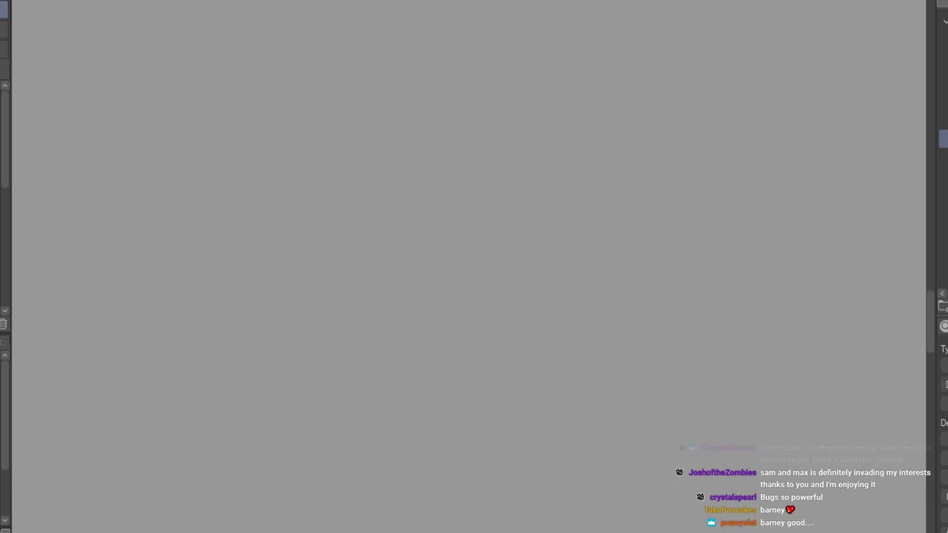
Test the brushes on the blank grey canvas with a small white scribble and several dark curved strokes.
{"action": "mouse_move", "coordinate": [292, 328]}
{"action": "left_mouse_down"}
{"action": "mouse_move", "coordinate": [294, 341]}
{"action": "mouse_move", "coordinate": [302, 324]}
{"action": "mouse_move", "coordinate": [292, 340]}
{"action": "mouse_move", "coordinate": [291, 320]}
{"action": "left_mouse_up"}
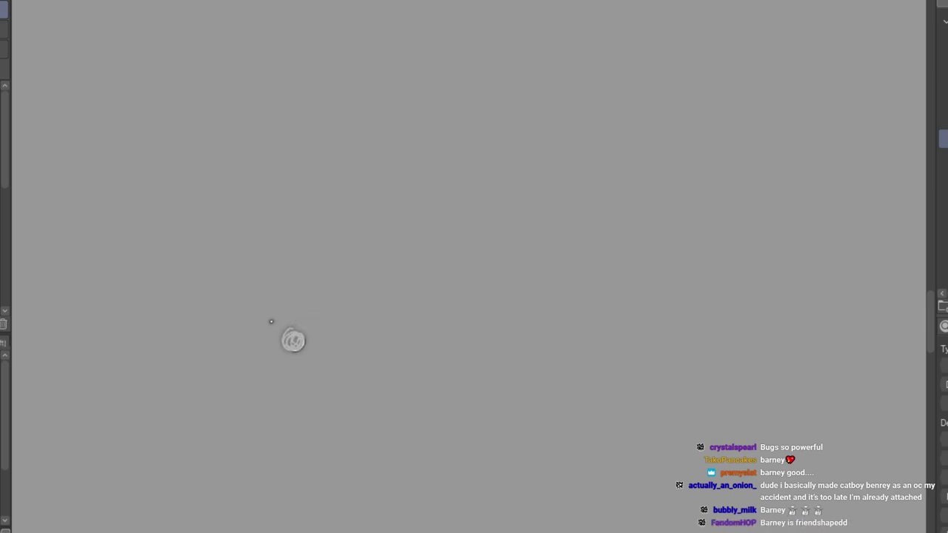
{"action": "left_click_drag", "start_coordinate": [172, 368], "coordinate": [178, 399]}
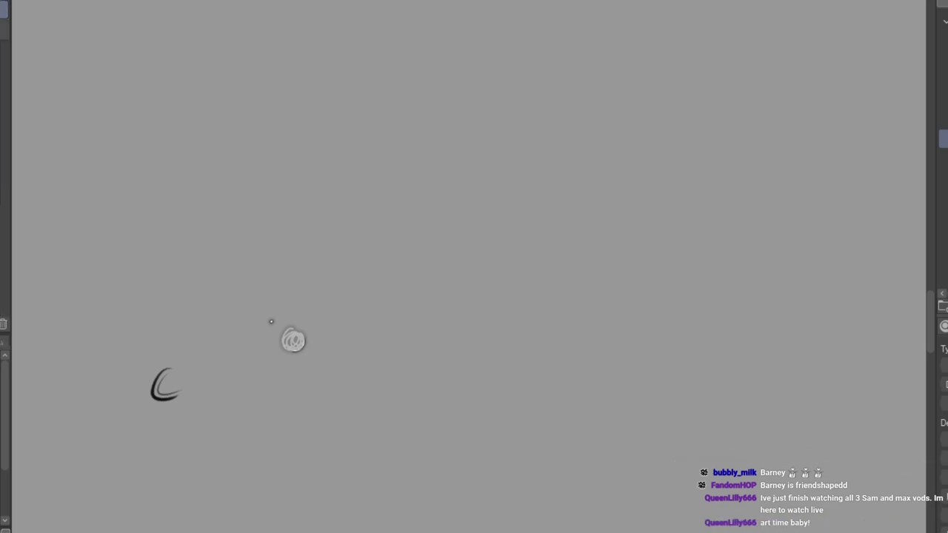
{"action": "left_click_drag", "start_coordinate": [135, 269], "coordinate": [120, 293]}
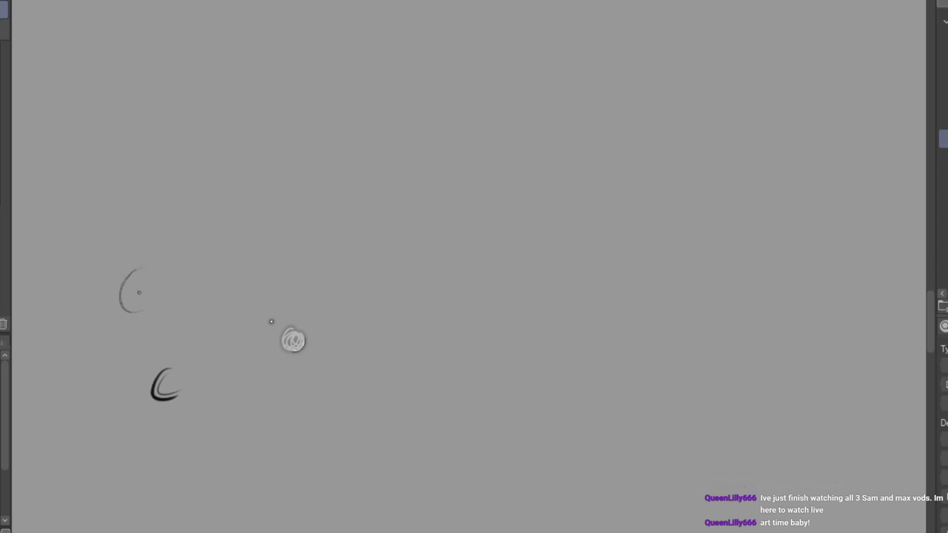
{"action": "left_click_drag", "start_coordinate": [83, 284], "coordinate": [80, 340]}
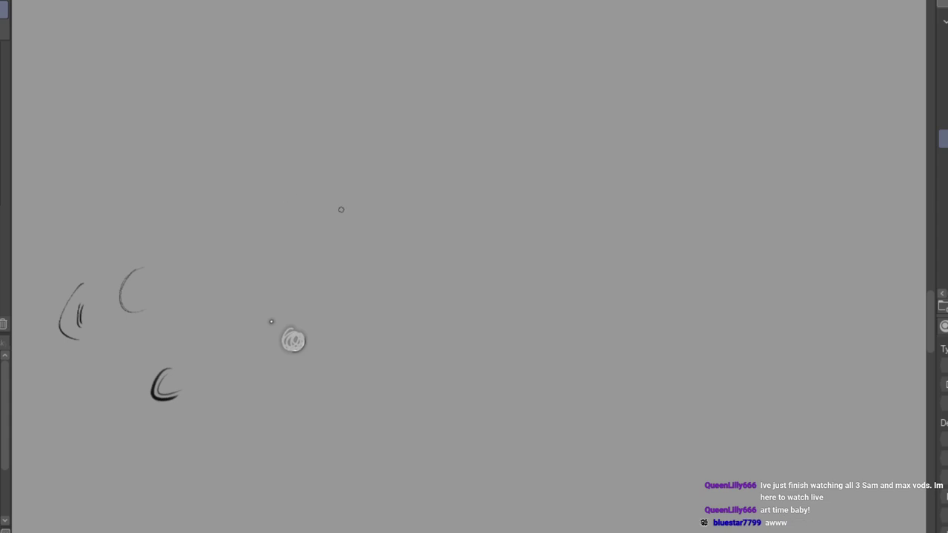
Sketch a cartoon dog head facing right with a tall forehead, round nose, smile, oval eyes, brows and an ear line.
{"action": "left_click_drag", "start_coordinate": [381, 358], "coordinate": [409, 327]}
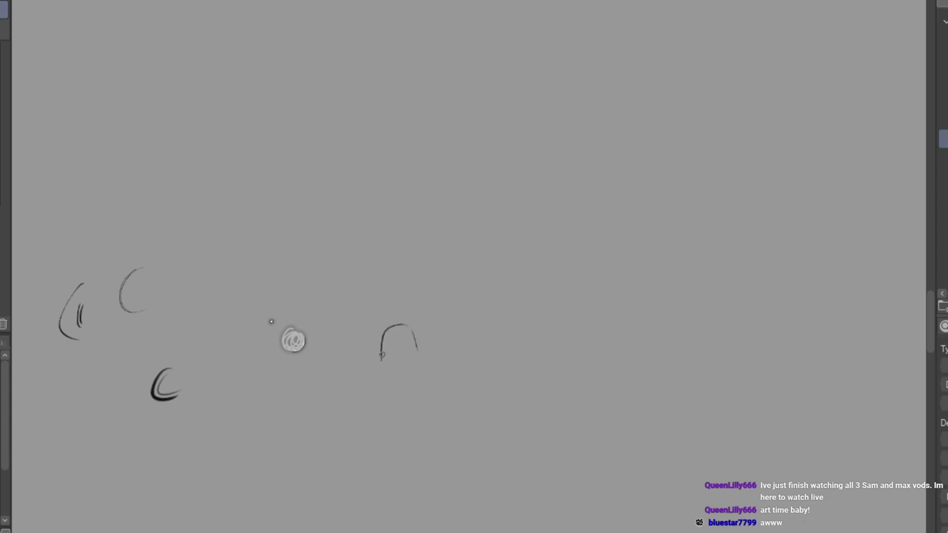
{"action": "mouse_move", "coordinate": [378, 354]}
{"action": "left_mouse_down"}
{"action": "mouse_move", "coordinate": [393, 405]}
{"action": "mouse_move", "coordinate": [372, 376]}
{"action": "mouse_move", "coordinate": [399, 404]}
{"action": "left_mouse_up"}
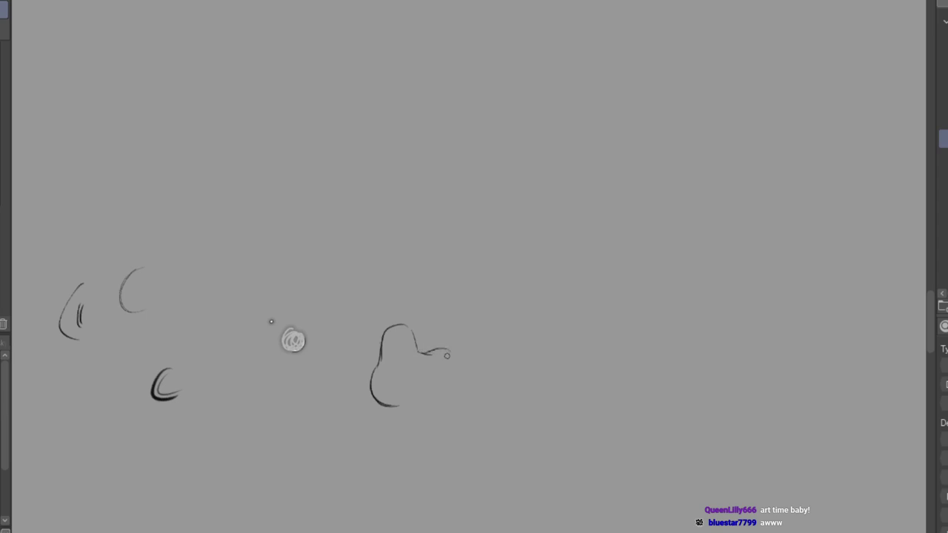
{"action": "mouse_move", "coordinate": [452, 376]}
{"action": "left_mouse_down"}
{"action": "mouse_move", "coordinate": [420, 381]}
{"action": "mouse_move", "coordinate": [434, 384]}
{"action": "mouse_move", "coordinate": [394, 387]}
{"action": "left_mouse_up"}
{"action": "left_click_drag", "start_coordinate": [436, 356], "coordinate": [439, 373]}
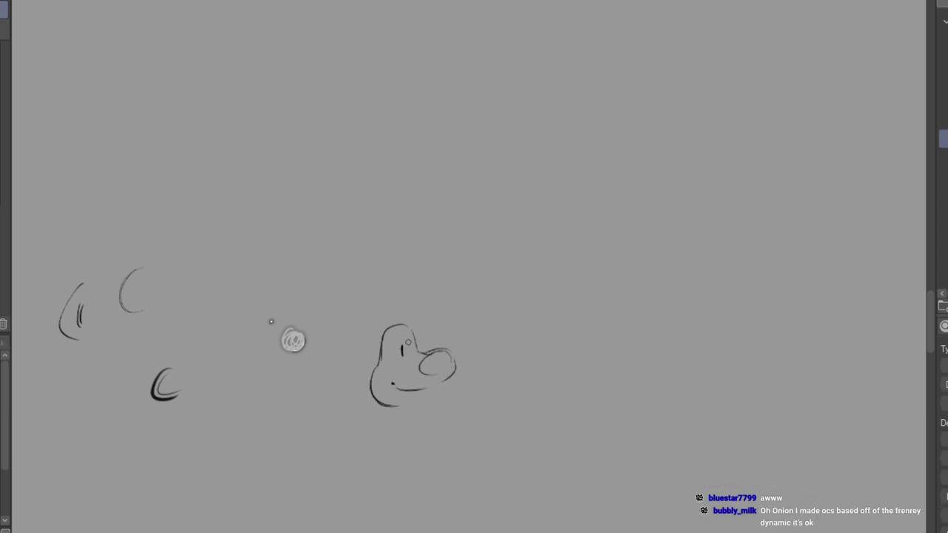
{"action": "mouse_move", "coordinate": [407, 335]}
{"action": "left_mouse_down"}
{"action": "mouse_move", "coordinate": [406, 350]}
{"action": "mouse_move", "coordinate": [406, 323]}
{"action": "mouse_move", "coordinate": [413, 327]}
{"action": "left_mouse_up"}
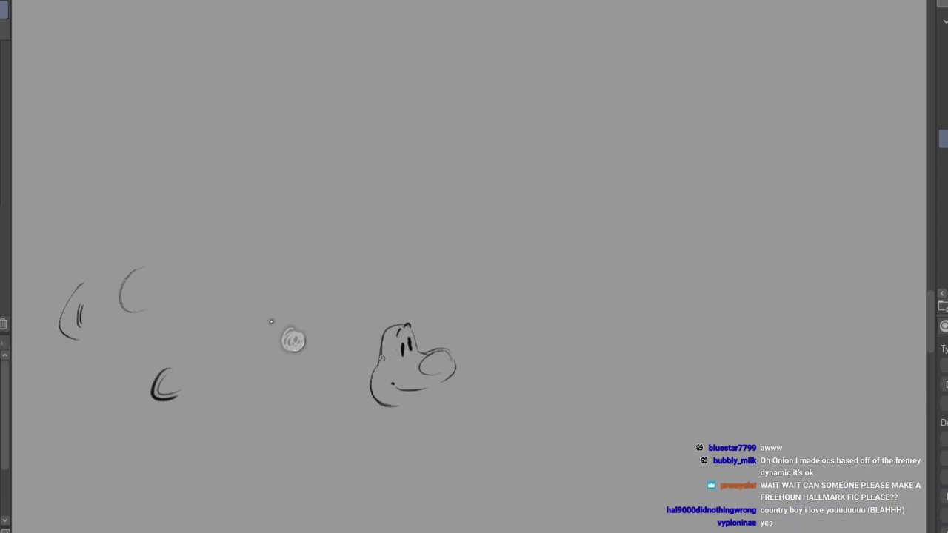
{"action": "left_click_drag", "start_coordinate": [374, 359], "coordinate": [339, 397]}
{"action": "left_click_drag", "start_coordinate": [395, 384], "coordinate": [401, 388]}
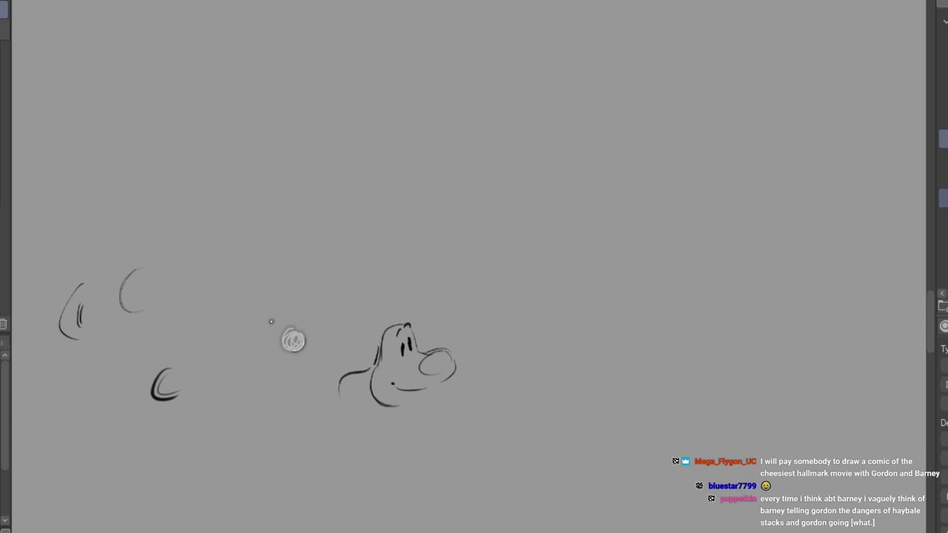
Sketch an upright oval head with two small dark eyes in the empty area above the dog head.
{"action": "left_click_drag", "start_coordinate": [930, 311], "coordinate": [929, 295]}
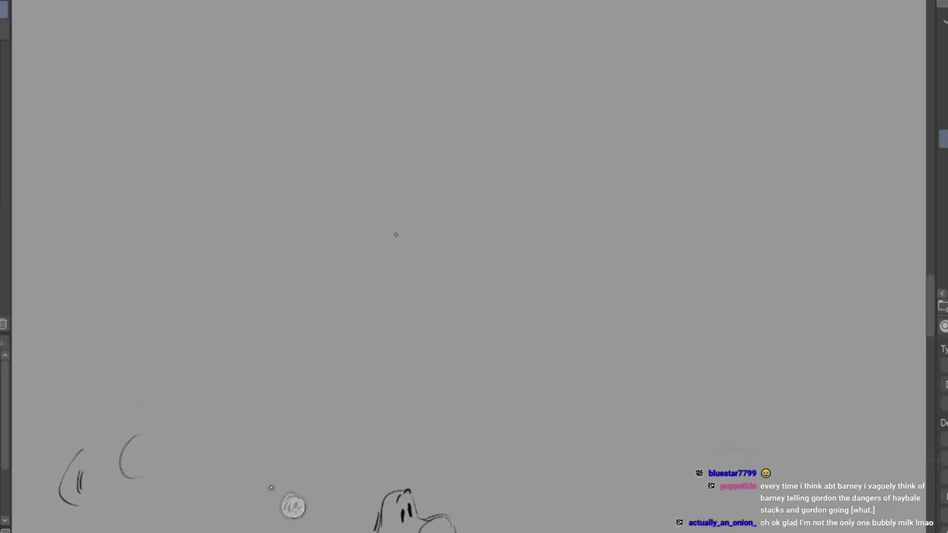
{"action": "left_click_drag", "start_coordinate": [318, 299], "coordinate": [336, 247]}
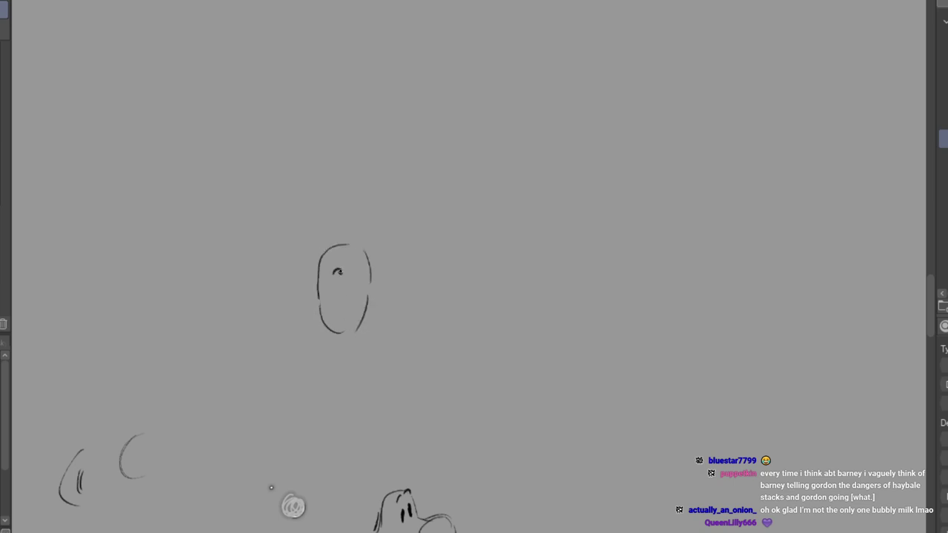
{"action": "left_click_drag", "start_coordinate": [336, 273], "coordinate": [342, 271]}
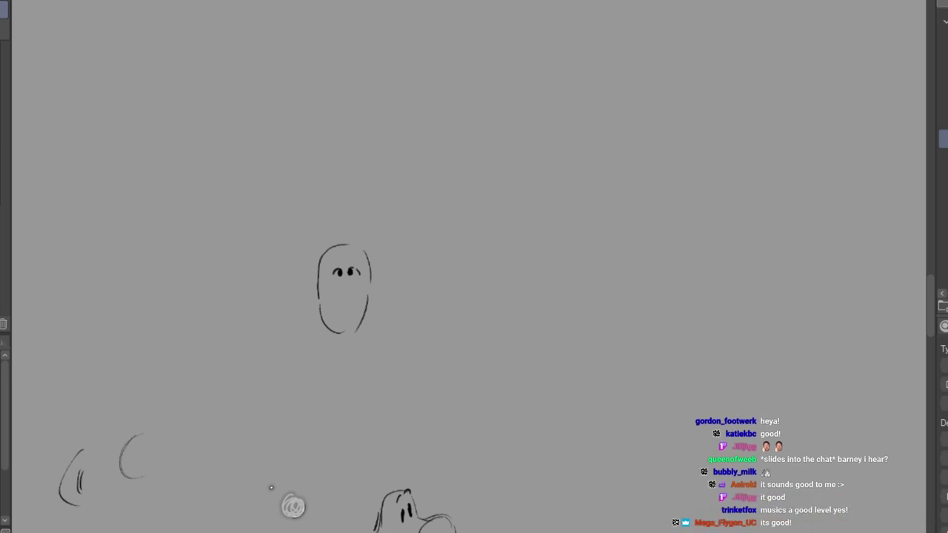
Sketch a second dog head facing left of the oval head, with a round nose, smile, eyes, jaw and neck lines.
{"action": "scroll", "coordinate": [468, 266], "scroll_direction": "left", "scroll_amount": 5}
{"action": "scroll", "coordinate": [468, 266], "scroll_direction": "up", "scroll_amount": 2}
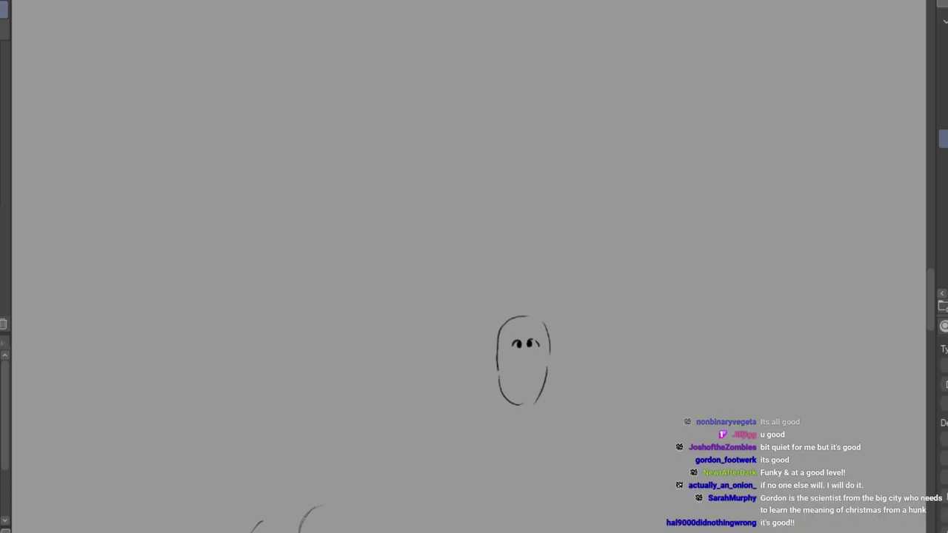
{"action": "mouse_move", "coordinate": [297, 292]}
{"action": "left_mouse_down"}
{"action": "mouse_move", "coordinate": [308, 268]}
{"action": "mouse_move", "coordinate": [336, 288]}
{"action": "left_mouse_up"}
{"action": "mouse_move", "coordinate": [289, 290]}
{"action": "left_mouse_down"}
{"action": "mouse_move", "coordinate": [266, 303]}
{"action": "mouse_move", "coordinate": [275, 344]}
{"action": "mouse_move", "coordinate": [303, 331]}
{"action": "left_mouse_up"}
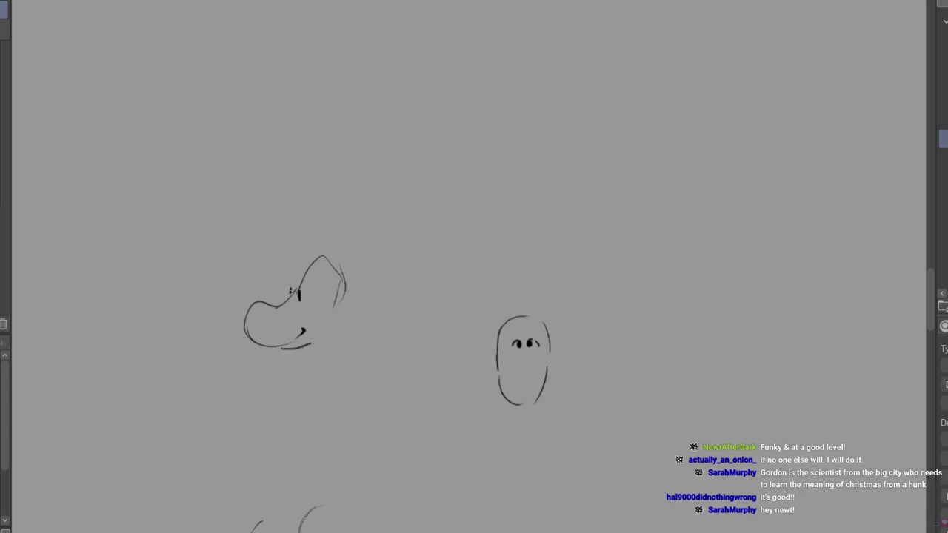
{"action": "mouse_move", "coordinate": [290, 290]}
{"action": "left_mouse_down"}
{"action": "mouse_move", "coordinate": [319, 273]}
{"action": "mouse_move", "coordinate": [327, 257]}
{"action": "mouse_move", "coordinate": [335, 321]}
{"action": "left_mouse_up"}
{"action": "mouse_move", "coordinate": [275, 302]}
{"action": "left_mouse_down"}
{"action": "mouse_move", "coordinate": [262, 347]}
{"action": "mouse_move", "coordinate": [288, 338]}
{"action": "mouse_move", "coordinate": [261, 309]}
{"action": "mouse_move", "coordinate": [270, 330]}
{"action": "mouse_move", "coordinate": [269, 306]}
{"action": "mouse_move", "coordinate": [290, 349]}
{"action": "left_mouse_up"}
{"action": "mouse_move", "coordinate": [308, 264]}
{"action": "left_mouse_down"}
{"action": "mouse_move", "coordinate": [302, 274]}
{"action": "mouse_move", "coordinate": [348, 324]}
{"action": "mouse_move", "coordinate": [375, 306]}
{"action": "mouse_move", "coordinate": [338, 338]}
{"action": "mouse_move", "coordinate": [317, 339]}
{"action": "left_mouse_up"}
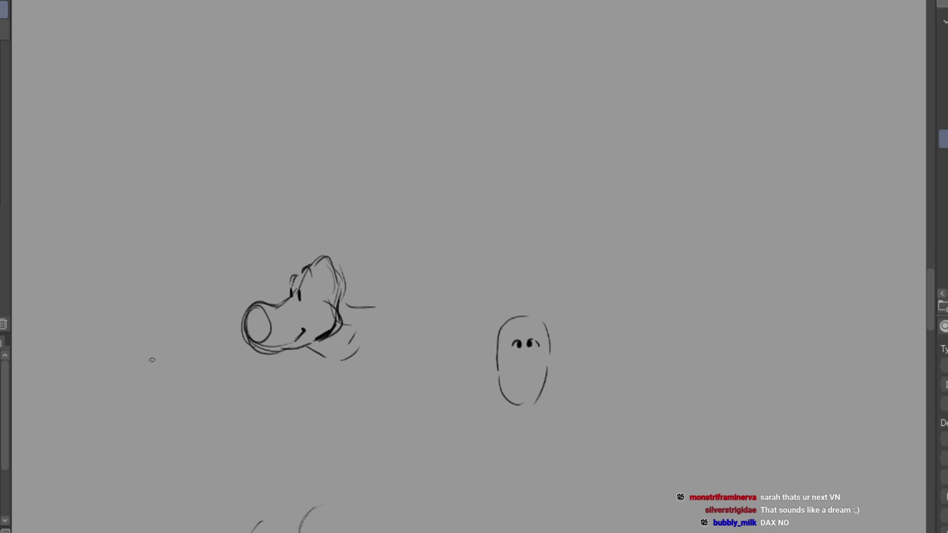
Outline a third dog head facing right below the left-facing one, with a tall forehead, long snout, round nose and smile.
{"action": "mouse_move", "coordinate": [139, 393]}
{"action": "left_mouse_down"}
{"action": "mouse_move", "coordinate": [174, 342]}
{"action": "mouse_move", "coordinate": [190, 389]}
{"action": "left_mouse_up"}
{"action": "left_click_drag", "start_coordinate": [177, 337], "coordinate": [155, 339]}
{"action": "mouse_move", "coordinate": [152, 393]}
{"action": "left_mouse_down"}
{"action": "mouse_move", "coordinate": [138, 420]}
{"action": "mouse_move", "coordinate": [143, 412]}
{"action": "mouse_move", "coordinate": [177, 447]}
{"action": "left_mouse_up"}
{"action": "mouse_move", "coordinate": [191, 390]}
{"action": "left_mouse_down"}
{"action": "mouse_move", "coordinate": [244, 386]}
{"action": "mouse_move", "coordinate": [226, 422]}
{"action": "mouse_move", "coordinate": [164, 420]}
{"action": "mouse_move", "coordinate": [207, 429]}
{"action": "mouse_move", "coordinate": [247, 404]}
{"action": "mouse_move", "coordinate": [233, 380]}
{"action": "mouse_move", "coordinate": [224, 404]}
{"action": "mouse_move", "coordinate": [223, 384]}
{"action": "mouse_move", "coordinate": [241, 399]}
{"action": "left_mouse_up"}
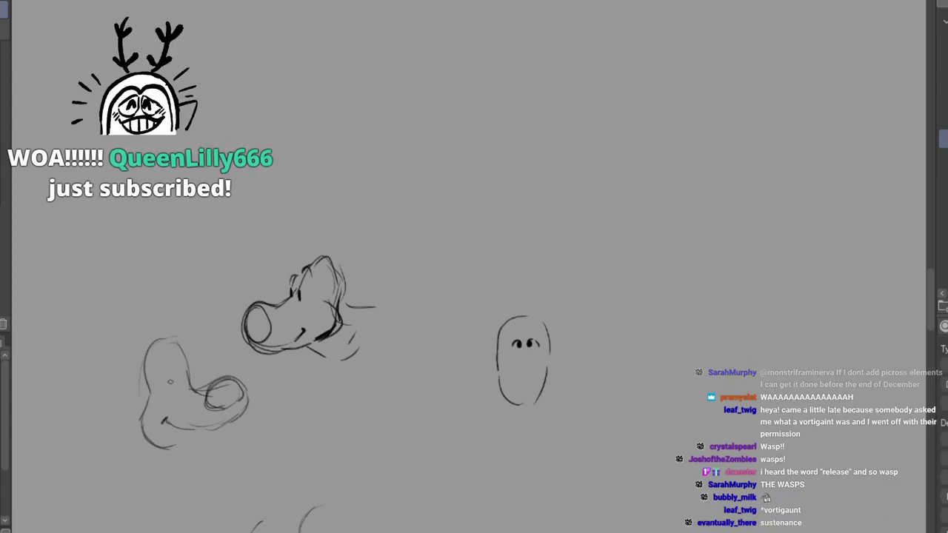
Add two narrow dark eyes and a rounded ear to the third dog head and darken its jaw line.
{"action": "left_click_drag", "start_coordinate": [172, 373], "coordinate": [174, 385]}
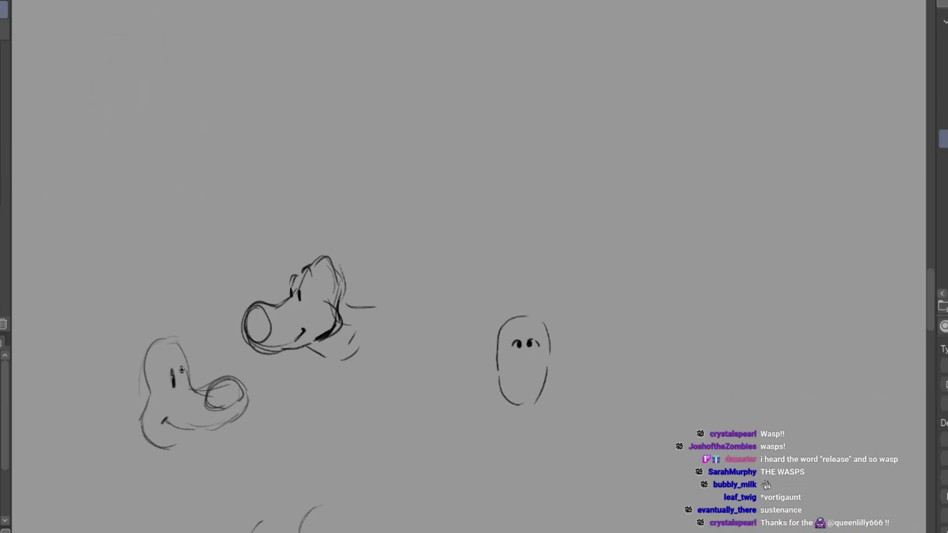
{"action": "left_click_drag", "start_coordinate": [184, 382], "coordinate": [185, 387]}
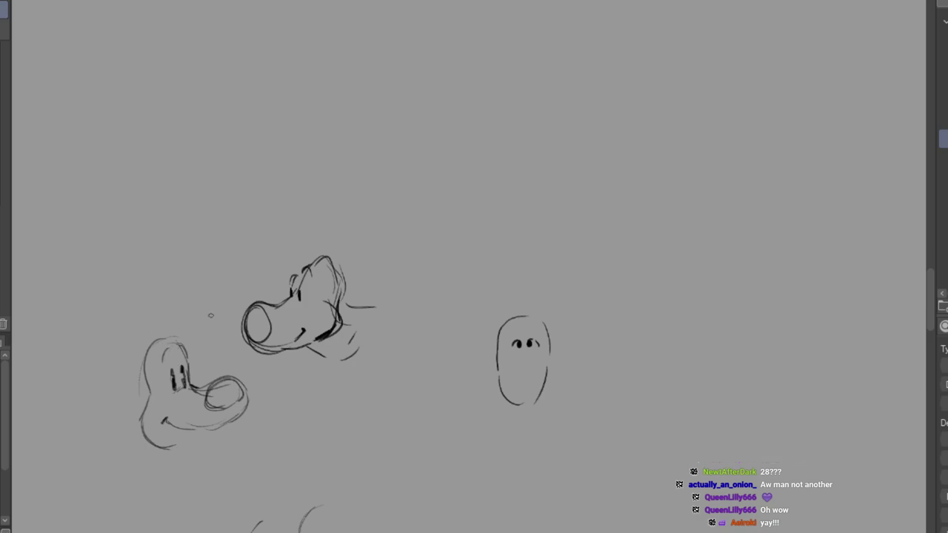
{"action": "left_click_drag", "start_coordinate": [127, 403], "coordinate": [137, 424]}
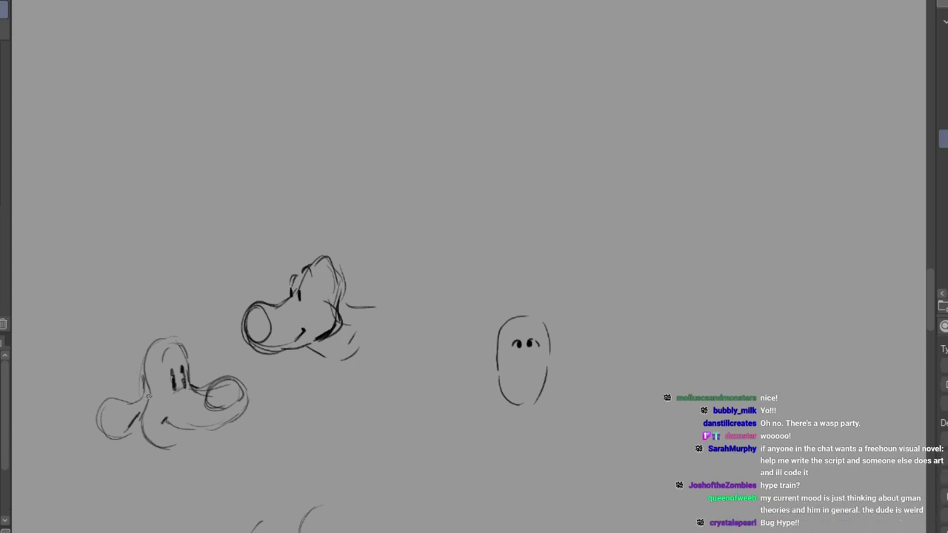
{"action": "mouse_move", "coordinate": [143, 436]}
{"action": "left_mouse_down"}
{"action": "mouse_move", "coordinate": [180, 447]}
{"action": "mouse_move", "coordinate": [196, 436]}
{"action": "left_mouse_up"}
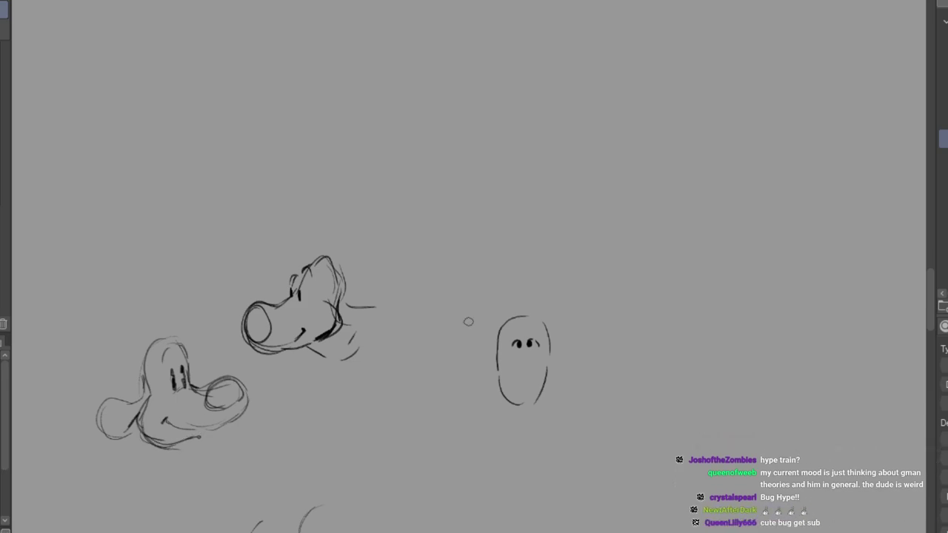
Switch to another brush and test it with a thick curve and lighter curved strokes above the third dog head.
{"action": "key", "text": "e"}
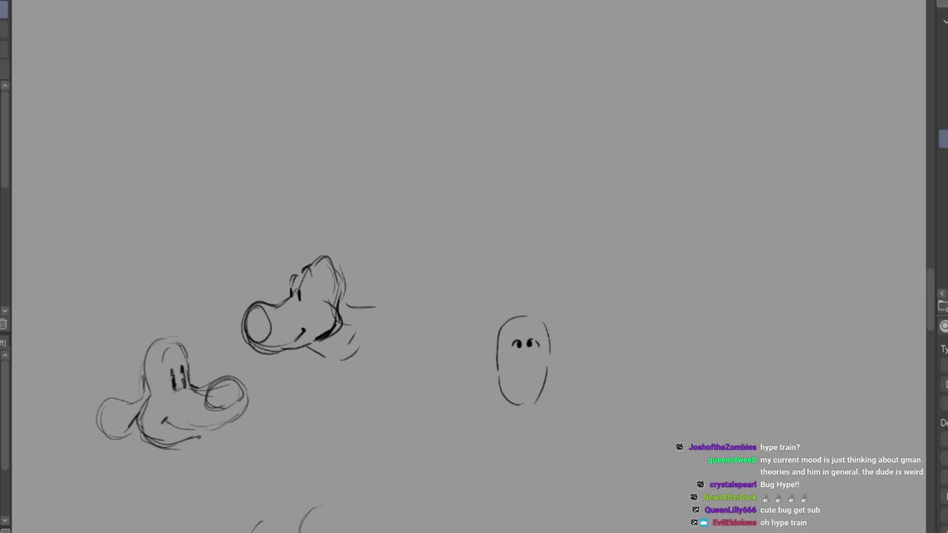
{"action": "left_click_drag", "start_coordinate": [3, 179], "coordinate": [1, 254]}
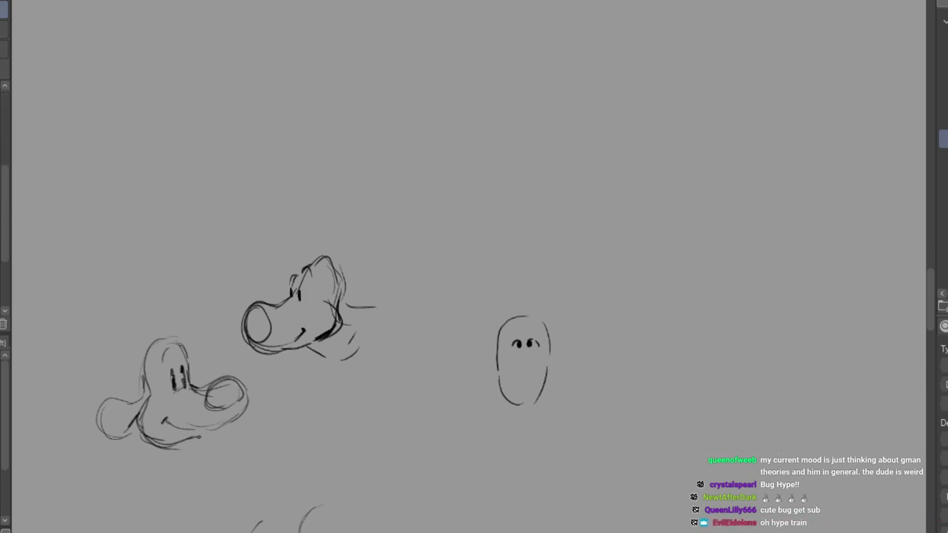
{"action": "mouse_move", "coordinate": [123, 239]}
{"action": "left_mouse_down"}
{"action": "mouse_move", "coordinate": [108, 267]}
{"action": "mouse_move", "coordinate": [123, 320]}
{"action": "left_mouse_up"}
{"action": "mouse_move", "coordinate": [222, 225]}
{"action": "left_mouse_down"}
{"action": "mouse_move", "coordinate": [205, 242]}
{"action": "mouse_move", "coordinate": [230, 280]}
{"action": "left_mouse_up"}
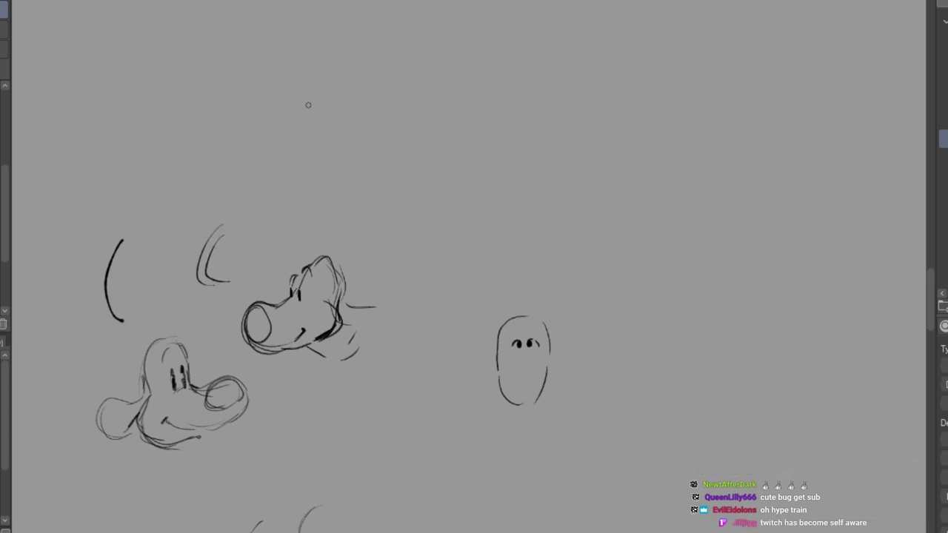
Sketch a fourth dog head facing right in the empty space above, with narrow eyes, round nose, smile and drooping ear.
{"action": "scroll", "coordinate": [933, 298], "scroll_direction": "up", "scroll_amount": 3}
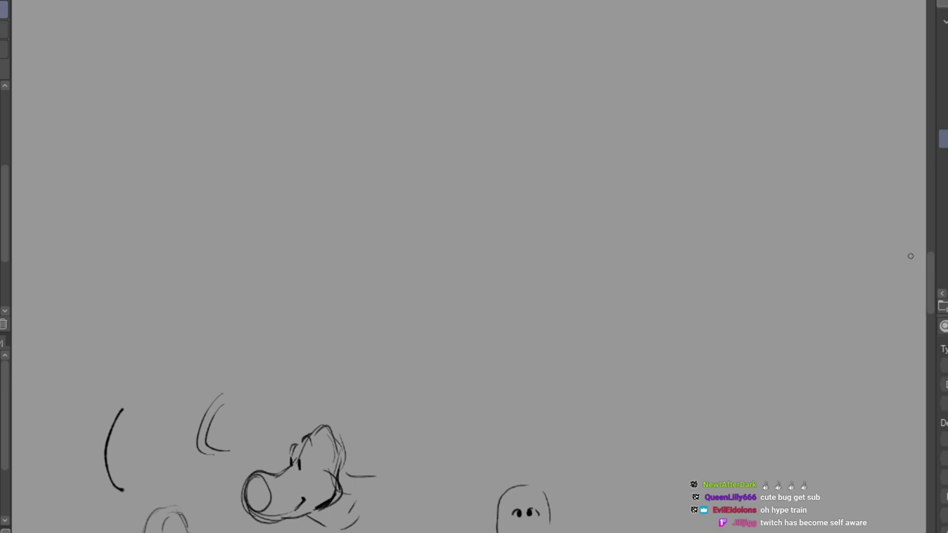
{"action": "mouse_move", "coordinate": [312, 265]}
{"action": "left_mouse_down"}
{"action": "mouse_move", "coordinate": [339, 238]}
{"action": "mouse_move", "coordinate": [350, 268]}
{"action": "mouse_move", "coordinate": [300, 290]}
{"action": "mouse_move", "coordinate": [311, 320]}
{"action": "mouse_move", "coordinate": [326, 320]}
{"action": "left_mouse_up"}
{"action": "mouse_move", "coordinate": [348, 274]}
{"action": "left_mouse_down"}
{"action": "mouse_move", "coordinate": [393, 292]}
{"action": "mouse_move", "coordinate": [364, 294]}
{"action": "mouse_move", "coordinate": [378, 280]}
{"action": "mouse_move", "coordinate": [365, 298]}
{"action": "mouse_move", "coordinate": [367, 278]}
{"action": "mouse_move", "coordinate": [389, 289]}
{"action": "mouse_move", "coordinate": [314, 296]}
{"action": "mouse_move", "coordinate": [381, 295]}
{"action": "left_mouse_up"}
{"action": "left_click_drag", "start_coordinate": [332, 262], "coordinate": [333, 274]}
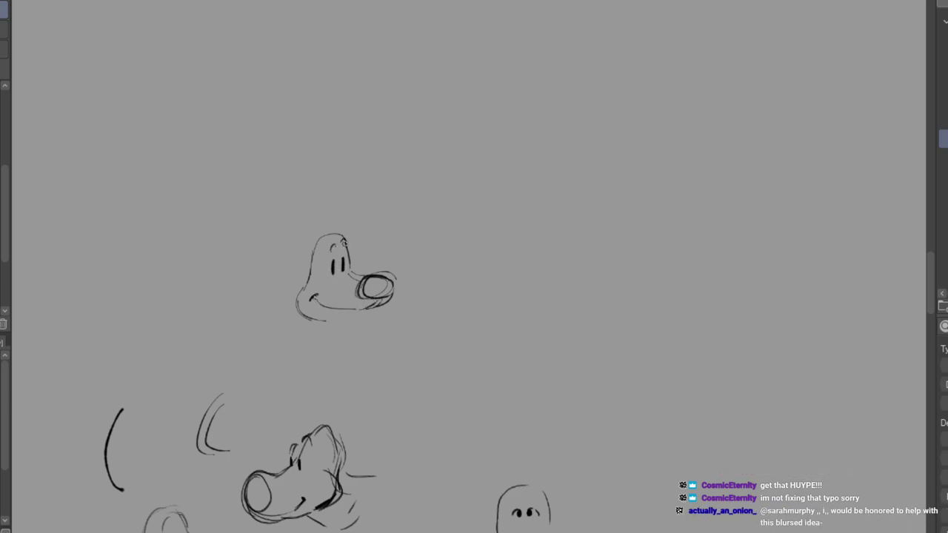
{"action": "left_click_drag", "start_coordinate": [346, 257], "coordinate": [389, 286]}
{"action": "mouse_move", "coordinate": [300, 280]}
{"action": "left_mouse_down"}
{"action": "mouse_move", "coordinate": [276, 282]}
{"action": "mouse_move", "coordinate": [284, 309]}
{"action": "left_mouse_up"}
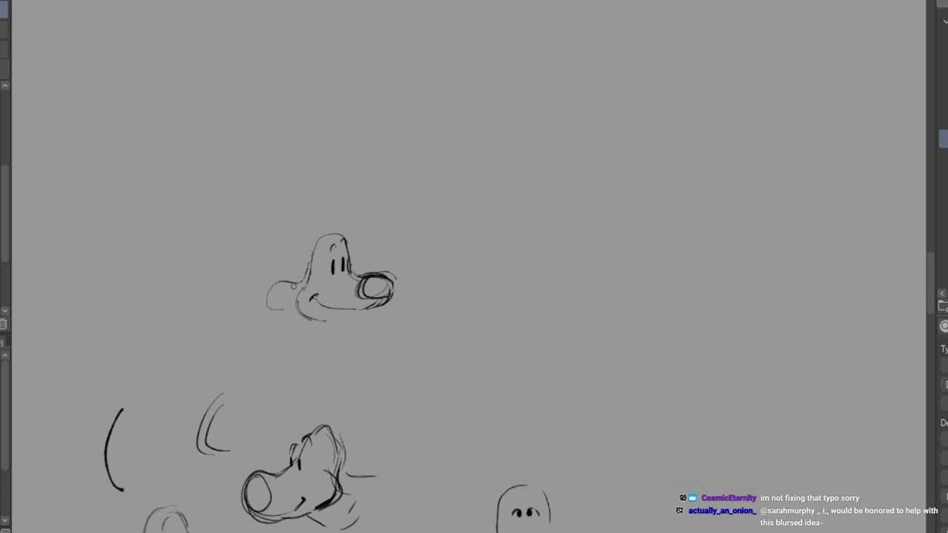
Draw a tilted brimmed hat with a dark band and dented crown on the fourth dog head.
{"action": "left_click_drag", "start_coordinate": [314, 245], "coordinate": [343, 238]}
{"action": "left_click_drag", "start_coordinate": [293, 253], "coordinate": [372, 228]}
{"action": "mouse_move", "coordinate": [314, 232]}
{"action": "left_mouse_down"}
{"action": "mouse_move", "coordinate": [327, 196]}
{"action": "mouse_move", "coordinate": [339, 229]}
{"action": "left_mouse_up"}
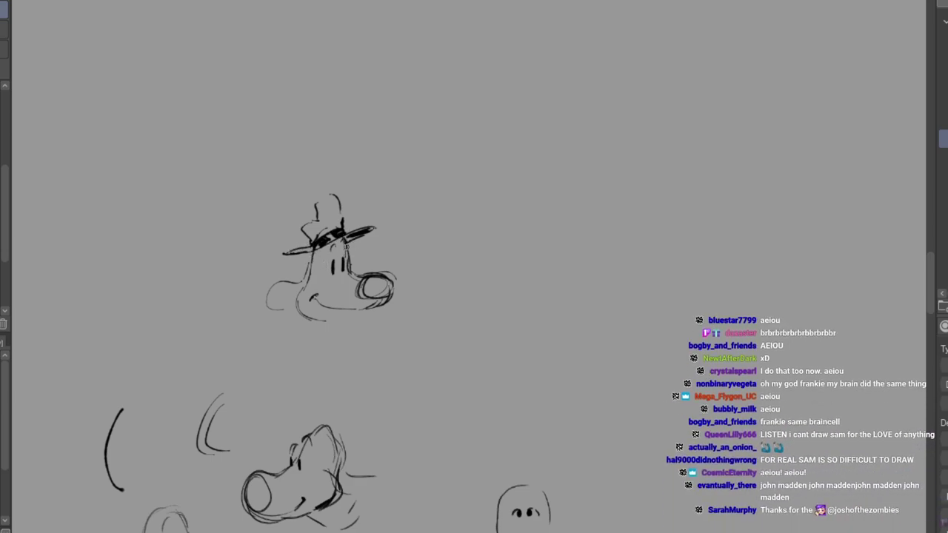
Firm up the fourth dog's ear and hat crown lines, and fill its nose solid black with a light highlight.
{"action": "left_click_drag", "start_coordinate": [277, 283], "coordinate": [280, 308]}
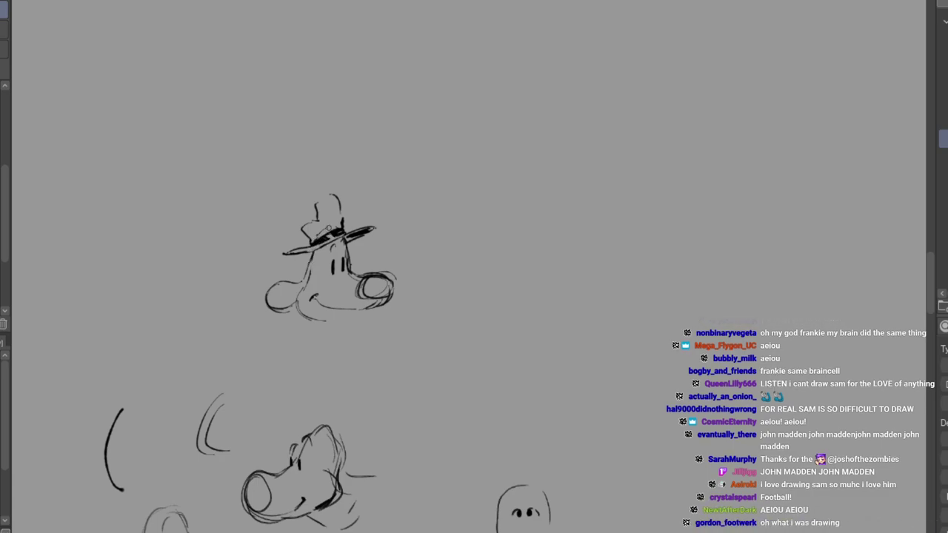
{"action": "mouse_move", "coordinate": [313, 223]}
{"action": "left_mouse_down"}
{"action": "mouse_move", "coordinate": [339, 201]}
{"action": "mouse_move", "coordinate": [333, 196]}
{"action": "mouse_move", "coordinate": [339, 226]}
{"action": "left_mouse_up"}
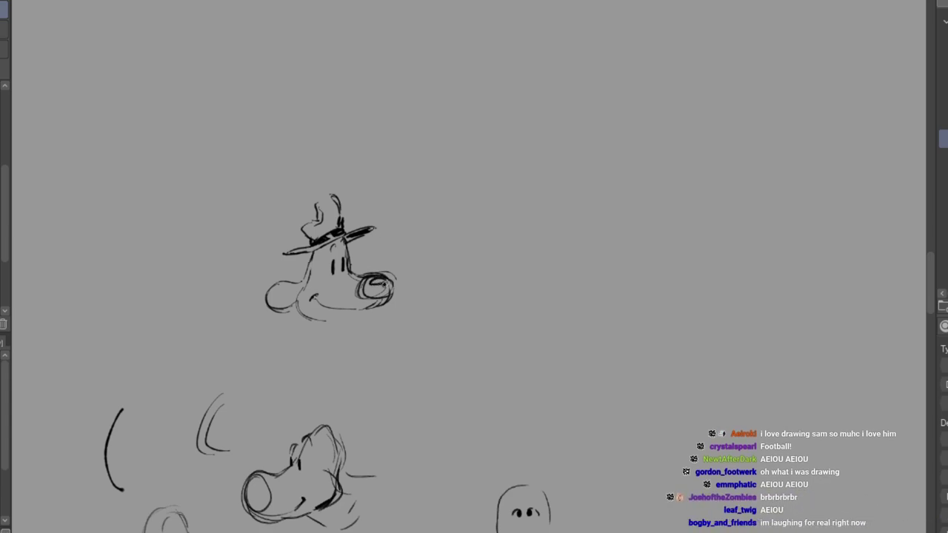
{"action": "mouse_move", "coordinate": [374, 279]}
{"action": "left_mouse_down"}
{"action": "mouse_move", "coordinate": [364, 289]}
{"action": "mouse_move", "coordinate": [386, 285]}
{"action": "mouse_move", "coordinate": [377, 295]}
{"action": "mouse_move", "coordinate": [360, 278]}
{"action": "left_mouse_up"}
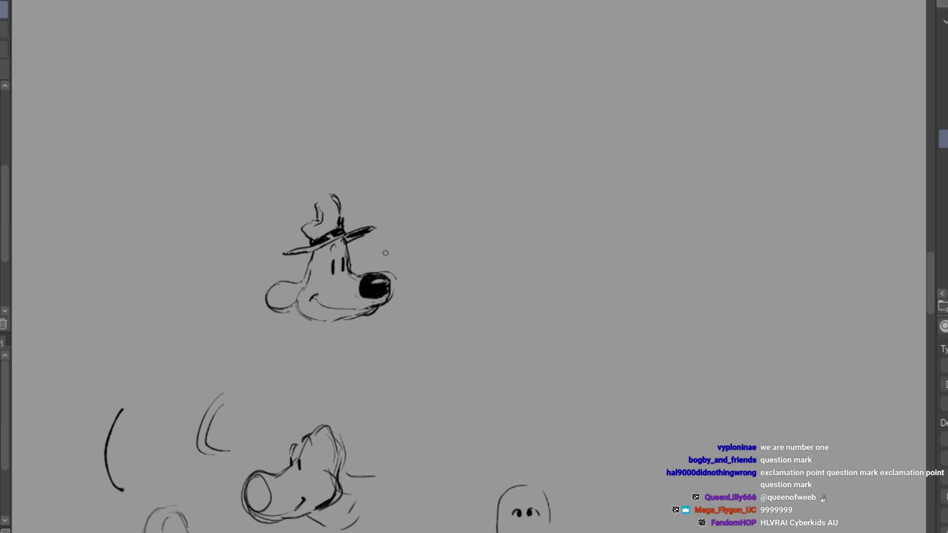
{"action": "mouse_move", "coordinate": [390, 293]}
{"action": "left_mouse_down"}
{"action": "mouse_move", "coordinate": [361, 297]}
{"action": "mouse_move", "coordinate": [387, 287]}
{"action": "left_mouse_up"}
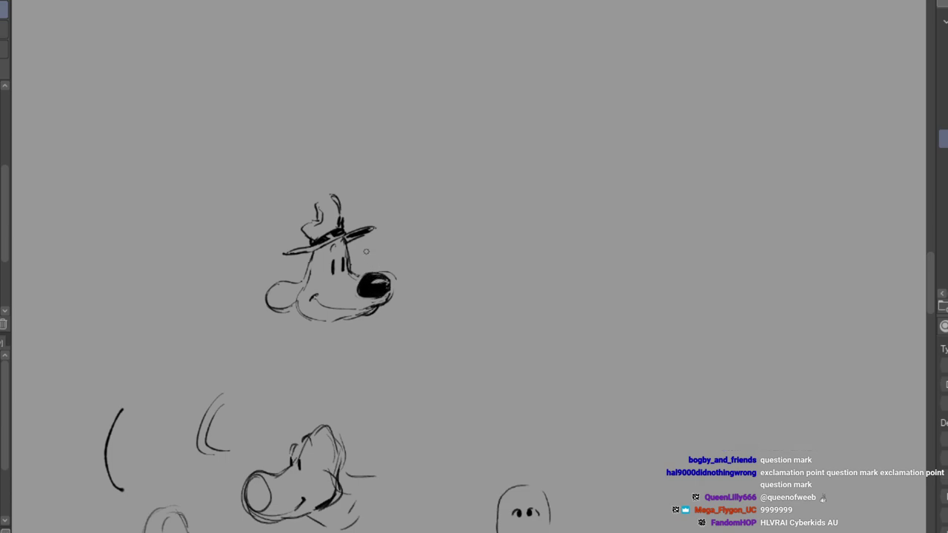
Sketch a small human head in a peaked cap on empty canvas left of the dogs, with an ear and face profile.
{"action": "mouse_move", "coordinate": [296, 259]}
{"action": "left_mouse_down"}
{"action": "mouse_move", "coordinate": [619, 297]}
{"action": "mouse_move", "coordinate": [871, 295]}
{"action": "left_mouse_up"}
{"action": "mouse_move", "coordinate": [293, 292]}
{"action": "left_mouse_down"}
{"action": "mouse_move", "coordinate": [314, 242]}
{"action": "mouse_move", "coordinate": [336, 278]}
{"action": "mouse_move", "coordinate": [332, 298]}
{"action": "left_mouse_up"}
{"action": "mouse_move", "coordinate": [290, 274]}
{"action": "left_mouse_down"}
{"action": "mouse_move", "coordinate": [340, 262]}
{"action": "mouse_move", "coordinate": [304, 275]}
{"action": "mouse_move", "coordinate": [342, 273]}
{"action": "mouse_move", "coordinate": [340, 264]}
{"action": "mouse_move", "coordinate": [303, 273]}
{"action": "mouse_move", "coordinate": [340, 267]}
{"action": "mouse_move", "coordinate": [320, 249]}
{"action": "mouse_move", "coordinate": [300, 250]}
{"action": "mouse_move", "coordinate": [298, 289]}
{"action": "mouse_move", "coordinate": [281, 287]}
{"action": "mouse_move", "coordinate": [293, 303]}
{"action": "mouse_move", "coordinate": [289, 253]}
{"action": "mouse_move", "coordinate": [312, 238]}
{"action": "mouse_move", "coordinate": [301, 241]}
{"action": "mouse_move", "coordinate": [340, 235]}
{"action": "mouse_move", "coordinate": [337, 262]}
{"action": "left_mouse_up"}
{"action": "left_click_drag", "start_coordinate": [331, 277], "coordinate": [326, 290]}
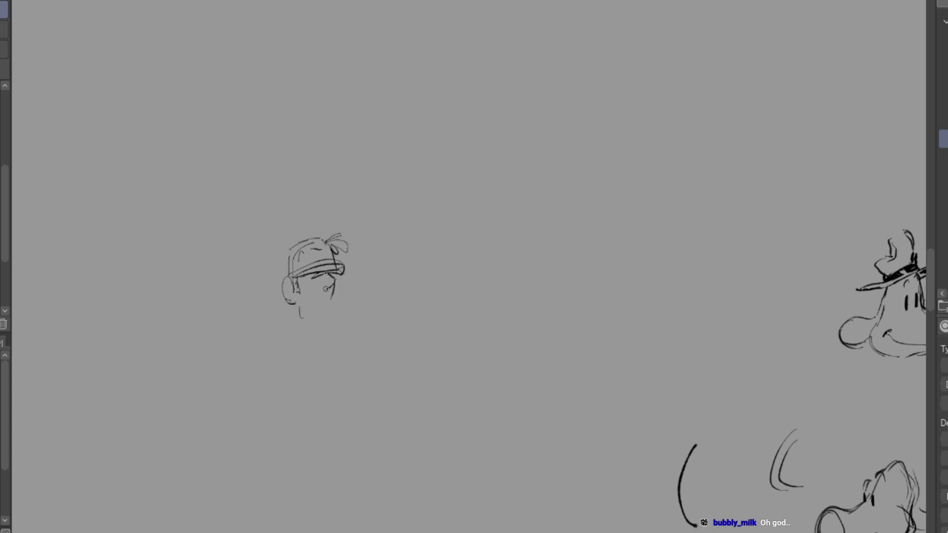
{"action": "left_click_drag", "start_coordinate": [300, 261], "coordinate": [314, 258]}
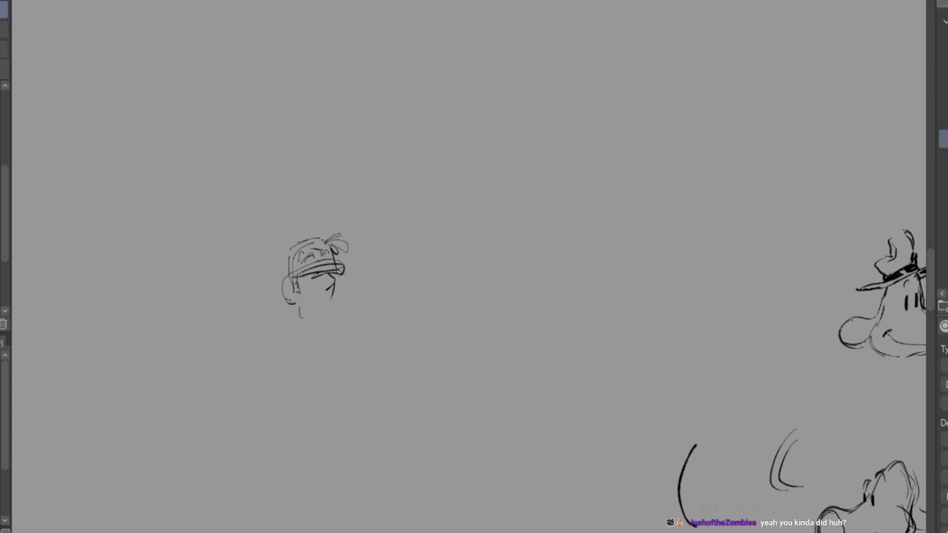
Draw an open mouth framed by a short beard on the capped head and shape its chin.
{"action": "mouse_move", "coordinate": [312, 298]}
{"action": "left_mouse_down"}
{"action": "mouse_move", "coordinate": [319, 310]}
{"action": "mouse_move", "coordinate": [326, 300]}
{"action": "mouse_move", "coordinate": [307, 297]}
{"action": "left_mouse_up"}
{"action": "mouse_move", "coordinate": [311, 296]}
{"action": "left_mouse_down"}
{"action": "mouse_move", "coordinate": [307, 317]}
{"action": "mouse_move", "coordinate": [322, 320]}
{"action": "mouse_move", "coordinate": [330, 308]}
{"action": "left_mouse_up"}
{"action": "left_click_drag", "start_coordinate": [334, 302], "coordinate": [327, 316]}
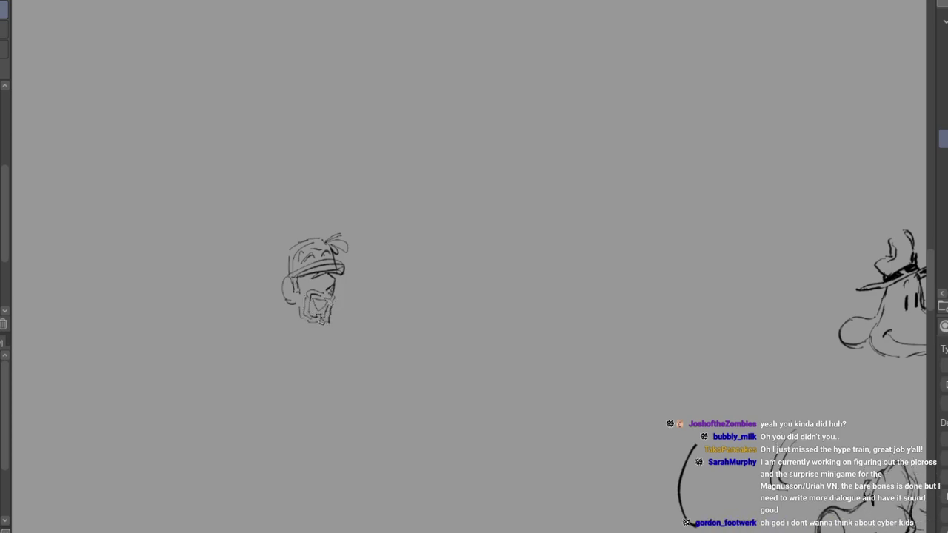
Sketch spiky tied-back hair behind the capped man's head, with a neck and a rounded shoulder below.
{"action": "mouse_move", "coordinate": [284, 265]}
{"action": "left_mouse_down"}
{"action": "mouse_move", "coordinate": [283, 274]}
{"action": "mouse_move", "coordinate": [269, 267]}
{"action": "mouse_move", "coordinate": [269, 279]}
{"action": "left_mouse_up"}
{"action": "mouse_move", "coordinate": [263, 276]}
{"action": "left_mouse_down"}
{"action": "mouse_move", "coordinate": [273, 283]}
{"action": "mouse_move", "coordinate": [263, 286]}
{"action": "left_mouse_up"}
{"action": "mouse_move", "coordinate": [263, 296]}
{"action": "left_mouse_down"}
{"action": "mouse_move", "coordinate": [271, 290]}
{"action": "mouse_move", "coordinate": [282, 330]}
{"action": "mouse_move", "coordinate": [320, 341]}
{"action": "mouse_move", "coordinate": [277, 341]}
{"action": "mouse_move", "coordinate": [244, 366]}
{"action": "mouse_move", "coordinate": [267, 386]}
{"action": "left_mouse_up"}
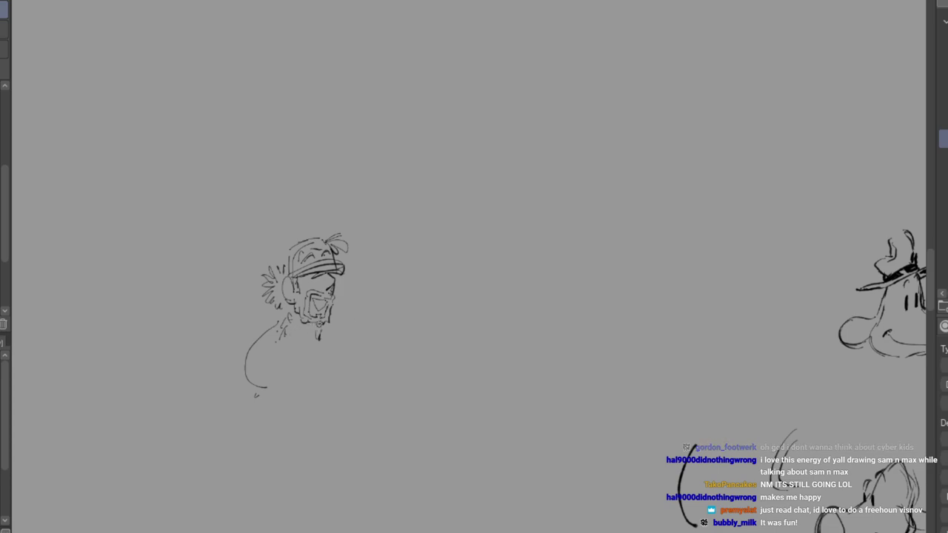
Sketch the near arm stretched forward with a cylindrical forearm, and a raised spiky-fingered hand above it.
{"action": "mouse_move", "coordinate": [276, 338]}
{"action": "left_mouse_down"}
{"action": "mouse_move", "coordinate": [417, 305]}
{"action": "mouse_move", "coordinate": [364, 320]}
{"action": "mouse_move", "coordinate": [387, 314]}
{"action": "mouse_move", "coordinate": [386, 341]}
{"action": "mouse_move", "coordinate": [380, 317]}
{"action": "mouse_move", "coordinate": [483, 292]}
{"action": "mouse_move", "coordinate": [443, 323]}
{"action": "mouse_move", "coordinate": [451, 308]}
{"action": "mouse_move", "coordinate": [453, 321]}
{"action": "mouse_move", "coordinate": [379, 348]}
{"action": "left_mouse_up"}
{"action": "left_click_drag", "start_coordinate": [436, 315], "coordinate": [439, 320]}
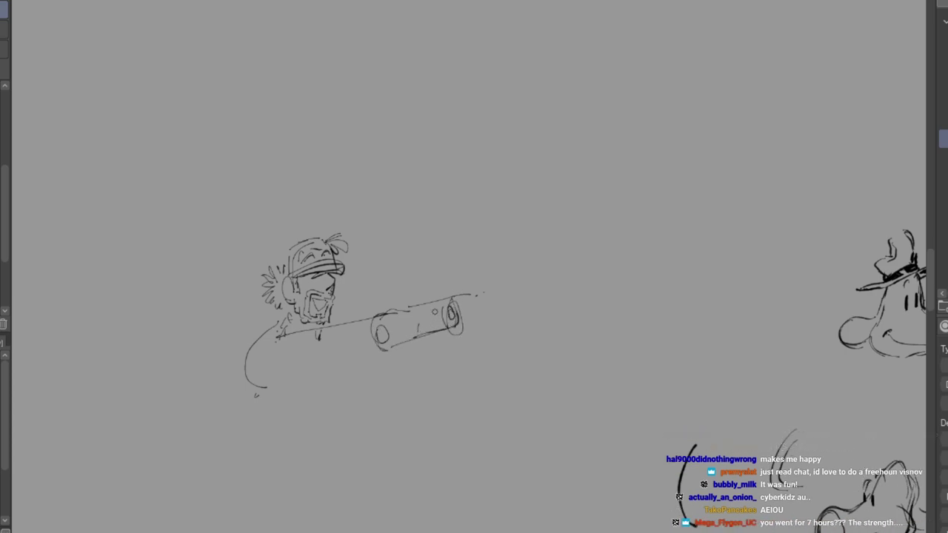
{"action": "mouse_move", "coordinate": [397, 274]}
{"action": "left_mouse_down"}
{"action": "mouse_move", "coordinate": [402, 248]}
{"action": "mouse_move", "coordinate": [385, 231]}
{"action": "mouse_move", "coordinate": [404, 230]}
{"action": "mouse_move", "coordinate": [420, 243]}
{"action": "left_mouse_up"}
{"action": "mouse_move", "coordinate": [421, 237]}
{"action": "left_mouse_down"}
{"action": "mouse_move", "coordinate": [436, 257]}
{"action": "mouse_move", "coordinate": [427, 277]}
{"action": "left_mouse_up"}
{"action": "mouse_move", "coordinate": [405, 278]}
{"action": "left_mouse_down"}
{"action": "mouse_move", "coordinate": [397, 283]}
{"action": "mouse_move", "coordinate": [406, 291]}
{"action": "left_mouse_up"}
Draw long drips and small drops falling from the open end of the outstretched arm.
{"action": "left_click_drag", "start_coordinate": [447, 320], "coordinate": [449, 380]}
{"action": "left_click_drag", "start_coordinate": [454, 356], "coordinate": [457, 408]}
{"action": "left_click_drag", "start_coordinate": [459, 332], "coordinate": [457, 416]}
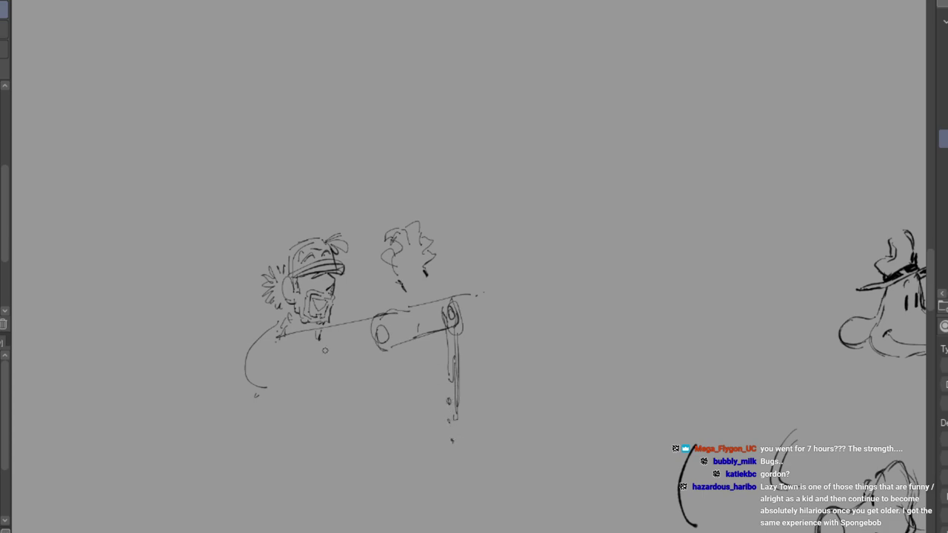
Draw the underside of the outstretched arm, a curved shoulder band and the collar line under the beard.
{"action": "left_click_drag", "start_coordinate": [375, 355], "coordinate": [306, 386]}
{"action": "left_click_drag", "start_coordinate": [284, 327], "coordinate": [280, 390]}
{"action": "mouse_move", "coordinate": [322, 312]}
{"action": "left_mouse_down"}
{"action": "mouse_move", "coordinate": [272, 326]}
{"action": "mouse_move", "coordinate": [249, 349]}
{"action": "mouse_move", "coordinate": [312, 329]}
{"action": "left_mouse_up"}
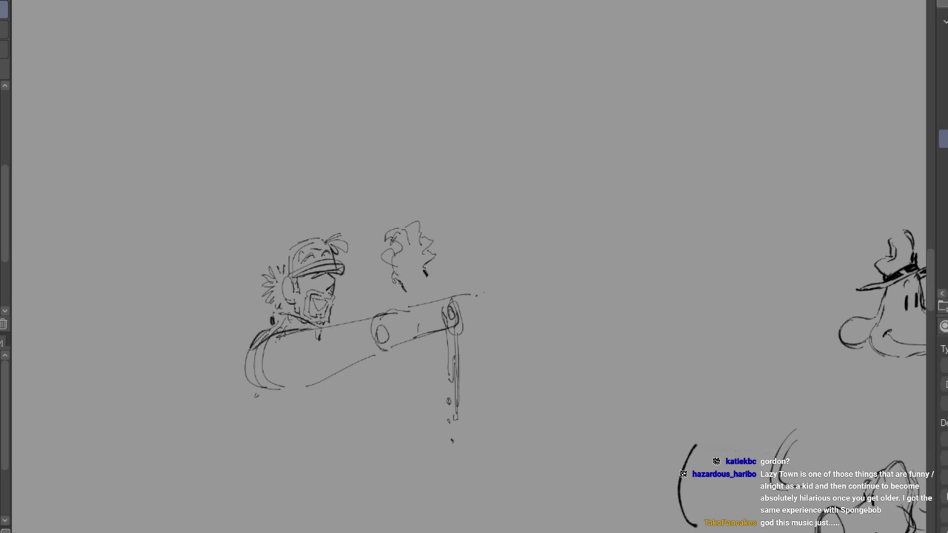
Shape the raised hand's wrist, the bent far elbow and the bulging chest outline below the arms.
{"action": "left_click_drag", "start_coordinate": [391, 254], "coordinate": [405, 289]}
{"action": "left_click_drag", "start_coordinate": [412, 274], "coordinate": [411, 283]}
{"action": "left_click_drag", "start_coordinate": [420, 276], "coordinate": [409, 289]}
{"action": "mouse_move", "coordinate": [386, 359]}
{"action": "left_mouse_down"}
{"action": "mouse_move", "coordinate": [394, 388]}
{"action": "mouse_move", "coordinate": [416, 337]}
{"action": "mouse_move", "coordinate": [422, 382]}
{"action": "mouse_move", "coordinate": [376, 373]}
{"action": "left_mouse_up"}
{"action": "left_click_drag", "start_coordinate": [377, 373], "coordinate": [416, 375]}
{"action": "left_click_drag", "start_coordinate": [335, 314], "coordinate": [354, 318]}
{"action": "mouse_move", "coordinate": [257, 394]}
{"action": "left_mouse_down"}
{"action": "mouse_move", "coordinate": [274, 425]}
{"action": "mouse_move", "coordinate": [316, 431]}
{"action": "left_mouse_up"}
{"action": "left_click_drag", "start_coordinate": [369, 370], "coordinate": [363, 418]}
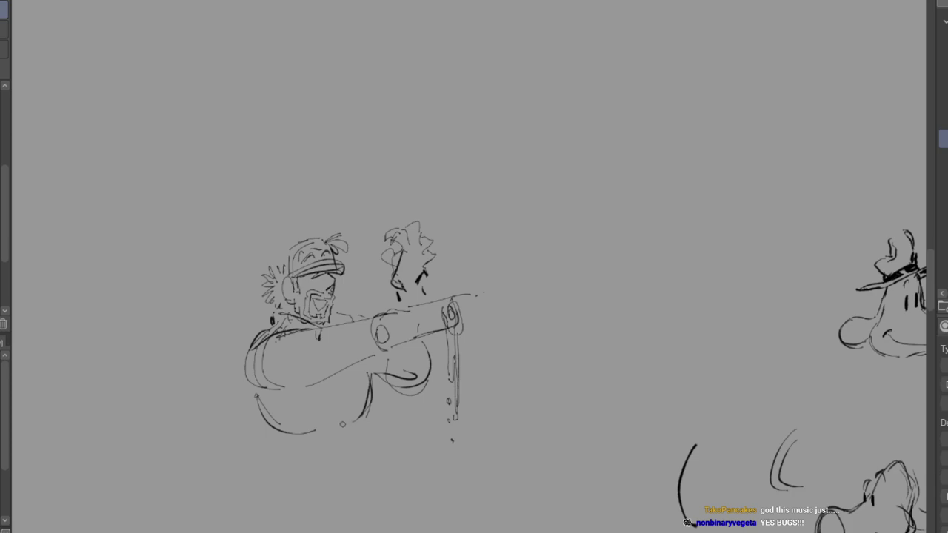
Outline the man's waist with a curved belt line and add angular chest plate lines to the torso.
{"action": "mouse_move", "coordinate": [272, 424]}
{"action": "left_mouse_down"}
{"action": "mouse_move", "coordinate": [265, 453]}
{"action": "mouse_move", "coordinate": [308, 468]}
{"action": "left_mouse_up"}
{"action": "left_click_drag", "start_coordinate": [361, 418], "coordinate": [357, 448]}
{"action": "left_click_drag", "start_coordinate": [289, 453], "coordinate": [359, 443]}
{"action": "mouse_move", "coordinate": [268, 440]}
{"action": "left_mouse_down"}
{"action": "mouse_move", "coordinate": [284, 452]}
{"action": "mouse_move", "coordinate": [353, 447]}
{"action": "left_mouse_up"}
{"action": "mouse_move", "coordinate": [359, 439]}
{"action": "left_mouse_down"}
{"action": "mouse_move", "coordinate": [366, 408]}
{"action": "mouse_move", "coordinate": [360, 428]}
{"action": "left_mouse_up"}
{"action": "mouse_move", "coordinate": [317, 382]}
{"action": "left_mouse_down"}
{"action": "mouse_move", "coordinate": [330, 409]}
{"action": "mouse_move", "coordinate": [345, 379]}
{"action": "mouse_move", "coordinate": [293, 423]}
{"action": "left_mouse_up"}
{"action": "mouse_move", "coordinate": [279, 410]}
{"action": "left_mouse_down"}
{"action": "mouse_move", "coordinate": [360, 391]}
{"action": "mouse_move", "coordinate": [345, 413]}
{"action": "left_mouse_up"}
{"action": "mouse_move", "coordinate": [359, 370]}
{"action": "left_mouse_down"}
{"action": "mouse_move", "coordinate": [370, 387]}
{"action": "mouse_move", "coordinate": [327, 402]}
{"action": "mouse_move", "coordinate": [345, 403]}
{"action": "left_mouse_up"}
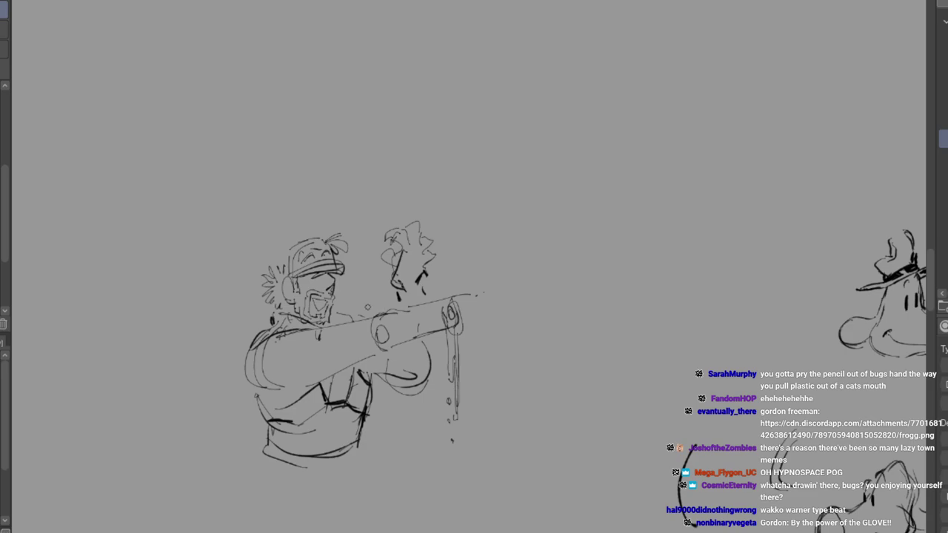
Strengthen the outstretched arm's contours and add dark curved bands at the elbow, wrist and shoulder.
{"action": "left_click_drag", "start_coordinate": [345, 331], "coordinate": [419, 303]}
{"action": "mouse_move", "coordinate": [418, 305]}
{"action": "left_mouse_down"}
{"action": "mouse_move", "coordinate": [432, 334]}
{"action": "mouse_move", "coordinate": [421, 330]}
{"action": "left_mouse_up"}
{"action": "mouse_move", "coordinate": [355, 314]}
{"action": "left_mouse_down"}
{"action": "mouse_move", "coordinate": [351, 361]}
{"action": "mouse_move", "coordinate": [420, 335]}
{"action": "mouse_move", "coordinate": [340, 355]}
{"action": "mouse_move", "coordinate": [357, 364]}
{"action": "mouse_move", "coordinate": [298, 385]}
{"action": "left_mouse_up"}
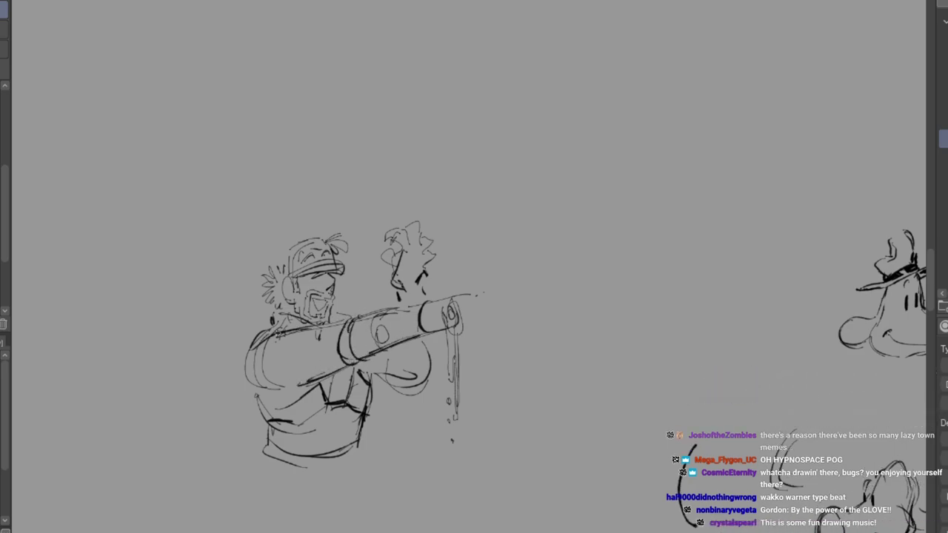
{"action": "mouse_move", "coordinate": [265, 335]}
{"action": "left_mouse_down"}
{"action": "mouse_move", "coordinate": [294, 389]}
{"action": "mouse_move", "coordinate": [309, 381]}
{"action": "left_mouse_up"}
{"action": "left_click_drag", "start_coordinate": [433, 292], "coordinate": [439, 296]}
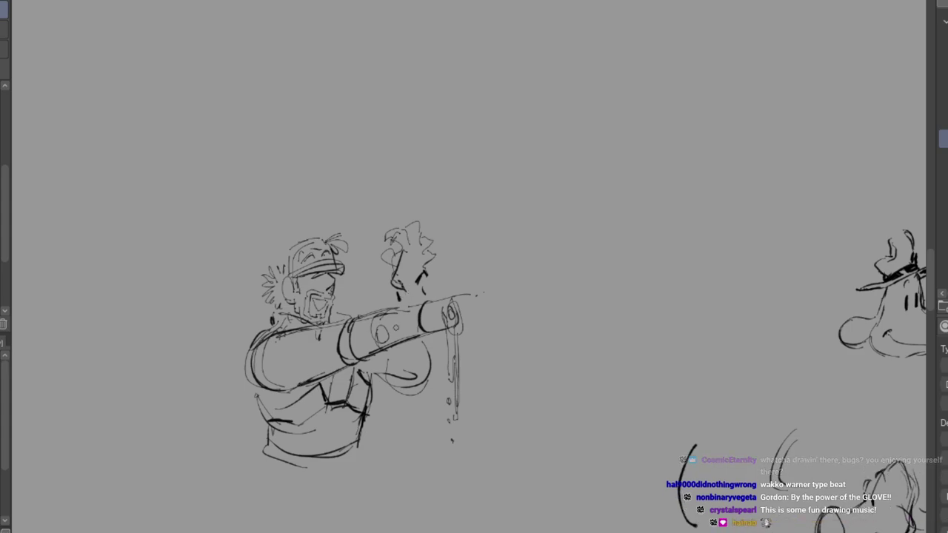
Add bands to the bent far arm, a raised collar and darker torso edges, and lighten the chest plate's lower edge.
{"action": "mouse_move", "coordinate": [387, 351]}
{"action": "left_mouse_down"}
{"action": "mouse_move", "coordinate": [427, 357]}
{"action": "mouse_move", "coordinate": [423, 351]}
{"action": "left_mouse_up"}
{"action": "left_click_drag", "start_coordinate": [399, 290], "coordinate": [392, 306]}
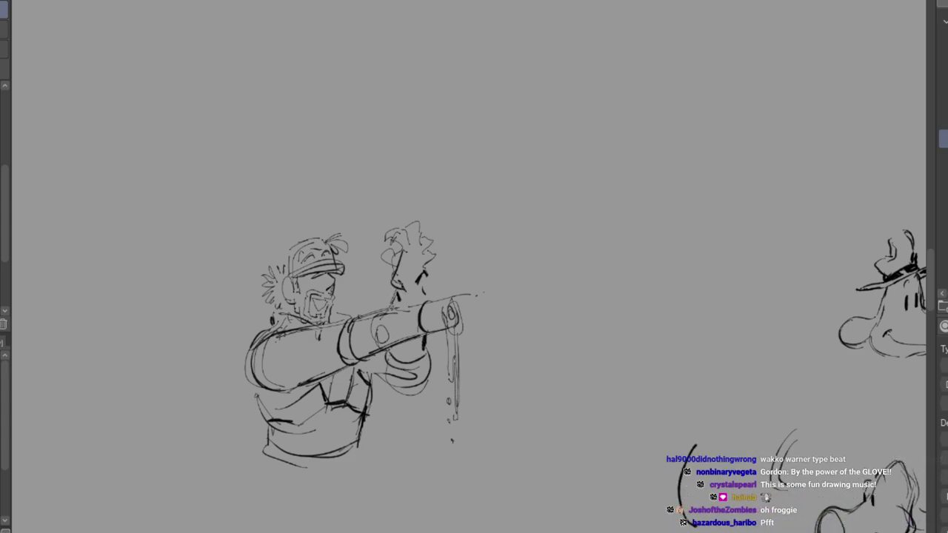
{"action": "mouse_move", "coordinate": [385, 361]}
{"action": "left_mouse_down"}
{"action": "mouse_move", "coordinate": [422, 377]}
{"action": "mouse_move", "coordinate": [380, 373]}
{"action": "left_mouse_up"}
{"action": "left_click_drag", "start_coordinate": [336, 305], "coordinate": [359, 318]}
{"action": "mouse_move", "coordinate": [372, 371]}
{"action": "left_mouse_down"}
{"action": "mouse_move", "coordinate": [387, 372]}
{"action": "mouse_move", "coordinate": [369, 383]}
{"action": "mouse_move", "coordinate": [369, 399]}
{"action": "left_mouse_up"}
{"action": "mouse_move", "coordinate": [348, 403]}
{"action": "left_mouse_down"}
{"action": "mouse_move", "coordinate": [376, 405]}
{"action": "mouse_move", "coordinate": [341, 402]}
{"action": "mouse_move", "coordinate": [351, 382]}
{"action": "mouse_move", "coordinate": [354, 406]}
{"action": "left_mouse_up"}
{"action": "key", "text": "e"}
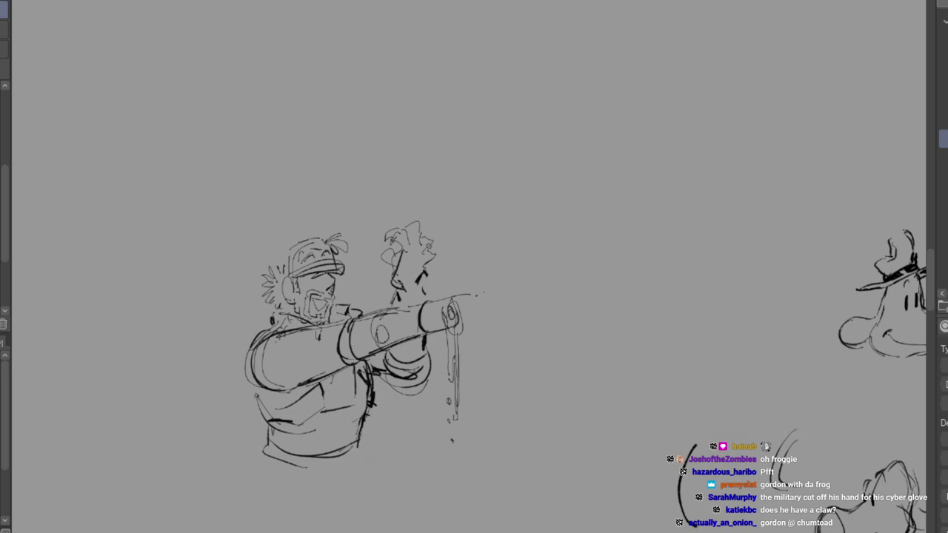
Erase the raised spiky hand and redraw it as an open hand with an extended finger.
{"action": "key", "text": "e"}
{"action": "mouse_move", "coordinate": [388, 257]}
{"action": "left_mouse_down"}
{"action": "mouse_move", "coordinate": [389, 240]}
{"action": "mouse_move", "coordinate": [428, 253]}
{"action": "mouse_move", "coordinate": [419, 264]}
{"action": "left_mouse_up"}
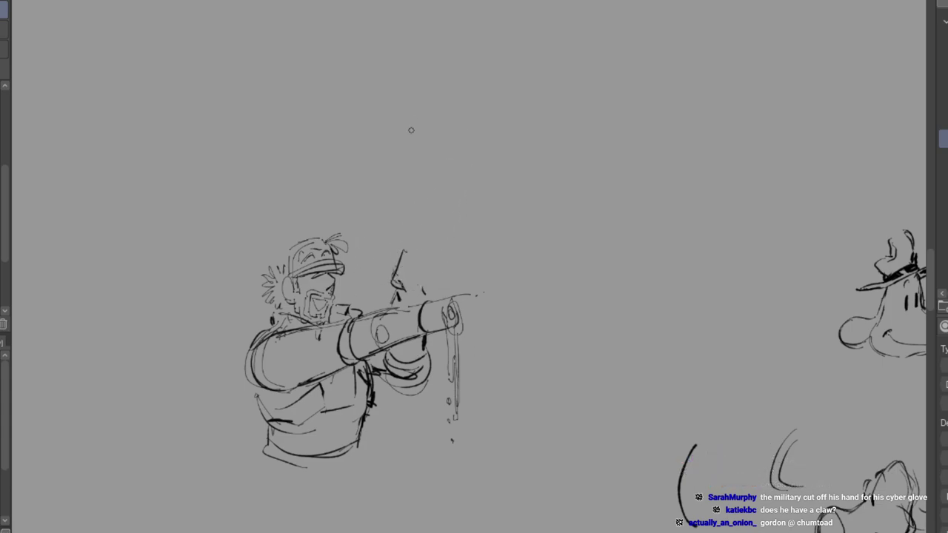
{"action": "mouse_move", "coordinate": [412, 235]}
{"action": "left_mouse_down"}
{"action": "mouse_move", "coordinate": [419, 254]}
{"action": "mouse_move", "coordinate": [427, 244]}
{"action": "left_mouse_up"}
{"action": "left_click_drag", "start_coordinate": [416, 283], "coordinate": [455, 241]}
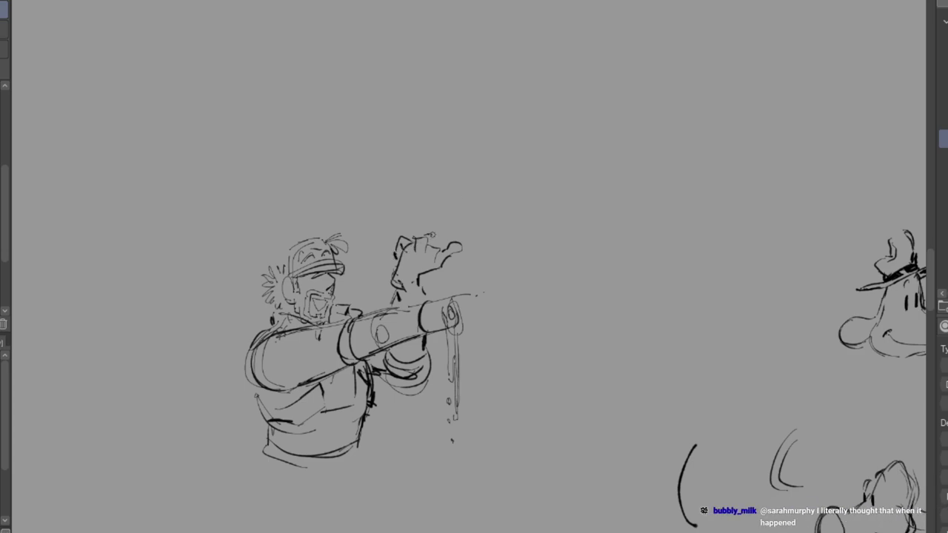
{"action": "left_click_drag", "start_coordinate": [449, 248], "coordinate": [468, 237]}
{"action": "mouse_move", "coordinate": [425, 259]}
{"action": "left_mouse_down"}
{"action": "mouse_move", "coordinate": [409, 276]}
{"action": "mouse_move", "coordinate": [422, 281]}
{"action": "mouse_move", "coordinate": [419, 300]}
{"action": "left_mouse_up"}
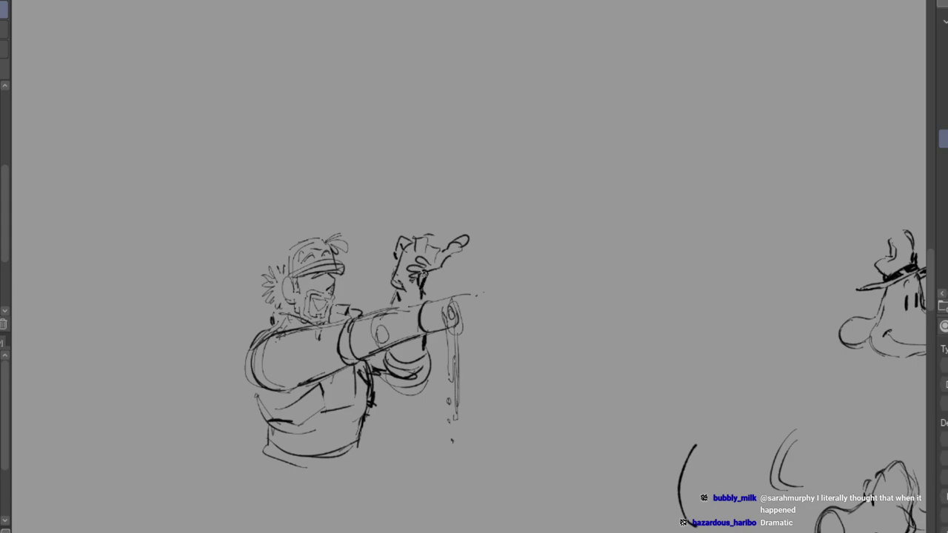
Draw a hip line and a long jet of liquid spraying up from the arm's end into scattered droplets.
{"action": "left_click_drag", "start_coordinate": [266, 453], "coordinate": [260, 473]}
{"action": "mouse_move", "coordinate": [455, 302]}
{"action": "left_mouse_down"}
{"action": "mouse_move", "coordinate": [607, 236]}
{"action": "mouse_move", "coordinate": [652, 240]}
{"action": "left_mouse_up"}
{"action": "left_click_drag", "start_coordinate": [590, 254], "coordinate": [617, 254]}
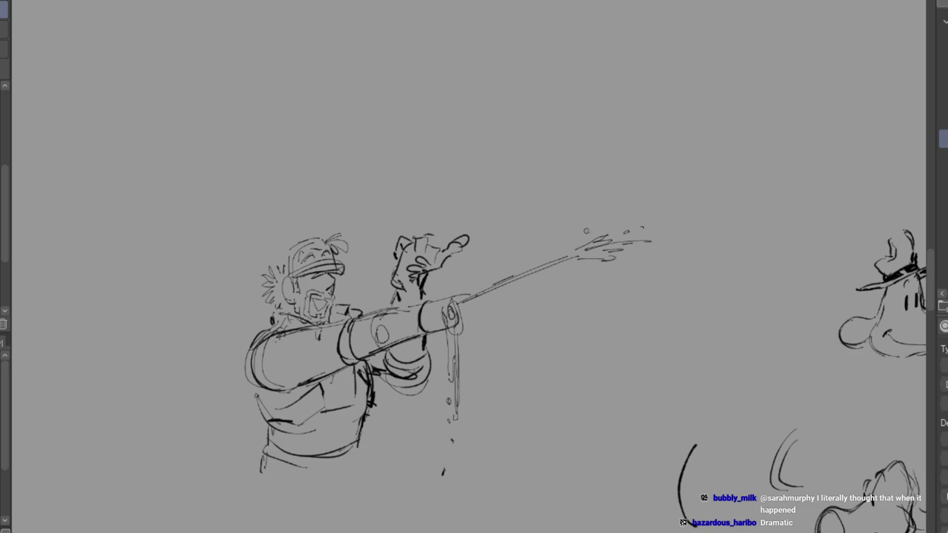
{"action": "left_click", "coordinate": [605, 266]}
{"action": "left_click", "coordinate": [627, 256]}
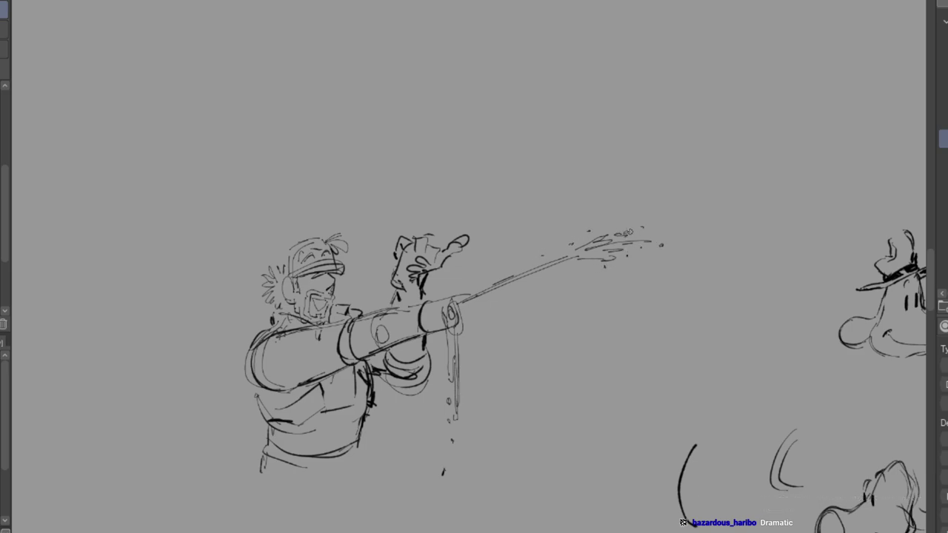
{"action": "left_click_drag", "start_coordinate": [631, 232], "coordinate": [650, 228]}
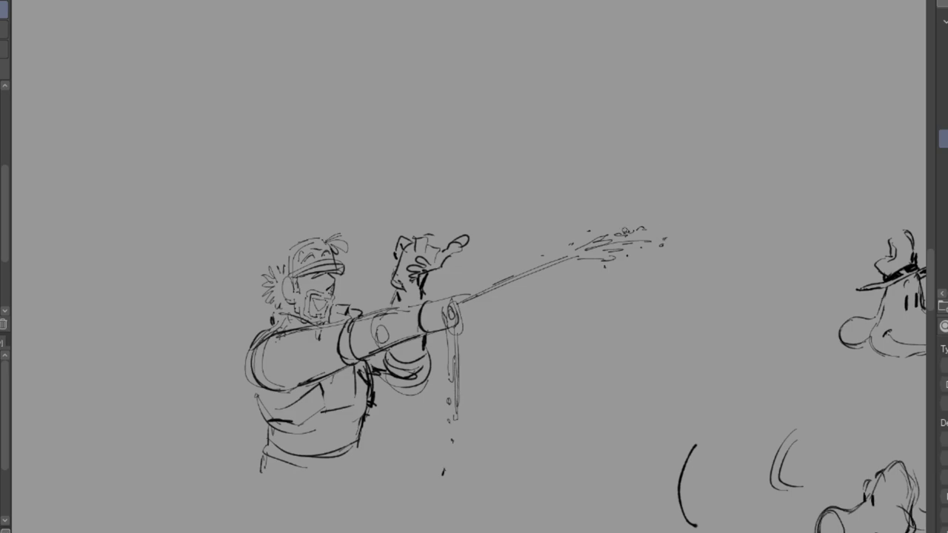
Erase the open raised hand and redraw it as a clenched fist on the same wrist.
{"action": "mouse_move", "coordinate": [418, 271]}
{"action": "left_mouse_down"}
{"action": "mouse_move", "coordinate": [396, 254]}
{"action": "mouse_move", "coordinate": [421, 234]}
{"action": "mouse_move", "coordinate": [380, 257]}
{"action": "mouse_move", "coordinate": [396, 255]}
{"action": "left_mouse_up"}
{"action": "key", "text": "p"}
{"action": "mouse_move", "coordinate": [389, 268]}
{"action": "left_mouse_down"}
{"action": "mouse_move", "coordinate": [412, 260]}
{"action": "mouse_move", "coordinate": [427, 278]}
{"action": "mouse_move", "coordinate": [419, 290]}
{"action": "left_mouse_up"}
{"action": "mouse_move", "coordinate": [395, 277]}
{"action": "left_mouse_down"}
{"action": "mouse_move", "coordinate": [401, 297]}
{"action": "mouse_move", "coordinate": [414, 296]}
{"action": "left_mouse_up"}
{"action": "mouse_move", "coordinate": [384, 270]}
{"action": "left_mouse_down"}
{"action": "mouse_move", "coordinate": [399, 289]}
{"action": "mouse_move", "coordinate": [412, 258]}
{"action": "mouse_move", "coordinate": [423, 266]}
{"action": "mouse_move", "coordinate": [413, 255]}
{"action": "mouse_move", "coordinate": [419, 262]}
{"action": "left_mouse_up"}
{"action": "mouse_move", "coordinate": [415, 259]}
{"action": "left_mouse_down"}
{"action": "mouse_move", "coordinate": [433, 268]}
{"action": "mouse_move", "coordinate": [413, 284]}
{"action": "left_mouse_up"}
Letter "THE POWER OF THE GLOVE!" above the man and enclose it in a round speech balloon with a tail.
{"action": "left_click_drag", "start_coordinate": [347, 188], "coordinate": [380, 178]}
{"action": "left_click_drag", "start_coordinate": [363, 180], "coordinate": [374, 195]}
{"action": "mouse_move", "coordinate": [384, 184]}
{"action": "left_mouse_down"}
{"action": "mouse_move", "coordinate": [383, 194]}
{"action": "mouse_move", "coordinate": [400, 176]}
{"action": "mouse_move", "coordinate": [449, 176]}
{"action": "left_mouse_up"}
{"action": "left_click_drag", "start_coordinate": [373, 201], "coordinate": [381, 197]}
{"action": "left_click_drag", "start_coordinate": [380, 197], "coordinate": [411, 194]}
{"action": "mouse_move", "coordinate": [404, 194]}
{"action": "left_mouse_down"}
{"action": "mouse_move", "coordinate": [404, 209]}
{"action": "mouse_move", "coordinate": [425, 191]}
{"action": "left_mouse_up"}
{"action": "left_click_drag", "start_coordinate": [379, 215], "coordinate": [387, 222]}
{"action": "left_click_drag", "start_coordinate": [391, 213], "coordinate": [416, 211]}
{"action": "mouse_move", "coordinate": [427, 204]}
{"action": "left_mouse_down"}
{"action": "mouse_move", "coordinate": [422, 220]}
{"action": "mouse_move", "coordinate": [424, 210]}
{"action": "left_mouse_up"}
{"action": "mouse_move", "coordinate": [419, 157]}
{"action": "left_mouse_down"}
{"action": "mouse_move", "coordinate": [406, 151]}
{"action": "mouse_move", "coordinate": [361, 236]}
{"action": "left_mouse_up"}
{"action": "mouse_move", "coordinate": [460, 168]}
{"action": "left_mouse_down"}
{"action": "mouse_move", "coordinate": [415, 231]}
{"action": "mouse_move", "coordinate": [355, 264]}
{"action": "left_mouse_up"}
Define the chest armour's lower edges and draw stacked curved bands across the man's abdomen.
{"action": "mouse_move", "coordinate": [269, 449]}
{"action": "left_mouse_down"}
{"action": "mouse_move", "coordinate": [314, 462]}
{"action": "mouse_move", "coordinate": [335, 451]}
{"action": "left_mouse_up"}
{"action": "mouse_move", "coordinate": [268, 430]}
{"action": "left_mouse_down"}
{"action": "mouse_move", "coordinate": [303, 434]}
{"action": "mouse_move", "coordinate": [327, 403]}
{"action": "mouse_move", "coordinate": [348, 402]}
{"action": "left_mouse_up"}
{"action": "left_click_drag", "start_coordinate": [354, 375], "coordinate": [348, 396]}
{"action": "left_click_drag", "start_coordinate": [349, 402], "coordinate": [364, 416]}
{"action": "mouse_move", "coordinate": [350, 401]}
{"action": "left_mouse_down"}
{"action": "mouse_move", "coordinate": [373, 427]}
{"action": "mouse_move", "coordinate": [357, 416]}
{"action": "left_mouse_up"}
{"action": "left_click_drag", "start_coordinate": [315, 424], "coordinate": [356, 424]}
{"action": "left_click_drag", "start_coordinate": [300, 439], "coordinate": [357, 429]}
{"action": "mouse_move", "coordinate": [297, 445]}
{"action": "left_mouse_down"}
{"action": "mouse_move", "coordinate": [356, 434]}
{"action": "mouse_move", "coordinate": [323, 444]}
{"action": "left_mouse_up"}
{"action": "left_click_drag", "start_coordinate": [314, 451], "coordinate": [352, 442]}
{"action": "mouse_move", "coordinate": [285, 453]}
{"action": "left_mouse_down"}
{"action": "mouse_move", "coordinate": [350, 439]}
{"action": "mouse_move", "coordinate": [362, 460]}
{"action": "left_mouse_up"}
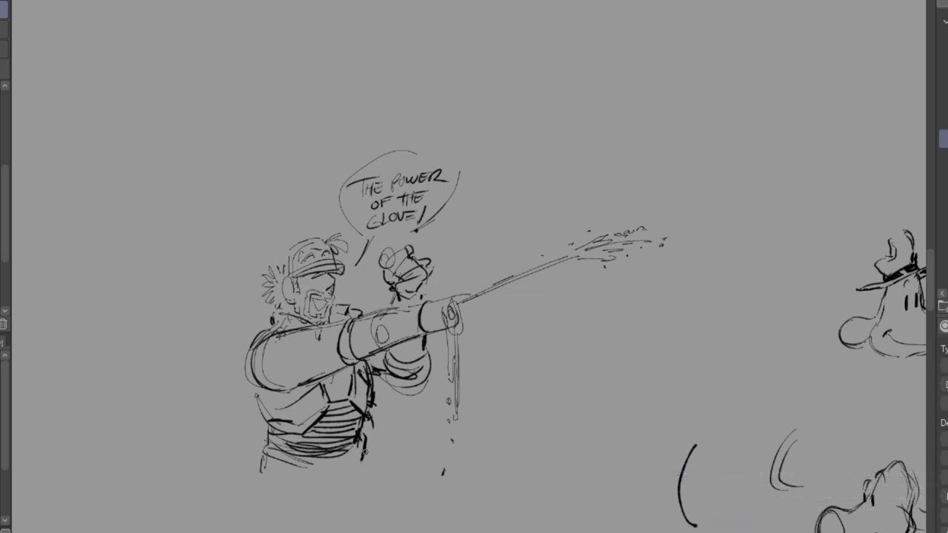
Sketch the man's hips, angular crotch plate and upper legs running off below the view.
{"action": "mouse_move", "coordinate": [268, 442]}
{"action": "left_mouse_down"}
{"action": "mouse_move", "coordinate": [252, 456]}
{"action": "mouse_move", "coordinate": [265, 481]}
{"action": "mouse_move", "coordinate": [298, 481]}
{"action": "left_mouse_up"}
{"action": "left_click_drag", "start_coordinate": [245, 495], "coordinate": [235, 532]}
{"action": "left_click_drag", "start_coordinate": [313, 510], "coordinate": [303, 532]}
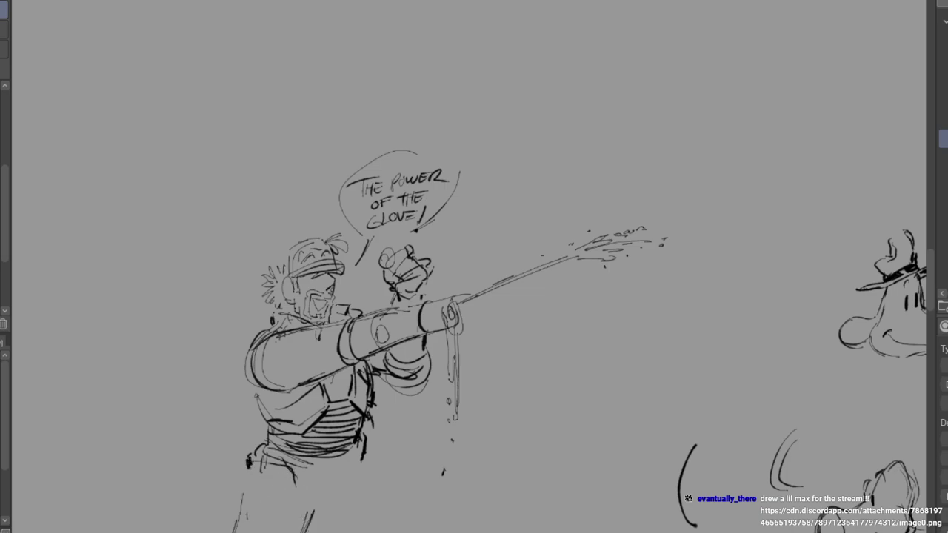
{"action": "mouse_move", "coordinate": [298, 467]}
{"action": "left_mouse_down"}
{"action": "mouse_move", "coordinate": [316, 502]}
{"action": "mouse_move", "coordinate": [342, 499]}
{"action": "left_mouse_up"}
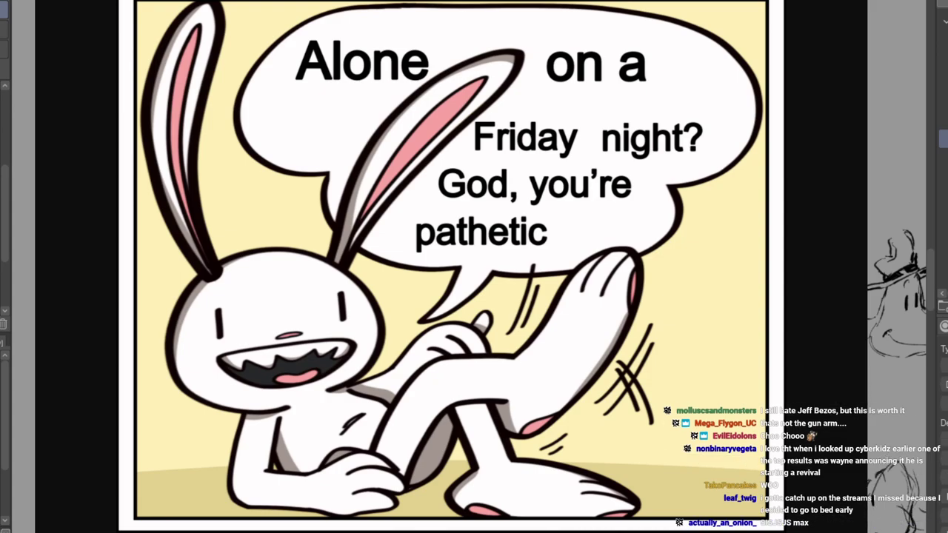
Return to the drawing from the reference image and fill the drips, liquid jet and splash solid black.
{"action": "key", "text": "alt+Tab"}
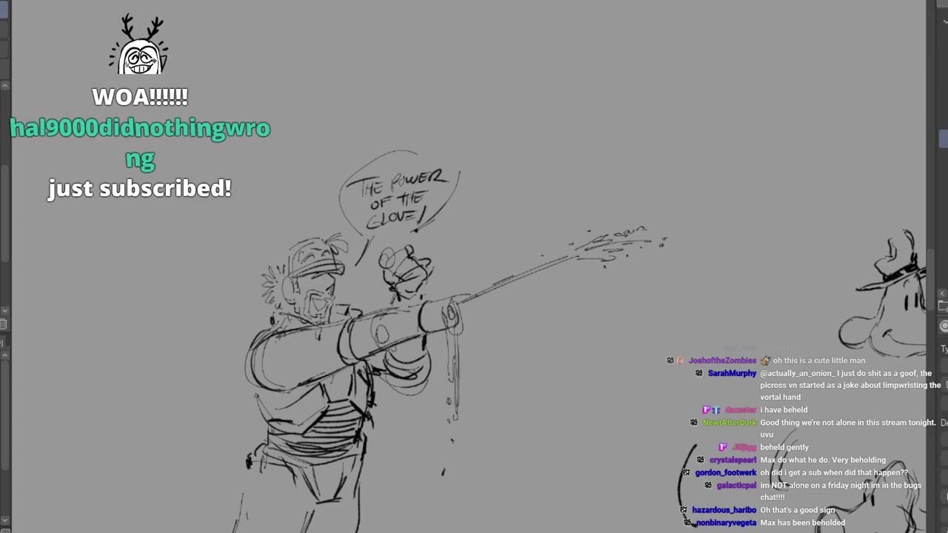
{"action": "left_click_drag", "start_coordinate": [449, 322], "coordinate": [456, 416]}
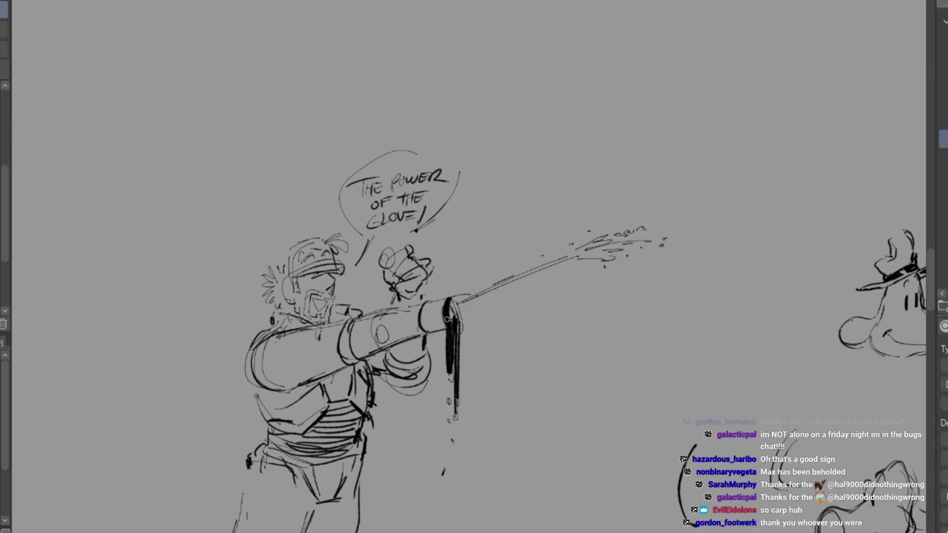
{"action": "left_click_drag", "start_coordinate": [448, 395], "coordinate": [450, 448]}
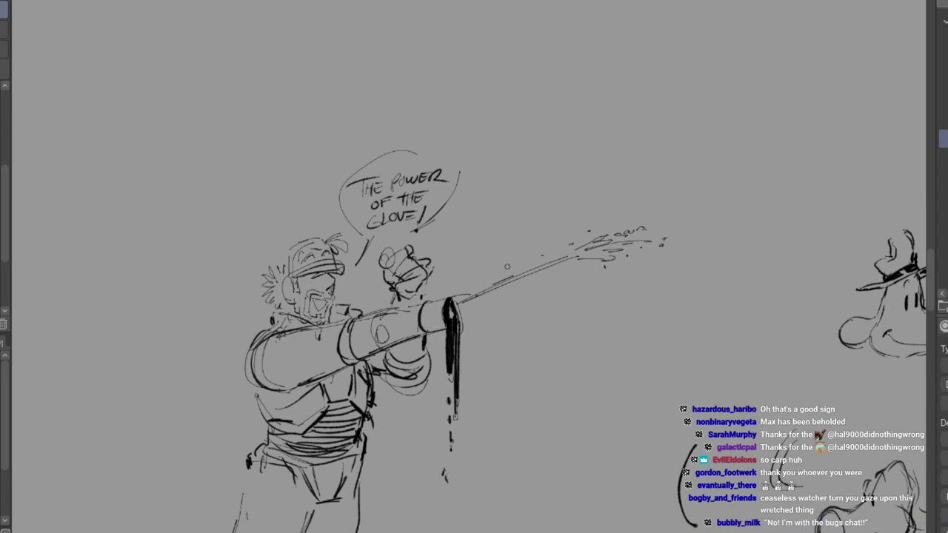
{"action": "left_click_drag", "start_coordinate": [458, 300], "coordinate": [628, 230]}
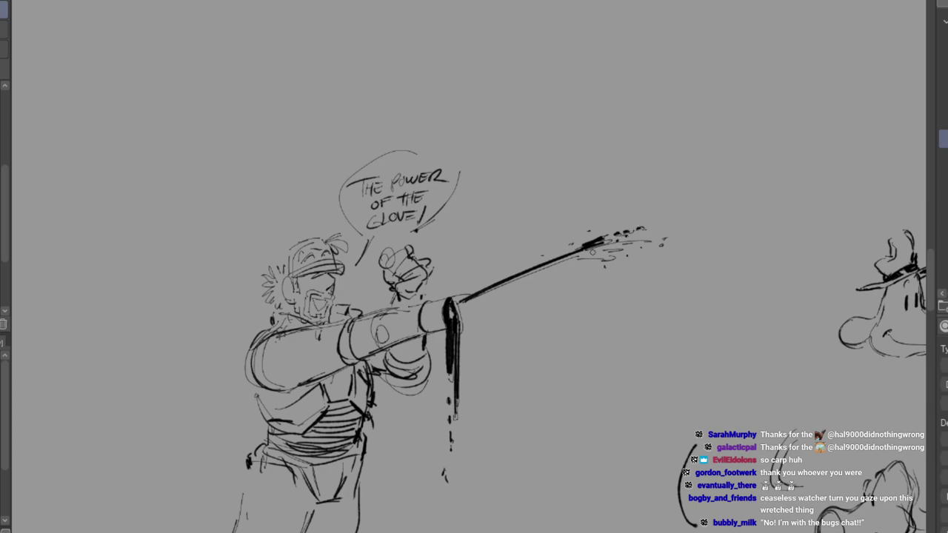
{"action": "mouse_move", "coordinate": [585, 252]}
{"action": "left_mouse_down"}
{"action": "mouse_move", "coordinate": [586, 254]}
{"action": "mouse_move", "coordinate": [643, 241]}
{"action": "mouse_move", "coordinate": [576, 256]}
{"action": "left_mouse_up"}
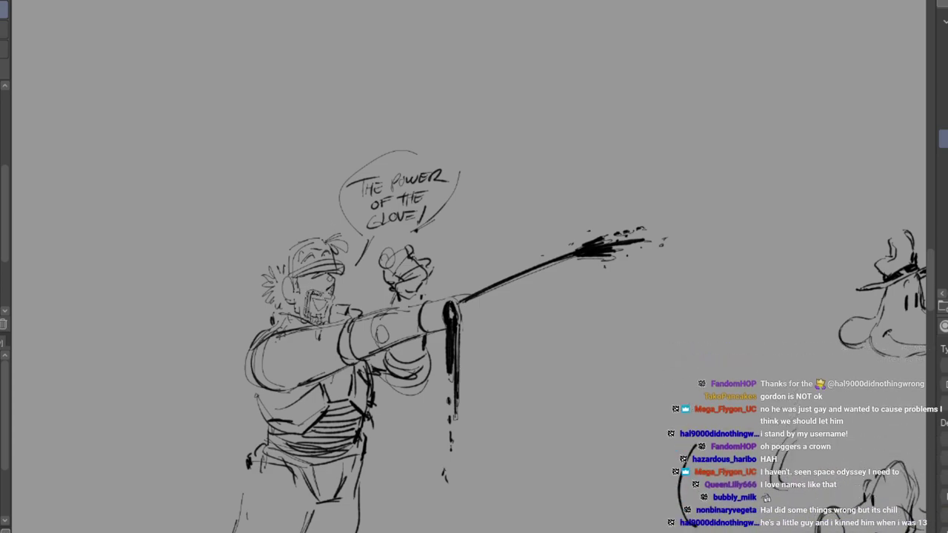
Darken the man's beard, hatch his tied-back hair and shade the cap's crown above the brim.
{"action": "left_click_drag", "start_coordinate": [333, 295], "coordinate": [326, 320]}
{"action": "mouse_move", "coordinate": [273, 277]}
{"action": "left_mouse_down"}
{"action": "mouse_move", "coordinate": [282, 305]}
{"action": "mouse_move", "coordinate": [293, 274]}
{"action": "left_mouse_up"}
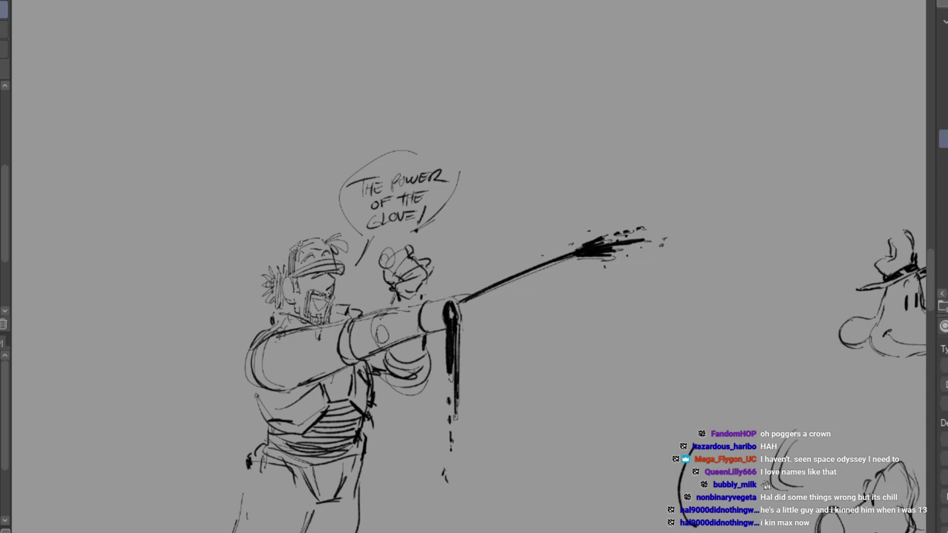
{"action": "left_click_drag", "start_coordinate": [312, 239], "coordinate": [318, 248]}
{"action": "left_click_drag", "start_coordinate": [315, 239], "coordinate": [324, 250]}
{"action": "mouse_move", "coordinate": [321, 238]}
{"action": "left_mouse_down"}
{"action": "mouse_move", "coordinate": [334, 247]}
{"action": "mouse_move", "coordinate": [291, 269]}
{"action": "mouse_move", "coordinate": [294, 289]}
{"action": "mouse_move", "coordinate": [304, 257]}
{"action": "mouse_move", "coordinate": [308, 264]}
{"action": "left_mouse_up"}
{"action": "mouse_move", "coordinate": [308, 260]}
{"action": "left_mouse_down"}
{"action": "mouse_move", "coordinate": [316, 251]}
{"action": "mouse_move", "coordinate": [340, 267]}
{"action": "mouse_move", "coordinate": [330, 287]}
{"action": "left_mouse_up"}
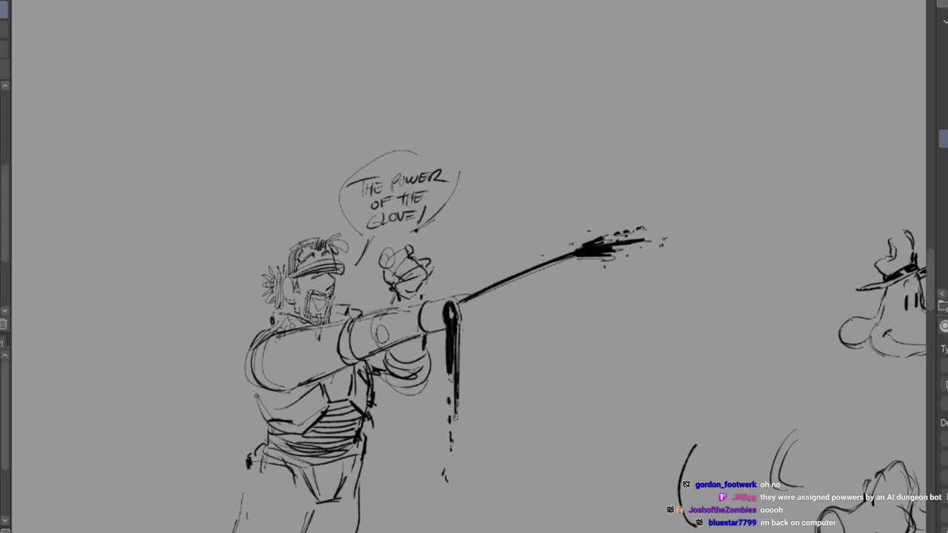
Fill the arm's elbow band, the far arm's band and the banded abdomen with black.
{"action": "mouse_move", "coordinate": [352, 323]}
{"action": "left_mouse_down"}
{"action": "mouse_move", "coordinate": [343, 345]}
{"action": "mouse_move", "coordinate": [418, 373]}
{"action": "mouse_move", "coordinate": [379, 380]}
{"action": "left_mouse_up"}
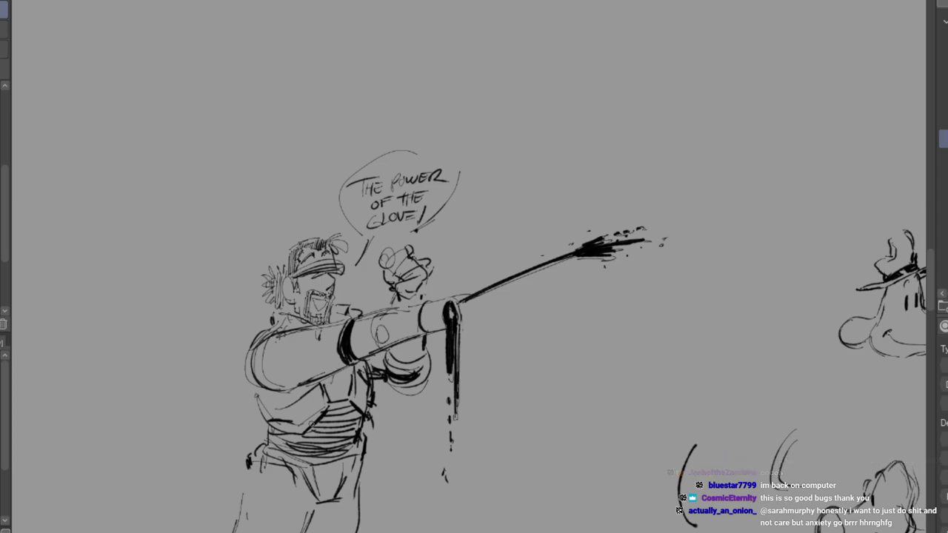
{"action": "mouse_move", "coordinate": [328, 401]}
{"action": "left_mouse_down"}
{"action": "mouse_move", "coordinate": [353, 420]}
{"action": "mouse_move", "coordinate": [339, 439]}
{"action": "left_mouse_up"}
{"action": "mouse_move", "coordinate": [276, 446]}
{"action": "left_mouse_down"}
{"action": "mouse_move", "coordinate": [311, 440]}
{"action": "mouse_move", "coordinate": [277, 447]}
{"action": "left_mouse_up"}
{"action": "mouse_move", "coordinate": [277, 447]}
{"action": "left_mouse_down"}
{"action": "mouse_move", "coordinate": [337, 446]}
{"action": "mouse_move", "coordinate": [360, 424]}
{"action": "mouse_move", "coordinate": [344, 447]}
{"action": "mouse_move", "coordinate": [361, 422]}
{"action": "left_mouse_up"}
{"action": "mouse_move", "coordinate": [355, 422]}
{"action": "left_mouse_down"}
{"action": "mouse_move", "coordinate": [365, 415]}
{"action": "mouse_move", "coordinate": [358, 434]}
{"action": "left_mouse_up"}
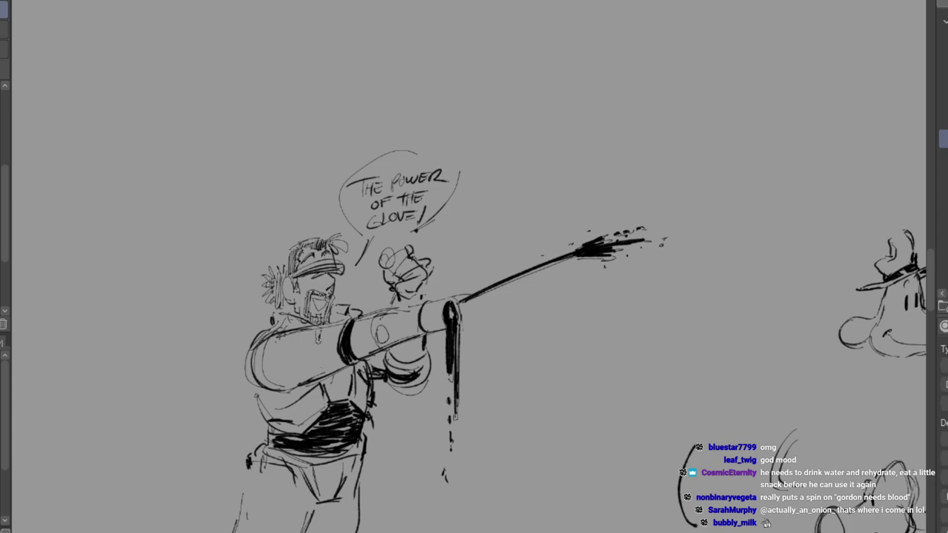
Fill the curved shoulder band of the outstretched arm solid black.
{"action": "mouse_move", "coordinate": [258, 363]}
{"action": "left_mouse_down"}
{"action": "mouse_move", "coordinate": [264, 385]}
{"action": "mouse_move", "coordinate": [258, 345]}
{"action": "mouse_move", "coordinate": [258, 374]}
{"action": "left_mouse_up"}
{"action": "mouse_move", "coordinate": [265, 339]}
{"action": "left_mouse_down"}
{"action": "mouse_move", "coordinate": [258, 372]}
{"action": "mouse_move", "coordinate": [269, 386]}
{"action": "left_mouse_up"}
{"action": "mouse_move", "coordinate": [266, 328]}
{"action": "left_mouse_down"}
{"action": "mouse_move", "coordinate": [245, 338]}
{"action": "mouse_move", "coordinate": [265, 336]}
{"action": "left_mouse_up"}
{"action": "left_click_drag", "start_coordinate": [257, 393], "coordinate": [269, 393]}
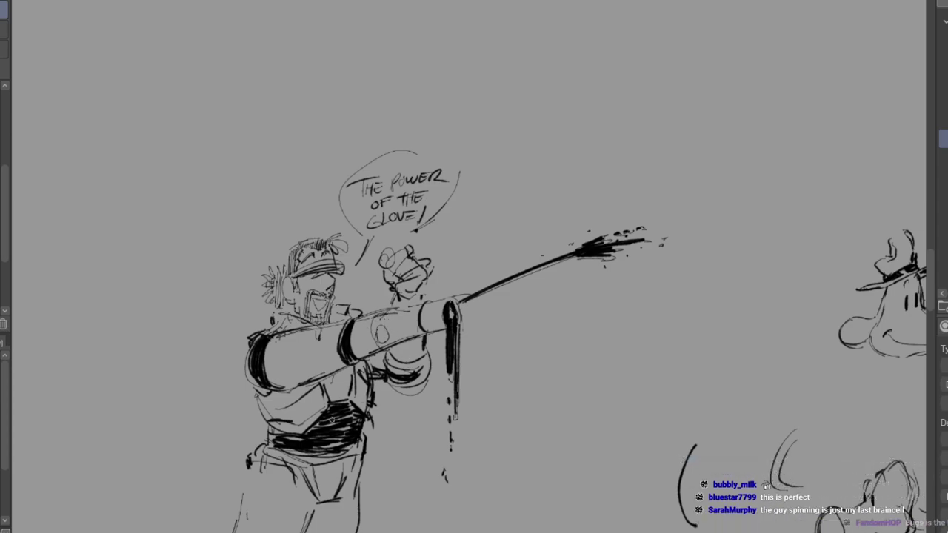
Draw dark curved armour bands and panel lines across the man's thighs.
{"action": "left_click_drag", "start_coordinate": [252, 475], "coordinate": [311, 512]}
{"action": "mouse_move", "coordinate": [249, 485]}
{"action": "left_mouse_down"}
{"action": "mouse_move", "coordinate": [258, 480]}
{"action": "mouse_move", "coordinate": [306, 511]}
{"action": "mouse_move", "coordinate": [262, 477]}
{"action": "mouse_move", "coordinate": [302, 506]}
{"action": "mouse_move", "coordinate": [360, 497]}
{"action": "left_mouse_up"}
{"action": "left_click_drag", "start_coordinate": [356, 498], "coordinate": [331, 508]}
{"action": "mouse_move", "coordinate": [245, 507]}
{"action": "left_mouse_down"}
{"action": "mouse_move", "coordinate": [272, 506]}
{"action": "mouse_move", "coordinate": [285, 523]}
{"action": "mouse_move", "coordinate": [261, 524]}
{"action": "mouse_move", "coordinate": [271, 532]}
{"action": "left_mouse_up"}
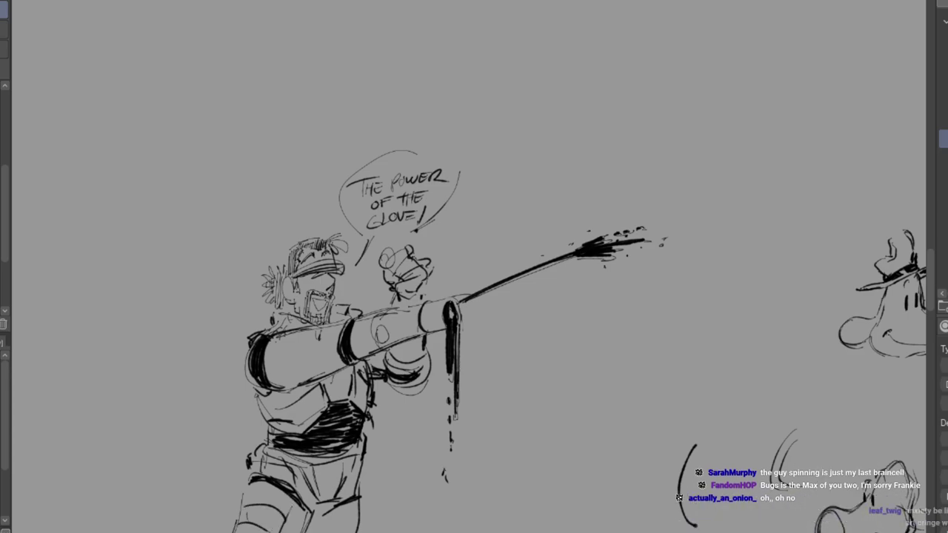
{"action": "mouse_move", "coordinate": [330, 530]}
{"action": "left_mouse_down"}
{"action": "mouse_move", "coordinate": [354, 523]}
{"action": "mouse_move", "coordinate": [331, 530]}
{"action": "mouse_move", "coordinate": [351, 509]}
{"action": "left_mouse_up"}
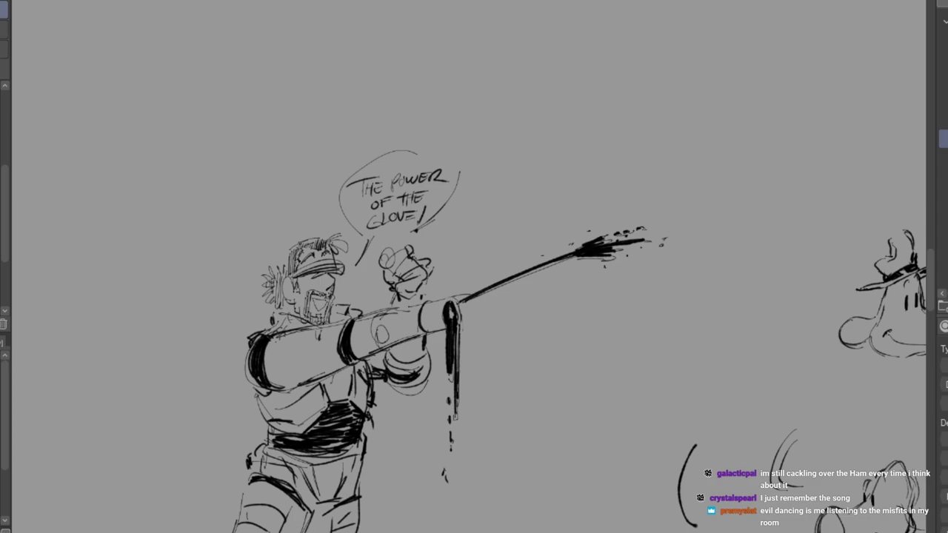
Define the raised fist's knuckles and fingers with rounded bold lines and firm up its wrist.
{"action": "mouse_move", "coordinate": [401, 257]}
{"action": "left_mouse_down"}
{"action": "mouse_move", "coordinate": [389, 265]}
{"action": "mouse_move", "coordinate": [396, 271]}
{"action": "left_mouse_up"}
{"action": "mouse_move", "coordinate": [395, 255]}
{"action": "left_mouse_down"}
{"action": "mouse_move", "coordinate": [406, 248]}
{"action": "mouse_move", "coordinate": [407, 272]}
{"action": "mouse_move", "coordinate": [416, 259]}
{"action": "mouse_move", "coordinate": [418, 269]}
{"action": "left_mouse_up"}
{"action": "mouse_move", "coordinate": [401, 277]}
{"action": "left_mouse_down"}
{"action": "mouse_move", "coordinate": [423, 267]}
{"action": "mouse_move", "coordinate": [414, 277]}
{"action": "mouse_move", "coordinate": [379, 264]}
{"action": "mouse_move", "coordinate": [389, 261]}
{"action": "mouse_move", "coordinate": [385, 272]}
{"action": "mouse_move", "coordinate": [409, 280]}
{"action": "mouse_move", "coordinate": [427, 274]}
{"action": "mouse_move", "coordinate": [419, 287]}
{"action": "left_mouse_up"}
{"action": "left_click_drag", "start_coordinate": [389, 297], "coordinate": [417, 302]}
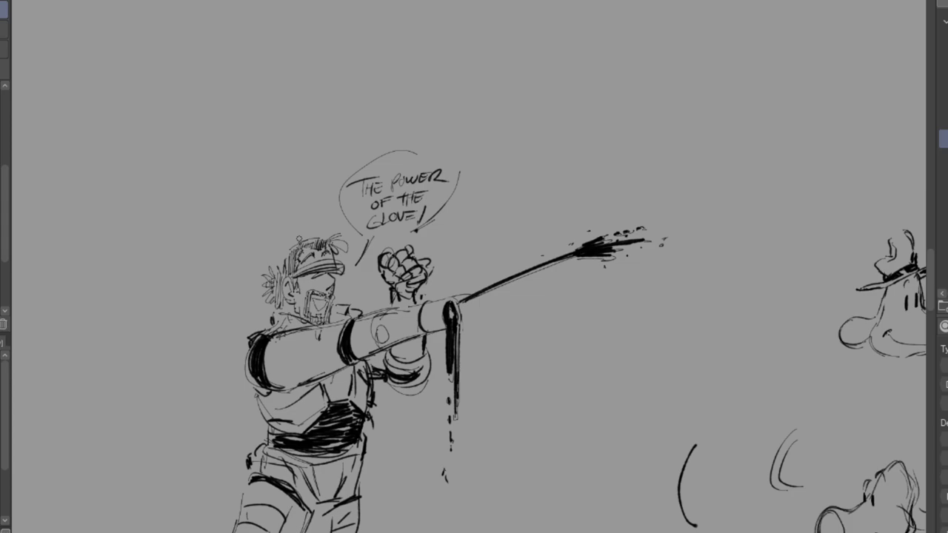
Sketch a smiling dog head on an empty canvas area, with a tall rounded crown, arched eyes, oval nose and curved jaw.
{"action": "scroll", "coordinate": [474, 266], "scroll_direction": "up", "scroll_amount": 10}
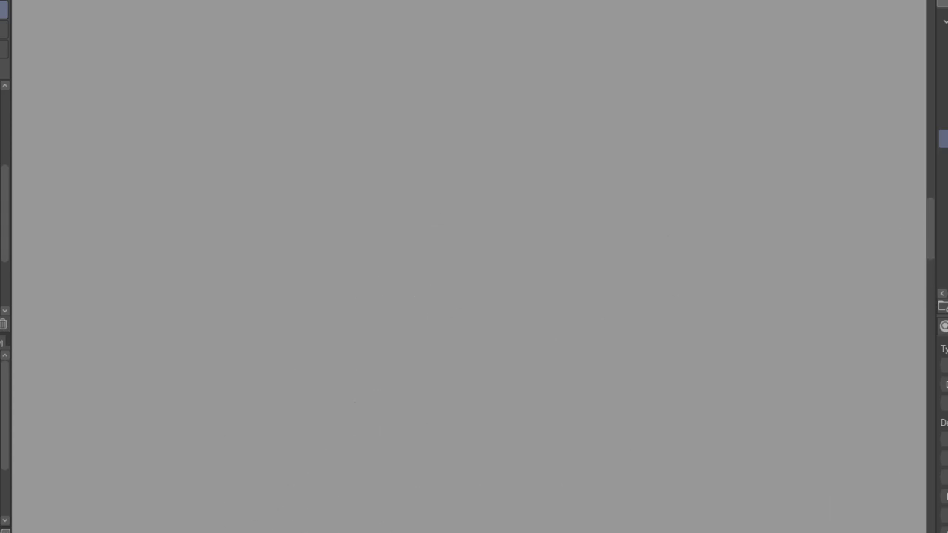
{"action": "mouse_move", "coordinate": [316, 272]}
{"action": "left_mouse_down"}
{"action": "mouse_move", "coordinate": [356, 247]}
{"action": "mouse_move", "coordinate": [352, 233]}
{"action": "mouse_move", "coordinate": [365, 271]}
{"action": "mouse_move", "coordinate": [313, 273]}
{"action": "mouse_move", "coordinate": [306, 310]}
{"action": "mouse_move", "coordinate": [321, 309]}
{"action": "mouse_move", "coordinate": [309, 318]}
{"action": "mouse_move", "coordinate": [346, 329]}
{"action": "left_mouse_up"}
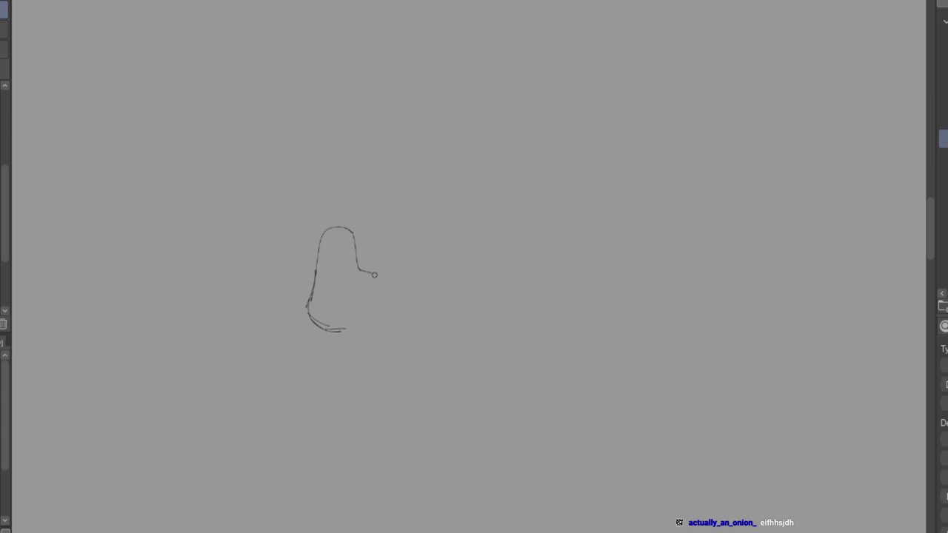
{"action": "mouse_move", "coordinate": [363, 269]}
{"action": "left_mouse_down"}
{"action": "mouse_move", "coordinate": [402, 292]}
{"action": "mouse_move", "coordinate": [404, 279]}
{"action": "mouse_move", "coordinate": [372, 278]}
{"action": "mouse_move", "coordinate": [340, 258]}
{"action": "mouse_move", "coordinate": [355, 262]}
{"action": "left_mouse_up"}
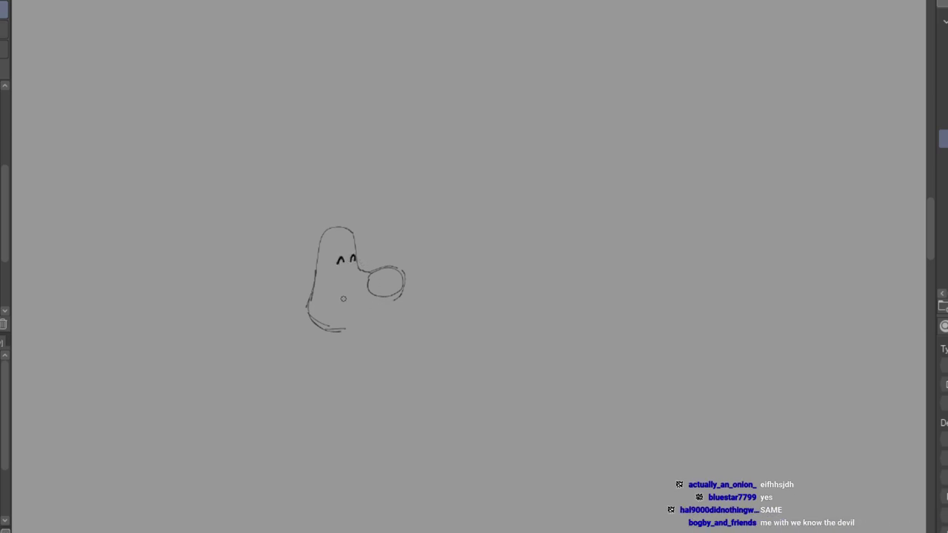
{"action": "mouse_move", "coordinate": [322, 293]}
{"action": "left_mouse_down"}
{"action": "mouse_move", "coordinate": [341, 304]}
{"action": "mouse_move", "coordinate": [387, 300]}
{"action": "left_mouse_up"}
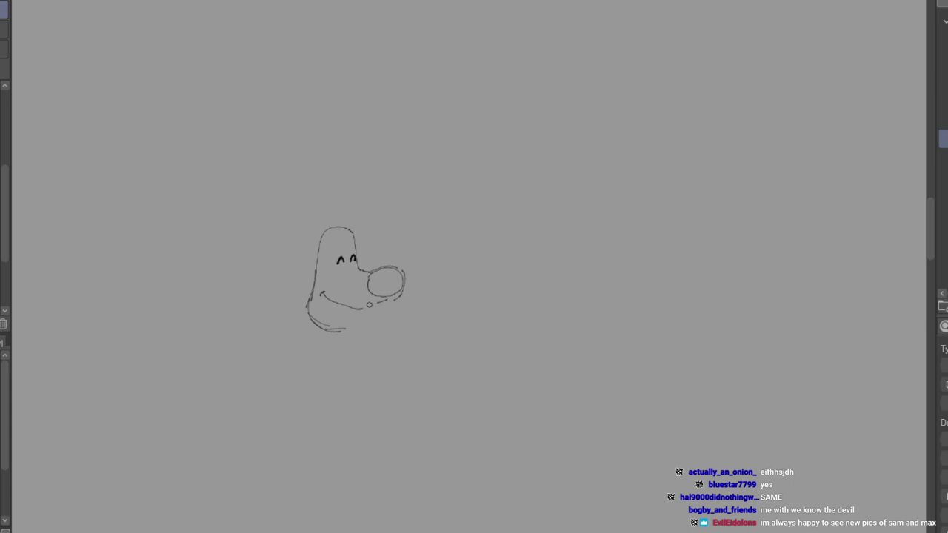
{"action": "mouse_move", "coordinate": [315, 280]}
{"action": "left_mouse_down"}
{"action": "mouse_move", "coordinate": [328, 311]}
{"action": "mouse_move", "coordinate": [314, 312]}
{"action": "mouse_move", "coordinate": [337, 323]}
{"action": "left_mouse_up"}
{"action": "left_click_drag", "start_coordinate": [342, 322], "coordinate": [361, 321]}
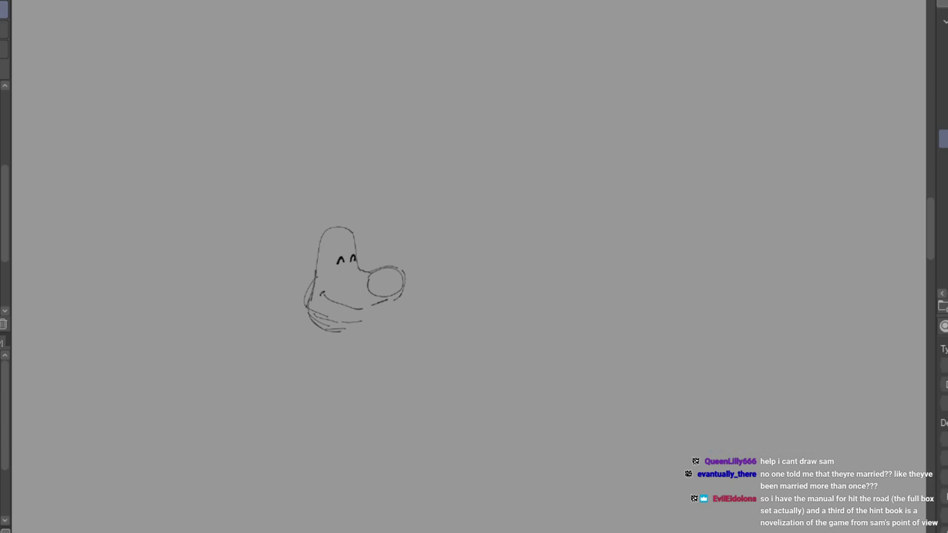
Switch to the web browser, view the early comic drawings in the Sam & Max Hit the Road article and return to the canvas.
{"action": "key", "text": "alt+Tab"}
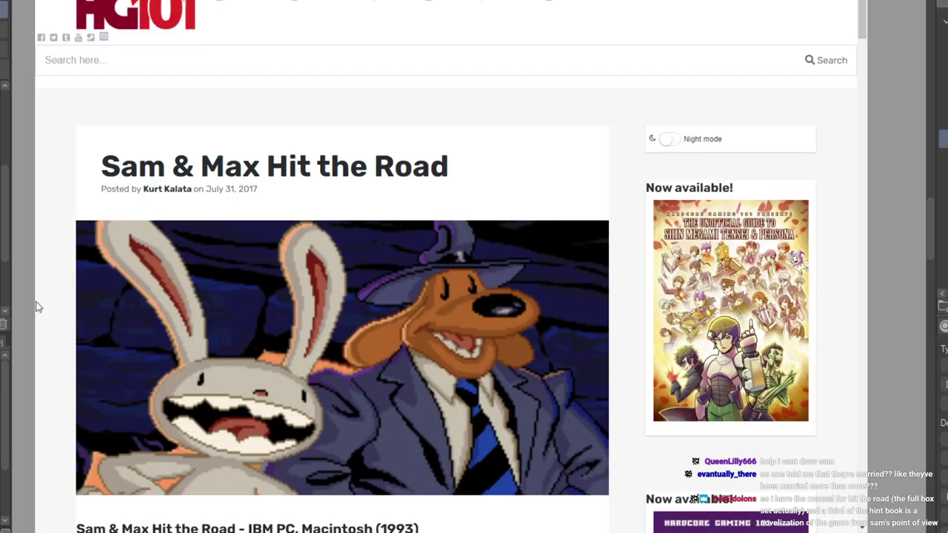
{"action": "scroll", "coordinate": [378, 213], "scroll_direction": "down", "scroll_amount": 20}
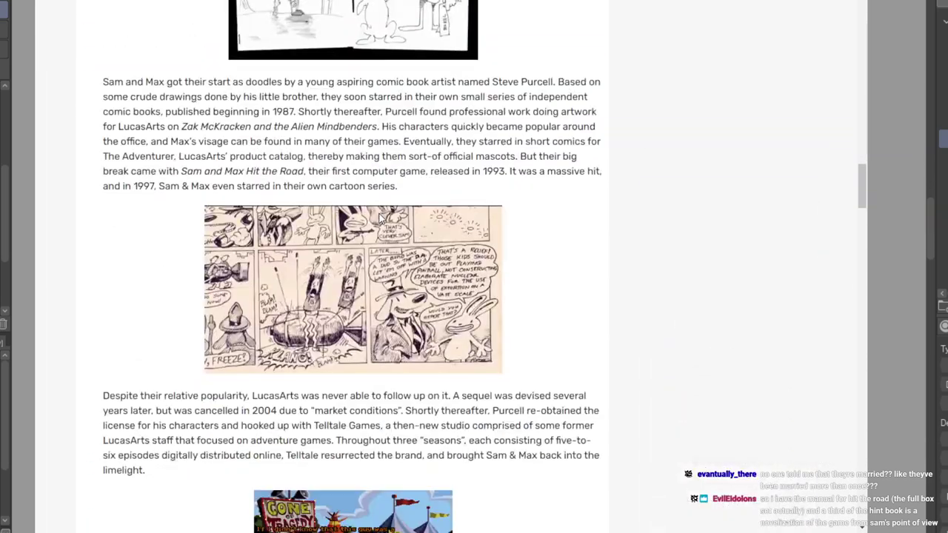
{"action": "scroll", "coordinate": [381, 217], "scroll_direction": "up", "scroll_amount": 3}
{"action": "left_click", "coordinate": [379, 214]}
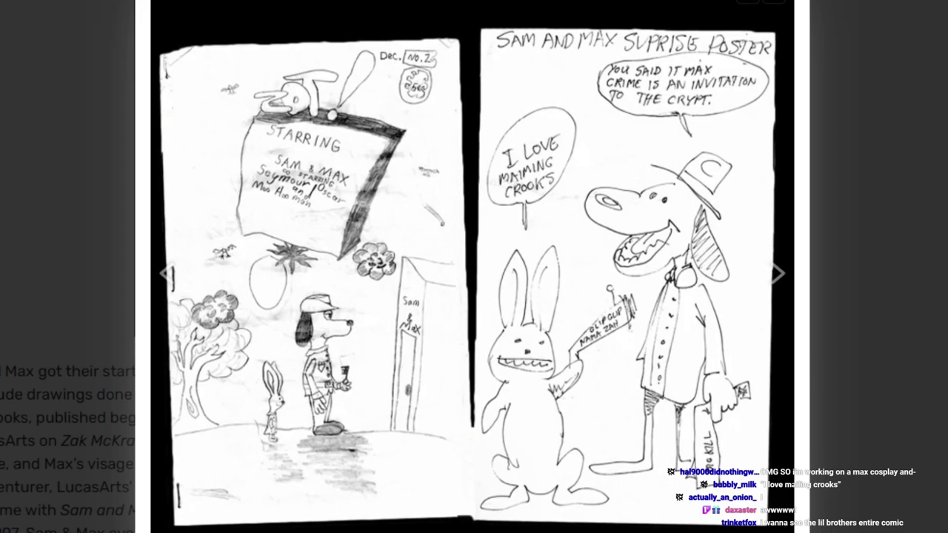
{"action": "key", "text": "alt+Tab"}
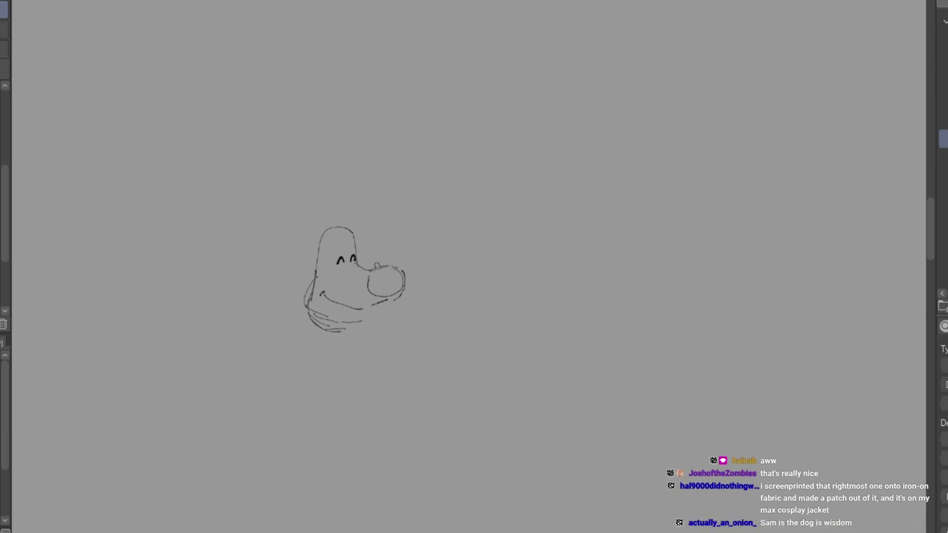
Clear the smiling dog head sketch from the canvas.
{"action": "key", "text": "e"}
{"action": "key", "text": "Delete"}
{"action": "key", "text": "p"}
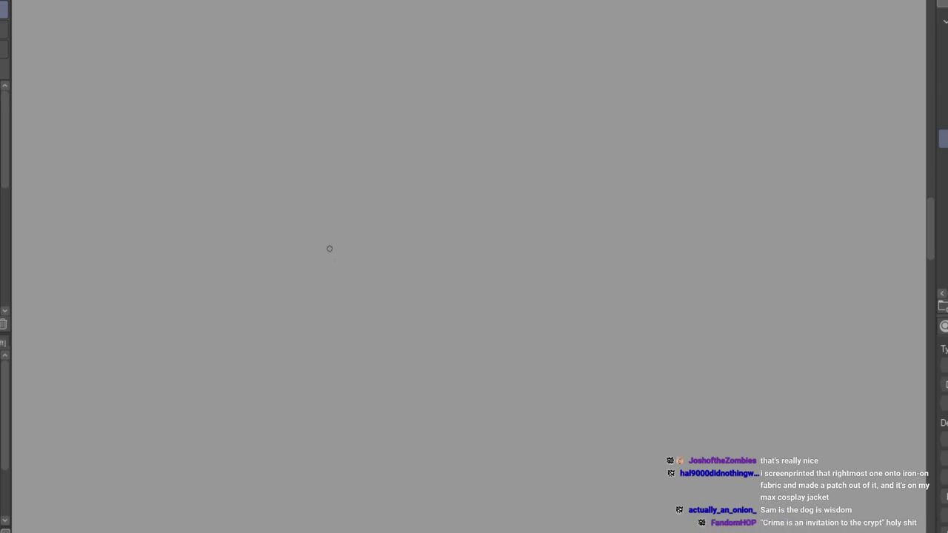
Sketch a new dog head in profile with a rounded crown, oval nose, smiling muzzle, upright eyes and small brows.
{"action": "mouse_move", "coordinate": [342, 272]}
{"action": "left_mouse_down"}
{"action": "mouse_move", "coordinate": [347, 248]}
{"action": "mouse_move", "coordinate": [387, 272]}
{"action": "mouse_move", "coordinate": [366, 253]}
{"action": "mouse_move", "coordinate": [377, 240]}
{"action": "mouse_move", "coordinate": [382, 280]}
{"action": "left_mouse_up"}
{"action": "mouse_move", "coordinate": [367, 236]}
{"action": "left_mouse_down"}
{"action": "mouse_move", "coordinate": [335, 305]}
{"action": "mouse_move", "coordinate": [341, 334]}
{"action": "mouse_move", "coordinate": [354, 339]}
{"action": "left_mouse_up"}
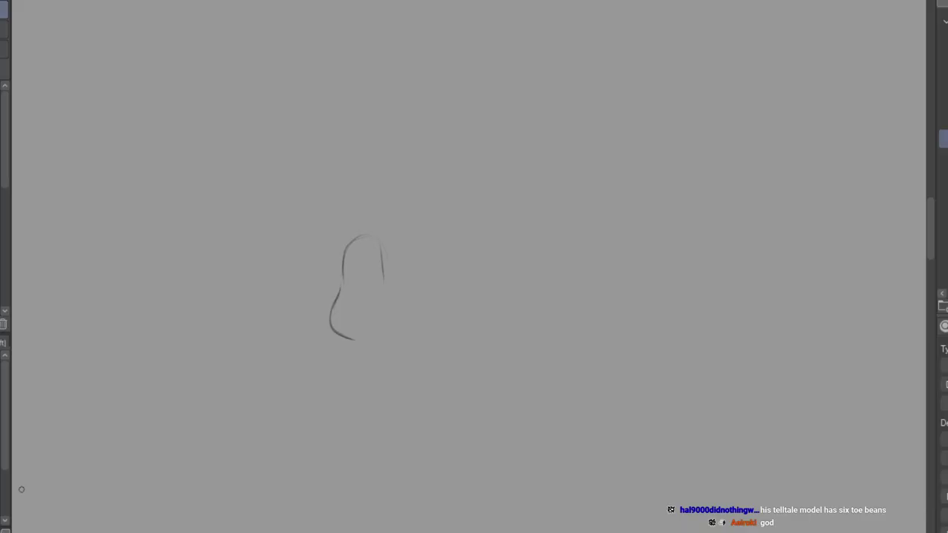
{"action": "mouse_move", "coordinate": [379, 254]}
{"action": "left_mouse_down"}
{"action": "mouse_move", "coordinate": [400, 278]}
{"action": "mouse_move", "coordinate": [389, 277]}
{"action": "mouse_move", "coordinate": [415, 271]}
{"action": "mouse_move", "coordinate": [432, 310]}
{"action": "mouse_move", "coordinate": [426, 300]}
{"action": "mouse_move", "coordinate": [421, 313]}
{"action": "mouse_move", "coordinate": [380, 318]}
{"action": "left_mouse_up"}
{"action": "left_click_drag", "start_coordinate": [416, 274], "coordinate": [410, 275]}
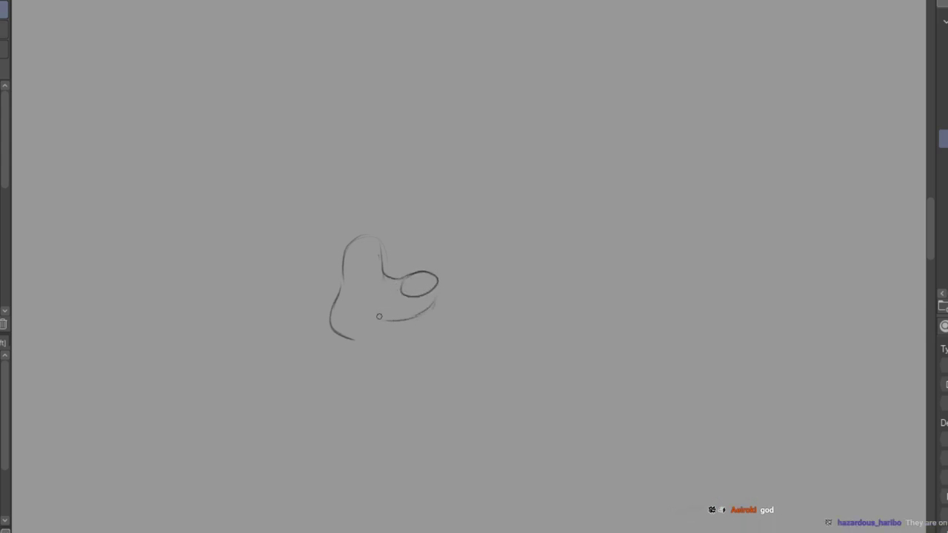
{"action": "left_click", "coordinate": [353, 301]}
{"action": "mouse_move", "coordinate": [371, 265]}
{"action": "left_mouse_down"}
{"action": "mouse_move", "coordinate": [371, 280]}
{"action": "mouse_move", "coordinate": [382, 278]}
{"action": "mouse_move", "coordinate": [371, 244]}
{"action": "mouse_move", "coordinate": [383, 247]}
{"action": "left_mouse_up"}
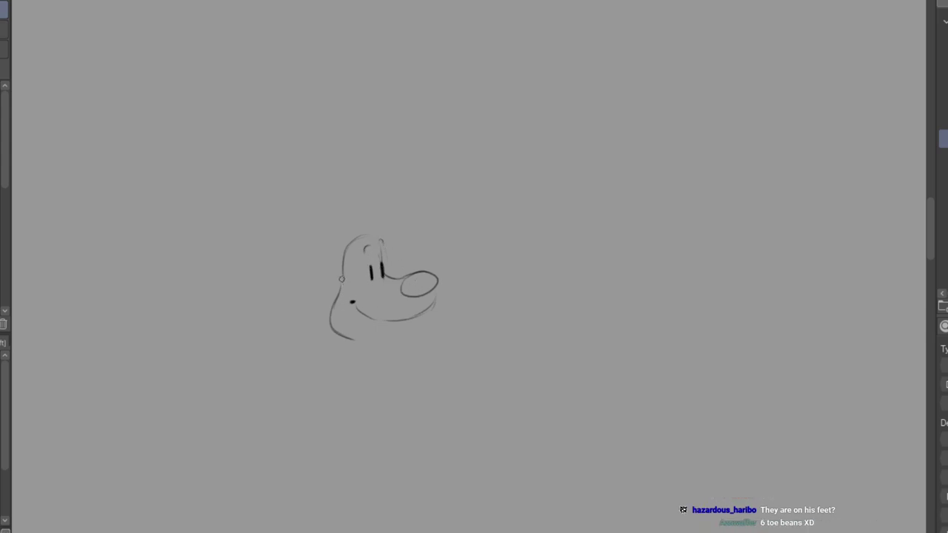
Sweep darker curved lines around the dog's cheek and jaw, and undo the surplus strokes.
{"action": "mouse_move", "coordinate": [335, 293]}
{"action": "left_mouse_down"}
{"action": "mouse_move", "coordinate": [328, 317]}
{"action": "mouse_move", "coordinate": [355, 327]}
{"action": "mouse_move", "coordinate": [331, 318]}
{"action": "mouse_move", "coordinate": [409, 328]}
{"action": "mouse_move", "coordinate": [416, 321]}
{"action": "left_mouse_up"}
{"action": "left_click_drag", "start_coordinate": [358, 332], "coordinate": [419, 318]}
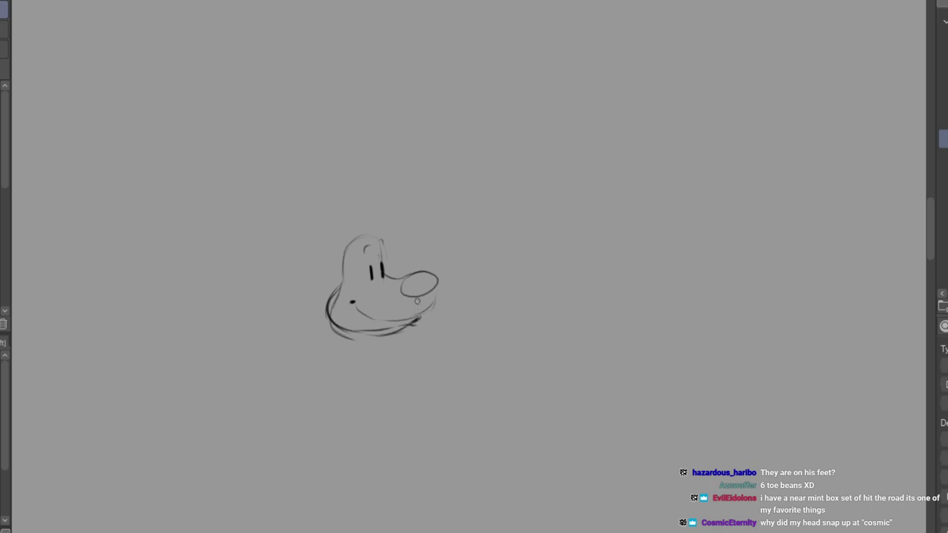
{"action": "key", "text": "ctrl+z"}
{"action": "key", "text": "ctrl+z"}
{"action": "key", "text": "ctrl+z"}
{"action": "key", "text": "ctrl+z"}
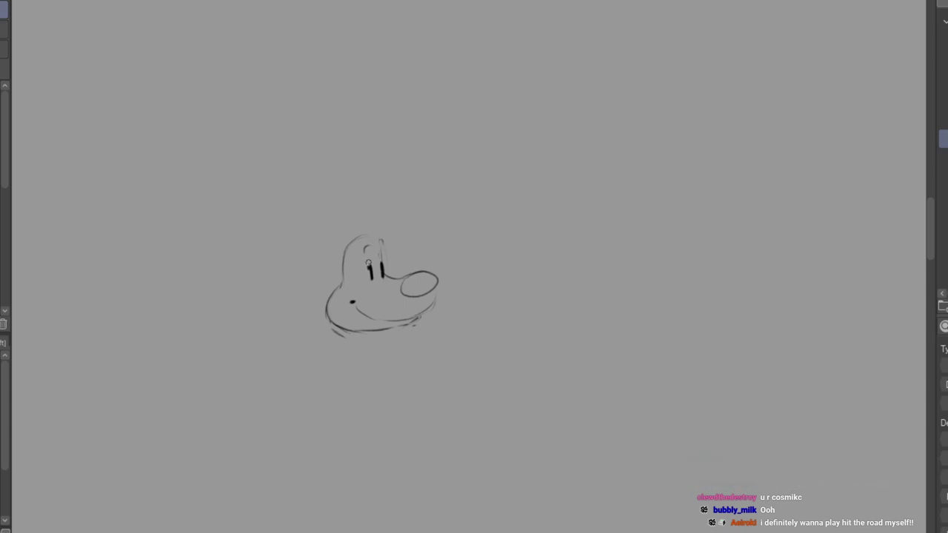
Thicken and reshape the dog's two upright eyes with solid black strokes.
{"action": "mouse_move", "coordinate": [381, 268]}
{"action": "left_mouse_down"}
{"action": "mouse_move", "coordinate": [379, 261]}
{"action": "mouse_move", "coordinate": [380, 277]}
{"action": "left_mouse_up"}
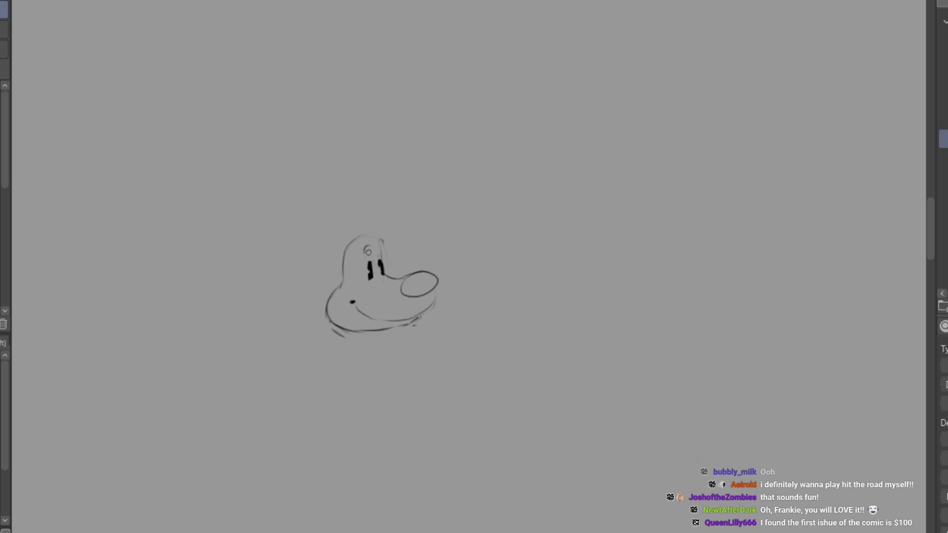
{"action": "mouse_move", "coordinate": [370, 260]}
{"action": "left_mouse_down"}
{"action": "mouse_move", "coordinate": [369, 285]}
{"action": "mouse_move", "coordinate": [381, 274]}
{"action": "mouse_move", "coordinate": [386, 282]}
{"action": "mouse_move", "coordinate": [368, 264]}
{"action": "mouse_move", "coordinate": [369, 275]}
{"action": "mouse_move", "coordinate": [370, 262]}
{"action": "mouse_move", "coordinate": [379, 264]}
{"action": "mouse_move", "coordinate": [381, 277]}
{"action": "mouse_move", "coordinate": [378, 266]}
{"action": "left_mouse_up"}
{"action": "left_click", "coordinate": [363, 252]}
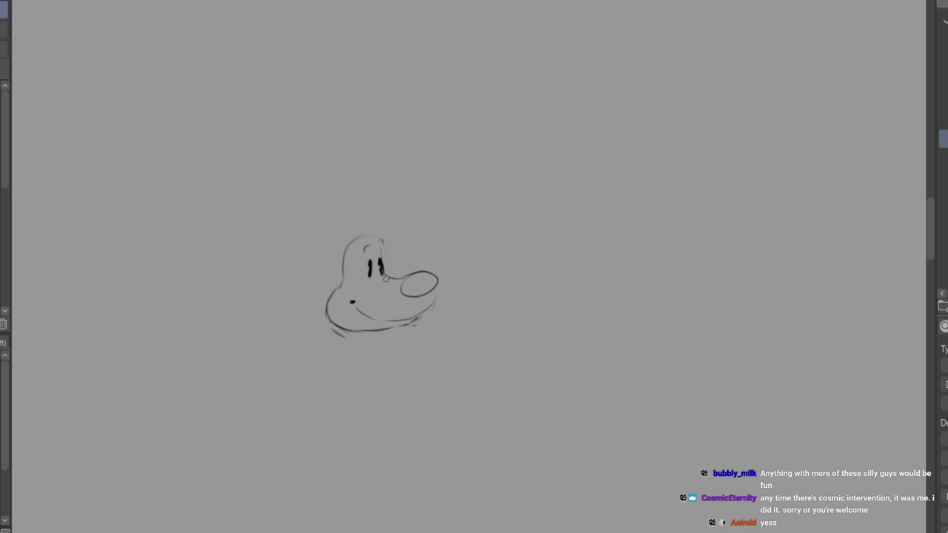
Erase the dog's nose and redraw it rounder on a shorter muzzle, adding a second contour along the back of the head.
{"action": "mouse_move", "coordinate": [385, 276]}
{"action": "left_mouse_down"}
{"action": "mouse_move", "coordinate": [433, 272]}
{"action": "mouse_move", "coordinate": [422, 313]}
{"action": "left_mouse_up"}
{"action": "left_click_drag", "start_coordinate": [431, 279], "coordinate": [418, 313]}
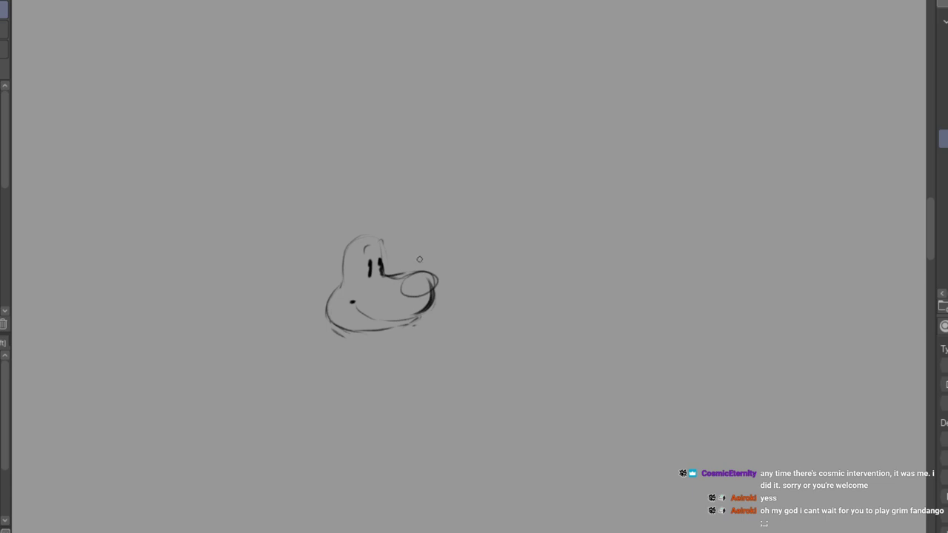
{"action": "key", "text": "e"}
{"action": "mouse_move", "coordinate": [401, 247]}
{"action": "left_mouse_down"}
{"action": "mouse_move", "coordinate": [393, 284]}
{"action": "mouse_move", "coordinate": [434, 276]}
{"action": "mouse_move", "coordinate": [390, 285]}
{"action": "mouse_move", "coordinate": [437, 296]}
{"action": "left_mouse_up"}
{"action": "key", "text": "e"}
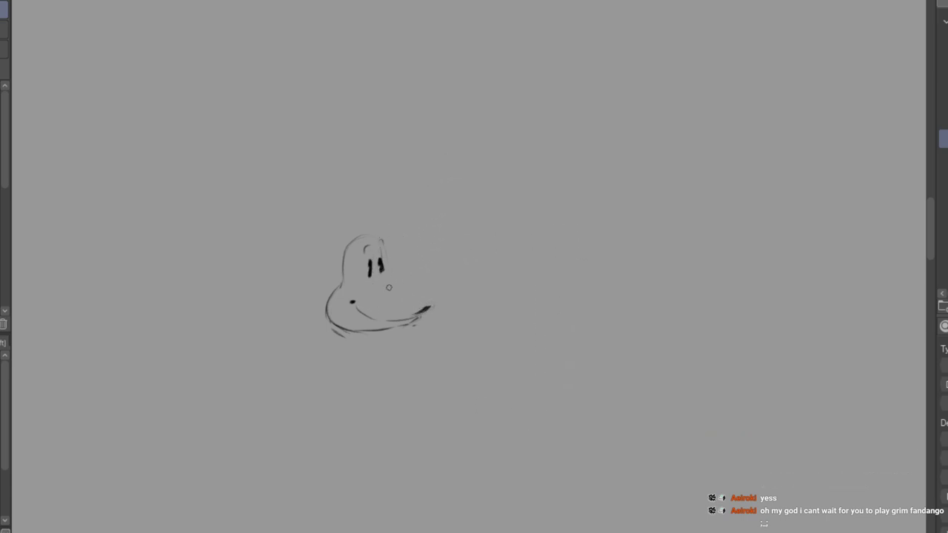
{"action": "mouse_move", "coordinate": [385, 271]}
{"action": "left_mouse_down"}
{"action": "mouse_move", "coordinate": [420, 272]}
{"action": "mouse_move", "coordinate": [424, 310]}
{"action": "left_mouse_up"}
{"action": "mouse_move", "coordinate": [425, 277]}
{"action": "left_mouse_down"}
{"action": "mouse_move", "coordinate": [406, 300]}
{"action": "mouse_move", "coordinate": [431, 298]}
{"action": "mouse_move", "coordinate": [403, 299]}
{"action": "left_mouse_up"}
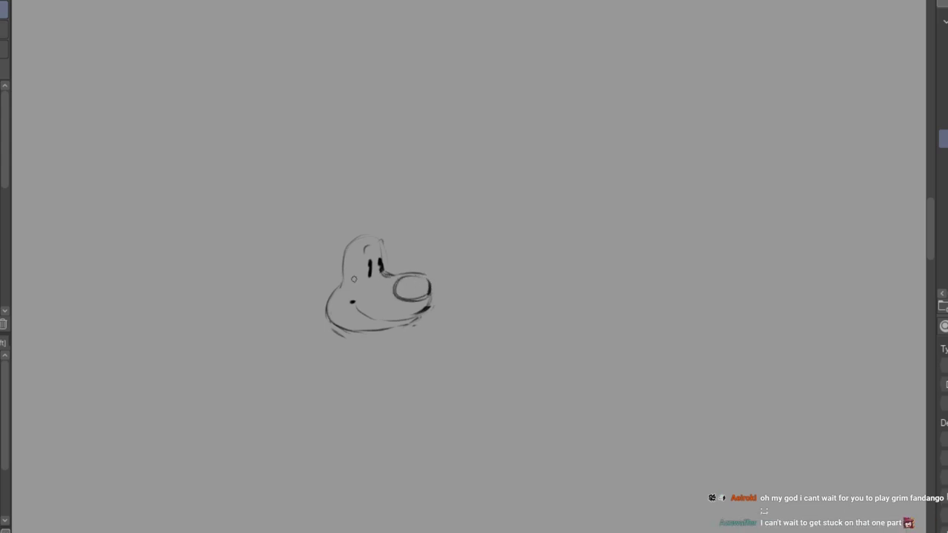
{"action": "mouse_move", "coordinate": [347, 249]}
{"action": "left_mouse_down"}
{"action": "mouse_move", "coordinate": [338, 313]}
{"action": "mouse_move", "coordinate": [333, 302]}
{"action": "mouse_move", "coordinate": [360, 320]}
{"action": "left_mouse_up"}
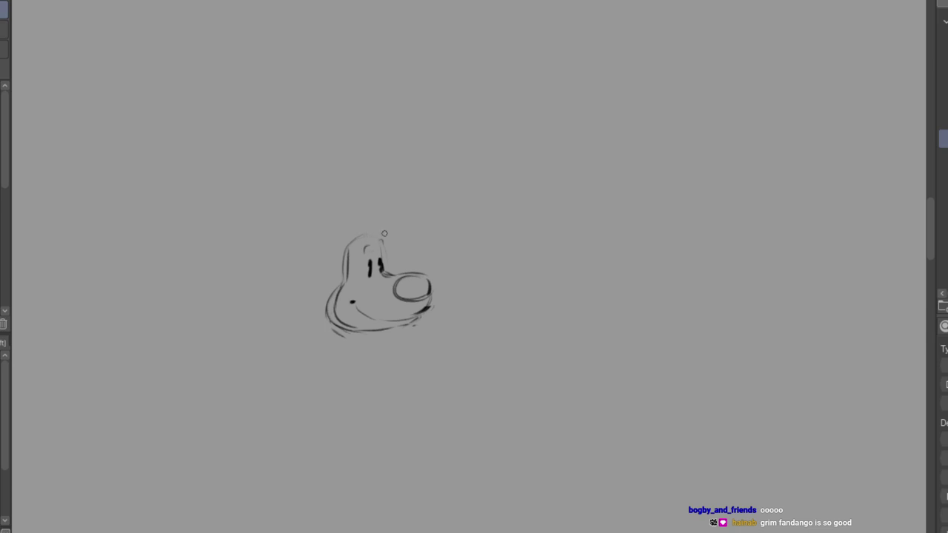
Erase the whole profile dog head.
{"action": "key", "text": "e"}
{"action": "mouse_move", "coordinate": [356, 244]}
{"action": "left_mouse_down"}
{"action": "mouse_move", "coordinate": [377, 218]}
{"action": "mouse_move", "coordinate": [457, 339]}
{"action": "left_mouse_up"}
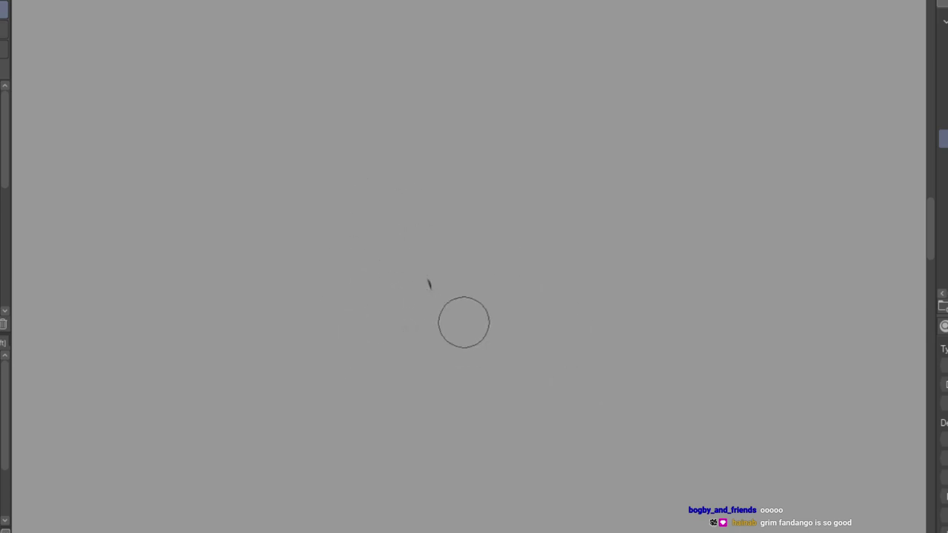
{"action": "key", "text": "e"}
Sketch a tilted dog head outline beside a round, smiling rabbit head with one tall upright ear.
{"action": "mouse_move", "coordinate": [391, 222]}
{"action": "left_mouse_down"}
{"action": "mouse_move", "coordinate": [402, 188]}
{"action": "mouse_move", "coordinate": [432, 193]}
{"action": "mouse_move", "coordinate": [427, 236]}
{"action": "mouse_move", "coordinate": [383, 222]}
{"action": "mouse_move", "coordinate": [360, 256]}
{"action": "left_mouse_up"}
{"action": "mouse_move", "coordinate": [387, 222]}
{"action": "left_mouse_down"}
{"action": "mouse_move", "coordinate": [360, 257]}
{"action": "mouse_move", "coordinate": [380, 286]}
{"action": "left_mouse_up"}
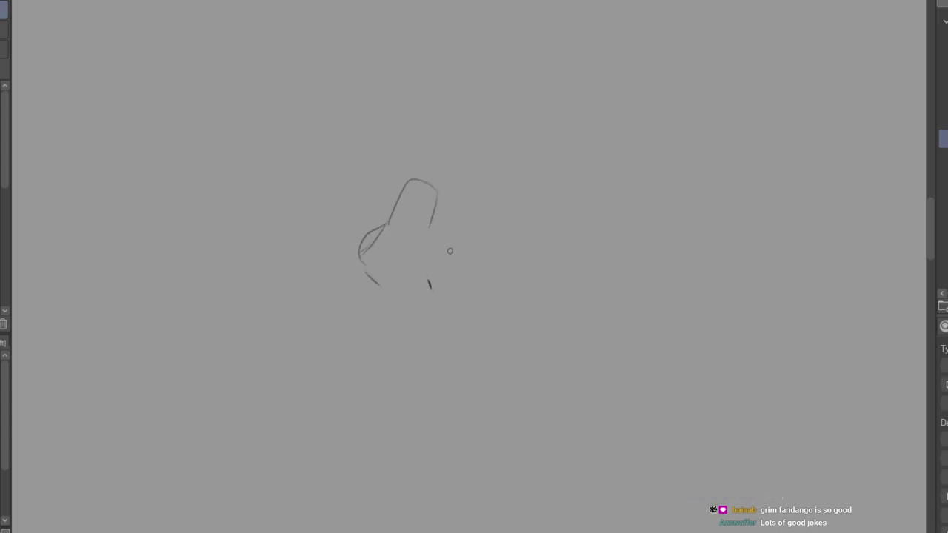
{"action": "mouse_move", "coordinate": [466, 282]}
{"action": "left_mouse_down"}
{"action": "mouse_move", "coordinate": [427, 243]}
{"action": "mouse_move", "coordinate": [437, 279]}
{"action": "left_mouse_up"}
{"action": "mouse_move", "coordinate": [430, 235]}
{"action": "left_mouse_down"}
{"action": "mouse_move", "coordinate": [479, 240]}
{"action": "mouse_move", "coordinate": [491, 264]}
{"action": "mouse_move", "coordinate": [428, 277]}
{"action": "mouse_move", "coordinate": [473, 282]}
{"action": "mouse_move", "coordinate": [489, 246]}
{"action": "mouse_move", "coordinate": [474, 234]}
{"action": "mouse_move", "coordinate": [488, 121]}
{"action": "mouse_move", "coordinate": [507, 121]}
{"action": "mouse_move", "coordinate": [477, 225]}
{"action": "left_mouse_up"}
{"action": "left_click_drag", "start_coordinate": [493, 160], "coordinate": [480, 223]}
{"action": "left_click_drag", "start_coordinate": [484, 127], "coordinate": [504, 122]}
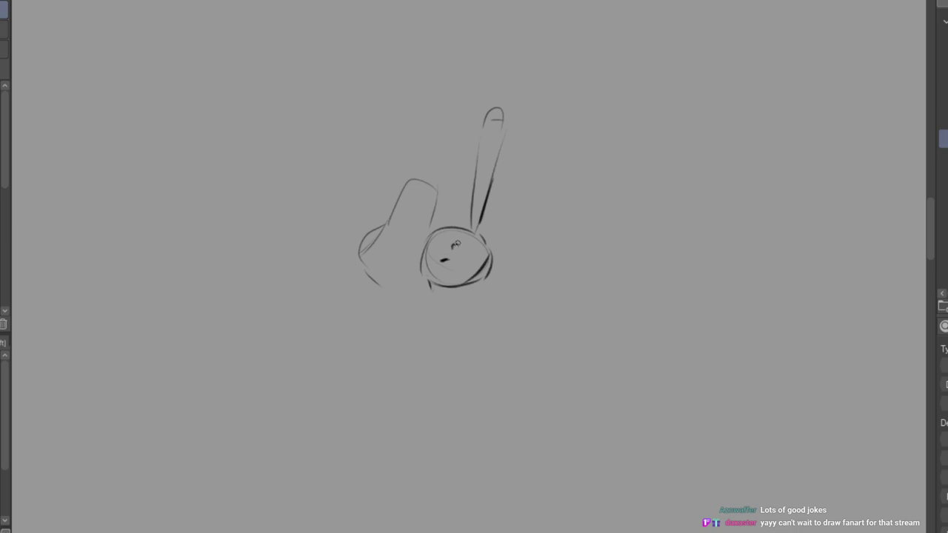
{"action": "left_click_drag", "start_coordinate": [438, 271], "coordinate": [457, 264]}
{"action": "mouse_move", "coordinate": [462, 262]}
{"action": "left_mouse_down"}
{"action": "mouse_move", "coordinate": [431, 273]}
{"action": "mouse_move", "coordinate": [459, 283]}
{"action": "mouse_move", "coordinate": [475, 255]}
{"action": "left_mouse_up"}
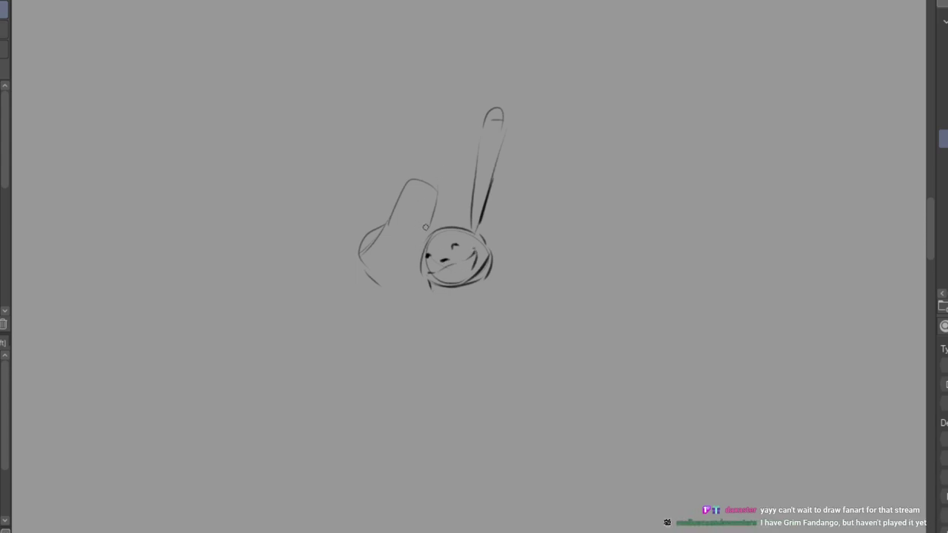
Draw the dog's round muzzle, nose, wide grin and arched eyes, and add a zigzag folded ear to the rabbit.
{"action": "mouse_move", "coordinate": [391, 218]}
{"action": "left_mouse_down"}
{"action": "mouse_move", "coordinate": [423, 199]}
{"action": "mouse_move", "coordinate": [428, 211]}
{"action": "mouse_move", "coordinate": [430, 201]}
{"action": "mouse_move", "coordinate": [426, 230]}
{"action": "left_mouse_up"}
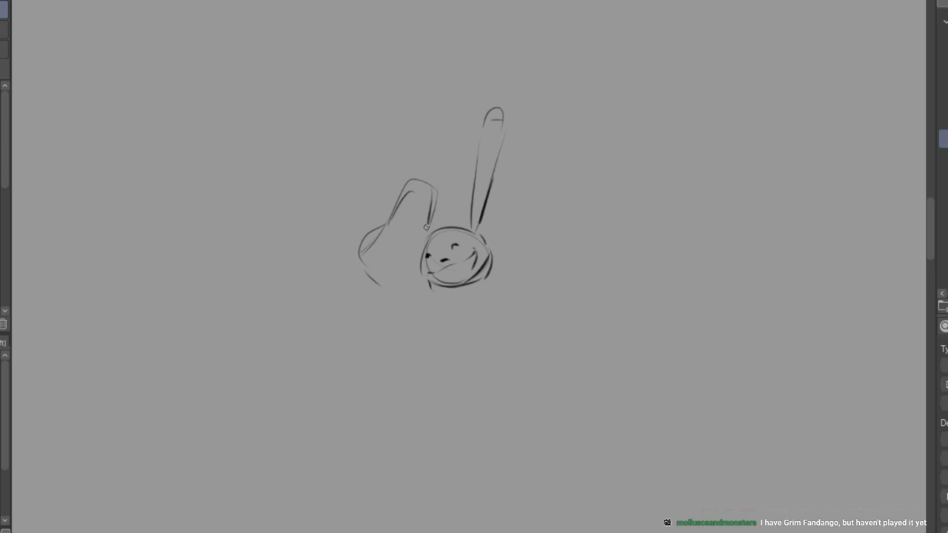
{"action": "mouse_move", "coordinate": [417, 187]}
{"action": "left_mouse_down"}
{"action": "mouse_move", "coordinate": [382, 241]}
{"action": "mouse_move", "coordinate": [381, 226]}
{"action": "mouse_move", "coordinate": [355, 249]}
{"action": "mouse_move", "coordinate": [379, 279]}
{"action": "mouse_move", "coordinate": [406, 279]}
{"action": "mouse_move", "coordinate": [385, 243]}
{"action": "mouse_move", "coordinate": [424, 249]}
{"action": "mouse_move", "coordinate": [377, 265]}
{"action": "mouse_move", "coordinate": [392, 237]}
{"action": "mouse_move", "coordinate": [426, 257]}
{"action": "mouse_move", "coordinate": [404, 238]}
{"action": "mouse_move", "coordinate": [400, 270]}
{"action": "left_mouse_up"}
{"action": "left_click_drag", "start_coordinate": [403, 235], "coordinate": [423, 255]}
{"action": "mouse_move", "coordinate": [394, 243]}
{"action": "left_mouse_down"}
{"action": "mouse_move", "coordinate": [425, 249]}
{"action": "mouse_move", "coordinate": [374, 239]}
{"action": "mouse_move", "coordinate": [376, 258]}
{"action": "mouse_move", "coordinate": [400, 270]}
{"action": "mouse_move", "coordinate": [377, 261]}
{"action": "mouse_move", "coordinate": [405, 288]}
{"action": "mouse_move", "coordinate": [377, 263]}
{"action": "mouse_move", "coordinate": [404, 289]}
{"action": "left_mouse_up"}
{"action": "mouse_move", "coordinate": [374, 261]}
{"action": "left_mouse_down"}
{"action": "mouse_move", "coordinate": [400, 288]}
{"action": "mouse_move", "coordinate": [420, 277]}
{"action": "left_mouse_up"}
{"action": "mouse_move", "coordinate": [375, 228]}
{"action": "left_mouse_down"}
{"action": "mouse_move", "coordinate": [359, 256]}
{"action": "mouse_move", "coordinate": [380, 224]}
{"action": "mouse_move", "coordinate": [365, 261]}
{"action": "mouse_move", "coordinate": [373, 279]}
{"action": "mouse_move", "coordinate": [402, 298]}
{"action": "mouse_move", "coordinate": [379, 287]}
{"action": "mouse_move", "coordinate": [421, 282]}
{"action": "left_mouse_up"}
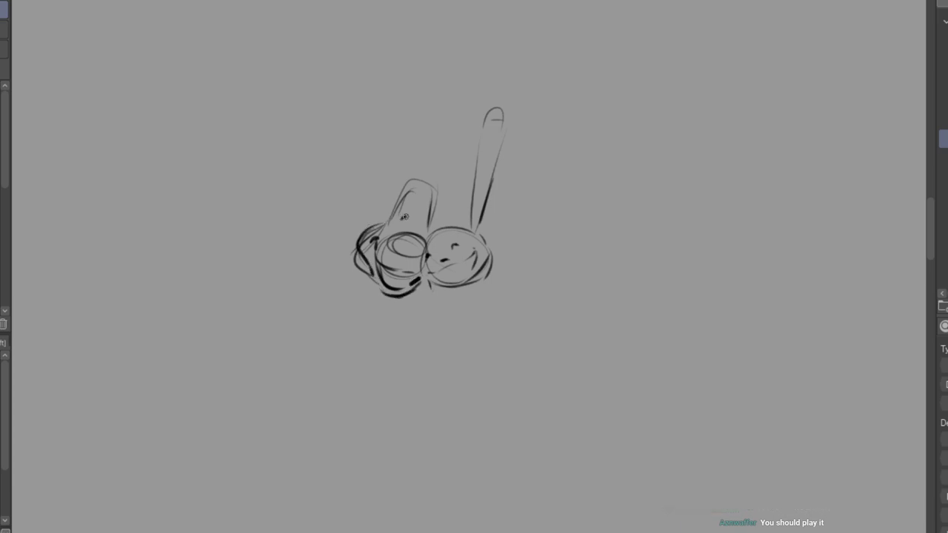
{"action": "mouse_move", "coordinate": [415, 219]}
{"action": "left_mouse_down"}
{"action": "mouse_move", "coordinate": [473, 225]}
{"action": "mouse_move", "coordinate": [473, 210]}
{"action": "mouse_move", "coordinate": [425, 196]}
{"action": "mouse_move", "coordinate": [448, 219]}
{"action": "left_mouse_up"}
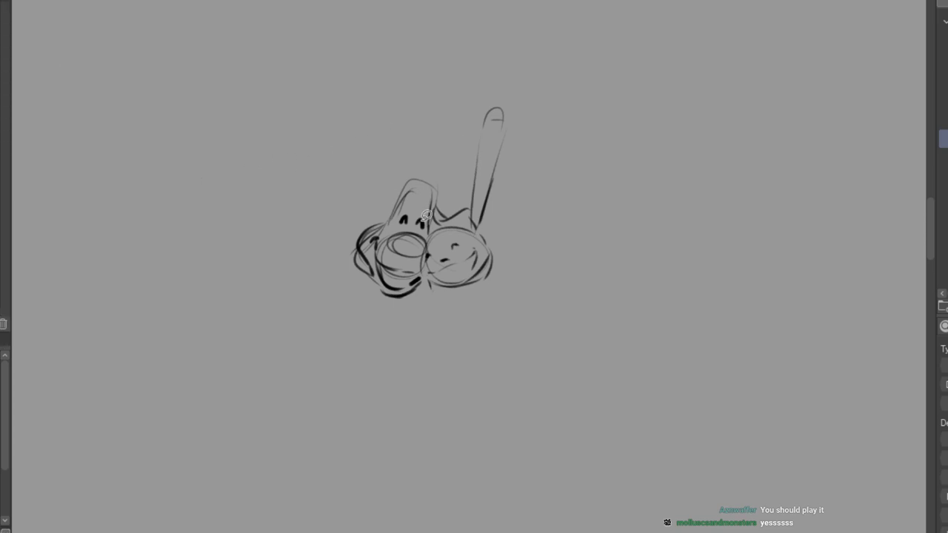
Lasso the rabbit's head and tall ear, enlarge the selection slightly and shift it upward.
{"action": "mouse_move", "coordinate": [427, 256]}
{"action": "left_mouse_down"}
{"action": "mouse_move", "coordinate": [478, 283]}
{"action": "mouse_move", "coordinate": [514, 238]}
{"action": "mouse_move", "coordinate": [504, 214]}
{"action": "mouse_move", "coordinate": [530, 106]}
{"action": "mouse_move", "coordinate": [479, 100]}
{"action": "mouse_move", "coordinate": [461, 215]}
{"action": "left_mouse_up"}
{"action": "key", "text": "ctrl+t"}
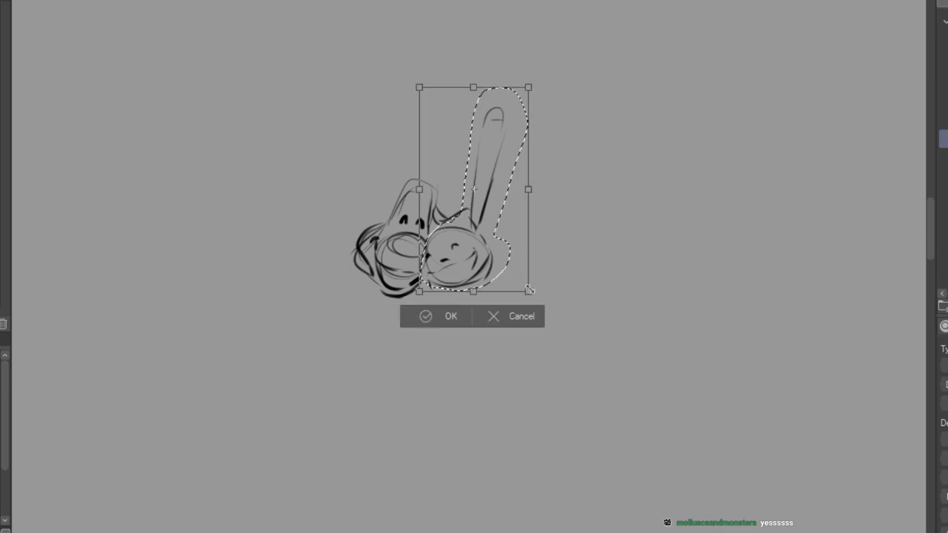
{"action": "left_click_drag", "start_coordinate": [552, 307], "coordinate": [550, 305]}
{"action": "left_click_drag", "start_coordinate": [486, 271], "coordinate": [484, 259]}
{"action": "left_click", "coordinate": [457, 315]}
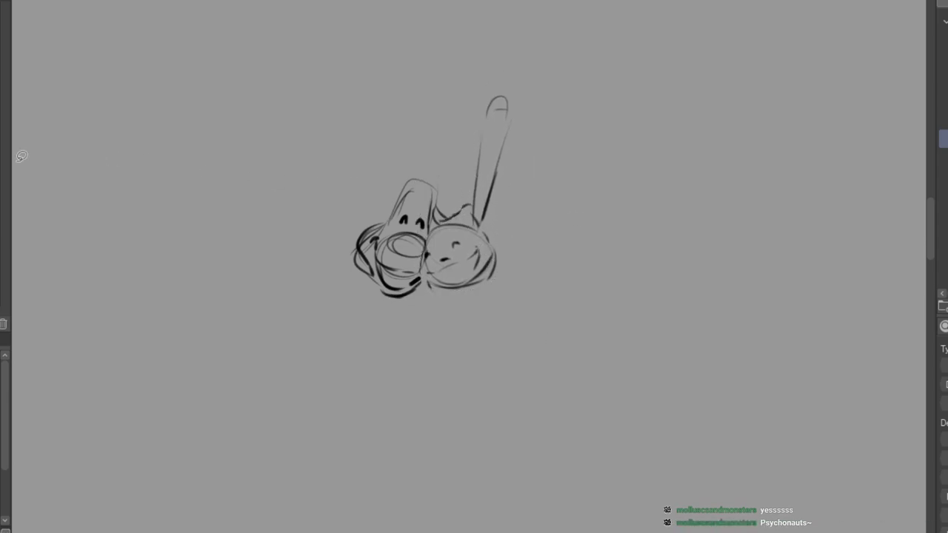
Add a wide-brimmed hat with a black band and a drooping ear to the dog, and fill its nose black.
{"action": "mouse_move", "coordinate": [396, 204]}
{"action": "left_mouse_down"}
{"action": "mouse_move", "coordinate": [374, 221]}
{"action": "mouse_move", "coordinate": [360, 219]}
{"action": "mouse_move", "coordinate": [353, 245]}
{"action": "left_mouse_up"}
{"action": "mouse_move", "coordinate": [365, 212]}
{"action": "left_mouse_down"}
{"action": "mouse_move", "coordinate": [453, 189]}
{"action": "mouse_move", "coordinate": [444, 193]}
{"action": "mouse_move", "coordinate": [440, 182]}
{"action": "left_mouse_up"}
{"action": "mouse_move", "coordinate": [401, 154]}
{"action": "left_mouse_down"}
{"action": "mouse_move", "coordinate": [427, 153]}
{"action": "mouse_move", "coordinate": [440, 175]}
{"action": "mouse_move", "coordinate": [405, 160]}
{"action": "mouse_move", "coordinate": [398, 193]}
{"action": "mouse_move", "coordinate": [433, 174]}
{"action": "mouse_move", "coordinate": [431, 190]}
{"action": "mouse_move", "coordinate": [366, 217]}
{"action": "mouse_move", "coordinate": [466, 181]}
{"action": "left_mouse_up"}
{"action": "left_click_drag", "start_coordinate": [404, 194], "coordinate": [425, 185]}
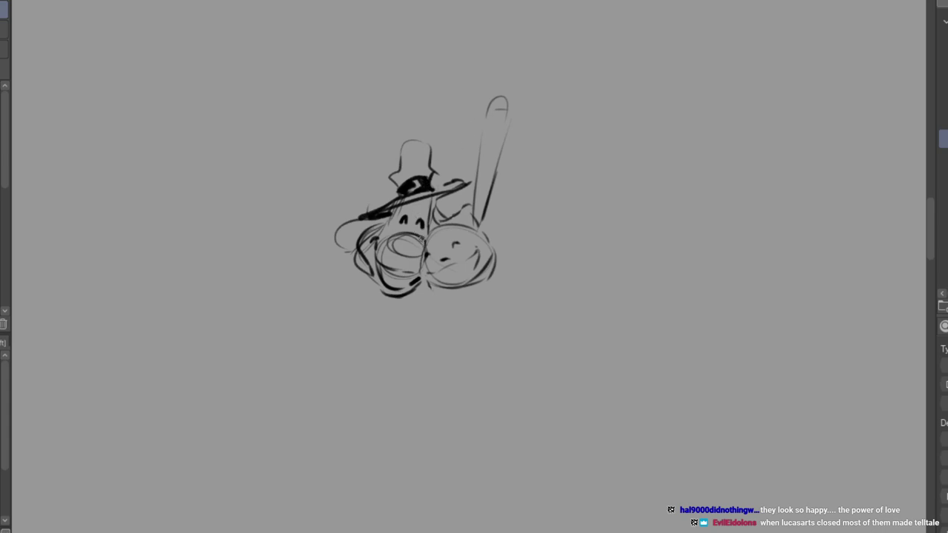
{"action": "mouse_move", "coordinate": [406, 237]}
{"action": "left_mouse_down"}
{"action": "mouse_move", "coordinate": [392, 245]}
{"action": "mouse_move", "coordinate": [412, 248]}
{"action": "mouse_move", "coordinate": [391, 241]}
{"action": "mouse_move", "coordinate": [427, 274]}
{"action": "mouse_move", "coordinate": [441, 244]}
{"action": "mouse_move", "coordinate": [435, 274]}
{"action": "left_mouse_up"}
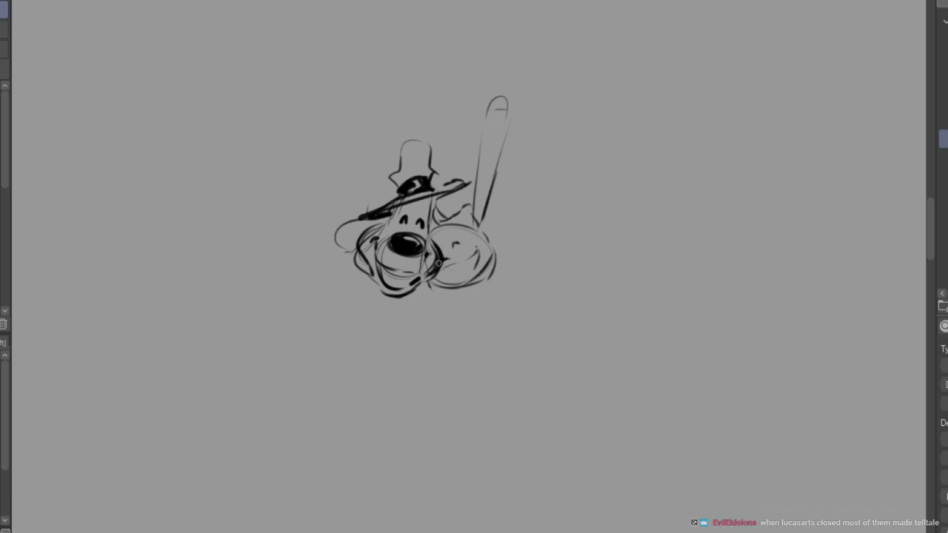
Erase the rabbit's round face and the dog's rough cheek lines, and redraw the dog's cheeks and smile cleanly.
{"action": "key", "text": "e"}
{"action": "mouse_move", "coordinate": [361, 243]}
{"action": "left_mouse_down"}
{"action": "mouse_move", "coordinate": [368, 283]}
{"action": "mouse_move", "coordinate": [390, 308]}
{"action": "mouse_move", "coordinate": [432, 276]}
{"action": "mouse_move", "coordinate": [431, 242]}
{"action": "mouse_move", "coordinate": [428, 273]}
{"action": "mouse_move", "coordinate": [434, 249]}
{"action": "mouse_move", "coordinate": [438, 271]}
{"action": "mouse_move", "coordinate": [438, 244]}
{"action": "mouse_move", "coordinate": [450, 259]}
{"action": "mouse_move", "coordinate": [466, 239]}
{"action": "mouse_move", "coordinate": [479, 254]}
{"action": "mouse_move", "coordinate": [465, 278]}
{"action": "mouse_move", "coordinate": [447, 284]}
{"action": "mouse_move", "coordinate": [459, 212]}
{"action": "left_mouse_up"}
{"action": "key", "text": "p"}
{"action": "mouse_move", "coordinate": [389, 217]}
{"action": "left_mouse_down"}
{"action": "mouse_move", "coordinate": [362, 234]}
{"action": "mouse_move", "coordinate": [368, 266]}
{"action": "left_mouse_up"}
{"action": "mouse_move", "coordinate": [428, 227]}
{"action": "left_mouse_down"}
{"action": "mouse_move", "coordinate": [441, 249]}
{"action": "mouse_move", "coordinate": [437, 271]}
{"action": "left_mouse_up"}
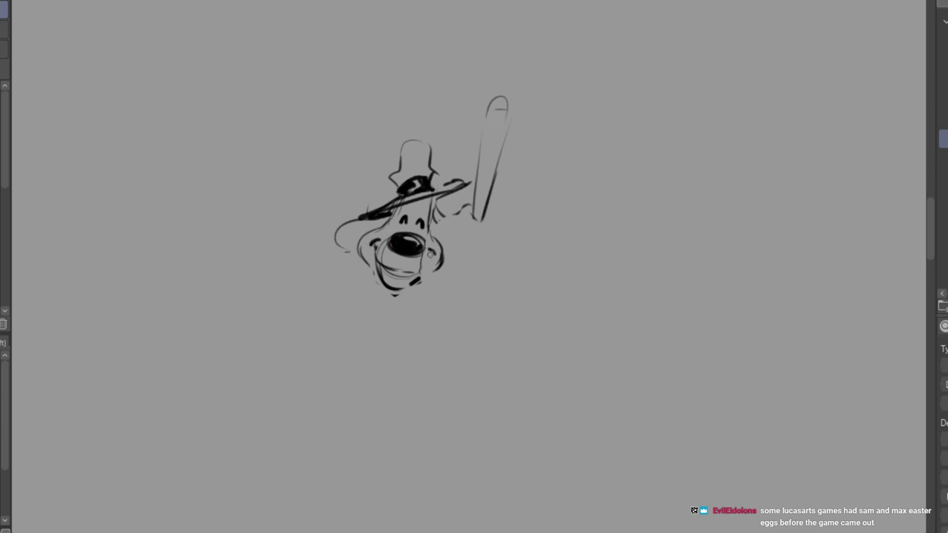
{"action": "left_click_drag", "start_coordinate": [378, 256], "coordinate": [419, 266]}
Draw the rabbit's round face against the dog's cheek with arched closed eyes, a small nose and a wide open grin.
{"action": "mouse_move", "coordinate": [461, 206]}
{"action": "left_mouse_down"}
{"action": "mouse_move", "coordinate": [502, 236]}
{"action": "mouse_move", "coordinate": [502, 253]}
{"action": "left_mouse_up"}
{"action": "mouse_move", "coordinate": [443, 216]}
{"action": "left_mouse_down"}
{"action": "mouse_move", "coordinate": [444, 257]}
{"action": "mouse_move", "coordinate": [489, 226]}
{"action": "left_mouse_up"}
{"action": "mouse_move", "coordinate": [433, 266]}
{"action": "left_mouse_down"}
{"action": "mouse_move", "coordinate": [505, 266]}
{"action": "mouse_move", "coordinate": [420, 280]}
{"action": "mouse_move", "coordinate": [423, 297]}
{"action": "mouse_move", "coordinate": [473, 318]}
{"action": "mouse_move", "coordinate": [428, 301]}
{"action": "mouse_move", "coordinate": [498, 290]}
{"action": "left_mouse_up"}
{"action": "mouse_move", "coordinate": [454, 316]}
{"action": "left_mouse_down"}
{"action": "mouse_move", "coordinate": [497, 253]}
{"action": "mouse_move", "coordinate": [454, 263]}
{"action": "mouse_move", "coordinate": [502, 274]}
{"action": "left_mouse_up"}
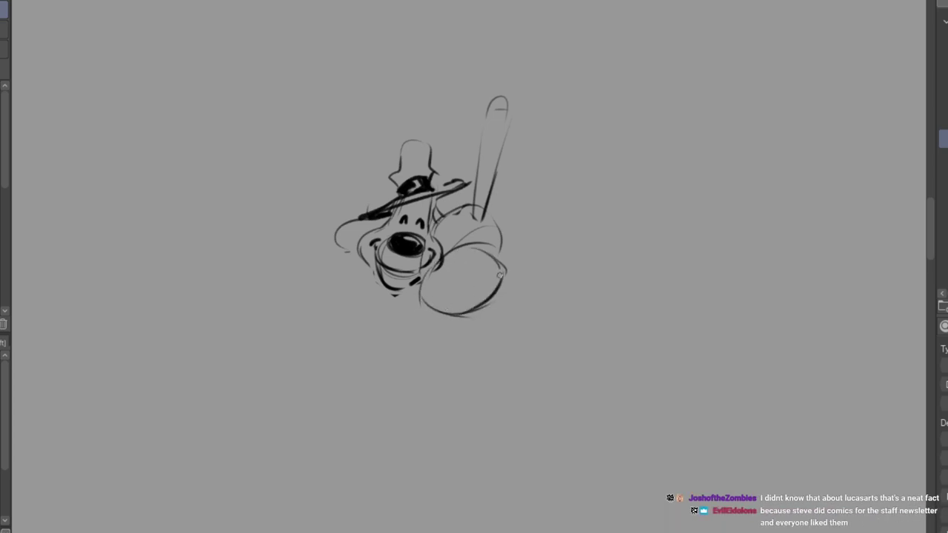
{"action": "mouse_move", "coordinate": [437, 258]}
{"action": "left_mouse_down"}
{"action": "mouse_move", "coordinate": [423, 298]}
{"action": "mouse_move", "coordinate": [459, 244]}
{"action": "left_mouse_up"}
{"action": "left_click_drag", "start_coordinate": [483, 251], "coordinate": [501, 278]}
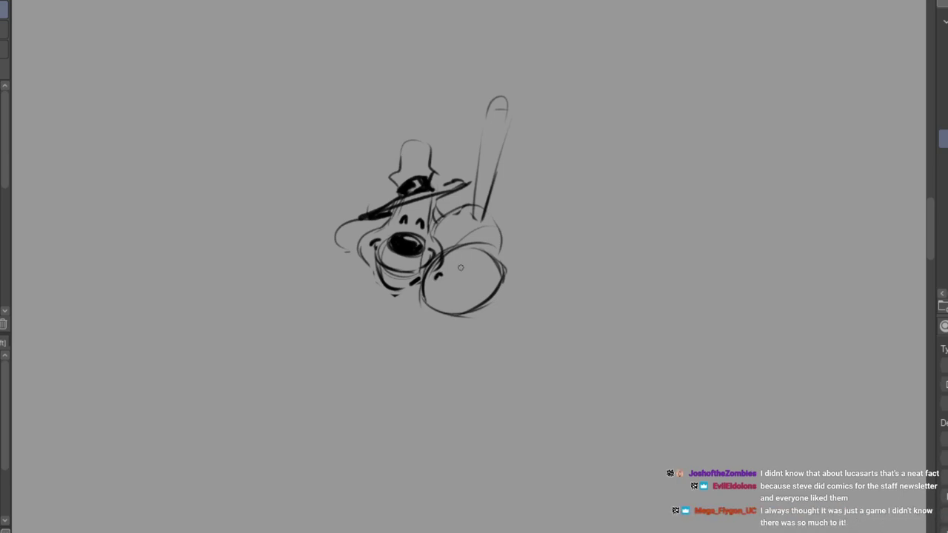
{"action": "left_click_drag", "start_coordinate": [448, 276], "coordinate": [460, 272]}
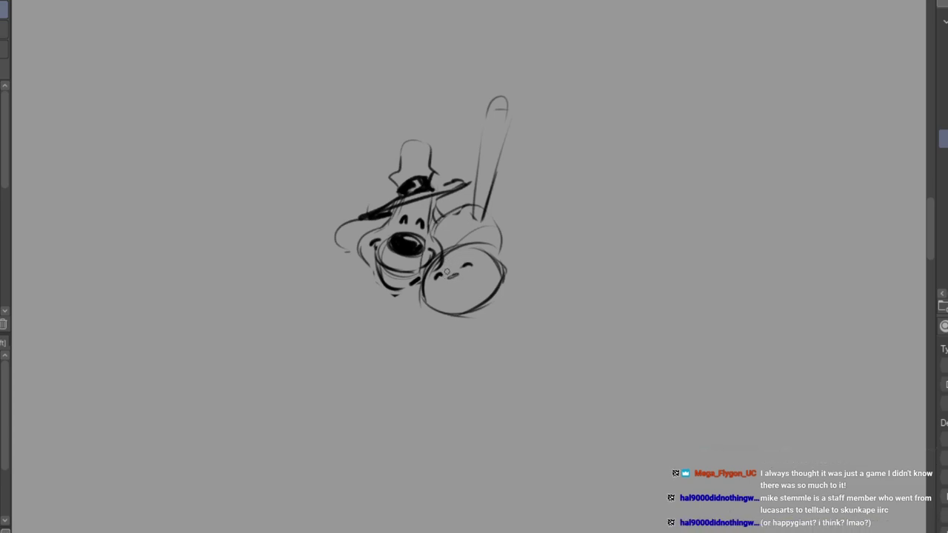
{"action": "mouse_move", "coordinate": [432, 292]}
{"action": "left_mouse_down"}
{"action": "mouse_move", "coordinate": [493, 268]}
{"action": "mouse_move", "coordinate": [436, 298]}
{"action": "mouse_move", "coordinate": [454, 308]}
{"action": "mouse_move", "coordinate": [485, 277]}
{"action": "left_mouse_up"}
Redraw the rabbit's tall ear as a slanted leaf shape rising from the new head, and erase the old ear and head lines.
{"action": "left_click_drag", "start_coordinate": [480, 236], "coordinate": [488, 161]}
{"action": "left_click_drag", "start_coordinate": [525, 133], "coordinate": [486, 236]}
{"action": "left_click_drag", "start_coordinate": [500, 195], "coordinate": [483, 246]}
{"action": "mouse_move", "coordinate": [490, 166]}
{"action": "left_mouse_down"}
{"action": "mouse_move", "coordinate": [525, 119]}
{"action": "mouse_move", "coordinate": [494, 202]}
{"action": "left_mouse_up"}
{"action": "left_click_drag", "start_coordinate": [480, 243], "coordinate": [493, 152]}
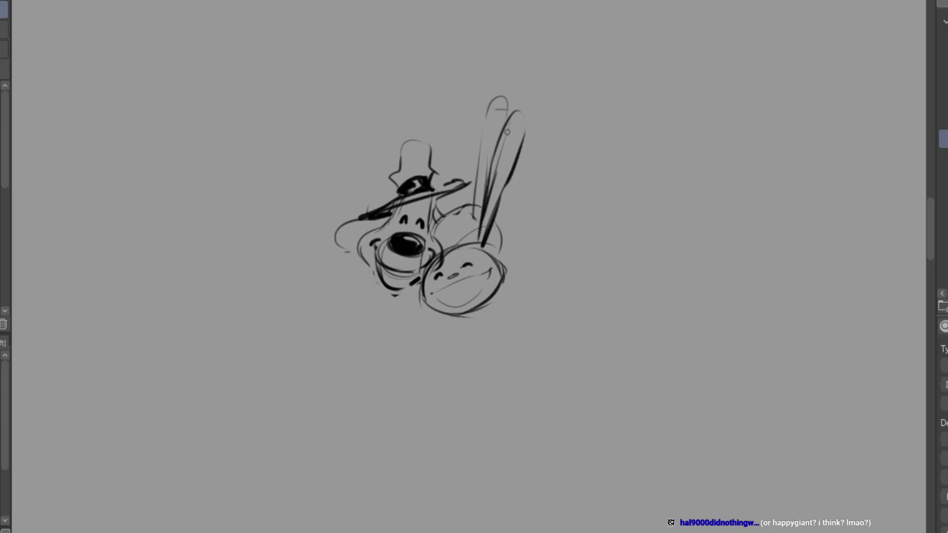
{"action": "key", "text": "e"}
{"action": "mouse_move", "coordinate": [516, 121]}
{"action": "left_mouse_down"}
{"action": "mouse_move", "coordinate": [503, 200]}
{"action": "mouse_move", "coordinate": [484, 235]}
{"action": "mouse_move", "coordinate": [480, 200]}
{"action": "mouse_move", "coordinate": [461, 201]}
{"action": "mouse_move", "coordinate": [459, 223]}
{"action": "mouse_move", "coordinate": [444, 222]}
{"action": "mouse_move", "coordinate": [493, 112]}
{"action": "mouse_move", "coordinate": [475, 248]}
{"action": "left_mouse_up"}
{"action": "key", "text": "b"}
{"action": "mouse_move", "coordinate": [504, 199]}
{"action": "left_mouse_down"}
{"action": "mouse_move", "coordinate": [477, 244]}
{"action": "mouse_move", "coordinate": [511, 112]}
{"action": "mouse_move", "coordinate": [487, 202]}
{"action": "left_mouse_up"}
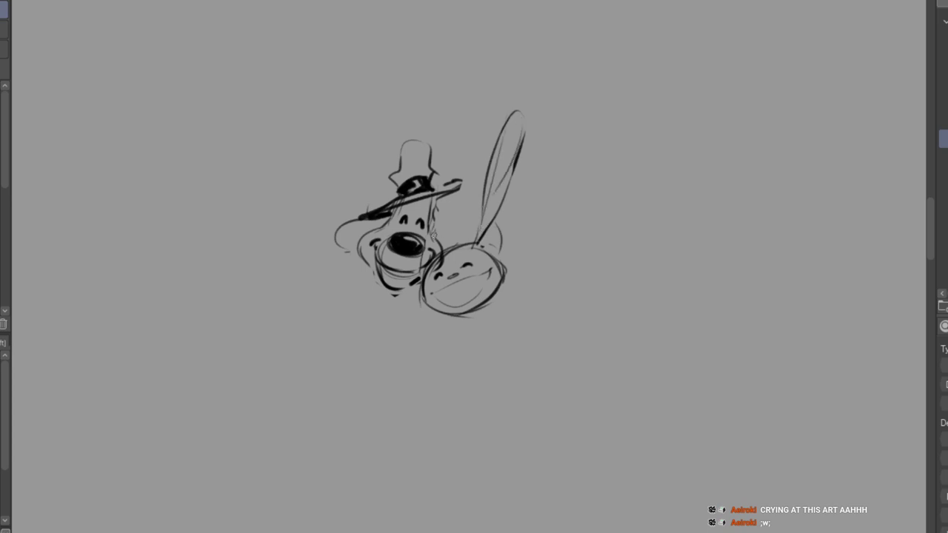
Add jagged teeth to the rabbit's grin and scalloped teeth to the dog's, and sketch the dog's ears on both sides of its head.
{"action": "scroll", "coordinate": [433, 236], "scroll_direction": "up", "scroll_amount": 1}
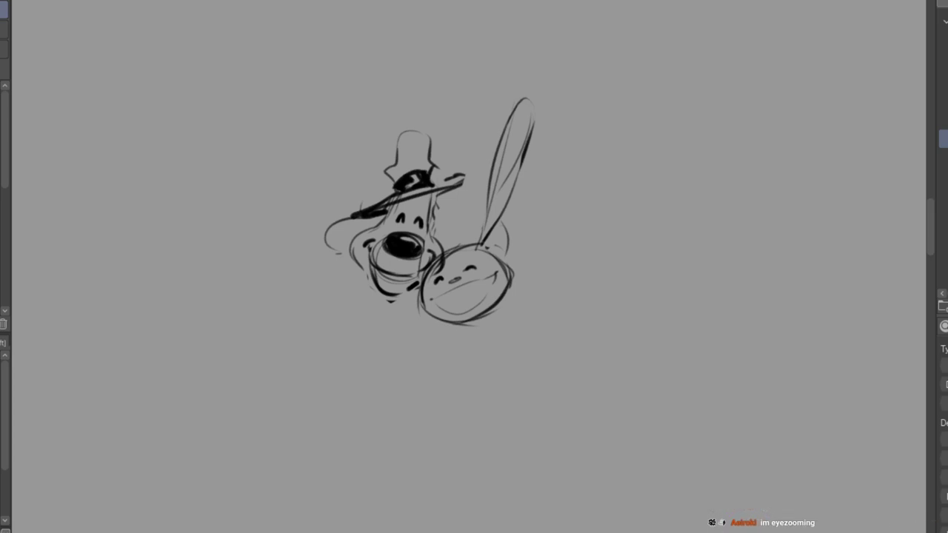
{"action": "mouse_move", "coordinate": [455, 281]}
{"action": "left_mouse_down"}
{"action": "mouse_move", "coordinate": [447, 296]}
{"action": "mouse_move", "coordinate": [459, 300]}
{"action": "mouse_move", "coordinate": [495, 281]}
{"action": "mouse_move", "coordinate": [442, 304]}
{"action": "mouse_move", "coordinate": [489, 292]}
{"action": "left_mouse_up"}
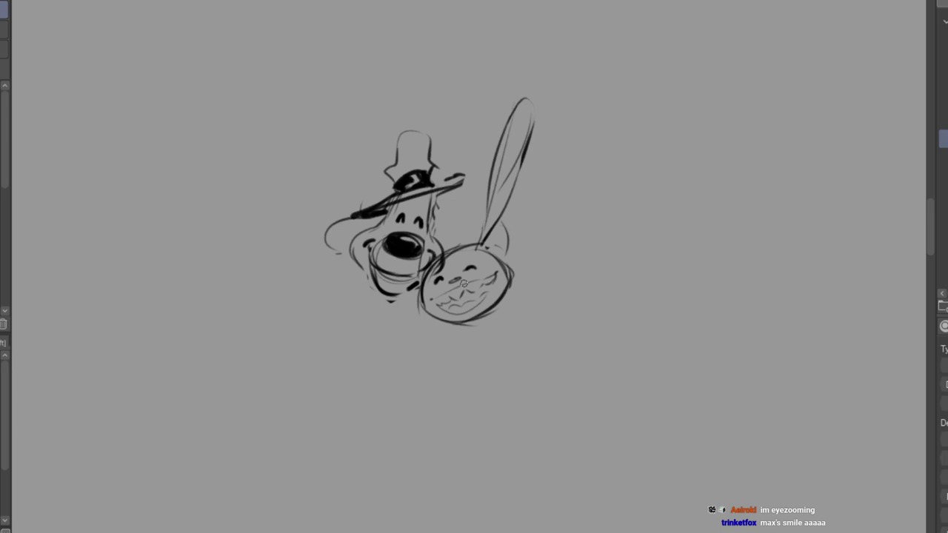
{"action": "mouse_move", "coordinate": [434, 204]}
{"action": "left_mouse_down"}
{"action": "mouse_move", "coordinate": [432, 220]}
{"action": "mouse_move", "coordinate": [468, 219]}
{"action": "mouse_move", "coordinate": [455, 237]}
{"action": "left_mouse_up"}
{"action": "mouse_move", "coordinate": [378, 207]}
{"action": "left_mouse_down"}
{"action": "mouse_move", "coordinate": [337, 258]}
{"action": "mouse_move", "coordinate": [342, 266]}
{"action": "left_mouse_up"}
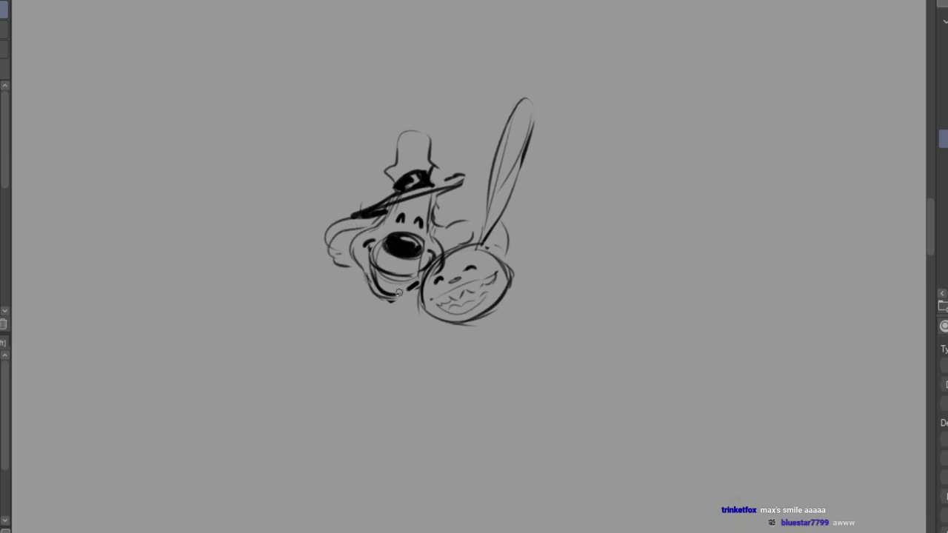
{"action": "mouse_move", "coordinate": [375, 274]}
{"action": "left_mouse_down"}
{"action": "mouse_move", "coordinate": [401, 283]}
{"action": "mouse_move", "coordinate": [423, 268]}
{"action": "left_mouse_up"}
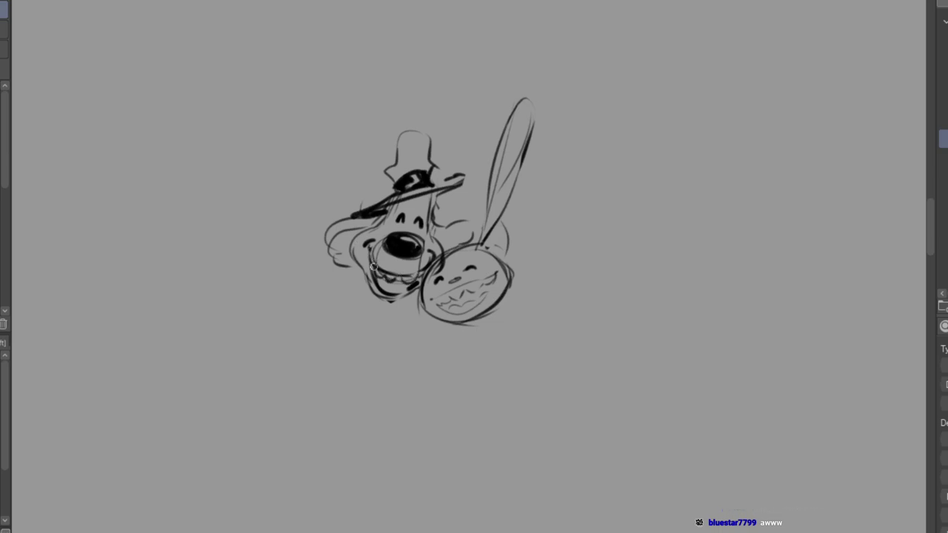
{"action": "left_click_drag", "start_coordinate": [388, 275], "coordinate": [411, 279]}
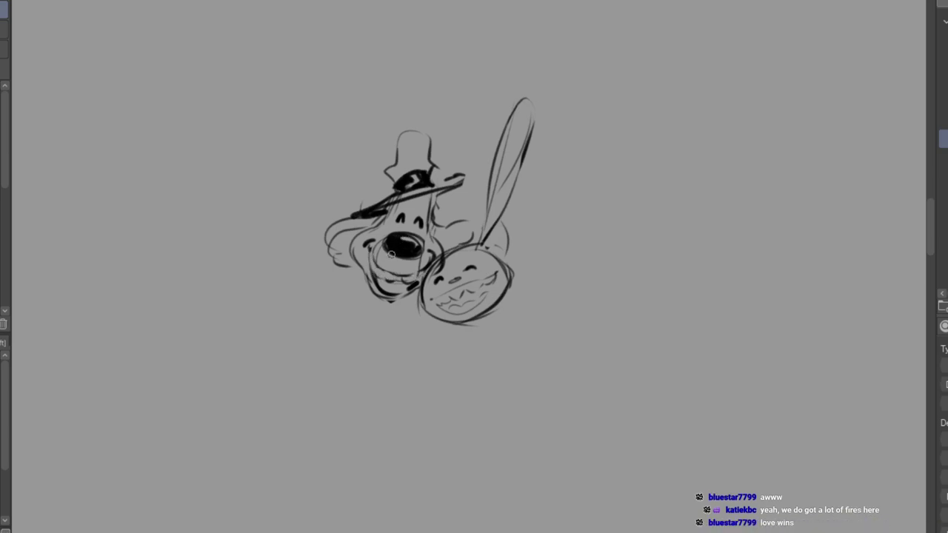
Erase the dog's muzzle, slim its eye arches, and redraw a large black nose above an open, toothy mouth.
{"action": "mouse_move", "coordinate": [375, 249]}
{"action": "left_mouse_down"}
{"action": "mouse_move", "coordinate": [404, 276]}
{"action": "mouse_move", "coordinate": [401, 245]}
{"action": "mouse_move", "coordinate": [382, 261]}
{"action": "mouse_move", "coordinate": [413, 259]}
{"action": "mouse_move", "coordinate": [395, 276]}
{"action": "left_mouse_up"}
{"action": "key", "text": "e"}
{"action": "key", "text": "p"}
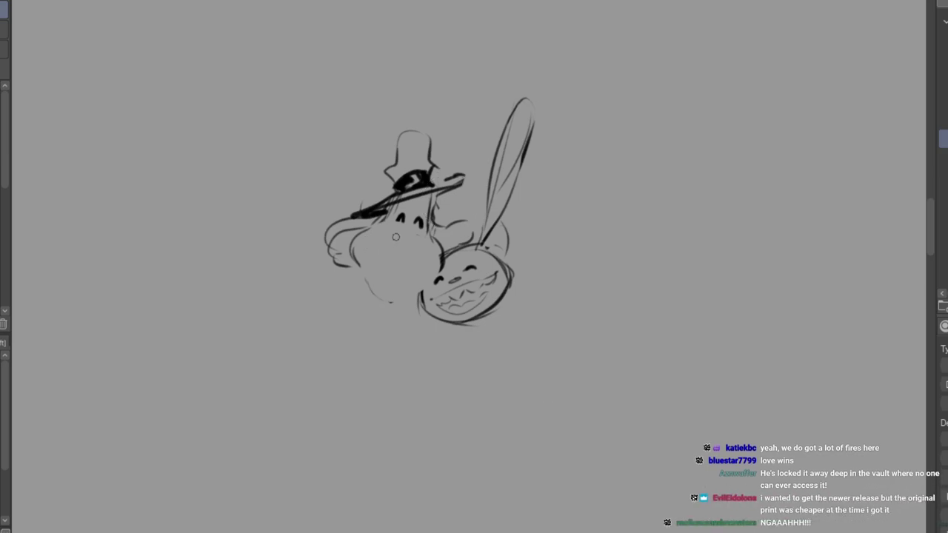
{"action": "left_click_drag", "start_coordinate": [398, 222], "coordinate": [418, 231]}
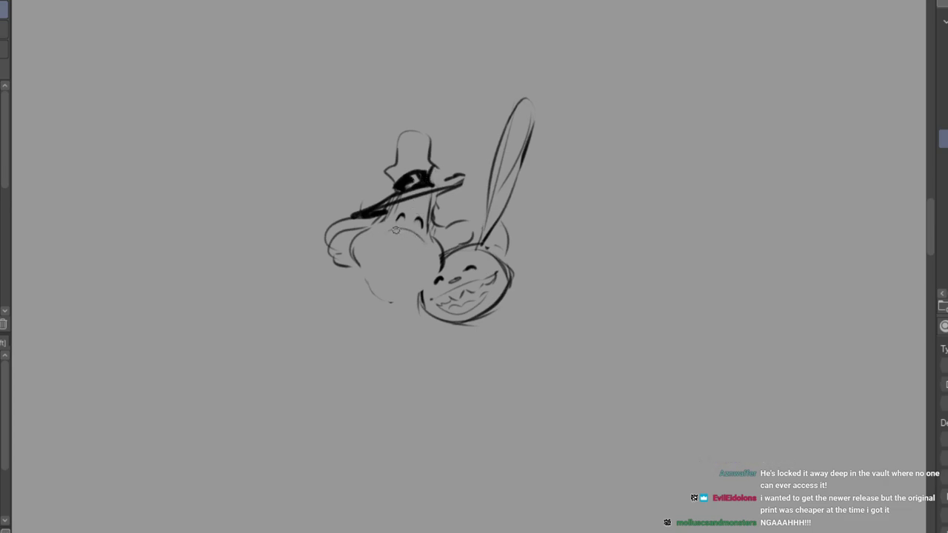
{"action": "mouse_move", "coordinate": [398, 237]}
{"action": "left_mouse_down"}
{"action": "mouse_move", "coordinate": [419, 271]}
{"action": "mouse_move", "coordinate": [404, 272]}
{"action": "mouse_move", "coordinate": [427, 252]}
{"action": "mouse_move", "coordinate": [414, 237]}
{"action": "mouse_move", "coordinate": [384, 237]}
{"action": "mouse_move", "coordinate": [424, 242]}
{"action": "mouse_move", "coordinate": [407, 225]}
{"action": "mouse_move", "coordinate": [381, 250]}
{"action": "mouse_move", "coordinate": [372, 236]}
{"action": "mouse_move", "coordinate": [383, 277]}
{"action": "mouse_move", "coordinate": [373, 271]}
{"action": "mouse_move", "coordinate": [400, 291]}
{"action": "mouse_move", "coordinate": [380, 293]}
{"action": "mouse_move", "coordinate": [409, 294]}
{"action": "left_mouse_up"}
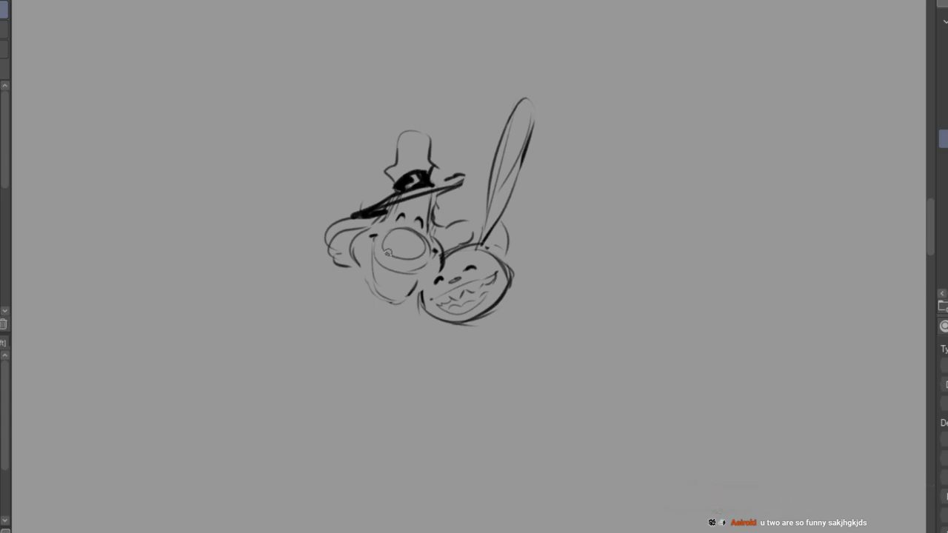
{"action": "mouse_move", "coordinate": [399, 234]}
{"action": "left_mouse_down"}
{"action": "mouse_move", "coordinate": [420, 248]}
{"action": "mouse_move", "coordinate": [415, 234]}
{"action": "mouse_move", "coordinate": [417, 247]}
{"action": "mouse_move", "coordinate": [394, 236]}
{"action": "mouse_move", "coordinate": [415, 232]}
{"action": "mouse_move", "coordinate": [417, 246]}
{"action": "mouse_move", "coordinate": [396, 231]}
{"action": "mouse_move", "coordinate": [383, 246]}
{"action": "mouse_move", "coordinate": [393, 234]}
{"action": "mouse_move", "coordinate": [389, 252]}
{"action": "mouse_move", "coordinate": [393, 239]}
{"action": "mouse_move", "coordinate": [408, 256]}
{"action": "mouse_move", "coordinate": [395, 248]}
{"action": "mouse_move", "coordinate": [426, 249]}
{"action": "mouse_move", "coordinate": [371, 261]}
{"action": "mouse_move", "coordinate": [372, 241]}
{"action": "mouse_move", "coordinate": [370, 253]}
{"action": "mouse_move", "coordinate": [385, 274]}
{"action": "mouse_move", "coordinate": [424, 262]}
{"action": "left_mouse_up"}
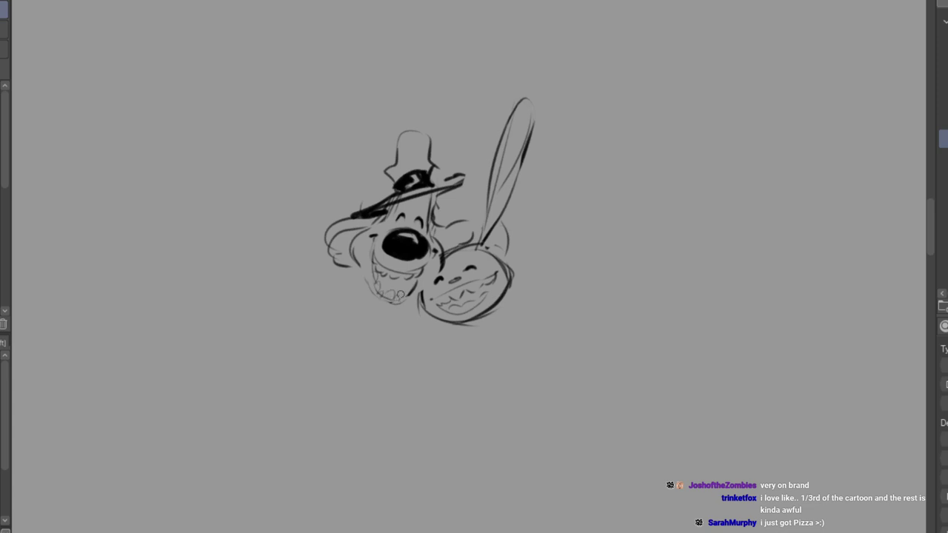
Thin the dog's hat brim, redraw its cheek and jaw contours, and erase the drooping ear beneath the brim.
{"action": "left_click_drag", "start_coordinate": [377, 221], "coordinate": [366, 248]}
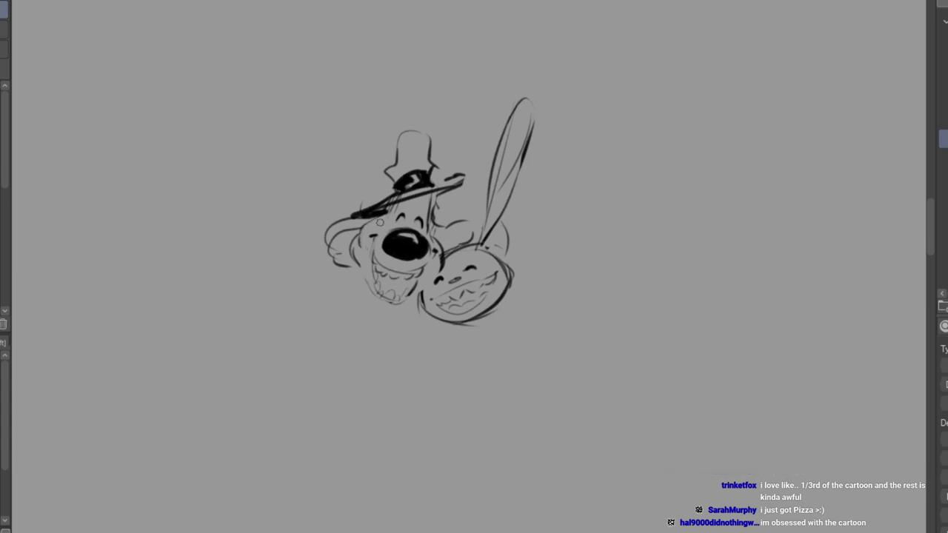
{"action": "mouse_move", "coordinate": [393, 198]}
{"action": "left_mouse_down"}
{"action": "mouse_move", "coordinate": [355, 215]}
{"action": "mouse_move", "coordinate": [448, 180]}
{"action": "mouse_move", "coordinate": [421, 189]}
{"action": "left_mouse_up"}
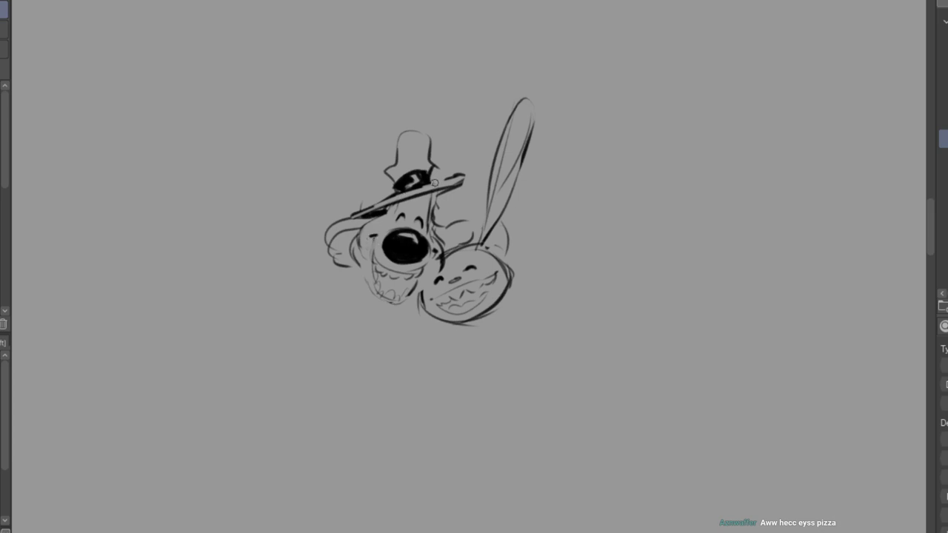
{"action": "mouse_move", "coordinate": [363, 230]}
{"action": "left_mouse_down"}
{"action": "mouse_move", "coordinate": [374, 294]}
{"action": "mouse_move", "coordinate": [406, 303]}
{"action": "mouse_move", "coordinate": [380, 297]}
{"action": "mouse_move", "coordinate": [413, 293]}
{"action": "mouse_move", "coordinate": [428, 269]}
{"action": "left_mouse_up"}
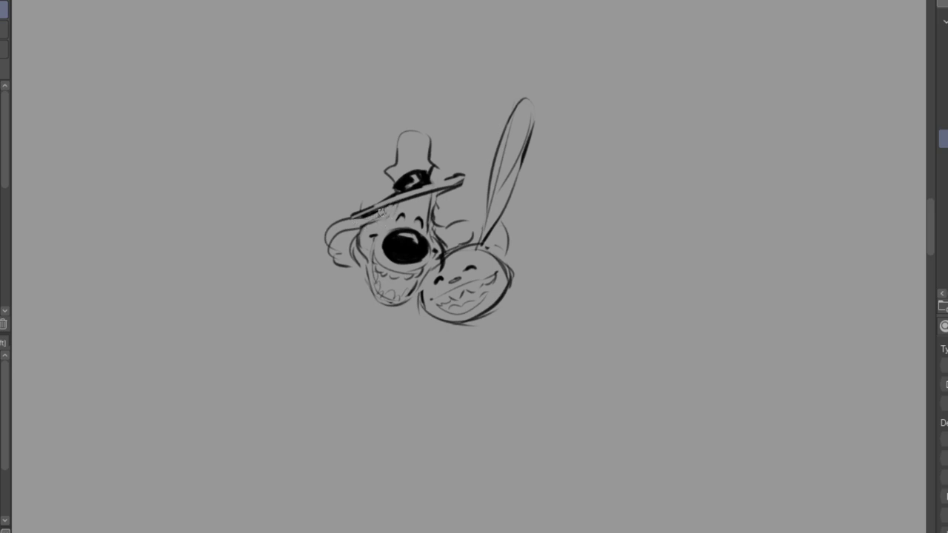
{"action": "mouse_move", "coordinate": [340, 232]}
{"action": "left_mouse_down"}
{"action": "mouse_move", "coordinate": [329, 247]}
{"action": "mouse_move", "coordinate": [328, 234]}
{"action": "mouse_move", "coordinate": [333, 226]}
{"action": "mouse_move", "coordinate": [337, 259]}
{"action": "left_mouse_up"}
{"action": "mouse_move", "coordinate": [345, 227]}
{"action": "left_mouse_down"}
{"action": "mouse_move", "coordinate": [359, 265]}
{"action": "mouse_move", "coordinate": [344, 269]}
{"action": "left_mouse_up"}
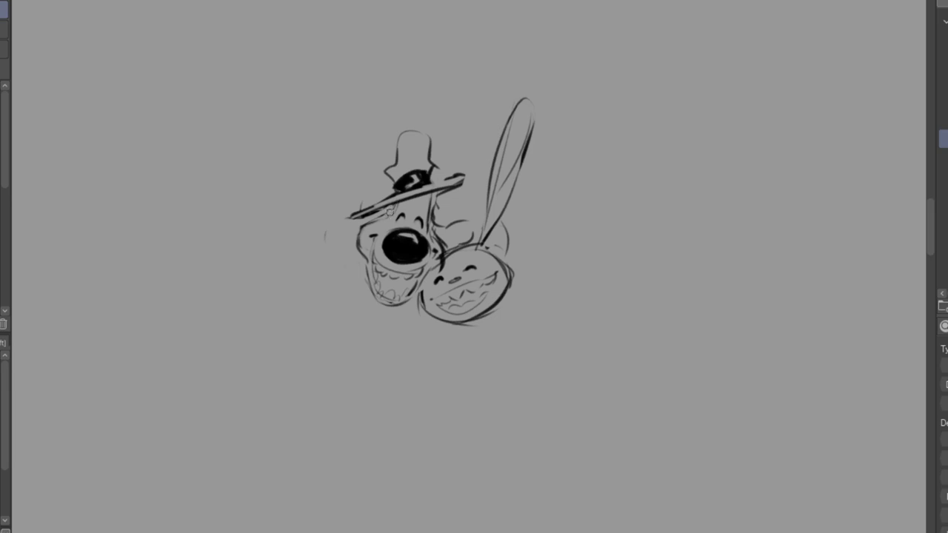
{"action": "mouse_move", "coordinate": [364, 222]}
{"action": "left_mouse_down"}
{"action": "mouse_move", "coordinate": [359, 252]}
{"action": "mouse_move", "coordinate": [368, 261]}
{"action": "left_mouse_up"}
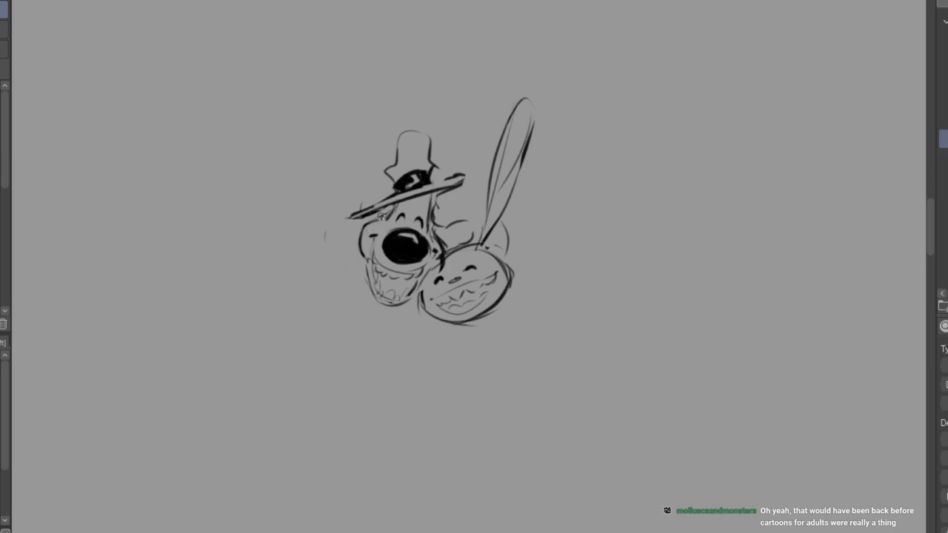
Redraw the dog's eyes, cheek and pointed jaw, and add a rounded ear sticking out from under the hat brim.
{"action": "left_click_drag", "start_coordinate": [374, 216], "coordinate": [342, 240]}
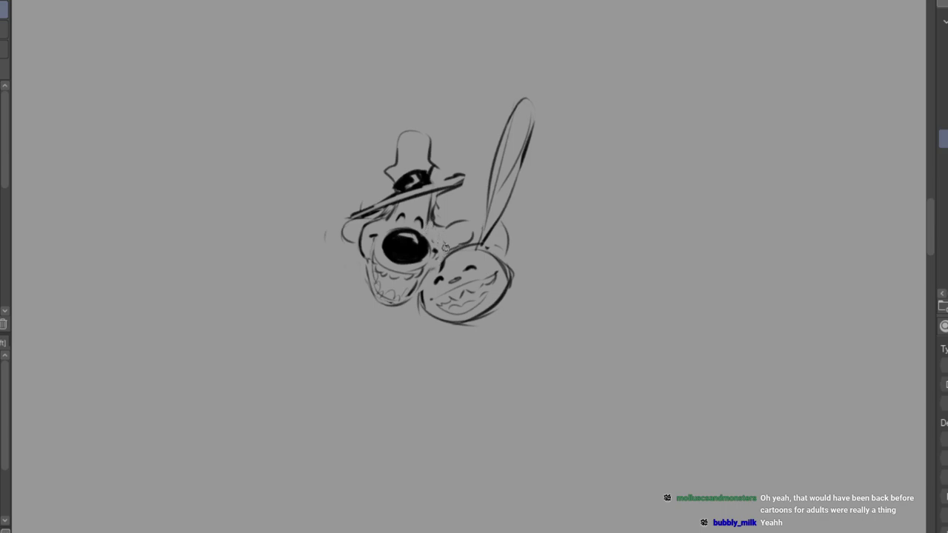
{"action": "mouse_move", "coordinate": [432, 226]}
{"action": "left_mouse_down"}
{"action": "mouse_move", "coordinate": [445, 237]}
{"action": "mouse_move", "coordinate": [441, 259]}
{"action": "left_mouse_up"}
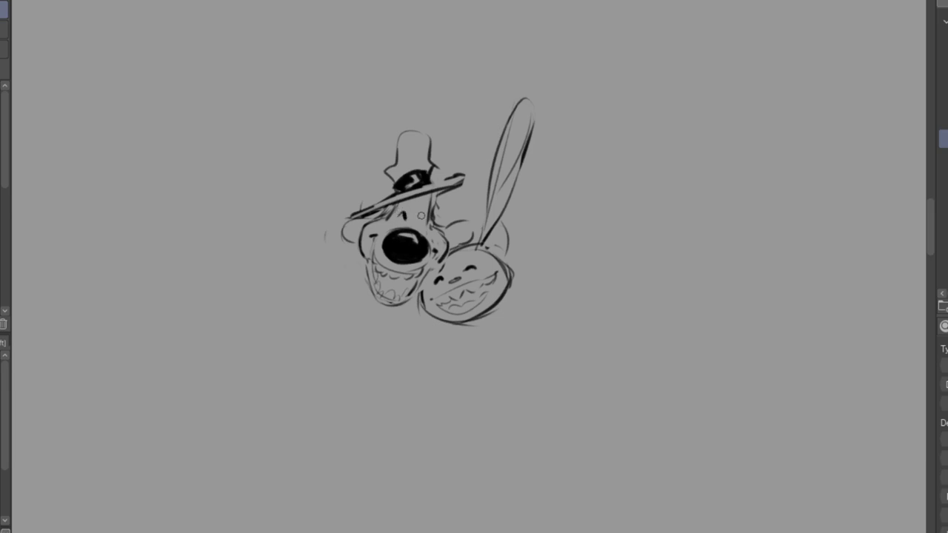
{"action": "left_click_drag", "start_coordinate": [417, 216], "coordinate": [420, 216]}
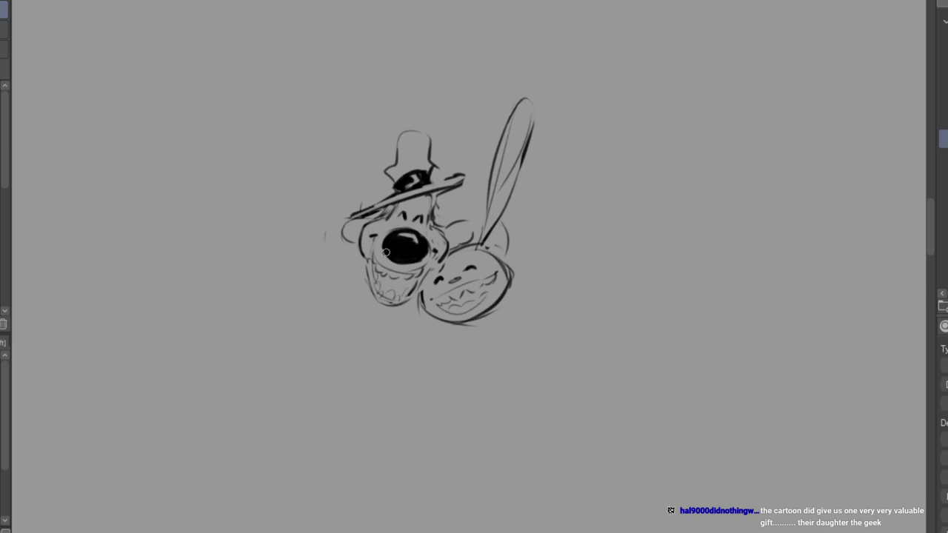
{"action": "mouse_move", "coordinate": [374, 267]}
{"action": "left_mouse_down"}
{"action": "mouse_move", "coordinate": [381, 299]}
{"action": "mouse_move", "coordinate": [403, 294]}
{"action": "mouse_move", "coordinate": [414, 274]}
{"action": "mouse_move", "coordinate": [362, 247]}
{"action": "mouse_move", "coordinate": [373, 297]}
{"action": "mouse_move", "coordinate": [401, 301]}
{"action": "mouse_move", "coordinate": [446, 249]}
{"action": "left_mouse_up"}
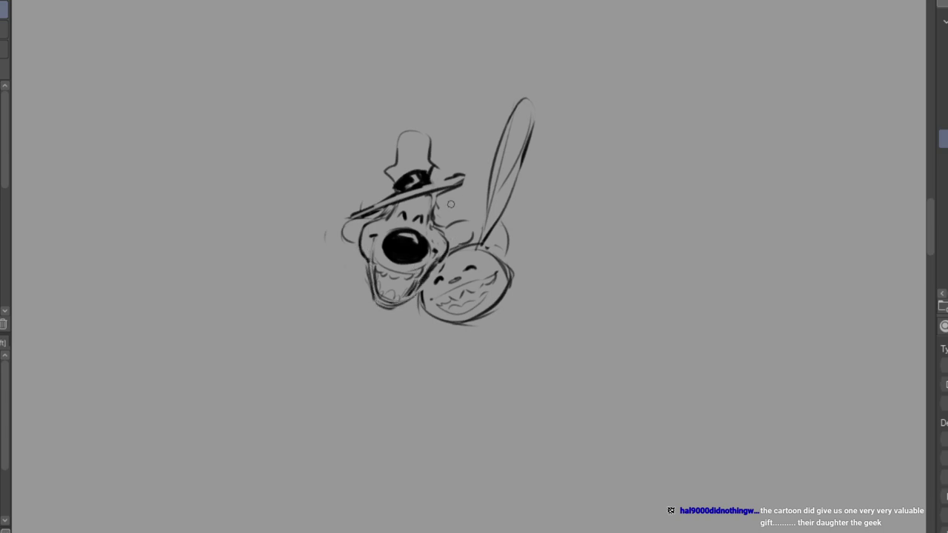
{"action": "mouse_move", "coordinate": [349, 219]}
{"action": "left_mouse_down"}
{"action": "mouse_move", "coordinate": [350, 242]}
{"action": "mouse_move", "coordinate": [390, 207]}
{"action": "left_mouse_up"}
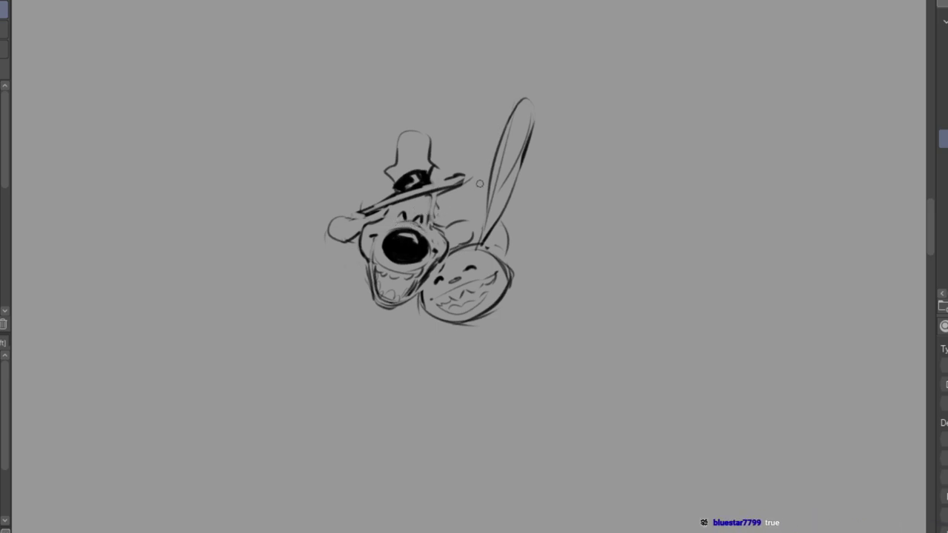
Erase the dog's mouth and jaw, and redraw a smaller open grin with teeth and a firmer cheek line.
{"action": "key", "text": "e"}
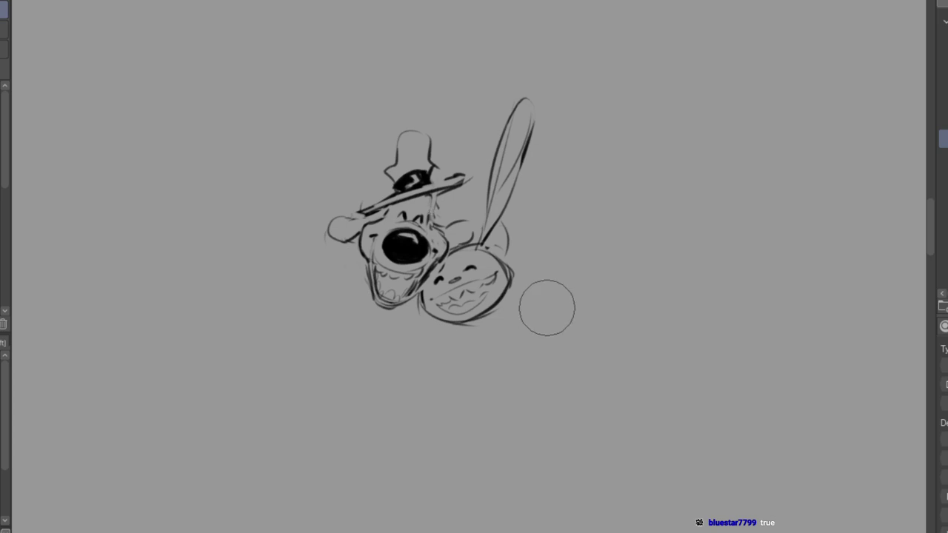
{"action": "mouse_move", "coordinate": [370, 271]}
{"action": "left_mouse_down"}
{"action": "mouse_move", "coordinate": [385, 296]}
{"action": "mouse_move", "coordinate": [374, 277]}
{"action": "mouse_move", "coordinate": [398, 283]}
{"action": "mouse_move", "coordinate": [374, 288]}
{"action": "mouse_move", "coordinate": [401, 300]}
{"action": "mouse_move", "coordinate": [426, 274]}
{"action": "left_mouse_up"}
{"action": "key", "text": "b"}
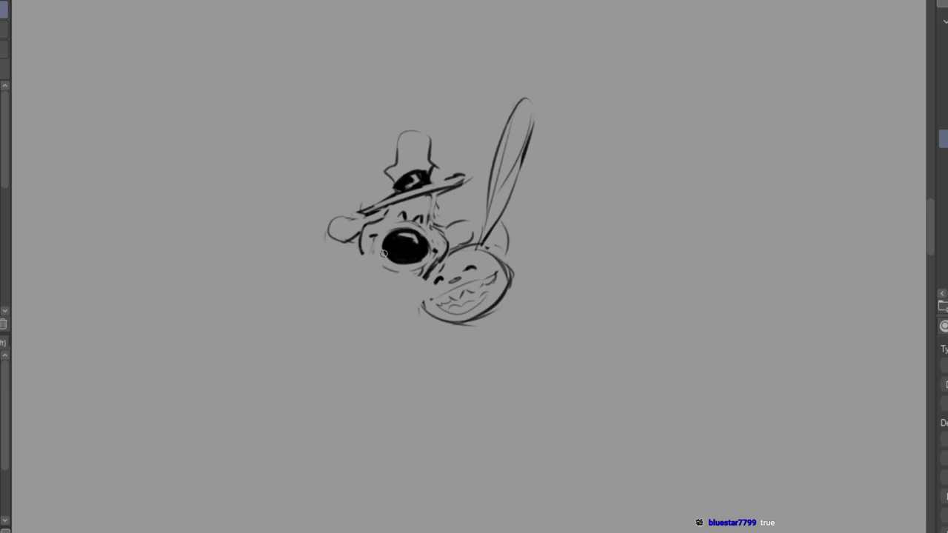
{"action": "mouse_move", "coordinate": [365, 231]}
{"action": "left_mouse_down"}
{"action": "mouse_move", "coordinate": [366, 255]}
{"action": "mouse_move", "coordinate": [360, 249]}
{"action": "mouse_move", "coordinate": [376, 265]}
{"action": "mouse_move", "coordinate": [372, 243]}
{"action": "mouse_move", "coordinate": [392, 270]}
{"action": "mouse_move", "coordinate": [429, 263]}
{"action": "mouse_move", "coordinate": [376, 263]}
{"action": "mouse_move", "coordinate": [375, 277]}
{"action": "mouse_move", "coordinate": [408, 284]}
{"action": "mouse_move", "coordinate": [400, 290]}
{"action": "mouse_move", "coordinate": [412, 273]}
{"action": "mouse_move", "coordinate": [377, 282]}
{"action": "mouse_move", "coordinate": [371, 267]}
{"action": "mouse_move", "coordinate": [379, 300]}
{"action": "mouse_move", "coordinate": [396, 300]}
{"action": "mouse_move", "coordinate": [372, 287]}
{"action": "mouse_move", "coordinate": [376, 297]}
{"action": "mouse_move", "coordinate": [413, 285]}
{"action": "mouse_move", "coordinate": [408, 271]}
{"action": "mouse_move", "coordinate": [375, 260]}
{"action": "mouse_move", "coordinate": [402, 279]}
{"action": "mouse_move", "coordinate": [414, 272]}
{"action": "mouse_move", "coordinate": [385, 288]}
{"action": "mouse_move", "coordinate": [405, 289]}
{"action": "mouse_move", "coordinate": [377, 276]}
{"action": "left_mouse_up"}
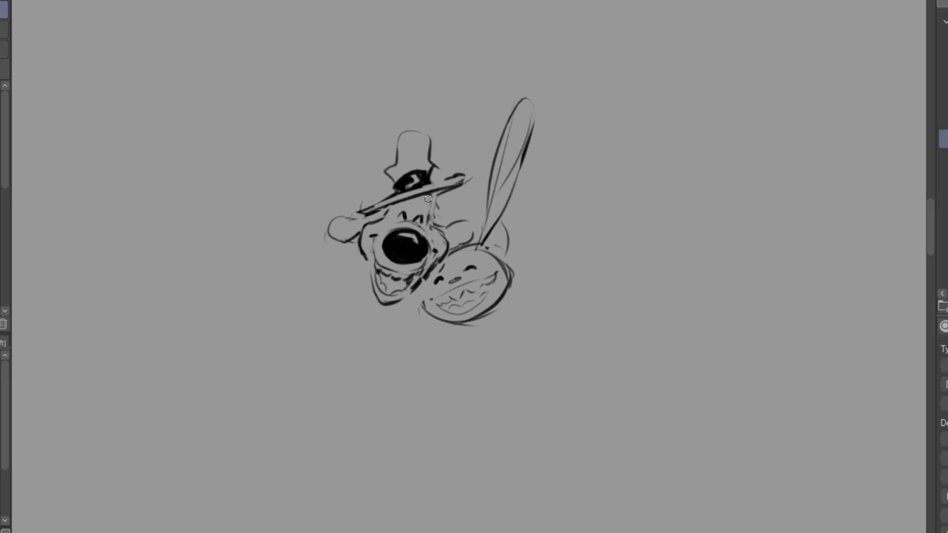
{"action": "mouse_move", "coordinate": [368, 232]}
{"action": "left_mouse_down"}
{"action": "mouse_move", "coordinate": [360, 252]}
{"action": "mouse_move", "coordinate": [383, 216]}
{"action": "left_mouse_up"}
Erase the rabbit's face and rework the dog's cheeks, rounded jaw and muzzle, replacing its nose with a flatter black oval.
{"action": "mouse_move", "coordinate": [431, 246]}
{"action": "left_mouse_down"}
{"action": "mouse_move", "coordinate": [436, 309]}
{"action": "mouse_move", "coordinate": [482, 260]}
{"action": "mouse_move", "coordinate": [447, 301]}
{"action": "mouse_move", "coordinate": [369, 287]}
{"action": "mouse_move", "coordinate": [367, 271]}
{"action": "mouse_move", "coordinate": [374, 301]}
{"action": "mouse_move", "coordinate": [367, 277]}
{"action": "mouse_move", "coordinate": [392, 310]}
{"action": "left_mouse_up"}
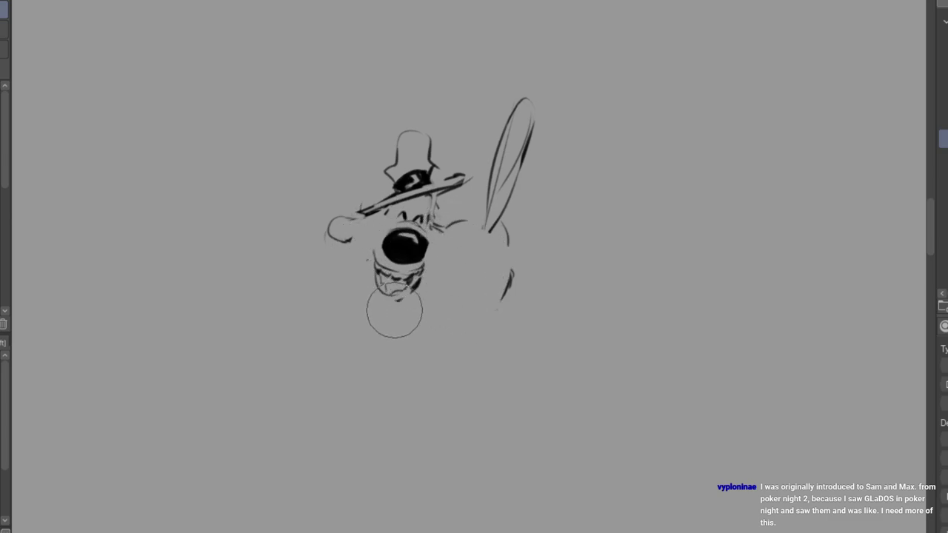
{"action": "key", "text": "b"}
{"action": "mouse_move", "coordinate": [370, 263]}
{"action": "left_mouse_down"}
{"action": "mouse_move", "coordinate": [377, 301]}
{"action": "mouse_move", "coordinate": [369, 275]}
{"action": "mouse_move", "coordinate": [406, 296]}
{"action": "left_mouse_up"}
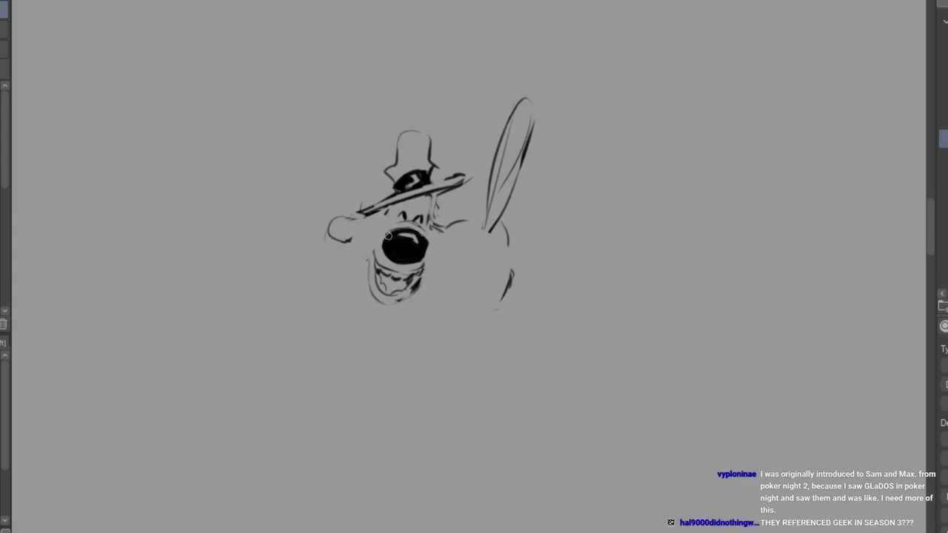
{"action": "left_click_drag", "start_coordinate": [379, 219], "coordinate": [364, 257]}
{"action": "mouse_move", "coordinate": [425, 236]}
{"action": "left_mouse_down"}
{"action": "mouse_move", "coordinate": [435, 256]}
{"action": "mouse_move", "coordinate": [437, 244]}
{"action": "mouse_move", "coordinate": [422, 247]}
{"action": "left_mouse_up"}
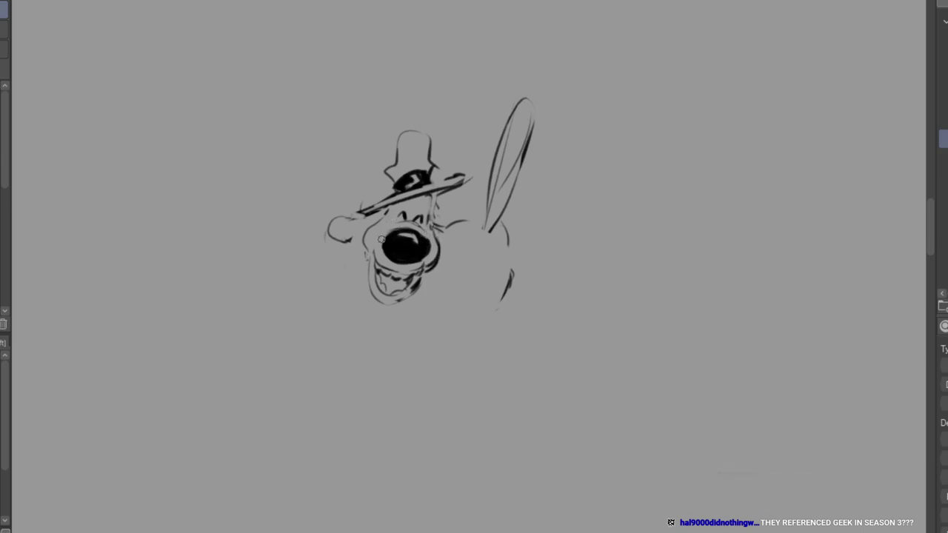
{"action": "mouse_move", "coordinate": [395, 230]}
{"action": "left_mouse_down"}
{"action": "mouse_move", "coordinate": [423, 249]}
{"action": "mouse_move", "coordinate": [395, 258]}
{"action": "mouse_move", "coordinate": [382, 247]}
{"action": "mouse_move", "coordinate": [400, 260]}
{"action": "mouse_move", "coordinate": [384, 249]}
{"action": "mouse_move", "coordinate": [422, 253]}
{"action": "mouse_move", "coordinate": [406, 260]}
{"action": "mouse_move", "coordinate": [390, 254]}
{"action": "mouse_move", "coordinate": [426, 254]}
{"action": "mouse_move", "coordinate": [393, 255]}
{"action": "left_mouse_up"}
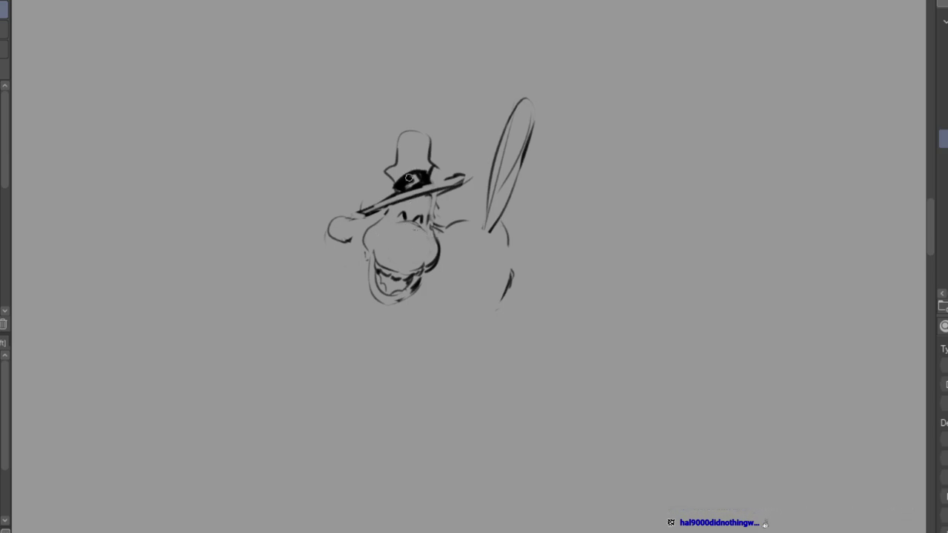
{"action": "mouse_move", "coordinate": [418, 236]}
{"action": "left_mouse_down"}
{"action": "mouse_move", "coordinate": [388, 239]}
{"action": "mouse_move", "coordinate": [413, 242]}
{"action": "mouse_move", "coordinate": [389, 243]}
{"action": "mouse_move", "coordinate": [421, 245]}
{"action": "mouse_move", "coordinate": [388, 237]}
{"action": "mouse_move", "coordinate": [397, 233]}
{"action": "mouse_move", "coordinate": [393, 246]}
{"action": "mouse_move", "coordinate": [390, 237]}
{"action": "mouse_move", "coordinate": [421, 238]}
{"action": "left_mouse_up"}
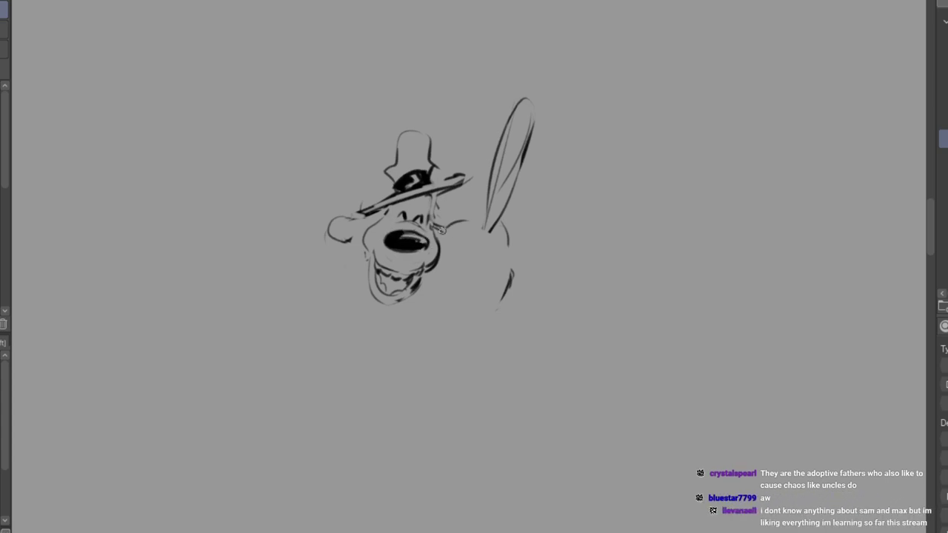
Erase the dog's mouth and jaw, and redraw a broad open smile with a row of upper teeth and a creased cheek.
{"action": "key", "text": "e"}
{"action": "mouse_move", "coordinate": [378, 264]}
{"action": "left_mouse_down"}
{"action": "mouse_move", "coordinate": [382, 299]}
{"action": "mouse_move", "coordinate": [392, 278]}
{"action": "mouse_move", "coordinate": [421, 280]}
{"action": "mouse_move", "coordinate": [448, 249]}
{"action": "left_mouse_up"}
{"action": "key", "text": "p"}
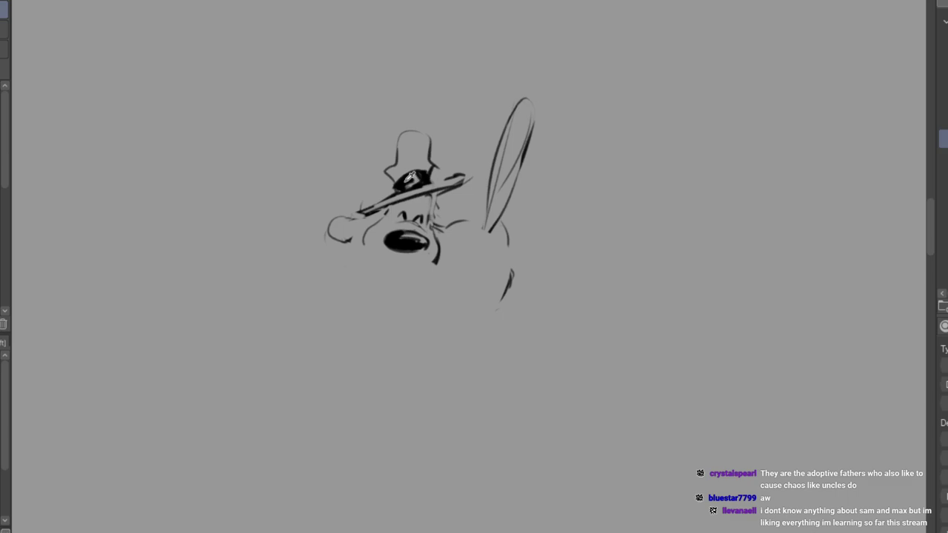
{"action": "mouse_move", "coordinate": [367, 235]}
{"action": "left_mouse_down"}
{"action": "mouse_move", "coordinate": [420, 269]}
{"action": "mouse_move", "coordinate": [440, 250]}
{"action": "mouse_move", "coordinate": [434, 261]}
{"action": "left_mouse_up"}
{"action": "mouse_move", "coordinate": [368, 232]}
{"action": "left_mouse_down"}
{"action": "mouse_move", "coordinate": [362, 253]}
{"action": "mouse_move", "coordinate": [357, 236]}
{"action": "mouse_move", "coordinate": [364, 247]}
{"action": "mouse_move", "coordinate": [380, 217]}
{"action": "mouse_move", "coordinate": [371, 269]}
{"action": "mouse_move", "coordinate": [412, 293]}
{"action": "mouse_move", "coordinate": [380, 285]}
{"action": "mouse_move", "coordinate": [413, 285]}
{"action": "left_mouse_up"}
{"action": "mouse_move", "coordinate": [369, 260]}
{"action": "left_mouse_down"}
{"action": "mouse_move", "coordinate": [415, 286]}
{"action": "mouse_move", "coordinate": [410, 293]}
{"action": "mouse_move", "coordinate": [426, 266]}
{"action": "mouse_move", "coordinate": [369, 241]}
{"action": "mouse_move", "coordinate": [390, 285]}
{"action": "left_mouse_up"}
{"action": "left_click_drag", "start_coordinate": [369, 246], "coordinate": [380, 276]}
{"action": "mouse_move", "coordinate": [392, 280]}
{"action": "left_mouse_down"}
{"action": "mouse_move", "coordinate": [415, 270]}
{"action": "mouse_move", "coordinate": [378, 270]}
{"action": "mouse_move", "coordinate": [396, 271]}
{"action": "left_mouse_up"}
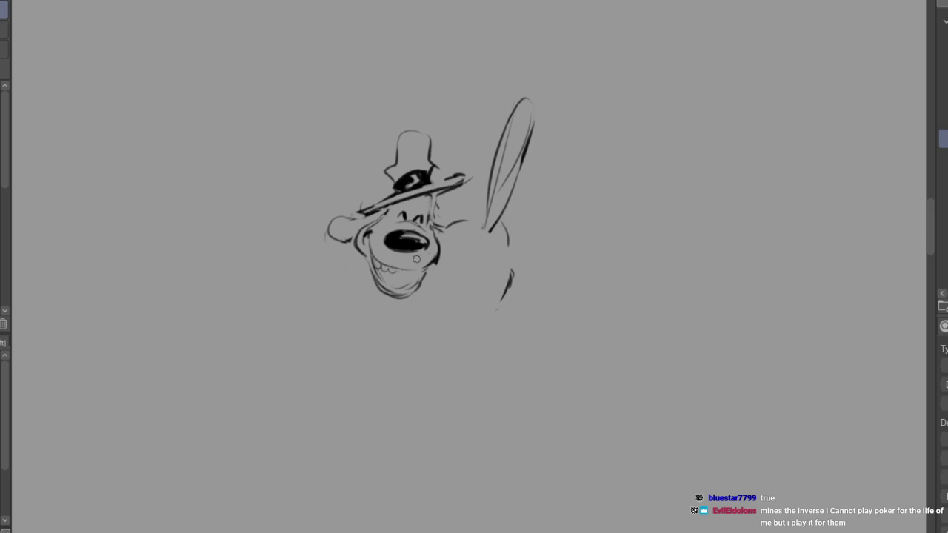
Erase the dog's mouth, cheeks and jaw, and redraw a narrower, tapering open smile with upper teeth and a tongue.
{"action": "key", "text": "e"}
{"action": "mouse_move", "coordinate": [372, 245]}
{"action": "left_mouse_down"}
{"action": "mouse_move", "coordinate": [379, 271]}
{"action": "mouse_move", "coordinate": [370, 247]}
{"action": "mouse_move", "coordinate": [400, 285]}
{"action": "mouse_move", "coordinate": [408, 274]}
{"action": "mouse_move", "coordinate": [365, 242]}
{"action": "mouse_move", "coordinate": [387, 297]}
{"action": "mouse_move", "coordinate": [437, 280]}
{"action": "mouse_move", "coordinate": [466, 237]}
{"action": "left_mouse_up"}
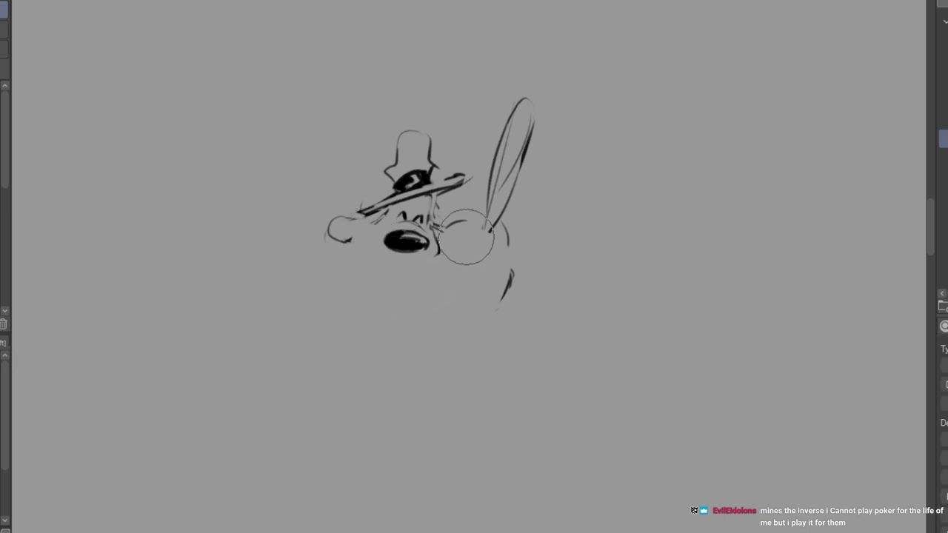
{"action": "key", "text": "b"}
{"action": "mouse_move", "coordinate": [373, 229]}
{"action": "left_mouse_down"}
{"action": "mouse_move", "coordinate": [379, 261]}
{"action": "mouse_move", "coordinate": [370, 250]}
{"action": "mouse_move", "coordinate": [390, 261]}
{"action": "mouse_move", "coordinate": [379, 250]}
{"action": "mouse_move", "coordinate": [418, 253]}
{"action": "mouse_move", "coordinate": [402, 263]}
{"action": "mouse_move", "coordinate": [436, 250]}
{"action": "left_mouse_up"}
{"action": "mouse_move", "coordinate": [379, 248]}
{"action": "left_mouse_down"}
{"action": "mouse_move", "coordinate": [376, 221]}
{"action": "mouse_move", "coordinate": [366, 253]}
{"action": "mouse_move", "coordinate": [404, 291]}
{"action": "mouse_move", "coordinate": [373, 255]}
{"action": "mouse_move", "coordinate": [393, 294]}
{"action": "mouse_move", "coordinate": [377, 265]}
{"action": "mouse_move", "coordinate": [397, 292]}
{"action": "mouse_move", "coordinate": [431, 262]}
{"action": "mouse_move", "coordinate": [411, 285]}
{"action": "mouse_move", "coordinate": [379, 277]}
{"action": "mouse_move", "coordinate": [392, 264]}
{"action": "mouse_move", "coordinate": [378, 250]}
{"action": "mouse_move", "coordinate": [405, 278]}
{"action": "mouse_move", "coordinate": [391, 281]}
{"action": "mouse_move", "coordinate": [412, 265]}
{"action": "mouse_move", "coordinate": [377, 248]}
{"action": "mouse_move", "coordinate": [385, 277]}
{"action": "left_mouse_up"}
{"action": "left_click_drag", "start_coordinate": [398, 281], "coordinate": [421, 266]}
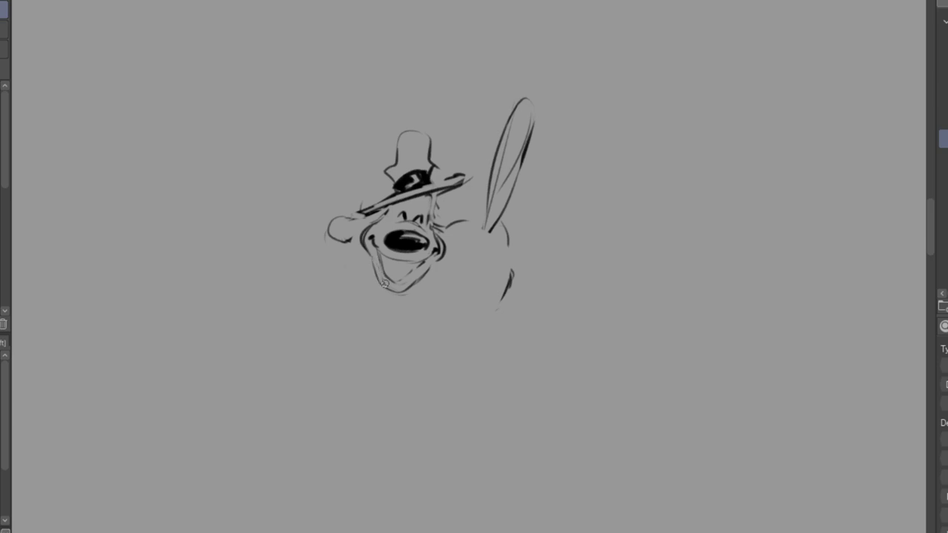
{"action": "left_click_drag", "start_coordinate": [376, 247], "coordinate": [386, 260]}
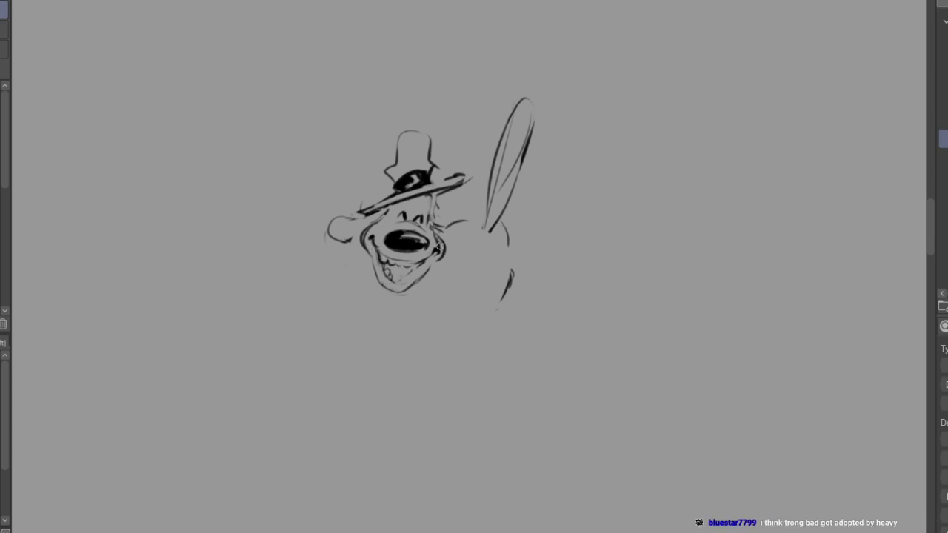
Redraw the dog's rounded ear closer to its head and add a matching ear under the opposite side of the hat brim.
{"action": "mouse_move", "coordinate": [385, 210]}
{"action": "left_mouse_down"}
{"action": "mouse_move", "coordinate": [339, 218]}
{"action": "mouse_move", "coordinate": [344, 226]}
{"action": "mouse_move", "coordinate": [361, 236]}
{"action": "mouse_move", "coordinate": [311, 163]}
{"action": "mouse_move", "coordinate": [333, 250]}
{"action": "mouse_move", "coordinate": [332, 215]}
{"action": "mouse_move", "coordinate": [337, 232]}
{"action": "mouse_move", "coordinate": [333, 216]}
{"action": "mouse_move", "coordinate": [330, 245]}
{"action": "left_mouse_up"}
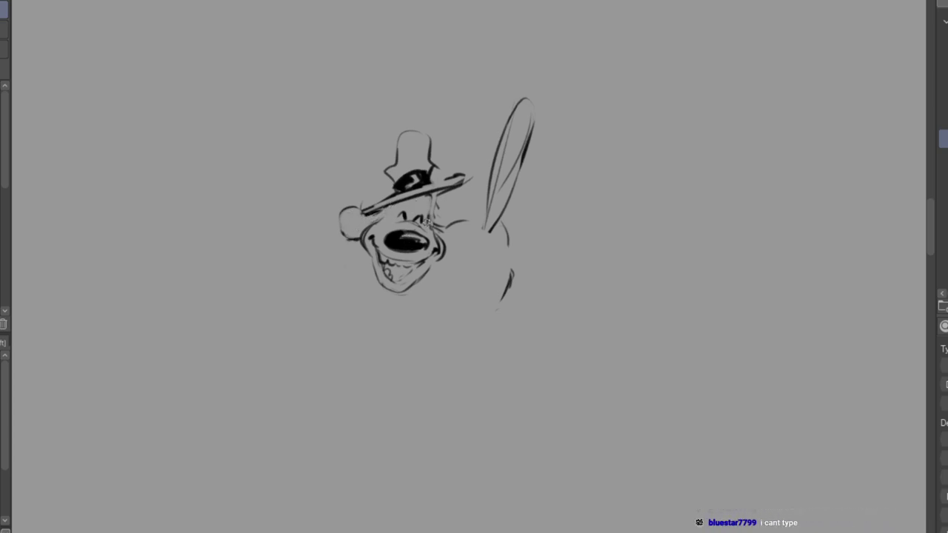
{"action": "mouse_move", "coordinate": [444, 214]}
{"action": "left_mouse_down"}
{"action": "mouse_move", "coordinate": [462, 209]}
{"action": "mouse_move", "coordinate": [476, 217]}
{"action": "mouse_move", "coordinate": [468, 221]}
{"action": "left_mouse_up"}
{"action": "mouse_move", "coordinate": [448, 225]}
{"action": "left_mouse_down"}
{"action": "mouse_move", "coordinate": [472, 220]}
{"action": "mouse_move", "coordinate": [460, 200]}
{"action": "mouse_move", "coordinate": [433, 208]}
{"action": "mouse_move", "coordinate": [435, 193]}
{"action": "mouse_move", "coordinate": [430, 223]}
{"action": "left_mouse_up"}
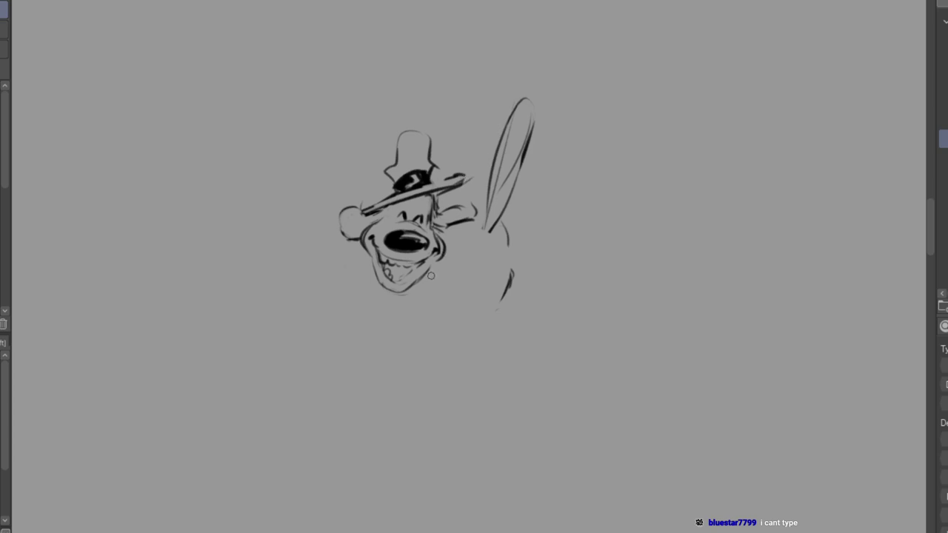
Sketch a shirt collar with two pointed tips beneath the dog's jaw, darkening its outer edges.
{"action": "mouse_move", "coordinate": [404, 282]}
{"action": "left_mouse_down"}
{"action": "mouse_move", "coordinate": [419, 254]}
{"action": "mouse_move", "coordinate": [417, 269]}
{"action": "mouse_move", "coordinate": [422, 257]}
{"action": "mouse_move", "coordinate": [370, 258]}
{"action": "mouse_move", "coordinate": [377, 297]}
{"action": "mouse_move", "coordinate": [367, 281]}
{"action": "mouse_move", "coordinate": [397, 301]}
{"action": "mouse_move", "coordinate": [420, 289]}
{"action": "left_mouse_up"}
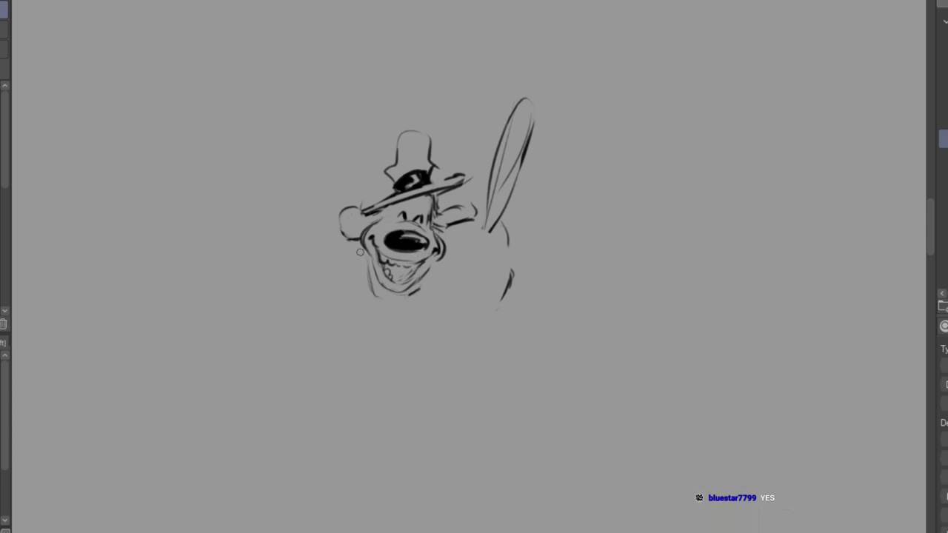
{"action": "mouse_move", "coordinate": [363, 256]}
{"action": "left_mouse_down"}
{"action": "mouse_move", "coordinate": [363, 306]}
{"action": "mouse_move", "coordinate": [379, 295]}
{"action": "left_mouse_up"}
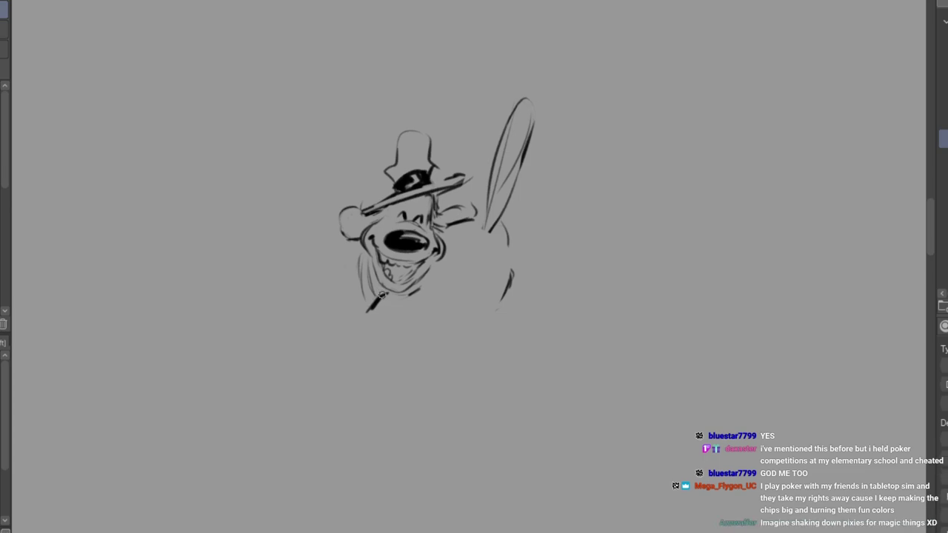
{"action": "left_click_drag", "start_coordinate": [398, 304], "coordinate": [412, 314]}
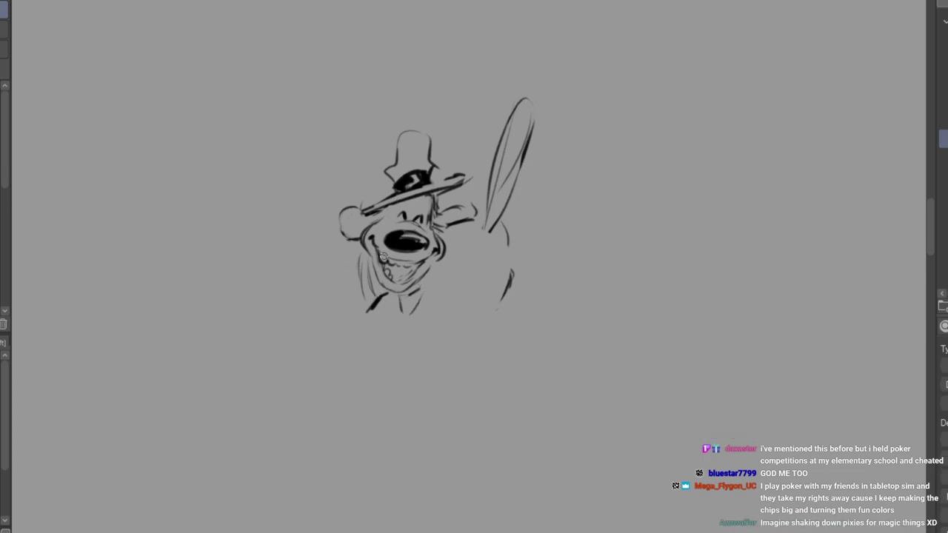
{"action": "mouse_move", "coordinate": [367, 255]}
{"action": "left_mouse_down"}
{"action": "mouse_move", "coordinate": [370, 308]}
{"action": "mouse_move", "coordinate": [391, 292]}
{"action": "mouse_move", "coordinate": [406, 319]}
{"action": "left_mouse_up"}
{"action": "left_click_drag", "start_coordinate": [423, 296], "coordinate": [406, 320]}
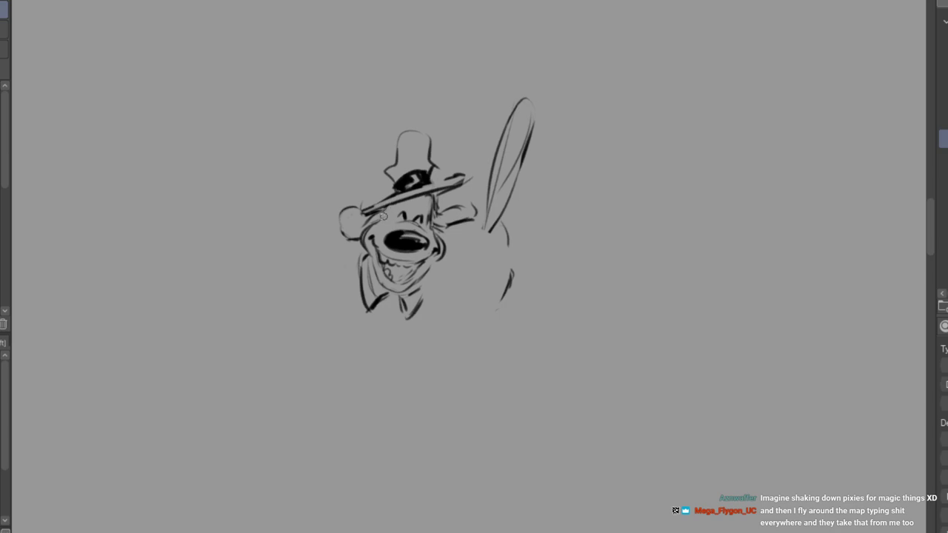
Add a lower fold to the dog's ear and darken the outline of its open mouth and jaw.
{"action": "left_click_drag", "start_coordinate": [362, 221], "coordinate": [351, 252]}
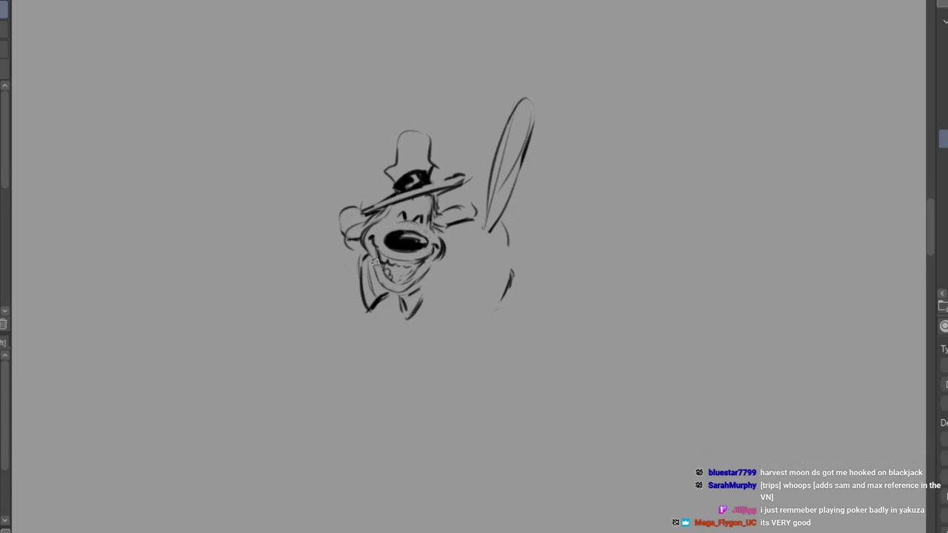
{"action": "mouse_move", "coordinate": [385, 275]}
{"action": "left_mouse_down"}
{"action": "mouse_move", "coordinate": [404, 282]}
{"action": "mouse_move", "coordinate": [413, 266]}
{"action": "left_mouse_up"}
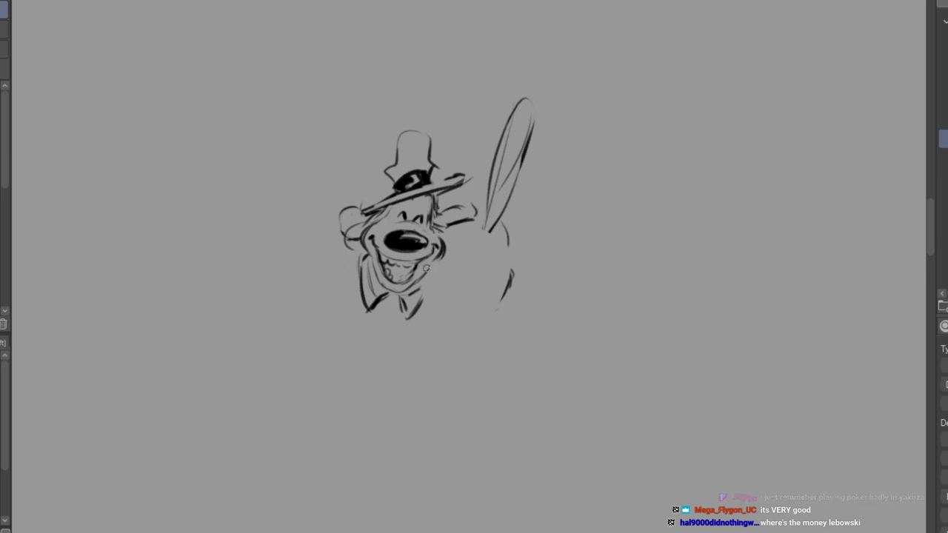
{"action": "mouse_move", "coordinate": [376, 262]}
{"action": "left_mouse_down"}
{"action": "mouse_move", "coordinate": [395, 290]}
{"action": "mouse_move", "coordinate": [377, 270]}
{"action": "mouse_move", "coordinate": [406, 289]}
{"action": "mouse_move", "coordinate": [378, 277]}
{"action": "mouse_move", "coordinate": [414, 285]}
{"action": "mouse_move", "coordinate": [436, 258]}
{"action": "left_mouse_up"}
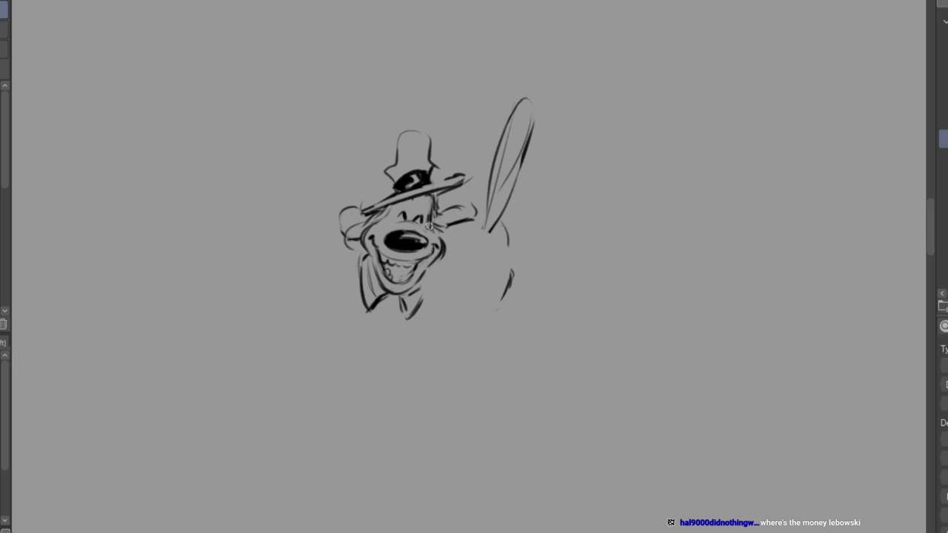
Draw the dog's sloping shoulders on both sides of the collar and a large round rabbit head against its jaw.
{"action": "mouse_move", "coordinate": [361, 257]}
{"action": "left_mouse_down"}
{"action": "mouse_move", "coordinate": [325, 274]}
{"action": "mouse_move", "coordinate": [295, 325]}
{"action": "left_mouse_up"}
{"action": "mouse_move", "coordinate": [442, 260]}
{"action": "left_mouse_down"}
{"action": "mouse_move", "coordinate": [482, 260]}
{"action": "mouse_move", "coordinate": [525, 288]}
{"action": "mouse_move", "coordinate": [522, 305]}
{"action": "left_mouse_up"}
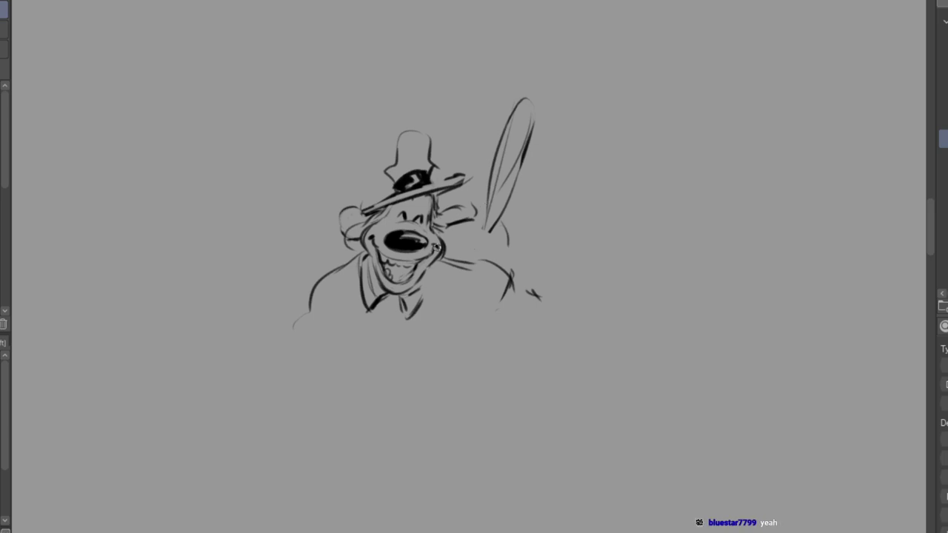
{"action": "mouse_move", "coordinate": [440, 253]}
{"action": "left_mouse_down"}
{"action": "mouse_move", "coordinate": [489, 262]}
{"action": "mouse_move", "coordinate": [487, 253]}
{"action": "mouse_move", "coordinate": [442, 256]}
{"action": "mouse_move", "coordinate": [412, 294]}
{"action": "mouse_move", "coordinate": [443, 253]}
{"action": "mouse_move", "coordinate": [418, 304]}
{"action": "mouse_move", "coordinate": [421, 279]}
{"action": "mouse_move", "coordinate": [420, 309]}
{"action": "mouse_move", "coordinate": [458, 317]}
{"action": "mouse_move", "coordinate": [451, 312]}
{"action": "mouse_move", "coordinate": [488, 295]}
{"action": "mouse_move", "coordinate": [467, 311]}
{"action": "mouse_move", "coordinate": [492, 275]}
{"action": "mouse_move", "coordinate": [486, 256]}
{"action": "mouse_move", "coordinate": [495, 277]}
{"action": "mouse_move", "coordinate": [448, 248]}
{"action": "mouse_move", "coordinate": [495, 274]}
{"action": "left_mouse_up"}
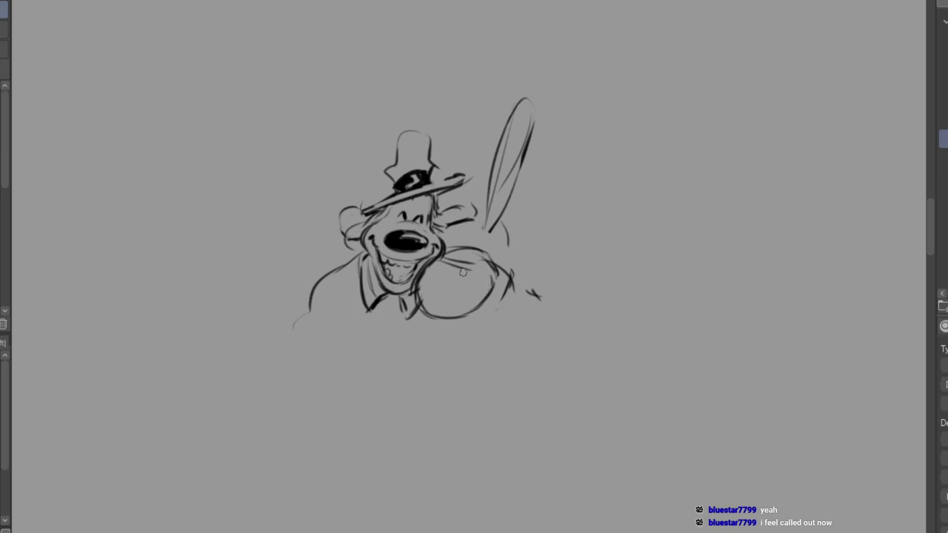
Redraw the dog's row of upper teeth and add an arc of short dashes around its ear and hat brim.
{"action": "left_click_drag", "start_coordinate": [383, 256], "coordinate": [401, 254]}
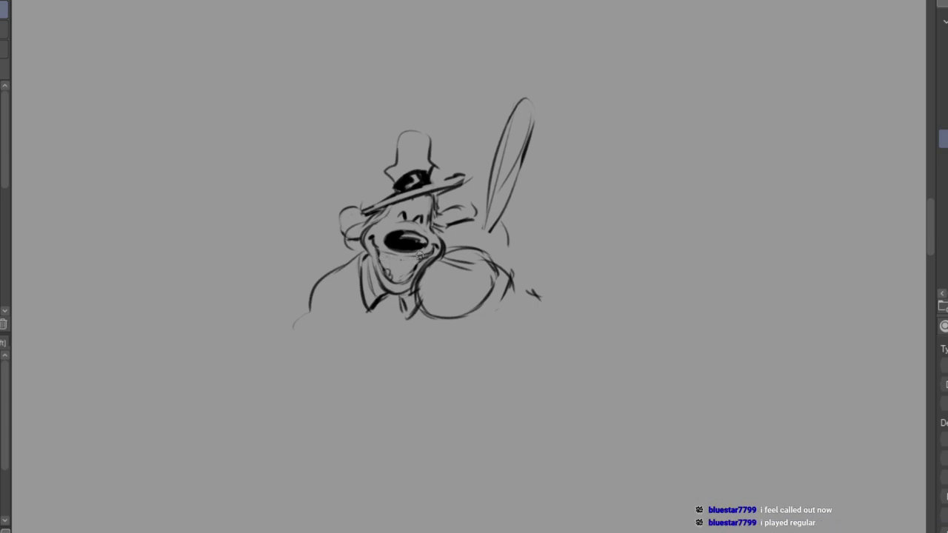
{"action": "left_click_drag", "start_coordinate": [379, 255], "coordinate": [425, 258]}
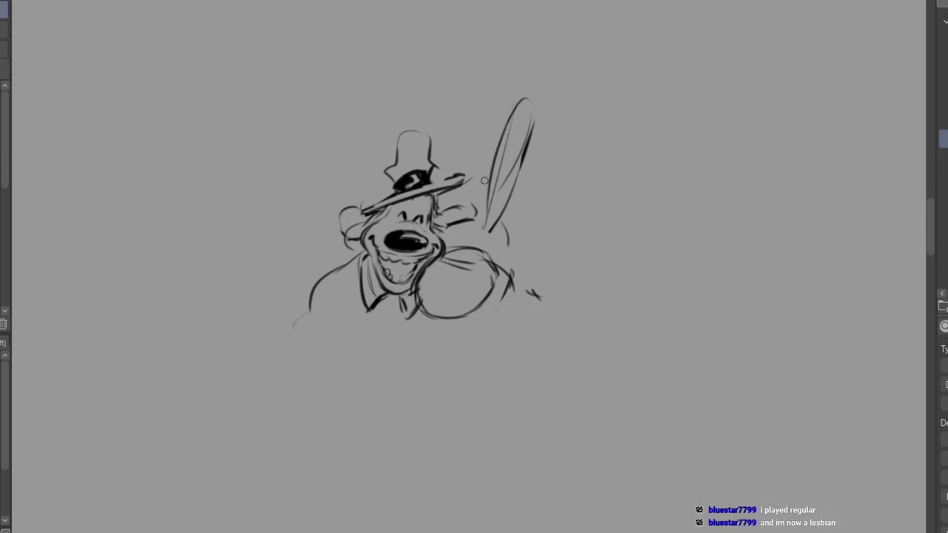
{"action": "left_click_drag", "start_coordinate": [352, 180], "coordinate": [350, 187]}
{"action": "left_click_drag", "start_coordinate": [342, 184], "coordinate": [322, 196]}
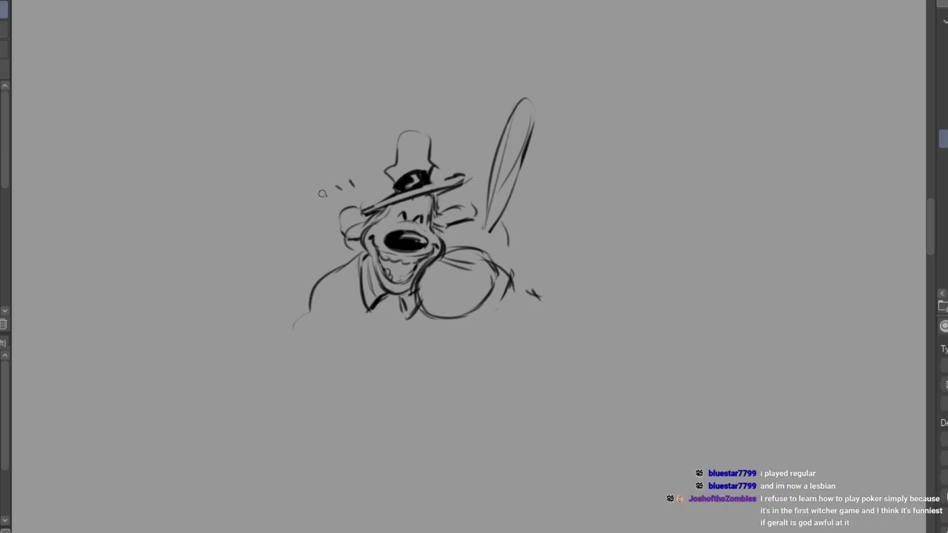
{"action": "left_click_drag", "start_coordinate": [315, 228], "coordinate": [321, 243]}
{"action": "left_click_drag", "start_coordinate": [364, 175], "coordinate": [373, 180]}
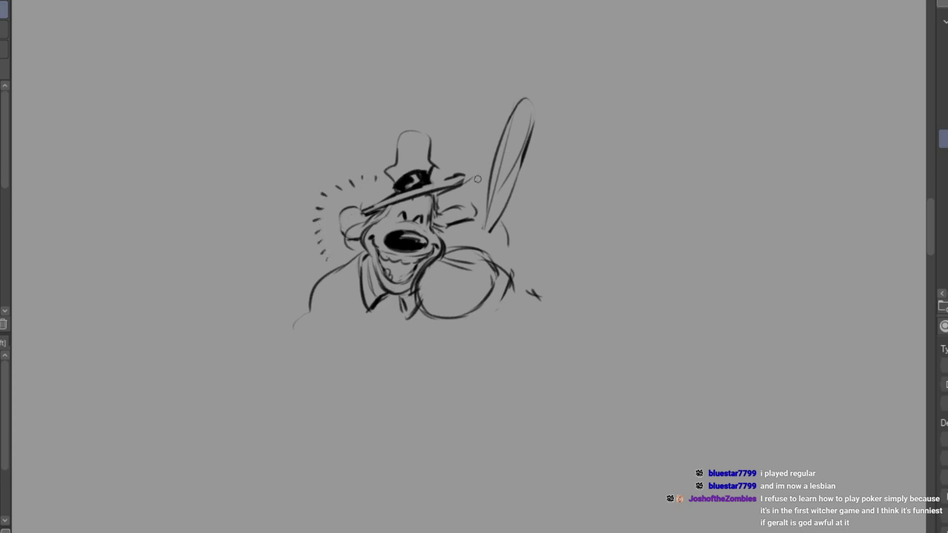
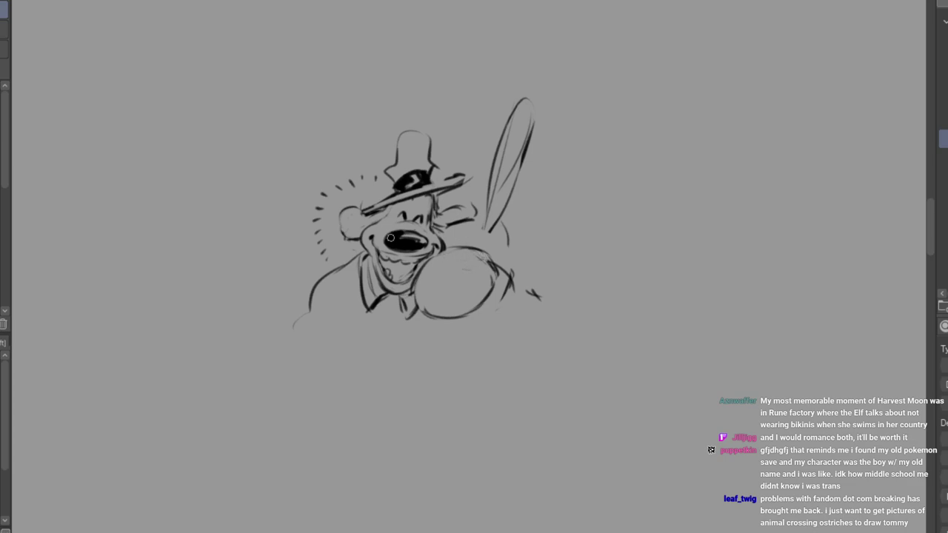
Draw the rabbit's small eyes, little nose and wide slanted grin with a wavy line of teeth.
{"action": "mouse_move", "coordinate": [464, 261]}
{"action": "left_mouse_down"}
{"action": "mouse_move", "coordinate": [427, 287]}
{"action": "mouse_move", "coordinate": [459, 265]}
{"action": "mouse_move", "coordinate": [444, 279]}
{"action": "mouse_move", "coordinate": [479, 272]}
{"action": "left_mouse_up"}
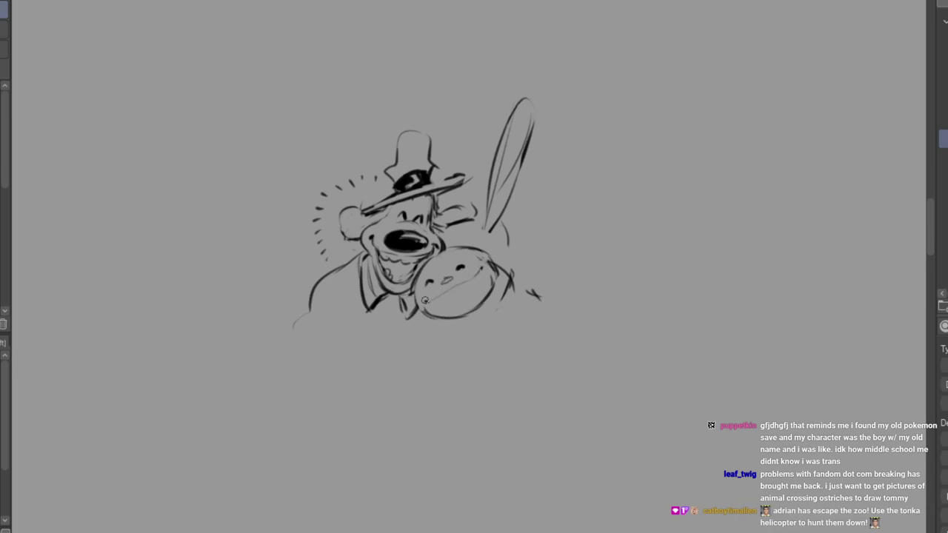
{"action": "mouse_move", "coordinate": [438, 309]}
{"action": "left_mouse_down"}
{"action": "mouse_move", "coordinate": [481, 284]}
{"action": "mouse_move", "coordinate": [483, 269]}
{"action": "left_mouse_up"}
{"action": "mouse_move", "coordinate": [448, 298]}
{"action": "left_mouse_down"}
{"action": "mouse_move", "coordinate": [479, 282]}
{"action": "mouse_move", "coordinate": [474, 275]}
{"action": "mouse_move", "coordinate": [429, 303]}
{"action": "mouse_move", "coordinate": [457, 301]}
{"action": "left_mouse_up"}
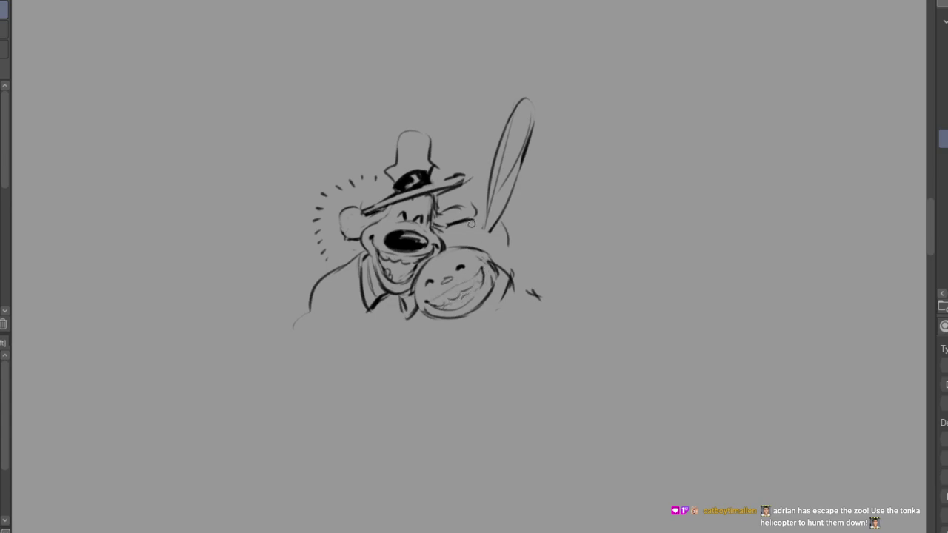
Erase the rabbit's tall single ear and sketch two slanted ears rising from its round head beside the hat.
{"action": "key", "text": "e"}
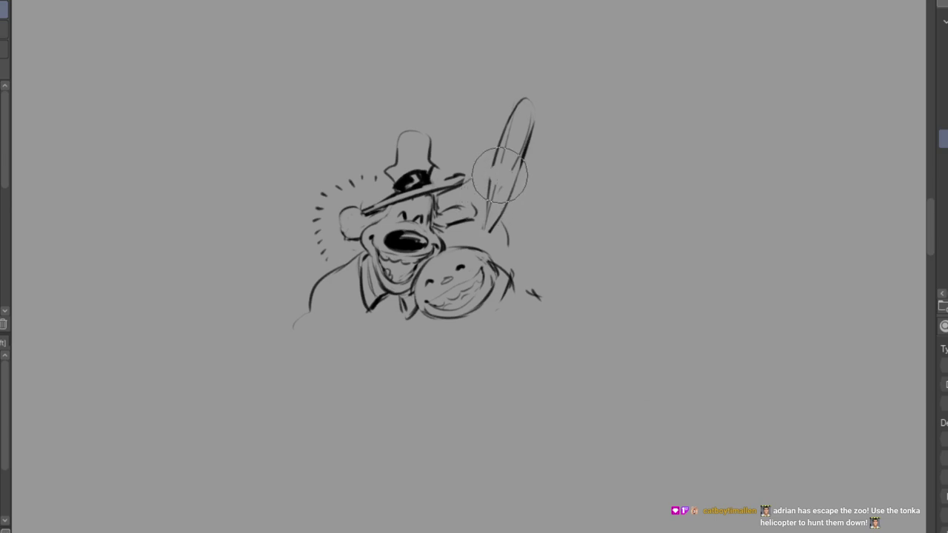
{"action": "left_click_drag", "start_coordinate": [492, 221], "coordinate": [541, 82]}
{"action": "mouse_move", "coordinate": [487, 201]}
{"action": "left_mouse_down"}
{"action": "mouse_move", "coordinate": [454, 222]}
{"action": "mouse_move", "coordinate": [448, 211]}
{"action": "mouse_move", "coordinate": [436, 229]}
{"action": "mouse_move", "coordinate": [456, 240]}
{"action": "left_mouse_up"}
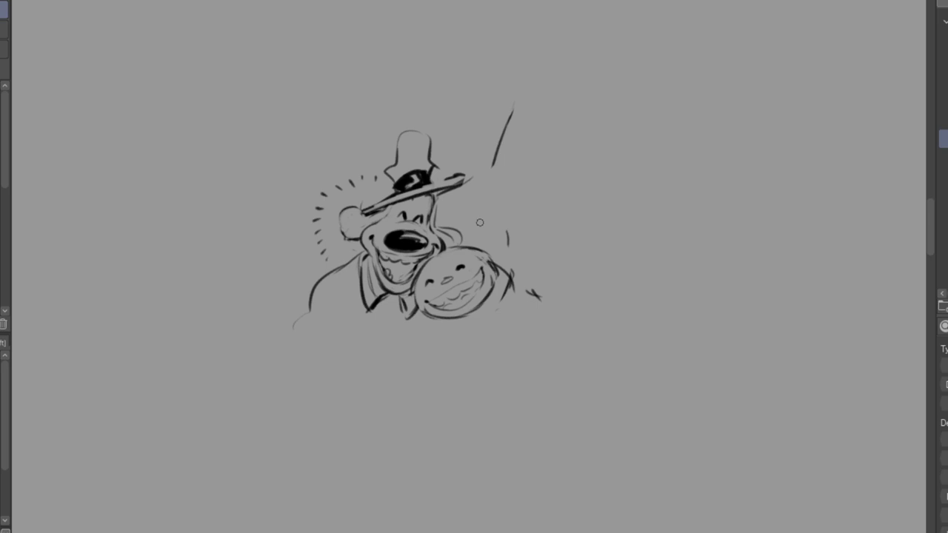
{"action": "mouse_move", "coordinate": [461, 244]}
{"action": "left_mouse_down"}
{"action": "mouse_move", "coordinate": [490, 133]}
{"action": "mouse_move", "coordinate": [508, 152]}
{"action": "mouse_move", "coordinate": [470, 243]}
{"action": "left_mouse_up"}
{"action": "mouse_move", "coordinate": [490, 205]}
{"action": "left_mouse_down"}
{"action": "mouse_move", "coordinate": [468, 240]}
{"action": "mouse_move", "coordinate": [453, 205]}
{"action": "left_mouse_up"}
{"action": "mouse_move", "coordinate": [440, 239]}
{"action": "left_mouse_down"}
{"action": "mouse_move", "coordinate": [471, 164]}
{"action": "mouse_move", "coordinate": [471, 131]}
{"action": "left_mouse_up"}
{"action": "mouse_move", "coordinate": [489, 130]}
{"action": "left_mouse_down"}
{"action": "mouse_move", "coordinate": [479, 181]}
{"action": "mouse_move", "coordinate": [435, 254]}
{"action": "left_mouse_up"}
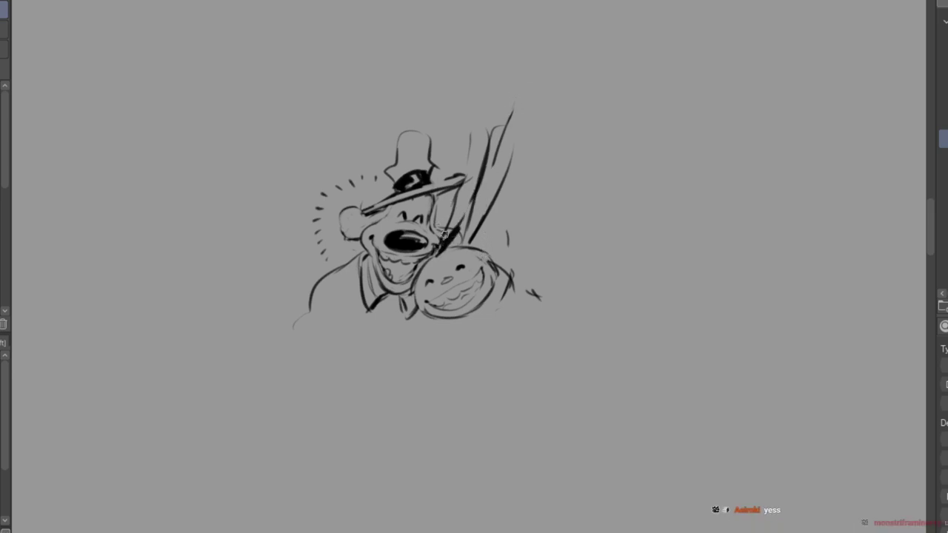
Refine the rabbit's ears with rounded tips and dark inner fold lines, cleaning up stray strokes around them.
{"action": "mouse_move", "coordinate": [431, 259]}
{"action": "left_mouse_down"}
{"action": "mouse_move", "coordinate": [464, 197]}
{"action": "mouse_move", "coordinate": [465, 172]}
{"action": "mouse_move", "coordinate": [463, 184]}
{"action": "left_mouse_up"}
{"action": "mouse_move", "coordinate": [470, 152]}
{"action": "left_mouse_down"}
{"action": "mouse_move", "coordinate": [470, 137]}
{"action": "mouse_move", "coordinate": [476, 155]}
{"action": "left_mouse_up"}
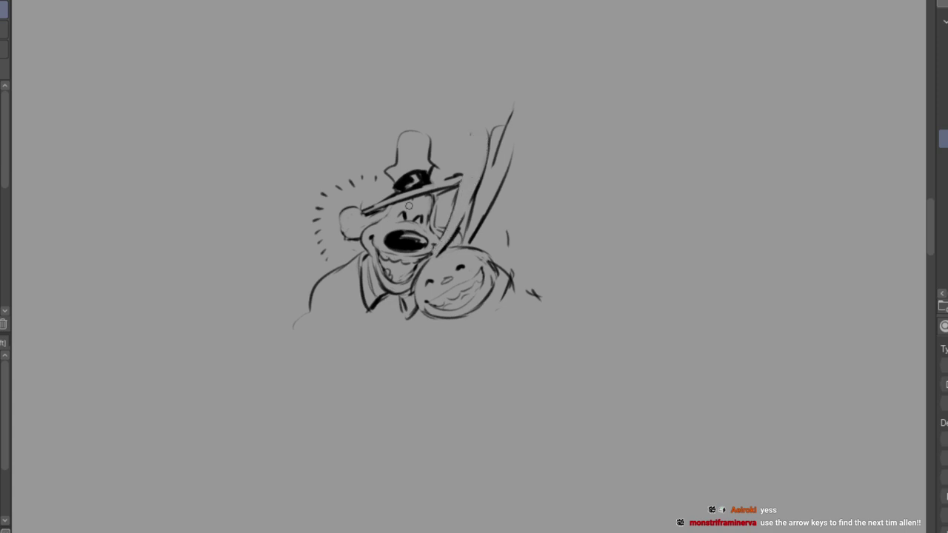
{"action": "mouse_move", "coordinate": [458, 186]}
{"action": "left_mouse_down"}
{"action": "mouse_move", "coordinate": [466, 136]}
{"action": "mouse_move", "coordinate": [486, 138]}
{"action": "mouse_move", "coordinate": [482, 174]}
{"action": "mouse_move", "coordinate": [465, 199]}
{"action": "mouse_move", "coordinate": [476, 157]}
{"action": "mouse_move", "coordinate": [442, 246]}
{"action": "mouse_move", "coordinate": [485, 149]}
{"action": "mouse_move", "coordinate": [471, 178]}
{"action": "left_mouse_up"}
{"action": "left_click_drag", "start_coordinate": [443, 236], "coordinate": [476, 176]}
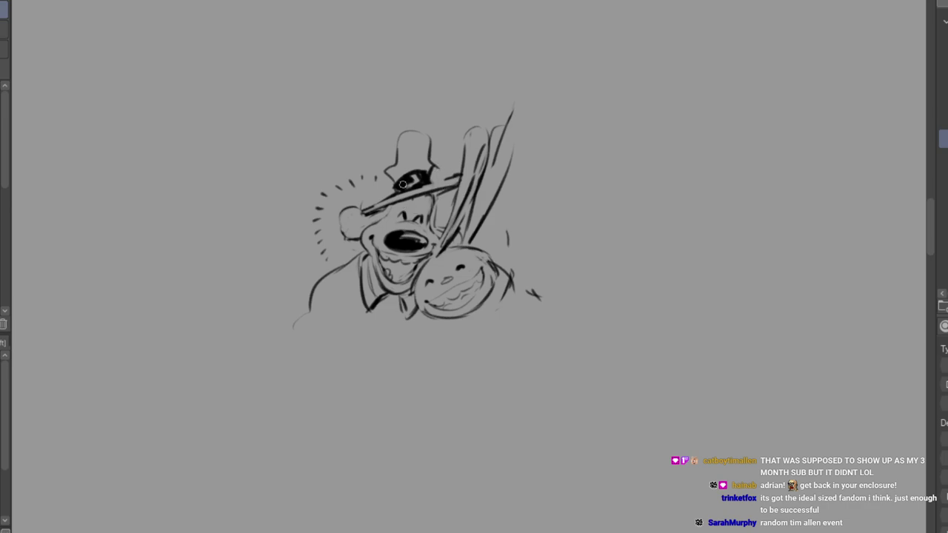
{"action": "mouse_move", "coordinate": [492, 138]}
{"action": "left_mouse_down"}
{"action": "mouse_move", "coordinate": [514, 143]}
{"action": "mouse_move", "coordinate": [461, 241]}
{"action": "left_mouse_up"}
{"action": "left_click_drag", "start_coordinate": [490, 195], "coordinate": [466, 241]}
{"action": "mouse_move", "coordinate": [497, 166]}
{"action": "left_mouse_down"}
{"action": "mouse_move", "coordinate": [465, 243]}
{"action": "mouse_move", "coordinate": [505, 128]}
{"action": "mouse_move", "coordinate": [471, 234]}
{"action": "mouse_move", "coordinate": [476, 222]}
{"action": "left_mouse_up"}
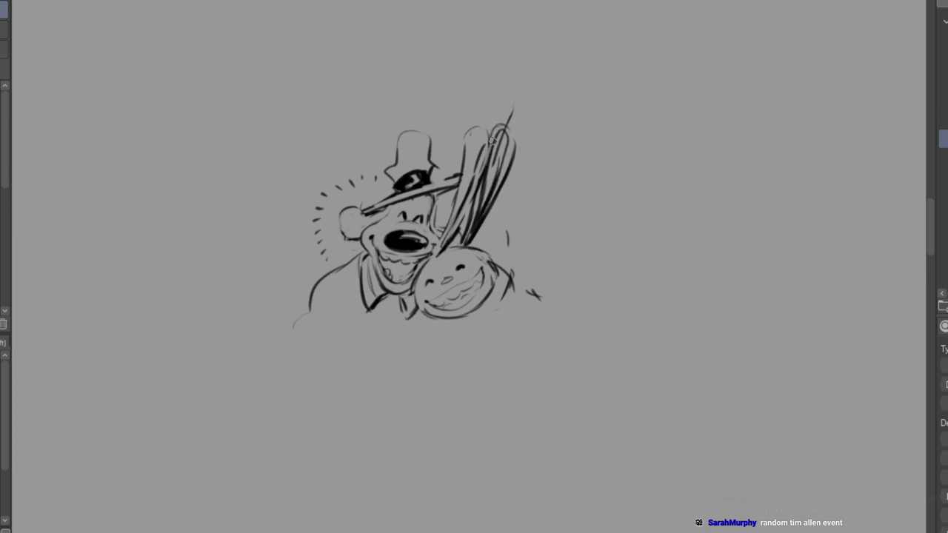
{"action": "mouse_move", "coordinate": [462, 244]}
{"action": "left_mouse_down"}
{"action": "mouse_move", "coordinate": [503, 178]}
{"action": "mouse_move", "coordinate": [500, 142]}
{"action": "left_mouse_up"}
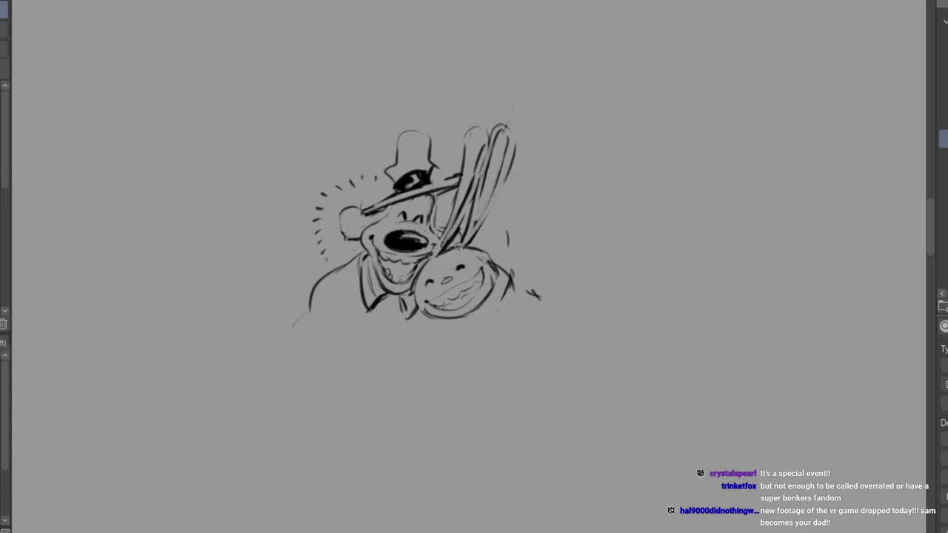
Tidy the outline of the rabbit's head and redraw the lower fold of the dog's ear.
{"action": "mouse_move", "coordinate": [431, 258]}
{"action": "left_mouse_down"}
{"action": "mouse_move", "coordinate": [417, 301]}
{"action": "mouse_move", "coordinate": [419, 291]}
{"action": "mouse_move", "coordinate": [425, 314]}
{"action": "mouse_move", "coordinate": [471, 317]}
{"action": "left_mouse_up"}
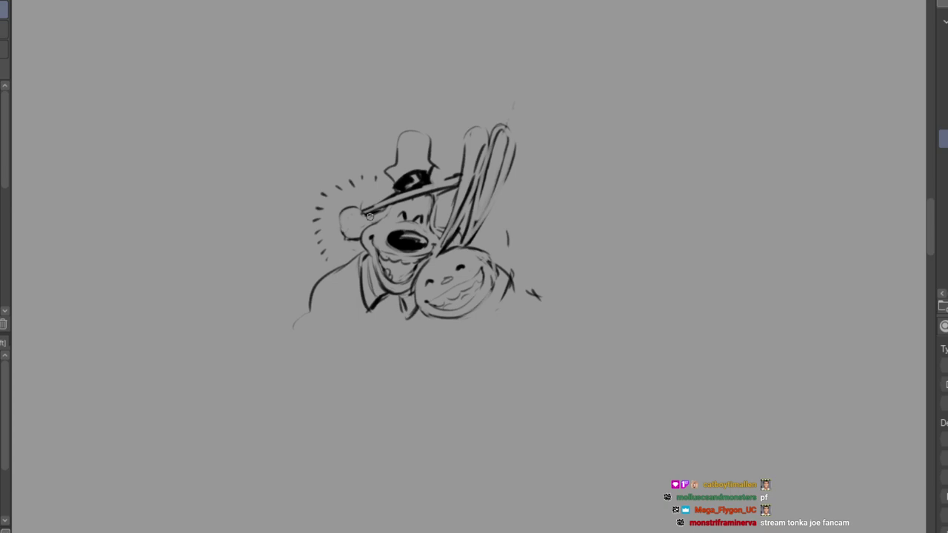
{"action": "mouse_move", "coordinate": [371, 220]}
{"action": "left_mouse_down"}
{"action": "mouse_move", "coordinate": [344, 226]}
{"action": "mouse_move", "coordinate": [361, 254]}
{"action": "left_mouse_up"}
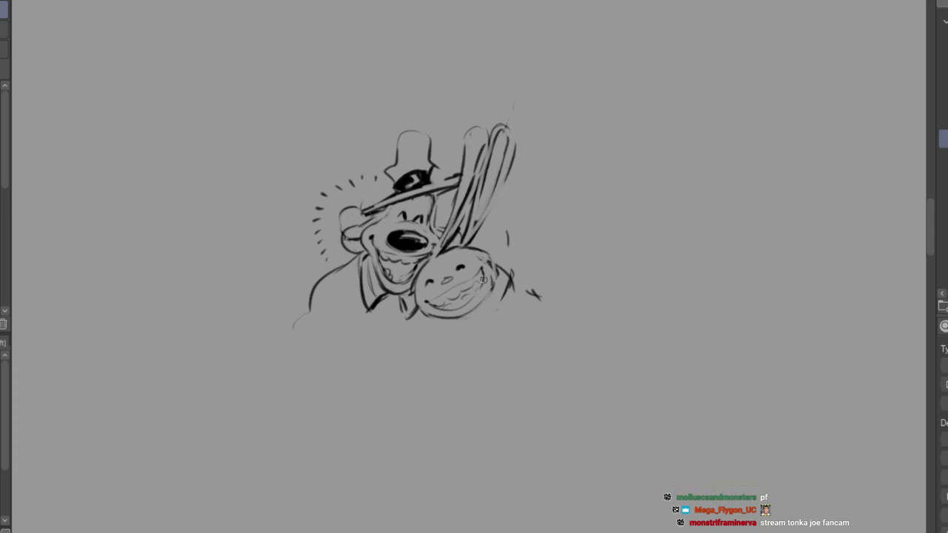
{"action": "left_click_drag", "start_coordinate": [438, 245], "coordinate": [432, 257]}
Sketch the dog's arm wrapping around the rabbit, with a rounded hand curled below the rabbit's face.
{"action": "left_click_drag", "start_coordinate": [533, 285], "coordinate": [521, 327]}
{"action": "mouse_move", "coordinate": [490, 253]}
{"action": "left_mouse_down"}
{"action": "mouse_move", "coordinate": [519, 312]}
{"action": "mouse_move", "coordinate": [490, 331]}
{"action": "mouse_move", "coordinate": [452, 326]}
{"action": "mouse_move", "coordinate": [494, 324]}
{"action": "left_mouse_up"}
{"action": "mouse_move", "coordinate": [435, 327]}
{"action": "left_mouse_down"}
{"action": "mouse_move", "coordinate": [460, 370]}
{"action": "mouse_move", "coordinate": [444, 328]}
{"action": "mouse_move", "coordinate": [427, 332]}
{"action": "mouse_move", "coordinate": [414, 320]}
{"action": "mouse_move", "coordinate": [429, 337]}
{"action": "mouse_move", "coordinate": [436, 376]}
{"action": "mouse_move", "coordinate": [460, 386]}
{"action": "mouse_move", "coordinate": [471, 369]}
{"action": "mouse_move", "coordinate": [459, 325]}
{"action": "mouse_move", "coordinate": [483, 360]}
{"action": "left_mouse_up"}
Lightly sketch a raised fist on the dog's free side, gripping a long upright barrel-like object.
{"action": "mouse_move", "coordinate": [237, 244]}
{"action": "left_mouse_down"}
{"action": "mouse_move", "coordinate": [260, 266]}
{"action": "mouse_move", "coordinate": [242, 231]}
{"action": "mouse_move", "coordinate": [254, 291]}
{"action": "left_mouse_up"}
{"action": "mouse_move", "coordinate": [285, 249]}
{"action": "left_mouse_down"}
{"action": "mouse_move", "coordinate": [257, 234]}
{"action": "mouse_move", "coordinate": [269, 223]}
{"action": "mouse_move", "coordinate": [276, 238]}
{"action": "mouse_move", "coordinate": [237, 244]}
{"action": "mouse_move", "coordinate": [264, 243]}
{"action": "mouse_move", "coordinate": [272, 257]}
{"action": "mouse_move", "coordinate": [228, 263]}
{"action": "mouse_move", "coordinate": [264, 286]}
{"action": "left_mouse_up"}
{"action": "mouse_move", "coordinate": [251, 224]}
{"action": "left_mouse_down"}
{"action": "mouse_move", "coordinate": [281, 205]}
{"action": "mouse_move", "coordinate": [260, 194]}
{"action": "mouse_move", "coordinate": [286, 197]}
{"action": "mouse_move", "coordinate": [286, 235]}
{"action": "left_mouse_up"}
{"action": "mouse_move", "coordinate": [279, 181]}
{"action": "left_mouse_down"}
{"action": "mouse_move", "coordinate": [286, 105]}
{"action": "mouse_move", "coordinate": [300, 185]}
{"action": "left_mouse_up"}
{"action": "left_click_drag", "start_coordinate": [312, 130], "coordinate": [294, 252]}
{"action": "mouse_move", "coordinate": [328, 81]}
{"action": "left_mouse_down"}
{"action": "mouse_move", "coordinate": [304, 57]}
{"action": "mouse_move", "coordinate": [290, 177]}
{"action": "left_mouse_up"}
{"action": "left_click_drag", "start_coordinate": [290, 63], "coordinate": [272, 175]}
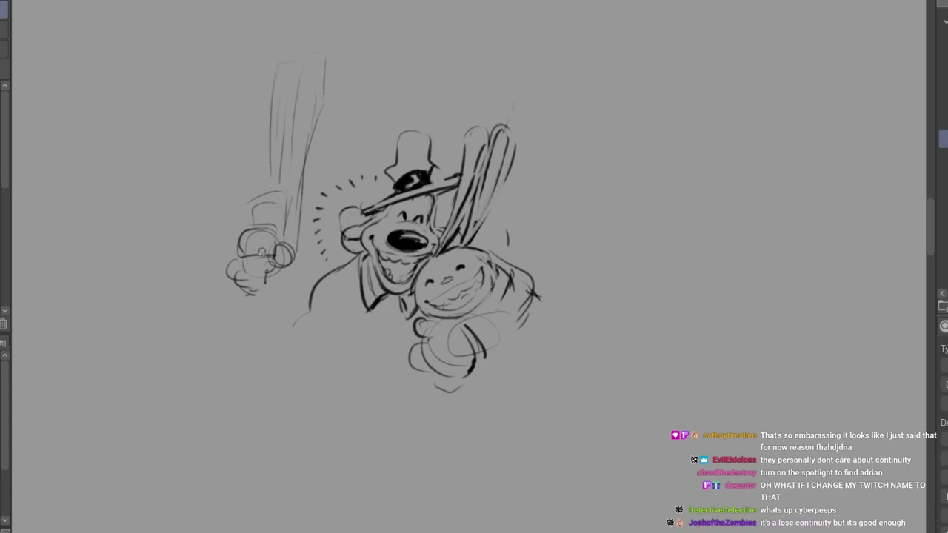
Rough in the wrist and a long, rounded, tapering shape hanging below the raised fist.
{"action": "mouse_move", "coordinate": [283, 258]}
{"action": "left_mouse_down"}
{"action": "mouse_move", "coordinate": [291, 303]}
{"action": "mouse_move", "coordinate": [282, 296]}
{"action": "mouse_move", "coordinate": [291, 277]}
{"action": "mouse_move", "coordinate": [292, 302]}
{"action": "mouse_move", "coordinate": [270, 315]}
{"action": "mouse_move", "coordinate": [260, 292]}
{"action": "mouse_move", "coordinate": [258, 313]}
{"action": "mouse_move", "coordinate": [250, 294]}
{"action": "mouse_move", "coordinate": [207, 333]}
{"action": "mouse_move", "coordinate": [235, 370]}
{"action": "left_mouse_up"}
{"action": "mouse_move", "coordinate": [239, 305]}
{"action": "left_mouse_down"}
{"action": "mouse_move", "coordinate": [248, 357]}
{"action": "mouse_move", "coordinate": [214, 318]}
{"action": "mouse_move", "coordinate": [247, 372]}
{"action": "left_mouse_up"}
{"action": "left_click_drag", "start_coordinate": [215, 317], "coordinate": [231, 356]}
{"action": "mouse_move", "coordinate": [237, 304]}
{"action": "left_mouse_down"}
{"action": "mouse_move", "coordinate": [238, 365]}
{"action": "mouse_move", "coordinate": [289, 313]}
{"action": "mouse_move", "coordinate": [237, 292]}
{"action": "mouse_move", "coordinate": [260, 286]}
{"action": "left_mouse_up"}
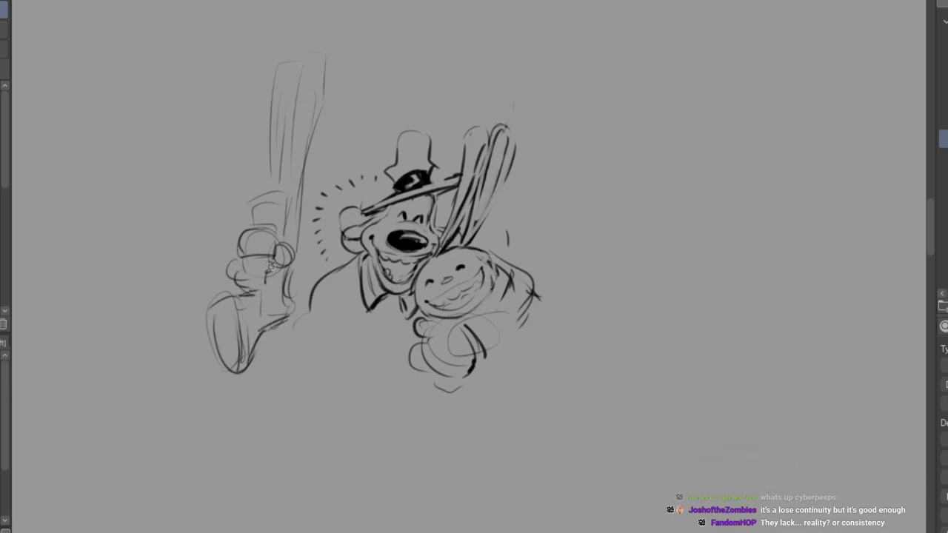
{"action": "left_click_drag", "start_coordinate": [290, 285], "coordinate": [291, 303]}
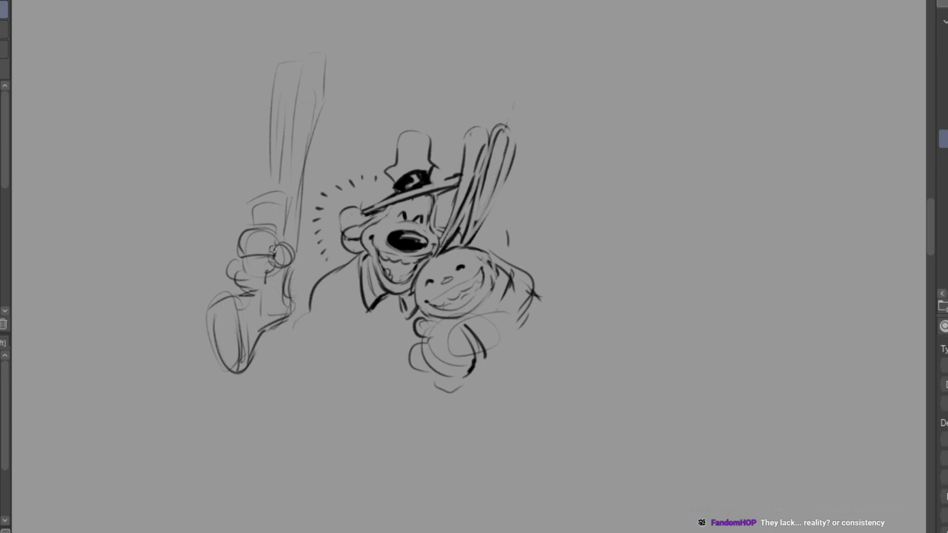
Firm up the raised fist's fingers and draw the dog's bent elbow and upper arm joining its shoulder with dark strokes.
{"action": "mouse_move", "coordinate": [266, 228]}
{"action": "left_mouse_down"}
{"action": "mouse_move", "coordinate": [240, 234]}
{"action": "mouse_move", "coordinate": [273, 227]}
{"action": "mouse_move", "coordinate": [263, 276]}
{"action": "mouse_move", "coordinate": [246, 271]}
{"action": "mouse_move", "coordinate": [253, 246]}
{"action": "mouse_move", "coordinate": [239, 296]}
{"action": "left_mouse_up"}
{"action": "mouse_move", "coordinate": [236, 244]}
{"action": "left_mouse_down"}
{"action": "mouse_move", "coordinate": [258, 212]}
{"action": "mouse_move", "coordinate": [297, 241]}
{"action": "mouse_move", "coordinate": [292, 258]}
{"action": "mouse_move", "coordinate": [289, 235]}
{"action": "mouse_move", "coordinate": [302, 260]}
{"action": "mouse_move", "coordinate": [293, 280]}
{"action": "left_mouse_up"}
{"action": "left_click_drag", "start_coordinate": [267, 339], "coordinate": [327, 354]}
{"action": "left_click_drag", "start_coordinate": [308, 305], "coordinate": [299, 382]}
{"action": "mouse_move", "coordinate": [248, 340]}
{"action": "left_mouse_down"}
{"action": "mouse_move", "coordinate": [285, 383]}
{"action": "mouse_move", "coordinate": [304, 385]}
{"action": "left_mouse_up"}
{"action": "mouse_move", "coordinate": [296, 317]}
{"action": "left_mouse_down"}
{"action": "mouse_move", "coordinate": [309, 354]}
{"action": "mouse_move", "coordinate": [285, 389]}
{"action": "mouse_move", "coordinate": [309, 344]}
{"action": "left_mouse_up"}
{"action": "mouse_move", "coordinate": [302, 298]}
{"action": "left_mouse_down"}
{"action": "mouse_move", "coordinate": [324, 279]}
{"action": "mouse_move", "coordinate": [358, 332]}
{"action": "mouse_move", "coordinate": [348, 373]}
{"action": "mouse_move", "coordinate": [305, 387]}
{"action": "left_mouse_up"}
{"action": "left_click_drag", "start_coordinate": [349, 364], "coordinate": [274, 397]}
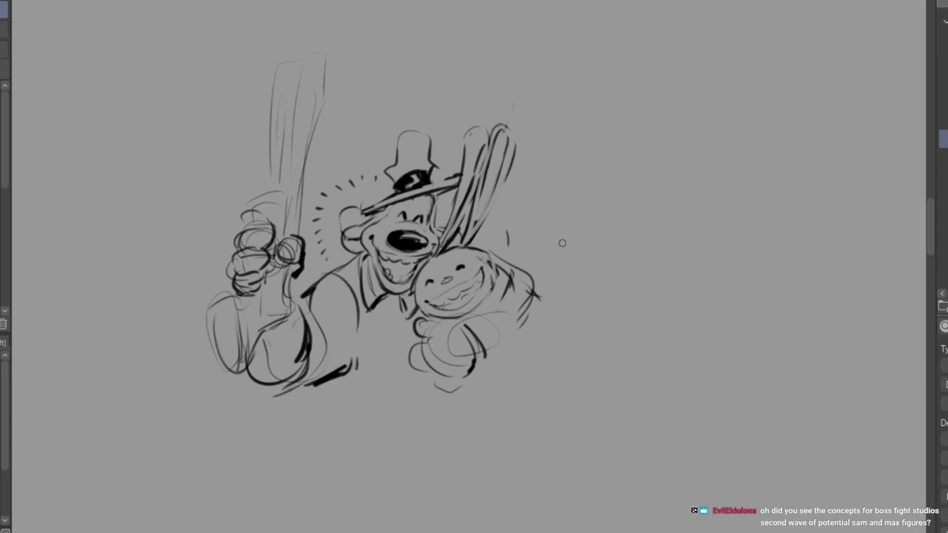
Sketch a thin tapering line from the rabbit's chin with a few spread strokes over the dog's far shoulder.
{"action": "mouse_move", "coordinate": [518, 289]}
{"action": "left_mouse_down"}
{"action": "mouse_move", "coordinate": [461, 320]}
{"action": "mouse_move", "coordinate": [492, 294]}
{"action": "mouse_move", "coordinate": [545, 275]}
{"action": "left_mouse_up"}
{"action": "left_click_drag", "start_coordinate": [534, 290], "coordinate": [545, 304]}
{"action": "left_click_drag", "start_coordinate": [517, 298], "coordinate": [552, 297]}
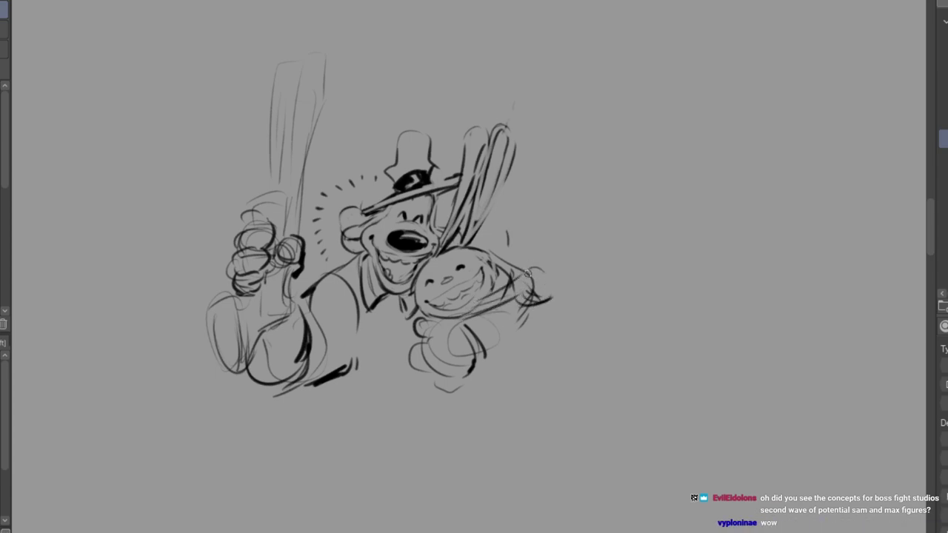
Draw the rabbit's outstretched hand gripping a long slanted pole with a pointed triangular pennant trailing from its upper end.
{"action": "left_click_drag", "start_coordinate": [534, 266], "coordinate": [547, 263]}
{"action": "mouse_move", "coordinate": [541, 263]}
{"action": "left_mouse_down"}
{"action": "mouse_move", "coordinate": [571, 292]}
{"action": "mouse_move", "coordinate": [562, 246]}
{"action": "mouse_move", "coordinate": [615, 158]}
{"action": "mouse_move", "coordinate": [593, 217]}
{"action": "left_mouse_up"}
{"action": "left_click_drag", "start_coordinate": [622, 157], "coordinate": [570, 250]}
{"action": "mouse_move", "coordinate": [635, 153]}
{"action": "left_mouse_down"}
{"action": "mouse_move", "coordinate": [620, 140]}
{"action": "mouse_move", "coordinate": [597, 151]}
{"action": "mouse_move", "coordinate": [545, 212]}
{"action": "left_mouse_up"}
{"action": "mouse_move", "coordinate": [528, 222]}
{"action": "left_mouse_down"}
{"action": "mouse_move", "coordinate": [601, 169]}
{"action": "mouse_move", "coordinate": [624, 159]}
{"action": "mouse_move", "coordinate": [637, 166]}
{"action": "mouse_move", "coordinate": [633, 146]}
{"action": "mouse_move", "coordinate": [650, 217]}
{"action": "mouse_move", "coordinate": [627, 184]}
{"action": "mouse_move", "coordinate": [646, 208]}
{"action": "left_mouse_up"}
{"action": "left_click_drag", "start_coordinate": [628, 167], "coordinate": [649, 211]}
{"action": "mouse_move", "coordinate": [592, 198]}
{"action": "left_mouse_down"}
{"action": "mouse_move", "coordinate": [633, 190]}
{"action": "mouse_move", "coordinate": [551, 213]}
{"action": "left_mouse_up"}
{"action": "mouse_move", "coordinate": [650, 193]}
{"action": "left_mouse_down"}
{"action": "mouse_move", "coordinate": [535, 227]}
{"action": "mouse_move", "coordinate": [587, 206]}
{"action": "mouse_move", "coordinate": [552, 206]}
{"action": "mouse_move", "coordinate": [560, 197]}
{"action": "mouse_move", "coordinate": [513, 225]}
{"action": "left_mouse_up"}
{"action": "left_click_drag", "start_coordinate": [513, 226], "coordinate": [548, 223]}
Top the pennant pole with a narrow, dark-edged spearhead.
{"action": "left_click_drag", "start_coordinate": [629, 139], "coordinate": [649, 86]}
{"action": "mouse_move", "coordinate": [638, 137]}
{"action": "left_mouse_down"}
{"action": "mouse_move", "coordinate": [651, 84]}
{"action": "mouse_move", "coordinate": [647, 121]}
{"action": "mouse_move", "coordinate": [653, 95]}
{"action": "mouse_move", "coordinate": [631, 125]}
{"action": "mouse_move", "coordinate": [640, 131]}
{"action": "mouse_move", "coordinate": [560, 253]}
{"action": "mouse_move", "coordinate": [604, 186]}
{"action": "left_mouse_up"}
{"action": "mouse_move", "coordinate": [649, 102]}
{"action": "left_mouse_down"}
{"action": "mouse_move", "coordinate": [638, 132]}
{"action": "mouse_move", "coordinate": [641, 119]}
{"action": "left_mouse_up"}
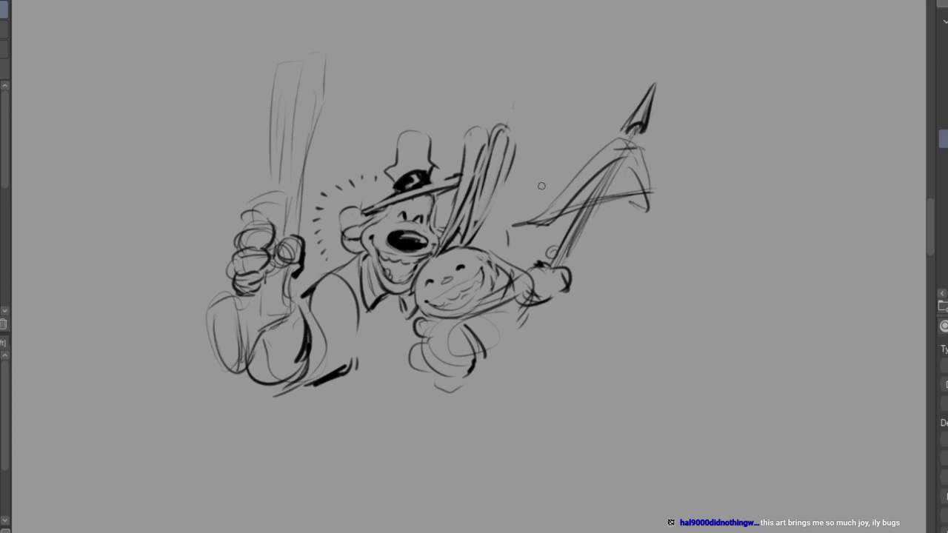
Doodle a small smiling dome-shaped creature with twig-like antlers and a heart in the empty area beyond the flag.
{"action": "mouse_move", "coordinate": [771, 221]}
{"action": "left_mouse_down"}
{"action": "mouse_move", "coordinate": [813, 223]}
{"action": "mouse_move", "coordinate": [792, 192]}
{"action": "mouse_move", "coordinate": [802, 197]}
{"action": "mouse_move", "coordinate": [793, 208]}
{"action": "mouse_move", "coordinate": [794, 145]}
{"action": "left_mouse_up"}
{"action": "mouse_move", "coordinate": [807, 180]}
{"action": "left_mouse_down"}
{"action": "mouse_move", "coordinate": [822, 150]}
{"action": "mouse_move", "coordinate": [816, 138]}
{"action": "left_mouse_up"}
{"action": "mouse_move", "coordinate": [800, 185]}
{"action": "left_mouse_down"}
{"action": "mouse_move", "coordinate": [802, 216]}
{"action": "mouse_move", "coordinate": [780, 200]}
{"action": "mouse_move", "coordinate": [774, 208]}
{"action": "mouse_move", "coordinate": [797, 205]}
{"action": "left_mouse_up"}
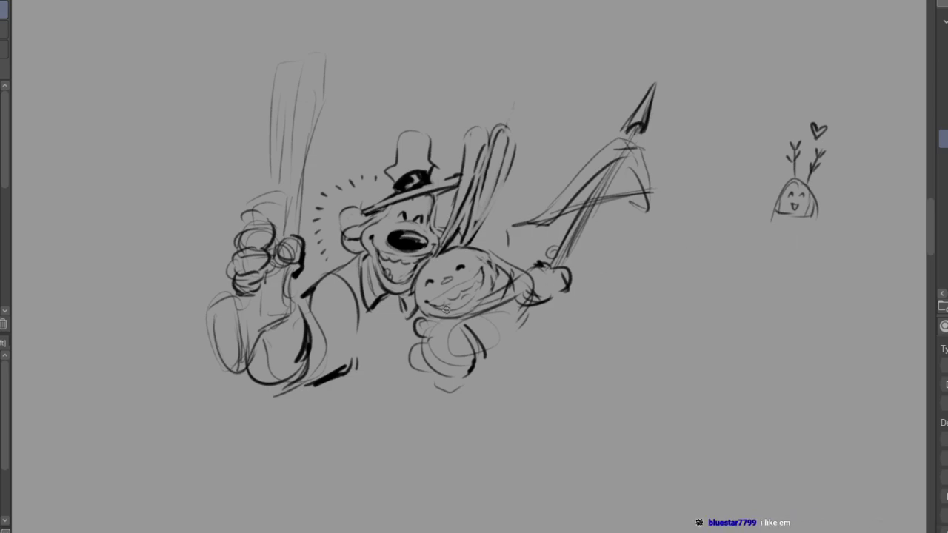
Darken the dog's hugging hand and sketch the rabbit's round belly, kicking legs and large feet with toes.
{"action": "mouse_move", "coordinate": [441, 327]}
{"action": "left_mouse_down"}
{"action": "mouse_move", "coordinate": [419, 351]}
{"action": "mouse_move", "coordinate": [419, 343]}
{"action": "mouse_move", "coordinate": [441, 383]}
{"action": "mouse_move", "coordinate": [461, 380]}
{"action": "mouse_move", "coordinate": [477, 357]}
{"action": "left_mouse_up"}
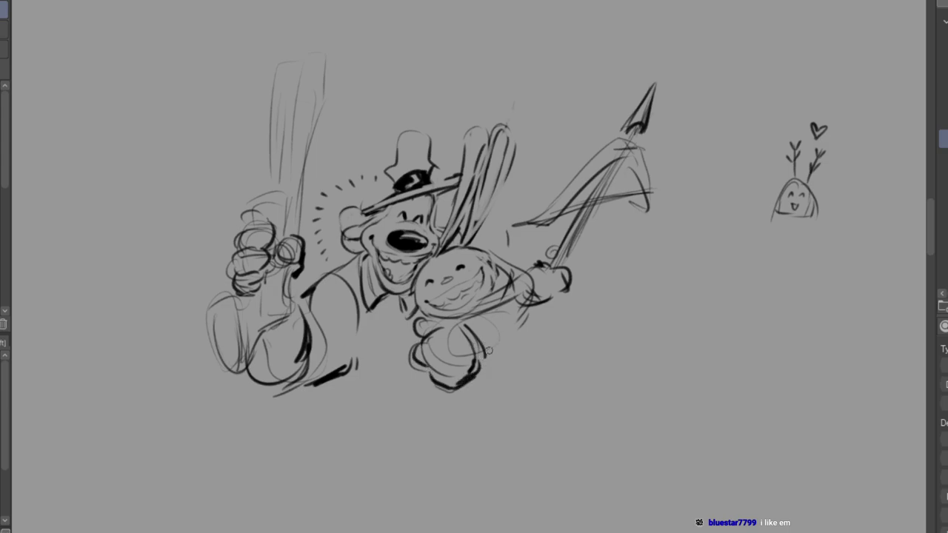
{"action": "mouse_move", "coordinate": [482, 356]}
{"action": "left_mouse_down"}
{"action": "mouse_move", "coordinate": [518, 371]}
{"action": "mouse_move", "coordinate": [555, 315]}
{"action": "mouse_move", "coordinate": [556, 337]}
{"action": "mouse_move", "coordinate": [553, 326]}
{"action": "left_mouse_up"}
{"action": "left_click_drag", "start_coordinate": [477, 391], "coordinate": [523, 403]}
{"action": "mouse_move", "coordinate": [476, 375]}
{"action": "left_mouse_down"}
{"action": "mouse_move", "coordinate": [543, 377]}
{"action": "mouse_move", "coordinate": [589, 299]}
{"action": "mouse_move", "coordinate": [566, 372]}
{"action": "mouse_move", "coordinate": [546, 393]}
{"action": "mouse_move", "coordinate": [599, 397]}
{"action": "mouse_move", "coordinate": [588, 382]}
{"action": "mouse_move", "coordinate": [628, 359]}
{"action": "mouse_move", "coordinate": [559, 424]}
{"action": "mouse_move", "coordinate": [581, 383]}
{"action": "mouse_move", "coordinate": [543, 419]}
{"action": "mouse_move", "coordinate": [594, 384]}
{"action": "left_mouse_up"}
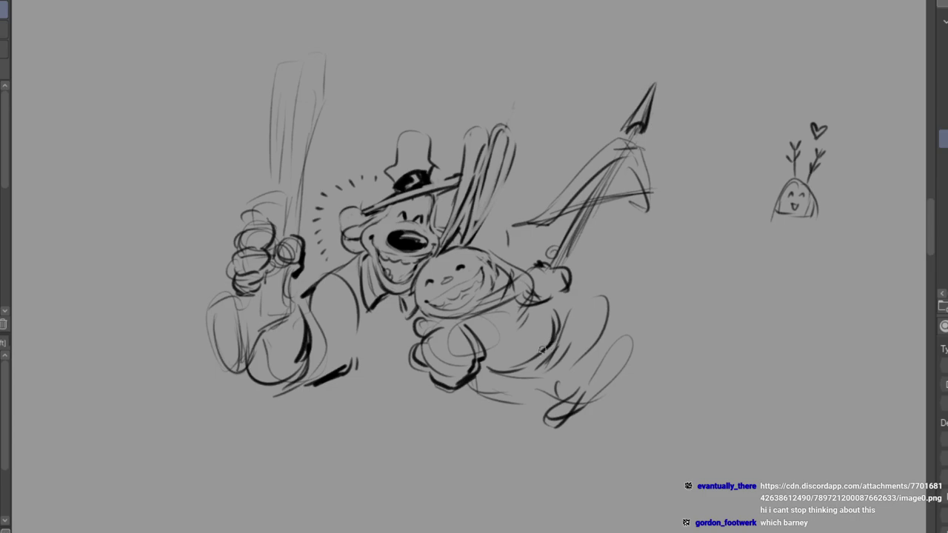
{"action": "mouse_move", "coordinate": [549, 356]}
{"action": "left_mouse_down"}
{"action": "mouse_move", "coordinate": [503, 377]}
{"action": "mouse_move", "coordinate": [533, 390]}
{"action": "mouse_move", "coordinate": [569, 368]}
{"action": "left_mouse_up"}
{"action": "mouse_move", "coordinate": [536, 394]}
{"action": "left_mouse_down"}
{"action": "mouse_move", "coordinate": [573, 364]}
{"action": "mouse_move", "coordinate": [587, 304]}
{"action": "mouse_move", "coordinate": [591, 324]}
{"action": "mouse_move", "coordinate": [605, 333]}
{"action": "left_mouse_up"}
{"action": "left_click_drag", "start_coordinate": [562, 363], "coordinate": [546, 385]}
{"action": "mouse_move", "coordinate": [562, 335]}
{"action": "left_mouse_down"}
{"action": "mouse_move", "coordinate": [581, 302]}
{"action": "mouse_move", "coordinate": [601, 323]}
{"action": "left_mouse_up"}
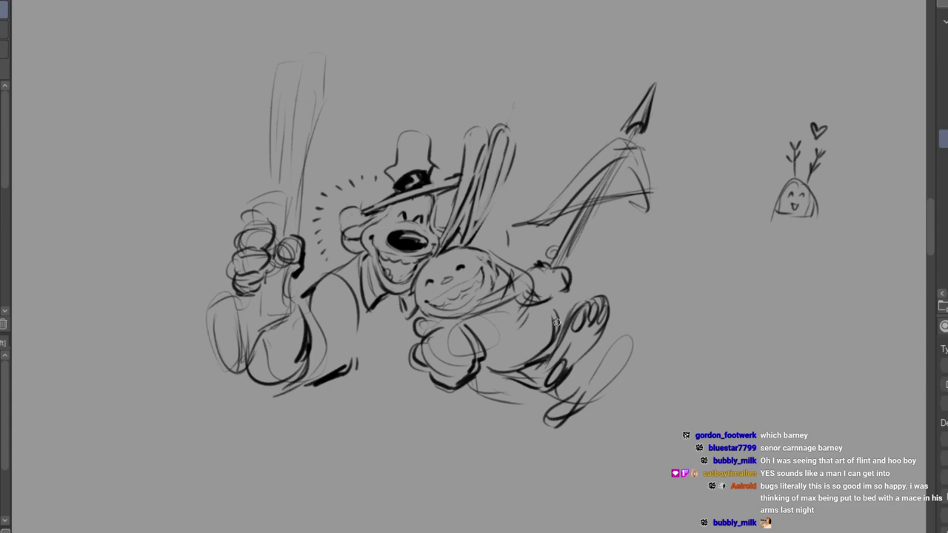
Sketch the dog's jacket hem and waistline curving beneath the bent arm and across the lap.
{"action": "scroll", "coordinate": [557, 323], "scroll_direction": "up", "scroll_amount": 1}
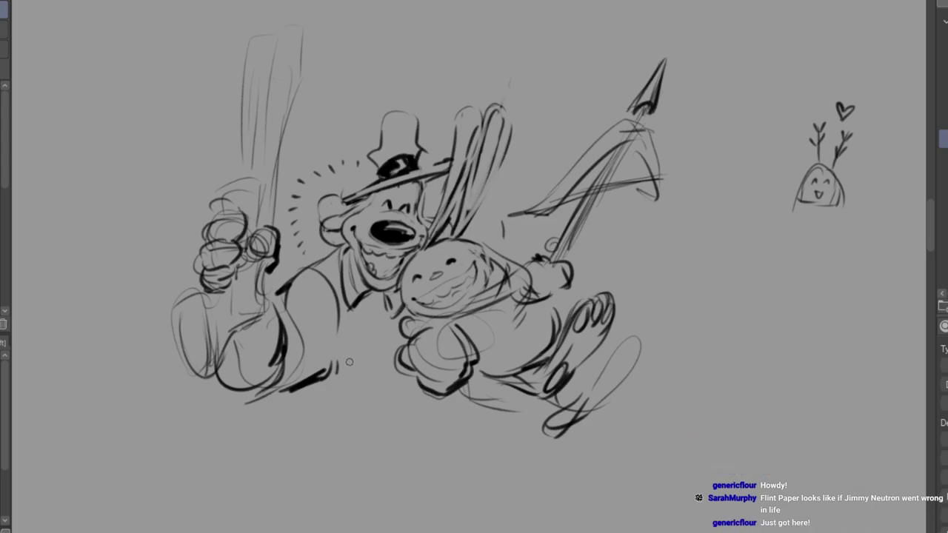
{"action": "left_click_drag", "start_coordinate": [297, 376], "coordinate": [319, 425]}
{"action": "left_click_drag", "start_coordinate": [302, 326], "coordinate": [337, 428]}
{"action": "mouse_move", "coordinate": [297, 391]}
{"action": "left_mouse_down"}
{"action": "mouse_move", "coordinate": [334, 424]}
{"action": "mouse_move", "coordinate": [397, 380]}
{"action": "left_mouse_up"}
{"action": "left_click_drag", "start_coordinate": [333, 420], "coordinate": [393, 385]}
{"action": "mouse_move", "coordinate": [316, 379]}
{"action": "left_mouse_down"}
{"action": "mouse_move", "coordinate": [385, 391]}
{"action": "mouse_move", "coordinate": [398, 382]}
{"action": "left_mouse_up"}
{"action": "left_click_drag", "start_coordinate": [397, 384], "coordinate": [411, 382]}
Rough in the dog's thighs and bent knees, and add the necktie and shirt front under the collar.
{"action": "mouse_move", "coordinate": [278, 414]}
{"action": "left_mouse_down"}
{"action": "mouse_move", "coordinate": [311, 482]}
{"action": "mouse_move", "coordinate": [309, 504]}
{"action": "mouse_move", "coordinate": [293, 487]}
{"action": "left_mouse_up"}
{"action": "mouse_move", "coordinate": [276, 381]}
{"action": "left_mouse_down"}
{"action": "mouse_move", "coordinate": [285, 426]}
{"action": "mouse_move", "coordinate": [305, 454]}
{"action": "left_mouse_up"}
{"action": "mouse_move", "coordinate": [276, 396]}
{"action": "left_mouse_down"}
{"action": "mouse_move", "coordinate": [280, 433]}
{"action": "mouse_move", "coordinate": [345, 467]}
{"action": "mouse_move", "coordinate": [363, 471]}
{"action": "mouse_move", "coordinate": [390, 438]}
{"action": "left_mouse_up"}
{"action": "mouse_move", "coordinate": [371, 291]}
{"action": "left_mouse_down"}
{"action": "mouse_move", "coordinate": [368, 317]}
{"action": "mouse_move", "coordinate": [382, 307]}
{"action": "mouse_move", "coordinate": [369, 343]}
{"action": "mouse_move", "coordinate": [368, 312]}
{"action": "mouse_move", "coordinate": [380, 397]}
{"action": "left_mouse_up"}
{"action": "left_click_drag", "start_coordinate": [366, 319], "coordinate": [357, 399]}
{"action": "mouse_move", "coordinate": [382, 322]}
{"action": "left_mouse_down"}
{"action": "mouse_move", "coordinate": [384, 369]}
{"action": "mouse_move", "coordinate": [394, 373]}
{"action": "left_mouse_up"}
{"action": "mouse_move", "coordinate": [361, 397]}
{"action": "left_mouse_down"}
{"action": "mouse_move", "coordinate": [428, 448]}
{"action": "mouse_move", "coordinate": [404, 502]}
{"action": "left_mouse_up"}
{"action": "mouse_move", "coordinate": [429, 421]}
{"action": "left_mouse_down"}
{"action": "mouse_move", "coordinate": [434, 505]}
{"action": "mouse_move", "coordinate": [426, 482]}
{"action": "mouse_move", "coordinate": [426, 512]}
{"action": "left_mouse_up"}
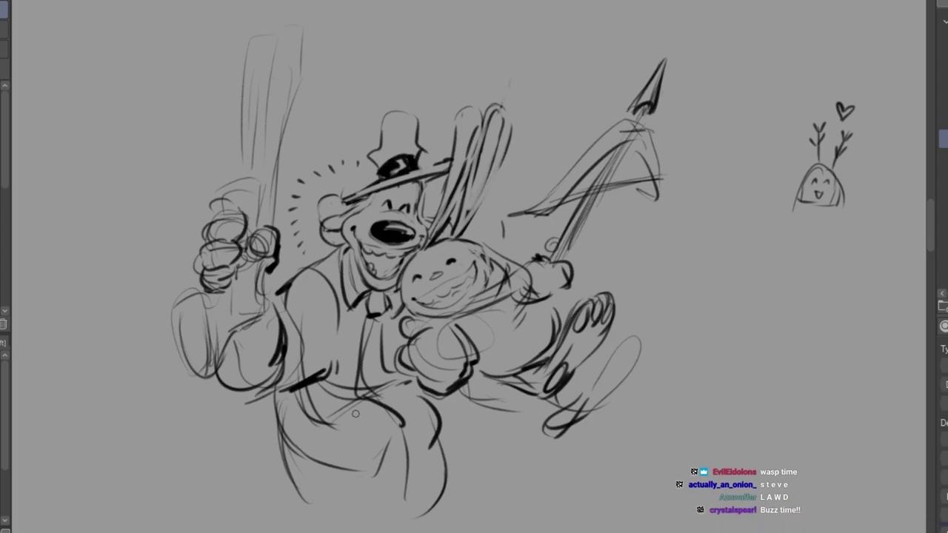
Draw the dog's jacket skirt flaring over the lap with heavy dark folds and a pointed hanging flap.
{"action": "mouse_move", "coordinate": [361, 359]}
{"action": "left_mouse_down"}
{"action": "mouse_move", "coordinate": [395, 429]}
{"action": "mouse_move", "coordinate": [381, 374]}
{"action": "mouse_move", "coordinate": [380, 417]}
{"action": "mouse_move", "coordinate": [396, 367]}
{"action": "mouse_move", "coordinate": [442, 402]}
{"action": "left_mouse_up"}
{"action": "left_click_drag", "start_coordinate": [449, 397], "coordinate": [485, 462]}
{"action": "left_click_drag", "start_coordinate": [477, 415], "coordinate": [476, 475]}
{"action": "mouse_move", "coordinate": [370, 399]}
{"action": "left_mouse_down"}
{"action": "mouse_move", "coordinate": [422, 474]}
{"action": "mouse_move", "coordinate": [462, 503]}
{"action": "left_mouse_up"}
{"action": "left_click_drag", "start_coordinate": [489, 434], "coordinate": [465, 527]}
{"action": "left_click_drag", "start_coordinate": [481, 470], "coordinate": [460, 511]}
{"action": "mouse_move", "coordinate": [260, 385]}
{"action": "left_mouse_down"}
{"action": "mouse_move", "coordinate": [311, 450]}
{"action": "mouse_move", "coordinate": [335, 454]}
{"action": "mouse_move", "coordinate": [379, 421]}
{"action": "mouse_move", "coordinate": [458, 427]}
{"action": "left_mouse_up"}
{"action": "left_click_drag", "start_coordinate": [247, 454], "coordinate": [261, 495]}
Lightly sketch the dog's extended far leg and foot, a trailing coat edge, and the near leg's lower contours.
{"action": "mouse_move", "coordinate": [494, 432]}
{"action": "left_mouse_down"}
{"action": "mouse_move", "coordinate": [531, 458]}
{"action": "mouse_move", "coordinate": [592, 472]}
{"action": "mouse_move", "coordinate": [682, 428]}
{"action": "mouse_move", "coordinate": [638, 508]}
{"action": "left_mouse_up"}
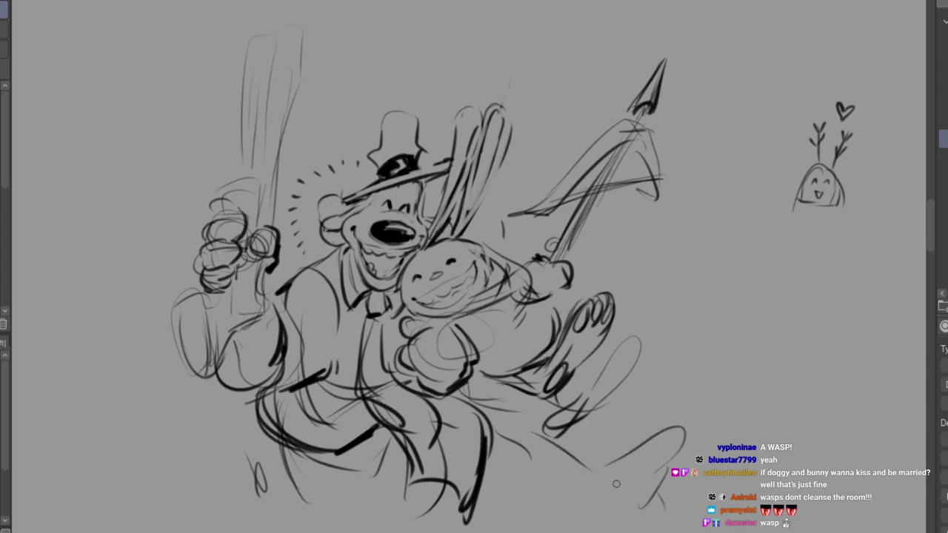
{"action": "left_click_drag", "start_coordinate": [493, 420], "coordinate": [555, 430]}
{"action": "mouse_move", "coordinate": [495, 407]}
{"action": "left_mouse_down"}
{"action": "mouse_move", "coordinate": [556, 414]}
{"action": "mouse_move", "coordinate": [575, 481]}
{"action": "left_mouse_up"}
{"action": "left_click_drag", "start_coordinate": [576, 483], "coordinate": [590, 506]}
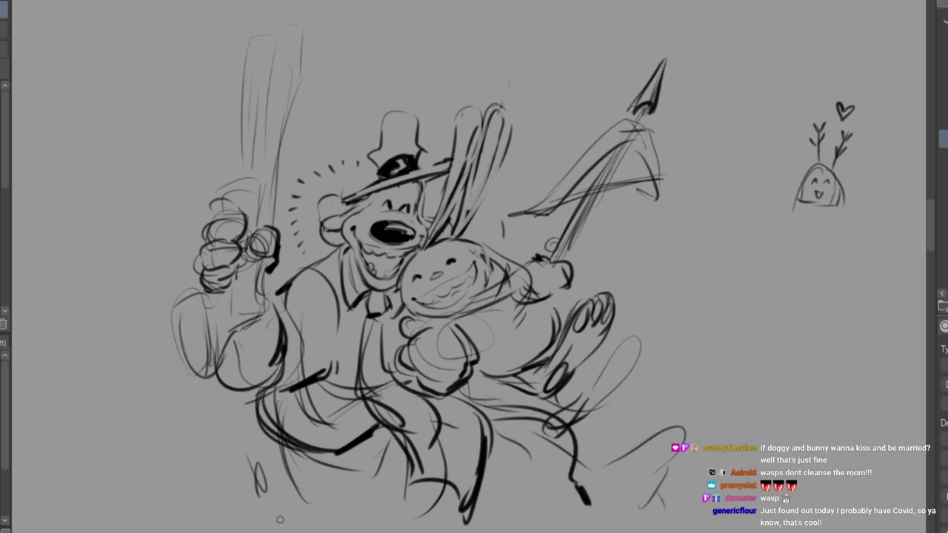
{"action": "left_click_drag", "start_coordinate": [420, 498], "coordinate": [438, 532]}
{"action": "mouse_move", "coordinate": [393, 474]}
{"action": "left_mouse_down"}
{"action": "mouse_move", "coordinate": [430, 531]}
{"action": "mouse_move", "coordinate": [420, 532]}
{"action": "left_mouse_up"}
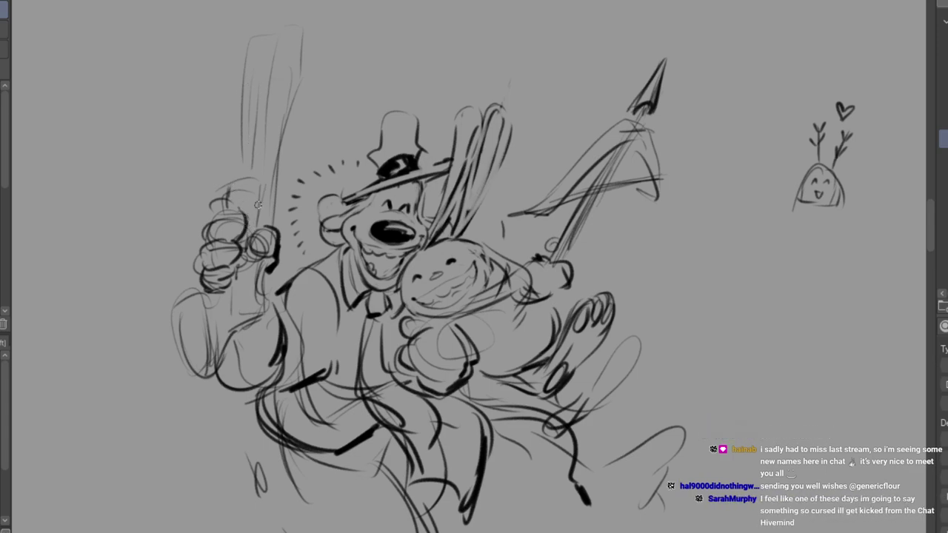
Define the top of the raised fist and its wrist, and run a heavy vertical gun edge down beside it.
{"action": "left_click_drag", "start_coordinate": [247, 184], "coordinate": [225, 206]}
{"action": "left_click_drag", "start_coordinate": [219, 272], "coordinate": [243, 313]}
{"action": "left_click_drag", "start_coordinate": [214, 292], "coordinate": [239, 303]}
{"action": "left_click_drag", "start_coordinate": [265, 269], "coordinate": [259, 396]}
Outline the gun above the fist as two thick upright barrels with rounded tops.
{"action": "mouse_move", "coordinate": [229, 171]}
{"action": "left_mouse_down"}
{"action": "mouse_move", "coordinate": [264, 91]}
{"action": "mouse_move", "coordinate": [262, 70]}
{"action": "left_mouse_up"}
{"action": "left_click_drag", "start_coordinate": [222, 107], "coordinate": [265, 74]}
{"action": "left_click_drag", "start_coordinate": [227, 179], "coordinate": [260, 112]}
{"action": "mouse_move", "coordinate": [267, 78]}
{"action": "left_mouse_down"}
{"action": "mouse_move", "coordinate": [302, 104]}
{"action": "mouse_move", "coordinate": [275, 180]}
{"action": "left_mouse_up"}
{"action": "left_click_drag", "start_coordinate": [289, 110], "coordinate": [275, 182]}
Erase the faint original barrel tops and the tapering shape below the fist, and mark a short dark edge under the fingers.
{"action": "key", "text": "e"}
{"action": "left_click_drag", "start_coordinate": [267, 43], "coordinate": [288, 22]}
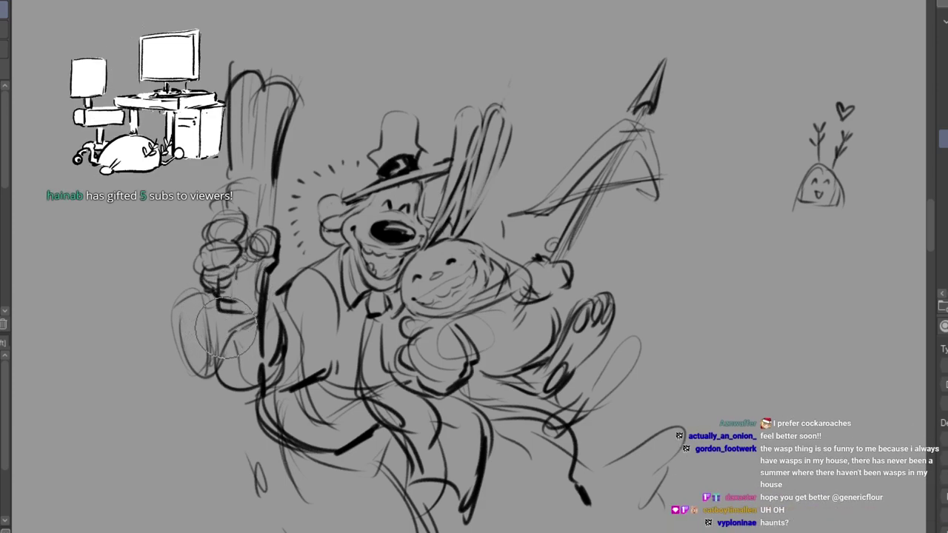
{"action": "mouse_move", "coordinate": [220, 345]}
{"action": "left_mouse_down"}
{"action": "mouse_move", "coordinate": [186, 303]}
{"action": "mouse_move", "coordinate": [210, 353]}
{"action": "mouse_move", "coordinate": [229, 288]}
{"action": "left_mouse_up"}
{"action": "key", "text": "p"}
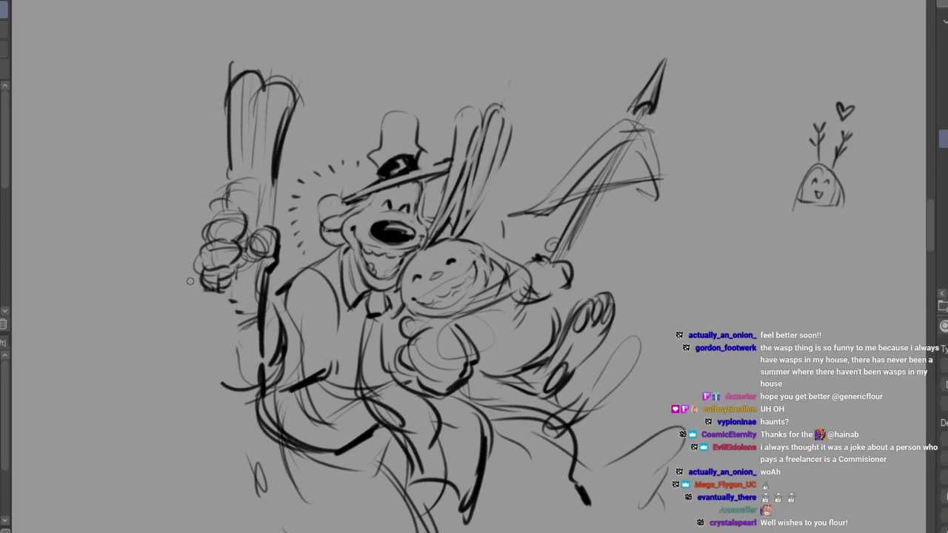
{"action": "left_click_drag", "start_coordinate": [210, 297], "coordinate": [223, 299]}
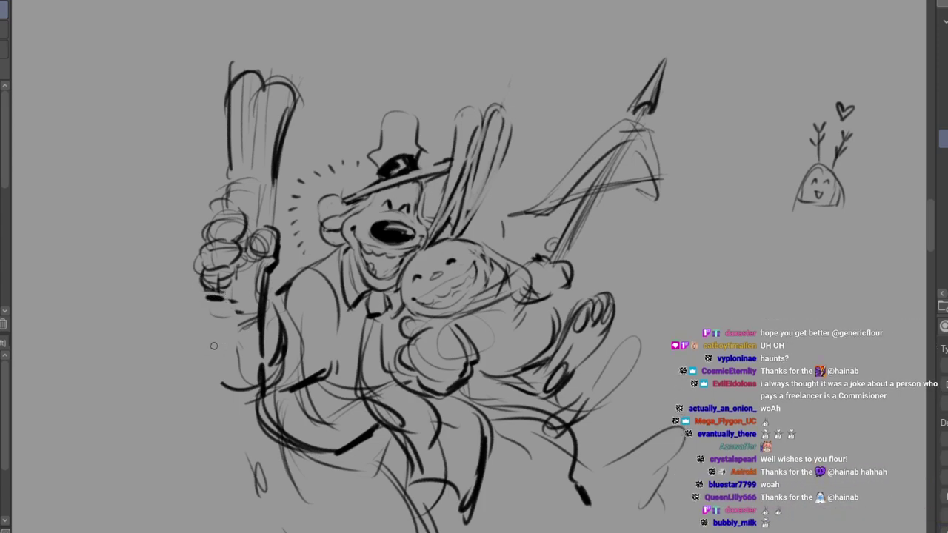
Box in the gun's body around the raised fist and add a narrow squared section below it.
{"action": "key", "text": "e"}
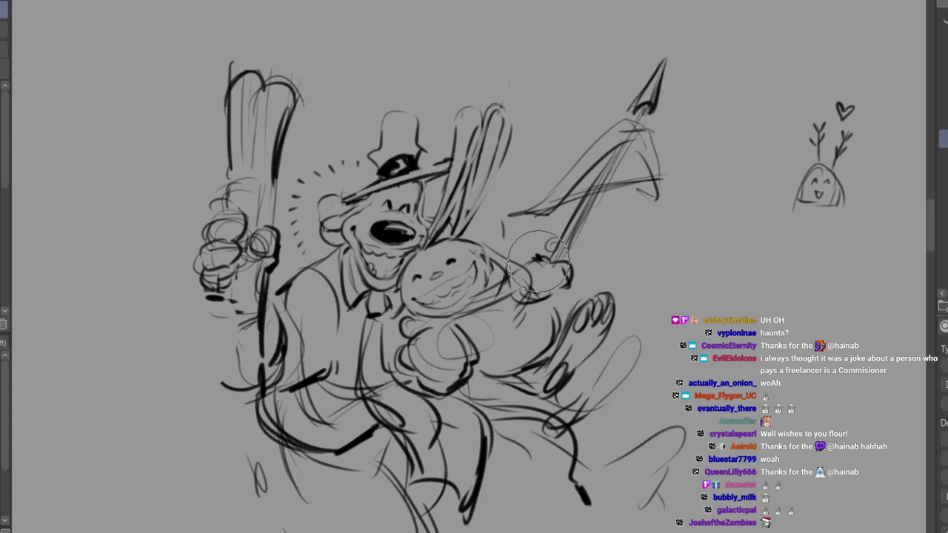
{"action": "key", "text": "p"}
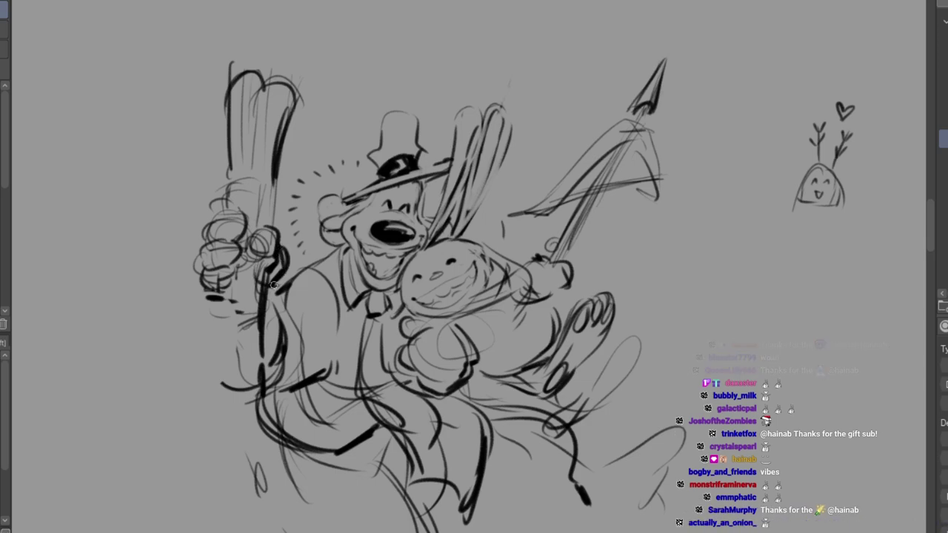
{"action": "left_click_drag", "start_coordinate": [210, 303], "coordinate": [245, 324]}
{"action": "mouse_move", "coordinate": [214, 214]}
{"action": "left_mouse_down"}
{"action": "mouse_move", "coordinate": [242, 185]}
{"action": "mouse_move", "coordinate": [263, 192]}
{"action": "mouse_move", "coordinate": [269, 223]}
{"action": "left_mouse_up"}
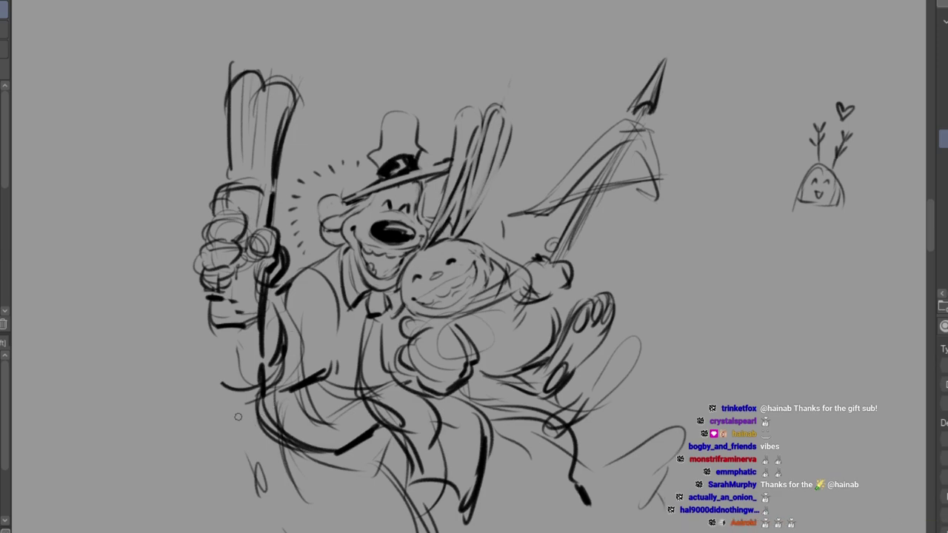
{"action": "mouse_move", "coordinate": [218, 309]}
{"action": "left_mouse_down"}
{"action": "mouse_move", "coordinate": [220, 378]}
{"action": "mouse_move", "coordinate": [257, 378]}
{"action": "left_mouse_up"}
{"action": "left_click_drag", "start_coordinate": [258, 308], "coordinate": [254, 380]}
{"action": "left_click_drag", "start_coordinate": [256, 326], "coordinate": [254, 373]}
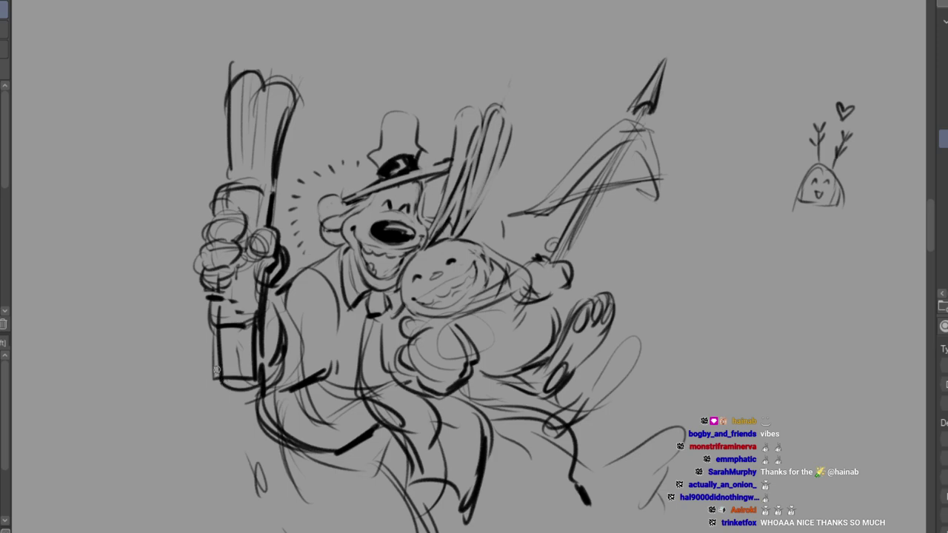
Draw a wide, straight-sided gunstock with a rounded base below the squared section, with a heavy edge nearest the dog.
{"action": "mouse_move", "coordinate": [249, 350]}
{"action": "left_mouse_down"}
{"action": "mouse_move", "coordinate": [204, 346]}
{"action": "mouse_move", "coordinate": [197, 449]}
{"action": "left_mouse_up"}
{"action": "mouse_move", "coordinate": [198, 366]}
{"action": "left_mouse_down"}
{"action": "mouse_move", "coordinate": [204, 460]}
{"action": "mouse_move", "coordinate": [249, 468]}
{"action": "left_mouse_up"}
{"action": "left_click_drag", "start_coordinate": [260, 377], "coordinate": [254, 465]}
{"action": "mouse_move", "coordinate": [256, 335]}
{"action": "left_mouse_down"}
{"action": "mouse_move", "coordinate": [269, 422]}
{"action": "mouse_move", "coordinate": [268, 400]}
{"action": "mouse_move", "coordinate": [270, 457]}
{"action": "left_mouse_up"}
{"action": "left_click_drag", "start_coordinate": [264, 453], "coordinate": [254, 465]}
{"action": "left_click_drag", "start_coordinate": [199, 352], "coordinate": [203, 460]}
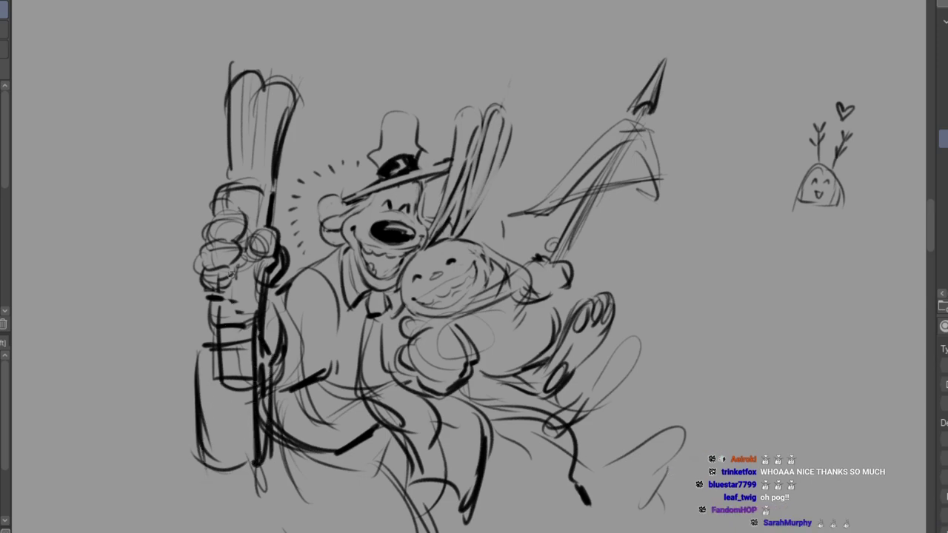
Draw a thick frame around the gun body's upper end and darken the barrels with straighter vertical lines.
{"action": "mouse_move", "coordinate": [215, 180]}
{"action": "left_mouse_down"}
{"action": "mouse_move", "coordinate": [251, 178]}
{"action": "mouse_move", "coordinate": [275, 191]}
{"action": "left_mouse_up"}
{"action": "left_click_drag", "start_coordinate": [209, 186], "coordinate": [206, 220]}
{"action": "left_click_drag", "start_coordinate": [271, 190], "coordinate": [269, 231]}
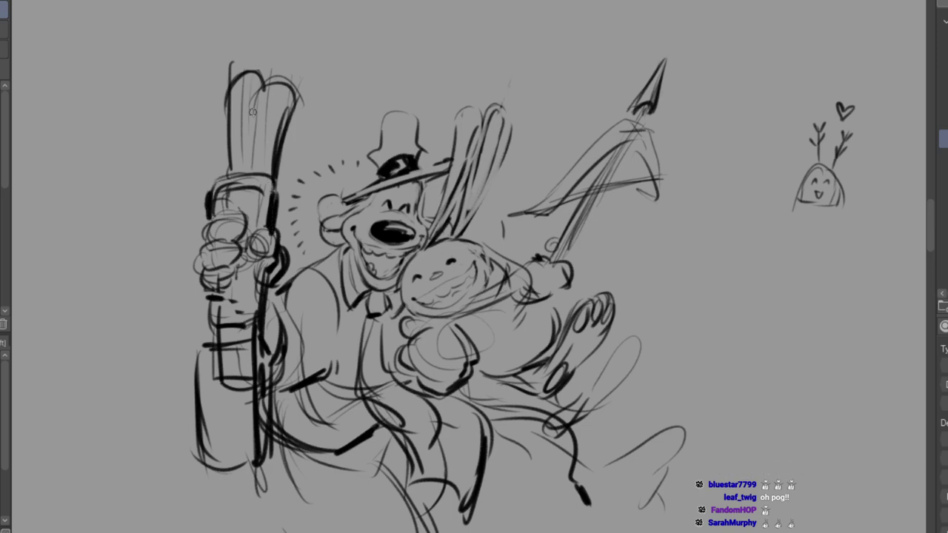
{"action": "left_click_drag", "start_coordinate": [240, 83], "coordinate": [237, 178]}
{"action": "mouse_move", "coordinate": [244, 65]}
{"action": "left_mouse_down"}
{"action": "mouse_move", "coordinate": [236, 156]}
{"action": "mouse_move", "coordinate": [284, 59]}
{"action": "mouse_move", "coordinate": [277, 146]}
{"action": "left_mouse_up"}
{"action": "mouse_move", "coordinate": [278, 69]}
{"action": "left_mouse_down"}
{"action": "mouse_move", "coordinate": [265, 172]}
{"action": "mouse_move", "coordinate": [286, 178]}
{"action": "left_mouse_up"}
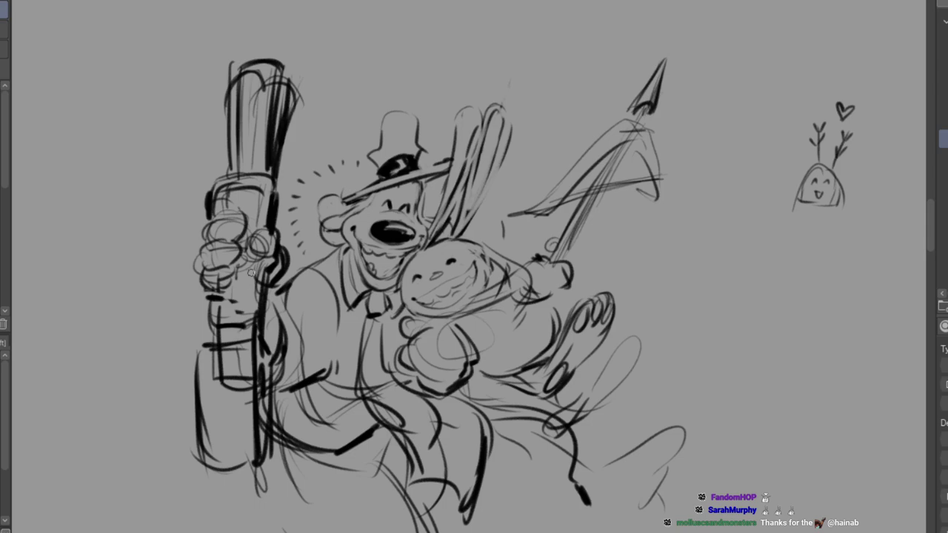
Erase the rounded barrels and redraw them as a short, square-ended pair divided by a centre line.
{"action": "key", "text": "e"}
{"action": "mouse_move", "coordinate": [255, 140]}
{"action": "left_mouse_down"}
{"action": "mouse_move", "coordinate": [282, 143]}
{"action": "mouse_move", "coordinate": [263, 146]}
{"action": "mouse_move", "coordinate": [245, 116]}
{"action": "mouse_move", "coordinate": [262, 35]}
{"action": "mouse_move", "coordinate": [326, 11]}
{"action": "left_mouse_up"}
{"action": "key", "text": "p"}
{"action": "mouse_move", "coordinate": [214, 174]}
{"action": "left_mouse_down"}
{"action": "mouse_move", "coordinate": [277, 170]}
{"action": "mouse_move", "coordinate": [268, 173]}
{"action": "left_mouse_up"}
{"action": "mouse_move", "coordinate": [213, 96]}
{"action": "left_mouse_down"}
{"action": "mouse_move", "coordinate": [241, 87]}
{"action": "mouse_move", "coordinate": [213, 95]}
{"action": "mouse_move", "coordinate": [279, 86]}
{"action": "mouse_move", "coordinate": [282, 166]}
{"action": "left_mouse_up"}
{"action": "left_click_drag", "start_coordinate": [276, 89], "coordinate": [274, 158]}
{"action": "mouse_move", "coordinate": [239, 97]}
{"action": "left_mouse_down"}
{"action": "mouse_move", "coordinate": [243, 177]}
{"action": "mouse_move", "coordinate": [272, 80]}
{"action": "left_mouse_up"}
{"action": "left_click_drag", "start_coordinate": [277, 111], "coordinate": [279, 169]}
{"action": "left_click_drag", "start_coordinate": [229, 86], "coordinate": [206, 141]}
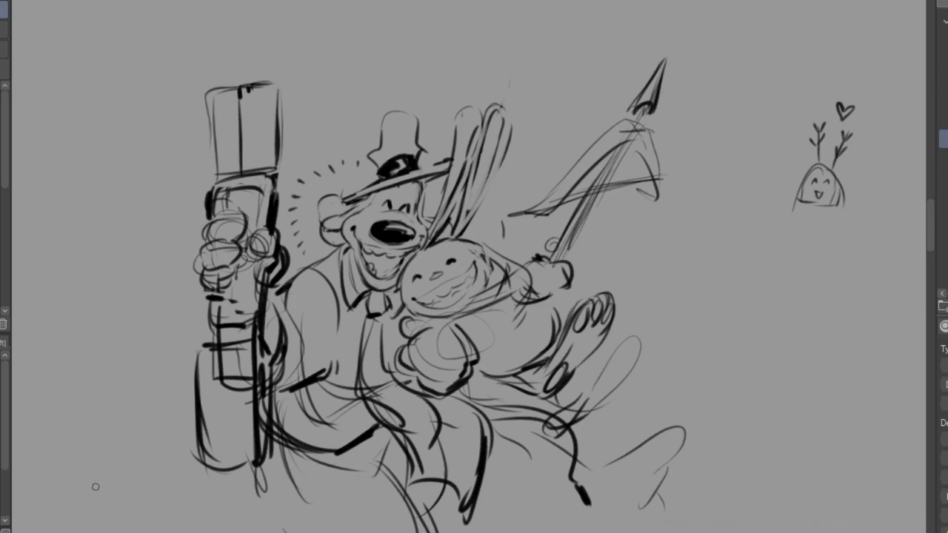
Redraw the barrels as a longer square-ended pair shifted toward the dog, with slightly slanted side edges.
{"action": "mouse_move", "coordinate": [227, 124]}
{"action": "left_mouse_down"}
{"action": "mouse_move", "coordinate": [258, 144]}
{"action": "mouse_move", "coordinate": [245, 84]}
{"action": "mouse_move", "coordinate": [229, 172]}
{"action": "left_mouse_up"}
{"action": "key", "text": "p"}
{"action": "left_click_drag", "start_coordinate": [229, 110], "coordinate": [272, 90]}
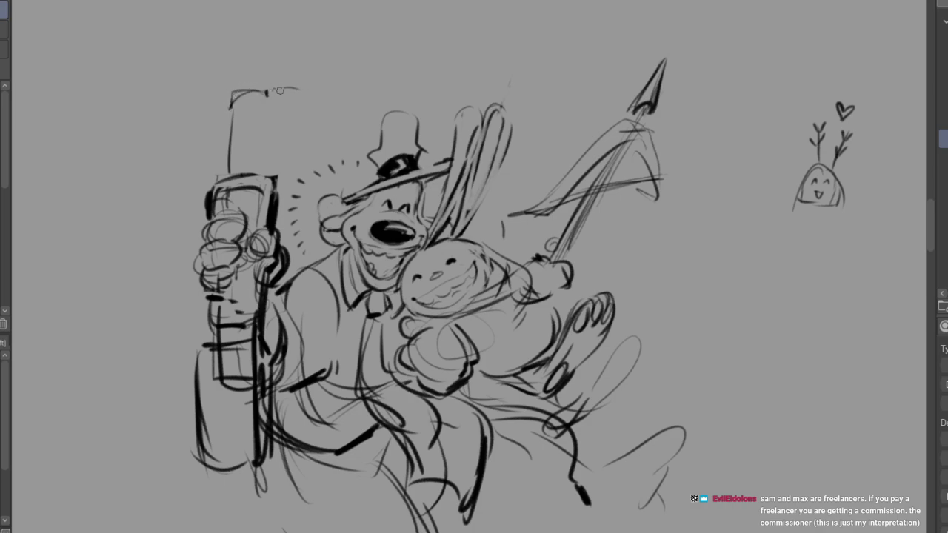
{"action": "left_click_drag", "start_coordinate": [302, 105], "coordinate": [277, 234]}
{"action": "left_click_drag", "start_coordinate": [264, 88], "coordinate": [259, 169]}
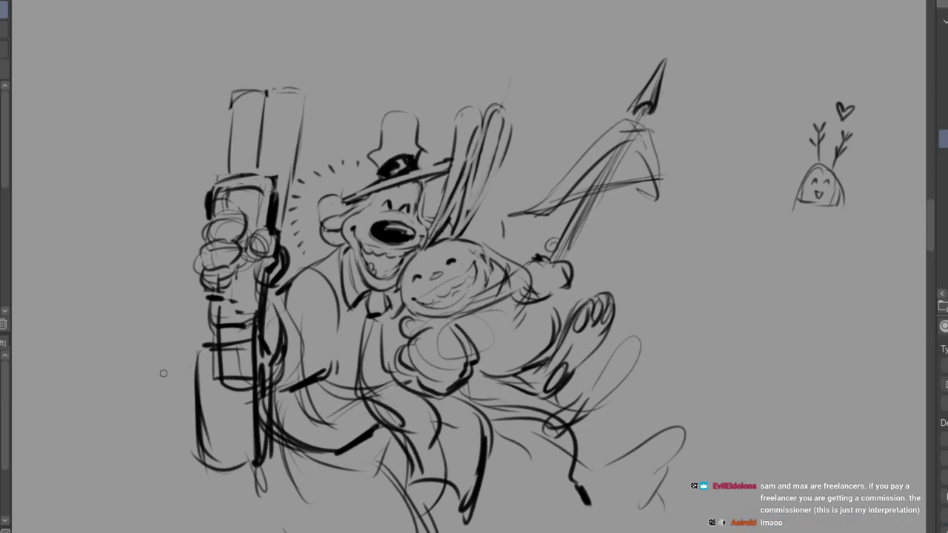
Erase the straight-sided stock and draw a slimmer grip section with dark curved markings and a rounded joint beneath it.
{"action": "key", "text": "e"}
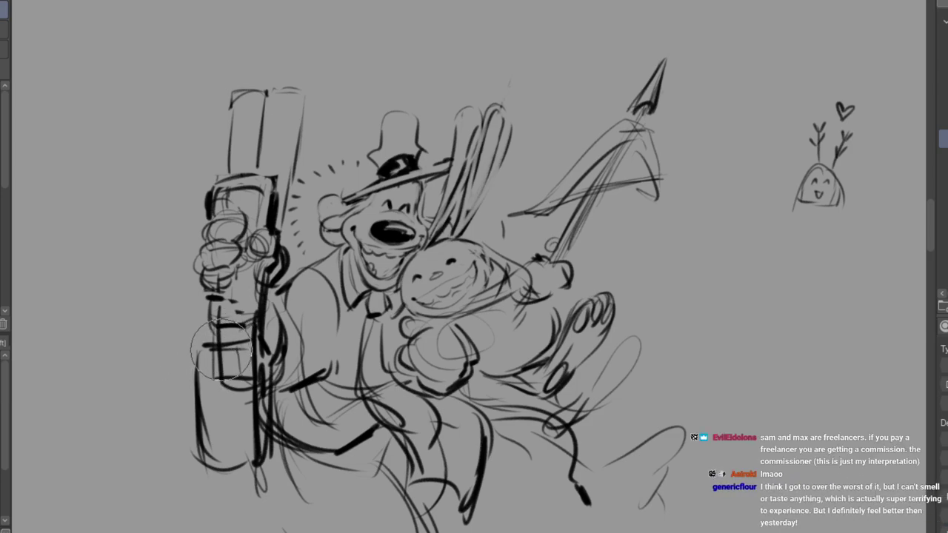
{"action": "mouse_move", "coordinate": [216, 357]}
{"action": "left_mouse_down"}
{"action": "mouse_move", "coordinate": [204, 392]}
{"action": "mouse_move", "coordinate": [215, 474]}
{"action": "left_mouse_up"}
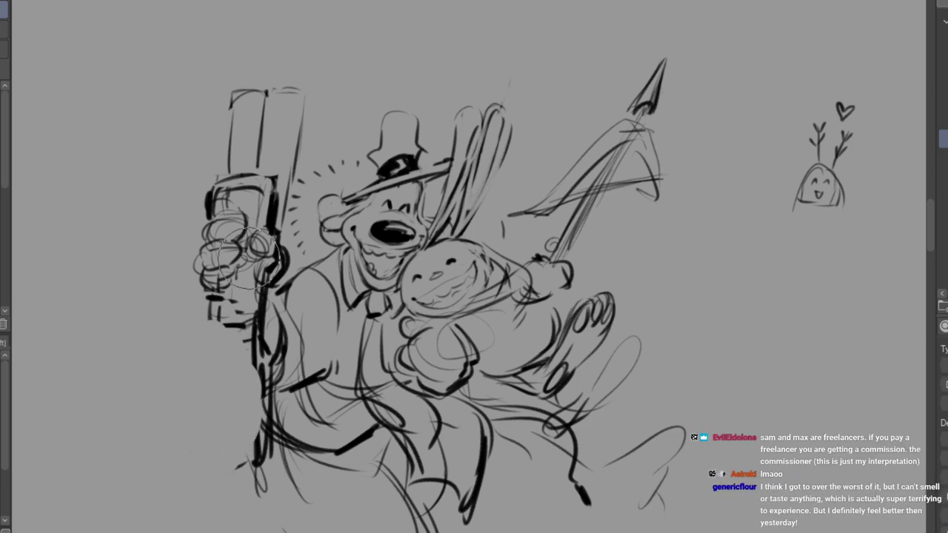
{"action": "key", "text": "e"}
{"action": "mouse_move", "coordinate": [211, 325]}
{"action": "left_mouse_down"}
{"action": "mouse_move", "coordinate": [212, 365]}
{"action": "mouse_move", "coordinate": [240, 374]}
{"action": "mouse_move", "coordinate": [216, 371]}
{"action": "mouse_move", "coordinate": [244, 374]}
{"action": "left_mouse_up"}
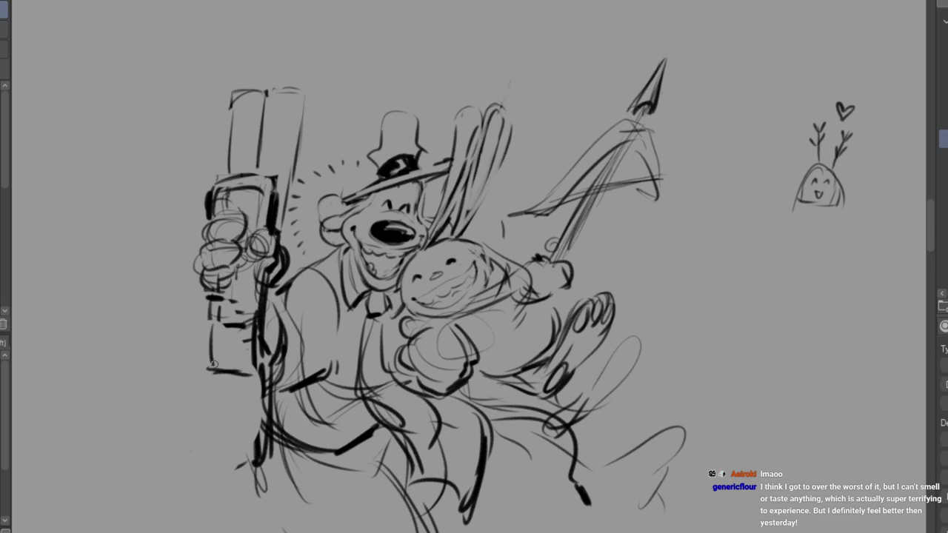
{"action": "mouse_move", "coordinate": [223, 342]}
{"action": "left_mouse_down"}
{"action": "mouse_move", "coordinate": [232, 388]}
{"action": "mouse_move", "coordinate": [213, 405]}
{"action": "mouse_move", "coordinate": [216, 422]}
{"action": "mouse_move", "coordinate": [252, 438]}
{"action": "mouse_move", "coordinate": [232, 427]}
{"action": "mouse_move", "coordinate": [194, 438]}
{"action": "mouse_move", "coordinate": [237, 458]}
{"action": "mouse_move", "coordinate": [252, 419]}
{"action": "left_mouse_up"}
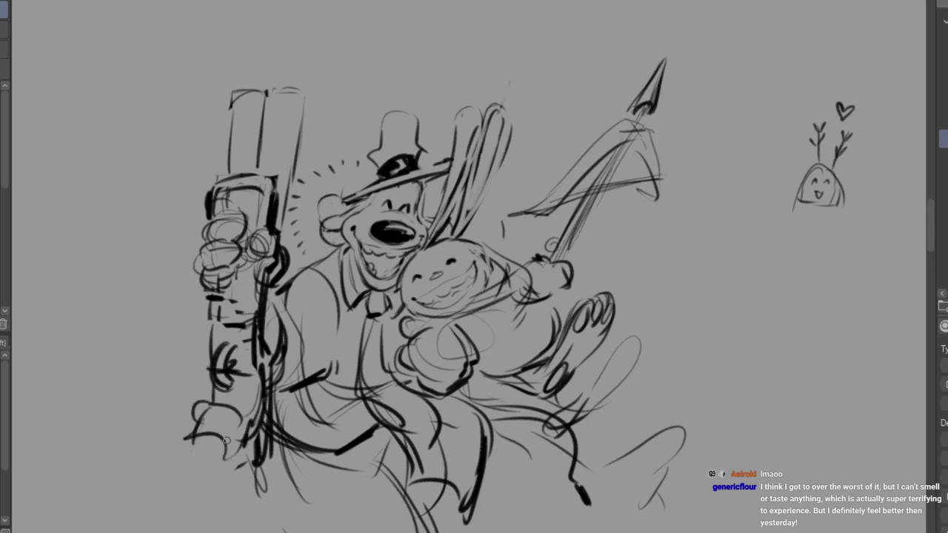
Draw a flared, slanting gunstock widening downward from the rounded joint, with thick dark side edges.
{"action": "left_click_drag", "start_coordinate": [192, 439], "coordinate": [157, 531]}
{"action": "mouse_move", "coordinate": [226, 443]}
{"action": "left_mouse_down"}
{"action": "mouse_move", "coordinate": [232, 526]}
{"action": "mouse_move", "coordinate": [254, 528]}
{"action": "left_mouse_up"}
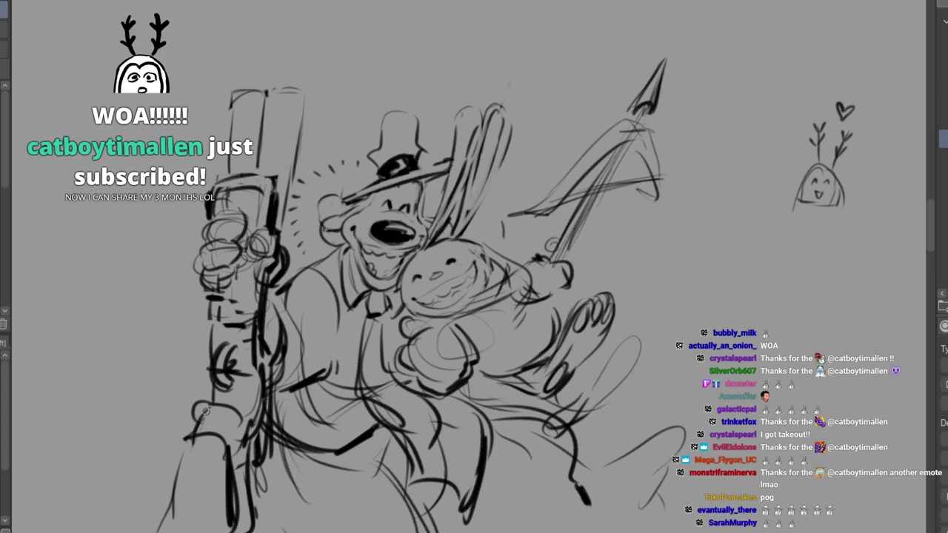
{"action": "mouse_move", "coordinate": [199, 413]}
{"action": "left_mouse_down"}
{"action": "mouse_move", "coordinate": [181, 441]}
{"action": "mouse_move", "coordinate": [169, 523]}
{"action": "left_mouse_up"}
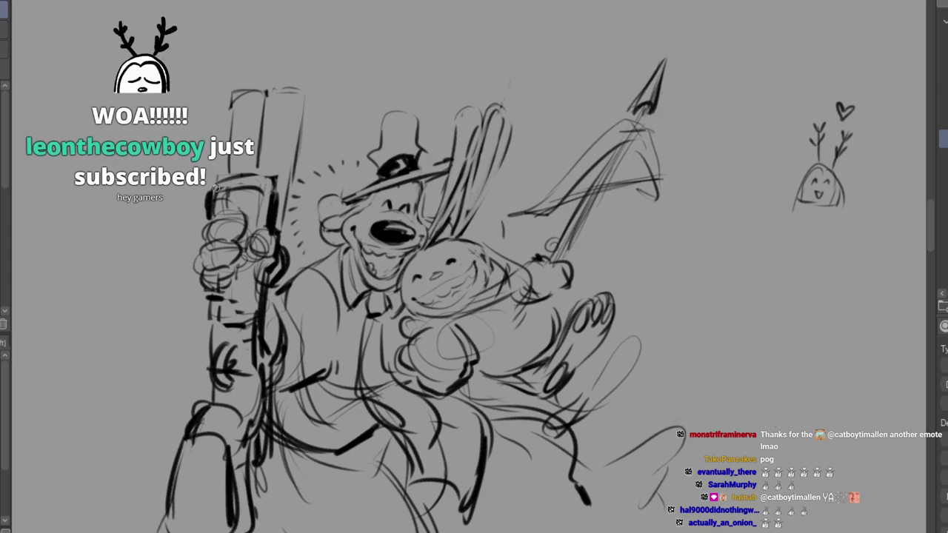
Reinforce the outline of the gun's body around the fist and close its lower end with a heavy crossbar.
{"action": "mouse_move", "coordinate": [213, 194]}
{"action": "left_mouse_down"}
{"action": "mouse_move", "coordinate": [236, 180]}
{"action": "mouse_move", "coordinate": [272, 209]}
{"action": "left_mouse_up"}
{"action": "mouse_move", "coordinate": [210, 211]}
{"action": "left_mouse_down"}
{"action": "mouse_move", "coordinate": [206, 321]}
{"action": "mouse_move", "coordinate": [224, 323]}
{"action": "left_mouse_up"}
{"action": "mouse_move", "coordinate": [262, 288]}
{"action": "left_mouse_down"}
{"action": "mouse_move", "coordinate": [257, 312]}
{"action": "mouse_move", "coordinate": [222, 321]}
{"action": "left_mouse_up"}
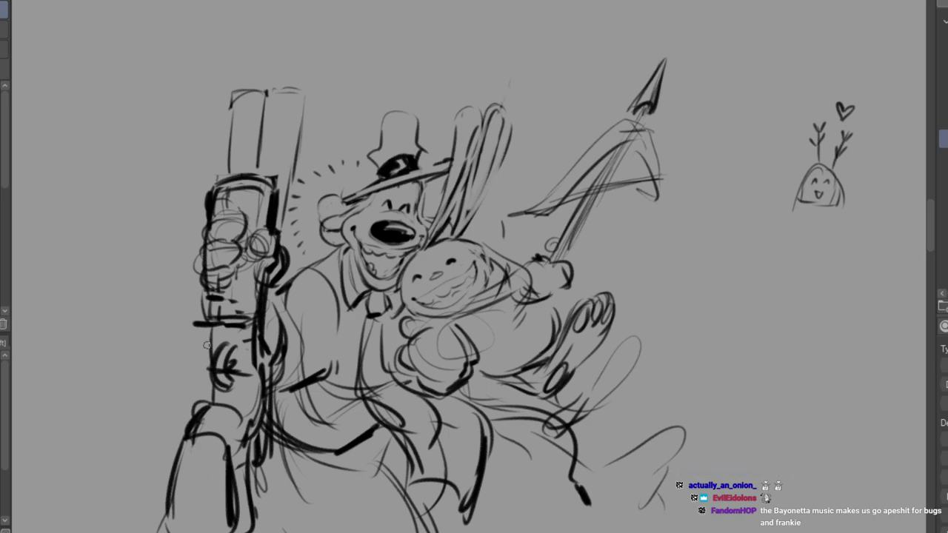
Ink the dog's open jacket front with a notched lapel, shoulder line and angled hem corners.
{"action": "scroll", "coordinate": [932, 222], "scroll_direction": "down", "scroll_amount": 2}
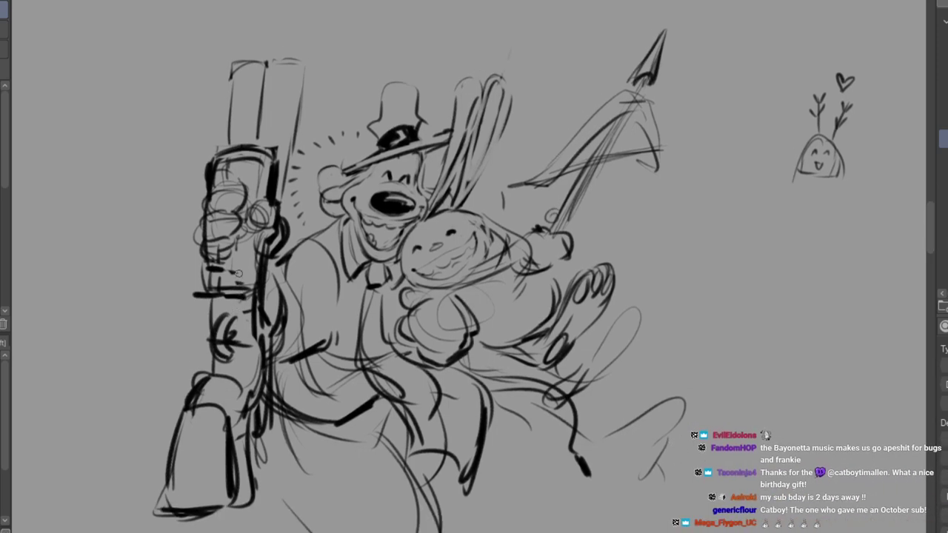
{"action": "mouse_move", "coordinate": [355, 285]}
{"action": "left_mouse_down"}
{"action": "mouse_move", "coordinate": [341, 391]}
{"action": "mouse_move", "coordinate": [344, 368]}
{"action": "mouse_move", "coordinate": [318, 441]}
{"action": "left_mouse_up"}
{"action": "left_click_drag", "start_coordinate": [339, 404], "coordinate": [322, 442]}
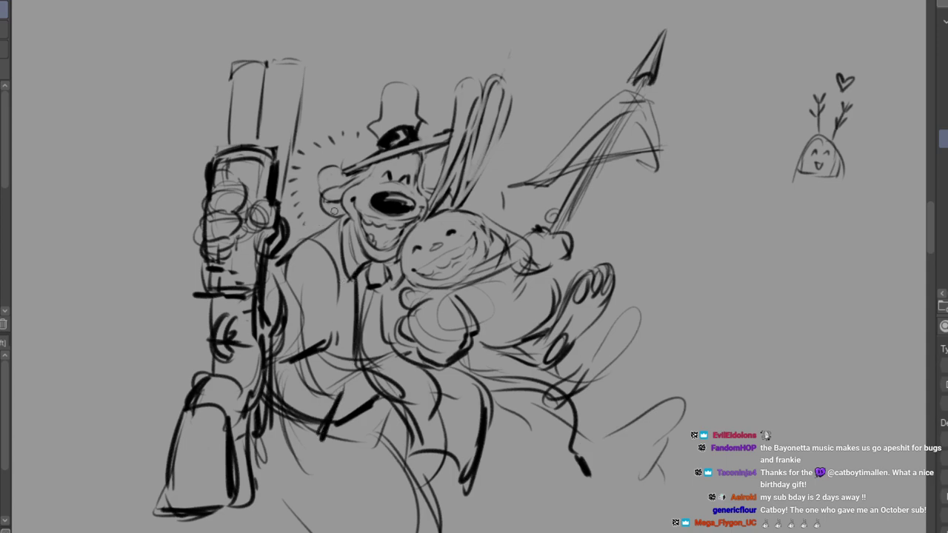
{"action": "left_click_drag", "start_coordinate": [337, 213], "coordinate": [280, 255]}
{"action": "left_click_drag", "start_coordinate": [330, 216], "coordinate": [337, 289]}
{"action": "mouse_move", "coordinate": [335, 247]}
{"action": "left_mouse_down"}
{"action": "mouse_move", "coordinate": [336, 287]}
{"action": "mouse_move", "coordinate": [351, 300]}
{"action": "left_mouse_up"}
{"action": "mouse_move", "coordinate": [367, 265]}
{"action": "left_mouse_down"}
{"action": "mouse_move", "coordinate": [359, 299]}
{"action": "mouse_move", "coordinate": [326, 328]}
{"action": "mouse_move", "coordinate": [327, 378]}
{"action": "mouse_move", "coordinate": [359, 382]}
{"action": "left_mouse_up"}
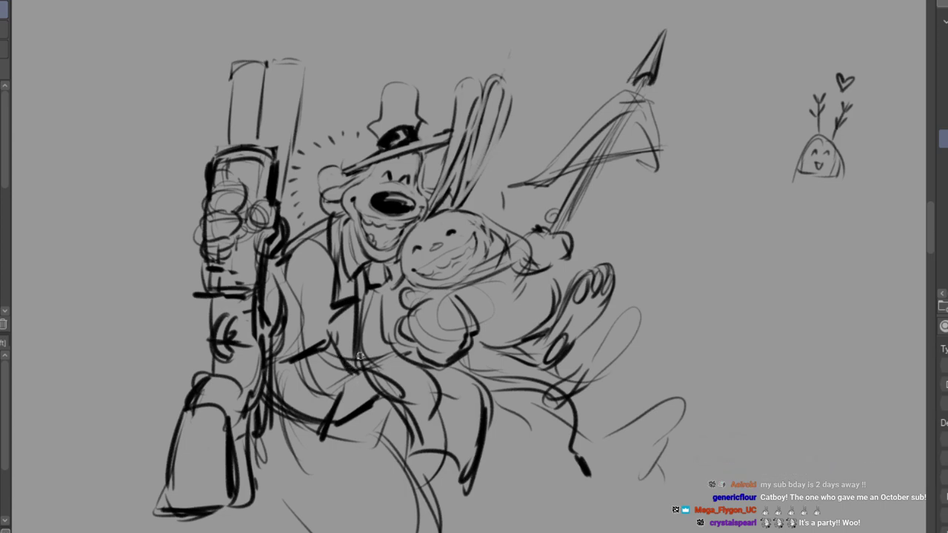
{"action": "left_click_drag", "start_coordinate": [363, 385], "coordinate": [356, 411]}
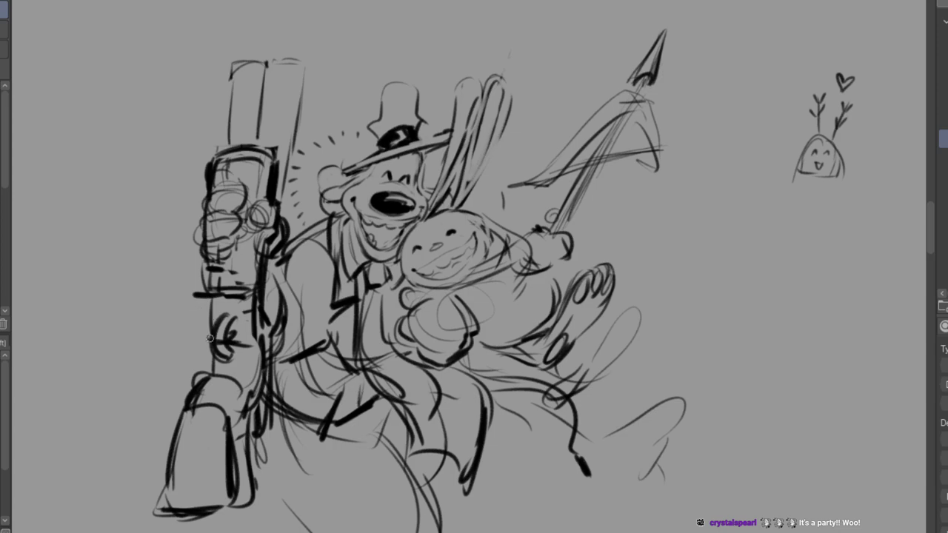
Darken the dog's curled fingers and thumb wrapped around the gun, and thicken the curved markings on the grip section.
{"action": "mouse_move", "coordinate": [217, 317]}
{"action": "left_mouse_down"}
{"action": "mouse_move", "coordinate": [216, 363]}
{"action": "mouse_move", "coordinate": [225, 321]}
{"action": "mouse_move", "coordinate": [226, 361]}
{"action": "mouse_move", "coordinate": [204, 364]}
{"action": "mouse_move", "coordinate": [224, 362]}
{"action": "mouse_move", "coordinate": [212, 340]}
{"action": "mouse_move", "coordinate": [211, 364]}
{"action": "mouse_move", "coordinate": [210, 336]}
{"action": "left_mouse_up"}
{"action": "mouse_move", "coordinate": [215, 183]}
{"action": "left_mouse_down"}
{"action": "mouse_move", "coordinate": [221, 207]}
{"action": "mouse_move", "coordinate": [239, 192]}
{"action": "mouse_move", "coordinate": [216, 215]}
{"action": "mouse_move", "coordinate": [192, 214]}
{"action": "mouse_move", "coordinate": [214, 267]}
{"action": "left_mouse_up"}
{"action": "mouse_move", "coordinate": [223, 215]}
{"action": "left_mouse_down"}
{"action": "mouse_move", "coordinate": [215, 269]}
{"action": "mouse_move", "coordinate": [199, 272]}
{"action": "mouse_move", "coordinate": [226, 288]}
{"action": "mouse_move", "coordinate": [212, 261]}
{"action": "mouse_move", "coordinate": [242, 254]}
{"action": "left_mouse_up"}
{"action": "mouse_move", "coordinate": [272, 198]}
{"action": "left_mouse_down"}
{"action": "mouse_move", "coordinate": [285, 250]}
{"action": "mouse_move", "coordinate": [266, 290]}
{"action": "left_mouse_up"}
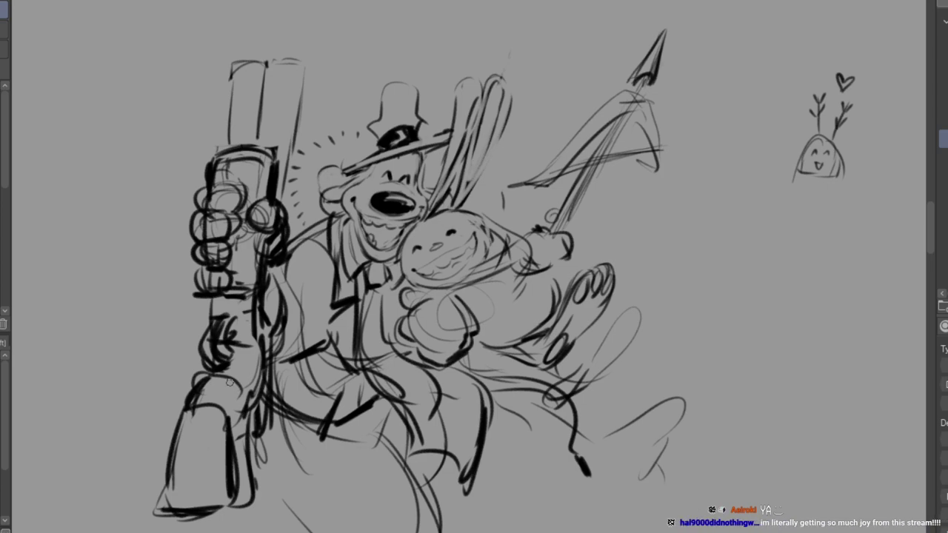
Add a pointed tail stroke to the spear's pennant and touch up the lower edge of the gunstock.
{"action": "left_click_drag", "start_coordinate": [640, 176], "coordinate": [677, 184]}
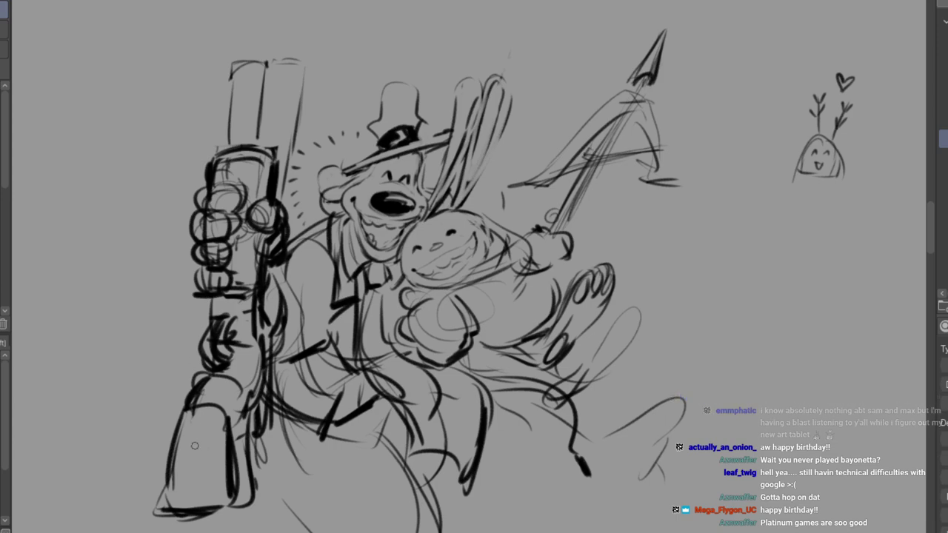
{"action": "left_click_drag", "start_coordinate": [184, 508], "coordinate": [241, 499]}
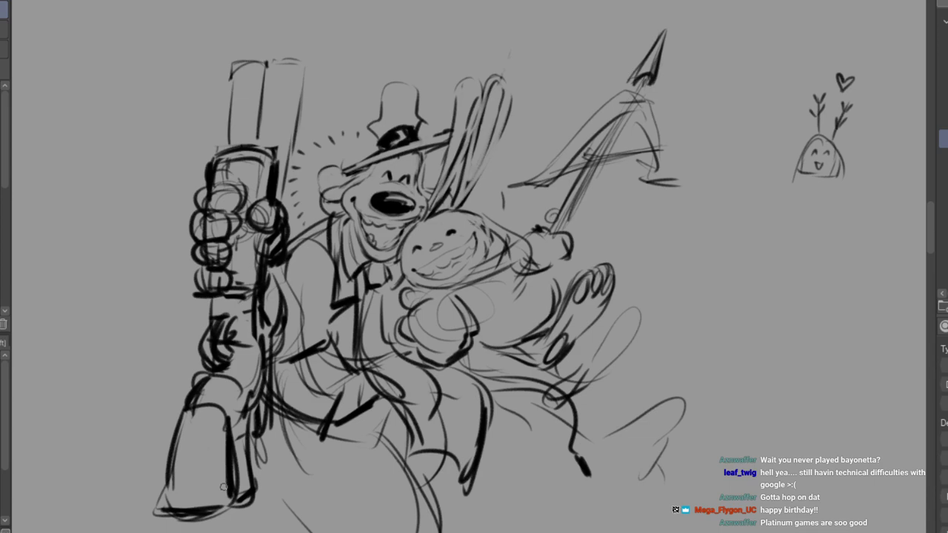
Ink the dog's outstretched leg below the jacket with knee creases, a trouser cuff and a raised, rounded shoe.
{"action": "mouse_move", "coordinate": [408, 458]}
{"action": "left_mouse_down"}
{"action": "mouse_move", "coordinate": [502, 458]}
{"action": "mouse_move", "coordinate": [491, 426]}
{"action": "mouse_move", "coordinate": [482, 445]}
{"action": "mouse_move", "coordinate": [520, 408]}
{"action": "left_mouse_up"}
{"action": "mouse_move", "coordinate": [492, 436]}
{"action": "left_mouse_down"}
{"action": "mouse_move", "coordinate": [525, 428]}
{"action": "mouse_move", "coordinate": [474, 457]}
{"action": "mouse_move", "coordinate": [506, 522]}
{"action": "mouse_move", "coordinate": [554, 525]}
{"action": "mouse_move", "coordinate": [591, 471]}
{"action": "left_mouse_up"}
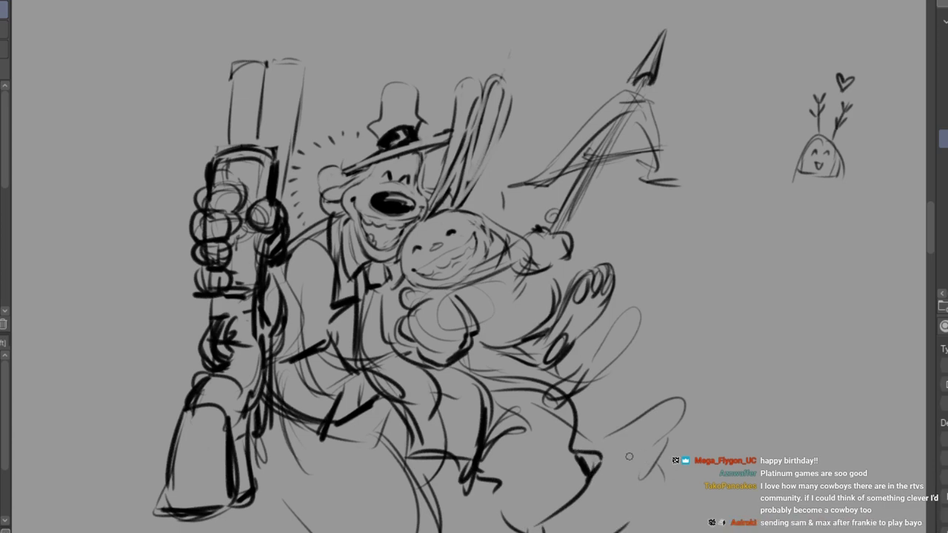
{"action": "mouse_move", "coordinate": [623, 474]}
{"action": "left_mouse_down"}
{"action": "mouse_move", "coordinate": [671, 453]}
{"action": "mouse_move", "coordinate": [637, 500]}
{"action": "mouse_move", "coordinate": [593, 532]}
{"action": "left_mouse_up"}
{"action": "mouse_move", "coordinate": [610, 462]}
{"action": "left_mouse_down"}
{"action": "mouse_move", "coordinate": [657, 434]}
{"action": "mouse_move", "coordinate": [638, 425]}
{"action": "mouse_move", "coordinate": [629, 436]}
{"action": "mouse_move", "coordinate": [671, 451]}
{"action": "mouse_move", "coordinate": [634, 468]}
{"action": "left_mouse_up"}
{"action": "mouse_move", "coordinate": [670, 439]}
{"action": "left_mouse_down"}
{"action": "mouse_move", "coordinate": [632, 505]}
{"action": "mouse_move", "coordinate": [587, 530]}
{"action": "mouse_move", "coordinate": [568, 522]}
{"action": "mouse_move", "coordinate": [591, 498]}
{"action": "mouse_move", "coordinate": [595, 464]}
{"action": "left_mouse_up"}
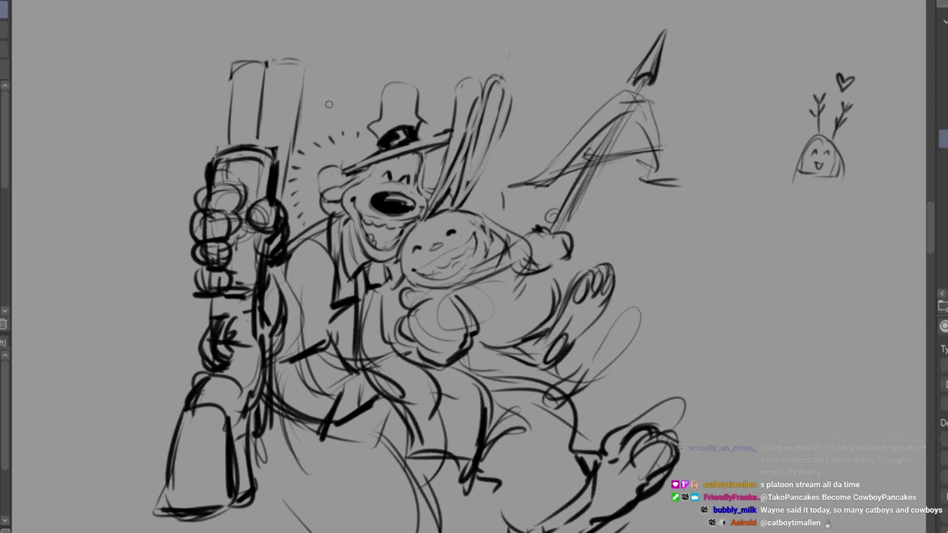
Clean out the heavy lines of the fist on the gun and redraw its fingers as simple, rounded shapes.
{"action": "left_click_drag", "start_coordinate": [264, 215], "coordinate": [274, 231]}
{"action": "mouse_move", "coordinate": [225, 197]}
{"action": "left_mouse_down"}
{"action": "mouse_move", "coordinate": [202, 194]}
{"action": "mouse_move", "coordinate": [222, 196]}
{"action": "mouse_move", "coordinate": [205, 220]}
{"action": "left_mouse_up"}
{"action": "mouse_move", "coordinate": [202, 221]}
{"action": "left_mouse_down"}
{"action": "mouse_move", "coordinate": [211, 288]}
{"action": "mouse_move", "coordinate": [241, 232]}
{"action": "left_mouse_up"}
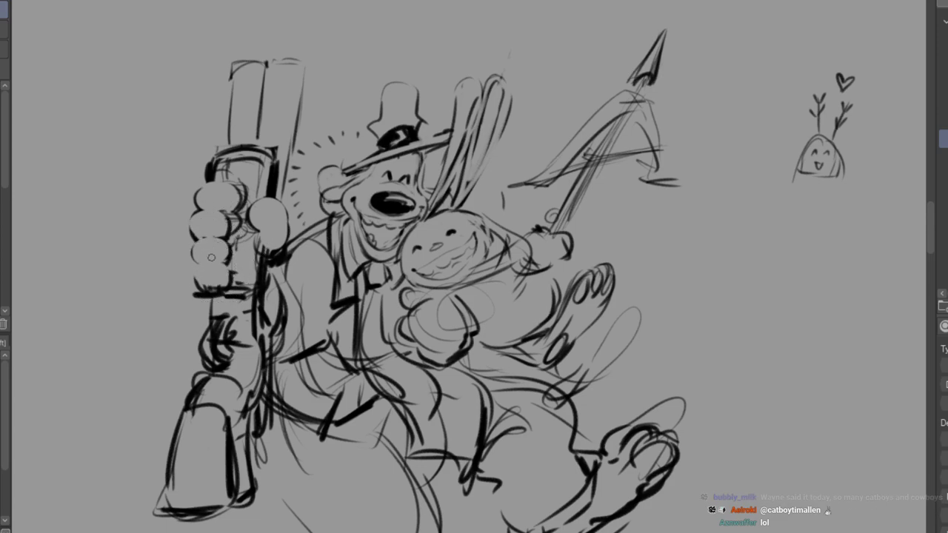
{"action": "mouse_move", "coordinate": [192, 274]}
{"action": "left_mouse_down"}
{"action": "mouse_move", "coordinate": [214, 261]}
{"action": "mouse_move", "coordinate": [227, 266]}
{"action": "mouse_move", "coordinate": [209, 287]}
{"action": "left_mouse_up"}
{"action": "left_click_drag", "start_coordinate": [194, 242], "coordinate": [219, 237]}
{"action": "left_click_drag", "start_coordinate": [198, 193], "coordinate": [233, 196]}
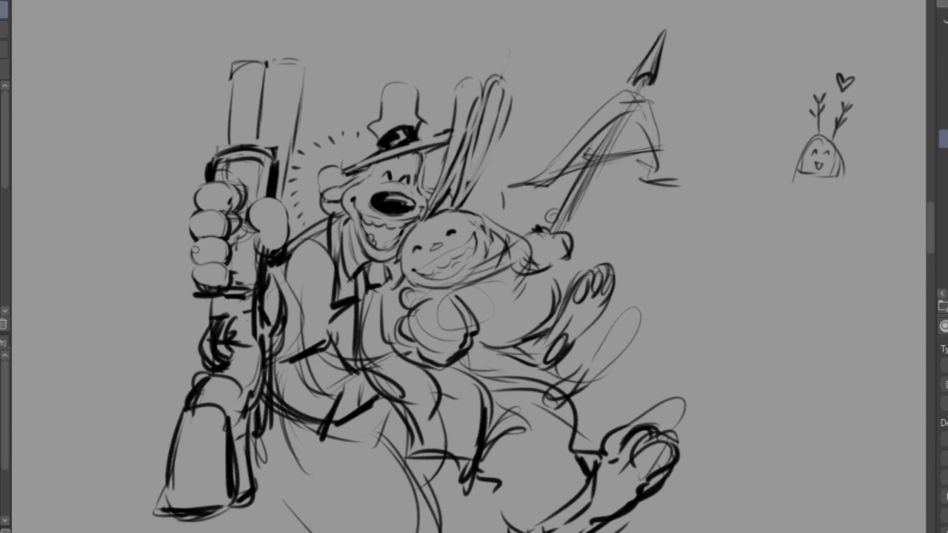
{"action": "left_click_drag", "start_coordinate": [204, 274], "coordinate": [225, 275]}
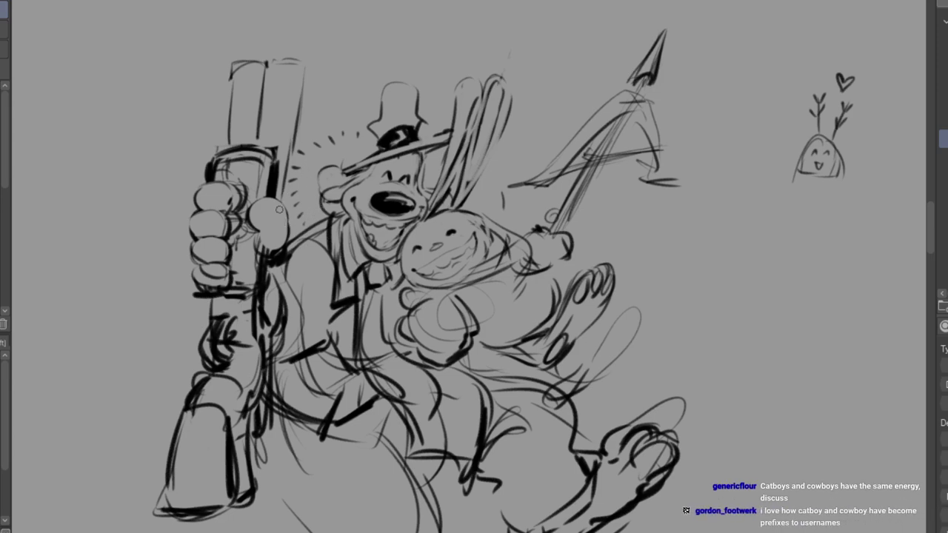
Reshape the thumb on the gun with a fuller, rounded outline.
{"action": "mouse_move", "coordinate": [264, 195]}
{"action": "left_mouse_down"}
{"action": "mouse_move", "coordinate": [286, 219]}
{"action": "mouse_move", "coordinate": [271, 191]}
{"action": "mouse_move", "coordinate": [263, 234]}
{"action": "mouse_move", "coordinate": [280, 220]}
{"action": "mouse_move", "coordinate": [285, 235]}
{"action": "mouse_move", "coordinate": [275, 205]}
{"action": "mouse_move", "coordinate": [271, 247]}
{"action": "left_mouse_up"}
{"action": "key", "text": "e"}
{"action": "left_click_drag", "start_coordinate": [269, 217], "coordinate": [282, 214]}
{"action": "key", "text": "ctrl+z"}
{"action": "key", "text": "p"}
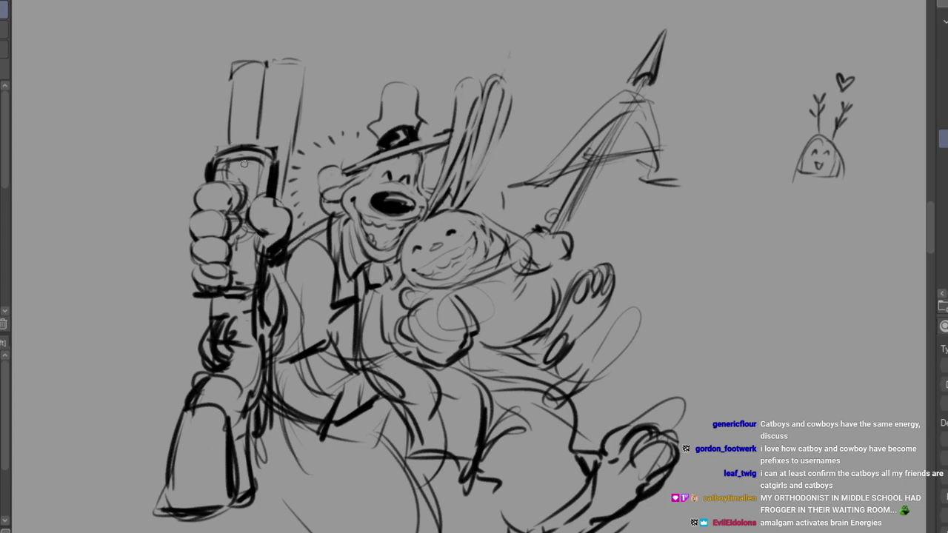
Erase the outer outlines of the four gripping fingers and redraw them bulging further out from the gun.
{"action": "key", "text": "e"}
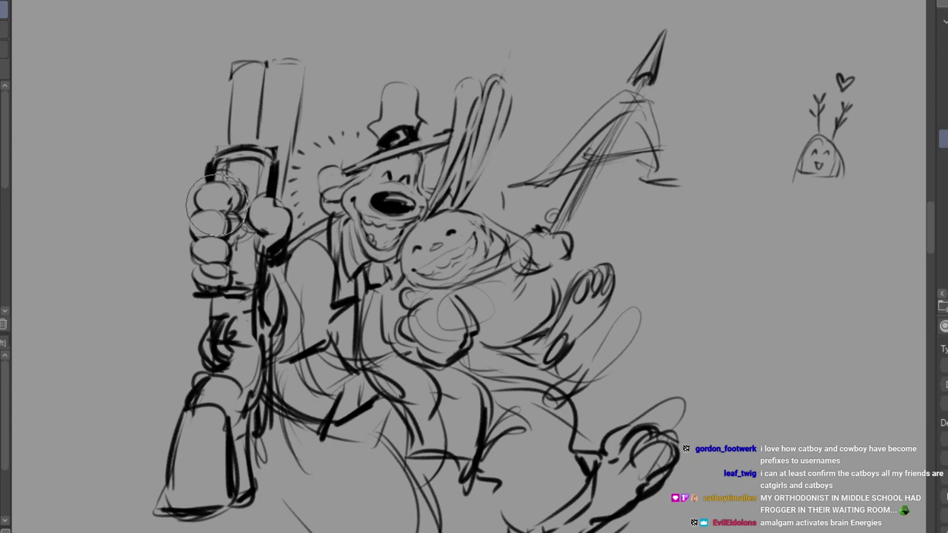
{"action": "mouse_move", "coordinate": [234, 227]}
{"action": "left_mouse_down"}
{"action": "mouse_move", "coordinate": [233, 252]}
{"action": "mouse_move", "coordinate": [197, 240]}
{"action": "mouse_move", "coordinate": [207, 235]}
{"action": "mouse_move", "coordinate": [214, 281]}
{"action": "left_mouse_up"}
{"action": "key", "text": "p"}
{"action": "mouse_move", "coordinate": [196, 208]}
{"action": "left_mouse_down"}
{"action": "mouse_move", "coordinate": [185, 233]}
{"action": "mouse_move", "coordinate": [198, 262]}
{"action": "mouse_move", "coordinate": [193, 243]}
{"action": "mouse_move", "coordinate": [225, 234]}
{"action": "mouse_move", "coordinate": [223, 218]}
{"action": "mouse_move", "coordinate": [219, 256]}
{"action": "mouse_move", "coordinate": [229, 202]}
{"action": "mouse_move", "coordinate": [192, 270]}
{"action": "mouse_move", "coordinate": [215, 259]}
{"action": "mouse_move", "coordinate": [222, 272]}
{"action": "mouse_move", "coordinate": [221, 255]}
{"action": "mouse_move", "coordinate": [213, 285]}
{"action": "left_mouse_up"}
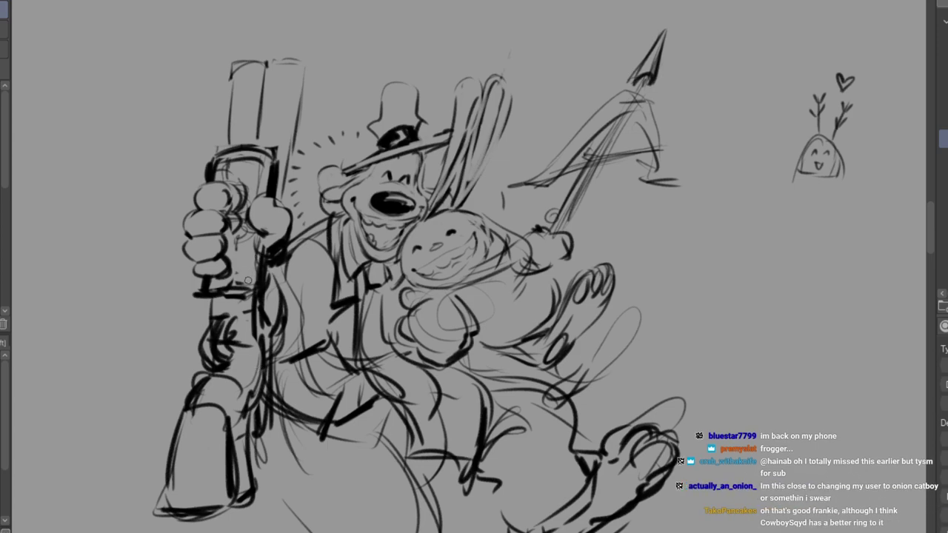
Ink the gun's two upright barrels with dark outer edges, rounded tips and a dividing line between them.
{"action": "left_click_drag", "start_coordinate": [228, 67], "coordinate": [223, 148]}
{"action": "left_click_drag", "start_coordinate": [225, 104], "coordinate": [223, 156]}
{"action": "mouse_move", "coordinate": [228, 71]}
{"action": "left_mouse_down"}
{"action": "mouse_move", "coordinate": [265, 66]}
{"action": "mouse_move", "coordinate": [257, 109]}
{"action": "left_mouse_up"}
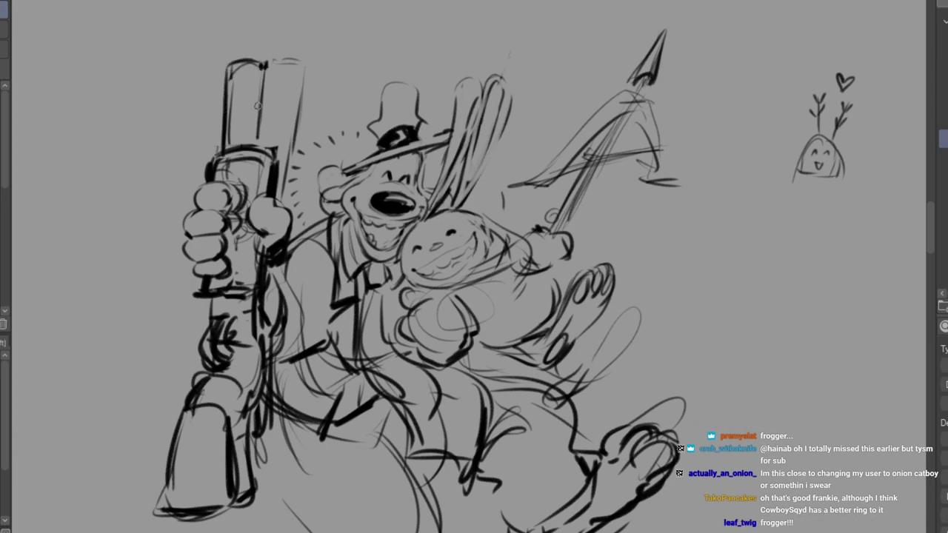
{"action": "mouse_move", "coordinate": [265, 66]}
{"action": "left_mouse_down"}
{"action": "mouse_move", "coordinate": [291, 59]}
{"action": "mouse_move", "coordinate": [297, 80]}
{"action": "mouse_move", "coordinate": [304, 75]}
{"action": "mouse_move", "coordinate": [289, 145]}
{"action": "left_mouse_up"}
{"action": "left_click_drag", "start_coordinate": [299, 81], "coordinate": [289, 148]}
{"action": "left_click_drag", "start_coordinate": [301, 65], "coordinate": [293, 138]}
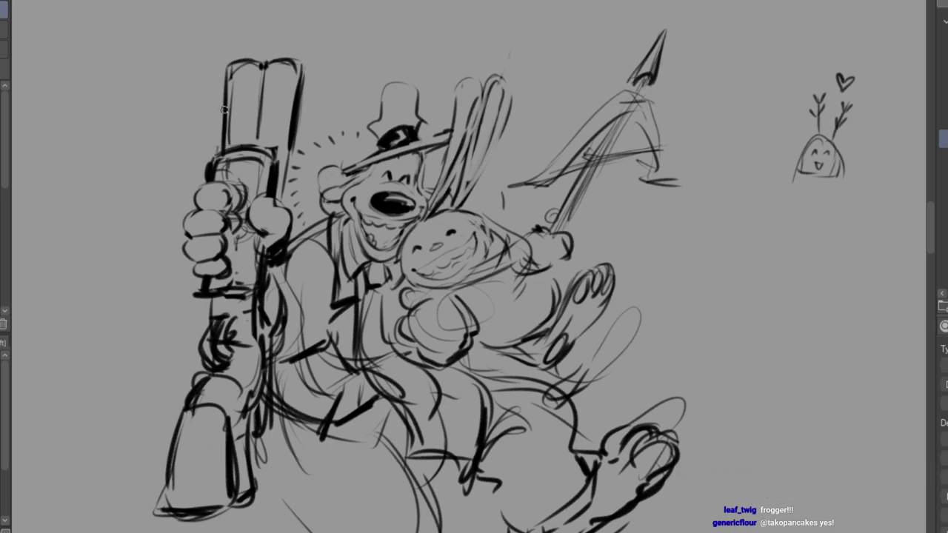
Clear the busy lines inside the gun's foregrip and redraw it as a plain box with hatching near its upper end.
{"action": "left_click_drag", "start_coordinate": [225, 144], "coordinate": [278, 140]}
{"action": "left_click_drag", "start_coordinate": [204, 176], "coordinate": [246, 147]}
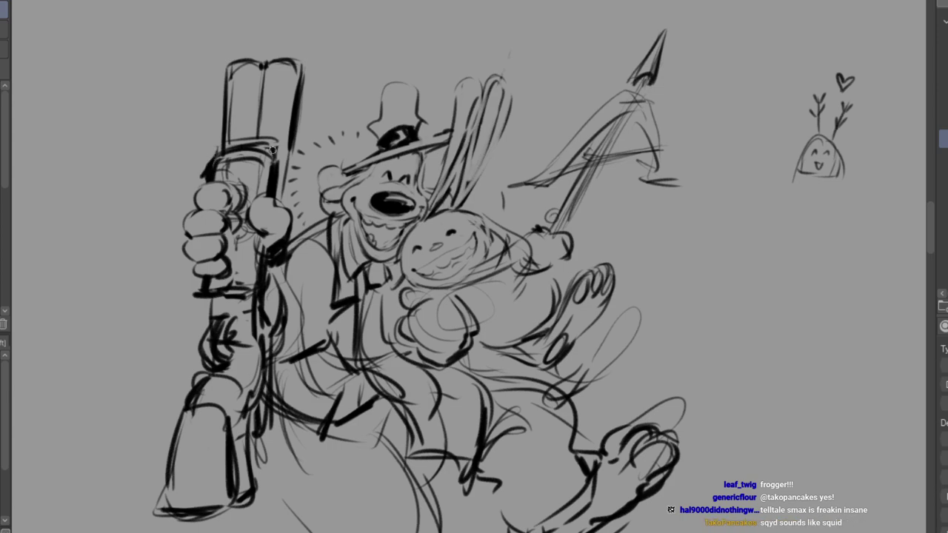
{"action": "key", "text": "e"}
{"action": "mouse_move", "coordinate": [244, 174]}
{"action": "left_mouse_down"}
{"action": "mouse_move", "coordinate": [225, 161]}
{"action": "mouse_move", "coordinate": [215, 171]}
{"action": "mouse_move", "coordinate": [224, 162]}
{"action": "mouse_move", "coordinate": [255, 154]}
{"action": "mouse_move", "coordinate": [255, 171]}
{"action": "mouse_move", "coordinate": [241, 182]}
{"action": "mouse_move", "coordinate": [240, 175]}
{"action": "mouse_move", "coordinate": [236, 266]}
{"action": "mouse_move", "coordinate": [235, 202]}
{"action": "mouse_move", "coordinate": [232, 214]}
{"action": "mouse_move", "coordinate": [235, 273]}
{"action": "mouse_move", "coordinate": [213, 287]}
{"action": "mouse_move", "coordinate": [245, 290]}
{"action": "mouse_move", "coordinate": [241, 237]}
{"action": "mouse_move", "coordinate": [243, 227]}
{"action": "mouse_move", "coordinate": [248, 241]}
{"action": "mouse_move", "coordinate": [234, 171]}
{"action": "left_mouse_up"}
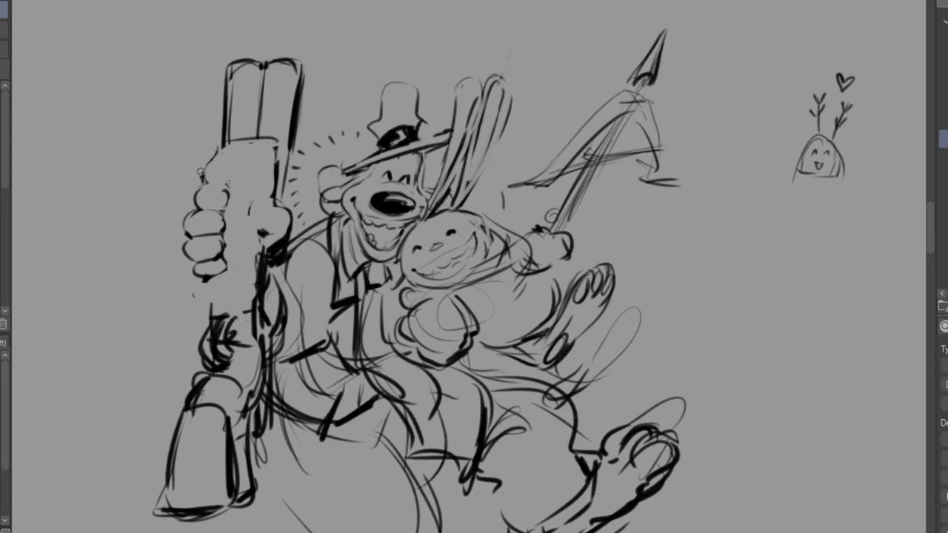
{"action": "mouse_move", "coordinate": [197, 282]}
{"action": "left_mouse_down"}
{"action": "mouse_move", "coordinate": [199, 309]}
{"action": "mouse_move", "coordinate": [254, 311]}
{"action": "left_mouse_up"}
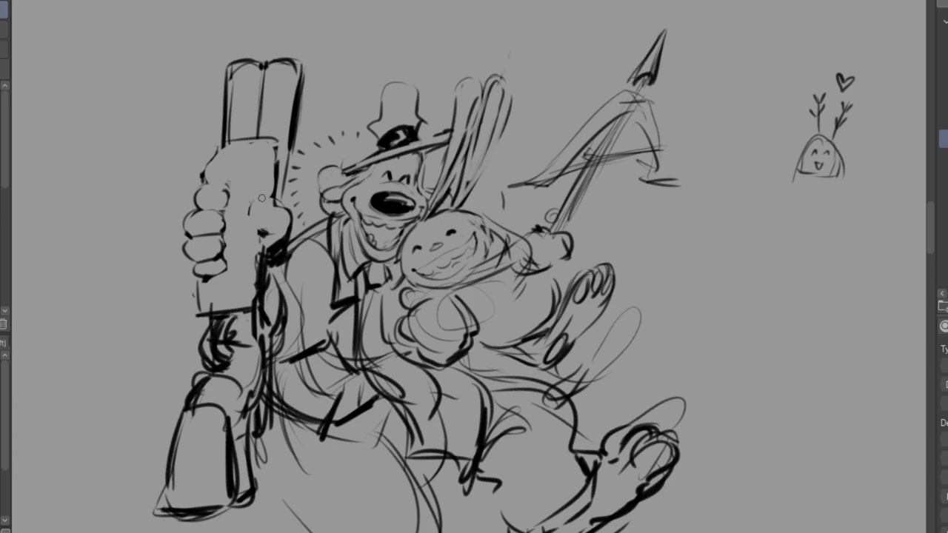
{"action": "mouse_move", "coordinate": [263, 194]}
{"action": "left_mouse_down"}
{"action": "mouse_move", "coordinate": [270, 232]}
{"action": "mouse_move", "coordinate": [253, 217]}
{"action": "mouse_move", "coordinate": [278, 201]}
{"action": "left_mouse_up"}
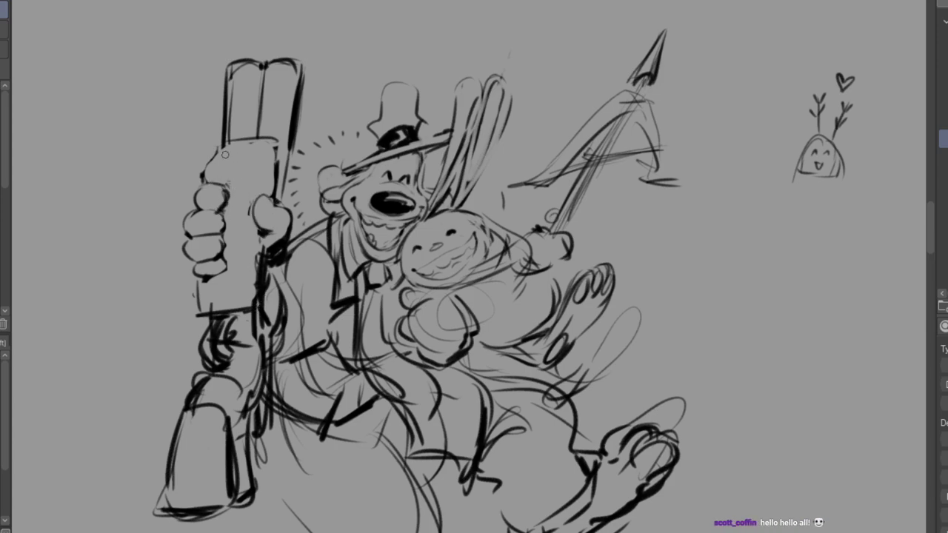
{"action": "mouse_move", "coordinate": [209, 169]}
{"action": "left_mouse_down"}
{"action": "mouse_move", "coordinate": [258, 167]}
{"action": "mouse_move", "coordinate": [213, 171]}
{"action": "mouse_move", "coordinate": [257, 166]}
{"action": "mouse_move", "coordinate": [271, 152]}
{"action": "mouse_move", "coordinate": [234, 146]}
{"action": "mouse_move", "coordinate": [217, 157]}
{"action": "mouse_move", "coordinate": [246, 156]}
{"action": "mouse_move", "coordinate": [221, 151]}
{"action": "mouse_move", "coordinate": [253, 142]}
{"action": "mouse_move", "coordinate": [232, 143]}
{"action": "mouse_move", "coordinate": [214, 162]}
{"action": "mouse_move", "coordinate": [260, 148]}
{"action": "left_mouse_up"}
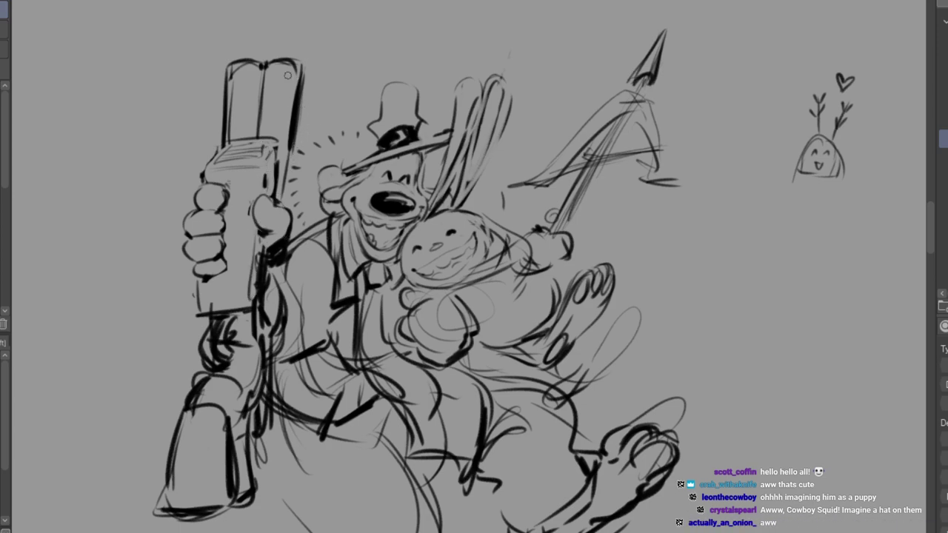
Raise the tip of the barrel nearest the dog, extend its edge to the hand and redraw the thumb wrapping around it.
{"action": "mouse_move", "coordinate": [284, 58]}
{"action": "left_mouse_down"}
{"action": "mouse_move", "coordinate": [267, 52]}
{"action": "mouse_move", "coordinate": [292, 141]}
{"action": "mouse_move", "coordinate": [283, 195]}
{"action": "left_mouse_up"}
{"action": "left_click_drag", "start_coordinate": [289, 145], "coordinate": [286, 203]}
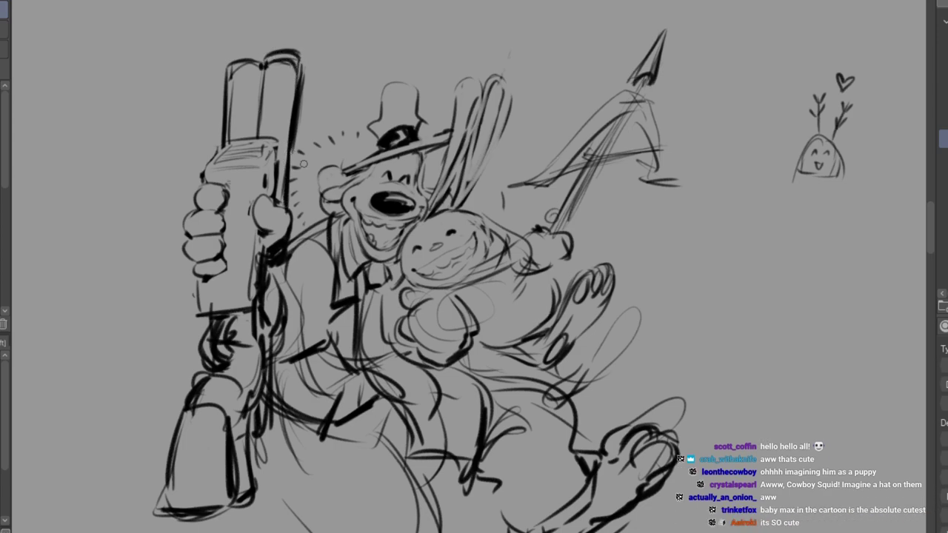
{"action": "key", "text": "e"}
{"action": "mouse_move", "coordinate": [267, 212]}
{"action": "left_mouse_down"}
{"action": "mouse_move", "coordinate": [274, 242]}
{"action": "mouse_move", "coordinate": [289, 190]}
{"action": "mouse_move", "coordinate": [281, 230]}
{"action": "mouse_move", "coordinate": [262, 214]}
{"action": "mouse_move", "coordinate": [288, 221]}
{"action": "mouse_move", "coordinate": [291, 209]}
{"action": "mouse_move", "coordinate": [278, 267]}
{"action": "left_mouse_up"}
{"action": "key", "text": "b"}
{"action": "left_click_drag", "start_coordinate": [264, 224], "coordinate": [260, 275]}
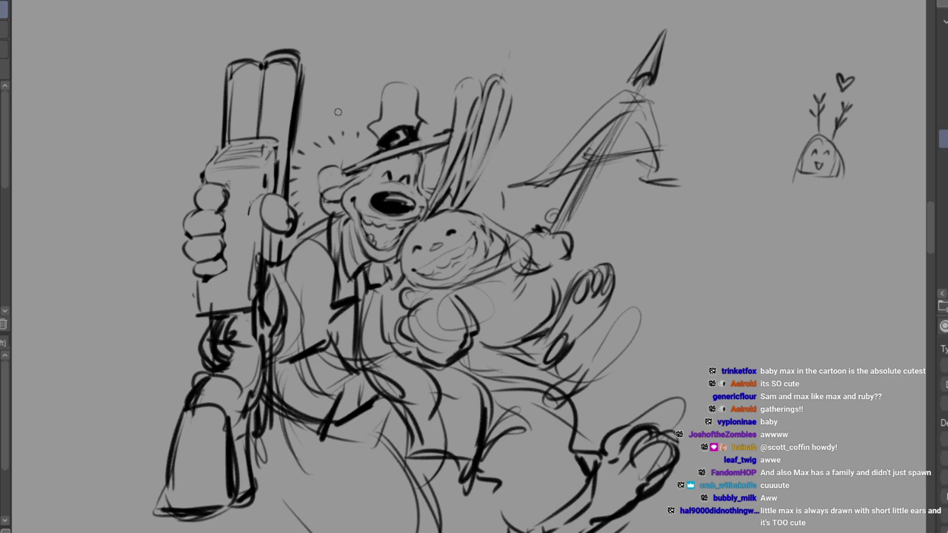
Replace the dark mass beside the foregrip with narrow vertical edges and square off the foregrip's lower end.
{"action": "key", "text": "e"}
{"action": "mouse_move", "coordinate": [265, 262]}
{"action": "left_mouse_down"}
{"action": "mouse_move", "coordinate": [265, 292]}
{"action": "mouse_move", "coordinate": [265, 249]}
{"action": "mouse_move", "coordinate": [264, 320]}
{"action": "left_mouse_up"}
{"action": "key", "text": "p"}
{"action": "left_click_drag", "start_coordinate": [262, 258], "coordinate": [267, 309]}
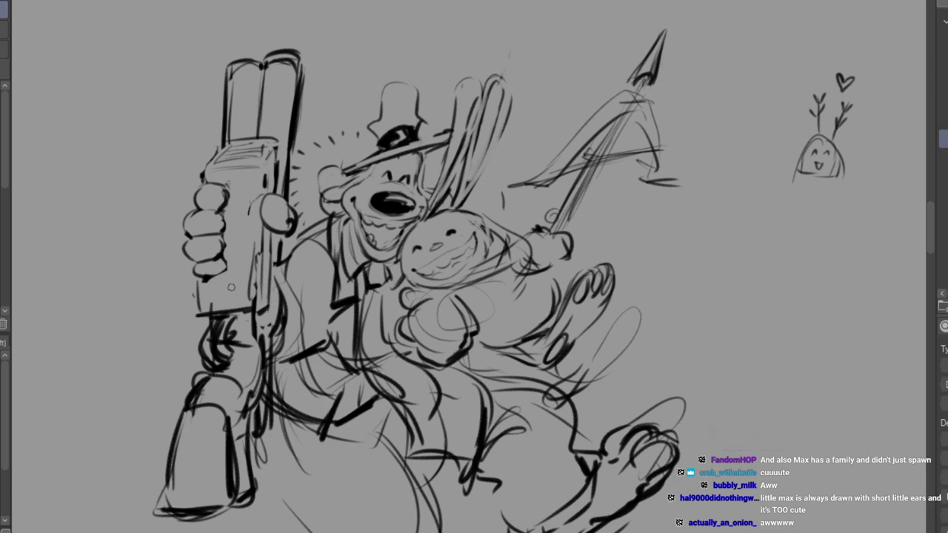
{"action": "mouse_move", "coordinate": [201, 280]}
{"action": "left_mouse_down"}
{"action": "mouse_move", "coordinate": [246, 291]}
{"action": "mouse_move", "coordinate": [233, 294]}
{"action": "left_mouse_up"}
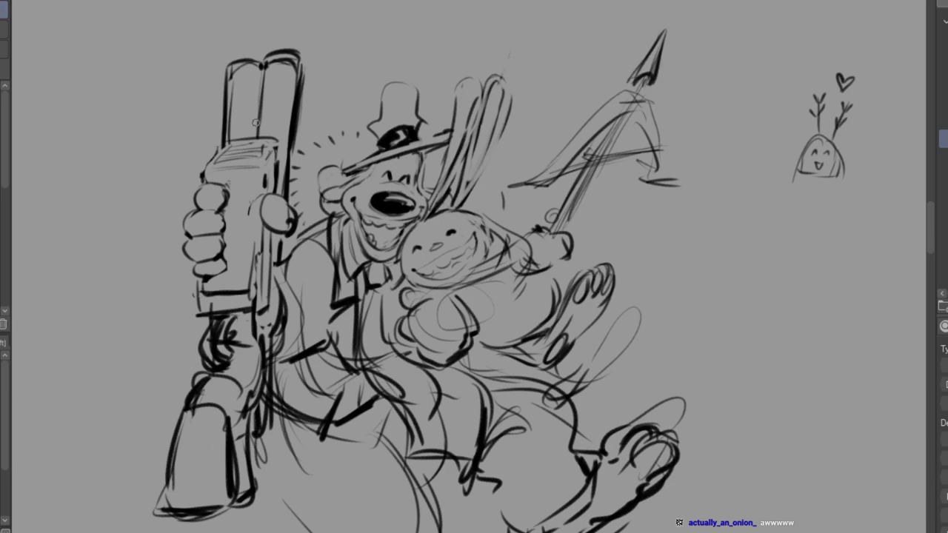
Erase the section below the foregrip and redraw it with a curved outer edge around a short row of notches.
{"action": "key", "text": "e"}
{"action": "mouse_move", "coordinate": [202, 320]}
{"action": "left_mouse_down"}
{"action": "mouse_move", "coordinate": [241, 321]}
{"action": "mouse_move", "coordinate": [214, 320]}
{"action": "mouse_move", "coordinate": [201, 338]}
{"action": "mouse_move", "coordinate": [211, 359]}
{"action": "left_mouse_up"}
{"action": "key", "text": "p"}
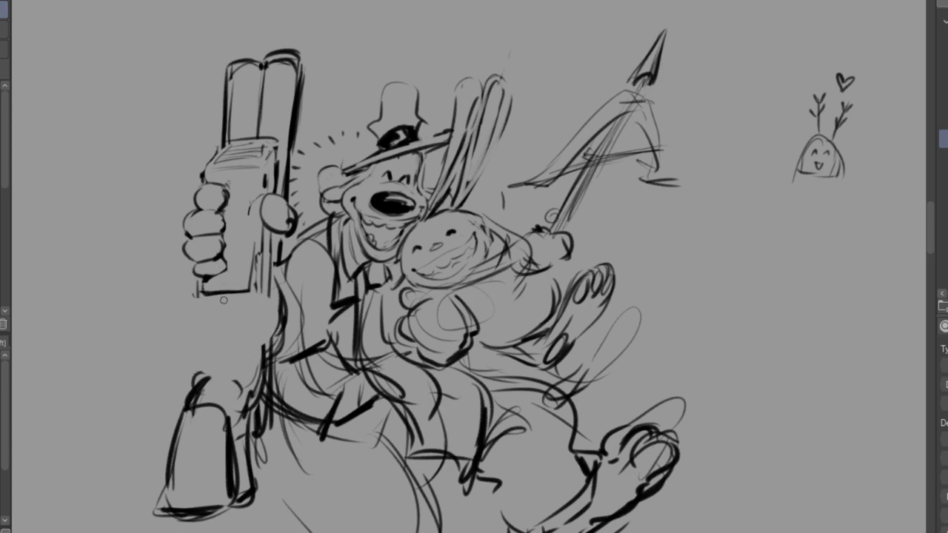
{"action": "left_click_drag", "start_coordinate": [206, 317], "coordinate": [216, 352]}
{"action": "mouse_move", "coordinate": [224, 298]}
{"action": "left_mouse_down"}
{"action": "mouse_move", "coordinate": [225, 348]}
{"action": "mouse_move", "coordinate": [239, 344]}
{"action": "left_mouse_up"}
{"action": "left_click_drag", "start_coordinate": [228, 299], "coordinate": [234, 309]}
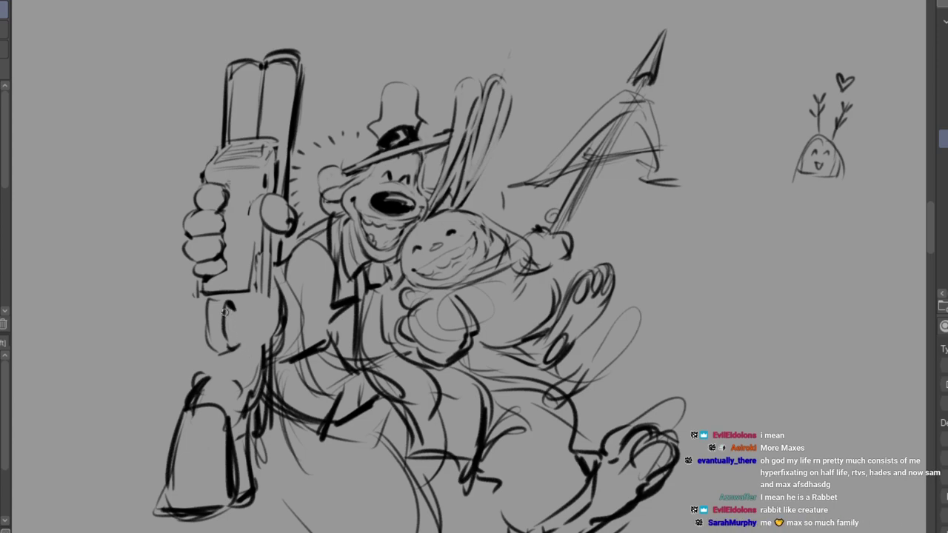
{"action": "mouse_move", "coordinate": [232, 321]}
{"action": "left_mouse_down"}
{"action": "mouse_move", "coordinate": [226, 335]}
{"action": "mouse_move", "coordinate": [229, 317]}
{"action": "left_mouse_up"}
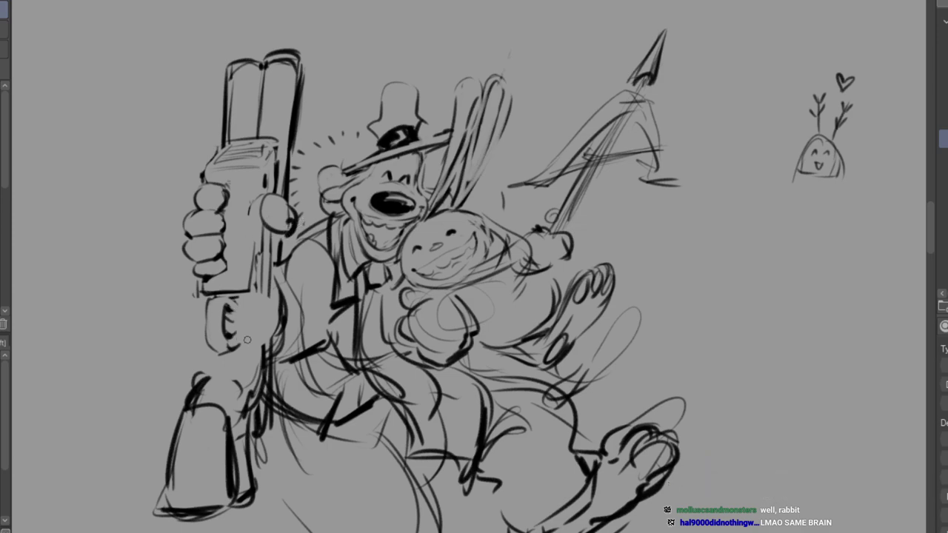
Enclose the notches in a rounded outline, underline that section and darken the foregrip's inner side edge.
{"action": "mouse_move", "coordinate": [234, 301]}
{"action": "left_mouse_down"}
{"action": "mouse_move", "coordinate": [237, 343]}
{"action": "mouse_move", "coordinate": [253, 357]}
{"action": "left_mouse_up"}
{"action": "left_click_drag", "start_coordinate": [251, 289], "coordinate": [258, 292]}
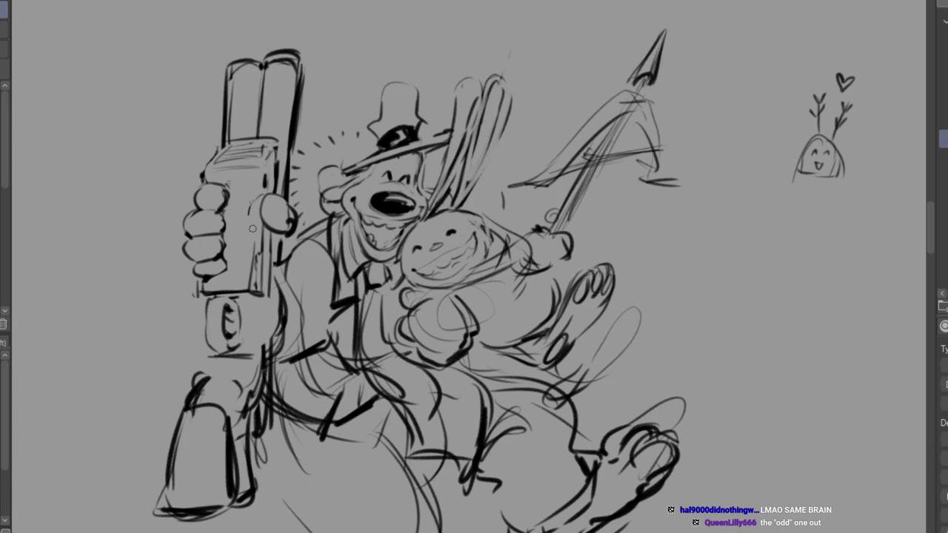
{"action": "left_click_drag", "start_coordinate": [261, 224], "coordinate": [258, 289]}
{"action": "mouse_move", "coordinate": [267, 232]}
{"action": "left_mouse_down"}
{"action": "mouse_move", "coordinate": [265, 292]}
{"action": "mouse_move", "coordinate": [234, 300]}
{"action": "left_mouse_up"}
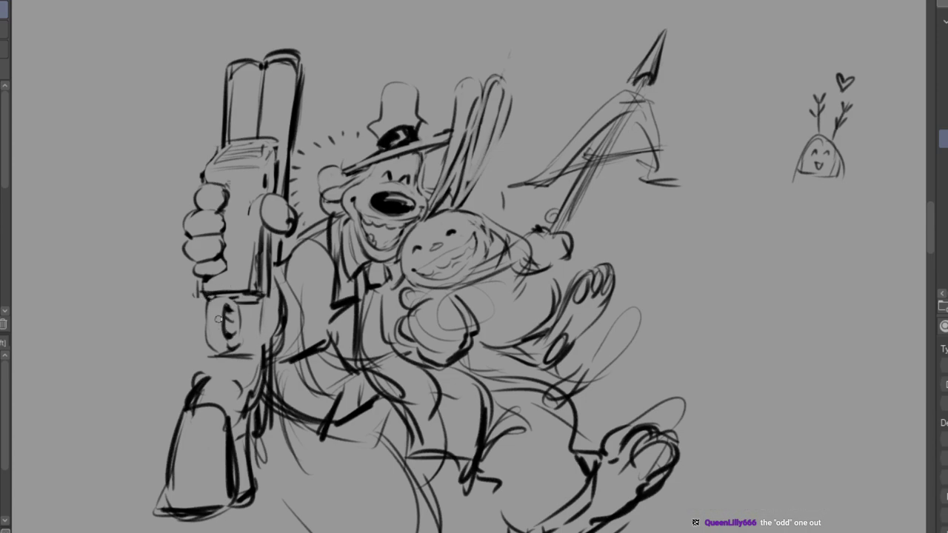
{"action": "mouse_move", "coordinate": [211, 298]}
{"action": "left_mouse_down"}
{"action": "mouse_move", "coordinate": [213, 346]}
{"action": "mouse_move", "coordinate": [208, 322]}
{"action": "mouse_move", "coordinate": [224, 347]}
{"action": "left_mouse_up"}
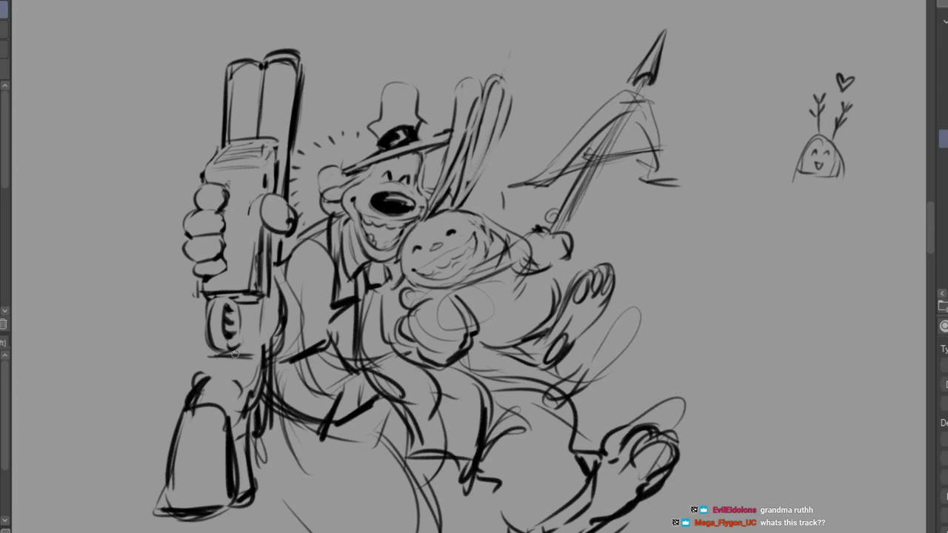
Rework the gunstock with a sloping neck, thinner side outlines and no inner panel line.
{"action": "left_click_drag", "start_coordinate": [219, 360], "coordinate": [188, 407]}
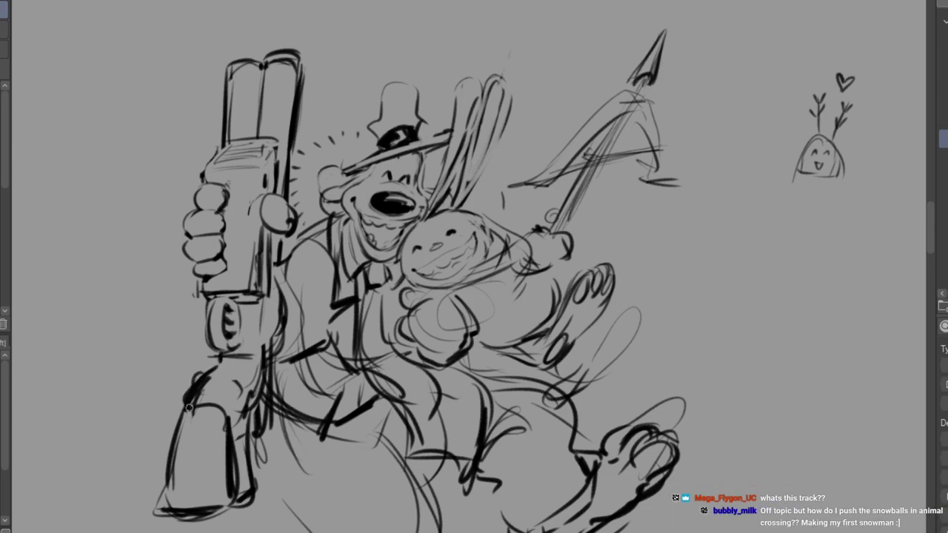
{"action": "mouse_move", "coordinate": [212, 376]}
{"action": "left_mouse_down"}
{"action": "mouse_move", "coordinate": [187, 401]}
{"action": "mouse_move", "coordinate": [199, 397]}
{"action": "mouse_move", "coordinate": [206, 376]}
{"action": "mouse_move", "coordinate": [197, 374]}
{"action": "mouse_move", "coordinate": [229, 356]}
{"action": "mouse_move", "coordinate": [213, 355]}
{"action": "mouse_move", "coordinate": [230, 354]}
{"action": "mouse_move", "coordinate": [225, 370]}
{"action": "mouse_move", "coordinate": [224, 354]}
{"action": "mouse_move", "coordinate": [253, 354]}
{"action": "left_mouse_up"}
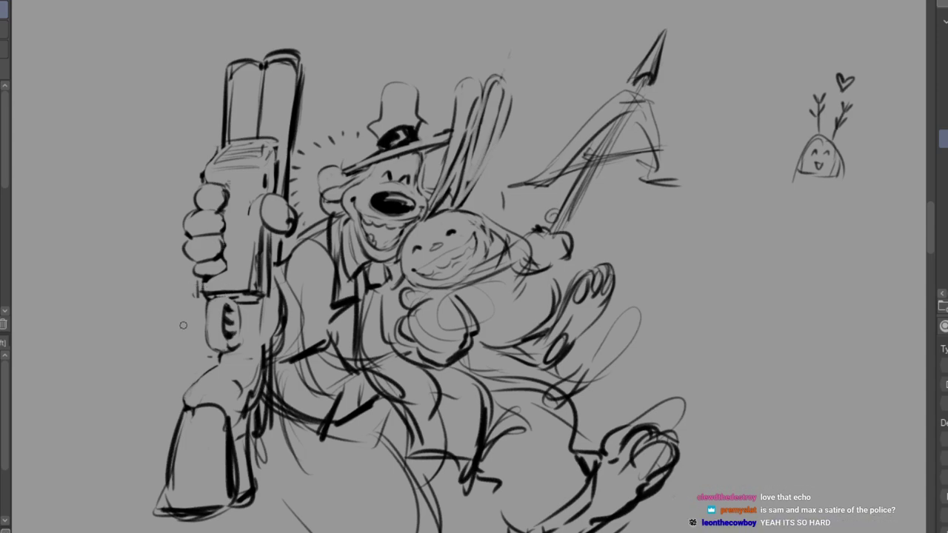
{"action": "mouse_move", "coordinate": [187, 401]}
{"action": "left_mouse_down"}
{"action": "mouse_move", "coordinate": [173, 437]}
{"action": "mouse_move", "coordinate": [188, 406]}
{"action": "mouse_move", "coordinate": [170, 478]}
{"action": "left_mouse_up"}
{"action": "left_click_drag", "start_coordinate": [186, 406], "coordinate": [169, 492]}
{"action": "mouse_move", "coordinate": [188, 398]}
{"action": "left_mouse_down"}
{"action": "mouse_move", "coordinate": [189, 452]}
{"action": "mouse_move", "coordinate": [217, 385]}
{"action": "mouse_move", "coordinate": [225, 485]}
{"action": "mouse_move", "coordinate": [231, 413]}
{"action": "mouse_move", "coordinate": [232, 495]}
{"action": "mouse_move", "coordinate": [232, 446]}
{"action": "mouse_move", "coordinate": [237, 485]}
{"action": "left_mouse_up"}
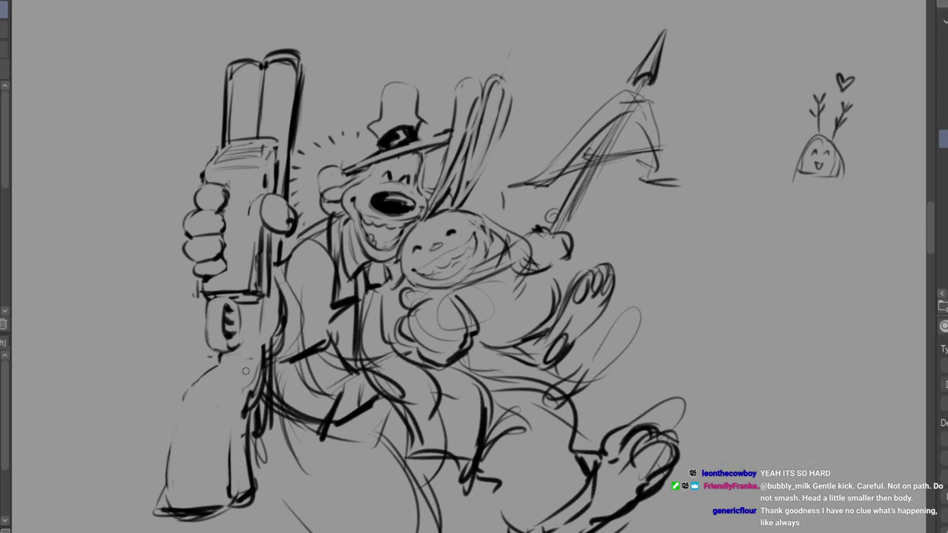
{"action": "mouse_move", "coordinate": [263, 341]}
{"action": "left_mouse_down"}
{"action": "mouse_move", "coordinate": [259, 387]}
{"action": "mouse_move", "coordinate": [244, 409]}
{"action": "mouse_move", "coordinate": [248, 387]}
{"action": "mouse_move", "coordinate": [242, 415]}
{"action": "left_mouse_up"}
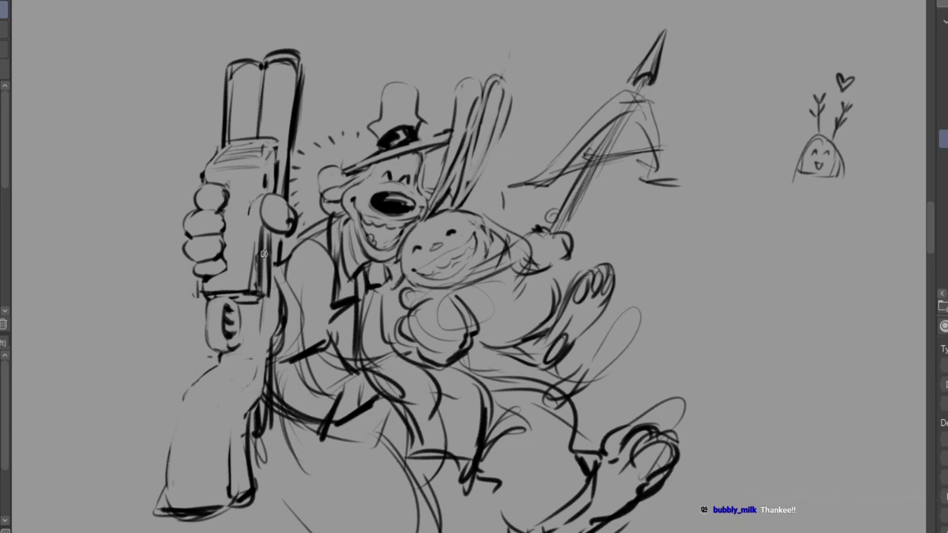
Thin the foregrip's side edge, give its upper end a bevelled face and slim down the barrels' outlines.
{"action": "mouse_move", "coordinate": [262, 288]}
{"action": "left_mouse_down"}
{"action": "mouse_move", "coordinate": [266, 231]}
{"action": "mouse_move", "coordinate": [265, 281]}
{"action": "mouse_move", "coordinate": [256, 233]}
{"action": "mouse_move", "coordinate": [250, 278]}
{"action": "mouse_move", "coordinate": [250, 233]}
{"action": "left_mouse_up"}
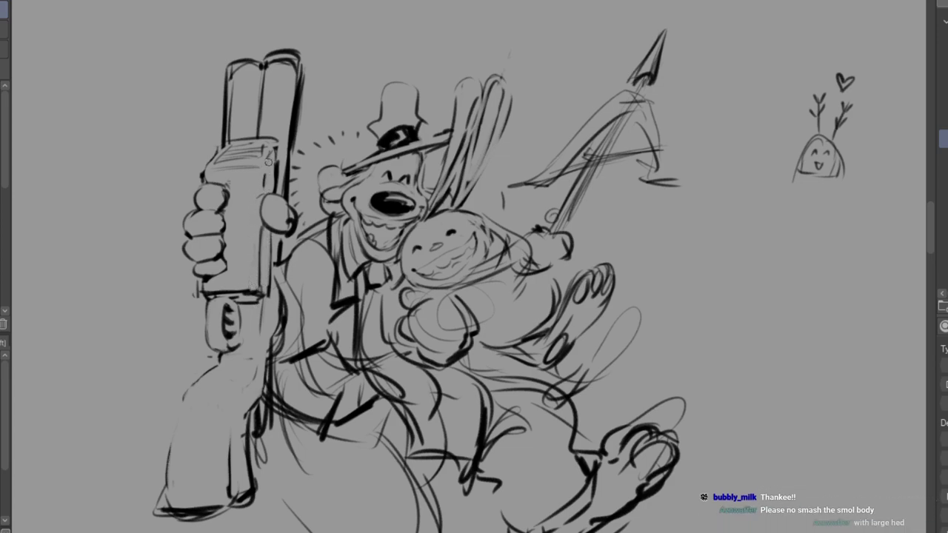
{"action": "left_click_drag", "start_coordinate": [199, 171], "coordinate": [202, 180]}
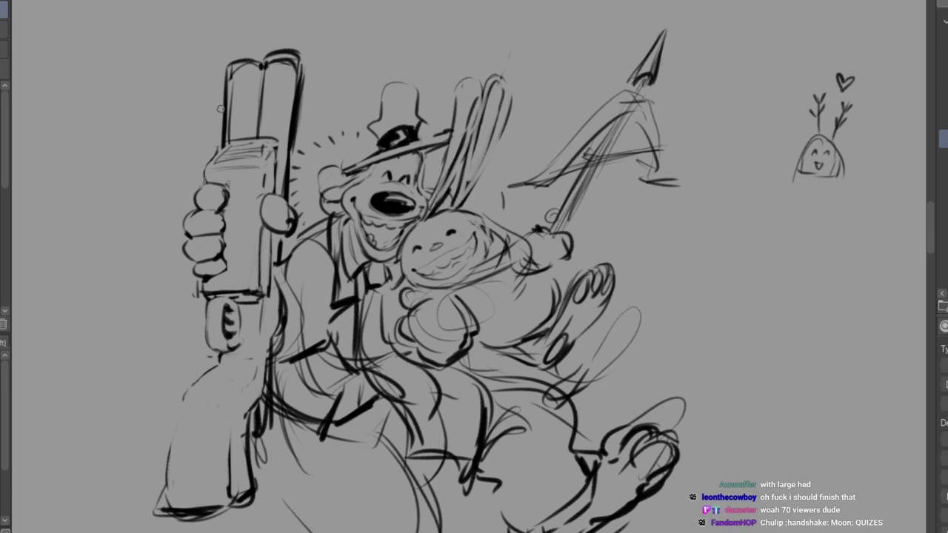
{"action": "left_click_drag", "start_coordinate": [204, 172], "coordinate": [267, 168]}
{"action": "mouse_move", "coordinate": [222, 148]}
{"action": "left_mouse_down"}
{"action": "mouse_move", "coordinate": [207, 169]}
{"action": "mouse_move", "coordinate": [246, 144]}
{"action": "mouse_move", "coordinate": [222, 149]}
{"action": "mouse_move", "coordinate": [268, 165]}
{"action": "left_mouse_up"}
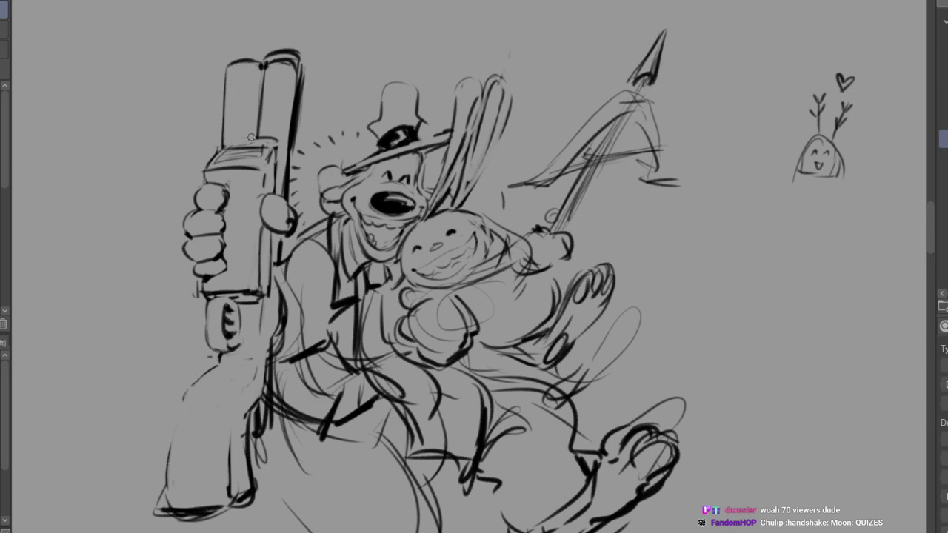
{"action": "mouse_move", "coordinate": [270, 61]}
{"action": "left_mouse_down"}
{"action": "mouse_move", "coordinate": [295, 62]}
{"action": "mouse_move", "coordinate": [274, 63]}
{"action": "mouse_move", "coordinate": [287, 157]}
{"action": "left_mouse_up"}
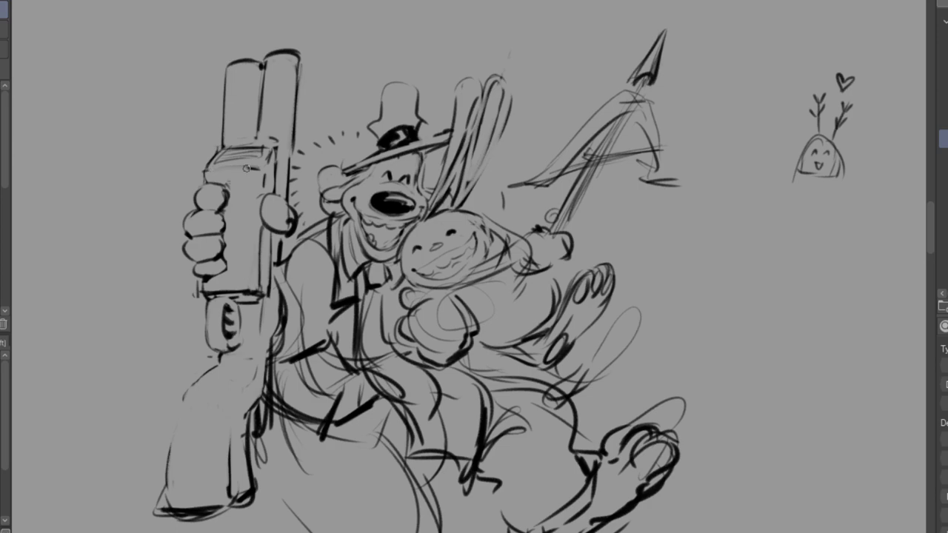
Darken the bevelled upper face of the foregrip and redraw the double barrels' dividing line and outer edge.
{"action": "mouse_move", "coordinate": [206, 169]}
{"action": "left_mouse_down"}
{"action": "mouse_move", "coordinate": [253, 164]}
{"action": "mouse_move", "coordinate": [224, 153]}
{"action": "mouse_move", "coordinate": [216, 160]}
{"action": "mouse_move", "coordinate": [267, 153]}
{"action": "left_mouse_up"}
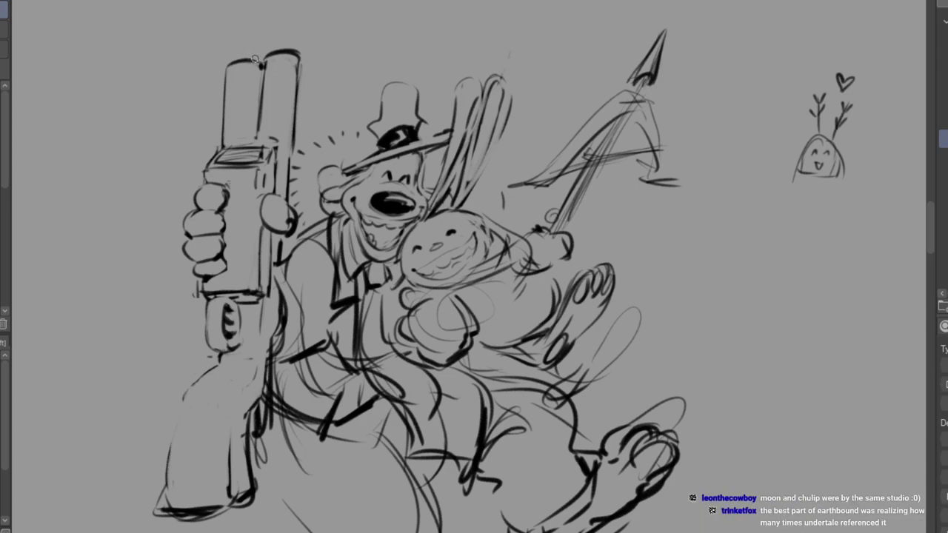
{"action": "left_click_drag", "start_coordinate": [257, 63], "coordinate": [257, 138]}
{"action": "key", "text": "ctrl+z"}
{"action": "key", "text": "ctrl+z"}
{"action": "key", "text": "ctrl+z"}
{"action": "key", "text": "ctrl+z"}
{"action": "left_click_drag", "start_coordinate": [300, 60], "coordinate": [301, 88]}
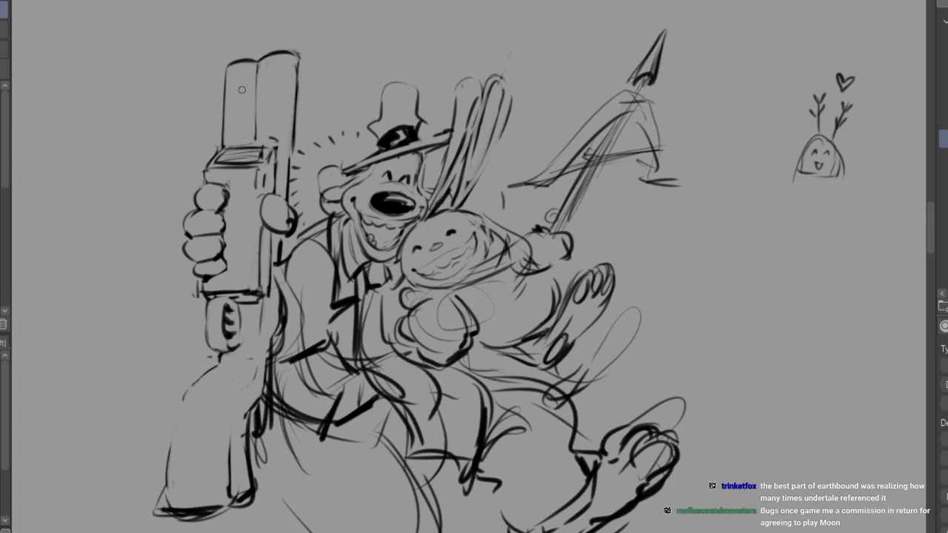
Extend the foregrip upward over the barrels as a taller box with a slanted top and double side edges.
{"action": "left_click_drag", "start_coordinate": [232, 77], "coordinate": [282, 70]}
{"action": "mouse_move", "coordinate": [223, 81]}
{"action": "left_mouse_down"}
{"action": "mouse_move", "coordinate": [203, 96]}
{"action": "mouse_move", "coordinate": [271, 89]}
{"action": "left_mouse_up"}
{"action": "left_click_drag", "start_coordinate": [201, 100], "coordinate": [204, 178]}
{"action": "left_click_drag", "start_coordinate": [273, 96], "coordinate": [261, 191]}
{"action": "left_click_drag", "start_coordinate": [283, 75], "coordinate": [274, 187]}
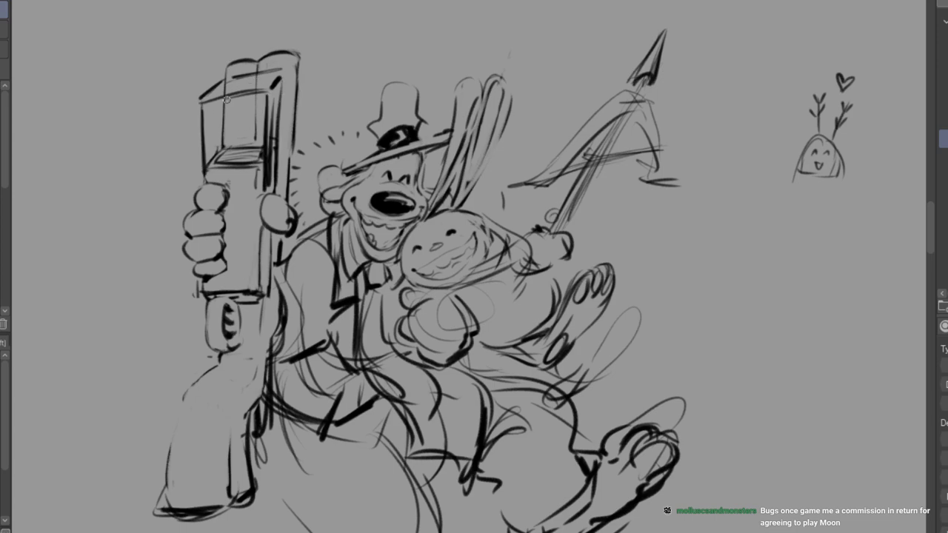
Erase the barrel and old bevel lines inside the taller foregrip and redraw its top face with hatching.
{"action": "mouse_move", "coordinate": [237, 112]}
{"action": "left_mouse_down"}
{"action": "mouse_move", "coordinate": [222, 148]}
{"action": "mouse_move", "coordinate": [237, 159]}
{"action": "mouse_move", "coordinate": [223, 134]}
{"action": "mouse_move", "coordinate": [228, 122]}
{"action": "mouse_move", "coordinate": [244, 133]}
{"action": "mouse_move", "coordinate": [252, 163]}
{"action": "mouse_move", "coordinate": [237, 89]}
{"action": "mouse_move", "coordinate": [273, 81]}
{"action": "left_mouse_up"}
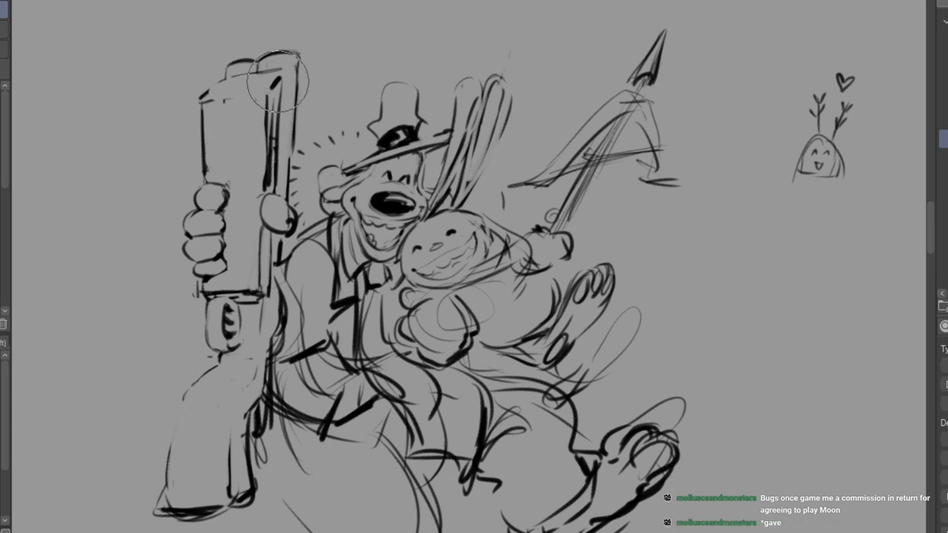
{"action": "mouse_move", "coordinate": [203, 114]}
{"action": "left_mouse_down"}
{"action": "mouse_move", "coordinate": [257, 101]}
{"action": "mouse_move", "coordinate": [223, 91]}
{"action": "mouse_move", "coordinate": [202, 107]}
{"action": "mouse_move", "coordinate": [217, 91]}
{"action": "mouse_move", "coordinate": [268, 104]}
{"action": "left_mouse_up"}
{"action": "mouse_move", "coordinate": [216, 87]}
{"action": "left_mouse_down"}
{"action": "mouse_move", "coordinate": [202, 97]}
{"action": "mouse_move", "coordinate": [231, 77]}
{"action": "mouse_move", "coordinate": [287, 67]}
{"action": "mouse_move", "coordinate": [257, 73]}
{"action": "mouse_move", "coordinate": [255, 83]}
{"action": "mouse_move", "coordinate": [227, 69]}
{"action": "left_mouse_up"}
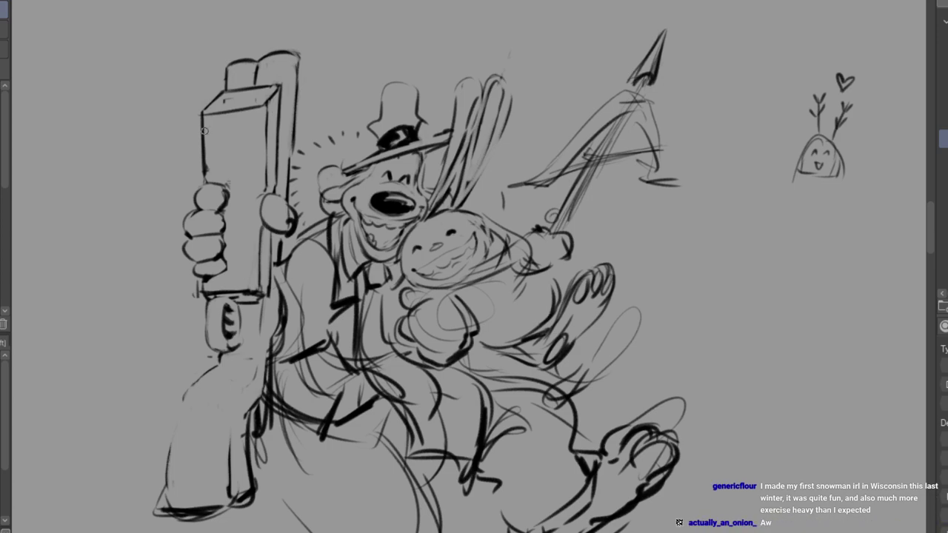
{"action": "left_click_drag", "start_coordinate": [202, 111], "coordinate": [261, 104]}
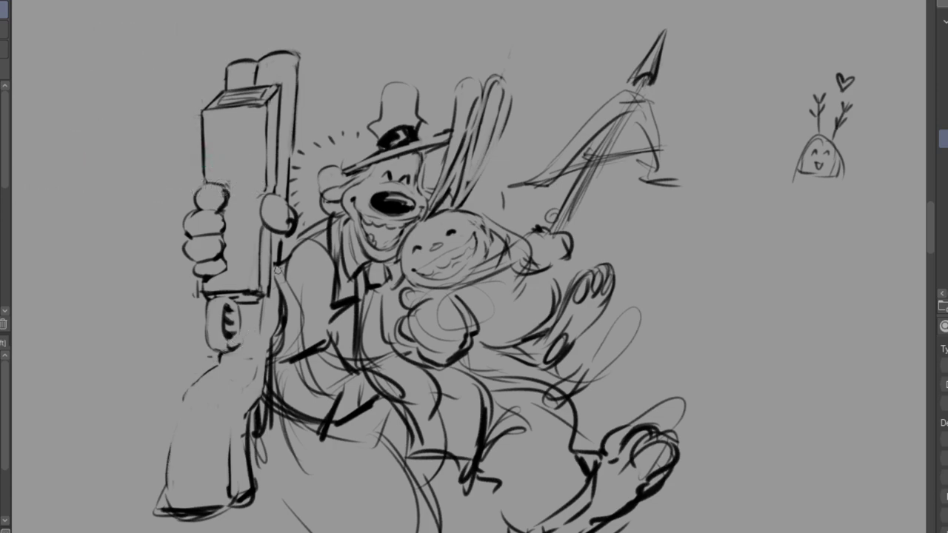
Redraw the gun's rear edge below Sam's thumb and darken the foregrip's lower side edges.
{"action": "left_click_drag", "start_coordinate": [275, 262], "coordinate": [281, 334]}
{"action": "mouse_move", "coordinate": [276, 250]}
{"action": "left_mouse_down"}
{"action": "mouse_move", "coordinate": [274, 303]}
{"action": "mouse_move", "coordinate": [275, 242]}
{"action": "mouse_move", "coordinate": [276, 334]}
{"action": "left_mouse_up"}
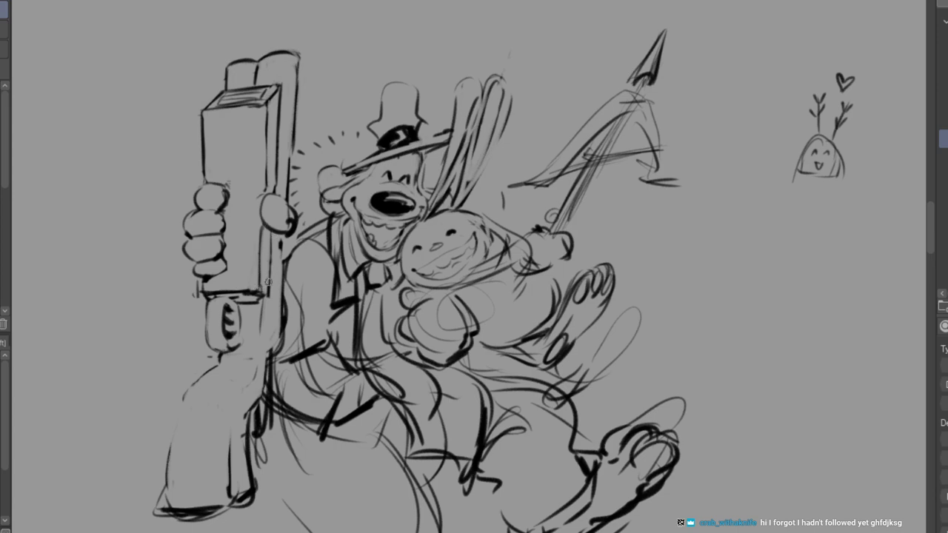
{"action": "left_click_drag", "start_coordinate": [271, 249], "coordinate": [270, 300]}
{"action": "left_click_drag", "start_coordinate": [264, 228], "coordinate": [262, 289]}
{"action": "mouse_move", "coordinate": [256, 223]}
{"action": "left_mouse_down"}
{"action": "mouse_move", "coordinate": [256, 277]}
{"action": "mouse_move", "coordinate": [258, 234]}
{"action": "mouse_move", "coordinate": [259, 284]}
{"action": "left_mouse_up"}
{"action": "left_click_drag", "start_coordinate": [258, 232], "coordinate": [258, 261]}
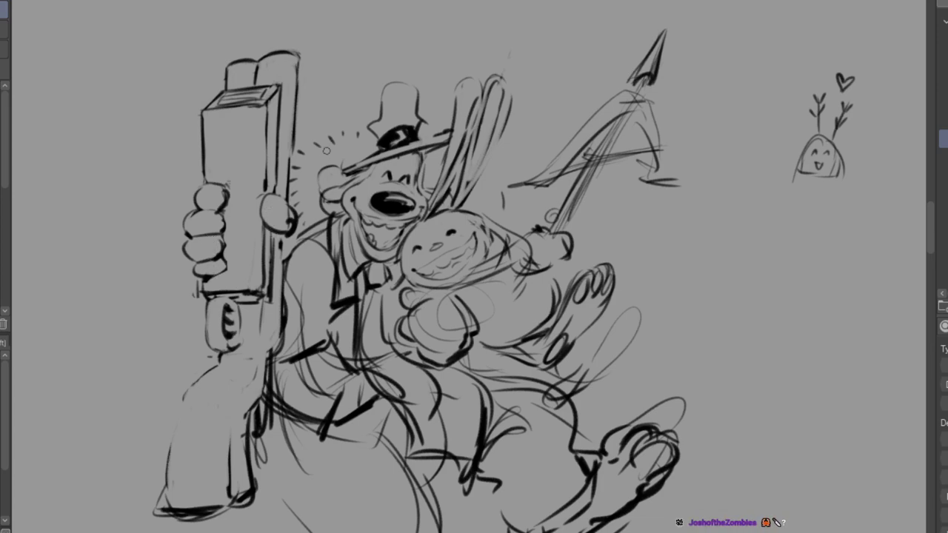
Erase Sam's thumb, redraw it rounder against the gun and clean up the foregrip's side and lower corner beneath it.
{"action": "key", "text": "e"}
{"action": "left_click_drag", "start_coordinate": [276, 205], "coordinate": [285, 209]}
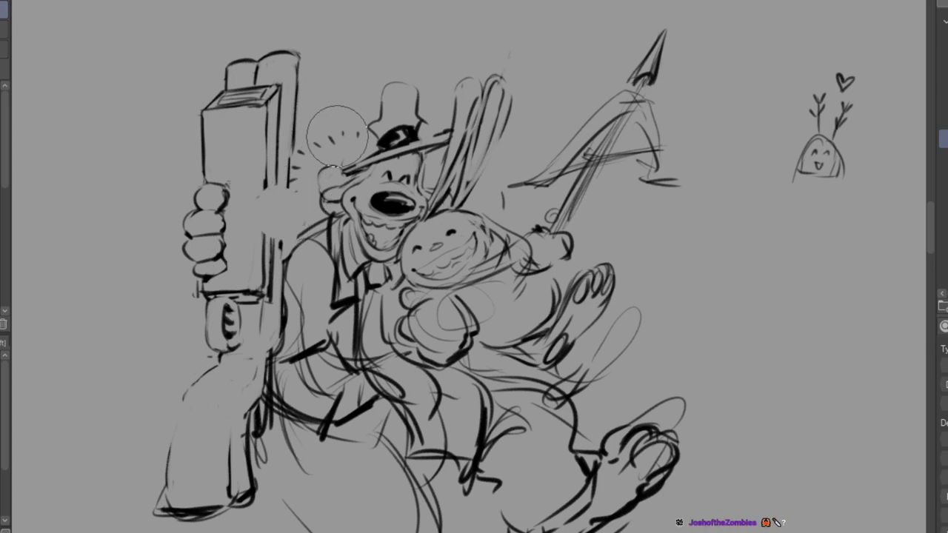
{"action": "key", "text": "p"}
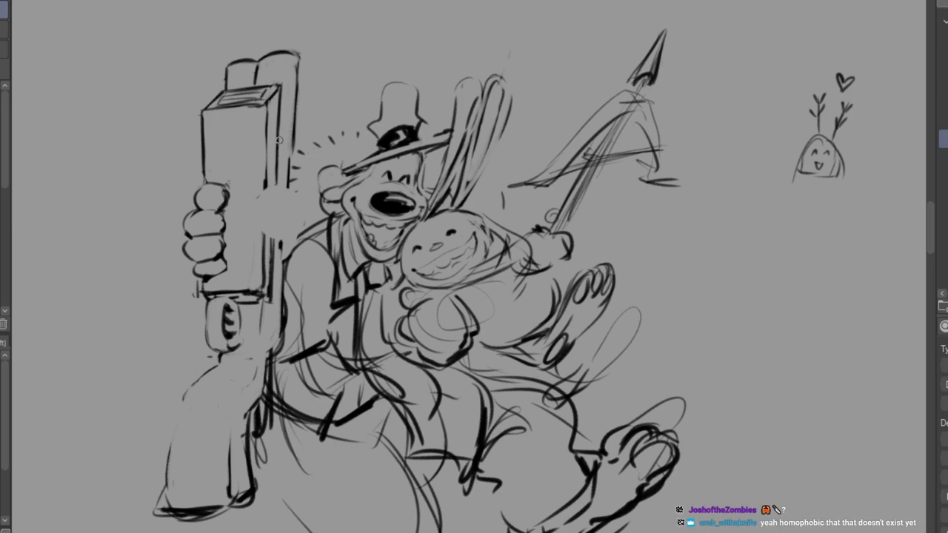
{"action": "left_click_drag", "start_coordinate": [288, 197], "coordinate": [289, 234]}
{"action": "mouse_move", "coordinate": [286, 191]}
{"action": "left_mouse_down"}
{"action": "mouse_move", "coordinate": [260, 207]}
{"action": "mouse_move", "coordinate": [271, 209]}
{"action": "mouse_move", "coordinate": [271, 230]}
{"action": "mouse_move", "coordinate": [261, 210]}
{"action": "mouse_move", "coordinate": [293, 222]}
{"action": "mouse_move", "coordinate": [291, 230]}
{"action": "mouse_move", "coordinate": [296, 212]}
{"action": "mouse_move", "coordinate": [264, 270]}
{"action": "left_mouse_up"}
{"action": "left_click_drag", "start_coordinate": [270, 231], "coordinate": [267, 295]}
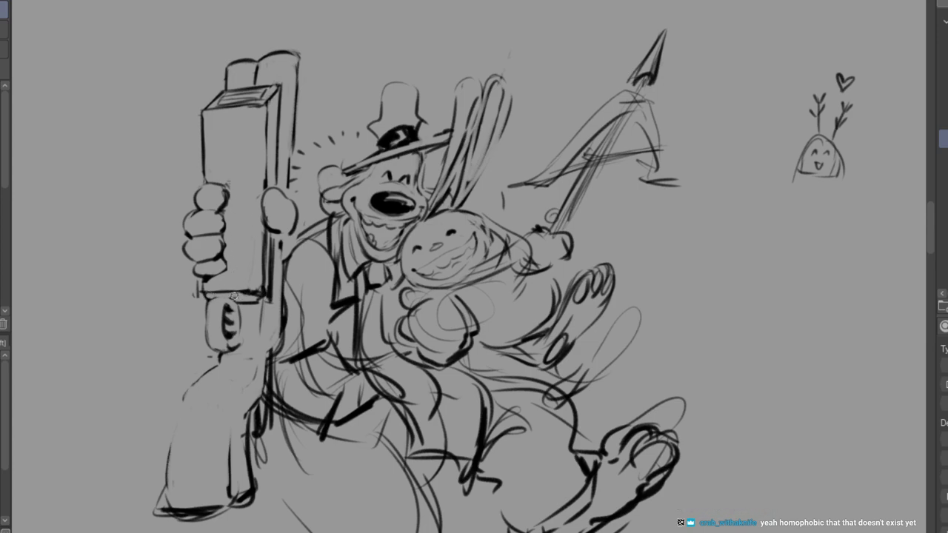
{"action": "left_click_drag", "start_coordinate": [243, 293], "coordinate": [261, 299]}
{"action": "left_click_drag", "start_coordinate": [268, 237], "coordinate": [265, 287]}
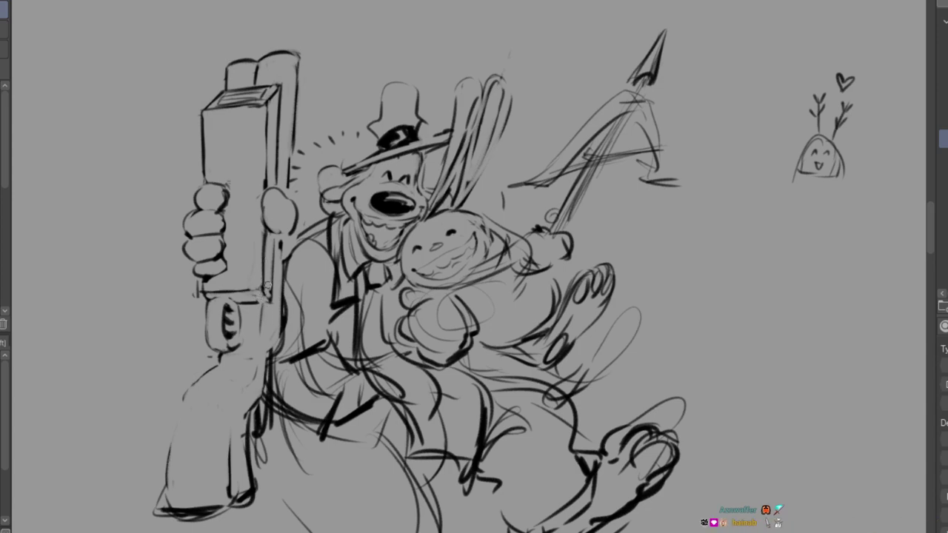
Try an angular bevelled face at the top of the gunstock, below the notched section.
{"action": "mouse_move", "coordinate": [220, 358]}
{"action": "left_mouse_down"}
{"action": "mouse_move", "coordinate": [200, 373]}
{"action": "mouse_move", "coordinate": [189, 402]}
{"action": "mouse_move", "coordinate": [211, 391]}
{"action": "mouse_move", "coordinate": [191, 396]}
{"action": "mouse_move", "coordinate": [243, 395]}
{"action": "left_mouse_up"}
{"action": "left_click_drag", "start_coordinate": [266, 360], "coordinate": [244, 393]}
{"action": "left_click_drag", "start_coordinate": [265, 360], "coordinate": [245, 388]}
{"action": "left_click_drag", "start_coordinate": [266, 314], "coordinate": [264, 349]}
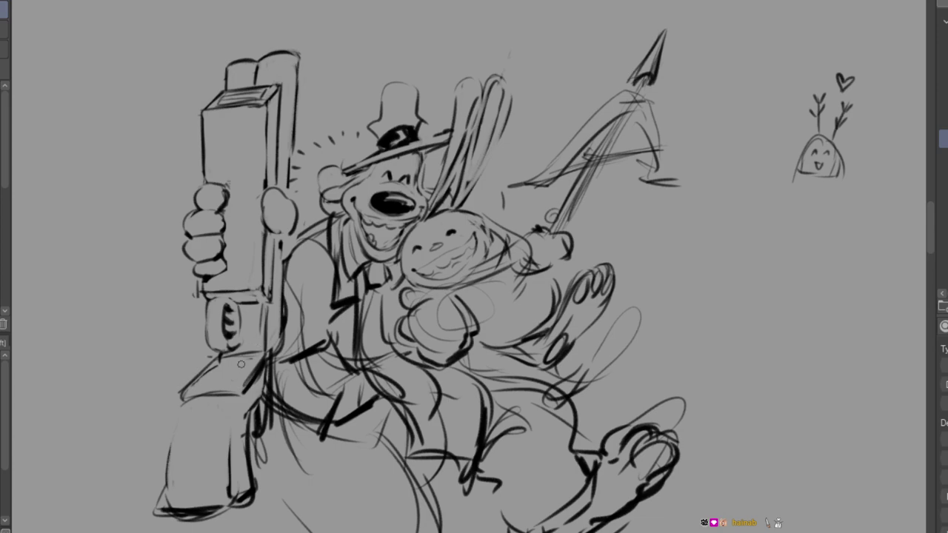
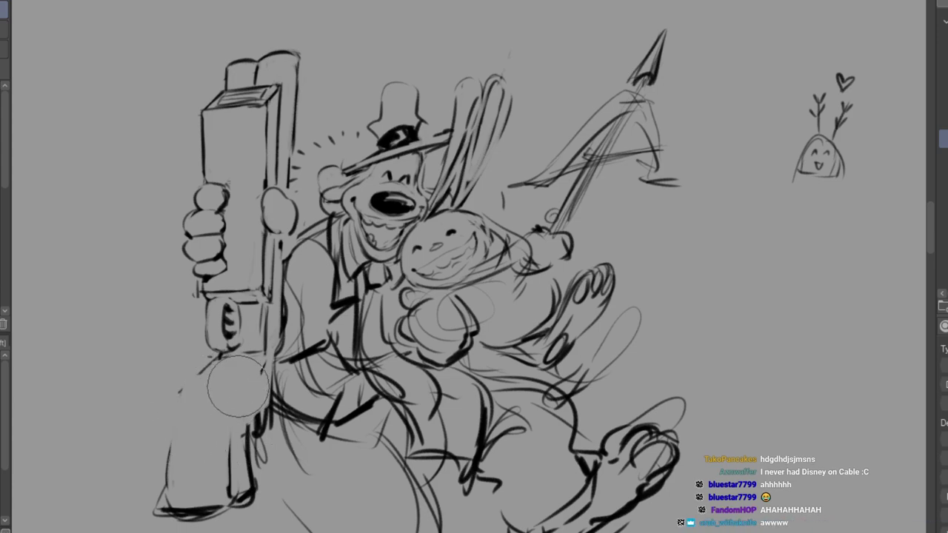
Redraw the gunstock's shoulder with a curved face and erase the stock's body below it.
{"action": "key", "text": "p"}
{"action": "mouse_move", "coordinate": [217, 359]}
{"action": "left_mouse_down"}
{"action": "mouse_move", "coordinate": [177, 395]}
{"action": "mouse_move", "coordinate": [223, 395]}
{"action": "mouse_move", "coordinate": [223, 380]}
{"action": "mouse_move", "coordinate": [235, 387]}
{"action": "mouse_move", "coordinate": [257, 360]}
{"action": "left_mouse_up"}
{"action": "left_click_drag", "start_coordinate": [257, 310], "coordinate": [261, 357]}
{"action": "mouse_move", "coordinate": [184, 388]}
{"action": "left_mouse_down"}
{"action": "mouse_move", "coordinate": [165, 499]}
{"action": "mouse_move", "coordinate": [155, 494]}
{"action": "mouse_move", "coordinate": [249, 486]}
{"action": "left_mouse_up"}
{"action": "key", "text": "e"}
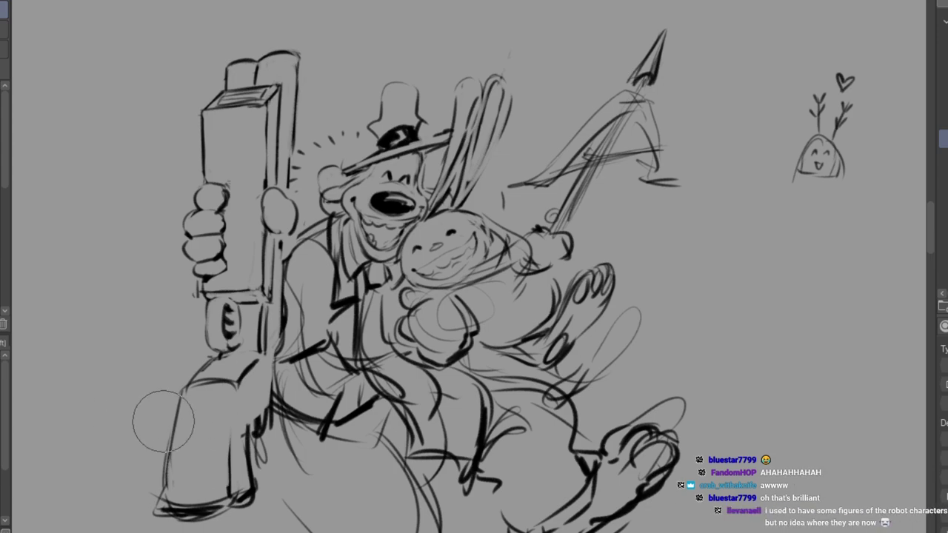
{"action": "mouse_move", "coordinate": [166, 422]}
{"action": "left_mouse_down"}
{"action": "mouse_move", "coordinate": [165, 495]}
{"action": "mouse_move", "coordinate": [239, 499]}
{"action": "mouse_move", "coordinate": [242, 478]}
{"action": "left_mouse_up"}
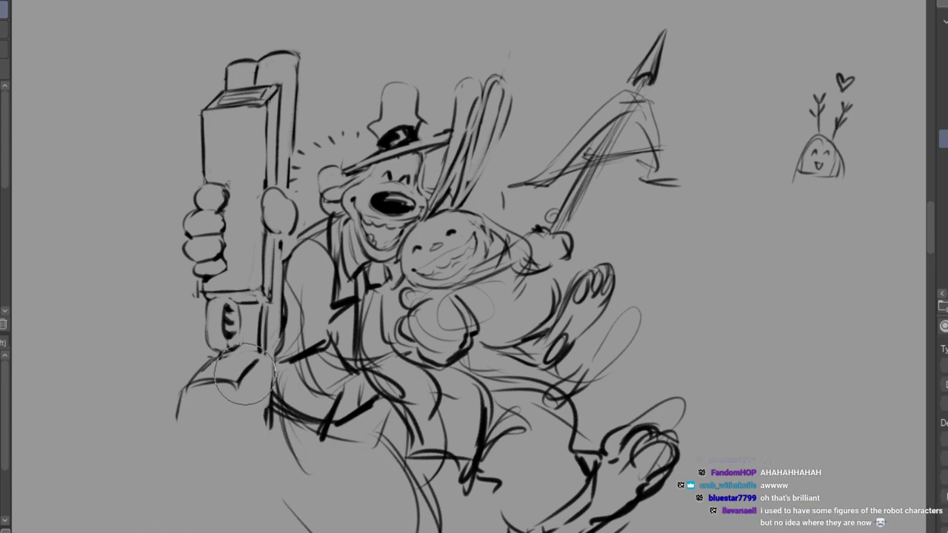
Narrow the neck under the notched section, close that section's lower edge and add a rounded collar.
{"action": "key", "text": "p"}
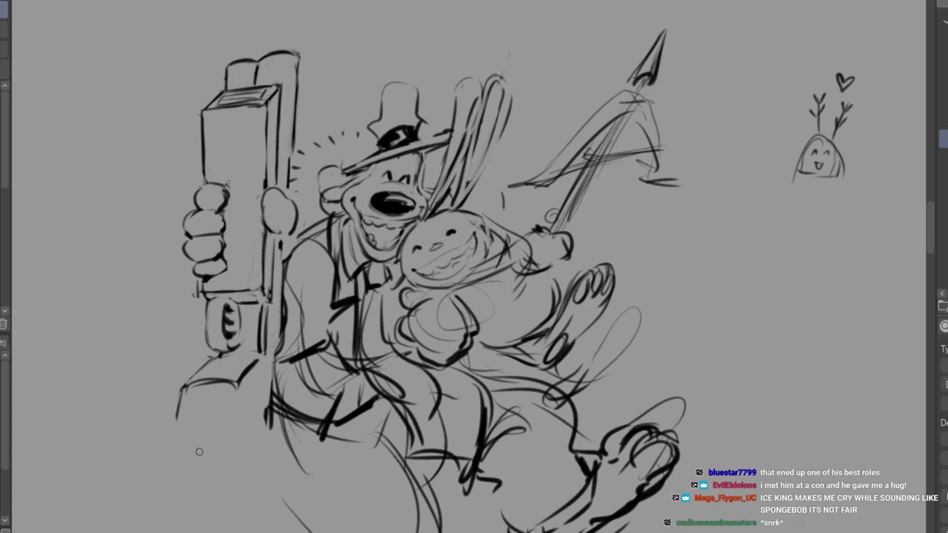
{"action": "mouse_move", "coordinate": [216, 356]}
{"action": "left_mouse_down"}
{"action": "mouse_move", "coordinate": [185, 392]}
{"action": "mouse_move", "coordinate": [234, 387]}
{"action": "mouse_move", "coordinate": [242, 395]}
{"action": "left_mouse_up"}
{"action": "mouse_move", "coordinate": [210, 362]}
{"action": "left_mouse_down"}
{"action": "mouse_move", "coordinate": [178, 397]}
{"action": "mouse_move", "coordinate": [194, 373]}
{"action": "mouse_move", "coordinate": [194, 383]}
{"action": "mouse_move", "coordinate": [214, 372]}
{"action": "mouse_move", "coordinate": [199, 383]}
{"action": "mouse_move", "coordinate": [231, 380]}
{"action": "left_mouse_up"}
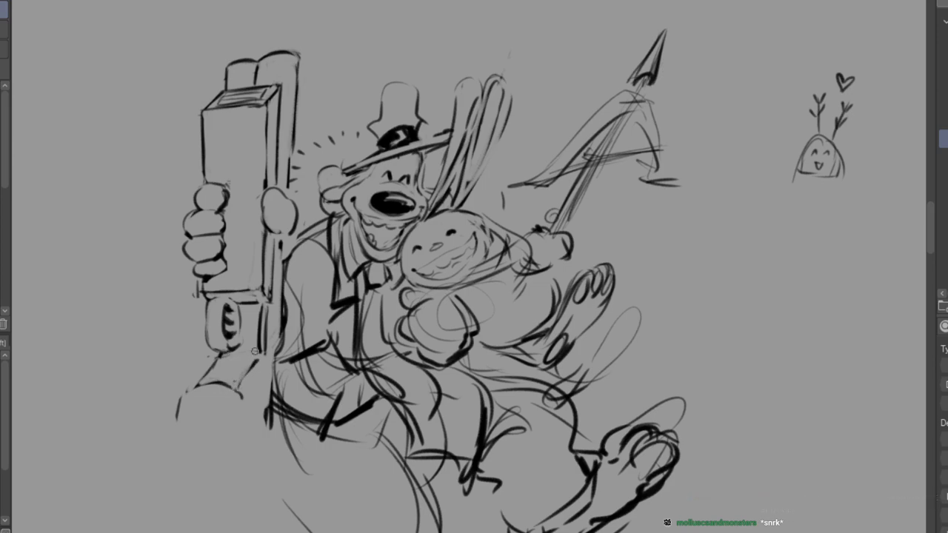
{"action": "left_click_drag", "start_coordinate": [227, 353], "coordinate": [260, 352]}
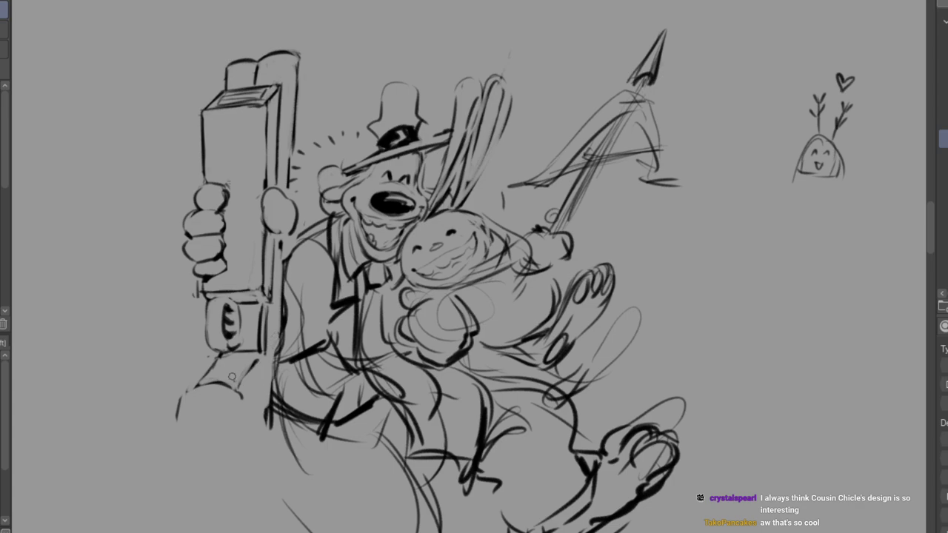
{"action": "left_click_drag", "start_coordinate": [216, 359], "coordinate": [270, 388]}
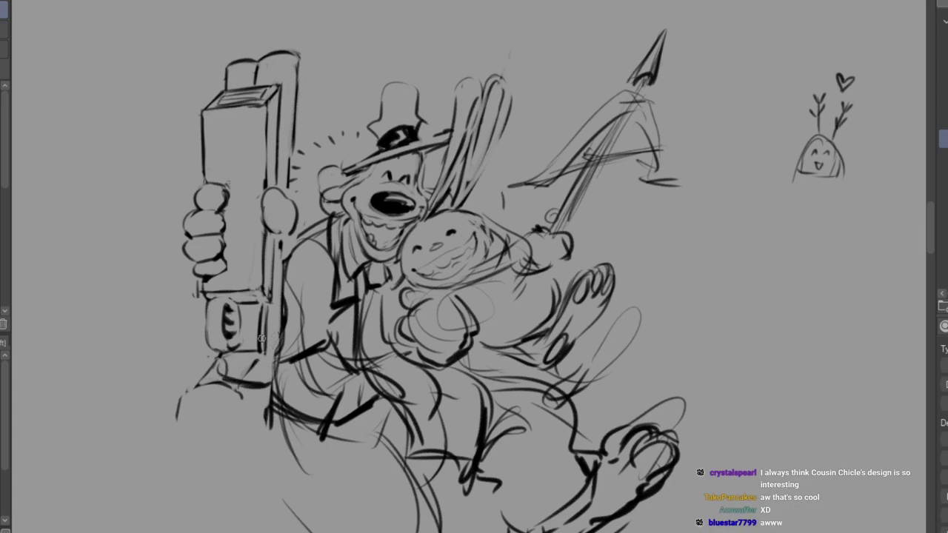
Replace the stock's old shoulder with a faceted grip that pinches in and flares down past the canvas's lower edge.
{"action": "key", "text": "e"}
{"action": "mouse_move", "coordinate": [193, 393]}
{"action": "left_mouse_down"}
{"action": "mouse_move", "coordinate": [235, 399]}
{"action": "mouse_move", "coordinate": [235, 381]}
{"action": "mouse_move", "coordinate": [216, 381]}
{"action": "mouse_move", "coordinate": [234, 339]}
{"action": "mouse_move", "coordinate": [218, 388]}
{"action": "mouse_move", "coordinate": [220, 357]}
{"action": "mouse_move", "coordinate": [219, 378]}
{"action": "mouse_move", "coordinate": [259, 374]}
{"action": "mouse_move", "coordinate": [214, 385]}
{"action": "mouse_move", "coordinate": [218, 371]}
{"action": "mouse_move", "coordinate": [194, 419]}
{"action": "left_mouse_up"}
{"action": "key", "text": "b"}
{"action": "mouse_move", "coordinate": [207, 371]}
{"action": "left_mouse_down"}
{"action": "mouse_move", "coordinate": [245, 379]}
{"action": "mouse_move", "coordinate": [263, 372]}
{"action": "mouse_move", "coordinate": [248, 420]}
{"action": "left_mouse_up"}
{"action": "mouse_move", "coordinate": [218, 378]}
{"action": "left_mouse_down"}
{"action": "mouse_move", "coordinate": [198, 428]}
{"action": "mouse_move", "coordinate": [239, 427]}
{"action": "mouse_move", "coordinate": [197, 432]}
{"action": "mouse_move", "coordinate": [210, 464]}
{"action": "mouse_move", "coordinate": [237, 465]}
{"action": "left_mouse_up"}
{"action": "mouse_move", "coordinate": [244, 425]}
{"action": "left_mouse_down"}
{"action": "mouse_move", "coordinate": [247, 450]}
{"action": "mouse_move", "coordinate": [186, 532]}
{"action": "left_mouse_up"}
{"action": "mouse_move", "coordinate": [264, 532]}
{"action": "left_mouse_down"}
{"action": "mouse_move", "coordinate": [260, 495]}
{"action": "mouse_move", "coordinate": [249, 532]}
{"action": "left_mouse_up"}
{"action": "left_click_drag", "start_coordinate": [258, 477], "coordinate": [262, 531]}
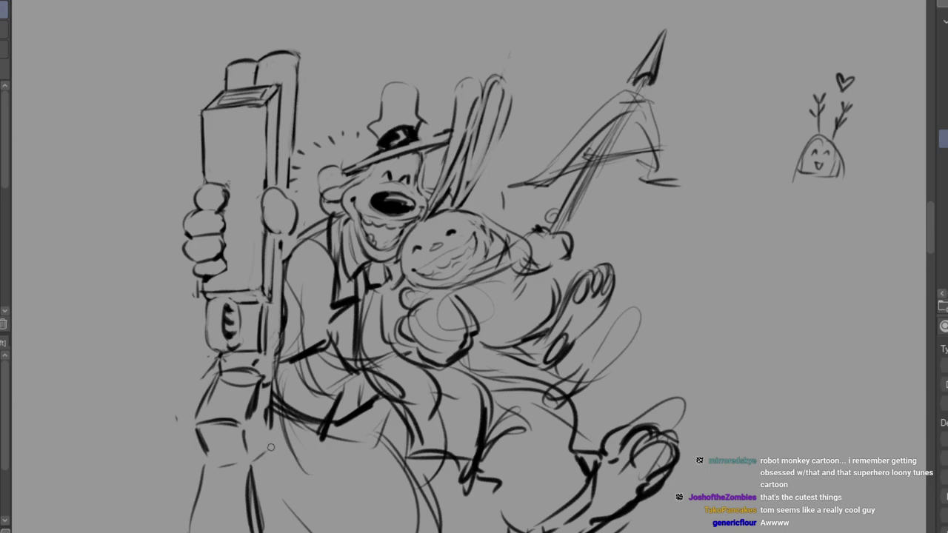
{"action": "mouse_move", "coordinate": [279, 479]}
{"action": "left_mouse_down"}
{"action": "mouse_move", "coordinate": [299, 510]}
{"action": "mouse_move", "coordinate": [291, 530]}
{"action": "mouse_move", "coordinate": [269, 435]}
{"action": "left_mouse_up"}
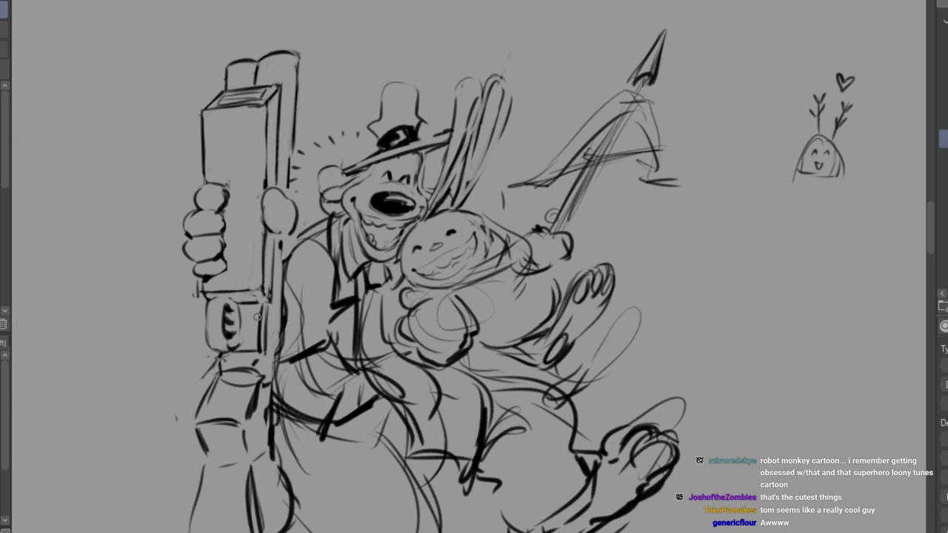
Widen the near barrel's top and add a wrist and cuff under the gripping fingers plus sleeve lines on Sam's arm.
{"action": "mouse_move", "coordinate": [225, 64]}
{"action": "left_mouse_down"}
{"action": "mouse_move", "coordinate": [224, 88]}
{"action": "mouse_move", "coordinate": [252, 62]}
{"action": "mouse_move", "coordinate": [227, 87]}
{"action": "mouse_move", "coordinate": [227, 71]}
{"action": "mouse_move", "coordinate": [251, 65]}
{"action": "left_mouse_up"}
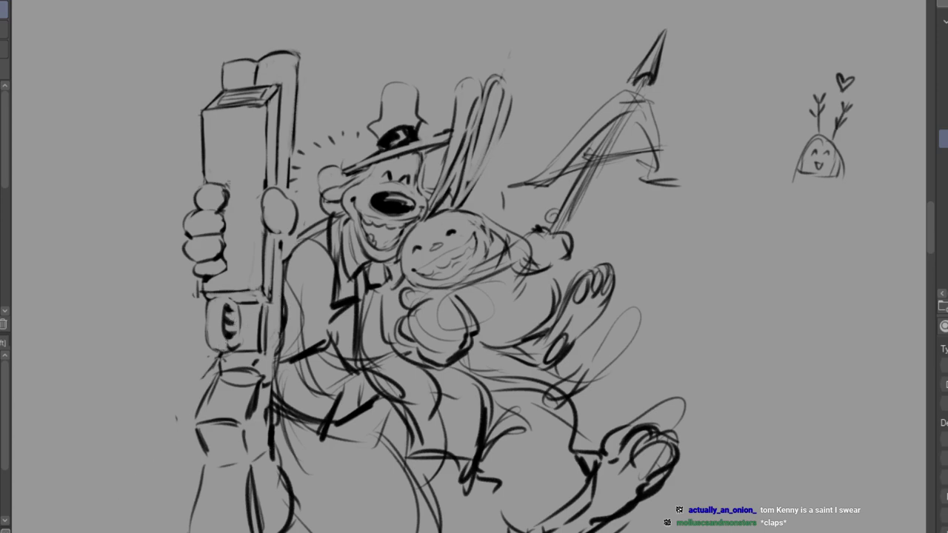
{"action": "mouse_move", "coordinate": [192, 268]}
{"action": "left_mouse_down"}
{"action": "mouse_move", "coordinate": [177, 302]}
{"action": "mouse_move", "coordinate": [187, 291]}
{"action": "mouse_move", "coordinate": [204, 328]}
{"action": "left_mouse_up"}
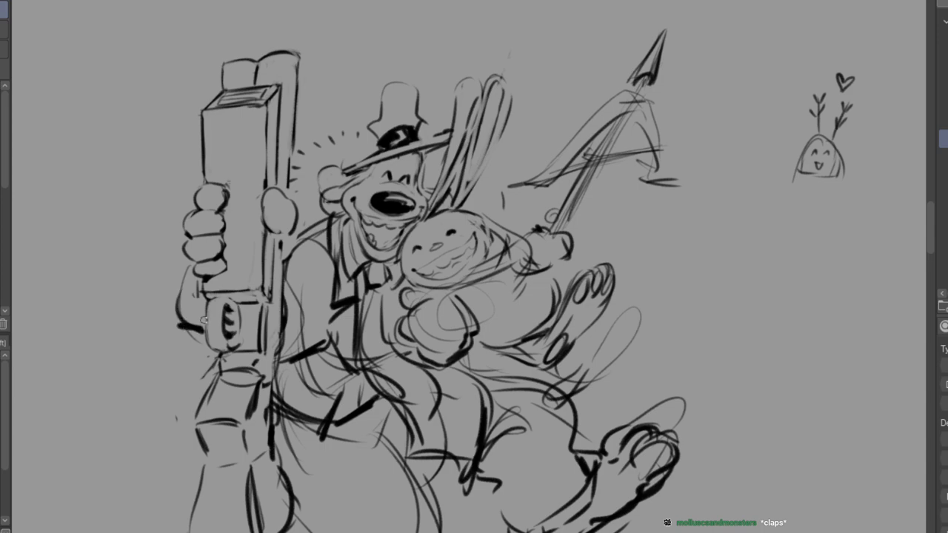
{"action": "mouse_move", "coordinate": [298, 236]}
{"action": "left_mouse_down"}
{"action": "mouse_move", "coordinate": [318, 228]}
{"action": "mouse_move", "coordinate": [302, 234]}
{"action": "mouse_move", "coordinate": [315, 314]}
{"action": "left_mouse_up"}
{"action": "left_click_drag", "start_coordinate": [317, 321], "coordinate": [293, 337]}
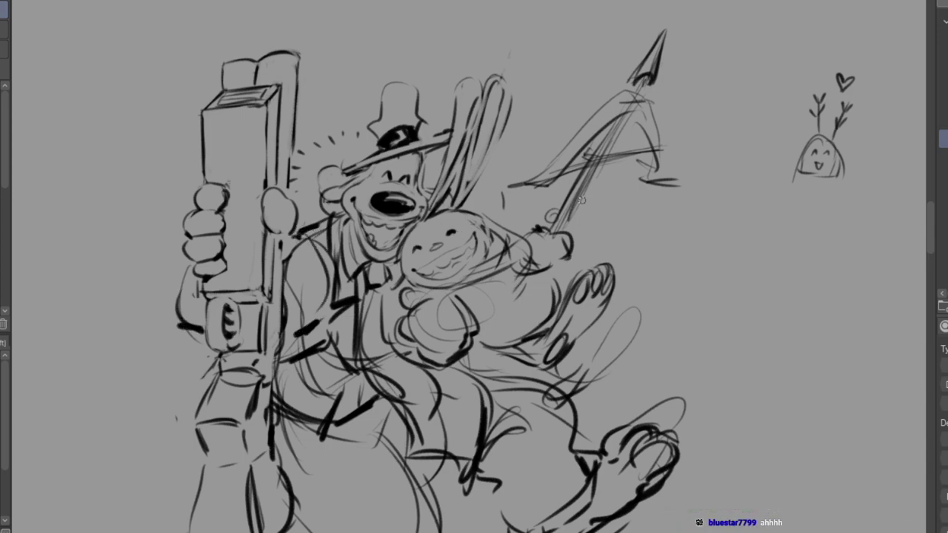
Define the fingers on Sam's hugging hand, thicken its outer edge and firm up the outline of Max's torso.
{"action": "mouse_move", "coordinate": [426, 326]}
{"action": "left_mouse_down"}
{"action": "mouse_move", "coordinate": [434, 296]}
{"action": "mouse_move", "coordinate": [422, 322]}
{"action": "mouse_move", "coordinate": [432, 304]}
{"action": "mouse_move", "coordinate": [442, 333]}
{"action": "left_mouse_up"}
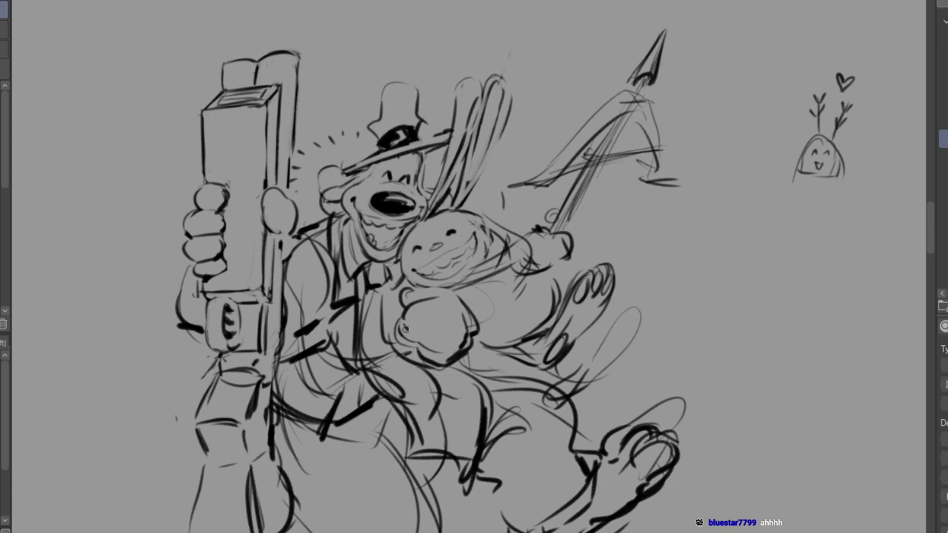
{"action": "mouse_move", "coordinate": [410, 340]}
{"action": "left_mouse_down"}
{"action": "mouse_move", "coordinate": [419, 344]}
{"action": "mouse_move", "coordinate": [426, 323]}
{"action": "mouse_move", "coordinate": [450, 356]}
{"action": "mouse_move", "coordinate": [466, 321]}
{"action": "mouse_move", "coordinate": [472, 329]}
{"action": "left_mouse_up"}
{"action": "mouse_move", "coordinate": [448, 296]}
{"action": "left_mouse_down"}
{"action": "mouse_move", "coordinate": [469, 332]}
{"action": "mouse_move", "coordinate": [452, 290]}
{"action": "mouse_move", "coordinate": [475, 335]}
{"action": "mouse_move", "coordinate": [478, 327]}
{"action": "mouse_move", "coordinate": [477, 352]}
{"action": "left_mouse_up"}
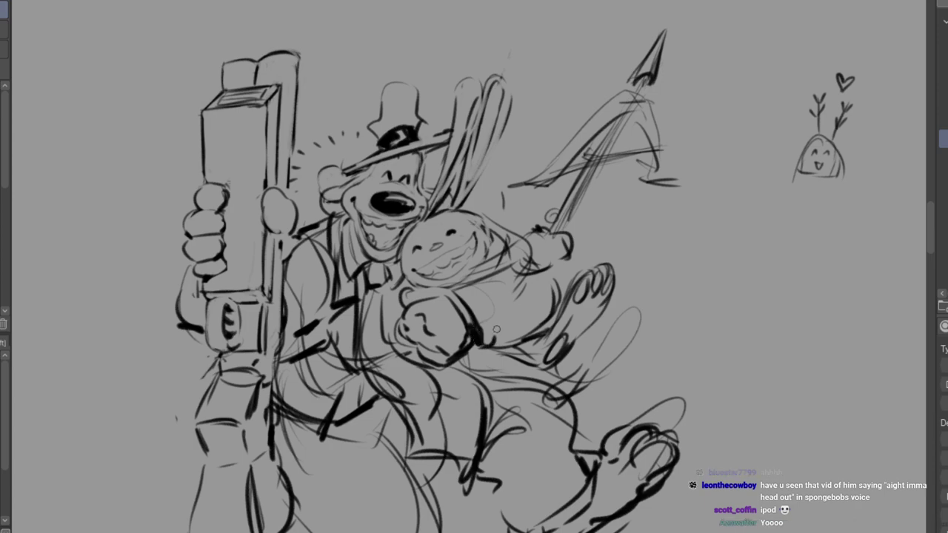
{"action": "left_click_drag", "start_coordinate": [457, 284], "coordinate": [517, 260]}
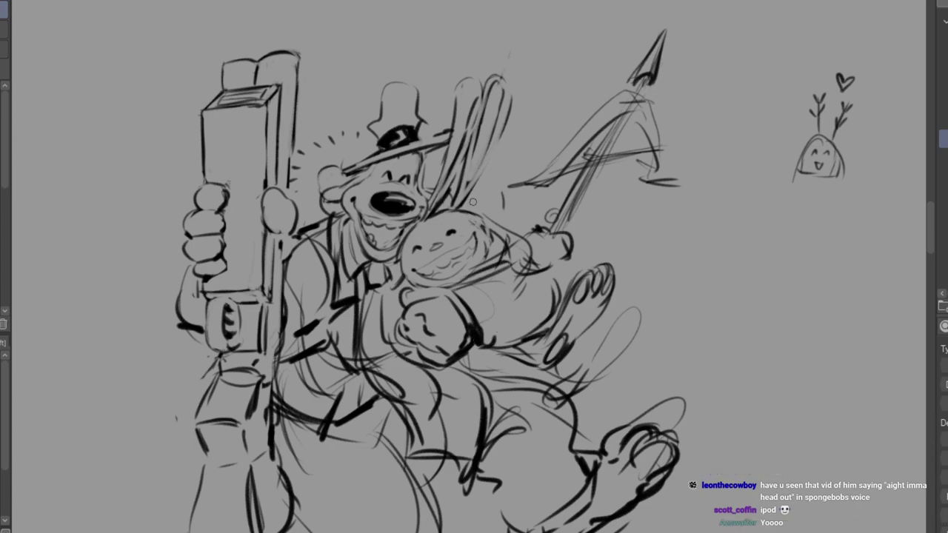
{"action": "left_click_drag", "start_coordinate": [551, 273], "coordinate": [560, 310]}
Erase the inner finger lines and the loose strokes on Max's arm, then redraw his torso's outline.
{"action": "key", "text": "e"}
{"action": "mouse_move", "coordinate": [496, 328]}
{"action": "left_mouse_down"}
{"action": "mouse_move", "coordinate": [476, 295]}
{"action": "mouse_move", "coordinate": [521, 282]}
{"action": "mouse_move", "coordinate": [482, 228]}
{"action": "left_mouse_up"}
{"action": "key", "text": "p"}
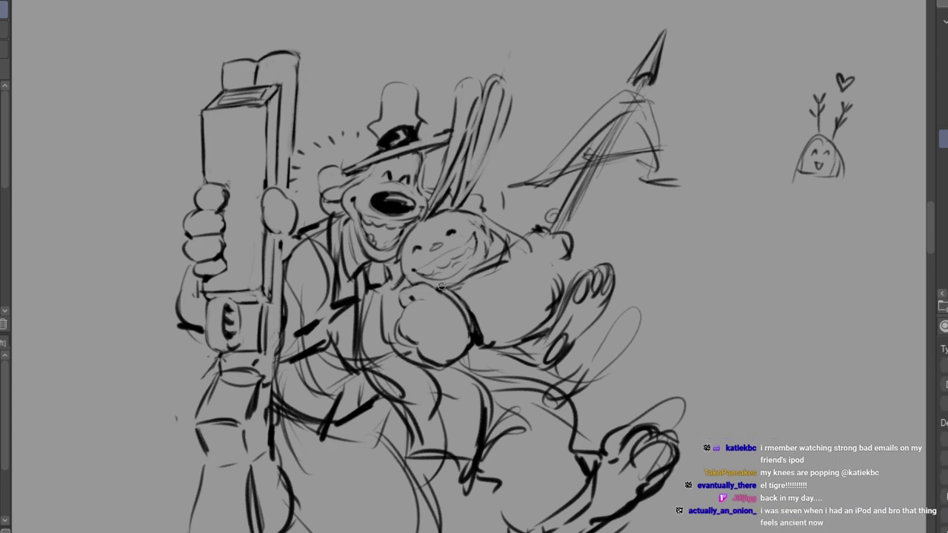
{"action": "mouse_move", "coordinate": [441, 286]}
{"action": "left_mouse_down"}
{"action": "mouse_move", "coordinate": [510, 263]}
{"action": "mouse_move", "coordinate": [497, 260]}
{"action": "mouse_move", "coordinate": [524, 263]}
{"action": "mouse_move", "coordinate": [500, 261]}
{"action": "mouse_move", "coordinate": [528, 251]}
{"action": "mouse_move", "coordinate": [532, 242]}
{"action": "mouse_move", "coordinate": [522, 238]}
{"action": "mouse_move", "coordinate": [541, 260]}
{"action": "mouse_move", "coordinate": [541, 287]}
{"action": "left_mouse_up"}
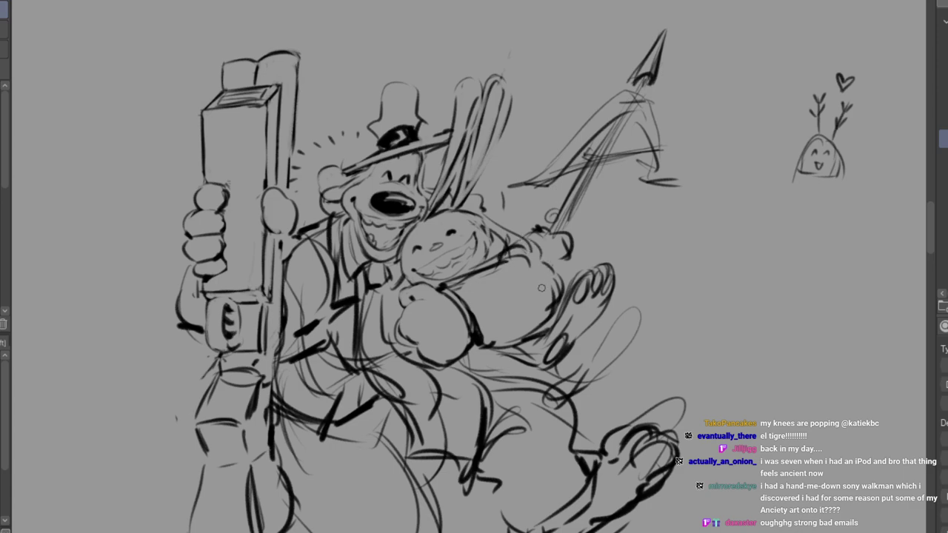
Erase Max's arm lines between his face and spear hand, then sketch a raised shoulder and a heavier, narrower torso.
{"action": "key", "text": "e"}
{"action": "mouse_move", "coordinate": [490, 226]}
{"action": "left_mouse_down"}
{"action": "mouse_move", "coordinate": [486, 215]}
{"action": "mouse_move", "coordinate": [505, 247]}
{"action": "mouse_move", "coordinate": [522, 241]}
{"action": "left_mouse_up"}
{"action": "key", "text": "ctrl+z"}
{"action": "key", "text": "p"}
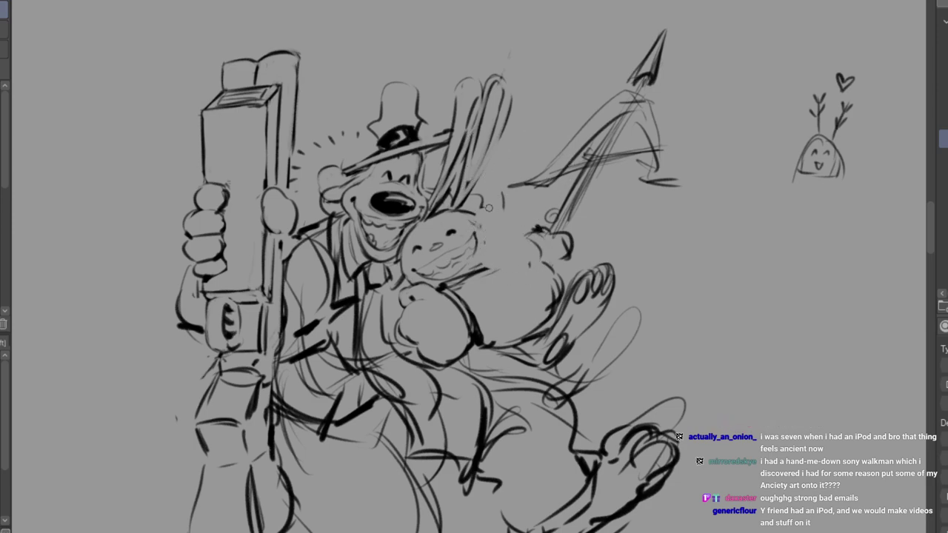
{"action": "mouse_move", "coordinate": [474, 267]}
{"action": "left_mouse_down"}
{"action": "mouse_move", "coordinate": [508, 232]}
{"action": "mouse_move", "coordinate": [508, 240]}
{"action": "mouse_move", "coordinate": [496, 229]}
{"action": "mouse_move", "coordinate": [534, 246]}
{"action": "mouse_move", "coordinate": [539, 282]}
{"action": "mouse_move", "coordinate": [546, 277]}
{"action": "mouse_move", "coordinate": [546, 292]}
{"action": "mouse_move", "coordinate": [501, 337]}
{"action": "left_mouse_up"}
{"action": "left_click_drag", "start_coordinate": [549, 291], "coordinate": [548, 258]}
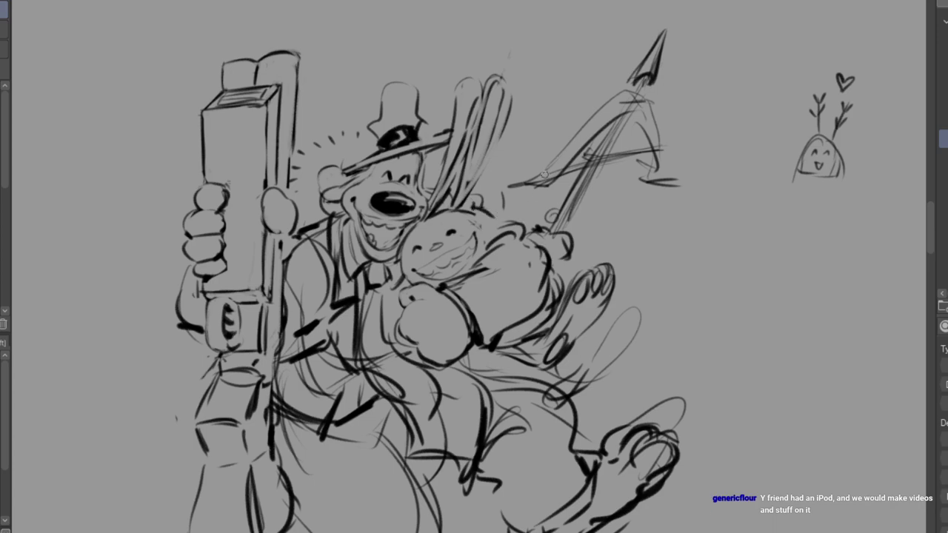
Erase the heavy torso lines beside Sam's hugging hand and the arm strokes next to Max's face.
{"action": "key", "text": "e"}
{"action": "mouse_move", "coordinate": [469, 293]}
{"action": "left_mouse_down"}
{"action": "mouse_move", "coordinate": [474, 287]}
{"action": "mouse_move", "coordinate": [456, 284]}
{"action": "left_mouse_up"}
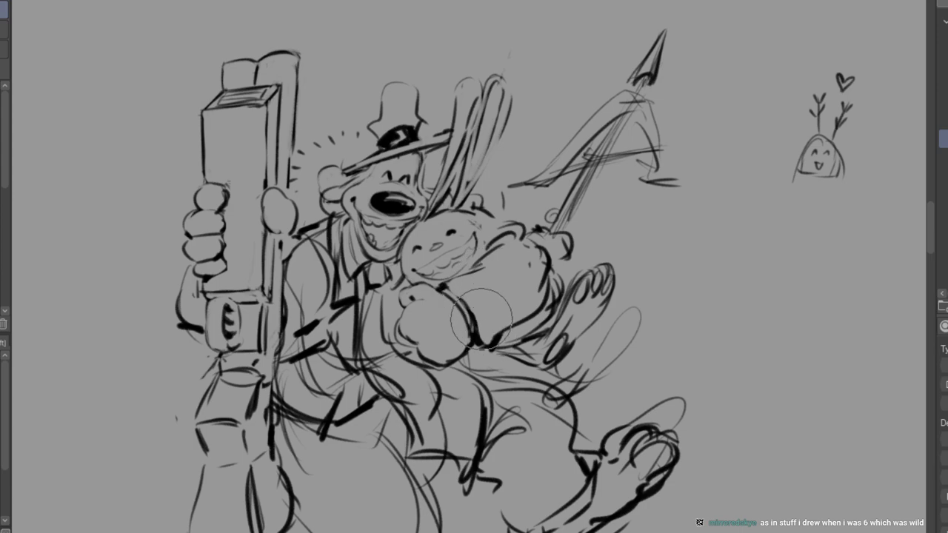
{"action": "mouse_move", "coordinate": [522, 289]}
{"action": "left_mouse_down"}
{"action": "mouse_move", "coordinate": [530, 257]}
{"action": "mouse_move", "coordinate": [505, 246]}
{"action": "left_mouse_up"}
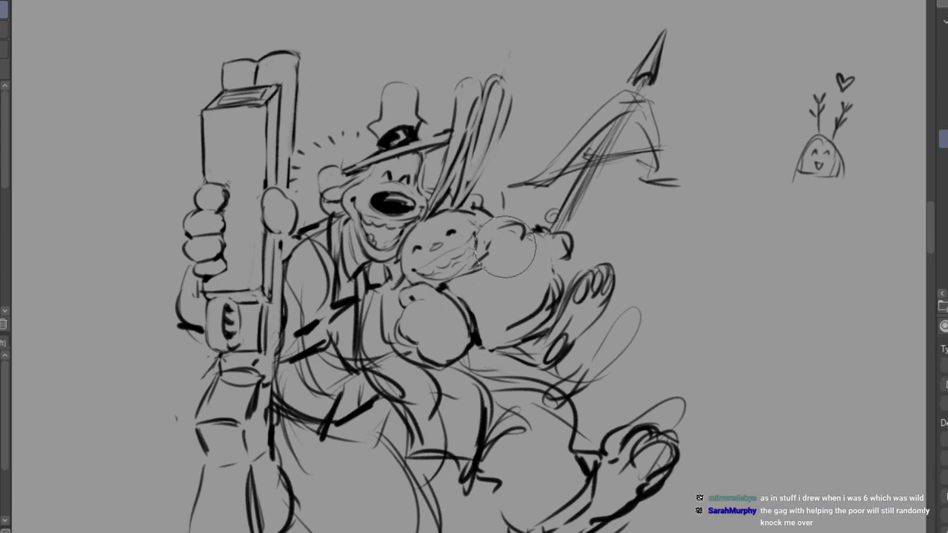
{"action": "key", "text": "p"}
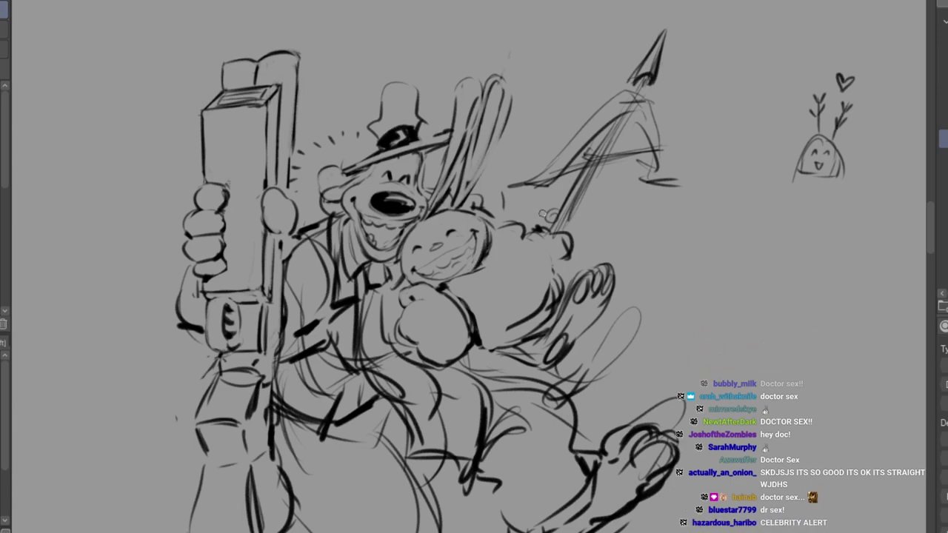
Redraw Max's arm as a slim tapering form running from beneath his grinning face to the spear hand.
{"action": "mouse_move", "coordinate": [536, 228]}
{"action": "left_mouse_down"}
{"action": "mouse_move", "coordinate": [512, 254]}
{"action": "mouse_move", "coordinate": [464, 271]}
{"action": "left_mouse_up"}
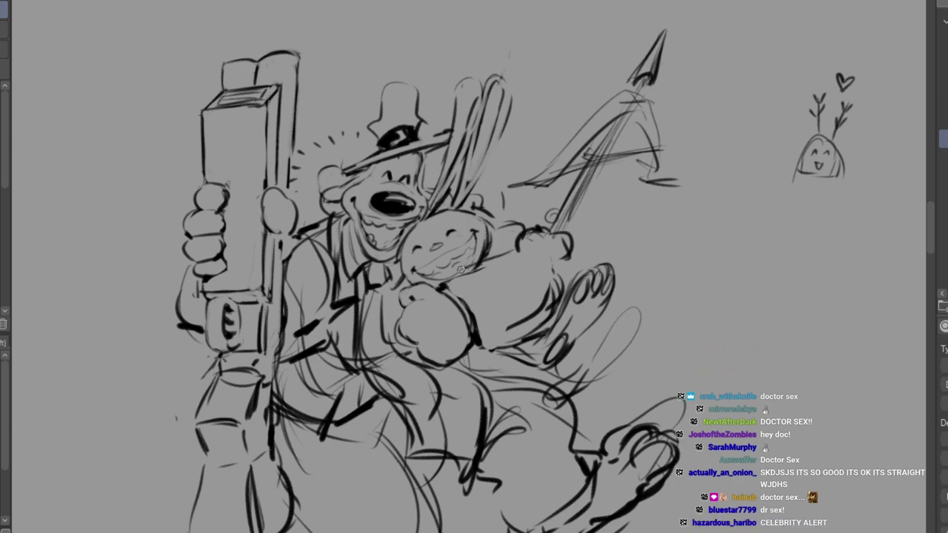
{"action": "mouse_move", "coordinate": [522, 261]}
{"action": "left_mouse_down"}
{"action": "mouse_move", "coordinate": [489, 268]}
{"action": "mouse_move", "coordinate": [556, 263]}
{"action": "left_mouse_up"}
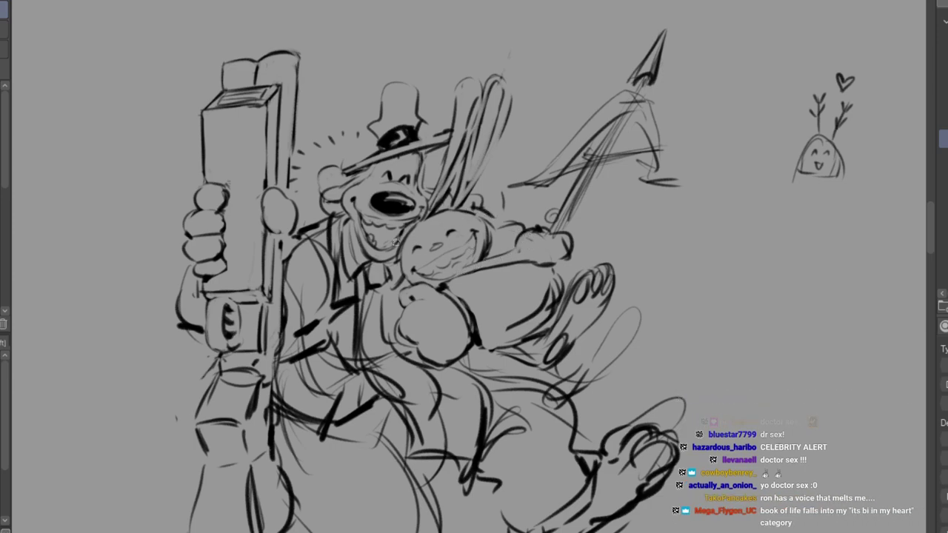
{"action": "left_click_drag", "start_coordinate": [454, 277], "coordinate": [518, 247]}
{"action": "mouse_move", "coordinate": [444, 286]}
{"action": "left_mouse_down"}
{"action": "mouse_move", "coordinate": [509, 253]}
{"action": "mouse_move", "coordinate": [483, 257]}
{"action": "mouse_move", "coordinate": [464, 274]}
{"action": "mouse_move", "coordinate": [491, 261]}
{"action": "mouse_move", "coordinate": [434, 288]}
{"action": "mouse_move", "coordinate": [530, 256]}
{"action": "left_mouse_up"}
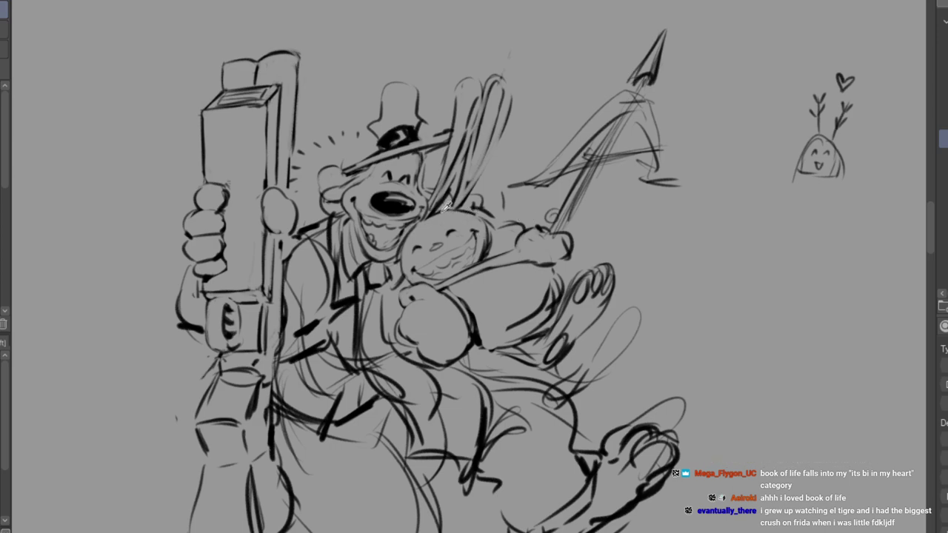
Redraw Max's spear hand with a rounded palm and fingers wrapped around the lower end of the shaft.
{"action": "mouse_move", "coordinate": [538, 230]}
{"action": "left_mouse_down"}
{"action": "mouse_move", "coordinate": [561, 235]}
{"action": "mouse_move", "coordinate": [554, 255]}
{"action": "mouse_move", "coordinate": [526, 261]}
{"action": "left_mouse_up"}
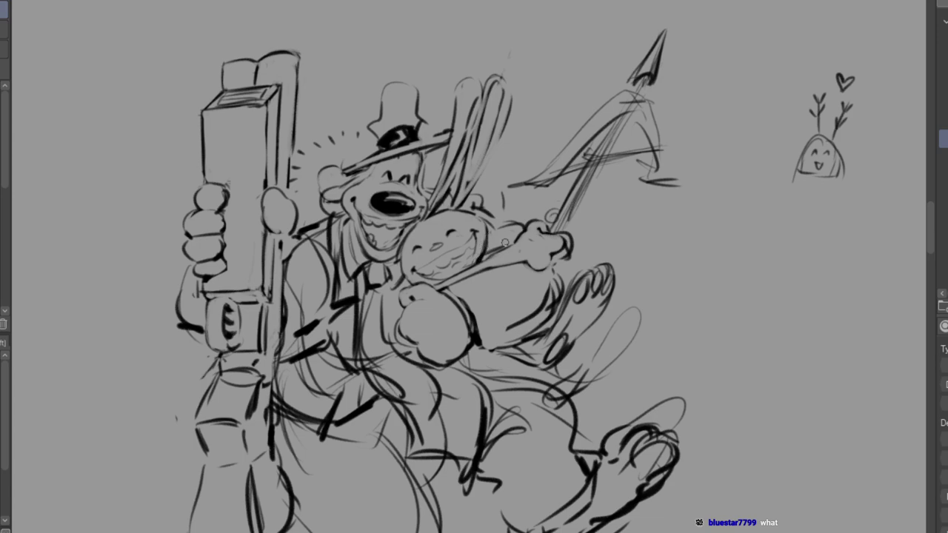
{"action": "mouse_move", "coordinate": [521, 228]}
{"action": "left_mouse_down"}
{"action": "mouse_move", "coordinate": [541, 209]}
{"action": "mouse_move", "coordinate": [530, 216]}
{"action": "left_mouse_up"}
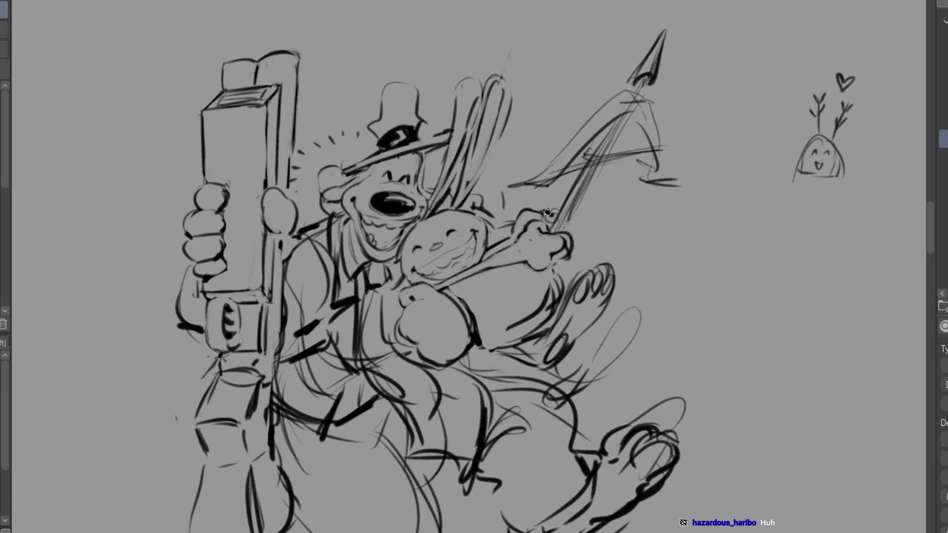
{"action": "left_click_drag", "start_coordinate": [569, 219], "coordinate": [563, 225]}
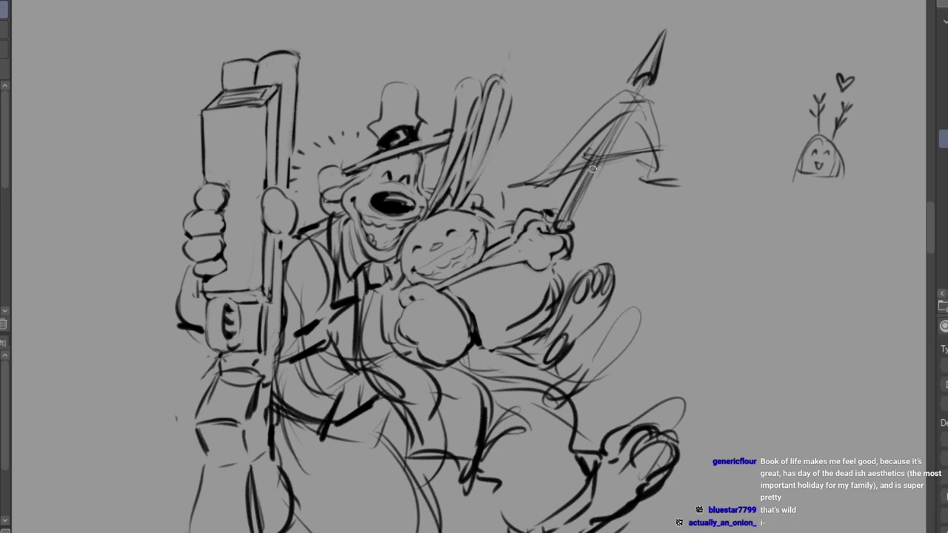
Draw jagged finger and knuckle lines along the lower edge of Sam's hugging hand and firm up its upper outline.
{"action": "mouse_move", "coordinate": [409, 318]}
{"action": "left_mouse_down"}
{"action": "mouse_move", "coordinate": [438, 356]}
{"action": "mouse_move", "coordinate": [423, 341]}
{"action": "mouse_move", "coordinate": [425, 355]}
{"action": "left_mouse_up"}
{"action": "left_click_drag", "start_coordinate": [434, 346], "coordinate": [437, 364]}
{"action": "left_click_drag", "start_coordinate": [410, 307], "coordinate": [408, 338]}
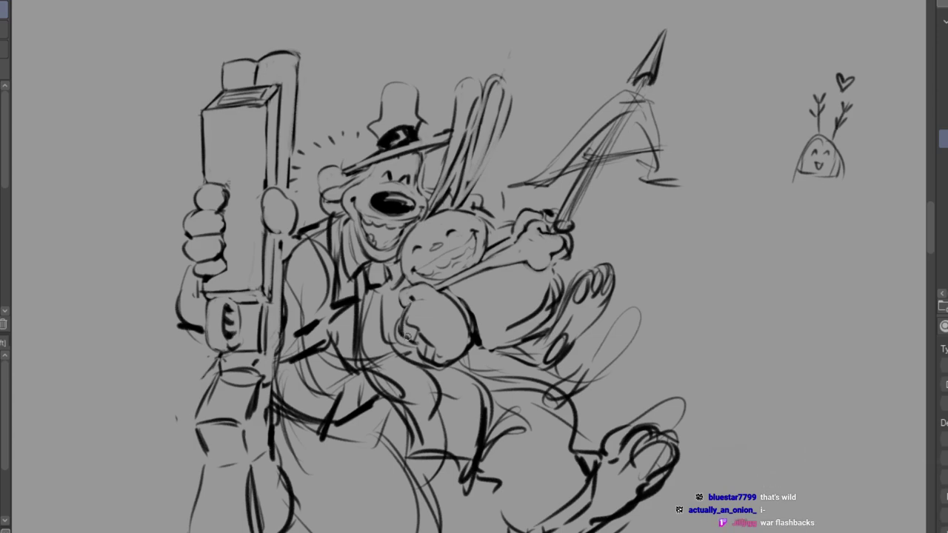
{"action": "left_click_drag", "start_coordinate": [428, 287], "coordinate": [398, 296]}
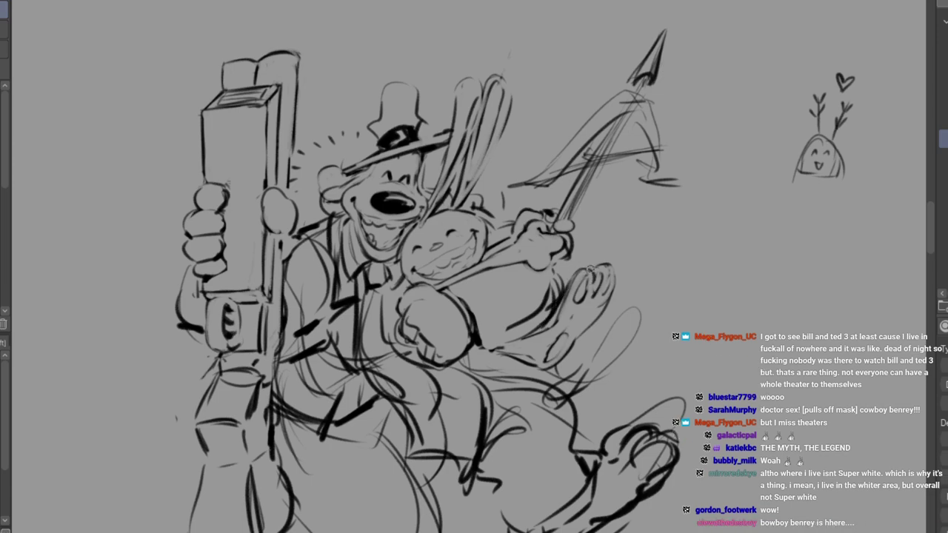
Darken the toe outlines on Max's raised foot and define the edge of its sole.
{"action": "mouse_move", "coordinate": [603, 268]}
{"action": "left_mouse_down"}
{"action": "mouse_move", "coordinate": [610, 291]}
{"action": "mouse_move", "coordinate": [587, 318]}
{"action": "mouse_move", "coordinate": [572, 298]}
{"action": "mouse_move", "coordinate": [585, 275]}
{"action": "mouse_move", "coordinate": [568, 310]}
{"action": "mouse_move", "coordinate": [592, 305]}
{"action": "left_mouse_up"}
{"action": "left_click_drag", "start_coordinate": [607, 272], "coordinate": [598, 312]}
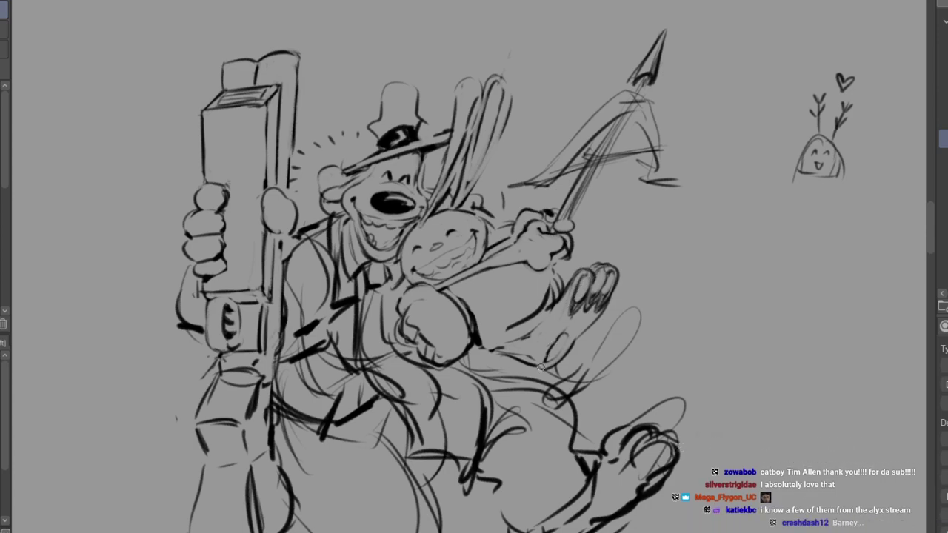
{"action": "mouse_move", "coordinate": [561, 302]}
{"action": "left_mouse_down"}
{"action": "mouse_move", "coordinate": [532, 362]}
{"action": "mouse_move", "coordinate": [543, 331]}
{"action": "mouse_move", "coordinate": [545, 368]}
{"action": "mouse_move", "coordinate": [534, 362]}
{"action": "mouse_move", "coordinate": [564, 346]}
{"action": "left_mouse_up"}
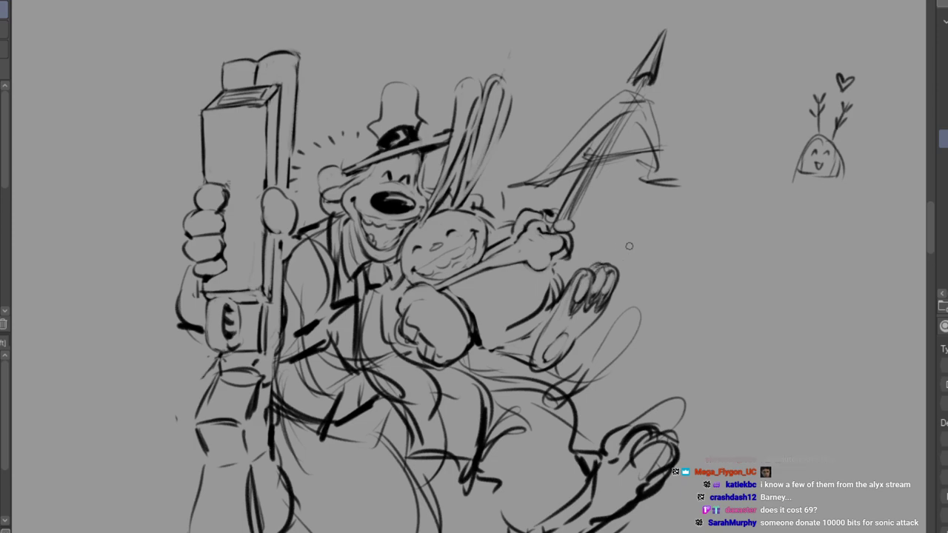
Erase Max's raised foot together with its toes, sole and ankle lines.
{"action": "key", "text": "e"}
{"action": "mouse_move", "coordinate": [607, 259]}
{"action": "left_mouse_down"}
{"action": "mouse_move", "coordinate": [577, 316]}
{"action": "mouse_move", "coordinate": [587, 289]}
{"action": "left_mouse_up"}
{"action": "left_click_drag", "start_coordinate": [550, 361], "coordinate": [542, 352]}
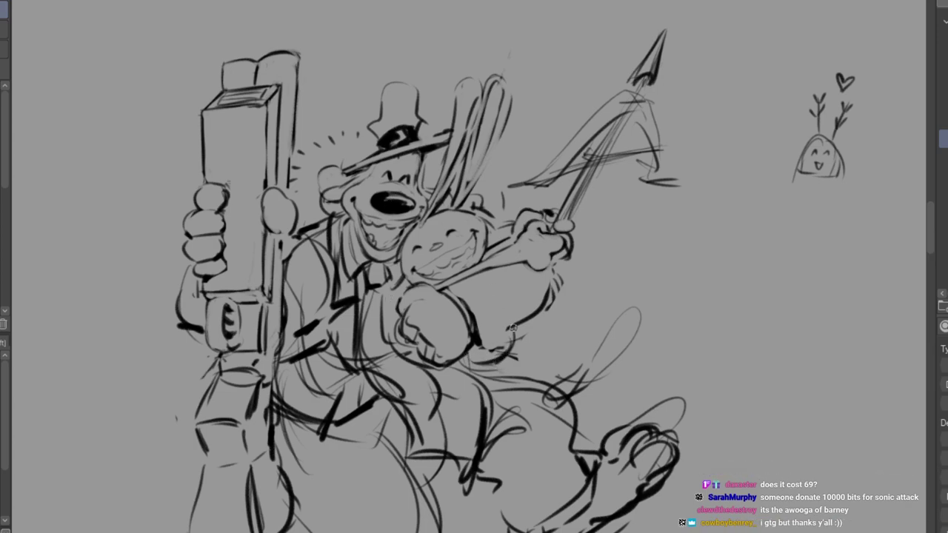
Firm up the underside of Max's torso and redraw his raised leg with a longer, plain upturned foot.
{"action": "mouse_move", "coordinate": [473, 338]}
{"action": "left_mouse_down"}
{"action": "mouse_move", "coordinate": [491, 347]}
{"action": "mouse_move", "coordinate": [529, 315]}
{"action": "left_mouse_up"}
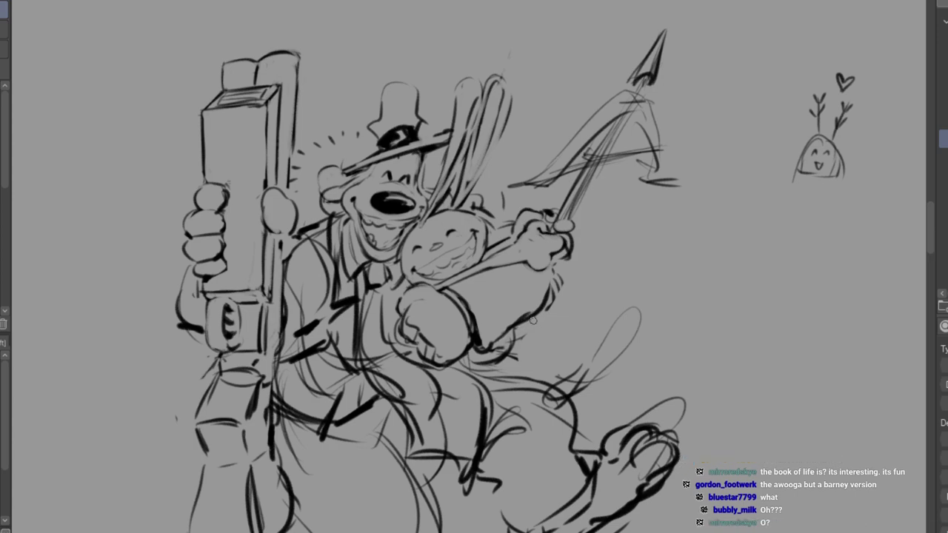
{"action": "mouse_move", "coordinate": [505, 346]}
{"action": "left_mouse_down"}
{"action": "mouse_move", "coordinate": [536, 331]}
{"action": "mouse_move", "coordinate": [505, 347]}
{"action": "mouse_move", "coordinate": [538, 355]}
{"action": "mouse_move", "coordinate": [547, 341]}
{"action": "mouse_move", "coordinate": [590, 335]}
{"action": "mouse_move", "coordinate": [544, 358]}
{"action": "mouse_move", "coordinate": [569, 376]}
{"action": "mouse_move", "coordinate": [579, 324]}
{"action": "mouse_move", "coordinate": [615, 285]}
{"action": "left_mouse_up"}
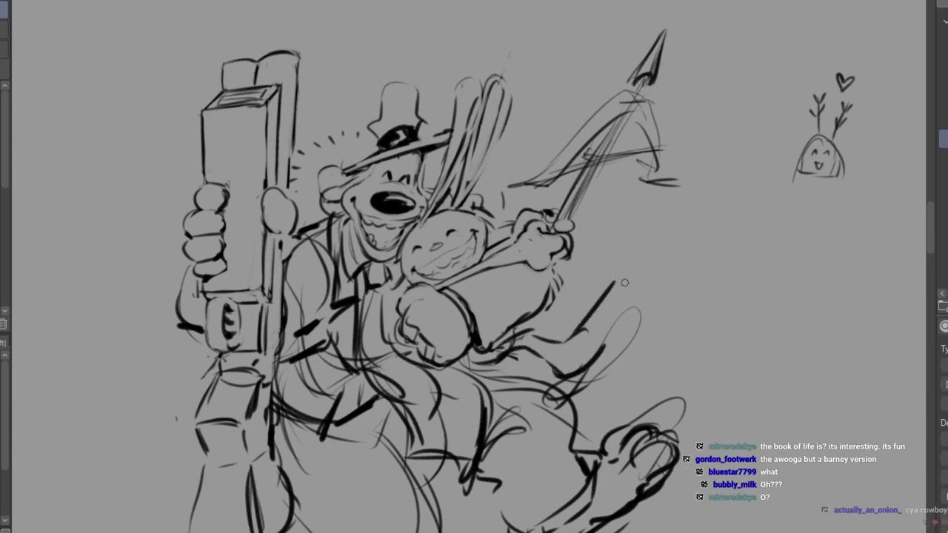
{"action": "mouse_move", "coordinate": [578, 329]}
{"action": "left_mouse_down"}
{"action": "mouse_move", "coordinate": [633, 272]}
{"action": "mouse_move", "coordinate": [646, 279]}
{"action": "mouse_move", "coordinate": [608, 347]}
{"action": "mouse_move", "coordinate": [621, 322]}
{"action": "mouse_move", "coordinate": [551, 382]}
{"action": "left_mouse_up"}
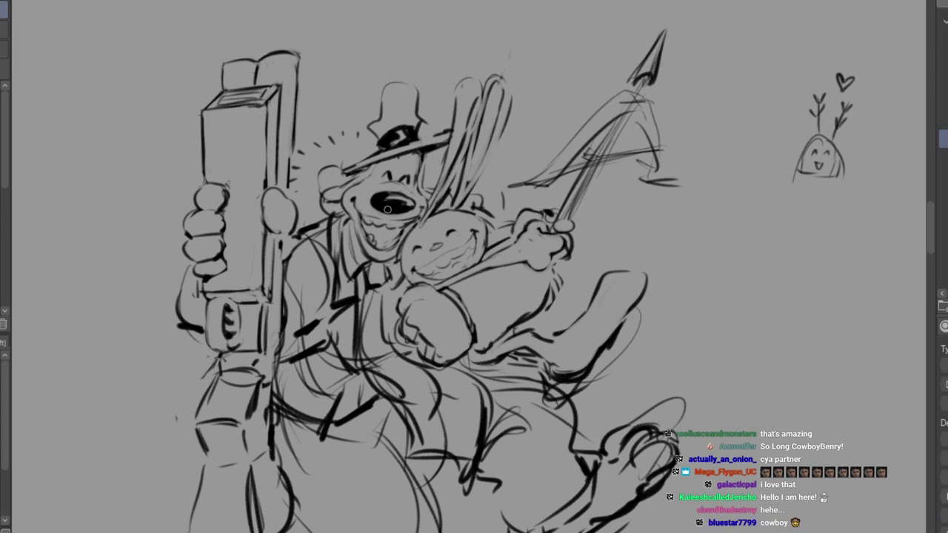
Rework Sam's hugging hand with a rounder back and distinct curled fingers along its lower edge.
{"action": "left_click_drag", "start_coordinate": [404, 306], "coordinate": [427, 296]}
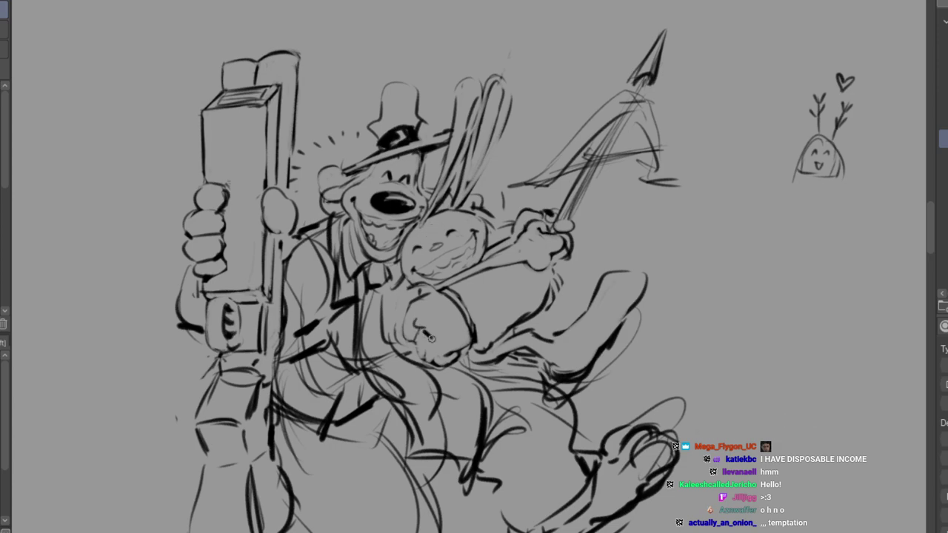
{"action": "left_click_drag", "start_coordinate": [419, 293], "coordinate": [410, 305]}
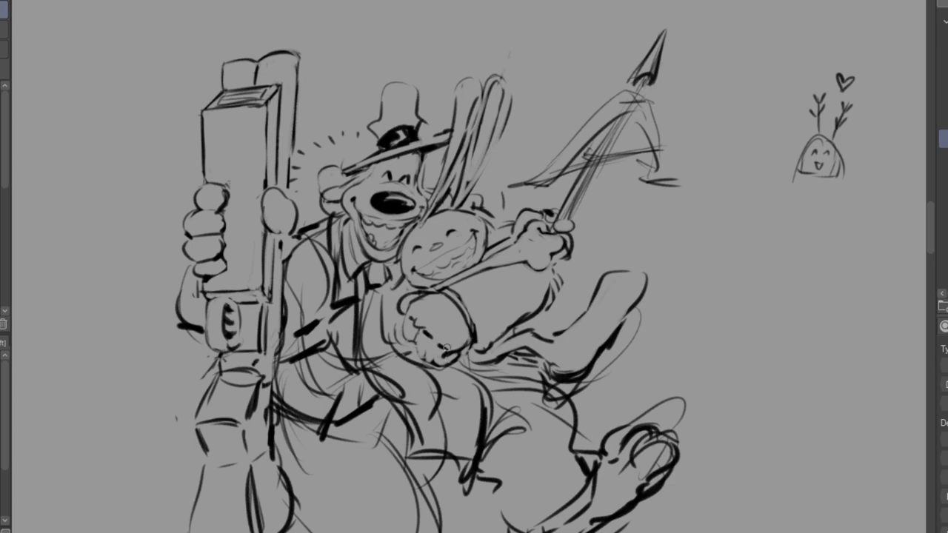
{"action": "mouse_move", "coordinate": [427, 339]}
{"action": "left_mouse_down"}
{"action": "mouse_move", "coordinate": [434, 366]}
{"action": "mouse_move", "coordinate": [436, 357]}
{"action": "mouse_move", "coordinate": [419, 360]}
{"action": "mouse_move", "coordinate": [411, 326]}
{"action": "left_mouse_up"}
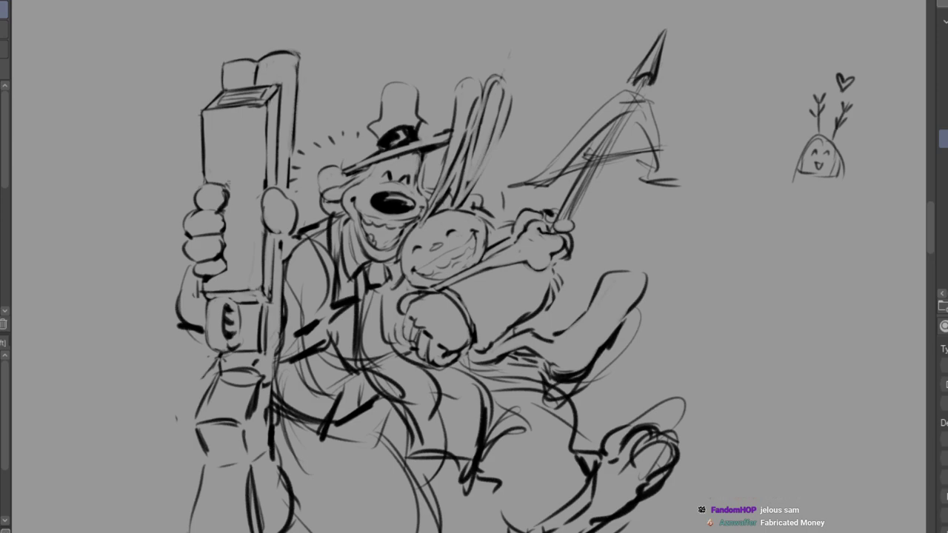
Clean up the lower section of Sam's gun and redraw its angular grip and flared stock outline.
{"action": "mouse_move", "coordinate": [208, 391]}
{"action": "left_mouse_down"}
{"action": "mouse_move", "coordinate": [194, 417]}
{"action": "mouse_move", "coordinate": [229, 412]}
{"action": "left_mouse_up"}
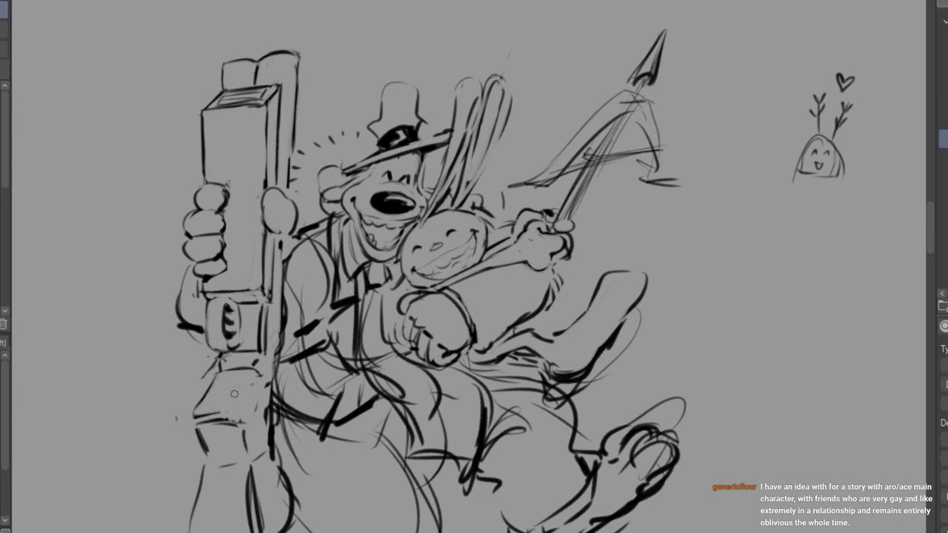
{"action": "left_click_drag", "start_coordinate": [221, 414], "coordinate": [241, 408]}
{"action": "mouse_move", "coordinate": [255, 379]}
{"action": "left_mouse_down"}
{"action": "mouse_move", "coordinate": [246, 403]}
{"action": "mouse_move", "coordinate": [221, 360]}
{"action": "mouse_move", "coordinate": [194, 417]}
{"action": "mouse_move", "coordinate": [208, 459]}
{"action": "left_mouse_up"}
{"action": "mouse_move", "coordinate": [237, 409]}
{"action": "left_mouse_down"}
{"action": "mouse_move", "coordinate": [245, 455]}
{"action": "mouse_move", "coordinate": [236, 466]}
{"action": "mouse_move", "coordinate": [206, 457]}
{"action": "mouse_move", "coordinate": [178, 532]}
{"action": "left_mouse_up"}
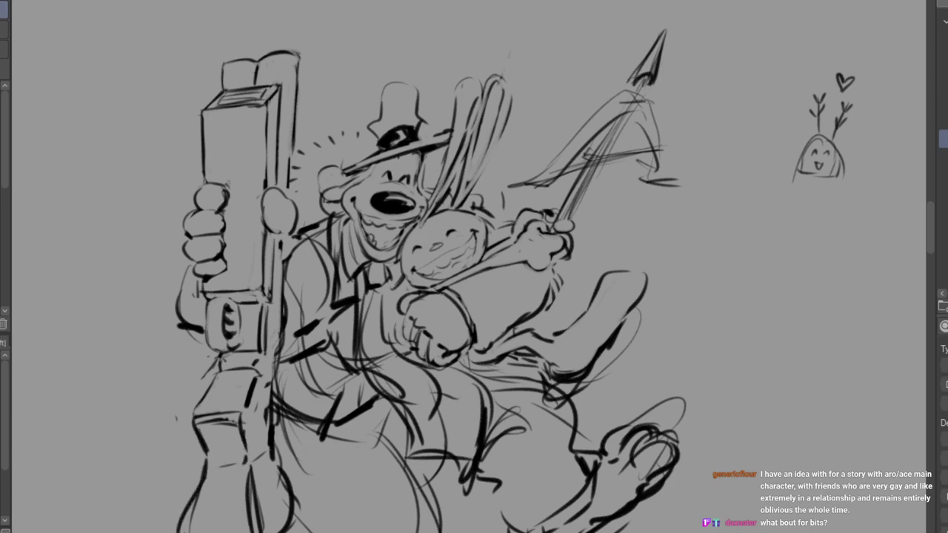
{"action": "left_click_drag", "start_coordinate": [245, 461], "coordinate": [253, 529]}
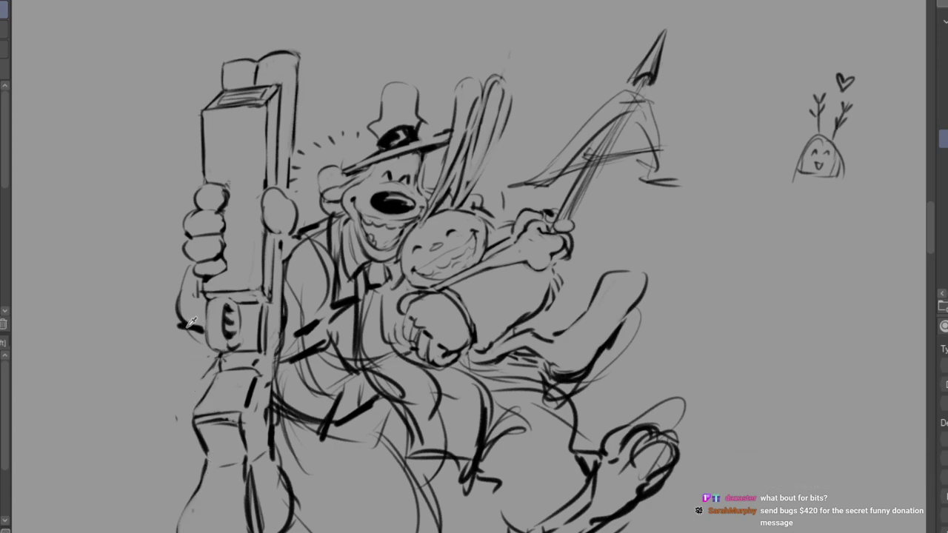
Write the note "BITS IS ONLY 69" beside the gun, thicken the number, and erase the whole note.
{"action": "mouse_move", "coordinate": [61, 105]}
{"action": "left_mouse_down"}
{"action": "mouse_move", "coordinate": [62, 139]}
{"action": "mouse_move", "coordinate": [81, 134]}
{"action": "left_mouse_up"}
{"action": "mouse_move", "coordinate": [94, 113]}
{"action": "left_mouse_down"}
{"action": "mouse_move", "coordinate": [93, 132]}
{"action": "mouse_move", "coordinate": [102, 111]}
{"action": "left_mouse_up"}
{"action": "mouse_move", "coordinate": [114, 112]}
{"action": "left_mouse_down"}
{"action": "mouse_move", "coordinate": [76, 172]}
{"action": "mouse_move", "coordinate": [86, 169]}
{"action": "left_mouse_up"}
{"action": "mouse_move", "coordinate": [113, 157]}
{"action": "left_mouse_down"}
{"action": "mouse_move", "coordinate": [135, 152]}
{"action": "mouse_move", "coordinate": [148, 169]}
{"action": "mouse_move", "coordinate": [154, 159]}
{"action": "left_mouse_up"}
{"action": "mouse_move", "coordinate": [160, 146]}
{"action": "left_mouse_down"}
{"action": "mouse_move", "coordinate": [151, 175]}
{"action": "mouse_move", "coordinate": [92, 201]}
{"action": "mouse_move", "coordinate": [113, 196]}
{"action": "mouse_move", "coordinate": [111, 215]}
{"action": "left_mouse_up"}
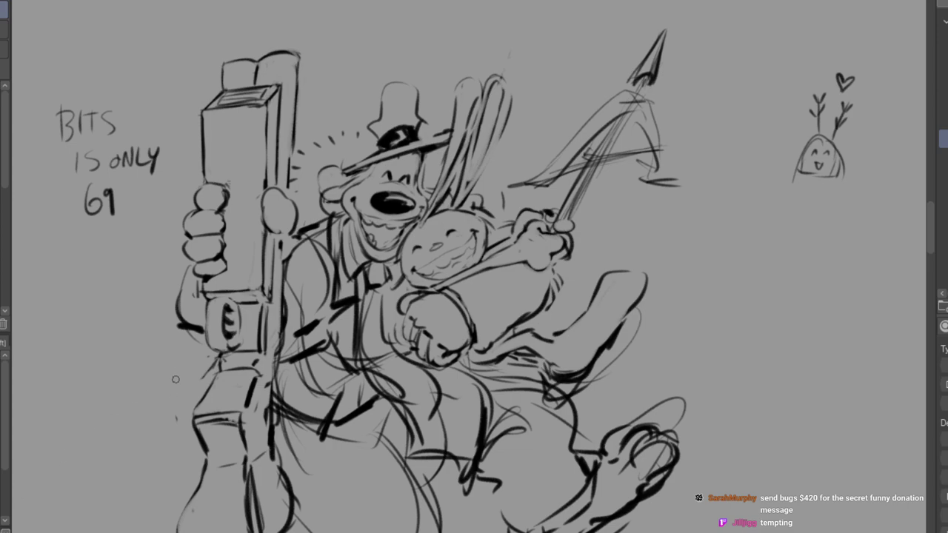
{"action": "left_click_drag", "start_coordinate": [100, 184], "coordinate": [96, 200]}
{"action": "left_click_drag", "start_coordinate": [113, 185], "coordinate": [111, 217]}
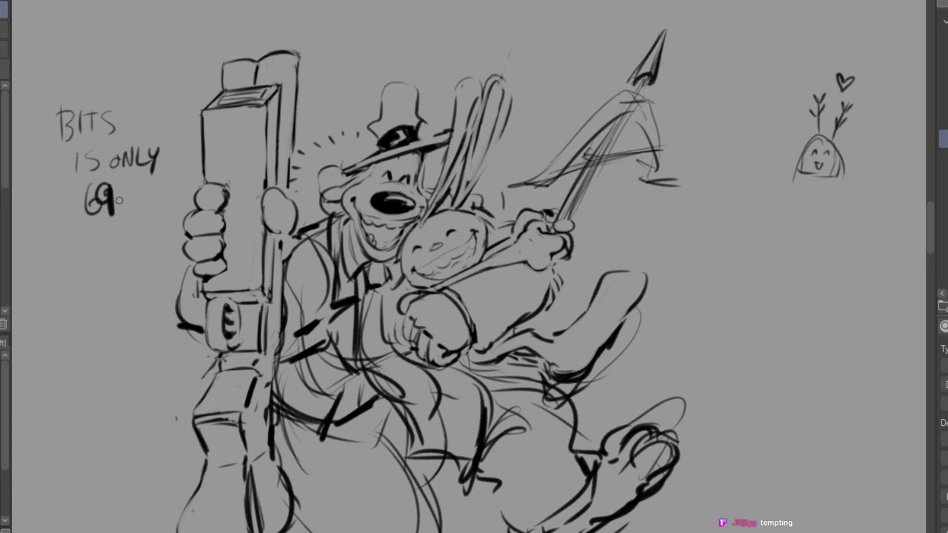
{"action": "key", "text": "e"}
{"action": "mouse_move", "coordinate": [125, 125]}
{"action": "left_mouse_down"}
{"action": "mouse_move", "coordinate": [111, 208]}
{"action": "mouse_move", "coordinate": [112, 123]}
{"action": "mouse_move", "coordinate": [77, 163]}
{"action": "mouse_move", "coordinate": [68, 125]}
{"action": "left_mouse_up"}
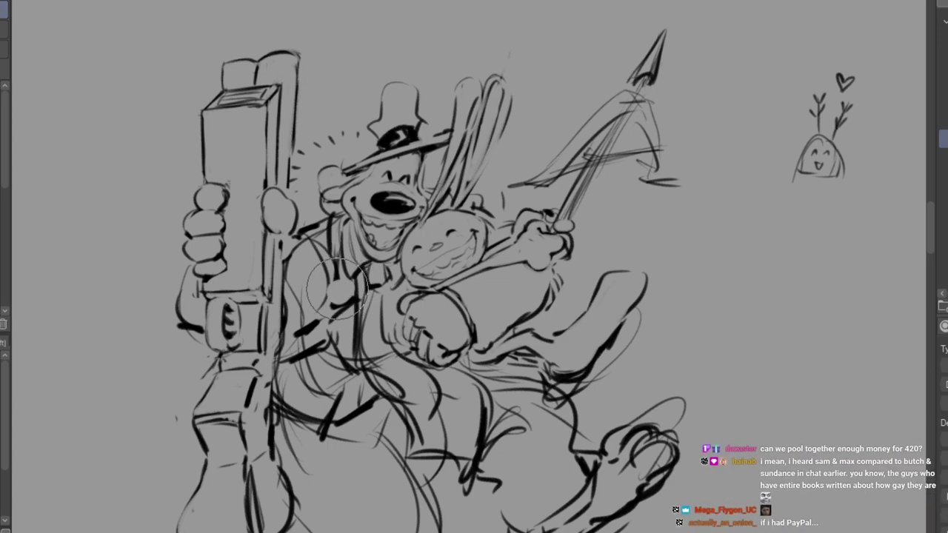
Erase the rough lapel lines on Sam's chest and draw a cleaner jacket lapel and pointed shirt collar.
{"action": "left_click_drag", "start_coordinate": [342, 275], "coordinate": [342, 250]}
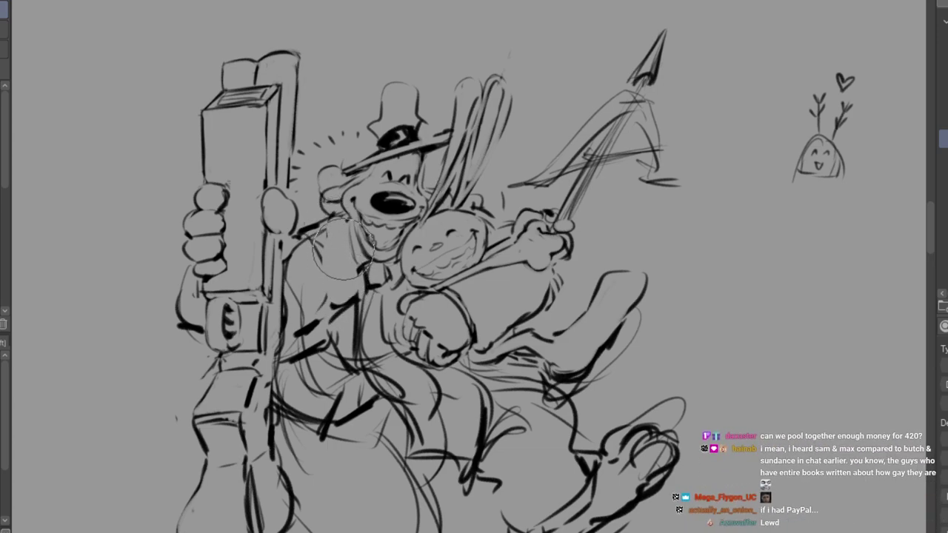
{"action": "mouse_move", "coordinate": [329, 215]}
{"action": "left_mouse_down"}
{"action": "mouse_move", "coordinate": [331, 302]}
{"action": "mouse_move", "coordinate": [349, 302]}
{"action": "left_mouse_up"}
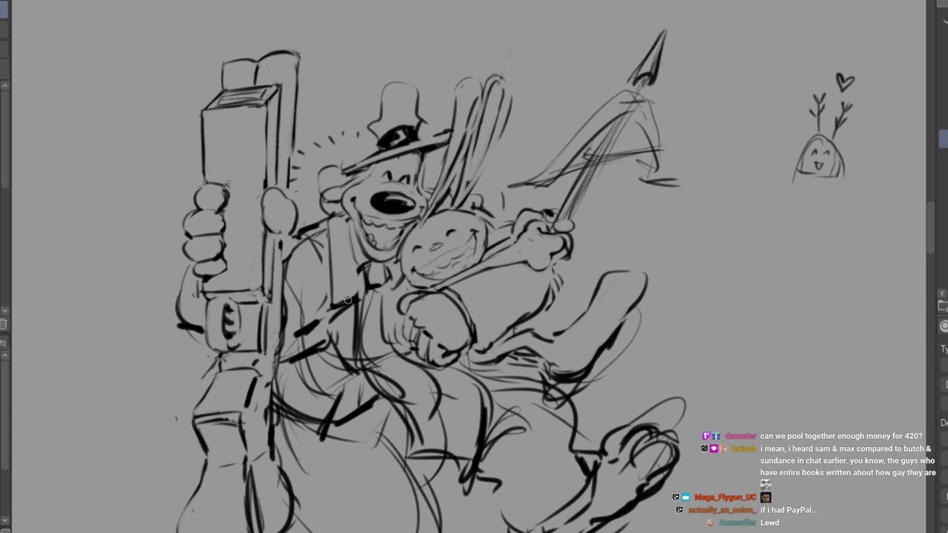
{"action": "left_click_drag", "start_coordinate": [346, 218], "coordinate": [354, 287]}
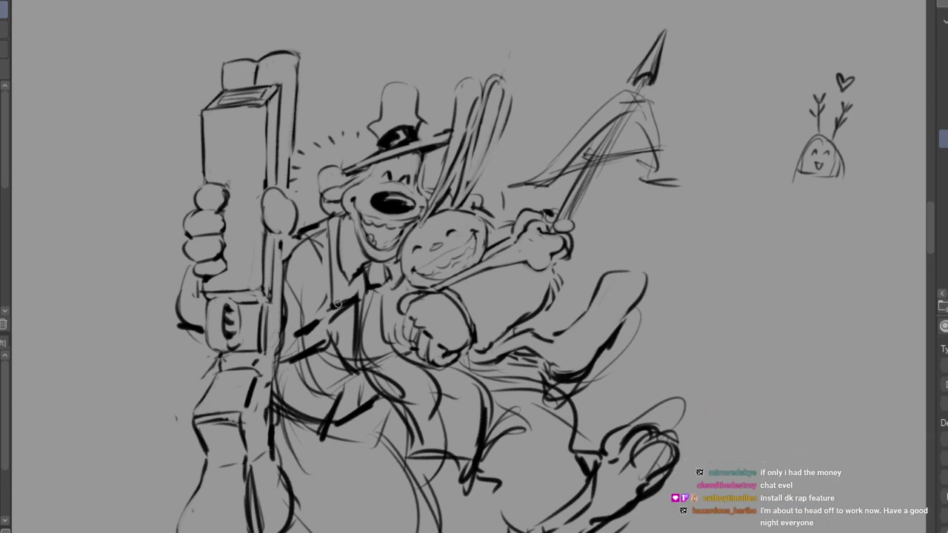
Strengthen the sleeve lines of Sam's gun arm and redraw a smaller, rounder ear beside his face.
{"action": "mouse_move", "coordinate": [302, 237]}
{"action": "left_mouse_down"}
{"action": "mouse_move", "coordinate": [320, 303]}
{"action": "mouse_move", "coordinate": [306, 326]}
{"action": "left_mouse_up"}
{"action": "left_click_drag", "start_coordinate": [323, 300], "coordinate": [306, 326]}
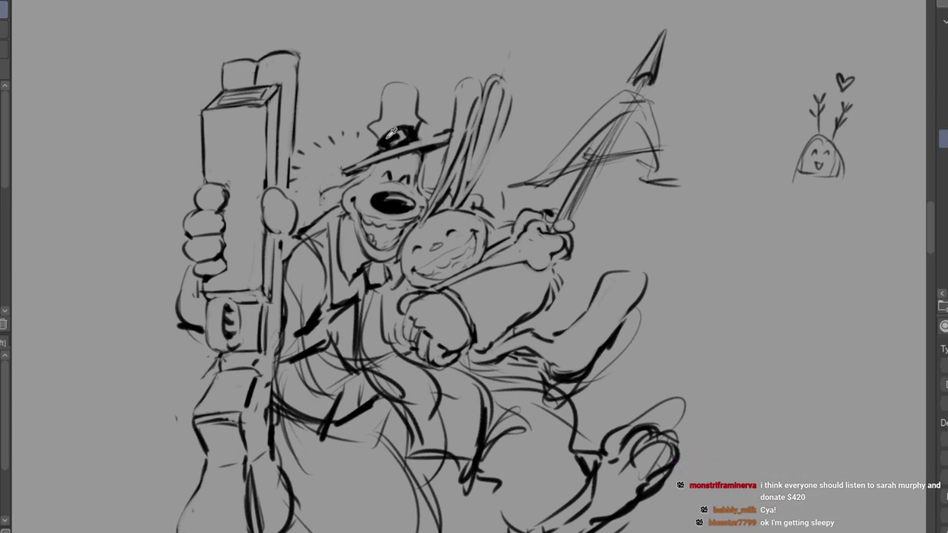
{"action": "mouse_move", "coordinate": [338, 185]}
{"action": "left_mouse_down"}
{"action": "mouse_move", "coordinate": [323, 208]}
{"action": "mouse_move", "coordinate": [338, 206]}
{"action": "left_mouse_up"}
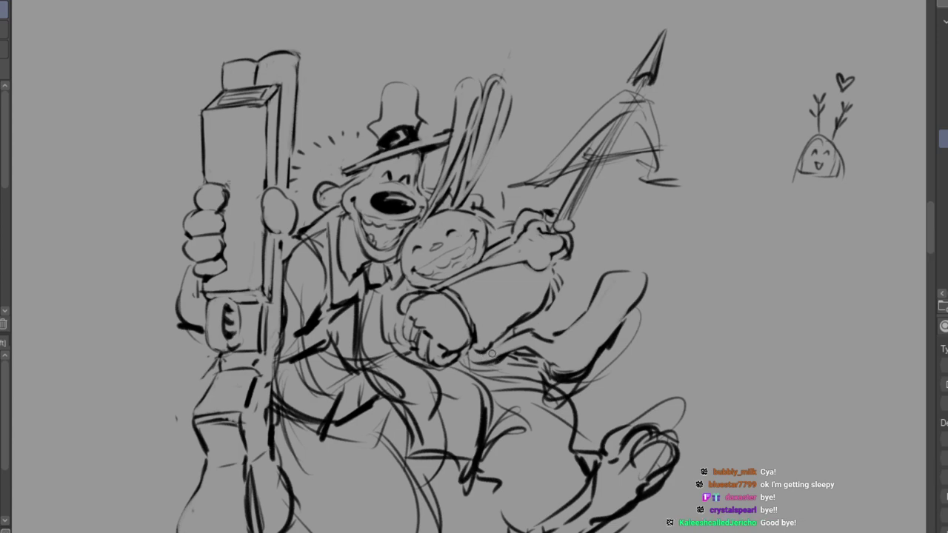
Erase Sam's collar, lapel and chest lines, then redraw the rounded shoulder and sleeve of his gun arm.
{"action": "key", "text": "e"}
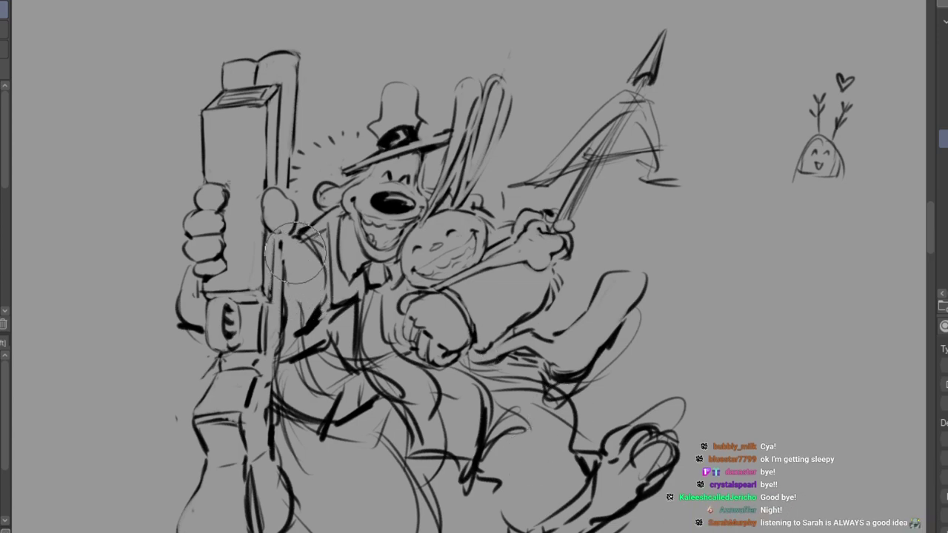
{"action": "mouse_move", "coordinate": [382, 320]}
{"action": "left_mouse_down"}
{"action": "mouse_move", "coordinate": [341, 329]}
{"action": "mouse_move", "coordinate": [337, 318]}
{"action": "mouse_move", "coordinate": [308, 364]}
{"action": "mouse_move", "coordinate": [339, 340]}
{"action": "mouse_move", "coordinate": [329, 373]}
{"action": "mouse_move", "coordinate": [326, 294]}
{"action": "mouse_move", "coordinate": [312, 245]}
{"action": "mouse_move", "coordinate": [312, 286]}
{"action": "mouse_move", "coordinate": [328, 242]}
{"action": "mouse_move", "coordinate": [340, 290]}
{"action": "mouse_move", "coordinate": [335, 237]}
{"action": "mouse_move", "coordinate": [361, 315]}
{"action": "left_mouse_up"}
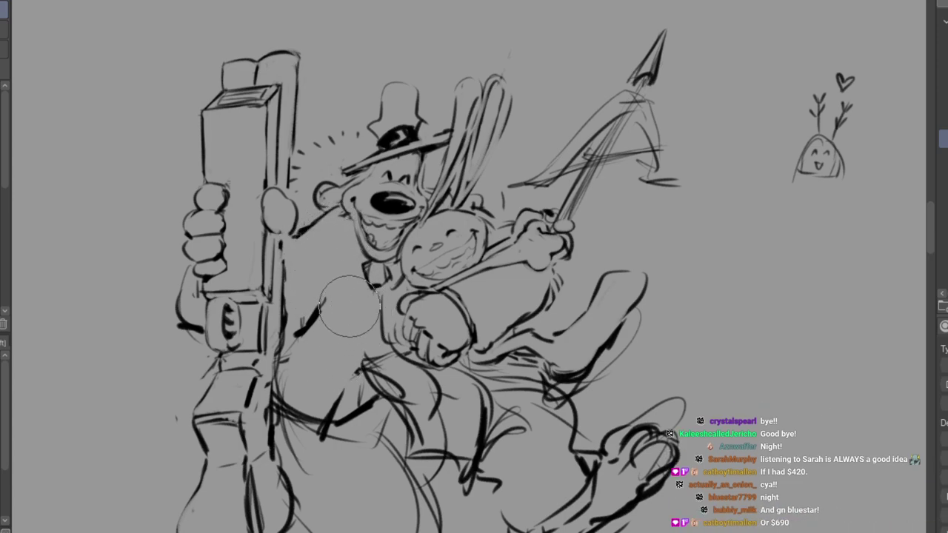
{"action": "key", "text": "p"}
{"action": "left_click_drag", "start_coordinate": [304, 232], "coordinate": [323, 294]}
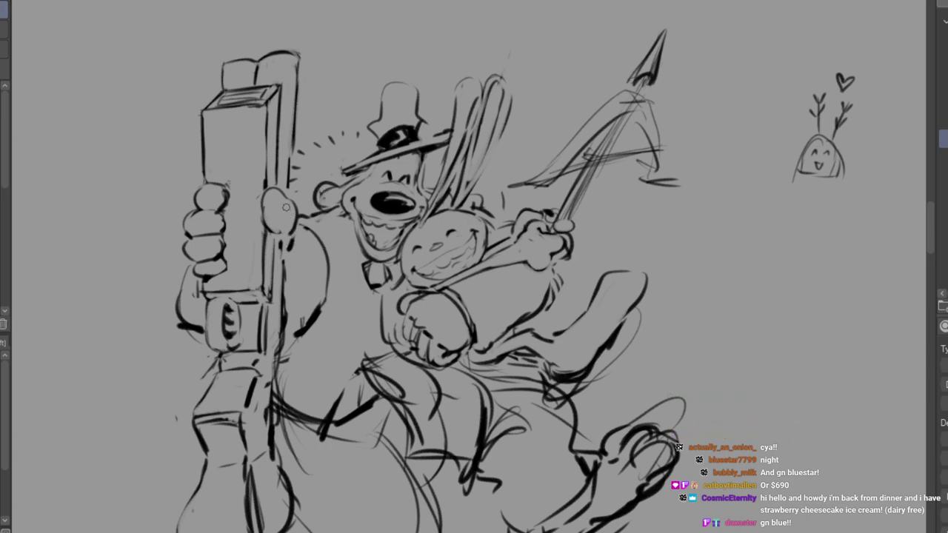
{"action": "mouse_move", "coordinate": [274, 195]}
{"action": "left_mouse_down"}
{"action": "mouse_move", "coordinate": [283, 228]}
{"action": "mouse_move", "coordinate": [284, 202]}
{"action": "mouse_move", "coordinate": [291, 223]}
{"action": "mouse_move", "coordinate": [293, 317]}
{"action": "left_mouse_up"}
{"action": "left_click_drag", "start_coordinate": [299, 274], "coordinate": [304, 301]}
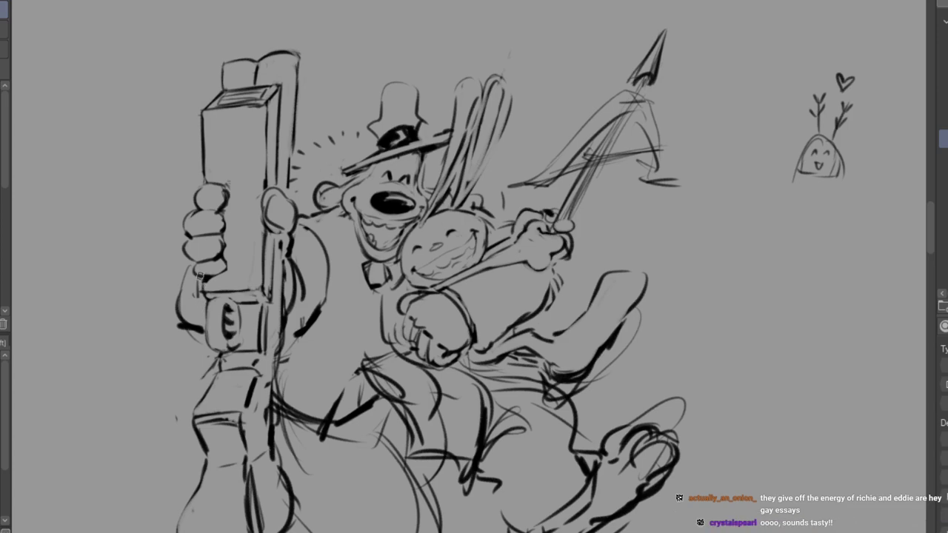
Redraw Sam's wrist closer to the gun, erase the old outer forearm lines, and firm up his lower gripping fingers.
{"action": "mouse_move", "coordinate": [199, 280]}
{"action": "left_mouse_down"}
{"action": "mouse_move", "coordinate": [197, 328]}
{"action": "mouse_move", "coordinate": [212, 348]}
{"action": "left_mouse_up"}
{"action": "key", "text": "e"}
{"action": "mouse_move", "coordinate": [187, 265]}
{"action": "left_mouse_down"}
{"action": "mouse_move", "coordinate": [192, 309]}
{"action": "mouse_move", "coordinate": [185, 288]}
{"action": "mouse_move", "coordinate": [183, 344]}
{"action": "mouse_move", "coordinate": [184, 292]}
{"action": "mouse_move", "coordinate": [191, 342]}
{"action": "left_mouse_up"}
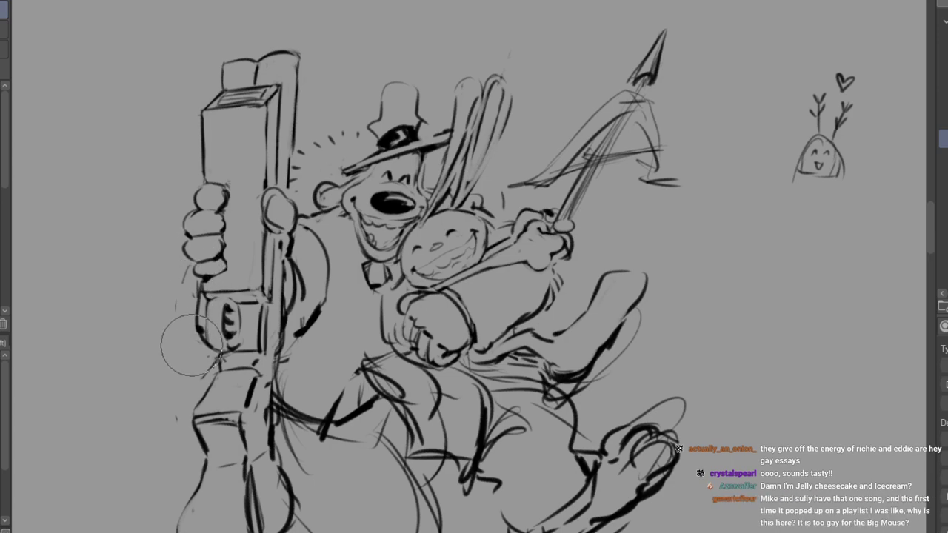
{"action": "key", "text": "p"}
{"action": "mouse_move", "coordinate": [187, 239]}
{"action": "left_mouse_down"}
{"action": "mouse_move", "coordinate": [221, 247]}
{"action": "mouse_move", "coordinate": [201, 278]}
{"action": "left_mouse_up"}
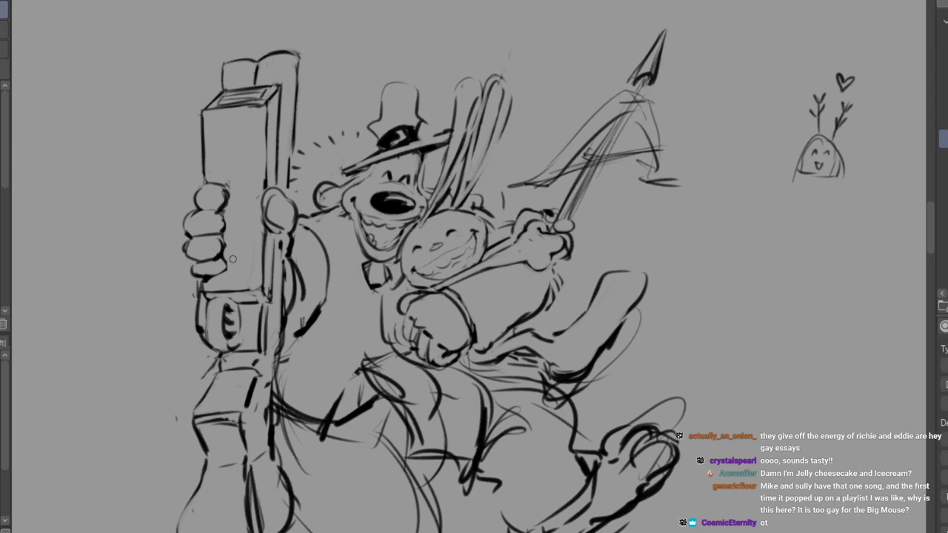
Add short contour strokes at the ankle and heel of Max's raised leg.
{"action": "left_click_drag", "start_coordinate": [544, 354], "coordinate": [560, 372]}
{"action": "left_click_drag", "start_coordinate": [543, 353], "coordinate": [572, 356]}
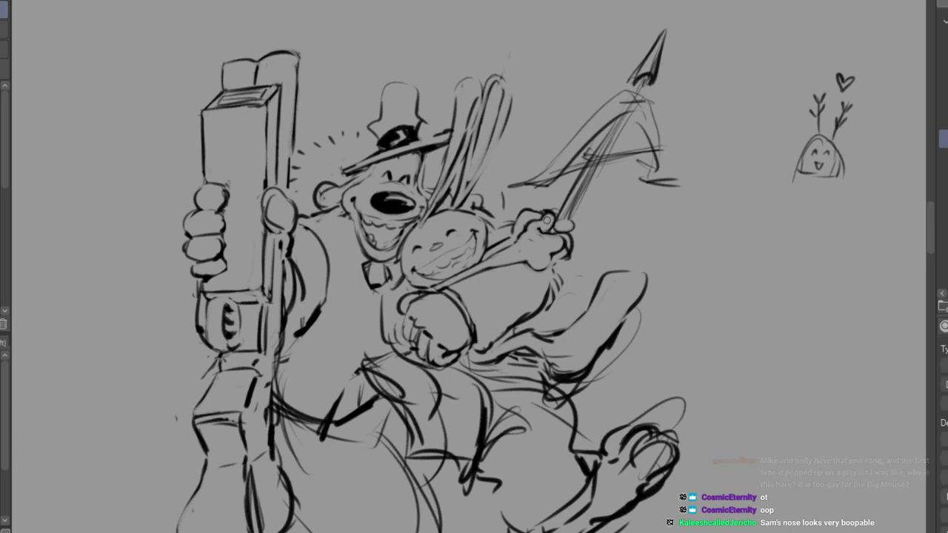
Tidy the finger lines of Max's raised hand, and draw toes and a heel pad on his kicked-up foot.
{"action": "mouse_move", "coordinate": [543, 210]}
{"action": "left_mouse_down"}
{"action": "mouse_move", "coordinate": [559, 212]}
{"action": "mouse_move", "coordinate": [519, 220]}
{"action": "left_mouse_up"}
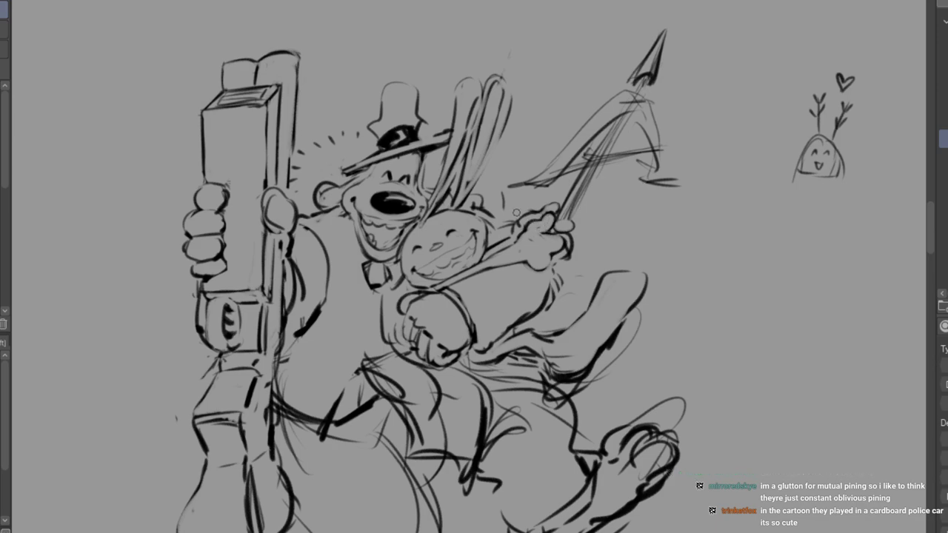
{"action": "left_click_drag", "start_coordinate": [541, 234], "coordinate": [557, 227]}
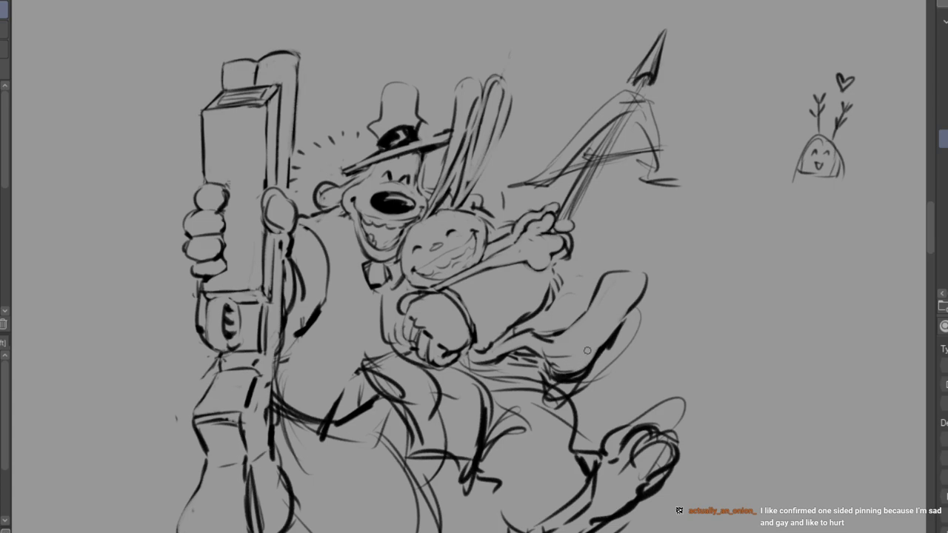
{"action": "left_click_drag", "start_coordinate": [591, 345], "coordinate": [575, 367]}
{"action": "mouse_move", "coordinate": [606, 286]}
{"action": "left_mouse_down"}
{"action": "mouse_move", "coordinate": [633, 279]}
{"action": "mouse_move", "coordinate": [624, 300]}
{"action": "left_mouse_up"}
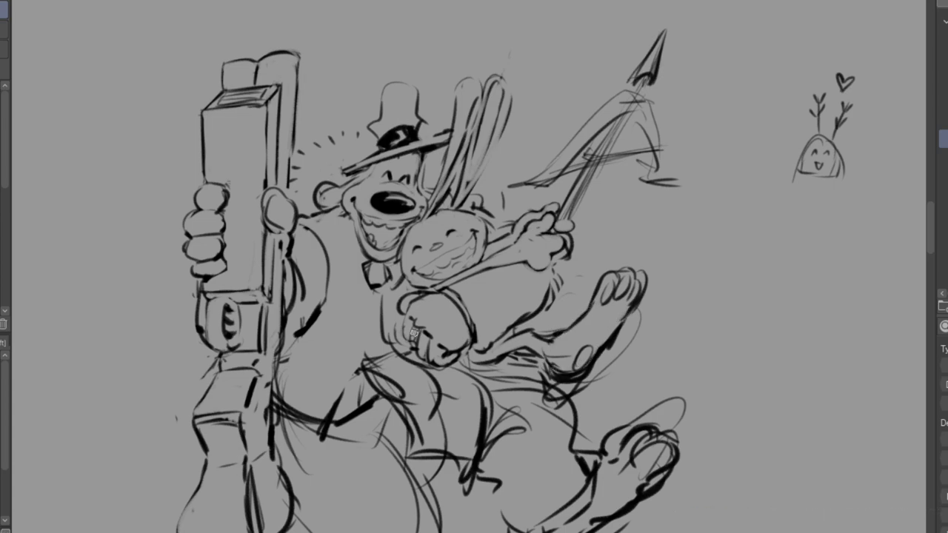
Draw Sam's jacket lapel and long front edge below his chin, and redraw the teeth in his grin.
{"action": "left_click_drag", "start_coordinate": [354, 234], "coordinate": [369, 306]}
{"action": "left_click_drag", "start_coordinate": [356, 252], "coordinate": [370, 338]}
{"action": "left_click_drag", "start_coordinate": [360, 300], "coordinate": [370, 365]}
{"action": "left_click_drag", "start_coordinate": [334, 276], "coordinate": [356, 362]}
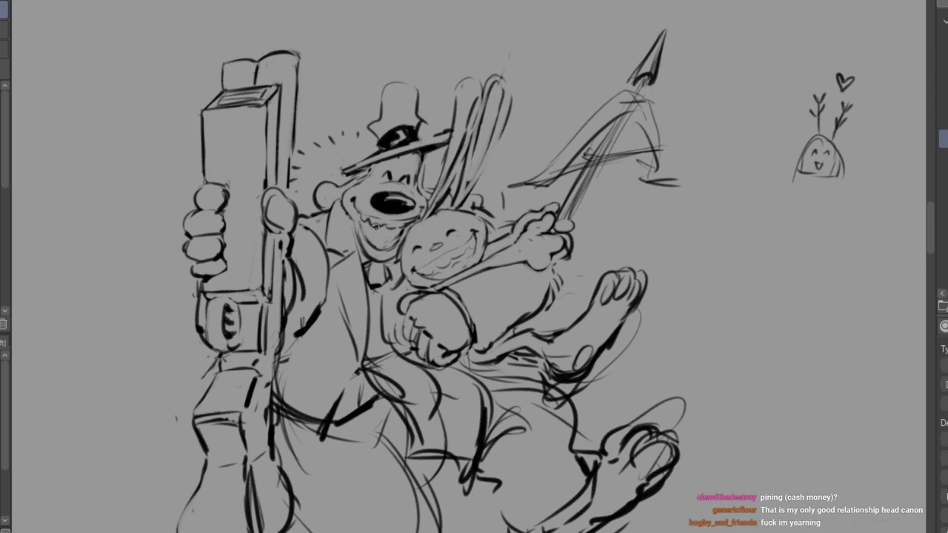
{"action": "mouse_move", "coordinate": [369, 238]}
{"action": "left_mouse_down"}
{"action": "mouse_move", "coordinate": [385, 244]}
{"action": "mouse_move", "coordinate": [409, 223]}
{"action": "left_mouse_up"}
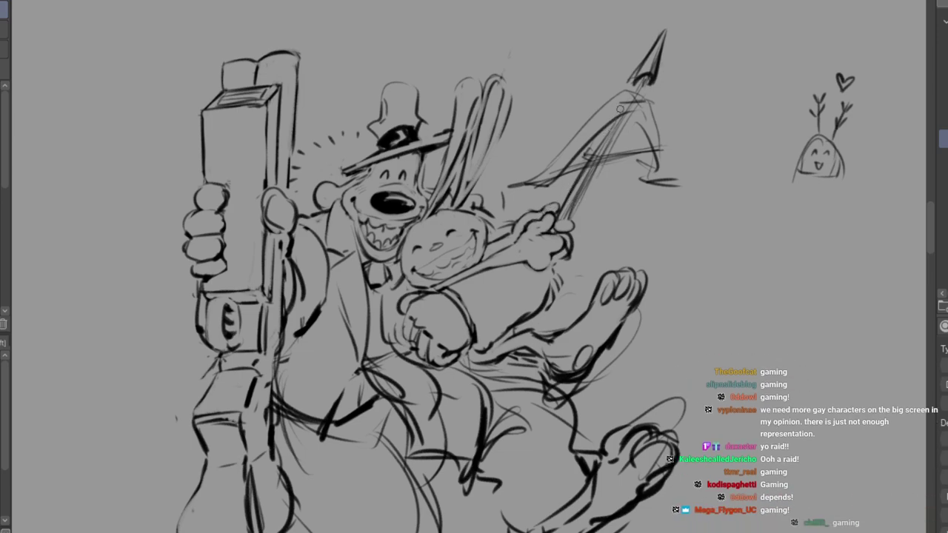
Strengthen the curved side arms and short top edge below Max's arrowhead with heavier, thicker lines.
{"action": "mouse_move", "coordinate": [511, 186]}
{"action": "left_mouse_down"}
{"action": "mouse_move", "coordinate": [528, 195]}
{"action": "mouse_move", "coordinate": [561, 179]}
{"action": "mouse_move", "coordinate": [634, 114]}
{"action": "left_mouse_up"}
{"action": "left_click_drag", "start_coordinate": [641, 163], "coordinate": [686, 163]}
{"action": "mouse_move", "coordinate": [637, 123]}
{"action": "left_mouse_down"}
{"action": "mouse_move", "coordinate": [655, 159]}
{"action": "mouse_move", "coordinate": [687, 160]}
{"action": "left_mouse_up"}
{"action": "mouse_move", "coordinate": [533, 175]}
{"action": "left_mouse_down"}
{"action": "mouse_move", "coordinate": [588, 126]}
{"action": "mouse_move", "coordinate": [609, 91]}
{"action": "mouse_move", "coordinate": [645, 93]}
{"action": "left_mouse_up"}
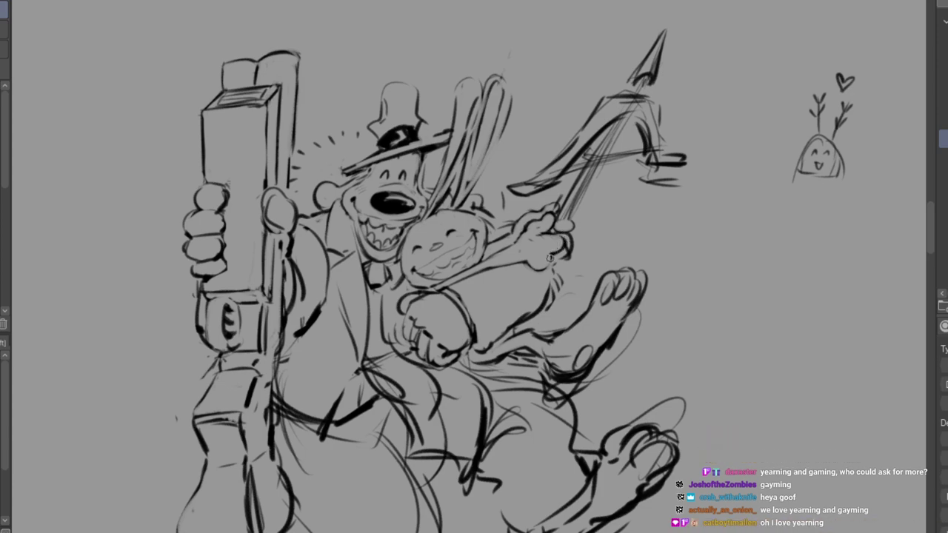
Sketch a small block-shaped grip projecting below Max's raised fist and rework its outline.
{"action": "mouse_move", "coordinate": [553, 262]}
{"action": "left_mouse_down"}
{"action": "mouse_move", "coordinate": [562, 283]}
{"action": "mouse_move", "coordinate": [573, 254]}
{"action": "left_mouse_up"}
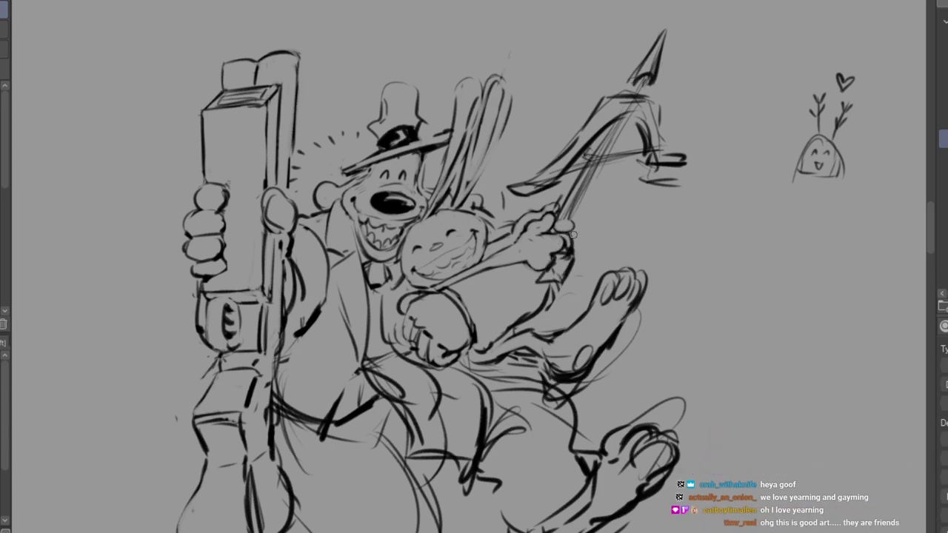
{"action": "mouse_move", "coordinate": [554, 256]}
{"action": "left_mouse_down"}
{"action": "mouse_move", "coordinate": [547, 273]}
{"action": "mouse_move", "coordinate": [576, 259]}
{"action": "mouse_move", "coordinate": [567, 282]}
{"action": "left_mouse_up"}
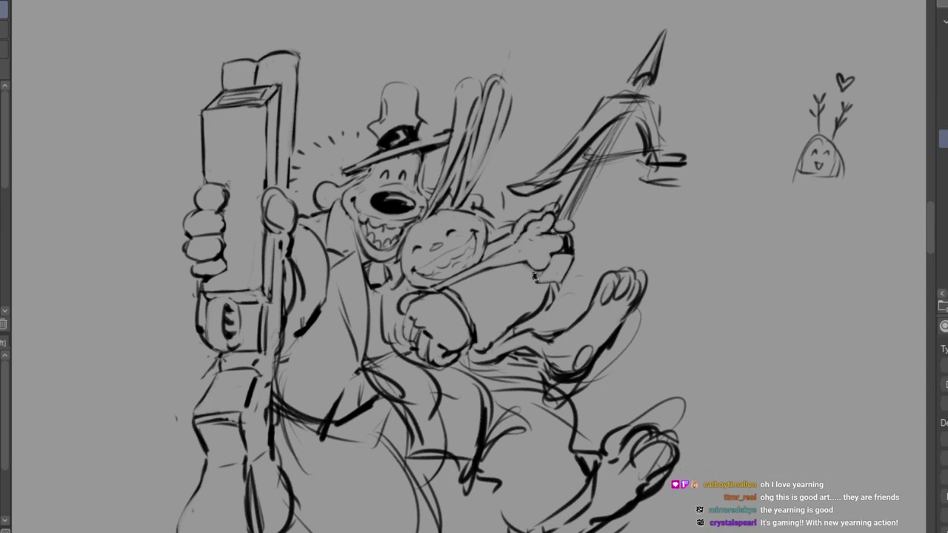
{"action": "left_click_drag", "start_coordinate": [562, 257], "coordinate": [561, 279]}
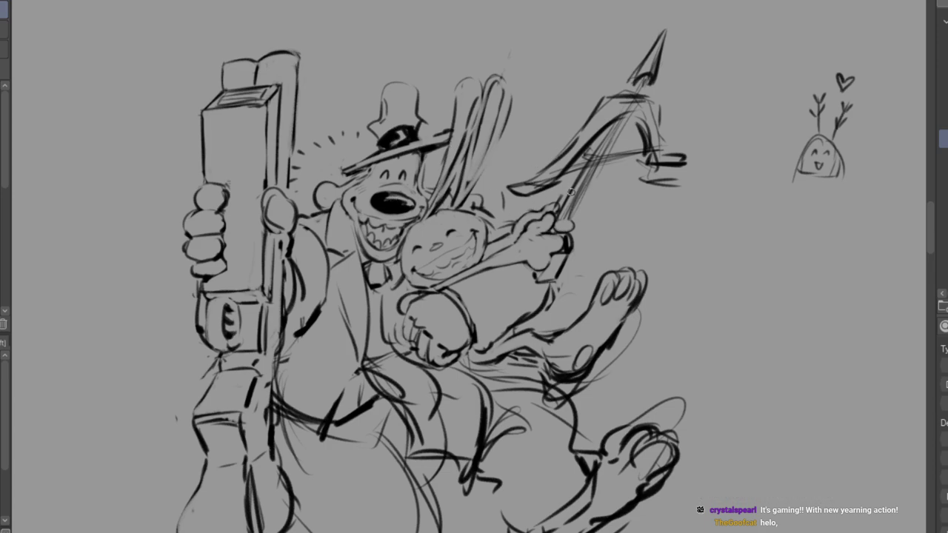
Outline a long rectangular barrel over the spear shaft, from Max's fist up to the base of the arrowhead.
{"action": "left_click_drag", "start_coordinate": [557, 198], "coordinate": [593, 140]}
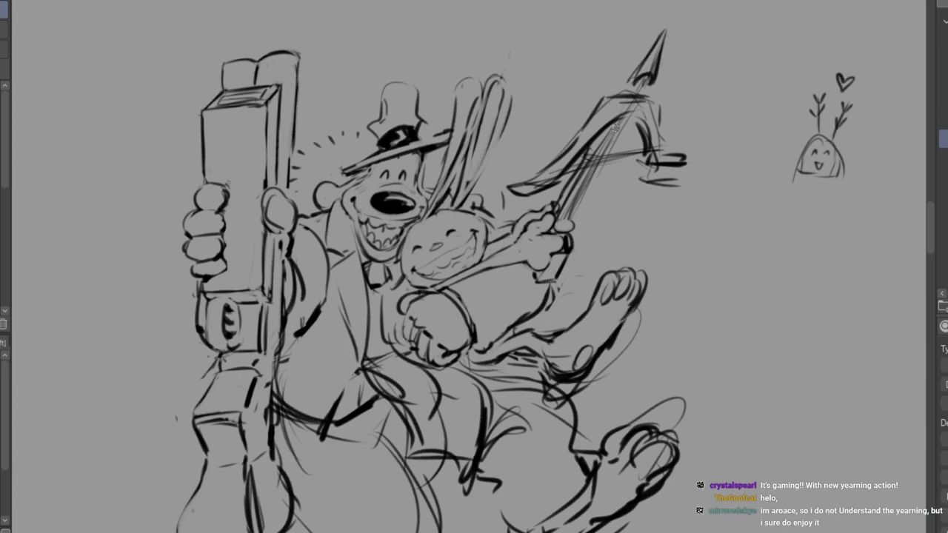
{"action": "mouse_move", "coordinate": [626, 97]}
{"action": "left_mouse_down"}
{"action": "mouse_move", "coordinate": [653, 100]}
{"action": "mouse_move", "coordinate": [616, 190]}
{"action": "left_mouse_up"}
{"action": "left_click_drag", "start_coordinate": [642, 123], "coordinate": [601, 205]}
{"action": "left_click_drag", "start_coordinate": [627, 148], "coordinate": [589, 221]}
{"action": "mouse_move", "coordinate": [615, 164]}
{"action": "left_mouse_down"}
{"action": "mouse_move", "coordinate": [585, 227]}
{"action": "mouse_move", "coordinate": [559, 230]}
{"action": "mouse_move", "coordinate": [556, 204]}
{"action": "left_mouse_up"}
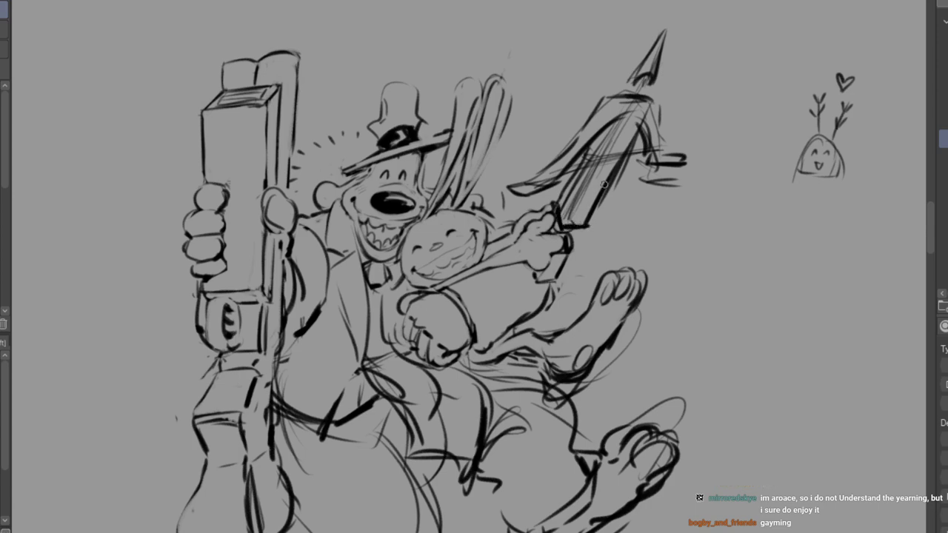
Try heavy strokes along the inner side of the long barrel and undo the last of them.
{"action": "left_click_drag", "start_coordinate": [623, 97], "coordinate": [570, 225]}
{"action": "left_click_drag", "start_coordinate": [591, 165], "coordinate": [563, 225]}
{"action": "left_click_drag", "start_coordinate": [600, 134], "coordinate": [576, 186]}
{"action": "mouse_move", "coordinate": [621, 91]}
{"action": "left_mouse_down"}
{"action": "mouse_move", "coordinate": [638, 97]}
{"action": "mouse_move", "coordinate": [620, 94]}
{"action": "mouse_move", "coordinate": [569, 189]}
{"action": "left_mouse_up"}
{"action": "left_click_drag", "start_coordinate": [588, 144], "coordinate": [563, 202]}
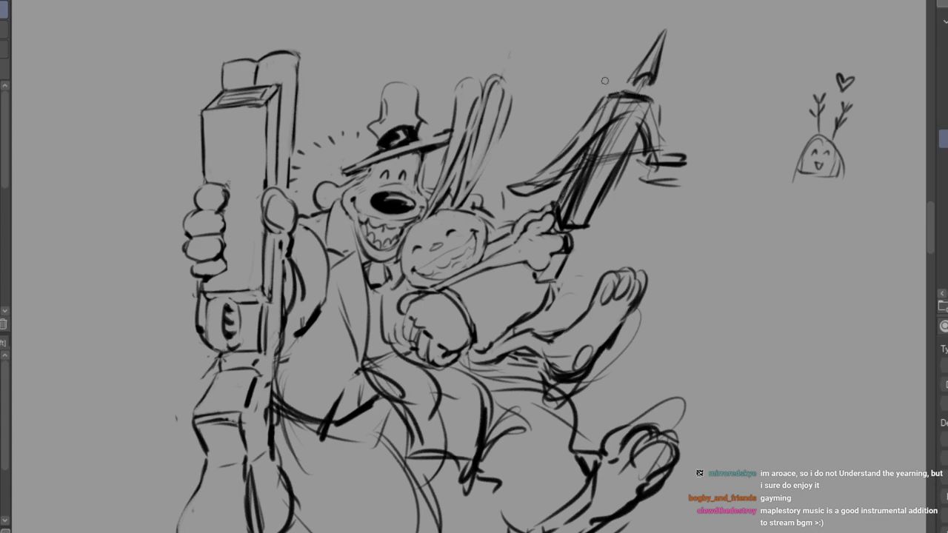
{"action": "key", "text": "ctrl+z"}
{"action": "key", "text": "ctrl+z"}
{"action": "key", "text": "ctrl+z"}
Redraw the barrel's side edge with a thin parallel line inside it, and thin out the rough strokes between them.
{"action": "left_click_drag", "start_coordinate": [603, 127], "coordinate": [566, 210]}
{"action": "left_click_drag", "start_coordinate": [581, 166], "coordinate": [562, 219]}
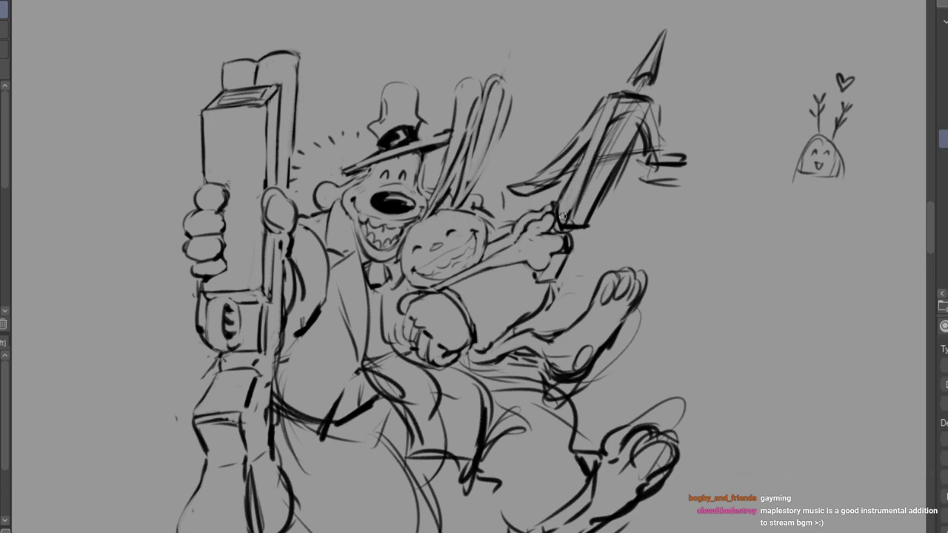
{"action": "key", "text": "ctrl+z"}
{"action": "key", "text": "ctrl+z"}
{"action": "key", "text": "ctrl+z"}
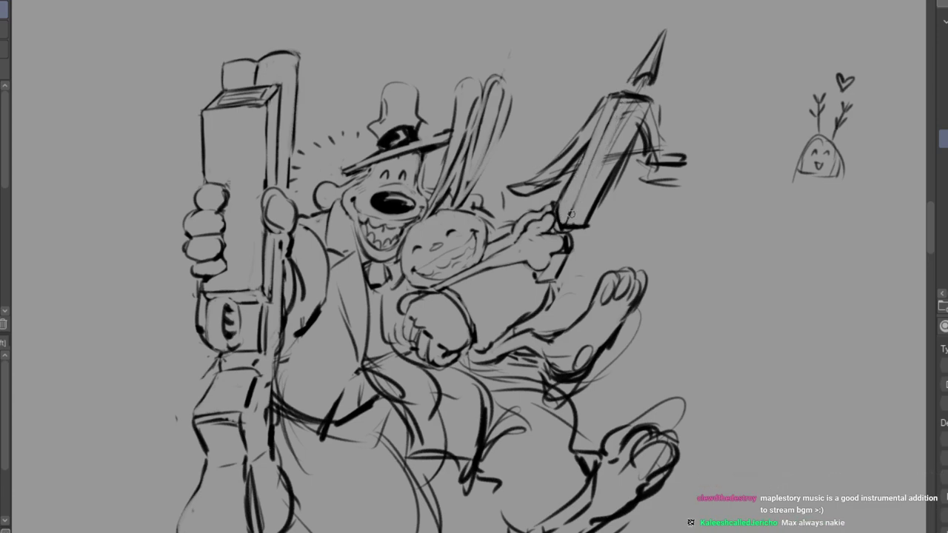
Erase the leftover shaft lines inside the barrel together with the arrowhead and curved side arms around it.
{"action": "mouse_move", "coordinate": [634, 101]}
{"action": "left_mouse_down"}
{"action": "mouse_move", "coordinate": [592, 177]}
{"action": "mouse_move", "coordinate": [611, 164]}
{"action": "left_mouse_up"}
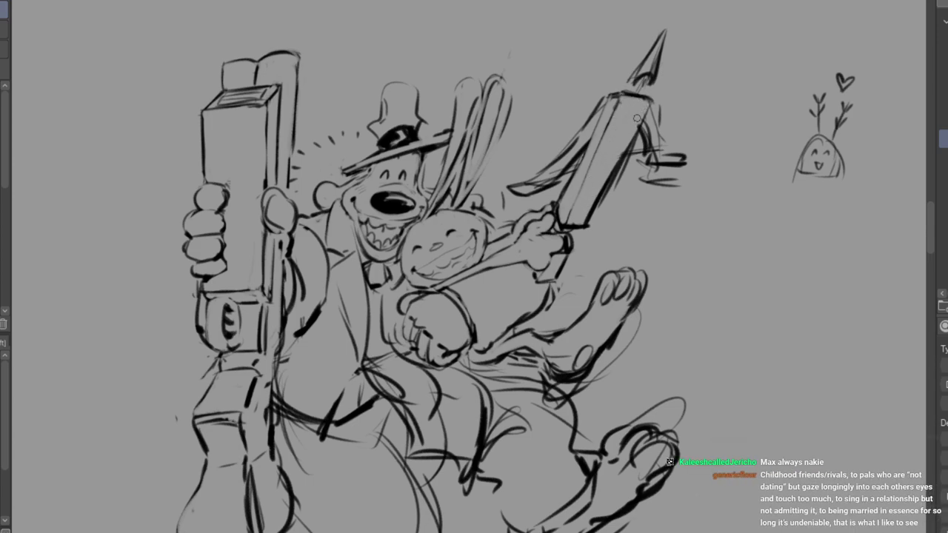
{"action": "mouse_move", "coordinate": [636, 141]}
{"action": "left_mouse_down"}
{"action": "mouse_move", "coordinate": [594, 220]}
{"action": "mouse_move", "coordinate": [609, 181]}
{"action": "left_mouse_up"}
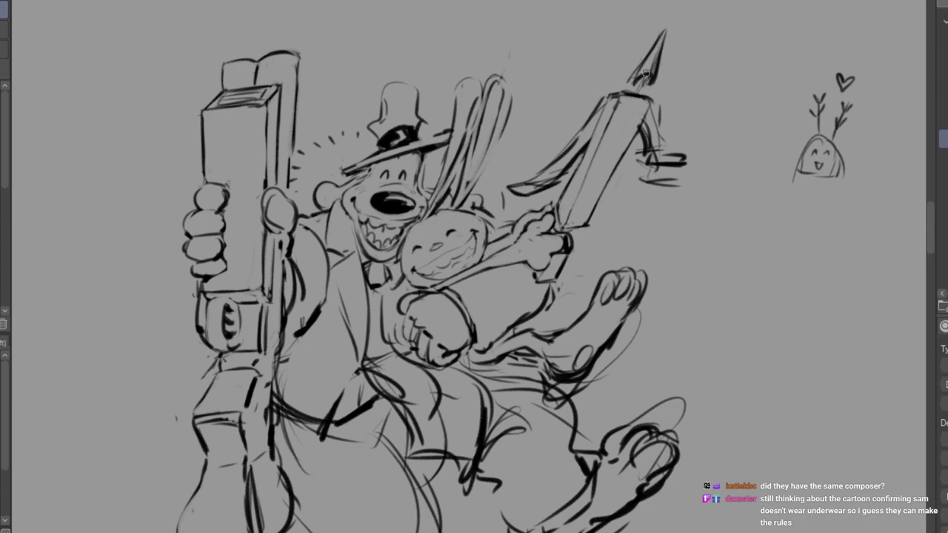
{"action": "left_click_drag", "start_coordinate": [655, 69], "coordinate": [651, 78]}
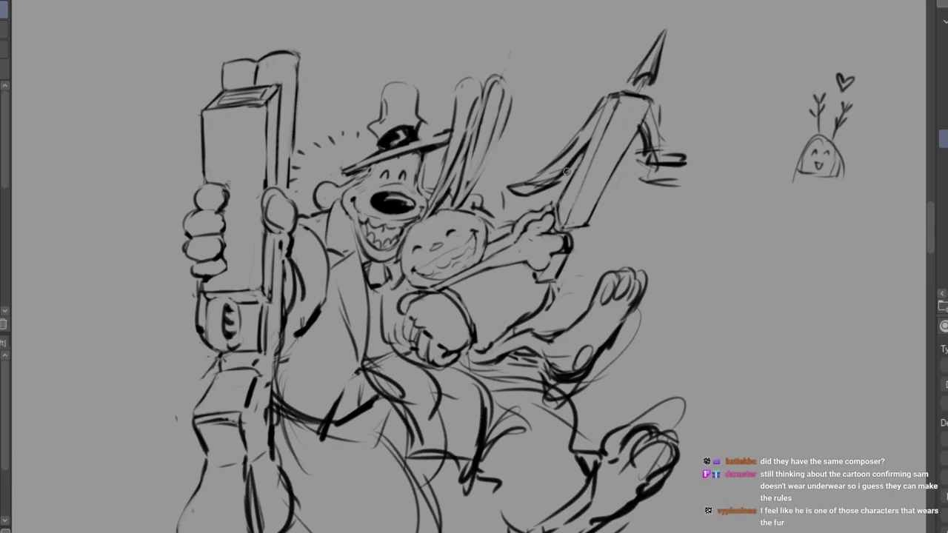
{"action": "mouse_move", "coordinate": [526, 174]}
{"action": "left_mouse_down"}
{"action": "mouse_move", "coordinate": [600, 100]}
{"action": "mouse_move", "coordinate": [667, 113]}
{"action": "mouse_move", "coordinate": [663, 151]}
{"action": "mouse_move", "coordinate": [682, 139]}
{"action": "mouse_move", "coordinate": [634, 76]}
{"action": "mouse_move", "coordinate": [669, 77]}
{"action": "mouse_move", "coordinate": [669, 32]}
{"action": "left_mouse_up"}
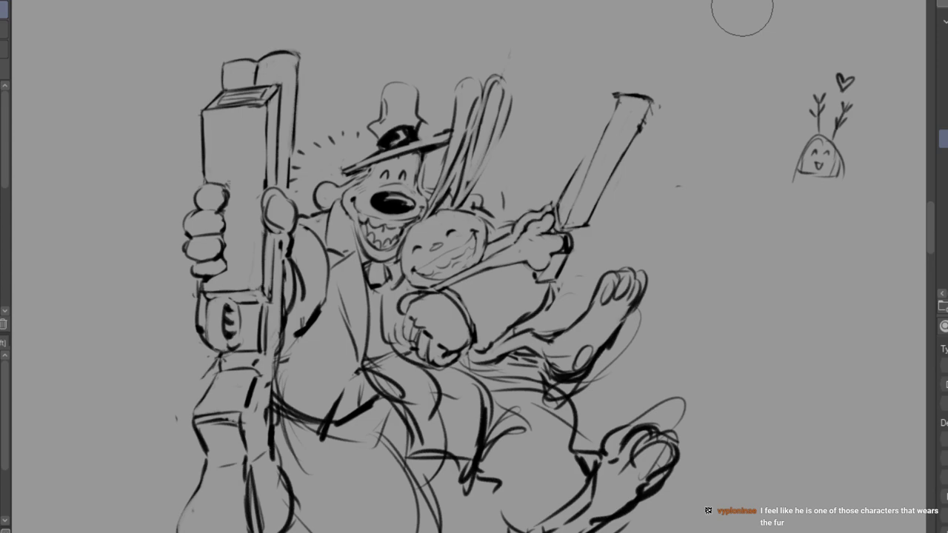
Sketch the long side edges of the rabbit's raised pistol to give it a boxy barrel, and refine its muzzle with a sight.
{"action": "left_click_drag", "start_coordinate": [613, 97], "coordinate": [579, 168]}
{"action": "left_click_drag", "start_coordinate": [601, 120], "coordinate": [570, 179]}
{"action": "mouse_move", "coordinate": [614, 95]}
{"action": "left_mouse_down"}
{"action": "mouse_move", "coordinate": [620, 119]}
{"action": "mouse_move", "coordinate": [585, 197]}
{"action": "left_mouse_up"}
{"action": "left_click_drag", "start_coordinate": [602, 149], "coordinate": [568, 222]}
{"action": "mouse_move", "coordinate": [619, 117]}
{"action": "left_mouse_down"}
{"action": "mouse_move", "coordinate": [651, 107]}
{"action": "mouse_move", "coordinate": [613, 191]}
{"action": "left_mouse_up"}
{"action": "left_click_drag", "start_coordinate": [642, 134], "coordinate": [599, 211]}
{"action": "left_click_drag", "start_coordinate": [619, 174], "coordinate": [592, 223]}
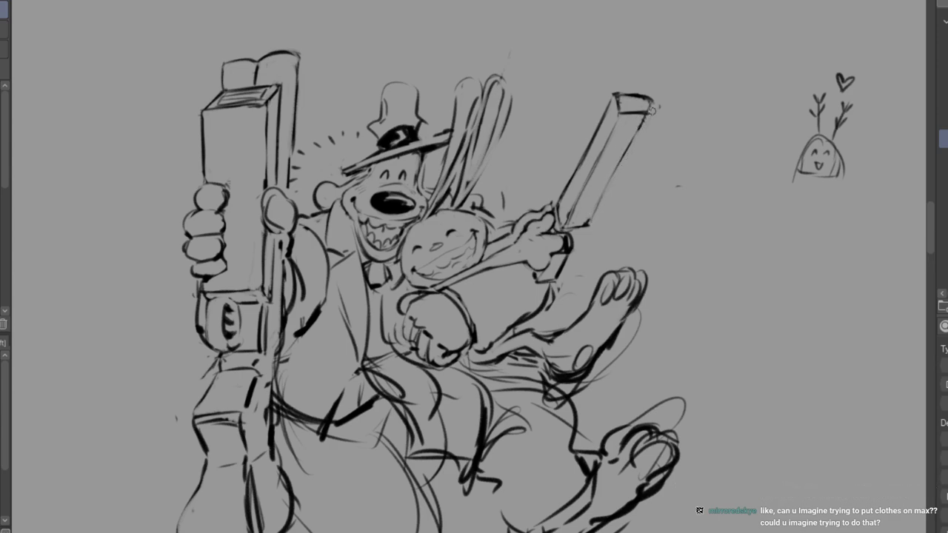
{"action": "left_click_drag", "start_coordinate": [629, 97], "coordinate": [652, 98]}
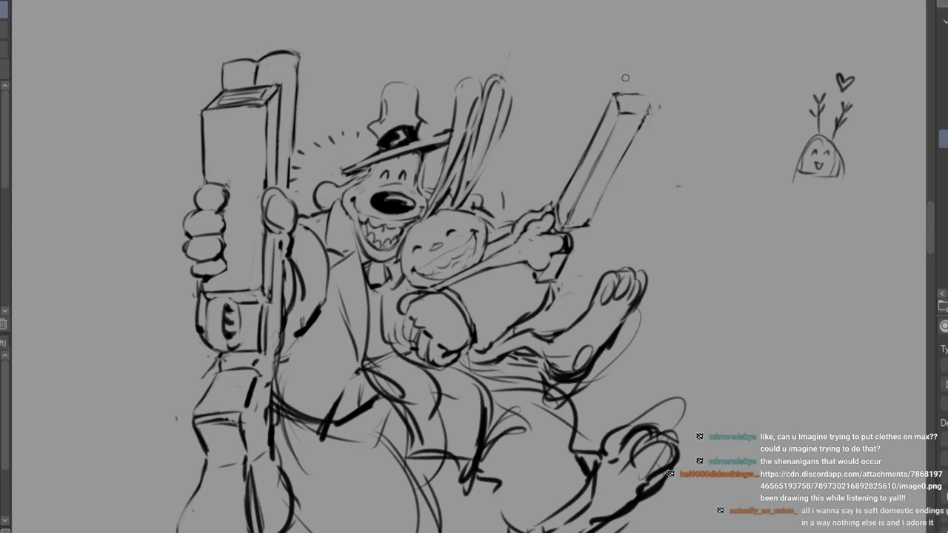
{"action": "left_click_drag", "start_coordinate": [638, 69], "coordinate": [632, 87]}
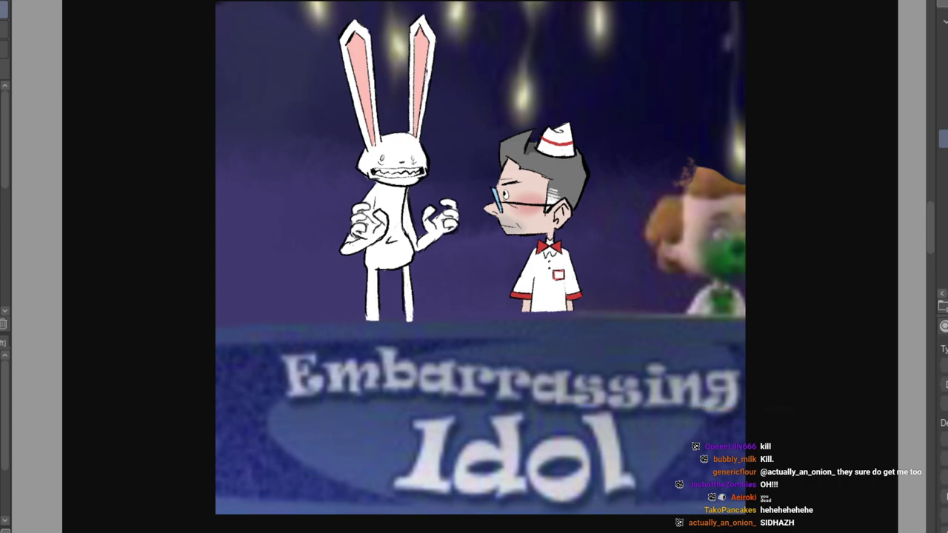
{"action": "mouse_move", "coordinate": [480, 1]}
{"action": "left_mouse_down"}
{"action": "mouse_move", "coordinate": [400, 25]}
{"action": "mouse_move", "coordinate": [418, 20]}
{"action": "left_mouse_up"}
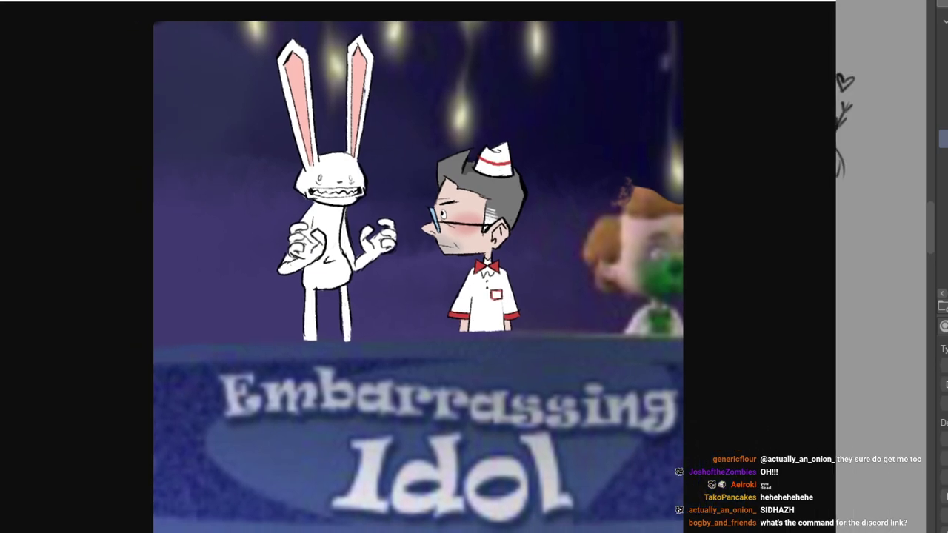
{"action": "key", "text": "alt+Tab"}
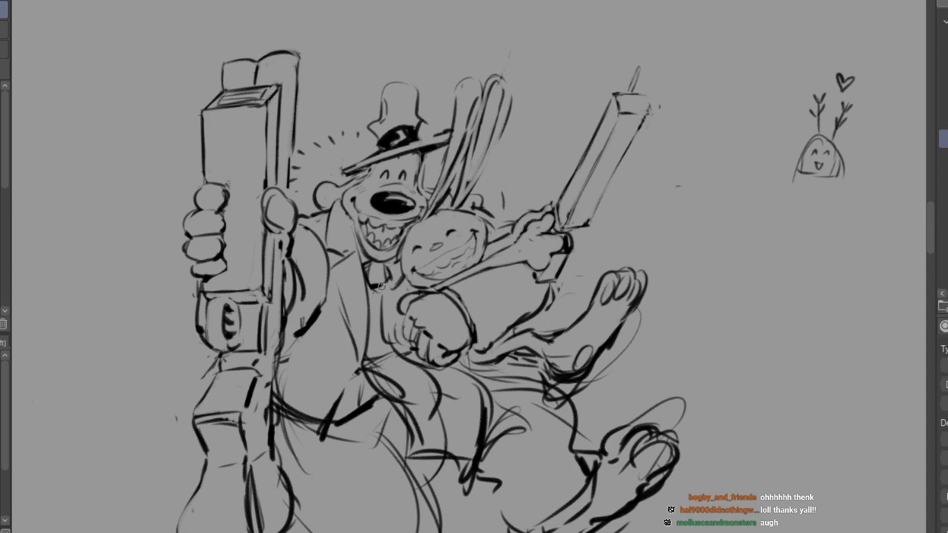
Draw the large dog's necktie from the collar down past the fist, with thick black diagonal stripes.
{"action": "mouse_move", "coordinate": [377, 268]}
{"action": "left_mouse_down"}
{"action": "mouse_move", "coordinate": [365, 268]}
{"action": "mouse_move", "coordinate": [380, 264]}
{"action": "left_mouse_up"}
{"action": "left_click_drag", "start_coordinate": [347, 223], "coordinate": [353, 271]}
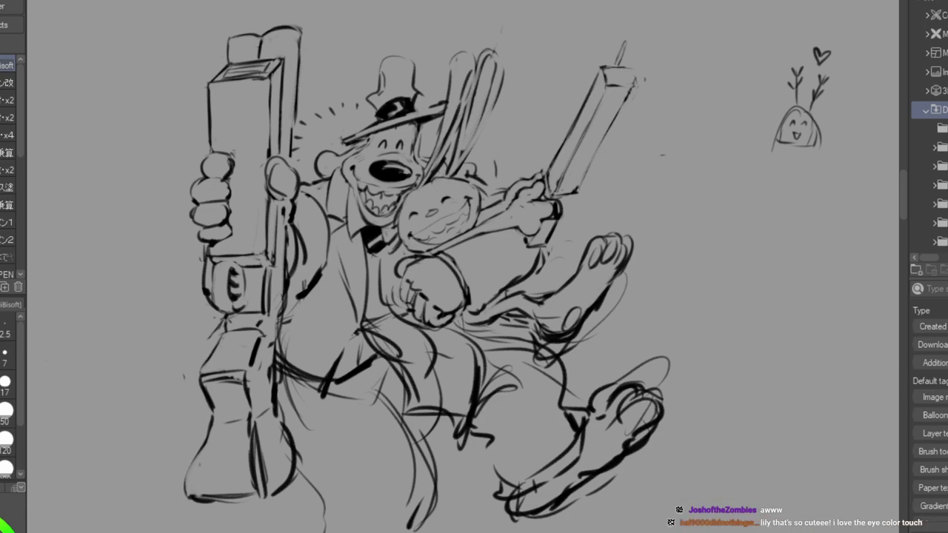
{"action": "mouse_move", "coordinate": [368, 258]}
{"action": "left_mouse_down"}
{"action": "mouse_move", "coordinate": [377, 282]}
{"action": "mouse_move", "coordinate": [369, 278]}
{"action": "mouse_move", "coordinate": [379, 284]}
{"action": "mouse_move", "coordinate": [366, 295]}
{"action": "mouse_move", "coordinate": [376, 302]}
{"action": "mouse_move", "coordinate": [370, 278]}
{"action": "mouse_move", "coordinate": [385, 314]}
{"action": "mouse_move", "coordinate": [377, 300]}
{"action": "mouse_move", "coordinate": [384, 308]}
{"action": "mouse_move", "coordinate": [367, 298]}
{"action": "mouse_move", "coordinate": [382, 306]}
{"action": "mouse_move", "coordinate": [363, 309]}
{"action": "mouse_move", "coordinate": [393, 317]}
{"action": "mouse_move", "coordinate": [406, 339]}
{"action": "left_mouse_up"}
{"action": "mouse_move", "coordinate": [366, 314]}
{"action": "left_mouse_down"}
{"action": "mouse_move", "coordinate": [370, 335]}
{"action": "mouse_move", "coordinate": [379, 315]}
{"action": "mouse_move", "coordinate": [404, 327]}
{"action": "mouse_move", "coordinate": [399, 338]}
{"action": "mouse_move", "coordinate": [412, 335]}
{"action": "left_mouse_up"}
{"action": "mouse_move", "coordinate": [432, 341]}
{"action": "left_mouse_down"}
{"action": "mouse_move", "coordinate": [391, 358]}
{"action": "mouse_move", "coordinate": [405, 373]}
{"action": "mouse_move", "coordinate": [433, 359]}
{"action": "mouse_move", "coordinate": [434, 343]}
{"action": "mouse_move", "coordinate": [437, 375]}
{"action": "mouse_move", "coordinate": [394, 364]}
{"action": "mouse_move", "coordinate": [441, 357]}
{"action": "mouse_move", "coordinate": [426, 351]}
{"action": "mouse_move", "coordinate": [417, 354]}
{"action": "mouse_move", "coordinate": [429, 359]}
{"action": "mouse_move", "coordinate": [389, 363]}
{"action": "mouse_move", "coordinate": [411, 347]}
{"action": "left_mouse_up"}
Erase the finger lines of the fist in front of the dog's tie and redraw it with a simpler rounded outline.
{"action": "key", "text": "e"}
{"action": "mouse_move", "coordinate": [389, 294]}
{"action": "left_mouse_down"}
{"action": "mouse_move", "coordinate": [414, 286]}
{"action": "mouse_move", "coordinate": [433, 308]}
{"action": "left_mouse_up"}
{"action": "left_click_drag", "start_coordinate": [492, 191], "coordinate": [479, 209]}
{"action": "key", "text": "p"}
{"action": "mouse_move", "coordinate": [413, 269]}
{"action": "left_mouse_down"}
{"action": "mouse_move", "coordinate": [420, 308]}
{"action": "mouse_move", "coordinate": [436, 320]}
{"action": "mouse_move", "coordinate": [455, 308]}
{"action": "left_mouse_up"}
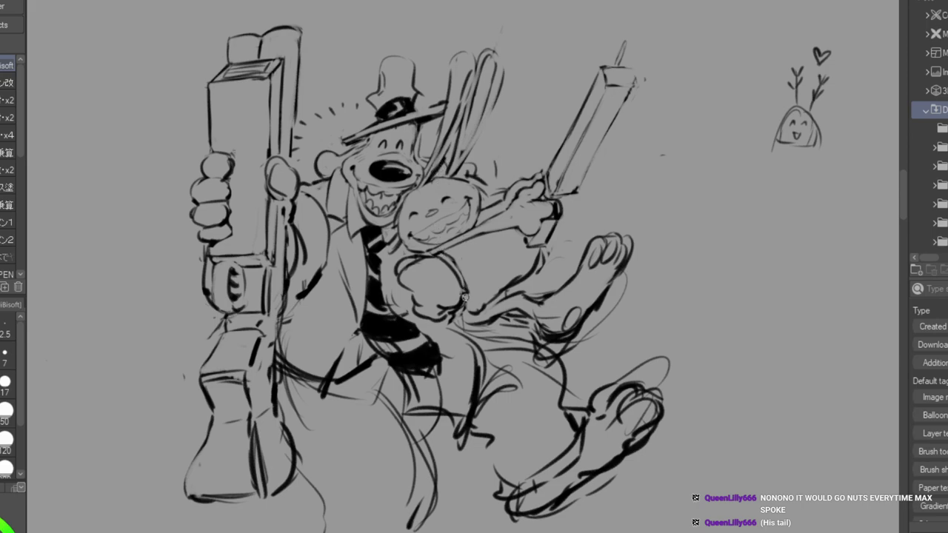
{"action": "mouse_move", "coordinate": [466, 251]}
{"action": "left_mouse_down"}
{"action": "mouse_move", "coordinate": [480, 300]}
{"action": "mouse_move", "coordinate": [480, 289]}
{"action": "left_mouse_up"}
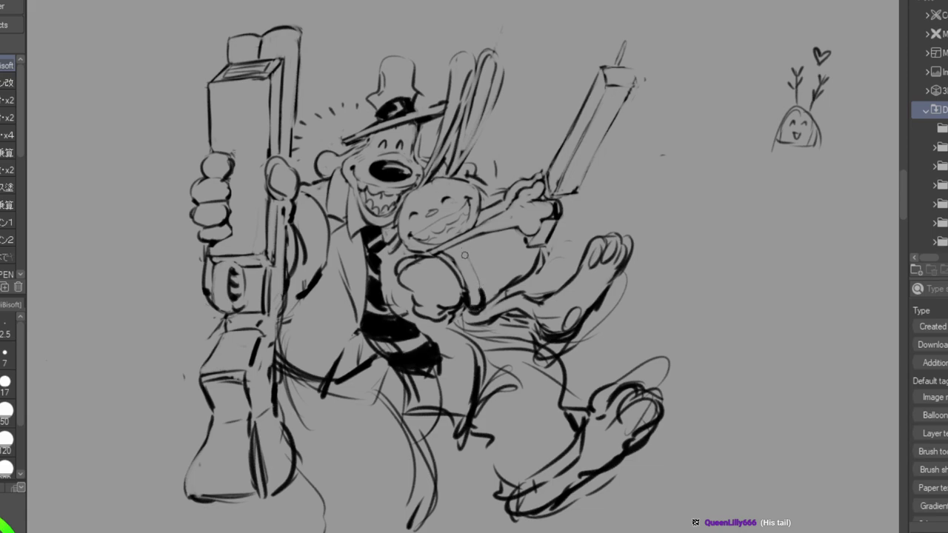
{"action": "key", "text": "ctrl+z"}
{"action": "key", "text": "ctrl+z"}
In the empty area beside the main sketch, draw a small dog's head with snout, eyes, ear and hair tufts.
{"action": "left_click_drag", "start_coordinate": [412, 174], "coordinate": [744, 216]}
{"action": "mouse_move", "coordinate": [228, 253]}
{"action": "left_mouse_down"}
{"action": "mouse_move", "coordinate": [256, 243]}
{"action": "mouse_move", "coordinate": [273, 256]}
{"action": "mouse_move", "coordinate": [226, 271]}
{"action": "mouse_move", "coordinate": [265, 274]}
{"action": "mouse_move", "coordinate": [266, 254]}
{"action": "mouse_move", "coordinate": [232, 261]}
{"action": "mouse_move", "coordinate": [258, 277]}
{"action": "left_mouse_up"}
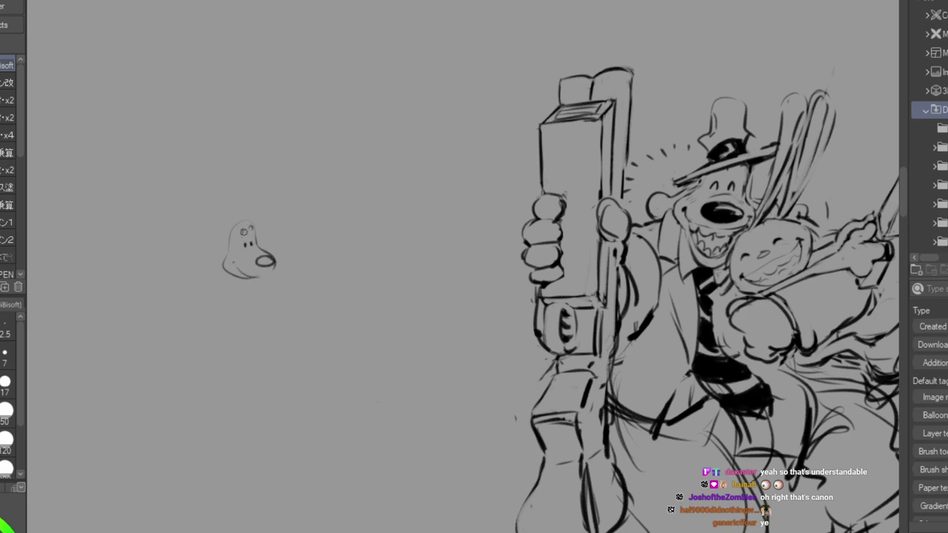
{"action": "mouse_move", "coordinate": [224, 251]}
{"action": "left_mouse_down"}
{"action": "mouse_move", "coordinate": [216, 278]}
{"action": "mouse_move", "coordinate": [237, 221]}
{"action": "mouse_move", "coordinate": [245, 212]}
{"action": "mouse_move", "coordinate": [262, 220]}
{"action": "left_mouse_up"}
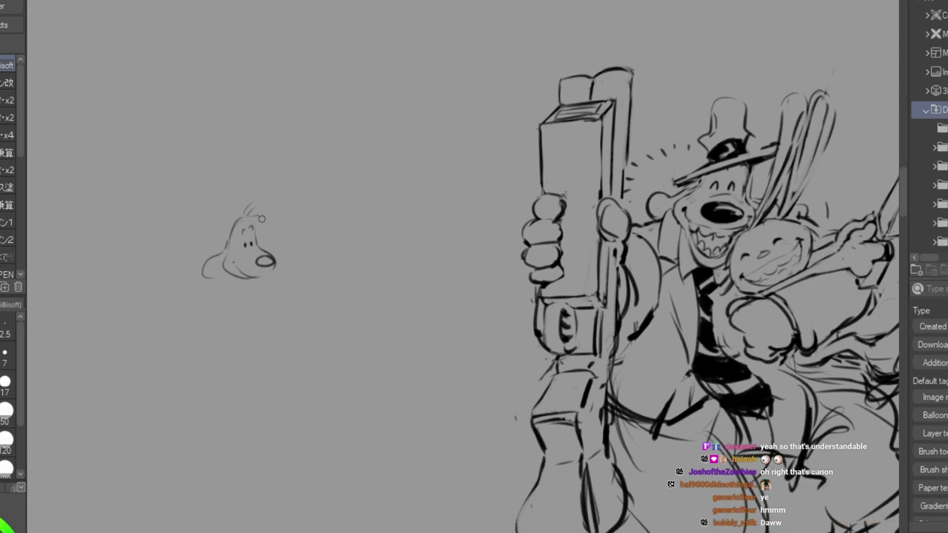
Draw a shirt collar and a long black-striped necktie below the small dog's head.
{"action": "mouse_move", "coordinate": [259, 257]}
{"action": "left_mouse_down"}
{"action": "mouse_move", "coordinate": [251, 291]}
{"action": "mouse_move", "coordinate": [227, 279]}
{"action": "mouse_move", "coordinate": [241, 282]}
{"action": "mouse_move", "coordinate": [230, 294]}
{"action": "mouse_move", "coordinate": [258, 284]}
{"action": "mouse_move", "coordinate": [240, 292]}
{"action": "mouse_move", "coordinate": [248, 289]}
{"action": "mouse_move", "coordinate": [263, 355]}
{"action": "mouse_move", "coordinate": [245, 384]}
{"action": "mouse_move", "coordinate": [237, 373]}
{"action": "mouse_move", "coordinate": [256, 397]}
{"action": "mouse_move", "coordinate": [265, 357]}
{"action": "left_mouse_up"}
{"action": "mouse_move", "coordinate": [248, 317]}
{"action": "left_mouse_down"}
{"action": "mouse_move", "coordinate": [243, 296]}
{"action": "mouse_move", "coordinate": [259, 338]}
{"action": "mouse_move", "coordinate": [261, 351]}
{"action": "mouse_move", "coordinate": [242, 324]}
{"action": "mouse_move", "coordinate": [260, 347]}
{"action": "mouse_move", "coordinate": [259, 379]}
{"action": "mouse_move", "coordinate": [248, 366]}
{"action": "mouse_move", "coordinate": [264, 376]}
{"action": "mouse_move", "coordinate": [257, 392]}
{"action": "left_mouse_up"}
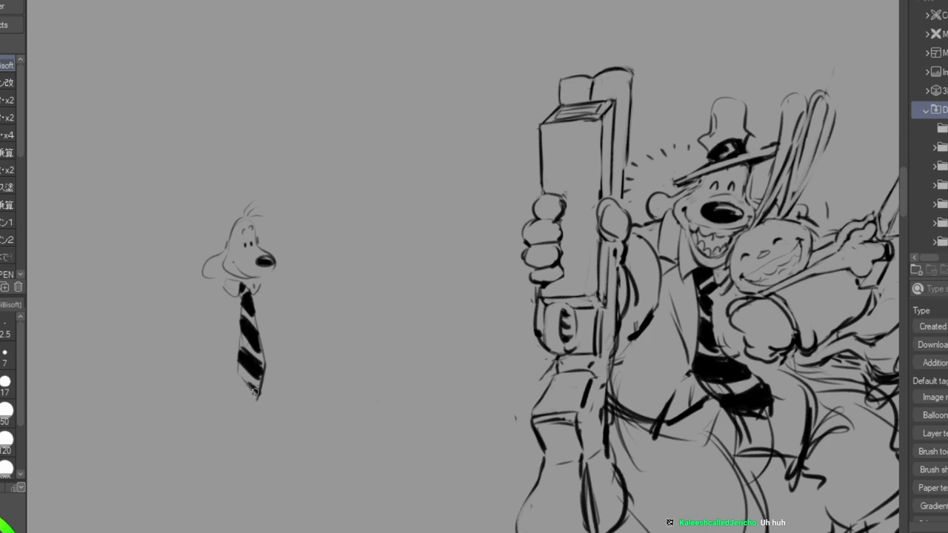
Sketch the small dog's jacketed torso and its bent arm with a gripping hand crossing over the tie.
{"action": "mouse_move", "coordinate": [220, 286]}
{"action": "left_mouse_down"}
{"action": "mouse_move", "coordinate": [192, 311]}
{"action": "mouse_move", "coordinate": [189, 335]}
{"action": "left_mouse_up"}
{"action": "mouse_move", "coordinate": [269, 283]}
{"action": "left_mouse_down"}
{"action": "mouse_move", "coordinate": [293, 316]}
{"action": "mouse_move", "coordinate": [259, 326]}
{"action": "mouse_move", "coordinate": [273, 308]}
{"action": "mouse_move", "coordinate": [296, 320]}
{"action": "mouse_move", "coordinate": [270, 350]}
{"action": "left_mouse_up"}
{"action": "mouse_move", "coordinate": [258, 314]}
{"action": "left_mouse_down"}
{"action": "mouse_move", "coordinate": [271, 343]}
{"action": "mouse_move", "coordinate": [241, 326]}
{"action": "mouse_move", "coordinate": [201, 364]}
{"action": "mouse_move", "coordinate": [246, 348]}
{"action": "mouse_move", "coordinate": [239, 363]}
{"action": "left_mouse_up"}
{"action": "left_click_drag", "start_coordinate": [193, 315], "coordinate": [208, 367]}
{"action": "mouse_move", "coordinate": [203, 297]}
{"action": "left_mouse_down"}
{"action": "mouse_move", "coordinate": [235, 325]}
{"action": "mouse_move", "coordinate": [249, 297]}
{"action": "mouse_move", "coordinate": [271, 293]}
{"action": "mouse_move", "coordinate": [294, 318]}
{"action": "left_mouse_up"}
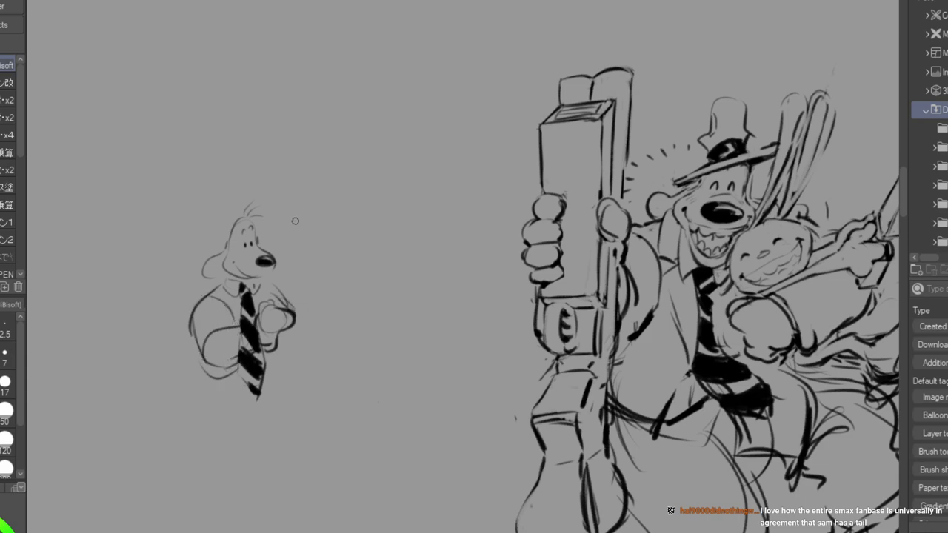
{"action": "mouse_move", "coordinate": [256, 342]}
{"action": "left_mouse_down"}
{"action": "mouse_move", "coordinate": [237, 333]}
{"action": "mouse_move", "coordinate": [232, 350]}
{"action": "mouse_move", "coordinate": [273, 329]}
{"action": "mouse_move", "coordinate": [258, 348]}
{"action": "mouse_move", "coordinate": [232, 326]}
{"action": "mouse_move", "coordinate": [215, 329]}
{"action": "mouse_move", "coordinate": [227, 363]}
{"action": "mouse_move", "coordinate": [237, 363]}
{"action": "mouse_move", "coordinate": [229, 384]}
{"action": "left_mouse_up"}
{"action": "left_click_drag", "start_coordinate": [213, 296], "coordinate": [232, 322]}
Sketch the rifle's top barrel line and its receiver extending forward from the small dog's hand.
{"action": "mouse_move", "coordinate": [262, 287]}
{"action": "left_mouse_down"}
{"action": "mouse_move", "coordinate": [293, 323]}
{"action": "mouse_move", "coordinate": [291, 304]}
{"action": "mouse_move", "coordinate": [274, 298]}
{"action": "mouse_move", "coordinate": [281, 283]}
{"action": "mouse_move", "coordinate": [344, 280]}
{"action": "mouse_move", "coordinate": [323, 313]}
{"action": "left_mouse_up"}
{"action": "mouse_move", "coordinate": [326, 278]}
{"action": "left_mouse_down"}
{"action": "mouse_move", "coordinate": [330, 302]}
{"action": "mouse_move", "coordinate": [315, 306]}
{"action": "mouse_move", "coordinate": [328, 312]}
{"action": "mouse_move", "coordinate": [416, 258]}
{"action": "left_mouse_up"}
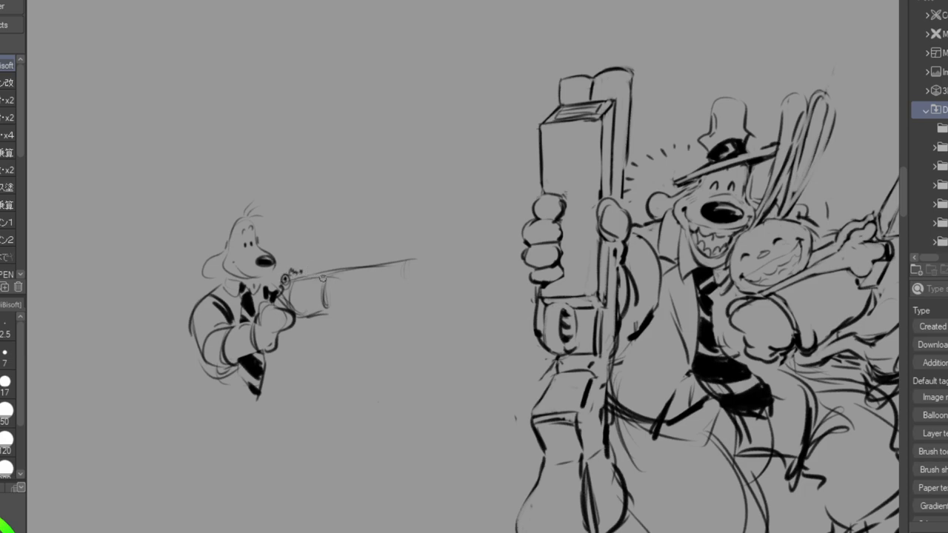
{"action": "mouse_move", "coordinate": [310, 278]}
{"action": "left_mouse_down"}
{"action": "mouse_move", "coordinate": [289, 297]}
{"action": "mouse_move", "coordinate": [320, 299]}
{"action": "mouse_move", "coordinate": [293, 293]}
{"action": "mouse_move", "coordinate": [323, 287]}
{"action": "mouse_move", "coordinate": [326, 314]}
{"action": "mouse_move", "coordinate": [295, 311]}
{"action": "mouse_move", "coordinate": [308, 313]}
{"action": "mouse_move", "coordinate": [292, 303]}
{"action": "mouse_move", "coordinate": [303, 320]}
{"action": "left_mouse_up"}
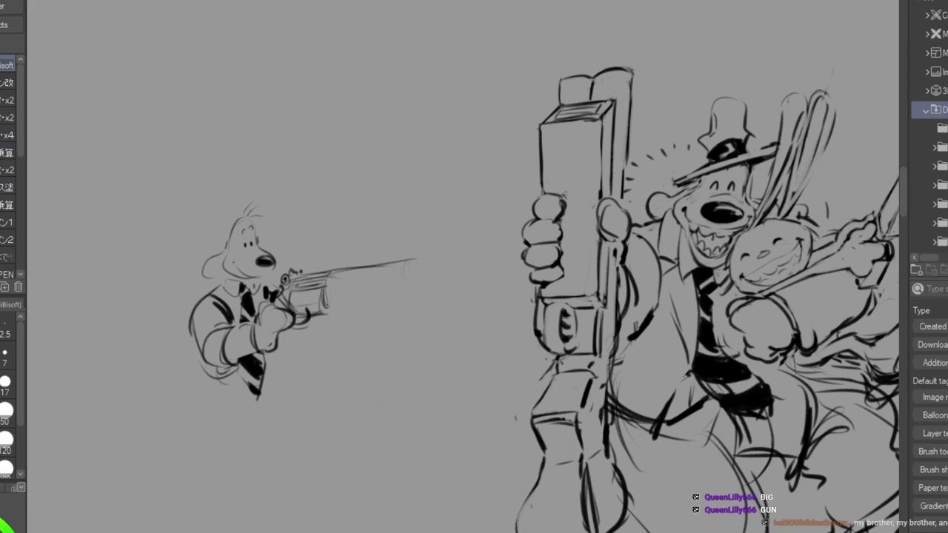
Lasso the small dog's rifle, shift it slightly up and toward the body, and clear the selection.
{"action": "key", "text": "m"}
{"action": "mouse_move", "coordinate": [289, 264]}
{"action": "left_mouse_down"}
{"action": "mouse_move", "coordinate": [279, 302]}
{"action": "mouse_move", "coordinate": [304, 325]}
{"action": "mouse_move", "coordinate": [426, 290]}
{"action": "mouse_move", "coordinate": [318, 237]}
{"action": "left_mouse_up"}
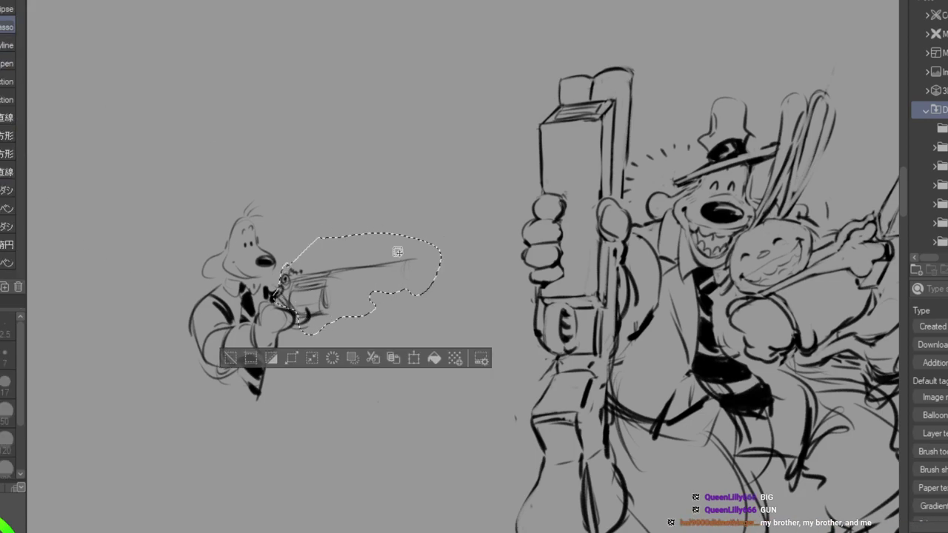
{"action": "left_click", "coordinate": [414, 359]}
{"action": "left_click_drag", "start_coordinate": [335, 290], "coordinate": [328, 282]}
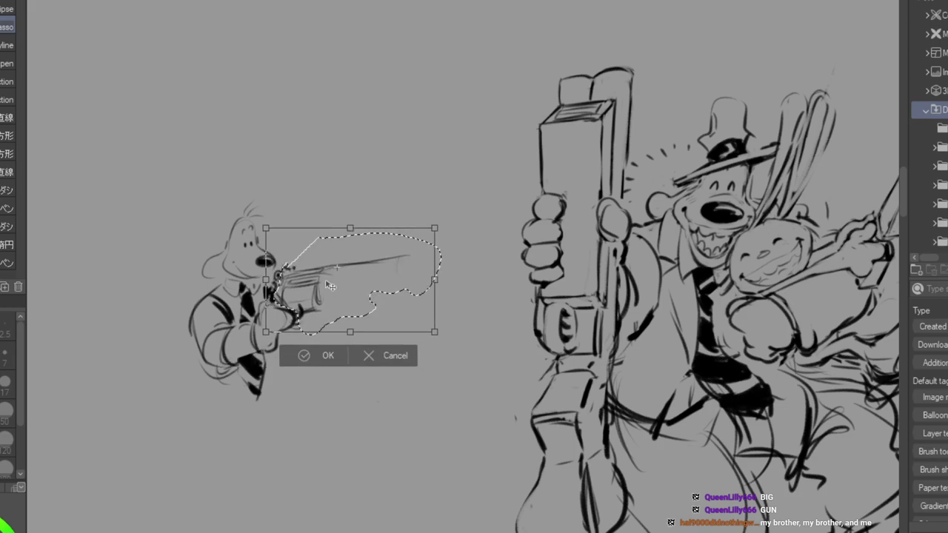
{"action": "left_click", "coordinate": [324, 354]}
{"action": "key", "text": "ctrl+d"}
{"action": "key", "text": "p"}
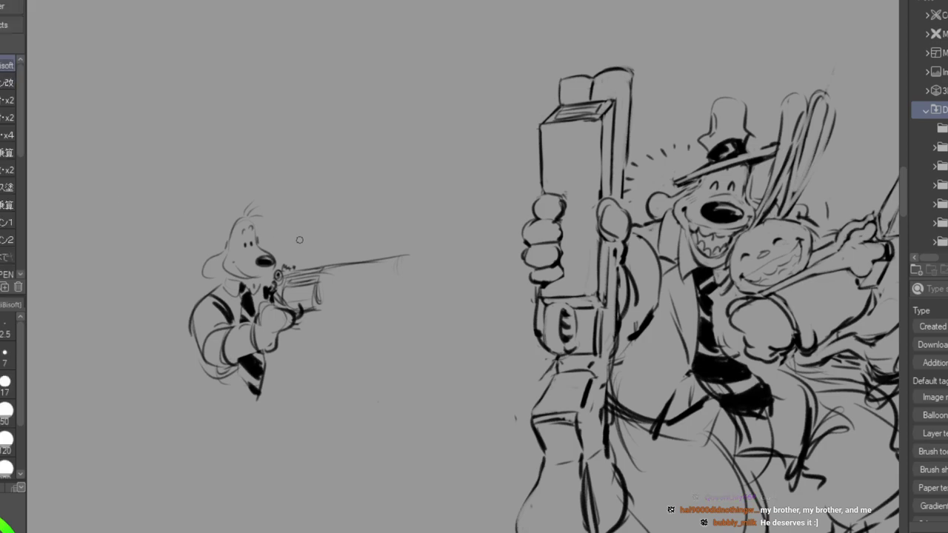
Complete the rifle's barrel with a lower edge, a dark muzzle opening and a front sight on top.
{"action": "mouse_move", "coordinate": [330, 269]}
{"action": "left_mouse_down"}
{"action": "mouse_move", "coordinate": [396, 256]}
{"action": "mouse_move", "coordinate": [329, 282]}
{"action": "mouse_move", "coordinate": [404, 273]}
{"action": "left_mouse_up"}
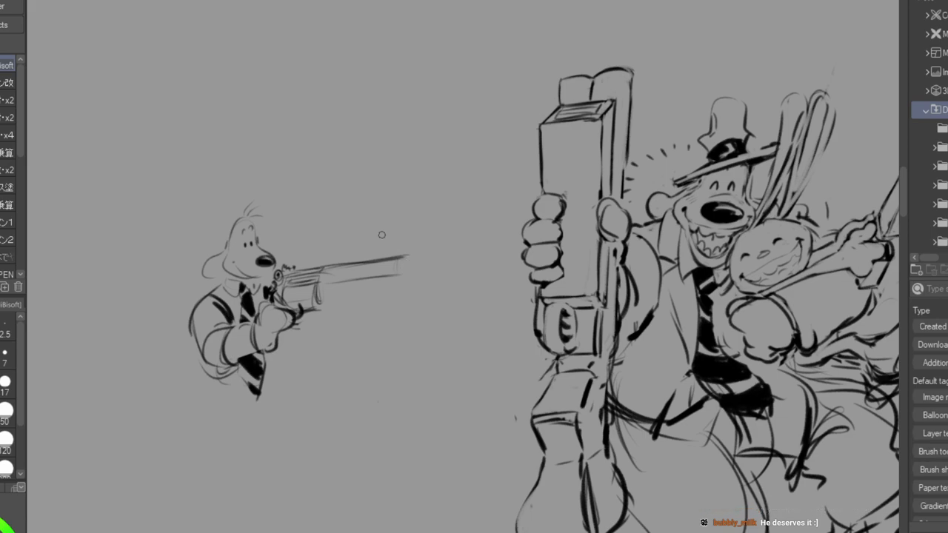
{"action": "left_click_drag", "start_coordinate": [407, 259], "coordinate": [405, 266]}
{"action": "left_click_drag", "start_coordinate": [320, 269], "coordinate": [403, 259]}
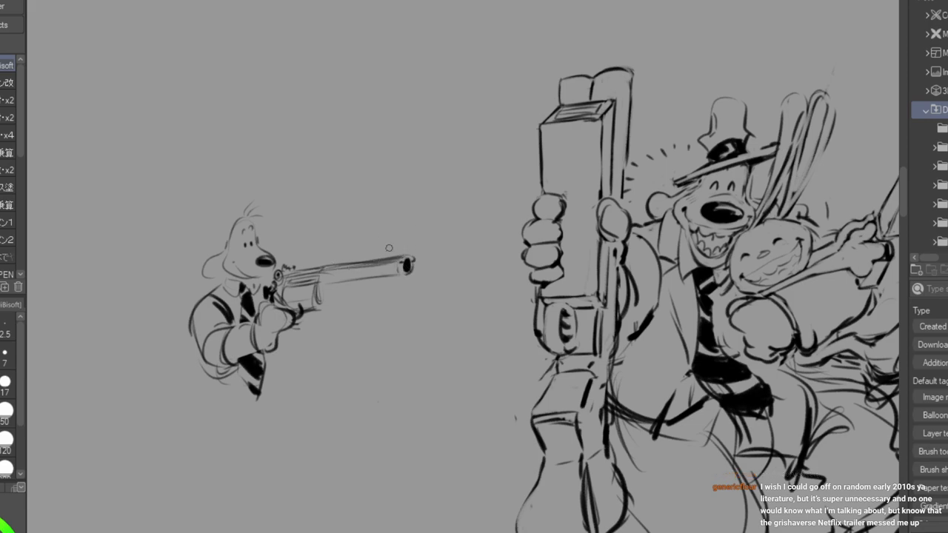
{"action": "mouse_move", "coordinate": [400, 253]}
{"action": "left_mouse_down"}
{"action": "mouse_move", "coordinate": [383, 254]}
{"action": "mouse_move", "coordinate": [394, 252]}
{"action": "left_mouse_up"}
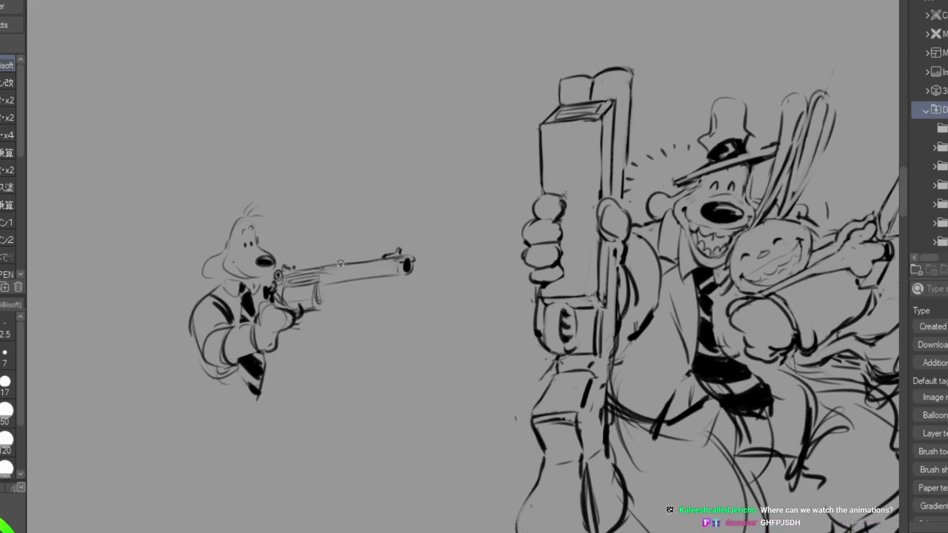
{"action": "left_click_drag", "start_coordinate": [323, 268], "coordinate": [398, 259]}
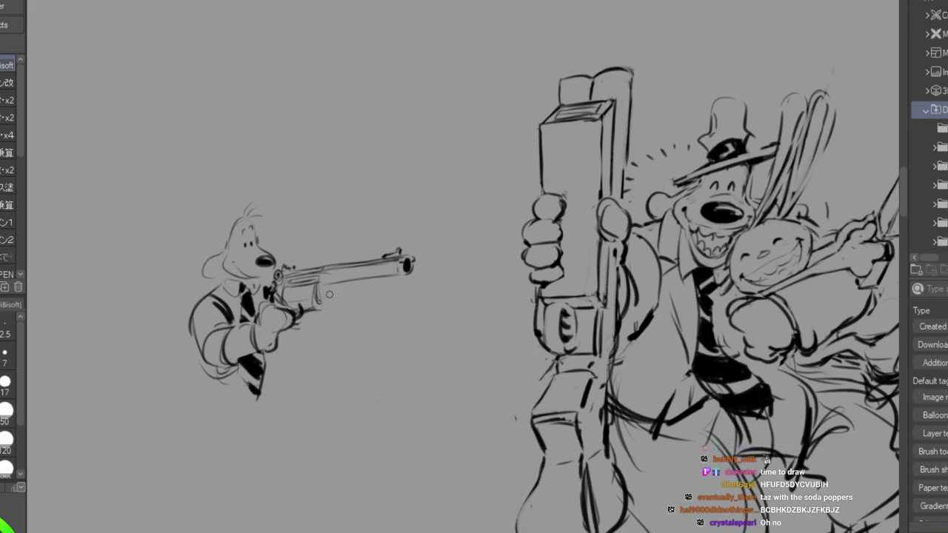
Detail the front end of the rifle's receiver and reinforce the adjoining barrel line.
{"action": "left_click_drag", "start_coordinate": [331, 287], "coordinate": [329, 296]}
{"action": "left_click_drag", "start_coordinate": [329, 297], "coordinate": [319, 305]}
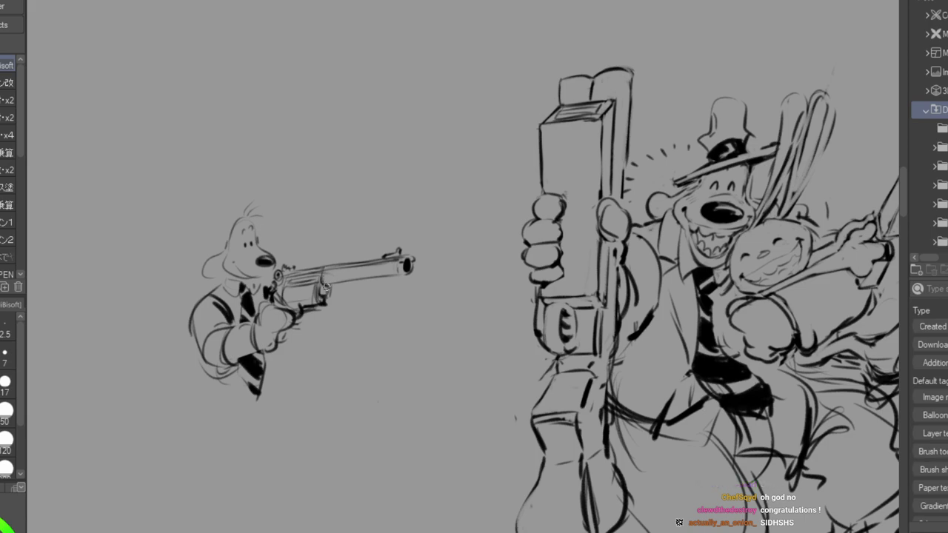
{"action": "left_click_drag", "start_coordinate": [327, 271], "coordinate": [373, 263]}
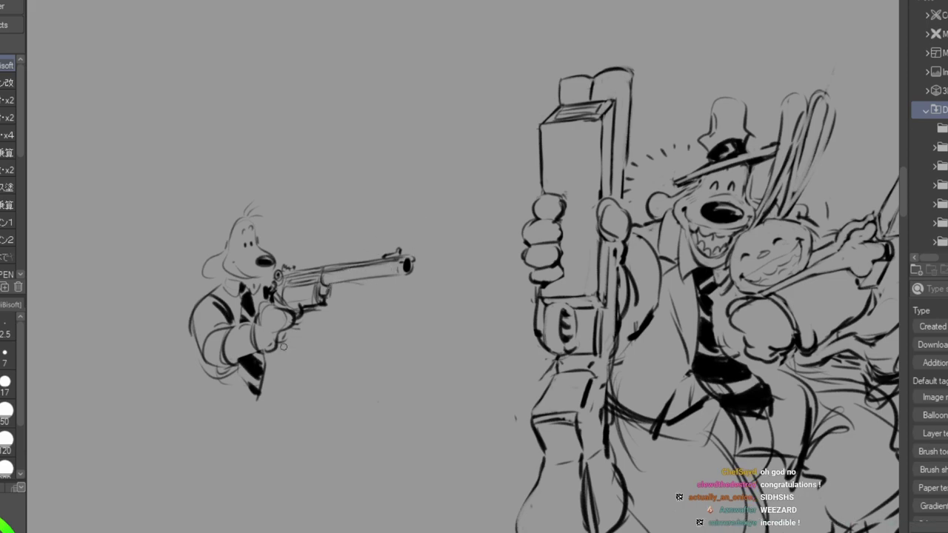
Sketch a bushy tail behind the small dog and rough in the outer lines of its trousers.
{"action": "mouse_move", "coordinate": [163, 348]}
{"action": "left_mouse_down"}
{"action": "mouse_move", "coordinate": [147, 388]}
{"action": "mouse_move", "coordinate": [194, 379]}
{"action": "left_mouse_up"}
{"action": "mouse_move", "coordinate": [156, 407]}
{"action": "left_mouse_down"}
{"action": "mouse_move", "coordinate": [200, 387]}
{"action": "mouse_move", "coordinate": [168, 400]}
{"action": "mouse_move", "coordinate": [187, 444]}
{"action": "mouse_move", "coordinate": [231, 480]}
{"action": "left_mouse_up"}
{"action": "left_click_drag", "start_coordinate": [281, 385], "coordinate": [294, 419]}
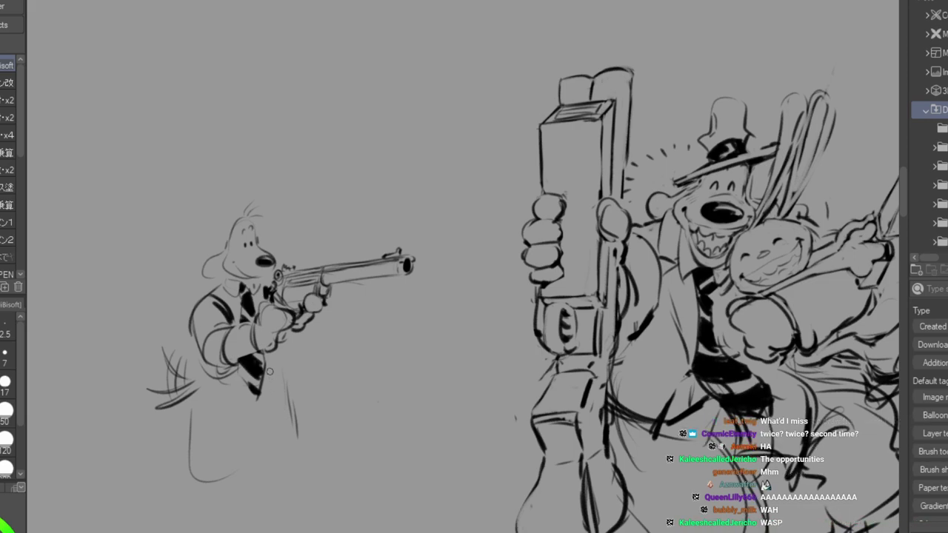
Draw the small dog's jacket hem around the tie and continue the inner and front trouser leg lines.
{"action": "left_click_drag", "start_coordinate": [280, 366], "coordinate": [285, 341]}
{"action": "left_click_drag", "start_coordinate": [210, 380], "coordinate": [226, 384]}
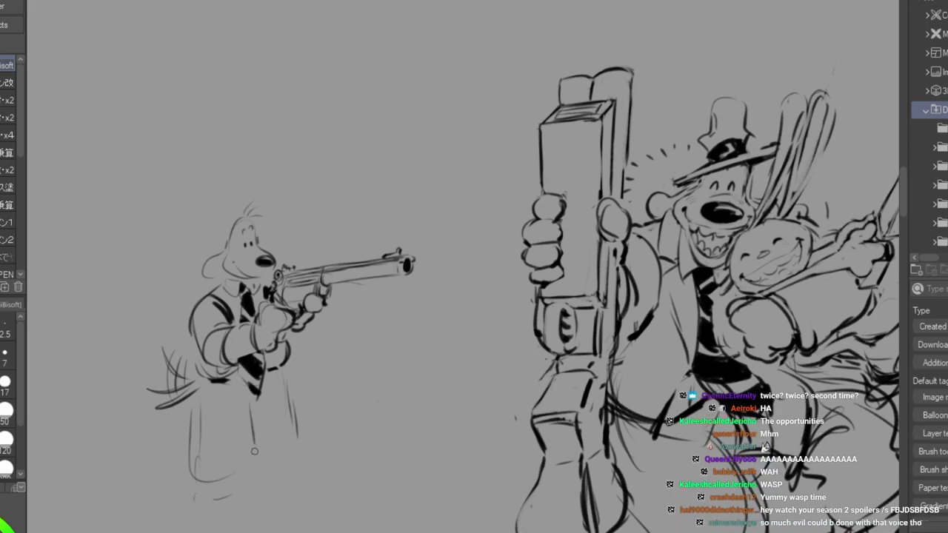
{"action": "left_click_drag", "start_coordinate": [301, 423], "coordinate": [281, 493]}
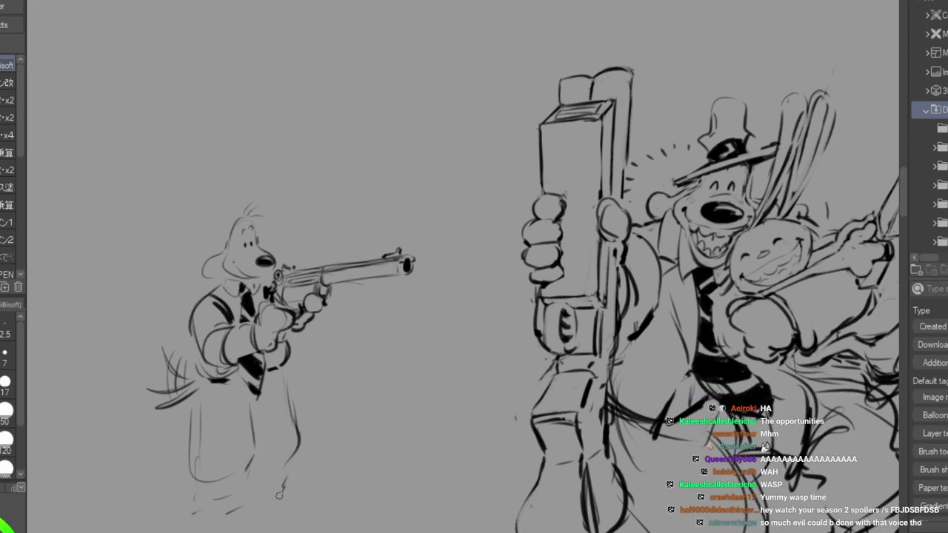
Draw the small dog's trouser cuffs and large feet, and rework the folds along the back of the trousers.
{"action": "mouse_move", "coordinate": [190, 507]}
{"action": "left_mouse_down"}
{"action": "mouse_move", "coordinate": [232, 502]}
{"action": "mouse_move", "coordinate": [248, 511]}
{"action": "mouse_move", "coordinate": [207, 497]}
{"action": "mouse_move", "coordinate": [241, 485]}
{"action": "left_mouse_up"}
{"action": "mouse_move", "coordinate": [238, 487]}
{"action": "left_mouse_down"}
{"action": "mouse_move", "coordinate": [295, 490]}
{"action": "mouse_move", "coordinate": [268, 485]}
{"action": "mouse_move", "coordinate": [296, 475]}
{"action": "mouse_move", "coordinate": [300, 483]}
{"action": "mouse_move", "coordinate": [209, 519]}
{"action": "mouse_move", "coordinate": [218, 522]}
{"action": "mouse_move", "coordinate": [189, 526]}
{"action": "mouse_move", "coordinate": [333, 503]}
{"action": "left_mouse_up"}
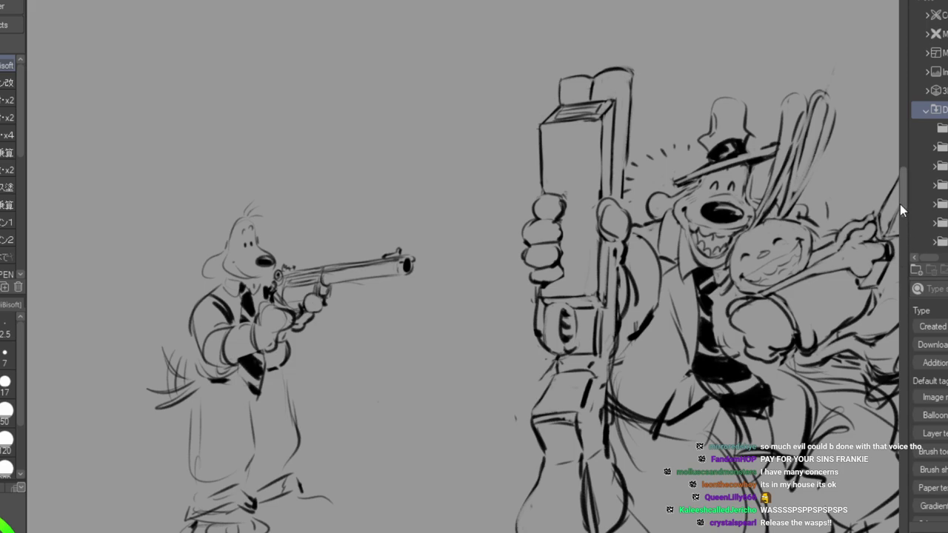
{"action": "scroll", "coordinate": [899, 207], "scroll_direction": "down", "scroll_amount": 2}
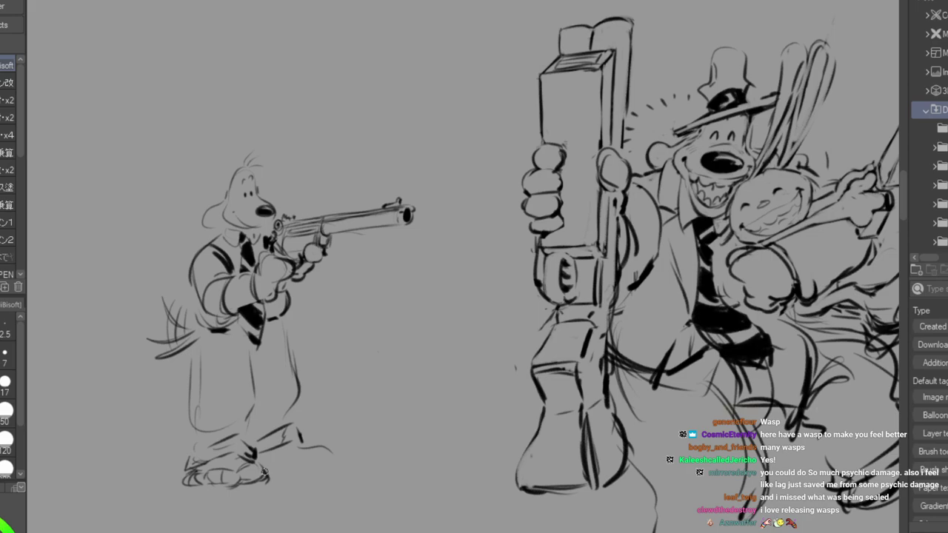
{"action": "mouse_move", "coordinate": [278, 474]}
{"action": "left_mouse_down"}
{"action": "mouse_move", "coordinate": [308, 473]}
{"action": "mouse_move", "coordinate": [320, 460]}
{"action": "mouse_move", "coordinate": [325, 468]}
{"action": "left_mouse_up"}
{"action": "key", "text": "ctrl+z"}
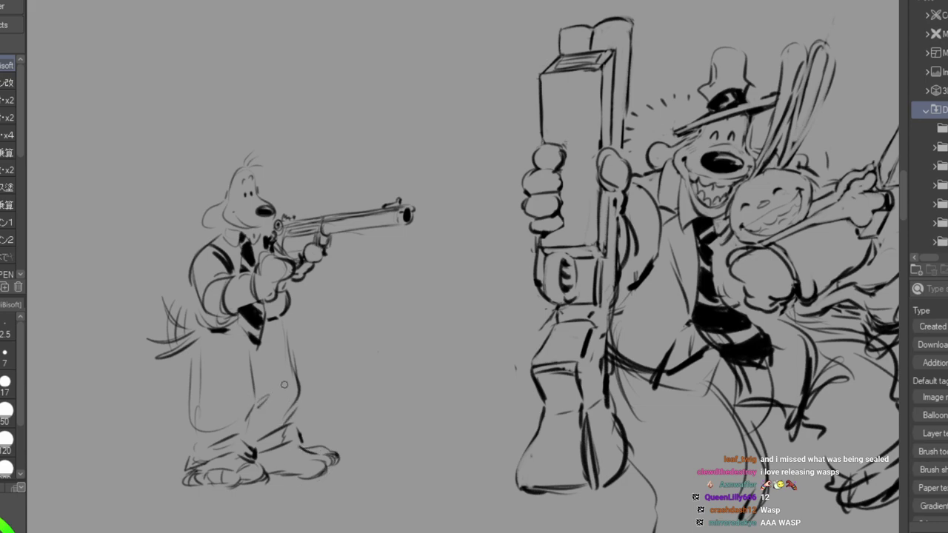
{"action": "left_click_drag", "start_coordinate": [192, 435], "coordinate": [191, 400]}
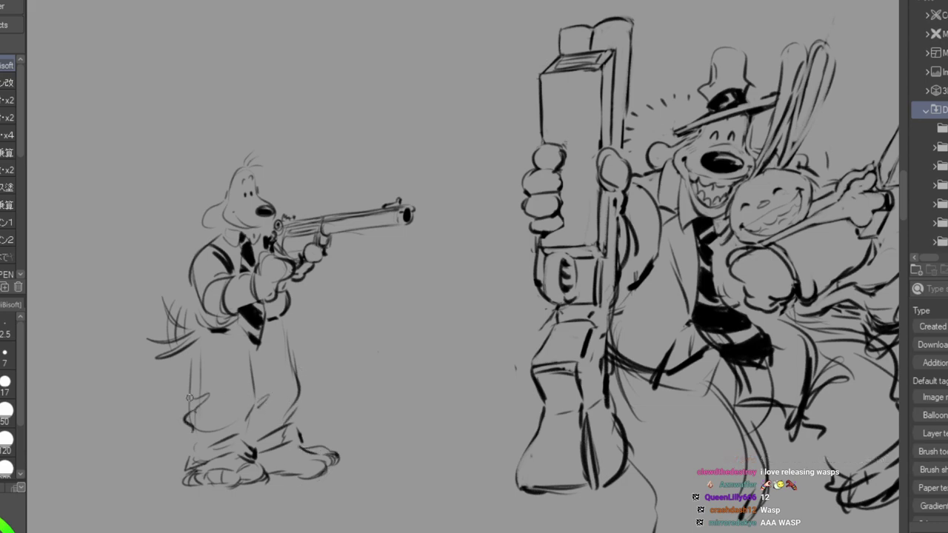
{"action": "mouse_move", "coordinate": [190, 359]}
{"action": "left_mouse_down"}
{"action": "mouse_move", "coordinate": [194, 338]}
{"action": "mouse_move", "coordinate": [210, 332]}
{"action": "mouse_move", "coordinate": [187, 358]}
{"action": "left_mouse_up"}
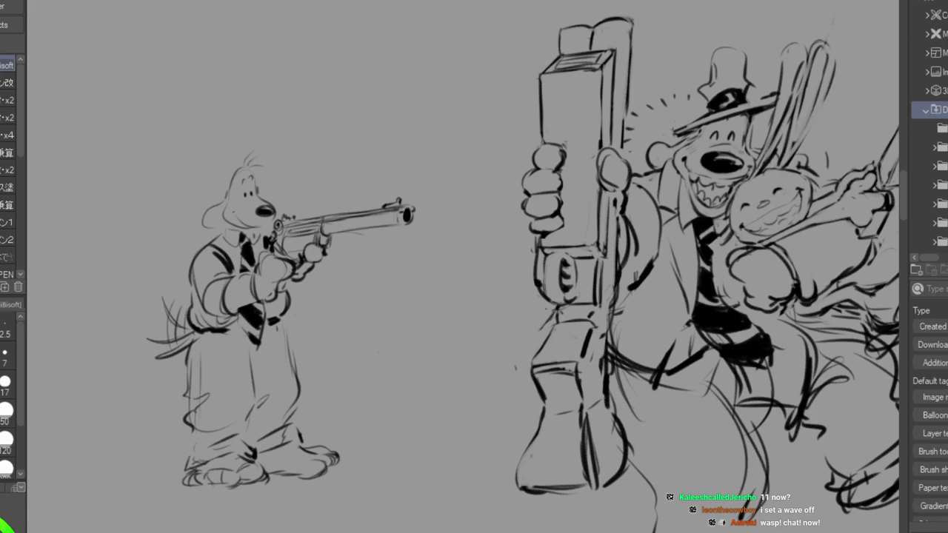
Shade the small dog's rifle dark along the barrel and receiver, leaving light highlights.
{"action": "left_click_drag", "start_coordinate": [326, 228], "coordinate": [405, 214]}
{"action": "left_click_drag", "start_coordinate": [326, 226], "coordinate": [402, 208]}
{"action": "left_click_drag", "start_coordinate": [324, 227], "coordinate": [372, 217]}
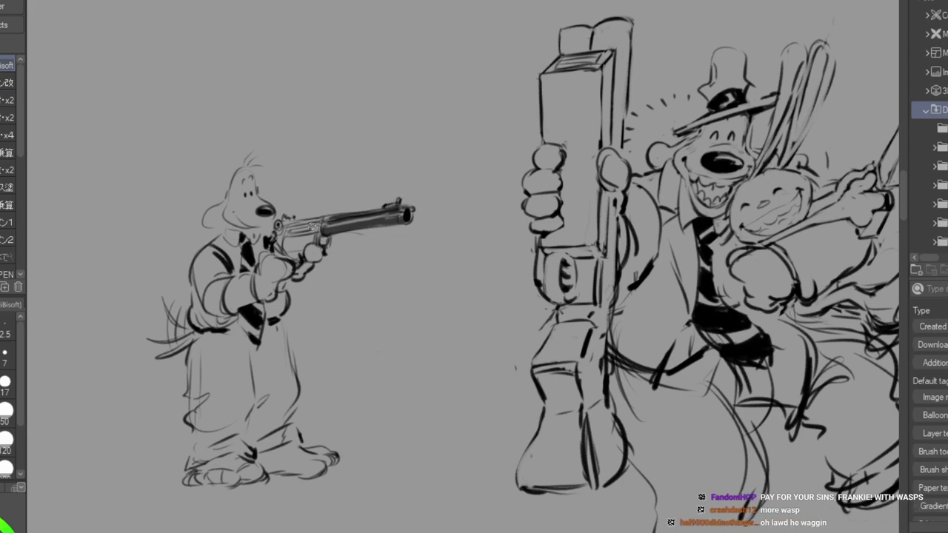
{"action": "mouse_move", "coordinate": [290, 230]}
{"action": "left_mouse_down"}
{"action": "mouse_move", "coordinate": [321, 227]}
{"action": "mouse_move", "coordinate": [311, 229]}
{"action": "mouse_move", "coordinate": [316, 219]}
{"action": "left_mouse_up"}
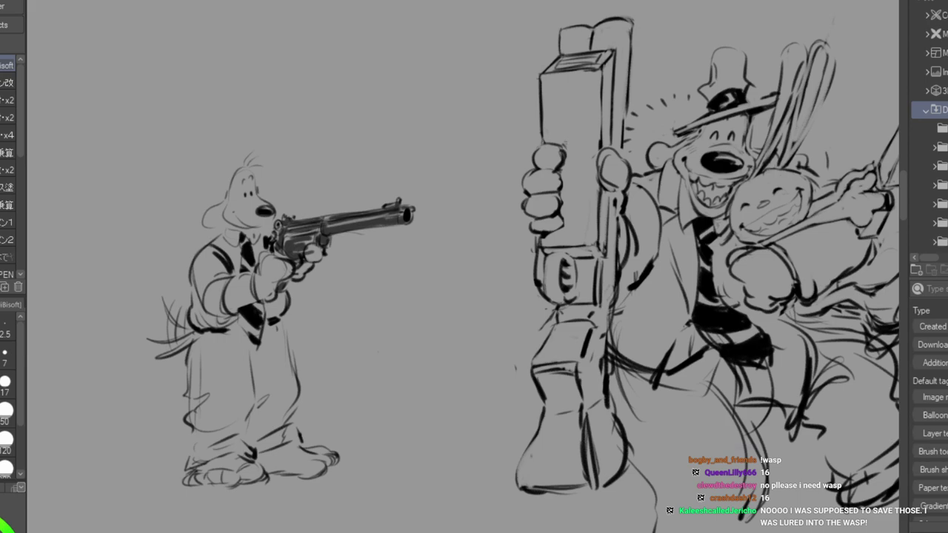
Shade the small dog's head, ear and snout with a soft grey tone.
{"action": "mouse_move", "coordinate": [243, 174]}
{"action": "left_mouse_down"}
{"action": "mouse_move", "coordinate": [229, 217]}
{"action": "mouse_move", "coordinate": [262, 170]}
{"action": "mouse_move", "coordinate": [255, 181]}
{"action": "mouse_move", "coordinate": [240, 178]}
{"action": "mouse_move", "coordinate": [241, 170]}
{"action": "mouse_move", "coordinate": [246, 213]}
{"action": "mouse_move", "coordinate": [246, 199]}
{"action": "mouse_move", "coordinate": [266, 209]}
{"action": "mouse_move", "coordinate": [261, 221]}
{"action": "mouse_move", "coordinate": [226, 200]}
{"action": "left_mouse_up"}
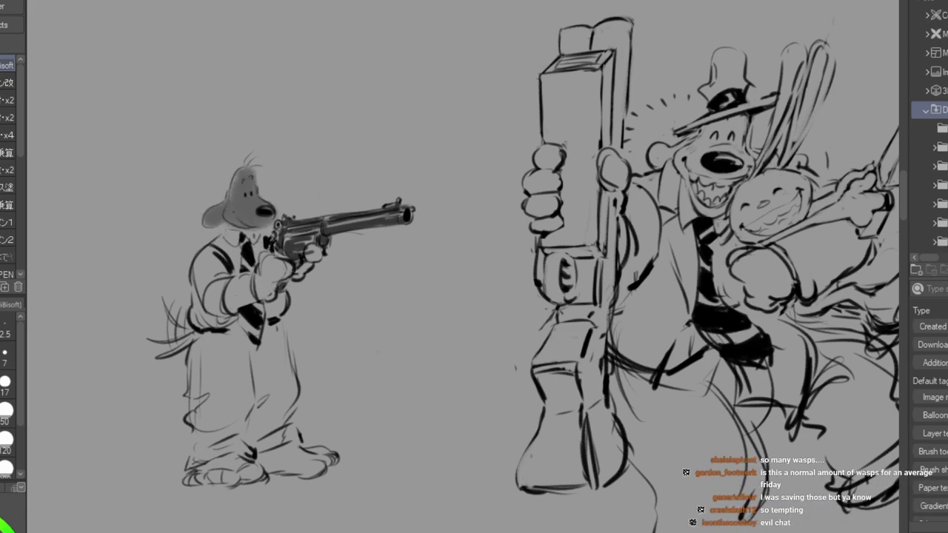
{"action": "mouse_move", "coordinate": [226, 211]}
{"action": "left_mouse_down"}
{"action": "mouse_move", "coordinate": [214, 218]}
{"action": "mouse_move", "coordinate": [245, 174]}
{"action": "mouse_move", "coordinate": [252, 213]}
{"action": "mouse_move", "coordinate": [266, 211]}
{"action": "left_mouse_up"}
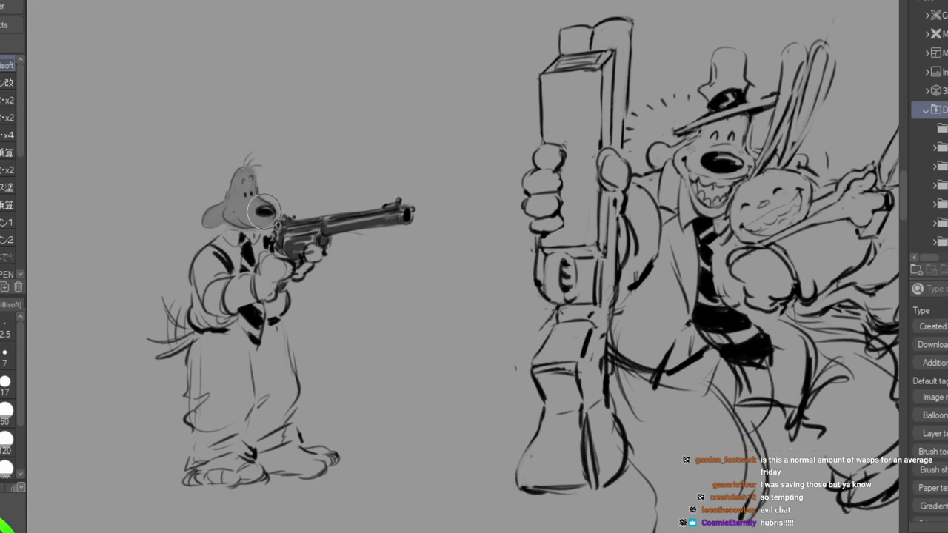
Shade the small dog's hands, feet and tail light grey, fill its trousers darker grey and darken the tie tip.
{"action": "mouse_move", "coordinate": [270, 270]}
{"action": "left_mouse_down"}
{"action": "mouse_move", "coordinate": [251, 288]}
{"action": "mouse_move", "coordinate": [235, 288]}
{"action": "mouse_move", "coordinate": [236, 302]}
{"action": "mouse_move", "coordinate": [269, 276]}
{"action": "mouse_move", "coordinate": [302, 277]}
{"action": "mouse_move", "coordinate": [311, 250]}
{"action": "left_mouse_up"}
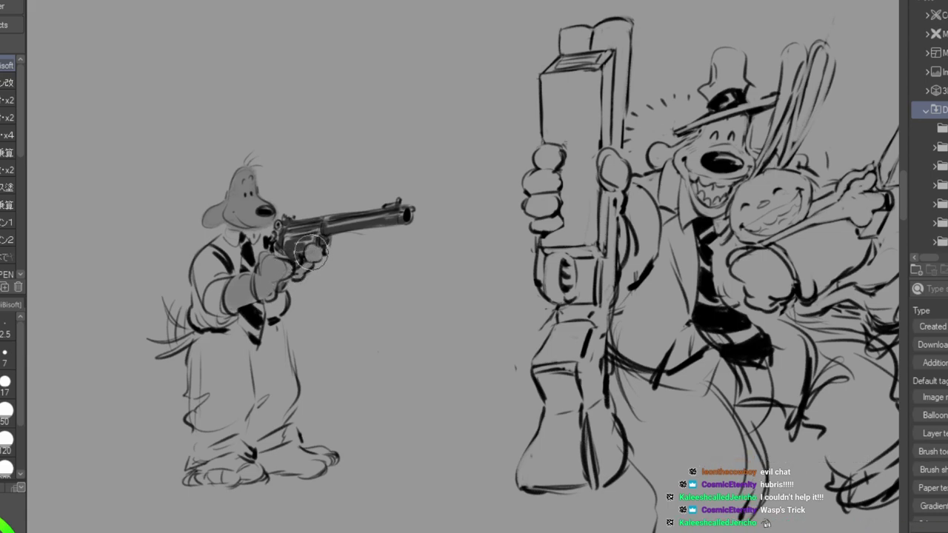
{"action": "mouse_move", "coordinate": [202, 473]}
{"action": "left_mouse_down"}
{"action": "mouse_move", "coordinate": [280, 457]}
{"action": "mouse_move", "coordinate": [323, 459]}
{"action": "left_mouse_up"}
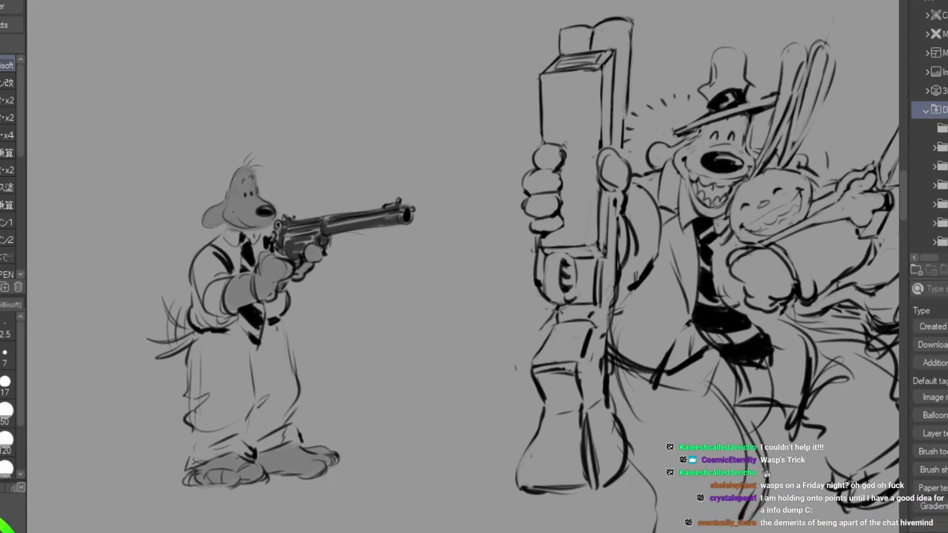
{"action": "mouse_move", "coordinate": [155, 357]}
{"action": "left_mouse_down"}
{"action": "mouse_move", "coordinate": [187, 333]}
{"action": "mouse_move", "coordinate": [155, 358]}
{"action": "mouse_move", "coordinate": [149, 343]}
{"action": "mouse_move", "coordinate": [178, 322]}
{"action": "mouse_move", "coordinate": [164, 305]}
{"action": "mouse_move", "coordinate": [186, 314]}
{"action": "mouse_move", "coordinate": [178, 295]}
{"action": "mouse_move", "coordinate": [162, 330]}
{"action": "mouse_move", "coordinate": [180, 317]}
{"action": "left_mouse_up"}
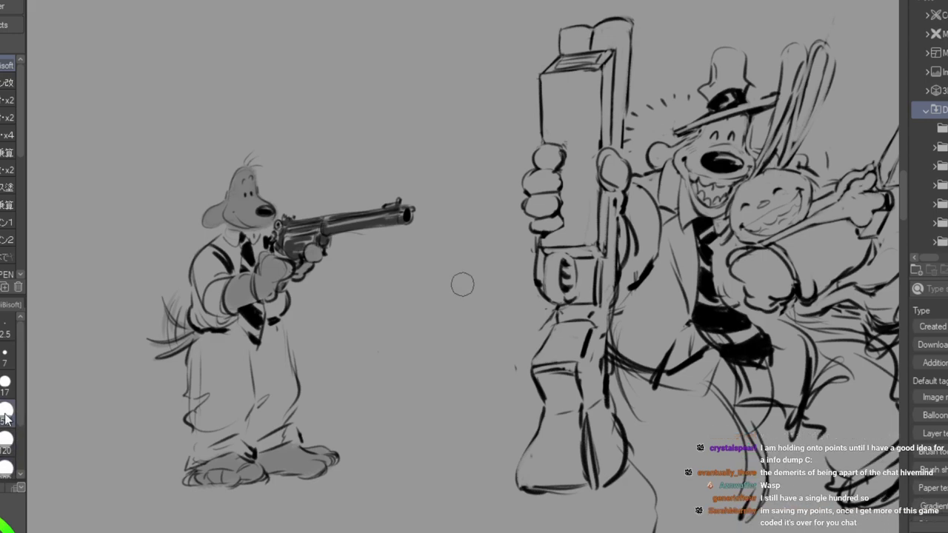
{"action": "mouse_move", "coordinate": [201, 347]}
{"action": "left_mouse_down"}
{"action": "mouse_move", "coordinate": [198, 446]}
{"action": "mouse_move", "coordinate": [248, 452]}
{"action": "mouse_move", "coordinate": [216, 377]}
{"action": "mouse_move", "coordinate": [215, 427]}
{"action": "mouse_move", "coordinate": [209, 344]}
{"action": "mouse_move", "coordinate": [231, 338]}
{"action": "mouse_move", "coordinate": [245, 366]}
{"action": "mouse_move", "coordinate": [225, 356]}
{"action": "mouse_move", "coordinate": [246, 369]}
{"action": "mouse_move", "coordinate": [248, 391]}
{"action": "mouse_move", "coordinate": [243, 341]}
{"action": "mouse_move", "coordinate": [254, 356]}
{"action": "mouse_move", "coordinate": [273, 329]}
{"action": "mouse_move", "coordinate": [279, 389]}
{"action": "mouse_move", "coordinate": [276, 342]}
{"action": "mouse_move", "coordinate": [286, 381]}
{"action": "mouse_move", "coordinate": [277, 408]}
{"action": "mouse_move", "coordinate": [269, 356]}
{"action": "mouse_move", "coordinate": [250, 419]}
{"action": "mouse_move", "coordinate": [254, 442]}
{"action": "mouse_move", "coordinate": [280, 435]}
{"action": "left_mouse_up"}
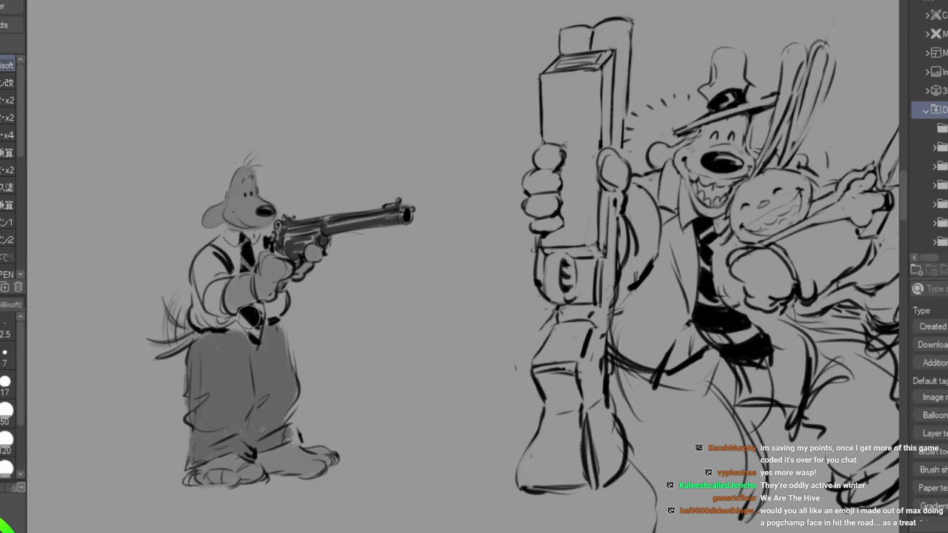
{"action": "left_click_drag", "start_coordinate": [252, 326], "coordinate": [252, 340]}
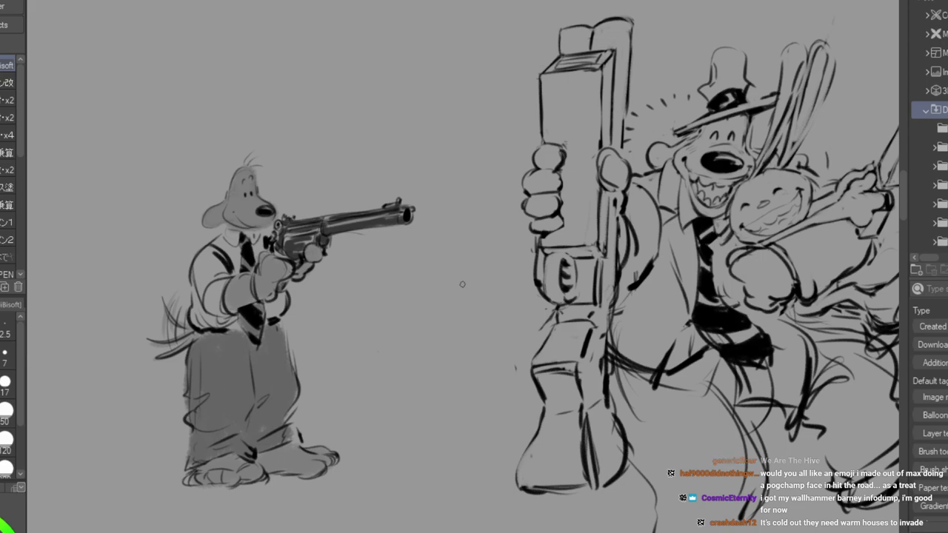
Draw curved crossbow limbs with double outlines on both sides of the muzzle of the rabbit's raised weapon.
{"action": "mouse_move", "coordinate": [593, 237]}
{"action": "left_mouse_down"}
{"action": "mouse_move", "coordinate": [346, 237]}
{"action": "mouse_move", "coordinate": [261, 279]}
{"action": "left_mouse_up"}
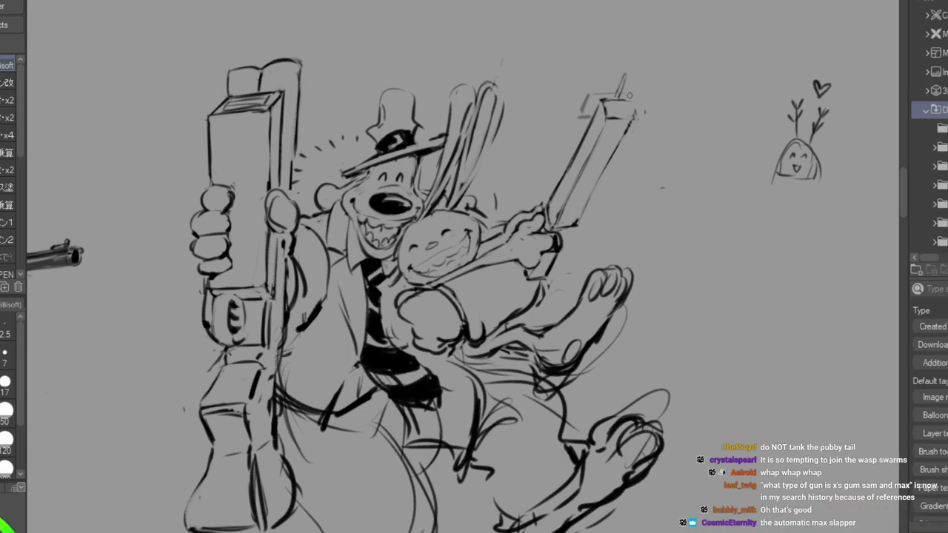
{"action": "left_click_drag", "start_coordinate": [589, 95], "coordinate": [582, 112]}
{"action": "mouse_move", "coordinate": [577, 115]}
{"action": "left_mouse_down"}
{"action": "mouse_move", "coordinate": [597, 94]}
{"action": "mouse_move", "coordinate": [635, 92]}
{"action": "mouse_move", "coordinate": [590, 93]}
{"action": "mouse_move", "coordinate": [486, 159]}
{"action": "left_mouse_up"}
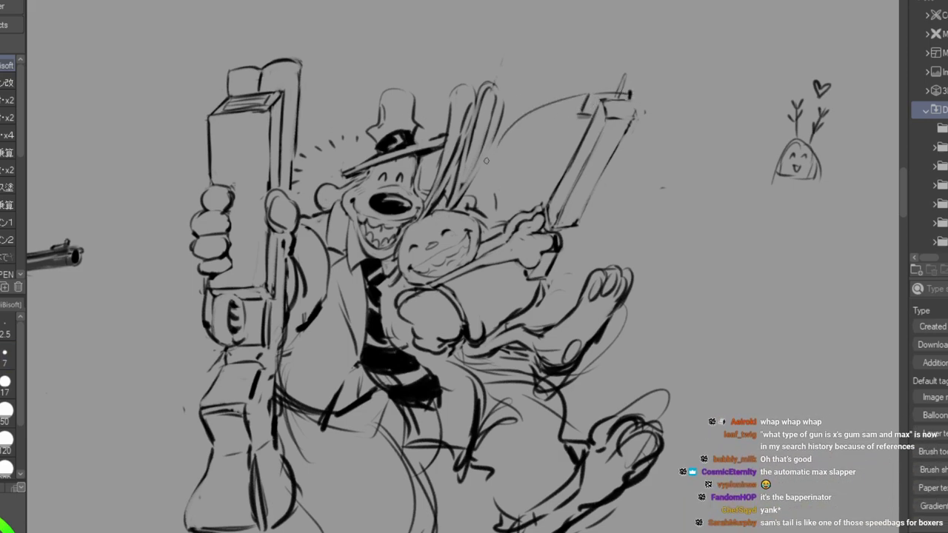
{"action": "left_click_drag", "start_coordinate": [572, 111], "coordinate": [494, 161]}
{"action": "left_click_drag", "start_coordinate": [576, 117], "coordinate": [501, 160]}
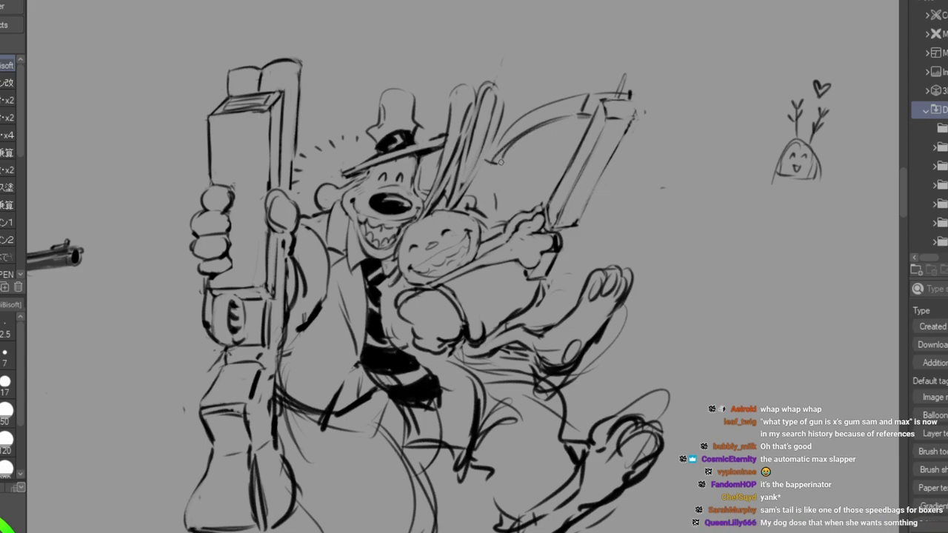
{"action": "left_click_drag", "start_coordinate": [641, 99], "coordinate": [711, 150]}
{"action": "left_click_drag", "start_coordinate": [638, 116], "coordinate": [698, 175]}
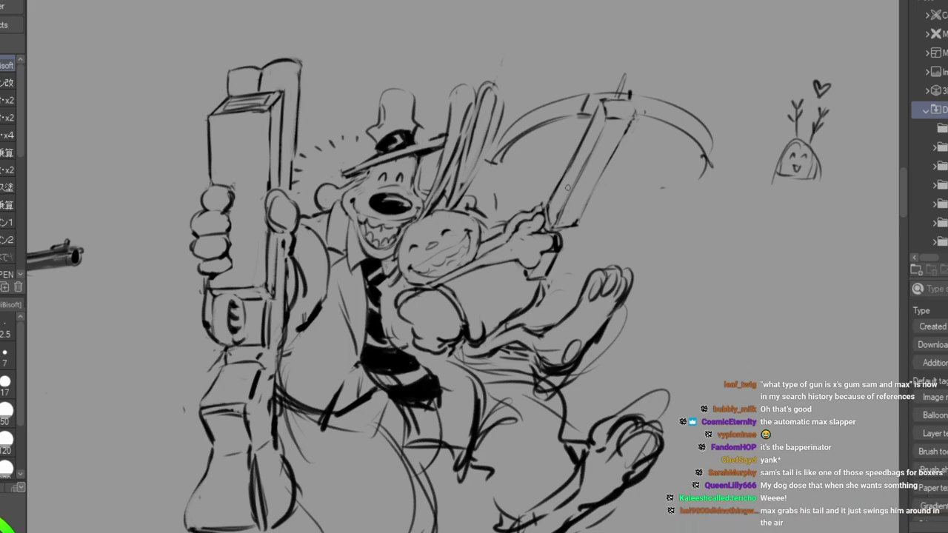
Draw the crossbow string from both limb tips down to the stock near the rabbit's hand.
{"action": "left_click_drag", "start_coordinate": [504, 158], "coordinate": [546, 197]}
{"action": "mouse_move", "coordinate": [691, 165]}
{"action": "left_mouse_down"}
{"action": "mouse_move", "coordinate": [578, 222]}
{"action": "mouse_move", "coordinate": [575, 204]}
{"action": "left_mouse_up"}
{"action": "left_click_drag", "start_coordinate": [649, 179], "coordinate": [576, 204]}
{"action": "left_click_drag", "start_coordinate": [506, 158], "coordinate": [545, 194]}
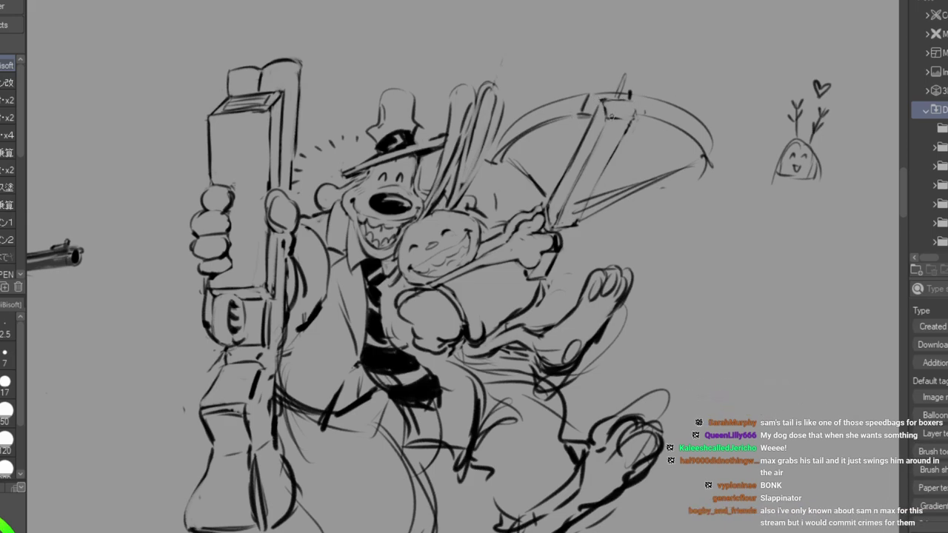
Rework the crossbow's centre where the stock meets the bow, redraw the stock's edge and detail the shorter string.
{"action": "left_click_drag", "start_coordinate": [614, 113], "coordinate": [649, 114]}
{"action": "left_click_drag", "start_coordinate": [572, 116], "coordinate": [666, 123]}
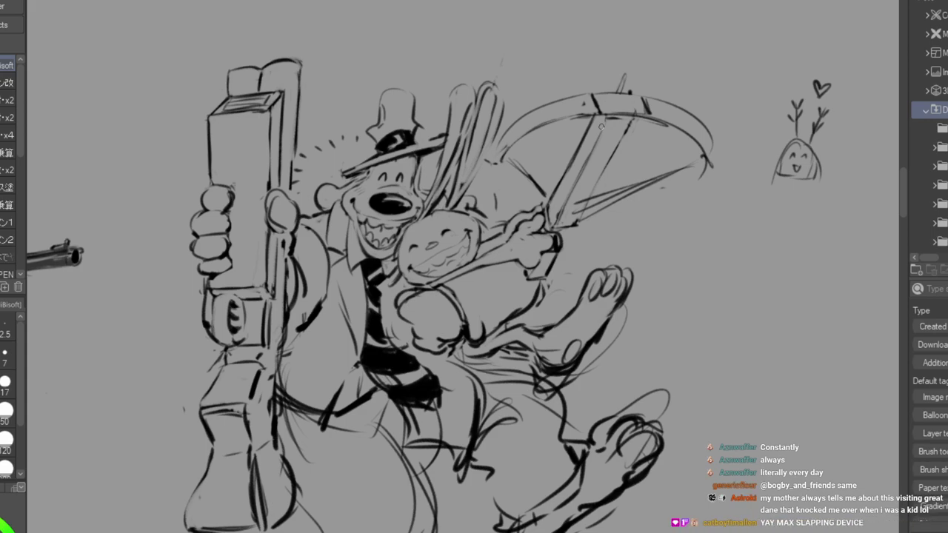
{"action": "left_click_drag", "start_coordinate": [637, 117], "coordinate": [566, 221]}
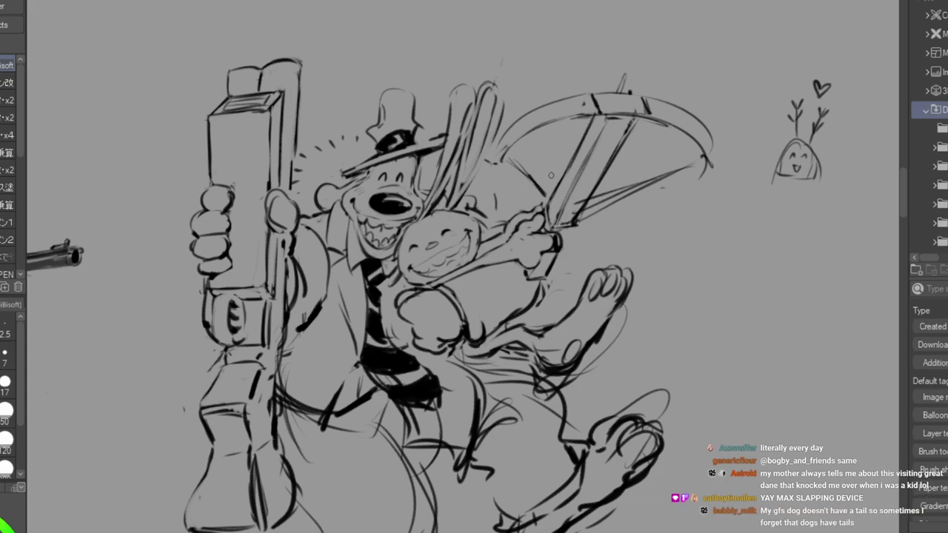
{"action": "left_click_drag", "start_coordinate": [505, 160], "coordinate": [524, 174]}
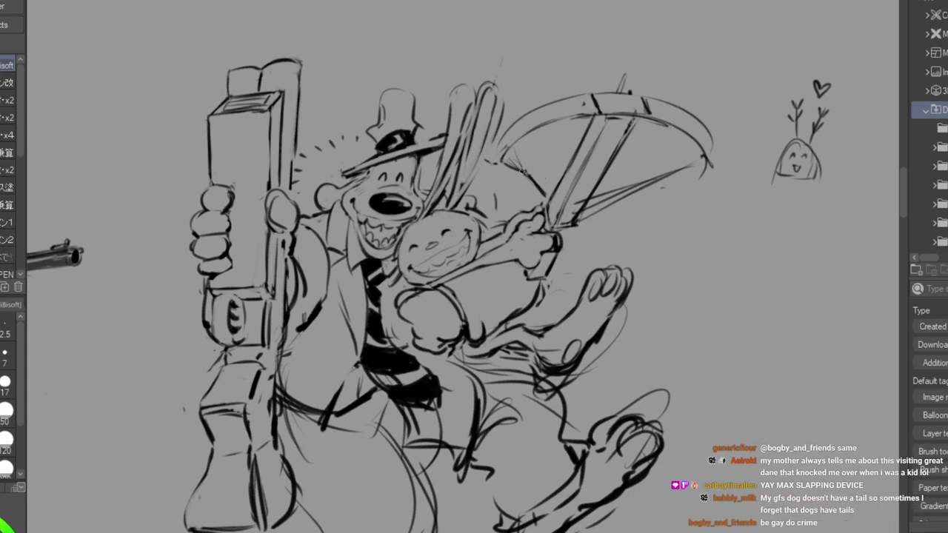
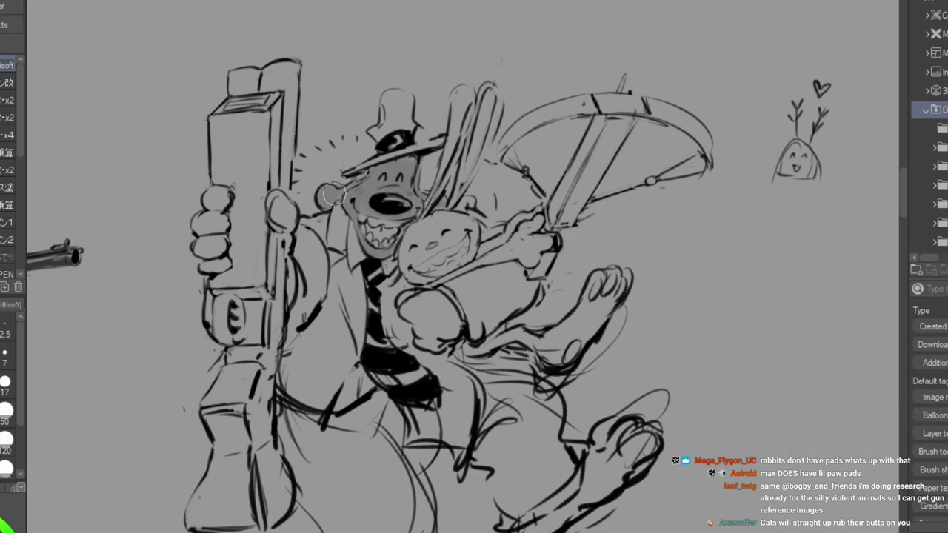
Shade the large dog's gun-holding thumb and fingers and the hand around the rabbit with mid grey.
{"action": "mouse_move", "coordinate": [283, 225]}
{"action": "left_mouse_down"}
{"action": "mouse_move", "coordinate": [277, 200]}
{"action": "mouse_move", "coordinate": [285, 232]}
{"action": "left_mouse_up"}
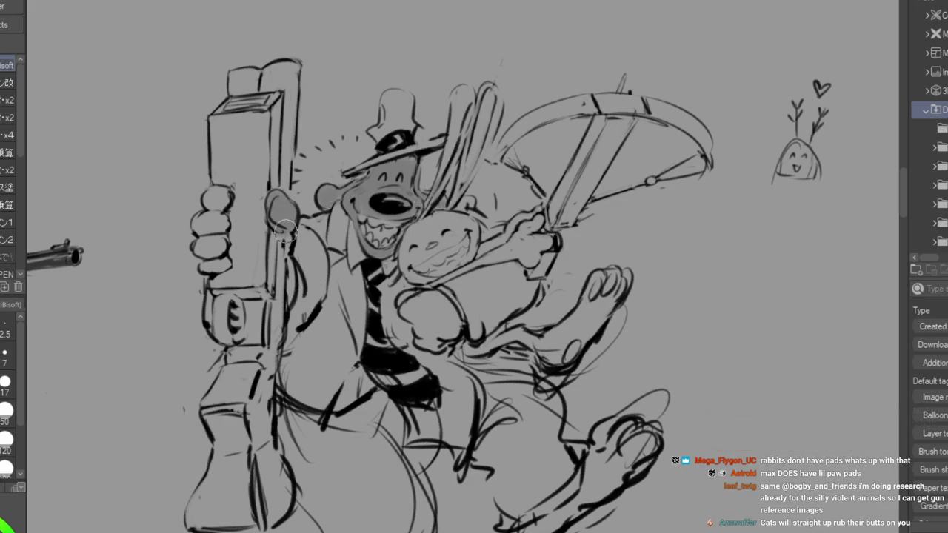
{"action": "mouse_move", "coordinate": [212, 196]}
{"action": "left_mouse_down"}
{"action": "mouse_move", "coordinate": [215, 219]}
{"action": "mouse_move", "coordinate": [201, 217]}
{"action": "mouse_move", "coordinate": [217, 221]}
{"action": "mouse_move", "coordinate": [208, 228]}
{"action": "mouse_move", "coordinate": [210, 217]}
{"action": "mouse_move", "coordinate": [222, 256]}
{"action": "left_mouse_up"}
{"action": "mouse_move", "coordinate": [413, 306]}
{"action": "left_mouse_down"}
{"action": "mouse_move", "coordinate": [407, 318]}
{"action": "mouse_move", "coordinate": [426, 333]}
{"action": "mouse_move", "coordinate": [433, 300]}
{"action": "mouse_move", "coordinate": [446, 330]}
{"action": "left_mouse_up"}
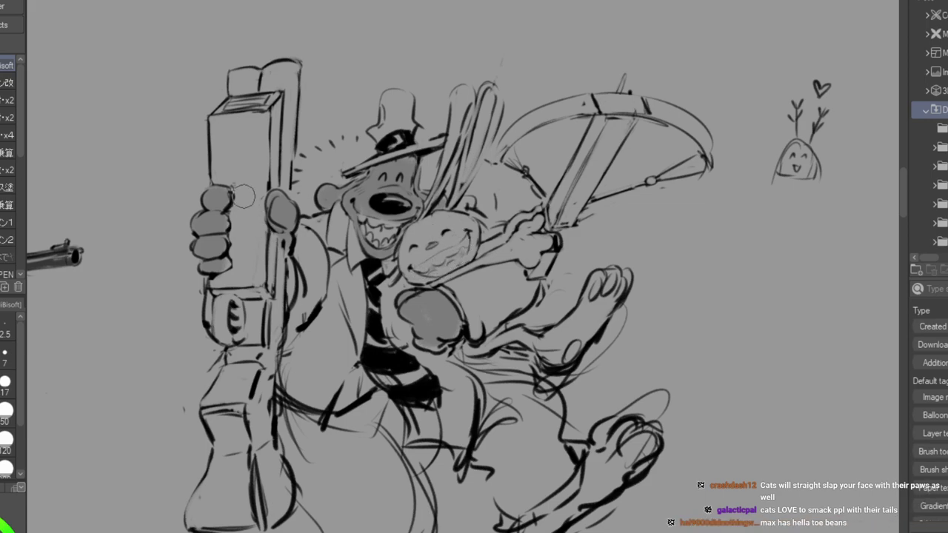
Shade the upper block of the large gun mid grey and add soft grey to the rabbit's raised feet.
{"action": "mouse_move", "coordinate": [220, 117]}
{"action": "left_mouse_down"}
{"action": "mouse_move", "coordinate": [211, 180]}
{"action": "mouse_move", "coordinate": [217, 174]}
{"action": "left_mouse_up"}
{"action": "mouse_move", "coordinate": [245, 100]}
{"action": "left_mouse_down"}
{"action": "mouse_move", "coordinate": [234, 170]}
{"action": "mouse_move", "coordinate": [258, 99]}
{"action": "mouse_move", "coordinate": [255, 180]}
{"action": "mouse_move", "coordinate": [272, 108]}
{"action": "mouse_move", "coordinate": [278, 170]}
{"action": "left_mouse_up"}
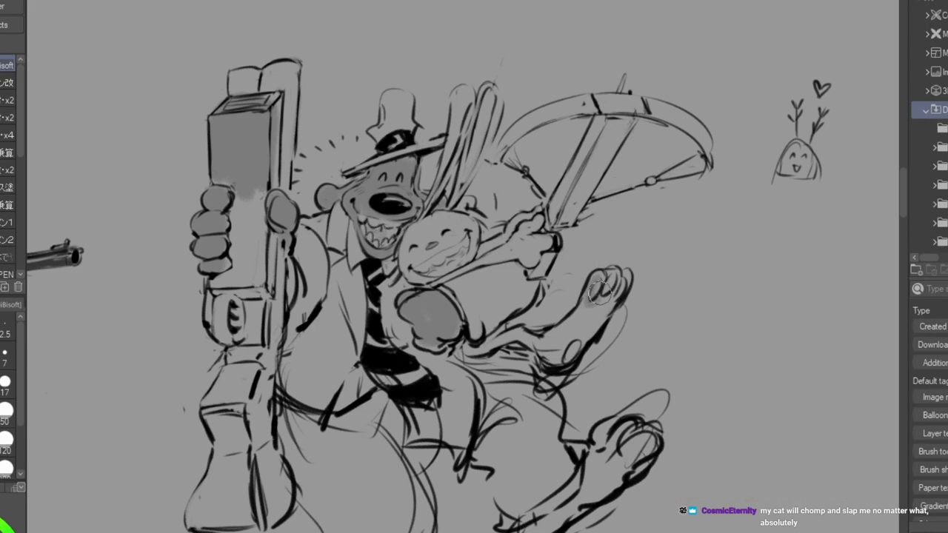
{"action": "mouse_move", "coordinate": [609, 276]}
{"action": "left_mouse_down"}
{"action": "mouse_move", "coordinate": [616, 317]}
{"action": "mouse_move", "coordinate": [603, 334]}
{"action": "mouse_move", "coordinate": [623, 312]}
{"action": "left_mouse_up"}
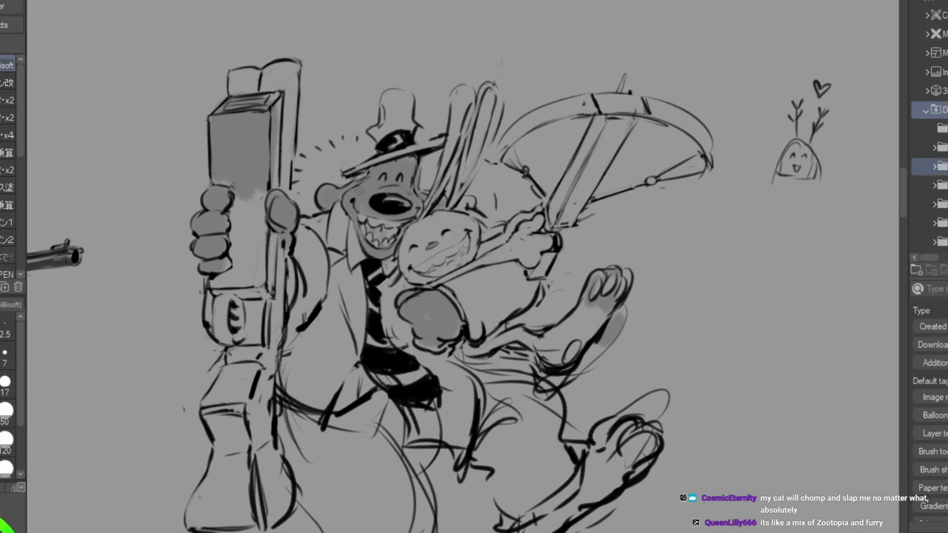
Fill the large dog's hat, jacket and the sleeve behind the rabbit with dark grey.
{"action": "left_click_drag", "start_coordinate": [354, 169], "coordinate": [446, 137]}
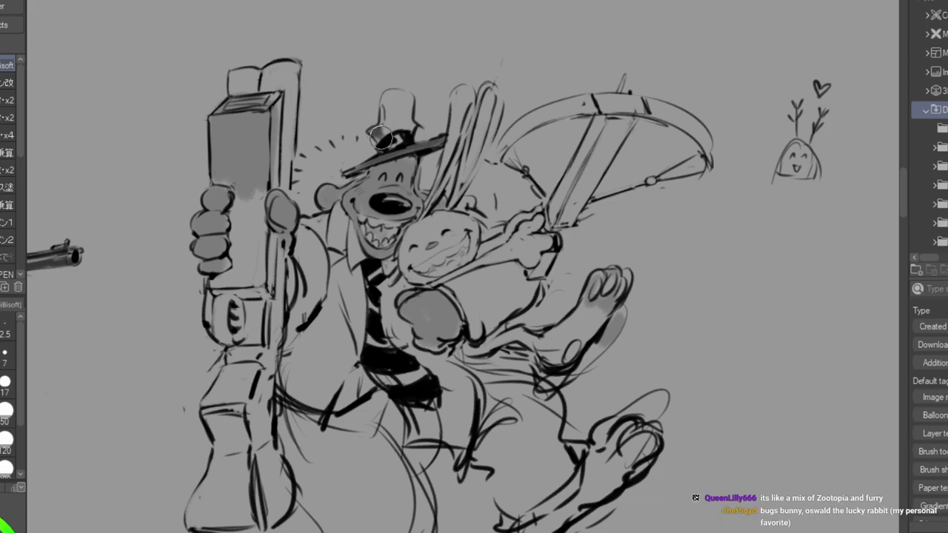
{"action": "mouse_move", "coordinate": [381, 125]}
{"action": "left_mouse_down"}
{"action": "mouse_move", "coordinate": [389, 97]}
{"action": "mouse_move", "coordinate": [398, 99]}
{"action": "mouse_move", "coordinate": [408, 120]}
{"action": "left_mouse_up"}
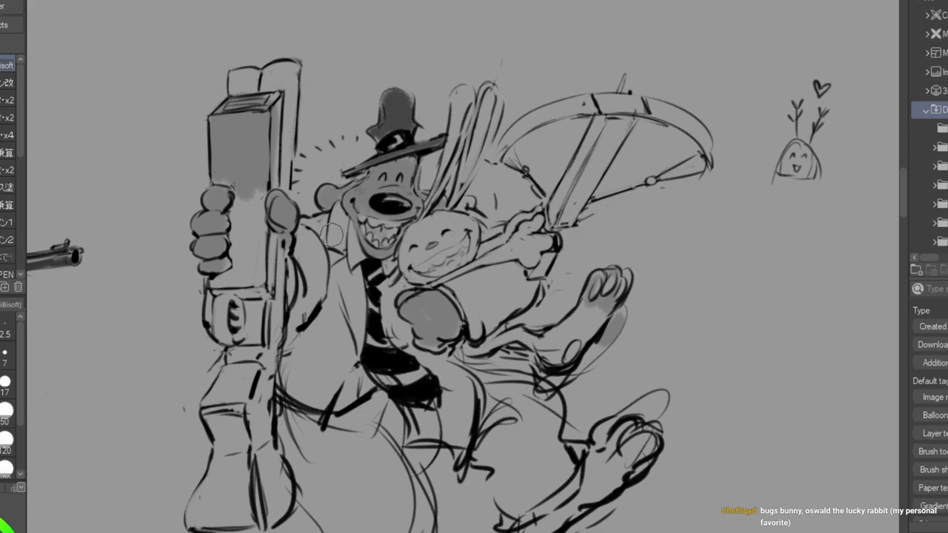
{"action": "mouse_move", "coordinate": [306, 243]}
{"action": "left_mouse_down"}
{"action": "mouse_move", "coordinate": [303, 292]}
{"action": "mouse_move", "coordinate": [310, 272]}
{"action": "mouse_move", "coordinate": [291, 337]}
{"action": "mouse_move", "coordinate": [308, 230]}
{"action": "mouse_move", "coordinate": [319, 289]}
{"action": "mouse_move", "coordinate": [339, 207]}
{"action": "mouse_move", "coordinate": [333, 281]}
{"action": "mouse_move", "coordinate": [337, 264]}
{"action": "mouse_move", "coordinate": [342, 293]}
{"action": "mouse_move", "coordinate": [354, 266]}
{"action": "mouse_move", "coordinate": [351, 349]}
{"action": "mouse_move", "coordinate": [336, 315]}
{"action": "mouse_move", "coordinate": [326, 348]}
{"action": "mouse_move", "coordinate": [297, 363]}
{"action": "mouse_move", "coordinate": [291, 399]}
{"action": "mouse_move", "coordinate": [336, 370]}
{"action": "mouse_move", "coordinate": [296, 426]}
{"action": "left_mouse_up"}
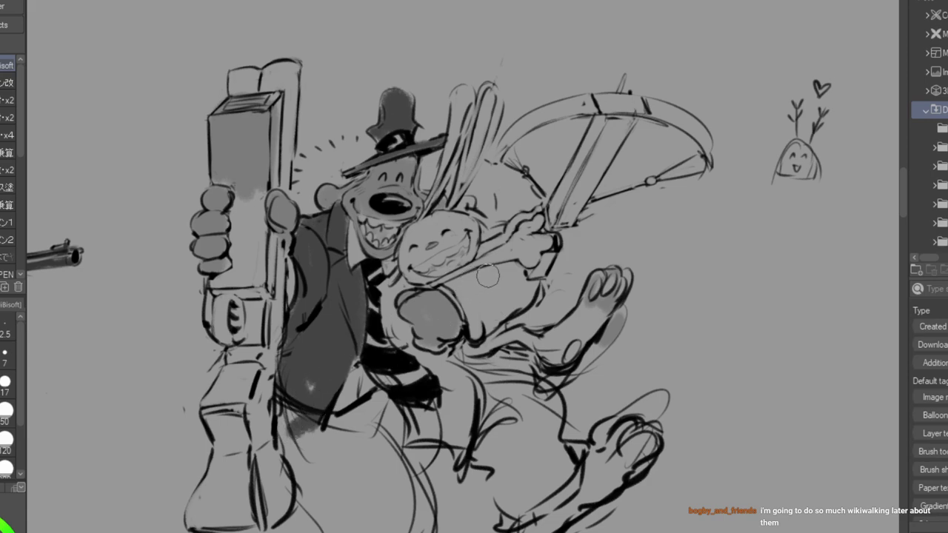
{"action": "mouse_move", "coordinate": [480, 278]}
{"action": "left_mouse_down"}
{"action": "mouse_move", "coordinate": [449, 283]}
{"action": "mouse_move", "coordinate": [497, 266]}
{"action": "mouse_move", "coordinate": [450, 282]}
{"action": "mouse_move", "coordinate": [472, 330]}
{"action": "mouse_move", "coordinate": [472, 285]}
{"action": "mouse_move", "coordinate": [506, 270]}
{"action": "mouse_move", "coordinate": [519, 283]}
{"action": "mouse_move", "coordinate": [485, 305]}
{"action": "mouse_move", "coordinate": [522, 298]}
{"action": "left_mouse_up"}
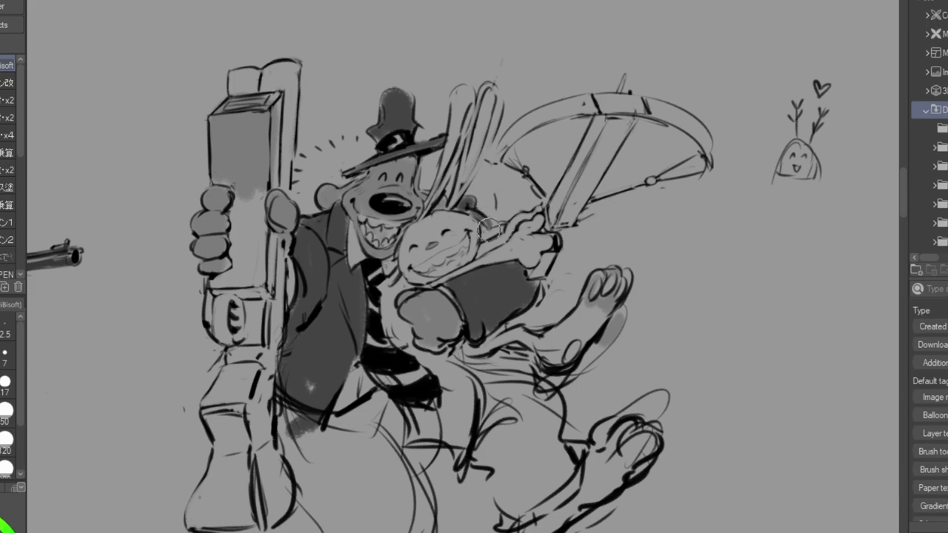
Fill both legs of the large dog's trousers with dark grey and shade its bare foot a lighter grey.
{"action": "mouse_move", "coordinate": [311, 421]}
{"action": "left_mouse_down"}
{"action": "mouse_move", "coordinate": [375, 398]}
{"action": "mouse_move", "coordinate": [292, 425]}
{"action": "mouse_move", "coordinate": [285, 450]}
{"action": "mouse_move", "coordinate": [307, 504]}
{"action": "mouse_move", "coordinate": [315, 482]}
{"action": "mouse_move", "coordinate": [334, 503]}
{"action": "mouse_move", "coordinate": [355, 474]}
{"action": "mouse_move", "coordinate": [393, 483]}
{"action": "mouse_move", "coordinate": [411, 507]}
{"action": "mouse_move", "coordinate": [318, 518]}
{"action": "mouse_move", "coordinate": [341, 532]}
{"action": "mouse_move", "coordinate": [349, 510]}
{"action": "mouse_move", "coordinate": [433, 528]}
{"action": "left_mouse_up"}
{"action": "mouse_move", "coordinate": [382, 441]}
{"action": "left_mouse_down"}
{"action": "mouse_move", "coordinate": [470, 432]}
{"action": "mouse_move", "coordinate": [389, 408]}
{"action": "mouse_move", "coordinate": [448, 421]}
{"action": "mouse_move", "coordinate": [366, 427]}
{"action": "mouse_move", "coordinate": [444, 411]}
{"action": "left_mouse_up"}
{"action": "mouse_move", "coordinate": [427, 364]}
{"action": "left_mouse_down"}
{"action": "mouse_move", "coordinate": [463, 400]}
{"action": "mouse_move", "coordinate": [431, 363]}
{"action": "mouse_move", "coordinate": [490, 407]}
{"action": "mouse_move", "coordinate": [451, 388]}
{"action": "mouse_move", "coordinate": [474, 404]}
{"action": "mouse_move", "coordinate": [479, 437]}
{"action": "mouse_move", "coordinate": [522, 380]}
{"action": "mouse_move", "coordinate": [511, 385]}
{"action": "mouse_move", "coordinate": [545, 398]}
{"action": "mouse_move", "coordinate": [485, 420]}
{"action": "mouse_move", "coordinate": [528, 397]}
{"action": "mouse_move", "coordinate": [543, 412]}
{"action": "mouse_move", "coordinate": [493, 457]}
{"action": "mouse_move", "coordinate": [521, 432]}
{"action": "mouse_move", "coordinate": [539, 454]}
{"action": "mouse_move", "coordinate": [509, 456]}
{"action": "mouse_move", "coordinate": [505, 501]}
{"action": "mouse_move", "coordinate": [538, 502]}
{"action": "mouse_move", "coordinate": [513, 480]}
{"action": "mouse_move", "coordinate": [538, 478]}
{"action": "mouse_move", "coordinate": [570, 452]}
{"action": "left_mouse_up"}
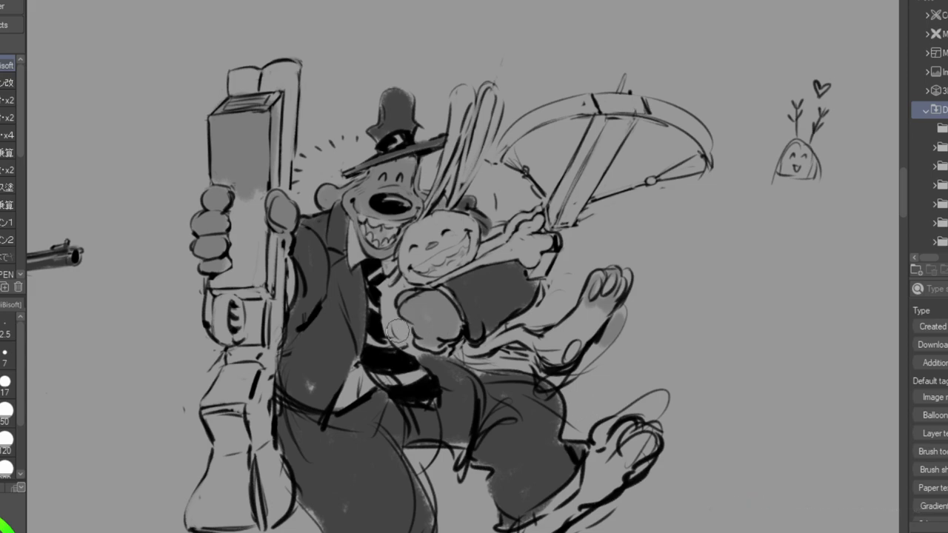
{"action": "mouse_move", "coordinate": [538, 522]}
{"action": "left_mouse_down"}
{"action": "mouse_move", "coordinate": [598, 477]}
{"action": "mouse_move", "coordinate": [595, 455]}
{"action": "mouse_move", "coordinate": [622, 453]}
{"action": "left_mouse_up"}
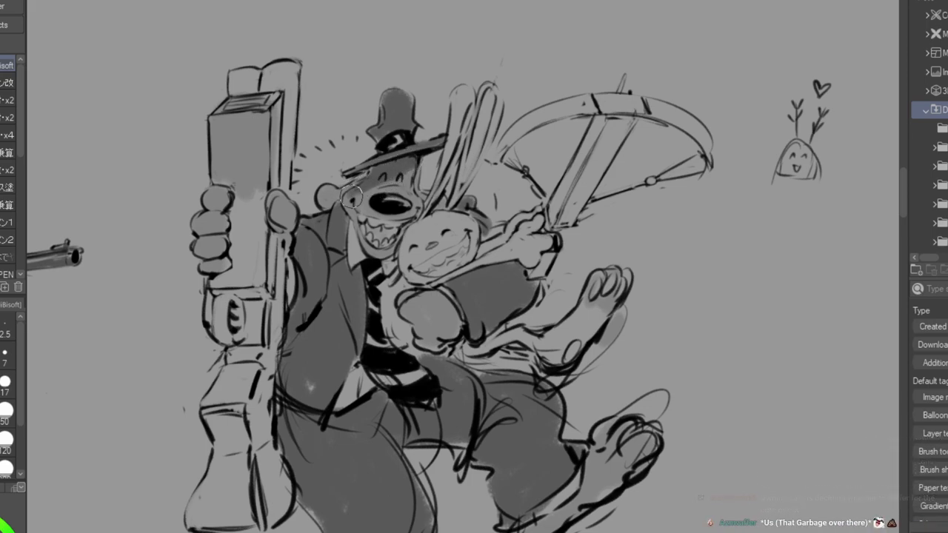
Paint heavy black shadows over the large dog's hat, upper face, ear, neck and grinning mouth.
{"action": "left_click_drag", "start_coordinate": [387, 187], "coordinate": [405, 192]}
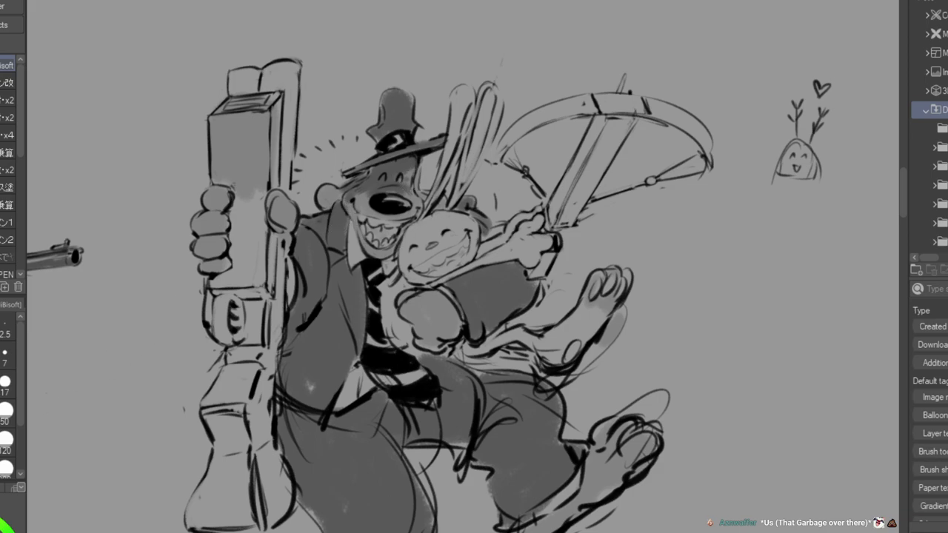
{"action": "mouse_move", "coordinate": [336, 217]}
{"action": "left_mouse_down"}
{"action": "mouse_move", "coordinate": [340, 228]}
{"action": "mouse_move", "coordinate": [337, 207]}
{"action": "mouse_move", "coordinate": [334, 231]}
{"action": "left_mouse_up"}
{"action": "mouse_move", "coordinate": [390, 120]}
{"action": "left_mouse_down"}
{"action": "mouse_move", "coordinate": [351, 172]}
{"action": "mouse_move", "coordinate": [396, 150]}
{"action": "mouse_move", "coordinate": [402, 165]}
{"action": "mouse_move", "coordinate": [376, 175]}
{"action": "mouse_move", "coordinate": [372, 168]}
{"action": "mouse_move", "coordinate": [370, 179]}
{"action": "mouse_move", "coordinate": [388, 166]}
{"action": "mouse_move", "coordinate": [382, 177]}
{"action": "mouse_move", "coordinate": [399, 175]}
{"action": "mouse_move", "coordinate": [410, 159]}
{"action": "mouse_move", "coordinate": [402, 174]}
{"action": "mouse_move", "coordinate": [351, 194]}
{"action": "mouse_move", "coordinate": [368, 178]}
{"action": "mouse_move", "coordinate": [333, 200]}
{"action": "mouse_move", "coordinate": [449, 175]}
{"action": "mouse_move", "coordinate": [443, 169]}
{"action": "mouse_move", "coordinate": [397, 189]}
{"action": "mouse_move", "coordinate": [407, 192]}
{"action": "mouse_move", "coordinate": [442, 172]}
{"action": "left_mouse_up"}
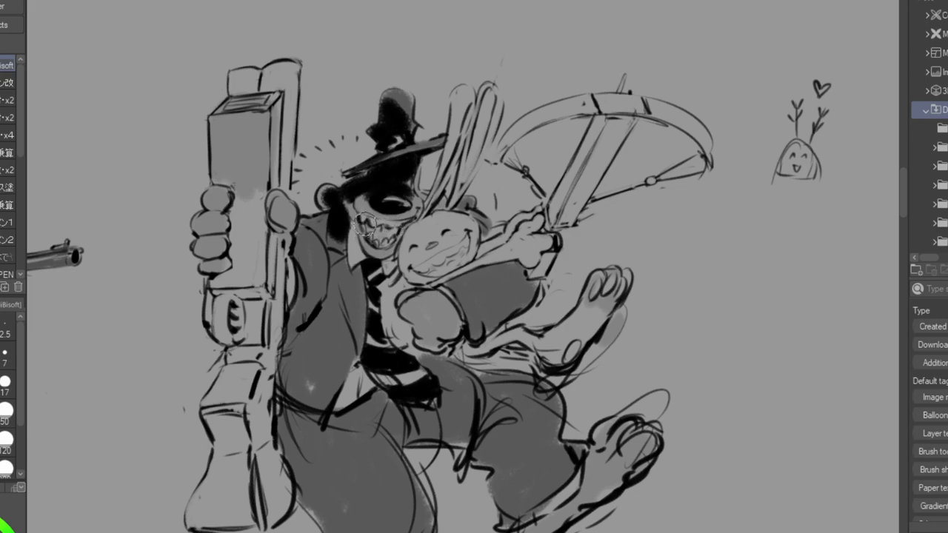
{"action": "left_click_drag", "start_coordinate": [369, 231], "coordinate": [375, 235]}
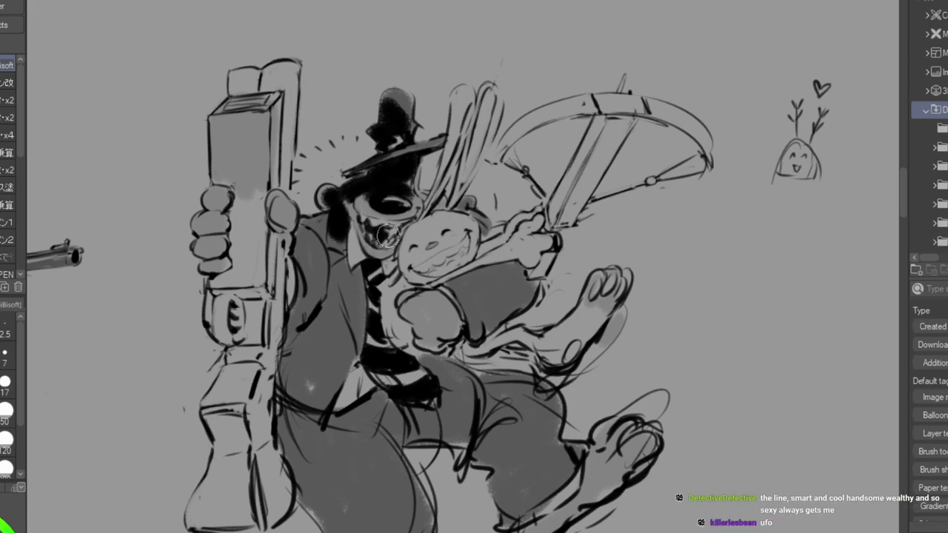
{"action": "left_click_drag", "start_coordinate": [355, 220], "coordinate": [367, 246]}
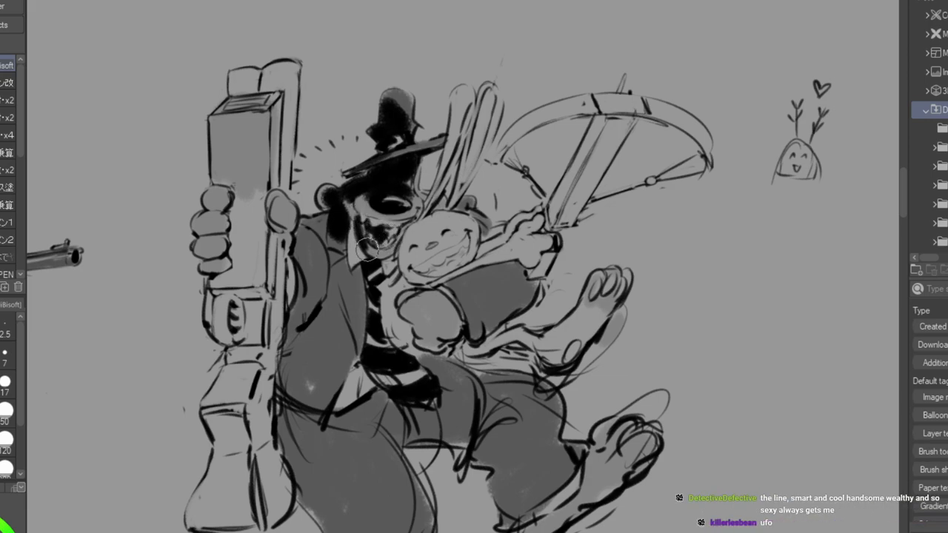
{"action": "left_click_drag", "start_coordinate": [360, 195], "coordinate": [371, 188]}
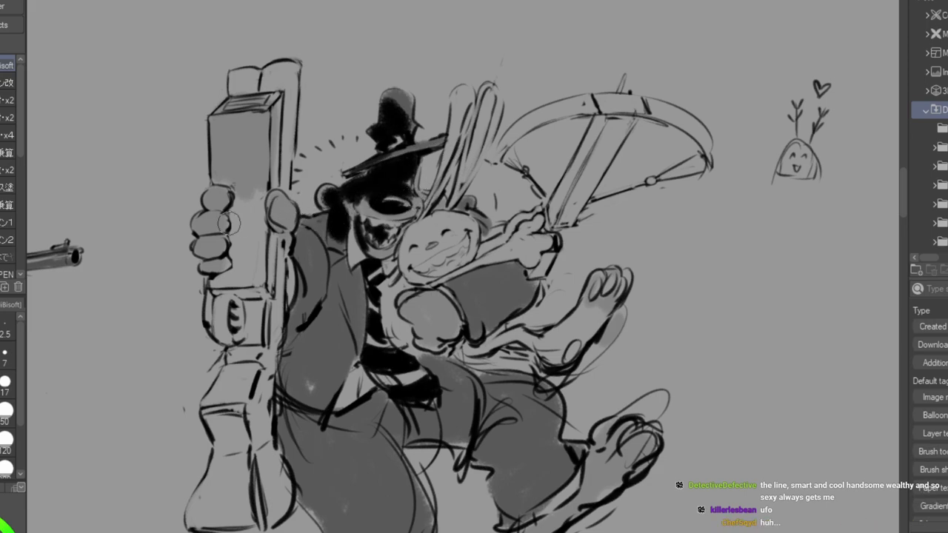
Paint black shadows over the large dog's gun-holding fingers and thumb and along the gun from barrels to stock.
{"action": "mouse_move", "coordinate": [214, 195]}
{"action": "left_mouse_down"}
{"action": "mouse_move", "coordinate": [199, 220]}
{"action": "mouse_move", "coordinate": [211, 233]}
{"action": "mouse_move", "coordinate": [198, 245]}
{"action": "mouse_move", "coordinate": [211, 256]}
{"action": "mouse_move", "coordinate": [209, 219]}
{"action": "left_mouse_up"}
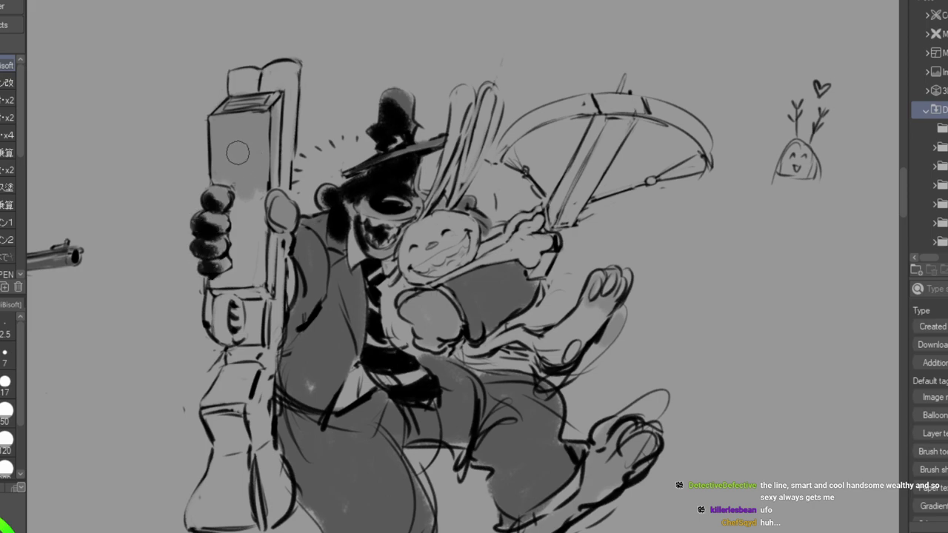
{"action": "mouse_move", "coordinate": [227, 110]}
{"action": "left_mouse_down"}
{"action": "mouse_move", "coordinate": [263, 98]}
{"action": "mouse_move", "coordinate": [233, 91]}
{"action": "mouse_move", "coordinate": [233, 74]}
{"action": "mouse_move", "coordinate": [256, 90]}
{"action": "mouse_move", "coordinate": [242, 86]}
{"action": "mouse_move", "coordinate": [260, 87]}
{"action": "mouse_move", "coordinate": [268, 71]}
{"action": "mouse_move", "coordinate": [288, 81]}
{"action": "mouse_move", "coordinate": [277, 82]}
{"action": "mouse_move", "coordinate": [286, 91]}
{"action": "mouse_move", "coordinate": [275, 85]}
{"action": "mouse_move", "coordinate": [284, 82]}
{"action": "mouse_move", "coordinate": [287, 103]}
{"action": "mouse_move", "coordinate": [284, 178]}
{"action": "left_mouse_up"}
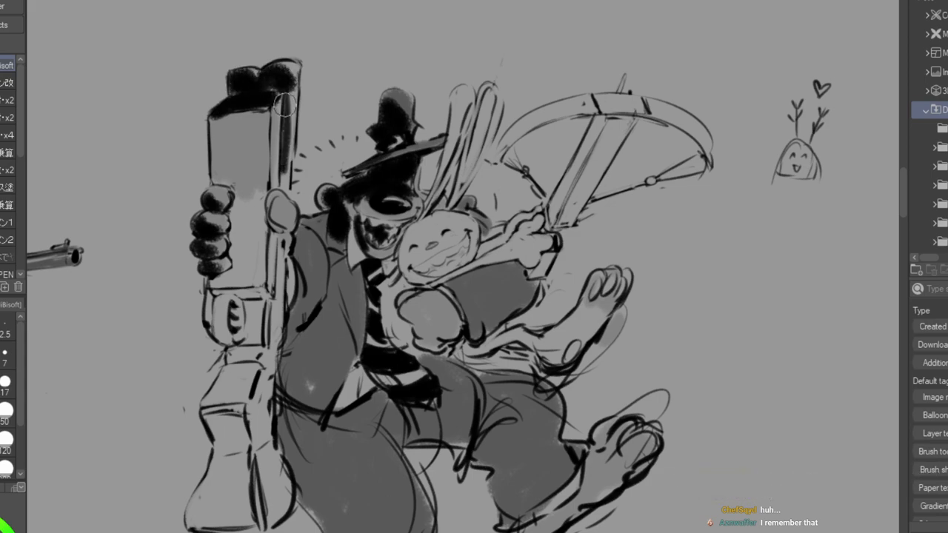
{"action": "mouse_move", "coordinate": [216, 117]}
{"action": "left_mouse_down"}
{"action": "mouse_move", "coordinate": [220, 170]}
{"action": "mouse_move", "coordinate": [218, 121]}
{"action": "mouse_move", "coordinate": [227, 126]}
{"action": "mouse_move", "coordinate": [230, 179]}
{"action": "mouse_move", "coordinate": [248, 105]}
{"action": "mouse_move", "coordinate": [243, 177]}
{"action": "mouse_move", "coordinate": [257, 128]}
{"action": "mouse_move", "coordinate": [254, 216]}
{"action": "mouse_move", "coordinate": [235, 280]}
{"action": "left_mouse_up"}
{"action": "mouse_move", "coordinate": [272, 204]}
{"action": "left_mouse_down"}
{"action": "mouse_move", "coordinate": [284, 225]}
{"action": "mouse_move", "coordinate": [216, 281]}
{"action": "mouse_move", "coordinate": [251, 281]}
{"action": "mouse_move", "coordinate": [253, 260]}
{"action": "mouse_move", "coordinate": [256, 288]}
{"action": "mouse_move", "coordinate": [244, 291]}
{"action": "mouse_move", "coordinate": [281, 250]}
{"action": "left_mouse_up"}
{"action": "mouse_move", "coordinate": [234, 302]}
{"action": "left_mouse_down"}
{"action": "mouse_move", "coordinate": [232, 335]}
{"action": "mouse_move", "coordinate": [236, 317]}
{"action": "mouse_move", "coordinate": [220, 309]}
{"action": "mouse_move", "coordinate": [234, 334]}
{"action": "mouse_move", "coordinate": [231, 308]}
{"action": "mouse_move", "coordinate": [248, 314]}
{"action": "mouse_move", "coordinate": [245, 303]}
{"action": "mouse_move", "coordinate": [246, 338]}
{"action": "mouse_move", "coordinate": [232, 356]}
{"action": "mouse_move", "coordinate": [249, 349]}
{"action": "mouse_move", "coordinate": [239, 377]}
{"action": "mouse_move", "coordinate": [231, 360]}
{"action": "mouse_move", "coordinate": [211, 405]}
{"action": "mouse_move", "coordinate": [240, 387]}
{"action": "mouse_move", "coordinate": [210, 417]}
{"action": "mouse_move", "coordinate": [220, 445]}
{"action": "mouse_move", "coordinate": [231, 421]}
{"action": "mouse_move", "coordinate": [234, 443]}
{"action": "mouse_move", "coordinate": [222, 445]}
{"action": "mouse_move", "coordinate": [198, 500]}
{"action": "mouse_move", "coordinate": [200, 523]}
{"action": "mouse_move", "coordinate": [216, 477]}
{"action": "mouse_move", "coordinate": [216, 521]}
{"action": "mouse_move", "coordinate": [222, 518]}
{"action": "mouse_move", "coordinate": [230, 466]}
{"action": "mouse_move", "coordinate": [250, 523]}
{"action": "mouse_move", "coordinate": [229, 507]}
{"action": "left_mouse_up"}
{"action": "mouse_move", "coordinate": [260, 458]}
{"action": "left_mouse_down"}
{"action": "mouse_move", "coordinate": [260, 511]}
{"action": "mouse_move", "coordinate": [258, 455]}
{"action": "mouse_move", "coordinate": [243, 423]}
{"action": "left_mouse_up"}
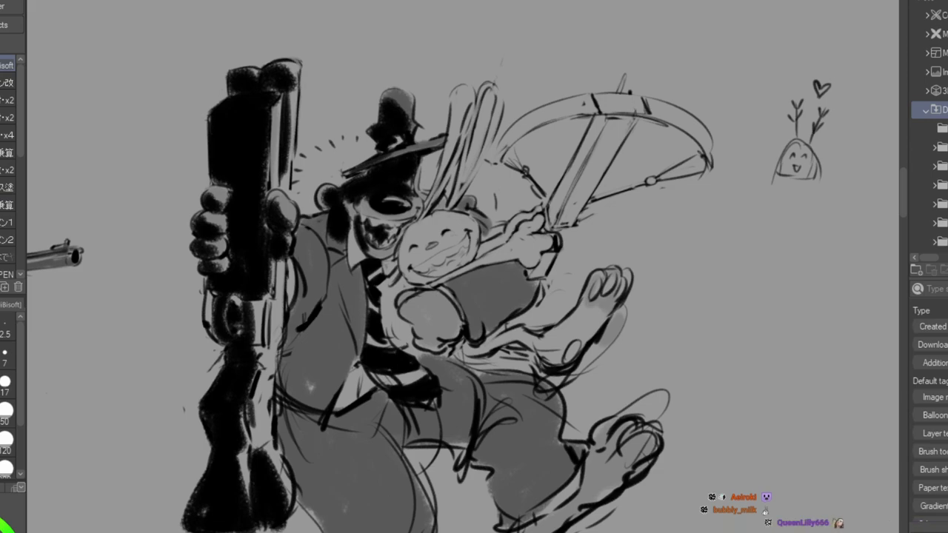
Extend the black shadows across the large dog's shoulder and over the rabbit's ears and face.
{"action": "key", "text": "alt+Tab"}
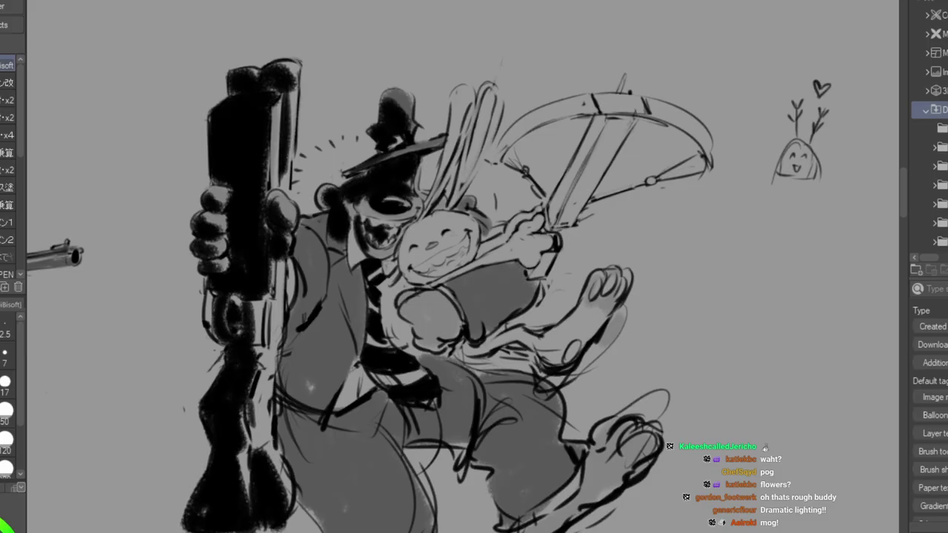
{"action": "mouse_move", "coordinate": [325, 220]}
{"action": "left_mouse_down"}
{"action": "mouse_move", "coordinate": [300, 257]}
{"action": "mouse_move", "coordinate": [317, 248]}
{"action": "mouse_move", "coordinate": [315, 256]}
{"action": "left_mouse_up"}
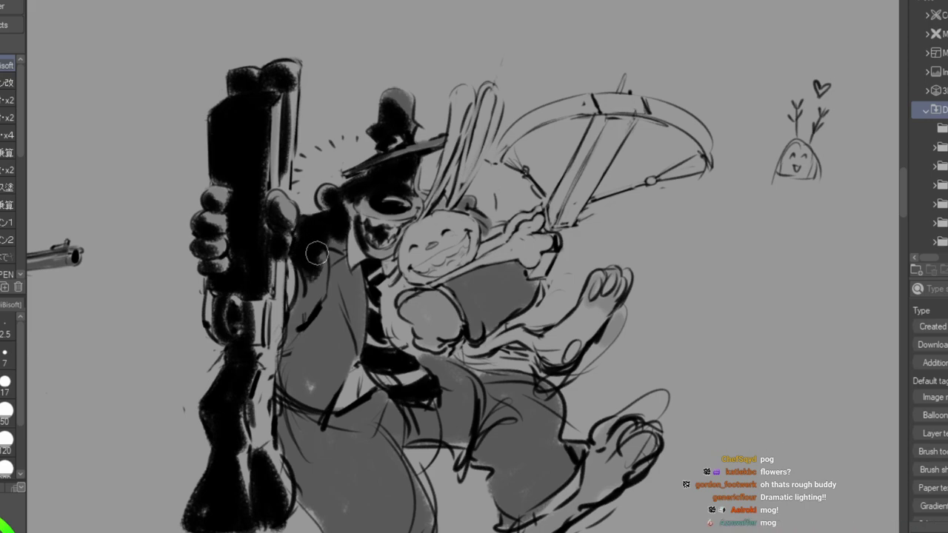
{"action": "mouse_move", "coordinate": [419, 221]}
{"action": "left_mouse_down"}
{"action": "mouse_move", "coordinate": [402, 265]}
{"action": "mouse_move", "coordinate": [408, 242]}
{"action": "mouse_move", "coordinate": [405, 259]}
{"action": "mouse_move", "coordinate": [438, 237]}
{"action": "mouse_move", "coordinate": [428, 236]}
{"action": "mouse_move", "coordinate": [416, 256]}
{"action": "mouse_move", "coordinate": [443, 237]}
{"action": "mouse_move", "coordinate": [421, 221]}
{"action": "mouse_move", "coordinate": [458, 129]}
{"action": "mouse_move", "coordinate": [439, 182]}
{"action": "mouse_move", "coordinate": [457, 94]}
{"action": "mouse_move", "coordinate": [455, 117]}
{"action": "mouse_move", "coordinate": [462, 94]}
{"action": "mouse_move", "coordinate": [476, 112]}
{"action": "mouse_move", "coordinate": [467, 145]}
{"action": "mouse_move", "coordinate": [481, 118]}
{"action": "mouse_move", "coordinate": [443, 203]}
{"action": "mouse_move", "coordinate": [487, 97]}
{"action": "mouse_move", "coordinate": [442, 207]}
{"action": "mouse_move", "coordinate": [446, 234]}
{"action": "mouse_move", "coordinate": [416, 271]}
{"action": "mouse_move", "coordinate": [459, 253]}
{"action": "mouse_move", "coordinate": [424, 269]}
{"action": "mouse_move", "coordinate": [439, 269]}
{"action": "mouse_move", "coordinate": [444, 263]}
{"action": "mouse_move", "coordinate": [409, 265]}
{"action": "mouse_move", "coordinate": [408, 278]}
{"action": "mouse_move", "coordinate": [426, 283]}
{"action": "mouse_move", "coordinate": [418, 257]}
{"action": "mouse_move", "coordinate": [443, 238]}
{"action": "left_mouse_up"}
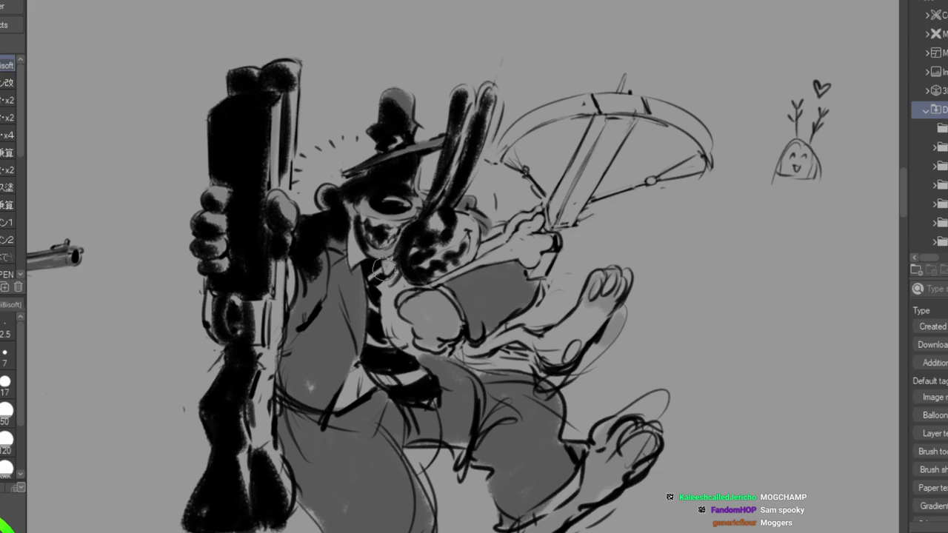
Paint black shadows over the large dog's neck, lapel, embracing hand and sleeve, and over the rabbit's outstretched arm and raised leg.
{"action": "mouse_move", "coordinate": [392, 264]}
{"action": "left_mouse_down"}
{"action": "mouse_move", "coordinate": [399, 268]}
{"action": "mouse_move", "coordinate": [384, 277]}
{"action": "mouse_move", "coordinate": [390, 289]}
{"action": "mouse_move", "coordinate": [406, 286]}
{"action": "mouse_move", "coordinate": [401, 256]}
{"action": "left_mouse_up"}
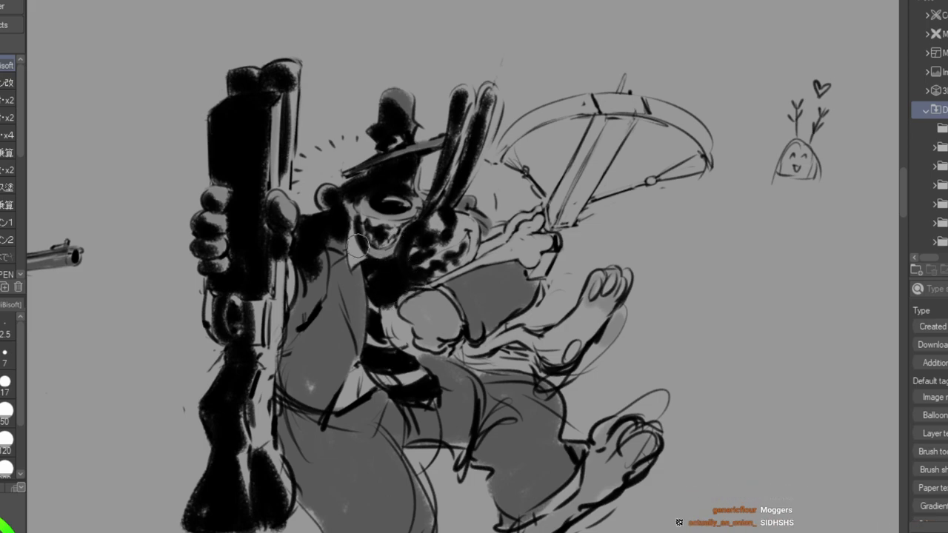
{"action": "mouse_move", "coordinate": [346, 244]}
{"action": "left_mouse_down"}
{"action": "mouse_move", "coordinate": [327, 303]}
{"action": "mouse_move", "coordinate": [332, 243]}
{"action": "mouse_move", "coordinate": [331, 298]}
{"action": "mouse_move", "coordinate": [354, 286]}
{"action": "mouse_move", "coordinate": [341, 264]}
{"action": "mouse_move", "coordinate": [356, 280]}
{"action": "mouse_move", "coordinate": [341, 238]}
{"action": "left_mouse_up"}
{"action": "mouse_move", "coordinate": [441, 277]}
{"action": "left_mouse_down"}
{"action": "mouse_move", "coordinate": [518, 233]}
{"action": "mouse_move", "coordinate": [507, 248]}
{"action": "mouse_move", "coordinate": [539, 237]}
{"action": "mouse_move", "coordinate": [527, 221]}
{"action": "mouse_move", "coordinate": [493, 241]}
{"action": "mouse_move", "coordinate": [519, 222]}
{"action": "mouse_move", "coordinate": [528, 221]}
{"action": "mouse_move", "coordinate": [426, 283]}
{"action": "left_mouse_up"}
{"action": "mouse_move", "coordinate": [490, 297]}
{"action": "left_mouse_down"}
{"action": "mouse_move", "coordinate": [479, 347]}
{"action": "mouse_move", "coordinate": [465, 346]}
{"action": "mouse_move", "coordinate": [468, 354]}
{"action": "mouse_move", "coordinate": [463, 346]}
{"action": "mouse_move", "coordinate": [522, 335]}
{"action": "left_mouse_up"}
{"action": "mouse_move", "coordinate": [545, 337]}
{"action": "left_mouse_down"}
{"action": "mouse_move", "coordinate": [593, 296]}
{"action": "mouse_move", "coordinate": [552, 348]}
{"action": "mouse_move", "coordinate": [556, 360]}
{"action": "mouse_move", "coordinate": [572, 325]}
{"action": "mouse_move", "coordinate": [562, 294]}
{"action": "left_mouse_up"}
{"action": "mouse_move", "coordinate": [480, 362]}
{"action": "left_mouse_down"}
{"action": "mouse_move", "coordinate": [526, 353]}
{"action": "mouse_move", "coordinate": [545, 382]}
{"action": "left_mouse_up"}
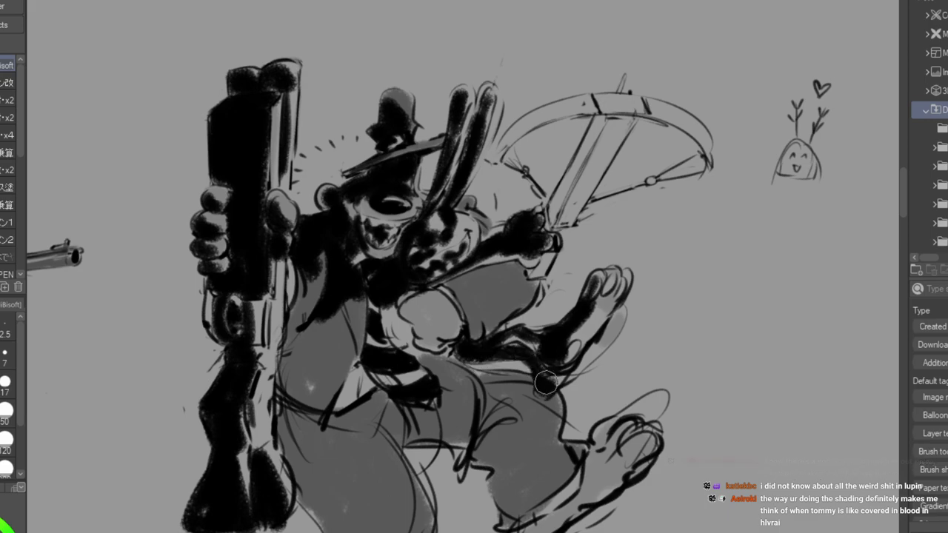
{"action": "mouse_move", "coordinate": [430, 297]}
{"action": "left_mouse_down"}
{"action": "mouse_move", "coordinate": [430, 333]}
{"action": "mouse_move", "coordinate": [428, 315]}
{"action": "mouse_move", "coordinate": [443, 299]}
{"action": "mouse_move", "coordinate": [439, 311]}
{"action": "mouse_move", "coordinate": [435, 257]}
{"action": "mouse_move", "coordinate": [452, 306]}
{"action": "mouse_move", "coordinate": [459, 301]}
{"action": "mouse_move", "coordinate": [439, 289]}
{"action": "mouse_move", "coordinate": [462, 294]}
{"action": "mouse_move", "coordinate": [486, 274]}
{"action": "mouse_move", "coordinate": [459, 286]}
{"action": "mouse_move", "coordinate": [513, 272]}
{"action": "mouse_move", "coordinate": [496, 243]}
{"action": "left_mouse_up"}
Shade the crossbow's stock and limbs and the dog's suit, trousers and foot, and make all the black shadows translucent grey.
{"action": "mouse_move", "coordinate": [598, 117]}
{"action": "left_mouse_down"}
{"action": "mouse_move", "coordinate": [559, 191]}
{"action": "mouse_move", "coordinate": [568, 181]}
{"action": "mouse_move", "coordinate": [552, 236]}
{"action": "left_mouse_up"}
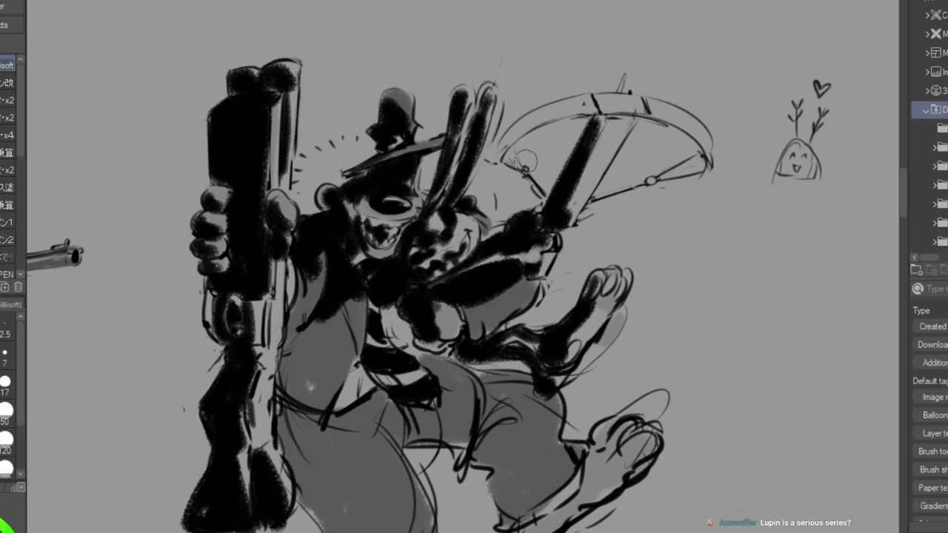
{"action": "mouse_move", "coordinate": [502, 148]}
{"action": "left_mouse_down"}
{"action": "mouse_move", "coordinate": [537, 121]}
{"action": "mouse_move", "coordinate": [505, 148]}
{"action": "mouse_move", "coordinate": [585, 114]}
{"action": "mouse_move", "coordinate": [549, 119]}
{"action": "mouse_move", "coordinate": [588, 111]}
{"action": "mouse_move", "coordinate": [514, 134]}
{"action": "mouse_move", "coordinate": [599, 108]}
{"action": "mouse_move", "coordinate": [596, 98]}
{"action": "mouse_move", "coordinate": [620, 104]}
{"action": "mouse_move", "coordinate": [569, 218]}
{"action": "left_mouse_up"}
{"action": "left_click_drag", "start_coordinate": [599, 172], "coordinate": [570, 222]}
{"action": "left_click_drag", "start_coordinate": [675, 127], "coordinate": [702, 158]}
{"action": "mouse_move", "coordinate": [325, 305]}
{"action": "left_mouse_down"}
{"action": "mouse_move", "coordinate": [349, 343]}
{"action": "mouse_move", "coordinate": [350, 312]}
{"action": "mouse_move", "coordinate": [358, 342]}
{"action": "mouse_move", "coordinate": [383, 334]}
{"action": "mouse_move", "coordinate": [374, 298]}
{"action": "mouse_move", "coordinate": [364, 340]}
{"action": "mouse_move", "coordinate": [328, 319]}
{"action": "mouse_move", "coordinate": [335, 340]}
{"action": "mouse_move", "coordinate": [287, 382]}
{"action": "mouse_move", "coordinate": [317, 321]}
{"action": "mouse_move", "coordinate": [294, 373]}
{"action": "mouse_move", "coordinate": [315, 273]}
{"action": "mouse_move", "coordinate": [312, 305]}
{"action": "mouse_move", "coordinate": [326, 276]}
{"action": "mouse_move", "coordinate": [316, 298]}
{"action": "mouse_move", "coordinate": [388, 341]}
{"action": "mouse_move", "coordinate": [362, 327]}
{"action": "mouse_move", "coordinate": [380, 391]}
{"action": "mouse_move", "coordinate": [361, 346]}
{"action": "mouse_move", "coordinate": [337, 410]}
{"action": "mouse_move", "coordinate": [408, 399]}
{"action": "mouse_move", "coordinate": [354, 386]}
{"action": "mouse_move", "coordinate": [395, 437]}
{"action": "mouse_move", "coordinate": [362, 397]}
{"action": "mouse_move", "coordinate": [387, 438]}
{"action": "mouse_move", "coordinate": [343, 411]}
{"action": "mouse_move", "coordinate": [338, 426]}
{"action": "mouse_move", "coordinate": [327, 417]}
{"action": "mouse_move", "coordinate": [326, 460]}
{"action": "mouse_move", "coordinate": [336, 478]}
{"action": "mouse_move", "coordinate": [317, 523]}
{"action": "mouse_move", "coordinate": [319, 430]}
{"action": "mouse_move", "coordinate": [312, 505]}
{"action": "mouse_move", "coordinate": [307, 480]}
{"action": "mouse_move", "coordinate": [302, 500]}
{"action": "mouse_move", "coordinate": [292, 431]}
{"action": "mouse_move", "coordinate": [288, 447]}
{"action": "mouse_move", "coordinate": [308, 433]}
{"action": "mouse_move", "coordinate": [323, 440]}
{"action": "mouse_move", "coordinate": [330, 506]}
{"action": "mouse_move", "coordinate": [333, 498]}
{"action": "mouse_move", "coordinate": [346, 526]}
{"action": "left_mouse_up"}
{"action": "mouse_move", "coordinate": [426, 433]}
{"action": "left_mouse_down"}
{"action": "mouse_move", "coordinate": [459, 438]}
{"action": "mouse_move", "coordinate": [379, 393]}
{"action": "mouse_move", "coordinate": [397, 415]}
{"action": "mouse_move", "coordinate": [389, 398]}
{"action": "mouse_move", "coordinate": [429, 429]}
{"action": "mouse_move", "coordinate": [377, 354]}
{"action": "mouse_move", "coordinate": [419, 395]}
{"action": "mouse_move", "coordinate": [378, 363]}
{"action": "mouse_move", "coordinate": [417, 389]}
{"action": "mouse_move", "coordinate": [470, 386]}
{"action": "mouse_move", "coordinate": [474, 425]}
{"action": "mouse_move", "coordinate": [426, 417]}
{"action": "mouse_move", "coordinate": [435, 432]}
{"action": "mouse_move", "coordinate": [487, 417]}
{"action": "mouse_move", "coordinate": [488, 407]}
{"action": "mouse_move", "coordinate": [503, 434]}
{"action": "mouse_move", "coordinate": [499, 478]}
{"action": "mouse_move", "coordinate": [508, 422]}
{"action": "mouse_move", "coordinate": [477, 452]}
{"action": "mouse_move", "coordinate": [499, 414]}
{"action": "mouse_move", "coordinate": [491, 454]}
{"action": "mouse_move", "coordinate": [510, 461]}
{"action": "mouse_move", "coordinate": [499, 466]}
{"action": "mouse_move", "coordinate": [511, 511]}
{"action": "mouse_move", "coordinate": [524, 470]}
{"action": "mouse_move", "coordinate": [551, 504]}
{"action": "mouse_move", "coordinate": [502, 524]}
{"action": "mouse_move", "coordinate": [578, 511]}
{"action": "mouse_move", "coordinate": [567, 507]}
{"action": "mouse_move", "coordinate": [645, 447]}
{"action": "mouse_move", "coordinate": [626, 476]}
{"action": "mouse_move", "coordinate": [649, 443]}
{"action": "mouse_move", "coordinate": [646, 427]}
{"action": "mouse_move", "coordinate": [603, 443]}
{"action": "left_mouse_up"}
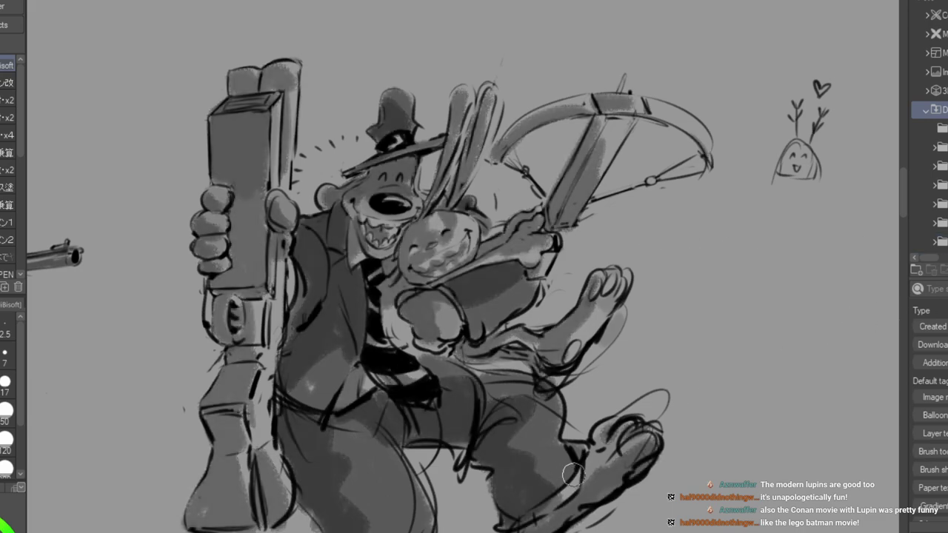
Soften the shadow edges on the rabbit's face with the Finger tip blending tool.
{"action": "left_click", "coordinate": [0, 222]}
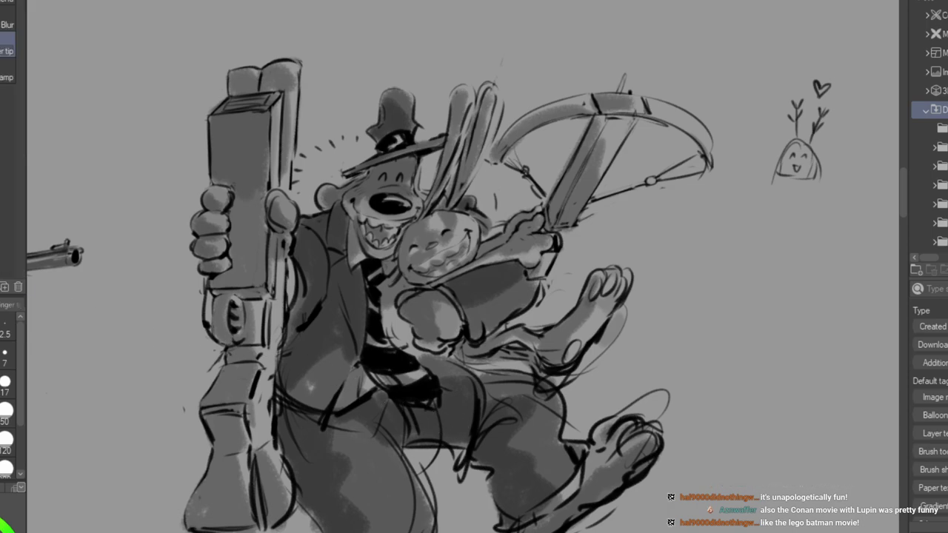
{"action": "left_click", "coordinate": [2, 411]}
{"action": "mouse_move", "coordinate": [453, 217]}
{"action": "left_mouse_down"}
{"action": "mouse_move", "coordinate": [434, 234]}
{"action": "mouse_move", "coordinate": [454, 226]}
{"action": "mouse_move", "coordinate": [421, 250]}
{"action": "mouse_move", "coordinate": [442, 266]}
{"action": "mouse_move", "coordinate": [474, 246]}
{"action": "mouse_move", "coordinate": [446, 243]}
{"action": "left_mouse_up"}
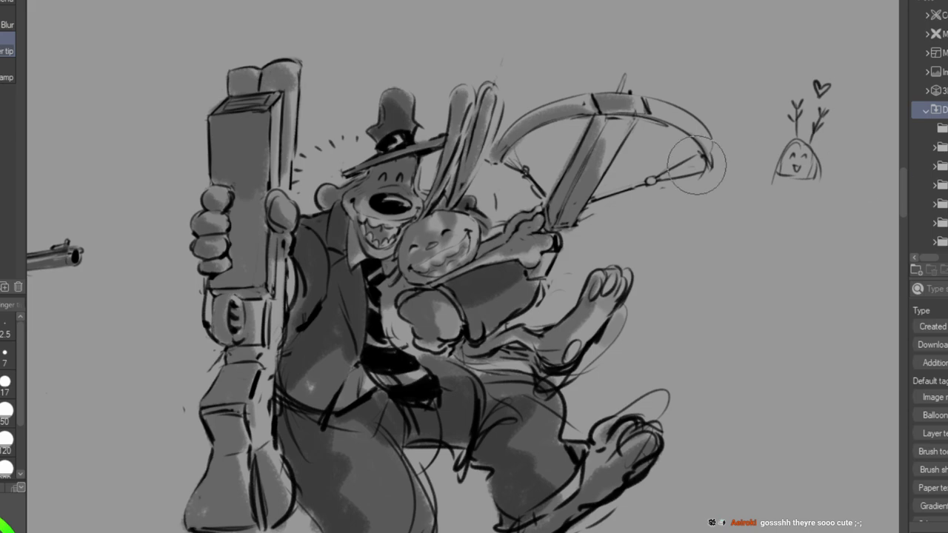
Select a tall rectangle around the dog and rabbit, apply a diagonal sunset gradient as a muted colour tint, and deselect.
{"action": "key", "text": "m"}
{"action": "left_click_drag", "start_coordinate": [138, 2], "coordinate": [754, 532]}
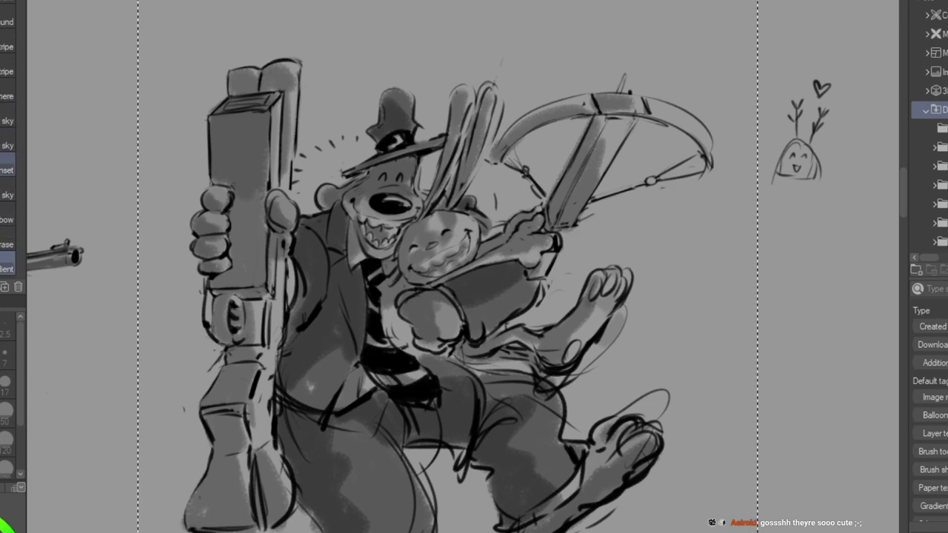
{"action": "left_click_drag", "start_coordinate": [491, 10], "coordinate": [308, 448]}
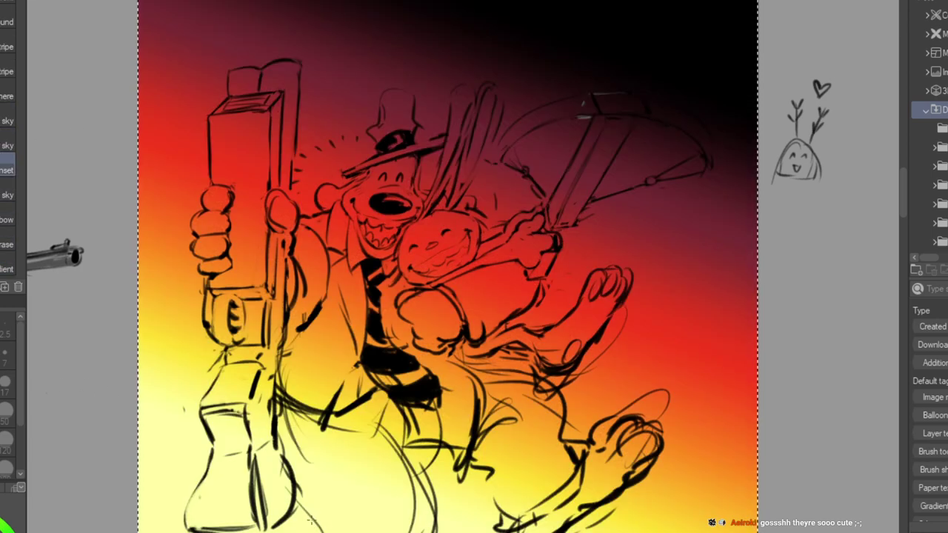
{"action": "left_click_drag", "start_coordinate": [311, 520], "coordinate": [616, 187]}
{"action": "left_click_drag", "start_coordinate": [222, 531], "coordinate": [589, 243]}
{"action": "left_click_drag", "start_coordinate": [258, 531], "coordinate": [526, 367]}
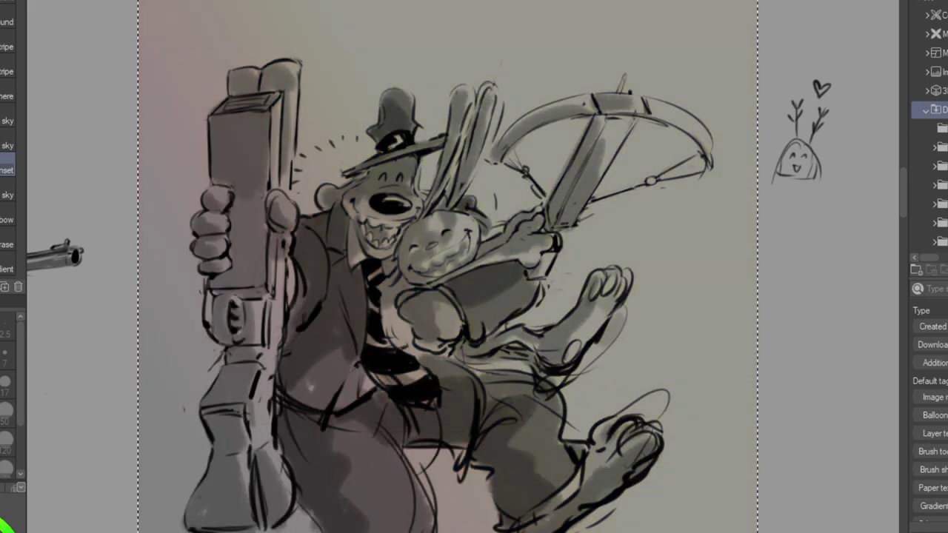
{"action": "key", "text": "m"}
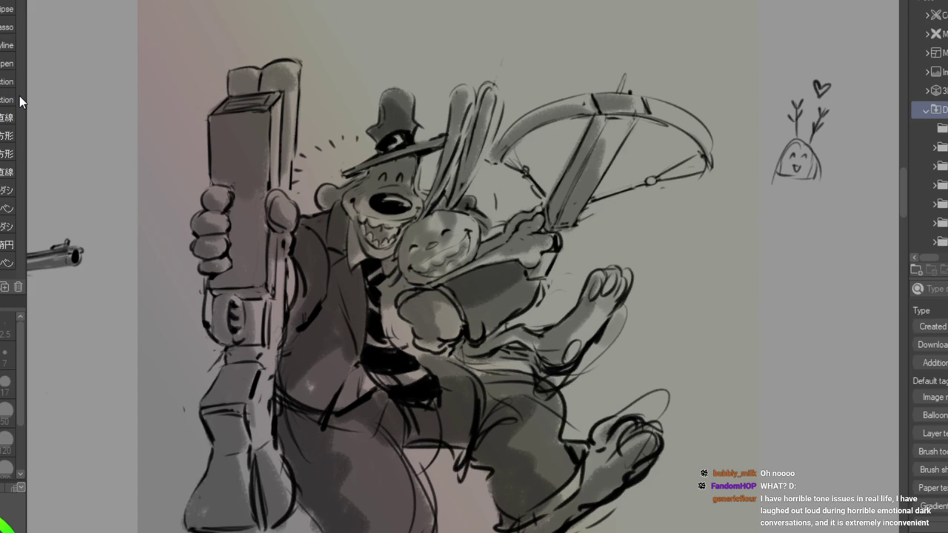
Rework the light and shadow patches on the rabbit's forehead and cheeks with the brush at size 50.
{"action": "key", "text": "p"}
{"action": "key", "text": "p"}
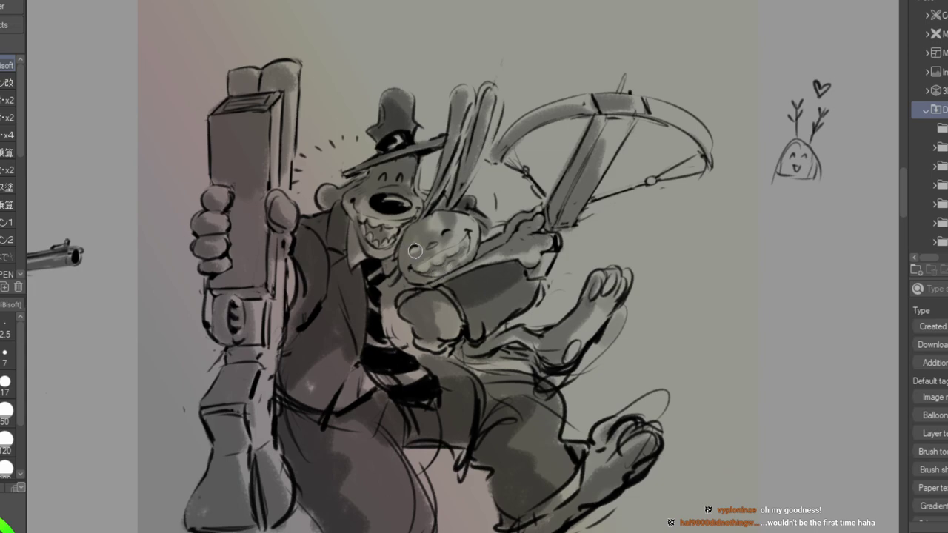
{"action": "key", "text": "]"}
{"action": "left_click", "coordinate": [6, 409]}
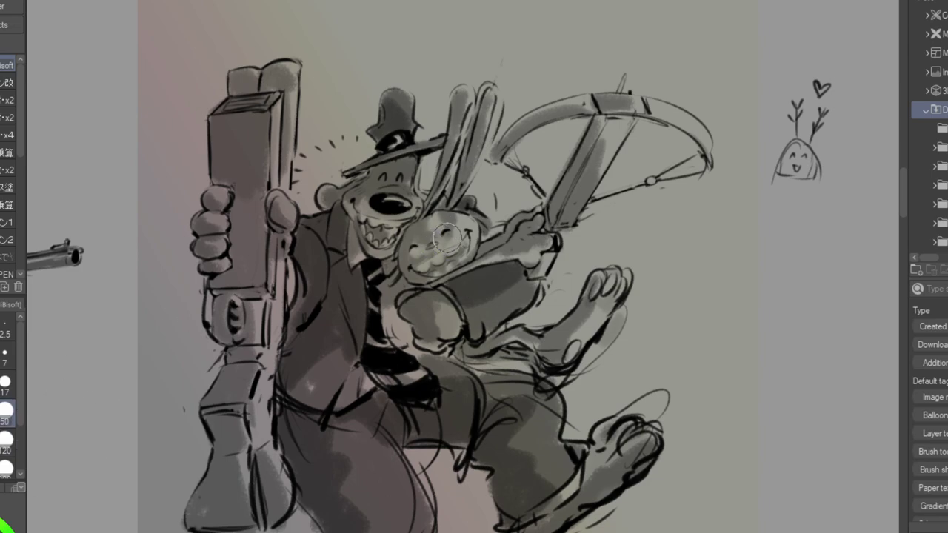
{"action": "left_click_drag", "start_coordinate": [455, 220], "coordinate": [421, 257]}
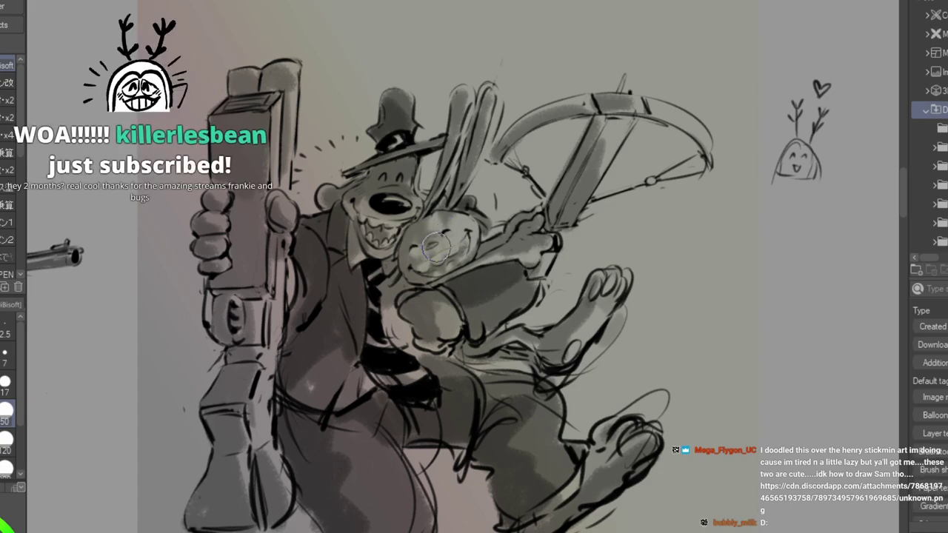
{"action": "mouse_move", "coordinate": [434, 249]}
{"action": "left_mouse_down"}
{"action": "mouse_move", "coordinate": [468, 205]}
{"action": "mouse_move", "coordinate": [474, 232]}
{"action": "mouse_move", "coordinate": [439, 252]}
{"action": "left_mouse_up"}
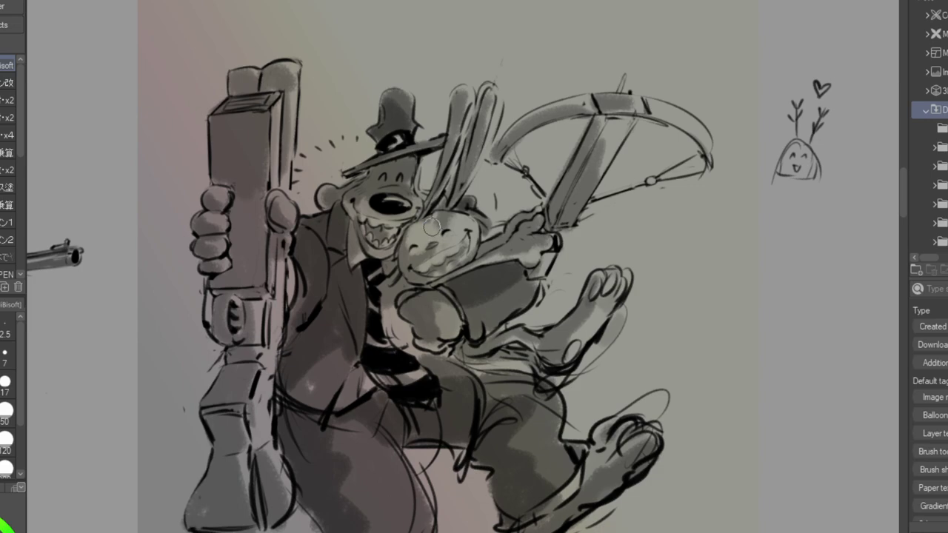
{"action": "left_click_drag", "start_coordinate": [444, 220], "coordinate": [451, 221]}
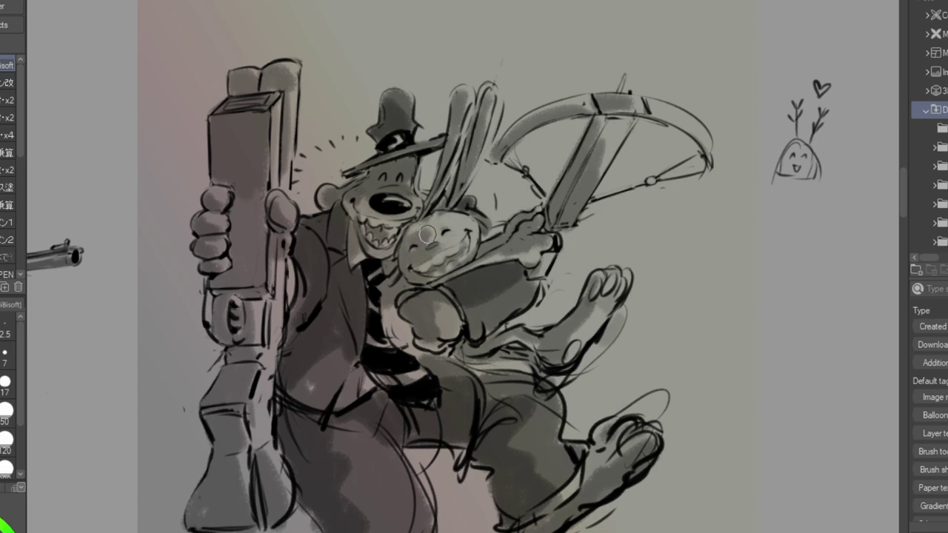
{"action": "mouse_move", "coordinate": [427, 236]}
{"action": "left_mouse_down"}
{"action": "mouse_move", "coordinate": [445, 221]}
{"action": "mouse_move", "coordinate": [454, 228]}
{"action": "left_mouse_up"}
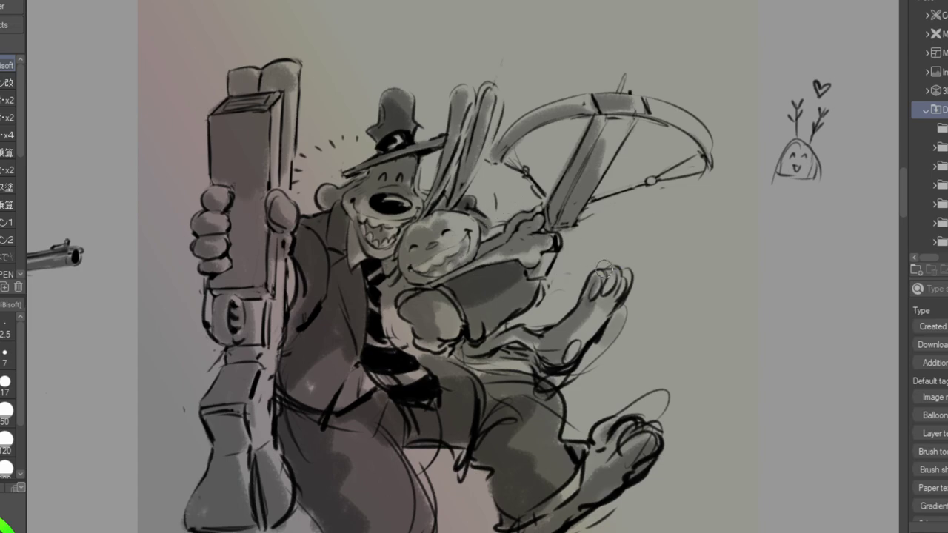
Lasso the rabbit's face and then its ears, and lighten the tone of each selection.
{"action": "key", "text": "m"}
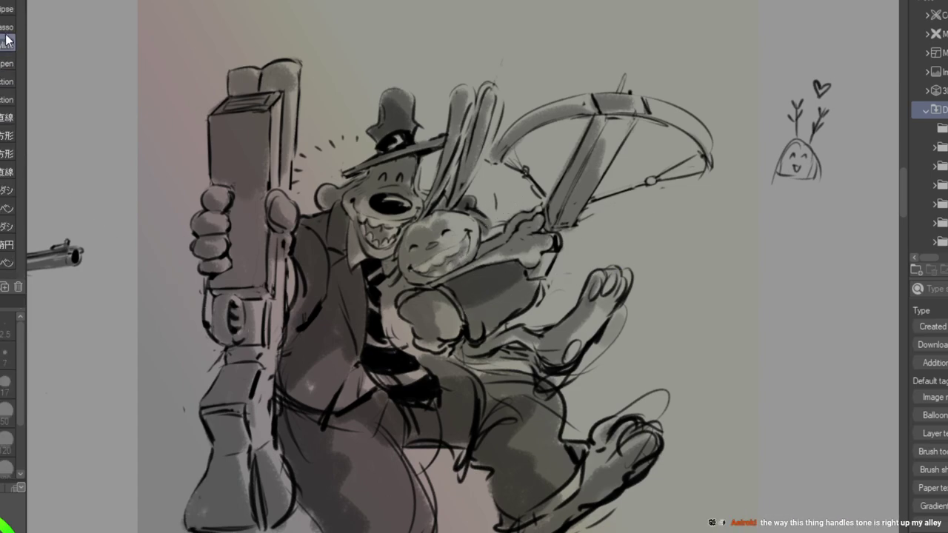
{"action": "mouse_move", "coordinate": [412, 275]}
{"action": "left_mouse_down"}
{"action": "mouse_move", "coordinate": [437, 282]}
{"action": "mouse_move", "coordinate": [461, 268]}
{"action": "mouse_move", "coordinate": [483, 224]}
{"action": "left_mouse_up"}
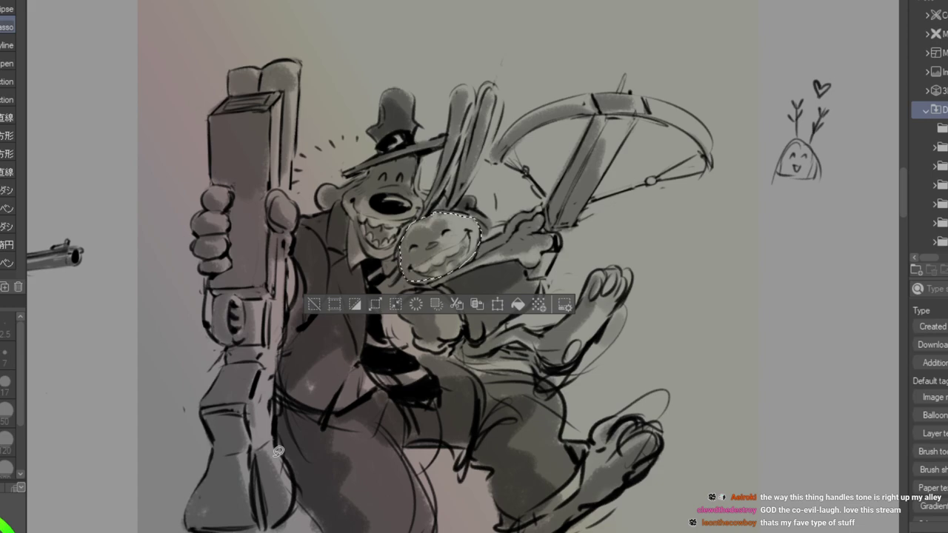
{"action": "key", "text": "ctrl+t"}
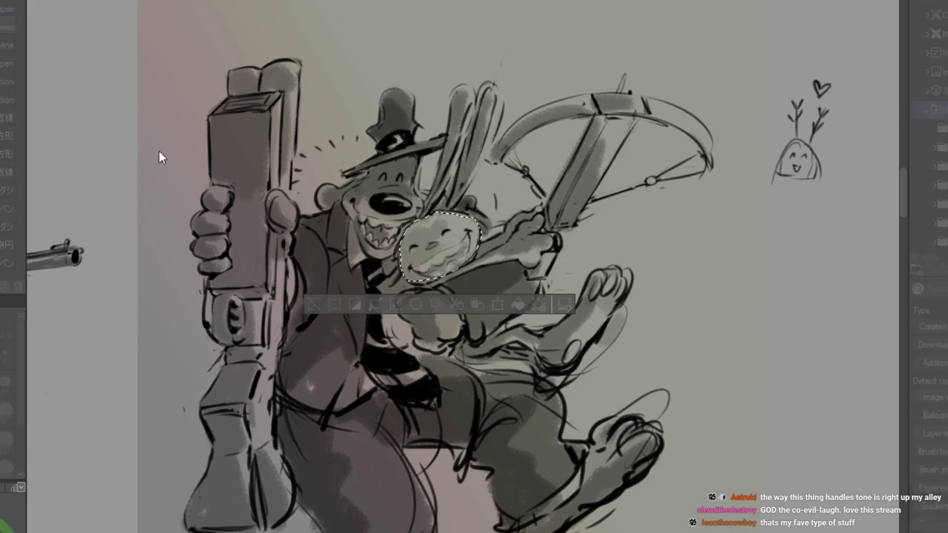
{"action": "key", "text": "Tab"}
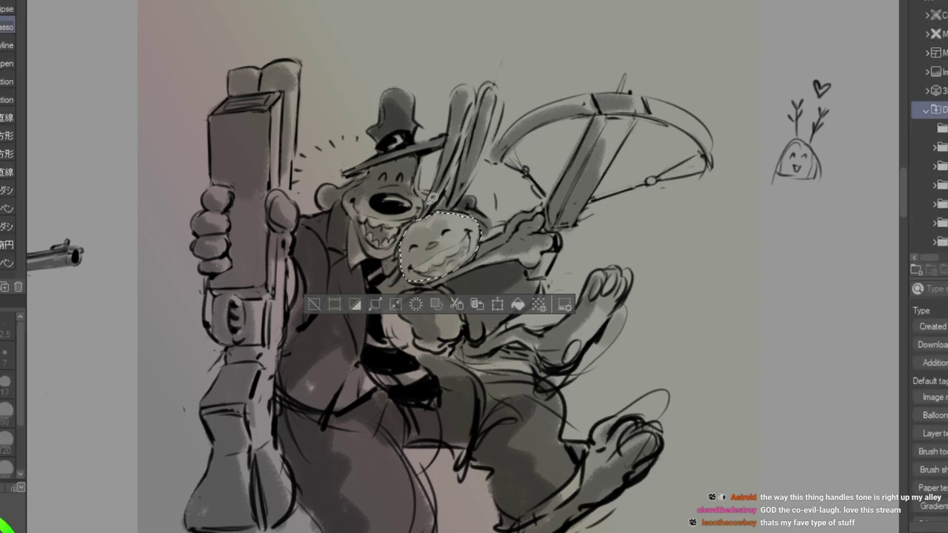
{"action": "mouse_move", "coordinate": [426, 208]}
{"action": "left_mouse_down"}
{"action": "mouse_move", "coordinate": [460, 85]}
{"action": "mouse_move", "coordinate": [474, 87]}
{"action": "mouse_move", "coordinate": [475, 101]}
{"action": "mouse_move", "coordinate": [482, 84]}
{"action": "mouse_move", "coordinate": [500, 83]}
{"action": "mouse_move", "coordinate": [474, 180]}
{"action": "mouse_move", "coordinate": [451, 203]}
{"action": "mouse_move", "coordinate": [456, 172]}
{"action": "mouse_move", "coordinate": [425, 210]}
{"action": "left_mouse_up"}
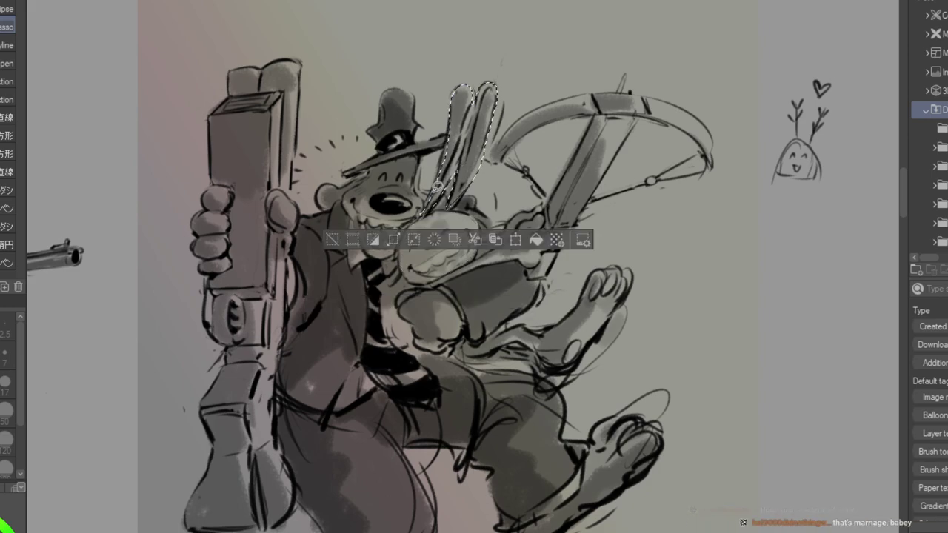
{"action": "key", "text": "ctrl+t"}
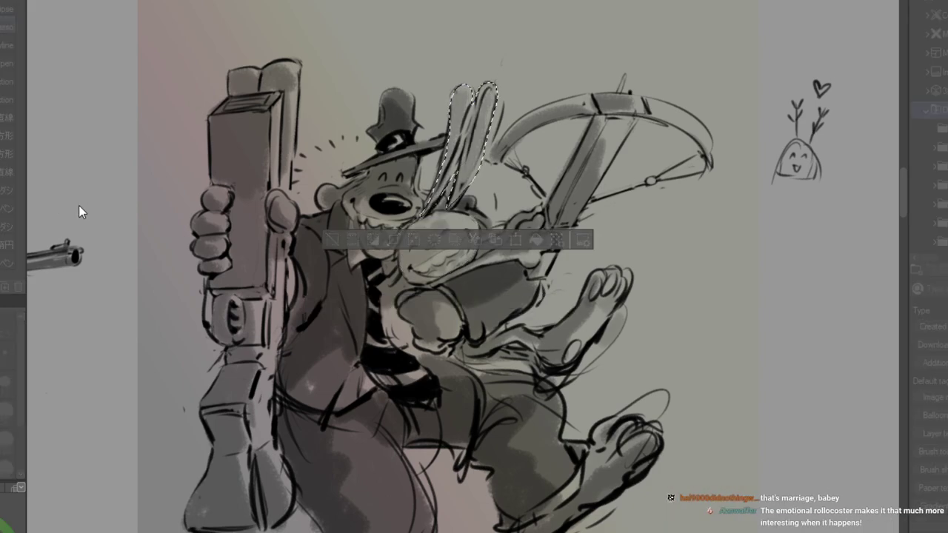
{"action": "key", "text": "Tab"}
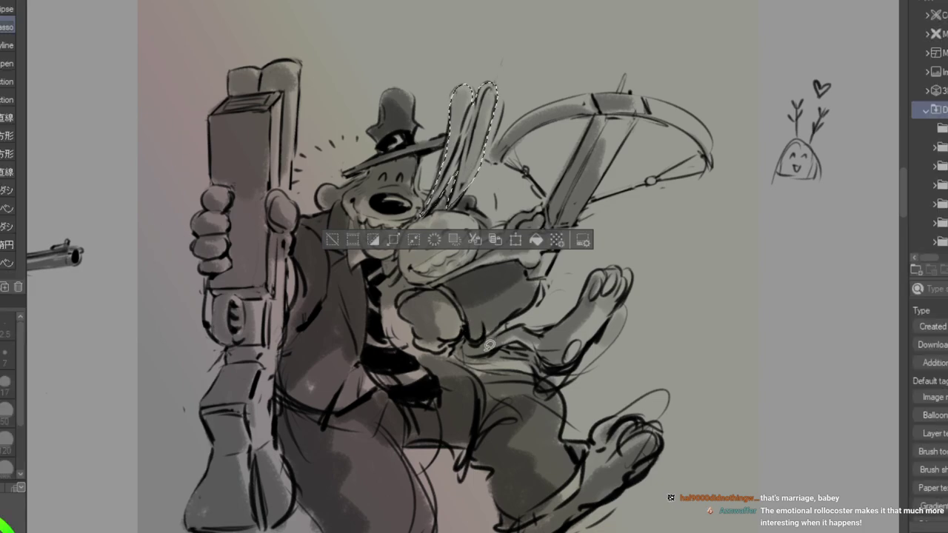
Lasso the rabbit's outstretched arm and then its raised leg, lighten each one's tone, and clear the selection.
{"action": "mouse_move", "coordinate": [429, 287]}
{"action": "left_mouse_down"}
{"action": "mouse_move", "coordinate": [545, 260]}
{"action": "mouse_move", "coordinate": [558, 239]}
{"action": "mouse_move", "coordinate": [548, 202]}
{"action": "mouse_move", "coordinate": [520, 210]}
{"action": "mouse_move", "coordinate": [477, 251]}
{"action": "mouse_move", "coordinate": [433, 267]}
{"action": "left_mouse_up"}
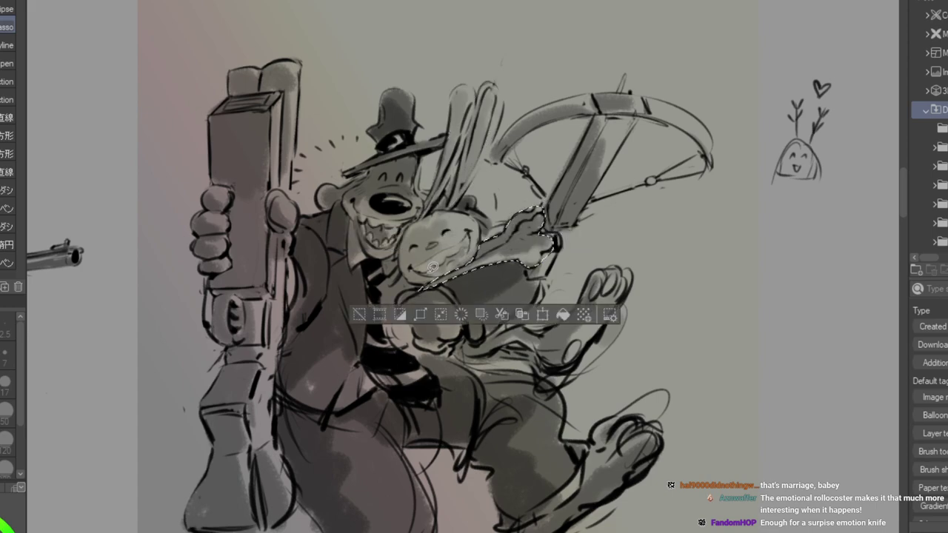
{"action": "key", "text": "Tab"}
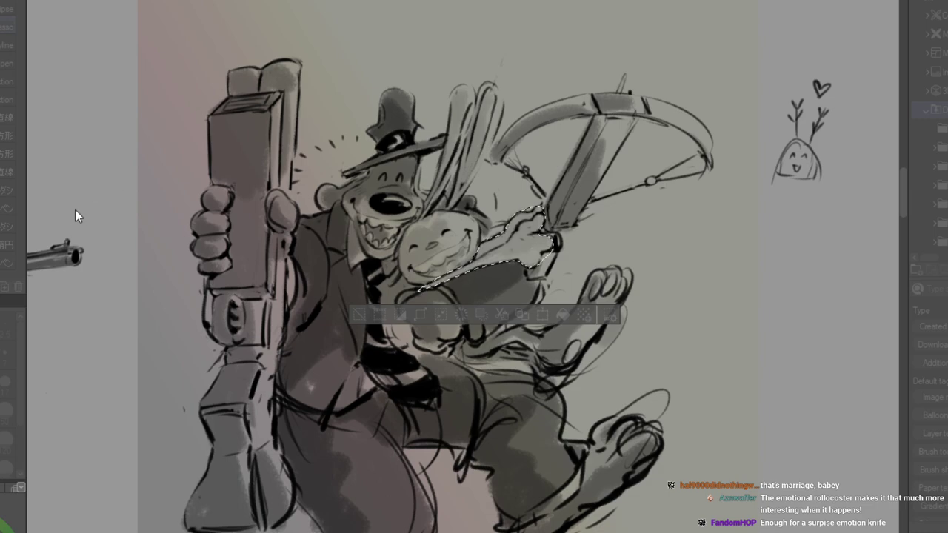
{"action": "left_click", "coordinate": [177, 109]}
{"action": "mouse_move", "coordinate": [457, 349]}
{"action": "left_mouse_down"}
{"action": "mouse_move", "coordinate": [486, 356]}
{"action": "mouse_move", "coordinate": [509, 345]}
{"action": "mouse_move", "coordinate": [551, 365]}
{"action": "mouse_move", "coordinate": [582, 364]}
{"action": "mouse_move", "coordinate": [596, 345]}
{"action": "mouse_move", "coordinate": [547, 359]}
{"action": "mouse_move", "coordinate": [539, 384]}
{"action": "mouse_move", "coordinate": [611, 340]}
{"action": "mouse_move", "coordinate": [629, 297]}
{"action": "mouse_move", "coordinate": [594, 271]}
{"action": "mouse_move", "coordinate": [570, 314]}
{"action": "mouse_move", "coordinate": [488, 331]}
{"action": "mouse_move", "coordinate": [483, 341]}
{"action": "left_mouse_up"}
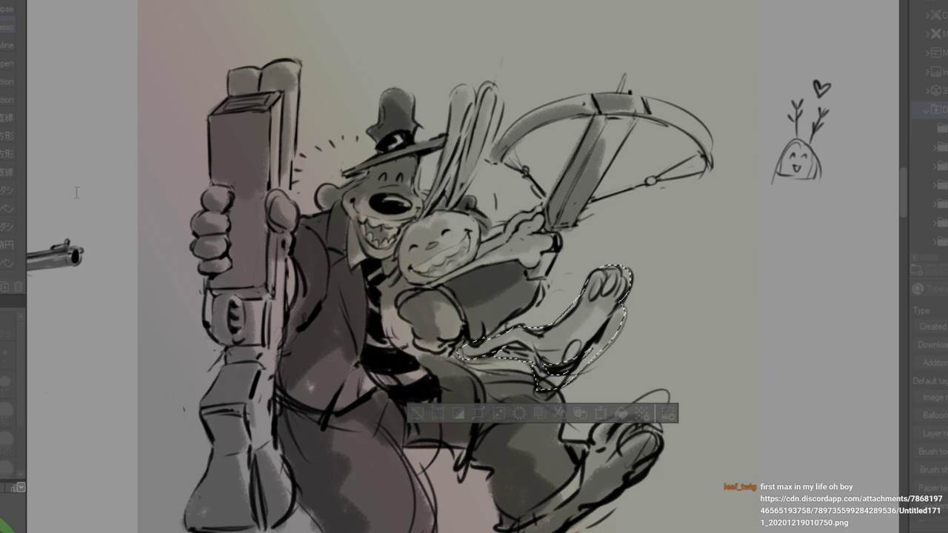
{"action": "left_click", "coordinate": [186, 114]}
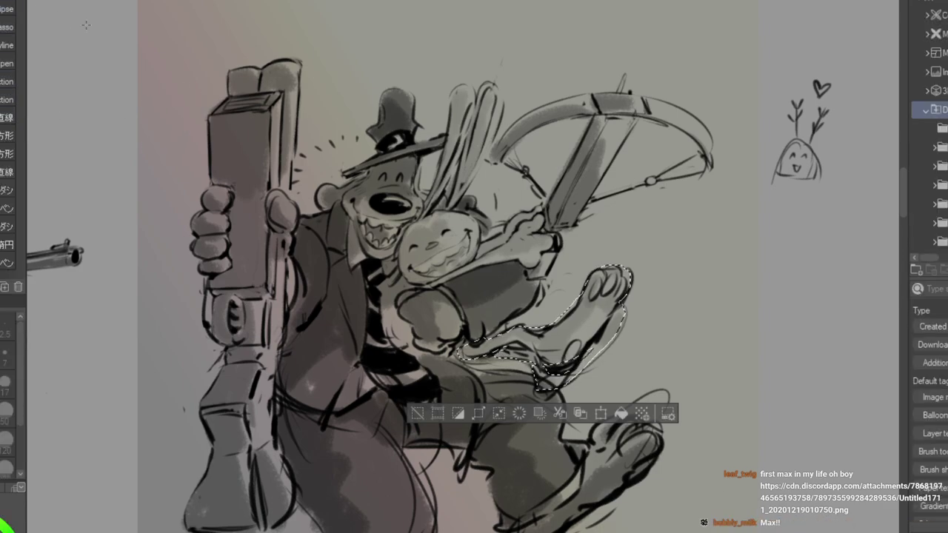
{"action": "key", "text": "ctrl+d"}
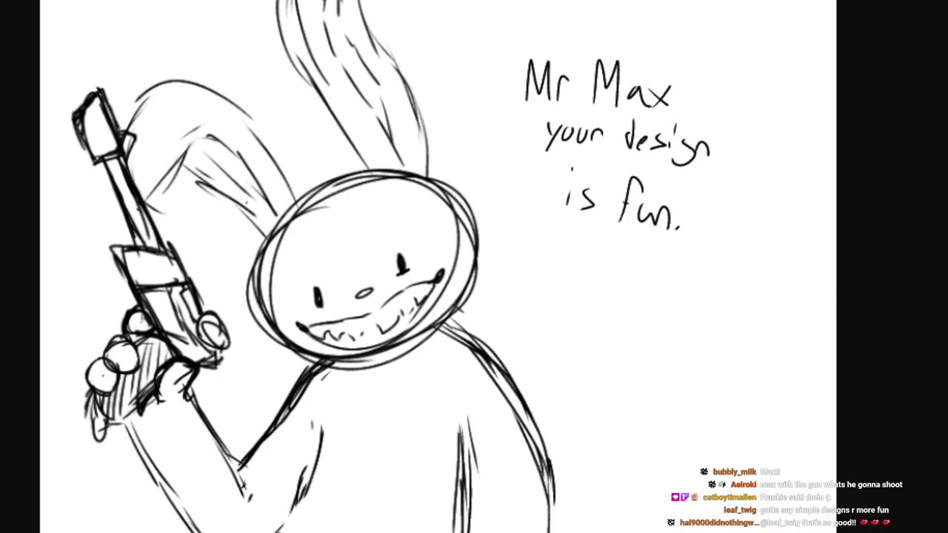
View the shared drawing of the rabbit holding a gun.
{"action": "scroll", "coordinate": [474, 266], "scroll_direction": "down", "scroll_amount": 1}
{"action": "left_click_drag", "start_coordinate": [474, 267], "coordinate": [436, 375]}
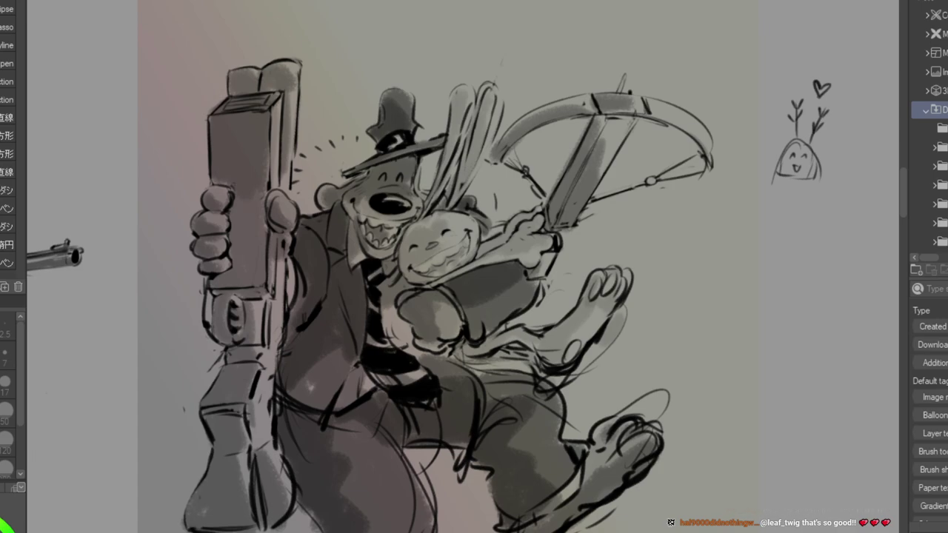
Step back and forth through variations of the sunset tint, keeping the warmer reddish brown on the suit and gun.
{"action": "key", "text": "ctrl+z"}
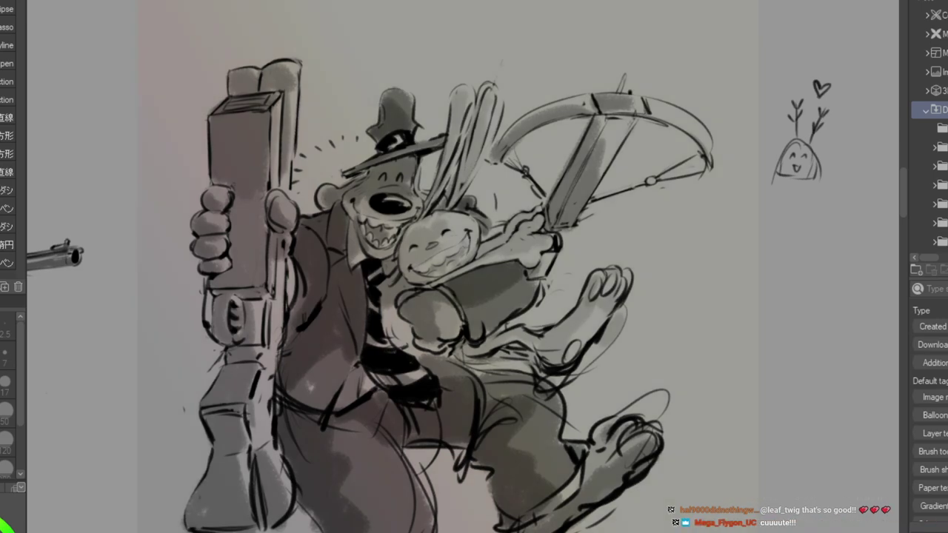
{"action": "key", "text": "ctrl+z"}
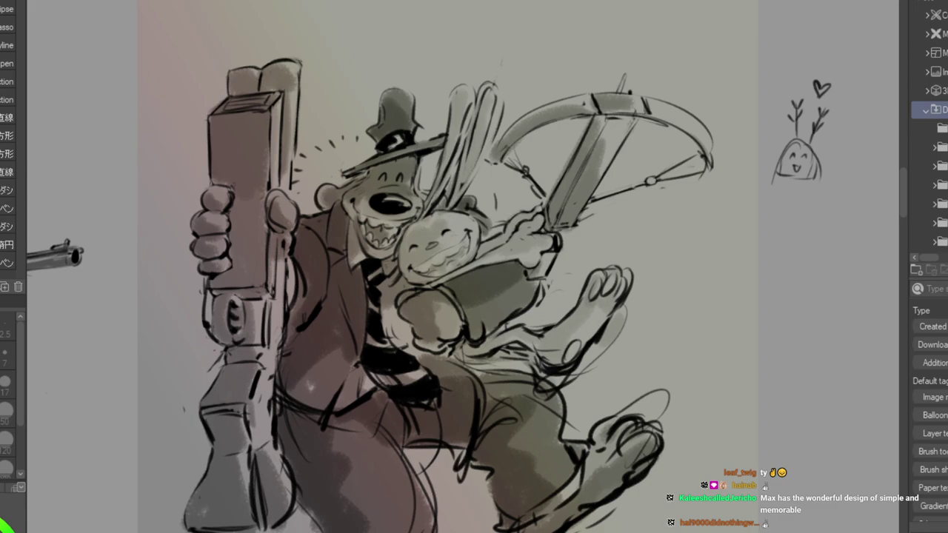
{"action": "key", "text": "ctrl+z"}
{"action": "key", "text": "ctrl+z"}
{"action": "key", "text": "ctrl+y"}
{"action": "key", "text": "ctrl+y"}
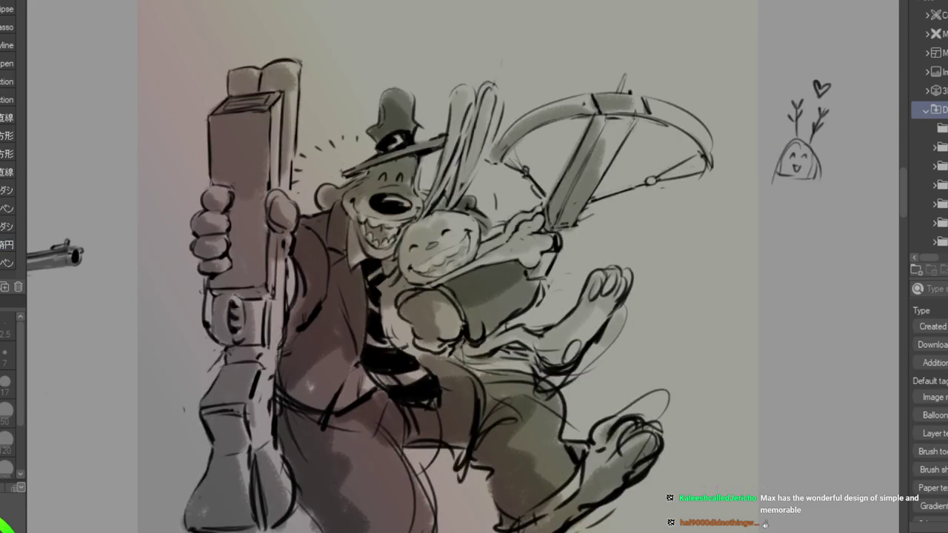
Clean up the loose sketch lines on the dog's trousers and the rabbit's leg, and redraw the dog's raised foot.
{"action": "key", "text": "b"}
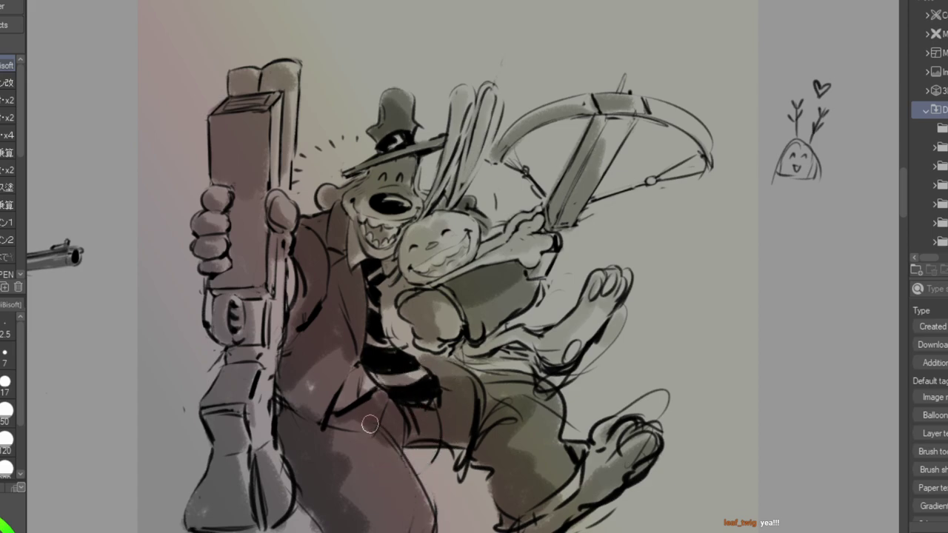
{"action": "mouse_move", "coordinate": [435, 453]}
{"action": "left_mouse_down"}
{"action": "mouse_move", "coordinate": [463, 451]}
{"action": "mouse_move", "coordinate": [460, 482]}
{"action": "mouse_move", "coordinate": [460, 472]}
{"action": "mouse_move", "coordinate": [434, 458]}
{"action": "left_mouse_up"}
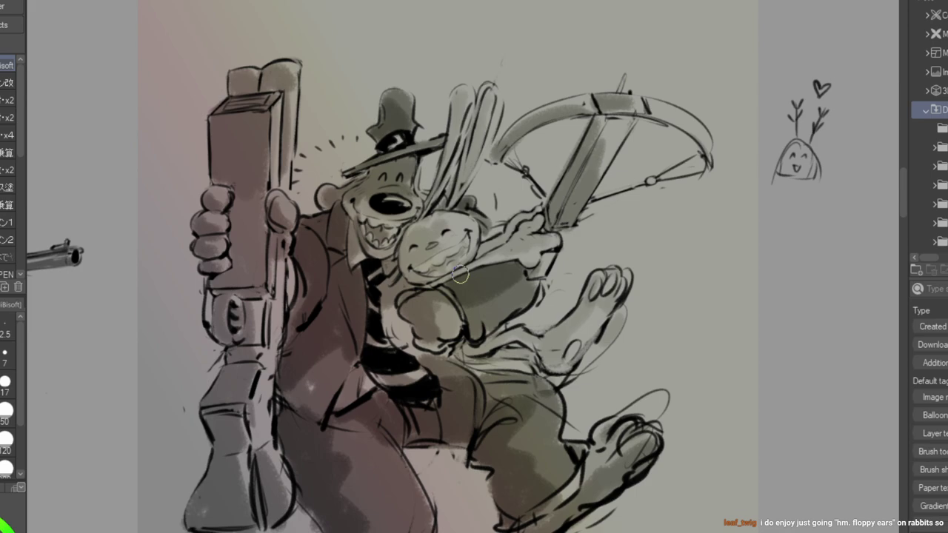
{"action": "left_click_drag", "start_coordinate": [625, 405], "coordinate": [667, 397]}
{"action": "mouse_move", "coordinate": [628, 446]}
{"action": "left_mouse_down"}
{"action": "mouse_move", "coordinate": [655, 436]}
{"action": "mouse_move", "coordinate": [625, 443]}
{"action": "mouse_move", "coordinate": [648, 432]}
{"action": "mouse_move", "coordinate": [634, 456]}
{"action": "mouse_move", "coordinate": [653, 439]}
{"action": "mouse_move", "coordinate": [626, 469]}
{"action": "mouse_move", "coordinate": [611, 434]}
{"action": "mouse_move", "coordinate": [632, 420]}
{"action": "mouse_move", "coordinate": [593, 439]}
{"action": "left_mouse_up"}
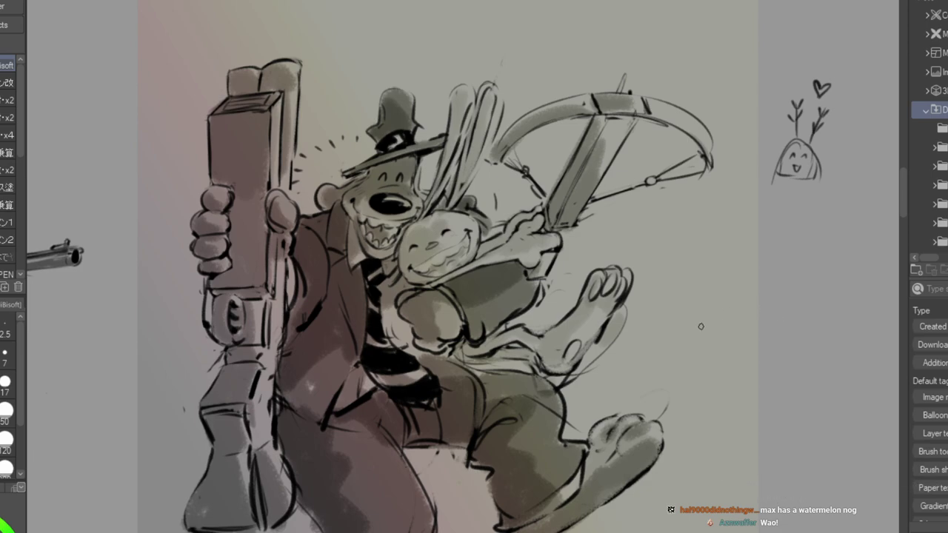
Touch up the dog's raised foot and doodle a smiling antlered blob captioned "THANK YOU!" with a heart beneath the existing doodle.
{"action": "mouse_move", "coordinate": [621, 438]}
{"action": "left_mouse_down"}
{"action": "mouse_move", "coordinate": [652, 424]}
{"action": "mouse_move", "coordinate": [622, 438]}
{"action": "mouse_move", "coordinate": [661, 435]}
{"action": "mouse_move", "coordinate": [657, 449]}
{"action": "mouse_move", "coordinate": [639, 422]}
{"action": "mouse_move", "coordinate": [616, 420]}
{"action": "mouse_move", "coordinate": [609, 434]}
{"action": "mouse_move", "coordinate": [612, 424]}
{"action": "mouse_move", "coordinate": [596, 424]}
{"action": "mouse_move", "coordinate": [580, 470]}
{"action": "left_mouse_up"}
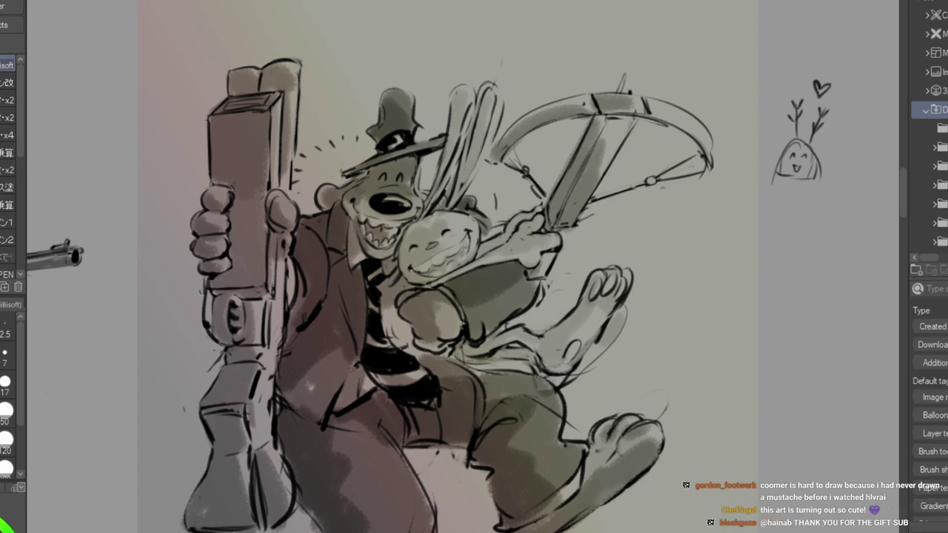
{"action": "mouse_move", "coordinate": [777, 344]}
{"action": "left_mouse_down"}
{"action": "mouse_move", "coordinate": [819, 314]}
{"action": "mouse_move", "coordinate": [822, 334]}
{"action": "left_mouse_up"}
{"action": "mouse_move", "coordinate": [797, 257]}
{"action": "left_mouse_down"}
{"action": "mouse_move", "coordinate": [797, 283]}
{"action": "mouse_move", "coordinate": [805, 246]}
{"action": "left_mouse_up"}
{"action": "left_click_drag", "start_coordinate": [814, 286], "coordinate": [831, 250]}
{"action": "left_click_drag", "start_coordinate": [792, 305], "coordinate": [800, 303]}
{"action": "left_click_drag", "start_coordinate": [803, 304], "coordinate": [807, 309]}
{"action": "mouse_move", "coordinate": [781, 225]}
{"action": "left_mouse_down"}
{"action": "mouse_move", "coordinate": [801, 220]}
{"action": "mouse_move", "coordinate": [791, 234]}
{"action": "mouse_move", "coordinate": [800, 234]}
{"action": "mouse_move", "coordinate": [818, 222]}
{"action": "mouse_move", "coordinate": [819, 234]}
{"action": "left_mouse_up"}
{"action": "left_click_drag", "start_coordinate": [823, 221], "coordinate": [817, 228]}
{"action": "left_click_drag", "start_coordinate": [817, 228], "coordinate": [834, 231]}
{"action": "left_click_drag", "start_coordinate": [837, 222], "coordinate": [831, 239]}
{"action": "mouse_move", "coordinate": [837, 229]}
{"action": "left_mouse_down"}
{"action": "mouse_move", "coordinate": [852, 225]}
{"action": "mouse_move", "coordinate": [851, 249]}
{"action": "mouse_move", "coordinate": [857, 239]}
{"action": "left_mouse_up"}
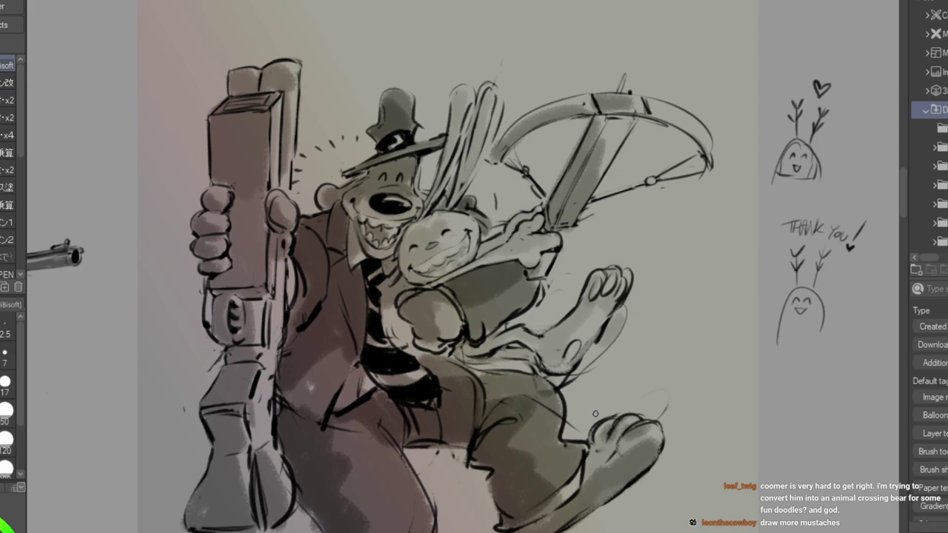
Sketch a rough outline of the dog's head with a wide muzzle on the empty area beyond the illustration.
{"action": "scroll", "coordinate": [463, 266], "scroll_direction": "up", "scroll_amount": 2}
{"action": "scroll", "coordinate": [462, 267], "scroll_direction": "right", "scroll_amount": 6}
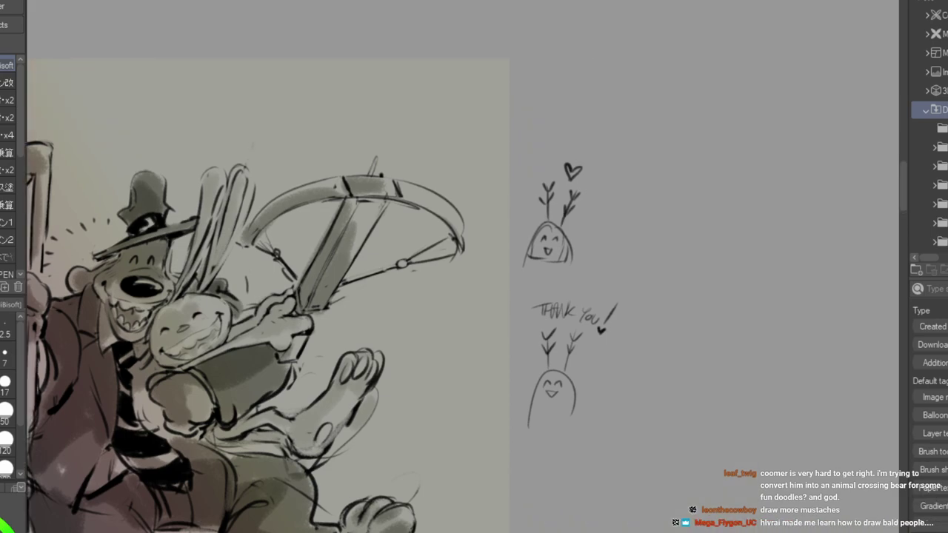
{"action": "scroll", "coordinate": [462, 266], "scroll_direction": "left", "scroll_amount": 6}
{"action": "scroll", "coordinate": [463, 266], "scroll_direction": "down", "scroll_amount": 2}
{"action": "scroll", "coordinate": [463, 266], "scroll_direction": "down", "scroll_amount": 3}
{"action": "scroll", "coordinate": [463, 267], "scroll_direction": "right", "scroll_amount": 17}
{"action": "scroll", "coordinate": [463, 266], "scroll_direction": "up", "scroll_amount": 2}
{"action": "scroll", "coordinate": [463, 267], "scroll_direction": "right", "scroll_amount": 6}
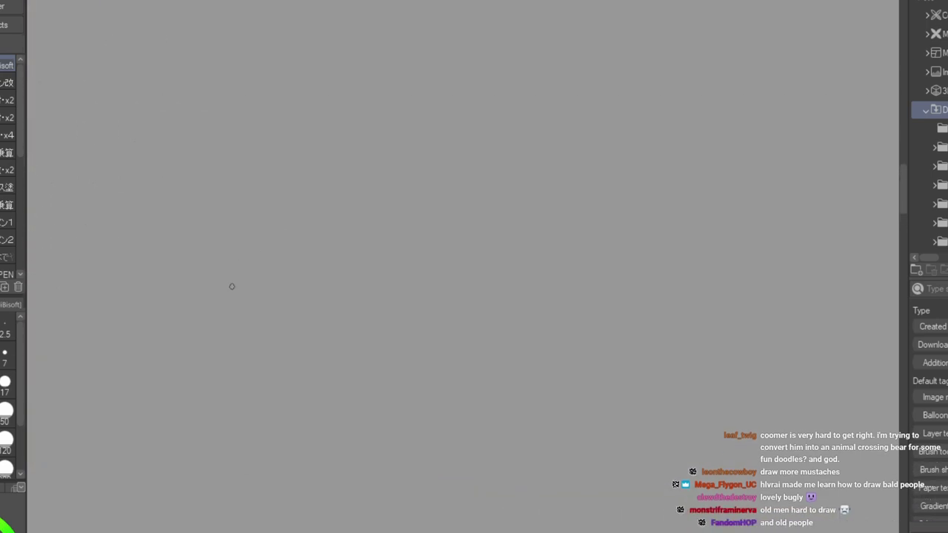
{"action": "mouse_move", "coordinate": [356, 198]}
{"action": "left_mouse_down"}
{"action": "mouse_move", "coordinate": [358, 172]}
{"action": "mouse_move", "coordinate": [392, 168]}
{"action": "mouse_move", "coordinate": [397, 198]}
{"action": "left_mouse_up"}
{"action": "mouse_move", "coordinate": [386, 157]}
{"action": "left_mouse_down"}
{"action": "mouse_move", "coordinate": [366, 161]}
{"action": "mouse_move", "coordinate": [348, 229]}
{"action": "mouse_move", "coordinate": [371, 243]}
{"action": "left_mouse_up"}
{"action": "mouse_move", "coordinate": [394, 202]}
{"action": "left_mouse_down"}
{"action": "mouse_move", "coordinate": [416, 216]}
{"action": "mouse_move", "coordinate": [395, 244]}
{"action": "left_mouse_up"}
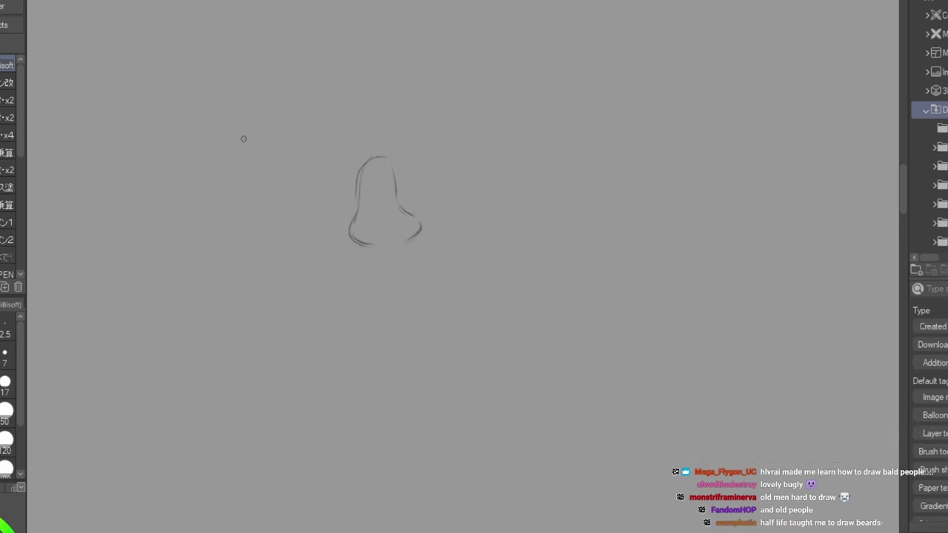
Sketch two small dented hat studies near the head, giving the first a dark band and the second a sweeping brim.
{"action": "mouse_move", "coordinate": [225, 112]}
{"action": "left_mouse_down"}
{"action": "mouse_move", "coordinate": [223, 73]}
{"action": "mouse_move", "coordinate": [204, 92]}
{"action": "left_mouse_up"}
{"action": "mouse_move", "coordinate": [204, 102]}
{"action": "left_mouse_down"}
{"action": "mouse_move", "coordinate": [191, 121]}
{"action": "mouse_move", "coordinate": [238, 122]}
{"action": "mouse_move", "coordinate": [204, 111]}
{"action": "mouse_move", "coordinate": [224, 101]}
{"action": "left_mouse_up"}
{"action": "mouse_move", "coordinate": [203, 115]}
{"action": "left_mouse_down"}
{"action": "mouse_move", "coordinate": [225, 111]}
{"action": "mouse_move", "coordinate": [207, 107]}
{"action": "left_mouse_up"}
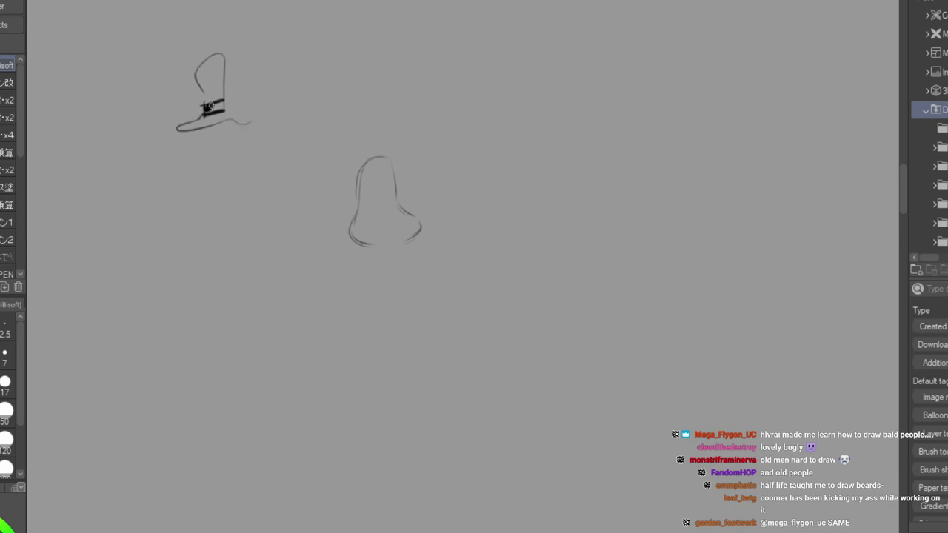
{"action": "mouse_move", "coordinate": [326, 72]}
{"action": "left_mouse_down"}
{"action": "mouse_move", "coordinate": [301, 44]}
{"action": "mouse_move", "coordinate": [283, 66]}
{"action": "mouse_move", "coordinate": [314, 83]}
{"action": "mouse_move", "coordinate": [323, 74]}
{"action": "mouse_move", "coordinate": [322, 82]}
{"action": "mouse_move", "coordinate": [305, 100]}
{"action": "left_mouse_up"}
{"action": "left_click", "coordinate": [324, 73]}
{"action": "left_click_drag", "start_coordinate": [313, 99], "coordinate": [393, 72]}
{"action": "mouse_move", "coordinate": [324, 77]}
{"action": "left_mouse_down"}
{"action": "mouse_move", "coordinate": [389, 71]}
{"action": "mouse_move", "coordinate": [323, 95]}
{"action": "left_mouse_up"}
Sketch a larger hat study with a wide elliptical brim, an inner base ring and a pinched crown.
{"action": "left_click_drag", "start_coordinate": [530, 92], "coordinate": [552, 96]}
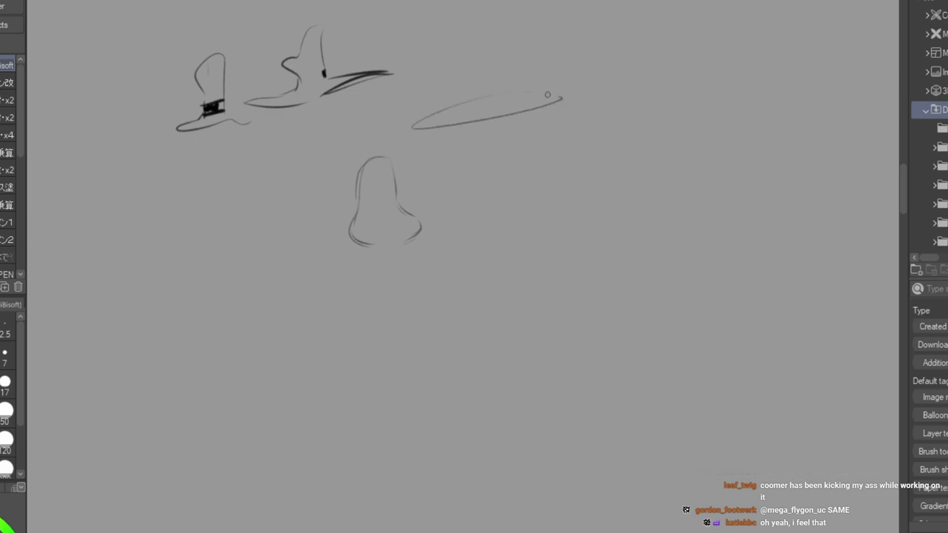
{"action": "mouse_move", "coordinate": [493, 98]}
{"action": "left_mouse_down"}
{"action": "mouse_move", "coordinate": [458, 109]}
{"action": "mouse_move", "coordinate": [510, 98]}
{"action": "mouse_move", "coordinate": [458, 61]}
{"action": "left_mouse_up"}
{"action": "left_click_drag", "start_coordinate": [458, 102], "coordinate": [453, 31]}
{"action": "mouse_move", "coordinate": [511, 11]}
{"action": "left_mouse_down"}
{"action": "mouse_move", "coordinate": [527, 25]}
{"action": "mouse_move", "coordinate": [509, 70]}
{"action": "mouse_move", "coordinate": [519, 103]}
{"action": "left_mouse_up"}
{"action": "left_click_drag", "start_coordinate": [526, 65], "coordinate": [513, 98]}
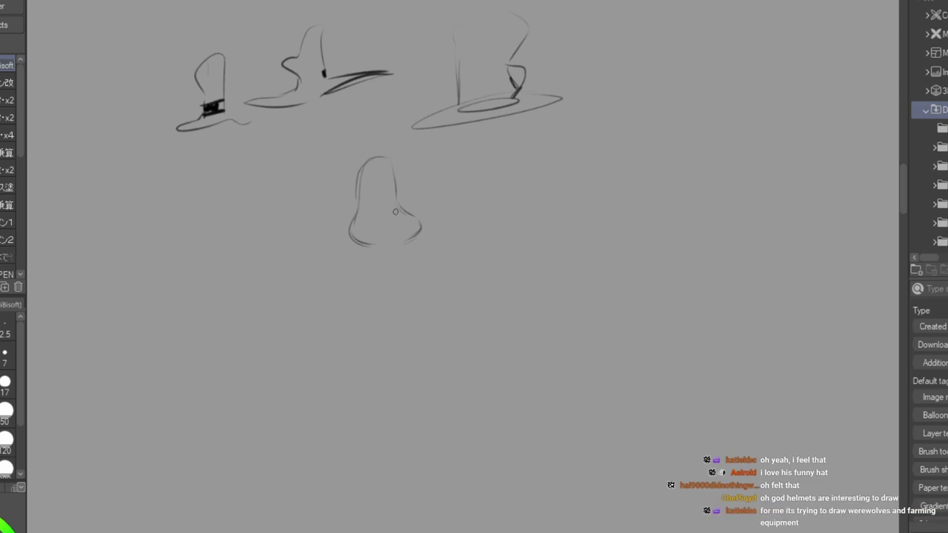
Put a tilted, dark-banded hat on the dog's head and sketch its cheek and big oval nose.
{"action": "left_click_drag", "start_coordinate": [317, 187], "coordinate": [431, 153]}
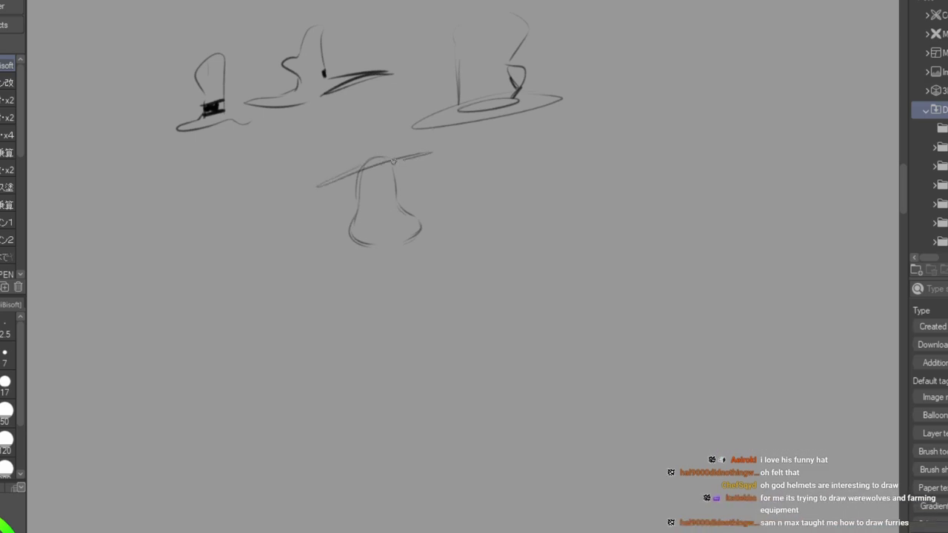
{"action": "mouse_move", "coordinate": [323, 186]}
{"action": "left_mouse_down"}
{"action": "mouse_move", "coordinate": [392, 113]}
{"action": "mouse_move", "coordinate": [355, 145]}
{"action": "mouse_move", "coordinate": [358, 163]}
{"action": "mouse_move", "coordinate": [384, 152]}
{"action": "mouse_move", "coordinate": [383, 141]}
{"action": "mouse_move", "coordinate": [361, 166]}
{"action": "mouse_move", "coordinate": [386, 158]}
{"action": "mouse_move", "coordinate": [359, 160]}
{"action": "mouse_move", "coordinate": [388, 151]}
{"action": "left_mouse_up"}
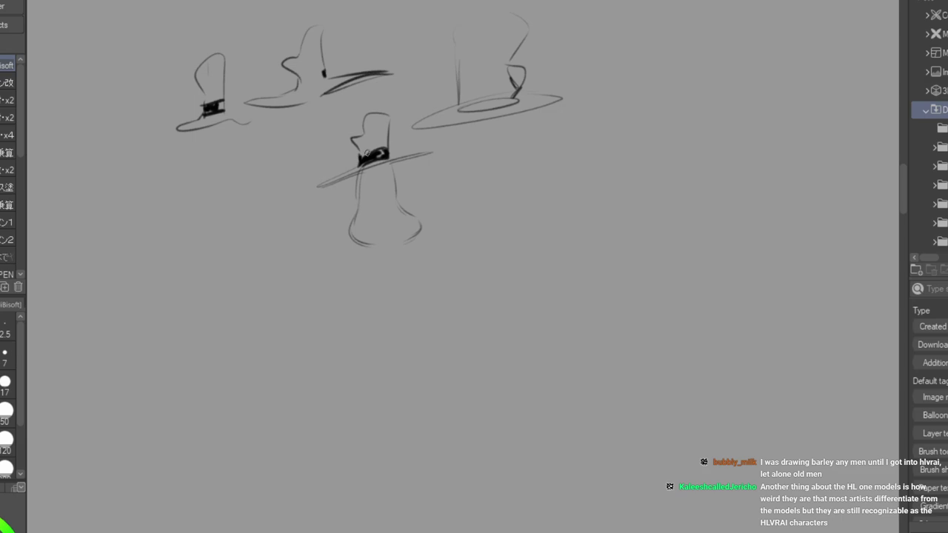
{"action": "mouse_move", "coordinate": [358, 183]}
{"action": "left_mouse_down"}
{"action": "mouse_move", "coordinate": [346, 234]}
{"action": "mouse_move", "coordinate": [360, 215]}
{"action": "mouse_move", "coordinate": [341, 229]}
{"action": "mouse_move", "coordinate": [374, 243]}
{"action": "left_mouse_up"}
{"action": "mouse_move", "coordinate": [392, 199]}
{"action": "left_mouse_down"}
{"action": "mouse_move", "coordinate": [430, 193]}
{"action": "mouse_move", "coordinate": [434, 206]}
{"action": "mouse_move", "coordinate": [428, 196]}
{"action": "mouse_move", "coordinate": [433, 207]}
{"action": "mouse_move", "coordinate": [391, 215]}
{"action": "left_mouse_up"}
{"action": "mouse_move", "coordinate": [393, 198]}
{"action": "left_mouse_down"}
{"action": "mouse_move", "coordinate": [400, 212]}
{"action": "mouse_move", "coordinate": [430, 208]}
{"action": "left_mouse_up"}
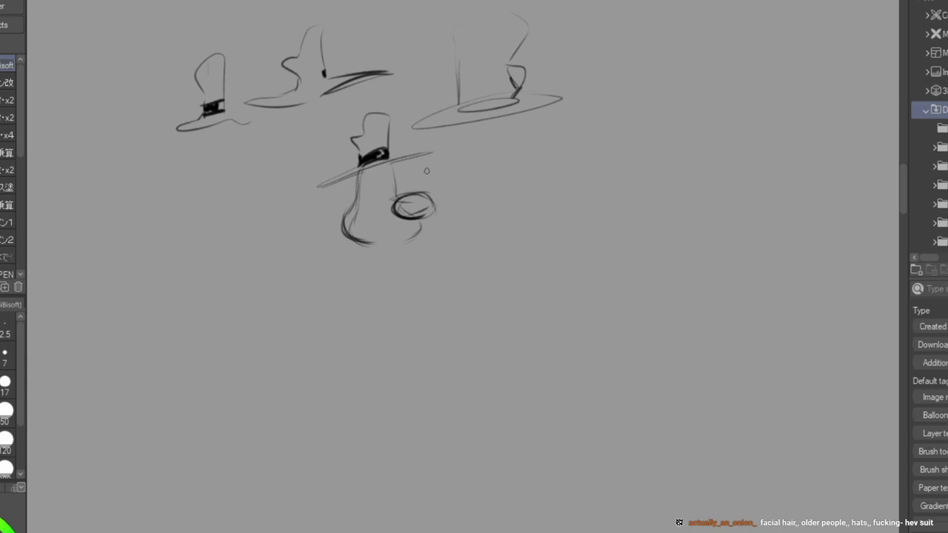
Redraw the dog's cheek contour with cleaner, bolder lines and darken the underside of the hat brim.
{"action": "mouse_move", "coordinate": [376, 176]}
{"action": "left_mouse_down"}
{"action": "mouse_move", "coordinate": [374, 195]}
{"action": "mouse_move", "coordinate": [389, 191]}
{"action": "mouse_move", "coordinate": [372, 186]}
{"action": "mouse_move", "coordinate": [388, 184]}
{"action": "left_mouse_up"}
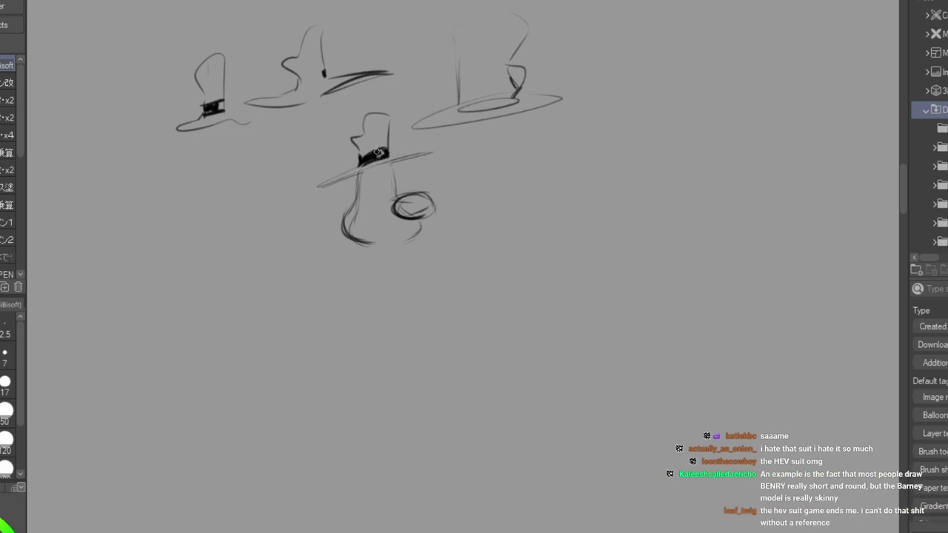
{"action": "mouse_move", "coordinate": [360, 186]}
{"action": "left_mouse_down"}
{"action": "mouse_move", "coordinate": [343, 223]}
{"action": "mouse_move", "coordinate": [372, 242]}
{"action": "left_mouse_up"}
{"action": "left_click_drag", "start_coordinate": [358, 180], "coordinate": [343, 237]}
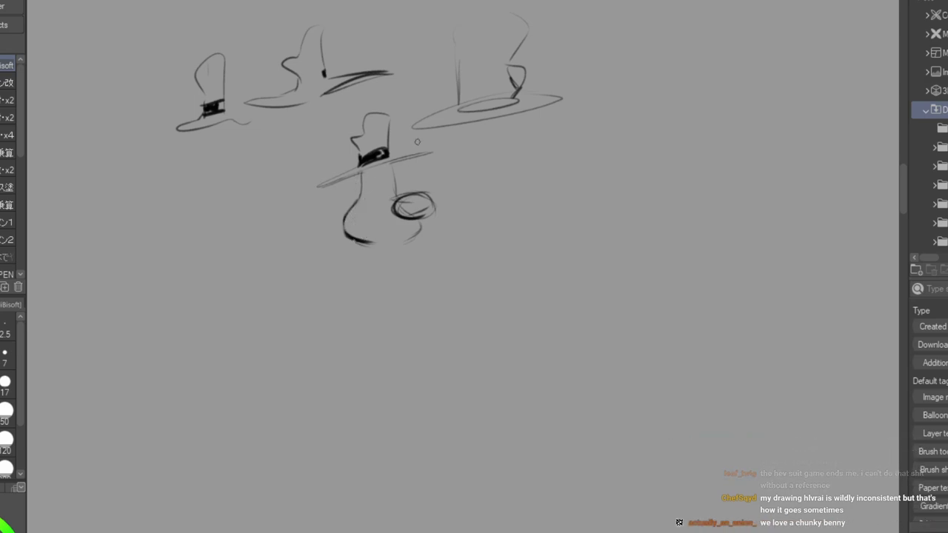
{"action": "left_click_drag", "start_coordinate": [324, 188], "coordinate": [358, 181]}
{"action": "mouse_move", "coordinate": [420, 157]}
{"action": "left_mouse_down"}
{"action": "mouse_move", "coordinate": [357, 175]}
{"action": "mouse_move", "coordinate": [347, 237]}
{"action": "left_mouse_up"}
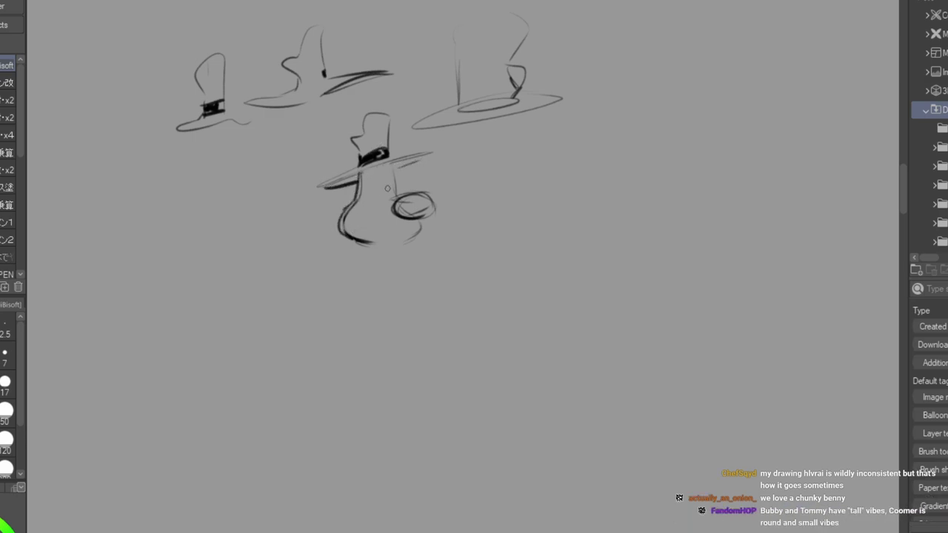
Erase and redraw the dog's nose, then complete the face with a smile, eyes, an ear and a bolder muzzle.
{"action": "mouse_move", "coordinate": [416, 211]}
{"action": "left_mouse_down"}
{"action": "mouse_move", "coordinate": [434, 206]}
{"action": "mouse_move", "coordinate": [365, 217]}
{"action": "mouse_move", "coordinate": [366, 226]}
{"action": "mouse_move", "coordinate": [368, 206]}
{"action": "left_mouse_up"}
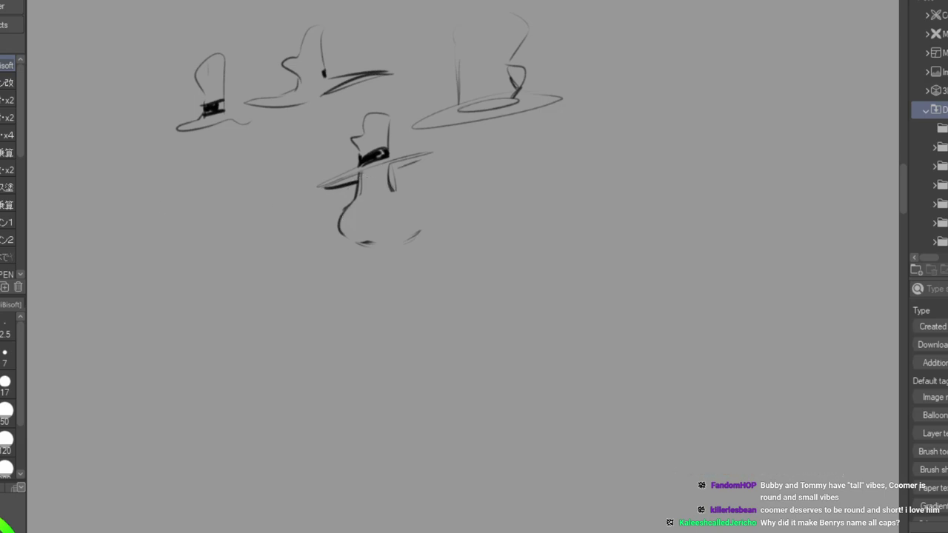
{"action": "mouse_move", "coordinate": [388, 190]}
{"action": "left_mouse_down"}
{"action": "mouse_move", "coordinate": [425, 199]}
{"action": "mouse_move", "coordinate": [416, 226]}
{"action": "mouse_move", "coordinate": [408, 191]}
{"action": "mouse_move", "coordinate": [419, 213]}
{"action": "mouse_move", "coordinate": [408, 195]}
{"action": "mouse_move", "coordinate": [409, 213]}
{"action": "mouse_move", "coordinate": [409, 204]}
{"action": "mouse_move", "coordinate": [425, 209]}
{"action": "mouse_move", "coordinate": [355, 218]}
{"action": "mouse_move", "coordinate": [416, 221]}
{"action": "mouse_move", "coordinate": [395, 228]}
{"action": "mouse_move", "coordinate": [426, 211]}
{"action": "left_mouse_up"}
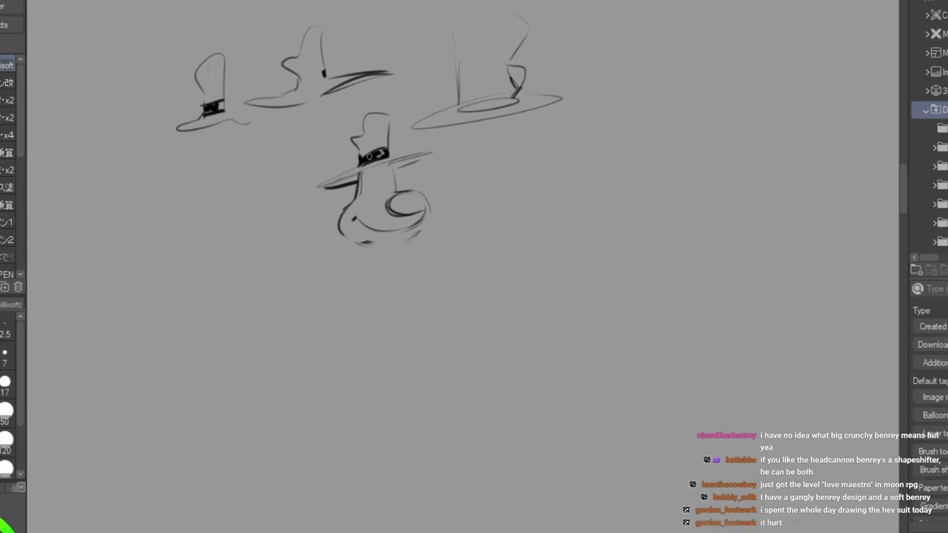
{"action": "left_click_drag", "start_coordinate": [387, 164], "coordinate": [389, 188]}
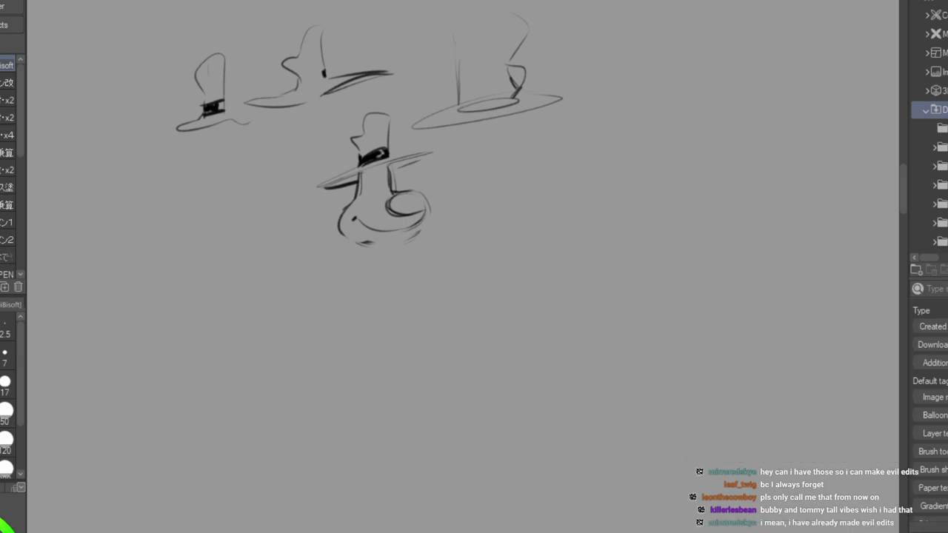
{"action": "mouse_move", "coordinate": [372, 178]}
{"action": "left_mouse_down"}
{"action": "mouse_move", "coordinate": [373, 197]}
{"action": "mouse_move", "coordinate": [383, 191]}
{"action": "mouse_move", "coordinate": [368, 176]}
{"action": "mouse_move", "coordinate": [377, 164]}
{"action": "mouse_move", "coordinate": [393, 172]}
{"action": "mouse_move", "coordinate": [309, 233]}
{"action": "left_mouse_up"}
{"action": "mouse_move", "coordinate": [343, 208]}
{"action": "left_mouse_down"}
{"action": "mouse_move", "coordinate": [333, 228]}
{"action": "mouse_move", "coordinate": [348, 237]}
{"action": "mouse_move", "coordinate": [420, 241]}
{"action": "mouse_move", "coordinate": [423, 228]}
{"action": "left_mouse_up"}
{"action": "mouse_move", "coordinate": [405, 191]}
{"action": "left_mouse_down"}
{"action": "mouse_move", "coordinate": [402, 215]}
{"action": "mouse_move", "coordinate": [421, 200]}
{"action": "left_mouse_up"}
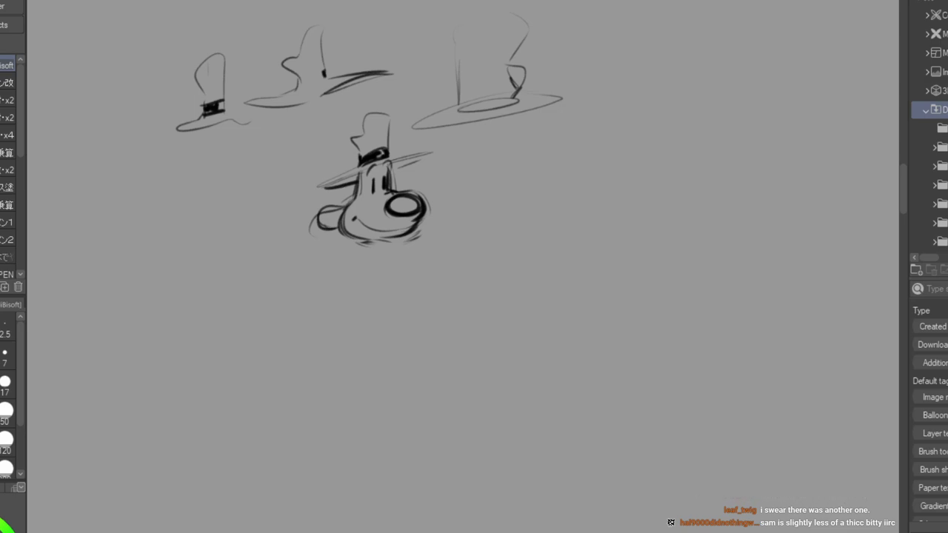
Consult the rabbit model comparison image and sketch a grinning, long-eared rabbit head beside the dog's head.
{"action": "key", "text": "alt+Tab"}
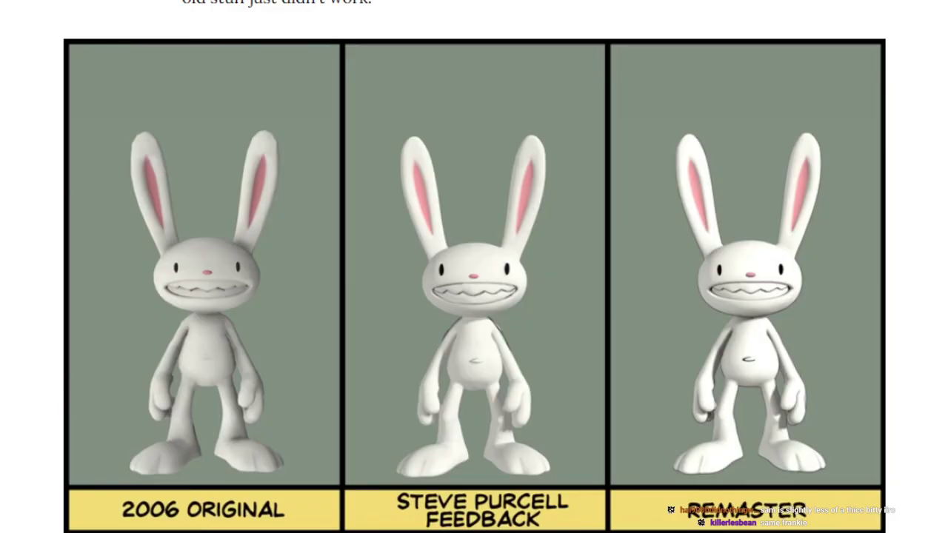
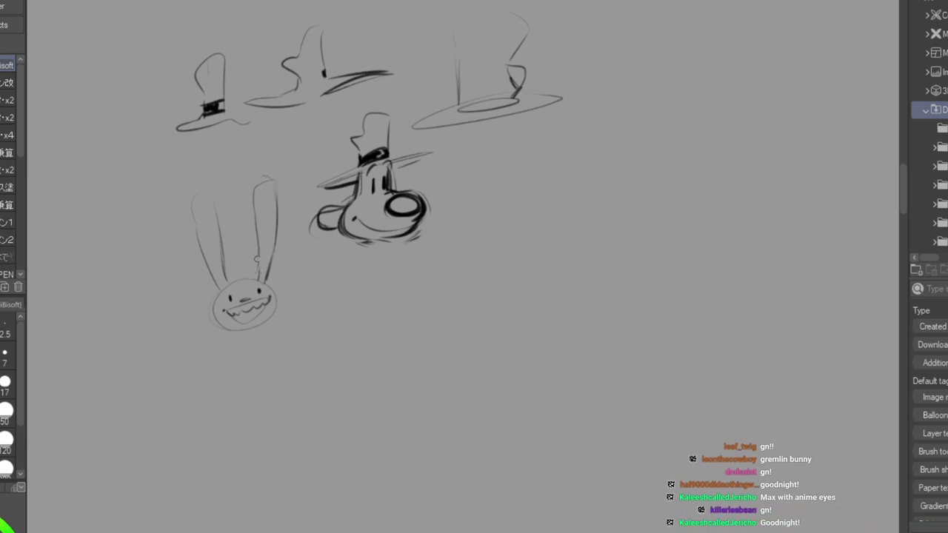
Sketch a scowling rabbit head with rough ears and a raised fist behind the rifle-holding dog, next to its tail.
{"action": "left_click_drag", "start_coordinate": [222, 222], "coordinate": [851, 211]}
{"action": "left_click_drag", "start_coordinate": [59, 326], "coordinate": [889, 221]}
{"action": "mouse_move", "coordinate": [385, 223]}
{"action": "left_mouse_down"}
{"action": "mouse_move", "coordinate": [593, 348]}
{"action": "mouse_move", "coordinate": [343, 347]}
{"action": "mouse_move", "coordinate": [342, 389]}
{"action": "mouse_move", "coordinate": [320, 403]}
{"action": "mouse_move", "coordinate": [326, 435]}
{"action": "mouse_move", "coordinate": [336, 434]}
{"action": "left_mouse_up"}
{"action": "mouse_move", "coordinate": [336, 388]}
{"action": "left_mouse_down"}
{"action": "mouse_move", "coordinate": [333, 428]}
{"action": "mouse_move", "coordinate": [346, 431]}
{"action": "mouse_move", "coordinate": [374, 396]}
{"action": "mouse_move", "coordinate": [369, 417]}
{"action": "mouse_move", "coordinate": [355, 392]}
{"action": "mouse_move", "coordinate": [331, 404]}
{"action": "mouse_move", "coordinate": [332, 396]}
{"action": "mouse_move", "coordinate": [346, 400]}
{"action": "left_mouse_up"}
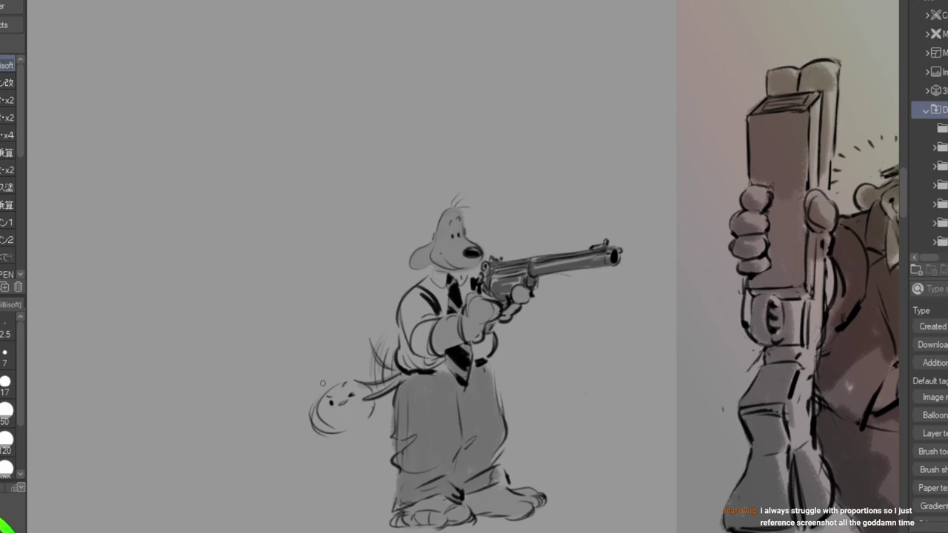
{"action": "mouse_move", "coordinate": [267, 340]}
{"action": "left_mouse_down"}
{"action": "mouse_move", "coordinate": [314, 384]}
{"action": "mouse_move", "coordinate": [303, 368]}
{"action": "mouse_move", "coordinate": [317, 373]}
{"action": "mouse_move", "coordinate": [324, 302]}
{"action": "left_mouse_up"}
{"action": "left_click_drag", "start_coordinate": [345, 370], "coordinate": [345, 353]}
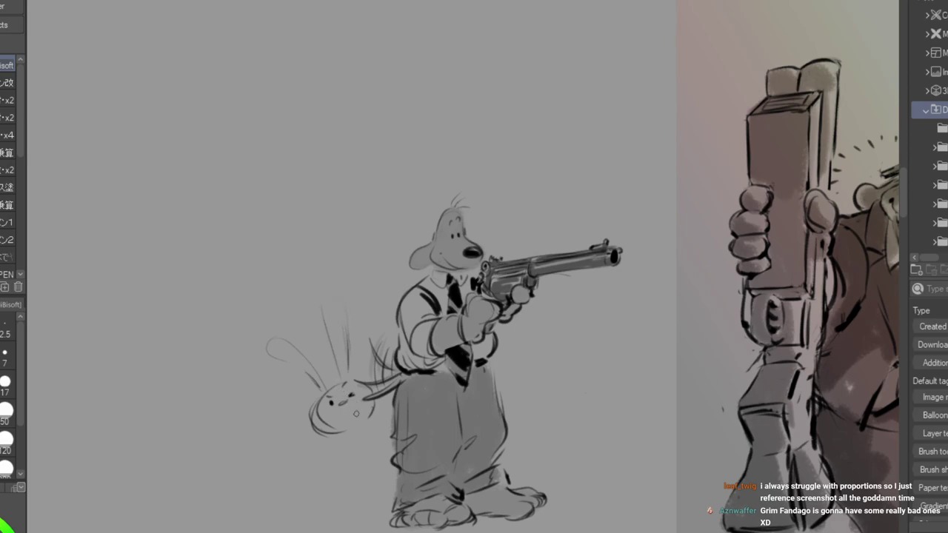
{"action": "mouse_move", "coordinate": [366, 402]}
{"action": "left_mouse_down"}
{"action": "mouse_move", "coordinate": [347, 431]}
{"action": "mouse_move", "coordinate": [360, 433]}
{"action": "mouse_move", "coordinate": [377, 416]}
{"action": "left_mouse_up"}
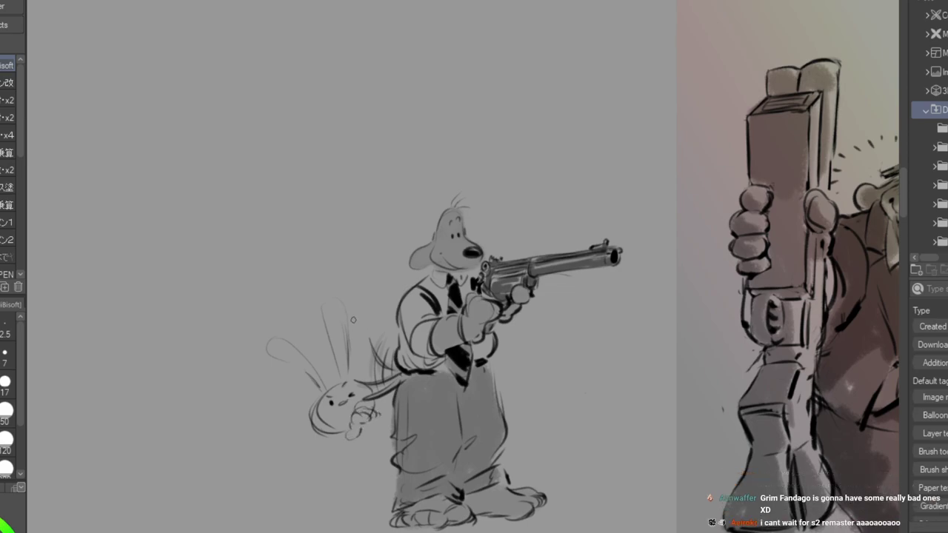
Letter a stack of sound effects above the rabbit: "THWACK" three times and "THWATCH" on top.
{"action": "mouse_move", "coordinate": [355, 315]}
{"action": "left_mouse_down"}
{"action": "mouse_move", "coordinate": [362, 326]}
{"action": "mouse_move", "coordinate": [393, 327]}
{"action": "left_mouse_up"}
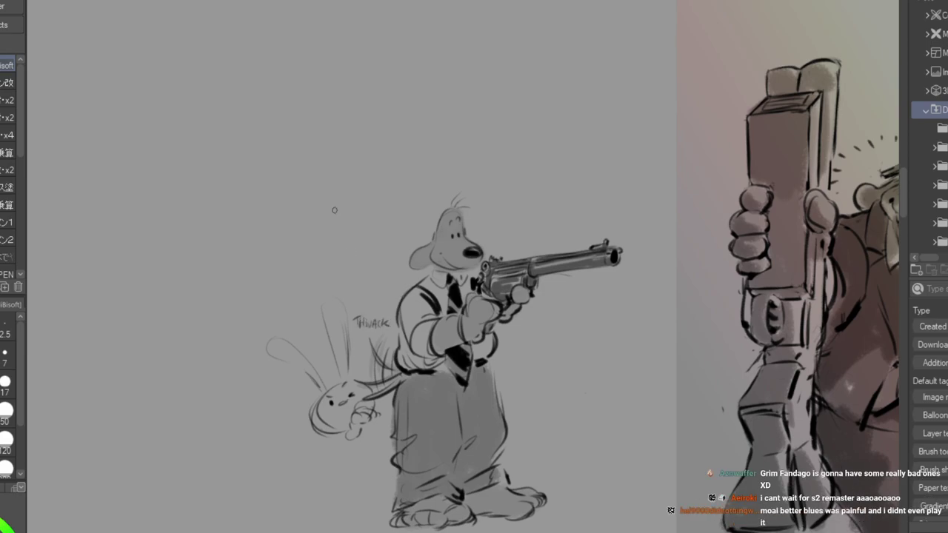
{"action": "left_click_drag", "start_coordinate": [351, 297], "coordinate": [357, 298]}
{"action": "mouse_move", "coordinate": [356, 296]}
{"action": "left_mouse_down"}
{"action": "mouse_move", "coordinate": [356, 305]}
{"action": "mouse_move", "coordinate": [377, 304]}
{"action": "left_mouse_up"}
{"action": "left_click_drag", "start_coordinate": [382, 295], "coordinate": [380, 304]}
{"action": "left_click_drag", "start_coordinate": [387, 296], "coordinate": [360, 276]}
{"action": "mouse_move", "coordinate": [356, 277]}
{"action": "left_mouse_down"}
{"action": "mouse_move", "coordinate": [357, 288]}
{"action": "mouse_move", "coordinate": [381, 287]}
{"action": "left_mouse_up"}
{"action": "left_click_drag", "start_coordinate": [386, 280], "coordinate": [387, 287]}
{"action": "mouse_move", "coordinate": [339, 266]}
{"action": "left_mouse_down"}
{"action": "mouse_move", "coordinate": [366, 265]}
{"action": "mouse_move", "coordinate": [375, 252]}
{"action": "mouse_move", "coordinate": [374, 265]}
{"action": "mouse_move", "coordinate": [384, 264]}
{"action": "left_mouse_up"}
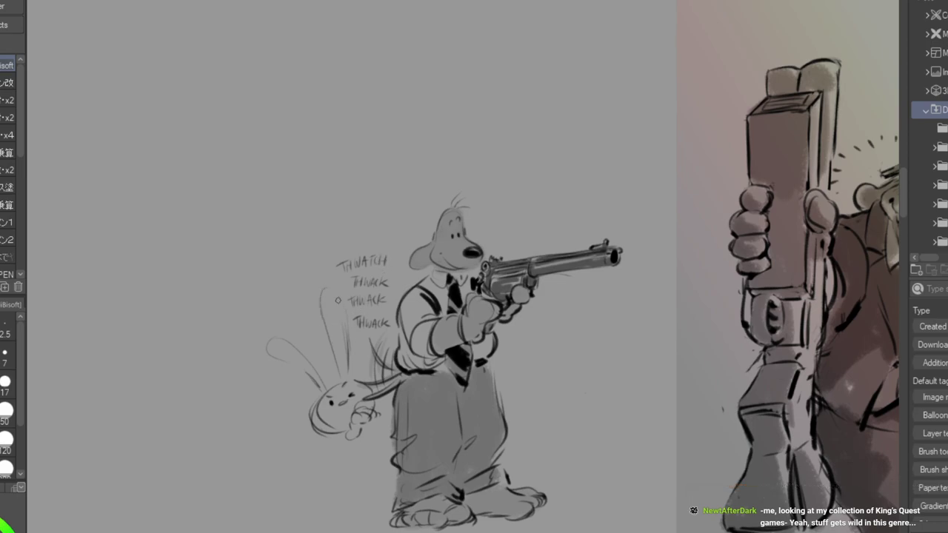
Complete the small rabbit's two long ears with inner and outer contour lines.
{"action": "left_click_drag", "start_coordinate": [326, 294], "coordinate": [343, 374]}
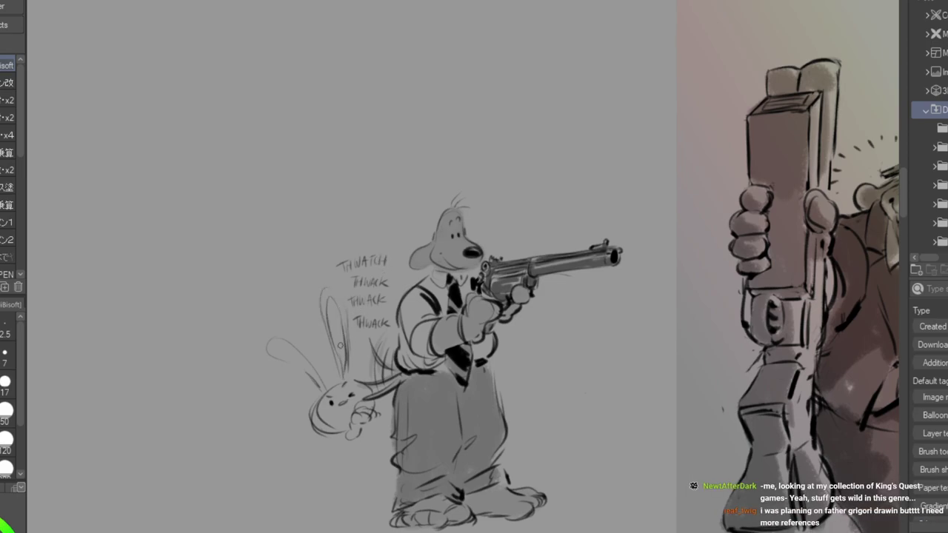
{"action": "left_click_drag", "start_coordinate": [276, 343], "coordinate": [314, 381]}
{"action": "left_click_drag", "start_coordinate": [260, 339], "coordinate": [321, 392]}
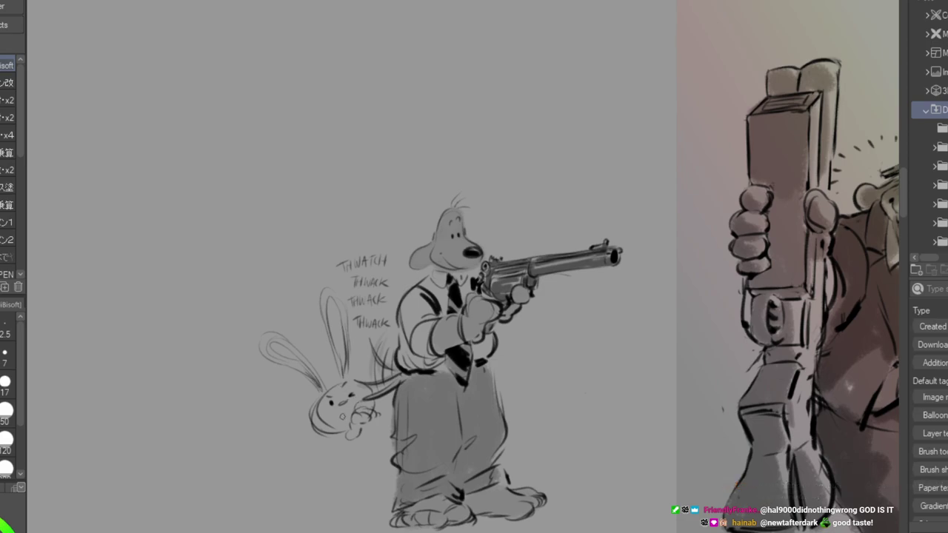
Sketch the small rabbit's body beneath its head, with a rounded belly, bent arms, legs and large feet.
{"action": "mouse_move", "coordinate": [350, 426]}
{"action": "left_mouse_down"}
{"action": "mouse_move", "coordinate": [375, 423]}
{"action": "mouse_move", "coordinate": [375, 432]}
{"action": "mouse_move", "coordinate": [319, 455]}
{"action": "mouse_move", "coordinate": [326, 443]}
{"action": "mouse_move", "coordinate": [337, 483]}
{"action": "mouse_move", "coordinate": [323, 471]}
{"action": "mouse_move", "coordinate": [355, 478]}
{"action": "left_mouse_up"}
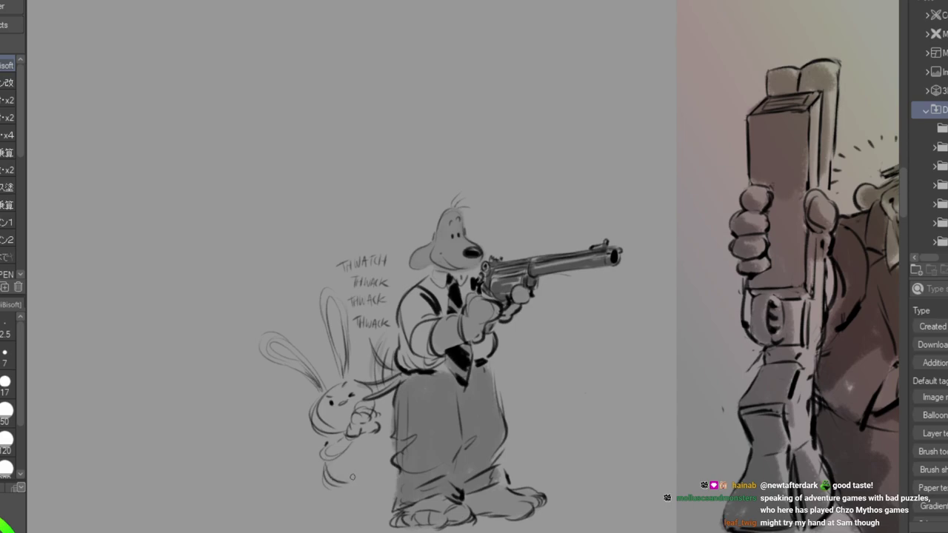
{"action": "mouse_move", "coordinate": [360, 443]}
{"action": "left_mouse_down"}
{"action": "mouse_move", "coordinate": [361, 460]}
{"action": "mouse_move", "coordinate": [342, 484]}
{"action": "left_mouse_up"}
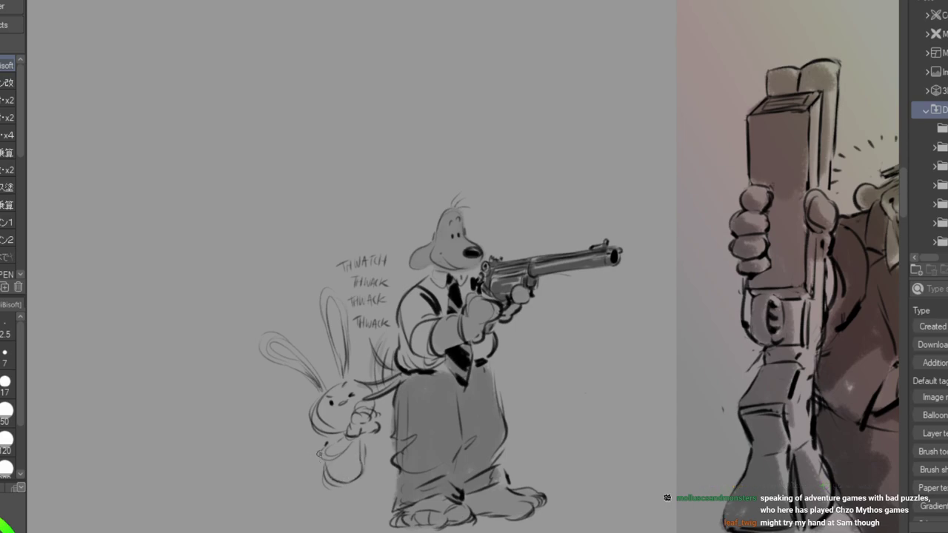
{"action": "mouse_move", "coordinate": [319, 458]}
{"action": "left_mouse_down"}
{"action": "mouse_move", "coordinate": [319, 480]}
{"action": "mouse_move", "coordinate": [309, 463]}
{"action": "mouse_move", "coordinate": [363, 483]}
{"action": "left_mouse_up"}
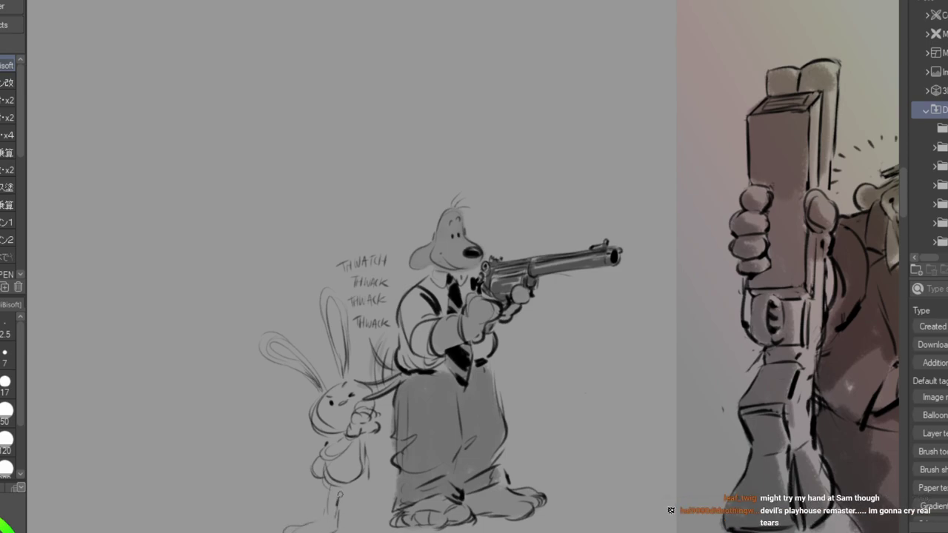
{"action": "mouse_move", "coordinate": [369, 406]}
{"action": "left_mouse_down"}
{"action": "mouse_move", "coordinate": [369, 446]}
{"action": "mouse_move", "coordinate": [328, 440]}
{"action": "mouse_move", "coordinate": [335, 451]}
{"action": "mouse_move", "coordinate": [324, 445]}
{"action": "mouse_move", "coordinate": [336, 439]}
{"action": "mouse_move", "coordinate": [341, 470]}
{"action": "left_mouse_up"}
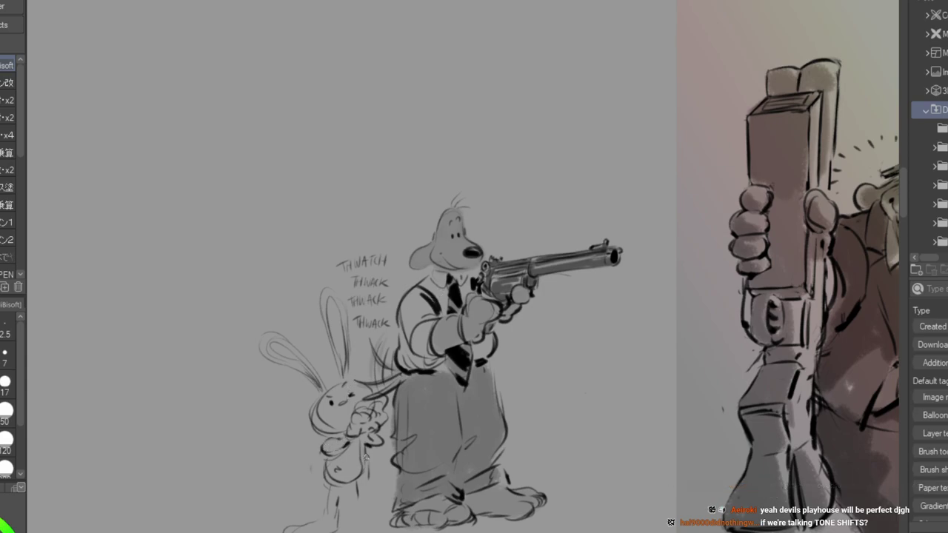
{"action": "mouse_move", "coordinate": [346, 491]}
{"action": "left_mouse_down"}
{"action": "mouse_move", "coordinate": [351, 514]}
{"action": "mouse_move", "coordinate": [335, 530]}
{"action": "mouse_move", "coordinate": [385, 530]}
{"action": "mouse_move", "coordinate": [362, 515]}
{"action": "mouse_move", "coordinate": [358, 498]}
{"action": "mouse_move", "coordinate": [363, 520]}
{"action": "mouse_move", "coordinate": [344, 524]}
{"action": "left_mouse_up"}
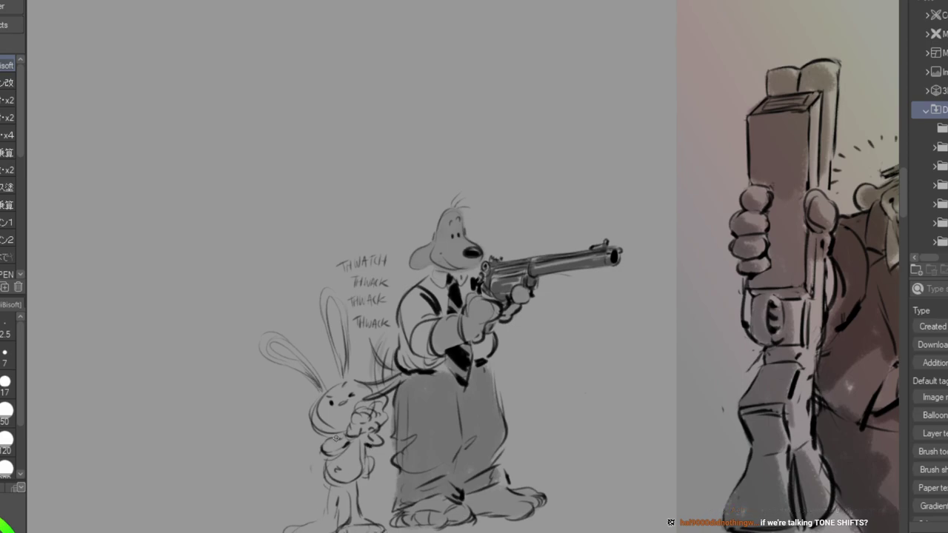
Strengthen the small rabbit's belly outline, reshape its cheek and jaw, and clean up the lines around its arm.
{"action": "mouse_move", "coordinate": [332, 455]}
{"action": "left_mouse_down"}
{"action": "mouse_move", "coordinate": [328, 482]}
{"action": "mouse_move", "coordinate": [347, 485]}
{"action": "mouse_move", "coordinate": [364, 484]}
{"action": "left_mouse_up"}
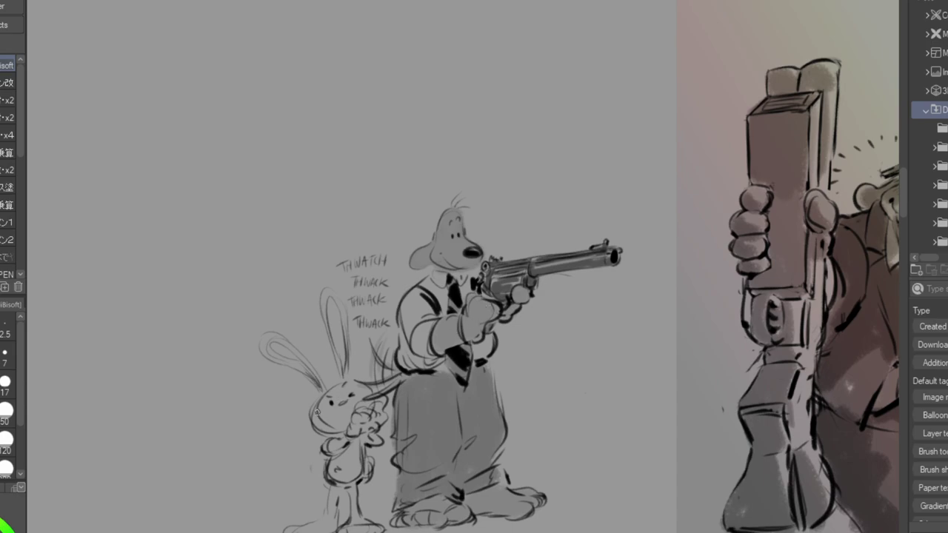
{"action": "mouse_move", "coordinate": [316, 400]}
{"action": "left_mouse_down"}
{"action": "mouse_move", "coordinate": [312, 429]}
{"action": "mouse_move", "coordinate": [314, 399]}
{"action": "mouse_move", "coordinate": [319, 442]}
{"action": "mouse_move", "coordinate": [328, 434]}
{"action": "mouse_move", "coordinate": [311, 388]}
{"action": "mouse_move", "coordinate": [331, 401]}
{"action": "mouse_move", "coordinate": [320, 401]}
{"action": "mouse_move", "coordinate": [317, 428]}
{"action": "mouse_move", "coordinate": [348, 427]}
{"action": "left_mouse_up"}
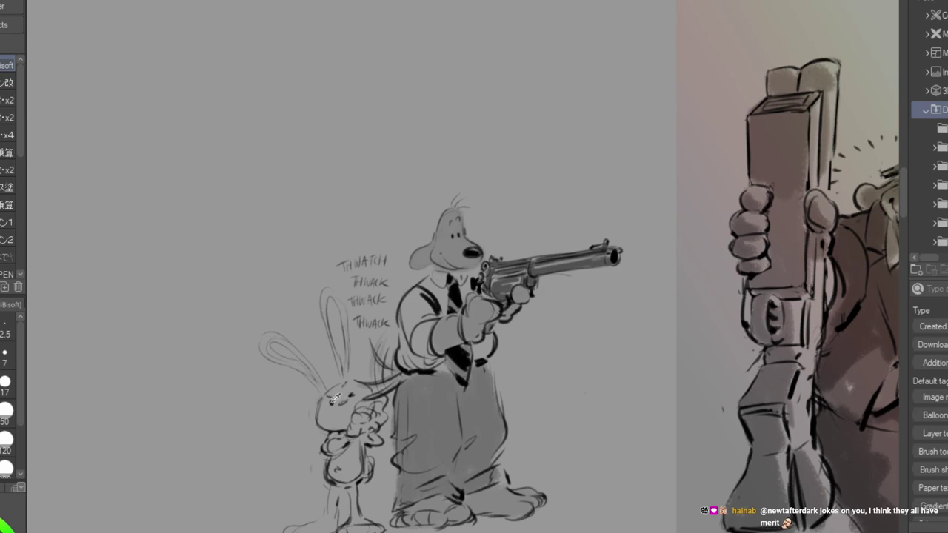
{"action": "mouse_move", "coordinate": [337, 434]}
{"action": "left_mouse_down"}
{"action": "mouse_move", "coordinate": [313, 434]}
{"action": "mouse_move", "coordinate": [340, 435]}
{"action": "mouse_move", "coordinate": [339, 444]}
{"action": "mouse_move", "coordinate": [333, 436]}
{"action": "mouse_move", "coordinate": [351, 434]}
{"action": "mouse_move", "coordinate": [319, 445]}
{"action": "mouse_move", "coordinate": [334, 433]}
{"action": "mouse_move", "coordinate": [321, 452]}
{"action": "mouse_move", "coordinate": [343, 442]}
{"action": "mouse_move", "coordinate": [332, 456]}
{"action": "mouse_move", "coordinate": [350, 441]}
{"action": "mouse_move", "coordinate": [336, 479]}
{"action": "left_mouse_up"}
{"action": "left_click", "coordinate": [311, 437], "text": "alt"}
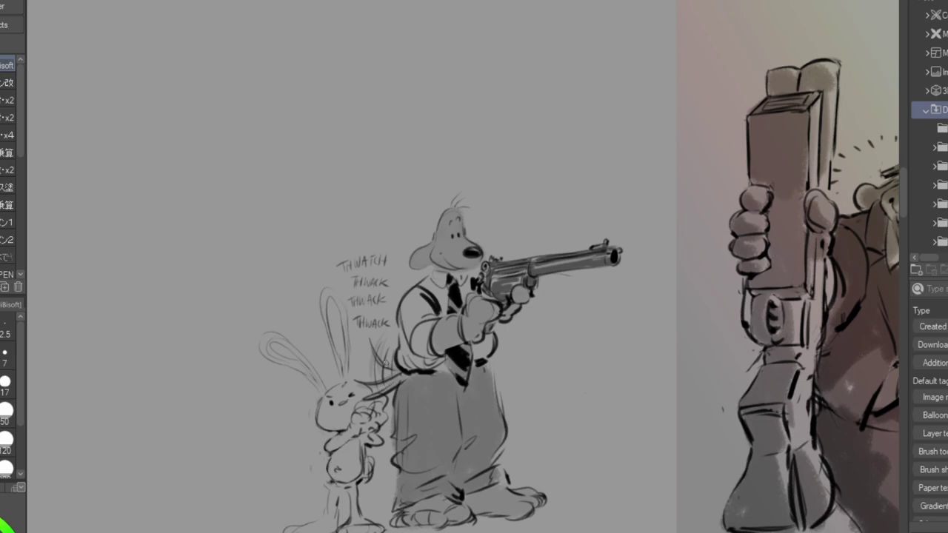
Refine the contours of the small rabbit's legs and large feet.
{"action": "left_click_drag", "start_coordinate": [407, 366], "coordinate": [406, 375]}
{"action": "mouse_move", "coordinate": [336, 512]}
{"action": "left_mouse_down"}
{"action": "mouse_move", "coordinate": [339, 525]}
{"action": "mouse_move", "coordinate": [314, 522]}
{"action": "left_mouse_up"}
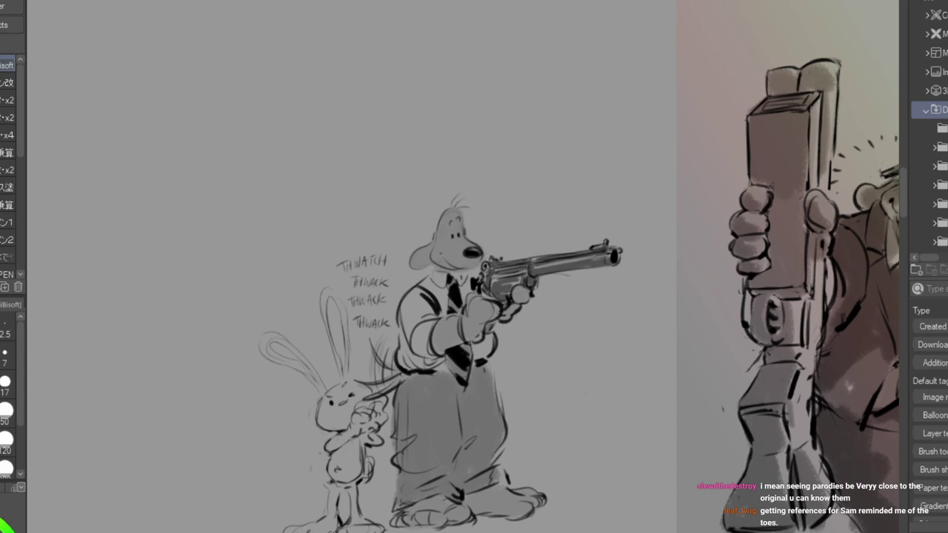
{"action": "left_click_drag", "start_coordinate": [293, 526], "coordinate": [321, 519]}
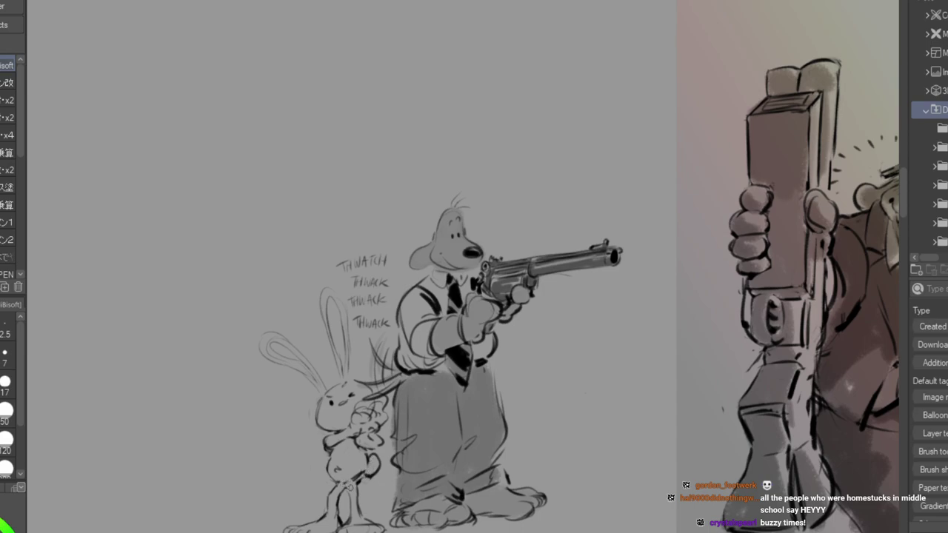
Lasso the small rabbit's legs and feet and nudge them slightly with a transform, clearing the selection when done.
{"action": "key", "text": "m"}
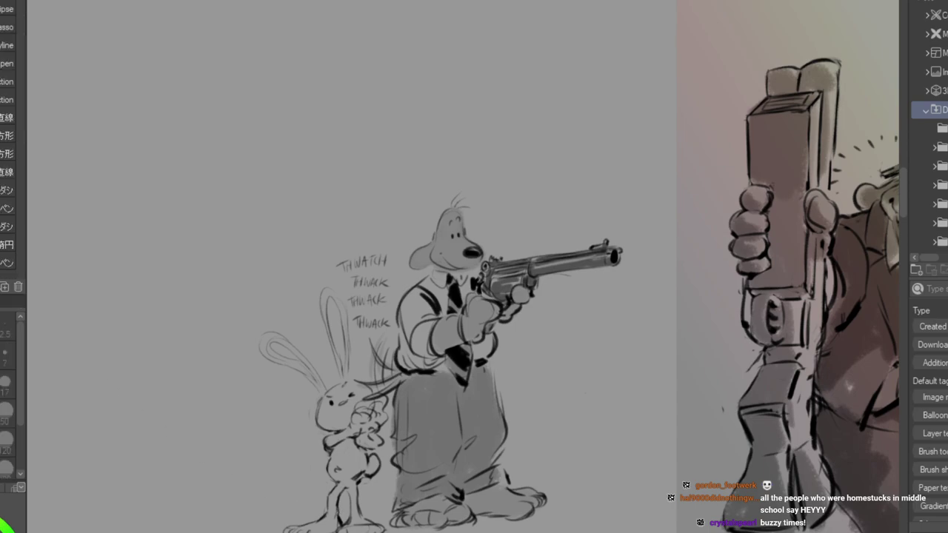
{"action": "left_click", "coordinate": [7, 45]}
{"action": "left_click", "coordinate": [7, 27]}
{"action": "mouse_move", "coordinate": [363, 480]}
{"action": "left_mouse_down"}
{"action": "mouse_move", "coordinate": [323, 481]}
{"action": "mouse_move", "coordinate": [264, 516]}
{"action": "left_mouse_up"}
{"action": "left_click_drag", "start_coordinate": [376, 490], "coordinate": [405, 531]}
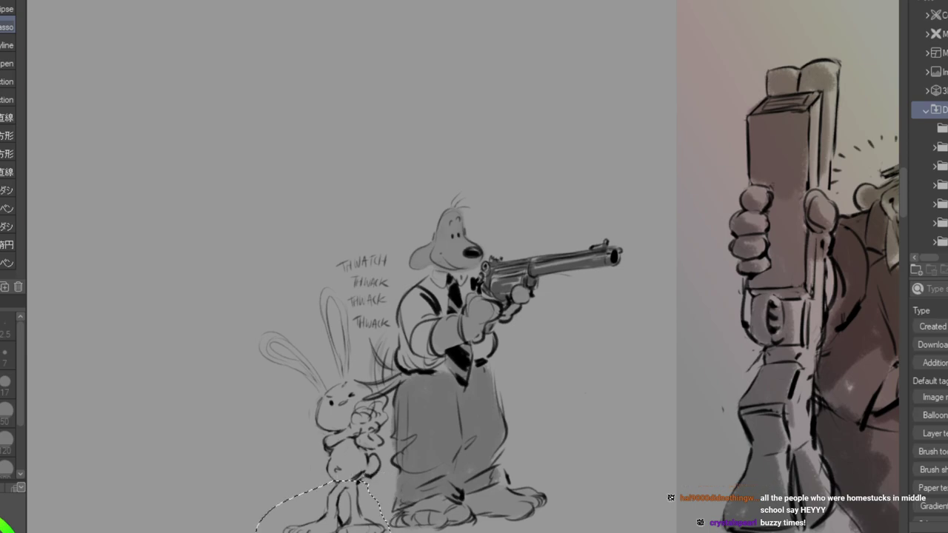
{"action": "key", "text": "ctrl+t"}
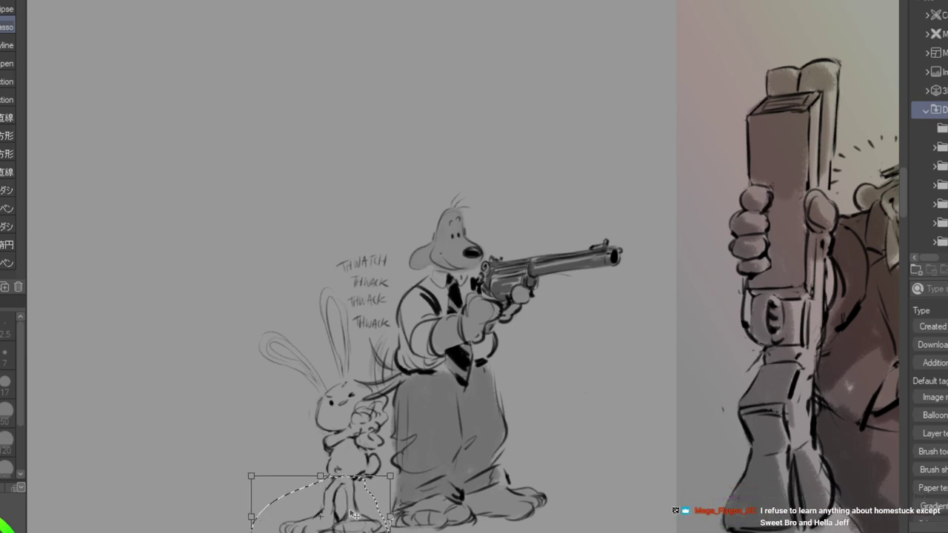
{"action": "key", "text": "Return"}
{"action": "key", "text": "ctrl+d"}
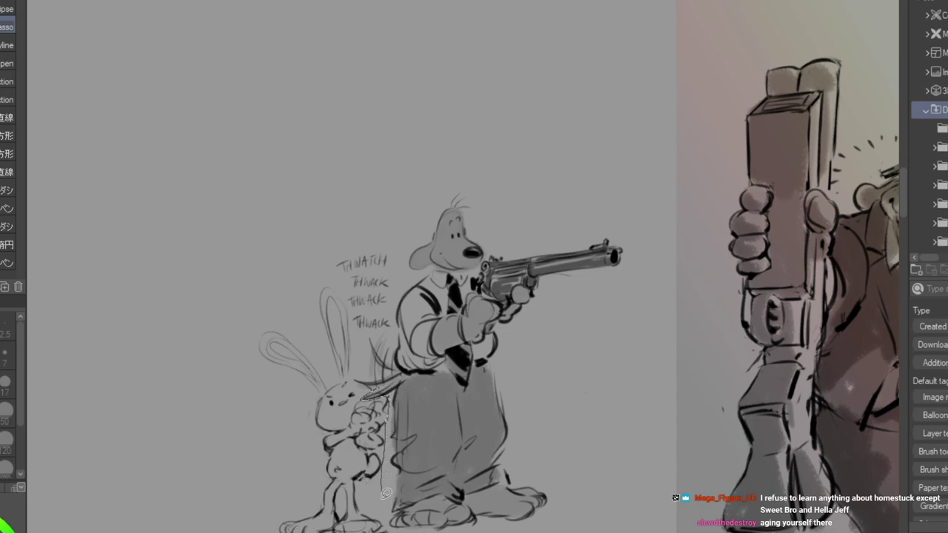
Lasso the whole small rabbit without the dog's tail and shift it slightly closer to the dog.
{"action": "mouse_move", "coordinate": [259, 506]}
{"action": "left_mouse_down"}
{"action": "mouse_move", "coordinate": [302, 439]}
{"action": "mouse_move", "coordinate": [243, 318]}
{"action": "mouse_move", "coordinate": [314, 330]}
{"action": "mouse_move", "coordinate": [311, 274]}
{"action": "mouse_move", "coordinate": [342, 276]}
{"action": "mouse_move", "coordinate": [361, 353]}
{"action": "left_mouse_up"}
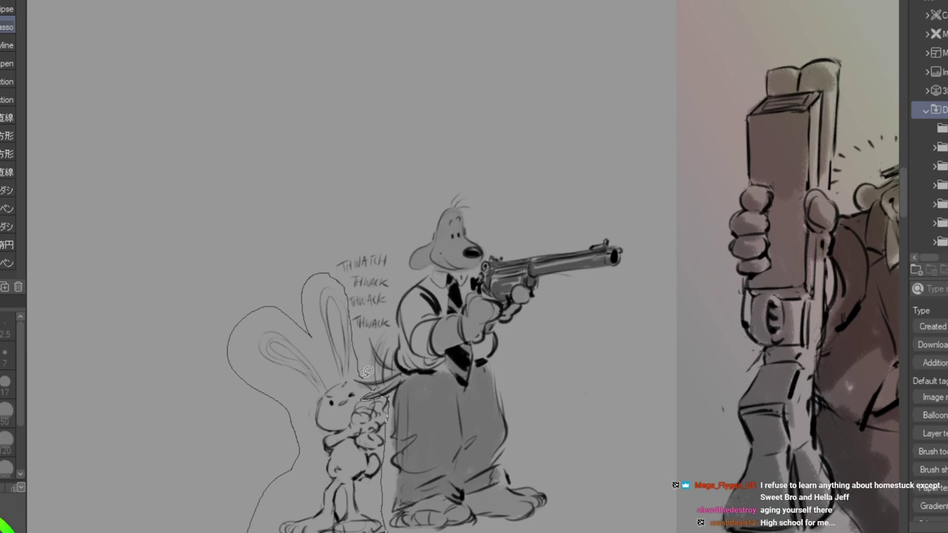
{"action": "mouse_move", "coordinate": [360, 375]}
{"action": "left_mouse_down"}
{"action": "mouse_move", "coordinate": [346, 479]}
{"action": "mouse_move", "coordinate": [366, 481]}
{"action": "mouse_move", "coordinate": [359, 507]}
{"action": "mouse_move", "coordinate": [360, 498]}
{"action": "mouse_move", "coordinate": [358, 522]}
{"action": "left_mouse_up"}
{"action": "key", "text": "ctrl+t"}
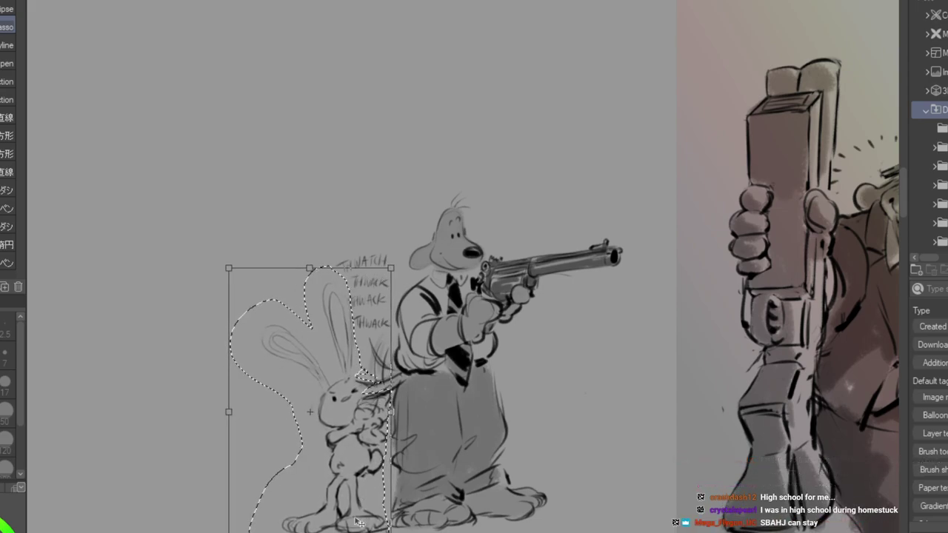
{"action": "key", "text": "Return"}
{"action": "key", "text": "ctrl+d"}
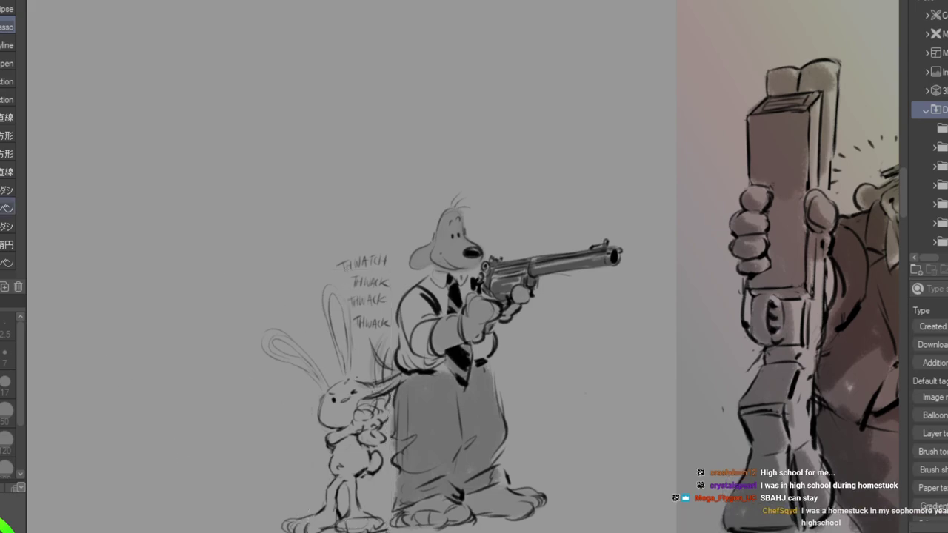
{"action": "key", "text": "p"}
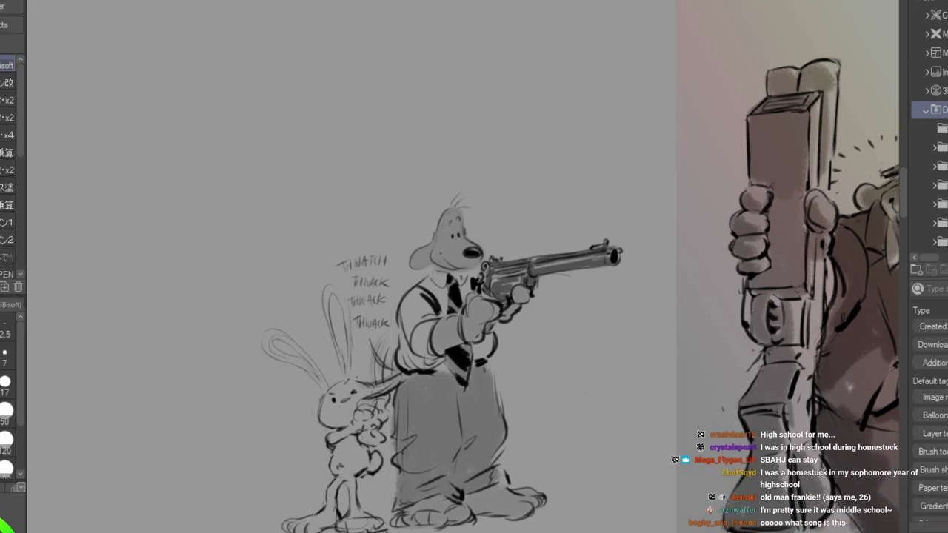
Review the rabbit-and-dog side sketch and the shaded main illustration next to it.
{"action": "scroll", "coordinate": [901, 205], "scroll_direction": "down", "scroll_amount": 3}
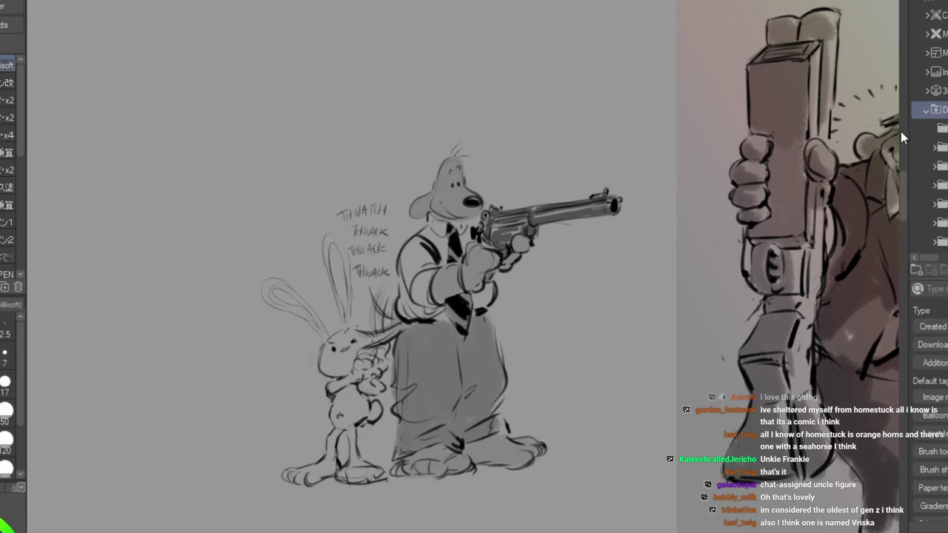
{"action": "left_click_drag", "start_coordinate": [903, 188], "coordinate": [906, 184]}
{"action": "mouse_move", "coordinate": [711, 237]}
{"action": "left_mouse_down"}
{"action": "mouse_move", "coordinate": [628, 317]}
{"action": "mouse_move", "coordinate": [297, 248]}
{"action": "mouse_move", "coordinate": [214, 280]}
{"action": "mouse_move", "coordinate": [173, 279]}
{"action": "mouse_move", "coordinate": [173, 238]}
{"action": "mouse_move", "coordinate": [89, 279]}
{"action": "mouse_move", "coordinate": [173, 238]}
{"action": "left_mouse_up"}
{"action": "scroll", "coordinate": [463, 267], "scroll_direction": "up", "scroll_amount": 1}
{"action": "scroll", "coordinate": [463, 267], "scroll_direction": "left", "scroll_amount": 1}
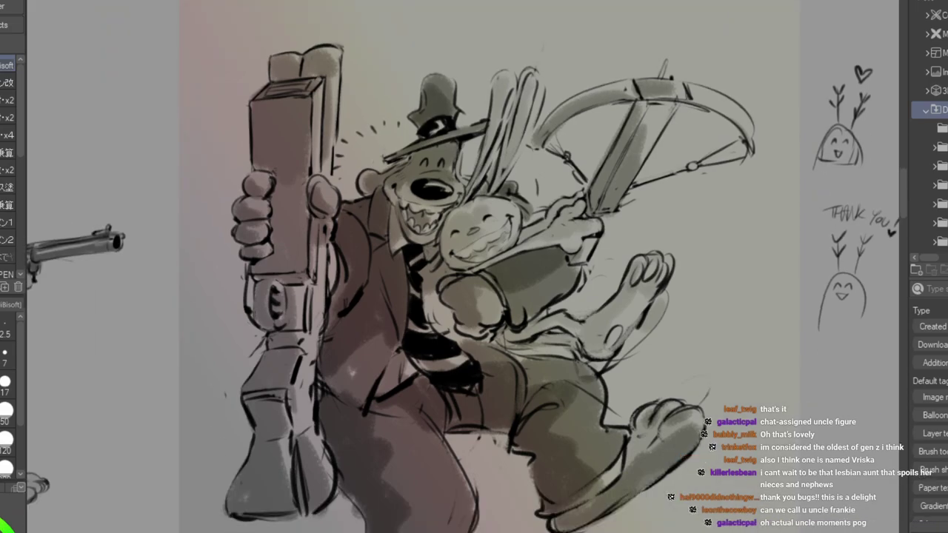
{"action": "scroll", "coordinate": [463, 267], "scroll_direction": "right", "scroll_amount": 14}
{"action": "scroll", "coordinate": [463, 267], "scroll_direction": "down", "scroll_amount": 1}
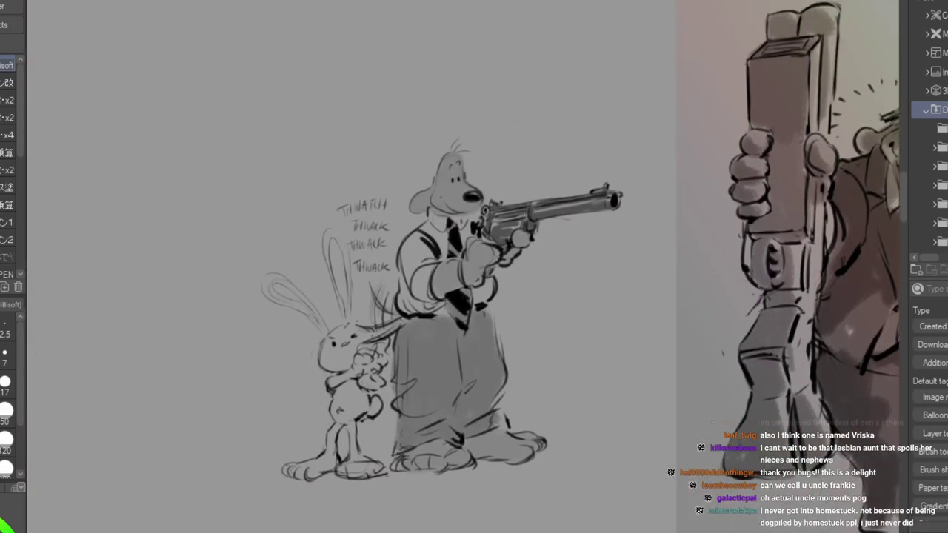
{"action": "left_click_drag", "start_coordinate": [463, 266], "coordinate": [588, 350]}
{"action": "mouse_move", "coordinate": [904, 182]}
{"action": "left_mouse_down"}
{"action": "mouse_move", "coordinate": [904, 195]}
{"action": "mouse_move", "coordinate": [905, 187]}
{"action": "left_mouse_up"}
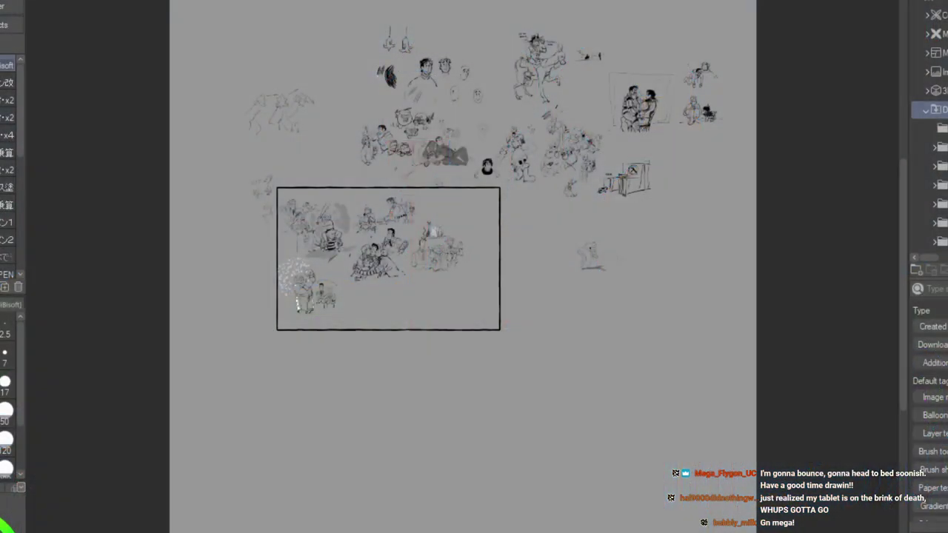
Lasso the kitchen scene of two men at the counter in the framed sketch area and delete it.
{"action": "scroll", "coordinate": [88, 317], "scroll_direction": "up", "scroll_amount": 7}
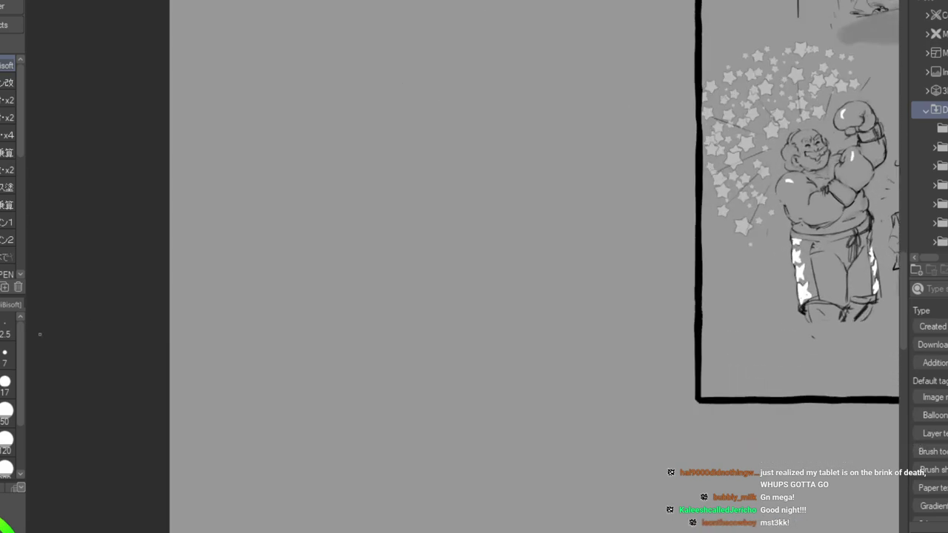
{"action": "left_click_drag", "start_coordinate": [815, 222], "coordinate": [113, 335]}
{"action": "left_click_drag", "start_coordinate": [444, 259], "coordinate": [483, 334]}
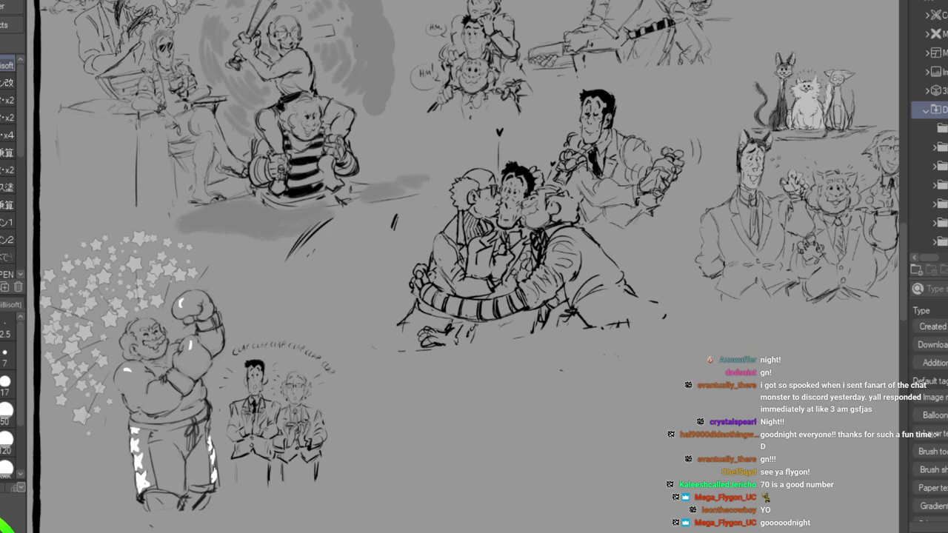
{"action": "key", "text": "ctrl+plus"}
{"action": "key", "text": "ctrl+plus"}
{"action": "mouse_move", "coordinate": [637, 89]}
{"action": "left_mouse_down"}
{"action": "mouse_move", "coordinate": [516, 294]}
{"action": "mouse_move", "coordinate": [245, 498]}
{"action": "left_mouse_up"}
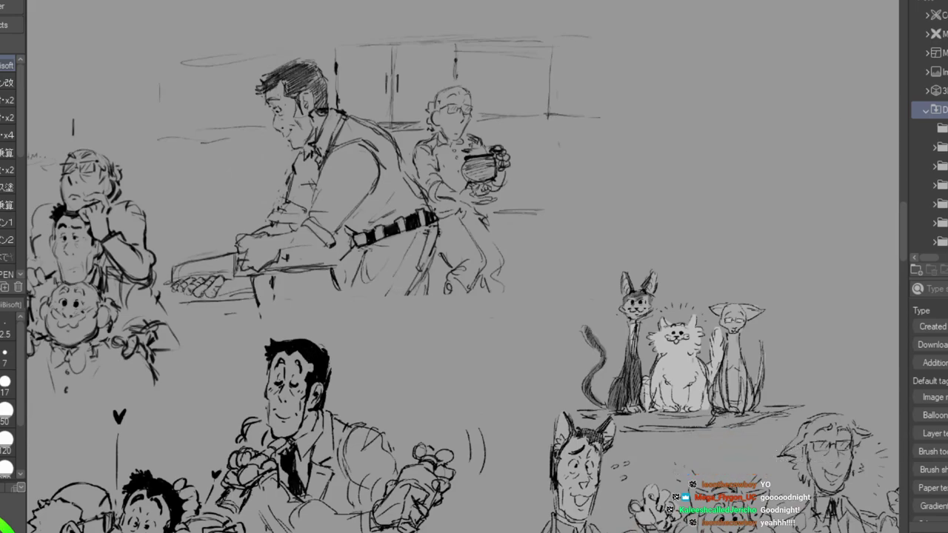
{"action": "key", "text": "m"}
{"action": "mouse_move", "coordinate": [222, 5]}
{"action": "left_mouse_down"}
{"action": "mouse_move", "coordinate": [164, 30]}
{"action": "mouse_move", "coordinate": [185, 243]}
{"action": "mouse_move", "coordinate": [166, 290]}
{"action": "mouse_move", "coordinate": [306, 324]}
{"action": "mouse_move", "coordinate": [554, 279]}
{"action": "mouse_move", "coordinate": [614, 15]}
{"action": "mouse_move", "coordinate": [518, 1]}
{"action": "left_mouse_up"}
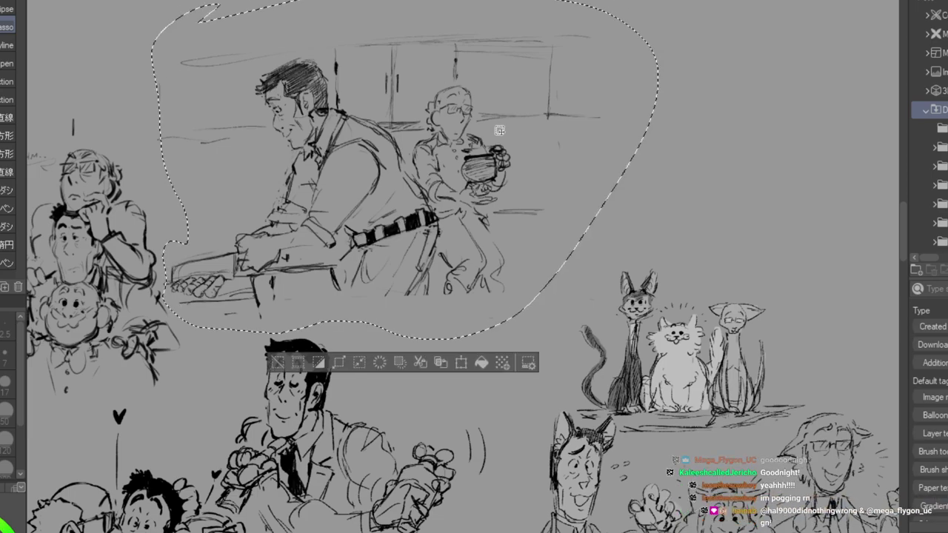
{"action": "left_click", "coordinate": [379, 362]}
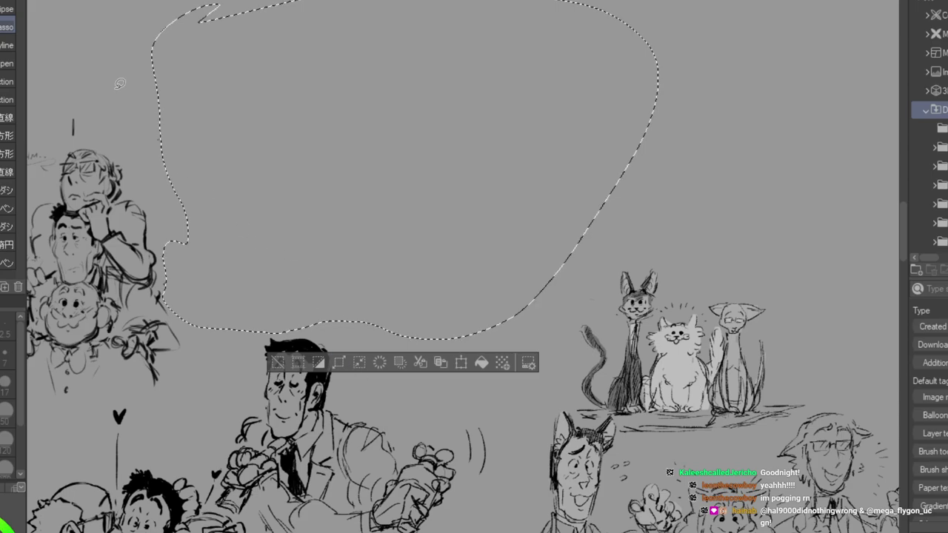
{"action": "key", "text": "ctrl+d"}
Sketch an elderly man's bald head in the cleared space, with an ear, glasses, a pointed nose and a slight smirk.
{"action": "key", "text": "b"}
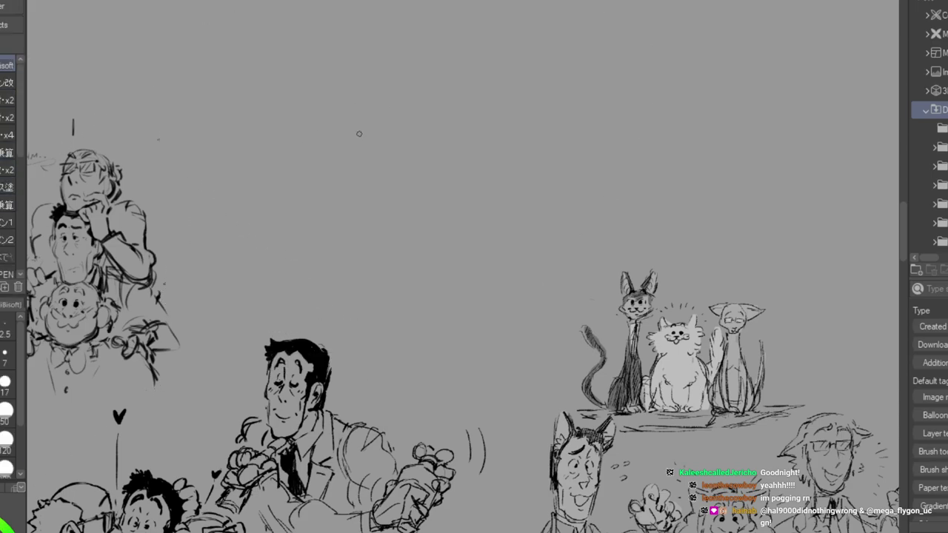
{"action": "mouse_move", "coordinate": [356, 114]}
{"action": "left_mouse_down"}
{"action": "mouse_move", "coordinate": [386, 67]}
{"action": "mouse_move", "coordinate": [377, 66]}
{"action": "mouse_move", "coordinate": [400, 113]}
{"action": "mouse_move", "coordinate": [393, 72]}
{"action": "mouse_move", "coordinate": [356, 85]}
{"action": "mouse_move", "coordinate": [353, 114]}
{"action": "left_mouse_up"}
{"action": "mouse_move", "coordinate": [357, 74]}
{"action": "left_mouse_down"}
{"action": "mouse_move", "coordinate": [388, 69]}
{"action": "mouse_move", "coordinate": [401, 111]}
{"action": "mouse_move", "coordinate": [382, 154]}
{"action": "left_mouse_up"}
{"action": "left_click_drag", "start_coordinate": [353, 124], "coordinate": [362, 147]}
{"action": "mouse_move", "coordinate": [368, 94]}
{"action": "left_mouse_down"}
{"action": "mouse_move", "coordinate": [387, 107]}
{"action": "mouse_move", "coordinate": [402, 100]}
{"action": "mouse_move", "coordinate": [396, 109]}
{"action": "mouse_move", "coordinate": [391, 96]}
{"action": "mouse_move", "coordinate": [362, 95]}
{"action": "mouse_move", "coordinate": [354, 121]}
{"action": "left_mouse_up"}
{"action": "mouse_move", "coordinate": [389, 102]}
{"action": "left_mouse_down"}
{"action": "mouse_move", "coordinate": [392, 117]}
{"action": "mouse_move", "coordinate": [379, 112]}
{"action": "left_mouse_up"}
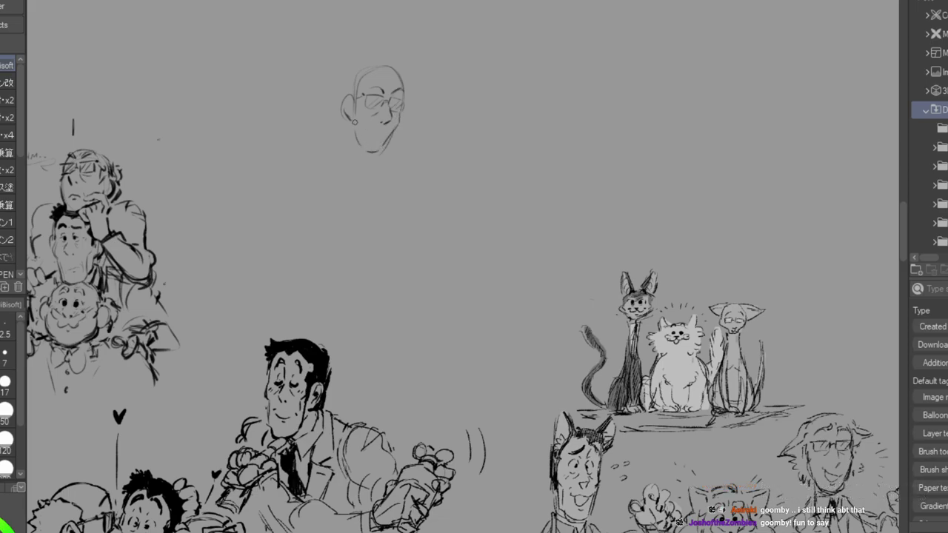
{"action": "mouse_move", "coordinate": [351, 126]}
{"action": "left_mouse_down"}
{"action": "mouse_move", "coordinate": [369, 153]}
{"action": "mouse_move", "coordinate": [385, 135]}
{"action": "left_mouse_up"}
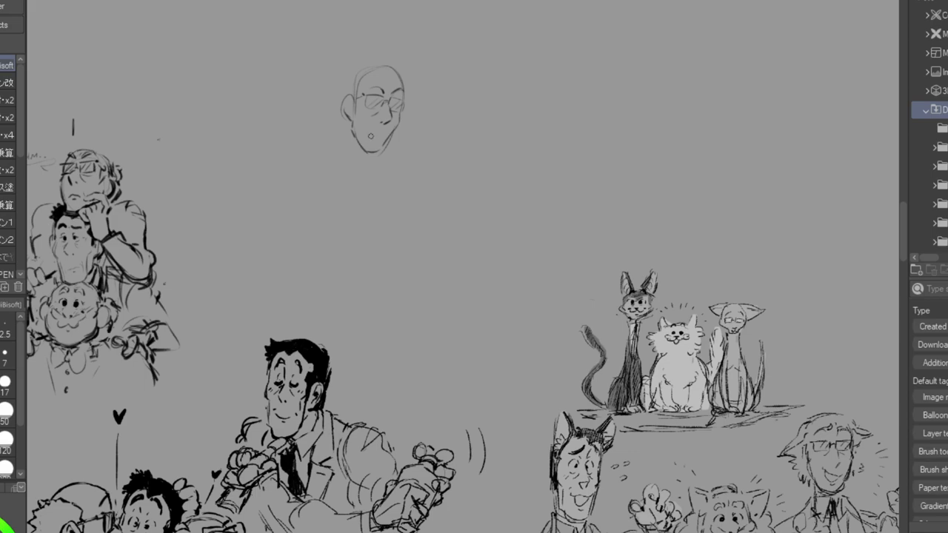
{"action": "left_click_drag", "start_coordinate": [370, 136], "coordinate": [393, 126]}
Add wavy hair around the back and side of the bald man's head.
{"action": "mouse_move", "coordinate": [348, 91]}
{"action": "left_mouse_down"}
{"action": "mouse_move", "coordinate": [354, 72]}
{"action": "mouse_move", "coordinate": [377, 64]}
{"action": "left_mouse_up"}
{"action": "mouse_move", "coordinate": [358, 82]}
{"action": "left_mouse_down"}
{"action": "mouse_move", "coordinate": [357, 102]}
{"action": "mouse_move", "coordinate": [337, 92]}
{"action": "mouse_move", "coordinate": [343, 123]}
{"action": "left_mouse_up"}
{"action": "mouse_move", "coordinate": [348, 71]}
{"action": "left_mouse_down"}
{"action": "mouse_move", "coordinate": [330, 109]}
{"action": "mouse_move", "coordinate": [343, 76]}
{"action": "mouse_move", "coordinate": [337, 94]}
{"action": "left_mouse_up"}
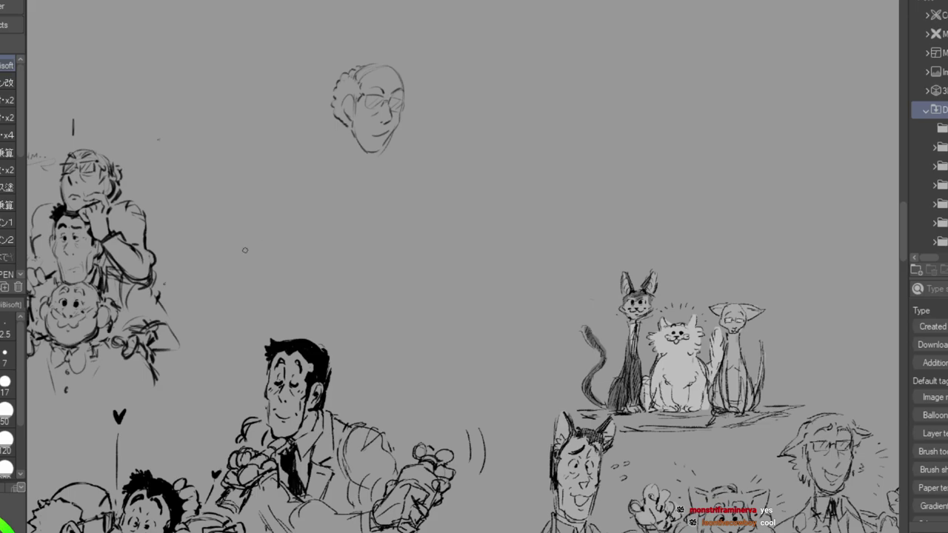
Sketch two small cartoon heads below it, one tall and rectangular and one round with a bulbous nose and moustache, both with simple faces.
{"action": "mouse_move", "coordinate": [217, 275]}
{"action": "left_mouse_down"}
{"action": "mouse_move", "coordinate": [241, 234]}
{"action": "mouse_move", "coordinate": [240, 292]}
{"action": "mouse_move", "coordinate": [218, 277]}
{"action": "mouse_move", "coordinate": [231, 297]}
{"action": "left_mouse_up"}
{"action": "mouse_move", "coordinate": [271, 258]}
{"action": "left_mouse_down"}
{"action": "mouse_move", "coordinate": [298, 257]}
{"action": "mouse_move", "coordinate": [284, 273]}
{"action": "mouse_move", "coordinate": [307, 259]}
{"action": "mouse_move", "coordinate": [297, 243]}
{"action": "mouse_move", "coordinate": [281, 252]}
{"action": "mouse_move", "coordinate": [296, 249]}
{"action": "left_mouse_up"}
{"action": "left_click_drag", "start_coordinate": [293, 253], "coordinate": [304, 245]}
{"action": "left_click_drag", "start_coordinate": [286, 253], "coordinate": [290, 264]}
{"action": "left_click", "coordinate": [284, 240]}
{"action": "left_click", "coordinate": [228, 254]}
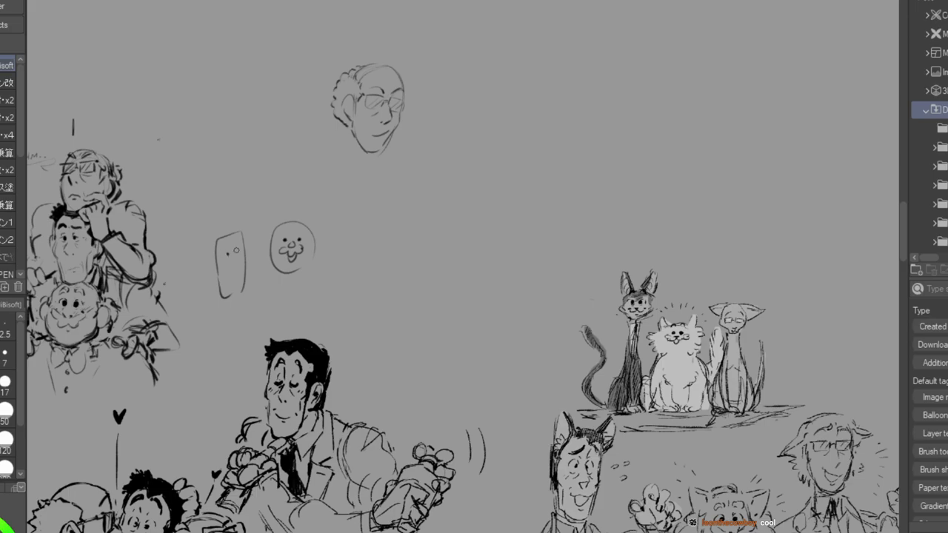
{"action": "mouse_move", "coordinate": [233, 253]}
{"action": "left_mouse_down"}
{"action": "mouse_move", "coordinate": [236, 279]}
{"action": "mouse_move", "coordinate": [227, 268]}
{"action": "mouse_move", "coordinate": [226, 289]}
{"action": "mouse_move", "coordinate": [239, 286]}
{"action": "left_mouse_up"}
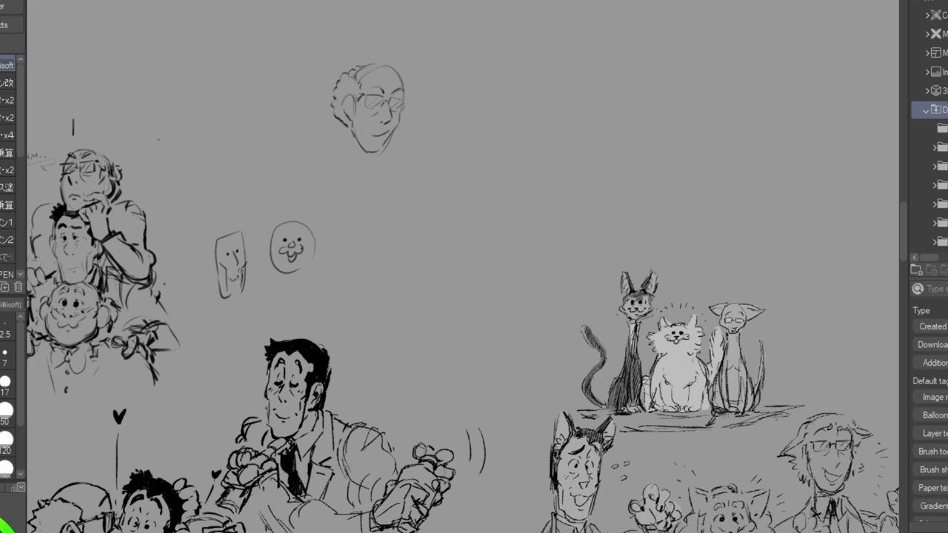
Add a hairline and an ear to the rectangular head, and ears and fluffy hair to the round head.
{"action": "left_click_drag", "start_coordinate": [223, 239], "coordinate": [229, 244]}
{"action": "mouse_move", "coordinate": [229, 245]}
{"action": "left_mouse_down"}
{"action": "mouse_move", "coordinate": [216, 271]}
{"action": "mouse_move", "coordinate": [207, 265]}
{"action": "mouse_move", "coordinate": [214, 279]}
{"action": "mouse_move", "coordinate": [207, 236]}
{"action": "mouse_move", "coordinate": [237, 225]}
{"action": "mouse_move", "coordinate": [263, 251]}
{"action": "mouse_move", "coordinate": [267, 230]}
{"action": "mouse_move", "coordinate": [258, 232]}
{"action": "mouse_move", "coordinate": [271, 270]}
{"action": "left_mouse_up"}
{"action": "mouse_move", "coordinate": [315, 243]}
{"action": "left_mouse_down"}
{"action": "mouse_move", "coordinate": [316, 258]}
{"action": "mouse_move", "coordinate": [332, 234]}
{"action": "mouse_move", "coordinate": [328, 257]}
{"action": "left_mouse_up"}
{"action": "left_click_drag", "start_coordinate": [328, 257], "coordinate": [315, 267]}
{"action": "mouse_move", "coordinate": [287, 221]}
{"action": "left_mouse_down"}
{"action": "mouse_move", "coordinate": [305, 224]}
{"action": "mouse_move", "coordinate": [271, 229]}
{"action": "left_mouse_up"}
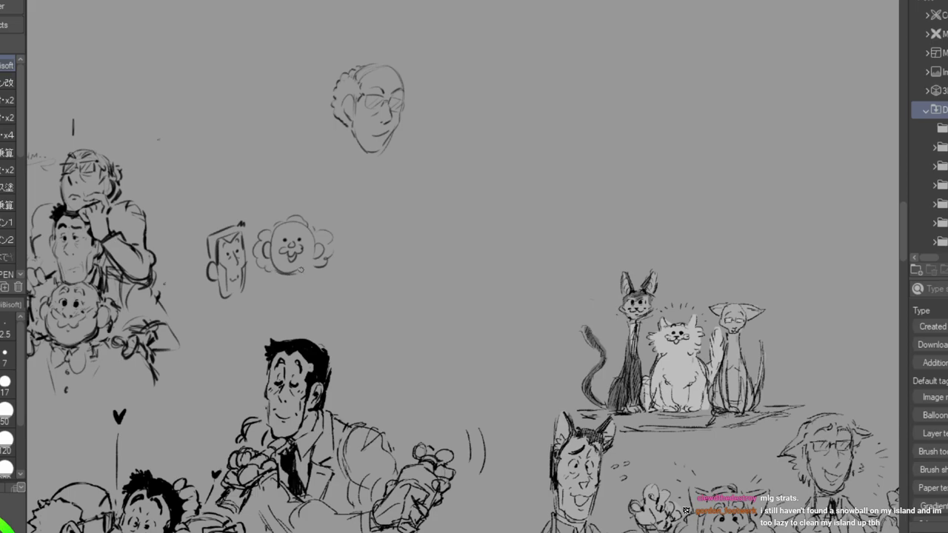
Sketch a third small laughing head with glasses and tufted hair, and letter "G", "OOM" and "BY" above the three heads.
{"action": "mouse_move", "coordinate": [352, 226]}
{"action": "left_mouse_down"}
{"action": "mouse_move", "coordinate": [380, 230]}
{"action": "mouse_move", "coordinate": [384, 240]}
{"action": "mouse_move", "coordinate": [344, 257]}
{"action": "mouse_move", "coordinate": [360, 270]}
{"action": "mouse_move", "coordinate": [374, 257]}
{"action": "mouse_move", "coordinate": [357, 233]}
{"action": "mouse_move", "coordinate": [347, 242]}
{"action": "mouse_move", "coordinate": [362, 240]}
{"action": "left_mouse_up"}
{"action": "mouse_move", "coordinate": [364, 233]}
{"action": "left_mouse_down"}
{"action": "mouse_move", "coordinate": [375, 235]}
{"action": "mouse_move", "coordinate": [350, 249]}
{"action": "mouse_move", "coordinate": [357, 268]}
{"action": "mouse_move", "coordinate": [374, 229]}
{"action": "mouse_move", "coordinate": [355, 226]}
{"action": "mouse_move", "coordinate": [378, 256]}
{"action": "mouse_move", "coordinate": [386, 238]}
{"action": "mouse_move", "coordinate": [397, 243]}
{"action": "mouse_move", "coordinate": [385, 265]}
{"action": "left_mouse_up"}
{"action": "left_click_drag", "start_coordinate": [209, 202], "coordinate": [214, 201]}
{"action": "left_click_drag", "start_coordinate": [279, 191], "coordinate": [281, 191]}
{"action": "mouse_move", "coordinate": [288, 190]}
{"action": "left_mouse_down"}
{"action": "mouse_move", "coordinate": [362, 203]}
{"action": "mouse_move", "coordinate": [381, 196]}
{"action": "mouse_move", "coordinate": [380, 208]}
{"action": "left_mouse_up"}
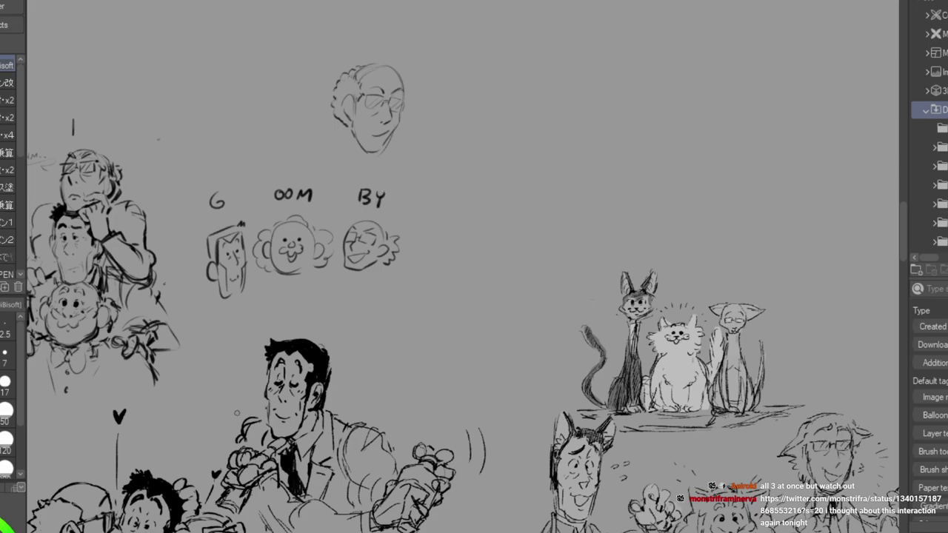
Fill the rectangular head's hair solid black and touch up its facial lines.
{"action": "mouse_move", "coordinate": [210, 237]}
{"action": "left_mouse_down"}
{"action": "mouse_move", "coordinate": [214, 262]}
{"action": "mouse_move", "coordinate": [207, 238]}
{"action": "mouse_move", "coordinate": [239, 230]}
{"action": "left_mouse_up"}
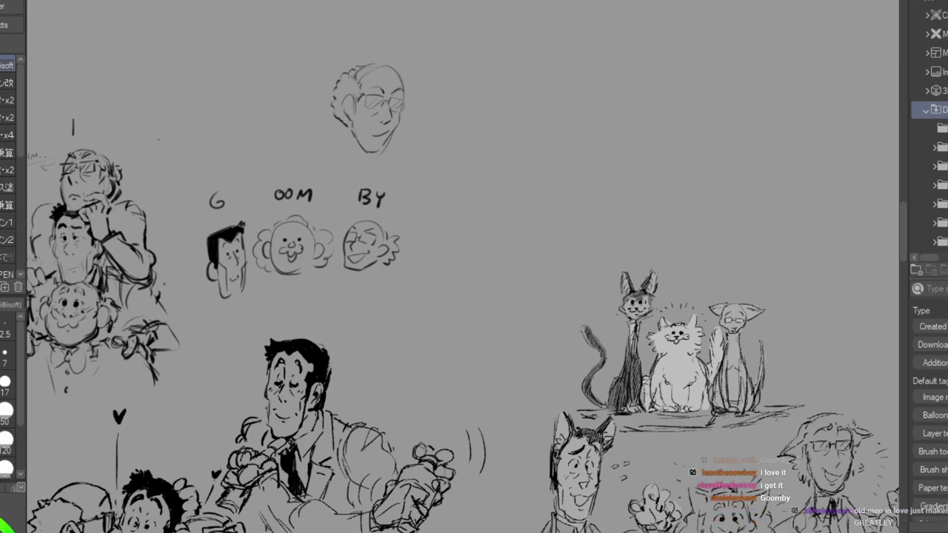
{"action": "left_click_drag", "start_coordinate": [234, 258], "coordinate": [238, 262]}
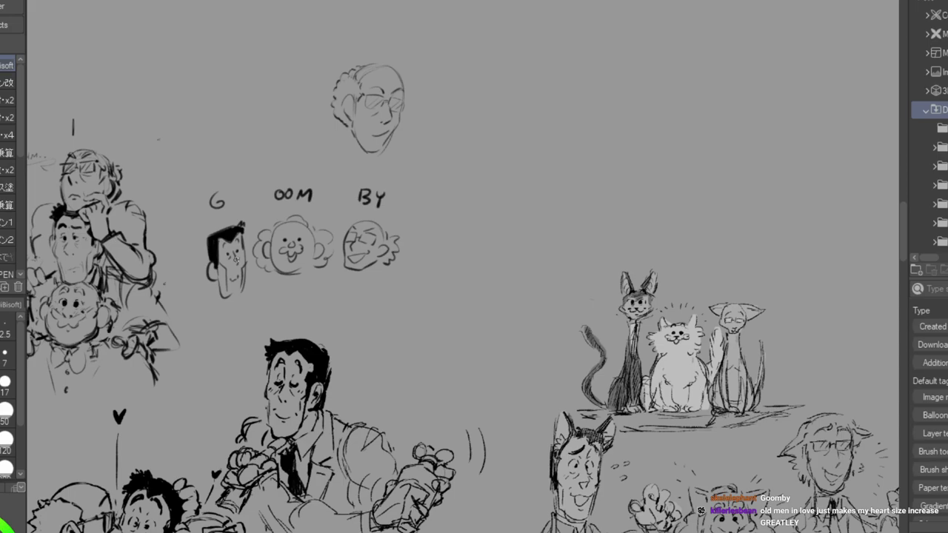
Lasso the three small heads with their lettering and move them above the stacked trio of men.
{"action": "left_click_drag", "start_coordinate": [341, 252], "coordinate": [580, 286]}
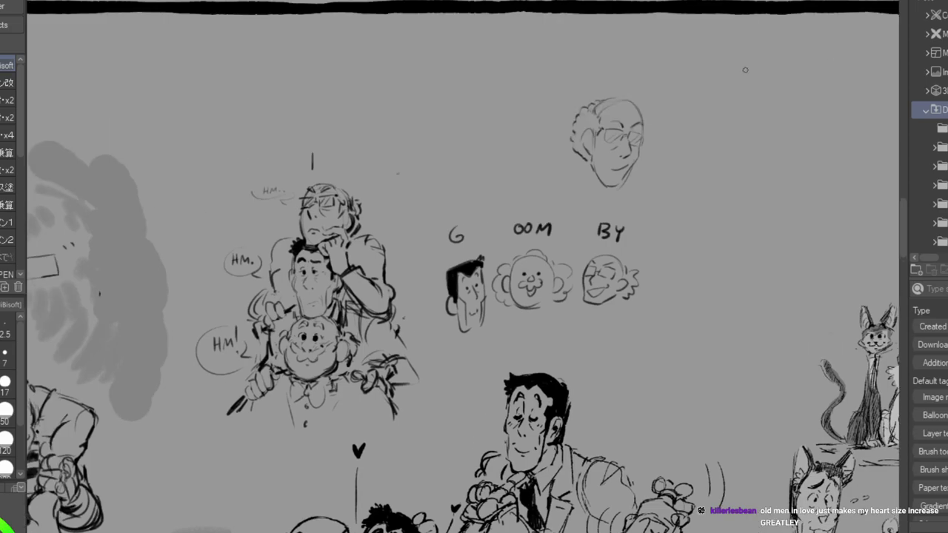
{"action": "key", "text": "m"}
{"action": "mouse_move", "coordinate": [514, 192]}
{"action": "left_mouse_down"}
{"action": "mouse_move", "coordinate": [451, 338]}
{"action": "mouse_move", "coordinate": [630, 328]}
{"action": "mouse_move", "coordinate": [552, 197]}
{"action": "mouse_move", "coordinate": [518, 193]}
{"action": "left_mouse_up"}
{"action": "key", "text": "ctrl+t"}
{"action": "mouse_move", "coordinate": [563, 310]}
{"action": "left_mouse_down"}
{"action": "mouse_move", "coordinate": [350, 143]}
{"action": "mouse_move", "coordinate": [273, 128]}
{"action": "mouse_move", "coordinate": [280, 135]}
{"action": "left_mouse_up"}
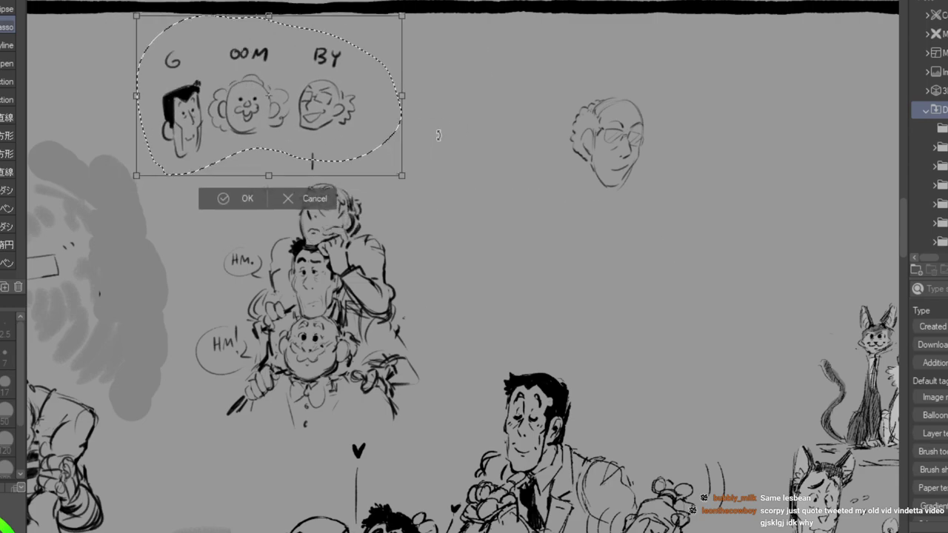
{"action": "key", "text": "Return"}
{"action": "key", "text": "ctrl+d"}
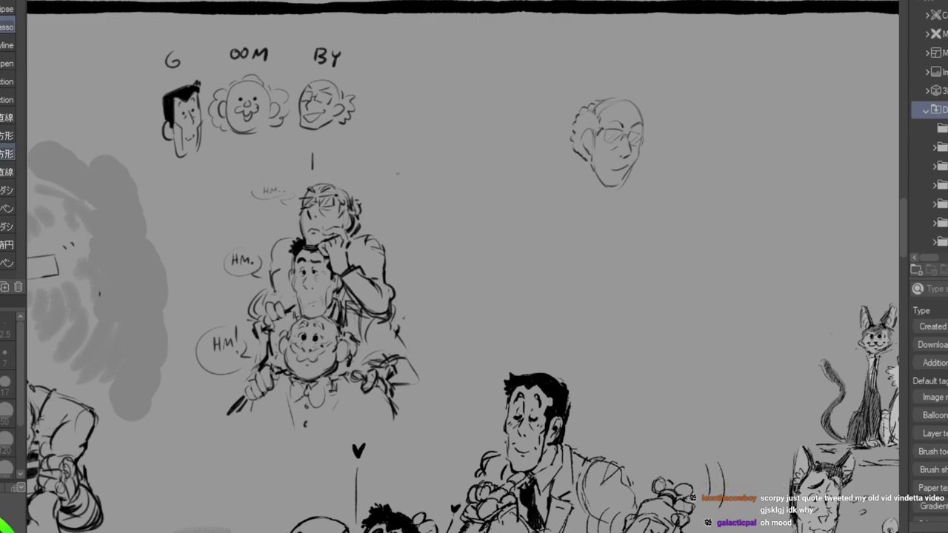
Touch up the laughing head's outline and draw a bow tie beneath the round head.
{"action": "key", "text": "p"}
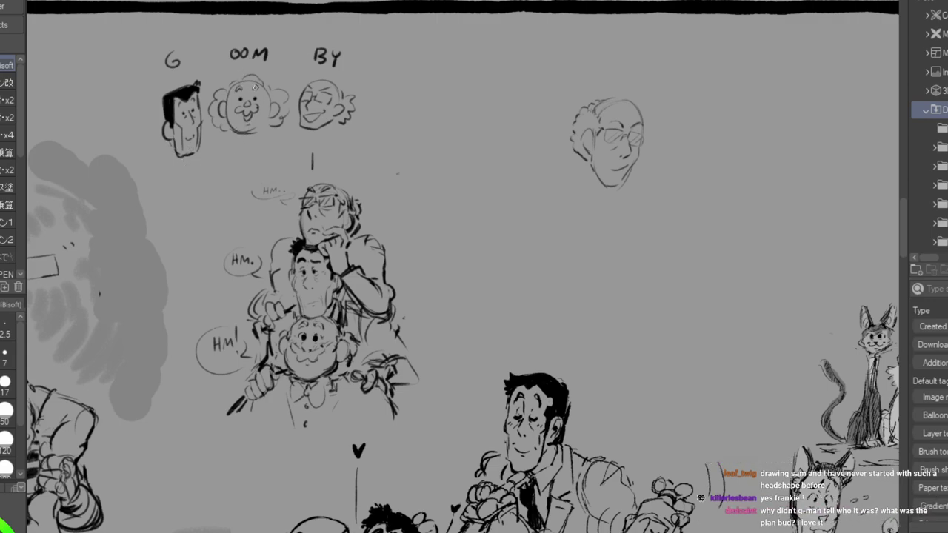
{"action": "left_click_drag", "start_coordinate": [329, 83], "coordinate": [335, 87]}
{"action": "mouse_move", "coordinate": [246, 133]}
{"action": "left_mouse_down"}
{"action": "mouse_move", "coordinate": [237, 132]}
{"action": "mouse_move", "coordinate": [252, 133]}
{"action": "left_mouse_up"}
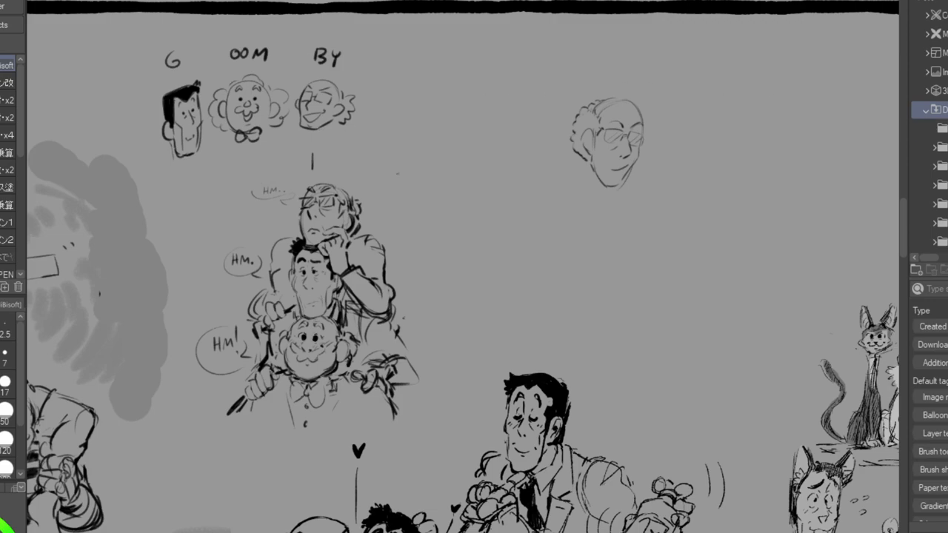
{"action": "scroll", "coordinate": [463, 267], "scroll_direction": "left", "scroll_amount": 14}
{"action": "scroll", "coordinate": [463, 267], "scroll_direction": "down", "scroll_amount": 1}
{"action": "scroll", "coordinate": [463, 267], "scroll_direction": "right", "scroll_amount": 15}
{"action": "scroll", "coordinate": [463, 266], "scroll_direction": "up", "scroll_amount": 1}
{"action": "scroll", "coordinate": [463, 267], "scroll_direction": "right", "scroll_amount": 1}
{"action": "scroll", "coordinate": [463, 267], "scroll_direction": "up", "scroll_amount": 1}
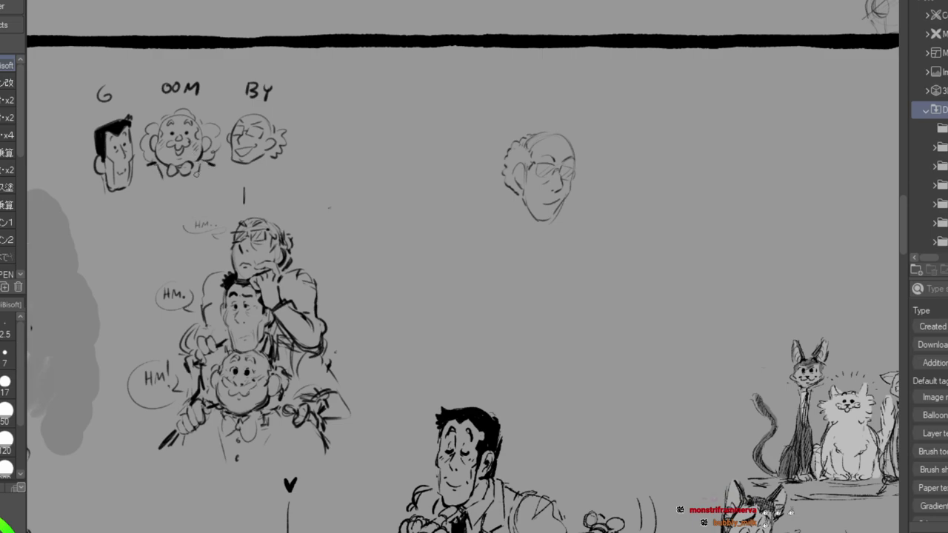
Draw shirt collars and dark neckties beneath the rectangular head and the laughing head.
{"action": "left_click_drag", "start_coordinate": [117, 197], "coordinate": [101, 197]}
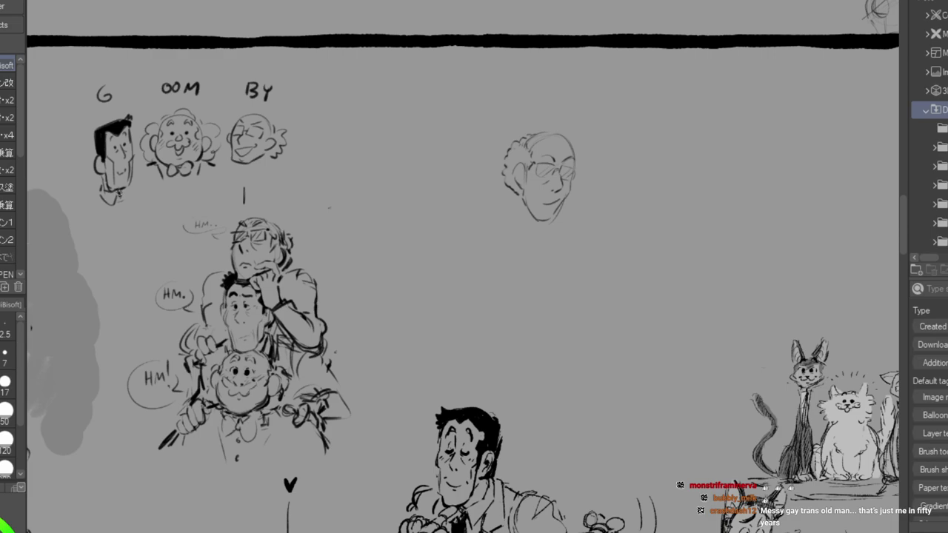
{"action": "mouse_move", "coordinate": [117, 194]}
{"action": "left_mouse_down"}
{"action": "mouse_move", "coordinate": [126, 221]}
{"action": "mouse_move", "coordinate": [127, 200]}
{"action": "mouse_move", "coordinate": [89, 205]}
{"action": "left_mouse_up"}
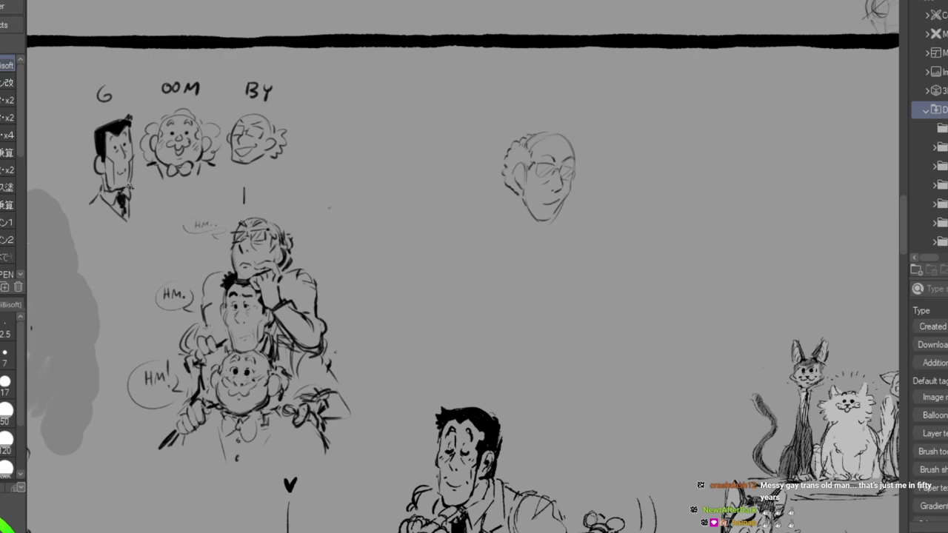
{"action": "left_click_drag", "start_coordinate": [106, 170], "coordinate": [108, 185]}
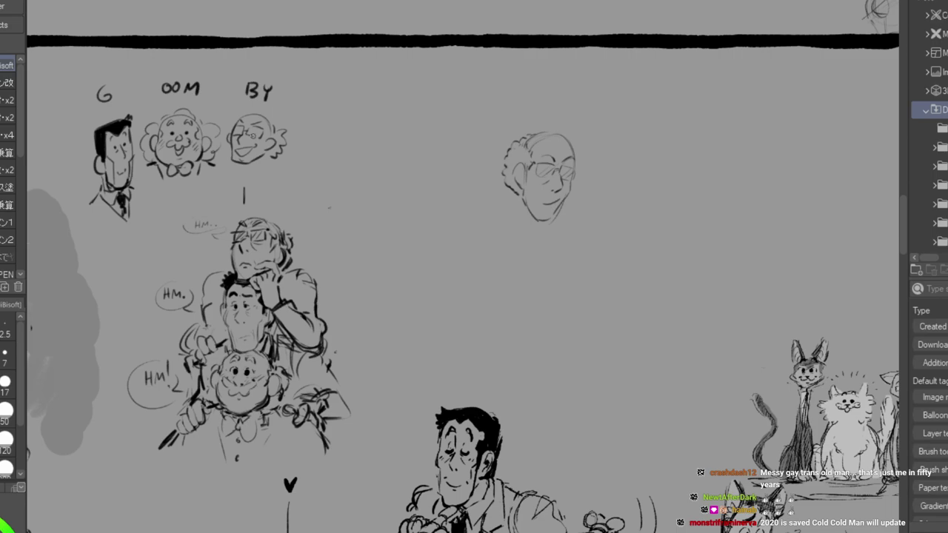
{"action": "mouse_move", "coordinate": [247, 165]}
{"action": "left_mouse_down"}
{"action": "mouse_move", "coordinate": [252, 179]}
{"action": "mouse_move", "coordinate": [237, 177]}
{"action": "mouse_move", "coordinate": [249, 179]}
{"action": "mouse_move", "coordinate": [235, 204]}
{"action": "mouse_move", "coordinate": [253, 186]}
{"action": "left_mouse_up"}
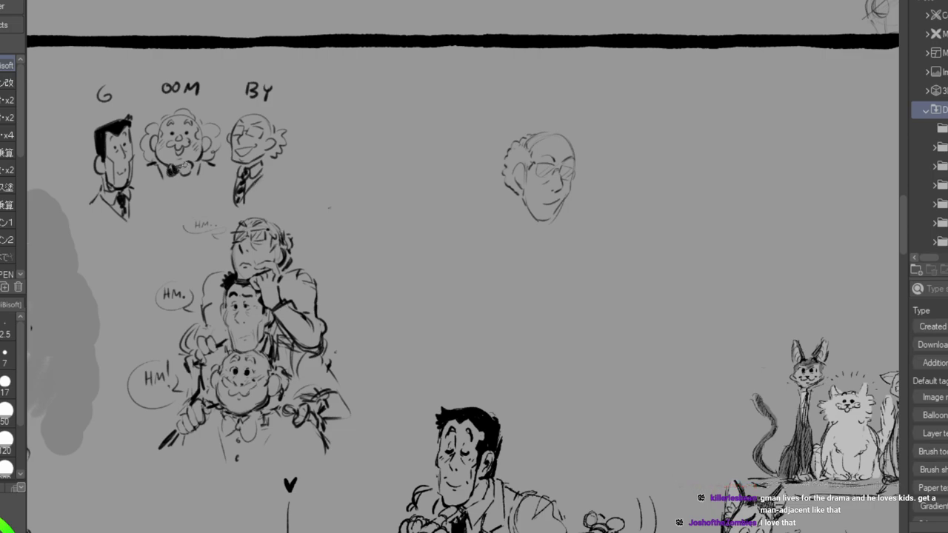
Darken the round head's bow tie and sketch jacket lapels and a shirt front below it.
{"action": "mouse_move", "coordinate": [181, 163]}
{"action": "left_mouse_down"}
{"action": "mouse_move", "coordinate": [191, 169]}
{"action": "mouse_move", "coordinate": [165, 187]}
{"action": "mouse_move", "coordinate": [165, 200]}
{"action": "left_mouse_up"}
{"action": "mouse_move", "coordinate": [185, 178]}
{"action": "left_mouse_down"}
{"action": "mouse_move", "coordinate": [195, 182]}
{"action": "mouse_move", "coordinate": [185, 198]}
{"action": "mouse_move", "coordinate": [157, 187]}
{"action": "mouse_move", "coordinate": [168, 205]}
{"action": "left_mouse_up"}
{"action": "mouse_move", "coordinate": [159, 174]}
{"action": "left_mouse_down"}
{"action": "mouse_move", "coordinate": [149, 177]}
{"action": "mouse_move", "coordinate": [150, 165]}
{"action": "mouse_move", "coordinate": [209, 183]}
{"action": "left_mouse_up"}
{"action": "left_click_drag", "start_coordinate": [209, 183], "coordinate": [195, 203]}
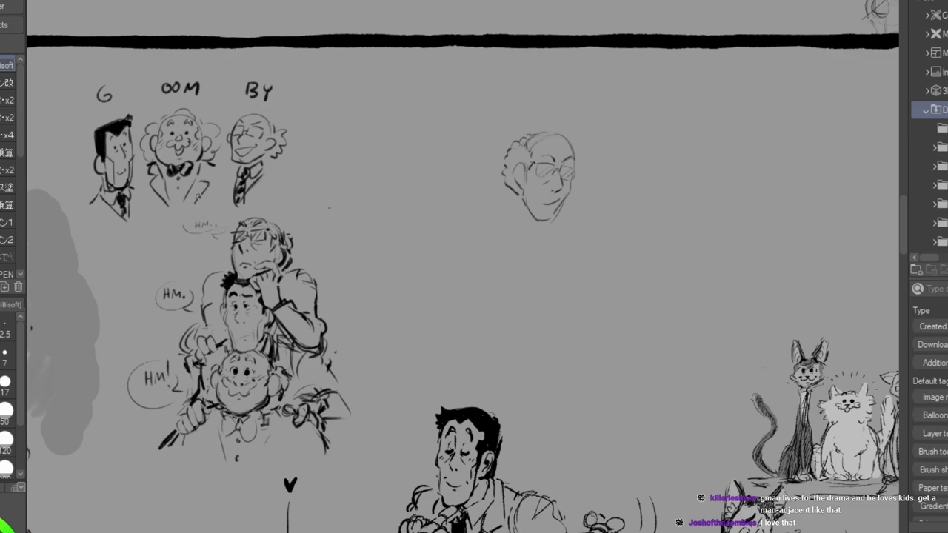
{"action": "left_click_drag", "start_coordinate": [205, 166], "coordinate": [211, 177]}
Sketch a suit jacket with shoulders and lapels around the rectangular-headed man's tie.
{"action": "left_click_drag", "start_coordinate": [101, 189], "coordinate": [75, 208]}
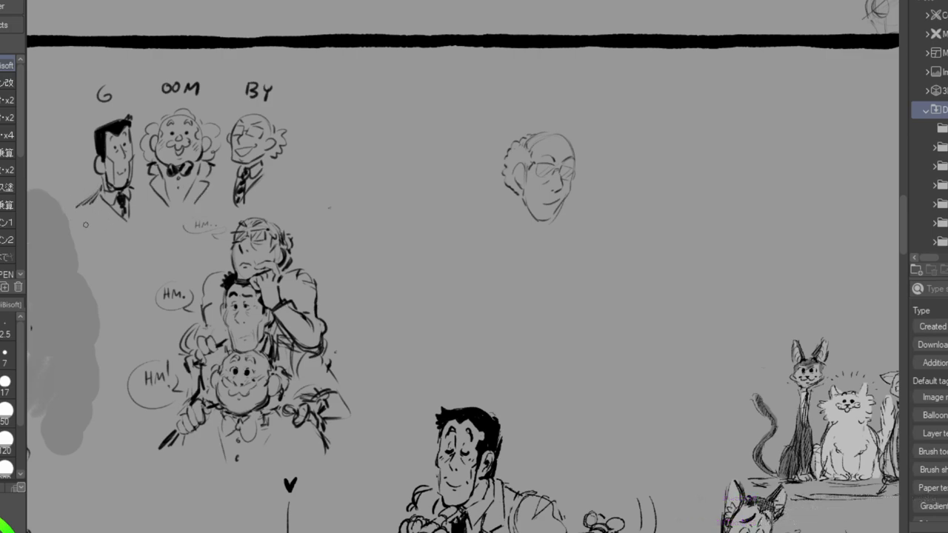
{"action": "mouse_move", "coordinate": [93, 193]}
{"action": "left_mouse_down"}
{"action": "mouse_move", "coordinate": [81, 202]}
{"action": "mouse_move", "coordinate": [90, 196]}
{"action": "mouse_move", "coordinate": [102, 232]}
{"action": "left_mouse_up"}
{"action": "mouse_move", "coordinate": [133, 186]}
{"action": "left_mouse_down"}
{"action": "mouse_move", "coordinate": [107, 214]}
{"action": "mouse_move", "coordinate": [96, 200]}
{"action": "mouse_move", "coordinate": [107, 230]}
{"action": "left_mouse_up"}
{"action": "mouse_move", "coordinate": [108, 229]}
{"action": "left_mouse_down"}
{"action": "mouse_move", "coordinate": [124, 221]}
{"action": "mouse_move", "coordinate": [134, 241]}
{"action": "mouse_move", "coordinate": [128, 225]}
{"action": "left_mouse_up"}
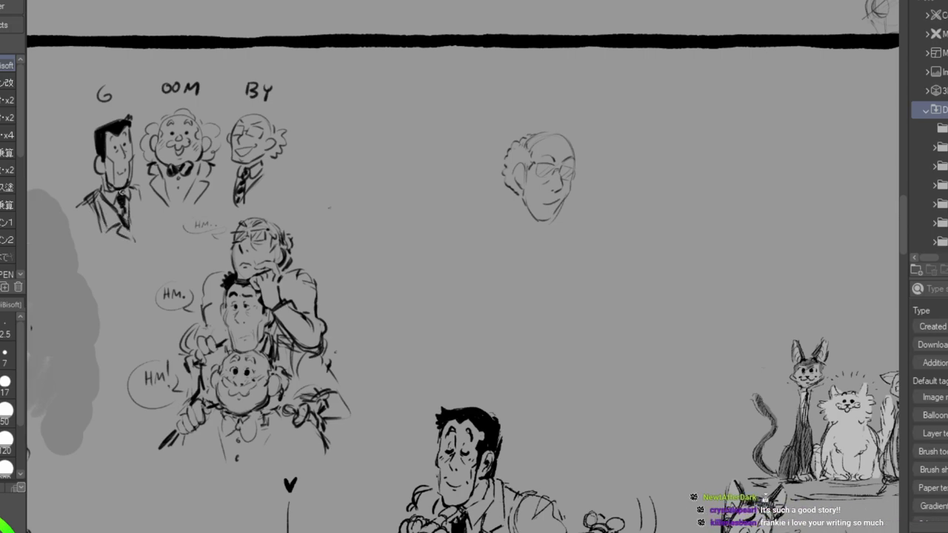
{"action": "left_click_drag", "start_coordinate": [122, 210], "coordinate": [128, 229]}
{"action": "mouse_move", "coordinate": [121, 196]}
{"action": "left_mouse_down"}
{"action": "mouse_move", "coordinate": [122, 221]}
{"action": "mouse_move", "coordinate": [118, 201]}
{"action": "mouse_move", "coordinate": [123, 215]}
{"action": "mouse_move", "coordinate": [126, 201]}
{"action": "mouse_move", "coordinate": [123, 215]}
{"action": "mouse_move", "coordinate": [147, 217]}
{"action": "mouse_move", "coordinate": [141, 243]}
{"action": "mouse_move", "coordinate": [128, 223]}
{"action": "mouse_move", "coordinate": [133, 245]}
{"action": "left_mouse_up"}
{"action": "left_click_drag", "start_coordinate": [93, 196], "coordinate": [66, 228]}
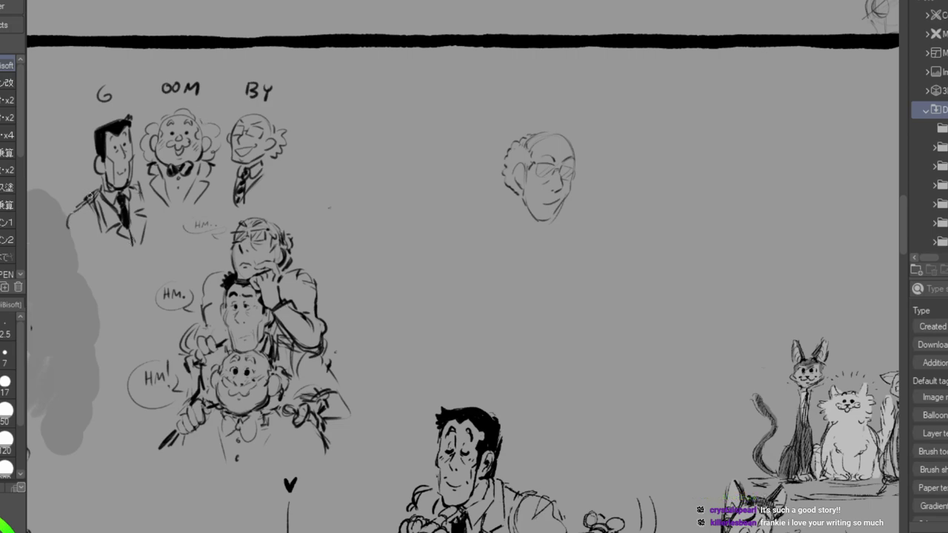
{"action": "left_click_drag", "start_coordinate": [66, 229], "coordinate": [68, 223]}
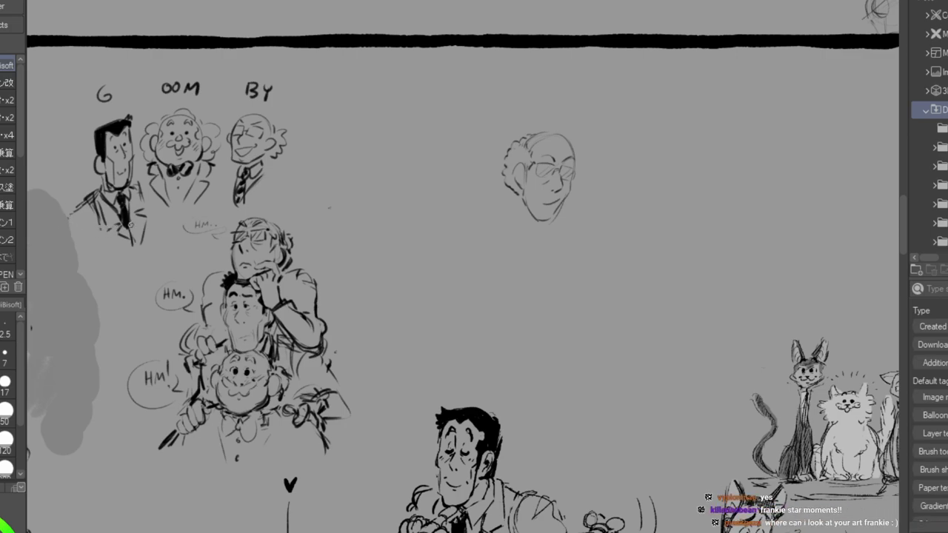
Trim the rectangular-headed man's lower jacket, darken his tie, and sketch suit shoulders and lapels for the laughing man.
{"action": "mouse_move", "coordinate": [99, 231]}
{"action": "left_mouse_down"}
{"action": "mouse_move", "coordinate": [118, 228]}
{"action": "mouse_move", "coordinate": [132, 242]}
{"action": "mouse_move", "coordinate": [128, 232]}
{"action": "left_mouse_up"}
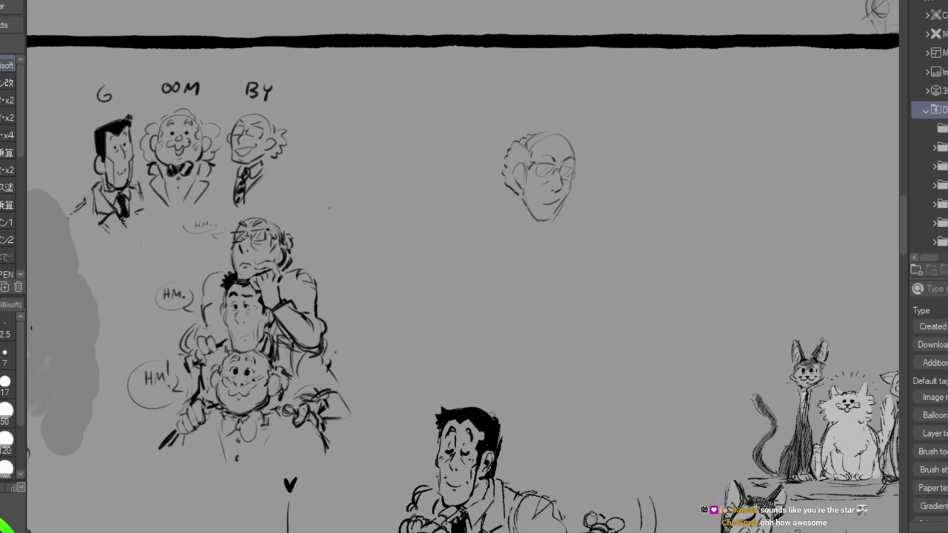
{"action": "left_click_drag", "start_coordinate": [125, 220], "coordinate": [123, 206]}
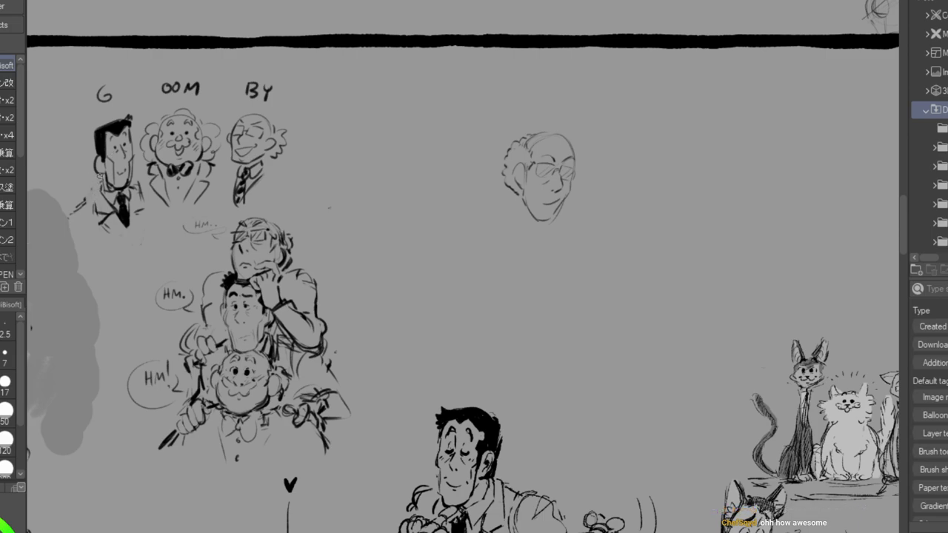
{"action": "left_click_drag", "start_coordinate": [95, 185], "coordinate": [94, 215]}
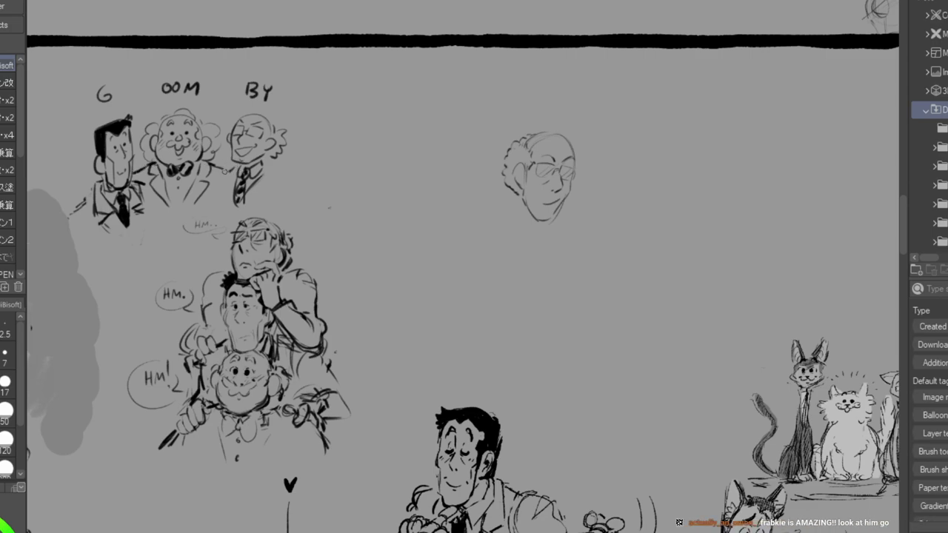
{"action": "left_click_drag", "start_coordinate": [271, 172], "coordinate": [298, 191]}
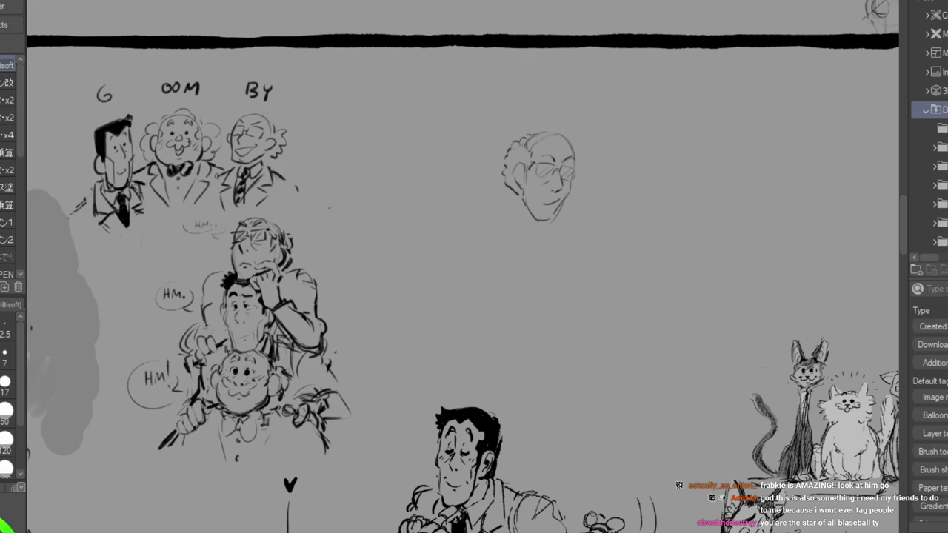
{"action": "left_click_drag", "start_coordinate": [284, 185], "coordinate": [294, 199]}
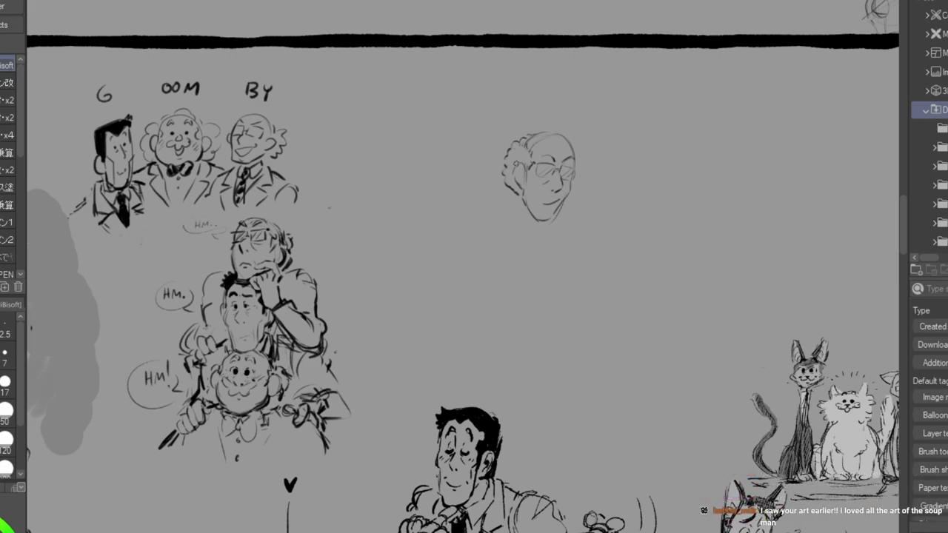
Rework the larger bespectacled head by refining the jaw and brow, erasing the side hair and redrawing the skull outline.
{"action": "mouse_move", "coordinate": [509, 188]}
{"action": "left_mouse_down"}
{"action": "mouse_move", "coordinate": [520, 190]}
{"action": "mouse_move", "coordinate": [521, 212]}
{"action": "left_mouse_up"}
{"action": "mouse_move", "coordinate": [527, 172]}
{"action": "left_mouse_down"}
{"action": "mouse_move", "coordinate": [529, 212]}
{"action": "mouse_move", "coordinate": [547, 221]}
{"action": "left_mouse_up"}
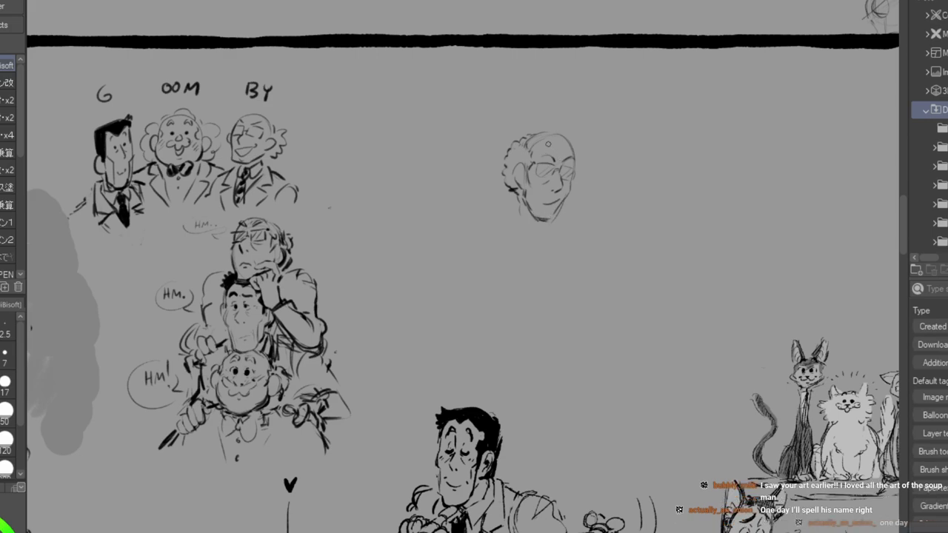
{"action": "left_click_drag", "start_coordinate": [539, 157], "coordinate": [554, 151]}
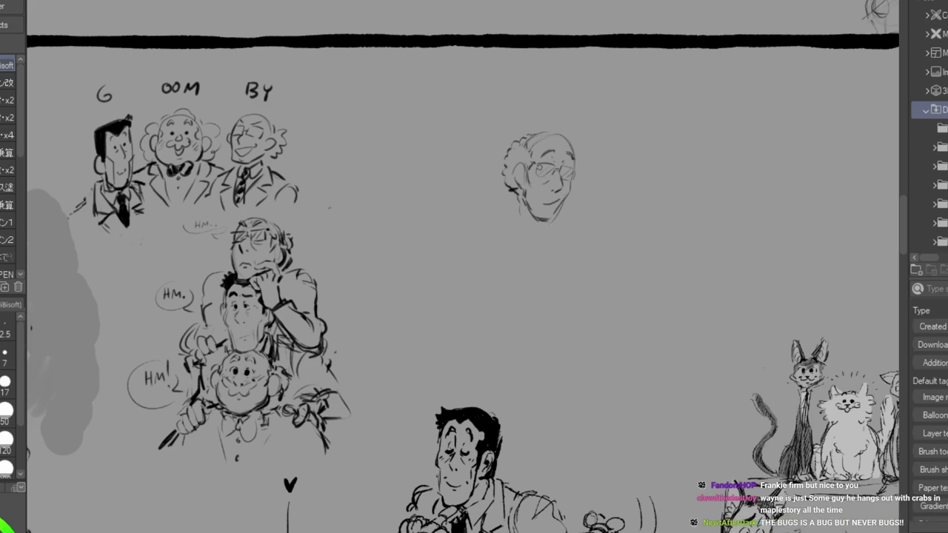
{"action": "key", "text": "e"}
{"action": "mouse_move", "coordinate": [507, 158]}
{"action": "left_mouse_down"}
{"action": "mouse_move", "coordinate": [515, 136]}
{"action": "mouse_move", "coordinate": [495, 178]}
{"action": "mouse_move", "coordinate": [515, 169]}
{"action": "left_mouse_up"}
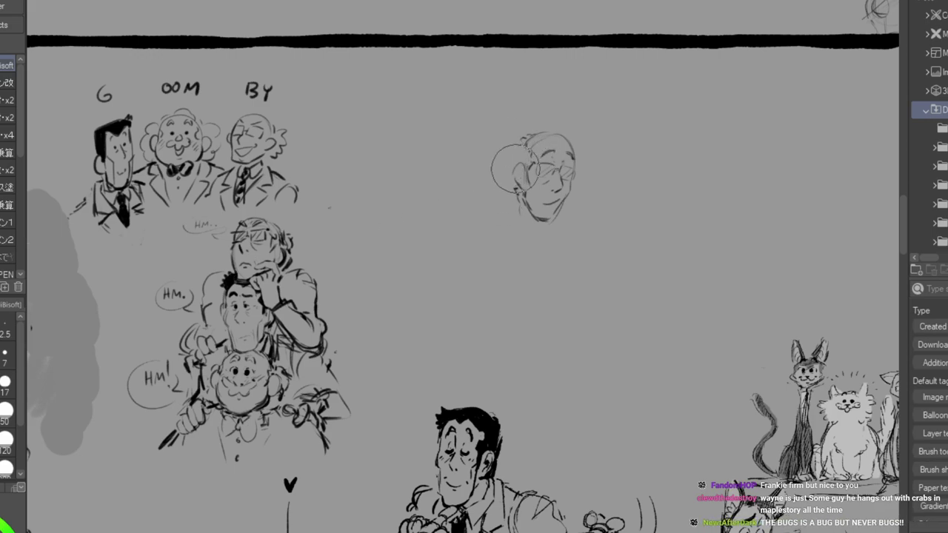
{"action": "key", "text": "["}
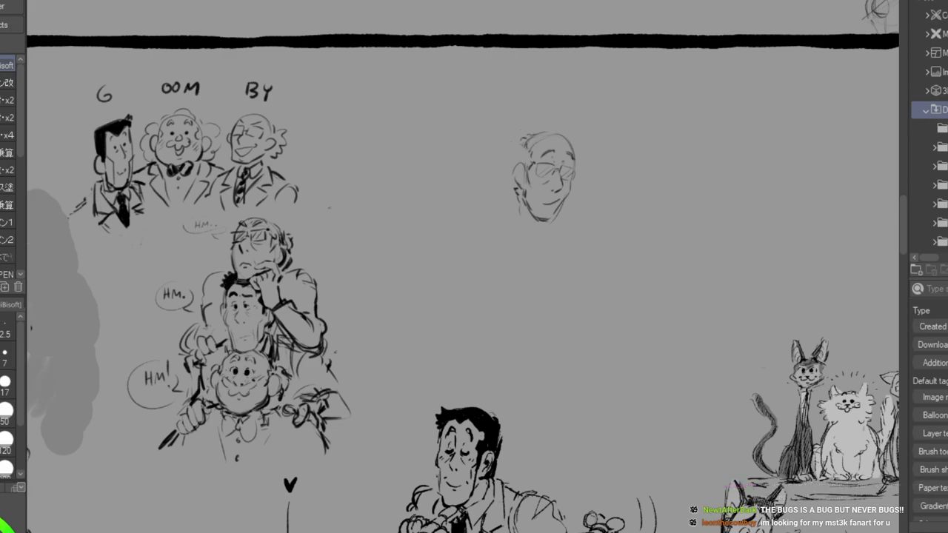
{"action": "mouse_move", "coordinate": [560, 134]}
{"action": "left_mouse_down"}
{"action": "mouse_move", "coordinate": [518, 135]}
{"action": "mouse_move", "coordinate": [511, 159]}
{"action": "left_mouse_up"}
{"action": "mouse_move", "coordinate": [512, 154]}
{"action": "left_mouse_down"}
{"action": "mouse_move", "coordinate": [532, 134]}
{"action": "mouse_move", "coordinate": [522, 135]}
{"action": "mouse_move", "coordinate": [554, 136]}
{"action": "mouse_move", "coordinate": [541, 128]}
{"action": "mouse_move", "coordinate": [539, 137]}
{"action": "mouse_move", "coordinate": [558, 132]}
{"action": "mouse_move", "coordinate": [574, 161]}
{"action": "left_mouse_up"}
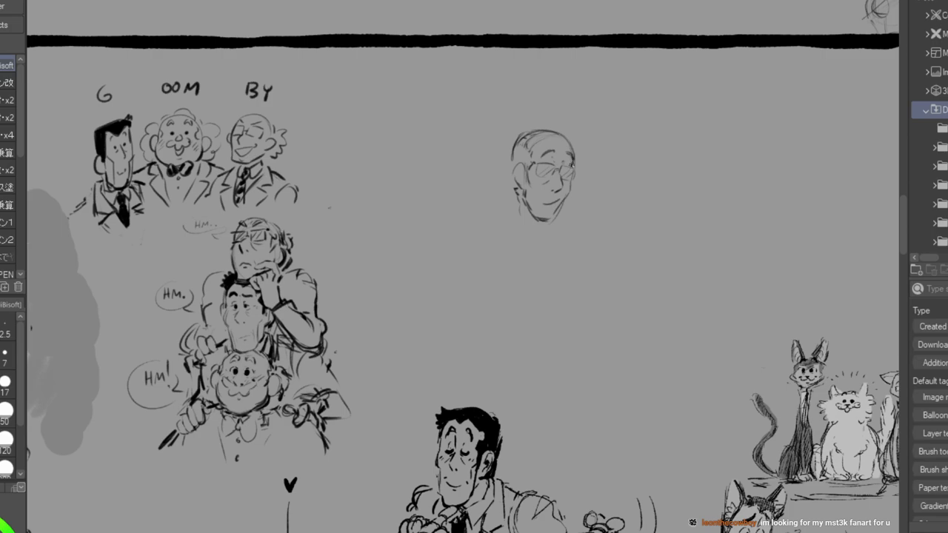
Sketch the neck and rounded shoulders beneath the larger bespectacled head.
{"action": "mouse_move", "coordinate": [512, 160]}
{"action": "left_mouse_down"}
{"action": "mouse_move", "coordinate": [526, 226]}
{"action": "mouse_move", "coordinate": [544, 220]}
{"action": "mouse_move", "coordinate": [510, 202]}
{"action": "mouse_move", "coordinate": [463, 243]}
{"action": "left_mouse_up"}
{"action": "left_click_drag", "start_coordinate": [498, 214], "coordinate": [469, 256]}
{"action": "left_click_drag", "start_coordinate": [569, 204], "coordinate": [608, 250]}
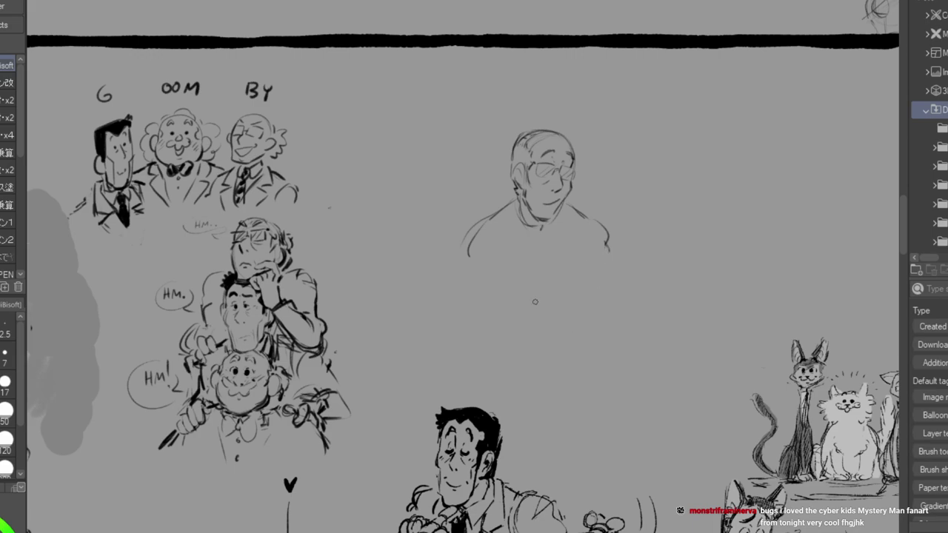
Rough in an open hand with spread fingers and a guide circle below the bespectacled man's chest.
{"action": "mouse_move", "coordinate": [530, 300]}
{"action": "left_mouse_down"}
{"action": "mouse_move", "coordinate": [546, 299]}
{"action": "mouse_move", "coordinate": [542, 321]}
{"action": "mouse_move", "coordinate": [556, 309]}
{"action": "mouse_move", "coordinate": [560, 321]}
{"action": "left_mouse_up"}
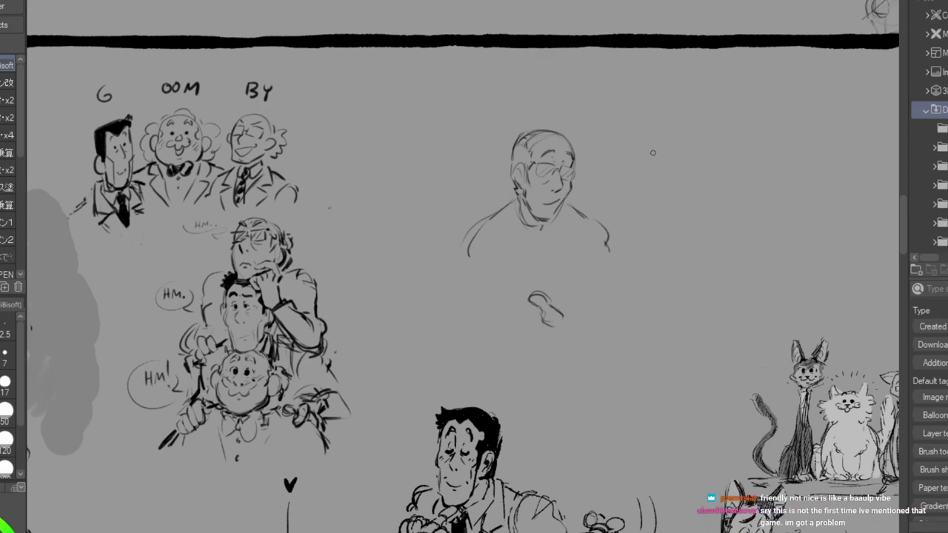
{"action": "mouse_move", "coordinate": [541, 314]}
{"action": "left_mouse_down"}
{"action": "mouse_move", "coordinate": [564, 326]}
{"action": "mouse_move", "coordinate": [568, 350]}
{"action": "mouse_move", "coordinate": [570, 316]}
{"action": "mouse_move", "coordinate": [591, 339]}
{"action": "left_mouse_up"}
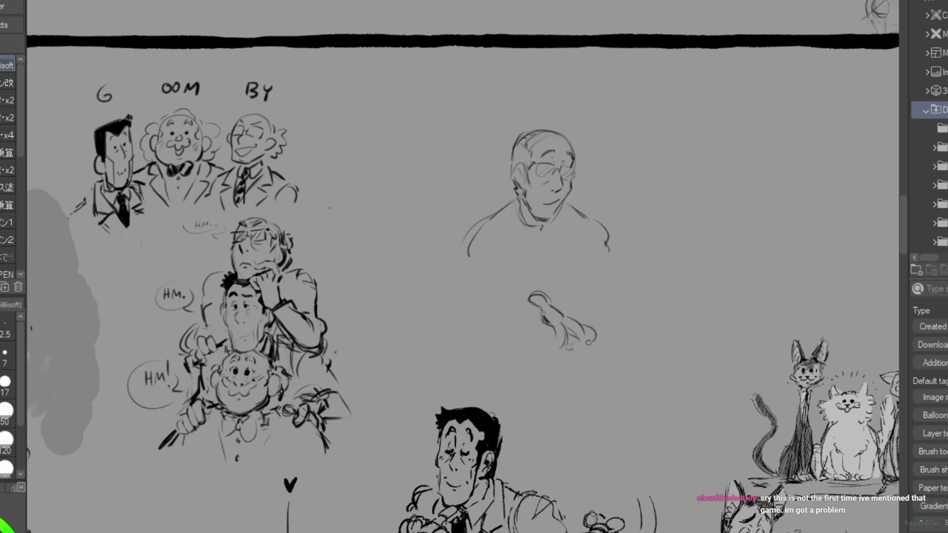
{"action": "mouse_move", "coordinate": [559, 308]}
{"action": "left_mouse_down"}
{"action": "mouse_move", "coordinate": [596, 328]}
{"action": "mouse_move", "coordinate": [555, 308]}
{"action": "mouse_move", "coordinate": [583, 297]}
{"action": "mouse_move", "coordinate": [577, 289]}
{"action": "mouse_move", "coordinate": [573, 304]}
{"action": "mouse_move", "coordinate": [560, 305]}
{"action": "mouse_move", "coordinate": [560, 280]}
{"action": "left_mouse_up"}
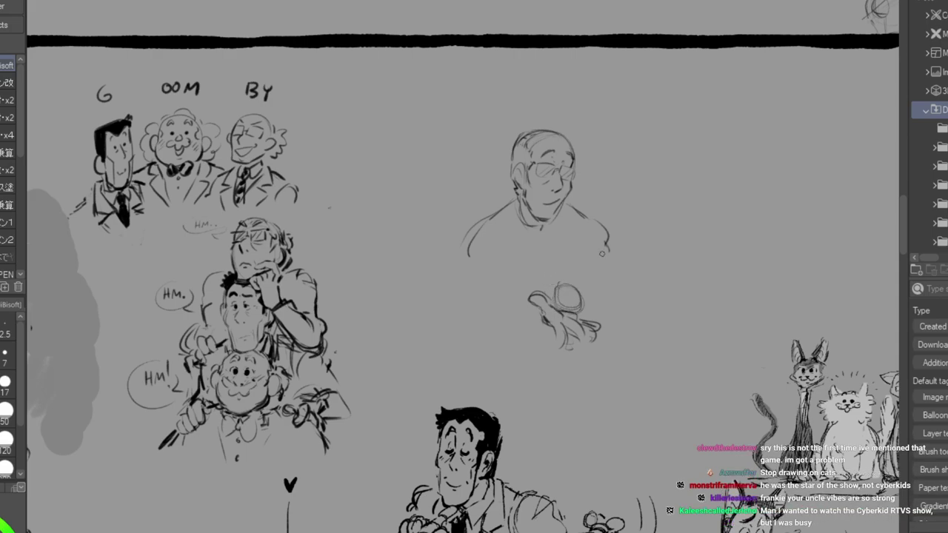
Draw a rounded coffee pot above the hand, with a thick dark rim, a curved handle and a liquid line.
{"action": "mouse_move", "coordinate": [606, 240]}
{"action": "left_mouse_down"}
{"action": "mouse_move", "coordinate": [548, 240]}
{"action": "mouse_move", "coordinate": [537, 284]}
{"action": "mouse_move", "coordinate": [548, 295]}
{"action": "left_mouse_up"}
{"action": "mouse_move", "coordinate": [552, 258]}
{"action": "left_mouse_down"}
{"action": "mouse_move", "coordinate": [560, 297]}
{"action": "mouse_move", "coordinate": [601, 286]}
{"action": "left_mouse_up"}
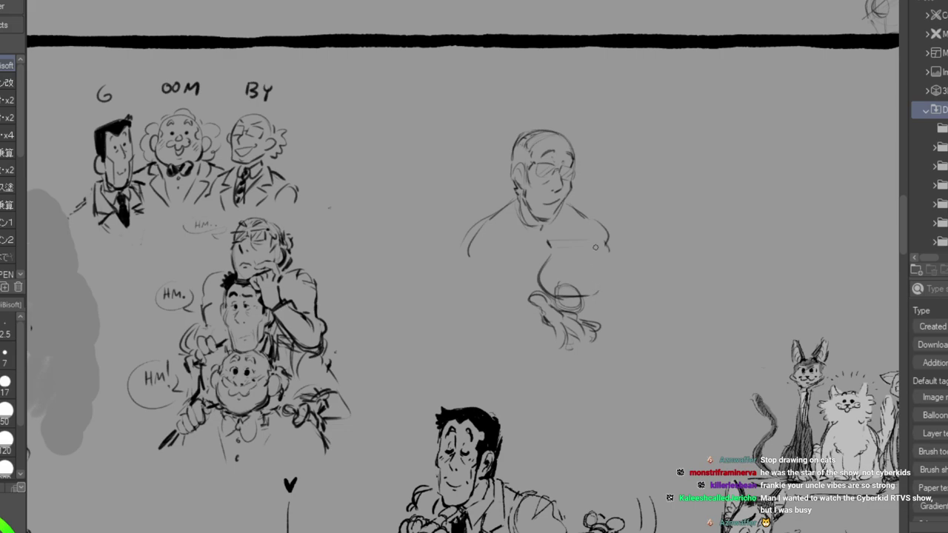
{"action": "mouse_move", "coordinate": [594, 243]}
{"action": "left_mouse_down"}
{"action": "mouse_move", "coordinate": [601, 292]}
{"action": "mouse_move", "coordinate": [600, 284]}
{"action": "mouse_move", "coordinate": [590, 294]}
{"action": "mouse_move", "coordinate": [608, 256]}
{"action": "mouse_move", "coordinate": [601, 291]}
{"action": "mouse_move", "coordinate": [598, 277]}
{"action": "left_mouse_up"}
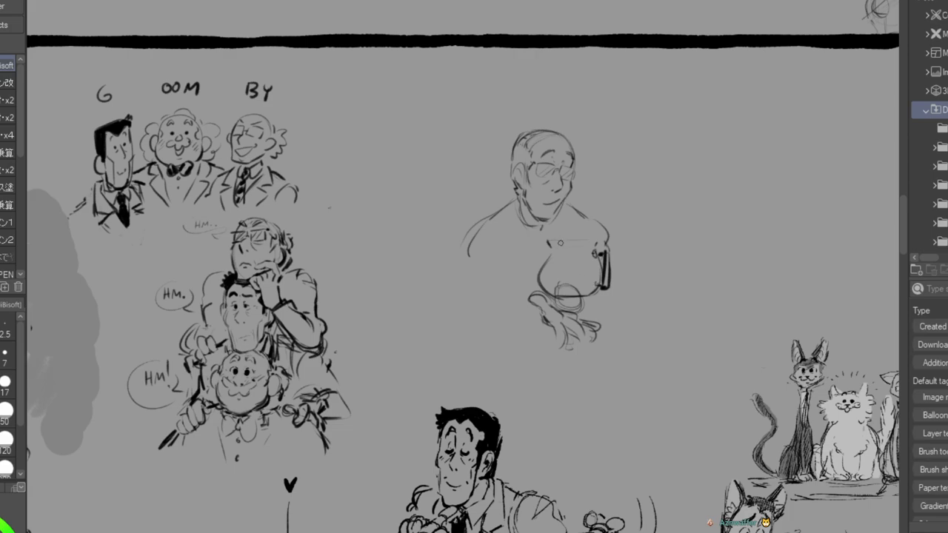
{"action": "left_click_drag", "start_coordinate": [548, 248], "coordinate": [592, 250]}
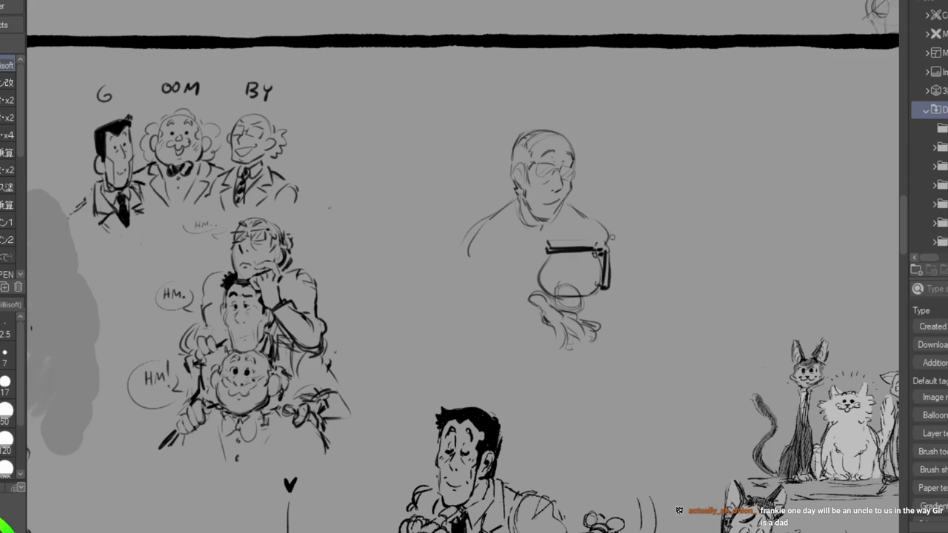
{"action": "mouse_move", "coordinate": [607, 252]}
{"action": "left_mouse_down"}
{"action": "mouse_move", "coordinate": [605, 285]}
{"action": "mouse_move", "coordinate": [615, 255]}
{"action": "left_mouse_up"}
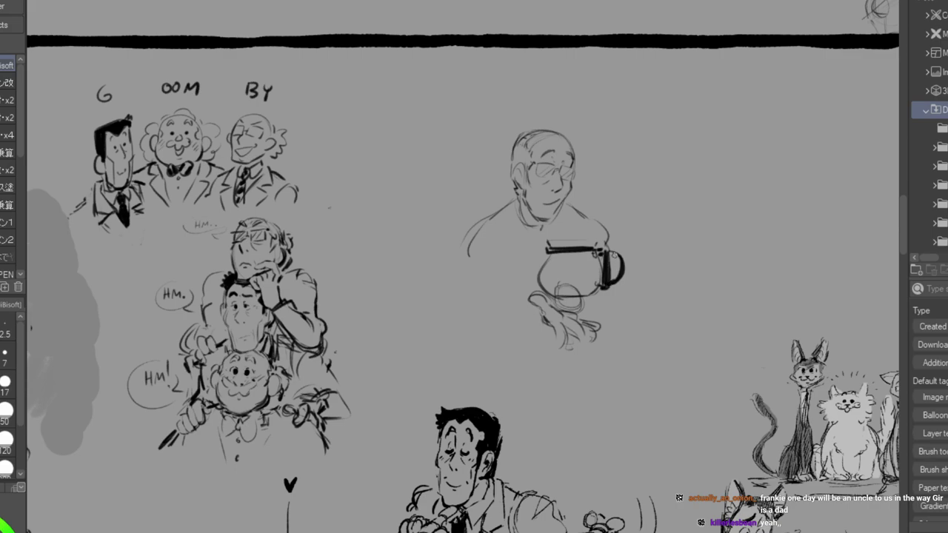
{"action": "left_click_drag", "start_coordinate": [549, 259], "coordinate": [593, 256]}
Erase the guide circle overlapping the coffee pot and refine the fingers of the hand beneath it.
{"action": "key", "text": "e"}
{"action": "mouse_move", "coordinate": [588, 271]}
{"action": "left_mouse_down"}
{"action": "mouse_move", "coordinate": [553, 291]}
{"action": "mouse_move", "coordinate": [585, 289]}
{"action": "left_mouse_up"}
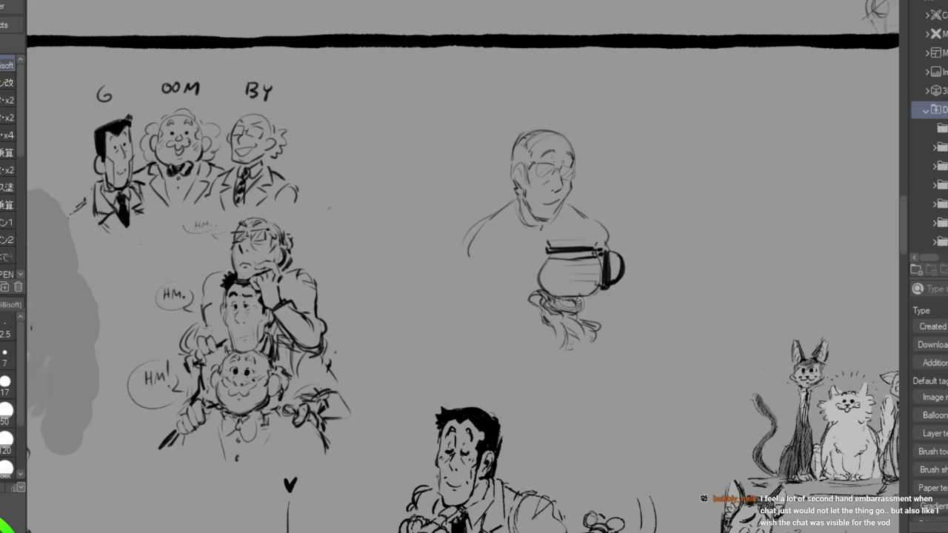
{"action": "left_click_drag", "start_coordinate": [576, 311], "coordinate": [597, 300]}
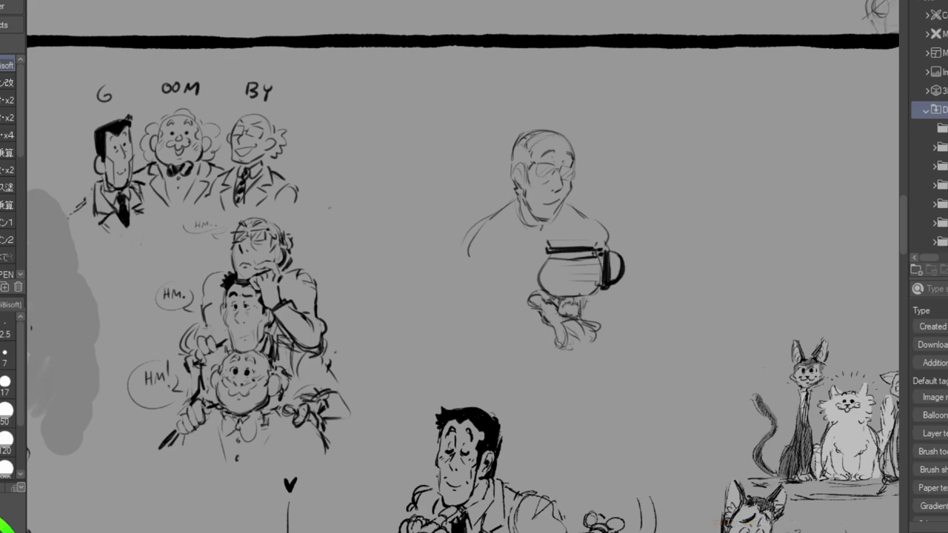
{"action": "left_click_drag", "start_coordinate": [563, 328], "coordinate": [586, 342]}
Redraw the bespectacled man's curly side hair, cleaning up the back of the skull and retouching the crown.
{"action": "left_click_drag", "start_coordinate": [511, 145], "coordinate": [508, 180]}
{"action": "left_click_drag", "start_coordinate": [520, 145], "coordinate": [531, 136]}
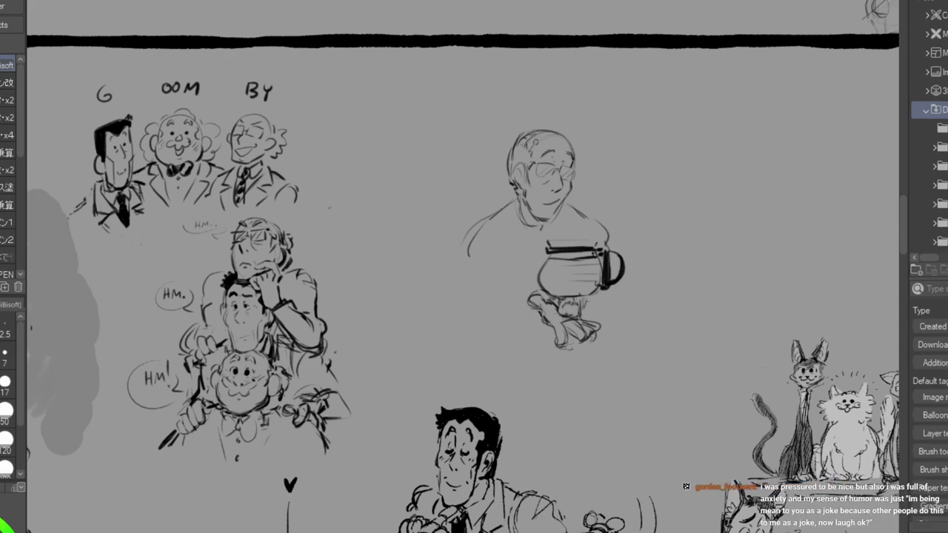
{"action": "mouse_move", "coordinate": [515, 147]}
{"action": "left_mouse_down"}
{"action": "mouse_move", "coordinate": [528, 140]}
{"action": "mouse_move", "coordinate": [499, 164]}
{"action": "mouse_move", "coordinate": [499, 182]}
{"action": "mouse_move", "coordinate": [515, 194]}
{"action": "mouse_move", "coordinate": [495, 170]}
{"action": "left_mouse_up"}
{"action": "left_click_drag", "start_coordinate": [489, 145], "coordinate": [492, 148]}
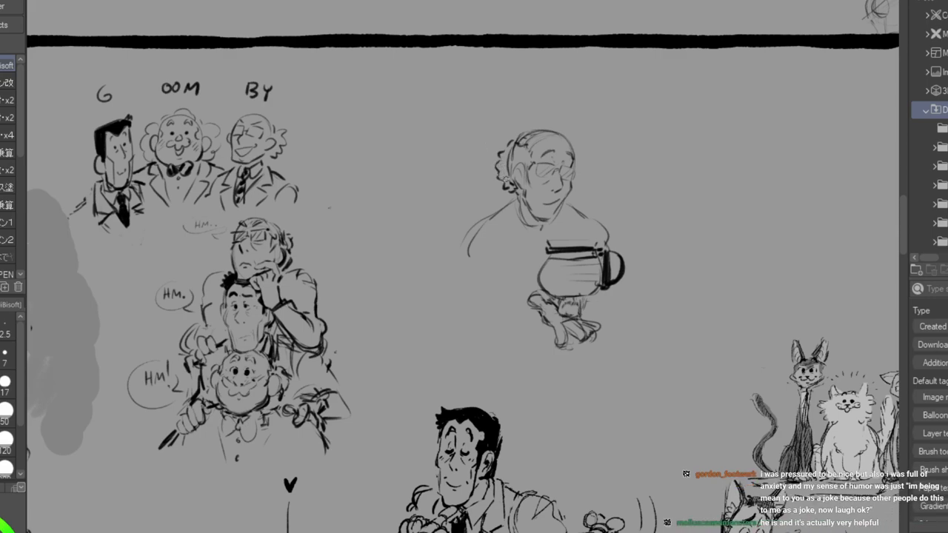
{"action": "mouse_move", "coordinate": [510, 188]}
{"action": "left_mouse_down"}
{"action": "mouse_move", "coordinate": [505, 150]}
{"action": "mouse_move", "coordinate": [508, 159]}
{"action": "mouse_move", "coordinate": [517, 152]}
{"action": "mouse_move", "coordinate": [510, 171]}
{"action": "mouse_move", "coordinate": [533, 153]}
{"action": "left_mouse_up"}
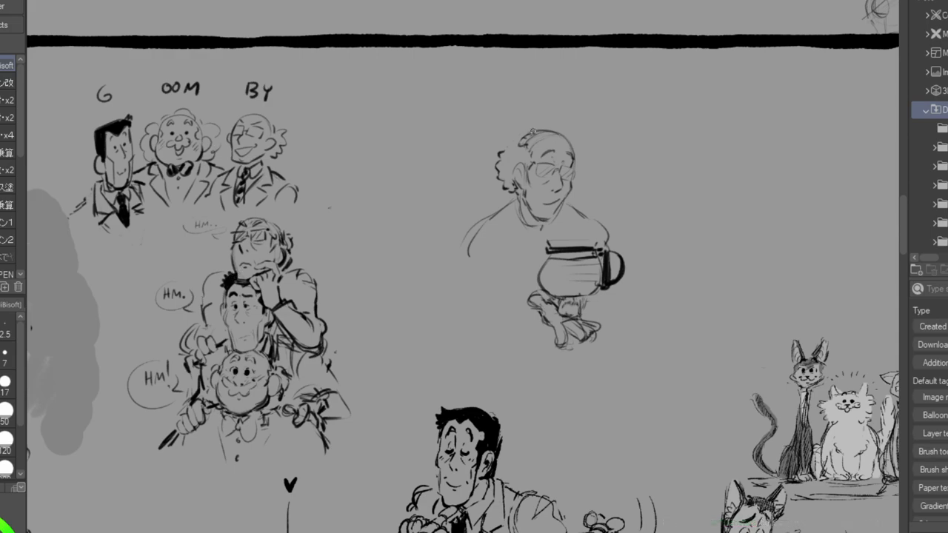
{"action": "mouse_move", "coordinate": [521, 139]}
{"action": "left_mouse_down"}
{"action": "mouse_move", "coordinate": [505, 150]}
{"action": "mouse_move", "coordinate": [551, 131]}
{"action": "left_mouse_up"}
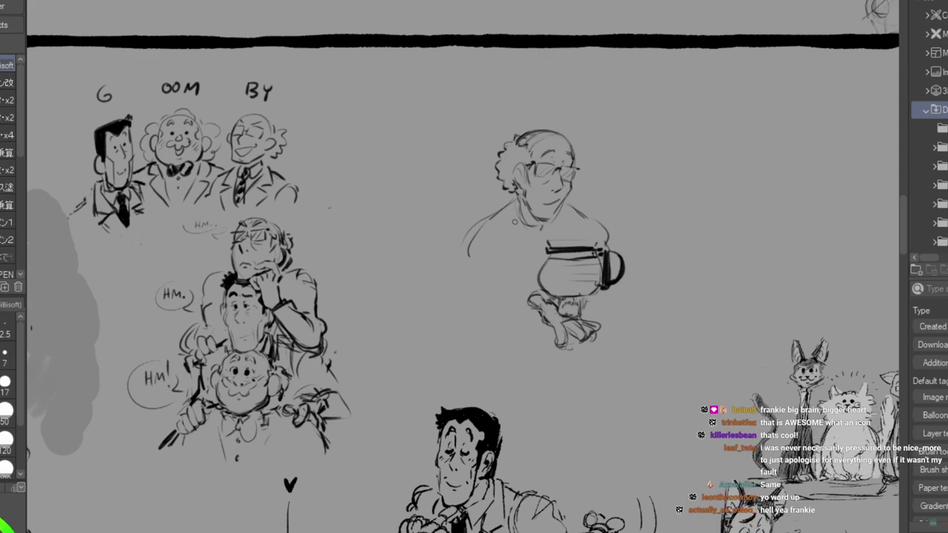
Draw the bespectacled man's shirt collar and his bent near arm, with a rolled sleeve leading to the open hand.
{"action": "mouse_move", "coordinate": [515, 198]}
{"action": "left_mouse_down"}
{"action": "mouse_move", "coordinate": [526, 229]}
{"action": "mouse_move", "coordinate": [536, 227]}
{"action": "mouse_move", "coordinate": [531, 237]}
{"action": "mouse_move", "coordinate": [550, 235]}
{"action": "left_mouse_up"}
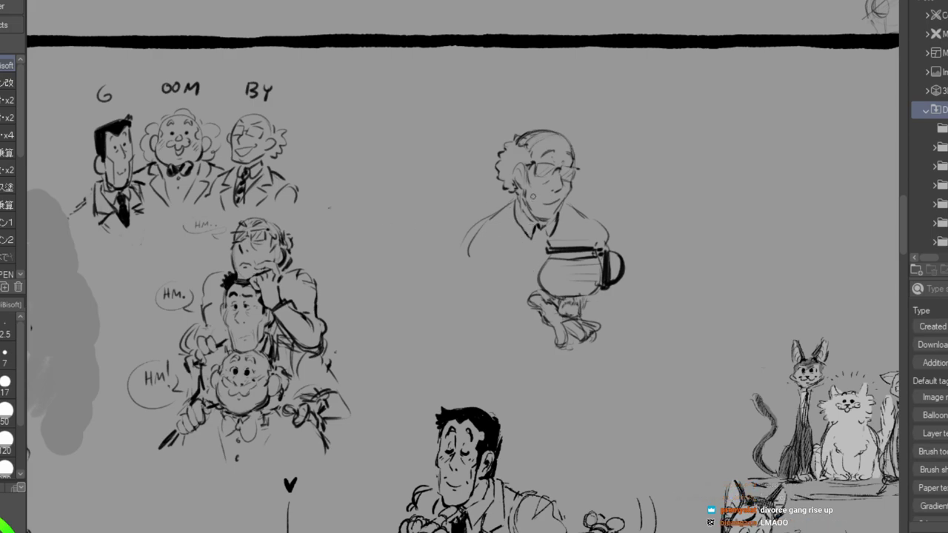
{"action": "left_click_drag", "start_coordinate": [514, 207], "coordinate": [527, 277]}
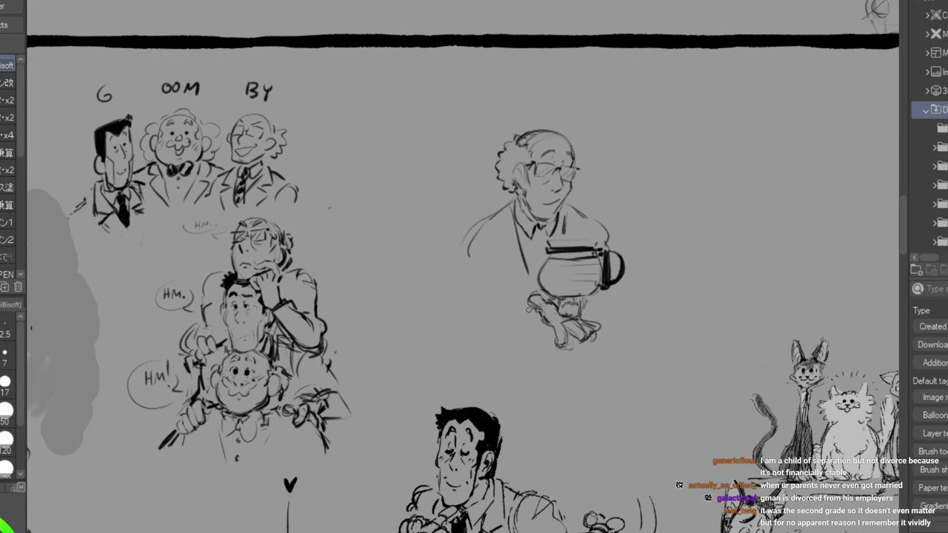
{"action": "mouse_move", "coordinate": [534, 309]}
{"action": "left_mouse_down"}
{"action": "mouse_move", "coordinate": [497, 306]}
{"action": "mouse_move", "coordinate": [513, 306]}
{"action": "mouse_move", "coordinate": [481, 325]}
{"action": "mouse_move", "coordinate": [543, 327]}
{"action": "left_mouse_up"}
{"action": "mouse_move", "coordinate": [501, 298]}
{"action": "left_mouse_down"}
{"action": "mouse_move", "coordinate": [478, 312]}
{"action": "mouse_move", "coordinate": [480, 327]}
{"action": "left_mouse_up"}
{"action": "left_click_drag", "start_coordinate": [468, 251], "coordinate": [472, 291]}
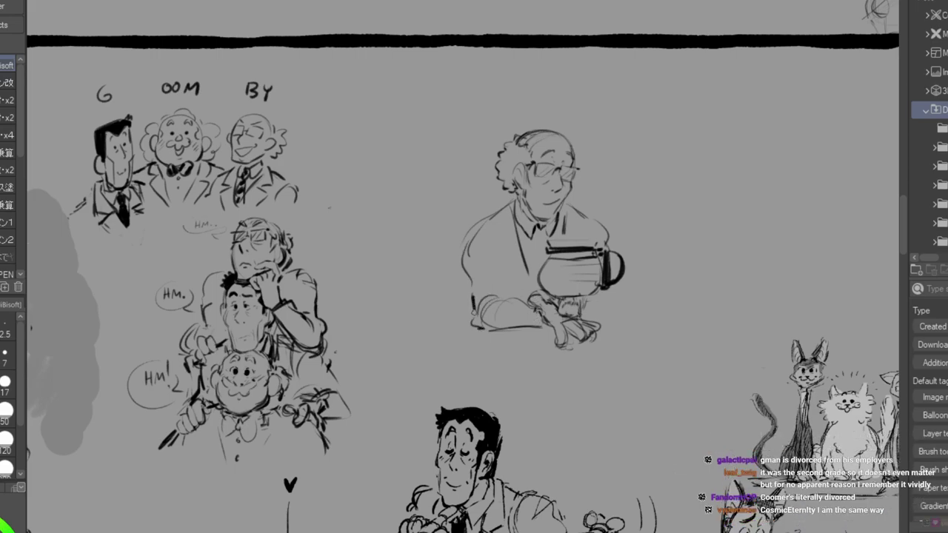
{"action": "mouse_move", "coordinate": [478, 232]}
{"action": "left_mouse_down"}
{"action": "mouse_move", "coordinate": [500, 260]}
{"action": "mouse_move", "coordinate": [511, 299]}
{"action": "mouse_move", "coordinate": [515, 288]}
{"action": "mouse_move", "coordinate": [531, 305]}
{"action": "left_mouse_up"}
{"action": "mouse_move", "coordinate": [476, 314]}
{"action": "left_mouse_down"}
{"action": "mouse_move", "coordinate": [498, 328]}
{"action": "mouse_move", "coordinate": [549, 330]}
{"action": "left_mouse_up"}
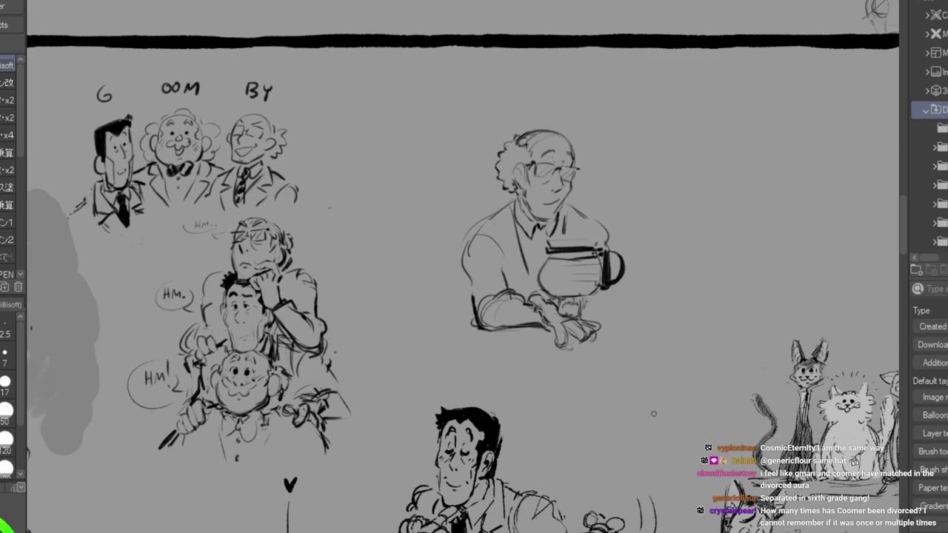
Draw his other hand gripping the coffee pot's handle, with a dark-shaded forearm below it.
{"action": "mouse_move", "coordinate": [613, 248]}
{"action": "left_mouse_down"}
{"action": "mouse_move", "coordinate": [627, 253]}
{"action": "mouse_move", "coordinate": [614, 257]}
{"action": "mouse_move", "coordinate": [623, 257]}
{"action": "mouse_move", "coordinate": [622, 268]}
{"action": "mouse_move", "coordinate": [635, 265]}
{"action": "left_mouse_up"}
{"action": "mouse_move", "coordinate": [635, 263]}
{"action": "left_mouse_down"}
{"action": "mouse_move", "coordinate": [627, 272]}
{"action": "mouse_move", "coordinate": [608, 250]}
{"action": "mouse_move", "coordinate": [614, 267]}
{"action": "mouse_move", "coordinate": [630, 273]}
{"action": "mouse_move", "coordinate": [609, 292]}
{"action": "left_mouse_up"}
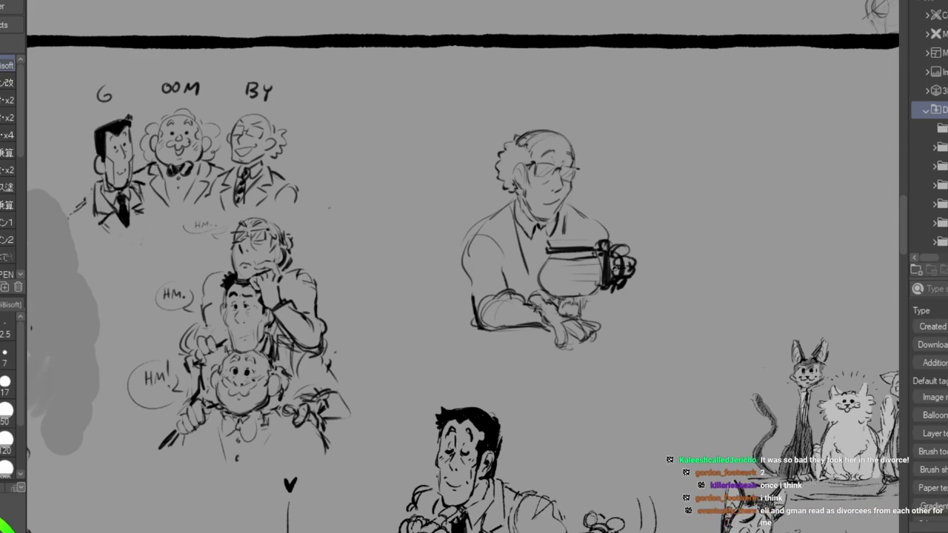
{"action": "mouse_move", "coordinate": [612, 291]}
{"action": "left_mouse_down"}
{"action": "mouse_move", "coordinate": [598, 297]}
{"action": "mouse_move", "coordinate": [620, 315]}
{"action": "mouse_move", "coordinate": [599, 316]}
{"action": "mouse_move", "coordinate": [616, 318]}
{"action": "left_mouse_up"}
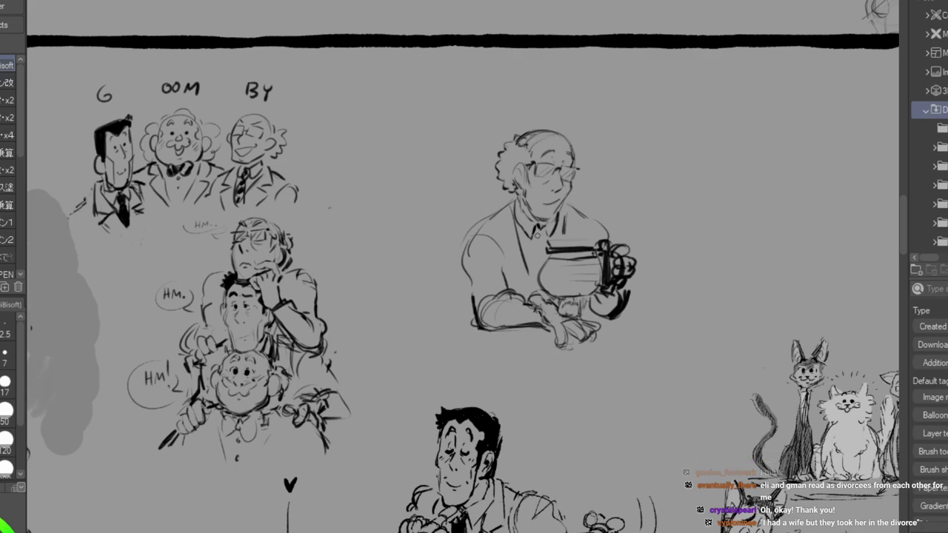
Add jacket lapels to the bespectacled man, then erase his shirt collar and tie and redraw the far lapel and shoulder.
{"action": "mouse_move", "coordinate": [536, 230]}
{"action": "left_mouse_down"}
{"action": "mouse_move", "coordinate": [547, 228]}
{"action": "mouse_move", "coordinate": [535, 244]}
{"action": "mouse_move", "coordinate": [547, 243]}
{"action": "mouse_move", "coordinate": [533, 281]}
{"action": "left_mouse_up"}
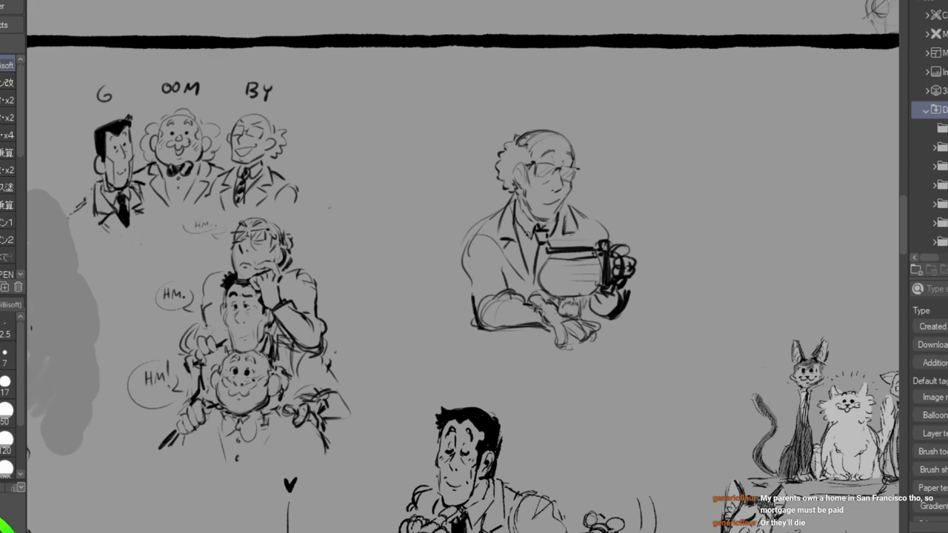
{"action": "left_click_drag", "start_coordinate": [503, 208], "coordinate": [469, 261]}
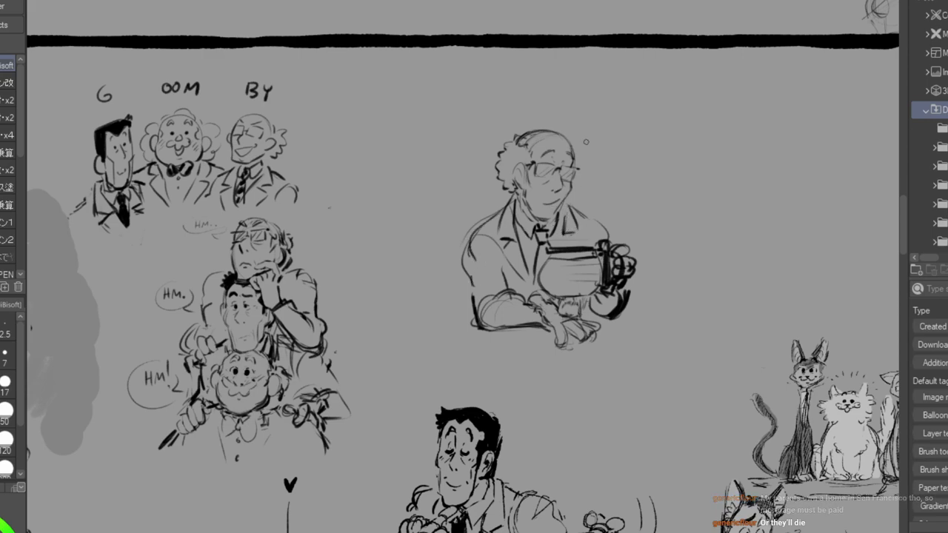
{"action": "mouse_move", "coordinate": [538, 211]}
{"action": "left_mouse_down"}
{"action": "mouse_move", "coordinate": [531, 238]}
{"action": "mouse_move", "coordinate": [549, 227]}
{"action": "mouse_move", "coordinate": [530, 258]}
{"action": "mouse_move", "coordinate": [550, 227]}
{"action": "left_mouse_up"}
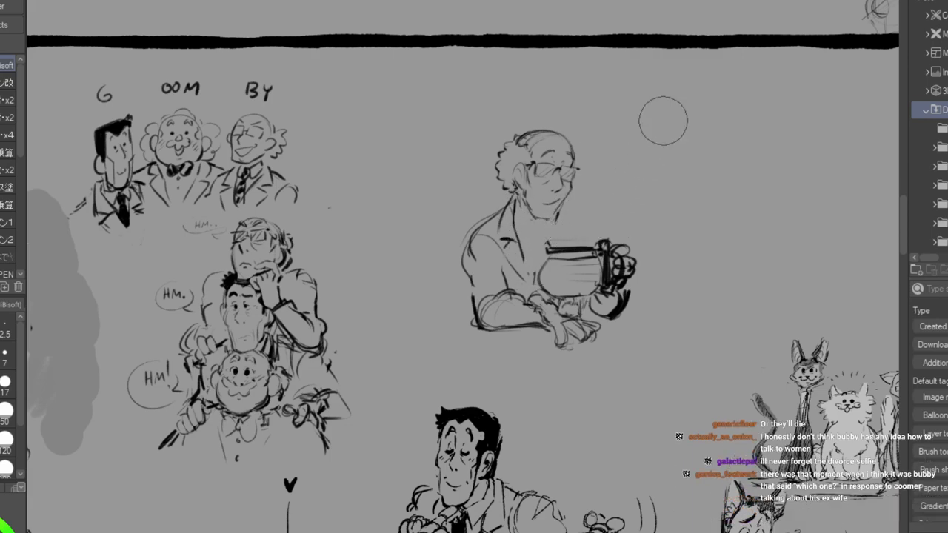
{"action": "left_click_drag", "start_coordinate": [512, 193], "coordinate": [541, 232]}
{"action": "mouse_move", "coordinate": [539, 222]}
{"action": "left_mouse_down"}
{"action": "mouse_move", "coordinate": [588, 239]}
{"action": "mouse_move", "coordinate": [562, 221]}
{"action": "left_mouse_up"}
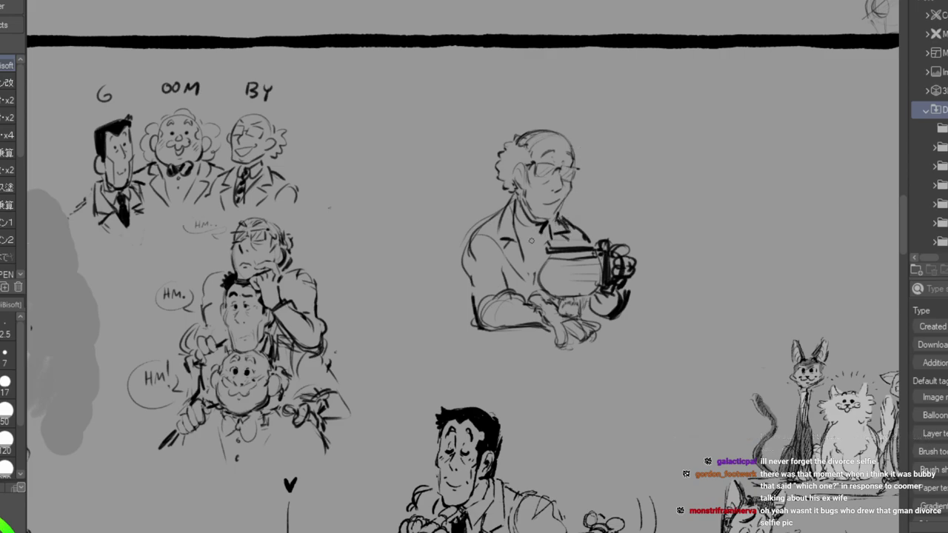
Draw a turtleneck inside the jacket opening and fill it with dense dark hatching from the neck to the coffee pot.
{"action": "mouse_move", "coordinate": [517, 213]}
{"action": "left_mouse_down"}
{"action": "mouse_move", "coordinate": [519, 231]}
{"action": "mouse_move", "coordinate": [541, 238]}
{"action": "left_mouse_up"}
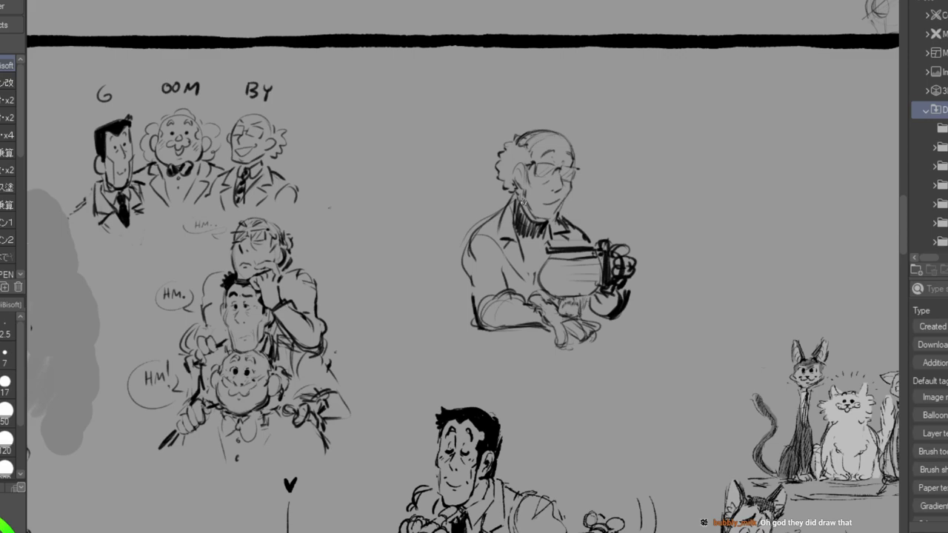
{"action": "left_click_drag", "start_coordinate": [518, 232], "coordinate": [533, 273]}
{"action": "left_click_drag", "start_coordinate": [527, 238], "coordinate": [543, 270]}
{"action": "left_click_drag", "start_coordinate": [536, 233], "coordinate": [544, 262]}
{"action": "left_click_drag", "start_coordinate": [536, 235], "coordinate": [545, 262]}
{"action": "mouse_move", "coordinate": [539, 236]}
{"action": "left_mouse_down"}
{"action": "mouse_move", "coordinate": [546, 261]}
{"action": "mouse_move", "coordinate": [546, 251]}
{"action": "left_mouse_up"}
{"action": "left_click_drag", "start_coordinate": [542, 230], "coordinate": [550, 244]}
{"action": "left_click_drag", "start_coordinate": [525, 268], "coordinate": [533, 288]}
{"action": "left_click_drag", "start_coordinate": [531, 273], "coordinate": [535, 287]}
{"action": "mouse_move", "coordinate": [512, 242]}
{"action": "left_mouse_down"}
{"action": "mouse_move", "coordinate": [500, 252]}
{"action": "mouse_move", "coordinate": [528, 294]}
{"action": "left_mouse_up"}
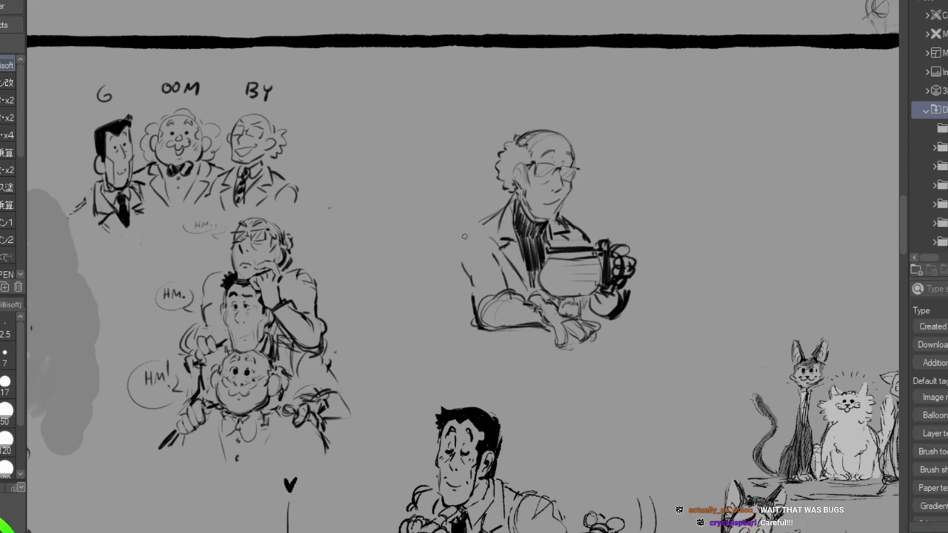
Redraw the jacket's near shoulder and rolled sleeve, and sketch the curved lower edge of the torso below the arms.
{"action": "mouse_move", "coordinate": [488, 233]}
{"action": "left_mouse_down"}
{"action": "mouse_move", "coordinate": [477, 240]}
{"action": "mouse_move", "coordinate": [485, 252]}
{"action": "mouse_move", "coordinate": [458, 250]}
{"action": "mouse_move", "coordinate": [469, 258]}
{"action": "mouse_move", "coordinate": [475, 229]}
{"action": "mouse_move", "coordinate": [498, 219]}
{"action": "left_mouse_up"}
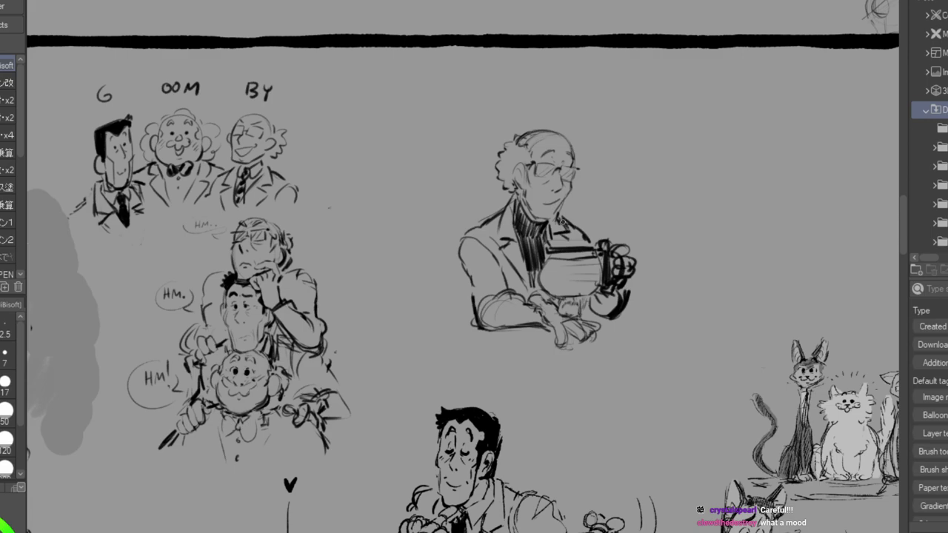
{"action": "left_click_drag", "start_coordinate": [563, 216], "coordinate": [581, 228]}
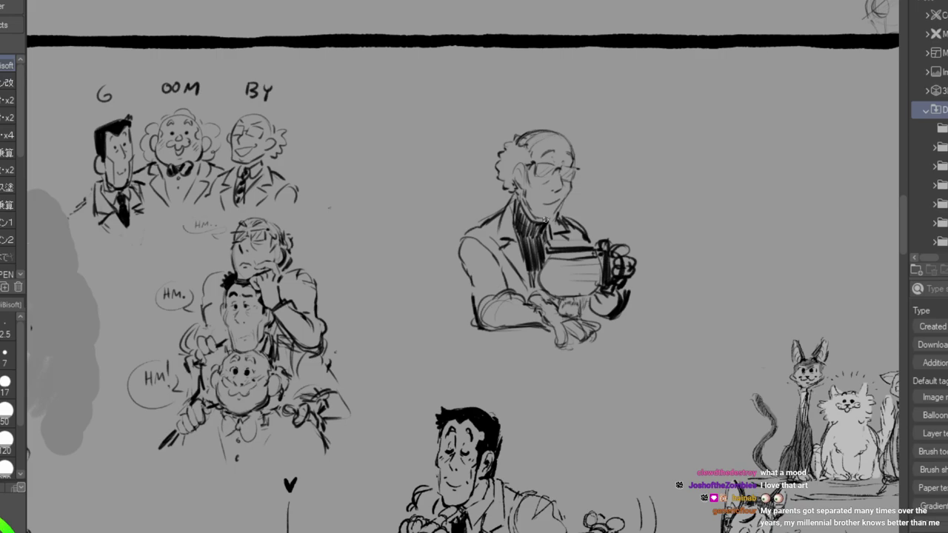
{"action": "mouse_move", "coordinate": [523, 297]}
{"action": "left_mouse_down"}
{"action": "mouse_move", "coordinate": [506, 326]}
{"action": "mouse_move", "coordinate": [487, 324]}
{"action": "left_mouse_up"}
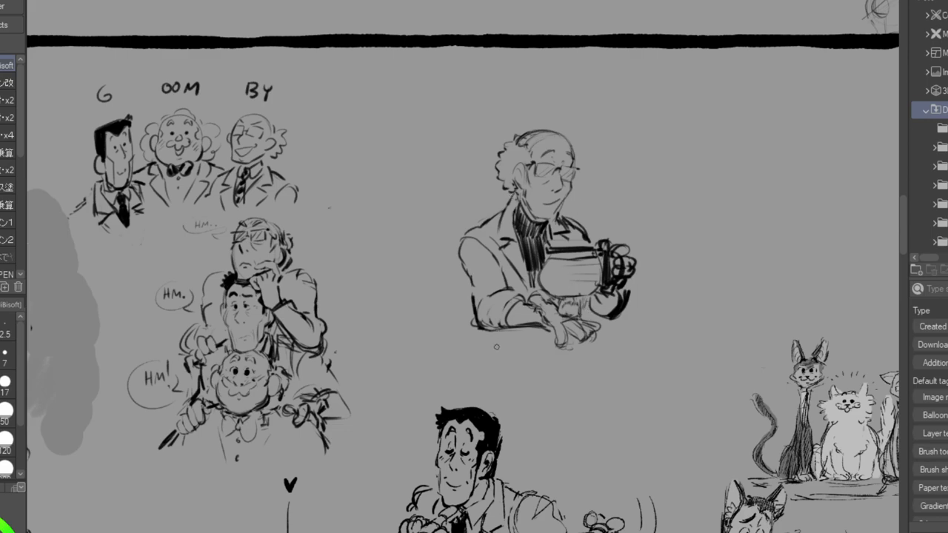
{"action": "mouse_move", "coordinate": [493, 327]}
{"action": "left_mouse_down"}
{"action": "mouse_move", "coordinate": [494, 347]}
{"action": "mouse_move", "coordinate": [521, 366]}
{"action": "mouse_move", "coordinate": [570, 349]}
{"action": "mouse_move", "coordinate": [577, 334]}
{"action": "left_mouse_up"}
{"action": "left_click_drag", "start_coordinate": [574, 346], "coordinate": [574, 357]}
Rework the bespectacled man's side hair into short spiky tufts and retouch the ear and neck beside it.
{"action": "left_click_drag", "start_coordinate": [513, 145], "coordinate": [517, 188]}
{"action": "mouse_move", "coordinate": [525, 191]}
{"action": "left_mouse_down"}
{"action": "mouse_move", "coordinate": [536, 217]}
{"action": "mouse_move", "coordinate": [552, 221]}
{"action": "left_mouse_up"}
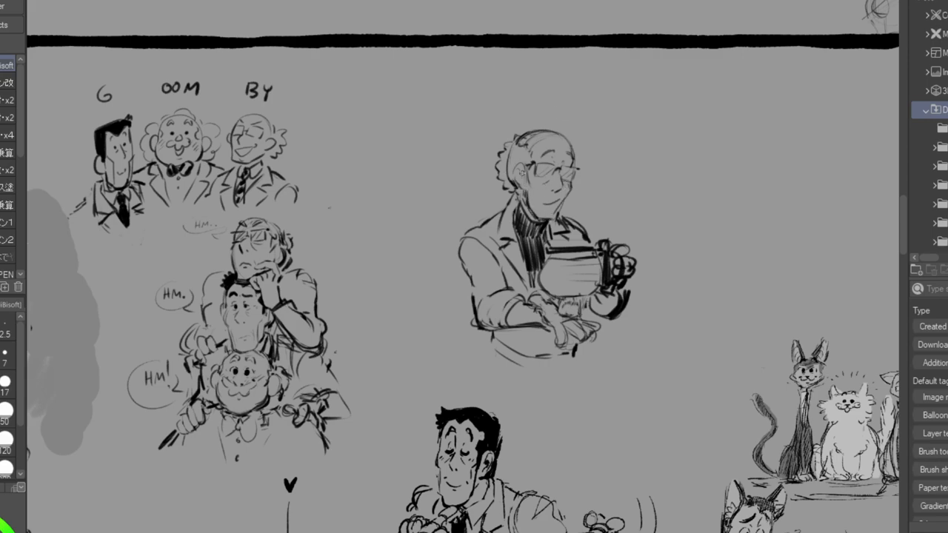
{"action": "key", "text": "e"}
{"action": "mouse_move", "coordinate": [506, 157]}
{"action": "left_mouse_down"}
{"action": "mouse_move", "coordinate": [496, 189]}
{"action": "mouse_move", "coordinate": [504, 134]}
{"action": "mouse_move", "coordinate": [506, 163]}
{"action": "mouse_move", "coordinate": [525, 138]}
{"action": "mouse_move", "coordinate": [504, 145]}
{"action": "mouse_move", "coordinate": [508, 189]}
{"action": "left_mouse_up"}
{"action": "key", "text": "p"}
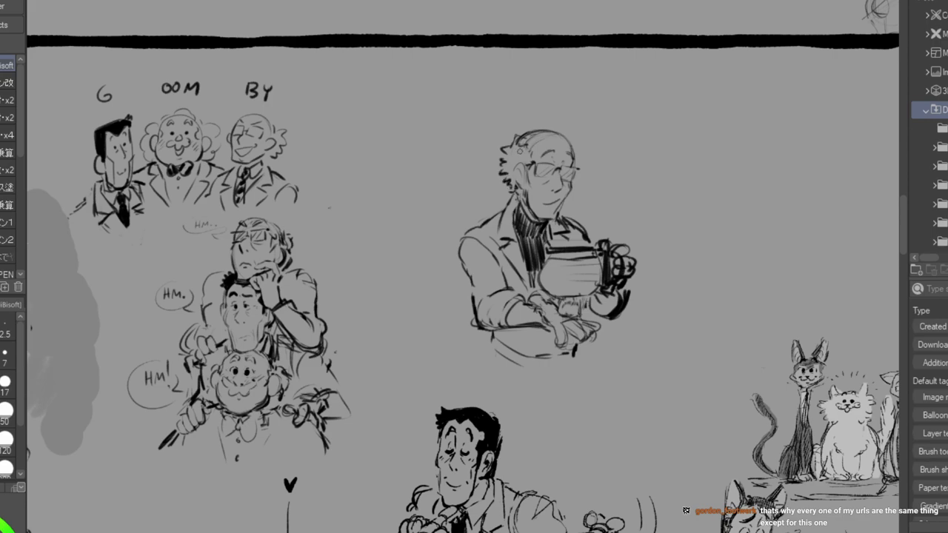
{"action": "left_click_drag", "start_coordinate": [511, 137], "coordinate": [525, 131]}
{"action": "mouse_move", "coordinate": [516, 171]}
{"action": "left_mouse_down"}
{"action": "mouse_move", "coordinate": [514, 164]}
{"action": "mouse_move", "coordinate": [517, 190]}
{"action": "mouse_move", "coordinate": [521, 164]}
{"action": "left_mouse_up"}
Fill a dark strip of turtleneck below the open hand and extend the open coat downward with long vertical lines.
{"action": "mouse_move", "coordinate": [530, 329]}
{"action": "left_mouse_down"}
{"action": "mouse_move", "coordinate": [532, 368]}
{"action": "mouse_move", "coordinate": [509, 366]}
{"action": "mouse_move", "coordinate": [503, 355]}
{"action": "mouse_move", "coordinate": [535, 351]}
{"action": "mouse_move", "coordinate": [536, 332]}
{"action": "mouse_move", "coordinate": [542, 353]}
{"action": "mouse_move", "coordinate": [554, 341]}
{"action": "mouse_move", "coordinate": [575, 356]}
{"action": "left_mouse_up"}
{"action": "left_click_drag", "start_coordinate": [582, 342], "coordinate": [573, 358]}
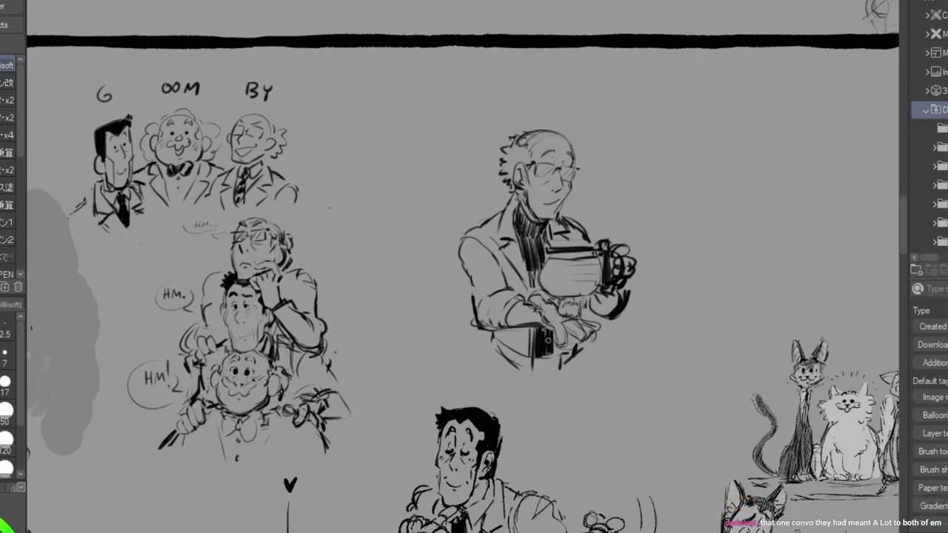
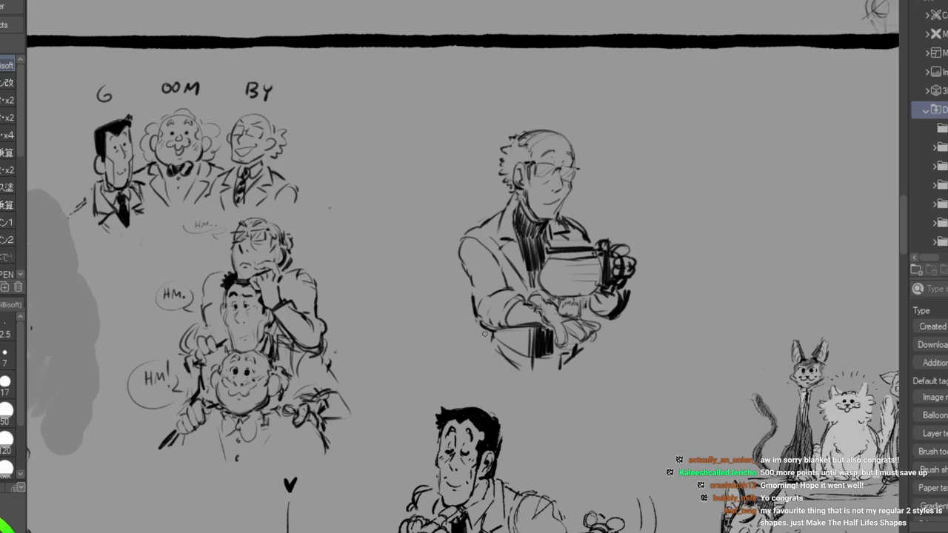
{"action": "left_click_drag", "start_coordinate": [484, 342], "coordinate": [482, 345]}
{"action": "left_click_drag", "start_coordinate": [482, 353], "coordinate": [483, 377]}
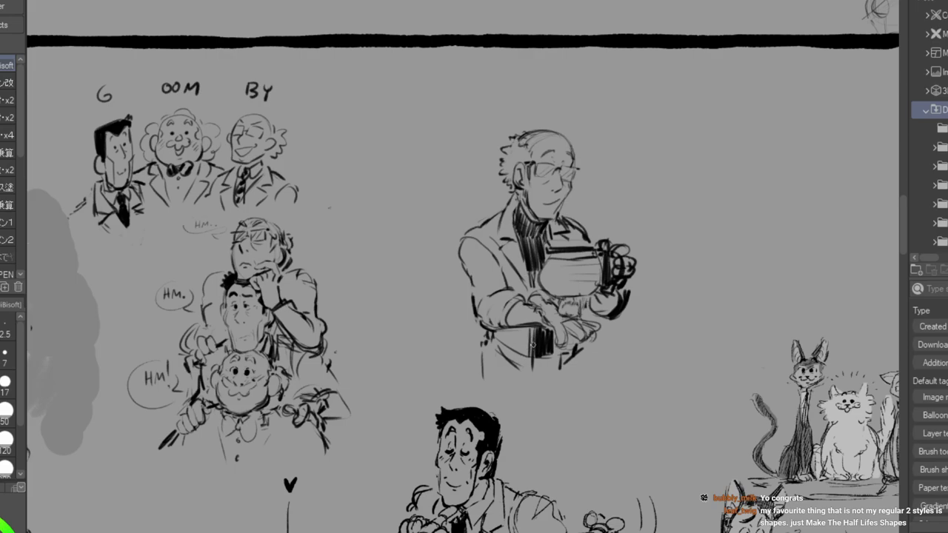
{"action": "left_click_drag", "start_coordinate": [530, 346], "coordinate": [527, 397]}
{"action": "left_click_drag", "start_coordinate": [486, 342], "coordinate": [483, 383]}
{"action": "left_click_drag", "start_coordinate": [572, 364], "coordinate": [574, 383]}
{"action": "left_click_drag", "start_coordinate": [599, 347], "coordinate": [606, 388]}
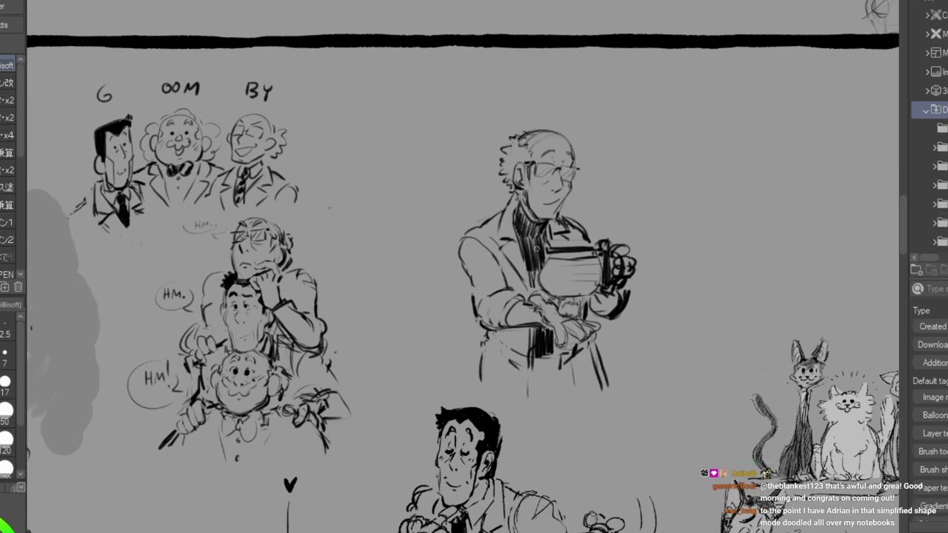
Sketch two flour-sack figures in the empty canvas area, one upright with eared corners and one hunched forward.
{"action": "left_click_drag", "start_coordinate": [589, 230], "coordinate": [828, 472]}
{"action": "mouse_move", "coordinate": [474, 252]}
{"action": "left_mouse_down"}
{"action": "mouse_move", "coordinate": [854, 452]}
{"action": "mouse_move", "coordinate": [941, 532]}
{"action": "left_mouse_up"}
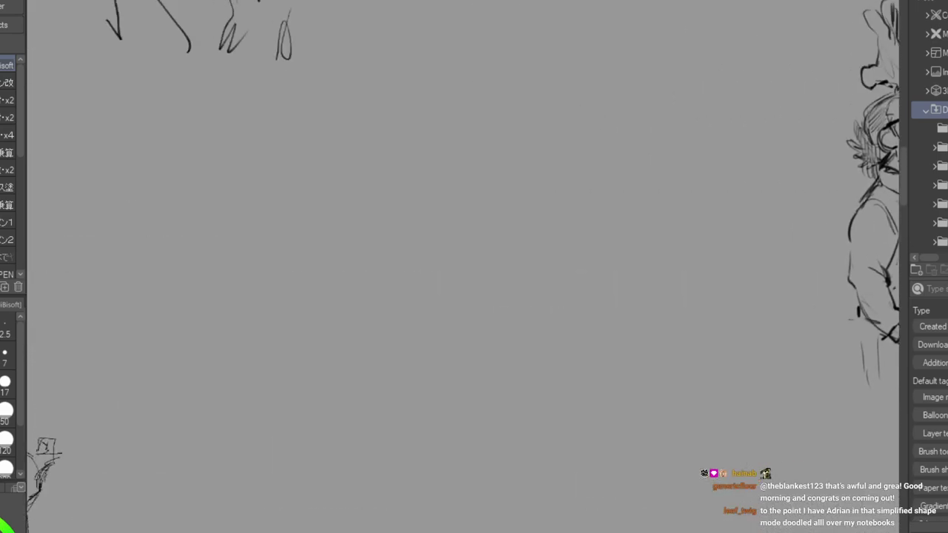
{"action": "mouse_move", "coordinate": [323, 328]}
{"action": "left_mouse_down"}
{"action": "mouse_move", "coordinate": [374, 312]}
{"action": "mouse_move", "coordinate": [322, 332]}
{"action": "mouse_move", "coordinate": [338, 405]}
{"action": "mouse_move", "coordinate": [331, 439]}
{"action": "mouse_move", "coordinate": [403, 424]}
{"action": "left_mouse_up"}
{"action": "left_click_drag", "start_coordinate": [405, 420], "coordinate": [391, 326]}
{"action": "mouse_move", "coordinate": [485, 306]}
{"action": "left_mouse_down"}
{"action": "mouse_move", "coordinate": [434, 341]}
{"action": "mouse_move", "coordinate": [488, 366]}
{"action": "mouse_move", "coordinate": [499, 393]}
{"action": "left_mouse_up"}
{"action": "left_click_drag", "start_coordinate": [487, 305], "coordinate": [540, 400]}
{"action": "mouse_move", "coordinate": [475, 361]}
{"action": "left_mouse_down"}
{"action": "mouse_move", "coordinate": [485, 390]}
{"action": "mouse_move", "coordinate": [537, 406]}
{"action": "left_mouse_up"}
{"action": "left_click_drag", "start_coordinate": [464, 333], "coordinate": [441, 358]}
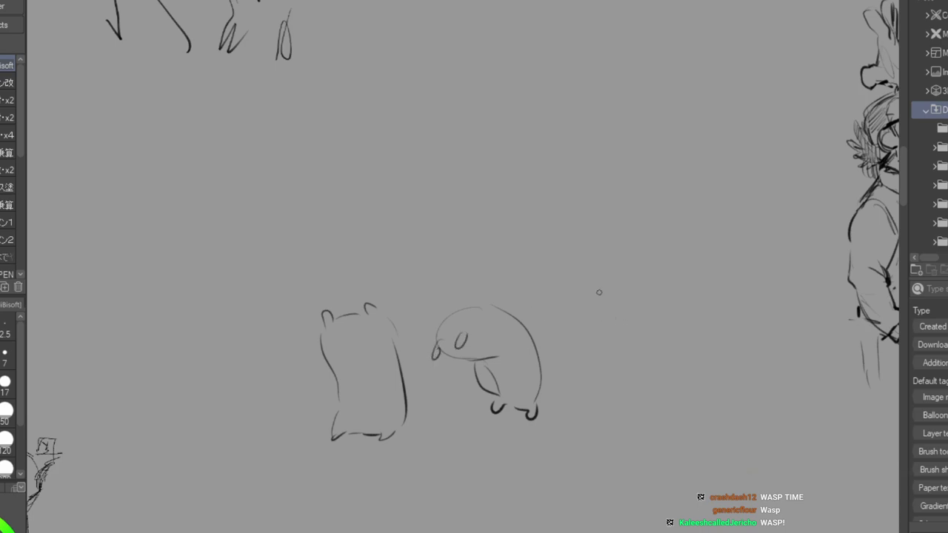
Sketch a third, round-topped sack figure beside the hunched one, with both arms stretched out and small feet.
{"action": "left_click_drag", "start_coordinate": [591, 314], "coordinate": [654, 326]}
{"action": "mouse_move", "coordinate": [592, 320]}
{"action": "left_mouse_down"}
{"action": "mouse_move", "coordinate": [574, 337]}
{"action": "mouse_move", "coordinate": [585, 342]}
{"action": "left_mouse_up"}
{"action": "mouse_move", "coordinate": [659, 327]}
{"action": "left_mouse_down"}
{"action": "mouse_move", "coordinate": [669, 342]}
{"action": "mouse_move", "coordinate": [681, 337]}
{"action": "left_mouse_up"}
{"action": "left_click_drag", "start_coordinate": [593, 339], "coordinate": [609, 404]}
{"action": "mouse_move", "coordinate": [615, 402]}
{"action": "left_mouse_down"}
{"action": "mouse_move", "coordinate": [674, 399]}
{"action": "mouse_move", "coordinate": [667, 404]}
{"action": "left_mouse_up"}
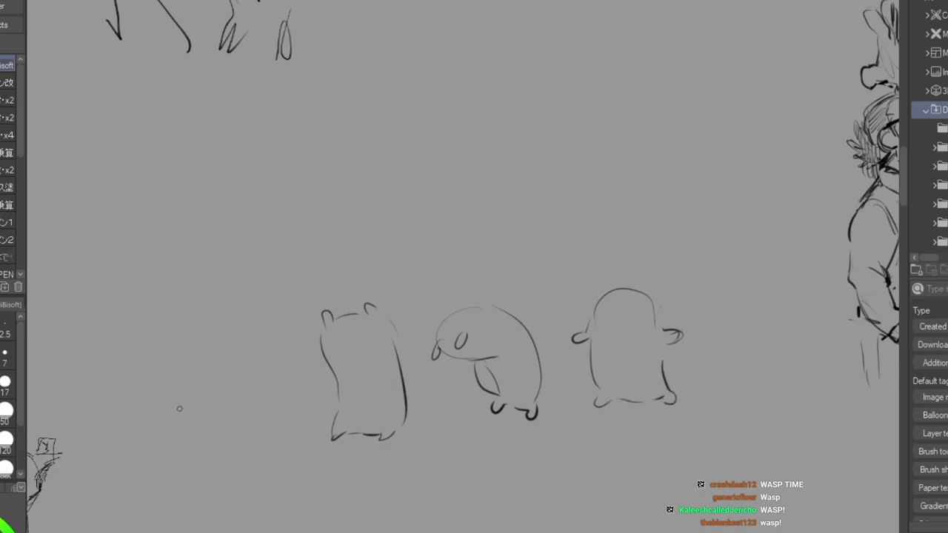
Sketch a fourth sack figure slumped on the ground as a low dome with small stubby limbs.
{"action": "mouse_move", "coordinate": [153, 416]}
{"action": "left_mouse_down"}
{"action": "mouse_move", "coordinate": [239, 391]}
{"action": "mouse_move", "coordinate": [251, 419]}
{"action": "mouse_move", "coordinate": [216, 428]}
{"action": "left_mouse_up"}
{"action": "mouse_move", "coordinate": [242, 392]}
{"action": "left_mouse_down"}
{"action": "mouse_move", "coordinate": [256, 436]}
{"action": "mouse_move", "coordinate": [206, 446]}
{"action": "left_mouse_up"}
{"action": "mouse_move", "coordinate": [146, 436]}
{"action": "left_mouse_down"}
{"action": "mouse_move", "coordinate": [137, 438]}
{"action": "mouse_move", "coordinate": [148, 438]}
{"action": "left_mouse_up"}
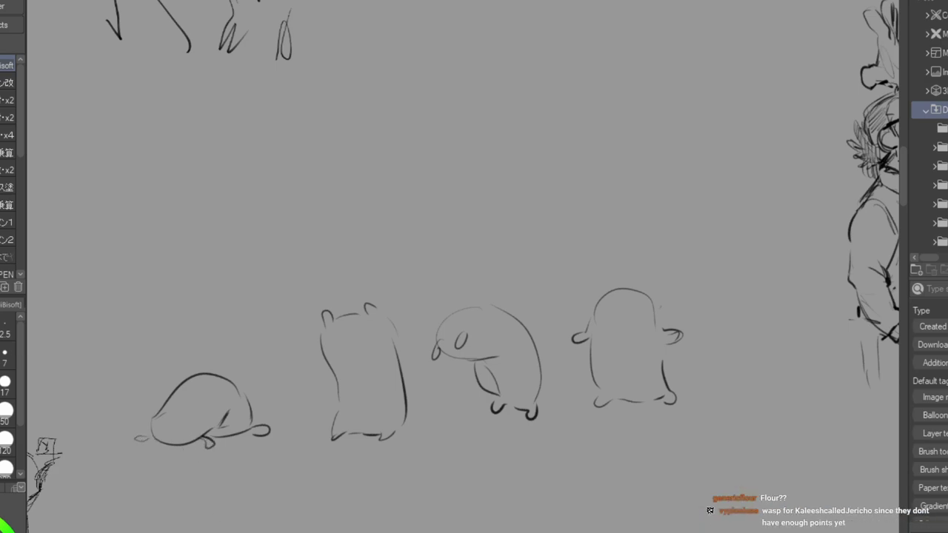
{"action": "left_click", "coordinate": [747, 354]}
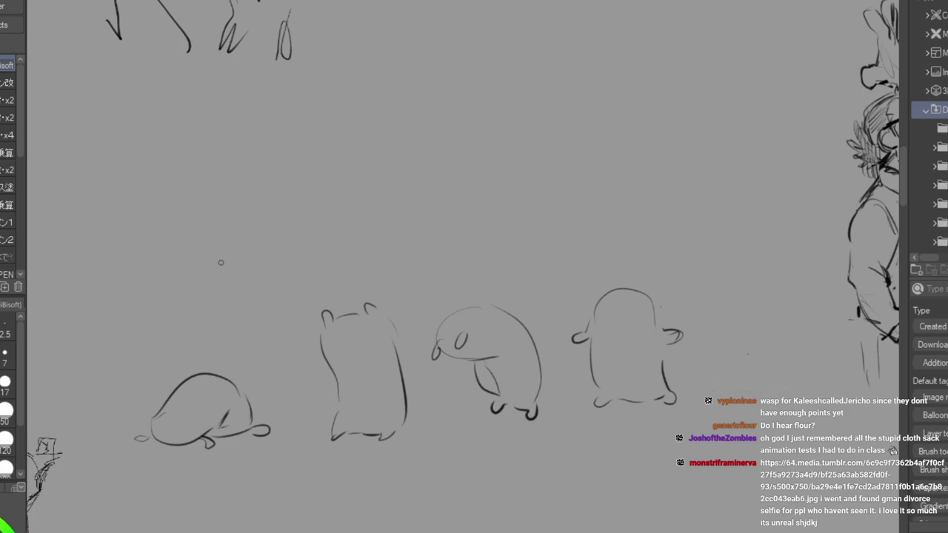
Add two smaller sack figures above the row, one standing straight and one bending over beside it.
{"action": "mouse_move", "coordinate": [217, 238]}
{"action": "left_mouse_down"}
{"action": "mouse_move", "coordinate": [213, 309]}
{"action": "mouse_move", "coordinate": [224, 216]}
{"action": "mouse_move", "coordinate": [225, 228]}
{"action": "mouse_move", "coordinate": [262, 221]}
{"action": "mouse_move", "coordinate": [256, 292]}
{"action": "mouse_move", "coordinate": [247, 309]}
{"action": "mouse_move", "coordinate": [222, 315]}
{"action": "mouse_move", "coordinate": [251, 313]}
{"action": "left_mouse_up"}
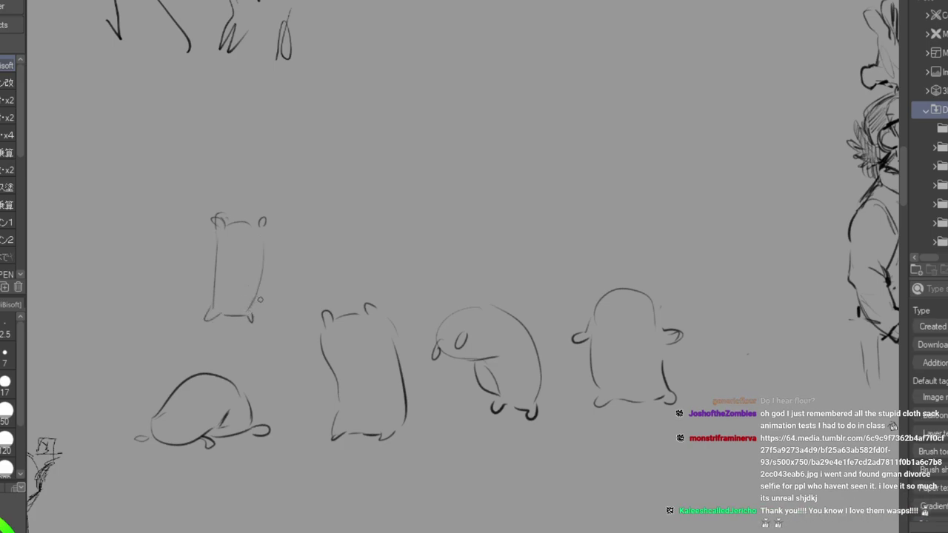
{"action": "left_click_drag", "start_coordinate": [285, 242], "coordinate": [283, 266]}
{"action": "mouse_move", "coordinate": [284, 265]}
{"action": "left_mouse_down"}
{"action": "mouse_move", "coordinate": [326, 257]}
{"action": "mouse_move", "coordinate": [286, 243]}
{"action": "mouse_move", "coordinate": [335, 254]}
{"action": "mouse_move", "coordinate": [333, 242]}
{"action": "mouse_move", "coordinate": [320, 293]}
{"action": "mouse_move", "coordinate": [299, 294]}
{"action": "mouse_move", "coordinate": [297, 280]}
{"action": "mouse_move", "coordinate": [306, 307]}
{"action": "mouse_move", "coordinate": [295, 304]}
{"action": "mouse_move", "coordinate": [331, 293]}
{"action": "left_mouse_up"}
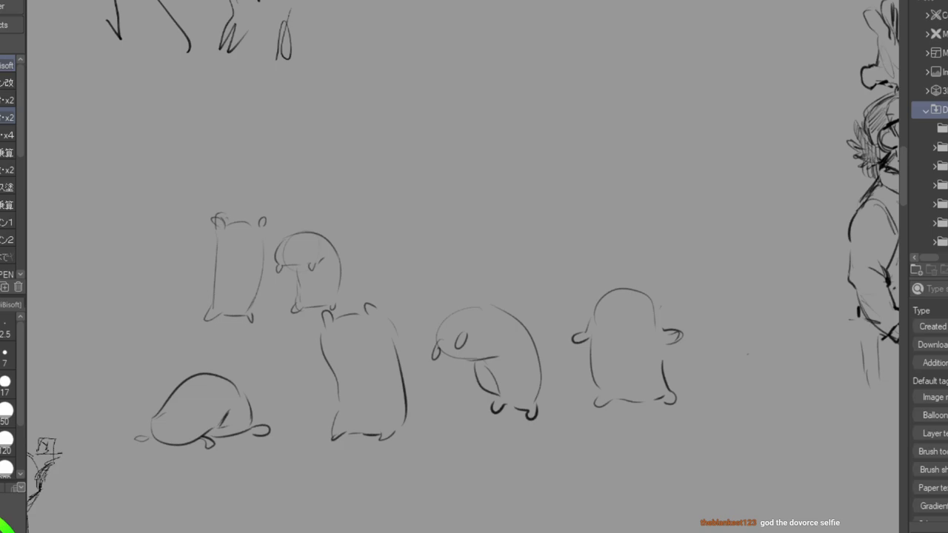
Darken the bespectacled man's lower sleeve outline, then clean up and redraw his near shoulder and upper arm.
{"action": "mouse_move", "coordinate": [815, 518]}
{"action": "left_mouse_down"}
{"action": "mouse_move", "coordinate": [688, 191]}
{"action": "mouse_move", "coordinate": [444, 8]}
{"action": "mouse_move", "coordinate": [105, 4]}
{"action": "left_mouse_up"}
{"action": "scroll", "coordinate": [464, 267], "scroll_direction": "up", "scroll_amount": 1}
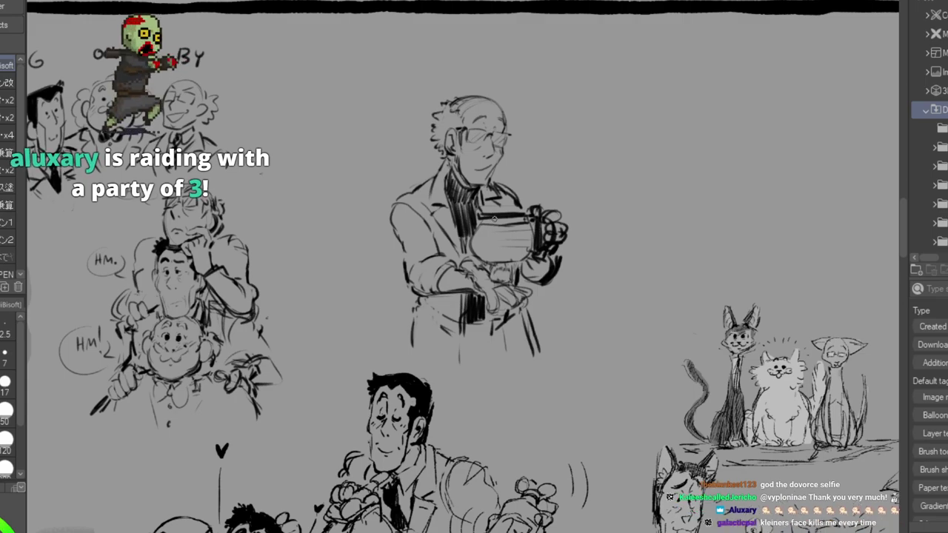
{"action": "mouse_move", "coordinate": [401, 255]}
{"action": "left_mouse_down"}
{"action": "mouse_move", "coordinate": [408, 287]}
{"action": "mouse_move", "coordinate": [426, 293]}
{"action": "mouse_move", "coordinate": [408, 292]}
{"action": "left_mouse_up"}
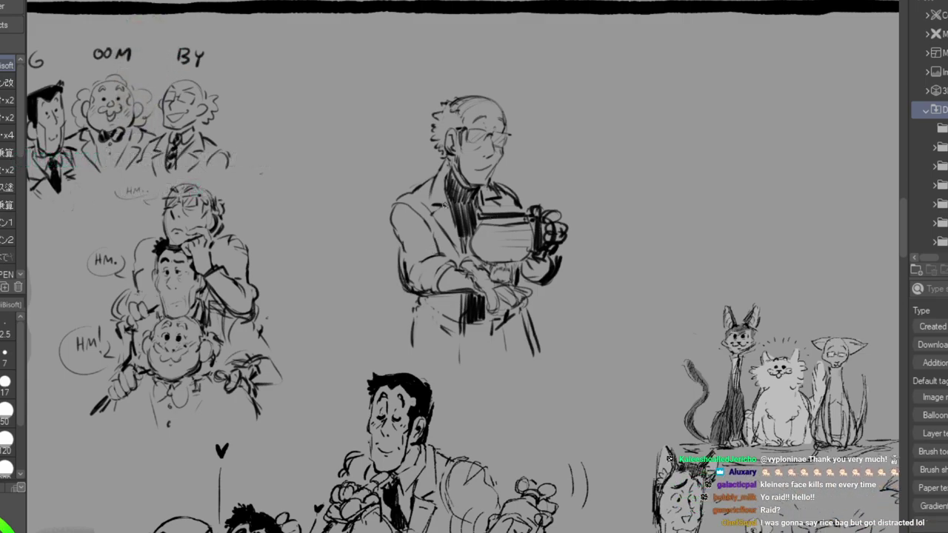
{"action": "mouse_move", "coordinate": [407, 253]}
{"action": "left_mouse_down"}
{"action": "mouse_move", "coordinate": [416, 274]}
{"action": "mouse_move", "coordinate": [401, 261]}
{"action": "mouse_move", "coordinate": [421, 290]}
{"action": "left_mouse_up"}
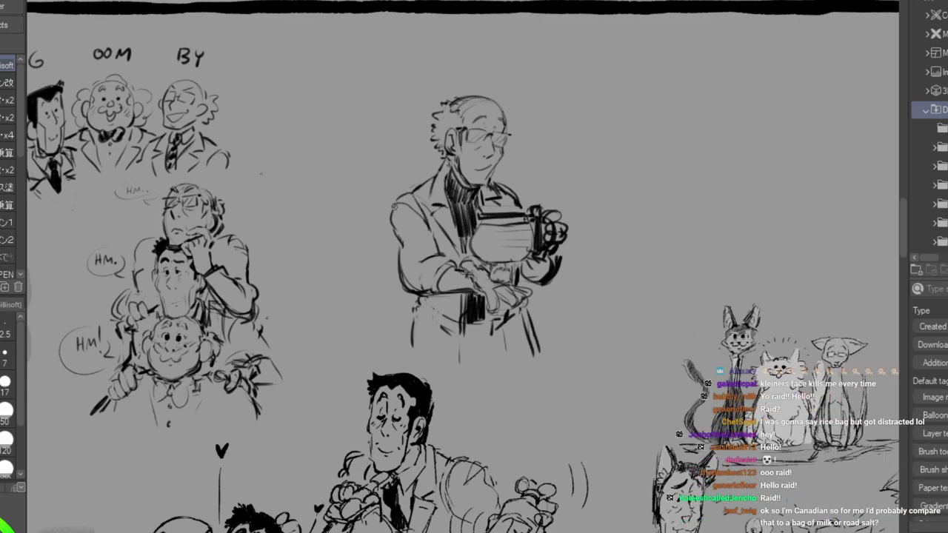
{"action": "key", "text": "e"}
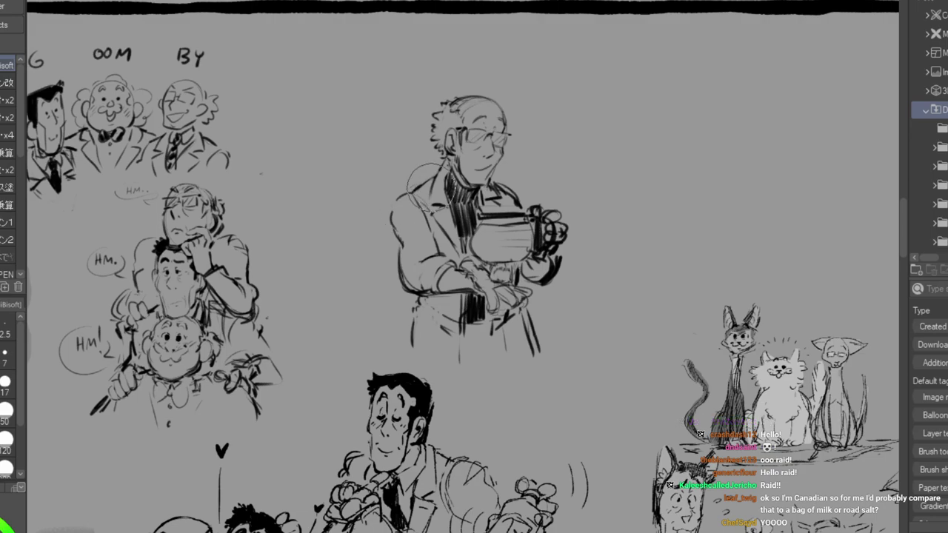
{"action": "key", "text": "p"}
{"action": "left_click_drag", "start_coordinate": [402, 196], "coordinate": [397, 245]}
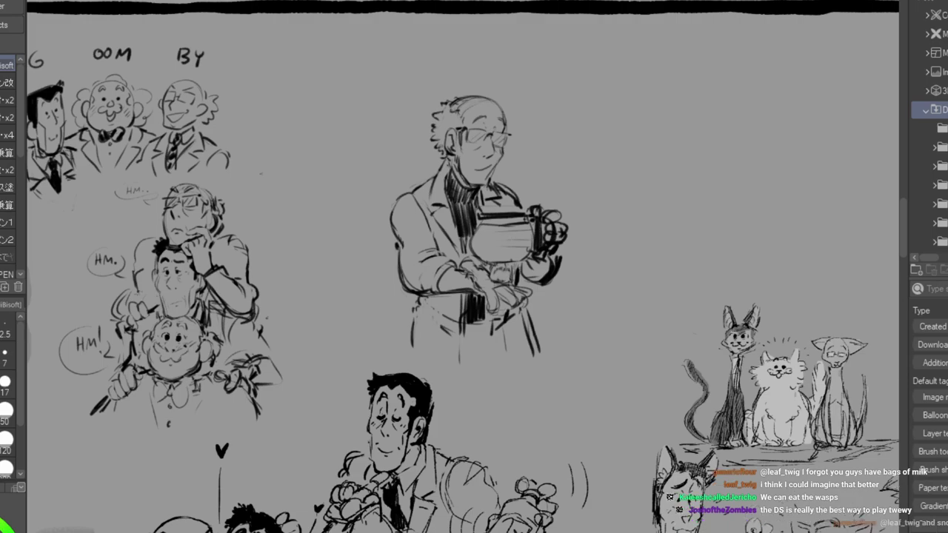
Shade the liquid in the coffee pot grey and draw a lid above its dark rim.
{"action": "mouse_move", "coordinate": [484, 236]}
{"action": "left_mouse_down"}
{"action": "mouse_move", "coordinate": [512, 235]}
{"action": "mouse_move", "coordinate": [519, 246]}
{"action": "mouse_move", "coordinate": [534, 232]}
{"action": "mouse_move", "coordinate": [532, 251]}
{"action": "left_mouse_up"}
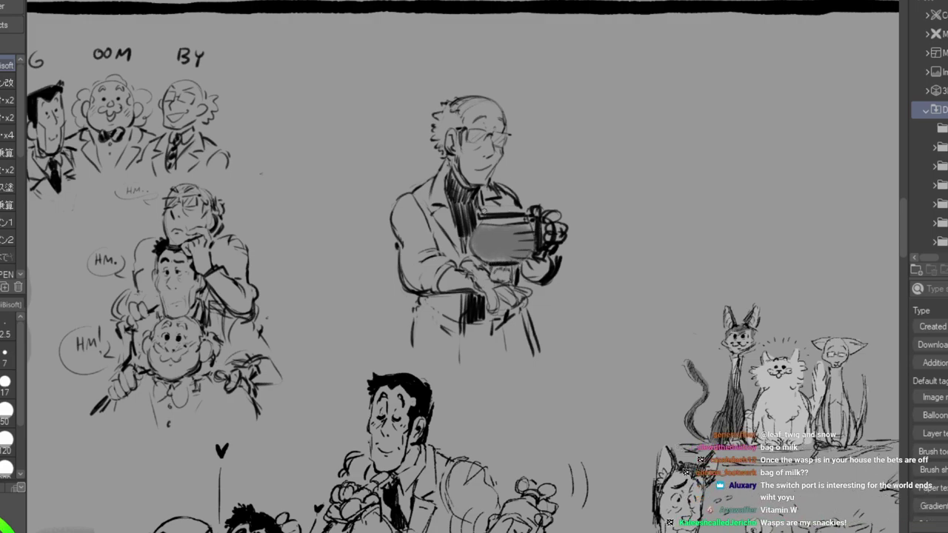
{"action": "left_click_drag", "start_coordinate": [475, 210], "coordinate": [522, 204]}
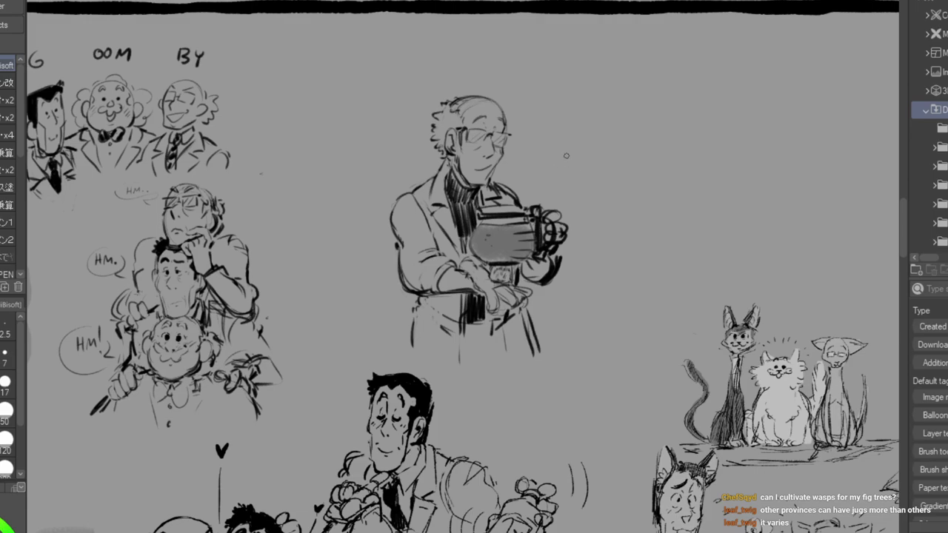
Sketch two small heads beside the bespectacled man, a square-jawed profile above a round head, and add simple facial features to both.
{"action": "mouse_move", "coordinate": [573, 137]}
{"action": "left_mouse_down"}
{"action": "mouse_move", "coordinate": [597, 136]}
{"action": "mouse_move", "coordinate": [595, 173]}
{"action": "mouse_move", "coordinate": [579, 203]}
{"action": "mouse_move", "coordinate": [586, 179]}
{"action": "mouse_move", "coordinate": [607, 193]}
{"action": "mouse_move", "coordinate": [601, 178]}
{"action": "mouse_move", "coordinate": [604, 207]}
{"action": "mouse_move", "coordinate": [609, 188]}
{"action": "mouse_move", "coordinate": [600, 210]}
{"action": "left_mouse_up"}
{"action": "mouse_move", "coordinate": [593, 176]}
{"action": "left_mouse_down"}
{"action": "mouse_move", "coordinate": [586, 207]}
{"action": "mouse_move", "coordinate": [596, 207]}
{"action": "left_mouse_up"}
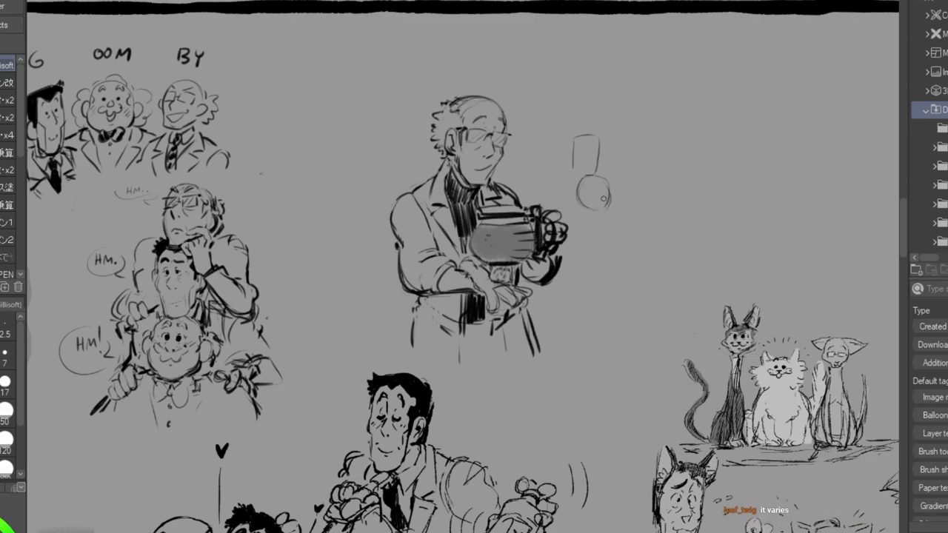
{"action": "left_click_drag", "start_coordinate": [590, 143], "coordinate": [592, 152]}
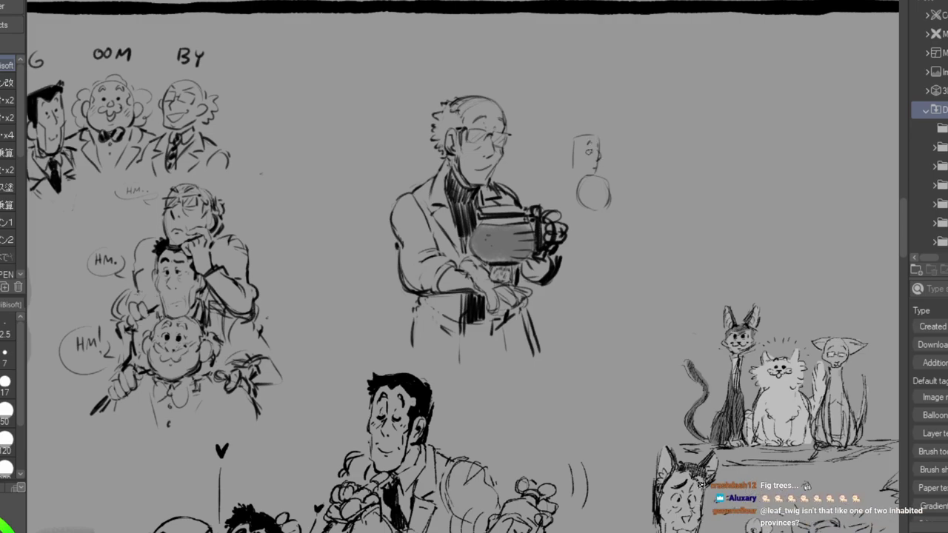
{"action": "left_click_drag", "start_coordinate": [580, 152], "coordinate": [577, 165]}
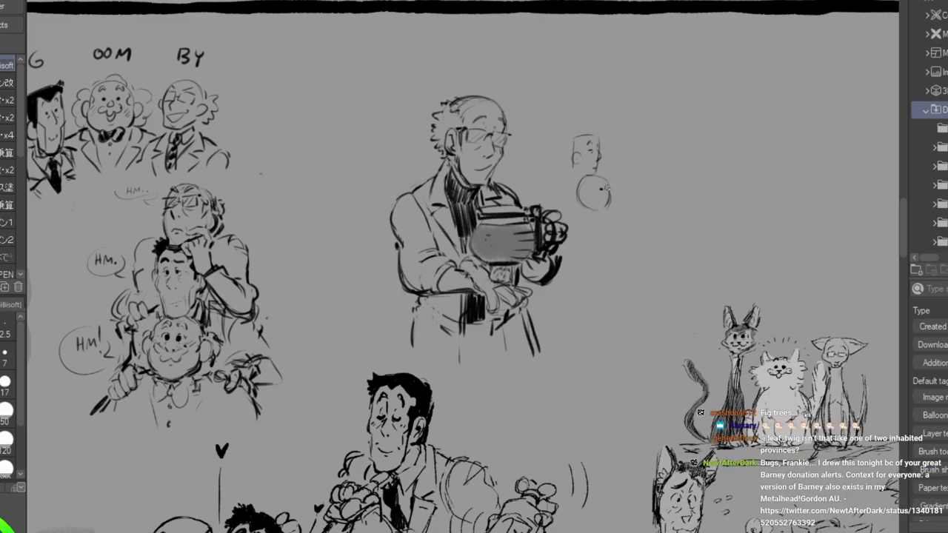
{"action": "left_click_drag", "start_coordinate": [601, 191], "coordinate": [603, 197]}
{"action": "left_click_drag", "start_coordinate": [593, 191], "coordinate": [608, 203]}
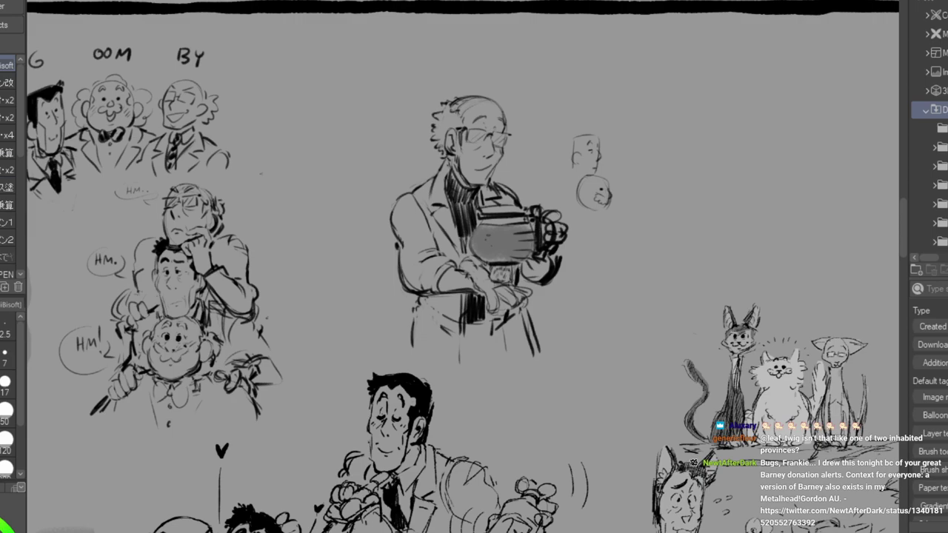
Switch to the browser and view the character drawing in the linked tweet.
{"action": "key", "text": "alt+Tab"}
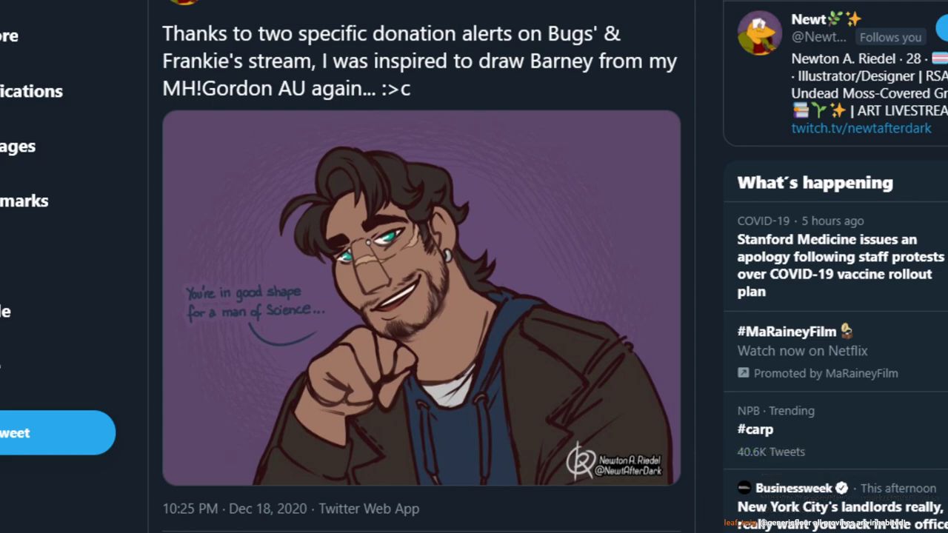
{"action": "left_click", "coordinate": [427, 367]}
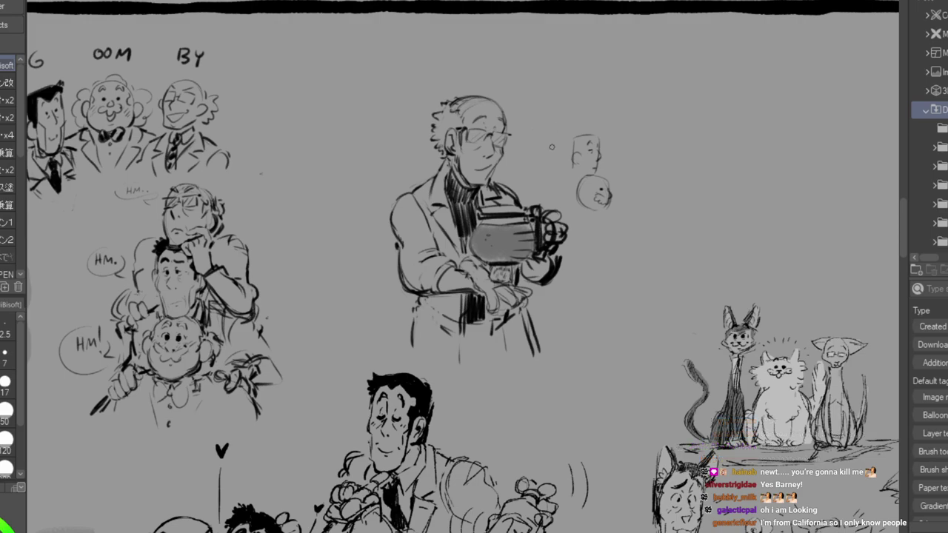
Outline the square-jawed man's hair, neck and shoulder, add the round-headed figure's side details, and draw a horizontal background line above.
{"action": "left_click_drag", "start_coordinate": [574, 136], "coordinate": [569, 166]}
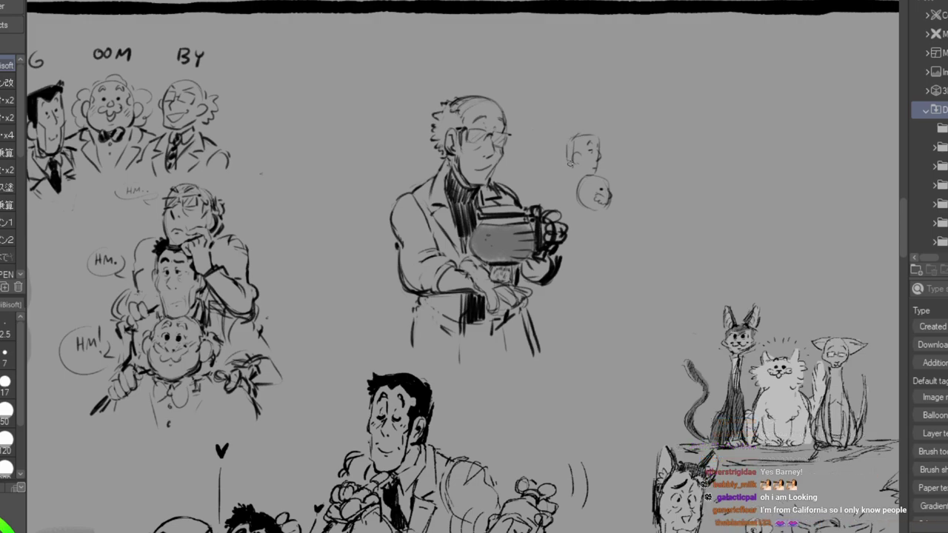
{"action": "mouse_move", "coordinate": [584, 134]}
{"action": "left_mouse_down"}
{"action": "mouse_move", "coordinate": [596, 134]}
{"action": "mouse_move", "coordinate": [568, 141]}
{"action": "mouse_move", "coordinate": [588, 137]}
{"action": "mouse_move", "coordinate": [584, 147]}
{"action": "left_mouse_up"}
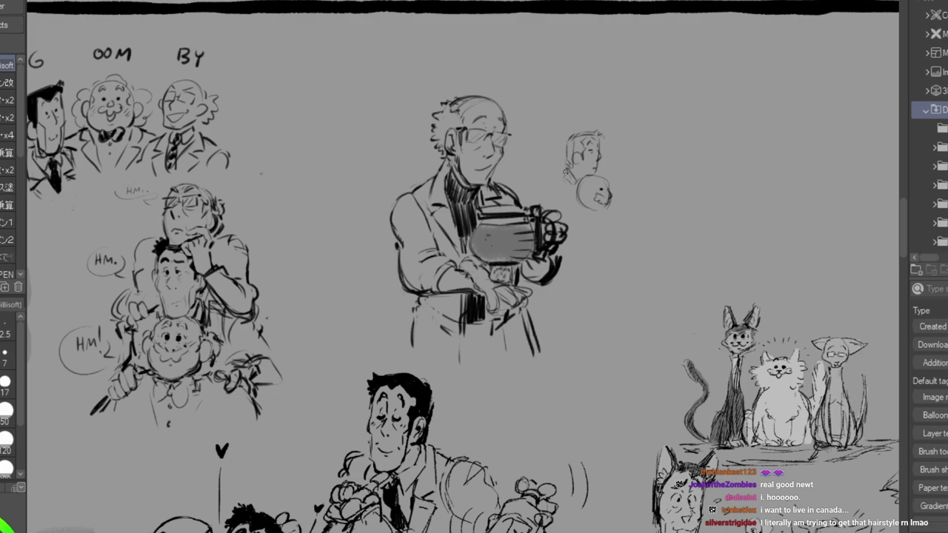
{"action": "left_click_drag", "start_coordinate": [571, 174], "coordinate": [547, 187]}
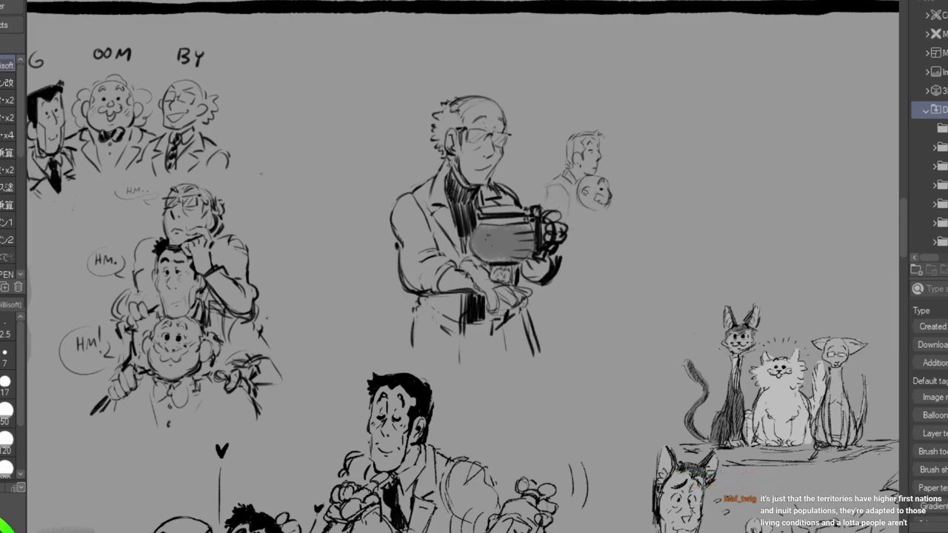
{"action": "mouse_move", "coordinate": [576, 176]}
{"action": "left_mouse_down"}
{"action": "mouse_move", "coordinate": [569, 182]}
{"action": "mouse_move", "coordinate": [581, 206]}
{"action": "mouse_move", "coordinate": [591, 178]}
{"action": "left_mouse_up"}
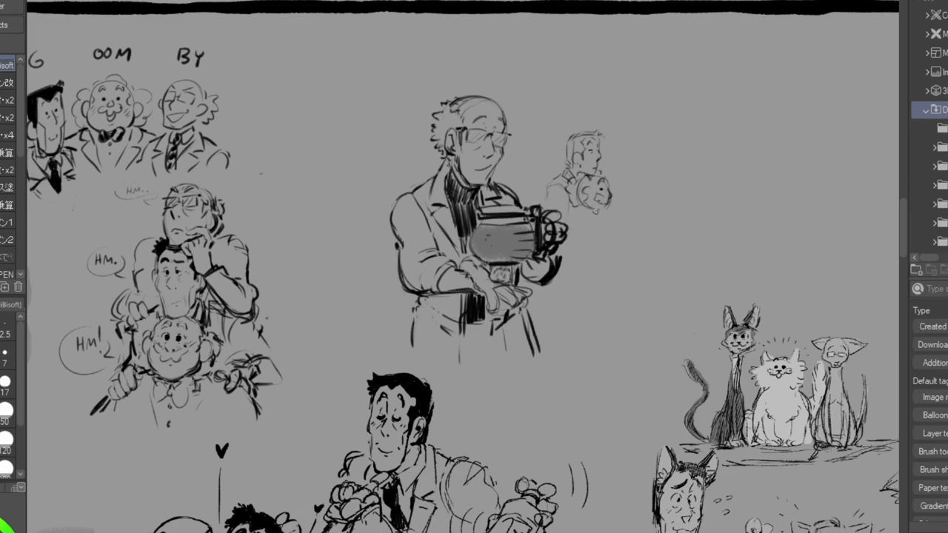
{"action": "left_click_drag", "start_coordinate": [580, 201], "coordinate": [577, 204]}
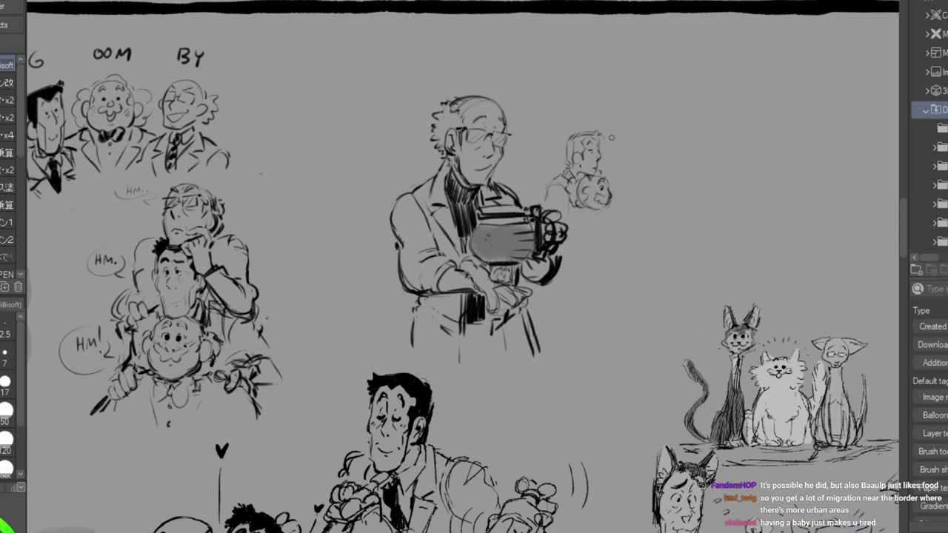
{"action": "left_click_drag", "start_coordinate": [568, 113], "coordinate": [646, 112]}
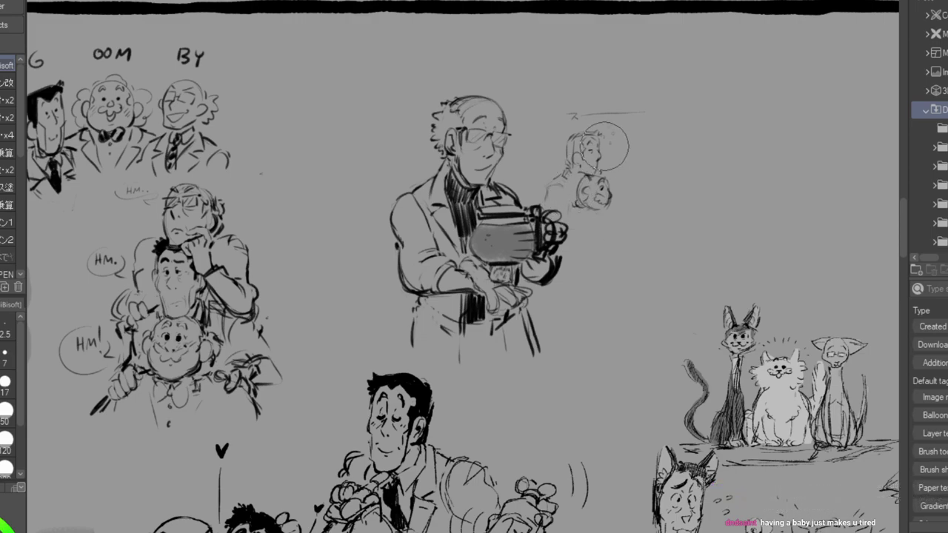
Erase the heavy lower sleeve outline of the bespectacled man and redraw his elbow, rolled sleeve and coat edge with thinner lines.
{"action": "left_click_drag", "start_coordinate": [399, 255], "coordinate": [411, 294]}
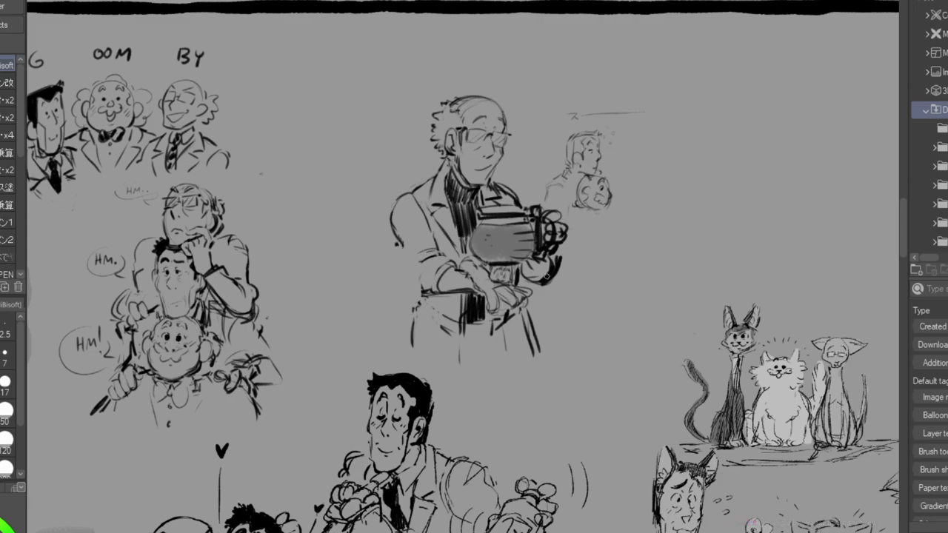
{"action": "mouse_move", "coordinate": [426, 249]}
{"action": "left_mouse_down"}
{"action": "mouse_move", "coordinate": [411, 269]}
{"action": "mouse_move", "coordinate": [432, 307]}
{"action": "mouse_move", "coordinate": [418, 330]}
{"action": "left_mouse_up"}
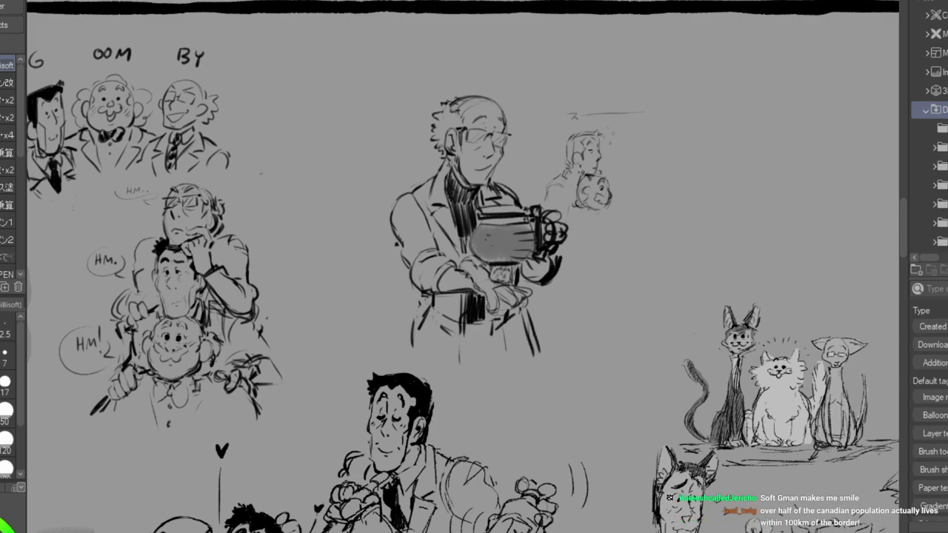
Fill the small square-jawed man's hair solid black with a spiky front, and refine his neck and face.
{"action": "left_click_drag", "start_coordinate": [578, 170], "coordinate": [575, 179]}
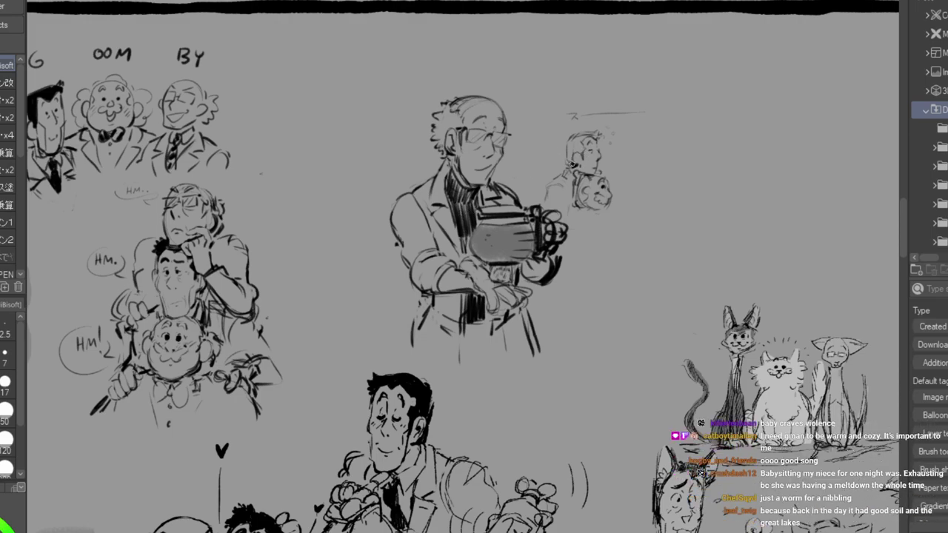
{"action": "mouse_move", "coordinate": [571, 141]}
{"action": "left_mouse_down"}
{"action": "mouse_move", "coordinate": [568, 161]}
{"action": "mouse_move", "coordinate": [570, 140]}
{"action": "mouse_move", "coordinate": [571, 159]}
{"action": "mouse_move", "coordinate": [587, 155]}
{"action": "left_mouse_up"}
{"action": "mouse_move", "coordinate": [582, 142]}
{"action": "left_mouse_down"}
{"action": "mouse_move", "coordinate": [587, 150]}
{"action": "mouse_move", "coordinate": [581, 134]}
{"action": "left_mouse_up"}
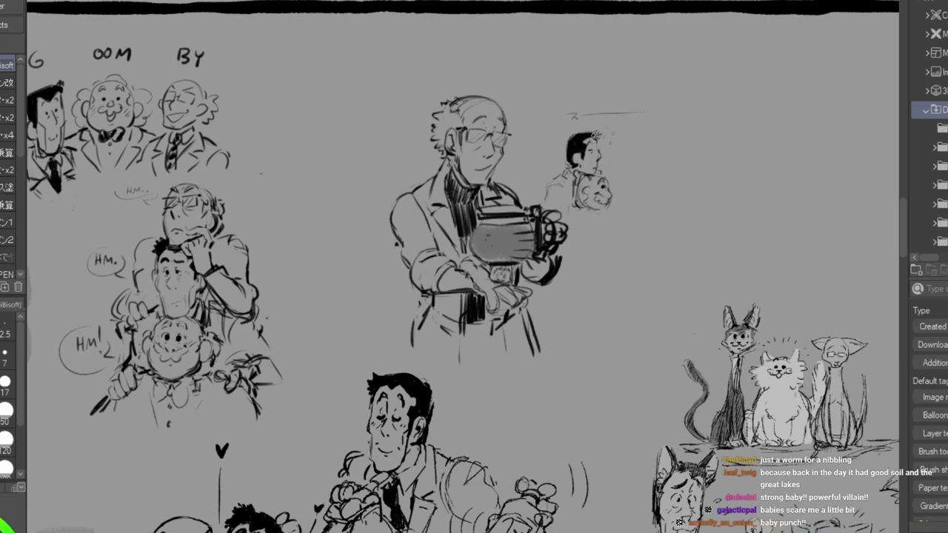
{"action": "left_click_drag", "start_coordinate": [597, 133], "coordinate": [601, 139]}
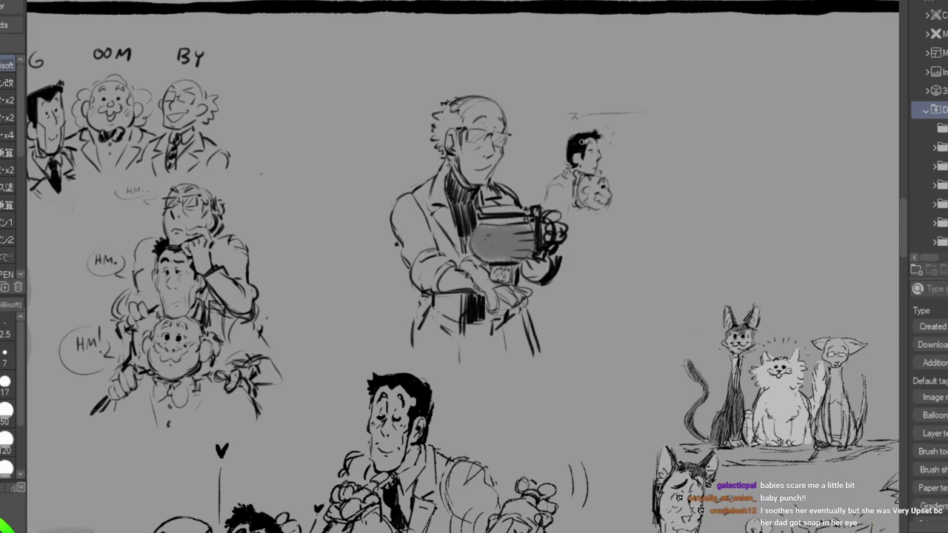
{"action": "left_click_drag", "start_coordinate": [584, 151], "coordinate": [582, 163]}
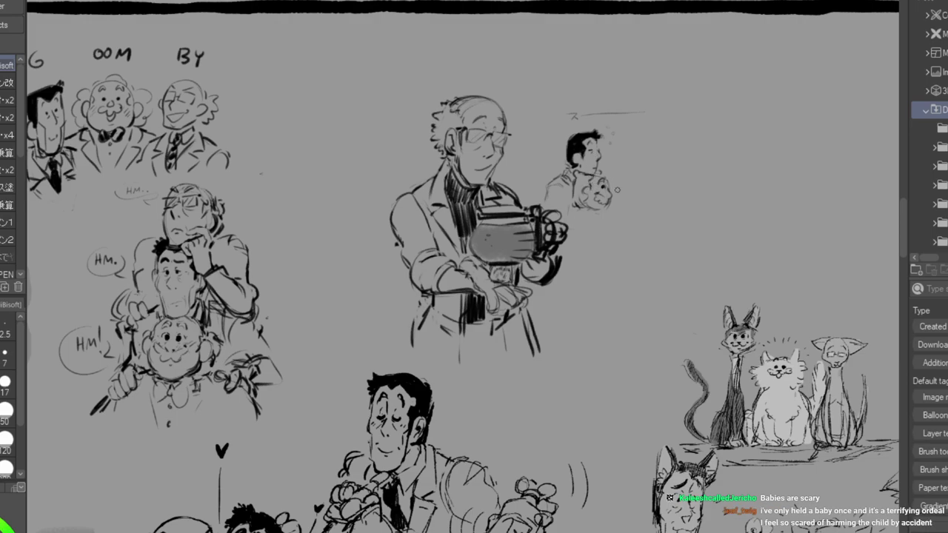
Clean up the round-headed figure's edge and draw the small man's sleeve and forearm reaching beneath that head.
{"action": "left_click_drag", "start_coordinate": [573, 192], "coordinate": [583, 206]}
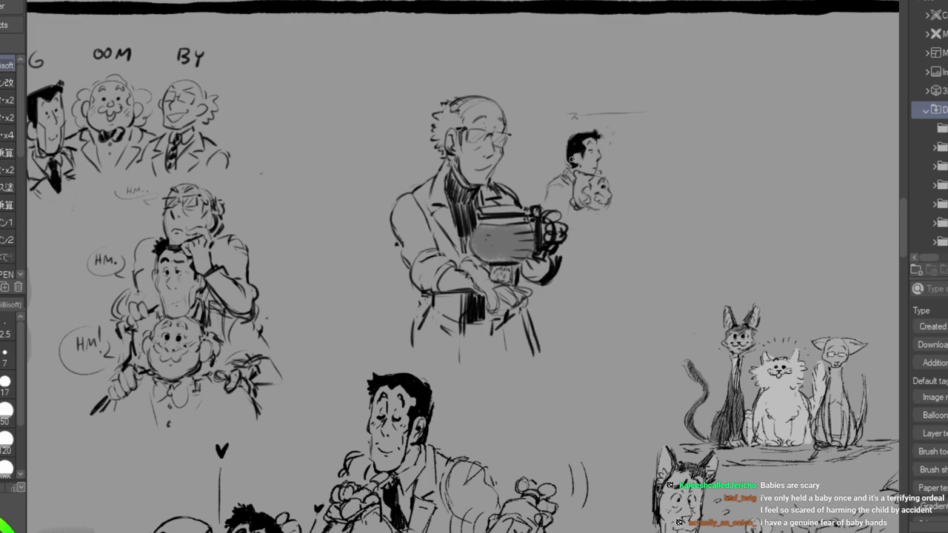
{"action": "left_click_drag", "start_coordinate": [574, 198], "coordinate": [580, 202]}
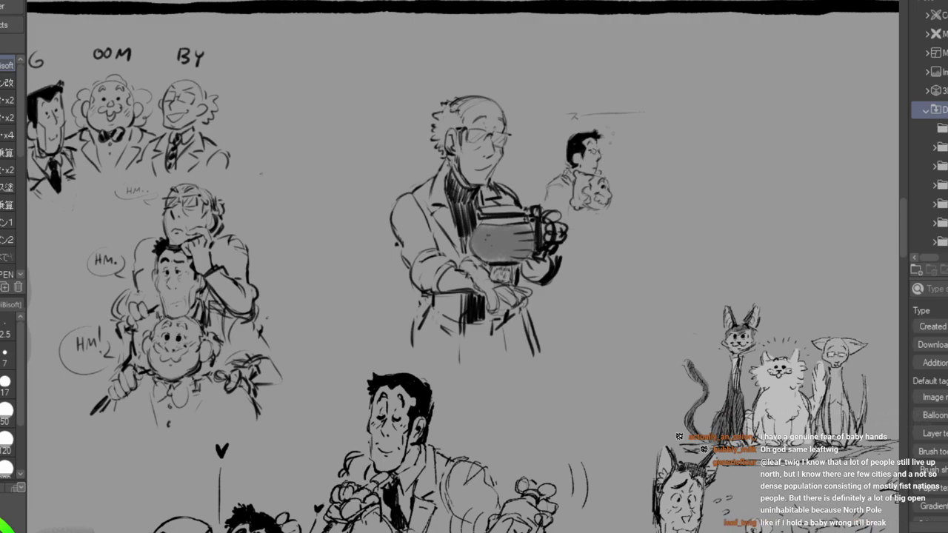
{"action": "left_click_drag", "start_coordinate": [571, 195], "coordinate": [574, 203]}
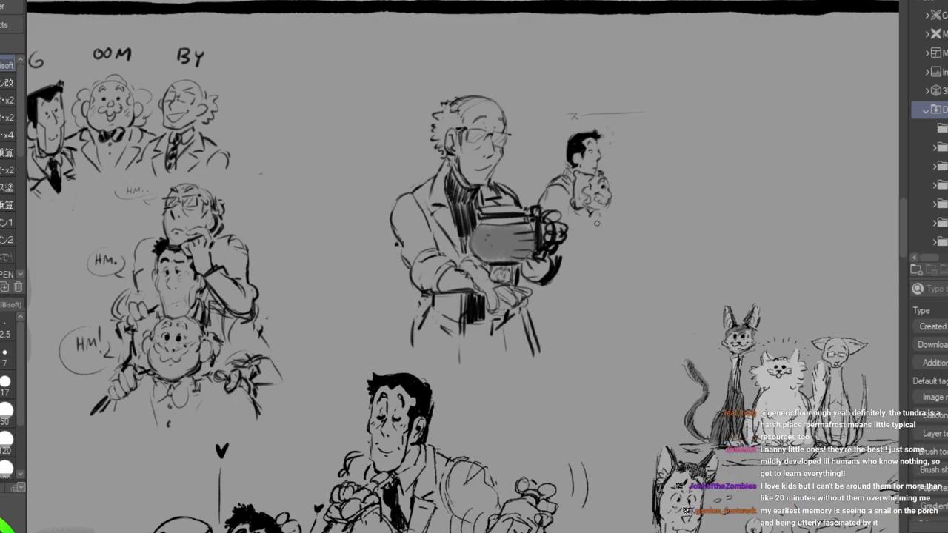
{"action": "mouse_move", "coordinate": [610, 212]}
{"action": "left_mouse_down"}
{"action": "mouse_move", "coordinate": [563, 214]}
{"action": "mouse_move", "coordinate": [588, 225]}
{"action": "mouse_move", "coordinate": [575, 232]}
{"action": "left_mouse_up"}
{"action": "mouse_move", "coordinate": [568, 199]}
{"action": "left_mouse_down"}
{"action": "mouse_move", "coordinate": [545, 208]}
{"action": "mouse_move", "coordinate": [573, 210]}
{"action": "mouse_move", "coordinate": [584, 228]}
{"action": "mouse_move", "coordinate": [607, 215]}
{"action": "left_mouse_up"}
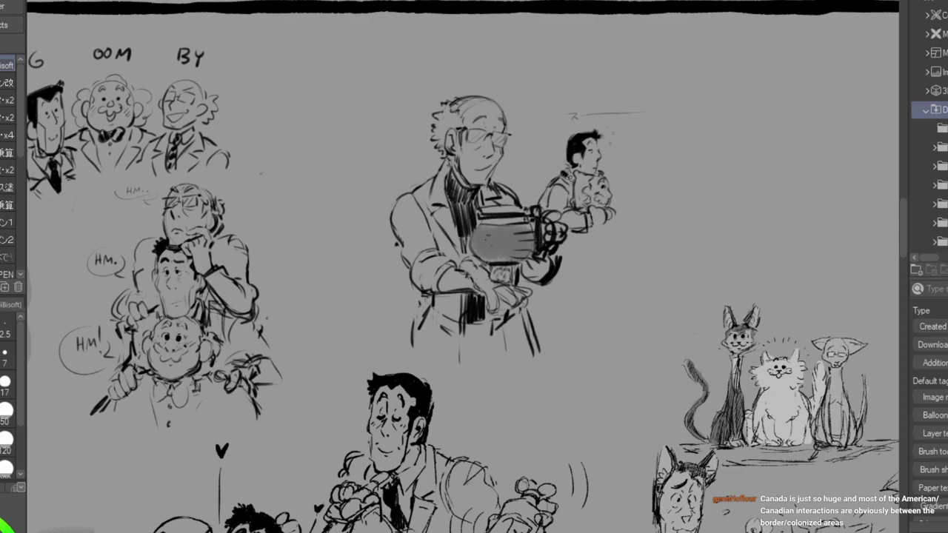
Add the small man's collar and a body line below his forearm, then clean up his shoulder and cuff.
{"action": "left_click_drag", "start_coordinate": [570, 163], "coordinate": [569, 167]}
{"action": "left_click_drag", "start_coordinate": [570, 235], "coordinate": [575, 263]}
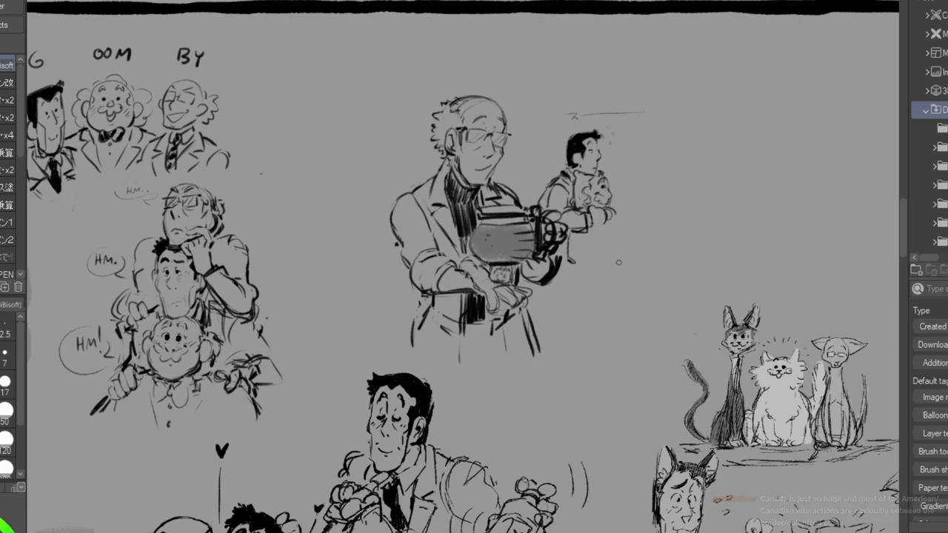
{"action": "left_click_drag", "start_coordinate": [570, 227], "coordinate": [584, 223]}
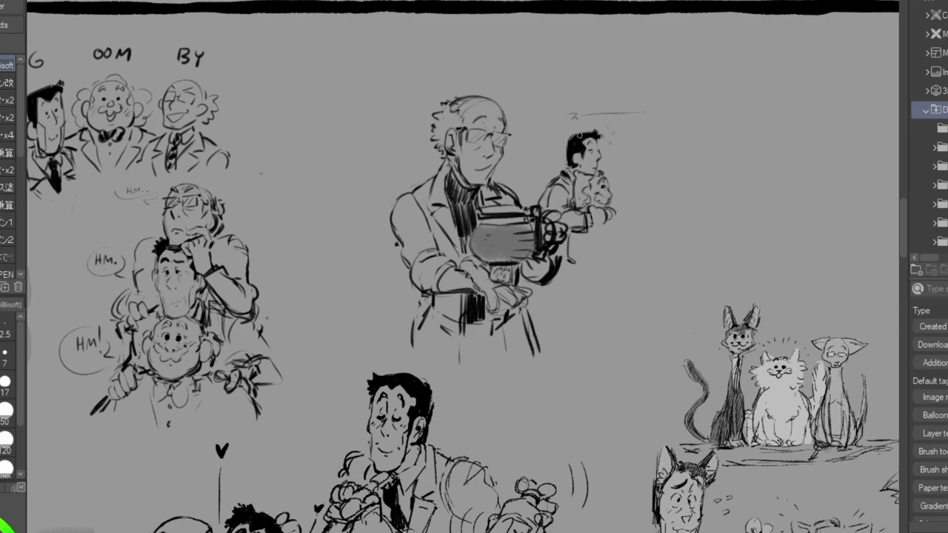
{"action": "key", "text": "e"}
{"action": "left_click_drag", "start_coordinate": [558, 182], "coordinate": [554, 191]}
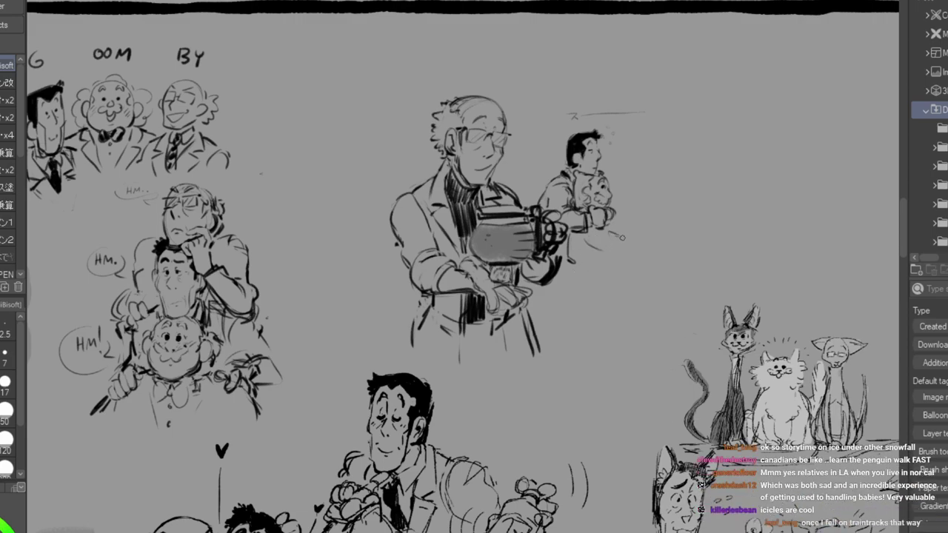
Draw an outstretched hand reaching towards a flat pan, with a tilted container tipping round pieces into it.
{"action": "mouse_move", "coordinate": [623, 245]}
{"action": "left_mouse_down"}
{"action": "mouse_move", "coordinate": [636, 235]}
{"action": "mouse_move", "coordinate": [644, 244]}
{"action": "mouse_move", "coordinate": [631, 253]}
{"action": "mouse_move", "coordinate": [658, 239]}
{"action": "mouse_move", "coordinate": [666, 252]}
{"action": "mouse_move", "coordinate": [707, 243]}
{"action": "left_mouse_up"}
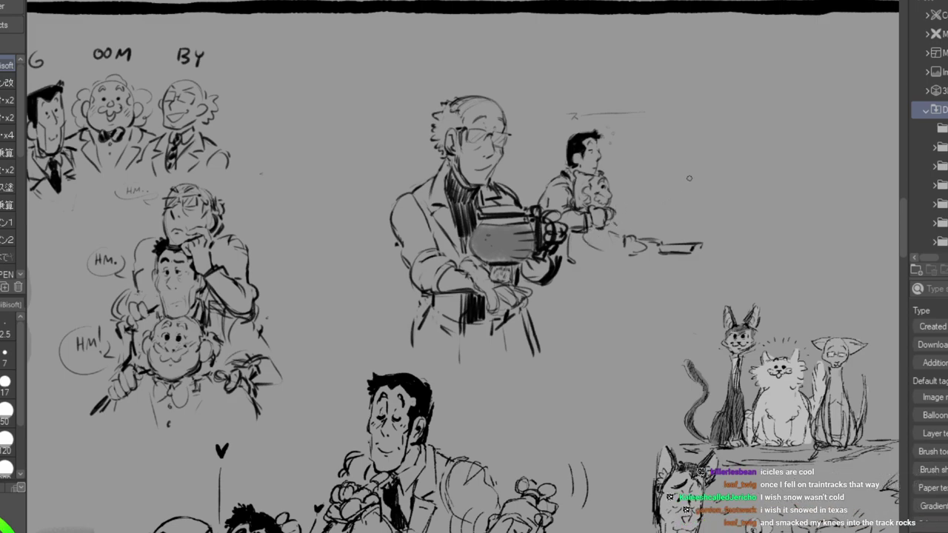
{"action": "mouse_move", "coordinate": [634, 208]}
{"action": "left_mouse_down"}
{"action": "mouse_move", "coordinate": [664, 189]}
{"action": "mouse_move", "coordinate": [635, 191]}
{"action": "mouse_move", "coordinate": [689, 189]}
{"action": "mouse_move", "coordinate": [640, 204]}
{"action": "mouse_move", "coordinate": [672, 218]}
{"action": "mouse_move", "coordinate": [679, 233]}
{"action": "mouse_move", "coordinate": [671, 234]}
{"action": "mouse_move", "coordinate": [681, 233]}
{"action": "mouse_move", "coordinate": [671, 242]}
{"action": "mouse_move", "coordinate": [698, 235]}
{"action": "mouse_move", "coordinate": [673, 231]}
{"action": "mouse_move", "coordinate": [680, 240]}
{"action": "mouse_move", "coordinate": [678, 214]}
{"action": "mouse_move", "coordinate": [655, 213]}
{"action": "mouse_move", "coordinate": [684, 224]}
{"action": "mouse_move", "coordinate": [679, 202]}
{"action": "mouse_move", "coordinate": [670, 225]}
{"action": "left_mouse_up"}
{"action": "mouse_move", "coordinate": [691, 182]}
{"action": "left_mouse_down"}
{"action": "mouse_move", "coordinate": [661, 188]}
{"action": "mouse_move", "coordinate": [694, 187]}
{"action": "mouse_move", "coordinate": [668, 200]}
{"action": "left_mouse_up"}
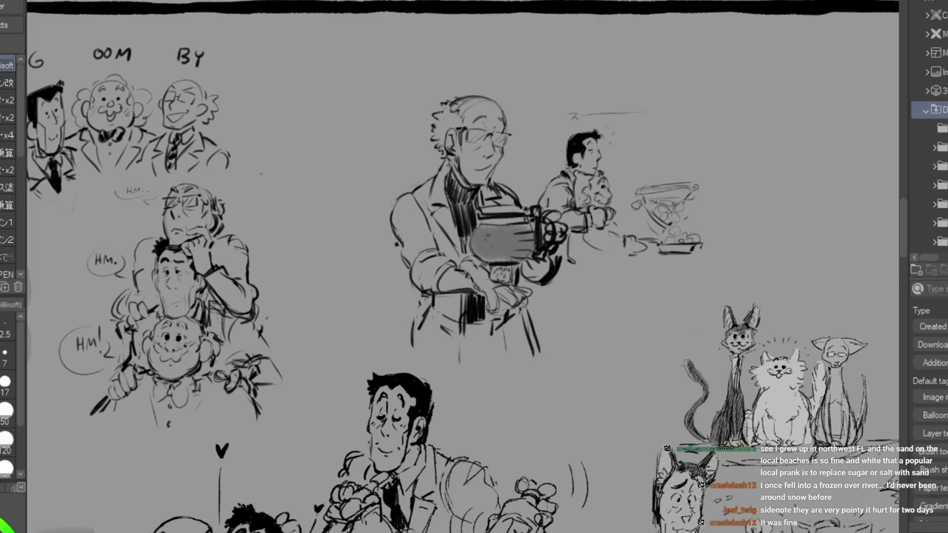
{"action": "left_click_drag", "start_coordinate": [663, 198], "coordinate": [678, 196]}
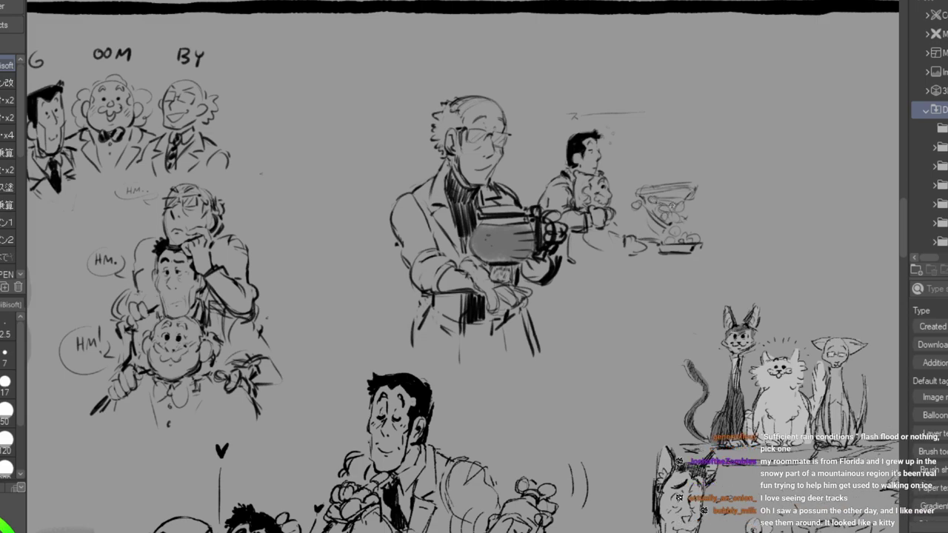
Add pinstripes to the small man's jacket, complete the reaching hand, and redraw the bespectacled man's fingers on the pot handle.
{"action": "left_click_drag", "start_coordinate": [641, 199], "coordinate": [643, 222]}
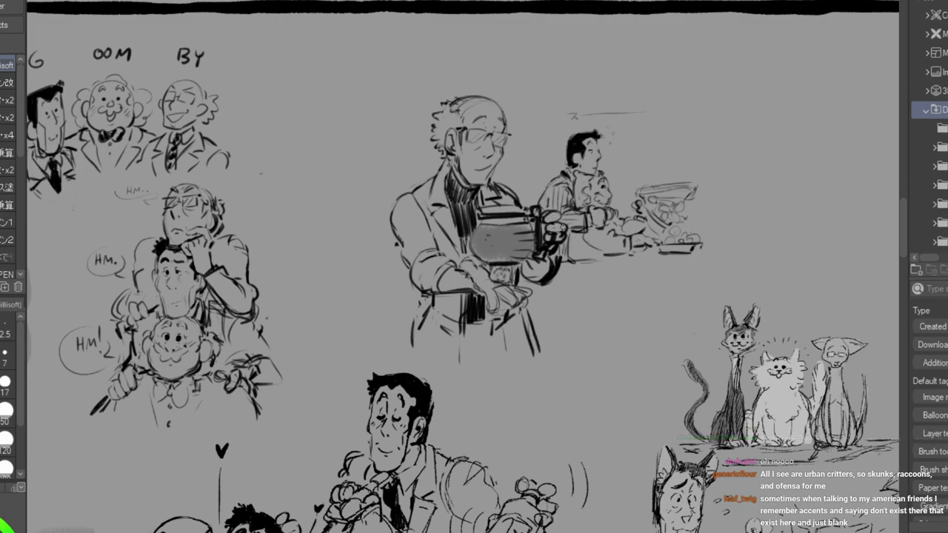
{"action": "mouse_move", "coordinate": [551, 233]}
{"action": "left_mouse_down"}
{"action": "mouse_move", "coordinate": [560, 237]}
{"action": "mouse_move", "coordinate": [549, 238]}
{"action": "mouse_move", "coordinate": [540, 211]}
{"action": "left_mouse_up"}
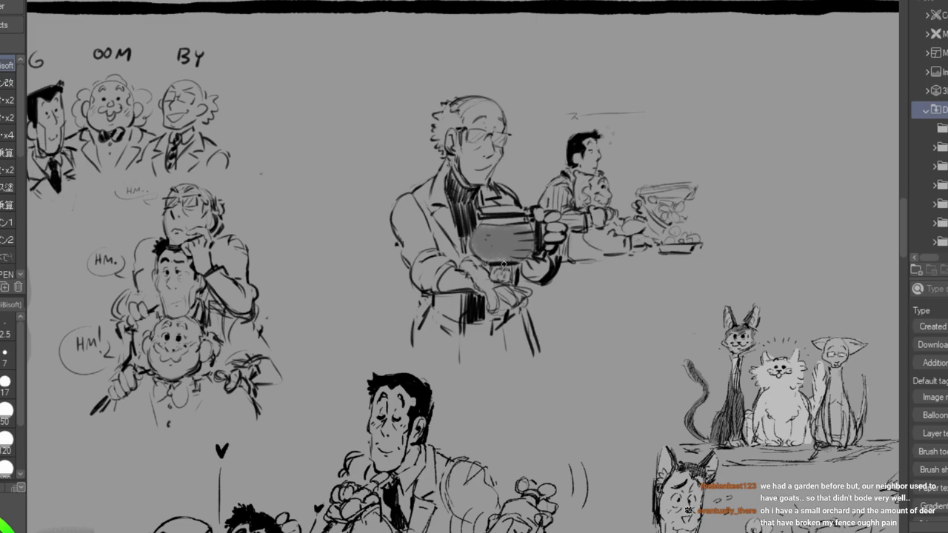
{"action": "left_click_drag", "start_coordinate": [571, 184], "coordinate": [572, 191]}
{"action": "left_click_drag", "start_coordinate": [580, 142], "coordinate": [590, 137]}
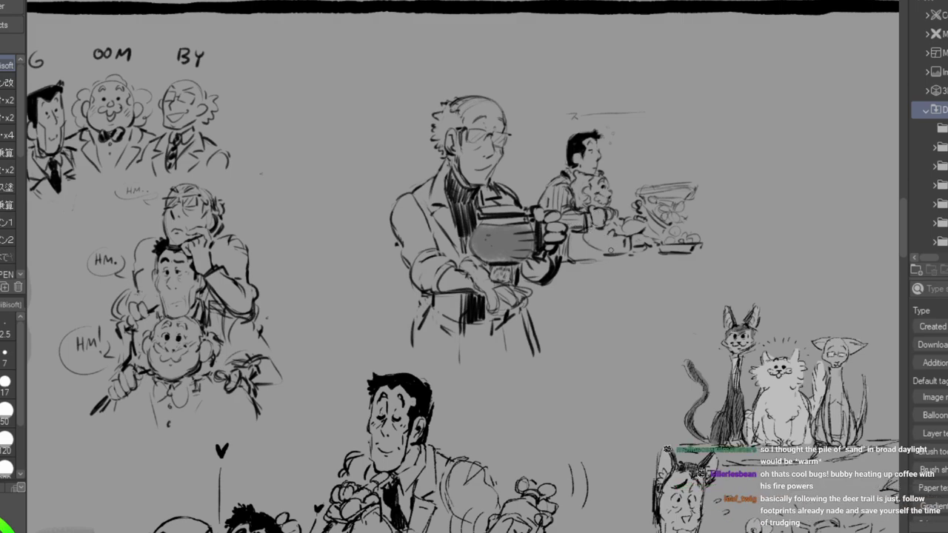
Draw the counter edge below the small figures and a faint rectangular outline on the wall above the pan.
{"action": "left_click_drag", "start_coordinate": [573, 265], "coordinate": [624, 263]}
{"action": "mouse_move", "coordinate": [637, 115]}
{"action": "left_mouse_down"}
{"action": "mouse_move", "coordinate": [635, 152]}
{"action": "mouse_move", "coordinate": [631, 143]}
{"action": "mouse_move", "coordinate": [676, 154]}
{"action": "left_mouse_up"}
{"action": "left_click_drag", "start_coordinate": [671, 119], "coordinate": [669, 151]}
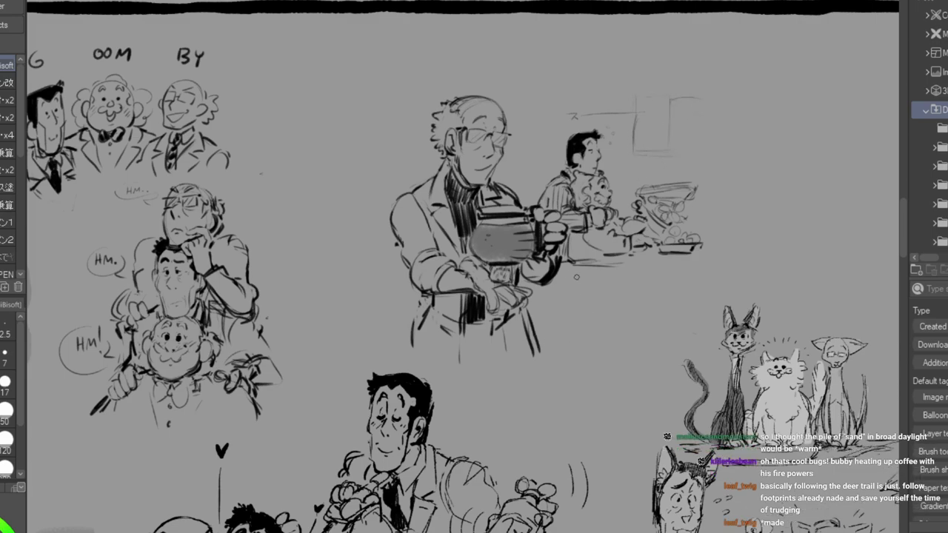
Draw the small man's striped trouser leg and shoe behind the bespectacled man, plus a second leg, foot and floor line.
{"action": "left_click_drag", "start_coordinate": [568, 271], "coordinate": [580, 342]}
{"action": "left_click_drag", "start_coordinate": [614, 268], "coordinate": [614, 302]}
{"action": "mouse_move", "coordinate": [544, 300]}
{"action": "left_mouse_down"}
{"action": "mouse_move", "coordinate": [541, 336]}
{"action": "mouse_move", "coordinate": [560, 346]}
{"action": "left_mouse_up"}
{"action": "left_click_drag", "start_coordinate": [545, 296], "coordinate": [549, 343]}
{"action": "left_click_drag", "start_coordinate": [546, 348], "coordinate": [569, 350]}
{"action": "mouse_move", "coordinate": [564, 287]}
{"action": "left_mouse_down"}
{"action": "mouse_move", "coordinate": [557, 327]}
{"action": "mouse_move", "coordinate": [573, 349]}
{"action": "mouse_move", "coordinate": [570, 327]}
{"action": "mouse_move", "coordinate": [560, 340]}
{"action": "mouse_move", "coordinate": [582, 346]}
{"action": "left_mouse_up"}
{"action": "mouse_move", "coordinate": [546, 348]}
{"action": "left_mouse_down"}
{"action": "mouse_move", "coordinate": [573, 345]}
{"action": "mouse_move", "coordinate": [567, 323]}
{"action": "mouse_move", "coordinate": [558, 330]}
{"action": "mouse_move", "coordinate": [564, 287]}
{"action": "mouse_move", "coordinate": [545, 322]}
{"action": "left_mouse_up"}
{"action": "mouse_move", "coordinate": [558, 270]}
{"action": "left_mouse_down"}
{"action": "mouse_move", "coordinate": [553, 321]}
{"action": "mouse_move", "coordinate": [571, 293]}
{"action": "mouse_move", "coordinate": [586, 340]}
{"action": "left_mouse_up"}
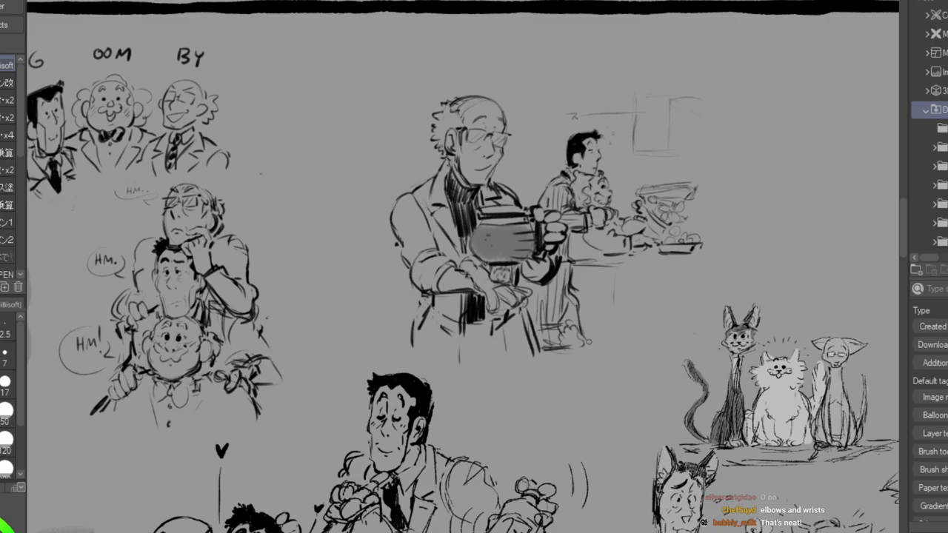
{"action": "mouse_move", "coordinate": [616, 282]}
{"action": "left_mouse_down"}
{"action": "mouse_move", "coordinate": [609, 339]}
{"action": "mouse_move", "coordinate": [622, 341]}
{"action": "mouse_move", "coordinate": [616, 320]}
{"action": "mouse_move", "coordinate": [632, 342]}
{"action": "left_mouse_up"}
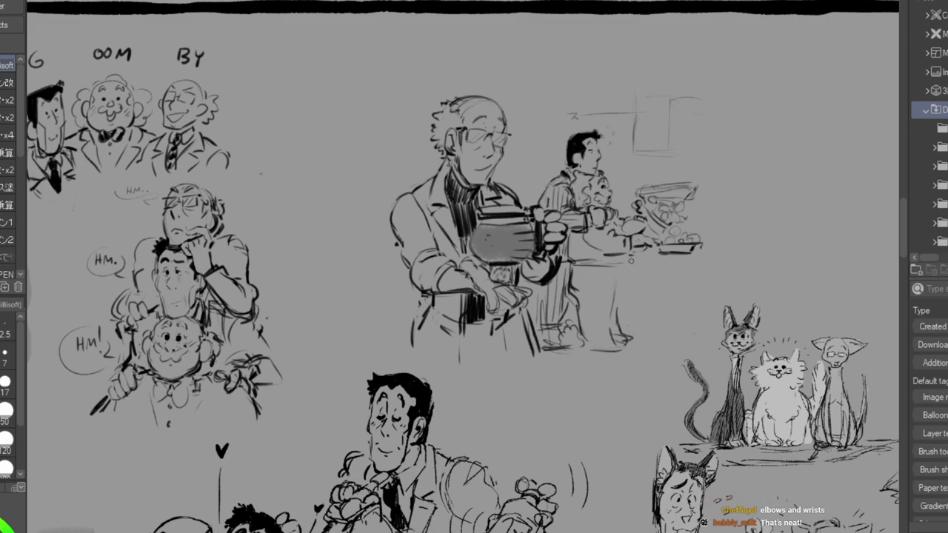
Draw the counter's vertical side edge down to the floor with darkened repeated strokes.
{"action": "left_click_drag", "start_coordinate": [631, 259], "coordinate": [634, 338]}
{"action": "left_click_drag", "start_coordinate": [634, 279], "coordinate": [633, 345]}
{"action": "left_click_drag", "start_coordinate": [632, 307], "coordinate": [631, 332]}
Sketch a counter line behind the bespectacled man and a dog's head peeking out from behind his shoulder.
{"action": "mouse_move", "coordinate": [346, 240]}
{"action": "left_mouse_down"}
{"action": "mouse_move", "coordinate": [382, 240]}
{"action": "mouse_move", "coordinate": [320, 239]}
{"action": "mouse_move", "coordinate": [371, 237]}
{"action": "left_mouse_up"}
{"action": "left_click_drag", "start_coordinate": [391, 271], "coordinate": [394, 324]}
{"action": "left_click_drag", "start_coordinate": [396, 174], "coordinate": [372, 204]}
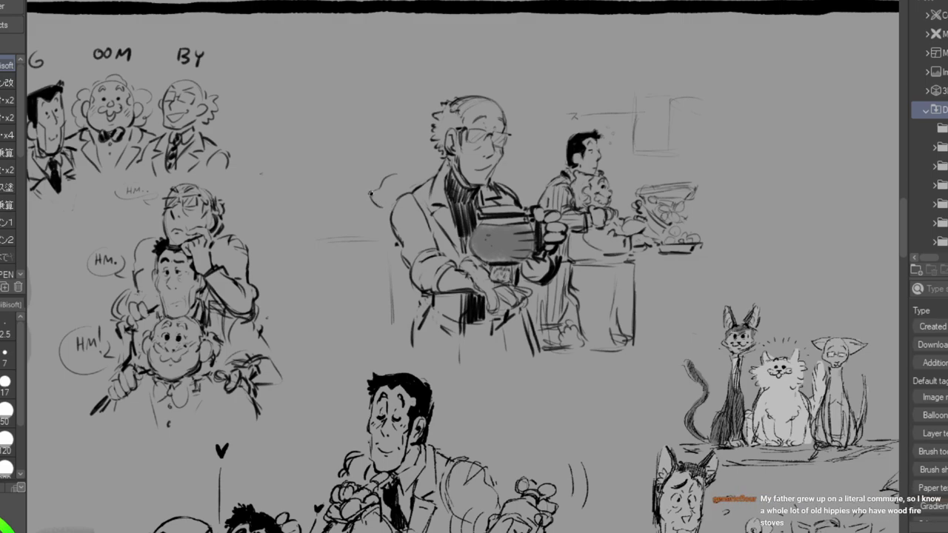
{"action": "left_click_drag", "start_coordinate": [379, 206], "coordinate": [389, 206]}
{"action": "mouse_move", "coordinate": [400, 170]}
{"action": "left_mouse_down"}
{"action": "mouse_move", "coordinate": [383, 180]}
{"action": "mouse_move", "coordinate": [415, 182]}
{"action": "left_mouse_up"}
{"action": "mouse_move", "coordinate": [375, 207]}
{"action": "left_mouse_down"}
{"action": "mouse_move", "coordinate": [361, 207]}
{"action": "mouse_move", "coordinate": [377, 213]}
{"action": "left_mouse_up"}
{"action": "mouse_move", "coordinate": [360, 180]}
{"action": "left_mouse_down"}
{"action": "mouse_move", "coordinate": [362, 228]}
{"action": "mouse_move", "coordinate": [349, 173]}
{"action": "left_mouse_up"}
Draw a microwave-like box with a shaded side panel on the counter beside the dog and add the dog's paw.
{"action": "left_click_drag", "start_coordinate": [343, 169], "coordinate": [355, 240]}
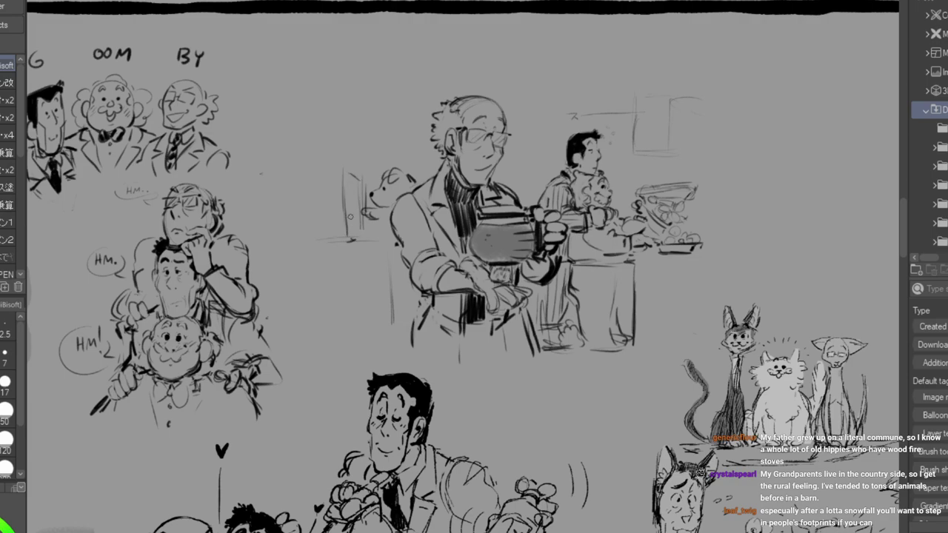
{"action": "mouse_move", "coordinate": [337, 168]}
{"action": "left_mouse_down"}
{"action": "mouse_move", "coordinate": [295, 172]}
{"action": "mouse_move", "coordinate": [298, 230]}
{"action": "left_mouse_up"}
{"action": "mouse_move", "coordinate": [295, 187]}
{"action": "left_mouse_down"}
{"action": "mouse_move", "coordinate": [294, 233]}
{"action": "mouse_move", "coordinate": [327, 242]}
{"action": "left_mouse_up"}
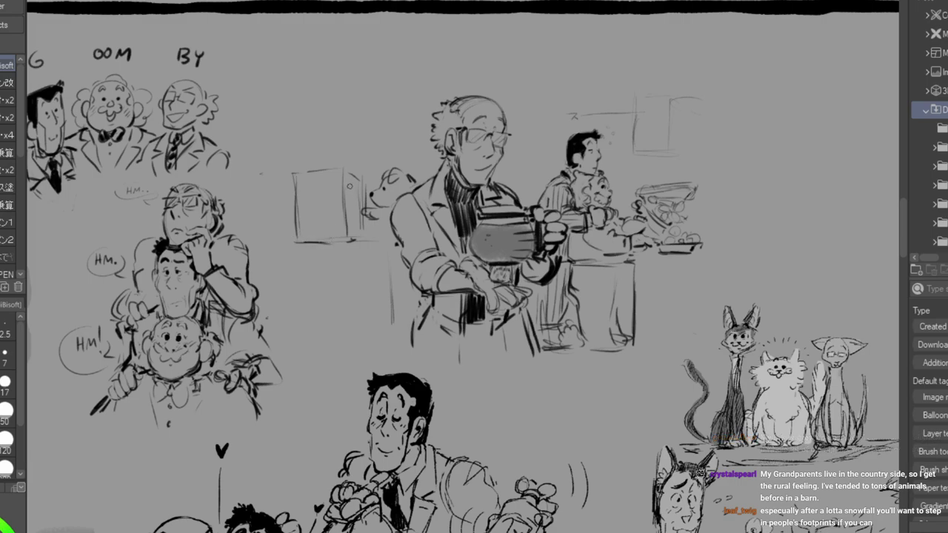
{"action": "left_click_drag", "start_coordinate": [354, 184], "coordinate": [357, 232]}
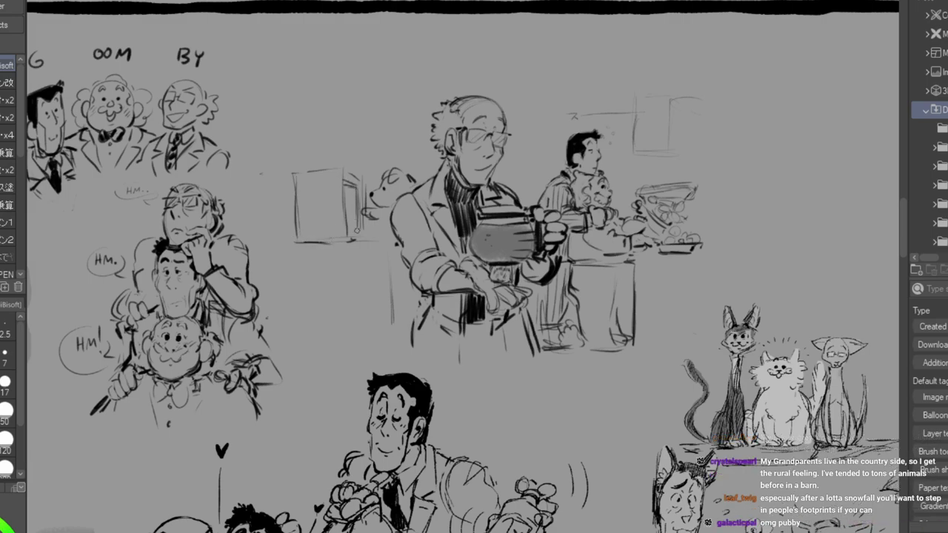
{"action": "mouse_move", "coordinate": [361, 196]}
{"action": "left_mouse_down"}
{"action": "mouse_move", "coordinate": [358, 226]}
{"action": "mouse_move", "coordinate": [361, 210]}
{"action": "mouse_move", "coordinate": [392, 223]}
{"action": "mouse_move", "coordinate": [369, 236]}
{"action": "mouse_move", "coordinate": [397, 241]}
{"action": "left_mouse_up"}
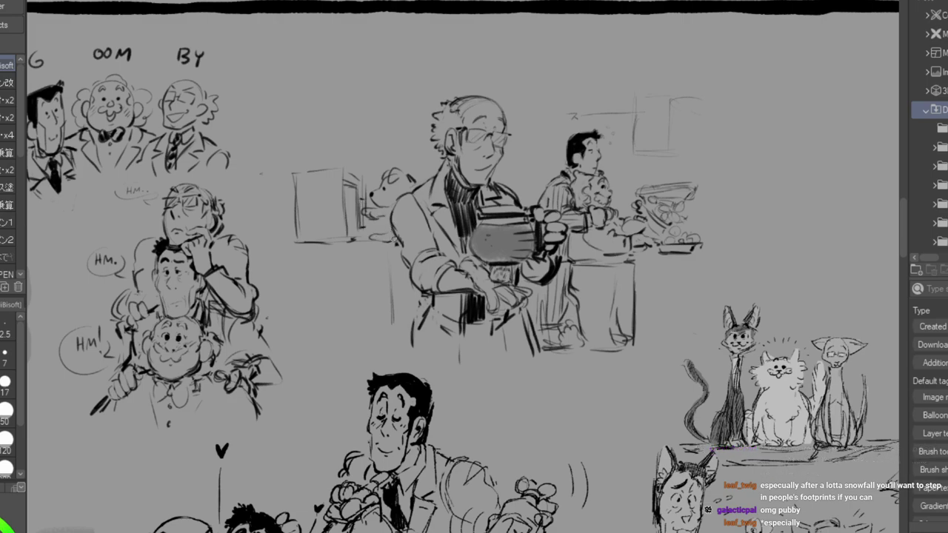
Add coat-hem strokes and a short floor line beside the bespectacled man, and thicken the countertop edge under the box.
{"action": "left_click_drag", "start_coordinate": [397, 324], "coordinate": [411, 321]}
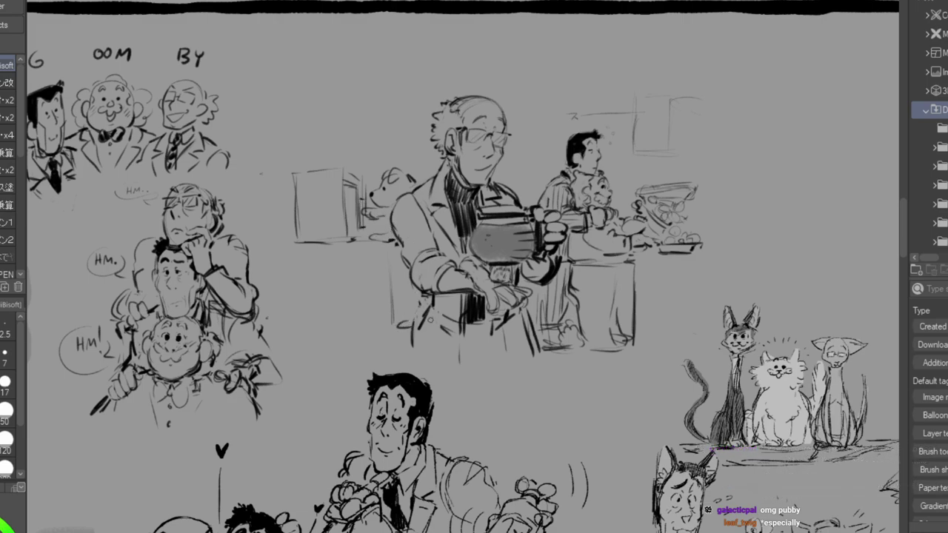
{"action": "left_click_drag", "start_coordinate": [340, 334], "coordinate": [365, 330]}
{"action": "mouse_move", "coordinate": [420, 314]}
{"action": "left_mouse_down"}
{"action": "mouse_move", "coordinate": [406, 345]}
{"action": "mouse_move", "coordinate": [427, 348]}
{"action": "mouse_move", "coordinate": [429, 330]}
{"action": "left_mouse_up"}
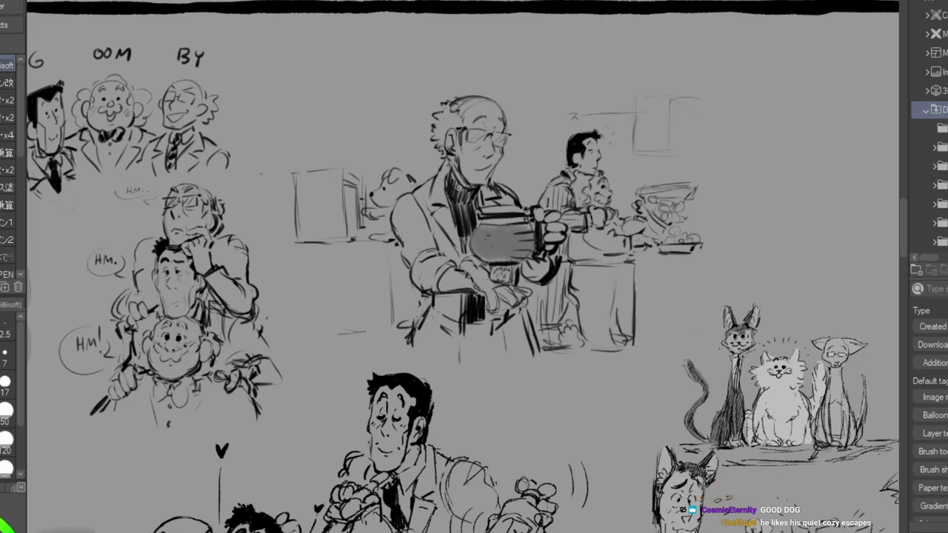
{"action": "left_click_drag", "start_coordinate": [476, 146], "coordinate": [477, 152]}
{"action": "mouse_move", "coordinate": [336, 241]}
{"action": "left_mouse_down"}
{"action": "mouse_move", "coordinate": [387, 240]}
{"action": "mouse_move", "coordinate": [297, 245]}
{"action": "left_mouse_up"}
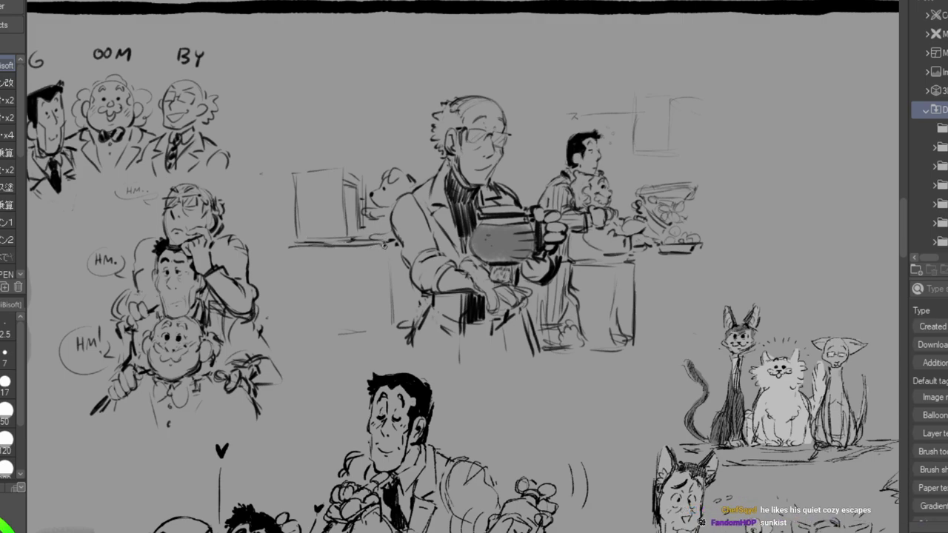
{"action": "left_click_drag", "start_coordinate": [364, 217], "coordinate": [355, 236]}
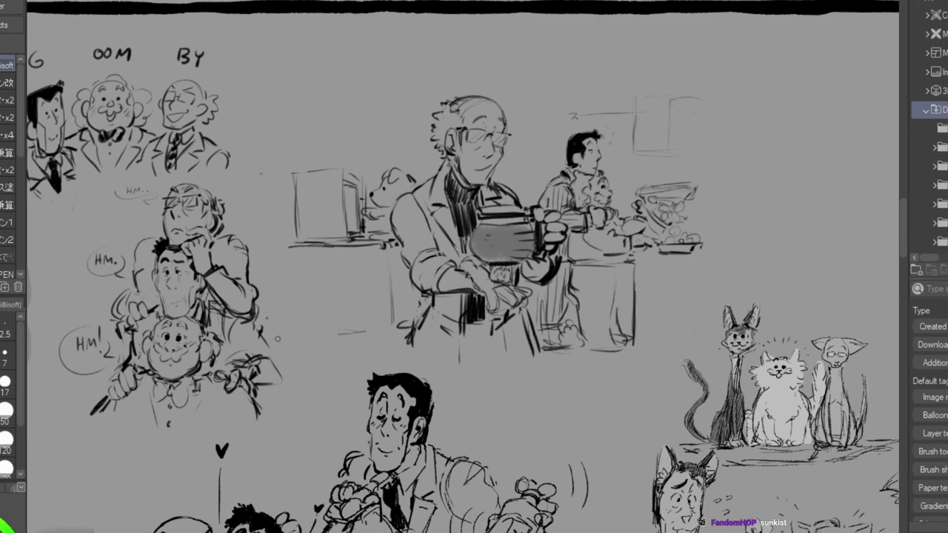
Draw a row of wall cabinets with door lines and handles across the background behind all the kitchen figures.
{"action": "mouse_move", "coordinate": [523, 99]}
{"action": "left_mouse_down"}
{"action": "mouse_move", "coordinate": [590, 95]}
{"action": "mouse_move", "coordinate": [552, 98]}
{"action": "left_mouse_up"}
{"action": "left_click_drag", "start_coordinate": [528, 162], "coordinate": [548, 164]}
{"action": "left_click_drag", "start_coordinate": [331, 121], "coordinate": [411, 112]}
{"action": "left_click_drag", "start_coordinate": [322, 116], "coordinate": [359, 114]}
{"action": "left_click_drag", "start_coordinate": [402, 170], "coordinate": [426, 167]}
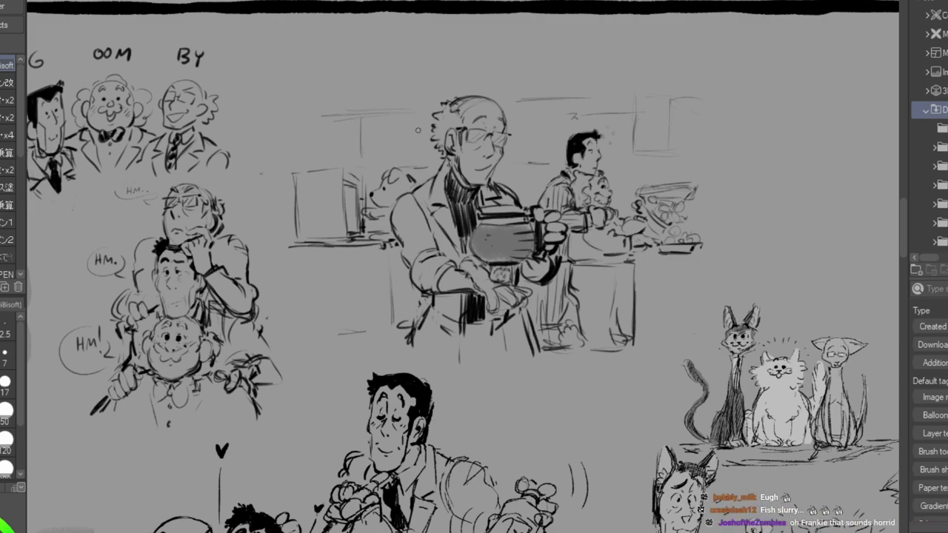
{"action": "mouse_move", "coordinate": [536, 111]}
{"action": "left_mouse_down"}
{"action": "mouse_move", "coordinate": [525, 167]}
{"action": "mouse_move", "coordinate": [500, 163]}
{"action": "left_mouse_up"}
{"action": "left_click_drag", "start_coordinate": [360, 125], "coordinate": [360, 136]}
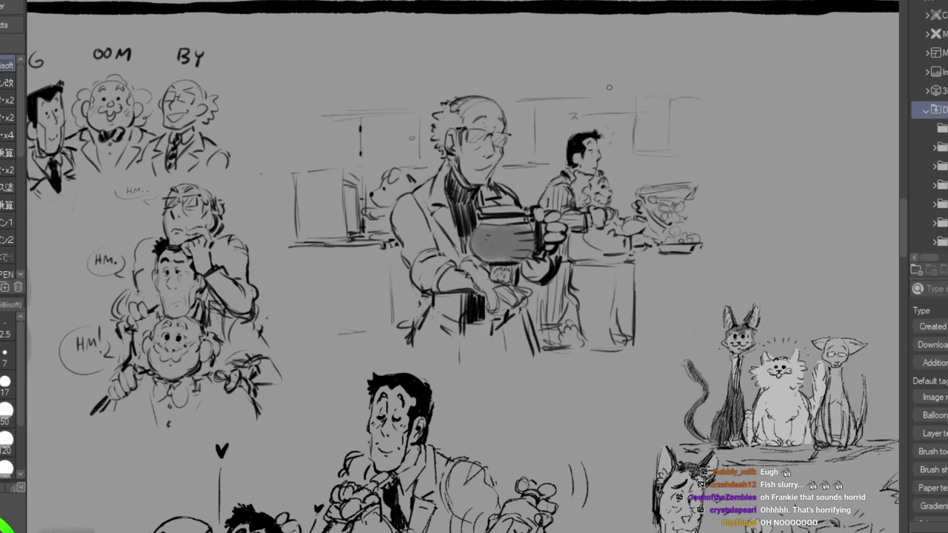
{"action": "mouse_move", "coordinate": [629, 118]}
{"action": "left_mouse_down"}
{"action": "mouse_move", "coordinate": [624, 148]}
{"action": "mouse_move", "coordinate": [646, 153]}
{"action": "mouse_move", "coordinate": [651, 124]}
{"action": "mouse_move", "coordinate": [688, 120]}
{"action": "mouse_move", "coordinate": [651, 119]}
{"action": "mouse_move", "coordinate": [728, 117]}
{"action": "mouse_move", "coordinate": [644, 98]}
{"action": "mouse_move", "coordinate": [732, 102]}
{"action": "mouse_move", "coordinate": [720, 105]}
{"action": "mouse_move", "coordinate": [720, 159]}
{"action": "left_mouse_up"}
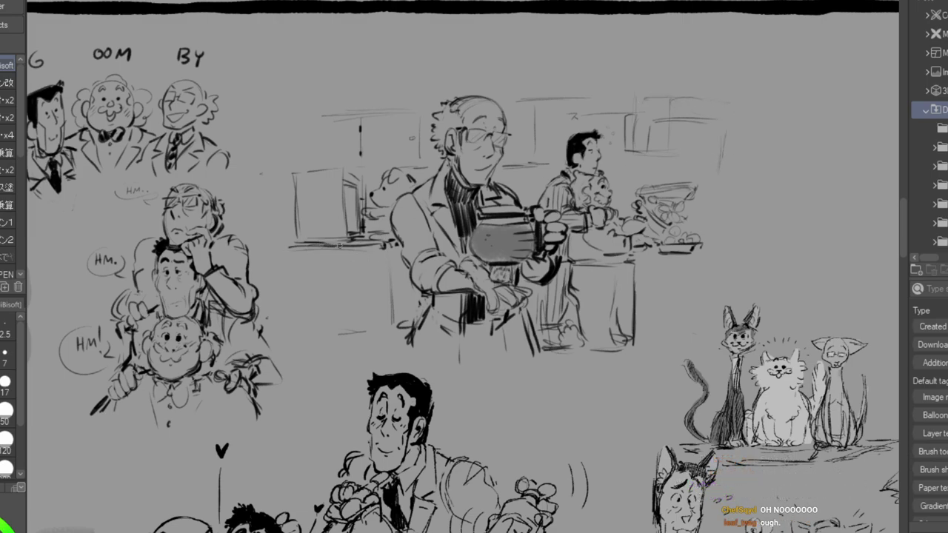
Draw the lower cabinet fronts beneath the dog's countertop with vertical door lines down to the floor.
{"action": "left_click_drag", "start_coordinate": [345, 254], "coordinate": [343, 333]}
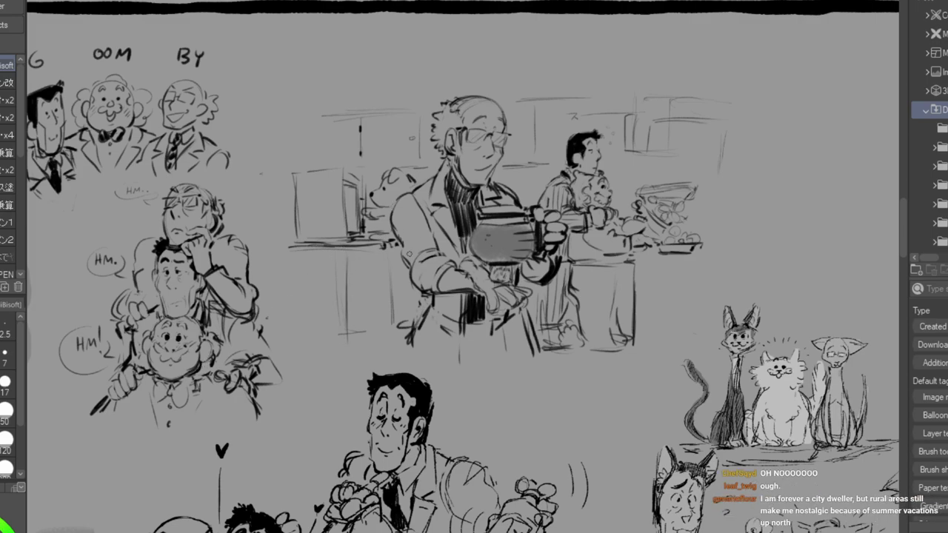
{"action": "left_click_drag", "start_coordinate": [368, 239], "coordinate": [371, 329]}
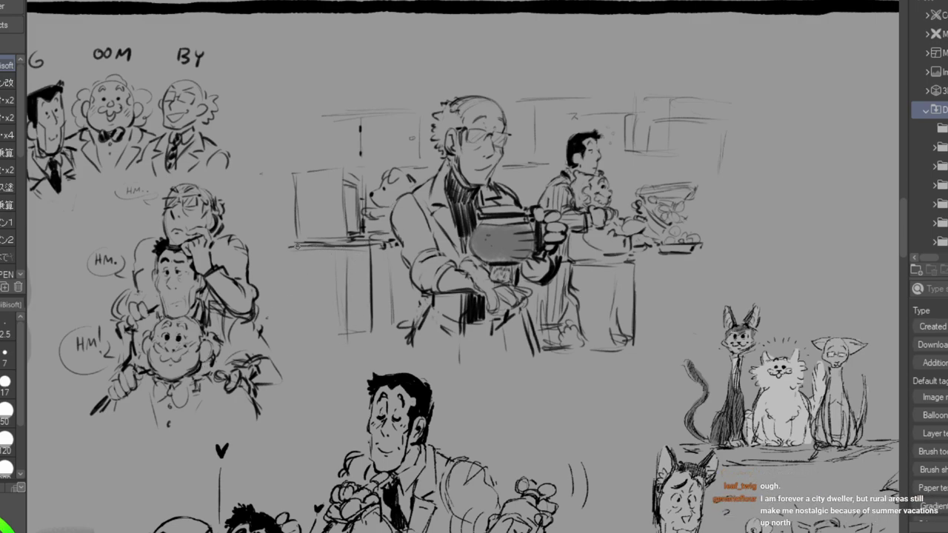
{"action": "left_click_drag", "start_coordinate": [294, 245], "coordinate": [291, 331]}
{"action": "left_click_drag", "start_coordinate": [288, 109], "coordinate": [291, 194]}
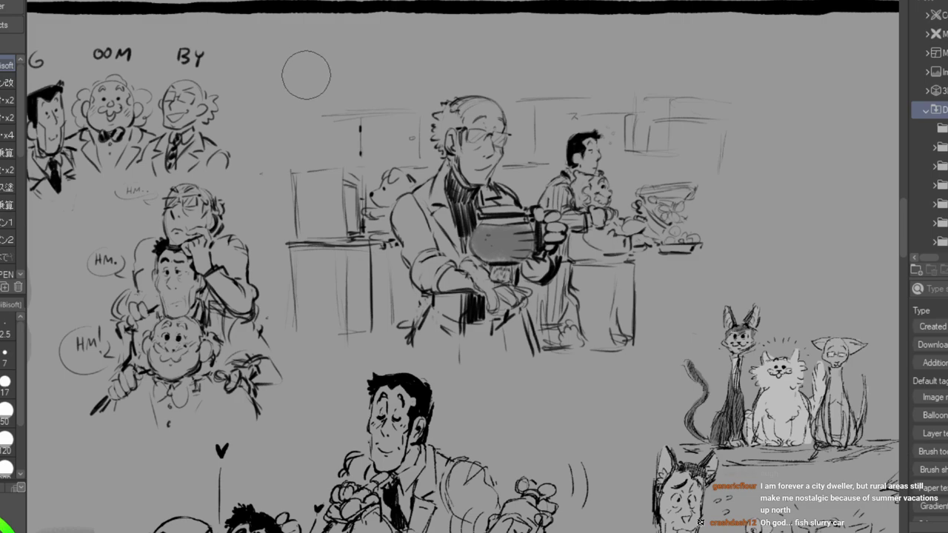
{"action": "mouse_move", "coordinate": [222, 148]}
{"action": "left_mouse_down"}
{"action": "mouse_move", "coordinate": [778, 79]}
{"action": "mouse_move", "coordinate": [737, 454]}
{"action": "left_mouse_up"}
{"action": "mouse_move", "coordinate": [503, 185]}
{"action": "left_mouse_down"}
{"action": "mouse_move", "coordinate": [661, 168]}
{"action": "mouse_move", "coordinate": [547, 198]}
{"action": "mouse_move", "coordinate": [562, 214]}
{"action": "mouse_move", "coordinate": [752, 186]}
{"action": "left_mouse_up"}
{"action": "mouse_move", "coordinate": [574, 207]}
{"action": "left_mouse_down"}
{"action": "mouse_move", "coordinate": [757, 186]}
{"action": "mouse_move", "coordinate": [601, 220]}
{"action": "mouse_move", "coordinate": [744, 199]}
{"action": "mouse_move", "coordinate": [751, 189]}
{"action": "left_mouse_up"}
{"action": "left_click_drag", "start_coordinate": [665, 163], "coordinate": [753, 187]}
{"action": "left_click_drag", "start_coordinate": [471, 182], "coordinate": [566, 172]}
{"action": "mouse_move", "coordinate": [500, 94]}
{"action": "left_mouse_down"}
{"action": "mouse_move", "coordinate": [500, 160]}
{"action": "mouse_move", "coordinate": [516, 159]}
{"action": "mouse_move", "coordinate": [529, 95]}
{"action": "mouse_move", "coordinate": [506, 154]}
{"action": "left_mouse_up"}
{"action": "mouse_move", "coordinate": [530, 114]}
{"action": "left_mouse_down"}
{"action": "mouse_move", "coordinate": [534, 149]}
{"action": "mouse_move", "coordinate": [509, 174]}
{"action": "left_mouse_up"}
{"action": "left_click_drag", "start_coordinate": [528, 117], "coordinate": [525, 166]}
{"action": "mouse_move", "coordinate": [525, 165]}
{"action": "left_mouse_down"}
{"action": "mouse_move", "coordinate": [534, 172]}
{"action": "mouse_move", "coordinate": [523, 162]}
{"action": "left_mouse_up"}
{"action": "left_click_drag", "start_coordinate": [520, 117], "coordinate": [522, 148]}
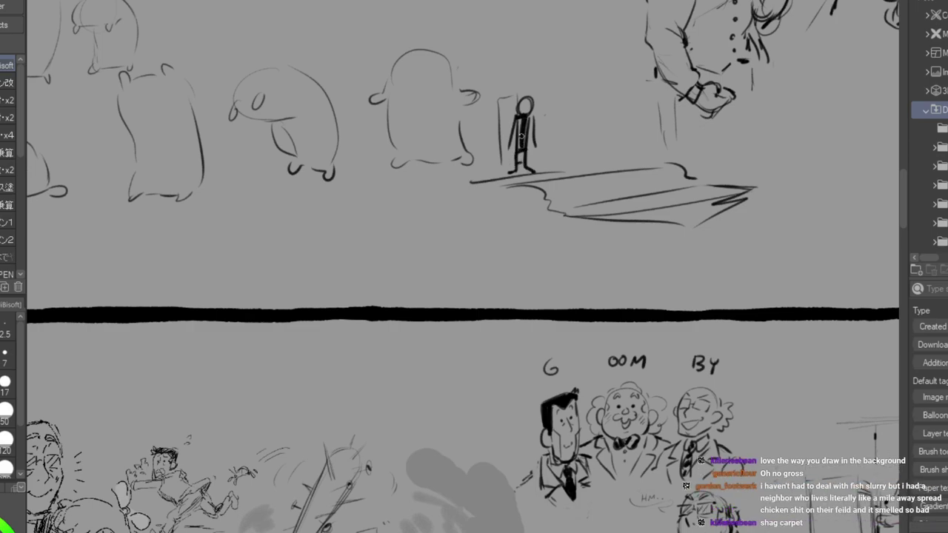
{"action": "key", "text": "e"}
{"action": "mouse_move", "coordinate": [518, 106]}
{"action": "left_mouse_down"}
{"action": "mouse_move", "coordinate": [502, 153]}
{"action": "mouse_move", "coordinate": [637, 169]}
{"action": "mouse_move", "coordinate": [634, 215]}
{"action": "mouse_move", "coordinate": [715, 176]}
{"action": "mouse_move", "coordinate": [768, 173]}
{"action": "left_mouse_up"}
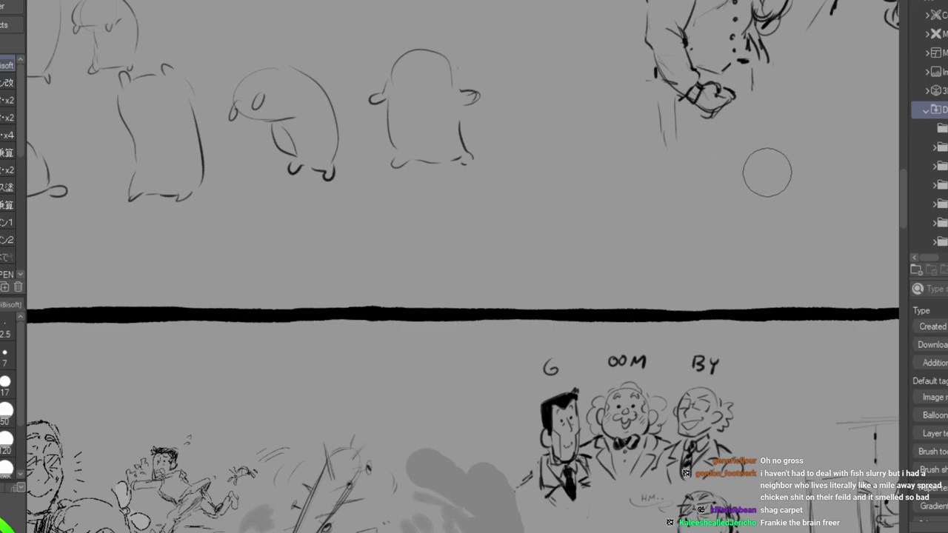
{"action": "mouse_move", "coordinate": [511, 452]}
{"action": "left_mouse_down"}
{"action": "mouse_move", "coordinate": [648, 76]}
{"action": "mouse_move", "coordinate": [681, 75]}
{"action": "left_mouse_up"}
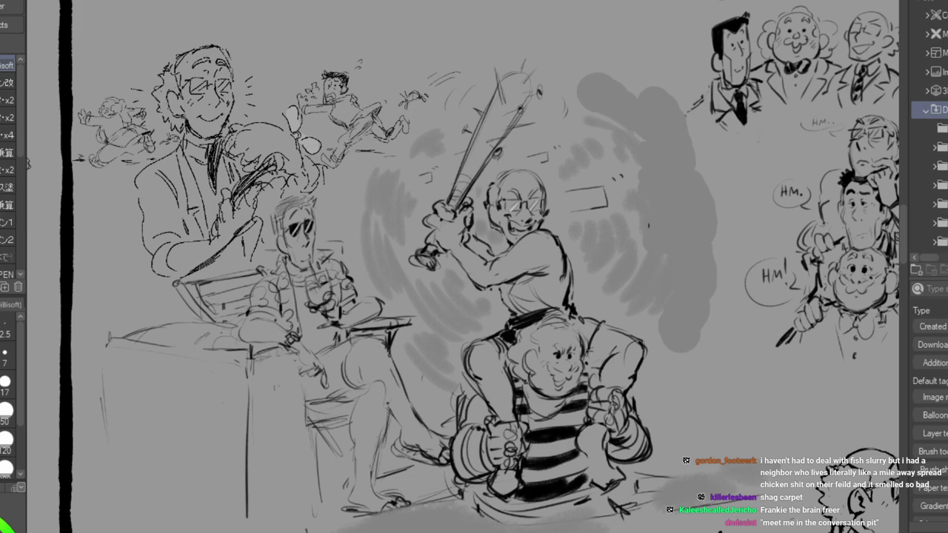
{"action": "mouse_move", "coordinate": [799, 222]}
{"action": "left_mouse_down"}
{"action": "mouse_move", "coordinate": [565, 391]}
{"action": "mouse_move", "coordinate": [255, 251]}
{"action": "mouse_move", "coordinate": [112, 323]}
{"action": "mouse_move", "coordinate": [731, 393]}
{"action": "left_mouse_up"}
{"action": "left_click_drag", "start_coordinate": [579, 396], "coordinate": [173, 264]}
{"action": "left_click_drag", "start_coordinate": [696, 206], "coordinate": [421, 272]}
{"action": "scroll", "coordinate": [474, 267], "scroll_direction": "left", "scroll_amount": 8}
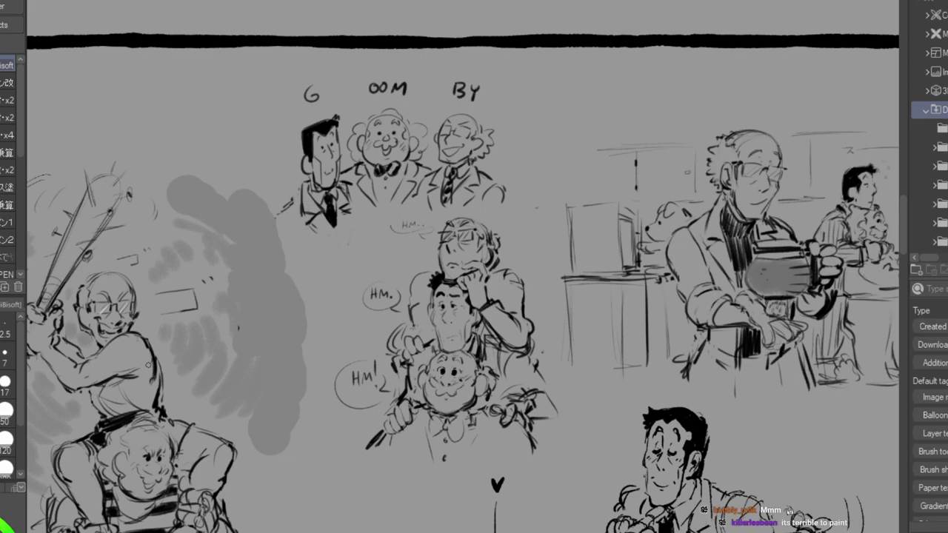
Darken the bespectacled man's turtleneck and the small man's jacket with dense hatching.
{"action": "mouse_move", "coordinate": [637, 282]}
{"action": "left_mouse_down"}
{"action": "mouse_move", "coordinate": [499, 251]}
{"action": "mouse_move", "coordinate": [294, 248]}
{"action": "left_mouse_up"}
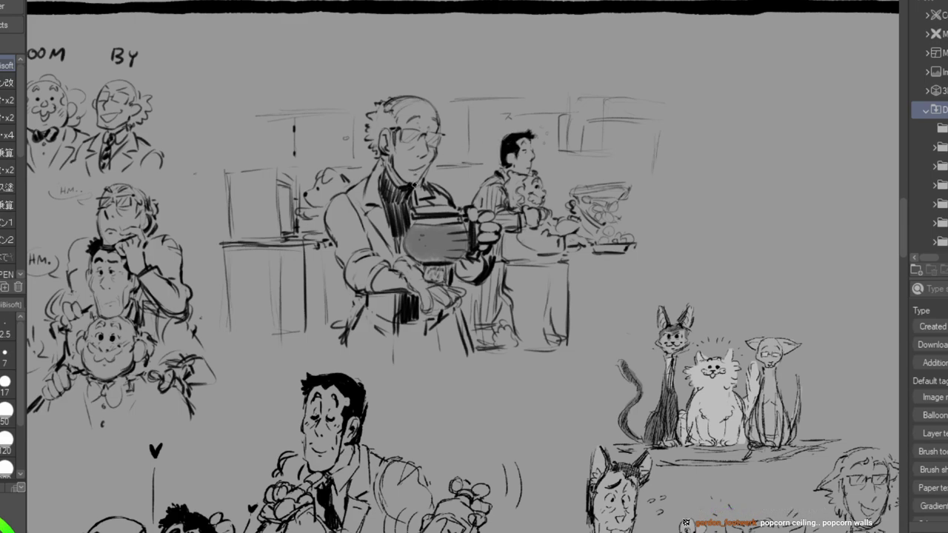
{"action": "left_click_drag", "start_coordinate": [386, 171], "coordinate": [400, 185]}
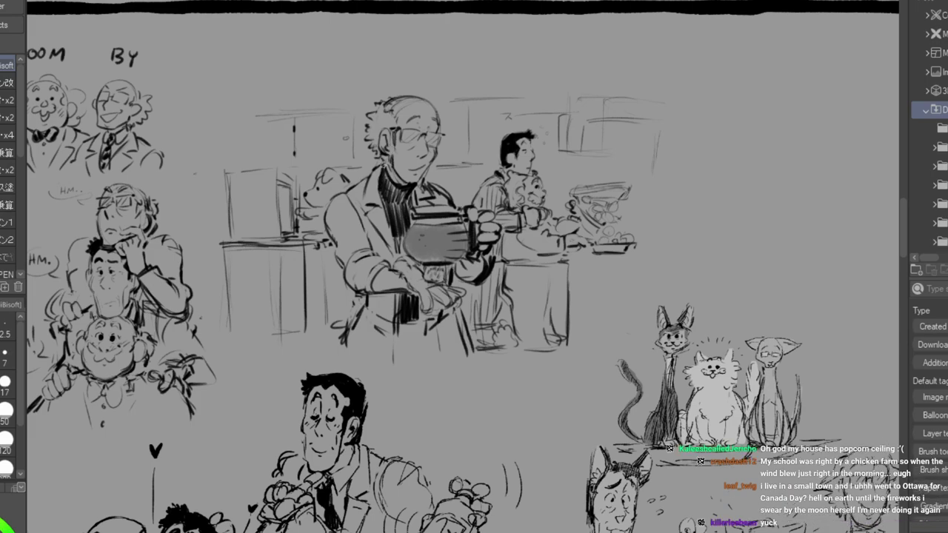
{"action": "left_click_drag", "start_coordinate": [382, 176], "coordinate": [393, 239]}
{"action": "left_click_drag", "start_coordinate": [382, 204], "coordinate": [392, 245]}
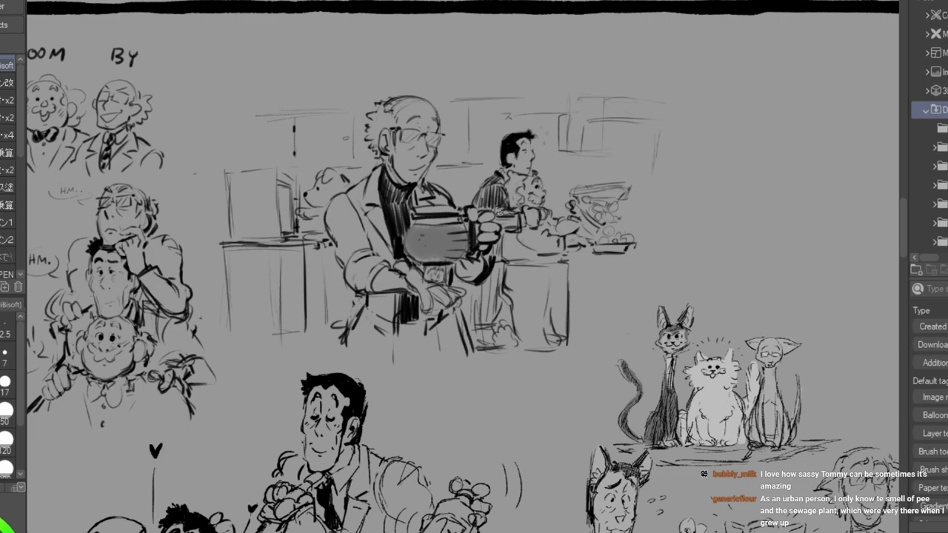
Redraw the small figures' trouser legs and shoes in front of the counter with darker lines.
{"action": "mouse_move", "coordinate": [496, 242]}
{"action": "left_mouse_down"}
{"action": "mouse_move", "coordinate": [499, 259]}
{"action": "mouse_move", "coordinate": [549, 258]}
{"action": "mouse_move", "coordinate": [543, 328]}
{"action": "left_mouse_up"}
{"action": "left_click_drag", "start_coordinate": [551, 263], "coordinate": [549, 305]}
{"action": "mouse_move", "coordinate": [550, 311]}
{"action": "left_mouse_down"}
{"action": "mouse_move", "coordinate": [534, 336]}
{"action": "mouse_move", "coordinate": [554, 339]}
{"action": "mouse_move", "coordinate": [521, 348]}
{"action": "left_mouse_up"}
{"action": "mouse_move", "coordinate": [518, 346]}
{"action": "left_mouse_down"}
{"action": "mouse_move", "coordinate": [540, 351]}
{"action": "mouse_move", "coordinate": [561, 338]}
{"action": "left_mouse_up"}
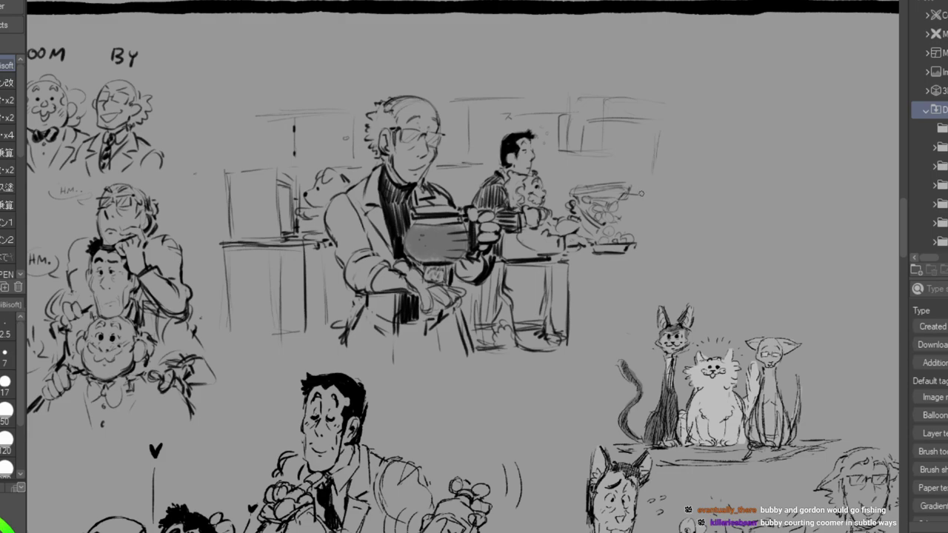
Draw the stove's back edge and overhead hood around the pan, and extend and darken the counter edges below it.
{"action": "left_click_drag", "start_coordinate": [644, 196], "coordinate": [645, 221]}
{"action": "left_click_drag", "start_coordinate": [576, 188], "coordinate": [584, 184]}
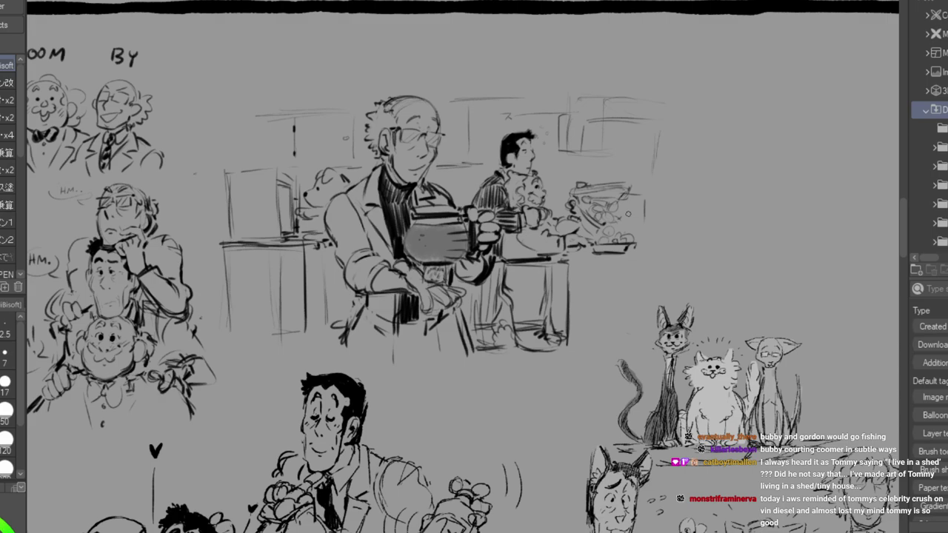
{"action": "left_click_drag", "start_coordinate": [646, 162], "coordinate": [646, 247]}
{"action": "mouse_move", "coordinate": [644, 124]}
{"action": "left_mouse_down"}
{"action": "mouse_move", "coordinate": [591, 124]}
{"action": "mouse_move", "coordinate": [650, 136]}
{"action": "mouse_move", "coordinate": [594, 136]}
{"action": "mouse_move", "coordinate": [585, 157]}
{"action": "mouse_move", "coordinate": [572, 159]}
{"action": "mouse_move", "coordinate": [589, 145]}
{"action": "mouse_move", "coordinate": [586, 152]}
{"action": "mouse_move", "coordinate": [588, 124]}
{"action": "mouse_move", "coordinate": [588, 133]}
{"action": "mouse_move", "coordinate": [656, 136]}
{"action": "mouse_move", "coordinate": [647, 135]}
{"action": "left_mouse_up"}
{"action": "mouse_move", "coordinate": [648, 179]}
{"action": "left_mouse_down"}
{"action": "mouse_move", "coordinate": [643, 252]}
{"action": "mouse_move", "coordinate": [572, 256]}
{"action": "mouse_move", "coordinate": [630, 258]}
{"action": "mouse_move", "coordinate": [610, 259]}
{"action": "mouse_move", "coordinate": [645, 221]}
{"action": "mouse_move", "coordinate": [643, 168]}
{"action": "mouse_move", "coordinate": [569, 263]}
{"action": "left_mouse_up"}
{"action": "left_click_drag", "start_coordinate": [568, 264], "coordinate": [647, 258]}
{"action": "left_click_drag", "start_coordinate": [569, 264], "coordinate": [567, 304]}
{"action": "left_click_drag", "start_coordinate": [568, 303], "coordinate": [564, 342]}
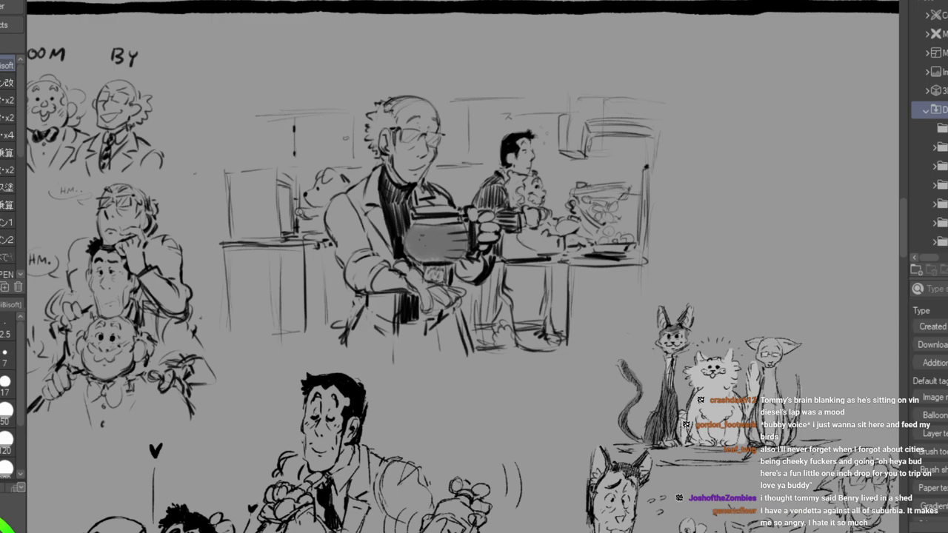
{"action": "mouse_move", "coordinate": [317, 187]}
{"action": "left_mouse_down"}
{"action": "mouse_move", "coordinate": [305, 193]}
{"action": "mouse_move", "coordinate": [313, 217]}
{"action": "left_mouse_up"}
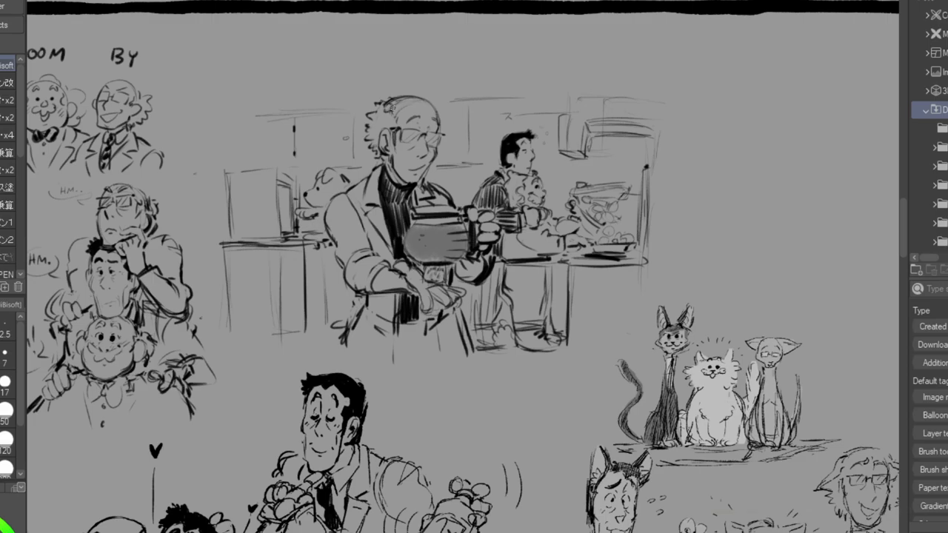
Rough in a small new figure with head, extended arm and tapering leg in the empty space above the CLAP lettering.
{"action": "left_click_drag", "start_coordinate": [296, 296], "coordinate": [670, 192]}
{"action": "mouse_move", "coordinate": [259, 259]}
{"action": "left_mouse_down"}
{"action": "mouse_move", "coordinate": [671, 261]}
{"action": "mouse_move", "coordinate": [496, 261]}
{"action": "left_mouse_up"}
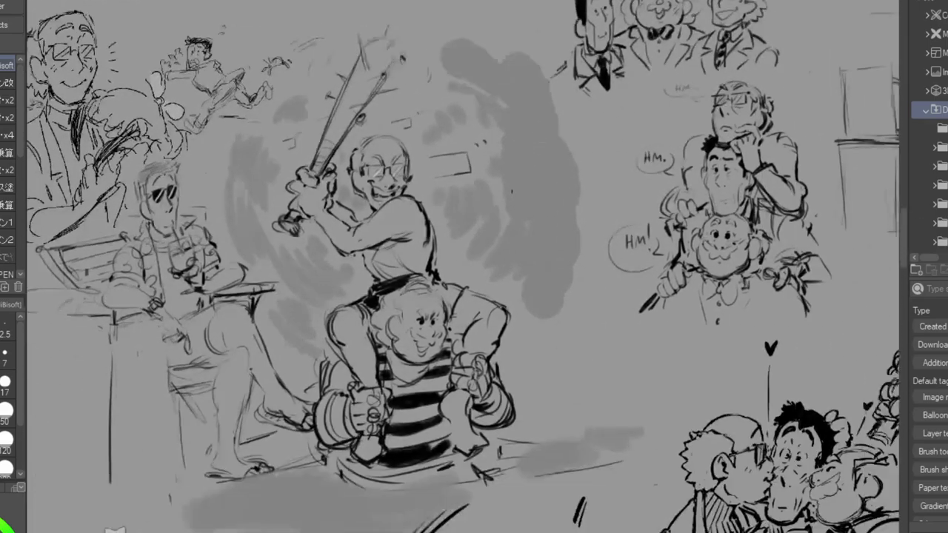
{"action": "left_click_drag", "start_coordinate": [370, 489], "coordinate": [652, 52]}
{"action": "left_click_drag", "start_coordinate": [666, 415], "coordinate": [432, 208]}
{"action": "left_click_drag", "start_coordinate": [652, 222], "coordinate": [298, 281]}
{"action": "left_click_drag", "start_coordinate": [667, 149], "coordinate": [328, 371]}
{"action": "left_click_drag", "start_coordinate": [785, 142], "coordinate": [316, 336]}
{"action": "mouse_move", "coordinate": [315, 148]}
{"action": "left_mouse_down"}
{"action": "mouse_move", "coordinate": [418, 475]}
{"action": "mouse_move", "coordinate": [589, 424]}
{"action": "left_mouse_up"}
{"action": "left_click_drag", "start_coordinate": [371, 518], "coordinate": [467, 22]}
{"action": "left_click_drag", "start_coordinate": [222, 429], "coordinate": [667, 125]}
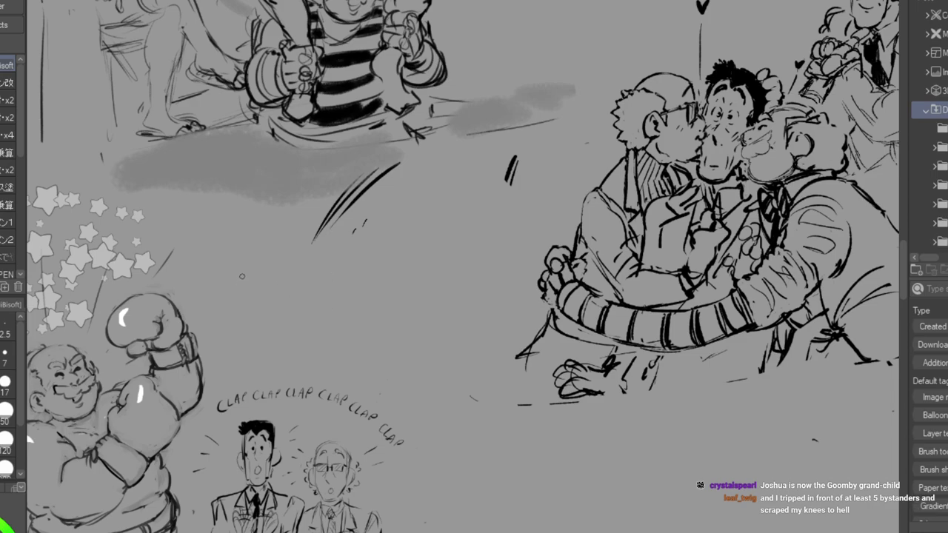
{"action": "mouse_move", "coordinate": [241, 291]}
{"action": "left_mouse_down"}
{"action": "mouse_move", "coordinate": [275, 294]}
{"action": "mouse_move", "coordinate": [256, 296]}
{"action": "mouse_move", "coordinate": [277, 301]}
{"action": "mouse_move", "coordinate": [248, 309]}
{"action": "mouse_move", "coordinate": [300, 305]}
{"action": "left_mouse_up"}
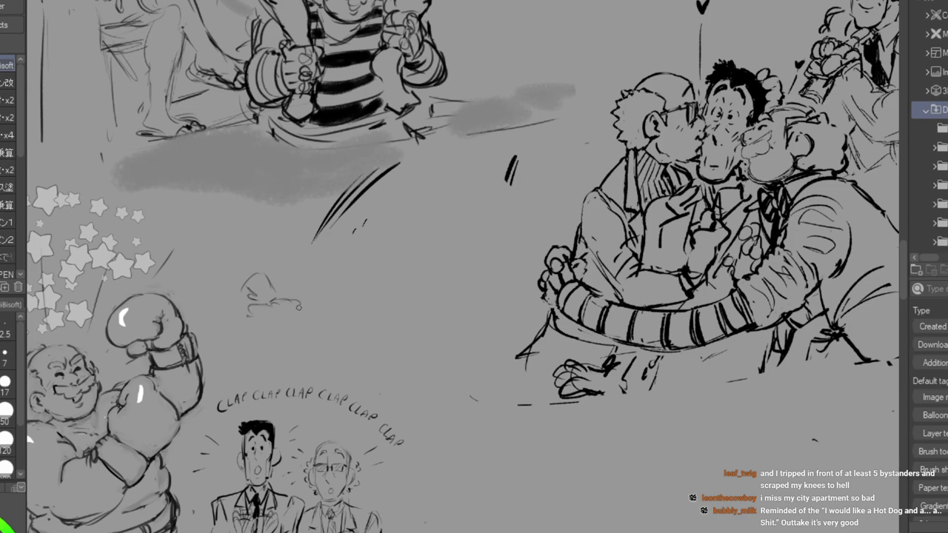
{"action": "mouse_move", "coordinate": [249, 319]}
{"action": "left_mouse_down"}
{"action": "mouse_move", "coordinate": [262, 338]}
{"action": "mouse_move", "coordinate": [264, 328]}
{"action": "mouse_move", "coordinate": [255, 341]}
{"action": "mouse_move", "coordinate": [274, 356]}
{"action": "mouse_move", "coordinate": [264, 336]}
{"action": "mouse_move", "coordinate": [281, 365]}
{"action": "left_mouse_up"}
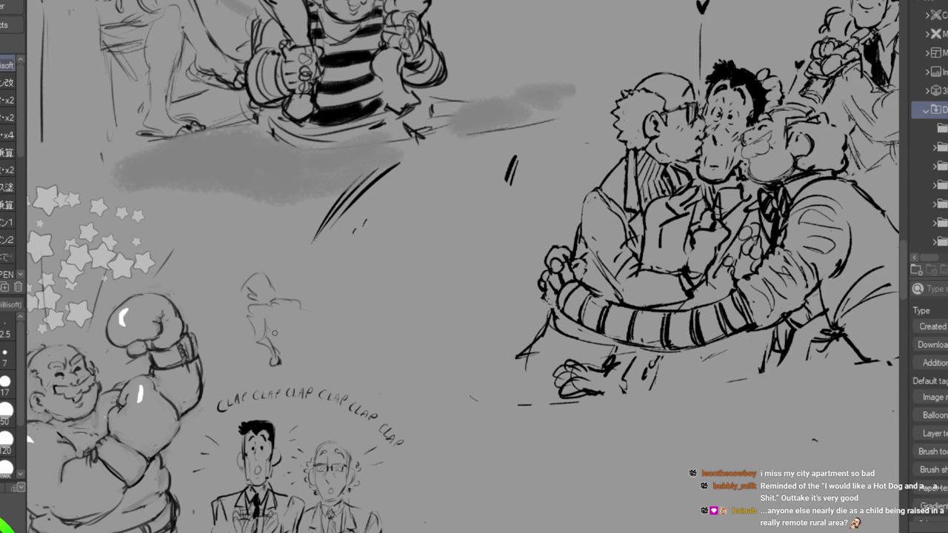
Add the small figure's face and hand, and fill in its dark hair and a tie.
{"action": "mouse_move", "coordinate": [291, 316]}
{"action": "left_mouse_down"}
{"action": "mouse_move", "coordinate": [281, 323]}
{"action": "mouse_move", "coordinate": [300, 319]}
{"action": "left_mouse_up"}
{"action": "mouse_move", "coordinate": [268, 285]}
{"action": "left_mouse_down"}
{"action": "mouse_move", "coordinate": [274, 296]}
{"action": "mouse_move", "coordinate": [273, 284]}
{"action": "left_mouse_up"}
{"action": "key", "text": "ctrl+z"}
{"action": "key", "text": "ctrl+z"}
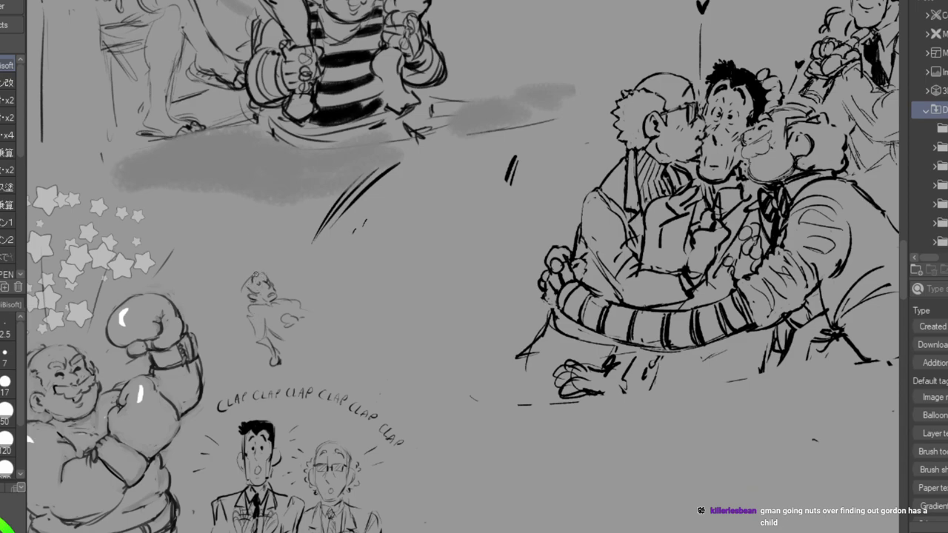
{"action": "mouse_move", "coordinate": [249, 282]}
{"action": "left_mouse_down"}
{"action": "mouse_move", "coordinate": [249, 293]}
{"action": "mouse_move", "coordinate": [254, 272]}
{"action": "mouse_move", "coordinate": [244, 283]}
{"action": "mouse_move", "coordinate": [283, 316]}
{"action": "left_mouse_up"}
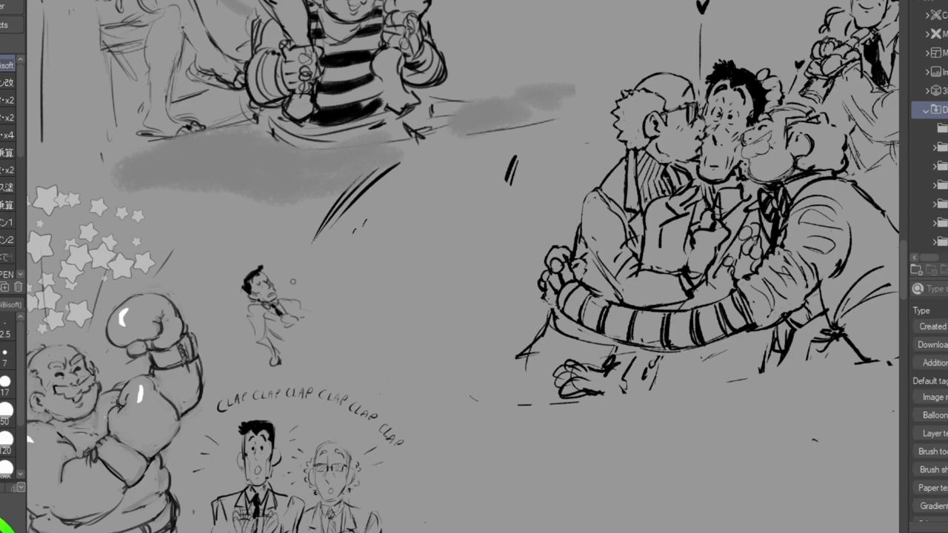
Erase the small figure's tie, redraw the jacket and folded arms, and refine the hair and face.
{"action": "key", "text": "e"}
{"action": "left_click_drag", "start_coordinate": [274, 304], "coordinate": [278, 305]}
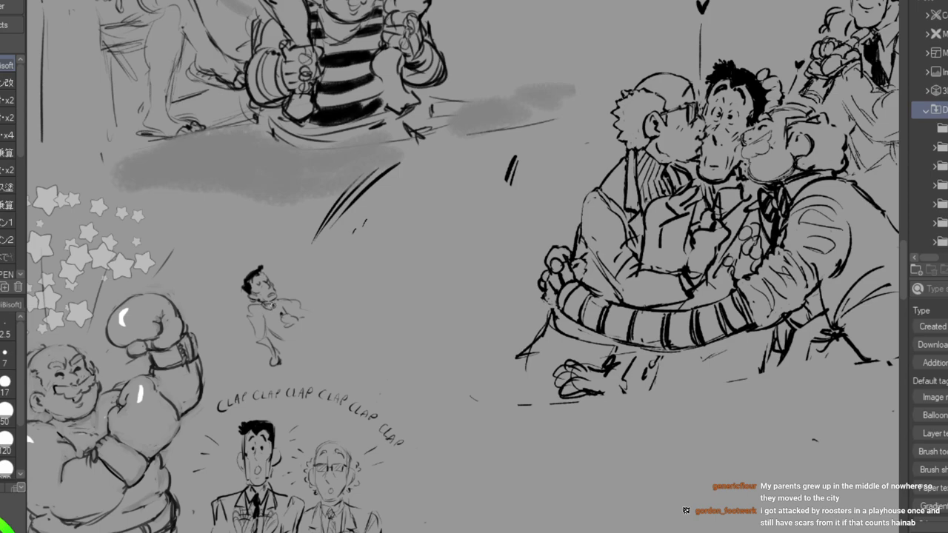
{"action": "mouse_move", "coordinate": [254, 340]}
{"action": "left_mouse_down"}
{"action": "mouse_move", "coordinate": [273, 304]}
{"action": "mouse_move", "coordinate": [284, 319]}
{"action": "mouse_move", "coordinate": [284, 283]}
{"action": "mouse_move", "coordinate": [278, 301]}
{"action": "mouse_move", "coordinate": [287, 304]}
{"action": "mouse_move", "coordinate": [268, 300]}
{"action": "mouse_move", "coordinate": [284, 321]}
{"action": "mouse_move", "coordinate": [276, 304]}
{"action": "mouse_move", "coordinate": [291, 321]}
{"action": "mouse_move", "coordinate": [307, 315]}
{"action": "mouse_move", "coordinate": [276, 302]}
{"action": "mouse_move", "coordinate": [300, 306]}
{"action": "left_mouse_up"}
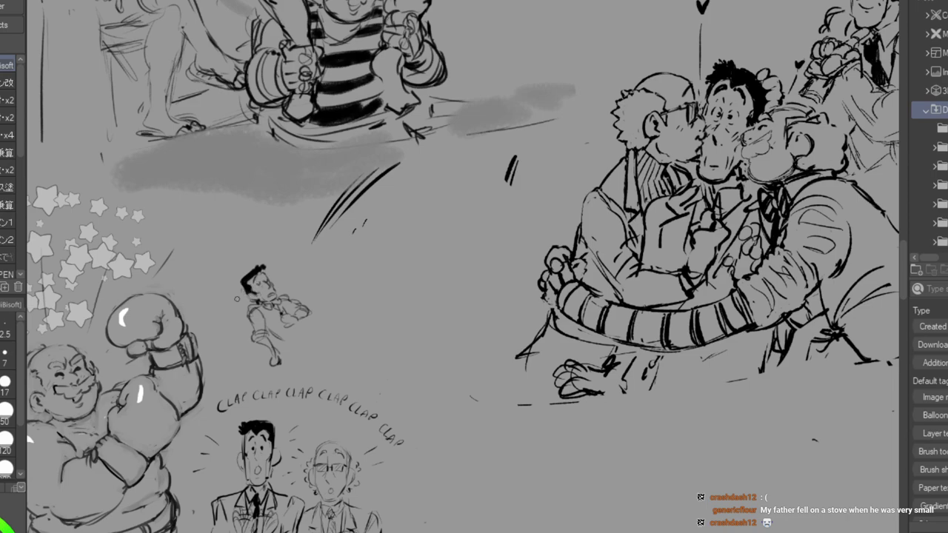
{"action": "left_click", "coordinate": [261, 255]}
{"action": "left_click_drag", "start_coordinate": [248, 283], "coordinate": [262, 277]}
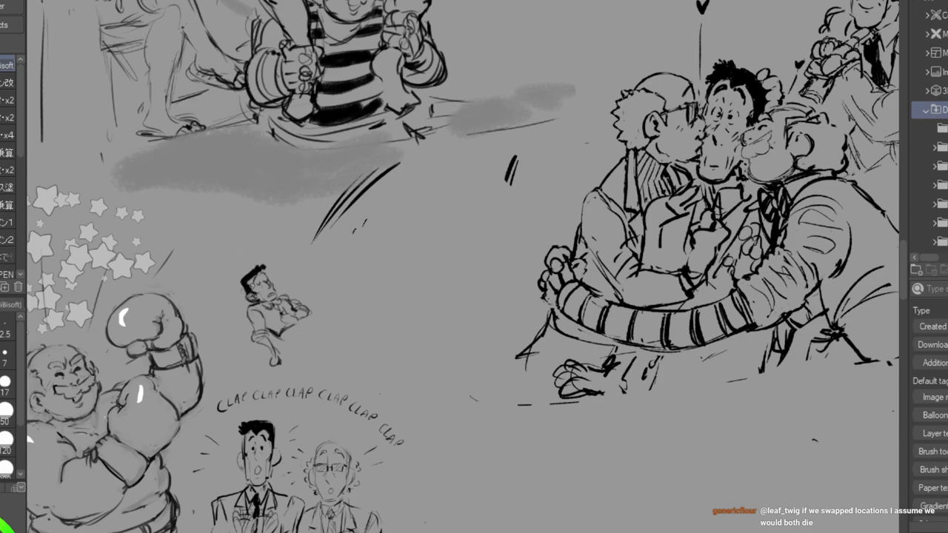
Try sketching an outstretched leg with a shoe on the small figure above the CLAP lettering, and erase it.
{"action": "left_click_drag", "start_coordinate": [240, 293], "coordinate": [239, 295]}
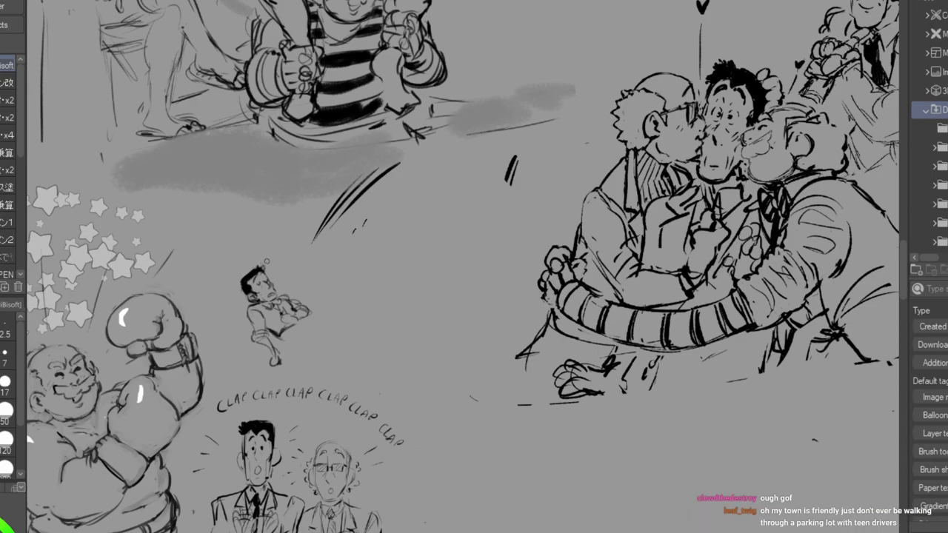
{"action": "mouse_move", "coordinate": [284, 344]}
{"action": "left_mouse_down"}
{"action": "mouse_move", "coordinate": [307, 354]}
{"action": "mouse_move", "coordinate": [322, 350]}
{"action": "mouse_move", "coordinate": [315, 340]}
{"action": "mouse_move", "coordinate": [332, 352]}
{"action": "mouse_move", "coordinate": [343, 362]}
{"action": "mouse_move", "coordinate": [337, 382]}
{"action": "mouse_move", "coordinate": [360, 346]}
{"action": "mouse_move", "coordinate": [352, 371]}
{"action": "left_mouse_up"}
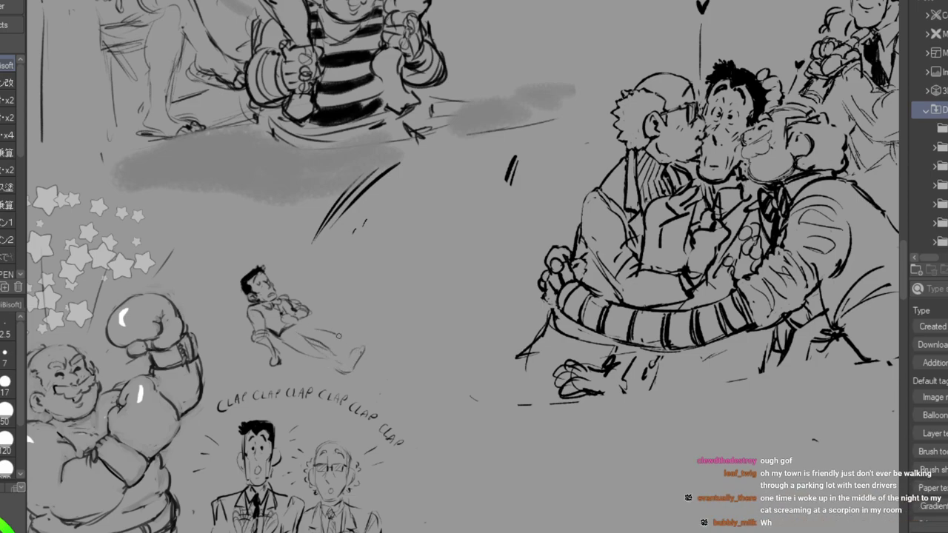
{"action": "left_click_drag", "start_coordinate": [368, 332], "coordinate": [378, 320]}
{"action": "mouse_move", "coordinate": [379, 326]}
{"action": "left_mouse_down"}
{"action": "mouse_move", "coordinate": [372, 346]}
{"action": "mouse_move", "coordinate": [373, 334]}
{"action": "left_mouse_up"}
{"action": "mouse_move", "coordinate": [369, 339]}
{"action": "left_mouse_down"}
{"action": "mouse_move", "coordinate": [377, 323]}
{"action": "mouse_move", "coordinate": [347, 364]}
{"action": "mouse_move", "coordinate": [316, 341]}
{"action": "left_mouse_up"}
{"action": "key", "text": "e"}
{"action": "key", "text": "p"}
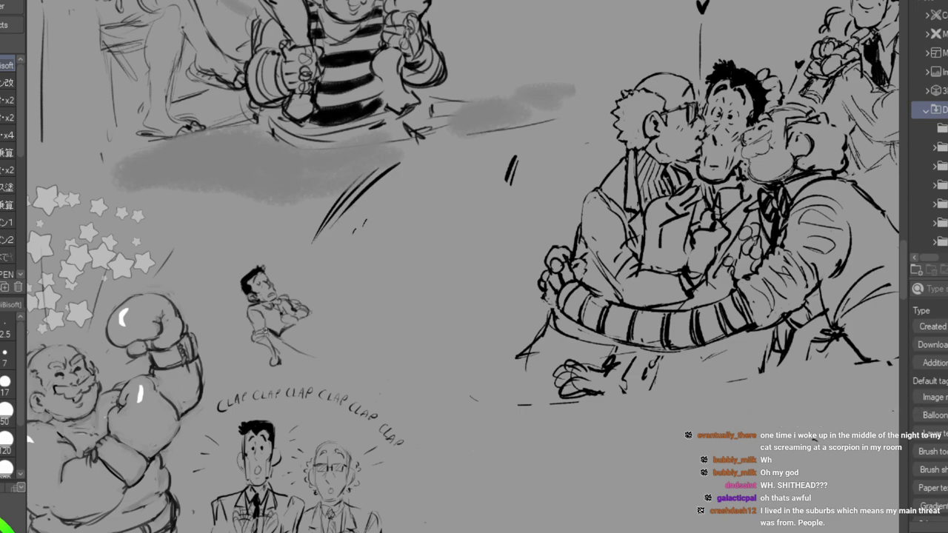
Refine the small figure's supporting hand, darken the folded arms' outline and redraw the sleeve.
{"action": "left_click_drag", "start_coordinate": [271, 353], "coordinate": [265, 366]}
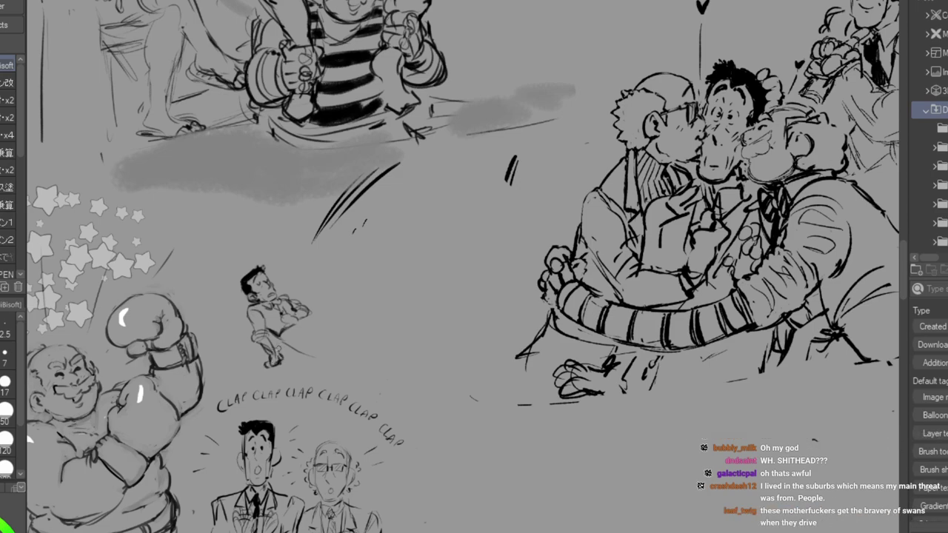
{"action": "left_click_drag", "start_coordinate": [278, 338], "coordinate": [300, 317]}
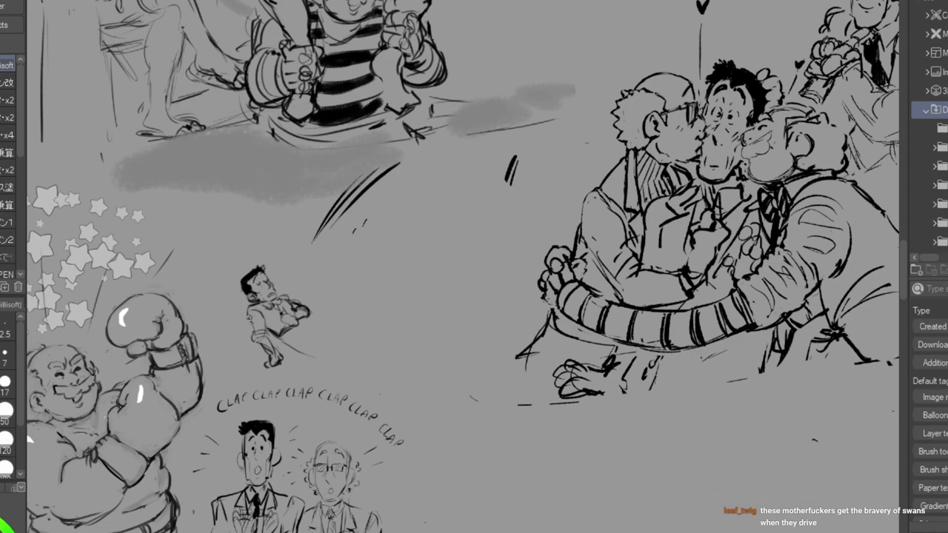
{"action": "left_click_drag", "start_coordinate": [248, 310], "coordinate": [260, 316]}
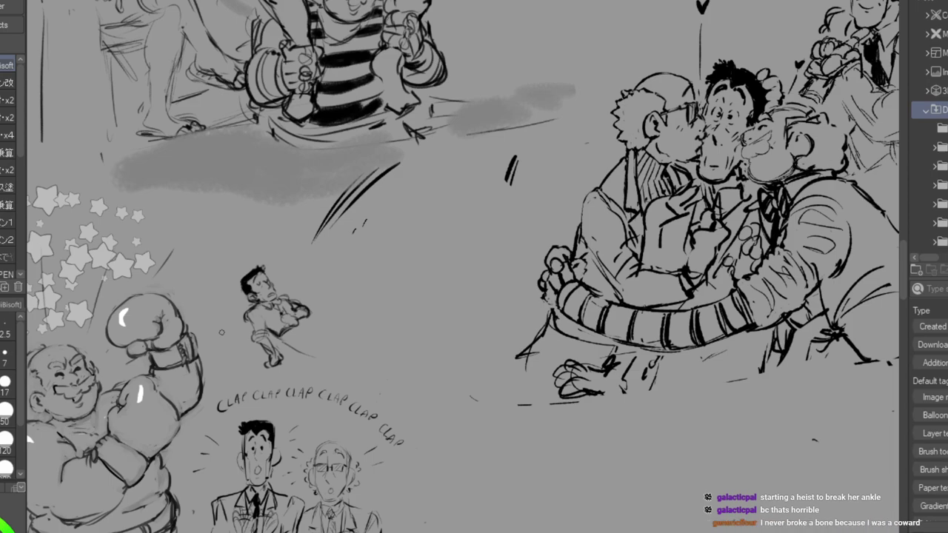
Sketch the small reclining figure's outstretched legs and shoes, erase them and redraw both legs.
{"action": "mouse_move", "coordinate": [277, 340]}
{"action": "left_mouse_down"}
{"action": "mouse_move", "coordinate": [324, 365]}
{"action": "mouse_move", "coordinate": [330, 383]}
{"action": "mouse_move", "coordinate": [362, 331]}
{"action": "mouse_move", "coordinate": [354, 363]}
{"action": "mouse_move", "coordinate": [344, 349]}
{"action": "left_mouse_up"}
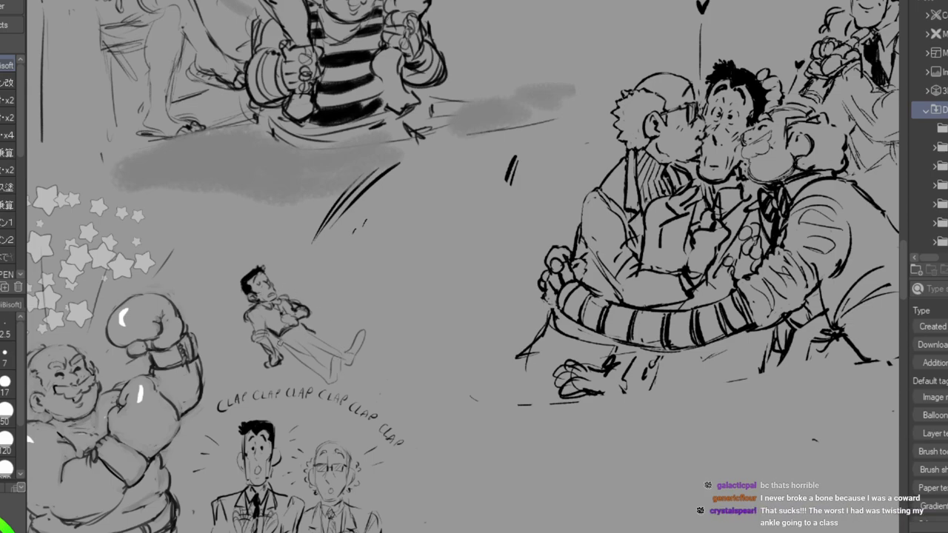
{"action": "mouse_move", "coordinate": [306, 360]}
{"action": "left_mouse_down"}
{"action": "mouse_move", "coordinate": [329, 356]}
{"action": "mouse_move", "coordinate": [318, 338]}
{"action": "mouse_move", "coordinate": [334, 345]}
{"action": "mouse_move", "coordinate": [329, 336]}
{"action": "mouse_move", "coordinate": [312, 343]}
{"action": "mouse_move", "coordinate": [337, 351]}
{"action": "left_mouse_up"}
{"action": "left_click_drag", "start_coordinate": [300, 327], "coordinate": [294, 337]}
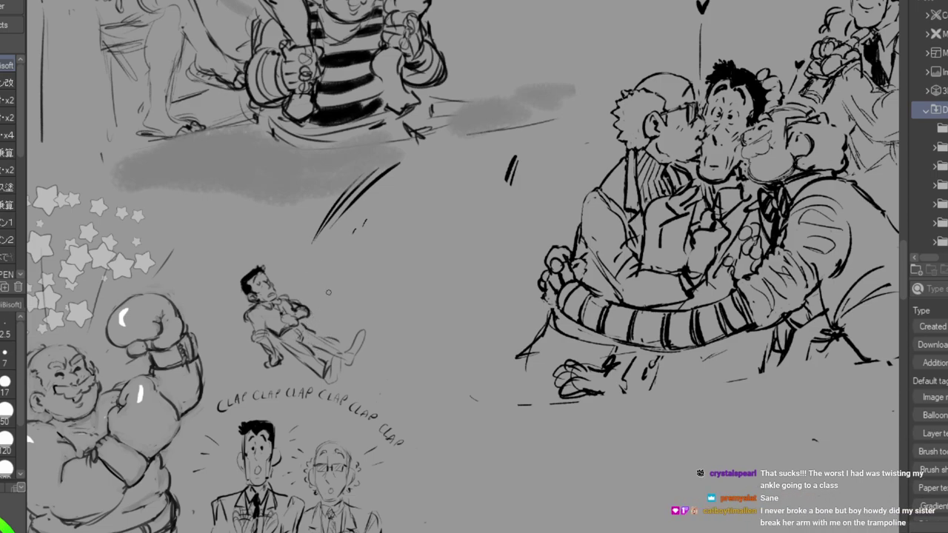
{"action": "mouse_move", "coordinate": [293, 326]}
{"action": "left_mouse_down"}
{"action": "mouse_move", "coordinate": [322, 355]}
{"action": "mouse_move", "coordinate": [345, 343]}
{"action": "left_mouse_up"}
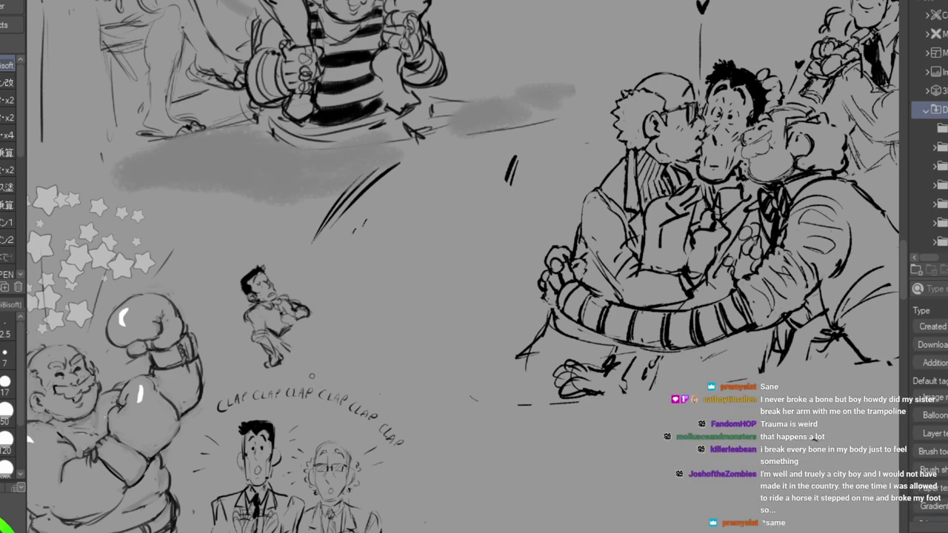
{"action": "mouse_move", "coordinate": [310, 345]}
{"action": "left_mouse_down"}
{"action": "mouse_move", "coordinate": [345, 376]}
{"action": "mouse_move", "coordinate": [345, 363]}
{"action": "left_mouse_up"}
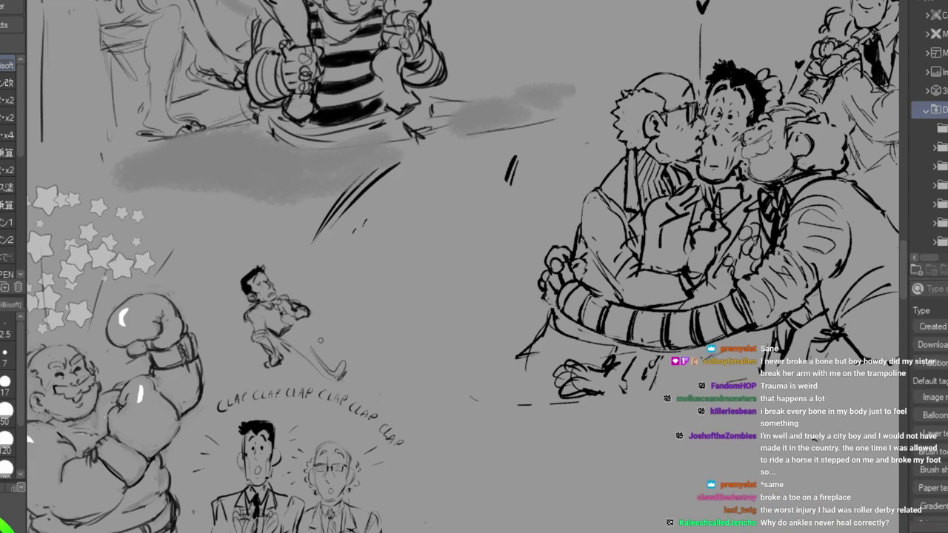
{"action": "mouse_move", "coordinate": [303, 335]}
{"action": "left_mouse_down"}
{"action": "mouse_move", "coordinate": [337, 365]}
{"action": "mouse_move", "coordinate": [307, 355]}
{"action": "mouse_move", "coordinate": [356, 356]}
{"action": "mouse_move", "coordinate": [302, 357]}
{"action": "mouse_move", "coordinate": [333, 356]}
{"action": "left_mouse_up"}
{"action": "mouse_move", "coordinate": [304, 340]}
{"action": "left_mouse_down"}
{"action": "mouse_move", "coordinate": [343, 355]}
{"action": "mouse_move", "coordinate": [364, 343]}
{"action": "left_mouse_up"}
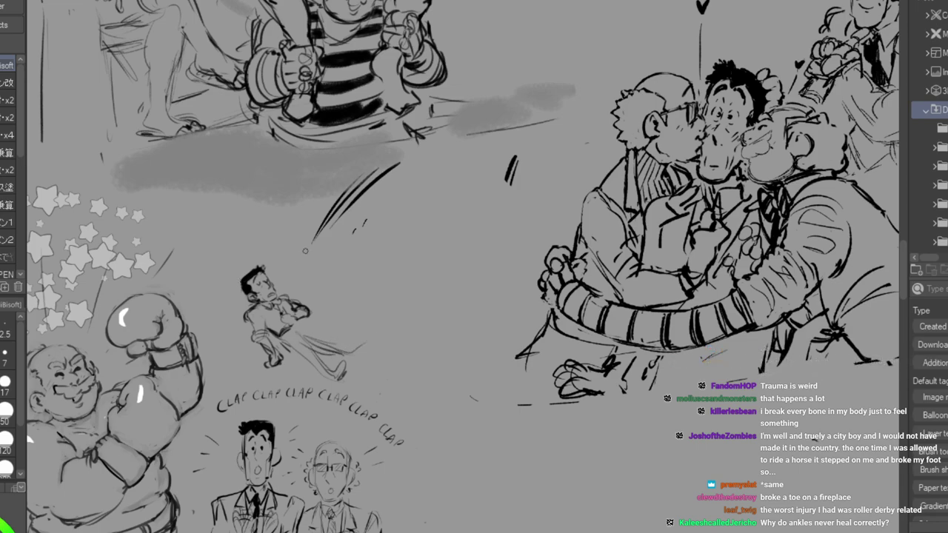
Erase the whole reclining figure and rough in a replacement with an oval head, boxy torso and bent arm in the same spot.
{"action": "mouse_move", "coordinate": [302, 280]}
{"action": "left_mouse_down"}
{"action": "mouse_move", "coordinate": [261, 276]}
{"action": "mouse_move", "coordinate": [254, 332]}
{"action": "mouse_move", "coordinate": [317, 349]}
{"action": "left_mouse_up"}
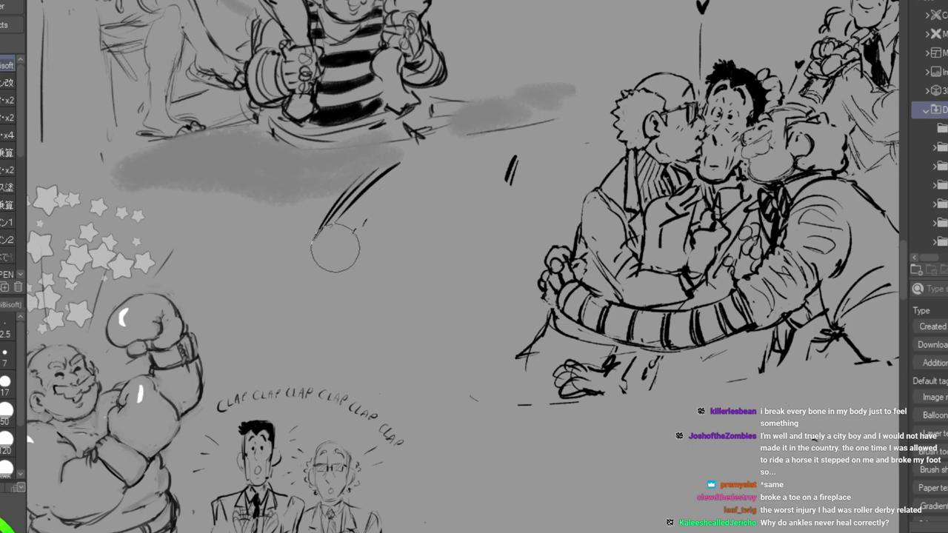
{"action": "key", "text": "p"}
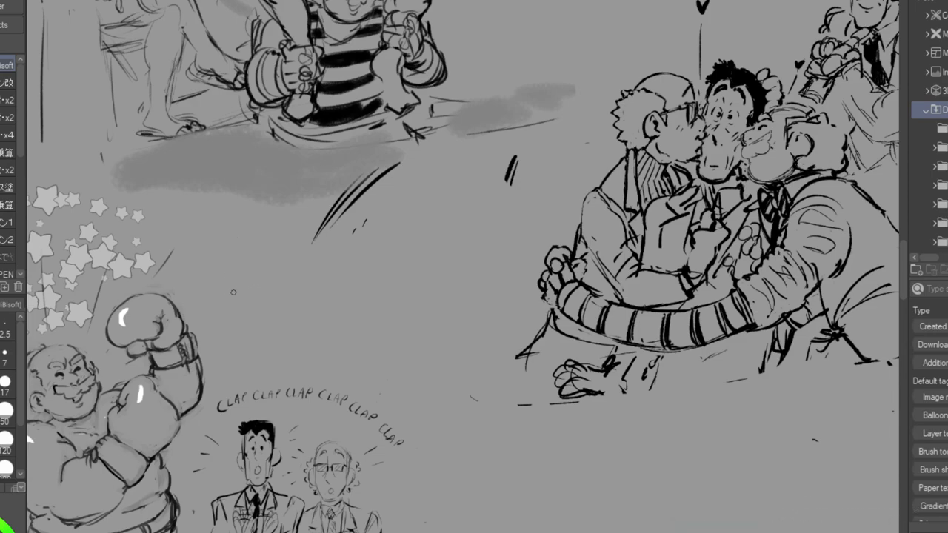
{"action": "mouse_move", "coordinate": [247, 281]}
{"action": "left_mouse_down"}
{"action": "mouse_move", "coordinate": [260, 262]}
{"action": "mouse_move", "coordinate": [263, 275]}
{"action": "mouse_move", "coordinate": [250, 291]}
{"action": "mouse_move", "coordinate": [238, 277]}
{"action": "mouse_move", "coordinate": [228, 293]}
{"action": "mouse_move", "coordinate": [261, 283]}
{"action": "mouse_move", "coordinate": [270, 290]}
{"action": "mouse_move", "coordinate": [260, 317]}
{"action": "mouse_move", "coordinate": [225, 301]}
{"action": "mouse_move", "coordinate": [260, 314]}
{"action": "mouse_move", "coordinate": [234, 307]}
{"action": "mouse_move", "coordinate": [231, 316]}
{"action": "left_mouse_up"}
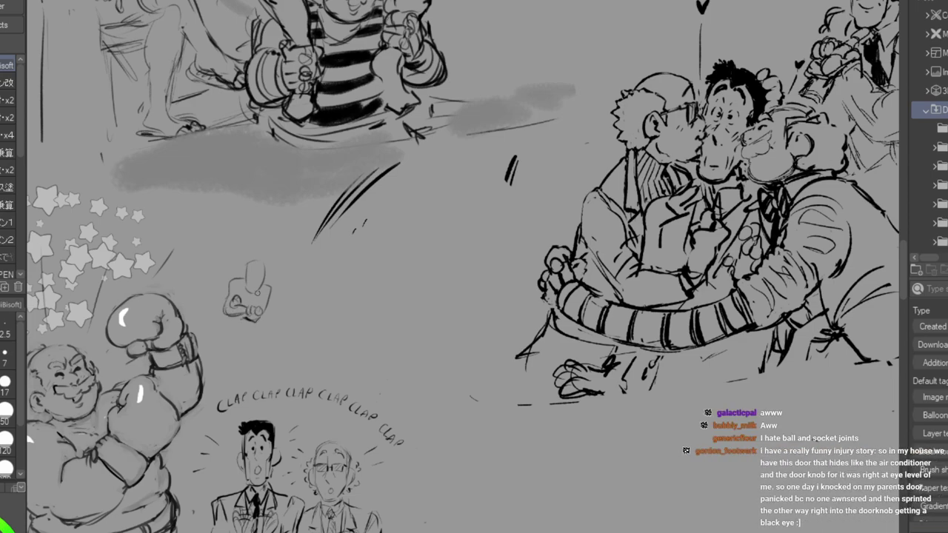
Complete the small seated man in a suit with a dark-haired head resting on his hand, a tie, bent legs and shoes.
{"action": "mouse_move", "coordinate": [255, 279]}
{"action": "left_mouse_down"}
{"action": "mouse_move", "coordinate": [260, 286]}
{"action": "mouse_move", "coordinate": [254, 274]}
{"action": "left_mouse_up"}
{"action": "left_click_drag", "start_coordinate": [249, 271], "coordinate": [269, 268]}
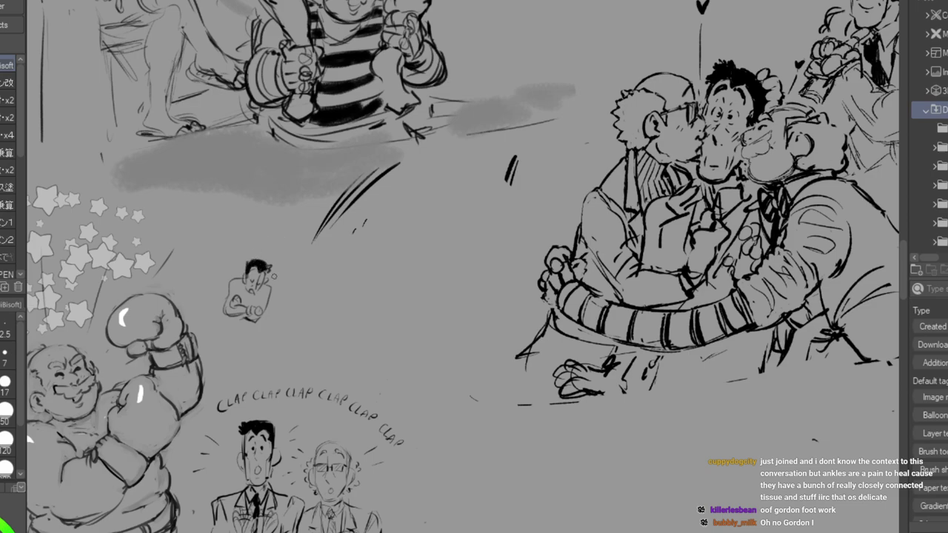
{"action": "mouse_move", "coordinate": [222, 314]}
{"action": "left_mouse_down"}
{"action": "mouse_move", "coordinate": [219, 346]}
{"action": "mouse_move", "coordinate": [234, 346]}
{"action": "mouse_move", "coordinate": [254, 327]}
{"action": "mouse_move", "coordinate": [246, 350]}
{"action": "left_mouse_up"}
{"action": "left_click_drag", "start_coordinate": [227, 317], "coordinate": [230, 349]}
{"action": "mouse_move", "coordinate": [228, 351]}
{"action": "left_mouse_down"}
{"action": "mouse_move", "coordinate": [251, 356]}
{"action": "mouse_move", "coordinate": [238, 346]}
{"action": "left_mouse_up"}
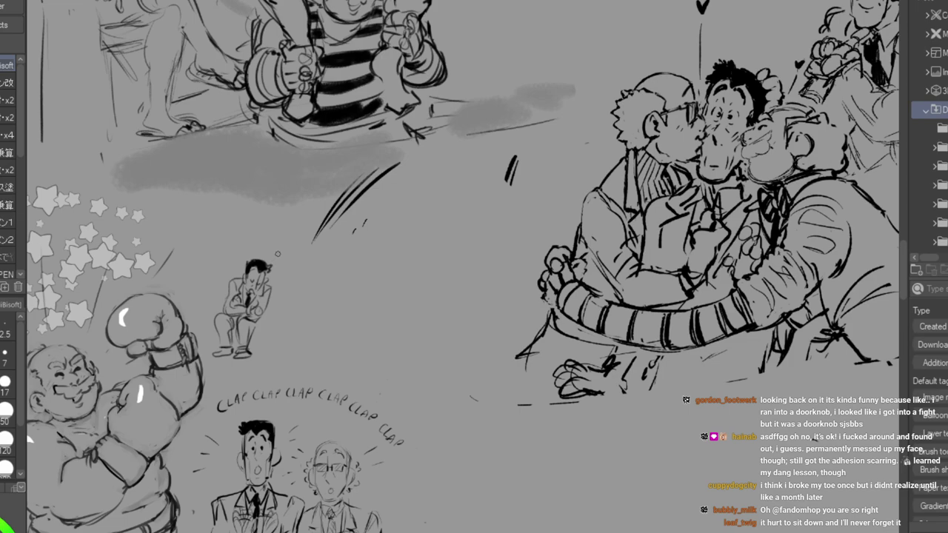
{"action": "mouse_move", "coordinate": [272, 262]}
{"action": "left_mouse_down"}
{"action": "mouse_move", "coordinate": [280, 276]}
{"action": "mouse_move", "coordinate": [272, 268]}
{"action": "mouse_move", "coordinate": [286, 278]}
{"action": "mouse_move", "coordinate": [292, 266]}
{"action": "mouse_move", "coordinate": [283, 274]}
{"action": "mouse_move", "coordinate": [282, 239]}
{"action": "mouse_move", "coordinate": [274, 244]}
{"action": "mouse_move", "coordinate": [294, 265]}
{"action": "left_mouse_up"}
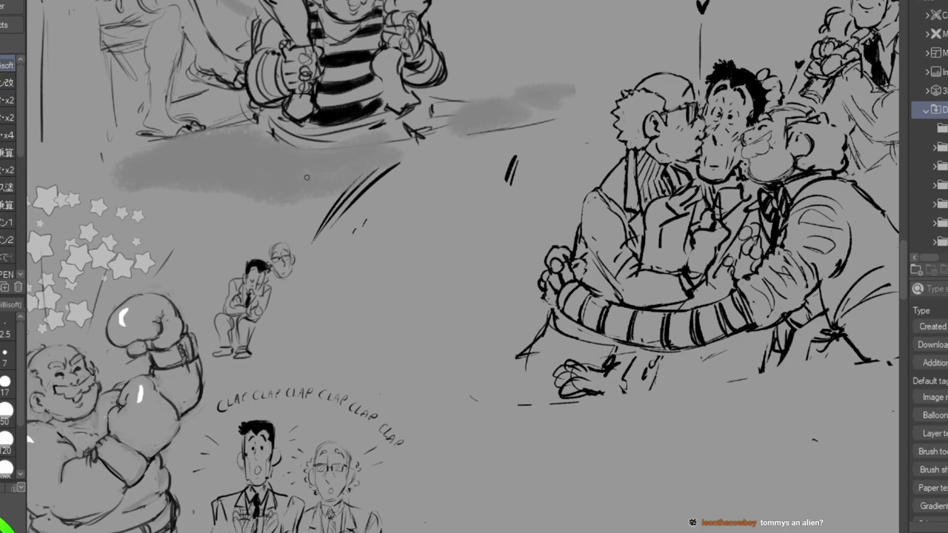
{"action": "key", "text": "e"}
{"action": "left_click_drag", "start_coordinate": [280, 241], "coordinate": [282, 271]}
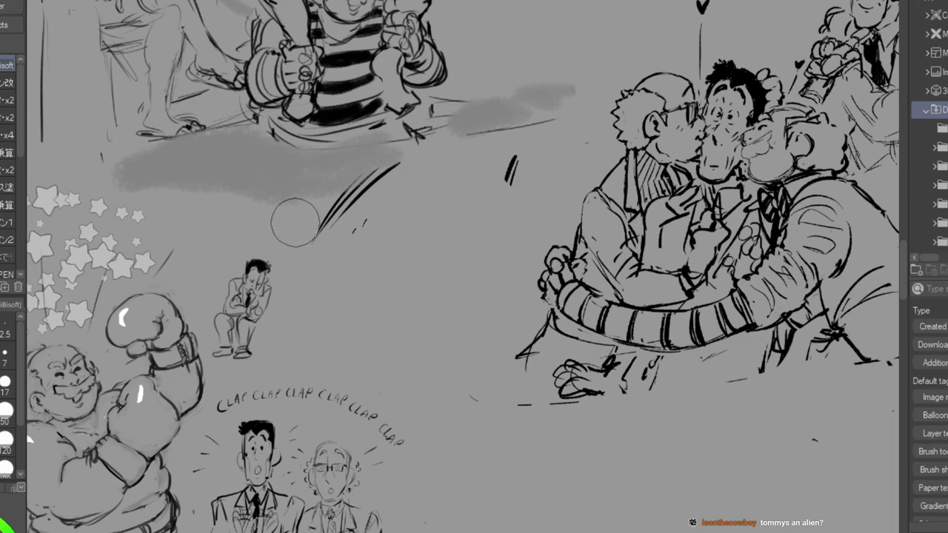
Sketch a second man's head beside the seated man, with glasses, curly side hair, a collar and a dark tie.
{"action": "key", "text": "p"}
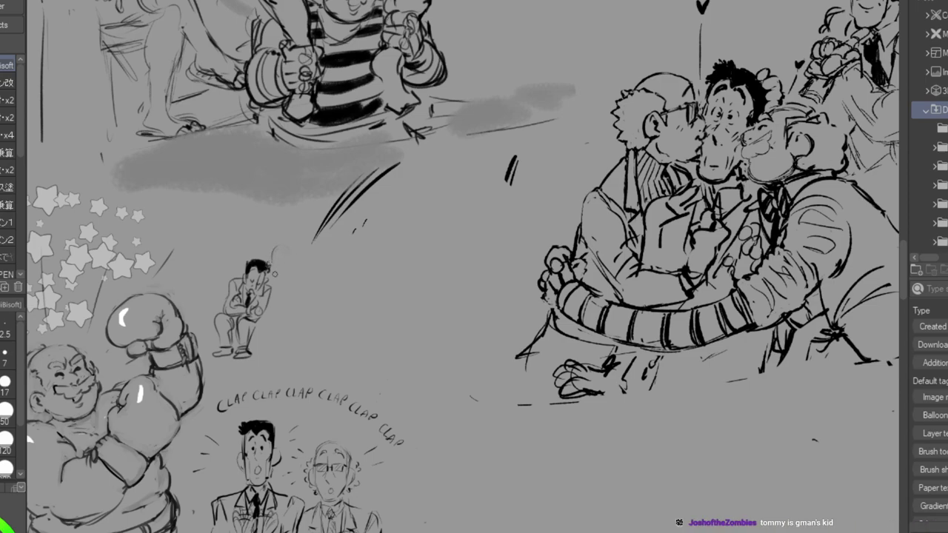
{"action": "mouse_move", "coordinate": [272, 262]}
{"action": "left_mouse_down"}
{"action": "mouse_move", "coordinate": [281, 280]}
{"action": "mouse_move", "coordinate": [290, 271]}
{"action": "mouse_move", "coordinate": [271, 277]}
{"action": "mouse_move", "coordinate": [277, 264]}
{"action": "left_mouse_up"}
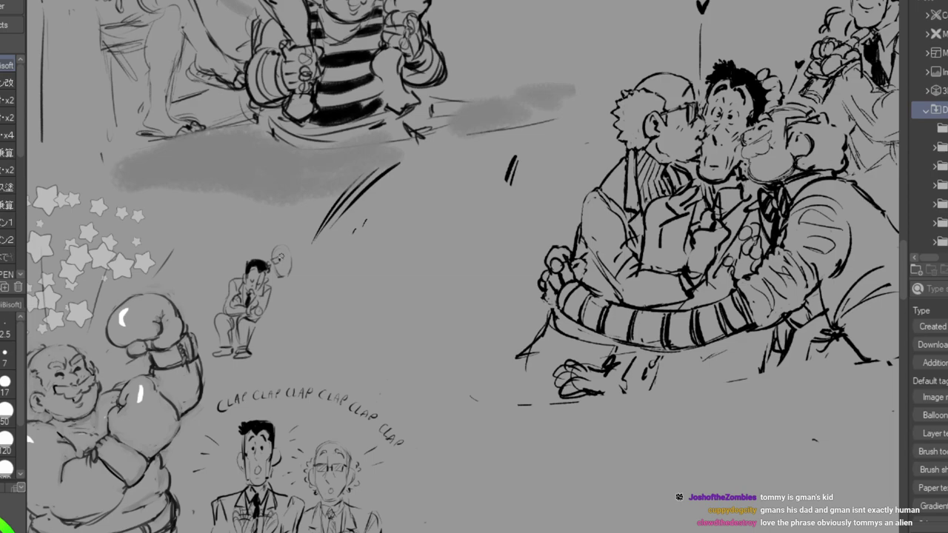
{"action": "left_click_drag", "start_coordinate": [271, 256], "coordinate": [282, 252]}
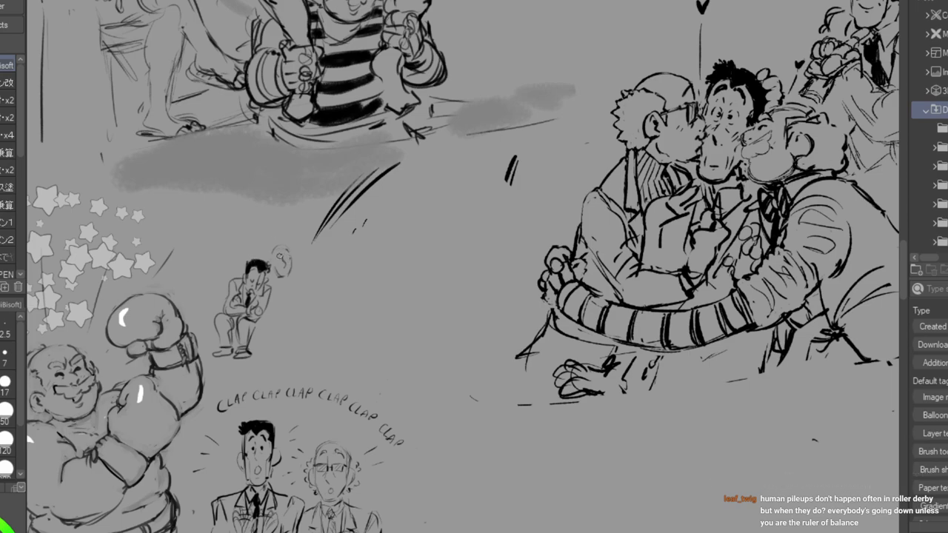
{"action": "left_click_drag", "start_coordinate": [283, 258], "coordinate": [287, 257]}
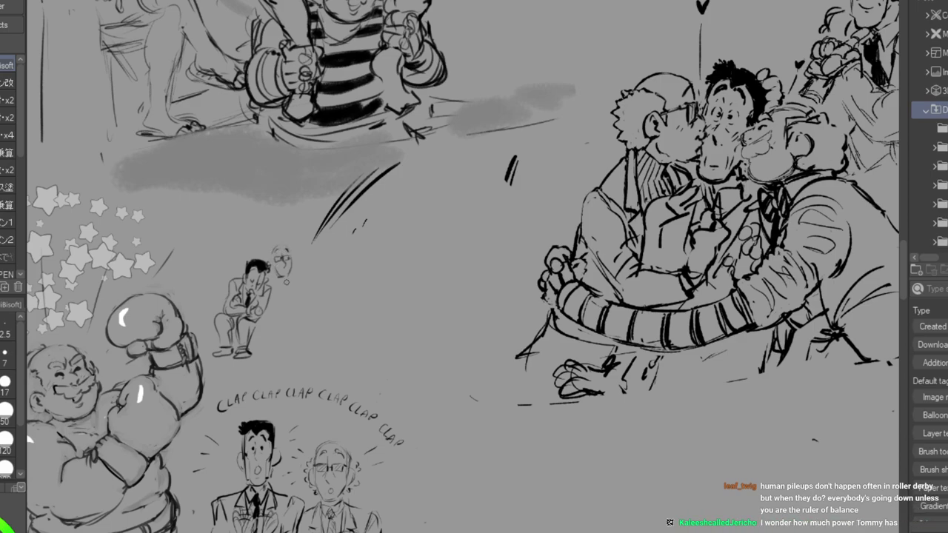
{"action": "mouse_move", "coordinate": [280, 276]}
{"action": "left_mouse_down"}
{"action": "mouse_move", "coordinate": [279, 260]}
{"action": "mouse_move", "coordinate": [269, 270]}
{"action": "mouse_move", "coordinate": [267, 258]}
{"action": "mouse_move", "coordinate": [294, 263]}
{"action": "mouse_move", "coordinate": [268, 280]}
{"action": "mouse_move", "coordinate": [299, 278]}
{"action": "mouse_move", "coordinate": [284, 290]}
{"action": "mouse_move", "coordinate": [294, 280]}
{"action": "left_mouse_up"}
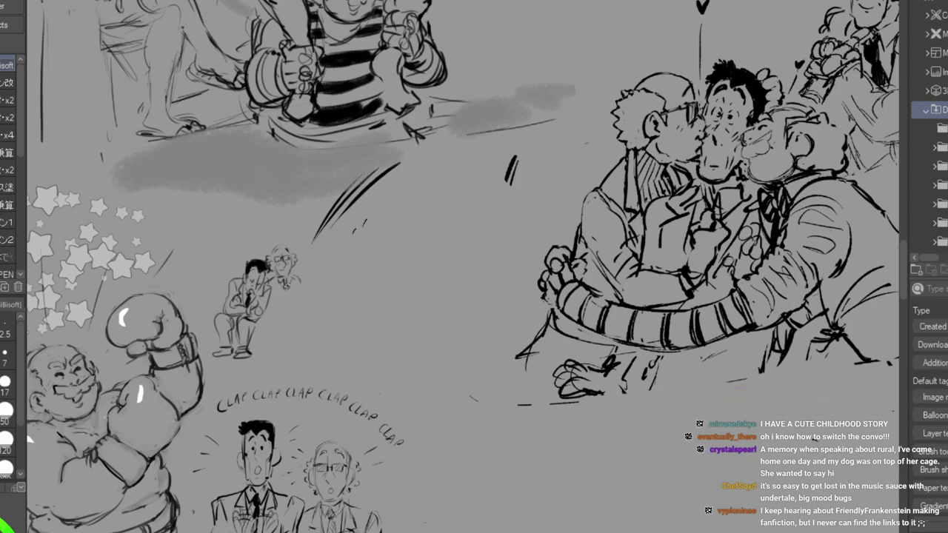
{"action": "left_click_drag", "start_coordinate": [284, 279], "coordinate": [285, 290]}
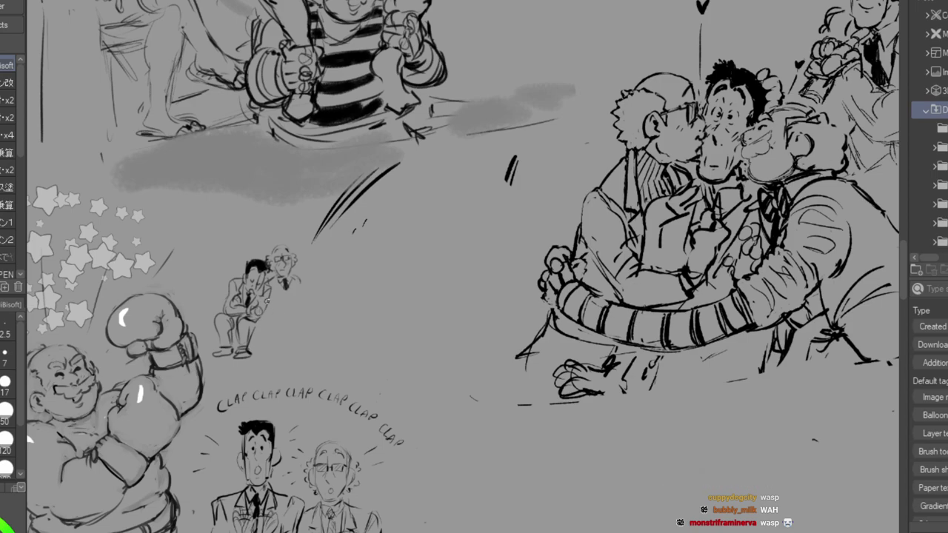
Draw the second man's torso, bent legs and shoes in a seated pose, with the bench seat line beneath the pair.
{"action": "mouse_move", "coordinate": [279, 310]}
{"action": "left_mouse_down"}
{"action": "mouse_move", "coordinate": [303, 309]}
{"action": "mouse_move", "coordinate": [296, 305]}
{"action": "left_mouse_up"}
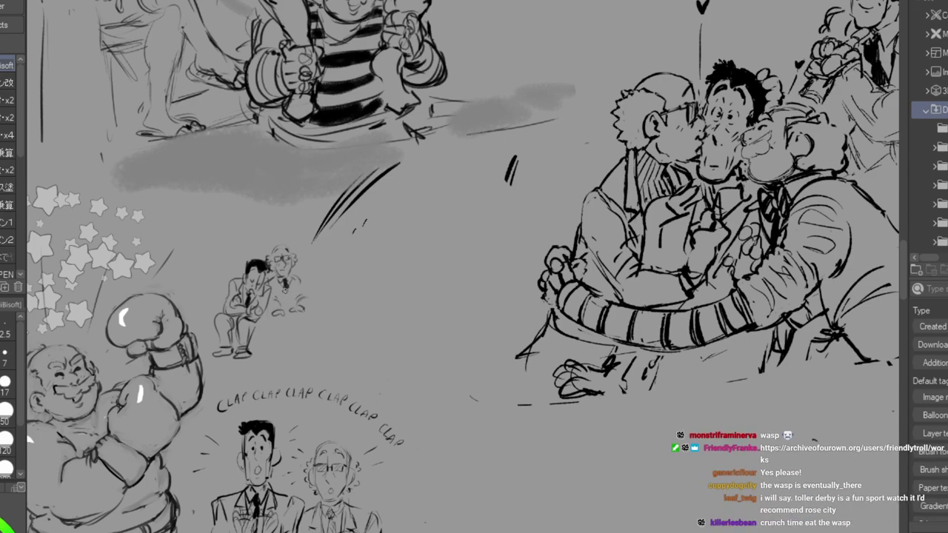
{"action": "mouse_move", "coordinate": [298, 281]}
{"action": "left_mouse_down"}
{"action": "mouse_move", "coordinate": [305, 307]}
{"action": "mouse_move", "coordinate": [274, 310]}
{"action": "mouse_move", "coordinate": [271, 343]}
{"action": "mouse_move", "coordinate": [260, 354]}
{"action": "left_mouse_up"}
{"action": "mouse_move", "coordinate": [280, 319]}
{"action": "left_mouse_down"}
{"action": "mouse_move", "coordinate": [297, 353]}
{"action": "mouse_move", "coordinate": [308, 319]}
{"action": "mouse_move", "coordinate": [317, 353]}
{"action": "left_mouse_up"}
{"action": "left_click_drag", "start_coordinate": [323, 347], "coordinate": [323, 352]}
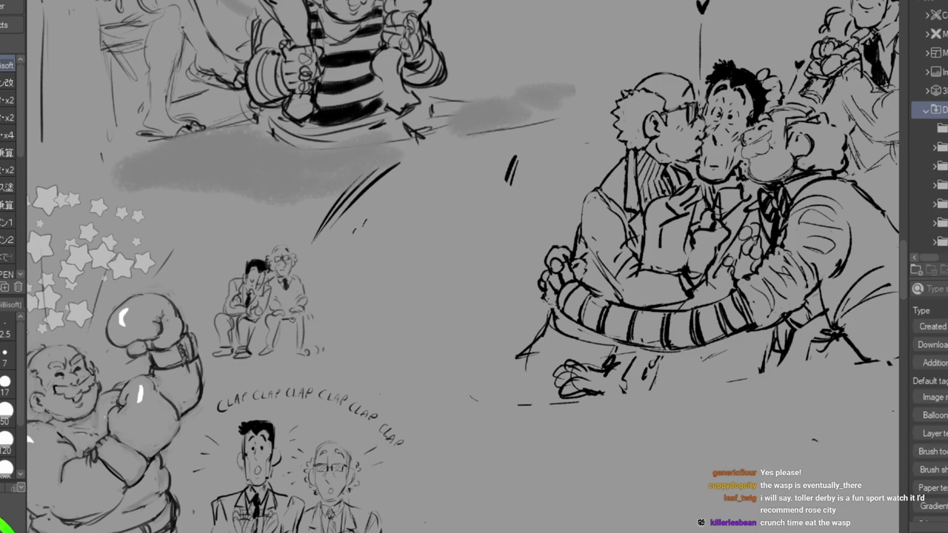
{"action": "mouse_move", "coordinate": [287, 320]}
{"action": "left_mouse_down"}
{"action": "mouse_move", "coordinate": [302, 317]}
{"action": "mouse_move", "coordinate": [298, 337]}
{"action": "left_mouse_up"}
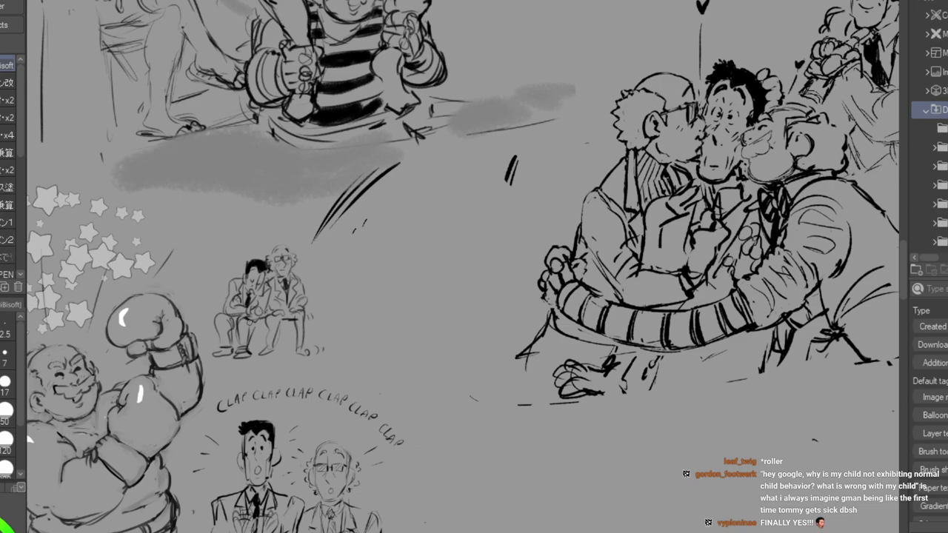
{"action": "left_click_drag", "start_coordinate": [314, 310], "coordinate": [340, 309]}
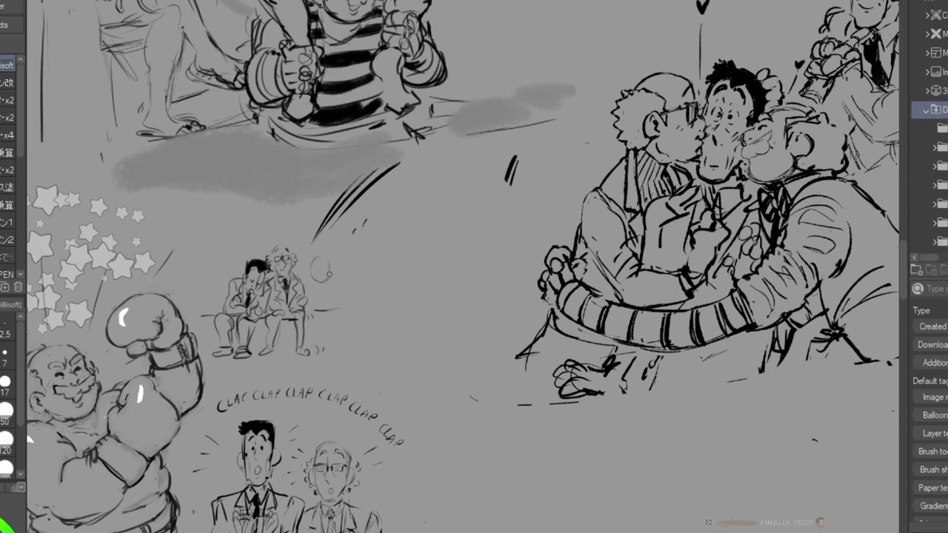
Sketch a smaller third figure seated on the bench, and add the bench's backrest and a rounded bag at its end.
{"action": "left_click", "coordinate": [325, 271]}
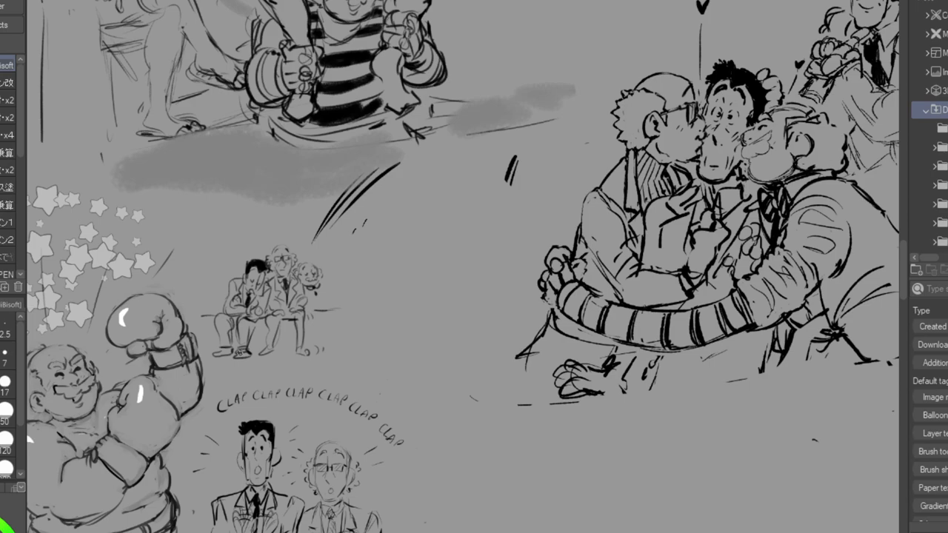
{"action": "mouse_move", "coordinate": [317, 288]}
{"action": "left_mouse_down"}
{"action": "mouse_move", "coordinate": [314, 300]}
{"action": "mouse_move", "coordinate": [332, 282]}
{"action": "mouse_move", "coordinate": [335, 293]}
{"action": "left_mouse_up"}
{"action": "mouse_move", "coordinate": [332, 293]}
{"action": "left_mouse_down"}
{"action": "mouse_move", "coordinate": [336, 286]}
{"action": "mouse_move", "coordinate": [317, 307]}
{"action": "mouse_move", "coordinate": [333, 343]}
{"action": "left_mouse_up"}
{"action": "mouse_move", "coordinate": [334, 305]}
{"action": "left_mouse_down"}
{"action": "mouse_move", "coordinate": [345, 308]}
{"action": "mouse_move", "coordinate": [338, 320]}
{"action": "mouse_move", "coordinate": [345, 312]}
{"action": "mouse_move", "coordinate": [354, 324]}
{"action": "mouse_move", "coordinate": [339, 335]}
{"action": "left_mouse_up"}
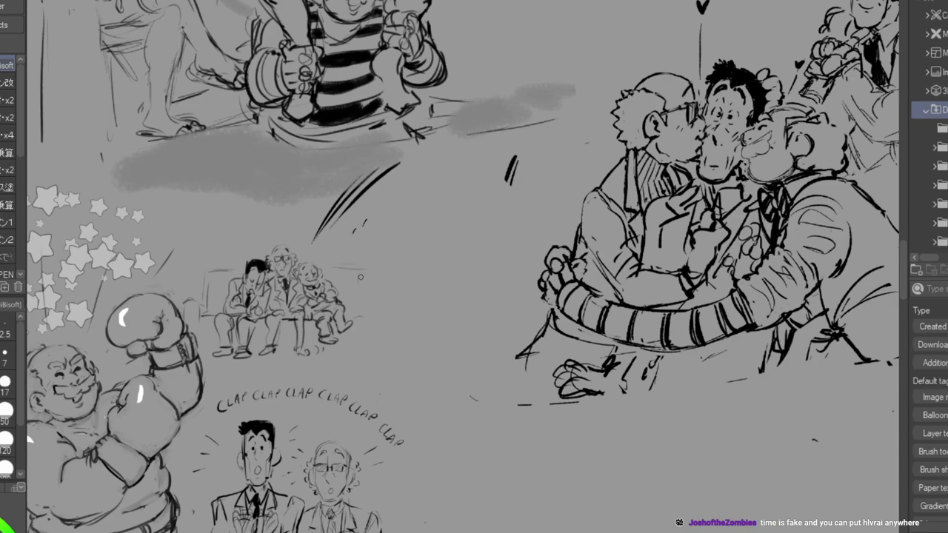
{"action": "mouse_move", "coordinate": [374, 320]}
{"action": "left_mouse_down"}
{"action": "mouse_move", "coordinate": [352, 325]}
{"action": "mouse_move", "coordinate": [351, 346]}
{"action": "mouse_move", "coordinate": [377, 341]}
{"action": "left_mouse_up"}
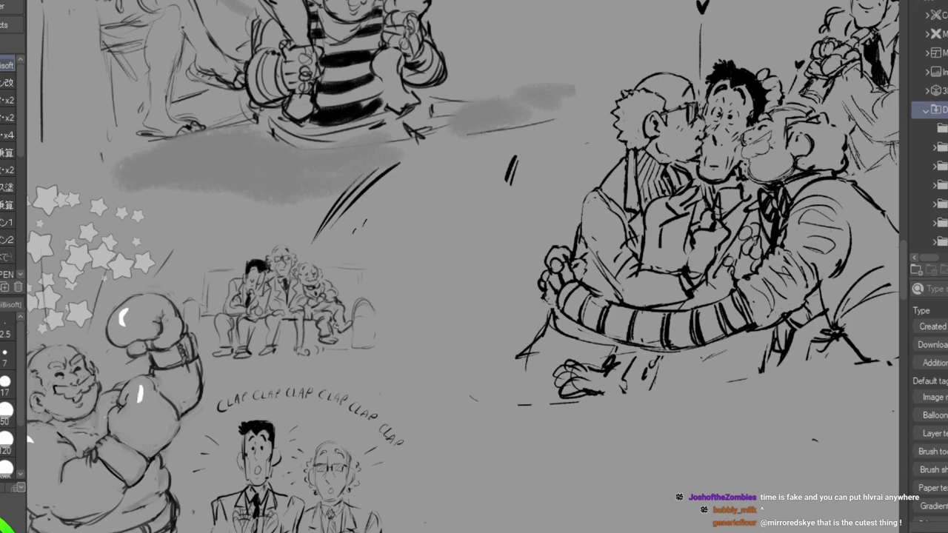
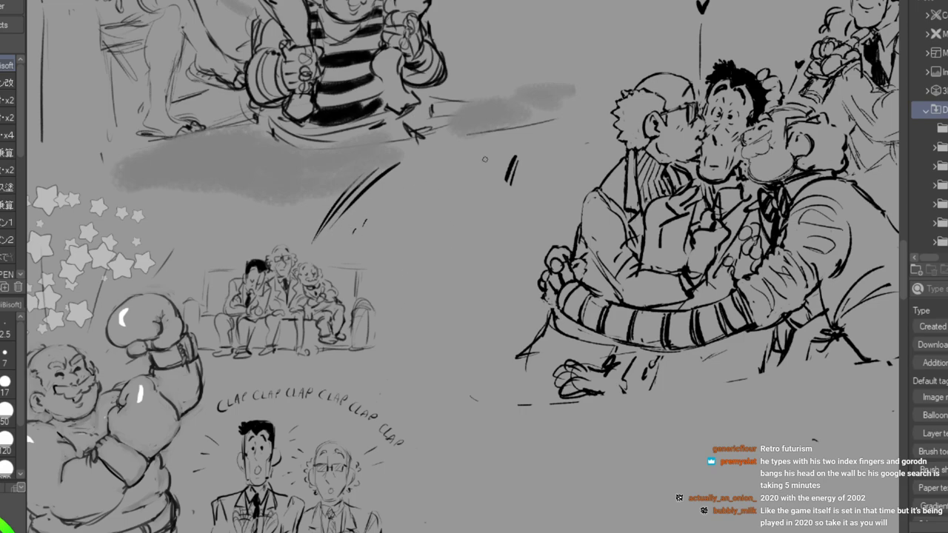
Move to the empty area inside the black frame, above the sketch of the three cats.
{"action": "mouse_move", "coordinate": [318, 385]}
{"action": "left_mouse_down"}
{"action": "mouse_move", "coordinate": [720, 185]}
{"action": "mouse_move", "coordinate": [520, 112]}
{"action": "mouse_move", "coordinate": [593, 55]}
{"action": "mouse_move", "coordinate": [559, 317]}
{"action": "mouse_move", "coordinate": [217, 351]}
{"action": "left_mouse_up"}
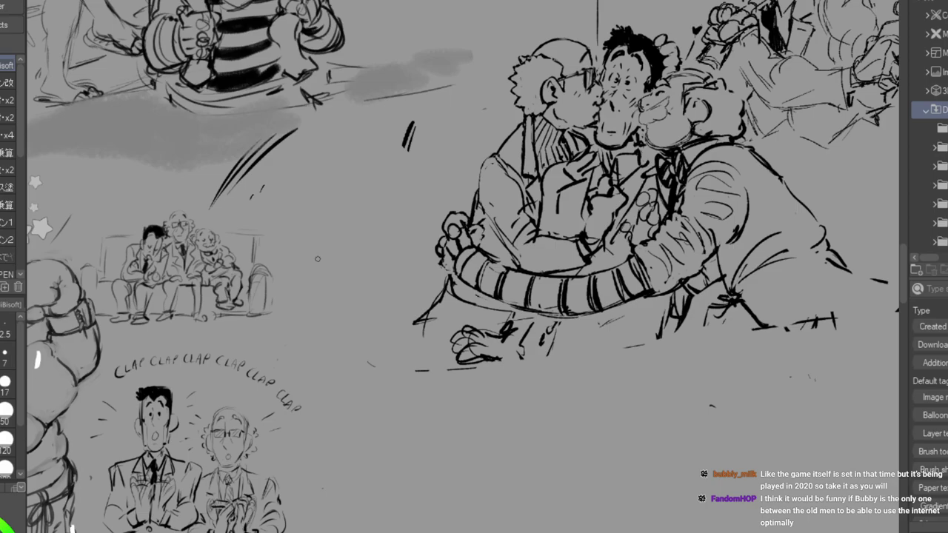
{"action": "left_click_drag", "start_coordinate": [297, 89], "coordinate": [127, 495]}
{"action": "mouse_move", "coordinate": [741, 296]}
{"action": "left_mouse_down"}
{"action": "mouse_move", "coordinate": [640, 228]}
{"action": "mouse_move", "coordinate": [196, 194]}
{"action": "mouse_move", "coordinate": [98, 259]}
{"action": "mouse_move", "coordinate": [128, 194]}
{"action": "left_mouse_up"}
{"action": "left_click_drag", "start_coordinate": [444, 296], "coordinate": [376, 433]}
{"action": "left_click_drag", "start_coordinate": [328, 126], "coordinate": [294, 195]}
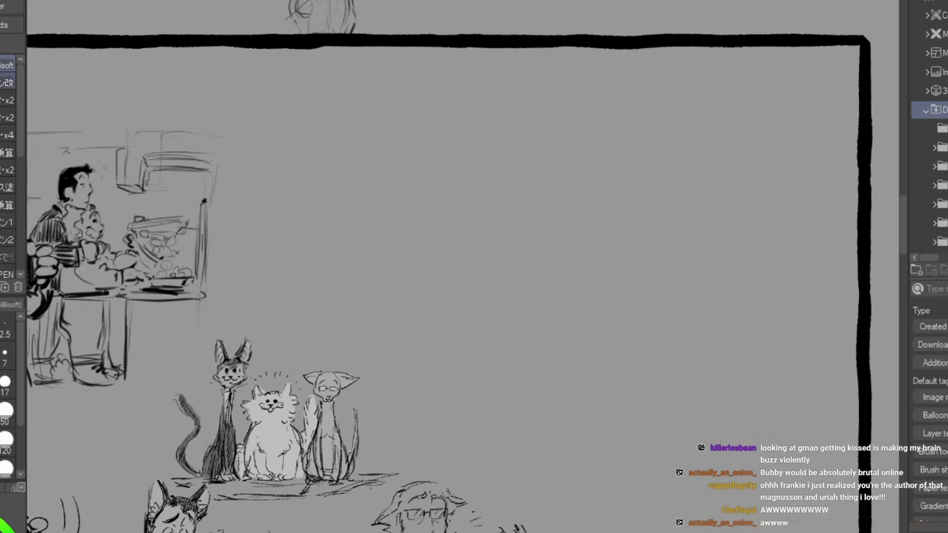
{"action": "left_click", "coordinate": [8, 82]}
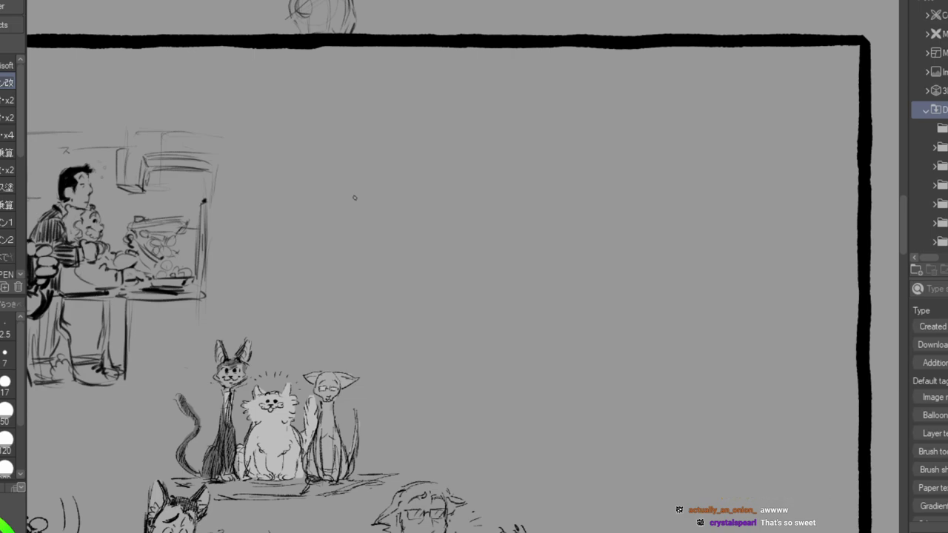
{"action": "mouse_move", "coordinate": [377, 158]}
{"action": "left_mouse_down"}
{"action": "mouse_move", "coordinate": [414, 151]}
{"action": "mouse_move", "coordinate": [425, 174]}
{"action": "mouse_move", "coordinate": [413, 221]}
{"action": "mouse_move", "coordinate": [405, 232]}
{"action": "mouse_move", "coordinate": [380, 223]}
{"action": "mouse_move", "coordinate": [403, 229]}
{"action": "left_mouse_up"}
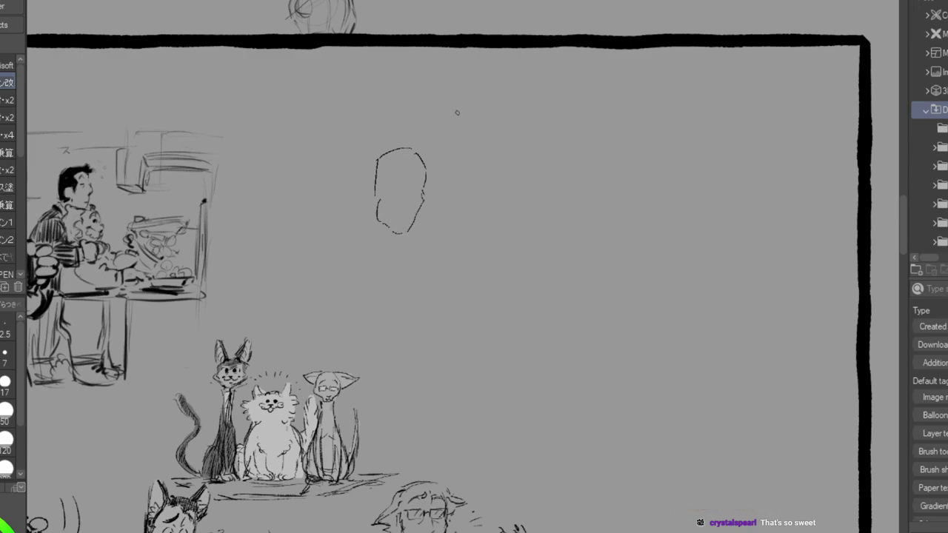
{"action": "mouse_move", "coordinate": [396, 151]}
{"action": "left_mouse_down"}
{"action": "mouse_move", "coordinate": [395, 205]}
{"action": "mouse_move", "coordinate": [408, 222]}
{"action": "left_mouse_up"}
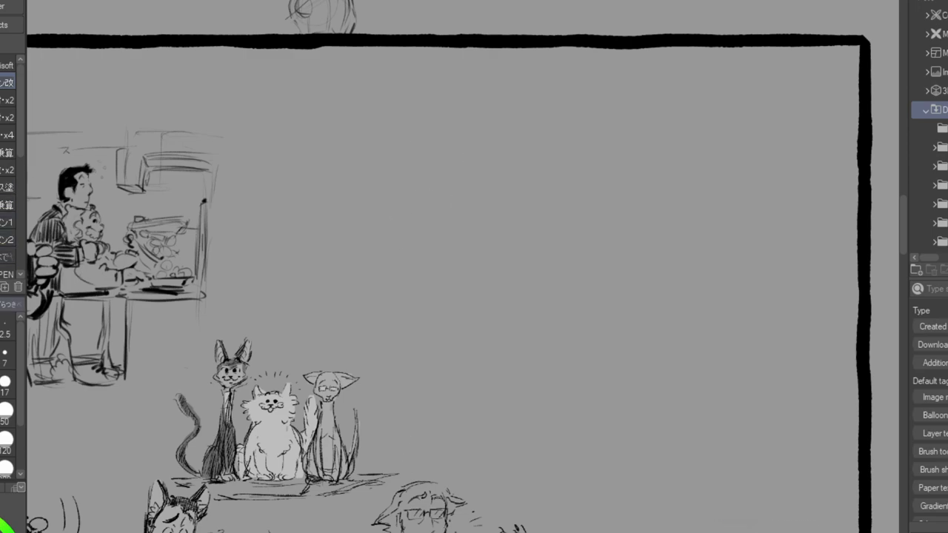
{"action": "left_click", "coordinate": [8, 65]}
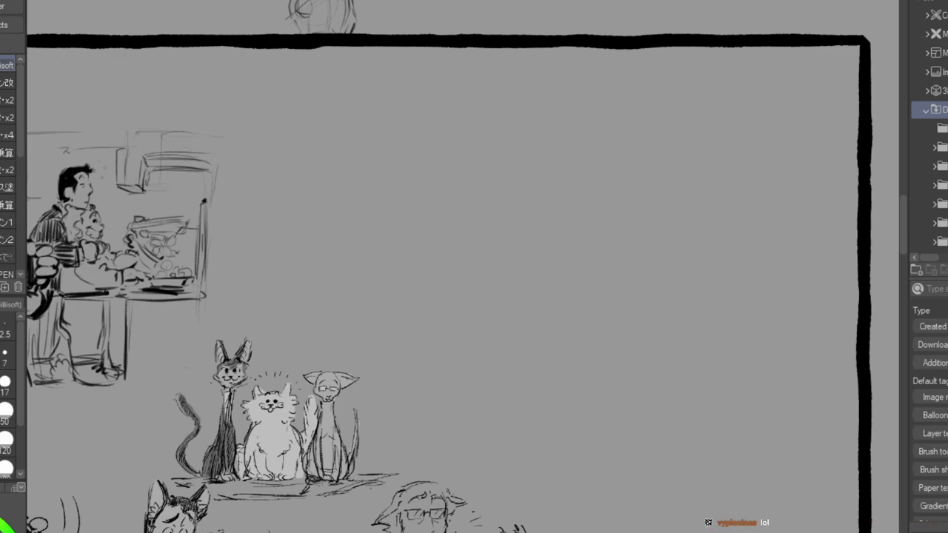
Examine the comic image shared in the chat and return to the drawing canvas.
{"action": "left_click_drag", "start_coordinate": [251, 296], "coordinate": [184, 331]}
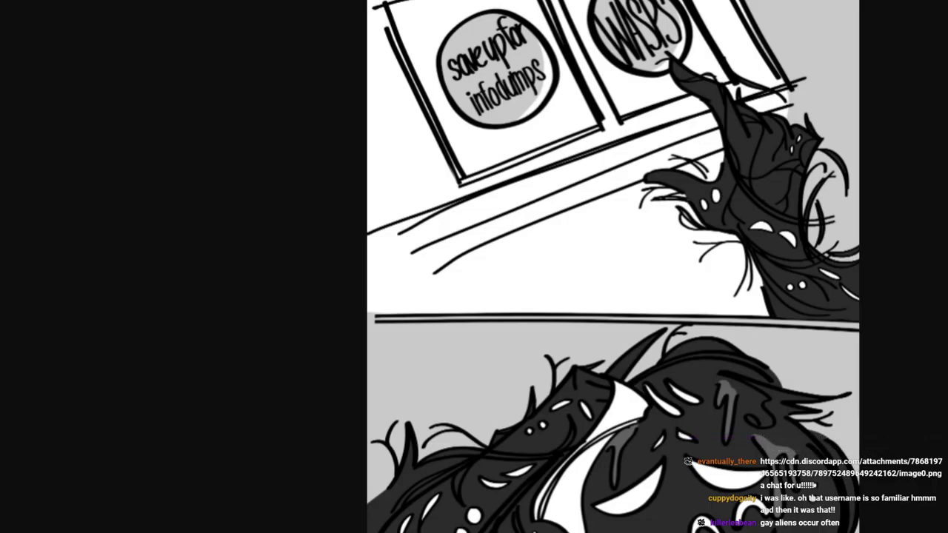
{"action": "mouse_move", "coordinate": [474, 3]}
{"action": "left_mouse_down"}
{"action": "mouse_move", "coordinate": [768, 3]}
{"action": "mouse_move", "coordinate": [514, 3]}
{"action": "left_mouse_up"}
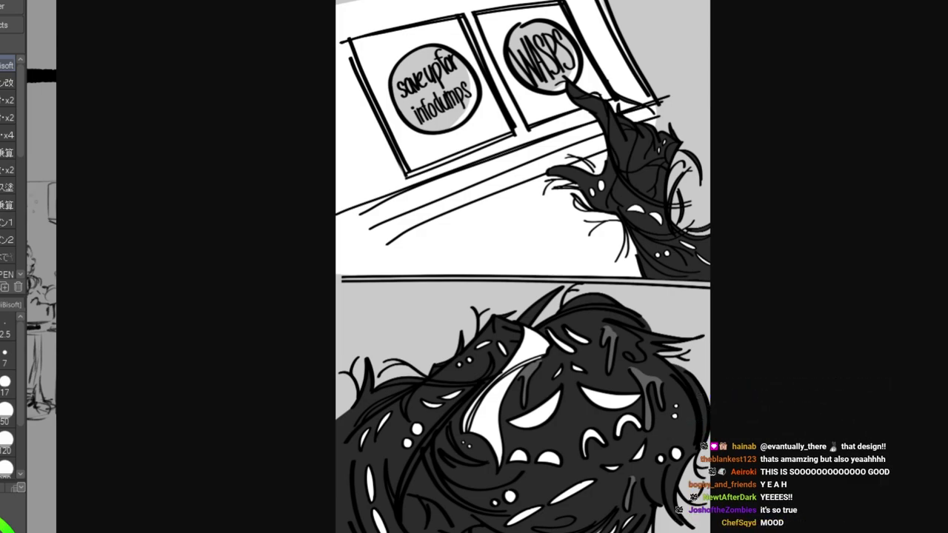
{"action": "key", "text": "alt+Tab"}
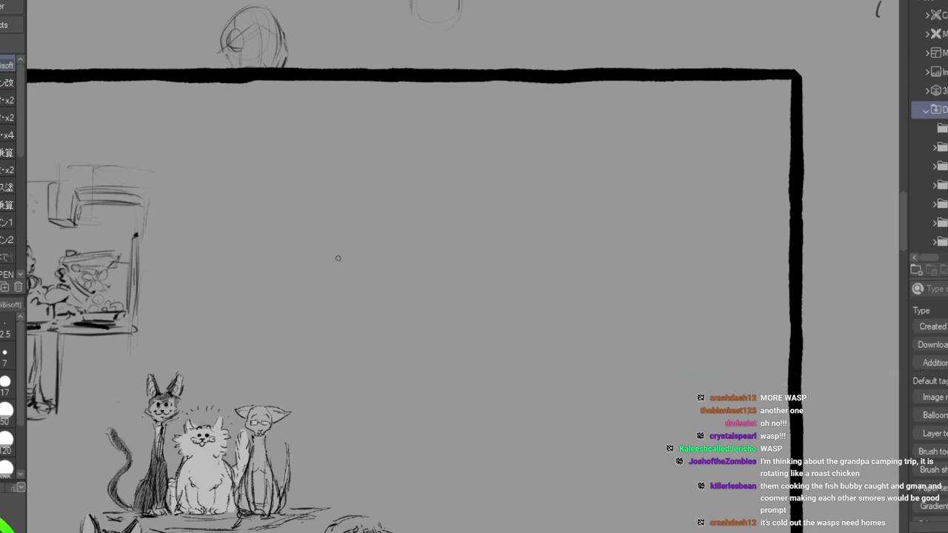
Sketch a head in profile facing left in the empty area above the cats, with face, ear and neck lines.
{"action": "mouse_move", "coordinate": [324, 214]}
{"action": "left_mouse_down"}
{"action": "mouse_move", "coordinate": [345, 195]}
{"action": "mouse_move", "coordinate": [360, 203]}
{"action": "mouse_move", "coordinate": [368, 238]}
{"action": "left_mouse_up"}
{"action": "left_click_drag", "start_coordinate": [326, 209], "coordinate": [331, 251]}
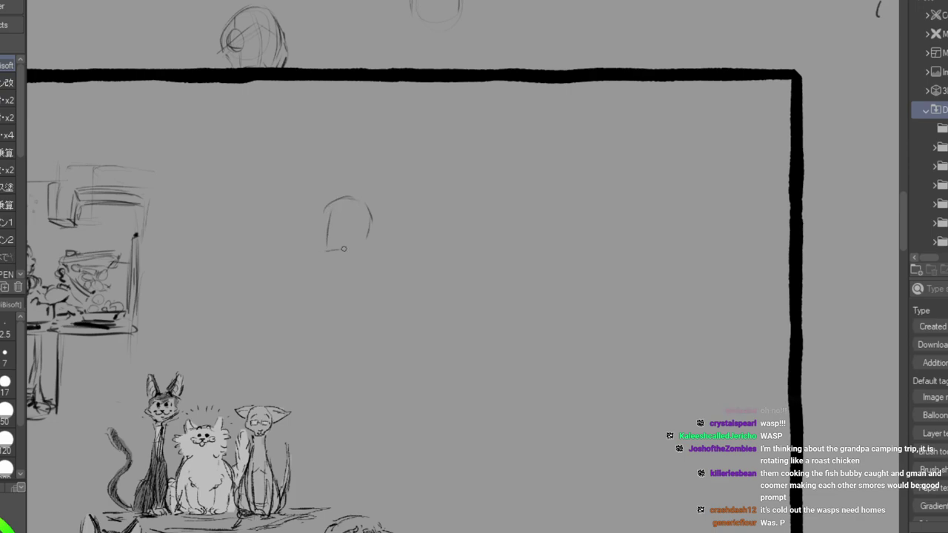
{"action": "left_click_drag", "start_coordinate": [372, 209], "coordinate": [369, 239]}
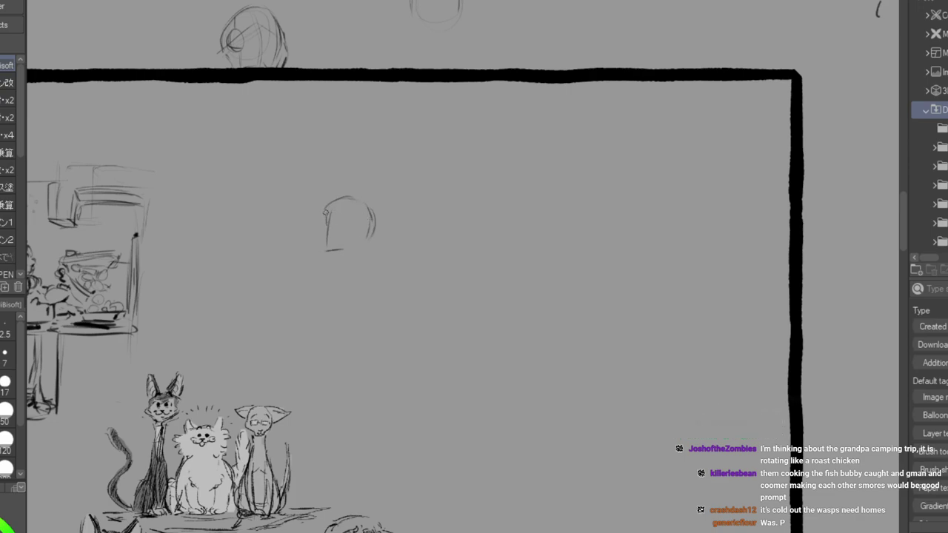
{"action": "mouse_move", "coordinate": [327, 204]}
{"action": "left_mouse_down"}
{"action": "mouse_move", "coordinate": [323, 247]}
{"action": "mouse_move", "coordinate": [340, 250]}
{"action": "mouse_move", "coordinate": [331, 250]}
{"action": "mouse_move", "coordinate": [359, 232]}
{"action": "mouse_move", "coordinate": [347, 255]}
{"action": "mouse_move", "coordinate": [374, 218]}
{"action": "mouse_move", "coordinate": [367, 249]}
{"action": "mouse_move", "coordinate": [344, 255]}
{"action": "mouse_move", "coordinate": [359, 299]}
{"action": "left_mouse_up"}
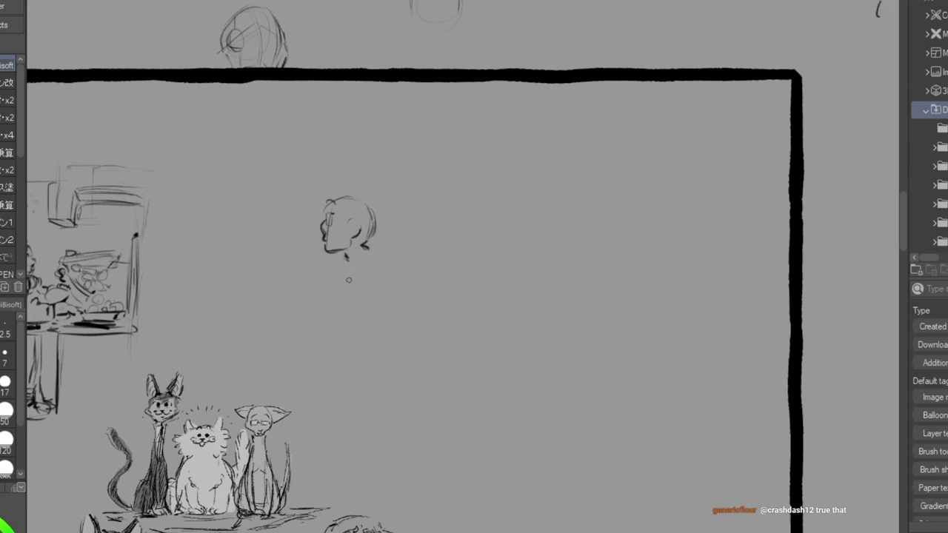
Add a peaked cap with a dark band, tufts of hair and glasses to the profile head.
{"action": "left_click_drag", "start_coordinate": [320, 203], "coordinate": [385, 227]}
{"action": "mouse_move", "coordinate": [313, 204]}
{"action": "left_mouse_down"}
{"action": "mouse_move", "coordinate": [342, 204]}
{"action": "mouse_move", "coordinate": [335, 186]}
{"action": "mouse_move", "coordinate": [379, 206]}
{"action": "mouse_move", "coordinate": [345, 181]}
{"action": "mouse_move", "coordinate": [334, 189]}
{"action": "mouse_move", "coordinate": [393, 216]}
{"action": "mouse_move", "coordinate": [378, 211]}
{"action": "mouse_move", "coordinate": [369, 219]}
{"action": "mouse_move", "coordinate": [350, 198]}
{"action": "mouse_move", "coordinate": [376, 219]}
{"action": "mouse_move", "coordinate": [338, 201]}
{"action": "mouse_move", "coordinate": [343, 193]}
{"action": "mouse_move", "coordinate": [363, 211]}
{"action": "mouse_move", "coordinate": [363, 245]}
{"action": "mouse_move", "coordinate": [341, 216]}
{"action": "mouse_move", "coordinate": [368, 251]}
{"action": "left_mouse_up"}
{"action": "mouse_move", "coordinate": [366, 239]}
{"action": "left_mouse_down"}
{"action": "mouse_move", "coordinate": [375, 249]}
{"action": "mouse_move", "coordinate": [382, 234]}
{"action": "left_mouse_up"}
{"action": "left_click_drag", "start_coordinate": [362, 235], "coordinate": [378, 245]}
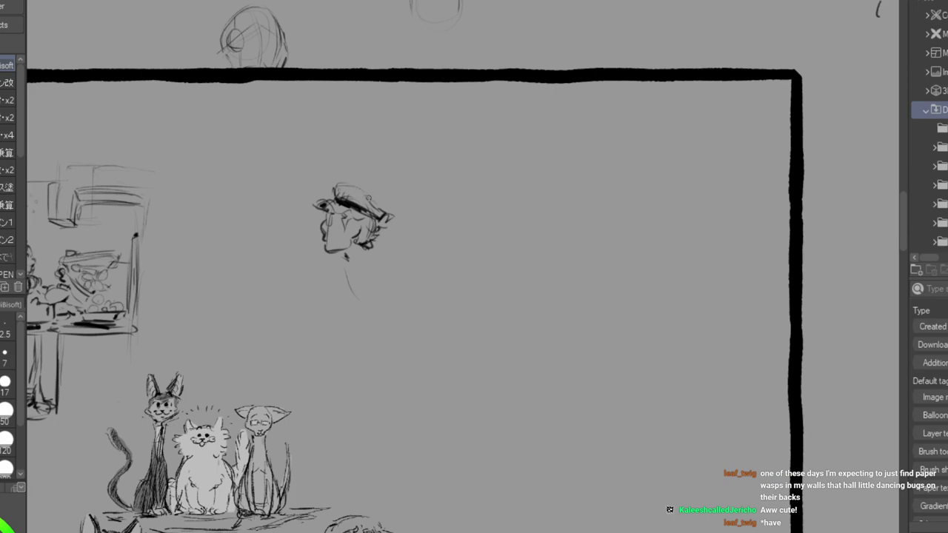
{"action": "left_click_drag", "start_coordinate": [335, 192], "coordinate": [330, 198]}
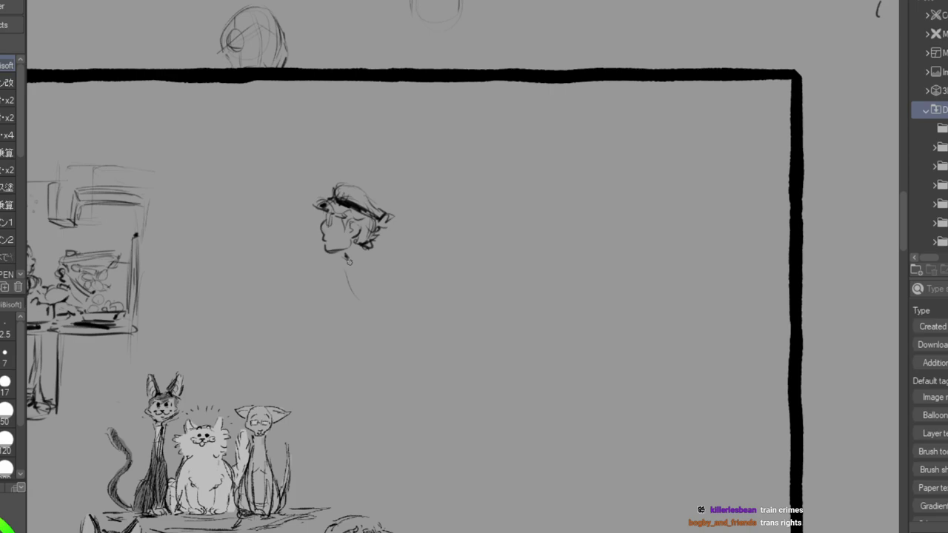
Draw the capped figure's collar, leaning torso and bent seated leg, with a straight seat edge beneath.
{"action": "mouse_move", "coordinate": [346, 256]}
{"action": "left_mouse_down"}
{"action": "mouse_move", "coordinate": [389, 272]}
{"action": "mouse_move", "coordinate": [377, 288]}
{"action": "mouse_move", "coordinate": [349, 255]}
{"action": "mouse_move", "coordinate": [368, 329]}
{"action": "mouse_move", "coordinate": [385, 295]}
{"action": "mouse_move", "coordinate": [384, 311]}
{"action": "mouse_move", "coordinate": [366, 327]}
{"action": "left_mouse_up"}
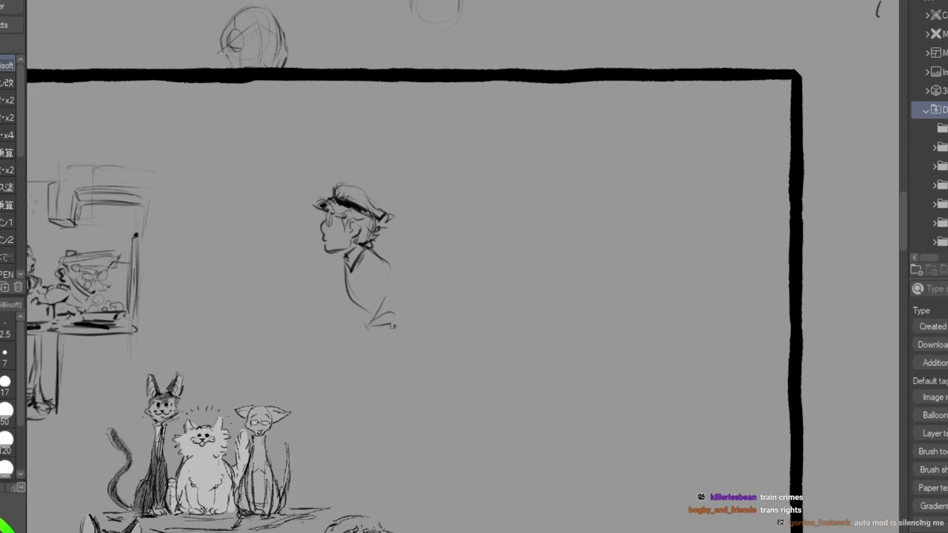
{"action": "left_click_drag", "start_coordinate": [388, 265], "coordinate": [414, 341]}
{"action": "mouse_move", "coordinate": [415, 311]}
{"action": "left_mouse_down"}
{"action": "mouse_move", "coordinate": [413, 345]}
{"action": "mouse_move", "coordinate": [321, 322]}
{"action": "mouse_move", "coordinate": [326, 344]}
{"action": "left_mouse_up"}
{"action": "left_click_drag", "start_coordinate": [315, 353], "coordinate": [396, 355]}
{"action": "mouse_move", "coordinate": [363, 320]}
{"action": "left_mouse_down"}
{"action": "mouse_move", "coordinate": [321, 312]}
{"action": "mouse_move", "coordinate": [313, 380]}
{"action": "left_mouse_up"}
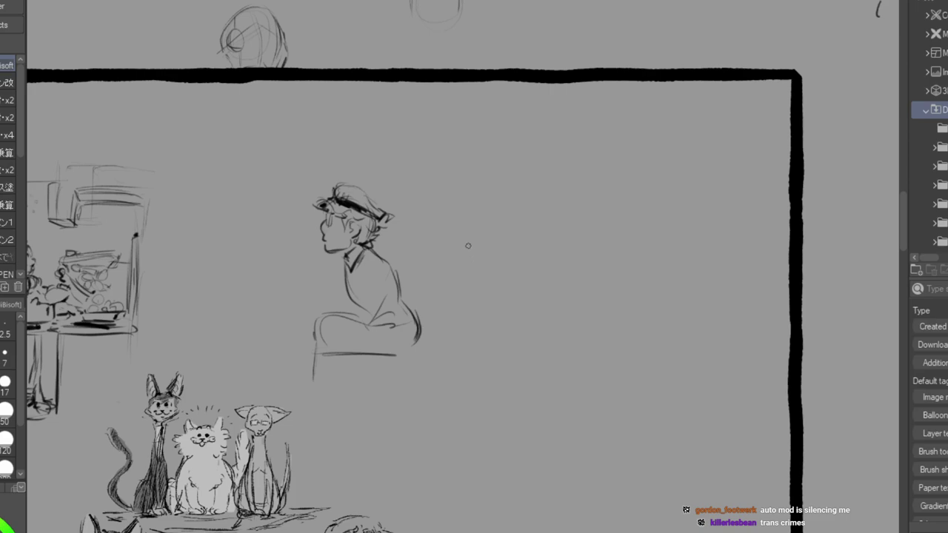
Draw the capped figure's sleeve and forearm reaching forward, ending in a flat open hand.
{"action": "mouse_move", "coordinate": [379, 261]}
{"action": "left_mouse_down"}
{"action": "mouse_move", "coordinate": [353, 267]}
{"action": "mouse_move", "coordinate": [317, 317]}
{"action": "left_mouse_up"}
{"action": "mouse_move", "coordinate": [381, 286]}
{"action": "left_mouse_down"}
{"action": "mouse_move", "coordinate": [309, 326]}
{"action": "mouse_move", "coordinate": [267, 291]}
{"action": "left_mouse_up"}
{"action": "mouse_move", "coordinate": [311, 320]}
{"action": "left_mouse_down"}
{"action": "mouse_move", "coordinate": [261, 290]}
{"action": "mouse_move", "coordinate": [225, 287]}
{"action": "mouse_move", "coordinate": [262, 311]}
{"action": "mouse_move", "coordinate": [237, 294]}
{"action": "mouse_move", "coordinate": [247, 310]}
{"action": "mouse_move", "coordinate": [270, 313]}
{"action": "left_mouse_up"}
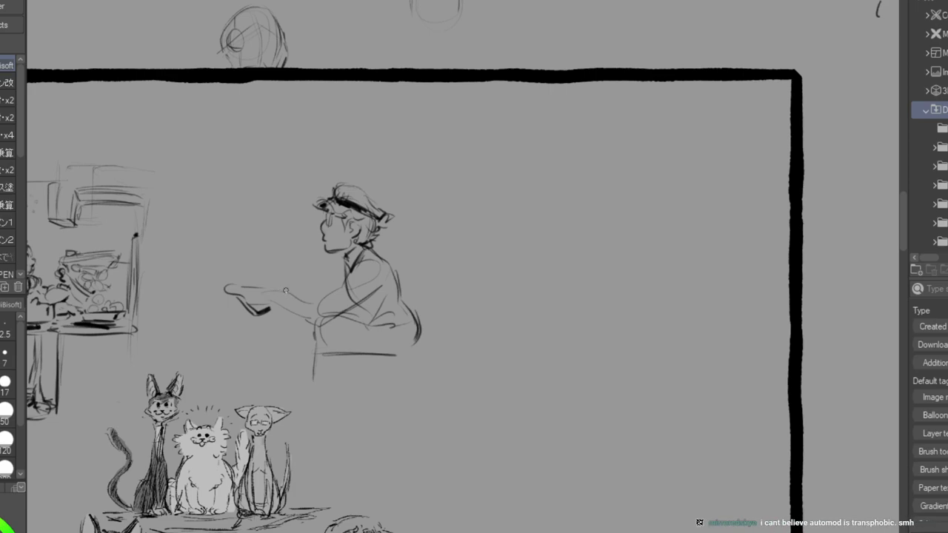
Sketch a thumb on the open hand and a long slanted rod running through it, with a short handle below.
{"action": "mouse_move", "coordinate": [249, 284]}
{"action": "left_mouse_down"}
{"action": "mouse_move", "coordinate": [271, 287]}
{"action": "mouse_move", "coordinate": [271, 310]}
{"action": "mouse_move", "coordinate": [185, 180]}
{"action": "mouse_move", "coordinate": [246, 261]}
{"action": "left_mouse_up"}
{"action": "left_click_drag", "start_coordinate": [183, 174], "coordinate": [257, 283]}
{"action": "left_click_drag", "start_coordinate": [210, 234], "coordinate": [295, 352]}
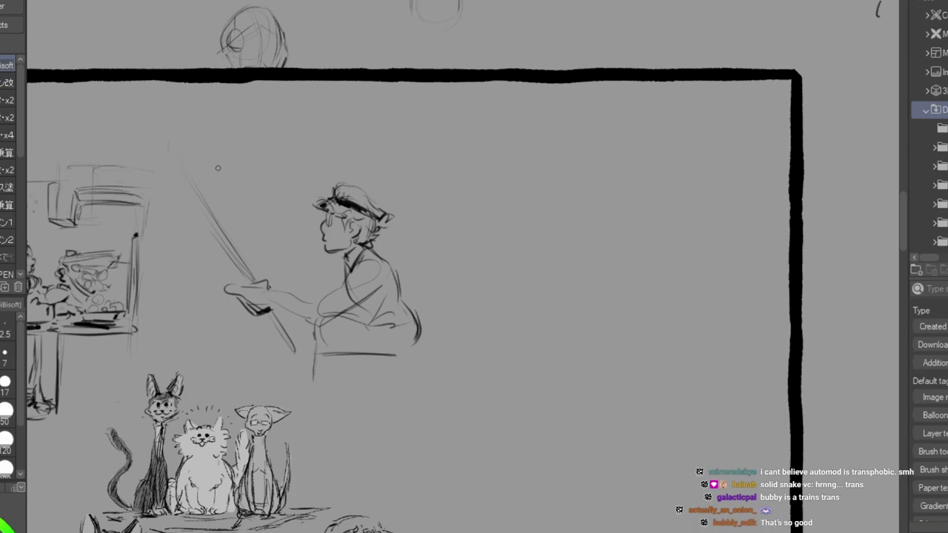
Draw the figure's other forearm with a curled gripping hand, and clear the rod and flat open palm.
{"action": "mouse_move", "coordinate": [256, 269]}
{"action": "left_mouse_down"}
{"action": "mouse_move", "coordinate": [280, 283]}
{"action": "mouse_move", "coordinate": [283, 270]}
{"action": "mouse_move", "coordinate": [274, 285]}
{"action": "mouse_move", "coordinate": [281, 272]}
{"action": "mouse_move", "coordinate": [285, 280]}
{"action": "mouse_move", "coordinate": [270, 266]}
{"action": "mouse_move", "coordinate": [287, 266]}
{"action": "mouse_move", "coordinate": [295, 286]}
{"action": "mouse_move", "coordinate": [279, 287]}
{"action": "mouse_move", "coordinate": [303, 308]}
{"action": "mouse_move", "coordinate": [327, 296]}
{"action": "left_mouse_up"}
{"action": "left_click_drag", "start_coordinate": [367, 281], "coordinate": [372, 284]}
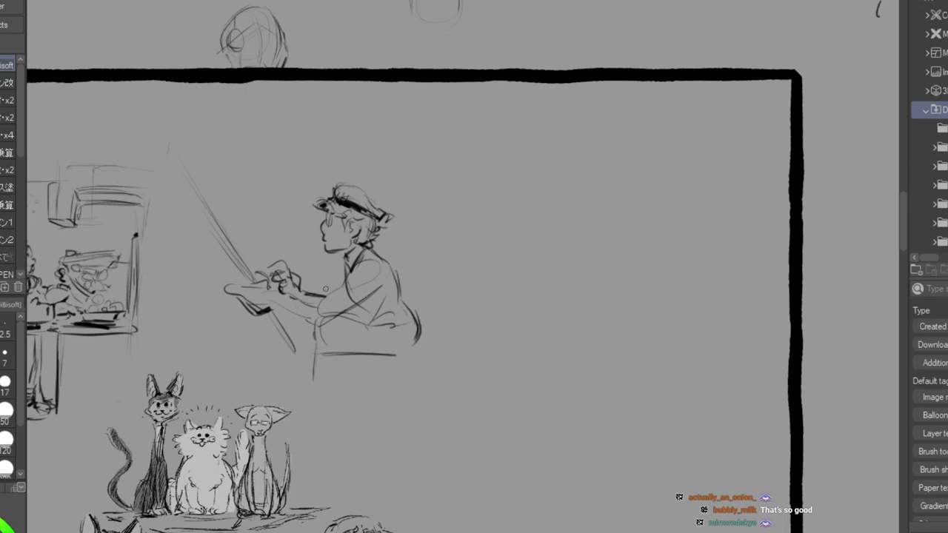
{"action": "mouse_move", "coordinate": [276, 307]}
{"action": "left_mouse_down"}
{"action": "mouse_move", "coordinate": [319, 319]}
{"action": "mouse_move", "coordinate": [322, 306]}
{"action": "mouse_move", "coordinate": [271, 296]}
{"action": "mouse_move", "coordinate": [269, 334]}
{"action": "left_mouse_up"}
{"action": "left_click_drag", "start_coordinate": [230, 264], "coordinate": [237, 270]}
Replace the peaked cap with a soft brimmed hat that has a dotted band.
{"action": "mouse_move", "coordinate": [373, 192]}
{"action": "left_mouse_down"}
{"action": "mouse_move", "coordinate": [348, 177]}
{"action": "mouse_move", "coordinate": [364, 189]}
{"action": "mouse_move", "coordinate": [324, 190]}
{"action": "mouse_move", "coordinate": [390, 198]}
{"action": "mouse_move", "coordinate": [373, 215]}
{"action": "mouse_move", "coordinate": [375, 206]}
{"action": "mouse_move", "coordinate": [399, 215]}
{"action": "mouse_move", "coordinate": [323, 180]}
{"action": "mouse_move", "coordinate": [402, 168]}
{"action": "mouse_move", "coordinate": [331, 205]}
{"action": "mouse_move", "coordinate": [370, 192]}
{"action": "left_mouse_up"}
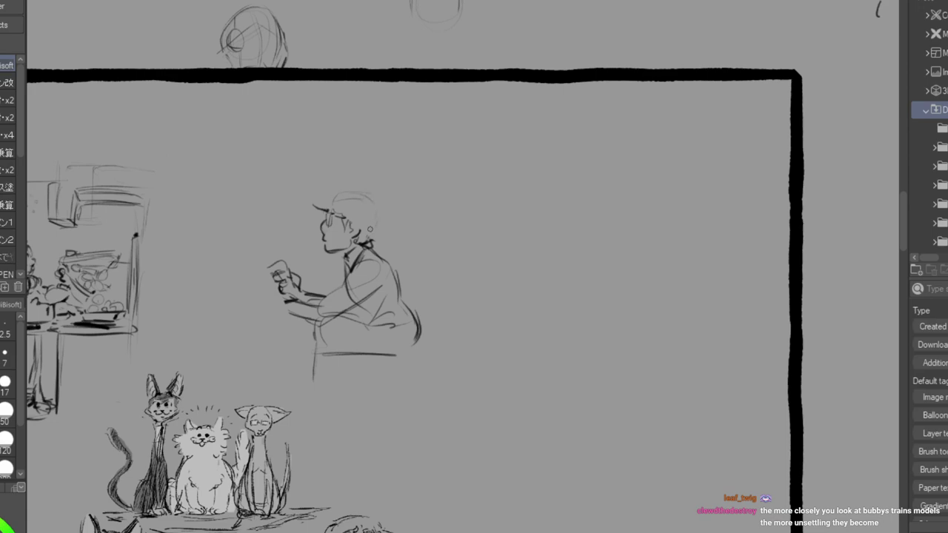
{"action": "mouse_move", "coordinate": [334, 203]}
{"action": "left_mouse_down"}
{"action": "mouse_move", "coordinate": [377, 215]}
{"action": "mouse_move", "coordinate": [357, 211]}
{"action": "mouse_move", "coordinate": [384, 221]}
{"action": "left_mouse_up"}
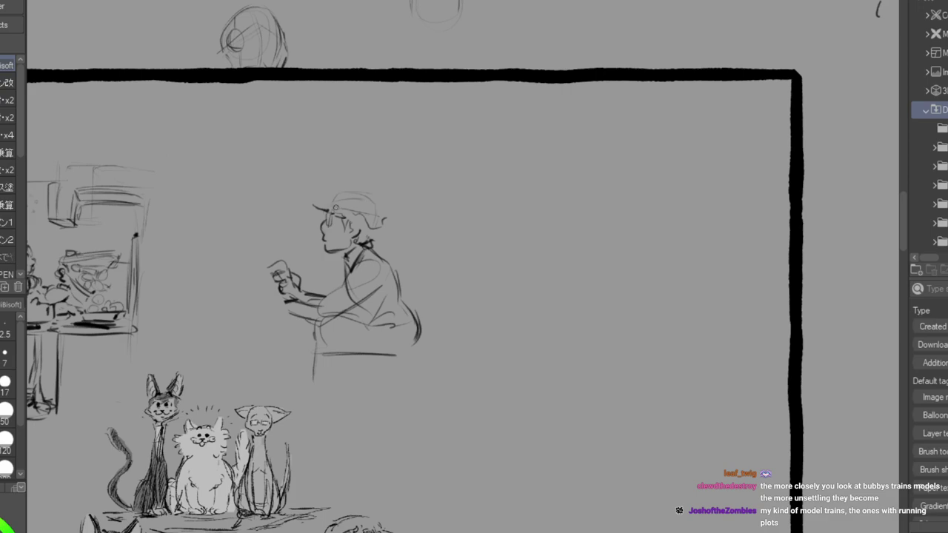
{"action": "mouse_move", "coordinate": [342, 187]}
{"action": "left_mouse_down"}
{"action": "mouse_move", "coordinate": [371, 190]}
{"action": "mouse_move", "coordinate": [382, 212]}
{"action": "left_mouse_up"}
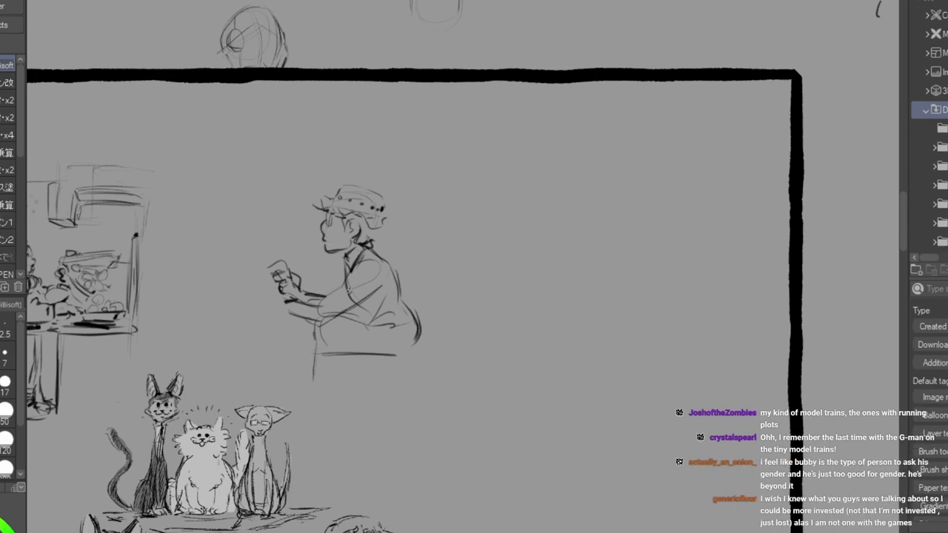
Erase the overlapping construction lines on the upper arm and redraw the hair tufts behind the neck.
{"action": "key", "text": "e"}
{"action": "left_click_drag", "start_coordinate": [363, 275], "coordinate": [353, 291]}
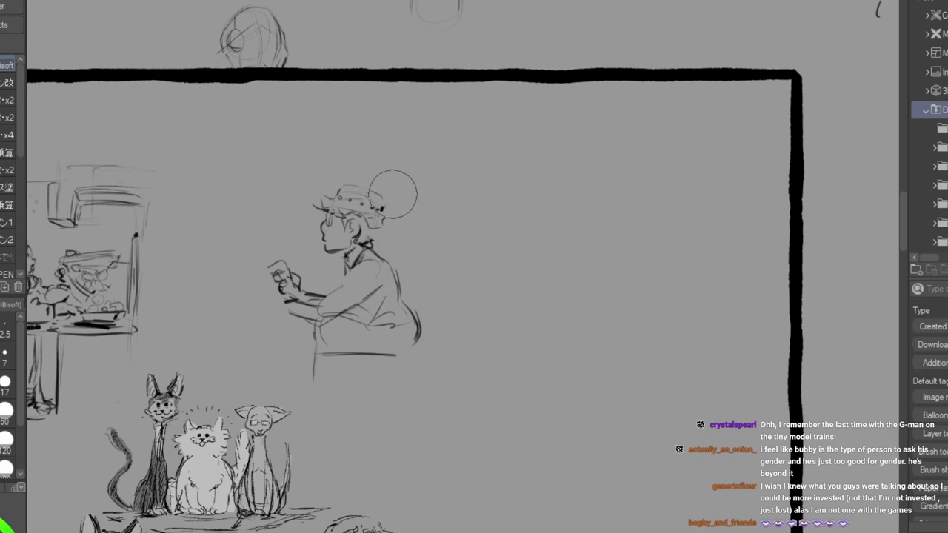
{"action": "key", "text": "p"}
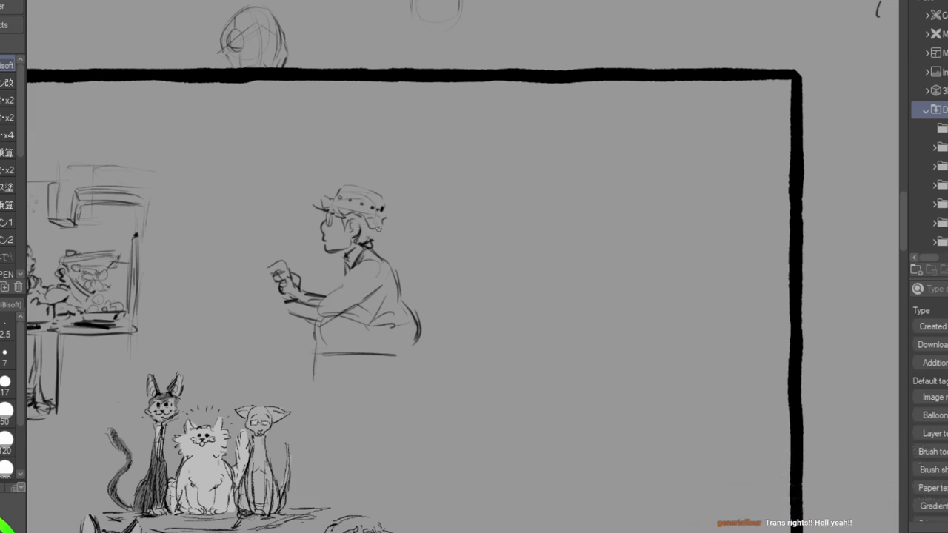
{"action": "left_click_drag", "start_coordinate": [366, 243], "coordinate": [363, 246]}
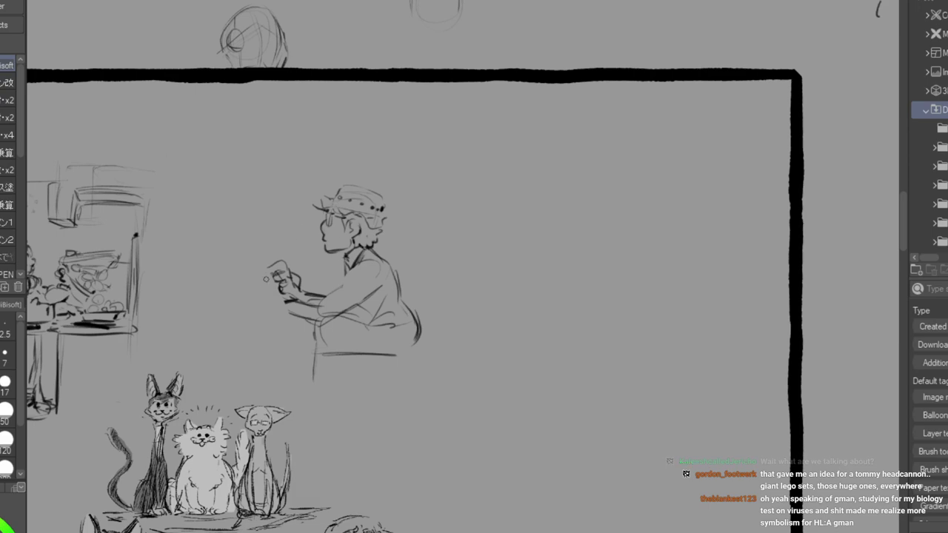
Redraw the near hand and forearm with a rolled sleeve, and add the open collar and shirt front.
{"action": "mouse_move", "coordinate": [269, 272]}
{"action": "left_mouse_down"}
{"action": "mouse_move", "coordinate": [264, 294]}
{"action": "mouse_move", "coordinate": [273, 301]}
{"action": "mouse_move", "coordinate": [280, 289]}
{"action": "mouse_move", "coordinate": [289, 299]}
{"action": "mouse_move", "coordinate": [264, 274]}
{"action": "mouse_move", "coordinate": [257, 302]}
{"action": "mouse_move", "coordinate": [315, 319]}
{"action": "mouse_move", "coordinate": [294, 304]}
{"action": "mouse_move", "coordinate": [335, 310]}
{"action": "mouse_move", "coordinate": [326, 305]}
{"action": "left_mouse_up"}
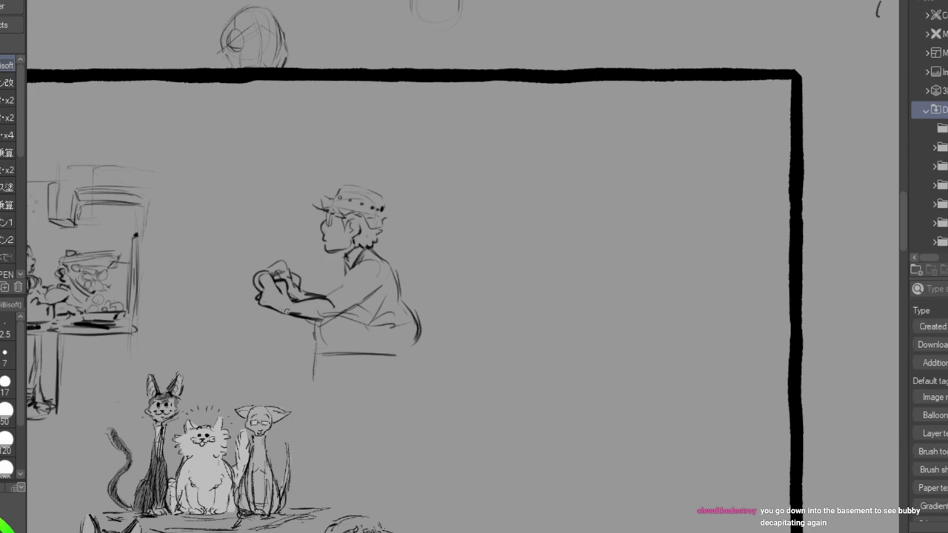
{"action": "mouse_move", "coordinate": [254, 280]}
{"action": "left_mouse_down"}
{"action": "mouse_move", "coordinate": [254, 303]}
{"action": "mouse_move", "coordinate": [256, 275]}
{"action": "left_mouse_up"}
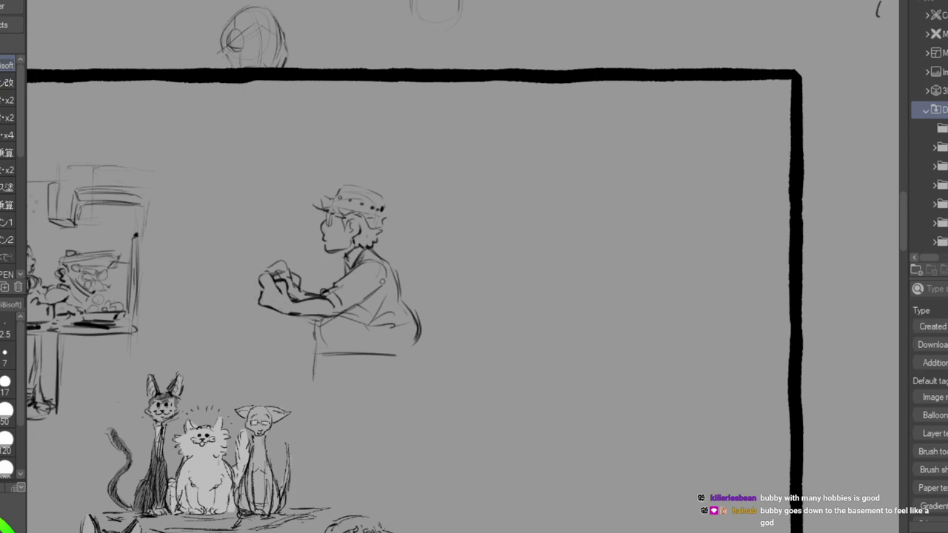
{"action": "left_click_drag", "start_coordinate": [338, 256], "coordinate": [334, 268]}
{"action": "mouse_move", "coordinate": [334, 268]}
{"action": "left_mouse_down"}
{"action": "mouse_move", "coordinate": [347, 258]}
{"action": "mouse_move", "coordinate": [347, 272]}
{"action": "left_mouse_up"}
{"action": "mouse_move", "coordinate": [332, 270]}
{"action": "left_mouse_down"}
{"action": "mouse_move", "coordinate": [342, 262]}
{"action": "mouse_move", "coordinate": [341, 271]}
{"action": "left_mouse_up"}
{"action": "key", "text": "ctrl+z"}
{"action": "left_click_drag", "start_coordinate": [326, 304], "coordinate": [330, 311]}
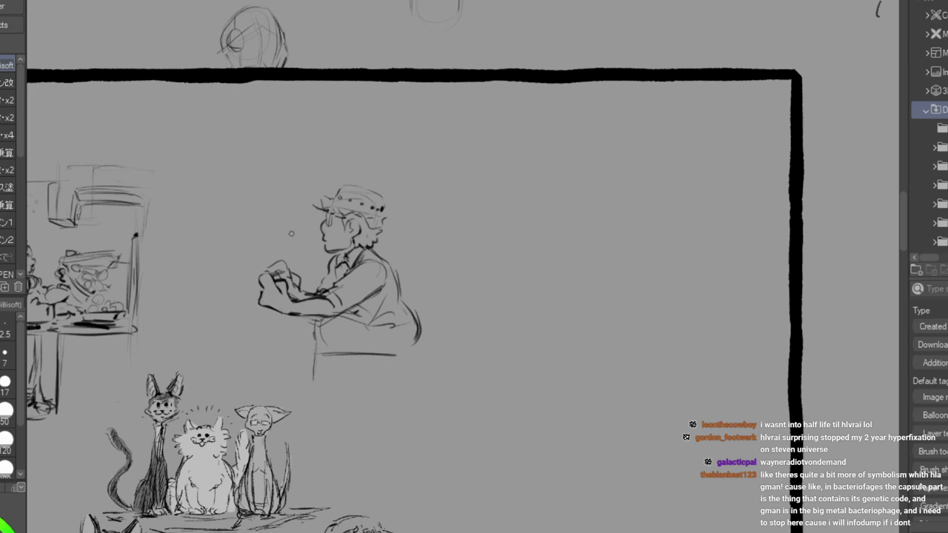
Draw a long fishing rod rising from the hands, with a lower handle and a thin line hanging from its tip.
{"action": "left_click_drag", "start_coordinate": [282, 273], "coordinate": [237, 154]}
{"action": "left_click_drag", "start_coordinate": [222, 118], "coordinate": [279, 282]}
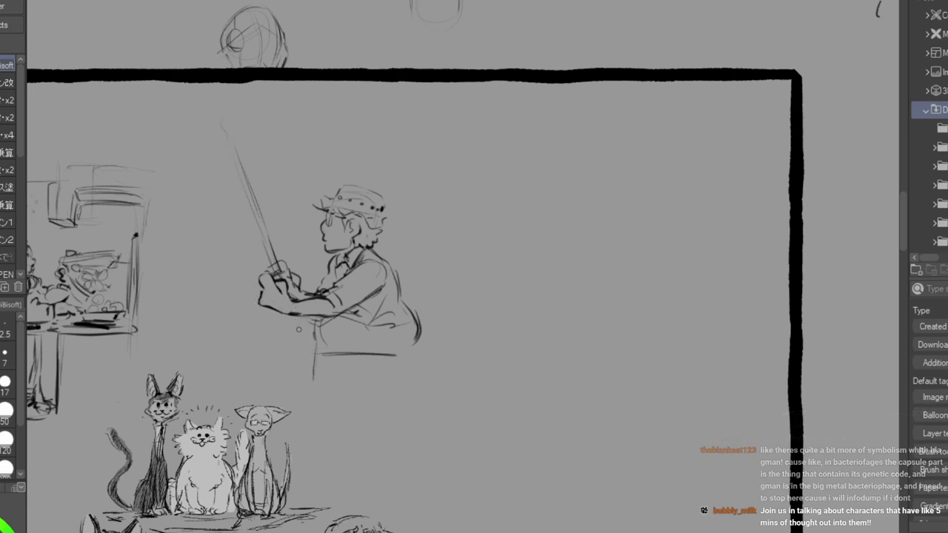
{"action": "left_click_drag", "start_coordinate": [282, 309], "coordinate": [304, 358]}
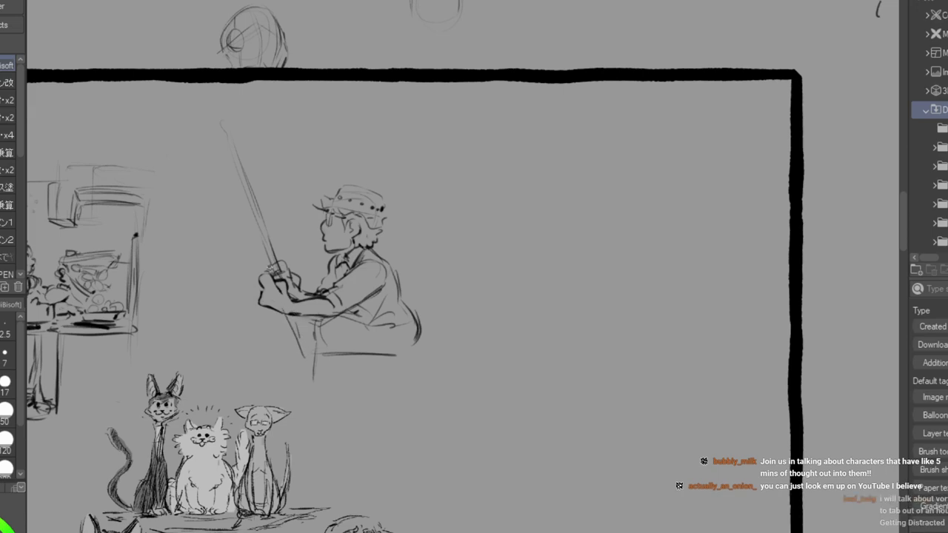
{"action": "left_click_drag", "start_coordinate": [220, 123], "coordinate": [168, 202]}
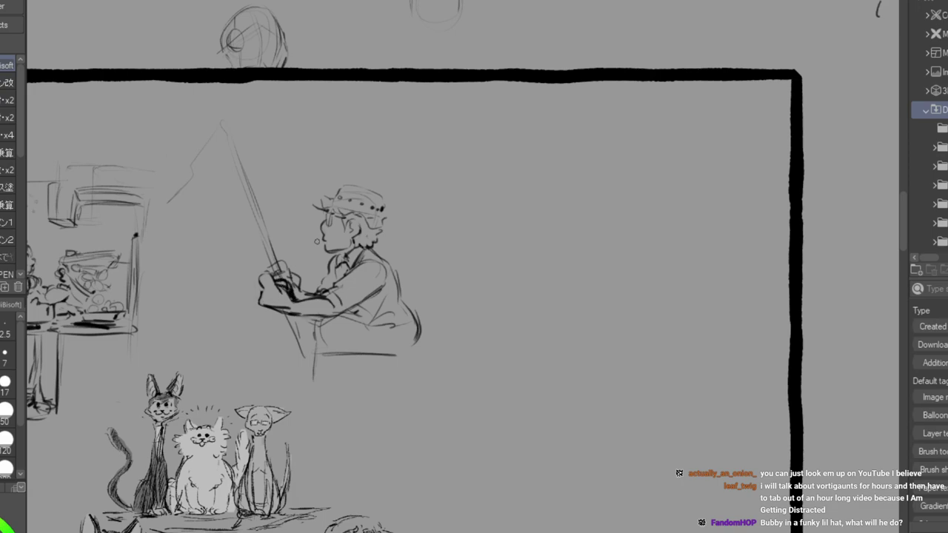
Add a vest armhole and back contour to the fishing figure, and rough in the lower leg lines.
{"action": "mouse_move", "coordinate": [273, 293]}
{"action": "left_mouse_down"}
{"action": "mouse_move", "coordinate": [388, 233]}
{"action": "mouse_move", "coordinate": [315, 265]}
{"action": "mouse_move", "coordinate": [324, 276]}
{"action": "mouse_move", "coordinate": [309, 284]}
{"action": "mouse_move", "coordinate": [385, 254]}
{"action": "mouse_move", "coordinate": [350, 272]}
{"action": "mouse_move", "coordinate": [343, 261]}
{"action": "mouse_move", "coordinate": [366, 253]}
{"action": "mouse_move", "coordinate": [411, 305]}
{"action": "left_mouse_up"}
{"action": "left_click_drag", "start_coordinate": [301, 346], "coordinate": [287, 375]}
{"action": "left_click_drag", "start_coordinate": [287, 339], "coordinate": [259, 355]}
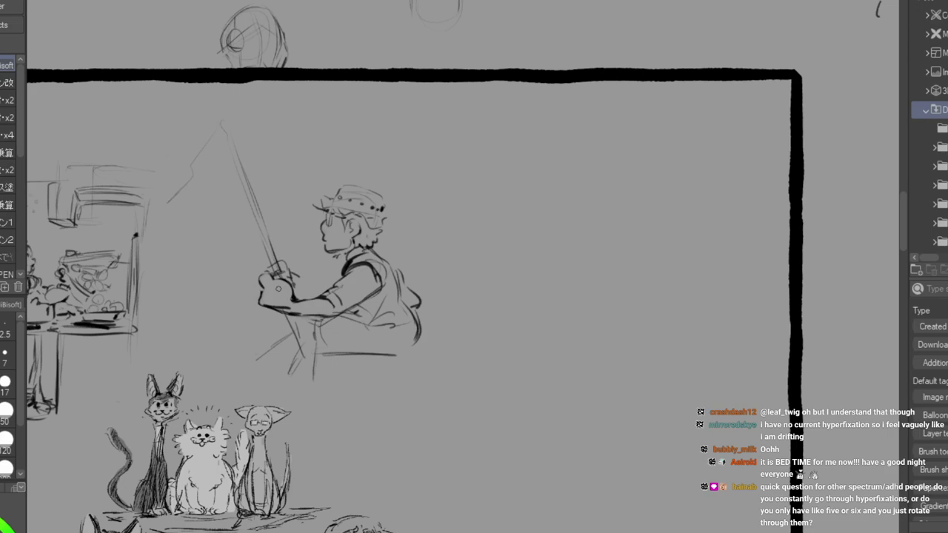
Draw the fishing figure's raised shoe and trouser leg, plus the second leg's banded ankle beneath.
{"action": "mouse_move", "coordinate": [243, 332]}
{"action": "left_mouse_down"}
{"action": "mouse_move", "coordinate": [251, 362]}
{"action": "mouse_move", "coordinate": [272, 367]}
{"action": "mouse_move", "coordinate": [272, 355]}
{"action": "mouse_move", "coordinate": [254, 375]}
{"action": "left_mouse_up"}
{"action": "mouse_move", "coordinate": [234, 314]}
{"action": "left_mouse_down"}
{"action": "mouse_move", "coordinate": [247, 336]}
{"action": "mouse_move", "coordinate": [235, 348]}
{"action": "mouse_move", "coordinate": [242, 359]}
{"action": "left_mouse_up"}
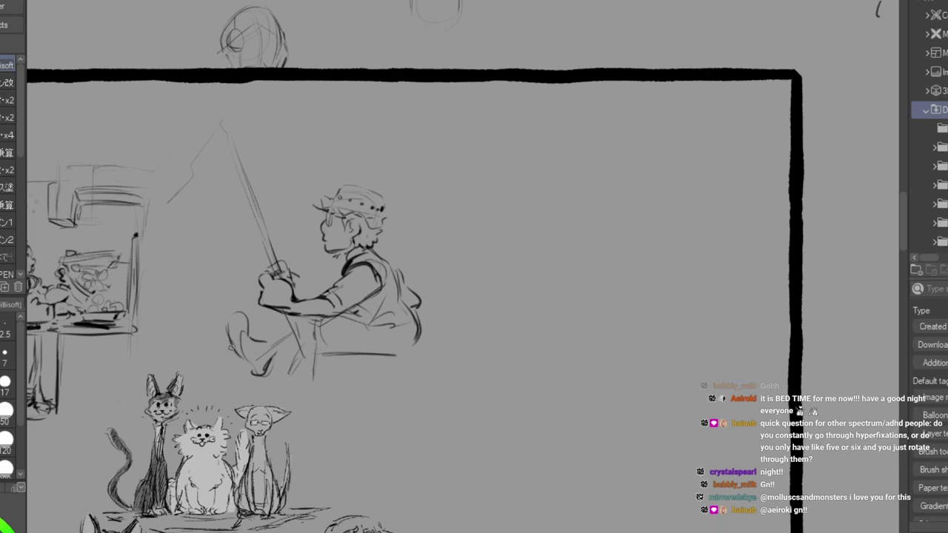
{"action": "left_click_drag", "start_coordinate": [226, 323], "coordinate": [235, 349]}
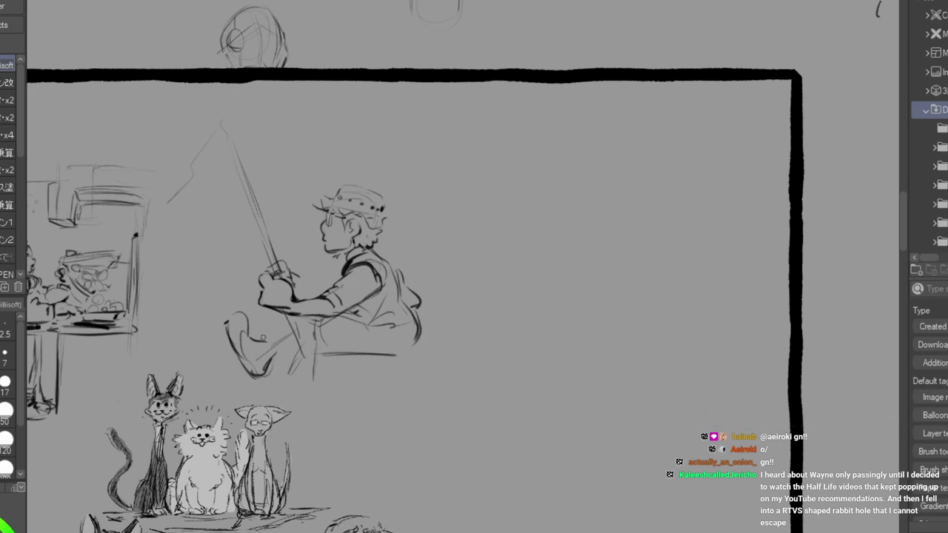
{"action": "left_click_drag", "start_coordinate": [262, 340], "coordinate": [284, 326]}
{"action": "left_click_drag", "start_coordinate": [275, 359], "coordinate": [291, 351]}
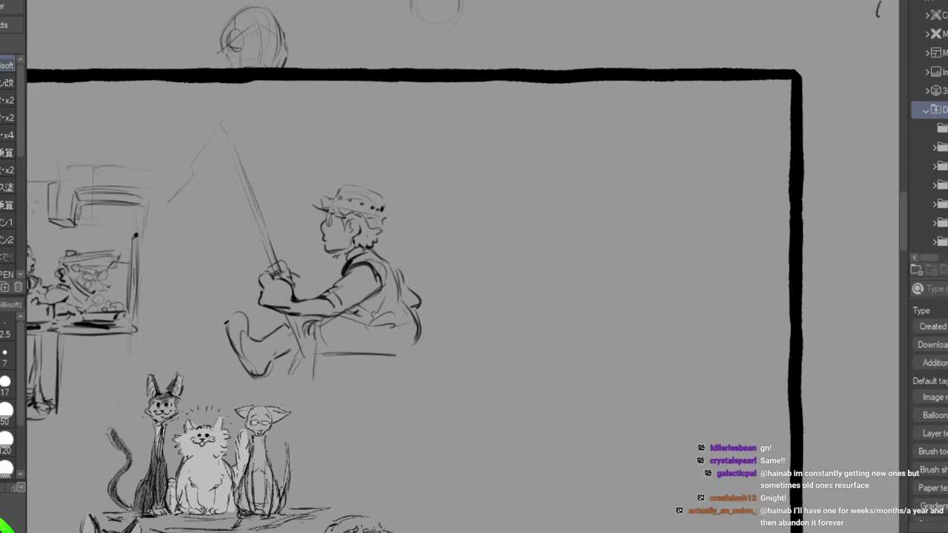
{"action": "mouse_move", "coordinate": [288, 361]}
{"action": "left_mouse_down"}
{"action": "mouse_move", "coordinate": [266, 386]}
{"action": "mouse_move", "coordinate": [292, 395]}
{"action": "mouse_move", "coordinate": [311, 384]}
{"action": "mouse_move", "coordinate": [275, 380]}
{"action": "mouse_move", "coordinate": [258, 391]}
{"action": "mouse_move", "coordinate": [303, 386]}
{"action": "left_mouse_up"}
{"action": "mouse_move", "coordinate": [275, 328]}
{"action": "left_mouse_down"}
{"action": "mouse_move", "coordinate": [288, 351]}
{"action": "mouse_move", "coordinate": [284, 332]}
{"action": "left_mouse_up"}
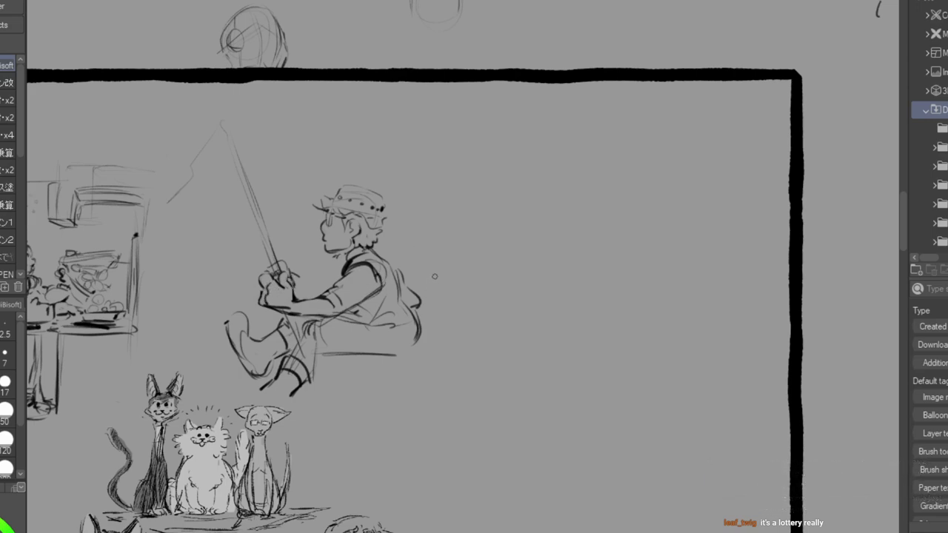
Sketch an oval head behind the fishing figure, clear its trial scowling face and redraw the eyes.
{"action": "left_click_drag", "start_coordinate": [490, 254], "coordinate": [483, 239]}
{"action": "mouse_move", "coordinate": [446, 271]}
{"action": "left_mouse_down"}
{"action": "mouse_move", "coordinate": [472, 288]}
{"action": "mouse_move", "coordinate": [489, 278]}
{"action": "mouse_move", "coordinate": [465, 264]}
{"action": "mouse_move", "coordinate": [474, 258]}
{"action": "mouse_move", "coordinate": [463, 265]}
{"action": "left_mouse_up"}
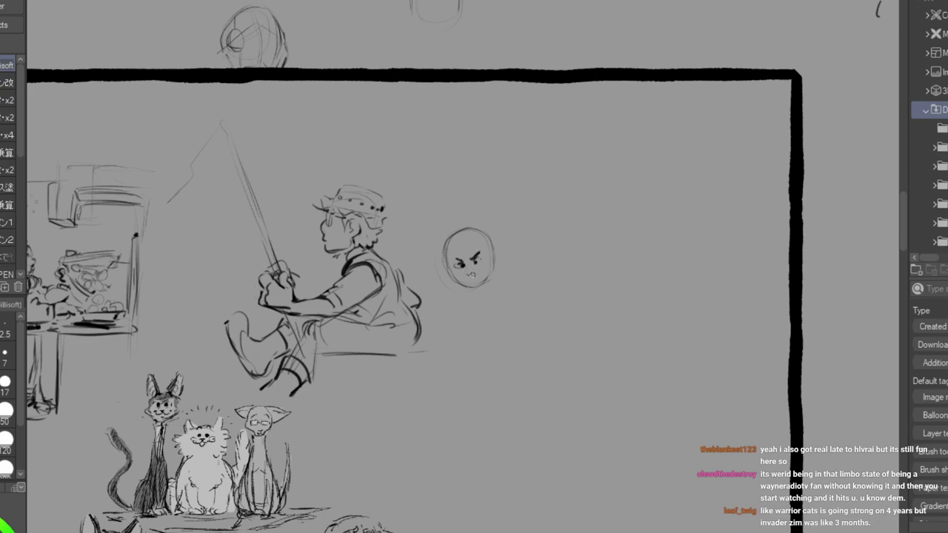
{"action": "left_click_drag", "start_coordinate": [475, 265], "coordinate": [486, 279]}
{"action": "left_click_drag", "start_coordinate": [483, 249], "coordinate": [475, 278]}
{"action": "mouse_move", "coordinate": [444, 248]}
{"action": "left_mouse_down"}
{"action": "mouse_move", "coordinate": [488, 239]}
{"action": "mouse_move", "coordinate": [487, 256]}
{"action": "mouse_move", "coordinate": [470, 261]}
{"action": "left_mouse_up"}
{"action": "key", "text": "ctrl+z"}
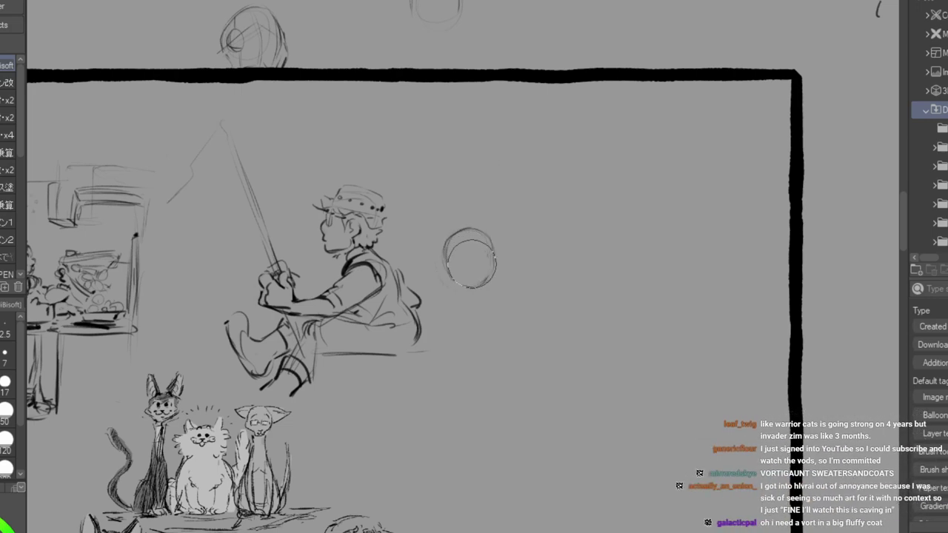
{"action": "key", "text": "ctrl+z"}
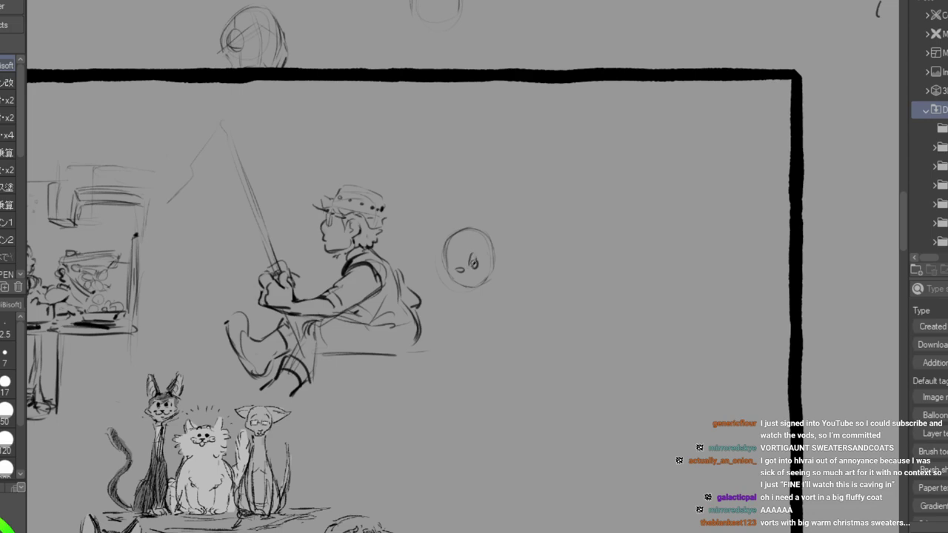
Complete the scowling face with brow and mouth, and add steam puffs on both sides and an ear.
{"action": "left_click_drag", "start_coordinate": [449, 257], "coordinate": [459, 265]}
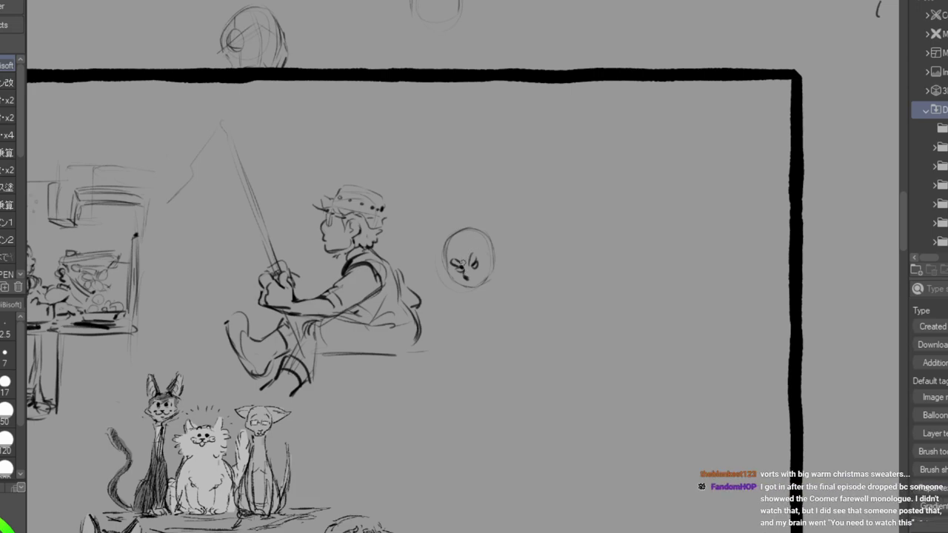
{"action": "mouse_move", "coordinate": [466, 277]}
{"action": "left_mouse_down"}
{"action": "mouse_move", "coordinate": [474, 261]}
{"action": "mouse_move", "coordinate": [474, 283]}
{"action": "mouse_move", "coordinate": [486, 271]}
{"action": "mouse_move", "coordinate": [444, 297]}
{"action": "mouse_move", "coordinate": [436, 291]}
{"action": "mouse_move", "coordinate": [433, 306]}
{"action": "mouse_move", "coordinate": [507, 286]}
{"action": "mouse_move", "coordinate": [511, 293]}
{"action": "mouse_move", "coordinate": [513, 272]}
{"action": "mouse_move", "coordinate": [519, 293]}
{"action": "left_mouse_up"}
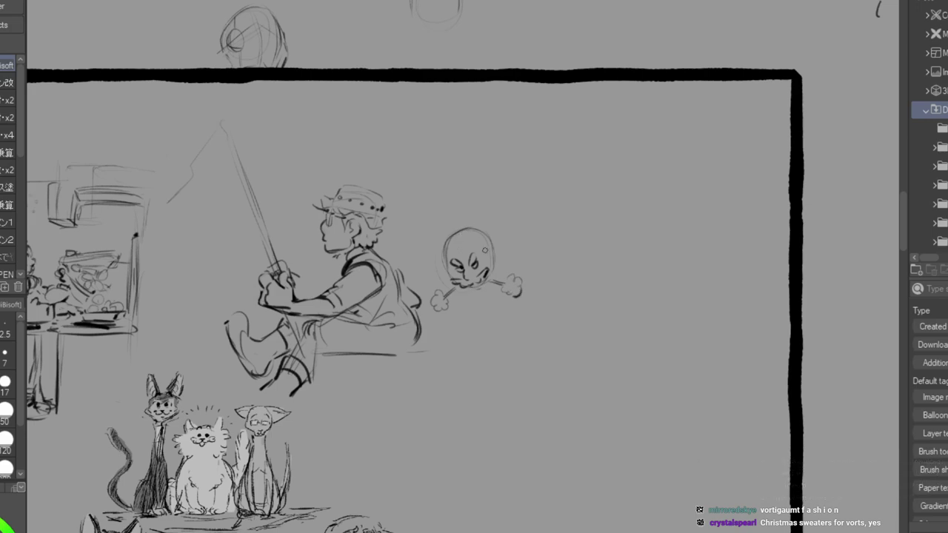
{"action": "left_click_drag", "start_coordinate": [487, 239], "coordinate": [493, 274]}
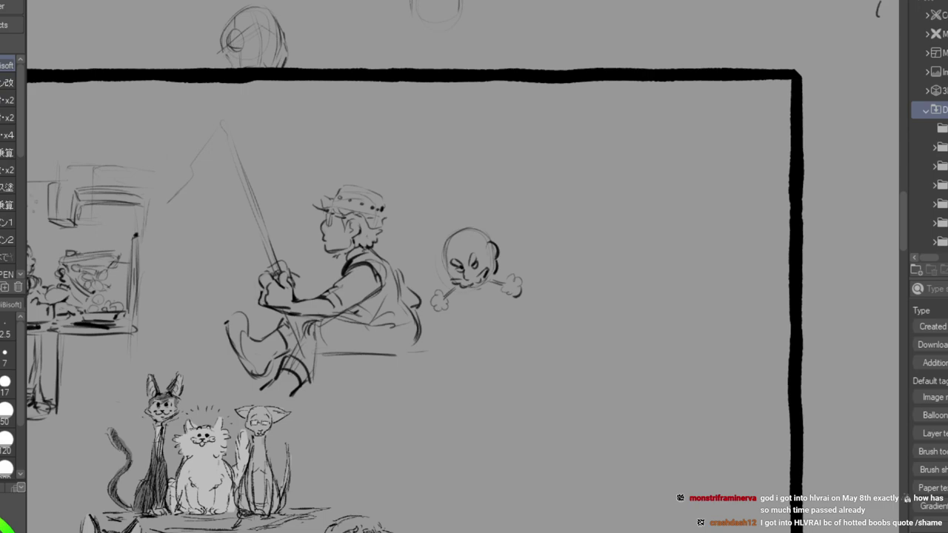
Add curly hair around the scowling head and a thick curved outline on the side facing the fishing figure.
{"action": "mouse_move", "coordinate": [442, 250]}
{"action": "left_mouse_down"}
{"action": "mouse_move", "coordinate": [471, 239]}
{"action": "mouse_move", "coordinate": [464, 231]}
{"action": "mouse_move", "coordinate": [444, 242]}
{"action": "mouse_move", "coordinate": [462, 224]}
{"action": "mouse_move", "coordinate": [454, 229]}
{"action": "mouse_move", "coordinate": [480, 227]}
{"action": "mouse_move", "coordinate": [489, 242]}
{"action": "mouse_move", "coordinate": [449, 236]}
{"action": "mouse_move", "coordinate": [479, 228]}
{"action": "mouse_move", "coordinate": [483, 249]}
{"action": "mouse_move", "coordinate": [488, 210]}
{"action": "mouse_move", "coordinate": [511, 252]}
{"action": "left_mouse_up"}
{"action": "mouse_move", "coordinate": [480, 219]}
{"action": "left_mouse_down"}
{"action": "mouse_move", "coordinate": [452, 221]}
{"action": "mouse_move", "coordinate": [446, 238]}
{"action": "mouse_move", "coordinate": [467, 232]}
{"action": "mouse_move", "coordinate": [441, 231]}
{"action": "mouse_move", "coordinate": [434, 243]}
{"action": "mouse_move", "coordinate": [476, 216]}
{"action": "mouse_move", "coordinate": [469, 211]}
{"action": "mouse_move", "coordinate": [505, 238]}
{"action": "left_mouse_up"}
{"action": "left_click_drag", "start_coordinate": [433, 235], "coordinate": [422, 281]}
Draw the scowling figure's shoulder line, long outer curves and bent body contour, with a small circle beneath.
{"action": "left_click_drag", "start_coordinate": [474, 299], "coordinate": [493, 312]}
{"action": "mouse_move", "coordinate": [511, 242]}
{"action": "left_mouse_down"}
{"action": "mouse_move", "coordinate": [552, 298]}
{"action": "mouse_move", "coordinate": [526, 344]}
{"action": "left_mouse_up"}
{"action": "left_click_drag", "start_coordinate": [514, 311], "coordinate": [502, 370]}
{"action": "mouse_move", "coordinate": [518, 350]}
{"action": "left_mouse_down"}
{"action": "mouse_move", "coordinate": [496, 379]}
{"action": "mouse_move", "coordinate": [481, 381]}
{"action": "left_mouse_up"}
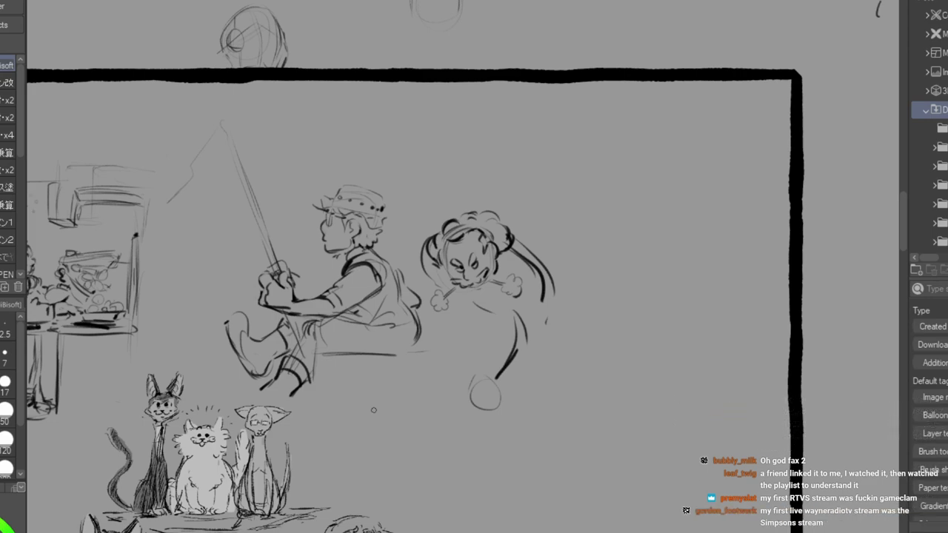
Sketch a large tilted creature head around the circle, with a bulging brow, two eyes and a cheek bump.
{"action": "mouse_move", "coordinate": [451, 371]}
{"action": "left_mouse_down"}
{"action": "mouse_move", "coordinate": [486, 371]}
{"action": "mouse_move", "coordinate": [510, 401]}
{"action": "mouse_move", "coordinate": [435, 396]}
{"action": "mouse_move", "coordinate": [396, 448]}
{"action": "mouse_move", "coordinate": [457, 465]}
{"action": "left_mouse_up"}
{"action": "mouse_move", "coordinate": [494, 435]}
{"action": "left_mouse_down"}
{"action": "mouse_move", "coordinate": [507, 408]}
{"action": "mouse_move", "coordinate": [474, 453]}
{"action": "left_mouse_up"}
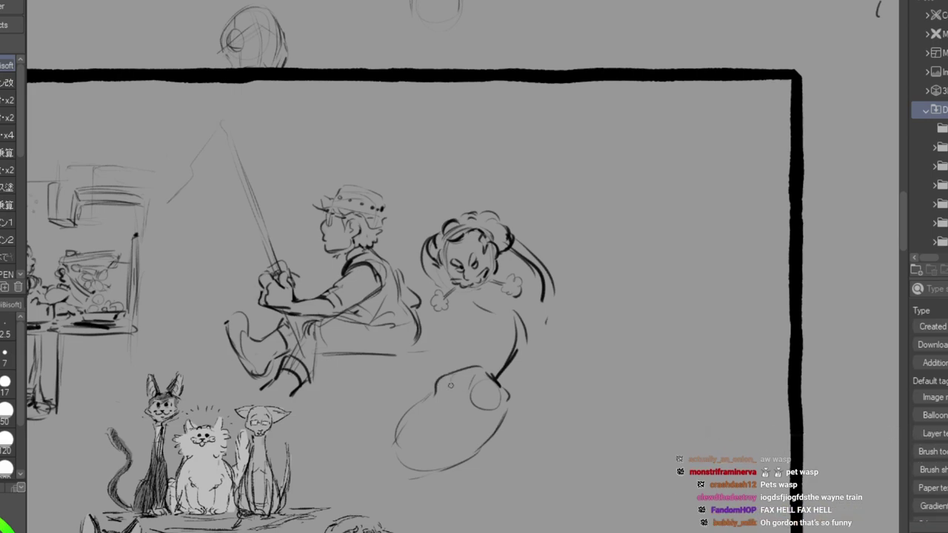
{"action": "mouse_move", "coordinate": [453, 377]}
{"action": "left_mouse_down"}
{"action": "mouse_move", "coordinate": [477, 375]}
{"action": "mouse_move", "coordinate": [488, 386]}
{"action": "left_mouse_up"}
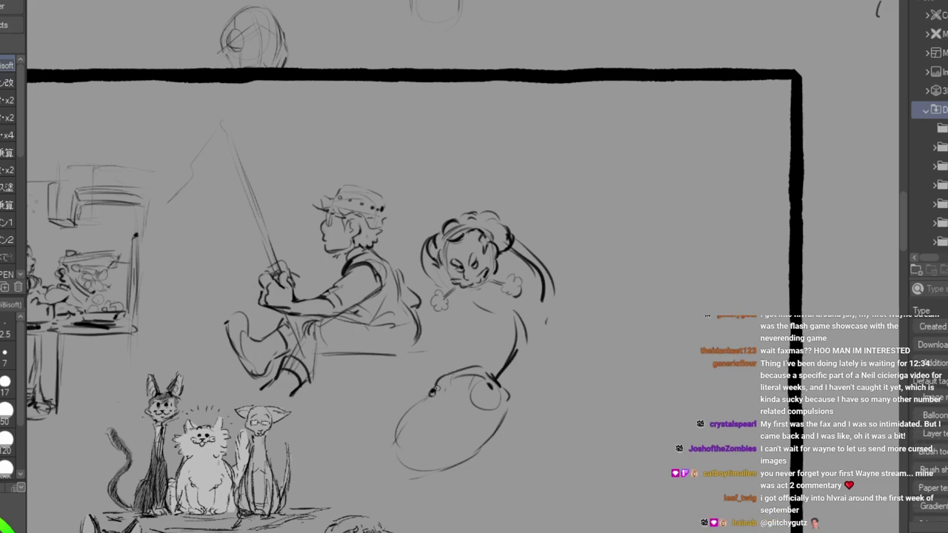
{"action": "left_click_drag", "start_coordinate": [491, 398], "coordinate": [489, 395]}
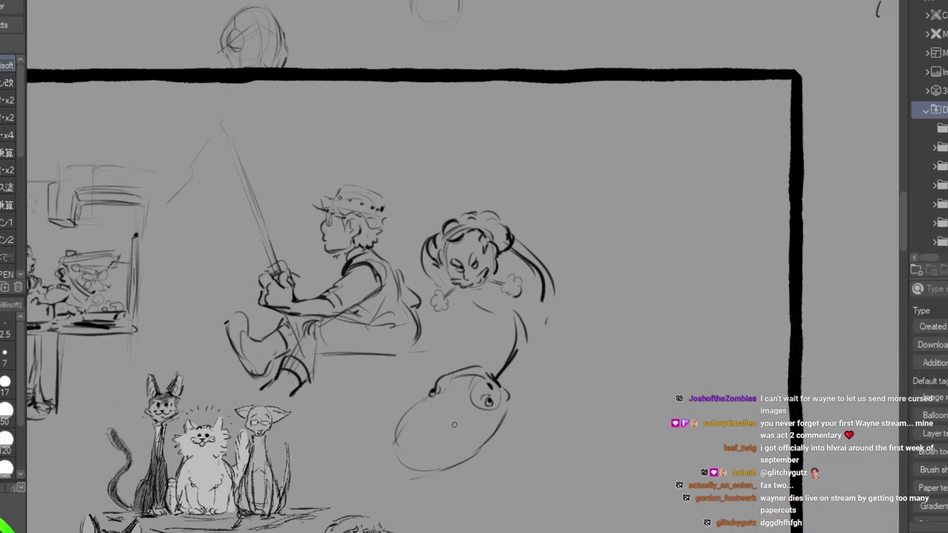
{"action": "left_click_drag", "start_coordinate": [509, 414], "coordinate": [484, 444]}
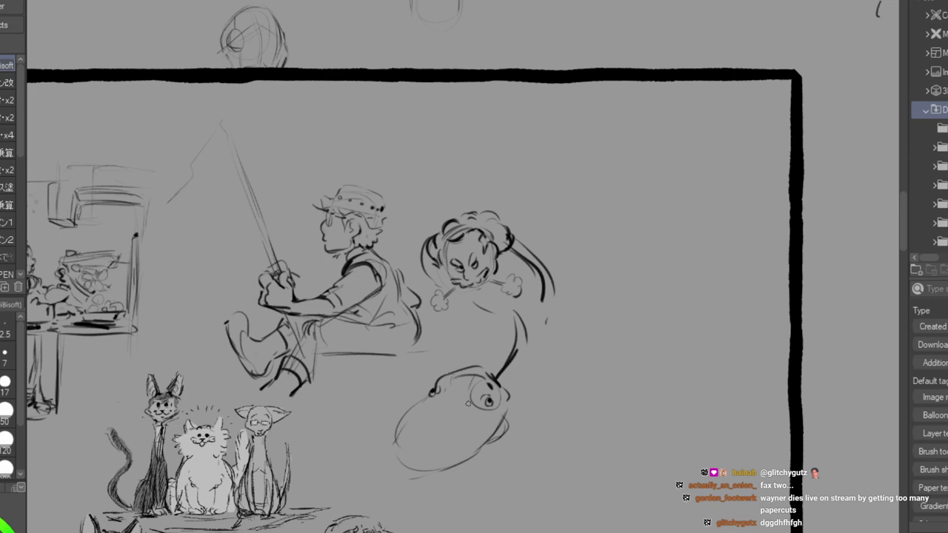
Add snout contours, a long curve behind the creature's head, a nostril and dark jaw shading.
{"action": "left_click_drag", "start_coordinate": [452, 380], "coordinate": [425, 429]}
{"action": "mouse_move", "coordinate": [463, 379]}
{"action": "left_mouse_down"}
{"action": "mouse_move", "coordinate": [460, 414]}
{"action": "mouse_move", "coordinate": [471, 383]}
{"action": "mouse_move", "coordinate": [456, 439]}
{"action": "left_mouse_up"}
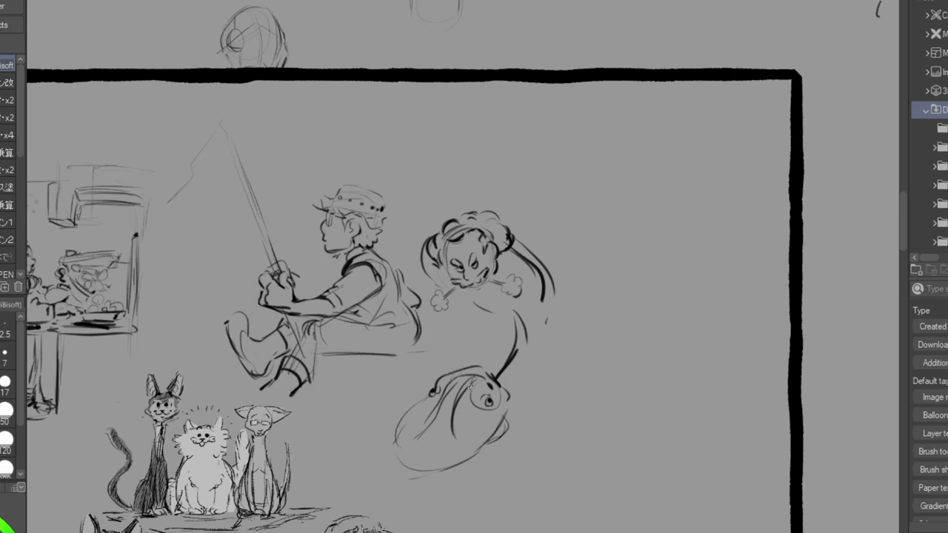
{"action": "mouse_move", "coordinate": [503, 383]}
{"action": "left_mouse_down"}
{"action": "mouse_move", "coordinate": [539, 449]}
{"action": "mouse_move", "coordinate": [520, 483]}
{"action": "left_mouse_up"}
{"action": "mouse_move", "coordinate": [511, 400]}
{"action": "left_mouse_down"}
{"action": "mouse_move", "coordinate": [528, 423]}
{"action": "mouse_move", "coordinate": [521, 482]}
{"action": "left_mouse_up"}
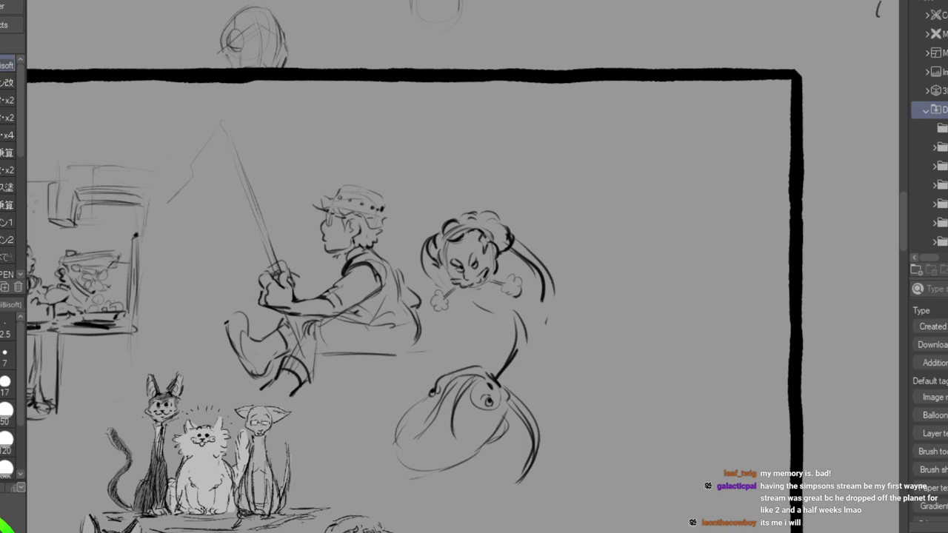
{"action": "mouse_move", "coordinate": [426, 397]}
{"action": "left_mouse_down"}
{"action": "mouse_move", "coordinate": [407, 426]}
{"action": "mouse_move", "coordinate": [419, 417]}
{"action": "mouse_move", "coordinate": [471, 450]}
{"action": "left_mouse_up"}
{"action": "mouse_move", "coordinate": [482, 454]}
{"action": "left_mouse_down"}
{"action": "mouse_move", "coordinate": [506, 427]}
{"action": "mouse_move", "coordinate": [482, 451]}
{"action": "mouse_move", "coordinate": [505, 425]}
{"action": "mouse_move", "coordinate": [485, 452]}
{"action": "left_mouse_up"}
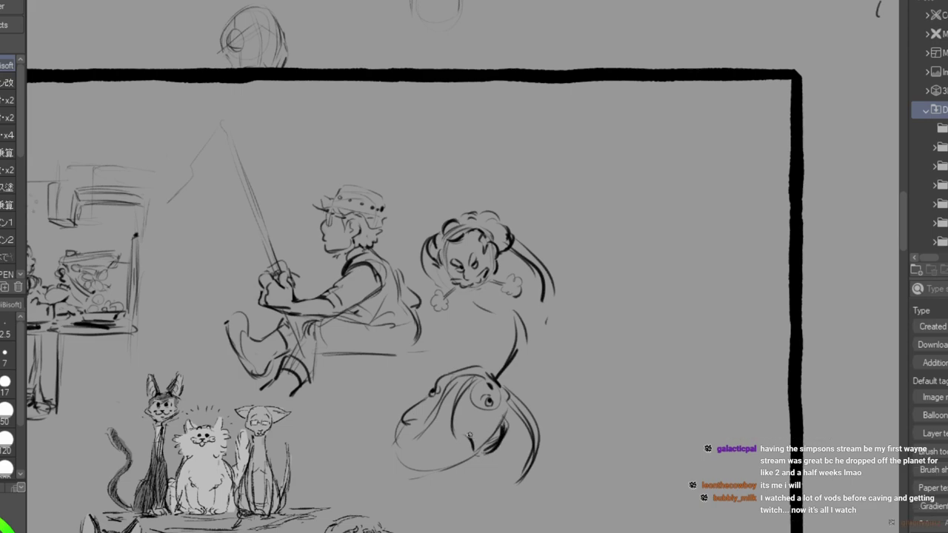
Undo the latest strokes on the creature's head, removing the dark jaw shading and the crease along the snout.
{"action": "key", "text": "ctrl+z"}
{"action": "key", "text": "ctrl+z"}
{"action": "key", "text": "ctrl+z"}
{"action": "key", "text": "ctrl+z"}
{"action": "key", "text": "ctrl+z"}
{"action": "key", "text": "ctrl+z"}
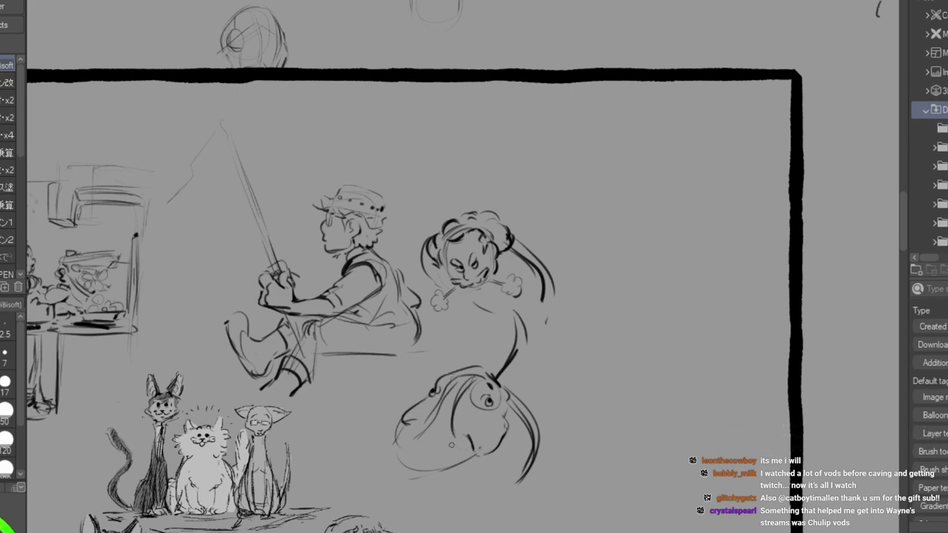
Extend the creature head into a tapering fish body with dark lower contours, and add a rounded lobe beneath the mouth.
{"action": "mouse_move", "coordinate": [412, 424]}
{"action": "left_mouse_down"}
{"action": "mouse_move", "coordinate": [378, 454]}
{"action": "mouse_move", "coordinate": [348, 463]}
{"action": "left_mouse_up"}
{"action": "mouse_move", "coordinate": [463, 465]}
{"action": "left_mouse_down"}
{"action": "mouse_move", "coordinate": [432, 483]}
{"action": "mouse_move", "coordinate": [454, 477]}
{"action": "mouse_move", "coordinate": [405, 497]}
{"action": "left_mouse_up"}
{"action": "left_click_drag", "start_coordinate": [459, 473], "coordinate": [411, 496]}
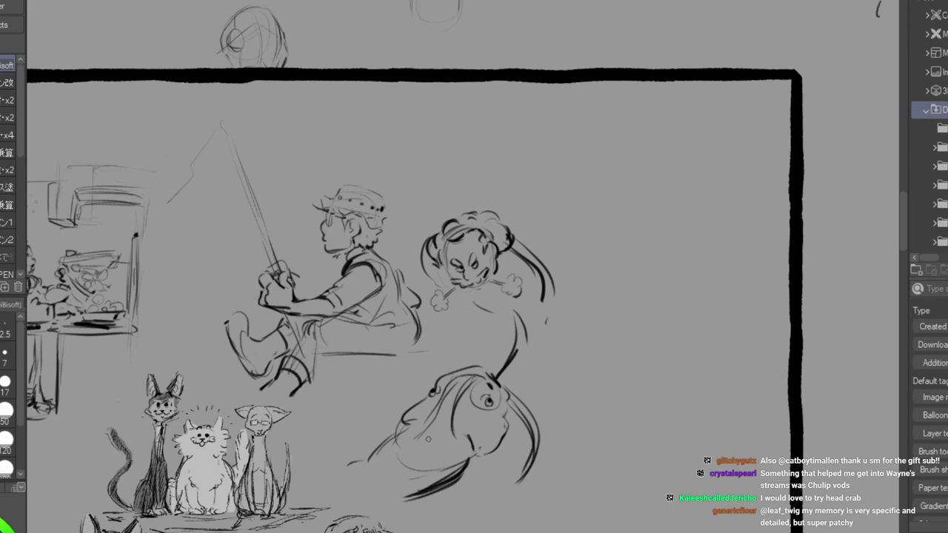
{"action": "mouse_move", "coordinate": [411, 443]}
{"action": "left_mouse_down"}
{"action": "mouse_move", "coordinate": [363, 463]}
{"action": "mouse_move", "coordinate": [359, 473]}
{"action": "mouse_move", "coordinate": [383, 468]}
{"action": "mouse_move", "coordinate": [360, 477]}
{"action": "left_mouse_up"}
{"action": "left_click_drag", "start_coordinate": [362, 476], "coordinate": [378, 468]}
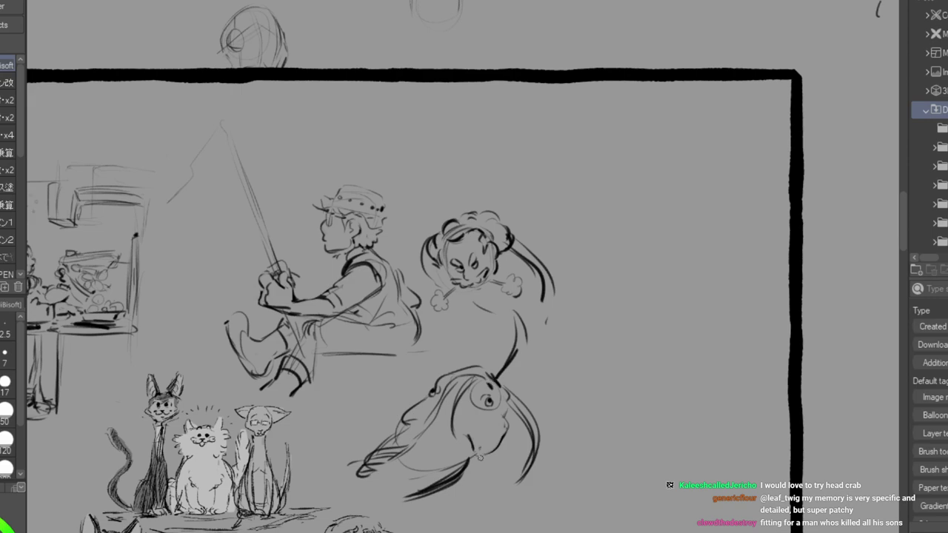
{"action": "mouse_move", "coordinate": [468, 468]}
{"action": "left_mouse_down"}
{"action": "mouse_move", "coordinate": [474, 497]}
{"action": "mouse_move", "coordinate": [494, 493]}
{"action": "mouse_move", "coordinate": [467, 495]}
{"action": "left_mouse_up"}
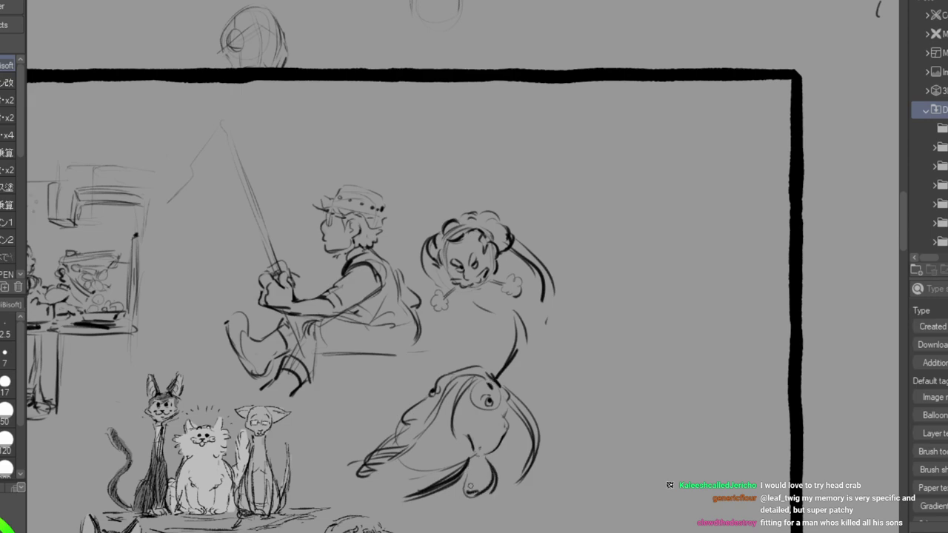
Draw the water surface across the fish's body, with curved splash marks and small droplets beside its head.
{"action": "left_click_drag", "start_coordinate": [335, 473], "coordinate": [438, 470]}
{"action": "mouse_move", "coordinate": [375, 464]}
{"action": "left_mouse_down"}
{"action": "mouse_move", "coordinate": [499, 455]}
{"action": "mouse_move", "coordinate": [510, 444]}
{"action": "mouse_move", "coordinate": [503, 462]}
{"action": "mouse_move", "coordinate": [560, 416]}
{"action": "mouse_move", "coordinate": [549, 440]}
{"action": "mouse_move", "coordinate": [560, 433]}
{"action": "mouse_move", "coordinate": [561, 457]}
{"action": "left_mouse_up"}
{"action": "left_click_drag", "start_coordinate": [578, 400], "coordinate": [577, 402]}
{"action": "left_click", "coordinate": [582, 416]}
{"action": "left_click_drag", "start_coordinate": [571, 437], "coordinate": [566, 440]}
{"action": "left_click_drag", "start_coordinate": [358, 458], "coordinate": [333, 455]}
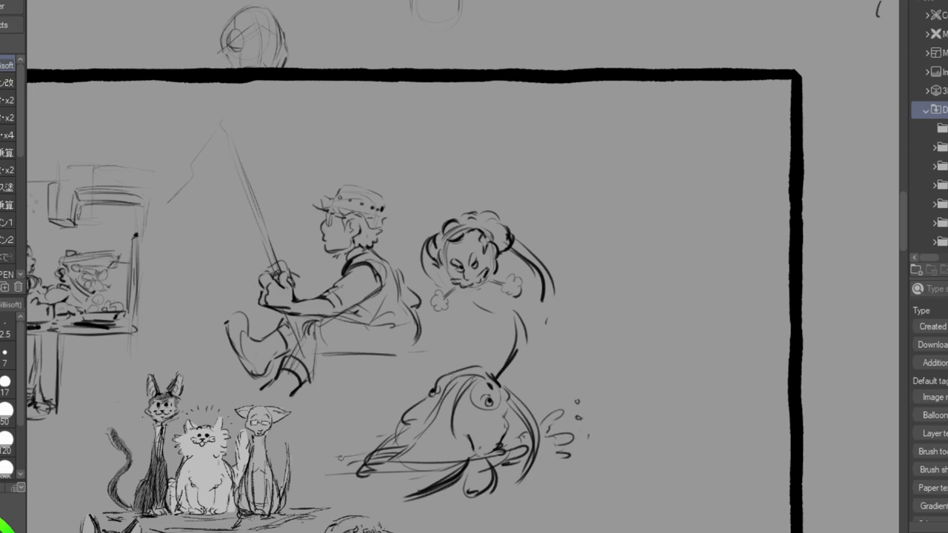
Sketch a pointed boat bow around the fishing figure's feet, with long hull lines running beneath the seat.
{"action": "left_click_drag", "start_coordinate": [268, 400], "coordinate": [265, 401]}
{"action": "mouse_move", "coordinate": [236, 356]}
{"action": "left_mouse_down"}
{"action": "mouse_move", "coordinate": [194, 354]}
{"action": "mouse_move", "coordinate": [220, 371]}
{"action": "left_mouse_up"}
{"action": "left_click_drag", "start_coordinate": [261, 389], "coordinate": [326, 386]}
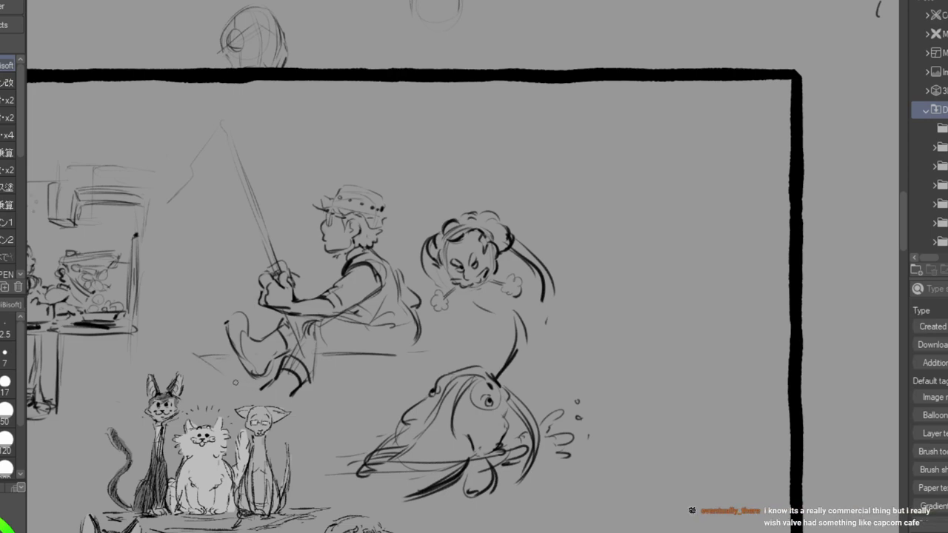
{"action": "left_click_drag", "start_coordinate": [242, 369], "coordinate": [418, 379]}
{"action": "left_click_drag", "start_coordinate": [303, 372], "coordinate": [401, 370]}
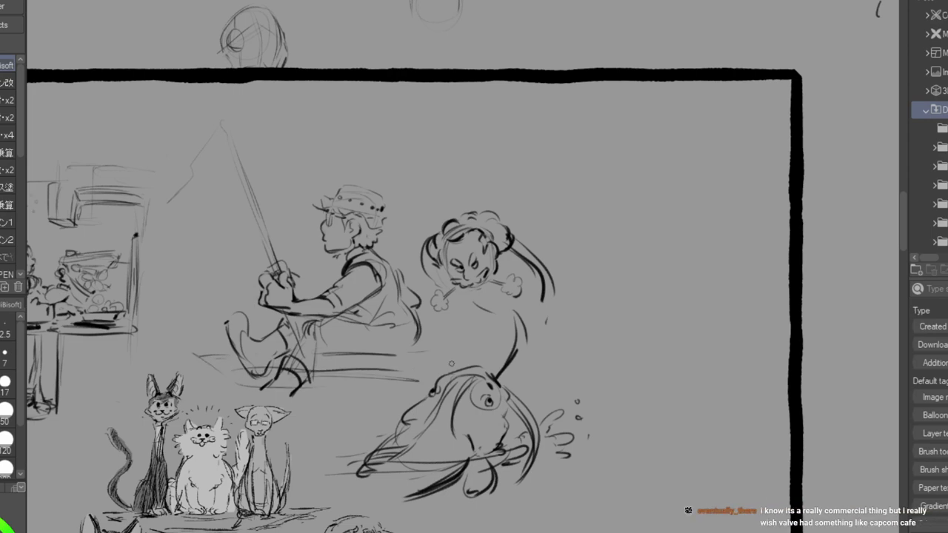
Add a long horizontal line past the scowling figure, a matching line beyond the bow, and short water strokes.
{"action": "left_click_drag", "start_coordinate": [554, 363], "coordinate": [644, 359]}
{"action": "left_click_drag", "start_coordinate": [584, 362], "coordinate": [759, 356]}
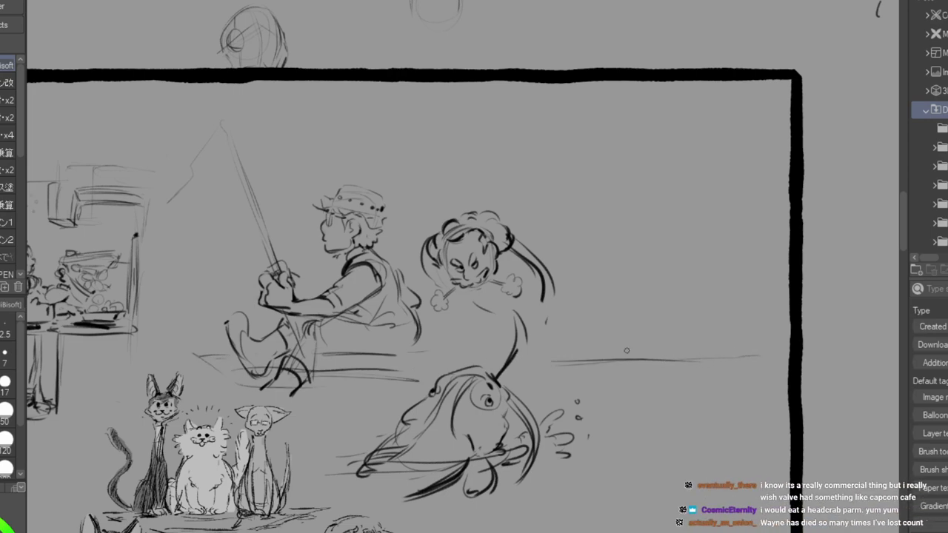
{"action": "mouse_move", "coordinate": [180, 353]}
{"action": "left_mouse_down"}
{"action": "mouse_move", "coordinate": [130, 354]}
{"action": "mouse_move", "coordinate": [117, 370]}
{"action": "mouse_move", "coordinate": [149, 365]}
{"action": "mouse_move", "coordinate": [196, 396]}
{"action": "left_mouse_up"}
{"action": "mouse_move", "coordinate": [313, 478]}
{"action": "left_mouse_down"}
{"action": "mouse_move", "coordinate": [295, 476]}
{"action": "mouse_move", "coordinate": [336, 468]}
{"action": "left_mouse_up"}
{"action": "left_click_drag", "start_coordinate": [662, 464], "coordinate": [669, 460]}
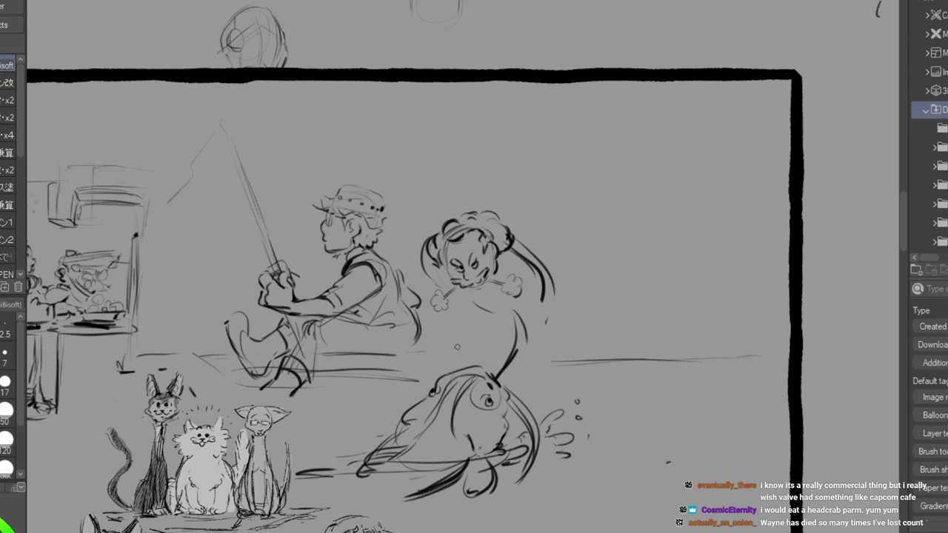
Draw the scowling figure's hand gripping the fish, with the sleeve and shoulder on the fishing figure's side.
{"action": "mouse_move", "coordinate": [439, 371]}
{"action": "left_mouse_down"}
{"action": "mouse_move", "coordinate": [407, 386]}
{"action": "mouse_move", "coordinate": [409, 397]}
{"action": "mouse_move", "coordinate": [425, 392]}
{"action": "mouse_move", "coordinate": [419, 406]}
{"action": "mouse_move", "coordinate": [421, 386]}
{"action": "mouse_move", "coordinate": [402, 397]}
{"action": "mouse_move", "coordinate": [426, 356]}
{"action": "mouse_move", "coordinate": [417, 370]}
{"action": "mouse_move", "coordinate": [428, 336]}
{"action": "mouse_move", "coordinate": [414, 323]}
{"action": "mouse_move", "coordinate": [446, 339]}
{"action": "left_mouse_up"}
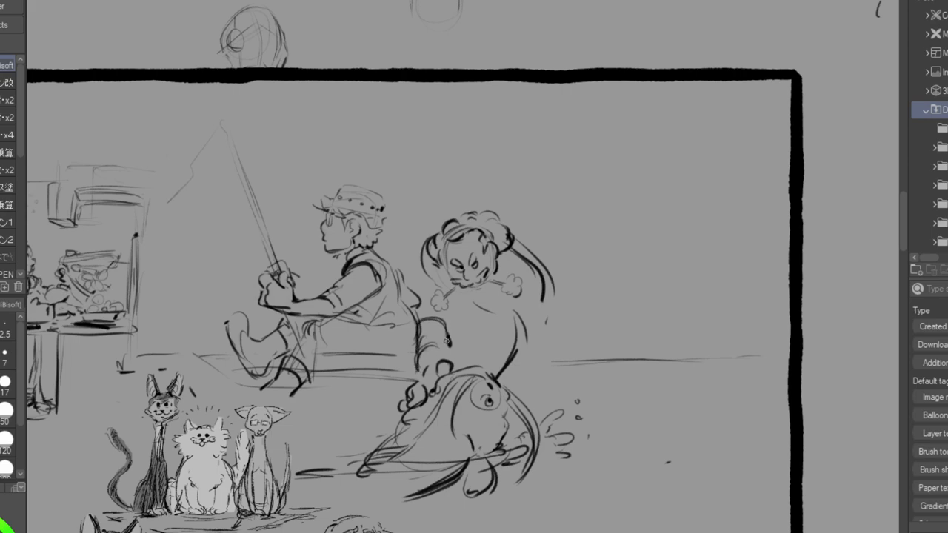
{"action": "left_click_drag", "start_coordinate": [425, 275], "coordinate": [419, 291]}
{"action": "left_click_drag", "start_coordinate": [442, 270], "coordinate": [445, 274]}
Sketch the scowling figure's other arm reaching to the fish, with a hatched bulky sleeve and a heavy outer contour.
{"action": "left_click_drag", "start_coordinate": [486, 336], "coordinate": [525, 343]}
{"action": "mouse_move", "coordinate": [486, 338]}
{"action": "left_mouse_down"}
{"action": "mouse_move", "coordinate": [520, 361]}
{"action": "mouse_move", "coordinate": [486, 345]}
{"action": "mouse_move", "coordinate": [511, 370]}
{"action": "mouse_move", "coordinate": [502, 374]}
{"action": "mouse_move", "coordinate": [468, 357]}
{"action": "mouse_move", "coordinate": [496, 331]}
{"action": "mouse_move", "coordinate": [539, 348]}
{"action": "left_mouse_up"}
{"action": "left_click_drag", "start_coordinate": [524, 316], "coordinate": [543, 358]}
{"action": "left_click_drag", "start_coordinate": [487, 311], "coordinate": [542, 330]}
{"action": "left_click_drag", "start_coordinate": [538, 316], "coordinate": [544, 348]}
{"action": "left_click_drag", "start_coordinate": [508, 310], "coordinate": [546, 340]}
{"action": "left_click_drag", "start_coordinate": [489, 335], "coordinate": [496, 354]}
{"action": "mouse_move", "coordinate": [505, 306]}
{"action": "left_mouse_down"}
{"action": "mouse_move", "coordinate": [532, 324]}
{"action": "mouse_move", "coordinate": [499, 376]}
{"action": "left_mouse_up"}
{"action": "left_click_drag", "start_coordinate": [477, 354], "coordinate": [465, 363]}
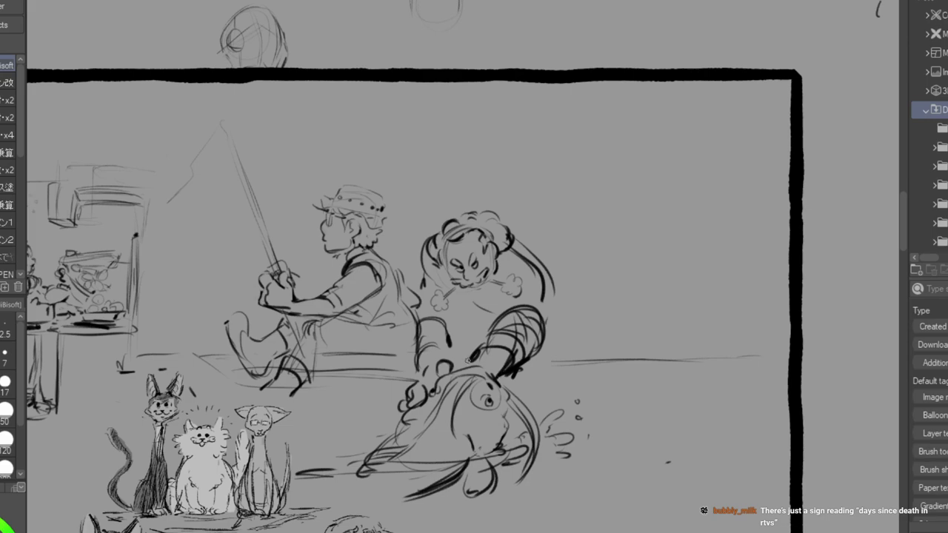
{"action": "left_click_drag", "start_coordinate": [550, 288], "coordinate": [546, 335]}
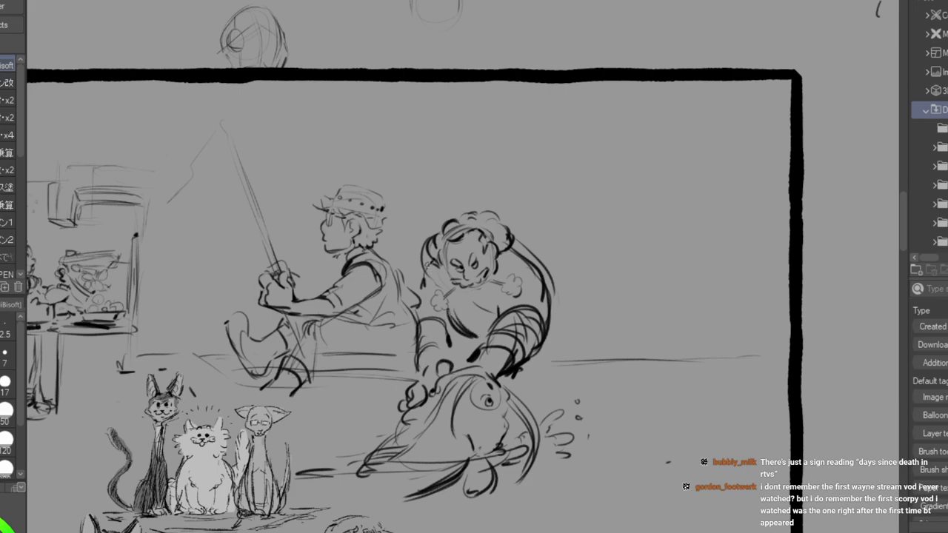
{"action": "left_click_drag", "start_coordinate": [543, 303], "coordinate": [547, 341]}
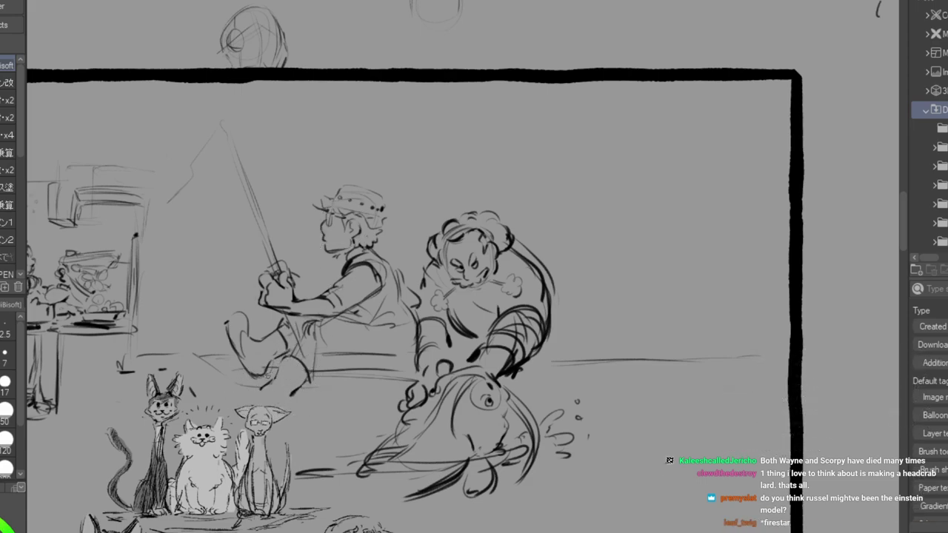
Strengthen the boat's bow and underside below the fishing figure's feet, and darken the seat edge behind the leg.
{"action": "left_click_drag", "start_coordinate": [263, 390], "coordinate": [347, 385]}
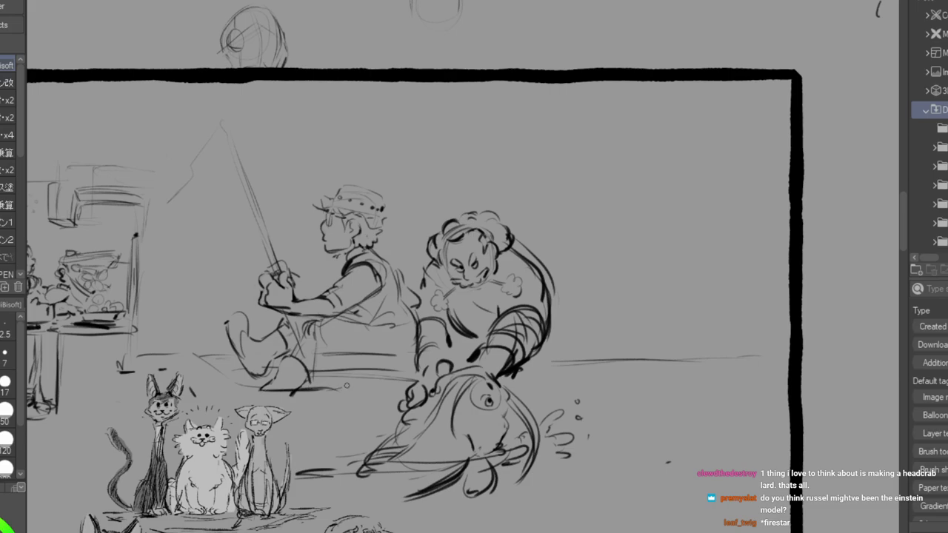
{"action": "mouse_move", "coordinate": [198, 358]}
{"action": "left_mouse_down"}
{"action": "mouse_move", "coordinate": [266, 385]}
{"action": "mouse_move", "coordinate": [253, 392]}
{"action": "mouse_move", "coordinate": [272, 391]}
{"action": "left_mouse_up"}
{"action": "left_click_drag", "start_coordinate": [199, 355], "coordinate": [237, 357]}
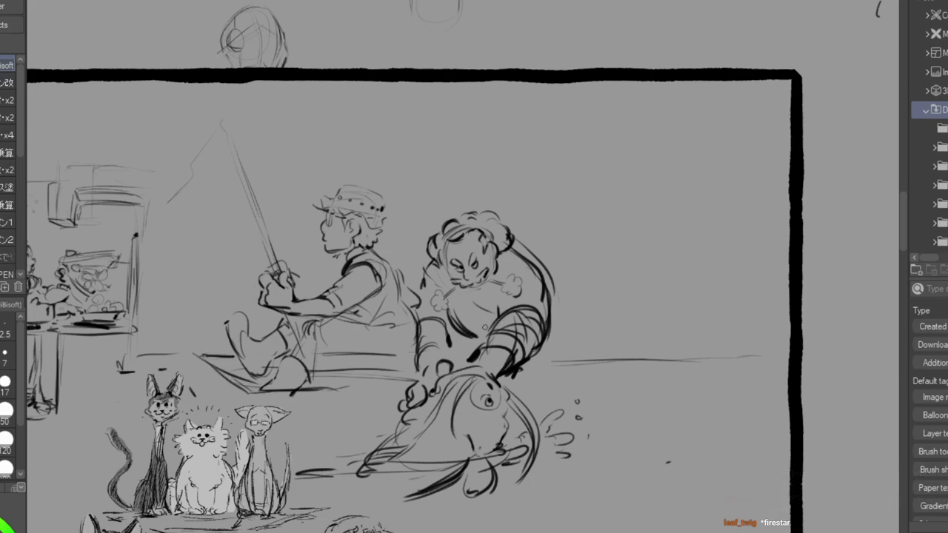
{"action": "mouse_move", "coordinate": [323, 356]}
{"action": "left_mouse_down"}
{"action": "mouse_move", "coordinate": [317, 371]}
{"action": "mouse_move", "coordinate": [373, 366]}
{"action": "mouse_move", "coordinate": [355, 380]}
{"action": "left_mouse_up"}
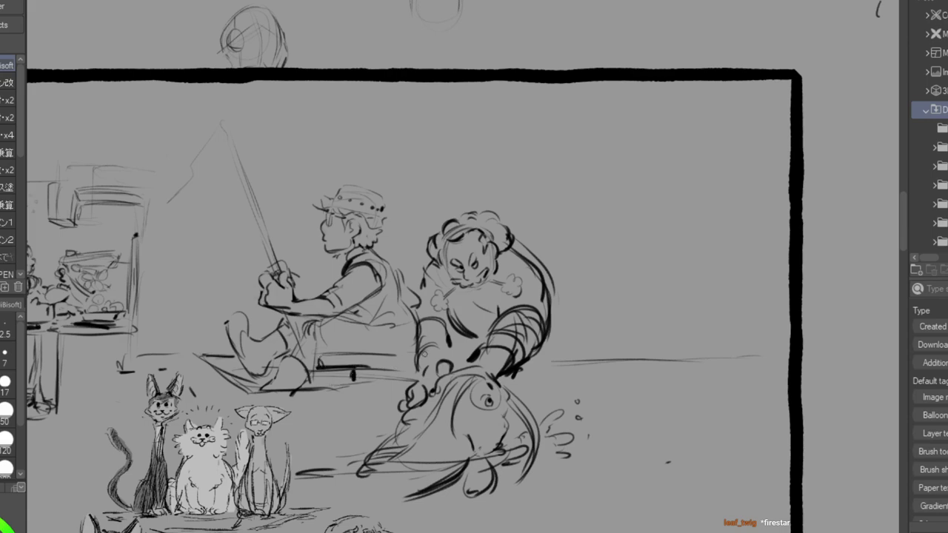
Add the scowling figure's bent knee, vertical shirt folds and waist lines, and extend the boat edge to the body.
{"action": "mouse_move", "coordinate": [413, 337]}
{"action": "left_mouse_down"}
{"action": "mouse_move", "coordinate": [391, 348]}
{"action": "mouse_move", "coordinate": [384, 374]}
{"action": "left_mouse_up"}
{"action": "mouse_move", "coordinate": [472, 295]}
{"action": "left_mouse_down"}
{"action": "mouse_move", "coordinate": [467, 321]}
{"action": "mouse_move", "coordinate": [482, 339]}
{"action": "left_mouse_up"}
{"action": "mouse_move", "coordinate": [487, 289]}
{"action": "left_mouse_down"}
{"action": "mouse_move", "coordinate": [485, 339]}
{"action": "mouse_move", "coordinate": [473, 341]}
{"action": "left_mouse_up"}
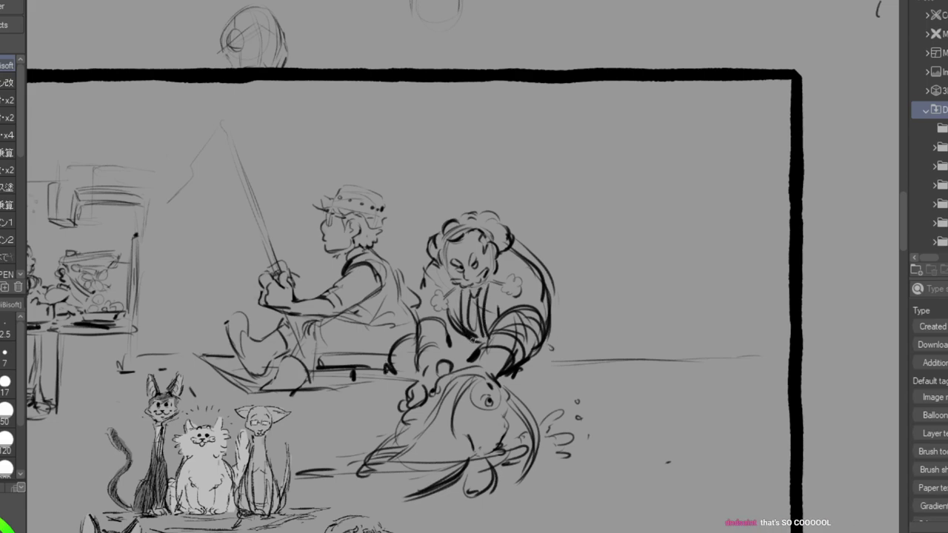
{"action": "left_click_drag", "start_coordinate": [491, 288], "coordinate": [495, 327]}
{"action": "left_click_drag", "start_coordinate": [503, 271], "coordinate": [507, 253]}
{"action": "left_click_drag", "start_coordinate": [452, 293], "coordinate": [463, 327]}
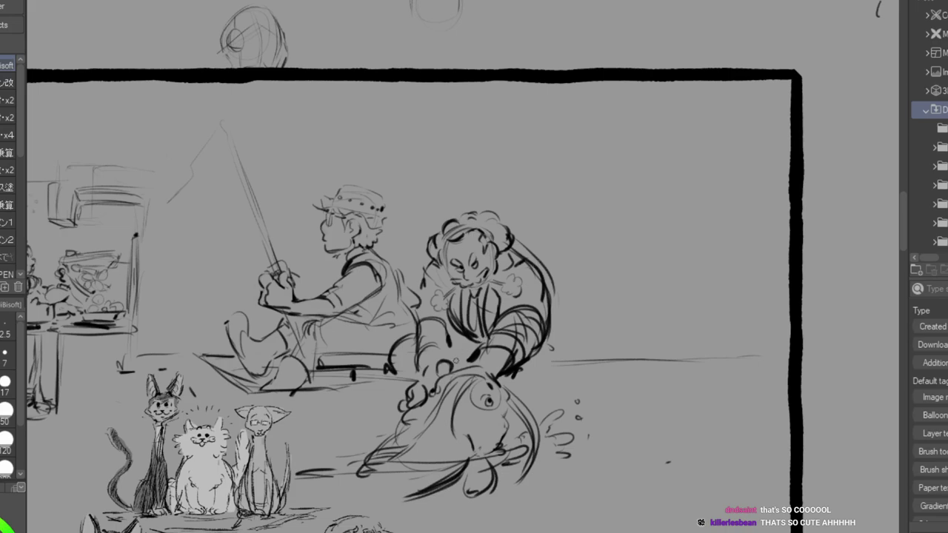
{"action": "left_click_drag", "start_coordinate": [434, 384], "coordinate": [472, 355]}
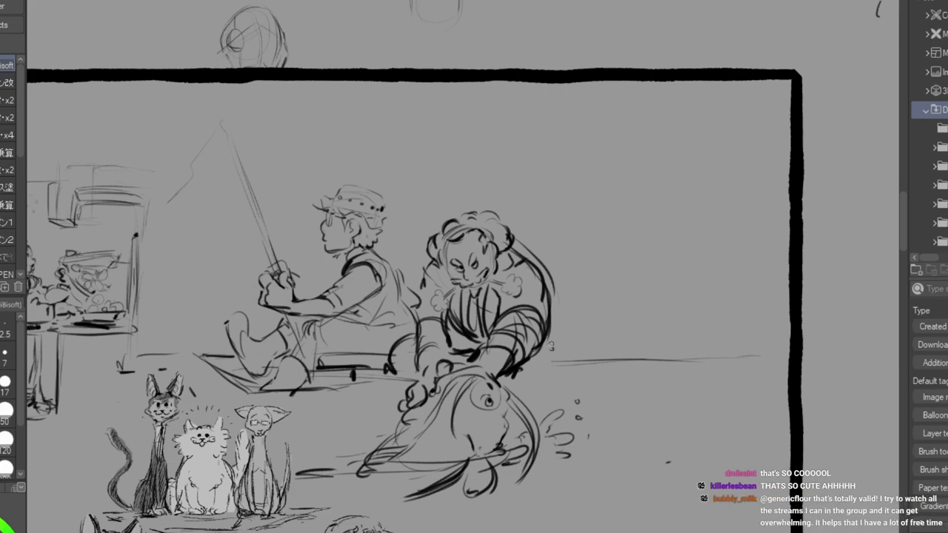
{"action": "left_click_drag", "start_coordinate": [527, 362], "coordinate": [566, 359]}
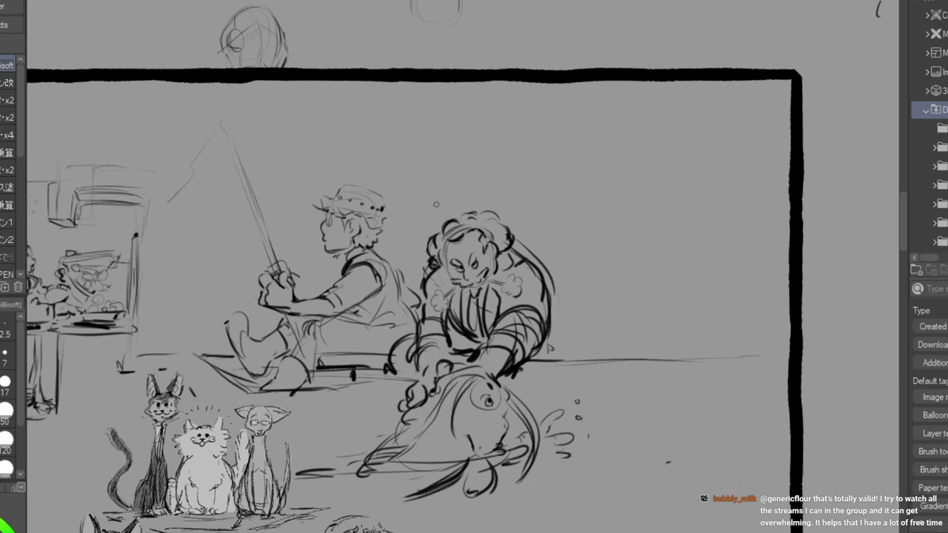
Erase the scowling figure's curly hair and redraw it as a looser, fuller outline of curls around the face.
{"action": "key", "text": "e"}
{"action": "mouse_move", "coordinate": [442, 235]}
{"action": "left_mouse_down"}
{"action": "mouse_move", "coordinate": [440, 258]}
{"action": "mouse_move", "coordinate": [446, 232]}
{"action": "mouse_move", "coordinate": [433, 249]}
{"action": "mouse_move", "coordinate": [449, 222]}
{"action": "mouse_move", "coordinate": [482, 205]}
{"action": "mouse_move", "coordinate": [513, 259]}
{"action": "mouse_move", "coordinate": [508, 197]}
{"action": "left_mouse_up"}
{"action": "key", "text": "p"}
{"action": "left_click_drag", "start_coordinate": [445, 246], "coordinate": [447, 272]}
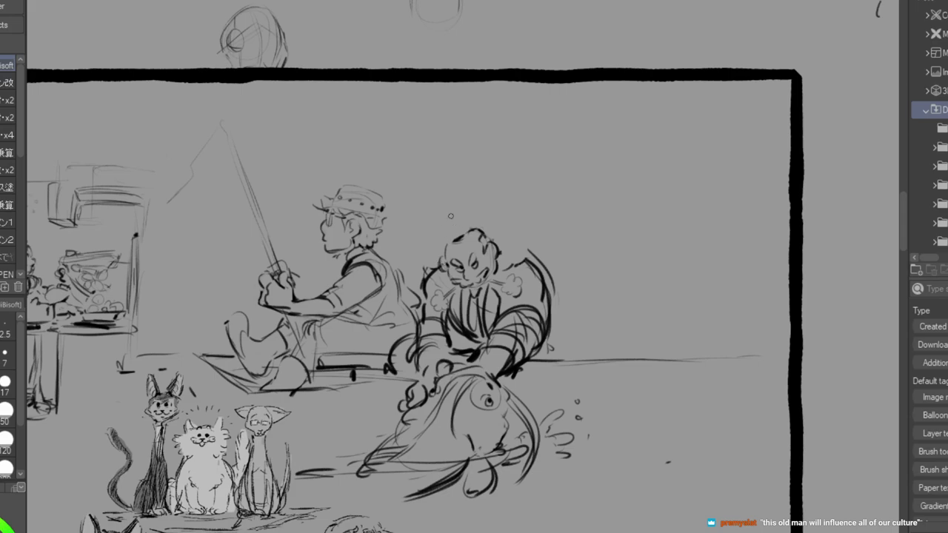
{"action": "mouse_move", "coordinate": [454, 214]}
{"action": "left_mouse_down"}
{"action": "mouse_move", "coordinate": [430, 234]}
{"action": "mouse_move", "coordinate": [433, 225]}
{"action": "mouse_move", "coordinate": [428, 259]}
{"action": "mouse_move", "coordinate": [470, 224]}
{"action": "mouse_move", "coordinate": [461, 213]}
{"action": "mouse_move", "coordinate": [477, 211]}
{"action": "mouse_move", "coordinate": [450, 224]}
{"action": "mouse_move", "coordinate": [483, 217]}
{"action": "mouse_move", "coordinate": [467, 213]}
{"action": "mouse_move", "coordinate": [456, 217]}
{"action": "mouse_move", "coordinate": [494, 219]}
{"action": "mouse_move", "coordinate": [483, 218]}
{"action": "mouse_move", "coordinate": [506, 228]}
{"action": "mouse_move", "coordinate": [516, 256]}
{"action": "mouse_move", "coordinate": [502, 254]}
{"action": "mouse_move", "coordinate": [529, 268]}
{"action": "left_mouse_up"}
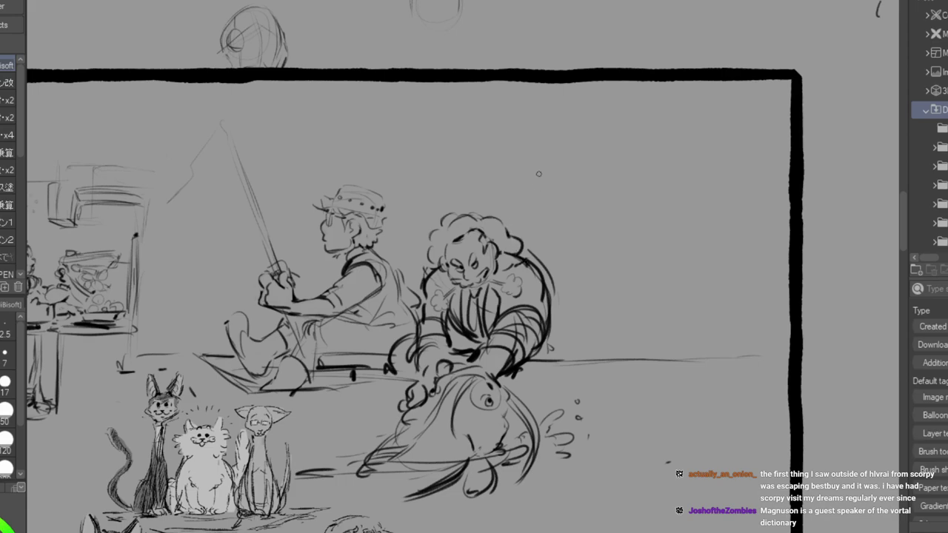
Rework the curls over the scowling figure's forehead and temples, and replace the hatched sleeve with a simple rolled cuff.
{"action": "key", "text": "e"}
{"action": "mouse_move", "coordinate": [432, 220]}
{"action": "left_mouse_down"}
{"action": "mouse_move", "coordinate": [472, 195]}
{"action": "mouse_move", "coordinate": [480, 203]}
{"action": "mouse_move", "coordinate": [428, 226]}
{"action": "mouse_move", "coordinate": [432, 207]}
{"action": "mouse_move", "coordinate": [457, 237]}
{"action": "left_mouse_up"}
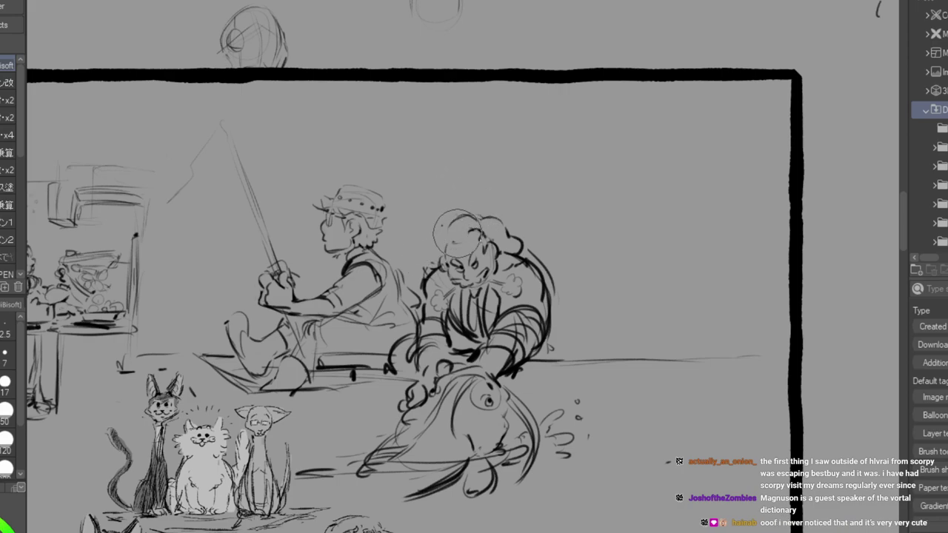
{"action": "key", "text": "p"}
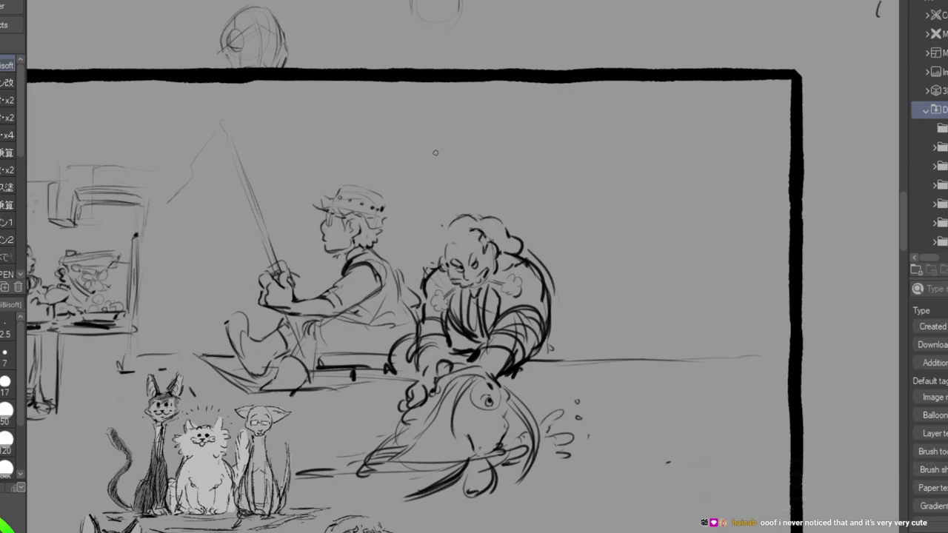
{"action": "left_click_drag", "start_coordinate": [446, 241], "coordinate": [474, 230]}
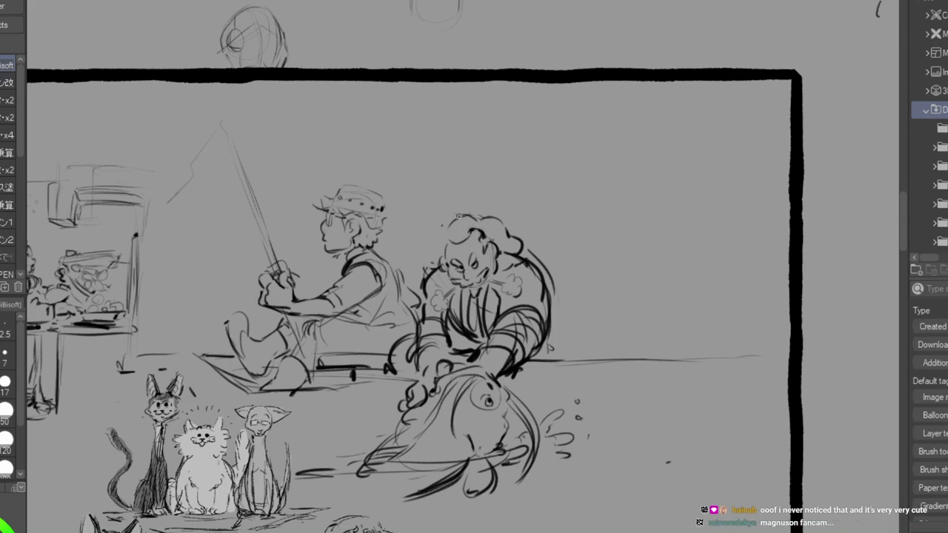
{"action": "mouse_move", "coordinate": [441, 235]}
{"action": "left_mouse_down"}
{"action": "mouse_move", "coordinate": [459, 216]}
{"action": "mouse_move", "coordinate": [486, 218]}
{"action": "left_mouse_up"}
{"action": "left_click_drag", "start_coordinate": [440, 240], "coordinate": [439, 259]}
{"action": "left_click_drag", "start_coordinate": [496, 224], "coordinate": [514, 251]}
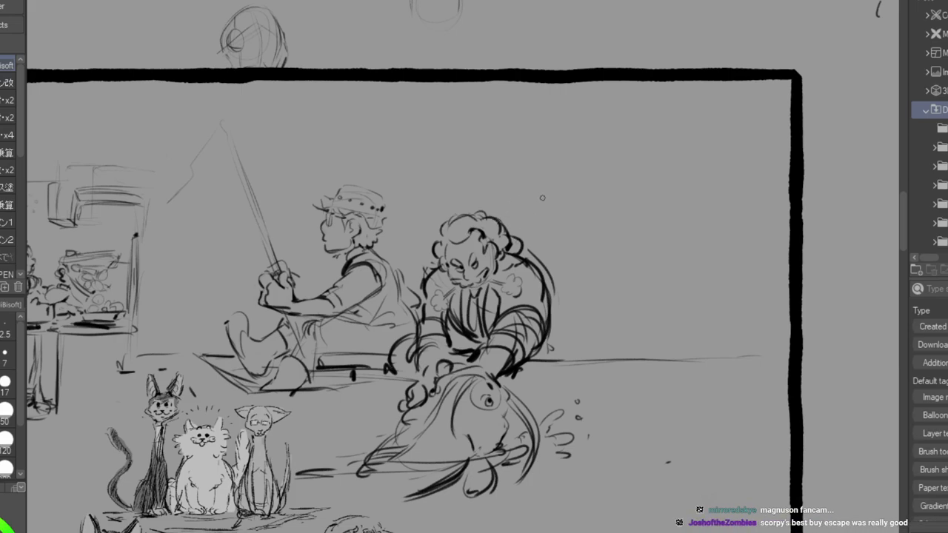
{"action": "mouse_move", "coordinate": [511, 326]}
{"action": "left_mouse_down"}
{"action": "mouse_move", "coordinate": [482, 363]}
{"action": "mouse_move", "coordinate": [533, 311]}
{"action": "mouse_move", "coordinate": [524, 307]}
{"action": "left_mouse_up"}
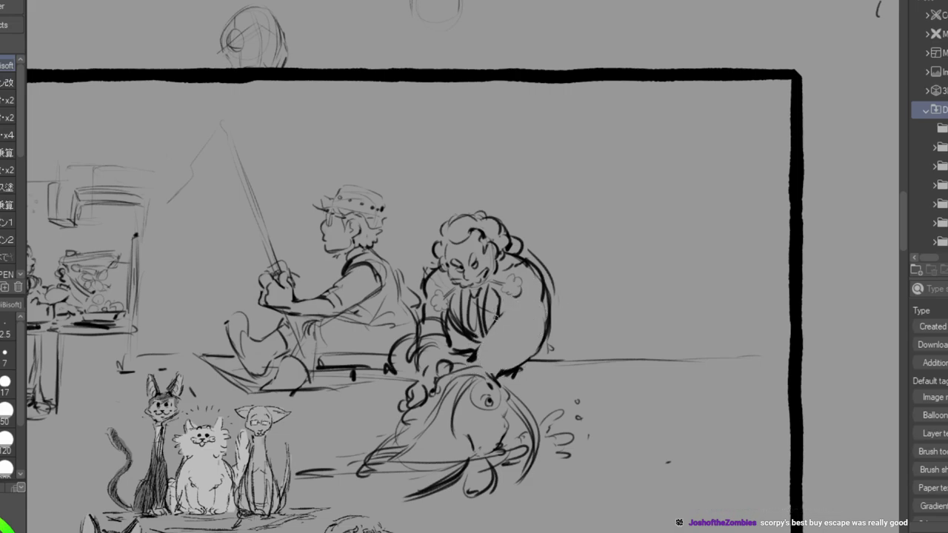
{"action": "mouse_move", "coordinate": [485, 332]}
{"action": "left_mouse_down"}
{"action": "mouse_move", "coordinate": [511, 359]}
{"action": "mouse_move", "coordinate": [506, 367]}
{"action": "left_mouse_up"}
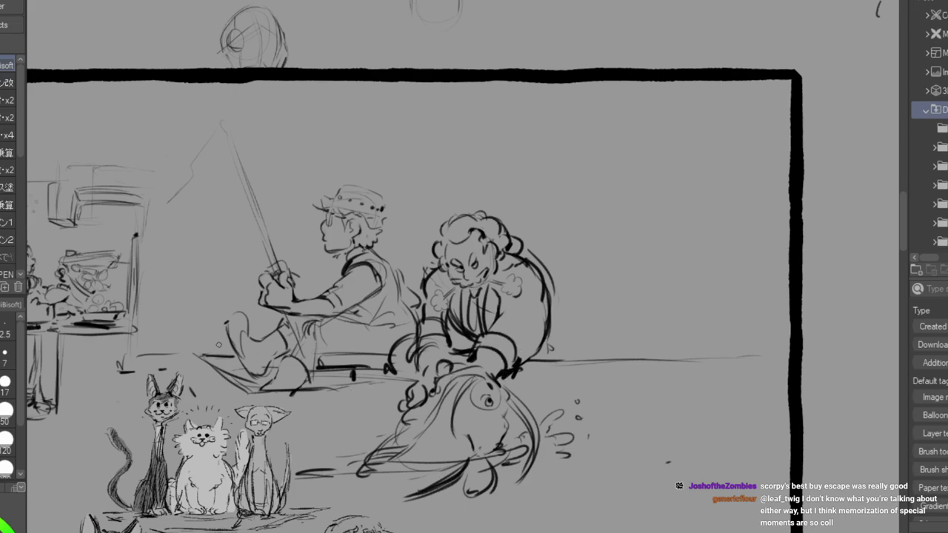
Draw a small box with a latch in the boat's bow, and refine the scowling figure's shirt folds.
{"action": "mouse_move", "coordinate": [201, 357]}
{"action": "left_mouse_down"}
{"action": "mouse_move", "coordinate": [200, 338]}
{"action": "mouse_move", "coordinate": [229, 341]}
{"action": "mouse_move", "coordinate": [230, 373]}
{"action": "left_mouse_up"}
{"action": "mouse_move", "coordinate": [249, 337]}
{"action": "left_mouse_down"}
{"action": "mouse_move", "coordinate": [273, 335]}
{"action": "mouse_move", "coordinate": [245, 324]}
{"action": "left_mouse_up"}
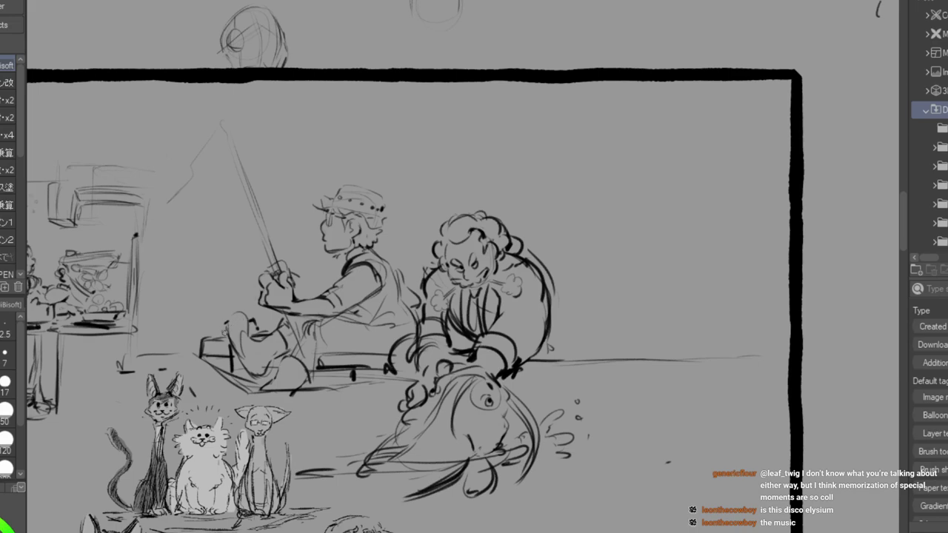
{"action": "left_click_drag", "start_coordinate": [207, 351], "coordinate": [264, 384]}
{"action": "key", "text": "ctrl+z"}
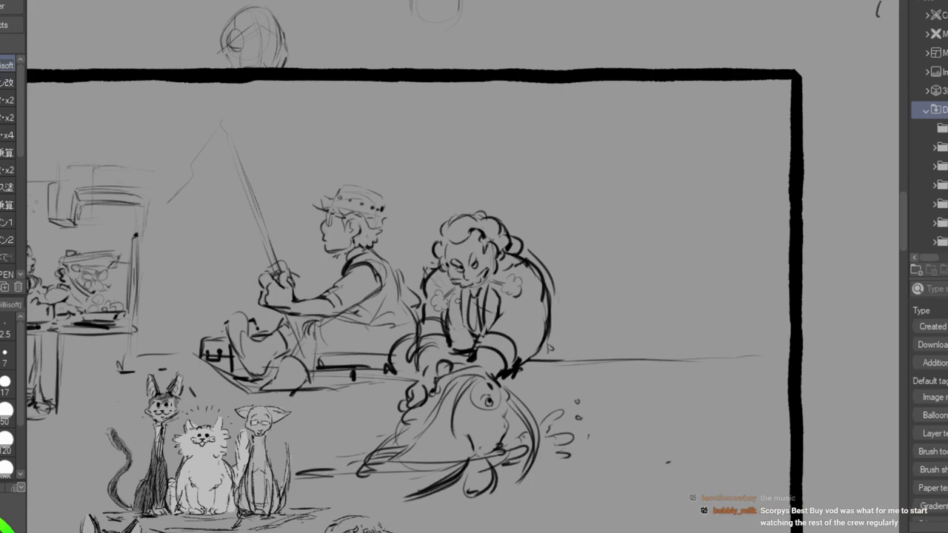
{"action": "left_click_drag", "start_coordinate": [450, 314], "coordinate": [468, 346]}
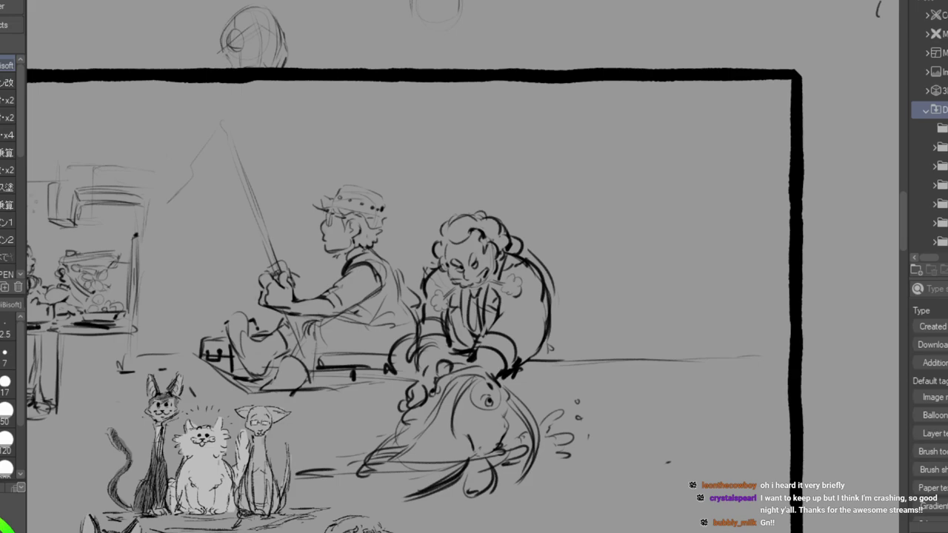
Draw broken horizontal waterline strokes on both sides of the fish.
{"action": "left_click_drag", "start_coordinate": [588, 453], "coordinate": [669, 455]}
{"action": "left_click_drag", "start_coordinate": [729, 454], "coordinate": [755, 455]}
{"action": "left_click_drag", "start_coordinate": [304, 452], "coordinate": [364, 450]}
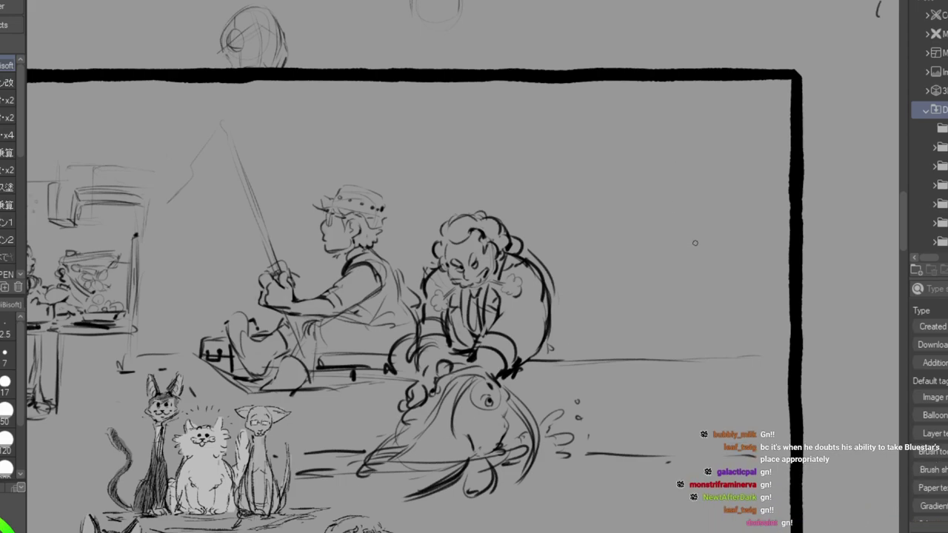
Thicken the boat's rim behind the scowling figure, and draw a slanted stern edge with a short cap near the frame.
{"action": "mouse_move", "coordinate": [541, 348]}
{"action": "left_mouse_down"}
{"action": "mouse_move", "coordinate": [563, 346]}
{"action": "mouse_move", "coordinate": [592, 365]}
{"action": "mouse_move", "coordinate": [667, 367]}
{"action": "left_mouse_up"}
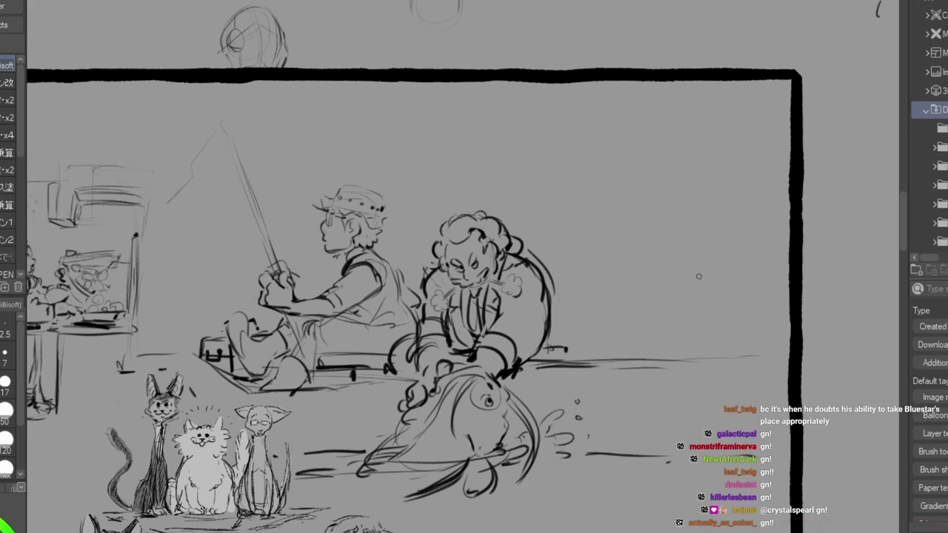
{"action": "left_click_drag", "start_coordinate": [765, 369], "coordinate": [705, 445]}
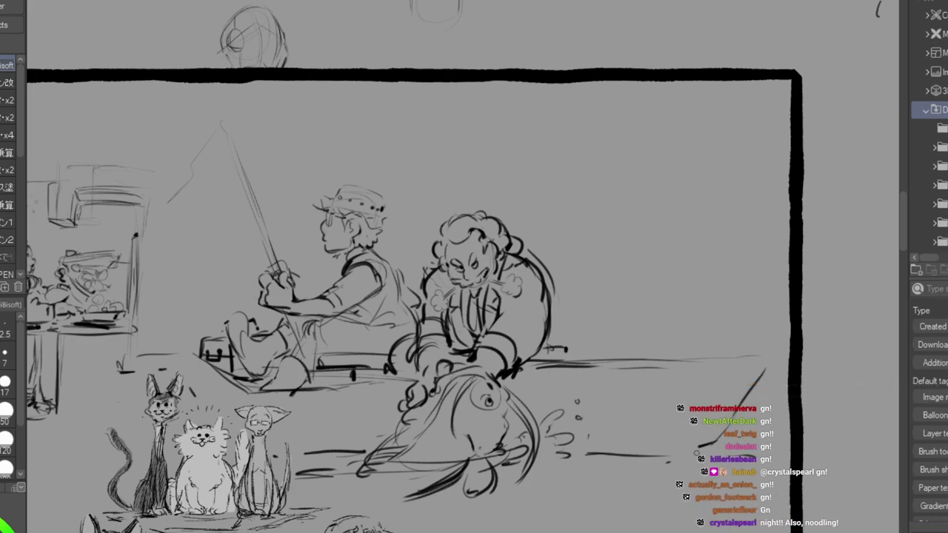
{"action": "left_click_drag", "start_coordinate": [748, 381], "coordinate": [771, 376]}
{"action": "mouse_move", "coordinate": [733, 347]}
{"action": "left_mouse_down"}
{"action": "mouse_move", "coordinate": [781, 347]}
{"action": "mouse_move", "coordinate": [684, 366]}
{"action": "left_mouse_up"}
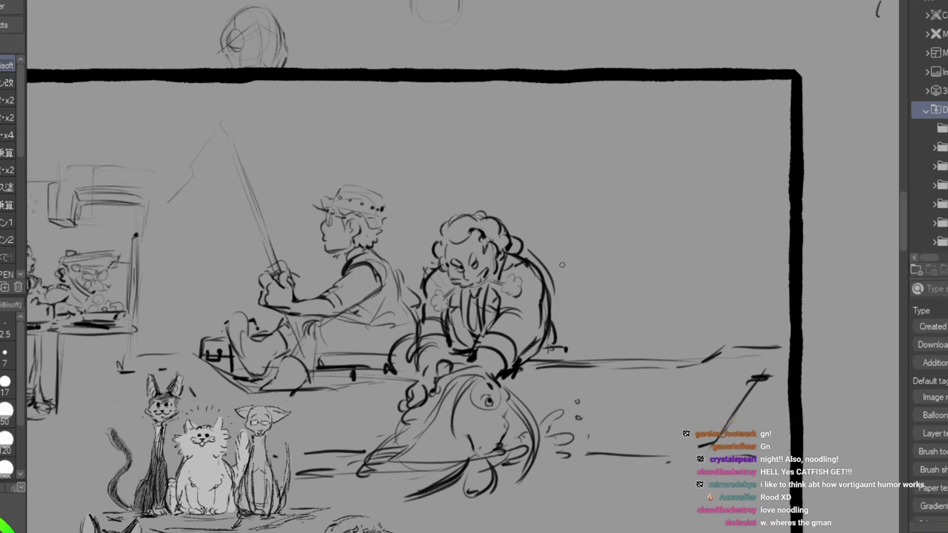
{"action": "mouse_move", "coordinate": [636, 375]}
{"action": "left_mouse_down"}
{"action": "mouse_move", "coordinate": [620, 396]}
{"action": "mouse_move", "coordinate": [681, 393]}
{"action": "mouse_move", "coordinate": [690, 376]}
{"action": "mouse_move", "coordinate": [704, 374]}
{"action": "mouse_move", "coordinate": [732, 391]}
{"action": "left_mouse_up"}
{"action": "key", "text": "e"}
{"action": "left_click_drag", "start_coordinate": [634, 387], "coordinate": [711, 394]}
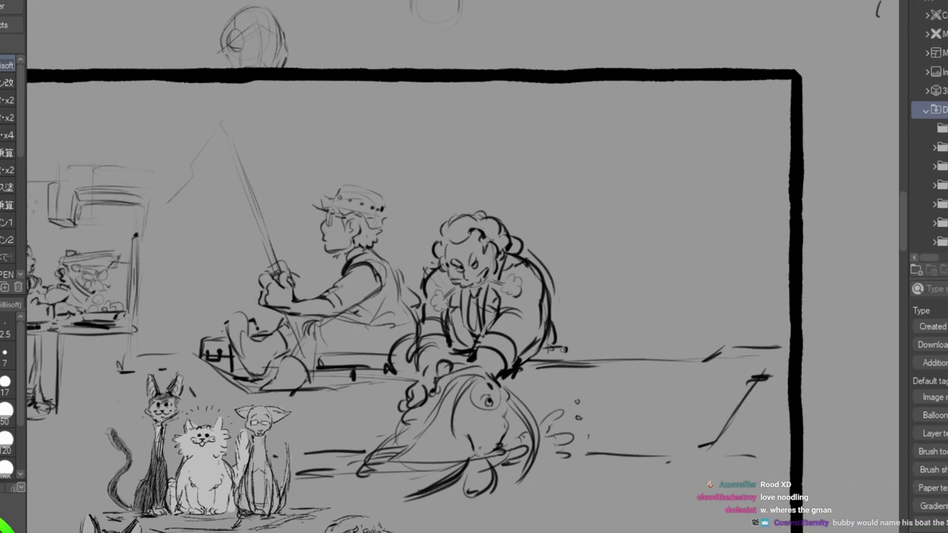
Add folds to the seated fishing figure's bent leg, and letter "S.S. DOCTOR FEE" by hand on the boat's hull near the stern.
{"action": "mouse_move", "coordinate": [311, 321]}
{"action": "left_mouse_down"}
{"action": "mouse_move", "coordinate": [294, 353]}
{"action": "mouse_move", "coordinate": [333, 317]}
{"action": "mouse_move", "coordinate": [324, 348]}
{"action": "left_mouse_up"}
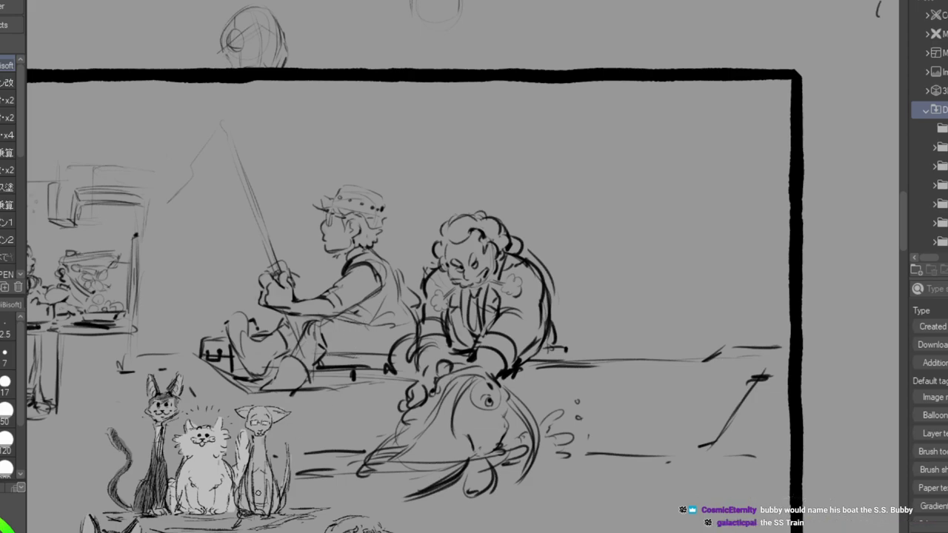
{"action": "mouse_move", "coordinate": [629, 369]}
{"action": "left_mouse_down"}
{"action": "mouse_move", "coordinate": [615, 386]}
{"action": "mouse_move", "coordinate": [667, 377]}
{"action": "left_mouse_up"}
{"action": "left_click", "coordinate": [626, 388]}
{"action": "left_click", "coordinate": [644, 390]}
{"action": "mouse_move", "coordinate": [670, 373]}
{"action": "left_mouse_down"}
{"action": "mouse_move", "coordinate": [670, 386]}
{"action": "mouse_move", "coordinate": [677, 372]}
{"action": "left_mouse_up"}
{"action": "left_click_drag", "start_coordinate": [670, 379], "coordinate": [676, 379]}
{"action": "left_click_drag", "start_coordinate": [671, 386], "coordinate": [689, 378]}
{"action": "left_click_drag", "start_coordinate": [681, 374], "coordinate": [691, 375]}
{"action": "mouse_move", "coordinate": [694, 367]}
{"action": "left_mouse_down"}
{"action": "mouse_move", "coordinate": [694, 387]}
{"action": "mouse_move", "coordinate": [704, 386]}
{"action": "left_mouse_up"}
{"action": "key", "text": "e"}
{"action": "mouse_move", "coordinate": [621, 384]}
{"action": "left_mouse_down"}
{"action": "mouse_move", "coordinate": [699, 380]}
{"action": "mouse_move", "coordinate": [674, 403]}
{"action": "mouse_move", "coordinate": [711, 379]}
{"action": "mouse_move", "coordinate": [709, 397]}
{"action": "left_mouse_up"}
{"action": "key", "text": "p"}
{"action": "left_click_drag", "start_coordinate": [705, 386], "coordinate": [730, 381]}
{"action": "mouse_move", "coordinate": [635, 384]}
{"action": "left_mouse_down"}
{"action": "mouse_move", "coordinate": [626, 398]}
{"action": "mouse_move", "coordinate": [642, 398]}
{"action": "left_mouse_up"}
{"action": "left_click", "coordinate": [638, 398]}
{"action": "left_click", "coordinate": [656, 399]}
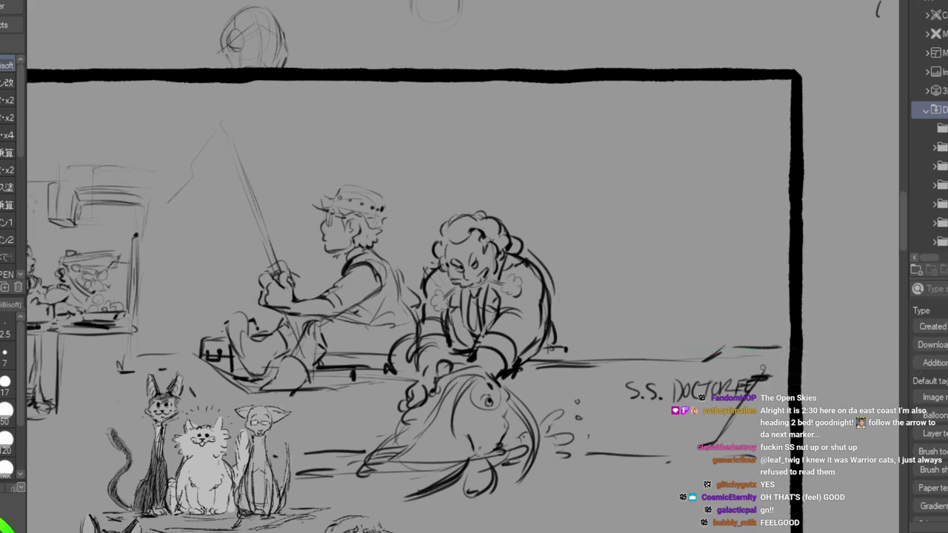
Re-letter the hull name as "S.S. DOCTOR FEELGOOD", starting closer to the fish, and redraw the slanted stern edge beside it.
{"action": "key", "text": "e"}
{"action": "mouse_move", "coordinate": [757, 377]}
{"action": "left_mouse_down"}
{"action": "mouse_move", "coordinate": [650, 393]}
{"action": "mouse_move", "coordinate": [704, 364]}
{"action": "mouse_move", "coordinate": [557, 396]}
{"action": "mouse_move", "coordinate": [592, 385]}
{"action": "mouse_move", "coordinate": [680, 397]}
{"action": "left_mouse_up"}
{"action": "key", "text": "p"}
{"action": "left_click", "coordinate": [564, 397]}
{"action": "left_click_drag", "start_coordinate": [680, 397], "coordinate": [688, 396]}
{"action": "mouse_move", "coordinate": [699, 386]}
{"action": "left_mouse_down"}
{"action": "mouse_move", "coordinate": [693, 392]}
{"action": "mouse_move", "coordinate": [702, 395]}
{"action": "left_mouse_up"}
{"action": "left_click_drag", "start_coordinate": [705, 381], "coordinate": [728, 397]}
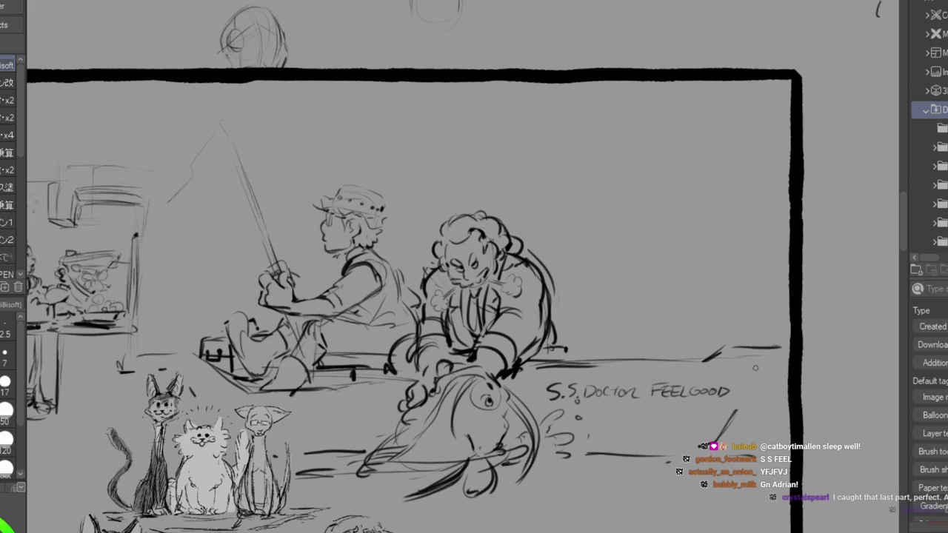
{"action": "left_click_drag", "start_coordinate": [743, 365], "coordinate": [729, 421]}
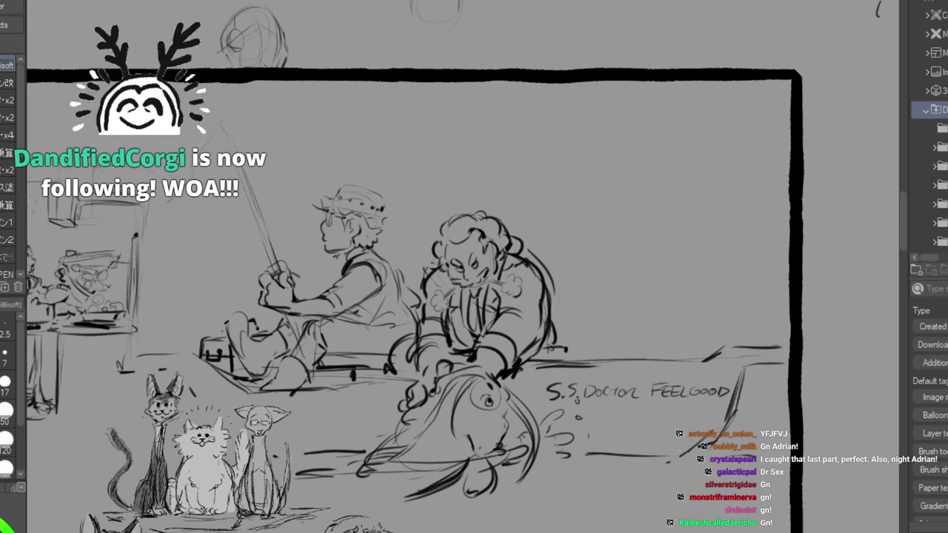
Paint a grey rippled water texture below the boat and around the fish with a water-surface brush.
{"action": "key", "text": "b"}
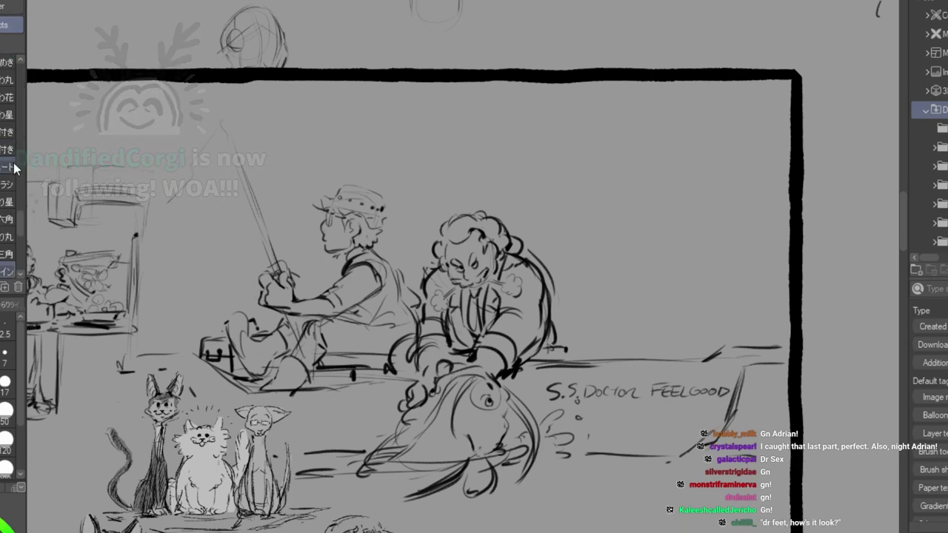
{"action": "left_click_drag", "start_coordinate": [18, 228], "coordinate": [17, 85]}
{"action": "left_click", "coordinate": [8, 100]}
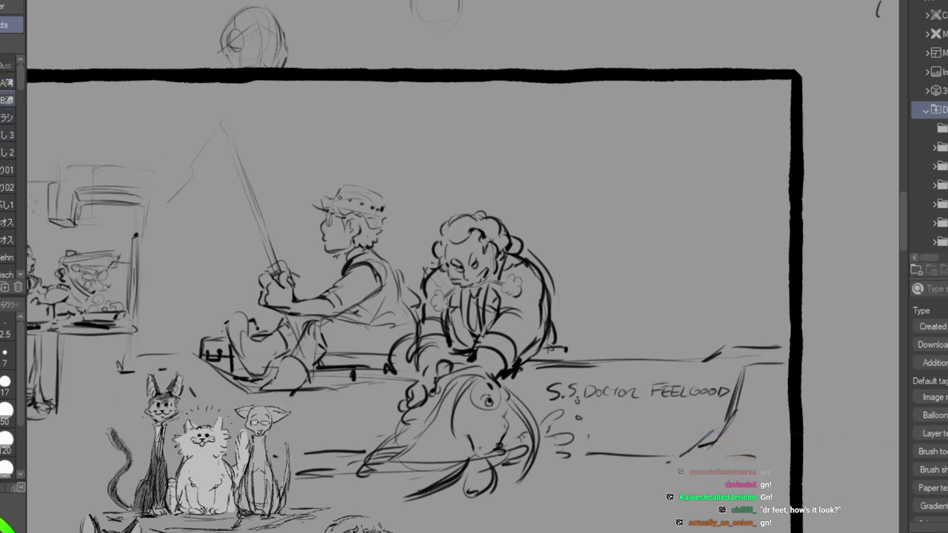
{"action": "mouse_move", "coordinate": [79, 109]}
{"action": "left_mouse_down"}
{"action": "mouse_move", "coordinate": [77, 177]}
{"action": "mouse_move", "coordinate": [89, 120]}
{"action": "mouse_move", "coordinate": [66, 150]}
{"action": "left_mouse_up"}
{"action": "key", "text": "ctrl+z"}
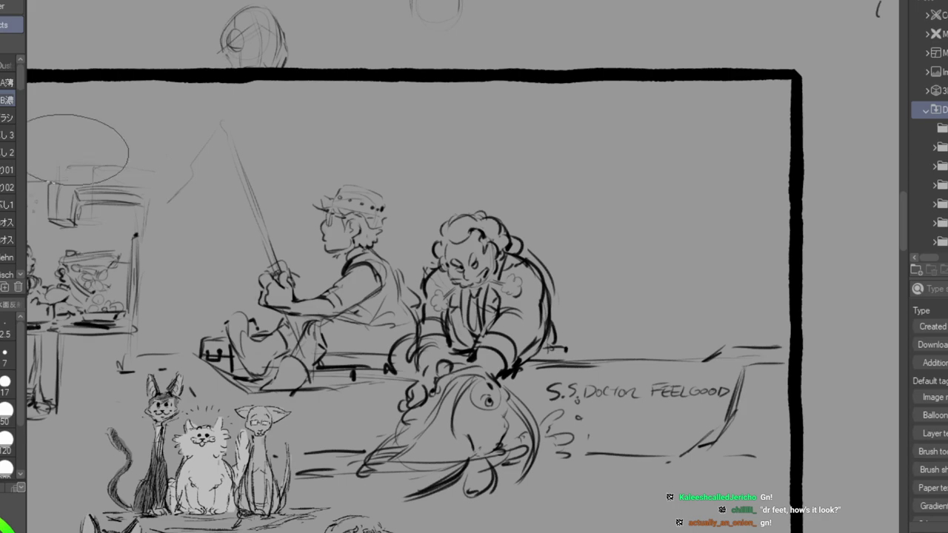
{"action": "mouse_move", "coordinate": [561, 485]}
{"action": "left_mouse_down"}
{"action": "mouse_move", "coordinate": [769, 480]}
{"action": "mouse_move", "coordinate": [592, 511]}
{"action": "mouse_move", "coordinate": [363, 485]}
{"action": "mouse_move", "coordinate": [370, 470]}
{"action": "mouse_move", "coordinate": [337, 480]}
{"action": "mouse_move", "coordinate": [552, 505]}
{"action": "mouse_move", "coordinate": [769, 511]}
{"action": "mouse_move", "coordinate": [683, 515]}
{"action": "mouse_move", "coordinate": [504, 481]}
{"action": "mouse_move", "coordinate": [630, 459]}
{"action": "mouse_move", "coordinate": [741, 454]}
{"action": "mouse_move", "coordinate": [722, 491]}
{"action": "mouse_move", "coordinate": [563, 532]}
{"action": "mouse_move", "coordinate": [794, 532]}
{"action": "mouse_move", "coordinate": [734, 532]}
{"action": "left_mouse_up"}
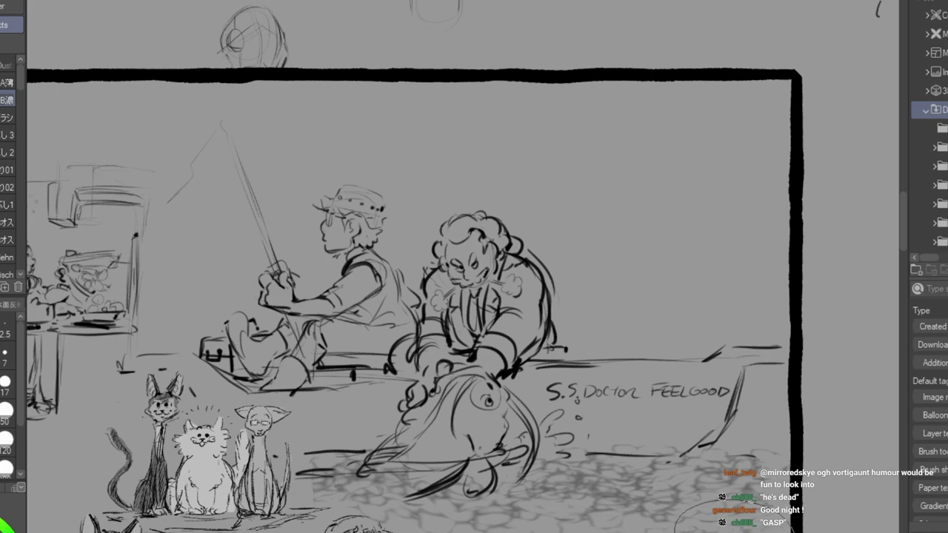
Smudge the water texture below the boat with a large fingertip blender.
{"action": "key", "text": "j"}
{"action": "mouse_move", "coordinate": [375, 486]}
{"action": "left_mouse_down"}
{"action": "mouse_move", "coordinate": [341, 478]}
{"action": "mouse_move", "coordinate": [322, 490]}
{"action": "mouse_move", "coordinate": [312, 478]}
{"action": "mouse_move", "coordinate": [296, 494]}
{"action": "mouse_move", "coordinate": [299, 508]}
{"action": "left_mouse_up"}
{"action": "left_click", "coordinate": [5, 468]}
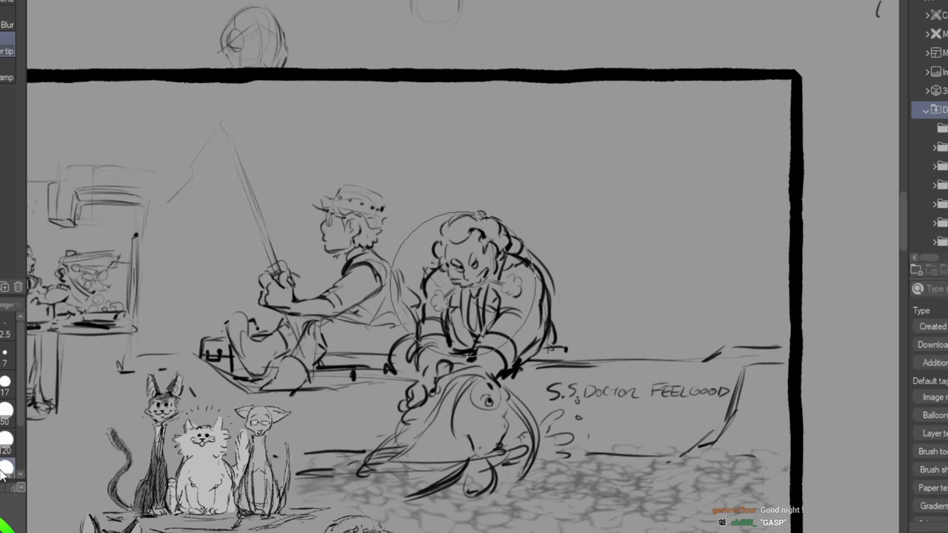
{"action": "mouse_move", "coordinate": [367, 495]}
{"action": "left_mouse_down"}
{"action": "mouse_move", "coordinate": [458, 502]}
{"action": "mouse_move", "coordinate": [463, 488]}
{"action": "mouse_move", "coordinate": [536, 515]}
{"action": "mouse_move", "coordinate": [519, 482]}
{"action": "mouse_move", "coordinate": [504, 482]}
{"action": "mouse_move", "coordinate": [566, 495]}
{"action": "mouse_move", "coordinate": [577, 512]}
{"action": "mouse_move", "coordinate": [621, 503]}
{"action": "mouse_move", "coordinate": [615, 511]}
{"action": "mouse_move", "coordinate": [585, 473]}
{"action": "mouse_move", "coordinate": [664, 453]}
{"action": "mouse_move", "coordinate": [724, 493]}
{"action": "mouse_move", "coordinate": [651, 481]}
{"action": "mouse_move", "coordinate": [656, 475]}
{"action": "mouse_move", "coordinate": [681, 488]}
{"action": "mouse_move", "coordinate": [652, 525]}
{"action": "mouse_move", "coordinate": [711, 523]}
{"action": "left_mouse_up"}
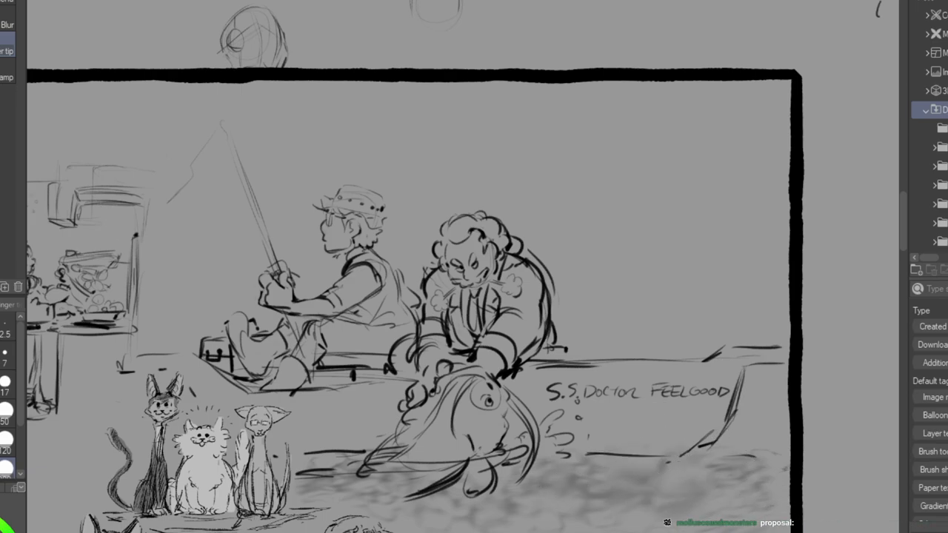
Overlay a lighter pass of the water-surface texture on the smudged water below the boat.
{"action": "left_click", "coordinate": [1, 89]}
{"action": "left_click", "coordinate": [7, 83]}
{"action": "left_click_drag", "start_coordinate": [168, 142], "coordinate": [246, 116]}
{"action": "key", "text": "ctrl+z"}
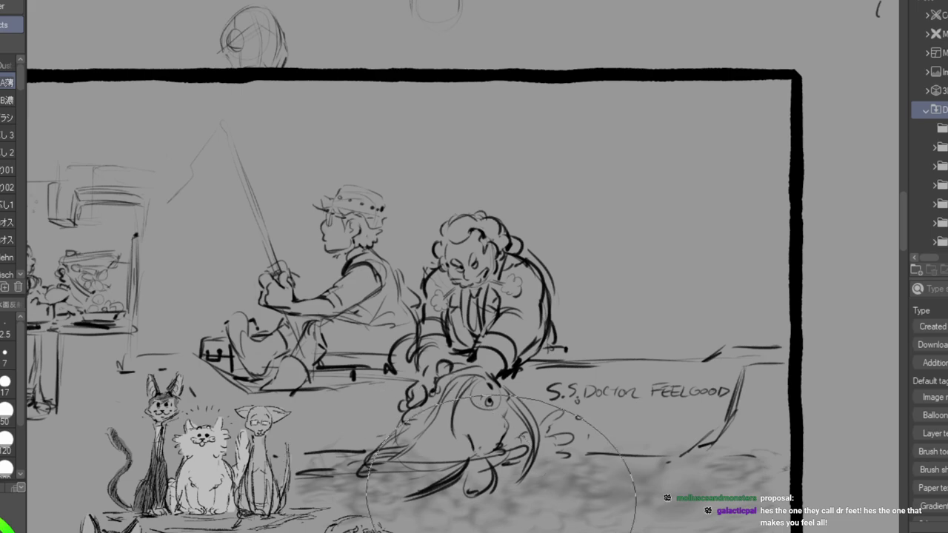
{"action": "left_click_drag", "start_coordinate": [794, 514], "coordinate": [731, 513]}
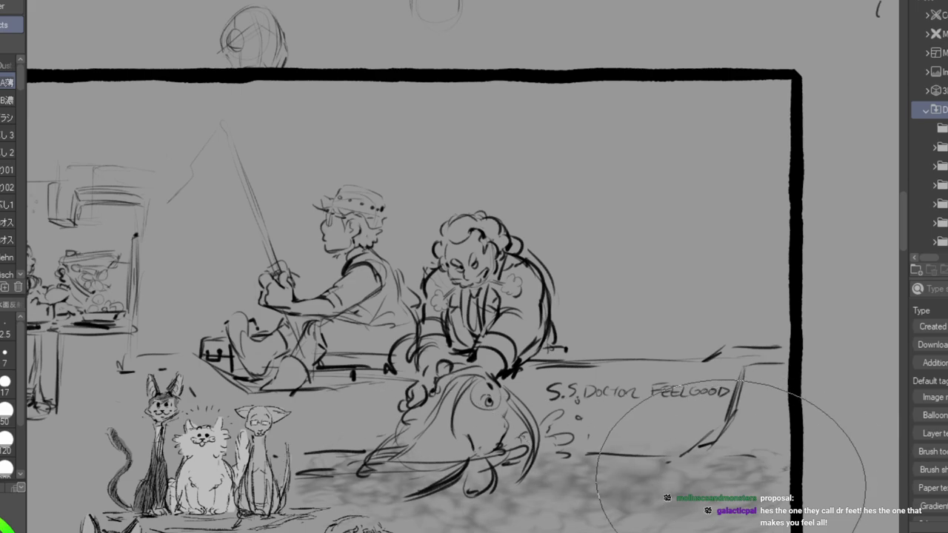
{"action": "left_click", "coordinate": [8, 151]}
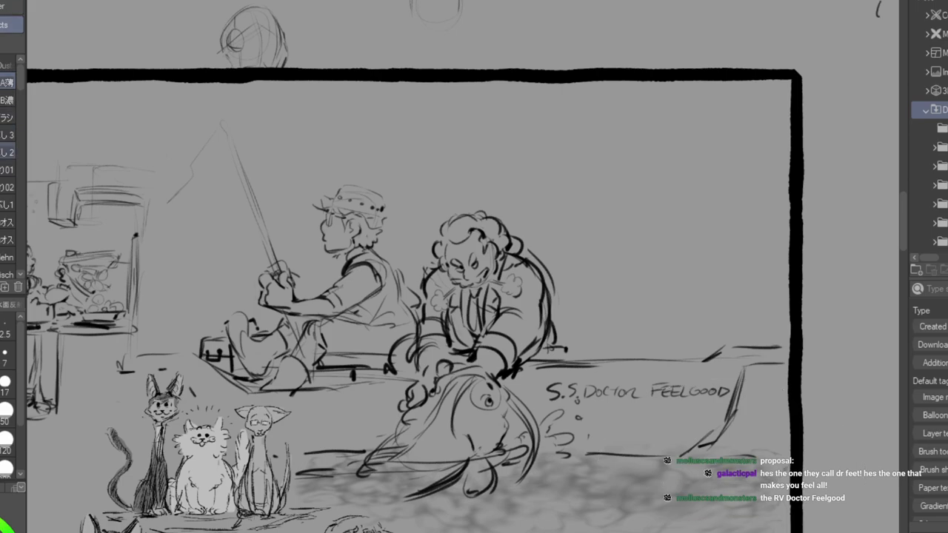
{"action": "mouse_move", "coordinate": [185, 231]}
{"action": "left_mouse_down"}
{"action": "mouse_move", "coordinate": [190, 310]}
{"action": "mouse_move", "coordinate": [208, 232]}
{"action": "left_mouse_up"}
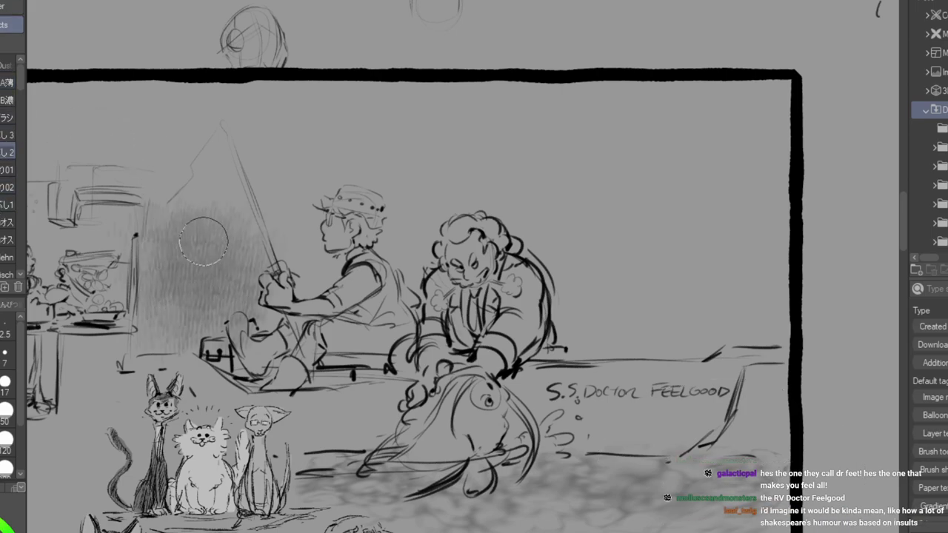
{"action": "key", "text": "ctrl+z"}
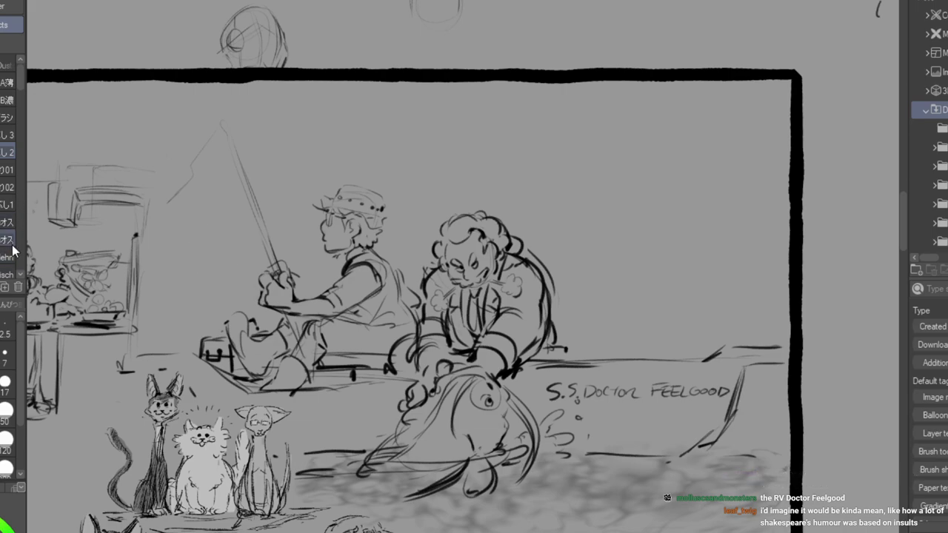
{"action": "left_click", "coordinate": [8, 271]}
{"action": "mouse_move", "coordinate": [355, 370]}
{"action": "left_mouse_down"}
{"action": "mouse_move", "coordinate": [386, 411]}
{"action": "mouse_move", "coordinate": [418, 396]}
{"action": "left_mouse_up"}
{"action": "key", "text": "ctrl+z"}
{"action": "key", "text": "ctrl+z"}
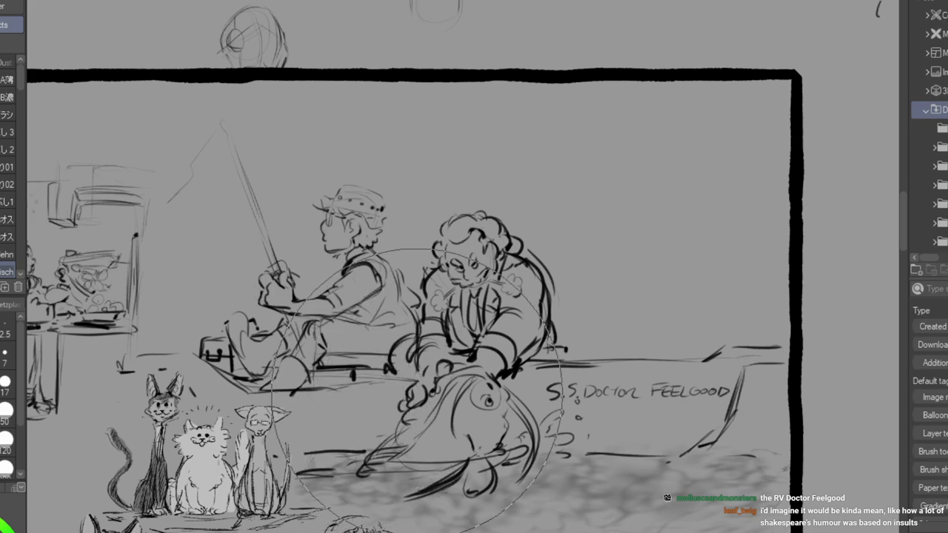
{"action": "scroll", "coordinate": [18, 98], "scroll_direction": "down", "scroll_amount": 5}
{"action": "left_click", "coordinate": [9, 152]}
{"action": "mouse_move", "coordinate": [297, 415]}
{"action": "left_mouse_down"}
{"action": "mouse_move", "coordinate": [379, 409]}
{"action": "mouse_move", "coordinate": [308, 436]}
{"action": "mouse_move", "coordinate": [371, 428]}
{"action": "mouse_move", "coordinate": [354, 408]}
{"action": "left_mouse_up"}
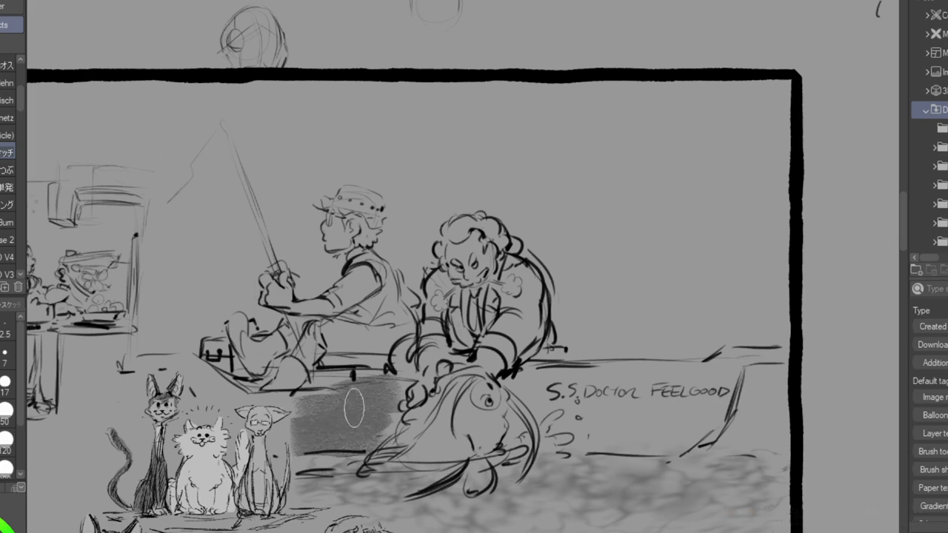
{"action": "key", "text": "ctrl+z"}
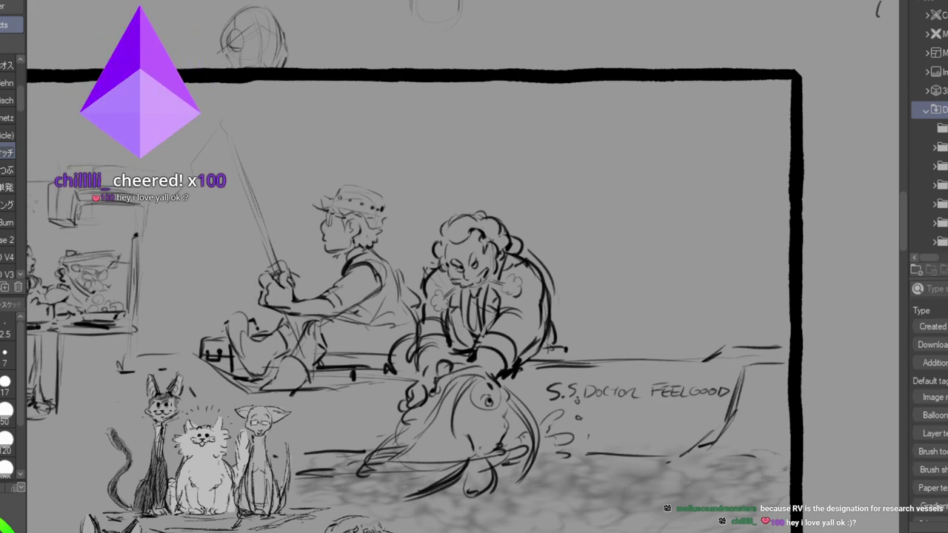
Shade the boat's hull from bow to stern with a horizontal line-texture brush, and lighten the darkest patches around the lettering.
{"action": "left_click_drag", "start_coordinate": [20, 101], "coordinate": [15, 265]}
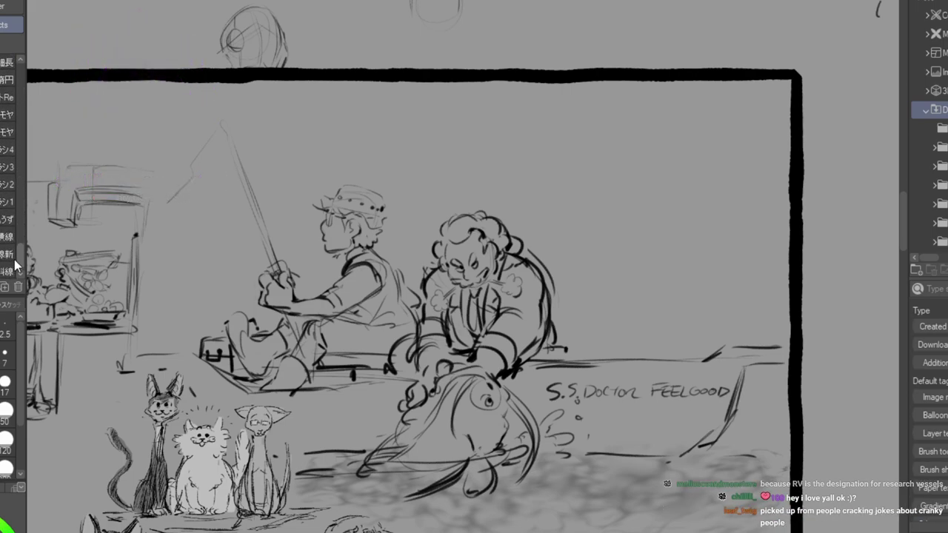
{"action": "left_click", "coordinate": [5, 236]}
{"action": "left_click_drag", "start_coordinate": [84, 32], "coordinate": [161, 33]}
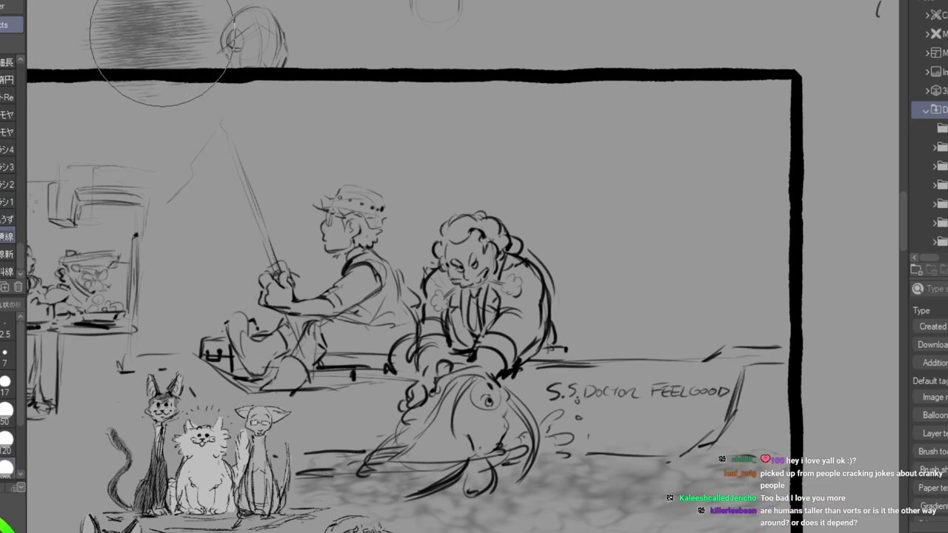
{"action": "key", "text": "ctrl+z"}
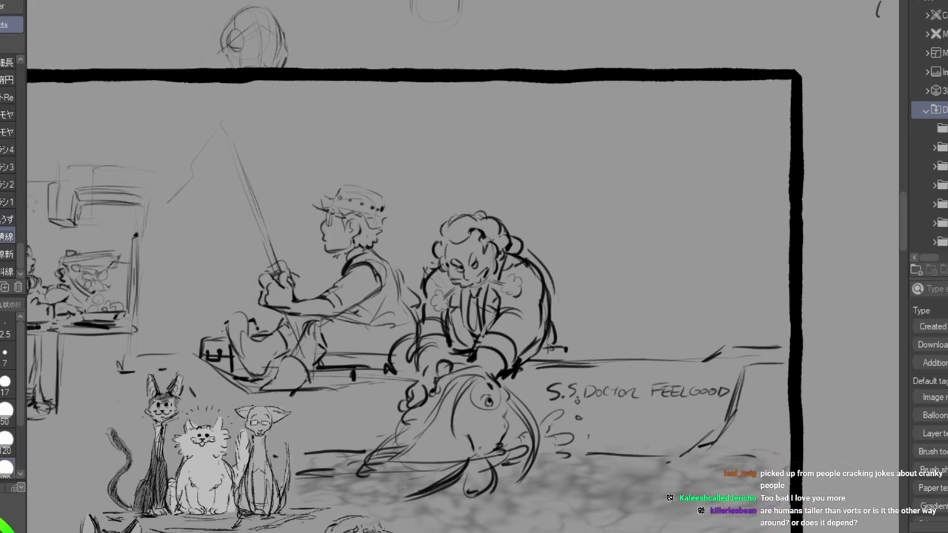
{"action": "mouse_move", "coordinate": [312, 398]}
{"action": "left_mouse_down"}
{"action": "mouse_move", "coordinate": [389, 396]}
{"action": "mouse_move", "coordinate": [374, 403]}
{"action": "left_mouse_up"}
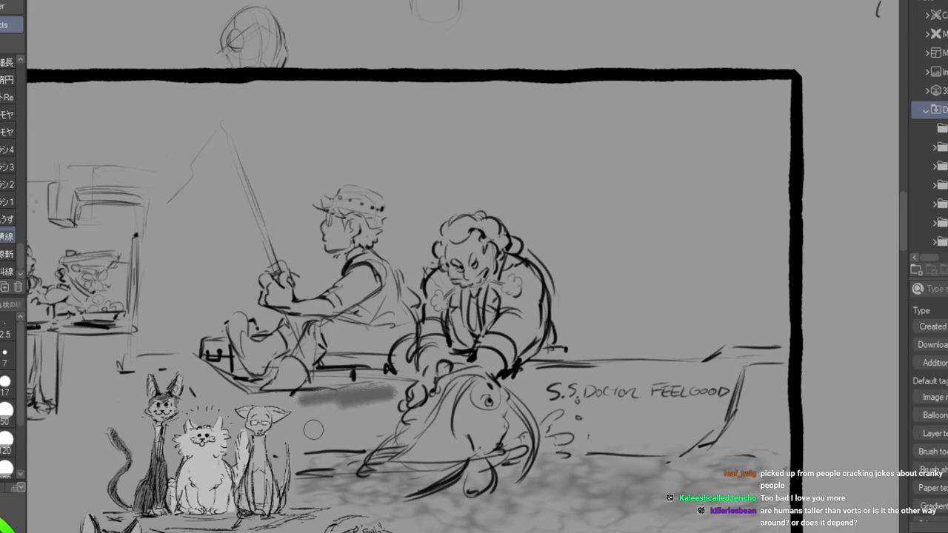
{"action": "key", "text": "ctrl+z"}
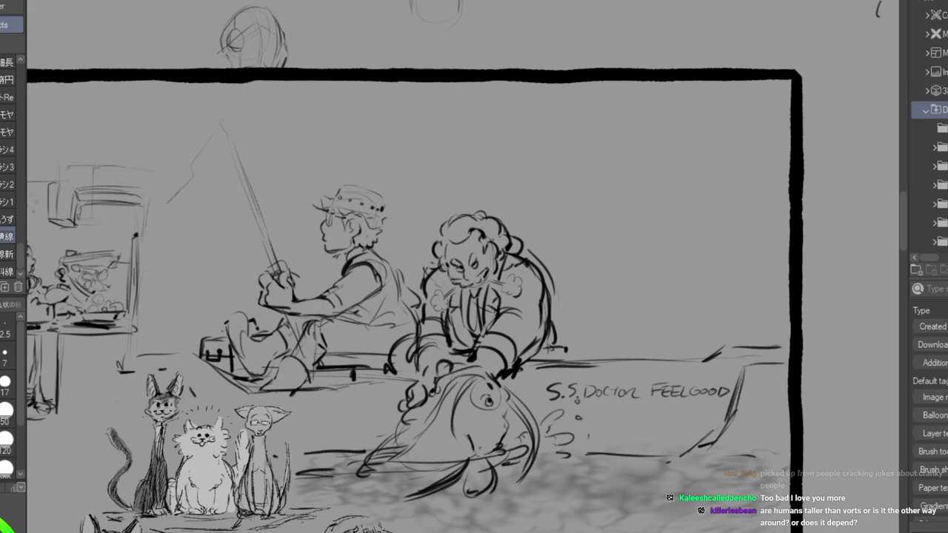
{"action": "mouse_move", "coordinate": [270, 400]}
{"action": "left_mouse_down"}
{"action": "mouse_move", "coordinate": [307, 400]}
{"action": "mouse_move", "coordinate": [287, 433]}
{"action": "mouse_move", "coordinate": [328, 423]}
{"action": "mouse_move", "coordinate": [343, 398]}
{"action": "mouse_move", "coordinate": [370, 404]}
{"action": "mouse_move", "coordinate": [533, 385]}
{"action": "mouse_move", "coordinate": [537, 400]}
{"action": "mouse_move", "coordinate": [509, 428]}
{"action": "mouse_move", "coordinate": [563, 407]}
{"action": "mouse_move", "coordinate": [574, 433]}
{"action": "mouse_move", "coordinate": [652, 441]}
{"action": "mouse_move", "coordinate": [662, 374]}
{"action": "mouse_move", "coordinate": [592, 389]}
{"action": "mouse_move", "coordinate": [634, 414]}
{"action": "mouse_move", "coordinate": [699, 408]}
{"action": "mouse_move", "coordinate": [730, 363]}
{"action": "mouse_move", "coordinate": [778, 345]}
{"action": "left_mouse_up"}
{"action": "mouse_move", "coordinate": [146, 366]}
{"action": "left_mouse_down"}
{"action": "mouse_move", "coordinate": [197, 356]}
{"action": "mouse_move", "coordinate": [216, 386]}
{"action": "mouse_move", "coordinate": [256, 400]}
{"action": "mouse_move", "coordinate": [234, 440]}
{"action": "left_mouse_up"}
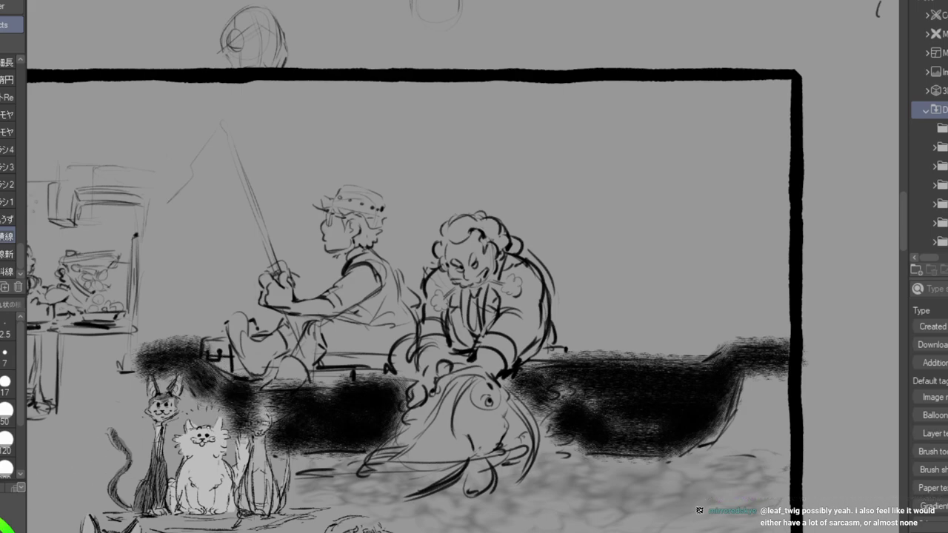
{"action": "mouse_move", "coordinate": [209, 400]}
{"action": "left_mouse_down"}
{"action": "mouse_move", "coordinate": [370, 391]}
{"action": "mouse_move", "coordinate": [317, 423]}
{"action": "mouse_move", "coordinate": [329, 426]}
{"action": "left_mouse_up"}
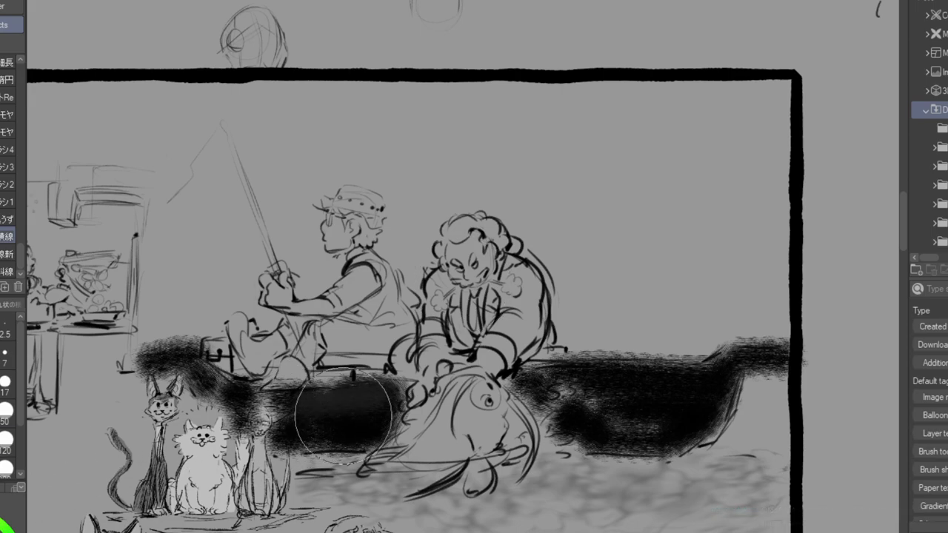
{"action": "left_click_drag", "start_coordinate": [364, 413], "coordinate": [329, 416]}
{"action": "mouse_move", "coordinate": [582, 391]}
{"action": "left_mouse_down"}
{"action": "mouse_move", "coordinate": [692, 410]}
{"action": "mouse_move", "coordinate": [677, 394]}
{"action": "mouse_move", "coordinate": [716, 394]}
{"action": "mouse_move", "coordinate": [662, 402]}
{"action": "left_mouse_up"}
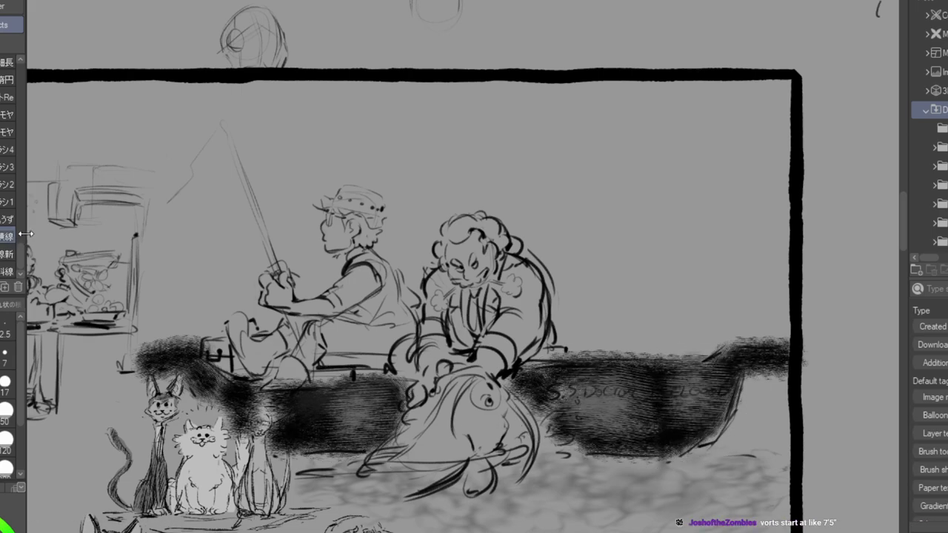
Hatch the sky around the fishing rod and above the figures, and reduce the sky and hull shading to pale grey tones.
{"action": "left_click_drag", "start_coordinate": [17, 259], "coordinate": [16, 79]}
{"action": "left_click", "coordinate": [7, 204]}
{"action": "mouse_move", "coordinate": [163, 236]}
{"action": "left_mouse_down"}
{"action": "mouse_move", "coordinate": [209, 195]}
{"action": "mouse_move", "coordinate": [217, 251]}
{"action": "mouse_move", "coordinate": [223, 147]}
{"action": "mouse_move", "coordinate": [204, 149]}
{"action": "mouse_move", "coordinate": [281, 179]}
{"action": "mouse_move", "coordinate": [282, 231]}
{"action": "left_mouse_up"}
{"action": "mouse_move", "coordinate": [341, 140]}
{"action": "left_mouse_down"}
{"action": "mouse_move", "coordinate": [373, 122]}
{"action": "mouse_move", "coordinate": [423, 160]}
{"action": "mouse_move", "coordinate": [417, 203]}
{"action": "mouse_move", "coordinate": [435, 163]}
{"action": "mouse_move", "coordinate": [480, 126]}
{"action": "mouse_move", "coordinate": [540, 102]}
{"action": "left_mouse_up"}
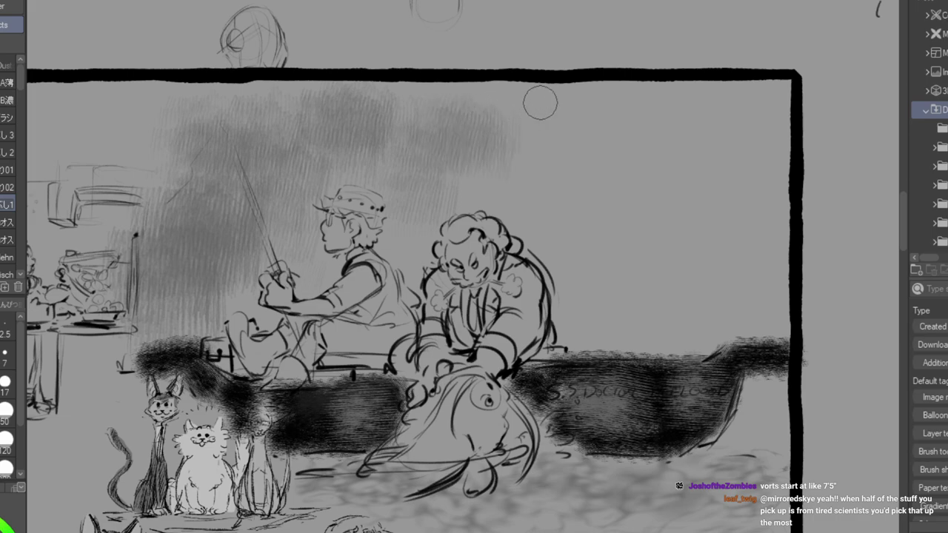
{"action": "key", "text": "ctrl+z"}
{"action": "key", "text": "ctrl+z"}
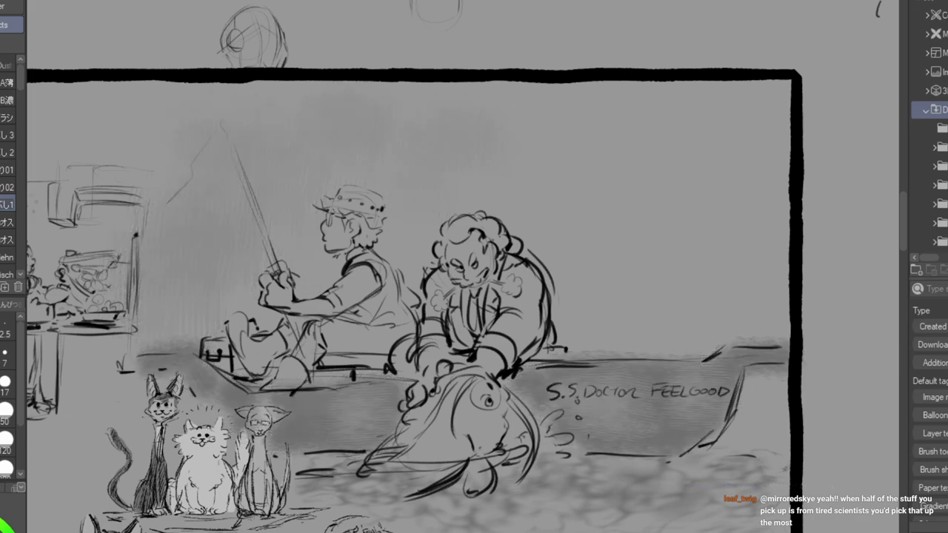
{"action": "key", "text": "ctrl+z"}
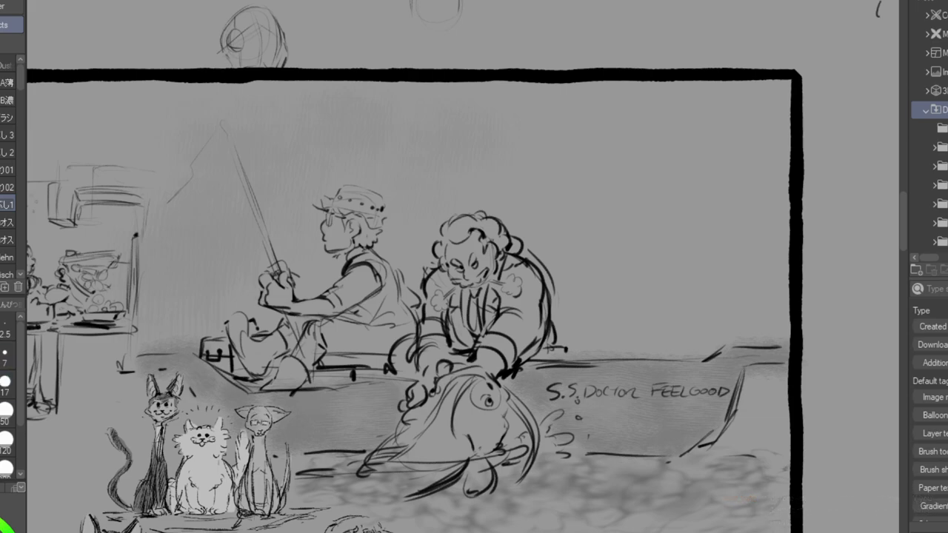
Try a small long-faced head with an ear in the sky above the hull lettering, and erase it.
{"action": "left_click", "coordinate": [3, 31]}
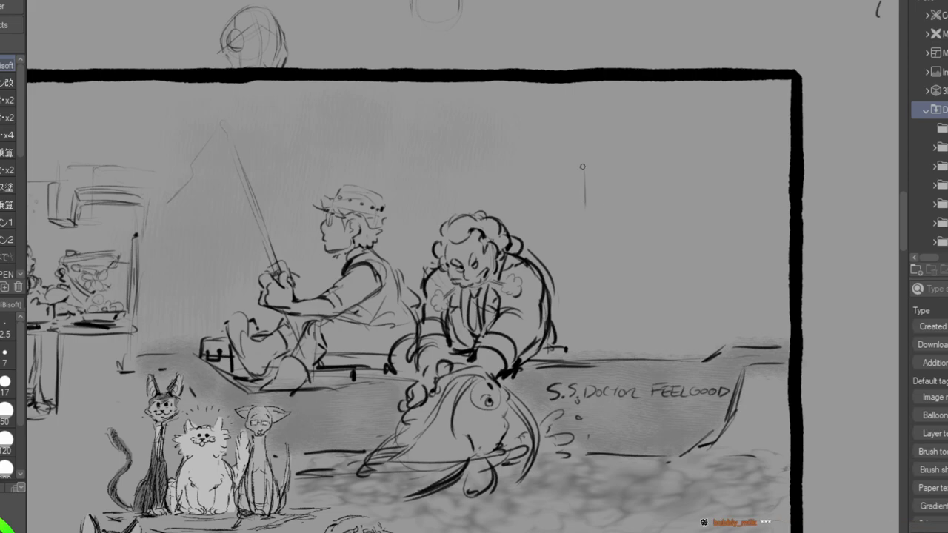
{"action": "mouse_move", "coordinate": [587, 159]}
{"action": "left_mouse_down"}
{"action": "mouse_move", "coordinate": [621, 166]}
{"action": "mouse_move", "coordinate": [619, 204]}
{"action": "left_mouse_up"}
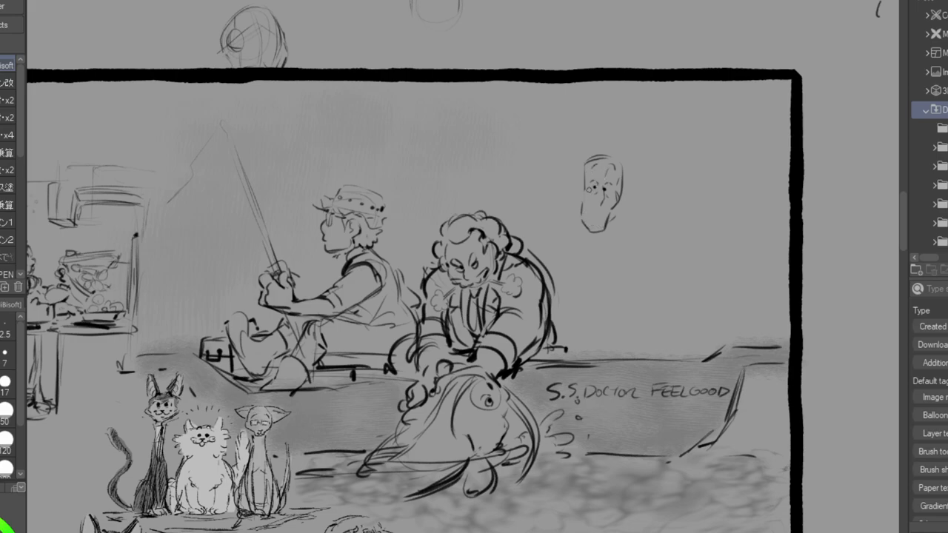
{"action": "left_click_drag", "start_coordinate": [579, 182], "coordinate": [578, 211]}
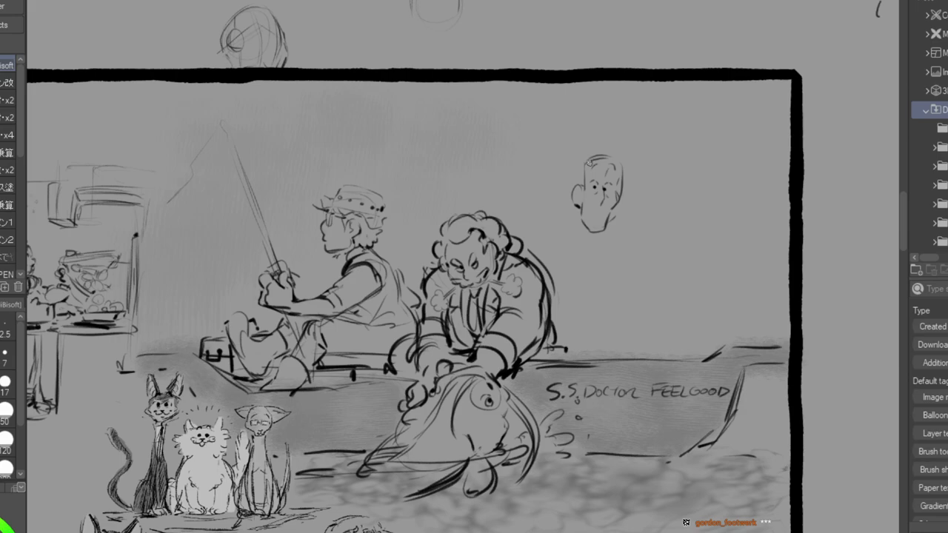
{"action": "left_click_drag", "start_coordinate": [578, 158], "coordinate": [579, 184]}
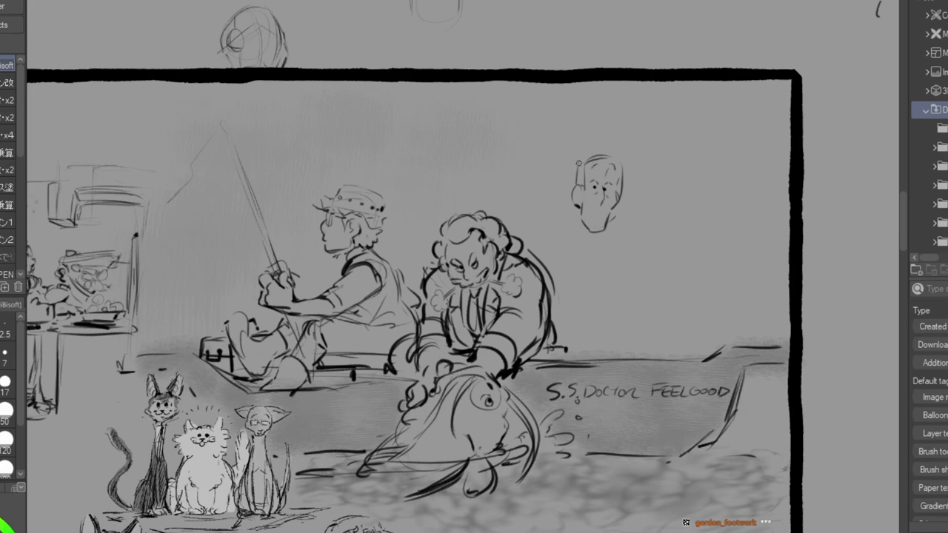
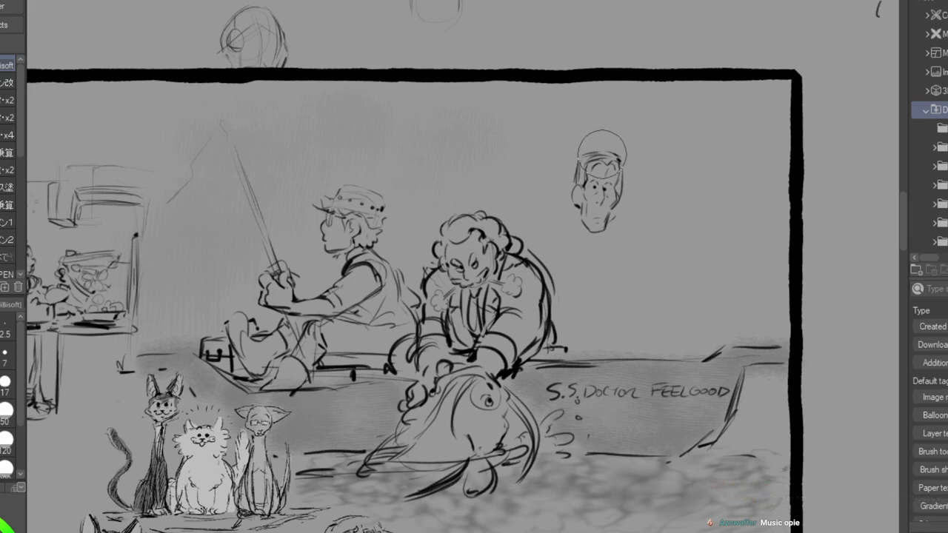
{"action": "left_click_drag", "start_coordinate": [596, 185], "coordinate": [635, 152]}
{"action": "key", "text": "p"}
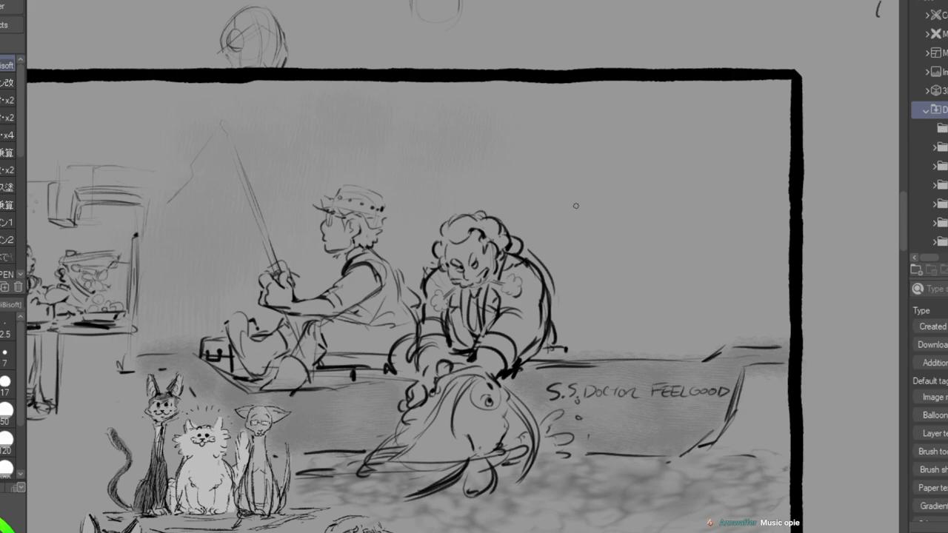
Sketch a long, boxy head in profile with eye, nose, ear and hairline in the sky above the hull lettering.
{"action": "left_click_drag", "start_coordinate": [558, 172], "coordinate": [557, 213]}
{"action": "mouse_move", "coordinate": [559, 162]}
{"action": "left_mouse_down"}
{"action": "mouse_move", "coordinate": [594, 161]}
{"action": "mouse_move", "coordinate": [587, 221]}
{"action": "mouse_move", "coordinate": [566, 195]}
{"action": "mouse_move", "coordinate": [567, 221]}
{"action": "left_mouse_up"}
{"action": "mouse_move", "coordinate": [584, 180]}
{"action": "left_mouse_down"}
{"action": "mouse_move", "coordinate": [591, 164]}
{"action": "mouse_move", "coordinate": [596, 197]}
{"action": "mouse_move", "coordinate": [590, 182]}
{"action": "left_mouse_up"}
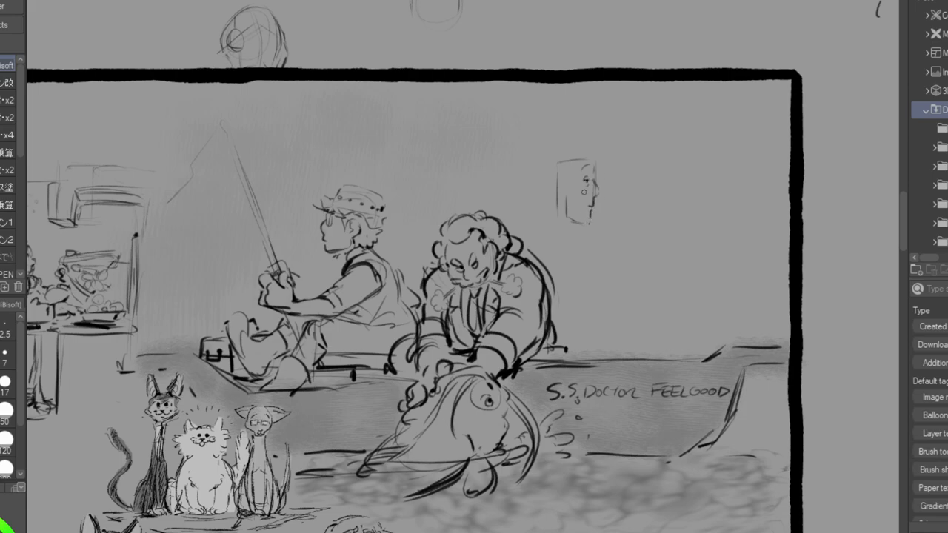
{"action": "left_click_drag", "start_coordinate": [570, 188], "coordinate": [579, 213]}
{"action": "left_click_drag", "start_coordinate": [564, 180], "coordinate": [567, 203]}
{"action": "left_click_drag", "start_coordinate": [555, 192], "coordinate": [566, 205]}
{"action": "mouse_move", "coordinate": [568, 164]}
{"action": "left_mouse_down"}
{"action": "mouse_move", "coordinate": [569, 185]}
{"action": "mouse_move", "coordinate": [581, 158]}
{"action": "mouse_move", "coordinate": [594, 165]}
{"action": "left_mouse_up"}
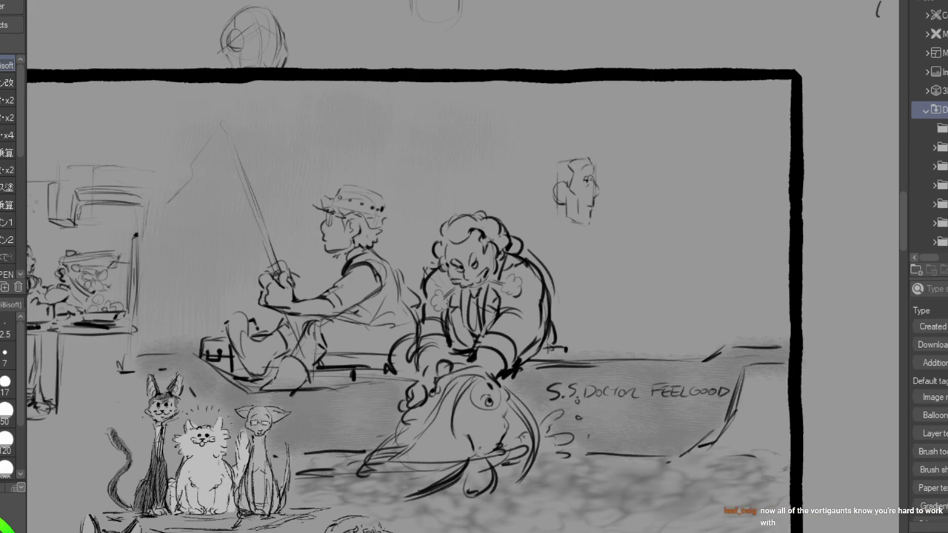
{"action": "mouse_move", "coordinate": [588, 157]}
{"action": "left_mouse_down"}
{"action": "mouse_move", "coordinate": [557, 155]}
{"action": "mouse_move", "coordinate": [546, 165]}
{"action": "mouse_move", "coordinate": [550, 203]}
{"action": "mouse_move", "coordinate": [557, 200]}
{"action": "left_mouse_up"}
{"action": "mouse_move", "coordinate": [591, 150]}
{"action": "left_mouse_down"}
{"action": "mouse_move", "coordinate": [597, 158]}
{"action": "mouse_move", "coordinate": [586, 148]}
{"action": "left_mouse_up"}
Draw the profile figure's neck, back and chest, with a shirt collar and a dark tie down the front.
{"action": "mouse_move", "coordinate": [548, 203]}
{"action": "left_mouse_down"}
{"action": "mouse_move", "coordinate": [557, 210]}
{"action": "mouse_move", "coordinate": [552, 231]}
{"action": "mouse_move", "coordinate": [573, 237]}
{"action": "mouse_move", "coordinate": [536, 242]}
{"action": "mouse_move", "coordinate": [539, 262]}
{"action": "left_mouse_up"}
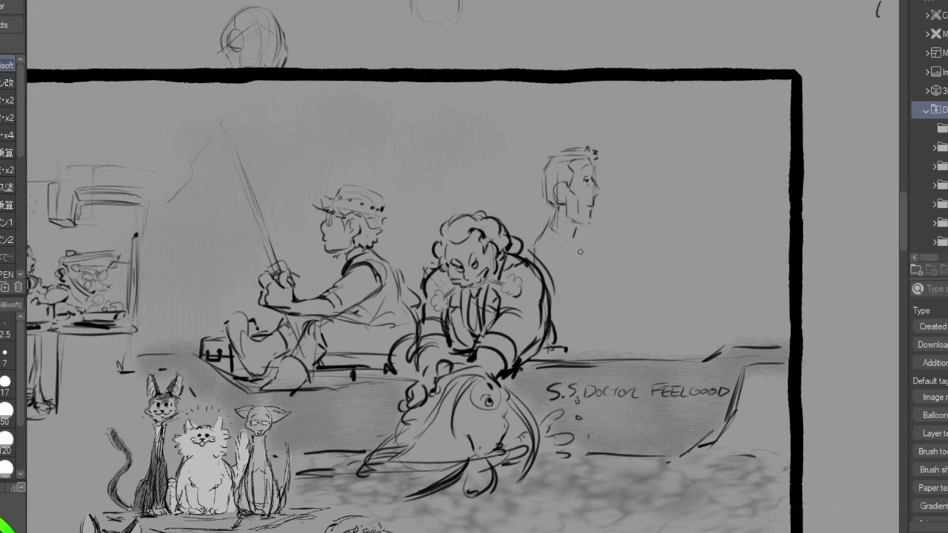
{"action": "mouse_move", "coordinate": [582, 235]}
{"action": "left_mouse_down"}
{"action": "mouse_move", "coordinate": [596, 281]}
{"action": "mouse_move", "coordinate": [589, 303]}
{"action": "mouse_move", "coordinate": [657, 306]}
{"action": "mouse_move", "coordinate": [670, 332]}
{"action": "left_mouse_up"}
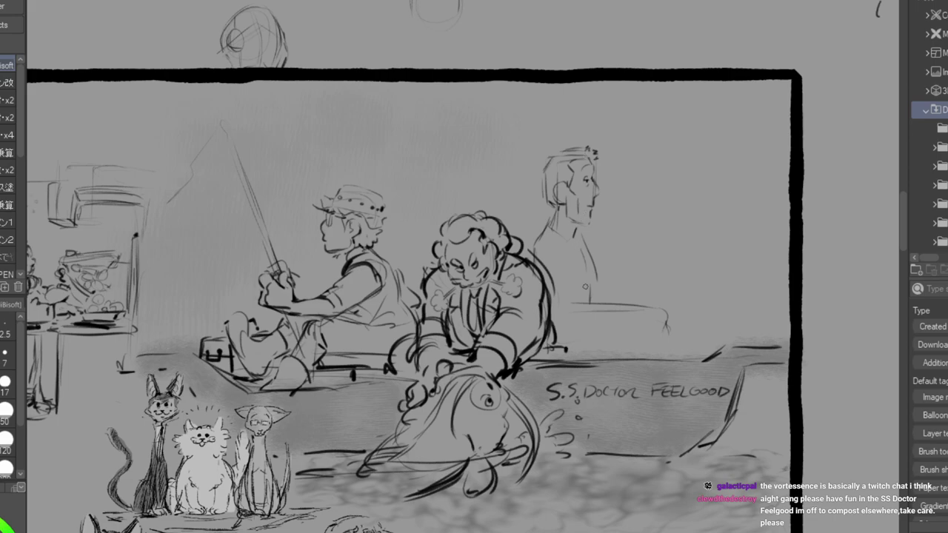
{"action": "left_click_drag", "start_coordinate": [590, 240], "coordinate": [594, 299]}
{"action": "mouse_move", "coordinate": [552, 216]}
{"action": "left_mouse_down"}
{"action": "mouse_move", "coordinate": [578, 226]}
{"action": "mouse_move", "coordinate": [573, 238]}
{"action": "mouse_move", "coordinate": [558, 227]}
{"action": "mouse_move", "coordinate": [577, 235]}
{"action": "mouse_move", "coordinate": [578, 245]}
{"action": "mouse_move", "coordinate": [581, 238]}
{"action": "mouse_move", "coordinate": [592, 271]}
{"action": "left_mouse_up"}
{"action": "left_click_drag", "start_coordinate": [582, 239], "coordinate": [598, 290]}
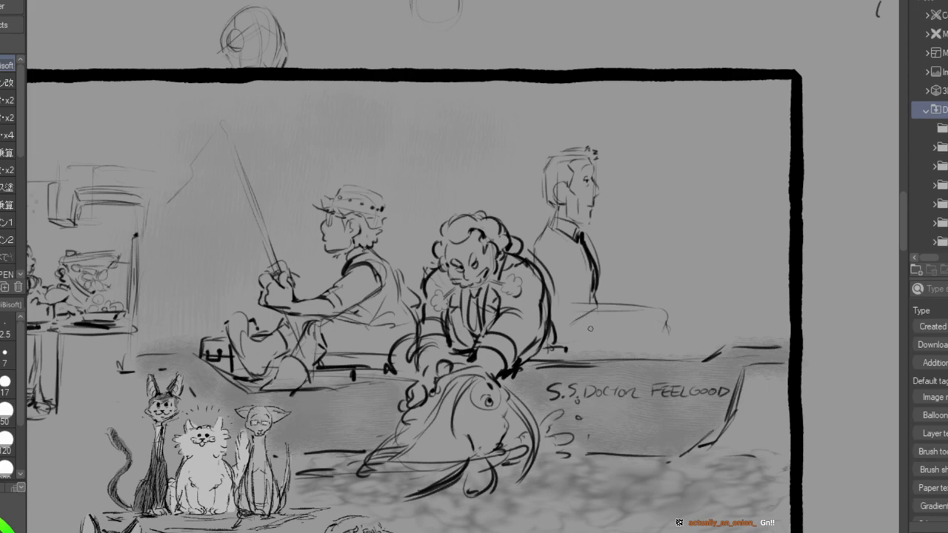
Sketch the tie-wearing figure's seated thigh and bent knee above the boat's edge, with fold marks at the knee.
{"action": "left_click_drag", "start_coordinate": [564, 346], "coordinate": [635, 341]}
{"action": "mouse_move", "coordinate": [633, 349]}
{"action": "left_mouse_down"}
{"action": "mouse_move", "coordinate": [661, 330]}
{"action": "mouse_move", "coordinate": [665, 352]}
{"action": "left_mouse_up"}
{"action": "left_click_drag", "start_coordinate": [667, 334], "coordinate": [666, 343]}
{"action": "mouse_move", "coordinate": [656, 307]}
{"action": "left_mouse_down"}
{"action": "mouse_move", "coordinate": [676, 312]}
{"action": "mouse_move", "coordinate": [673, 340]}
{"action": "left_mouse_up"}
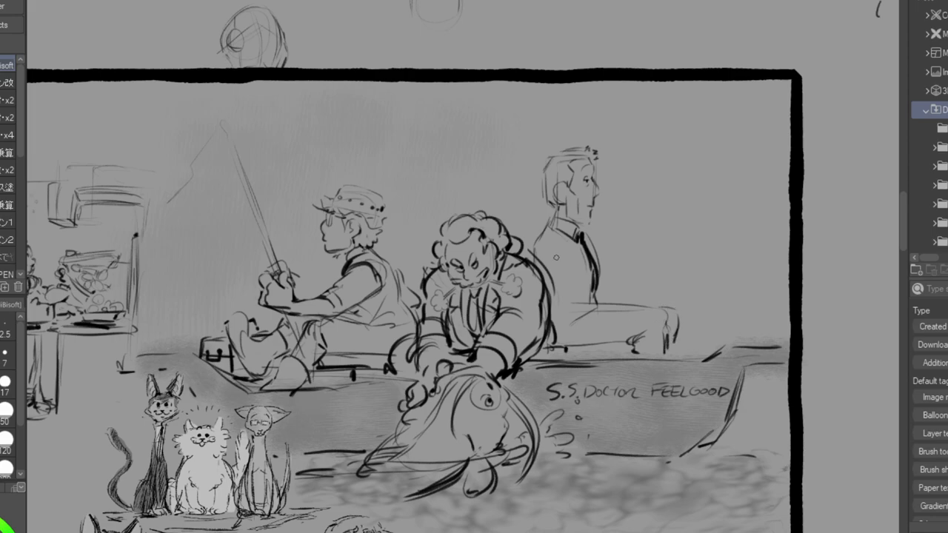
Rough in the suited figure's arms and jacket folds, and a narrow upright case on the lap with a hand on top.
{"action": "mouse_move", "coordinate": [562, 236]}
{"action": "left_mouse_down"}
{"action": "mouse_move", "coordinate": [546, 284]}
{"action": "mouse_move", "coordinate": [597, 333]}
{"action": "left_mouse_up"}
{"action": "left_click_drag", "start_coordinate": [601, 284], "coordinate": [610, 297]}
{"action": "left_click_drag", "start_coordinate": [612, 300], "coordinate": [602, 313]}
{"action": "left_click_drag", "start_coordinate": [598, 321], "coordinate": [635, 314]}
{"action": "mouse_move", "coordinate": [607, 317]}
{"action": "left_mouse_down"}
{"action": "mouse_move", "coordinate": [629, 305]}
{"action": "mouse_move", "coordinate": [622, 292]}
{"action": "mouse_move", "coordinate": [648, 291]}
{"action": "left_mouse_up"}
{"action": "left_click_drag", "start_coordinate": [638, 227], "coordinate": [663, 225]}
{"action": "mouse_move", "coordinate": [663, 226]}
{"action": "left_mouse_down"}
{"action": "mouse_move", "coordinate": [664, 237]}
{"action": "mouse_move", "coordinate": [635, 240]}
{"action": "mouse_move", "coordinate": [628, 251]}
{"action": "mouse_move", "coordinate": [677, 244]}
{"action": "mouse_move", "coordinate": [660, 237]}
{"action": "mouse_move", "coordinate": [644, 293]}
{"action": "left_mouse_up"}
{"action": "mouse_move", "coordinate": [650, 243]}
{"action": "left_mouse_down"}
{"action": "mouse_move", "coordinate": [652, 271]}
{"action": "mouse_move", "coordinate": [671, 237]}
{"action": "mouse_move", "coordinate": [665, 300]}
{"action": "left_mouse_up"}
{"action": "left_click_drag", "start_coordinate": [665, 265], "coordinate": [666, 305]}
{"action": "left_click_drag", "start_coordinate": [635, 257], "coordinate": [659, 238]}
{"action": "left_click_drag", "start_coordinate": [642, 245], "coordinate": [659, 237]}
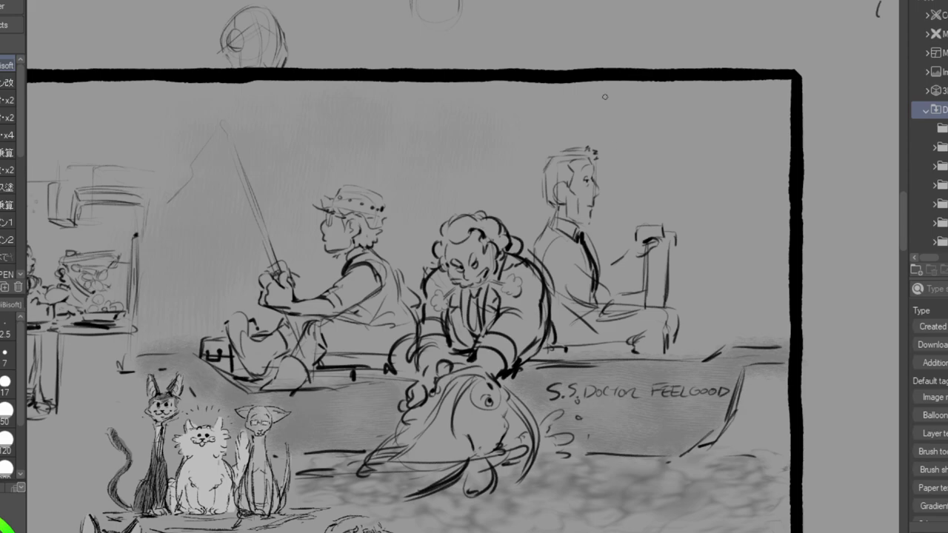
Define the raised forearm's sleeve folds and cuff, and fill the suited figure's hair solid black.
{"action": "mouse_move", "coordinate": [636, 235]}
{"action": "left_mouse_down"}
{"action": "mouse_move", "coordinate": [621, 255]}
{"action": "mouse_move", "coordinate": [633, 257]}
{"action": "mouse_move", "coordinate": [607, 282]}
{"action": "mouse_move", "coordinate": [616, 251]}
{"action": "mouse_move", "coordinate": [596, 268]}
{"action": "mouse_move", "coordinate": [623, 257]}
{"action": "mouse_move", "coordinate": [615, 261]}
{"action": "mouse_move", "coordinate": [633, 275]}
{"action": "mouse_move", "coordinate": [613, 289]}
{"action": "left_mouse_up"}
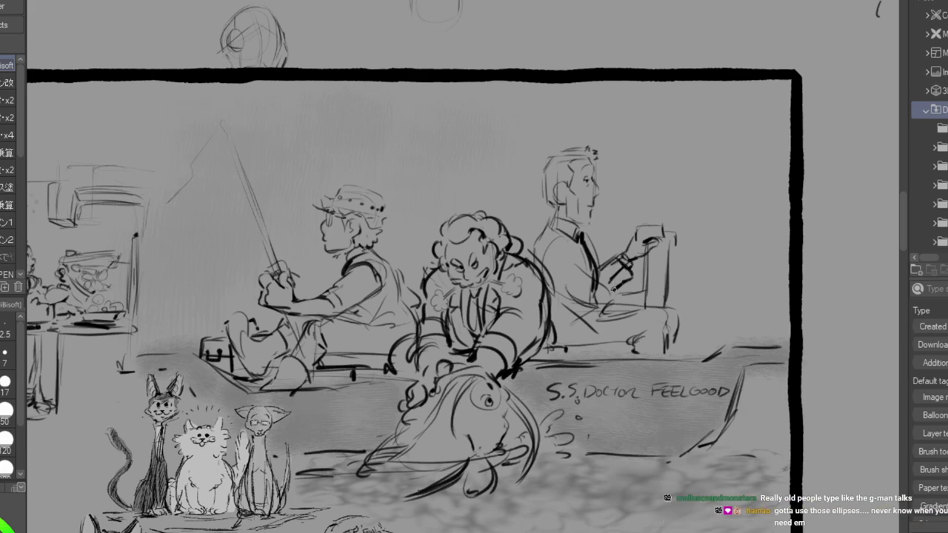
{"action": "left_click_drag", "start_coordinate": [622, 257], "coordinate": [612, 279]}
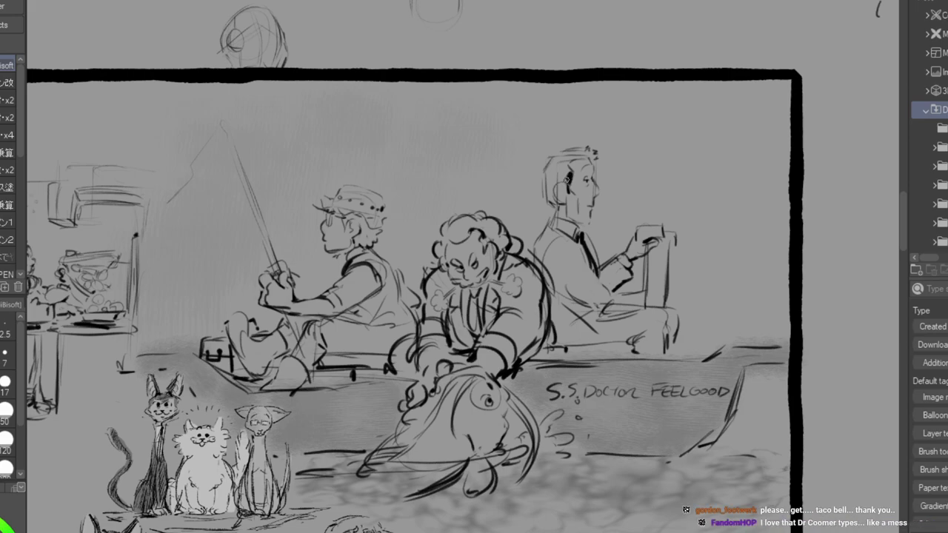
{"action": "mouse_move", "coordinate": [566, 179]}
{"action": "left_mouse_down"}
{"action": "mouse_move", "coordinate": [554, 206]}
{"action": "mouse_move", "coordinate": [546, 170]}
{"action": "mouse_move", "coordinate": [546, 197]}
{"action": "mouse_move", "coordinate": [548, 172]}
{"action": "mouse_move", "coordinate": [556, 203]}
{"action": "mouse_move", "coordinate": [555, 173]}
{"action": "mouse_move", "coordinate": [566, 172]}
{"action": "mouse_move", "coordinate": [553, 181]}
{"action": "mouse_move", "coordinate": [569, 171]}
{"action": "mouse_move", "coordinate": [564, 156]}
{"action": "mouse_move", "coordinate": [551, 159]}
{"action": "mouse_move", "coordinate": [549, 166]}
{"action": "mouse_move", "coordinate": [562, 162]}
{"action": "mouse_move", "coordinate": [564, 170]}
{"action": "mouse_move", "coordinate": [555, 163]}
{"action": "mouse_move", "coordinate": [570, 153]}
{"action": "mouse_move", "coordinate": [586, 147]}
{"action": "mouse_move", "coordinate": [571, 158]}
{"action": "mouse_move", "coordinate": [590, 157]}
{"action": "mouse_move", "coordinate": [557, 156]}
{"action": "mouse_move", "coordinate": [589, 156]}
{"action": "left_mouse_up"}
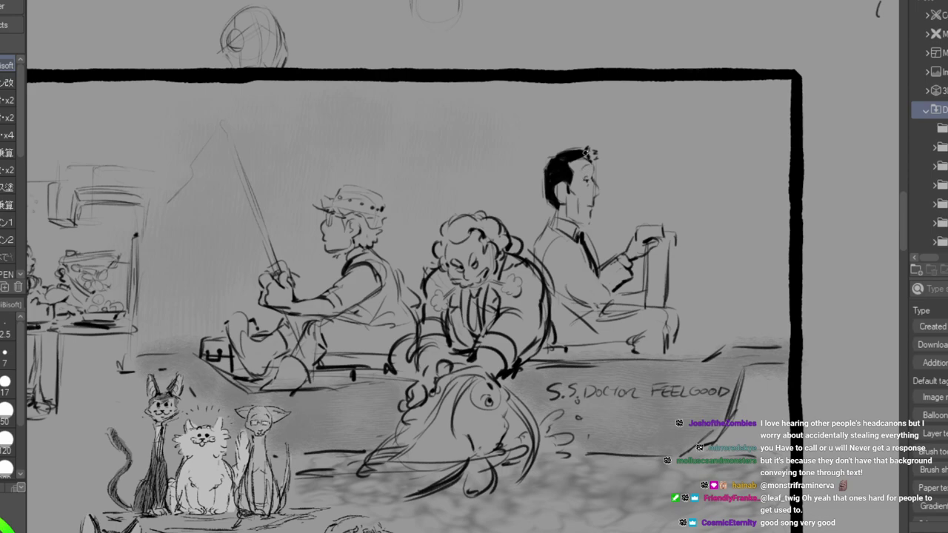
{"action": "left_click_drag", "start_coordinate": [587, 151], "coordinate": [595, 158]}
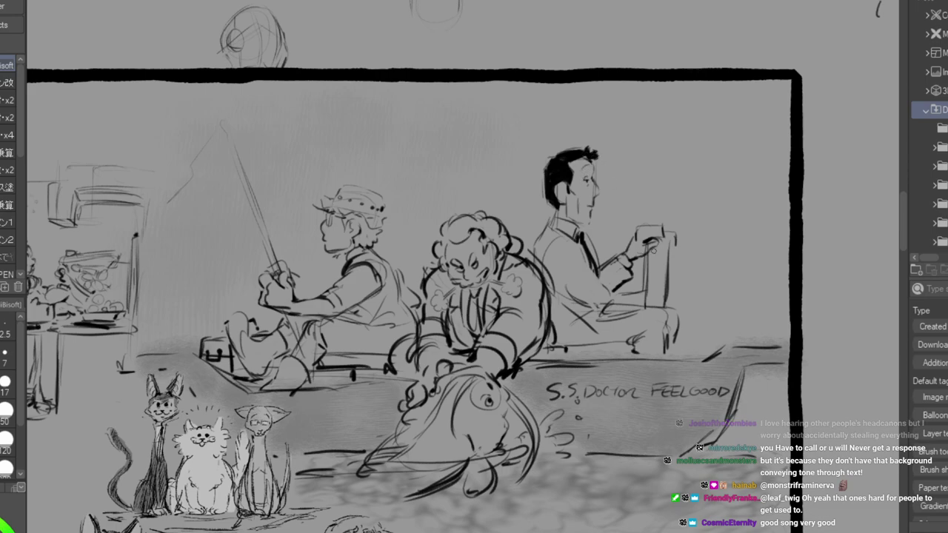
Try a near forearm across the suited figure's lap, and erase it along with the earlier forearm lines.
{"action": "left_click_drag", "start_coordinate": [591, 319], "coordinate": [637, 316]}
{"action": "mouse_move", "coordinate": [581, 280]}
{"action": "left_mouse_down"}
{"action": "mouse_move", "coordinate": [648, 285]}
{"action": "mouse_move", "coordinate": [645, 310]}
{"action": "left_mouse_up"}
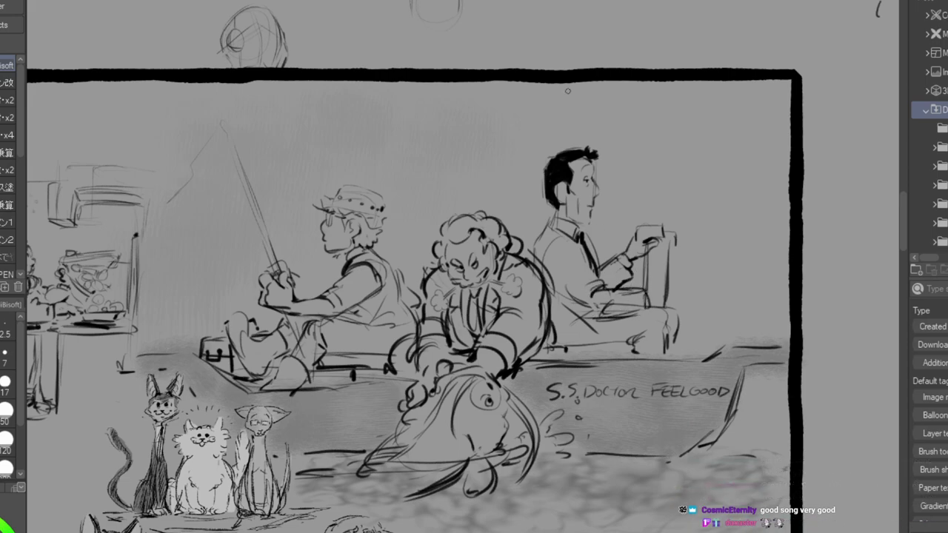
{"action": "key", "text": "e"}
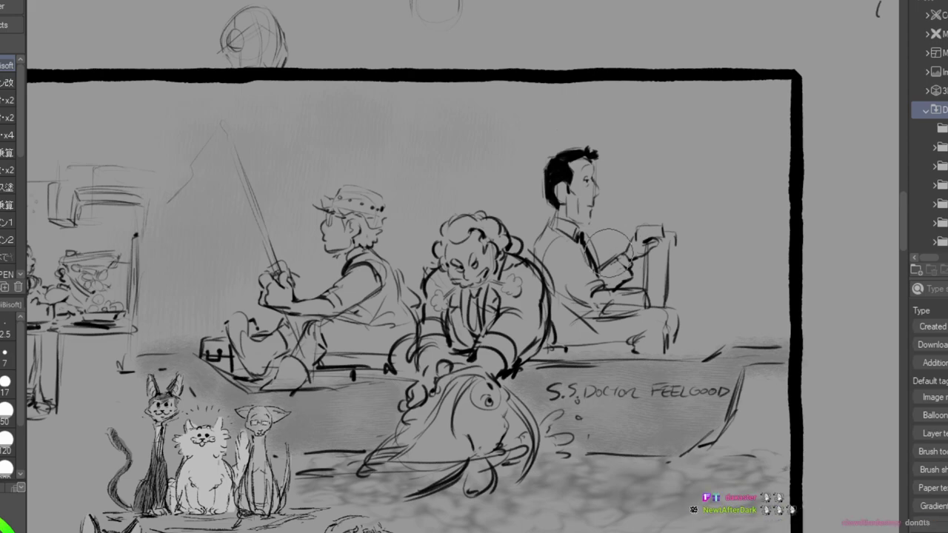
{"action": "mouse_move", "coordinate": [574, 279]}
{"action": "left_mouse_down"}
{"action": "mouse_move", "coordinate": [586, 301]}
{"action": "mouse_move", "coordinate": [629, 307]}
{"action": "left_mouse_up"}
{"action": "left_click_drag", "start_coordinate": [628, 307], "coordinate": [593, 299]}
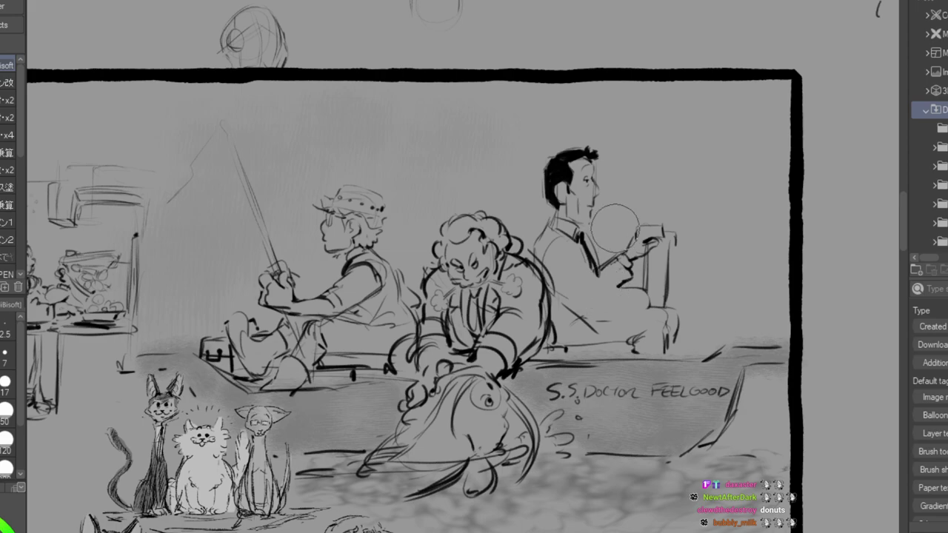
Draw the suited figure's near arm from shoulder to a hand draped over the knee, and strengthen the hand gripping the case.
{"action": "key", "text": "p"}
{"action": "mouse_move", "coordinate": [600, 280]}
{"action": "left_mouse_down"}
{"action": "mouse_move", "coordinate": [591, 291]}
{"action": "mouse_move", "coordinate": [641, 289]}
{"action": "mouse_move", "coordinate": [647, 308]}
{"action": "left_mouse_up"}
{"action": "left_click_drag", "start_coordinate": [591, 314], "coordinate": [648, 310]}
{"action": "left_click_drag", "start_coordinate": [557, 287], "coordinate": [591, 313]}
{"action": "left_click_drag", "start_coordinate": [545, 273], "coordinate": [574, 240]}
{"action": "mouse_move", "coordinate": [546, 257]}
{"action": "left_mouse_down"}
{"action": "mouse_move", "coordinate": [575, 246]}
{"action": "mouse_move", "coordinate": [595, 275]}
{"action": "mouse_move", "coordinate": [666, 296]}
{"action": "mouse_move", "coordinate": [677, 303]}
{"action": "mouse_move", "coordinate": [672, 328]}
{"action": "left_mouse_up"}
{"action": "left_click_drag", "start_coordinate": [673, 309], "coordinate": [670, 337]}
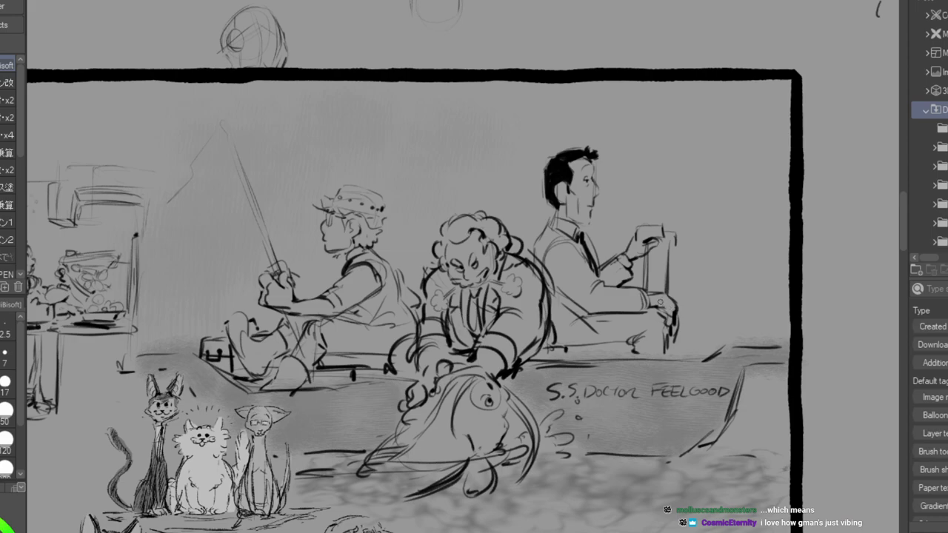
{"action": "key", "text": "ctrl+z"}
{"action": "key", "text": "ctrl+y"}
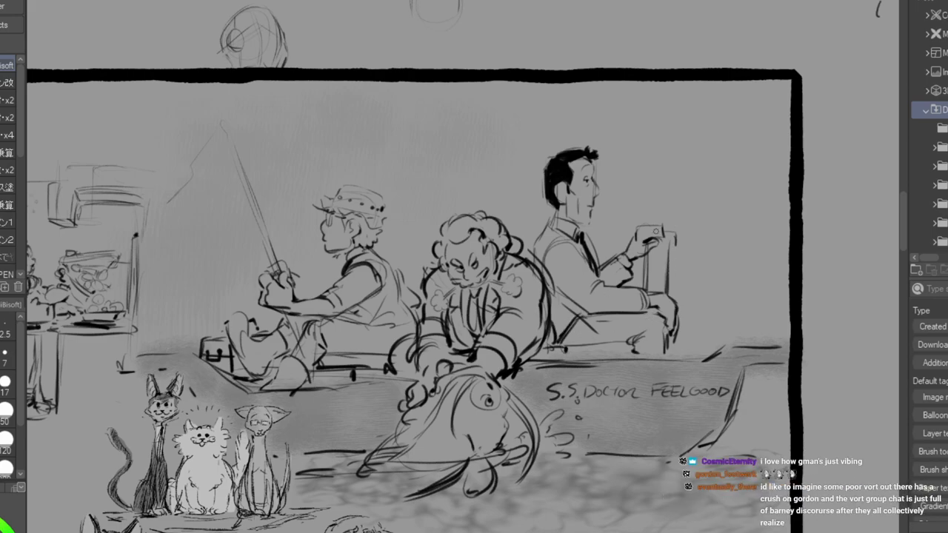
{"action": "left_click_drag", "start_coordinate": [637, 228], "coordinate": [665, 223]}
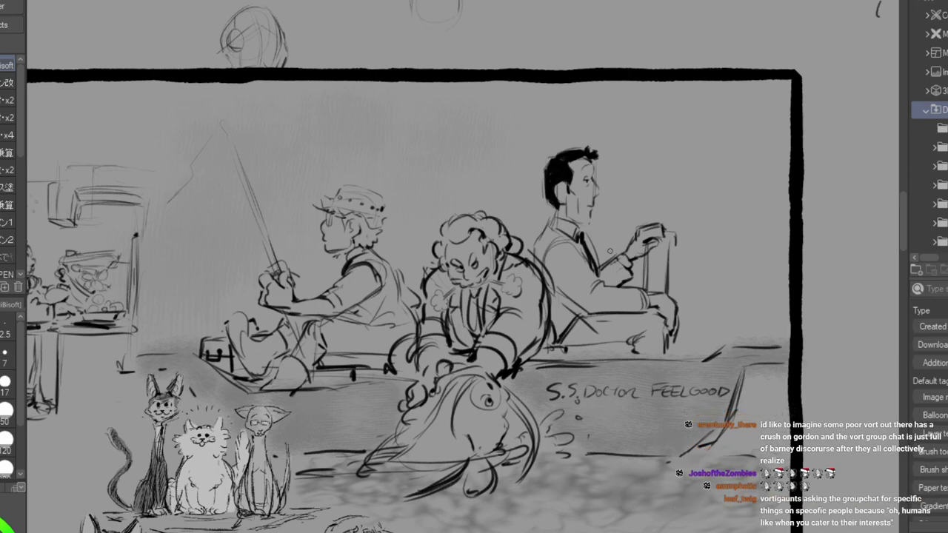
Sketch four upright cattails with pointed tips and thin stems in the background between and beside the three figures.
{"action": "left_click_drag", "start_coordinate": [417, 156], "coordinate": [416, 206]}
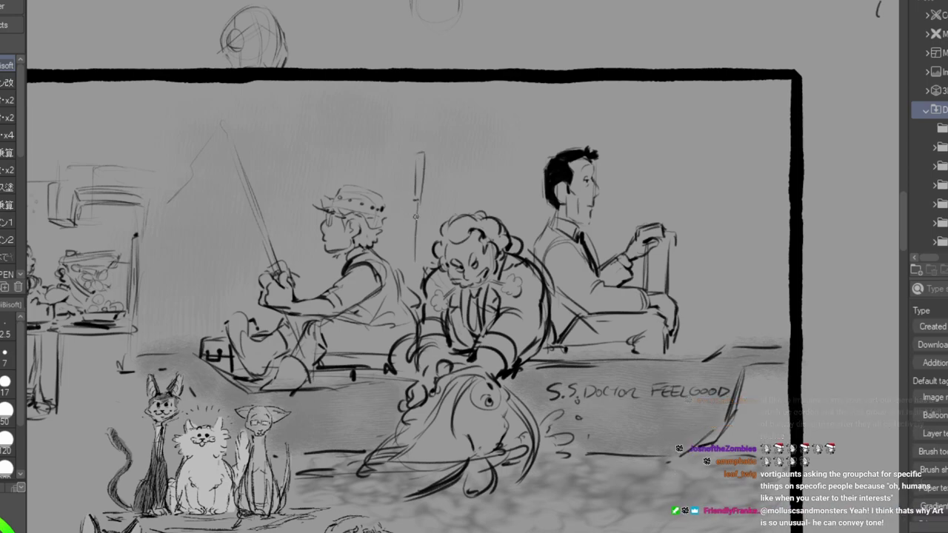
{"action": "left_click_drag", "start_coordinate": [499, 140], "coordinate": [502, 176]}
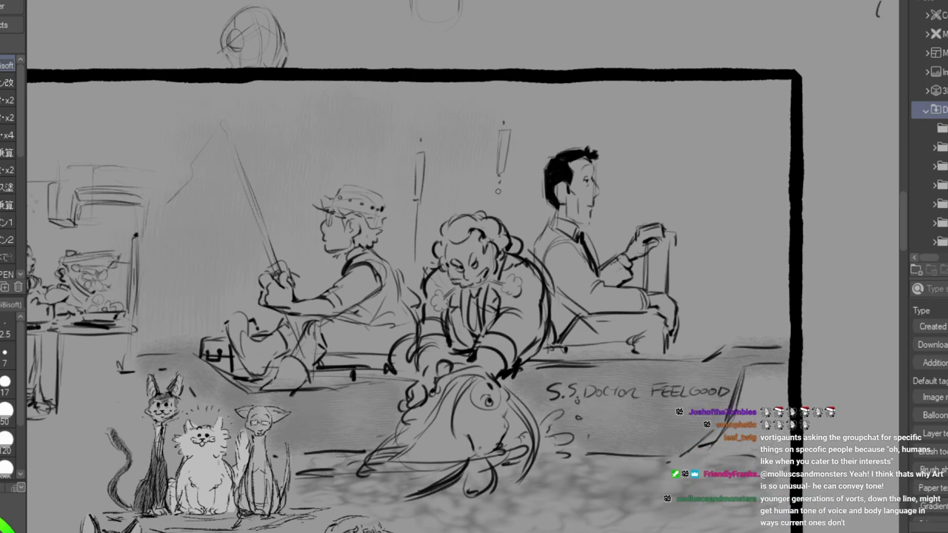
{"action": "mouse_move", "coordinate": [612, 175]}
{"action": "left_mouse_down"}
{"action": "mouse_move", "coordinate": [611, 217]}
{"action": "mouse_move", "coordinate": [619, 189]}
{"action": "left_mouse_up"}
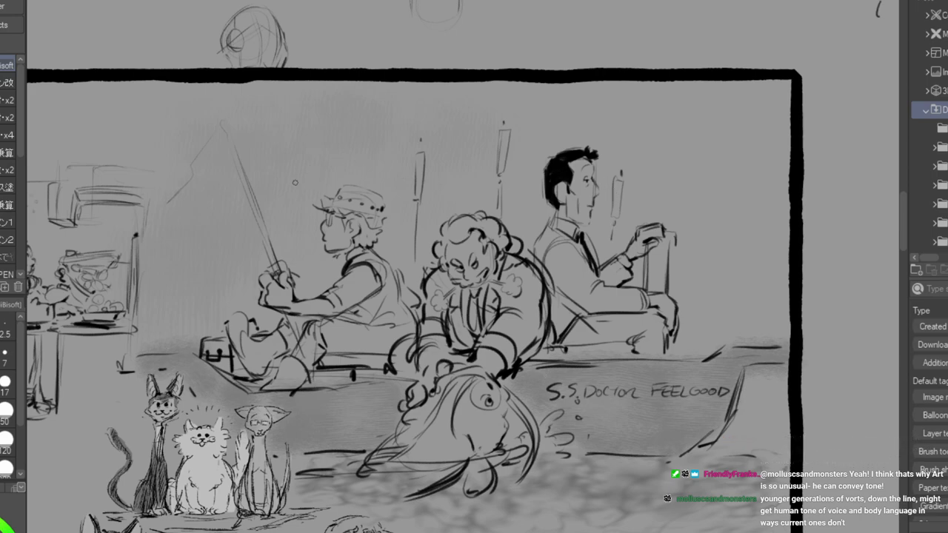
{"action": "left_click_drag", "start_coordinate": [303, 164], "coordinate": [305, 259]}
{"action": "left_click_drag", "start_coordinate": [303, 222], "coordinate": [305, 259]}
{"action": "left_click_drag", "start_coordinate": [306, 153], "coordinate": [306, 157]}
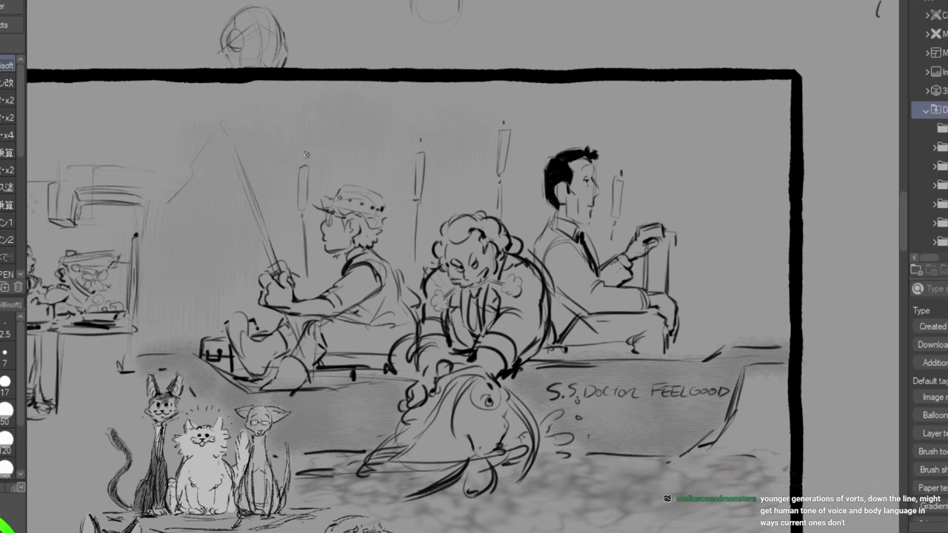
Add three slanted cattails in front of the suited figure, and one with a crumbling top beside the fishing rod.
{"action": "mouse_move", "coordinate": [678, 140]}
{"action": "left_mouse_down"}
{"action": "mouse_move", "coordinate": [673, 195]}
{"action": "mouse_move", "coordinate": [682, 127]}
{"action": "mouse_move", "coordinate": [666, 225]}
{"action": "left_mouse_up"}
{"action": "left_click_drag", "start_coordinate": [711, 185], "coordinate": [709, 230]}
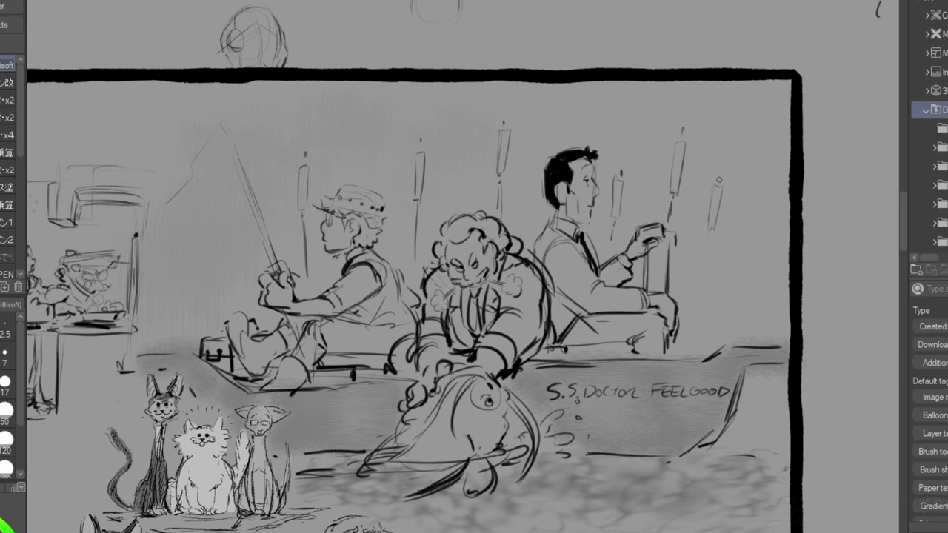
{"action": "left_click_drag", "start_coordinate": [705, 263], "coordinate": [693, 328]}
{"action": "left_click_drag", "start_coordinate": [752, 212], "coordinate": [737, 305]}
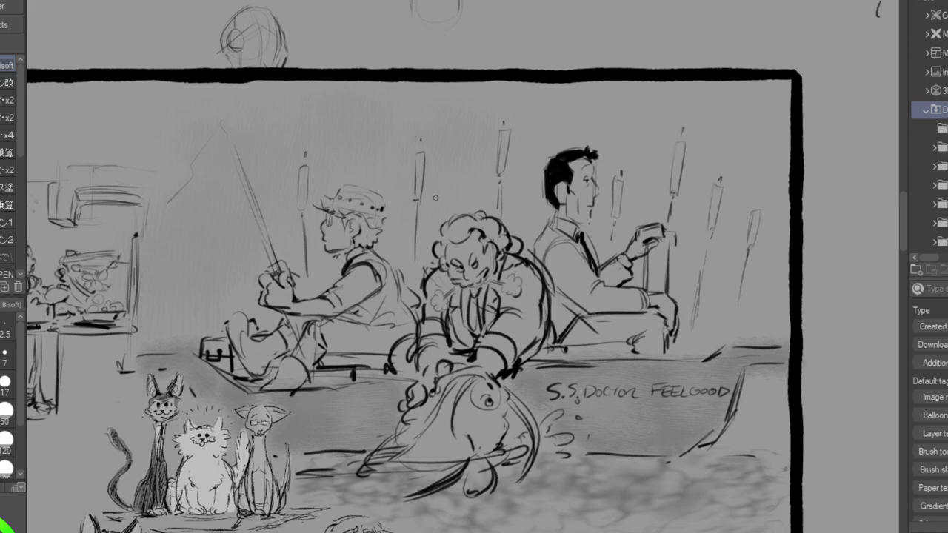
{"action": "left_click_drag", "start_coordinate": [197, 202], "coordinate": [210, 294]}
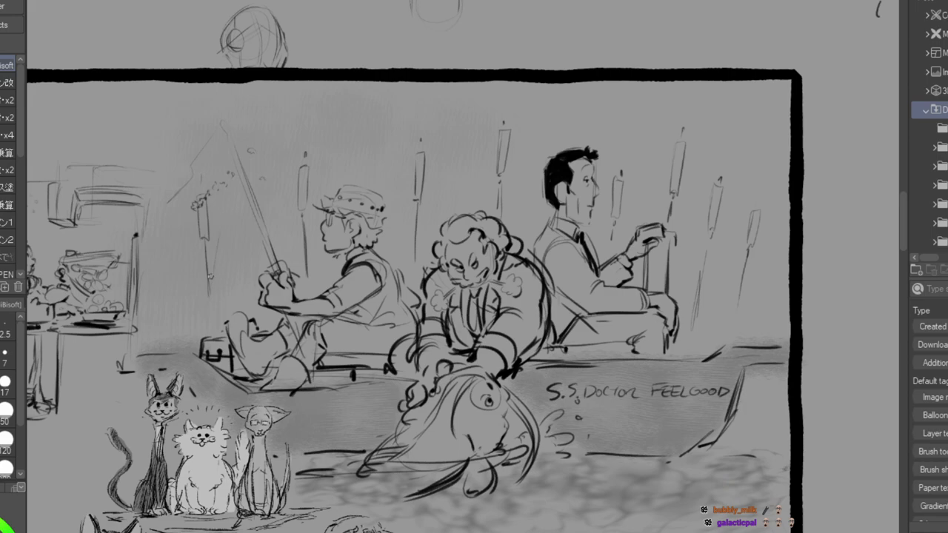
Fill the background around the fishing rod and the hatted figure with thin, crossing reed strokes.
{"action": "left_click_drag", "start_coordinate": [236, 204], "coordinate": [208, 335]}
{"action": "left_click_drag", "start_coordinate": [183, 205], "coordinate": [192, 319]}
{"action": "left_click_drag", "start_coordinate": [167, 169], "coordinate": [168, 292]}
{"action": "left_click_drag", "start_coordinate": [145, 263], "coordinate": [137, 315]}
{"action": "mouse_move", "coordinate": [225, 300]}
{"action": "left_mouse_down"}
{"action": "mouse_move", "coordinate": [240, 198]}
{"action": "mouse_move", "coordinate": [236, 280]}
{"action": "left_mouse_up"}
{"action": "left_click_drag", "start_coordinate": [248, 244], "coordinate": [241, 308]}
{"action": "left_click_drag", "start_coordinate": [254, 264], "coordinate": [251, 297]}
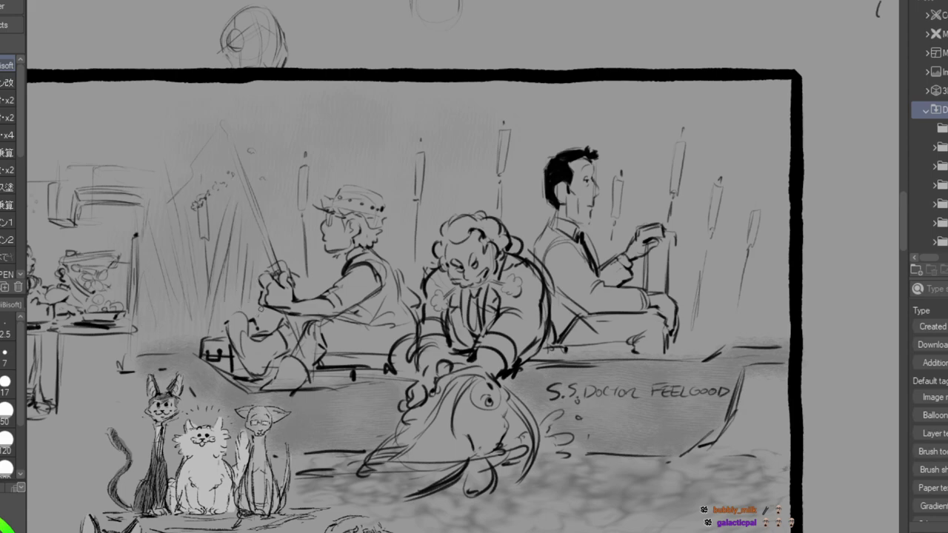
{"action": "left_click_drag", "start_coordinate": [272, 205], "coordinate": [277, 237]}
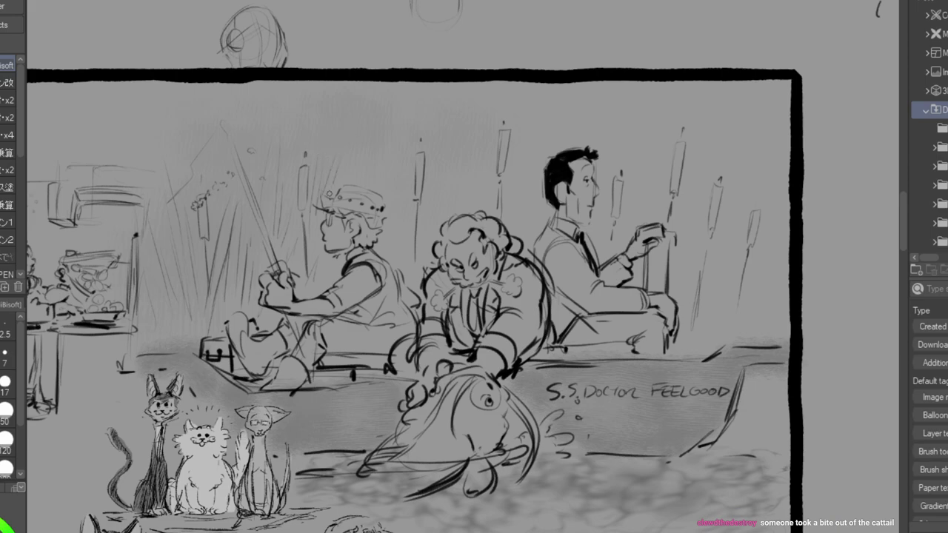
{"action": "left_click_drag", "start_coordinate": [306, 248], "coordinate": [310, 187]}
{"action": "left_click_drag", "start_coordinate": [318, 189], "coordinate": [308, 288]}
{"action": "mouse_move", "coordinate": [377, 154]}
{"action": "left_mouse_down"}
{"action": "mouse_move", "coordinate": [375, 194]}
{"action": "mouse_move", "coordinate": [395, 260]}
{"action": "left_mouse_up"}
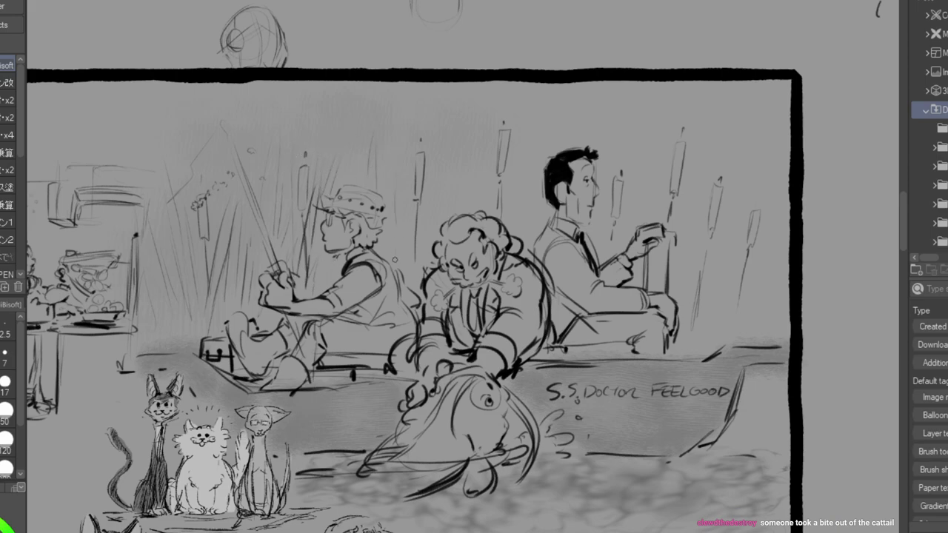
Extend the thin reed strokes behind the scowling figure, from the hatted figure's back to the suited figure.
{"action": "left_click_drag", "start_coordinate": [406, 194], "coordinate": [406, 243]}
{"action": "mouse_move", "coordinate": [434, 156]}
{"action": "left_mouse_down"}
{"action": "mouse_move", "coordinate": [433, 195]}
{"action": "mouse_move", "coordinate": [445, 186]}
{"action": "left_mouse_up"}
{"action": "mouse_move", "coordinate": [458, 149]}
{"action": "left_mouse_down"}
{"action": "mouse_move", "coordinate": [456, 211]}
{"action": "mouse_move", "coordinate": [464, 194]}
{"action": "left_mouse_up"}
{"action": "left_click_drag", "start_coordinate": [476, 148], "coordinate": [479, 196]}
{"action": "left_click_drag", "start_coordinate": [399, 184], "coordinate": [396, 252]}
{"action": "mouse_move", "coordinate": [409, 212]}
{"action": "left_mouse_down"}
{"action": "mouse_move", "coordinate": [422, 256]}
{"action": "mouse_move", "coordinate": [415, 276]}
{"action": "left_mouse_up"}
{"action": "left_click_drag", "start_coordinate": [512, 161], "coordinate": [508, 223]}
{"action": "left_click_drag", "start_coordinate": [528, 124], "coordinate": [526, 213]}
{"action": "left_click_drag", "start_coordinate": [535, 203], "coordinate": [530, 230]}
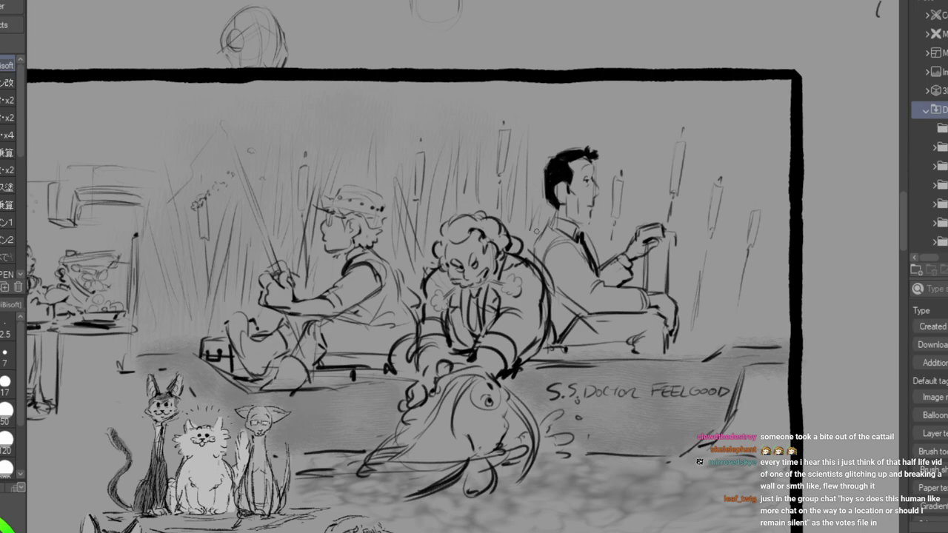
{"action": "left_click_drag", "start_coordinate": [479, 144], "coordinate": [488, 204]}
{"action": "left_click_drag", "start_coordinate": [476, 172], "coordinate": [481, 207]}
Draw slanted reeds around the suited figure out to the panel border, and darken the hatted figure's waistline.
{"action": "left_click_drag", "start_coordinate": [666, 178], "coordinate": [631, 230]}
{"action": "left_click_drag", "start_coordinate": [668, 187], "coordinate": [636, 239]}
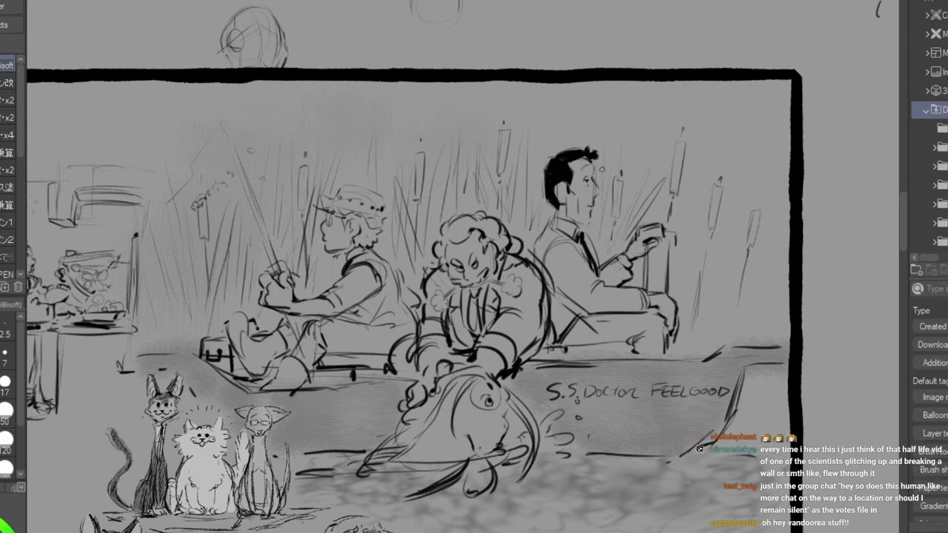
{"action": "mouse_move", "coordinate": [651, 123]}
{"action": "left_mouse_down"}
{"action": "mouse_move", "coordinate": [639, 190]}
{"action": "mouse_move", "coordinate": [659, 222]}
{"action": "left_mouse_up"}
{"action": "left_click_drag", "start_coordinate": [717, 151], "coordinate": [684, 200]}
{"action": "left_click_drag", "start_coordinate": [703, 133], "coordinate": [680, 299]}
{"action": "mouse_move", "coordinate": [703, 205]}
{"action": "left_mouse_down"}
{"action": "mouse_move", "coordinate": [688, 282]}
{"action": "mouse_move", "coordinate": [745, 167]}
{"action": "left_mouse_up"}
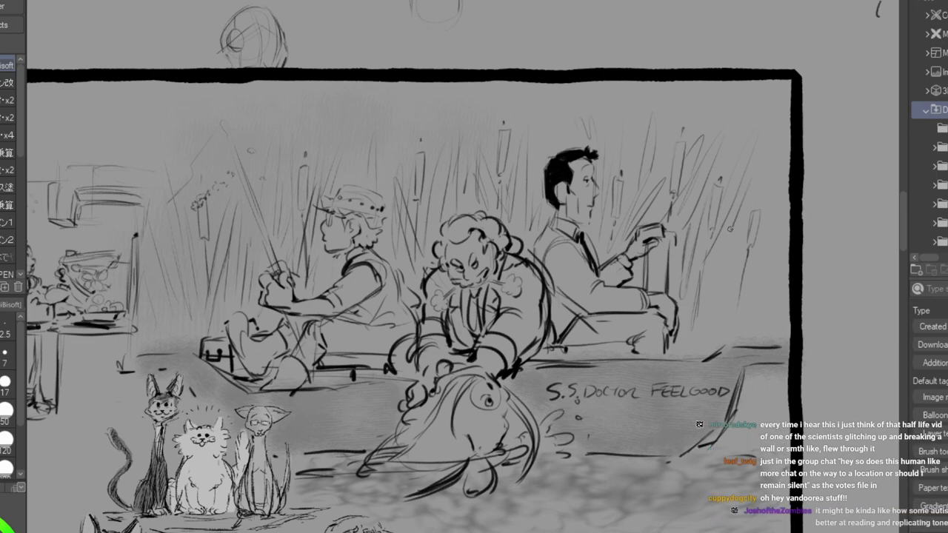
{"action": "left_click_drag", "start_coordinate": [735, 228], "coordinate": [779, 173]}
{"action": "left_click_drag", "start_coordinate": [718, 294], "coordinate": [738, 240]}
{"action": "mouse_move", "coordinate": [749, 288]}
{"action": "left_mouse_down"}
{"action": "mouse_move", "coordinate": [765, 260]}
{"action": "mouse_move", "coordinate": [767, 277]}
{"action": "left_mouse_up"}
{"action": "left_click_drag", "start_coordinate": [362, 318], "coordinate": [422, 313]}
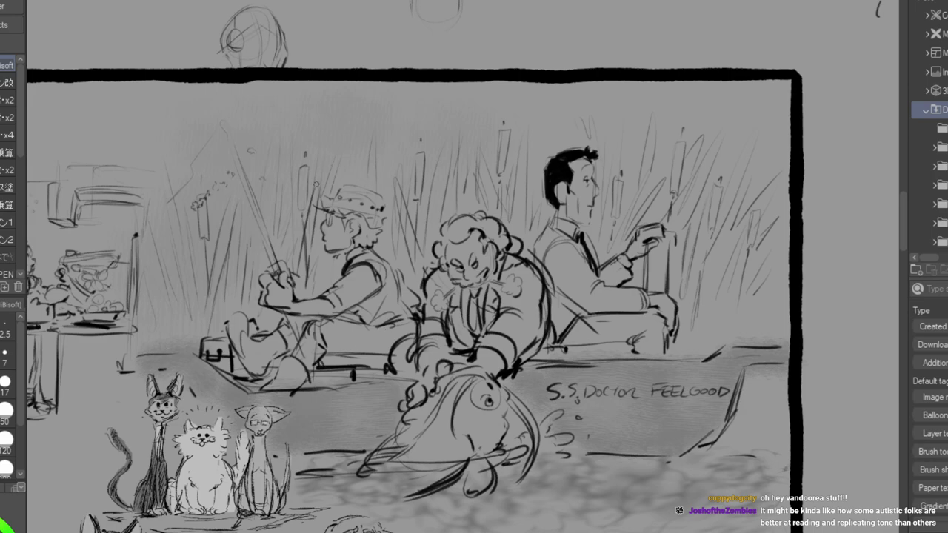
Try a heavy black stroke on the cattail stem beside the hatted figure's face, and undo it.
{"action": "left_click_drag", "start_coordinate": [309, 219], "coordinate": [301, 267]}
{"action": "left_click_drag", "start_coordinate": [301, 267], "coordinate": [308, 224]}
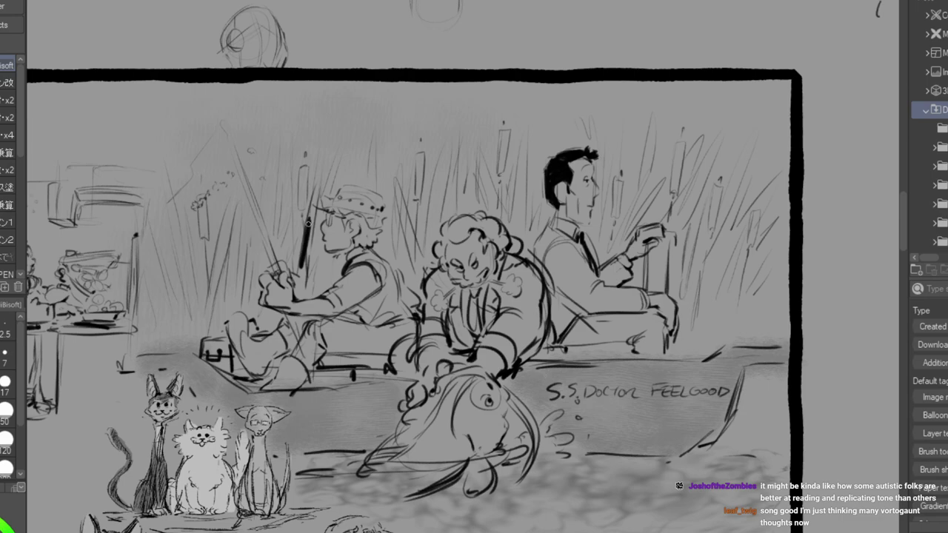
{"action": "key", "text": "ctrl+z"}
{"action": "key", "text": "ctrl+z"}
{"action": "key", "text": "ctrl+z"}
{"action": "key", "text": "ctrl+z"}
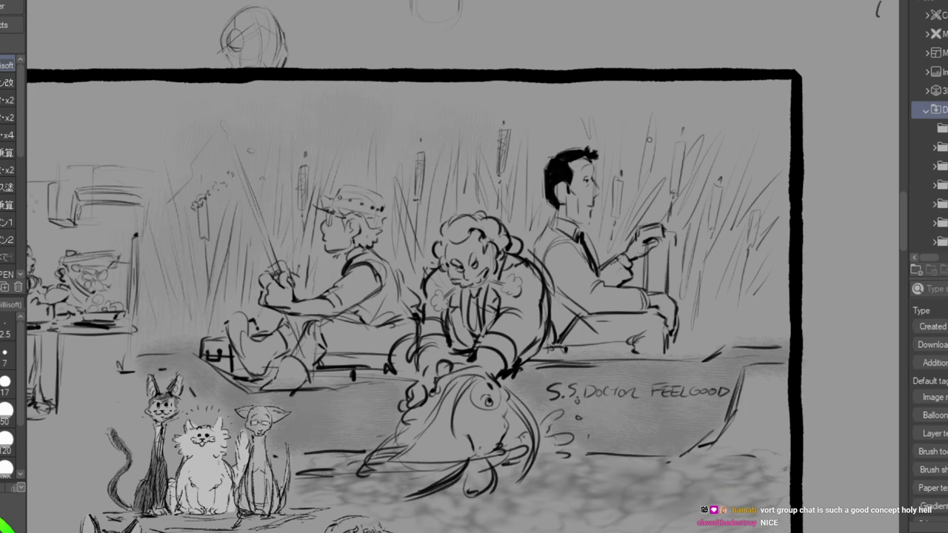
Hatch the cattail heads around the suited figure and the crumbling one beside the fishing rod with short dark marks.
{"action": "left_click_drag", "start_coordinate": [614, 182], "coordinate": [619, 213]}
{"action": "left_click_drag", "start_coordinate": [683, 142], "coordinate": [677, 184]}
{"action": "mouse_move", "coordinate": [720, 184]}
{"action": "left_mouse_down"}
{"action": "mouse_move", "coordinate": [711, 217]}
{"action": "mouse_move", "coordinate": [720, 188]}
{"action": "mouse_move", "coordinate": [750, 228]}
{"action": "left_mouse_up"}
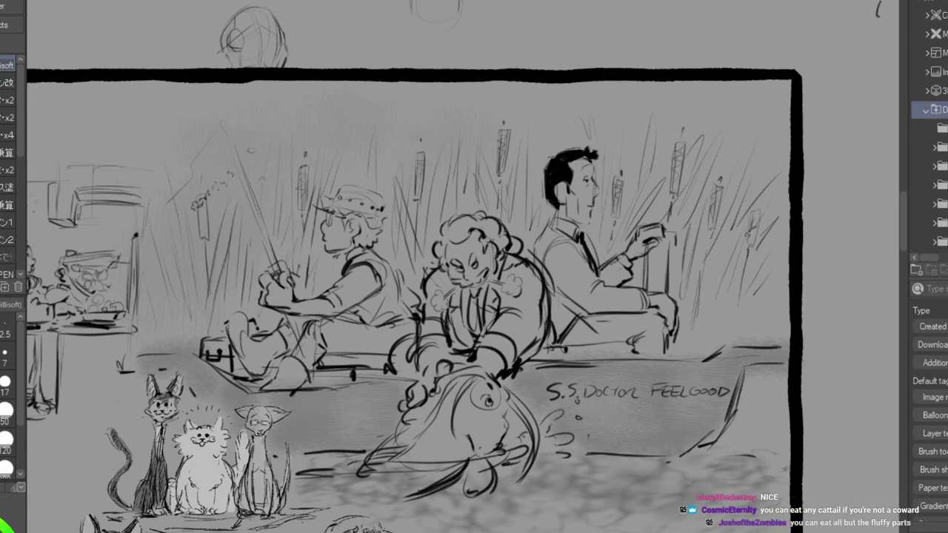
{"action": "left_click_drag", "start_coordinate": [197, 209], "coordinate": [204, 239]}
{"action": "left_click", "coordinate": [192, 189]}
{"action": "left_click_drag", "start_coordinate": [199, 201], "coordinate": [202, 205]}
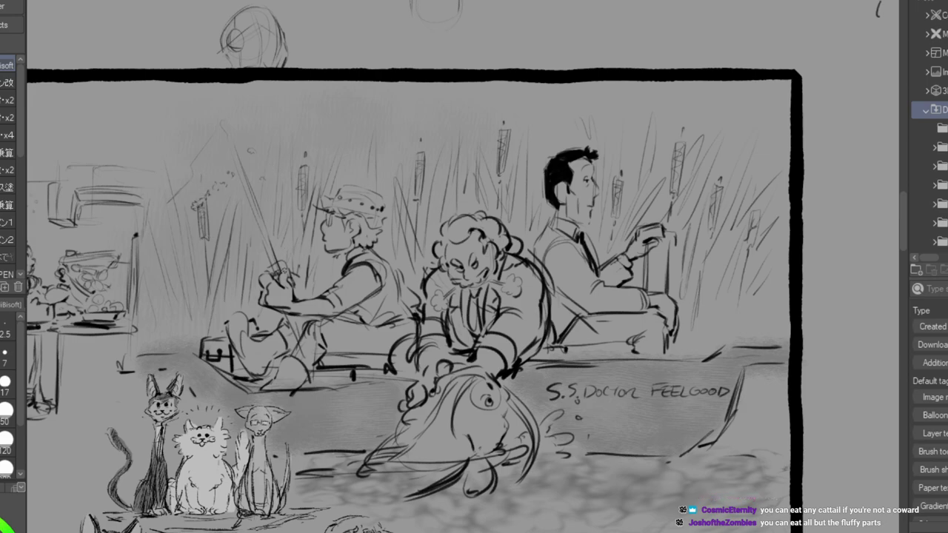
Undo the last strokes, and rework the hatted figure's hands around the fishing rod and the forearm beneath them with darker lines.
{"action": "key", "text": "ctrl+z"}
{"action": "key", "text": "ctrl+z"}
{"action": "left_click_drag", "start_coordinate": [273, 309], "coordinate": [299, 311]}
{"action": "left_click_drag", "start_coordinate": [355, 257], "coordinate": [341, 267]}
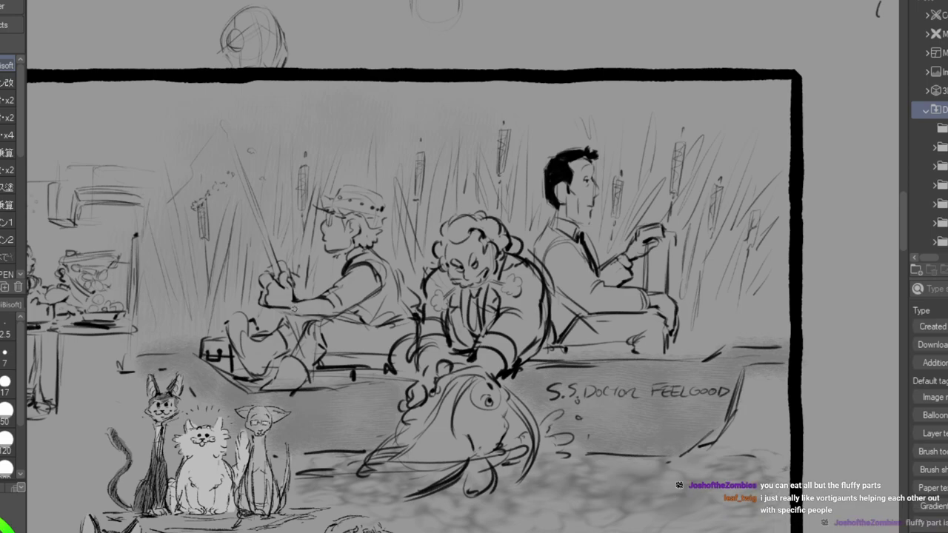
{"action": "left_click_drag", "start_coordinate": [292, 307], "coordinate": [327, 314]}
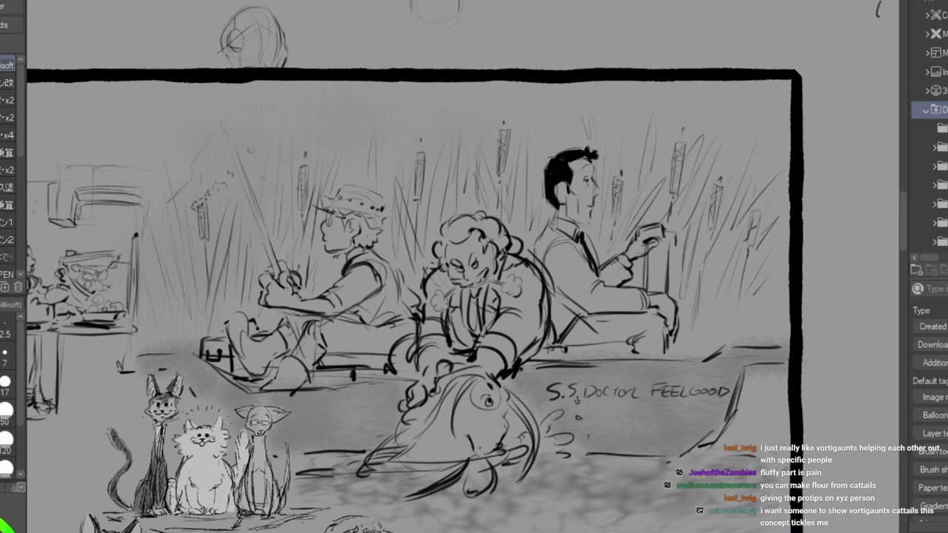
{"action": "left_click_drag", "start_coordinate": [308, 277], "coordinate": [315, 282]}
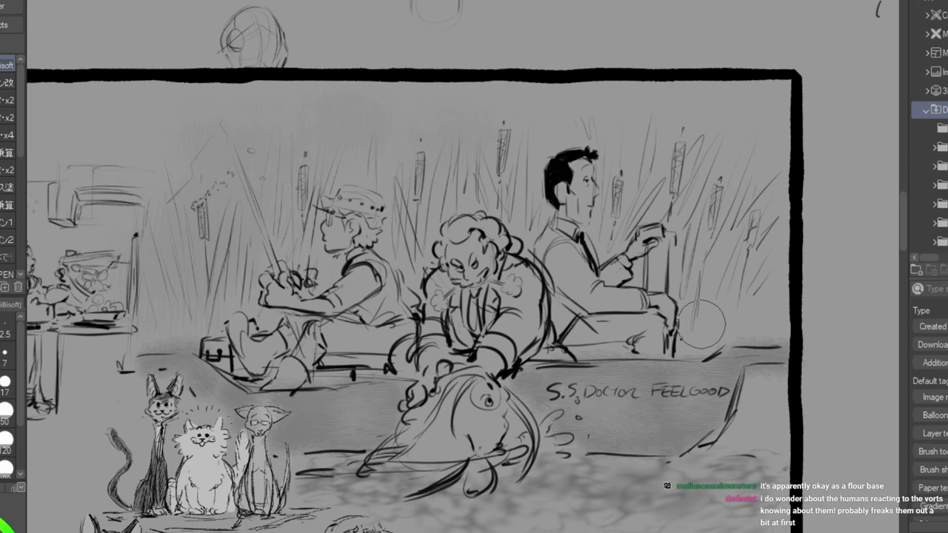
Redraw the suited figure's raised hand with its cuff, and fill the upright object under the fingers solid black.
{"action": "mouse_move", "coordinate": [656, 227]}
{"action": "left_mouse_down"}
{"action": "mouse_move", "coordinate": [667, 235]}
{"action": "mouse_move", "coordinate": [657, 237]}
{"action": "mouse_move", "coordinate": [667, 230]}
{"action": "left_mouse_up"}
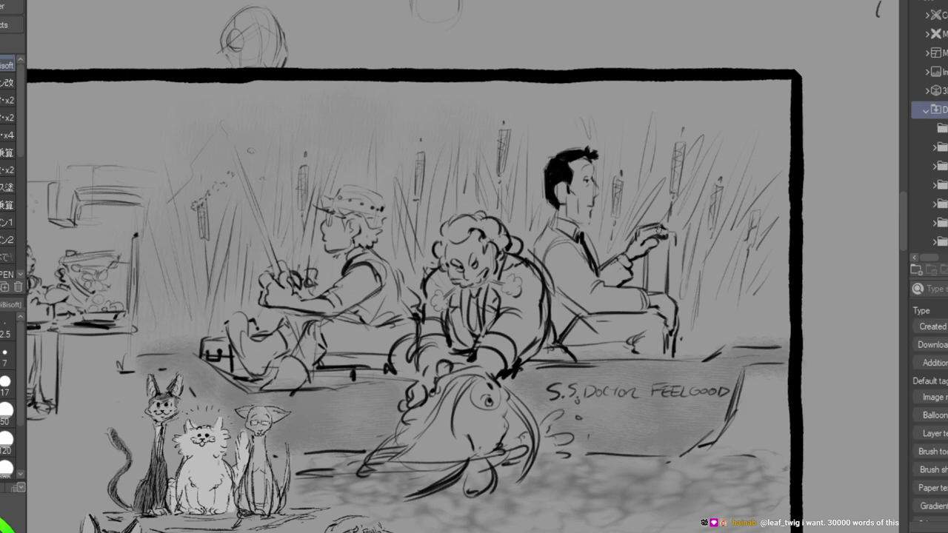
{"action": "left_click_drag", "start_coordinate": [662, 231], "coordinate": [661, 245]}
{"action": "mouse_move", "coordinate": [647, 258]}
{"action": "left_mouse_down"}
{"action": "mouse_move", "coordinate": [646, 283]}
{"action": "mouse_move", "coordinate": [646, 257]}
{"action": "mouse_move", "coordinate": [655, 282]}
{"action": "mouse_move", "coordinate": [659, 244]}
{"action": "mouse_move", "coordinate": [656, 287]}
{"action": "mouse_move", "coordinate": [664, 236]}
{"action": "mouse_move", "coordinate": [662, 281]}
{"action": "mouse_move", "coordinate": [651, 287]}
{"action": "mouse_move", "coordinate": [664, 268]}
{"action": "left_mouse_up"}
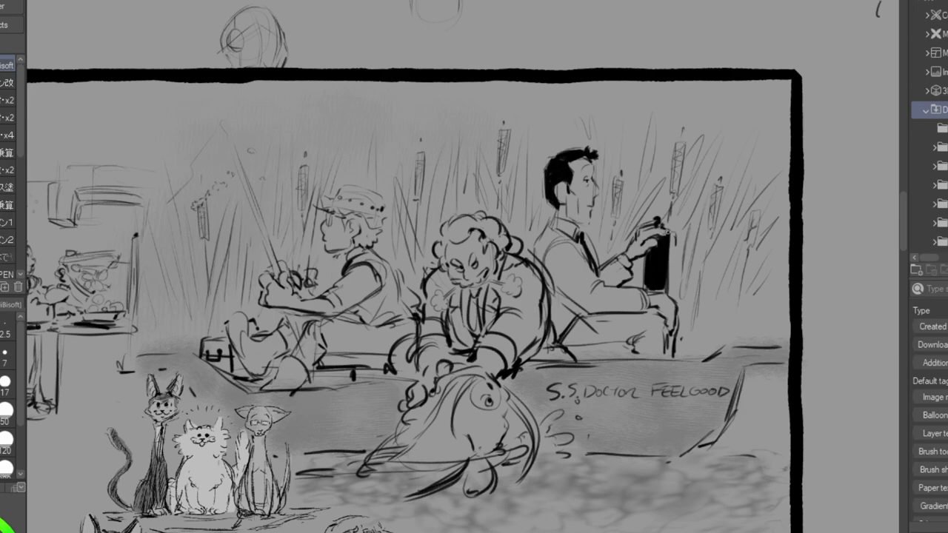
{"action": "left_click_drag", "start_coordinate": [641, 235], "coordinate": [630, 249]}
{"action": "left_click", "coordinate": [620, 242], "text": "alt"}
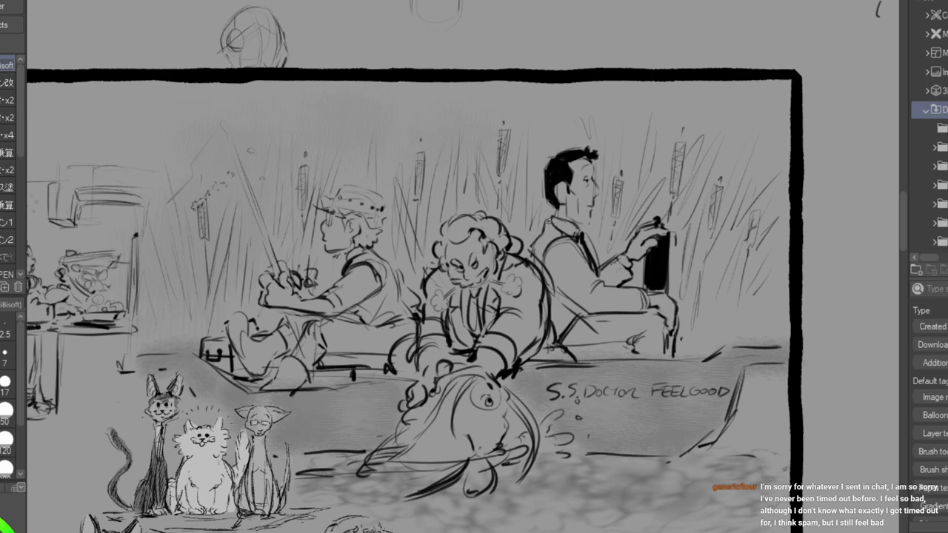
Try outlining a vest on the suited figure's shoulder and back and hatching it with slanted lines.
{"action": "mouse_move", "coordinate": [545, 220]}
{"action": "left_mouse_down"}
{"action": "mouse_move", "coordinate": [550, 231]}
{"action": "mouse_move", "coordinate": [532, 249]}
{"action": "left_mouse_up"}
{"action": "mouse_move", "coordinate": [549, 235]}
{"action": "left_mouse_down"}
{"action": "mouse_move", "coordinate": [535, 249]}
{"action": "mouse_move", "coordinate": [542, 257]}
{"action": "mouse_move", "coordinate": [559, 236]}
{"action": "left_mouse_up"}
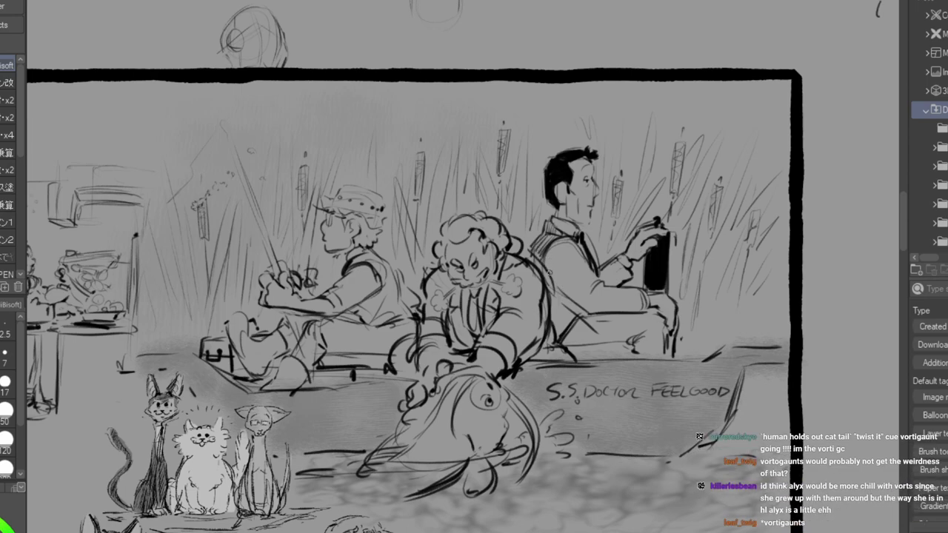
{"action": "left_click_drag", "start_coordinate": [556, 264], "coordinate": [586, 290]}
{"action": "left_click_drag", "start_coordinate": [555, 245], "coordinate": [591, 289]}
{"action": "left_click_drag", "start_coordinate": [561, 240], "coordinate": [593, 279]}
{"action": "mouse_move", "coordinate": [573, 244]}
{"action": "left_mouse_down"}
{"action": "mouse_move", "coordinate": [596, 279]}
{"action": "mouse_move", "coordinate": [591, 271]}
{"action": "mouse_move", "coordinate": [564, 327]}
{"action": "left_mouse_up"}
{"action": "left_click_drag", "start_coordinate": [552, 315], "coordinate": [560, 329]}
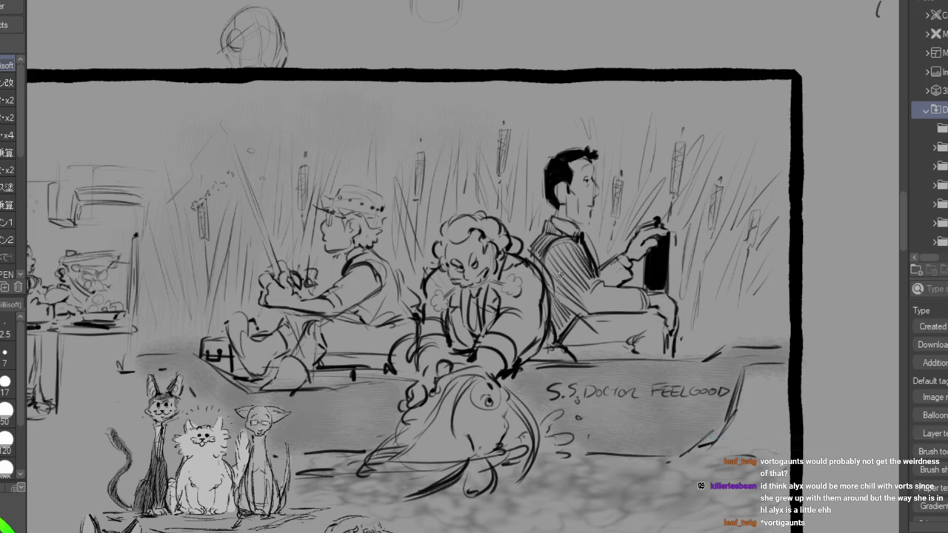
{"action": "left_click_drag", "start_coordinate": [564, 259], "coordinate": [582, 301]}
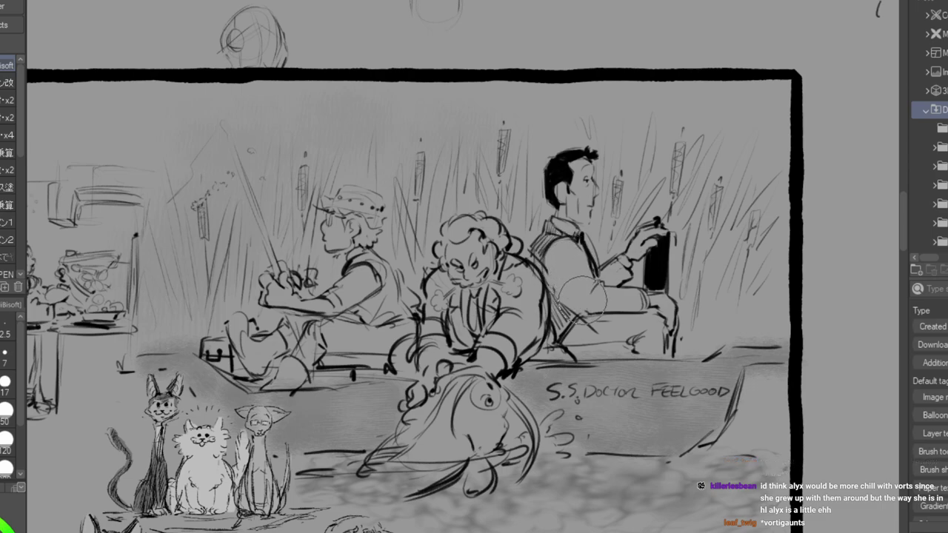
Erase the vest hatching, redraw the suited figure's collar, back and waist outlines, and thicken the tie.
{"action": "mouse_move", "coordinate": [545, 239]}
{"action": "left_mouse_down"}
{"action": "mouse_move", "coordinate": [541, 251]}
{"action": "mouse_move", "coordinate": [548, 222]}
{"action": "mouse_move", "coordinate": [563, 311]}
{"action": "mouse_move", "coordinate": [582, 197]}
{"action": "left_mouse_up"}
{"action": "key", "text": "p"}
{"action": "mouse_move", "coordinate": [552, 243]}
{"action": "left_mouse_down"}
{"action": "mouse_move", "coordinate": [551, 288]}
{"action": "mouse_move", "coordinate": [573, 318]}
{"action": "left_mouse_up"}
{"action": "mouse_move", "coordinate": [548, 223]}
{"action": "left_mouse_down"}
{"action": "mouse_move", "coordinate": [530, 246]}
{"action": "mouse_move", "coordinate": [549, 231]}
{"action": "left_mouse_up"}
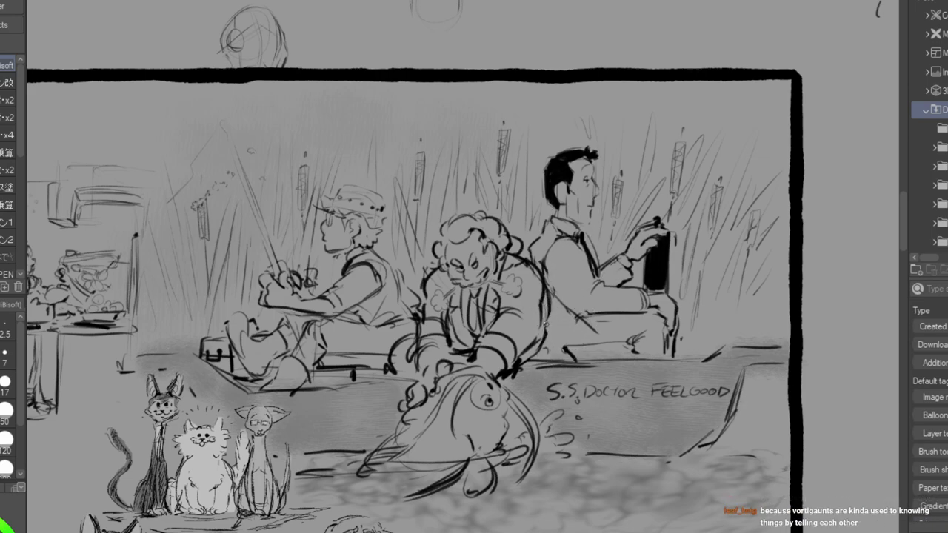
{"action": "mouse_move", "coordinate": [551, 341]}
{"action": "left_mouse_down"}
{"action": "mouse_move", "coordinate": [561, 346]}
{"action": "mouse_move", "coordinate": [584, 315]}
{"action": "left_mouse_up"}
{"action": "left_click_drag", "start_coordinate": [549, 271], "coordinate": [575, 312]}
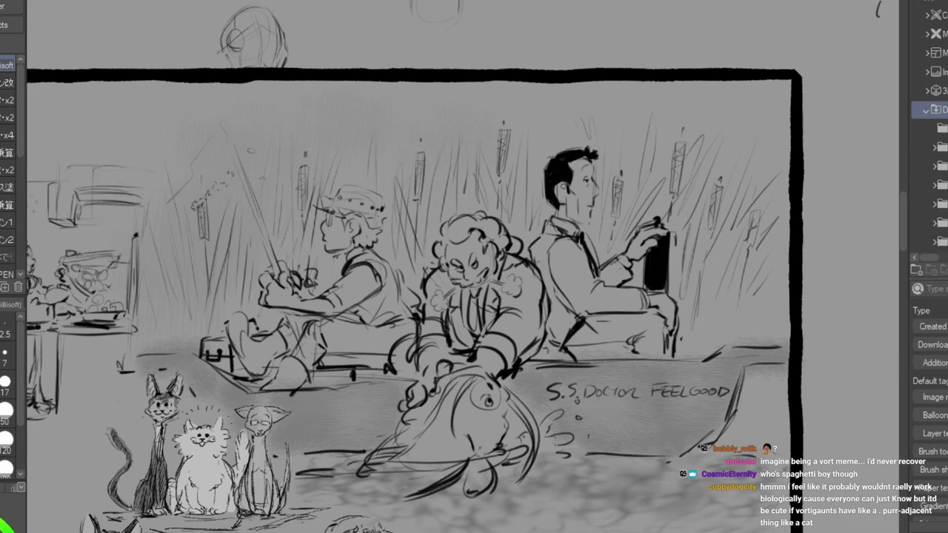
{"action": "left_click_drag", "start_coordinate": [558, 185], "coordinate": [559, 198]}
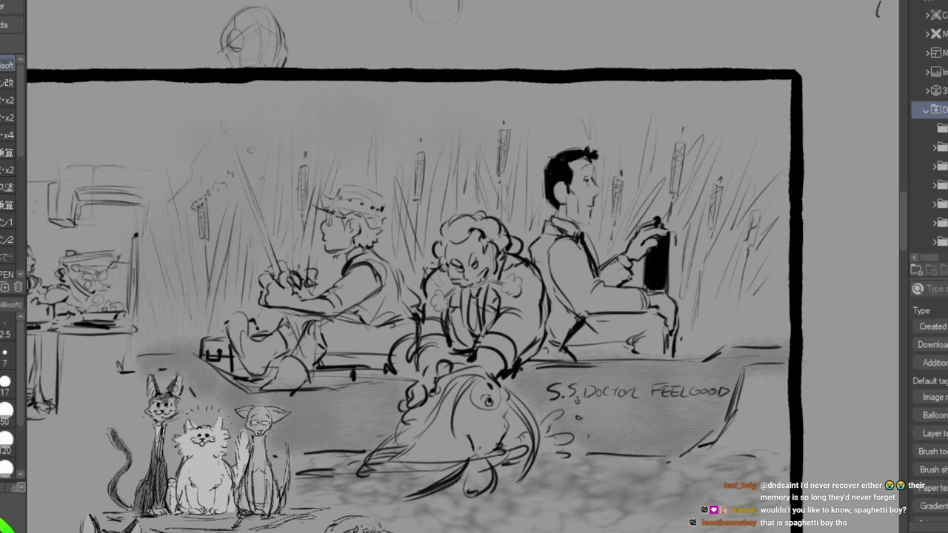
{"action": "left_click_drag", "start_coordinate": [583, 240], "coordinate": [594, 271]}
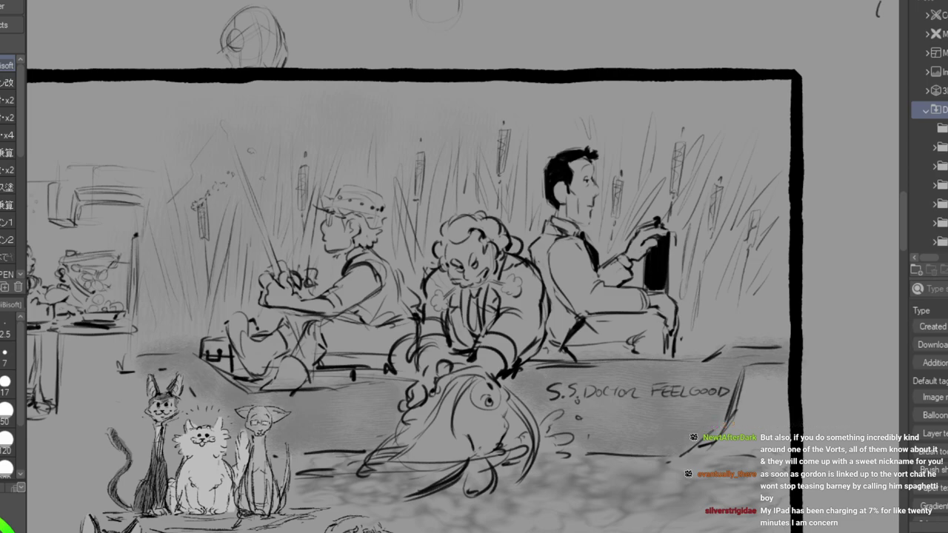
Redraw the boat's upper edge beneath the suited figure, and extend the waterline along the hull toward the panel border.
{"action": "left_click_drag", "start_coordinate": [522, 362], "coordinate": [699, 355]}
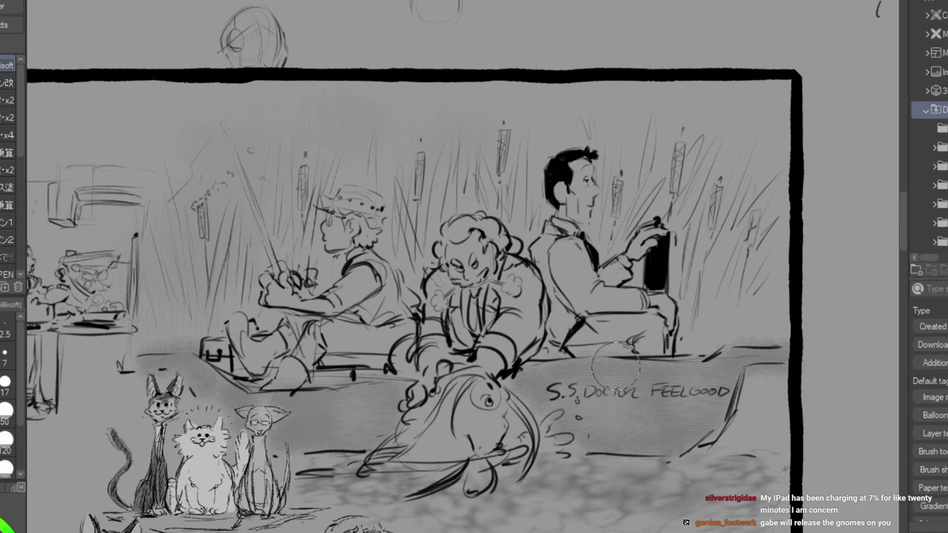
{"action": "left_click_drag", "start_coordinate": [591, 451], "coordinate": [705, 442]}
{"action": "mouse_move", "coordinate": [592, 450]}
{"action": "left_mouse_down"}
{"action": "mouse_move", "coordinate": [715, 444]}
{"action": "mouse_move", "coordinate": [770, 427]}
{"action": "left_mouse_up"}
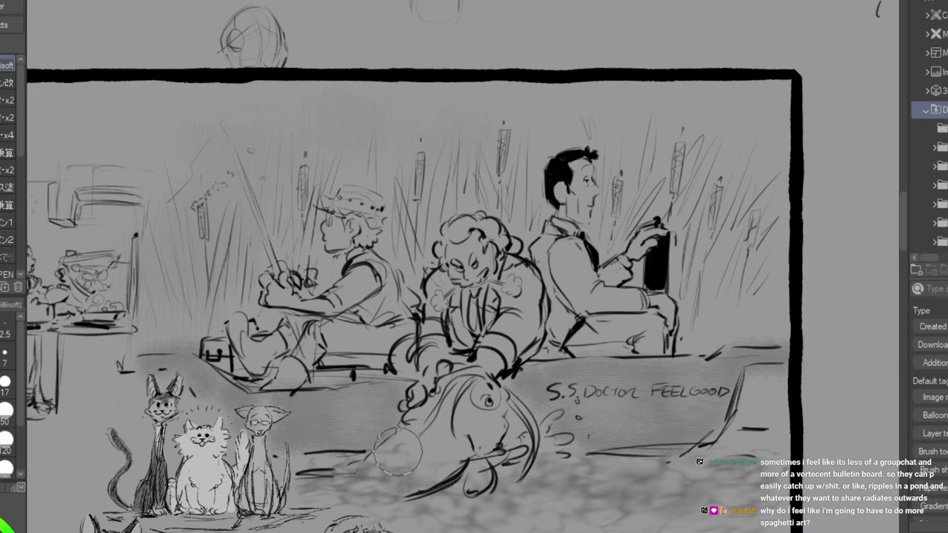
Erase the fish's old rear contour, and draw ribbed fins beneath its head and a lobed tail behind its body.
{"action": "mouse_move", "coordinate": [411, 441]}
{"action": "left_mouse_down"}
{"action": "mouse_move", "coordinate": [371, 478]}
{"action": "mouse_move", "coordinate": [387, 472]}
{"action": "left_mouse_up"}
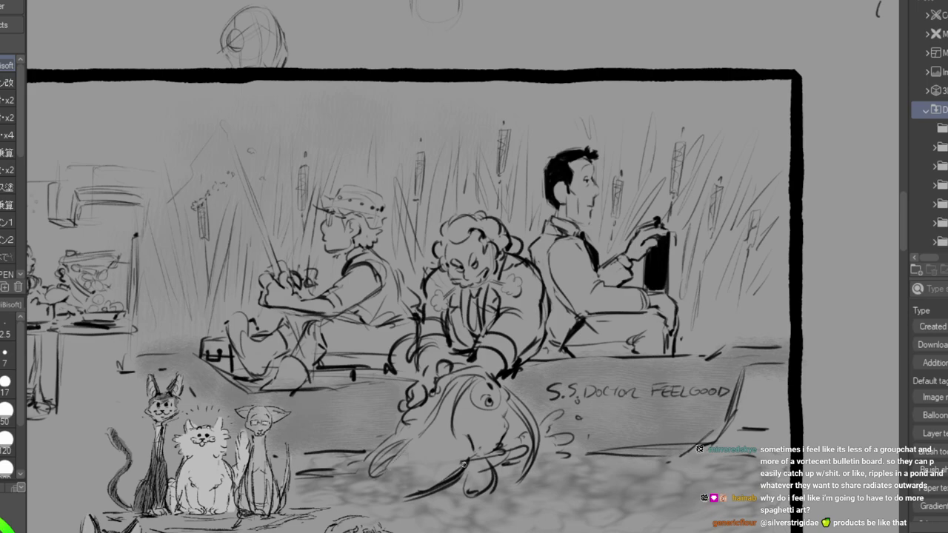
{"action": "mouse_move", "coordinate": [478, 459]}
{"action": "left_mouse_down"}
{"action": "mouse_move", "coordinate": [473, 490]}
{"action": "mouse_move", "coordinate": [482, 483]}
{"action": "left_mouse_up"}
{"action": "mouse_move", "coordinate": [482, 457]}
{"action": "left_mouse_down"}
{"action": "mouse_move", "coordinate": [488, 474]}
{"action": "mouse_move", "coordinate": [503, 455]}
{"action": "left_mouse_up"}
{"action": "left_click_drag", "start_coordinate": [494, 458], "coordinate": [506, 455]}
{"action": "left_click_drag", "start_coordinate": [387, 438], "coordinate": [367, 417]}
{"action": "mouse_move", "coordinate": [379, 437]}
{"action": "left_mouse_down"}
{"action": "mouse_move", "coordinate": [360, 442]}
{"action": "mouse_move", "coordinate": [365, 456]}
{"action": "mouse_move", "coordinate": [348, 446]}
{"action": "mouse_move", "coordinate": [362, 458]}
{"action": "left_mouse_up"}
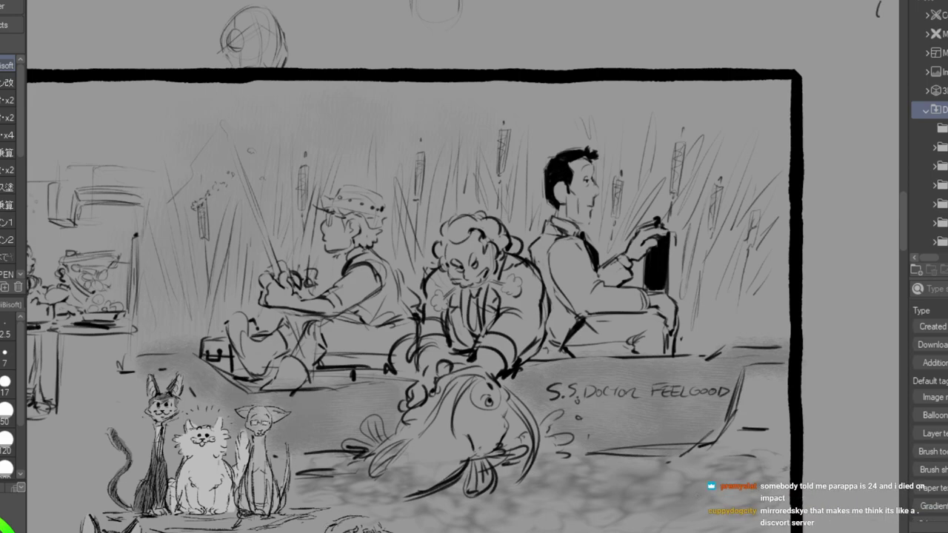
Start a small light sketch of a running figure beside the large suited man's head, with a blocked-in head and outstretched arms.
{"action": "key", "text": "ctrl+minus"}
{"action": "key", "text": "ctrl+minus"}
{"action": "mouse_move", "coordinate": [326, 341]}
{"action": "left_mouse_down"}
{"action": "mouse_move", "coordinate": [694, 133]}
{"action": "mouse_move", "coordinate": [571, 199]}
{"action": "mouse_move", "coordinate": [659, 199]}
{"action": "mouse_move", "coordinate": [694, 140]}
{"action": "mouse_move", "coordinate": [816, 95]}
{"action": "mouse_move", "coordinate": [604, 95]}
{"action": "mouse_move", "coordinate": [378, 196]}
{"action": "mouse_move", "coordinate": [309, 182]}
{"action": "left_mouse_up"}
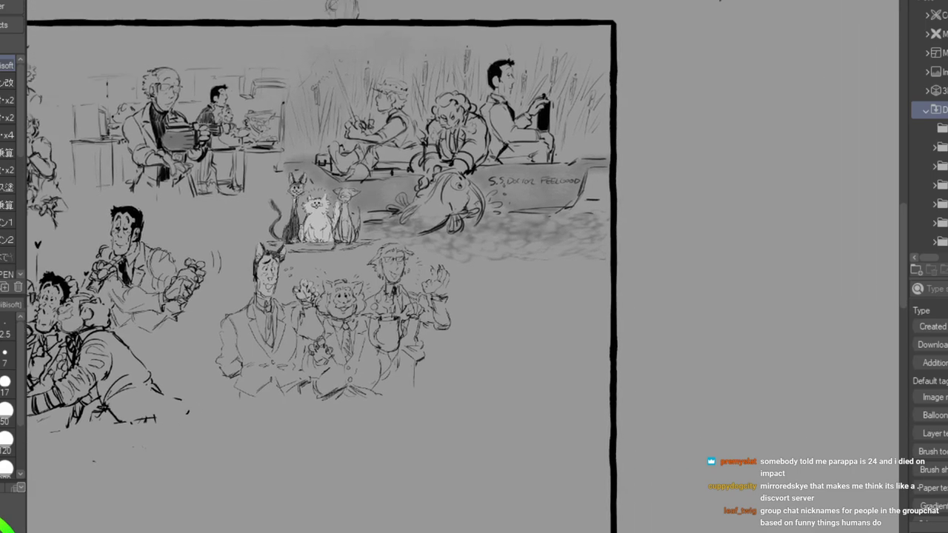
{"action": "key", "text": "ctrl+plus"}
{"action": "key", "text": "ctrl+plus"}
{"action": "left_click_drag", "start_coordinate": [267, 222], "coordinate": [809, 326]}
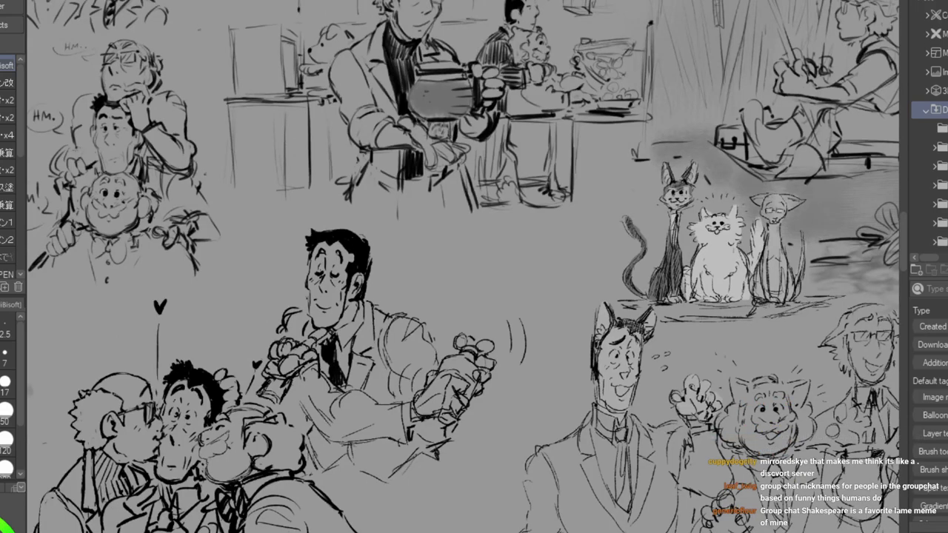
{"action": "mouse_move", "coordinate": [446, 245]}
{"action": "left_mouse_down"}
{"action": "mouse_move", "coordinate": [461, 248]}
{"action": "mouse_move", "coordinate": [449, 256]}
{"action": "mouse_move", "coordinate": [486, 241]}
{"action": "mouse_move", "coordinate": [410, 251]}
{"action": "mouse_move", "coordinate": [427, 256]}
{"action": "mouse_move", "coordinate": [398, 268]}
{"action": "left_mouse_up"}
{"action": "left_click_drag", "start_coordinate": [411, 261], "coordinate": [400, 279]}
{"action": "left_click_drag", "start_coordinate": [475, 250], "coordinate": [503, 237]}
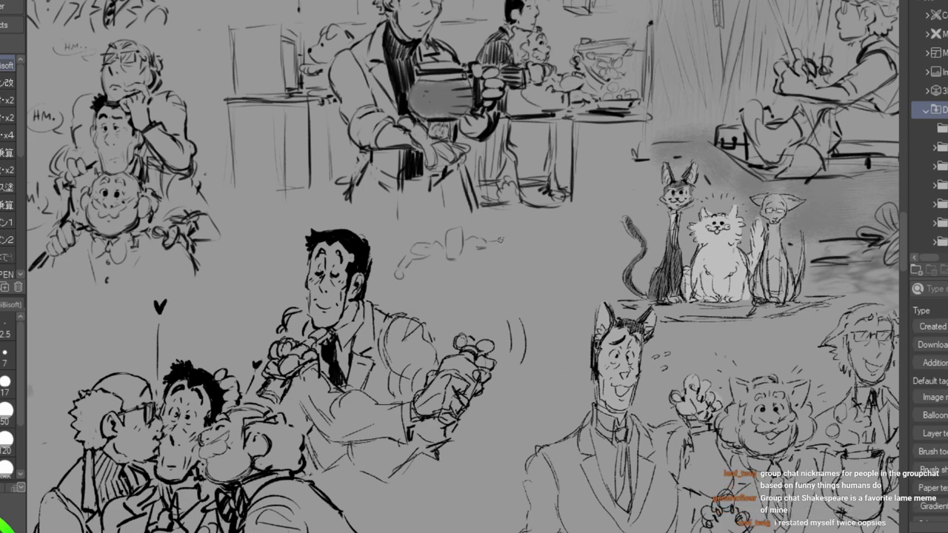
Sketch the small running figure's torso, flowing jacket and striding legs with feet.
{"action": "mouse_move", "coordinate": [429, 259]}
{"action": "left_mouse_down"}
{"action": "mouse_move", "coordinate": [438, 277]}
{"action": "mouse_move", "coordinate": [459, 270]}
{"action": "mouse_move", "coordinate": [429, 291]}
{"action": "mouse_move", "coordinate": [453, 275]}
{"action": "mouse_move", "coordinate": [437, 291]}
{"action": "mouse_move", "coordinate": [459, 295]}
{"action": "mouse_move", "coordinate": [472, 280]}
{"action": "mouse_move", "coordinate": [460, 294]}
{"action": "mouse_move", "coordinate": [483, 311]}
{"action": "mouse_move", "coordinate": [500, 298]}
{"action": "mouse_move", "coordinate": [465, 290]}
{"action": "left_mouse_up"}
{"action": "mouse_move", "coordinate": [489, 244]}
{"action": "left_mouse_down"}
{"action": "mouse_move", "coordinate": [513, 256]}
{"action": "mouse_move", "coordinate": [505, 291]}
{"action": "mouse_move", "coordinate": [510, 267]}
{"action": "mouse_move", "coordinate": [502, 278]}
{"action": "mouse_move", "coordinate": [505, 265]}
{"action": "mouse_move", "coordinate": [492, 268]}
{"action": "mouse_move", "coordinate": [509, 286]}
{"action": "left_mouse_up"}
{"action": "mouse_move", "coordinate": [425, 267]}
{"action": "left_mouse_down"}
{"action": "mouse_move", "coordinate": [412, 293]}
{"action": "mouse_move", "coordinate": [423, 293]}
{"action": "left_mouse_up"}
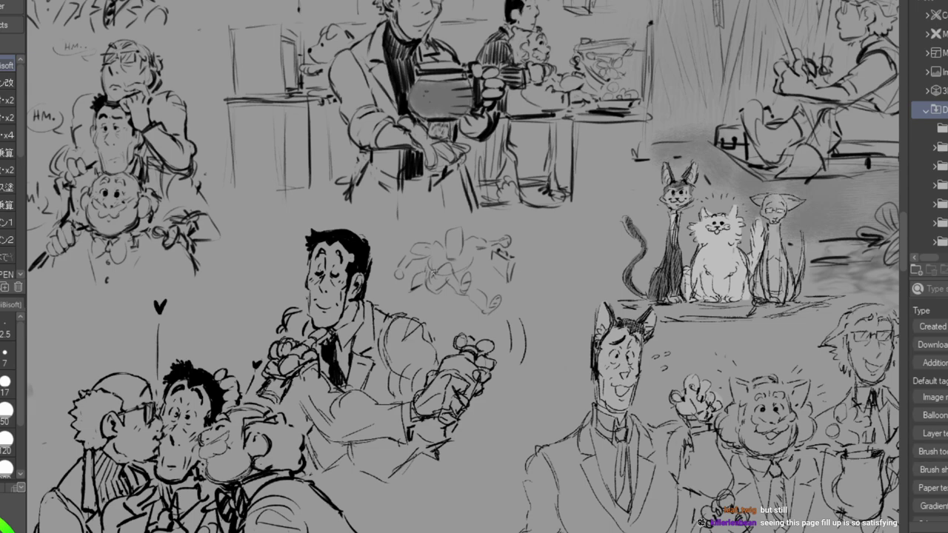
{"action": "mouse_move", "coordinate": [460, 257]}
{"action": "left_mouse_down"}
{"action": "mouse_move", "coordinate": [468, 266]}
{"action": "mouse_move", "coordinate": [460, 273]}
{"action": "left_mouse_up"}
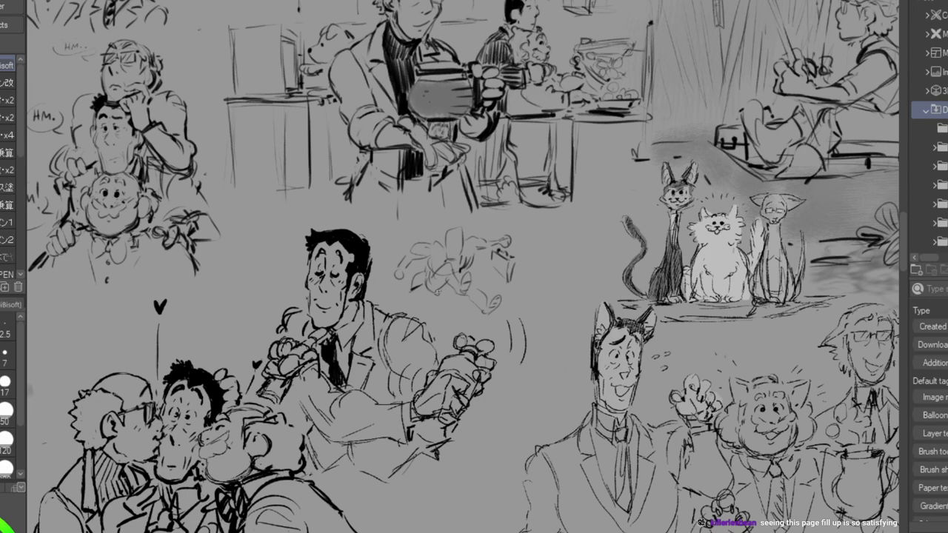
{"action": "left_click_drag", "start_coordinate": [422, 298], "coordinate": [444, 304]}
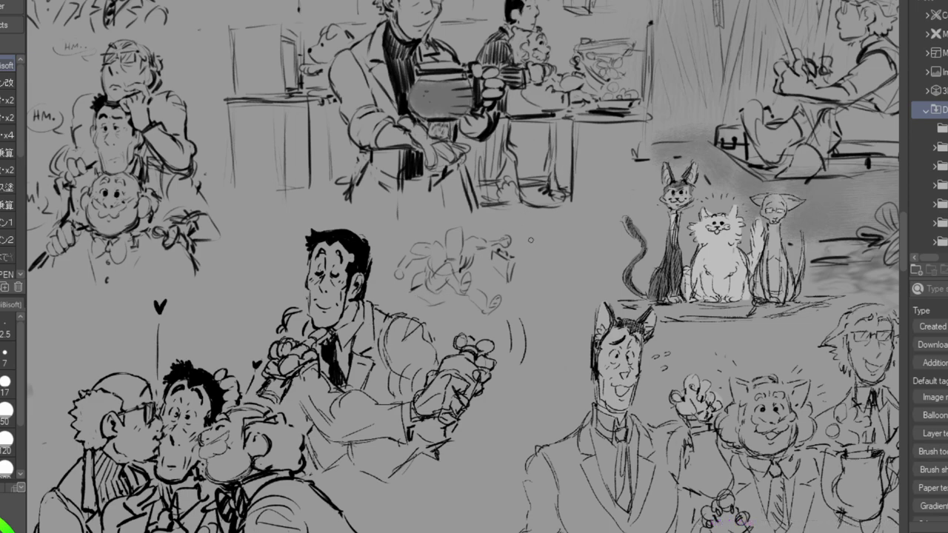
Sketch a second small figure's round face and raised fists beside the running figure, and darken the runner's forward fist.
{"action": "mouse_move", "coordinate": [554, 236]}
{"action": "left_mouse_down"}
{"action": "mouse_move", "coordinate": [539, 243]}
{"action": "mouse_move", "coordinate": [545, 250]}
{"action": "mouse_move", "coordinate": [538, 243]}
{"action": "mouse_move", "coordinate": [556, 240]}
{"action": "mouse_move", "coordinate": [548, 243]}
{"action": "left_mouse_up"}
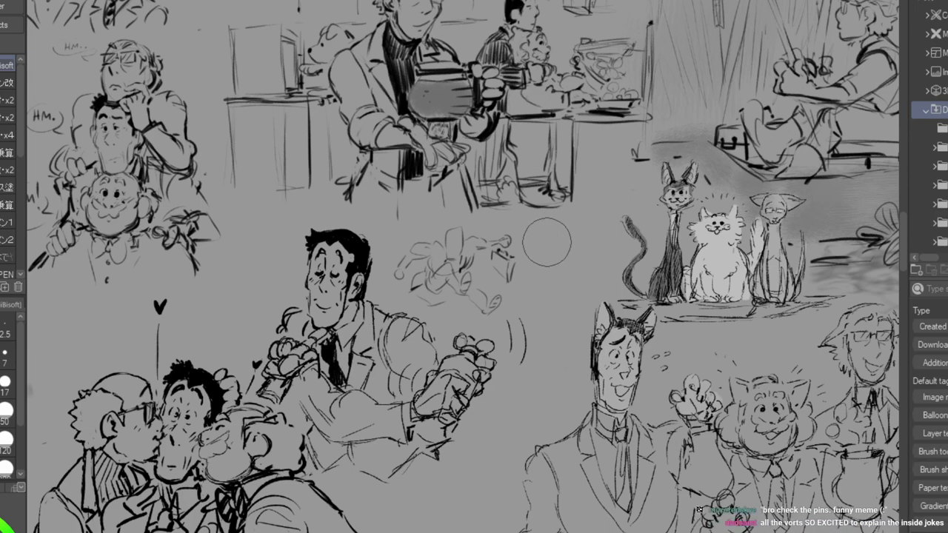
{"action": "key", "text": "p"}
{"action": "left_click_drag", "start_coordinate": [556, 235], "coordinate": [554, 252]}
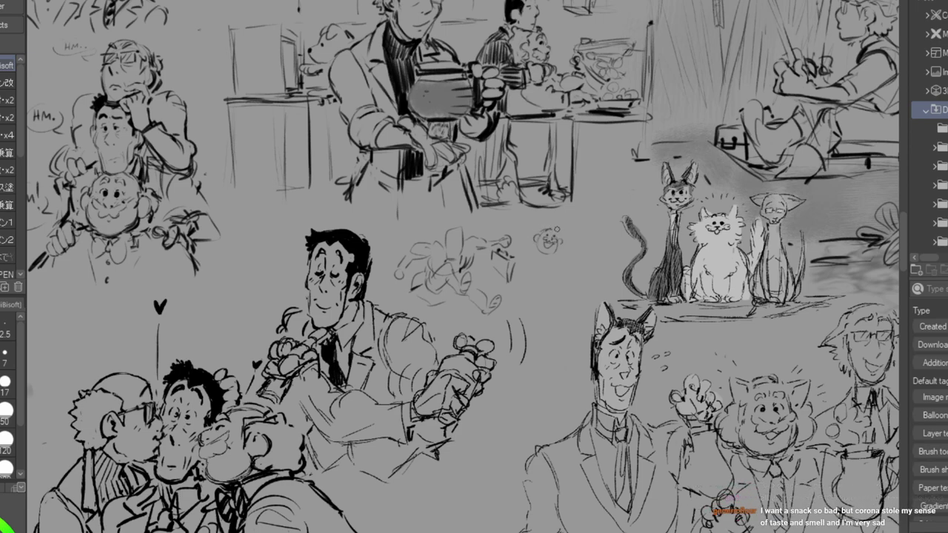
{"action": "left_click_drag", "start_coordinate": [541, 229], "coordinate": [536, 232]}
{"action": "mouse_move", "coordinate": [565, 241]}
{"action": "left_mouse_down"}
{"action": "mouse_move", "coordinate": [579, 236]}
{"action": "mouse_move", "coordinate": [582, 219]}
{"action": "mouse_move", "coordinate": [565, 236]}
{"action": "mouse_move", "coordinate": [575, 236]}
{"action": "mouse_move", "coordinate": [532, 269]}
{"action": "mouse_move", "coordinate": [564, 263]}
{"action": "left_mouse_up"}
{"action": "left_click_drag", "start_coordinate": [444, 241], "coordinate": [463, 227]}
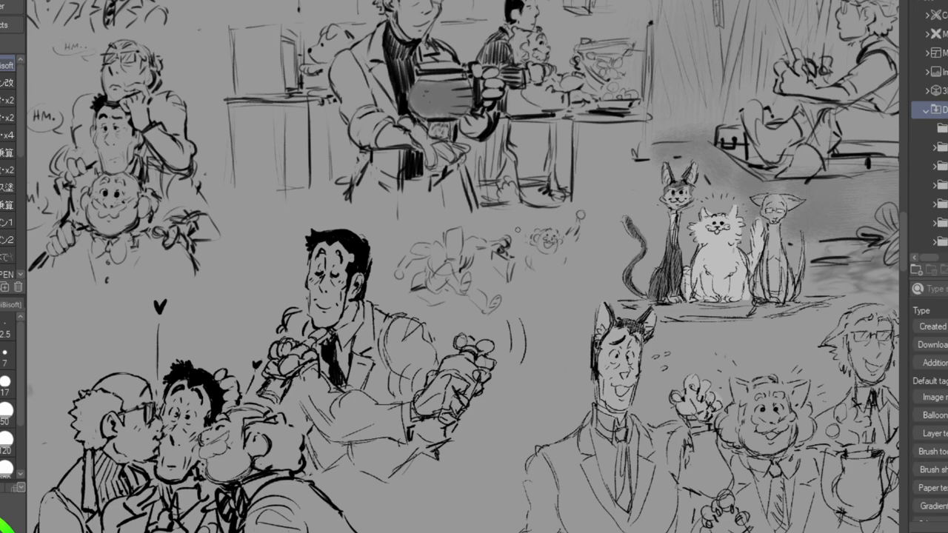
Sketch the small round-faced figure's torso, tie, kicking legs and raised arms.
{"action": "mouse_move", "coordinate": [527, 261]}
{"action": "left_mouse_down"}
{"action": "mouse_move", "coordinate": [560, 265]}
{"action": "mouse_move", "coordinate": [554, 279]}
{"action": "mouse_move", "coordinate": [533, 285]}
{"action": "mouse_move", "coordinate": [568, 292]}
{"action": "left_mouse_up"}
{"action": "left_click_drag", "start_coordinate": [548, 288], "coordinate": [572, 301]}
{"action": "mouse_move", "coordinate": [529, 272]}
{"action": "left_mouse_down"}
{"action": "mouse_move", "coordinate": [521, 288]}
{"action": "mouse_move", "coordinate": [541, 293]}
{"action": "mouse_move", "coordinate": [514, 298]}
{"action": "mouse_move", "coordinate": [524, 290]}
{"action": "mouse_move", "coordinate": [565, 295]}
{"action": "left_mouse_up"}
{"action": "key", "text": "e"}
{"action": "key", "text": "p"}
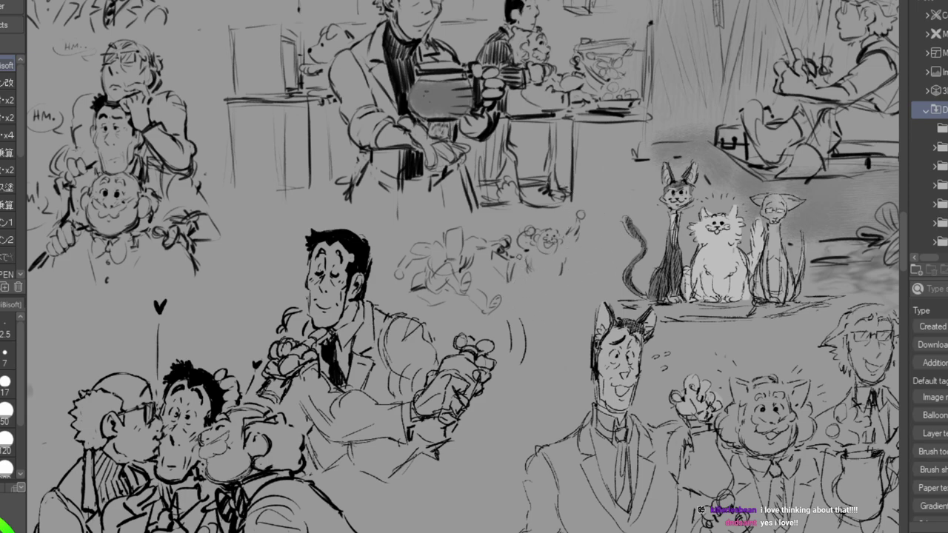
{"action": "mouse_move", "coordinate": [552, 264]}
{"action": "left_mouse_down"}
{"action": "mouse_move", "coordinate": [554, 275]}
{"action": "mouse_move", "coordinate": [571, 255]}
{"action": "left_mouse_up"}
{"action": "mouse_move", "coordinate": [570, 255]}
{"action": "left_mouse_down"}
{"action": "mouse_move", "coordinate": [566, 288]}
{"action": "mouse_move", "coordinate": [576, 292]}
{"action": "mouse_move", "coordinate": [532, 308]}
{"action": "mouse_move", "coordinate": [581, 278]}
{"action": "mouse_move", "coordinate": [544, 255]}
{"action": "mouse_move", "coordinate": [544, 270]}
{"action": "left_mouse_up"}
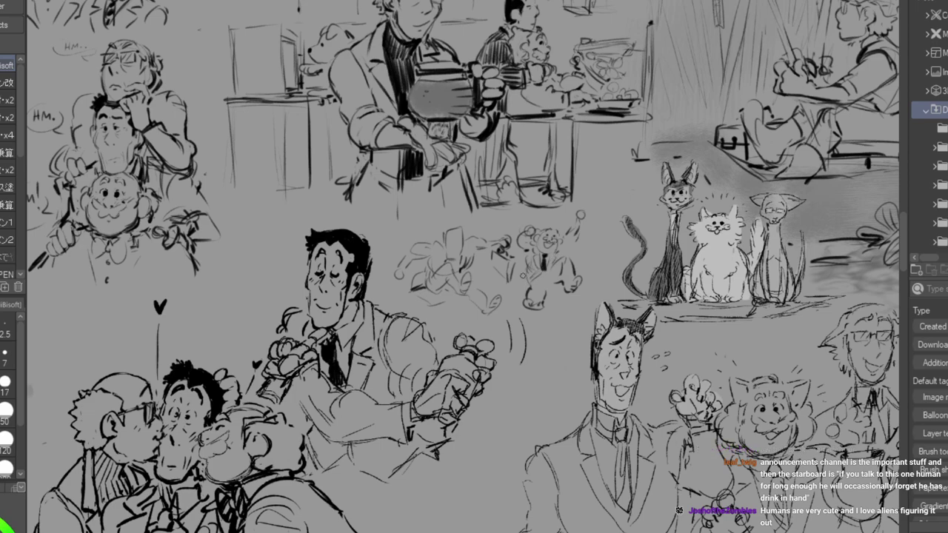
{"action": "left_click_drag", "start_coordinate": [527, 254], "coordinate": [514, 294]}
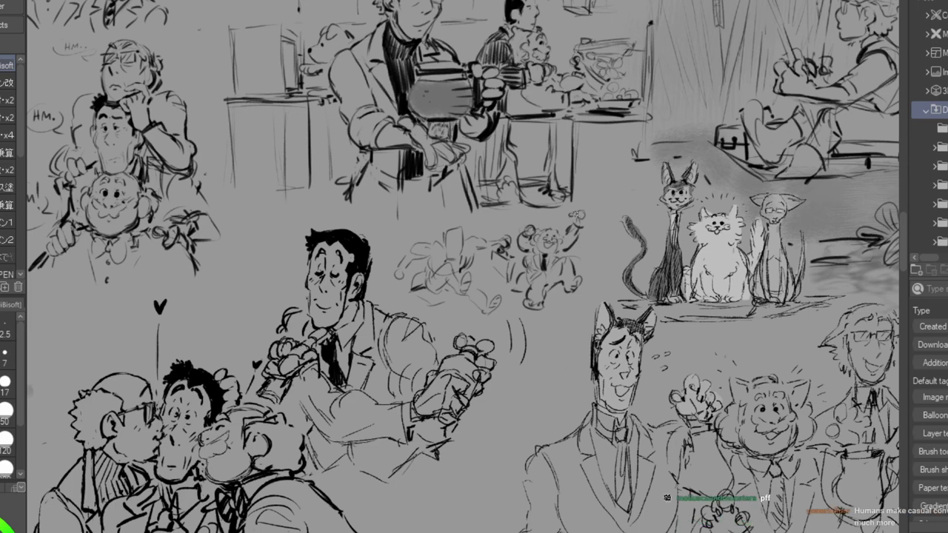
{"action": "left_click_drag", "start_coordinate": [581, 214], "coordinate": [583, 220]}
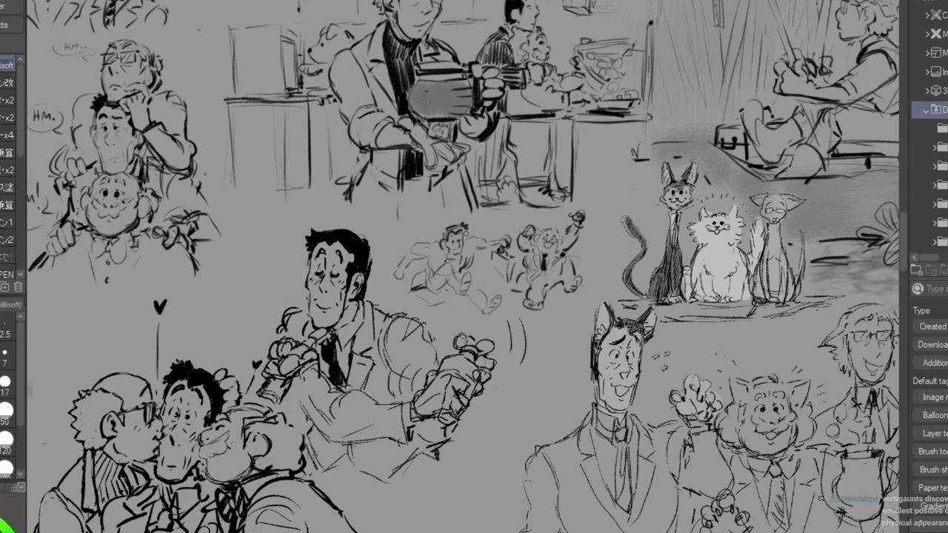
Fill the small running figure's hair black, and darken its legs, shoes and outstretched arms.
{"action": "mouse_move", "coordinate": [445, 232]}
{"action": "left_mouse_down"}
{"action": "mouse_move", "coordinate": [457, 228]}
{"action": "mouse_move", "coordinate": [444, 235]}
{"action": "left_mouse_up"}
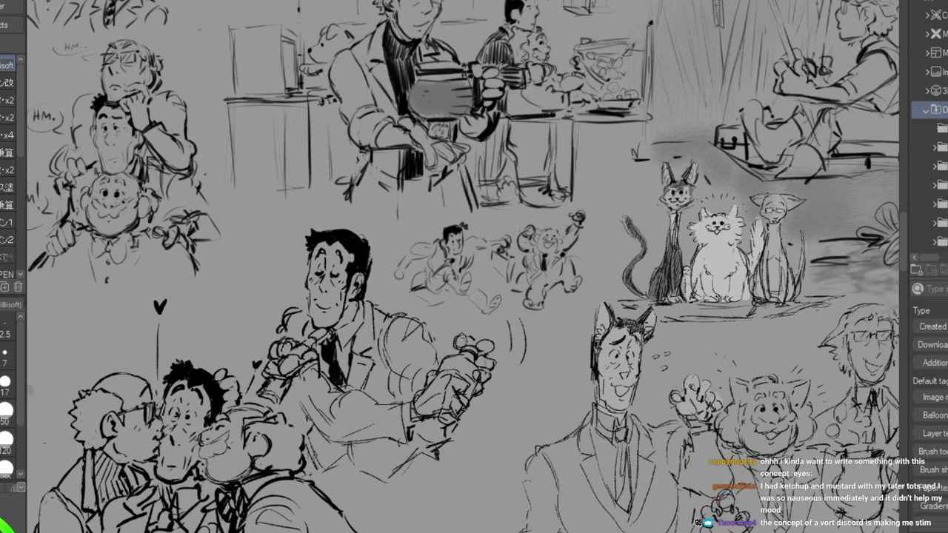
{"action": "left_click_drag", "start_coordinate": [449, 288], "coordinate": [462, 296]}
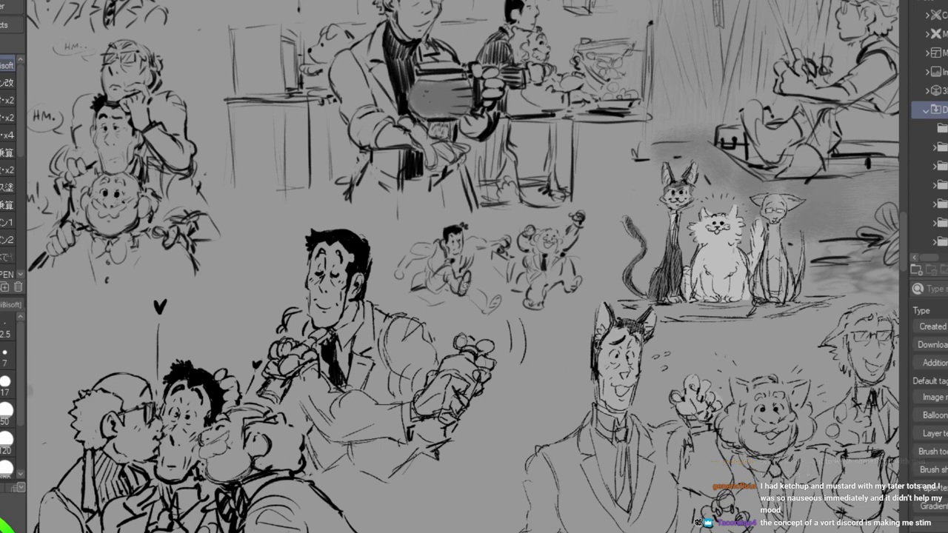
{"action": "mouse_move", "coordinate": [470, 271]}
{"action": "left_mouse_down"}
{"action": "mouse_move", "coordinate": [459, 295]}
{"action": "mouse_move", "coordinate": [442, 280]}
{"action": "mouse_move", "coordinate": [434, 288]}
{"action": "mouse_move", "coordinate": [506, 311]}
{"action": "left_mouse_up"}
{"action": "left_click_drag", "start_coordinate": [490, 307], "coordinate": [481, 320]}
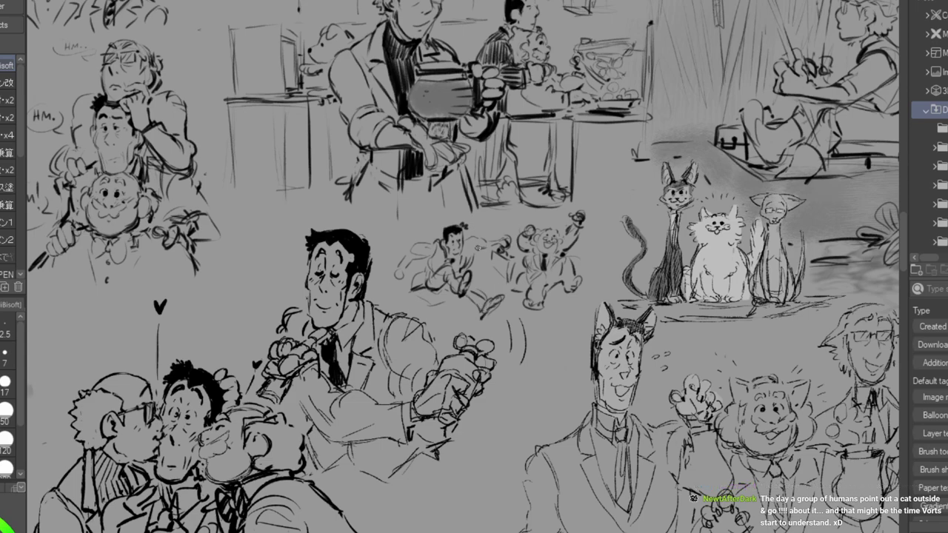
{"action": "left_click_drag", "start_coordinate": [494, 245], "coordinate": [468, 244]}
{"action": "left_click_drag", "start_coordinate": [475, 245], "coordinate": [465, 256]}
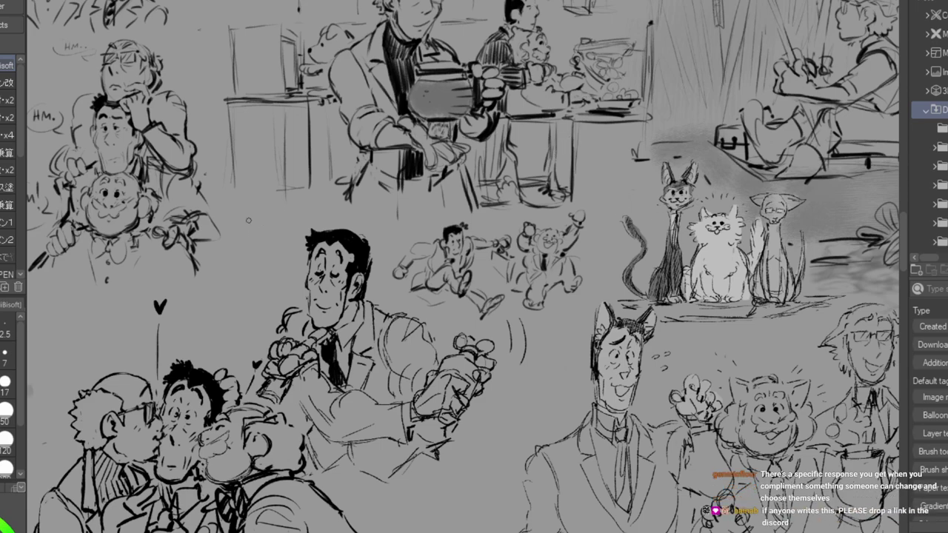
Sketch a third small running figure with raised fist, torso and striding legs in the gap beside the large dark-haired man's head.
{"action": "left_click_drag", "start_coordinate": [258, 226], "coordinate": [293, 214]}
{"action": "left_click_drag", "start_coordinate": [221, 247], "coordinate": [241, 243]}
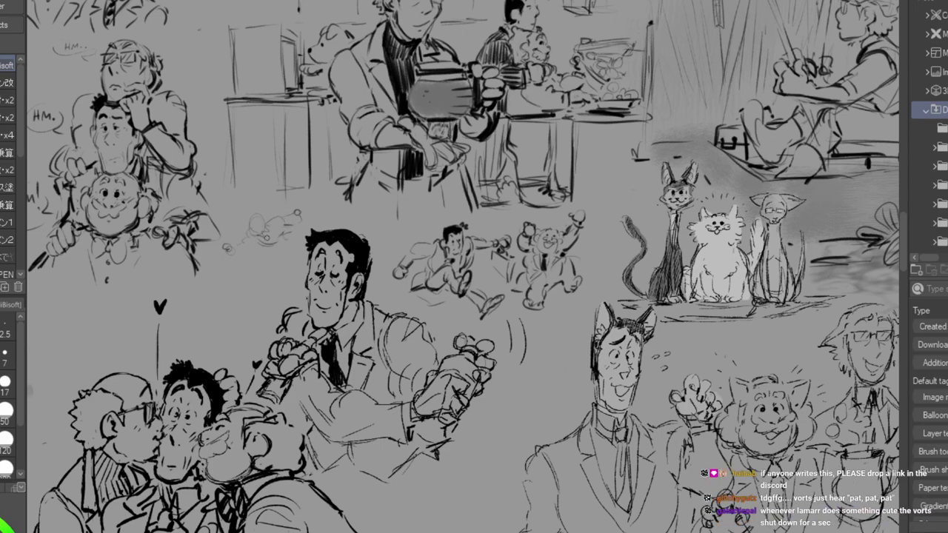
{"action": "mouse_move", "coordinate": [242, 272]}
{"action": "left_mouse_down"}
{"action": "mouse_move", "coordinate": [288, 259]}
{"action": "mouse_move", "coordinate": [274, 243]}
{"action": "mouse_move", "coordinate": [267, 264]}
{"action": "mouse_move", "coordinate": [283, 265]}
{"action": "mouse_move", "coordinate": [278, 251]}
{"action": "mouse_move", "coordinate": [289, 242]}
{"action": "mouse_move", "coordinate": [287, 289]}
{"action": "mouse_move", "coordinate": [275, 272]}
{"action": "mouse_move", "coordinate": [285, 245]}
{"action": "mouse_move", "coordinate": [246, 267]}
{"action": "mouse_move", "coordinate": [256, 227]}
{"action": "mouse_move", "coordinate": [299, 277]}
{"action": "left_mouse_up"}
{"action": "mouse_move", "coordinate": [249, 250]}
{"action": "left_mouse_down"}
{"action": "mouse_move", "coordinate": [233, 261]}
{"action": "mouse_move", "coordinate": [243, 264]}
{"action": "left_mouse_up"}
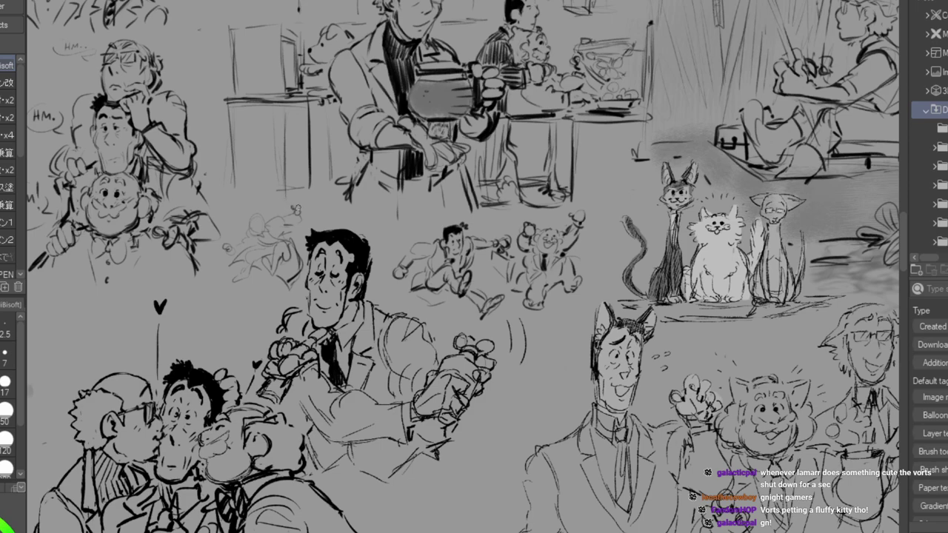
{"action": "left_click_drag", "start_coordinate": [228, 247], "coordinate": [227, 253]}
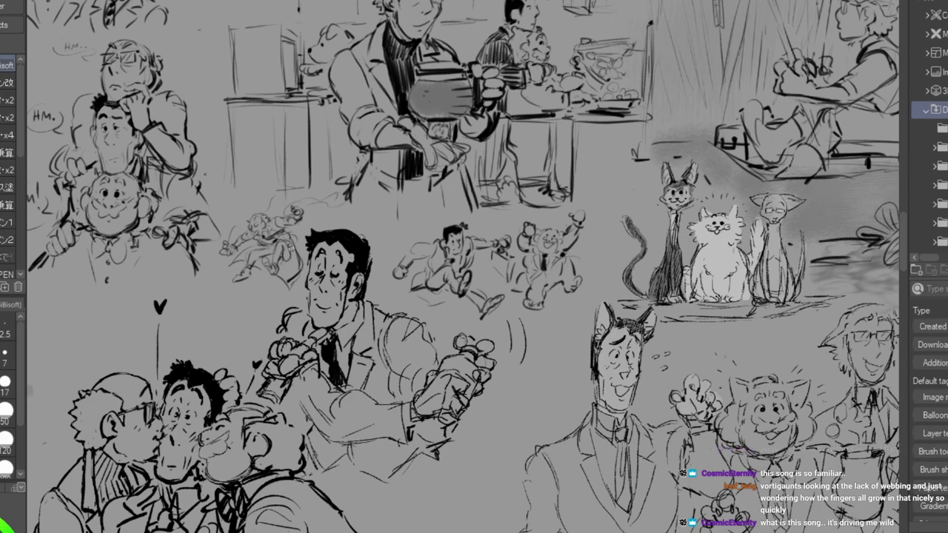
{"action": "mouse_move", "coordinate": [287, 245]}
{"action": "left_mouse_down"}
{"action": "mouse_move", "coordinate": [292, 256]}
{"action": "mouse_move", "coordinate": [294, 247]}
{"action": "left_mouse_up"}
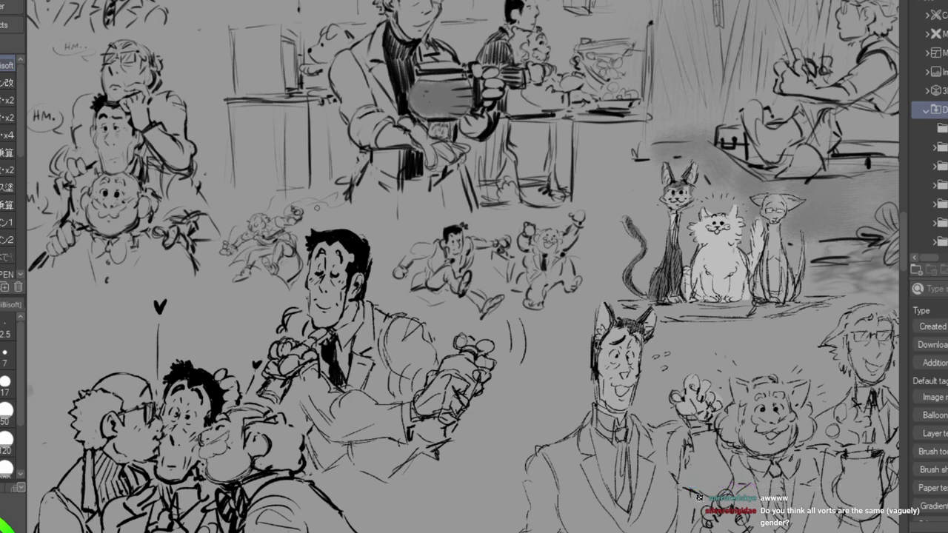
Sketch loose dust puffs and speed lines around the three small running figures.
{"action": "mouse_move", "coordinate": [309, 183]}
{"action": "left_mouse_down"}
{"action": "mouse_move", "coordinate": [277, 206]}
{"action": "mouse_move", "coordinate": [325, 200]}
{"action": "left_mouse_up"}
{"action": "mouse_move", "coordinate": [197, 332]}
{"action": "left_mouse_down"}
{"action": "mouse_move", "coordinate": [228, 320]}
{"action": "mouse_move", "coordinate": [183, 346]}
{"action": "mouse_move", "coordinate": [212, 364]}
{"action": "mouse_move", "coordinate": [227, 355]}
{"action": "mouse_move", "coordinate": [213, 335]}
{"action": "left_mouse_up"}
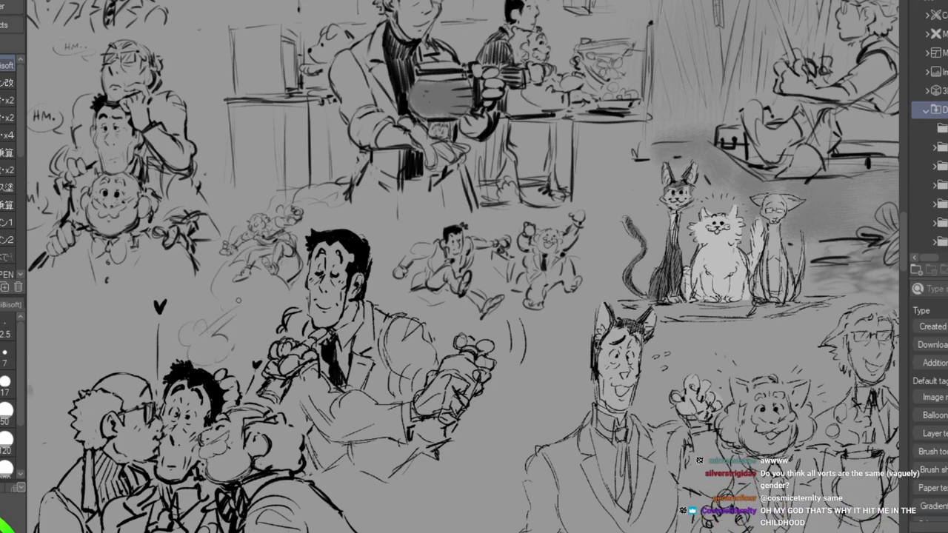
{"action": "mouse_move", "coordinate": [280, 194]}
{"action": "left_mouse_down"}
{"action": "mouse_move", "coordinate": [228, 163]}
{"action": "mouse_move", "coordinate": [222, 200]}
{"action": "mouse_move", "coordinate": [246, 203]}
{"action": "left_mouse_up"}
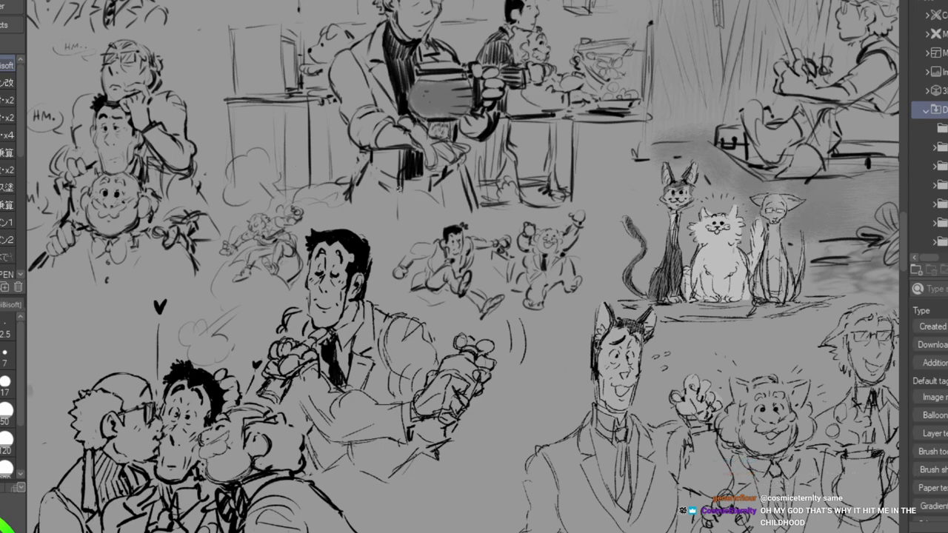
{"action": "left_click_drag", "start_coordinate": [496, 215], "coordinate": [511, 226]}
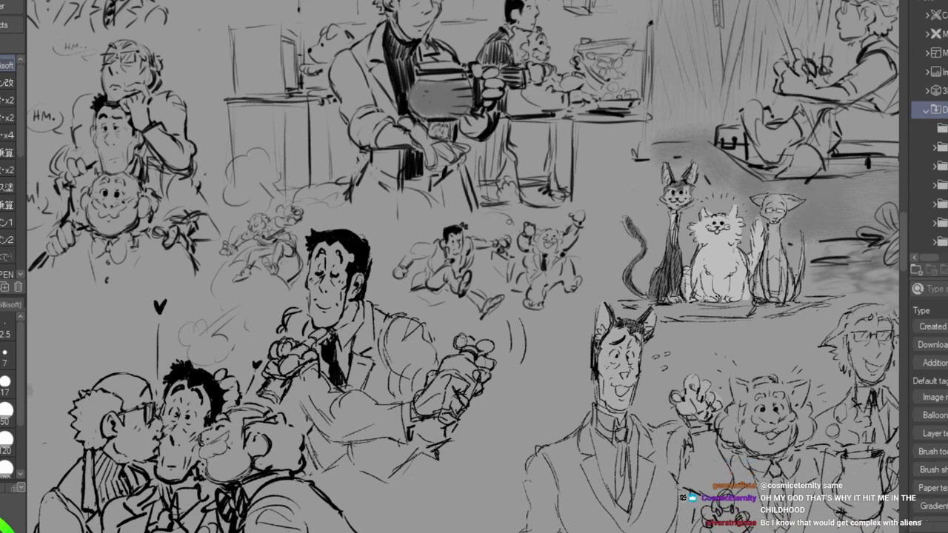
{"action": "mouse_move", "coordinate": [569, 314]}
{"action": "left_mouse_down"}
{"action": "mouse_move", "coordinate": [567, 327]}
{"action": "mouse_move", "coordinate": [585, 306]}
{"action": "left_mouse_up"}
{"action": "mouse_move", "coordinate": [597, 274]}
{"action": "left_mouse_down"}
{"action": "mouse_move", "coordinate": [591, 318]}
{"action": "mouse_move", "coordinate": [613, 272]}
{"action": "left_mouse_up"}
{"action": "mouse_move", "coordinate": [607, 180]}
{"action": "left_mouse_down"}
{"action": "mouse_move", "coordinate": [591, 177]}
{"action": "mouse_move", "coordinate": [594, 196]}
{"action": "mouse_move", "coordinate": [615, 203]}
{"action": "mouse_move", "coordinate": [614, 218]}
{"action": "mouse_move", "coordinate": [605, 201]}
{"action": "left_mouse_up"}
{"action": "left_click_drag", "start_coordinate": [544, 369], "coordinate": [563, 377]}
{"action": "mouse_move", "coordinate": [525, 373]}
{"action": "left_mouse_down"}
{"action": "mouse_move", "coordinate": [551, 389]}
{"action": "mouse_move", "coordinate": [531, 390]}
{"action": "mouse_move", "coordinate": [562, 403]}
{"action": "mouse_move", "coordinate": [547, 385]}
{"action": "mouse_move", "coordinate": [560, 379]}
{"action": "mouse_move", "coordinate": [555, 404]}
{"action": "left_mouse_up"}
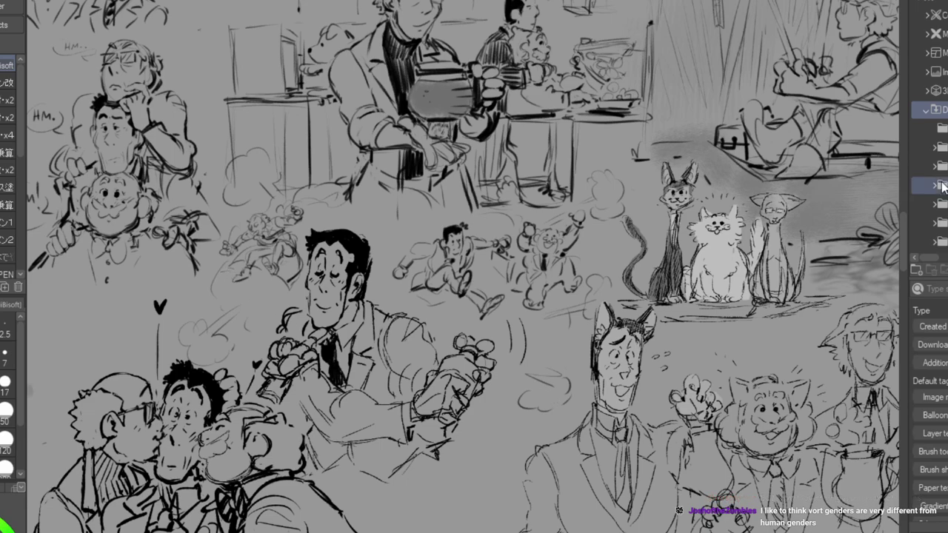
Reinforce the curved dust line below the bespectacled group's nearest running figure, and switch to a soft paint brush.
{"action": "mouse_move", "coordinate": [230, 270]}
{"action": "left_mouse_down"}
{"action": "mouse_move", "coordinate": [219, 287]}
{"action": "mouse_move", "coordinate": [225, 302]}
{"action": "left_mouse_up"}
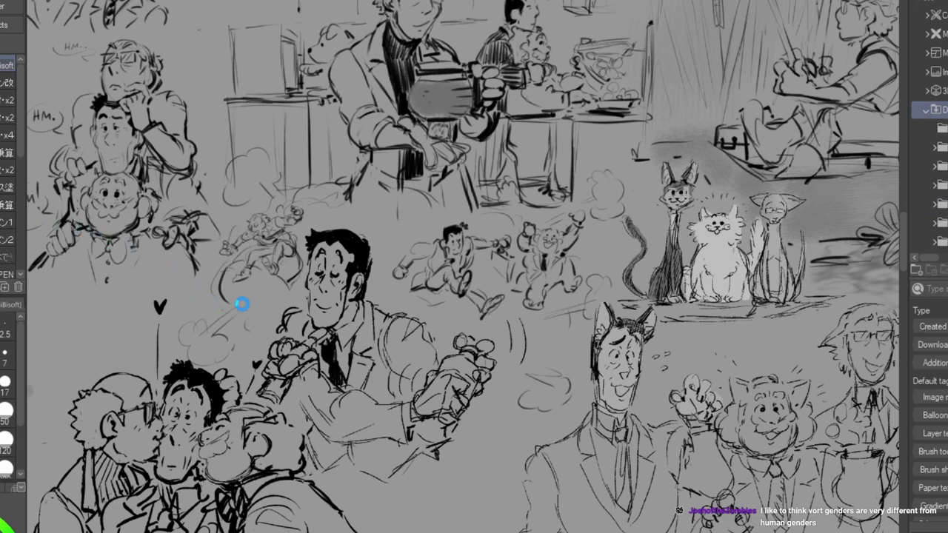
{"action": "key", "text": "comma"}
{"action": "key", "text": "ctrl+z"}
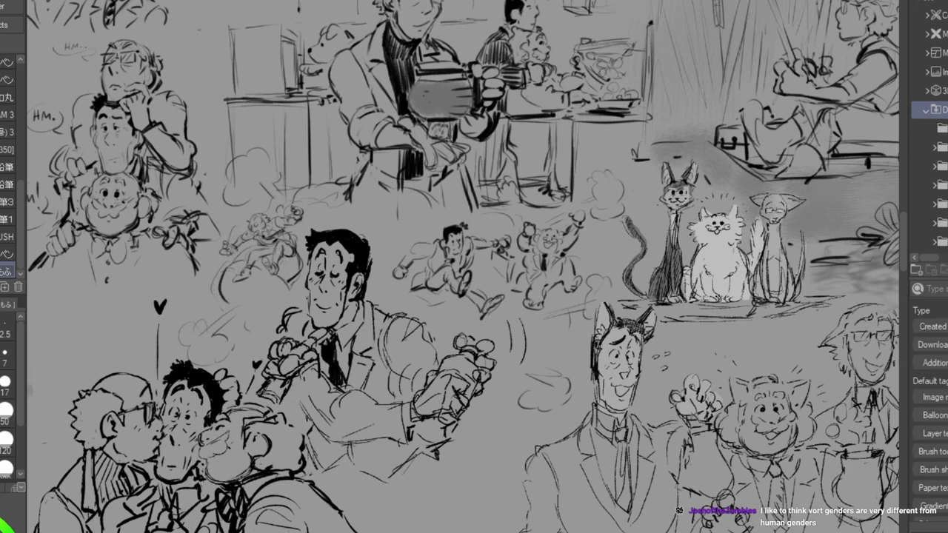
{"action": "left_click_drag", "start_coordinate": [230, 268], "coordinate": [229, 297]}
{"action": "left_click_drag", "start_coordinate": [234, 279], "coordinate": [238, 297]}
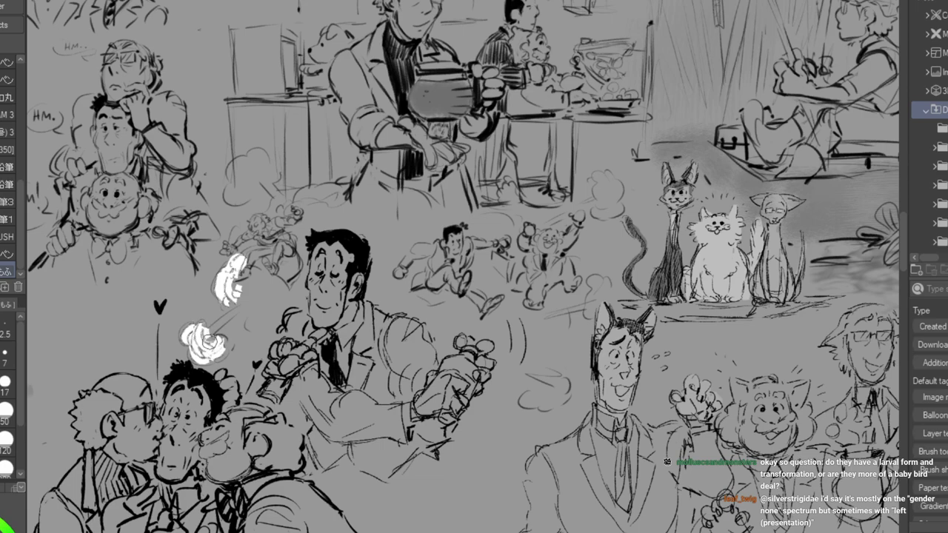
{"action": "left_click_drag", "start_coordinate": [217, 340], "coordinate": [225, 331]}
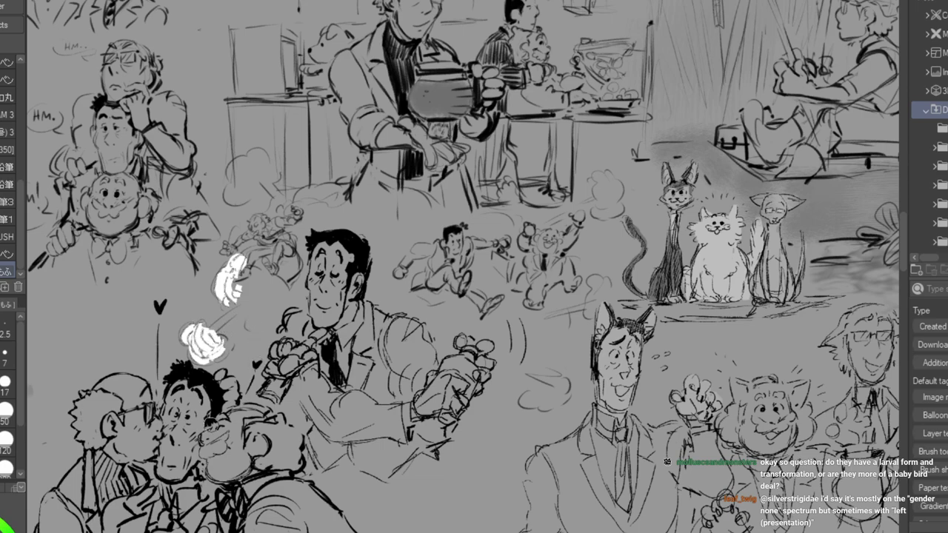
{"action": "key", "text": "ctrl+z"}
{"action": "key", "text": "ctrl+z"}
{"action": "key", "text": "ctrl+z"}
{"action": "key", "text": "ctrl+z"}
{"action": "key", "text": "ctrl+z"}
{"action": "key", "text": "ctrl+z"}
{"action": "key", "text": "ctrl+z"}
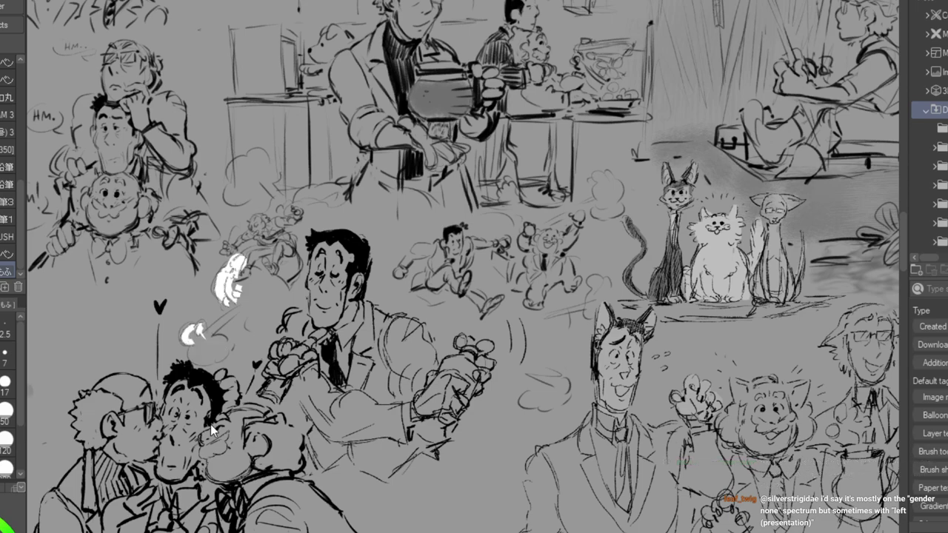
{"action": "key", "text": "ctrl+z"}
{"action": "key", "text": "ctrl+z"}
{"action": "key", "text": "ctrl+z"}
{"action": "key", "text": "ctrl+z"}
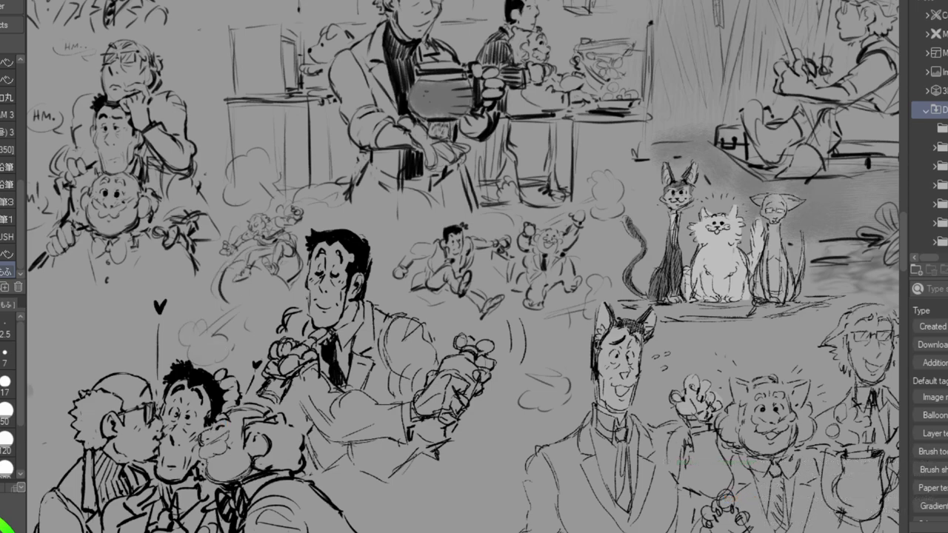
{"action": "mouse_move", "coordinate": [224, 270]}
{"action": "left_mouse_down"}
{"action": "mouse_move", "coordinate": [229, 297]}
{"action": "mouse_move", "coordinate": [248, 302]}
{"action": "left_mouse_up"}
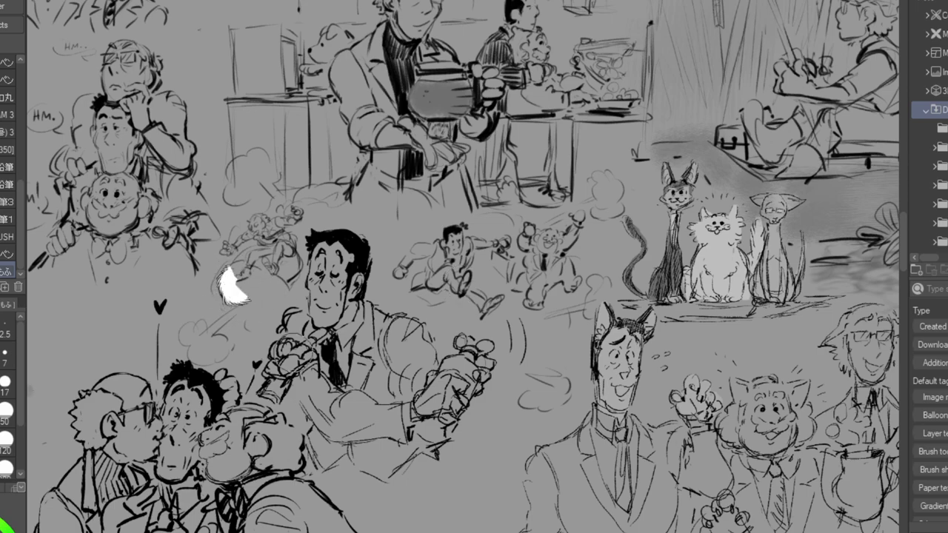
{"action": "key", "text": "ctrl+z"}
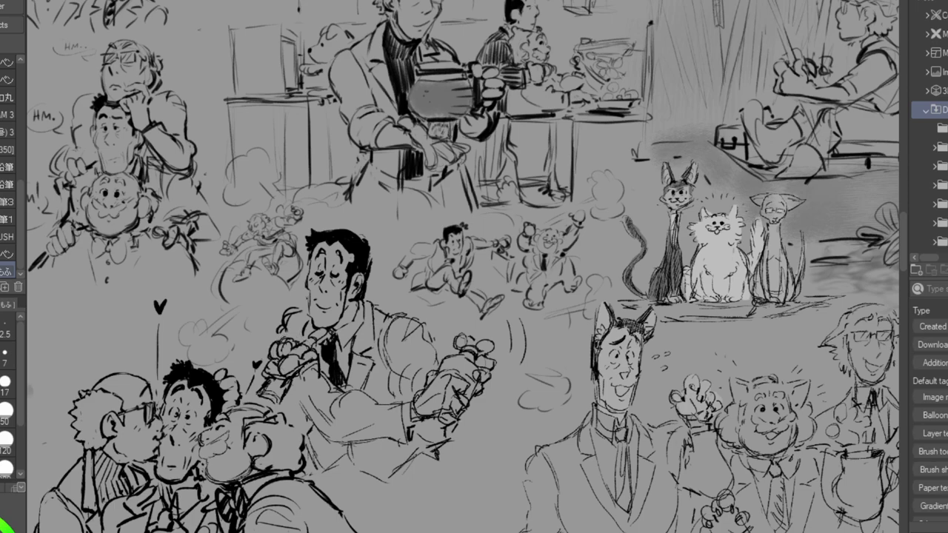
Paint translucent pale grey inside the dust puffs around the third small running figure.
{"action": "mouse_move", "coordinate": [244, 261]}
{"action": "left_mouse_down"}
{"action": "mouse_move", "coordinate": [231, 287]}
{"action": "mouse_move", "coordinate": [229, 278]}
{"action": "mouse_move", "coordinate": [249, 303]}
{"action": "left_mouse_up"}
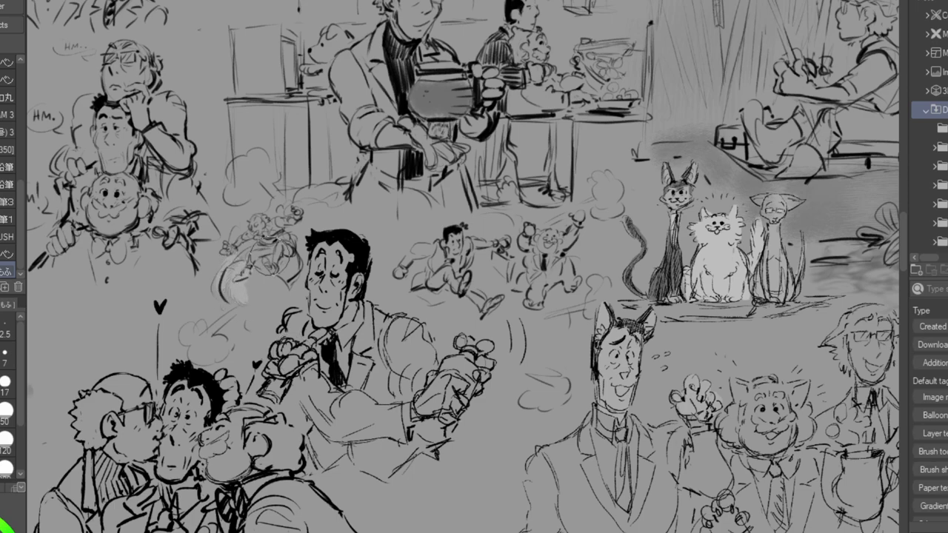
{"action": "left_click_drag", "start_coordinate": [268, 250], "coordinate": [246, 269]}
{"action": "left_click_drag", "start_coordinate": [240, 166], "coordinate": [241, 201]}
{"action": "mouse_move", "coordinate": [256, 160]}
{"action": "left_mouse_down"}
{"action": "mouse_move", "coordinate": [271, 179]}
{"action": "mouse_move", "coordinate": [256, 185]}
{"action": "mouse_move", "coordinate": [270, 180]}
{"action": "mouse_move", "coordinate": [251, 164]}
{"action": "mouse_move", "coordinate": [248, 181]}
{"action": "mouse_move", "coordinate": [226, 182]}
{"action": "mouse_move", "coordinate": [241, 198]}
{"action": "mouse_move", "coordinate": [277, 177]}
{"action": "mouse_move", "coordinate": [260, 189]}
{"action": "mouse_move", "coordinate": [278, 203]}
{"action": "left_mouse_up"}
{"action": "mouse_move", "coordinate": [246, 304]}
{"action": "left_mouse_down"}
{"action": "mouse_move", "coordinate": [267, 330]}
{"action": "mouse_move", "coordinate": [278, 309]}
{"action": "left_mouse_up"}
{"action": "mouse_move", "coordinate": [265, 271]}
{"action": "left_mouse_down"}
{"action": "mouse_move", "coordinate": [289, 311]}
{"action": "mouse_move", "coordinate": [251, 274]}
{"action": "mouse_move", "coordinate": [237, 289]}
{"action": "mouse_move", "coordinate": [278, 290]}
{"action": "mouse_move", "coordinate": [267, 282]}
{"action": "mouse_move", "coordinate": [311, 296]}
{"action": "mouse_move", "coordinate": [307, 237]}
{"action": "mouse_move", "coordinate": [296, 281]}
{"action": "mouse_move", "coordinate": [259, 252]}
{"action": "mouse_move", "coordinate": [230, 311]}
{"action": "mouse_move", "coordinate": [185, 340]}
{"action": "mouse_move", "coordinate": [216, 362]}
{"action": "mouse_move", "coordinate": [203, 344]}
{"action": "mouse_move", "coordinate": [200, 356]}
{"action": "mouse_move", "coordinate": [193, 326]}
{"action": "mouse_move", "coordinate": [236, 316]}
{"action": "mouse_move", "coordinate": [248, 330]}
{"action": "mouse_move", "coordinate": [226, 354]}
{"action": "mouse_move", "coordinate": [318, 174]}
{"action": "mouse_move", "coordinate": [285, 209]}
{"action": "mouse_move", "coordinate": [274, 208]}
{"action": "mouse_move", "coordinate": [245, 259]}
{"action": "mouse_move", "coordinate": [237, 252]}
{"action": "left_mouse_up"}
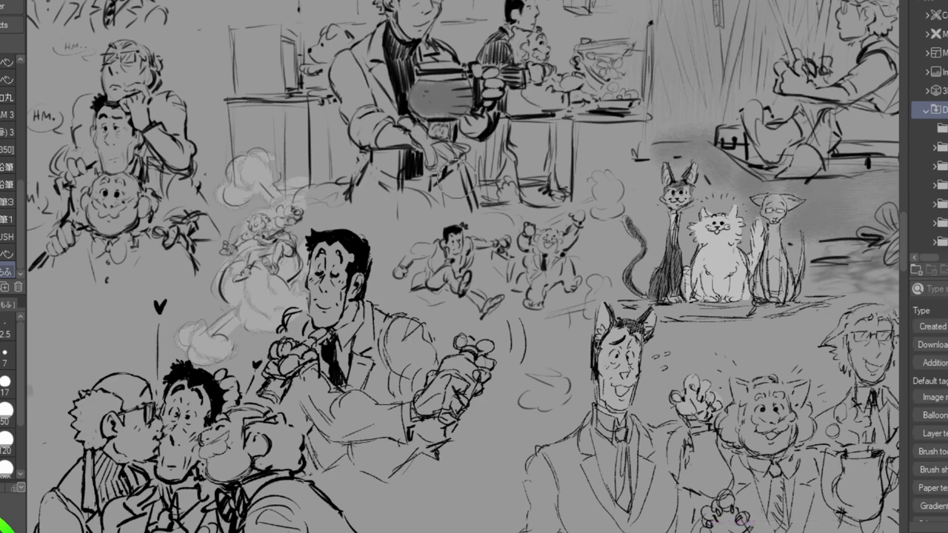
Extend the translucent pale dust cloud behind the other two running figures and into their surrounding puffs.
{"action": "mouse_move", "coordinate": [297, 221]}
{"action": "left_mouse_down"}
{"action": "mouse_move", "coordinate": [323, 194]}
{"action": "mouse_move", "coordinate": [365, 213]}
{"action": "mouse_move", "coordinate": [297, 227]}
{"action": "mouse_move", "coordinate": [367, 233]}
{"action": "mouse_move", "coordinate": [330, 222]}
{"action": "mouse_move", "coordinate": [304, 228]}
{"action": "mouse_move", "coordinate": [368, 243]}
{"action": "mouse_move", "coordinate": [310, 204]}
{"action": "mouse_move", "coordinate": [398, 224]}
{"action": "mouse_move", "coordinate": [372, 240]}
{"action": "mouse_move", "coordinate": [391, 218]}
{"action": "mouse_move", "coordinate": [438, 206]}
{"action": "mouse_move", "coordinate": [376, 199]}
{"action": "mouse_move", "coordinate": [424, 194]}
{"action": "mouse_move", "coordinate": [434, 233]}
{"action": "mouse_move", "coordinate": [375, 206]}
{"action": "mouse_move", "coordinate": [423, 229]}
{"action": "mouse_move", "coordinate": [419, 210]}
{"action": "mouse_move", "coordinate": [362, 201]}
{"action": "mouse_move", "coordinate": [426, 228]}
{"action": "mouse_move", "coordinate": [372, 189]}
{"action": "mouse_move", "coordinate": [404, 204]}
{"action": "mouse_move", "coordinate": [442, 203]}
{"action": "mouse_move", "coordinate": [384, 178]}
{"action": "mouse_move", "coordinate": [360, 211]}
{"action": "mouse_move", "coordinate": [423, 239]}
{"action": "mouse_move", "coordinate": [359, 209]}
{"action": "mouse_move", "coordinate": [418, 232]}
{"action": "mouse_move", "coordinate": [397, 234]}
{"action": "mouse_move", "coordinate": [383, 281]}
{"action": "mouse_move", "coordinate": [382, 266]}
{"action": "mouse_move", "coordinate": [391, 294]}
{"action": "mouse_move", "coordinate": [388, 240]}
{"action": "mouse_move", "coordinate": [393, 296]}
{"action": "mouse_move", "coordinate": [386, 237]}
{"action": "mouse_move", "coordinate": [387, 283]}
{"action": "mouse_move", "coordinate": [397, 284]}
{"action": "mouse_move", "coordinate": [395, 253]}
{"action": "mouse_move", "coordinate": [388, 291]}
{"action": "mouse_move", "coordinate": [404, 245]}
{"action": "mouse_move", "coordinate": [398, 295]}
{"action": "mouse_move", "coordinate": [417, 235]}
{"action": "mouse_move", "coordinate": [434, 251]}
{"action": "mouse_move", "coordinate": [412, 258]}
{"action": "mouse_move", "coordinate": [401, 248]}
{"action": "mouse_move", "coordinate": [393, 277]}
{"action": "mouse_move", "coordinate": [407, 250]}
{"action": "mouse_move", "coordinate": [396, 238]}
{"action": "mouse_move", "coordinate": [431, 277]}
{"action": "mouse_move", "coordinate": [436, 255]}
{"action": "mouse_move", "coordinate": [426, 303]}
{"action": "mouse_move", "coordinate": [454, 303]}
{"action": "mouse_move", "coordinate": [444, 235]}
{"action": "mouse_move", "coordinate": [440, 254]}
{"action": "mouse_move", "coordinate": [465, 227]}
{"action": "mouse_move", "coordinate": [455, 248]}
{"action": "mouse_move", "coordinate": [475, 249]}
{"action": "mouse_move", "coordinate": [465, 229]}
{"action": "mouse_move", "coordinate": [474, 246]}
{"action": "mouse_move", "coordinate": [488, 222]}
{"action": "mouse_move", "coordinate": [485, 252]}
{"action": "mouse_move", "coordinate": [502, 247]}
{"action": "mouse_move", "coordinate": [445, 188]}
{"action": "left_mouse_up"}
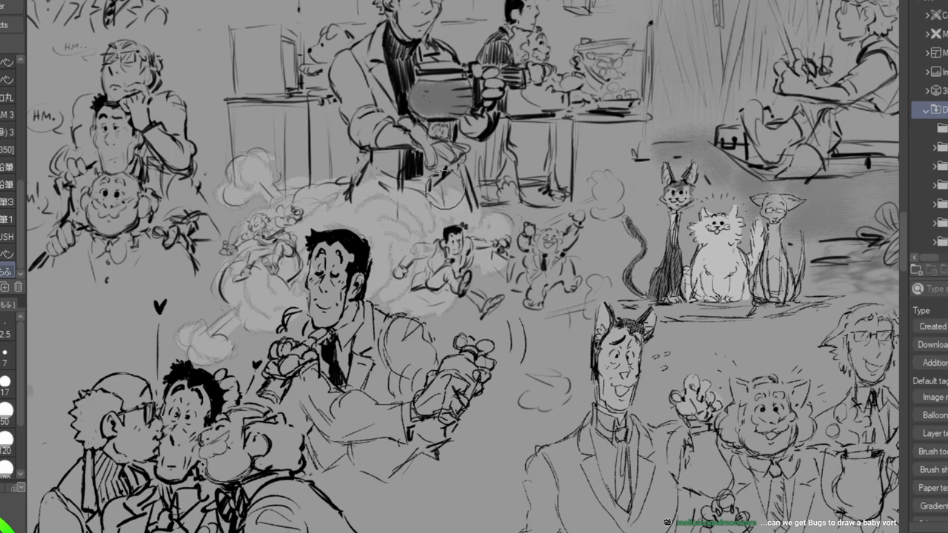
{"action": "mouse_move", "coordinate": [439, 335]}
{"action": "left_mouse_down"}
{"action": "mouse_move", "coordinate": [476, 261]}
{"action": "mouse_move", "coordinate": [440, 318]}
{"action": "mouse_move", "coordinate": [484, 275]}
{"action": "mouse_move", "coordinate": [445, 316]}
{"action": "mouse_move", "coordinate": [454, 327]}
{"action": "mouse_move", "coordinate": [492, 270]}
{"action": "mouse_move", "coordinate": [485, 298]}
{"action": "mouse_move", "coordinate": [482, 266]}
{"action": "mouse_move", "coordinate": [479, 325]}
{"action": "left_mouse_up"}
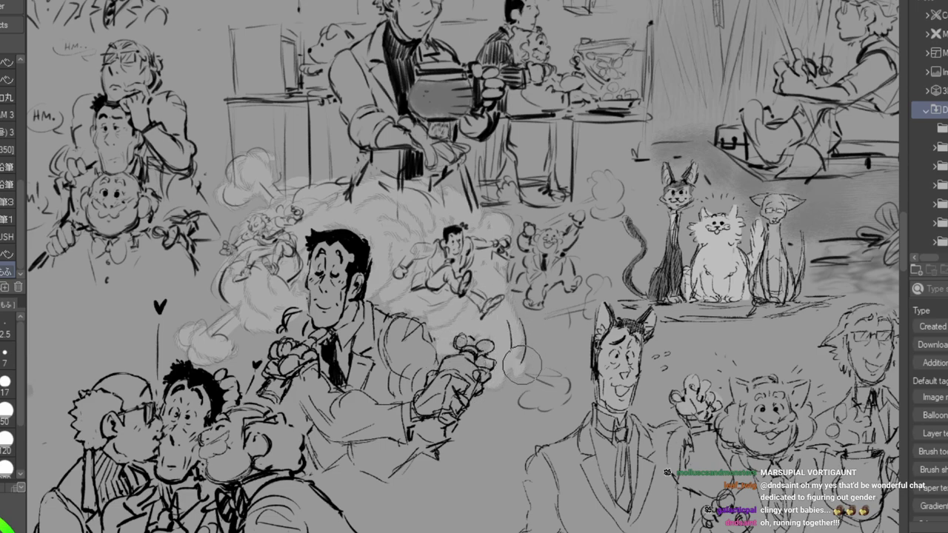
{"action": "mouse_move", "coordinate": [526, 376]}
{"action": "left_mouse_down"}
{"action": "mouse_move", "coordinate": [551, 360]}
{"action": "mouse_move", "coordinate": [535, 393]}
{"action": "mouse_move", "coordinate": [535, 380]}
{"action": "mouse_move", "coordinate": [560, 373]}
{"action": "mouse_move", "coordinate": [531, 402]}
{"action": "mouse_move", "coordinate": [560, 390]}
{"action": "mouse_move", "coordinate": [566, 354]}
{"action": "mouse_move", "coordinate": [554, 348]}
{"action": "mouse_move", "coordinate": [539, 392]}
{"action": "mouse_move", "coordinate": [523, 393]}
{"action": "mouse_move", "coordinate": [547, 388]}
{"action": "mouse_move", "coordinate": [526, 408]}
{"action": "mouse_move", "coordinate": [550, 400]}
{"action": "left_mouse_up"}
{"action": "mouse_move", "coordinate": [531, 318]}
{"action": "left_mouse_down"}
{"action": "mouse_move", "coordinate": [594, 312]}
{"action": "mouse_move", "coordinate": [605, 290]}
{"action": "mouse_move", "coordinate": [583, 309]}
{"action": "mouse_move", "coordinate": [597, 316]}
{"action": "mouse_move", "coordinate": [608, 283]}
{"action": "left_mouse_up"}
{"action": "mouse_move", "coordinate": [508, 236]}
{"action": "left_mouse_down"}
{"action": "mouse_move", "coordinate": [588, 206]}
{"action": "mouse_move", "coordinate": [586, 191]}
{"action": "mouse_move", "coordinate": [604, 178]}
{"action": "mouse_move", "coordinate": [602, 198]}
{"action": "mouse_move", "coordinate": [608, 179]}
{"action": "mouse_move", "coordinate": [615, 189]}
{"action": "mouse_move", "coordinate": [612, 209]}
{"action": "mouse_move", "coordinate": [601, 204]}
{"action": "mouse_move", "coordinate": [603, 178]}
{"action": "mouse_move", "coordinate": [599, 222]}
{"action": "left_mouse_up"}
{"action": "mouse_move", "coordinate": [546, 241]}
{"action": "left_mouse_down"}
{"action": "mouse_move", "coordinate": [515, 241]}
{"action": "mouse_move", "coordinate": [526, 235]}
{"action": "mouse_move", "coordinate": [533, 263]}
{"action": "mouse_move", "coordinate": [522, 294]}
{"action": "mouse_move", "coordinate": [555, 266]}
{"action": "mouse_move", "coordinate": [548, 257]}
{"action": "mouse_move", "coordinate": [569, 283]}
{"action": "mouse_move", "coordinate": [548, 254]}
{"action": "mouse_move", "coordinate": [580, 210]}
{"action": "mouse_move", "coordinate": [549, 236]}
{"action": "left_mouse_up"}
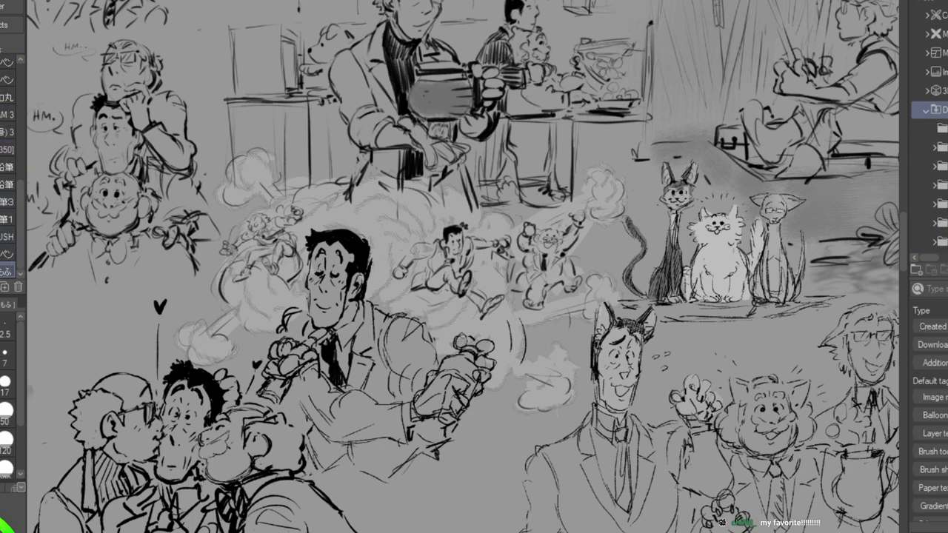
With the sketch pen, draw a small creature's round head, big eye, oval body, wagging tail and front leg outside the black frame.
{"action": "left_click_drag", "start_coordinate": [20, 212], "coordinate": [18, 87]}
{"action": "left_click", "coordinate": [7, 62]}
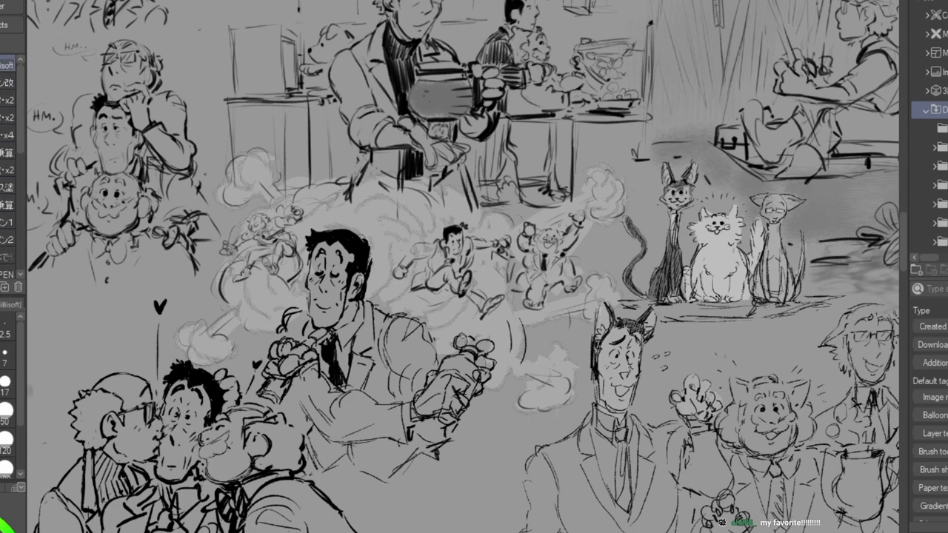
{"action": "scroll", "coordinate": [474, 289], "scroll_direction": "down", "scroll_amount": 2}
{"action": "mouse_move", "coordinate": [474, 289]}
{"action": "left_mouse_down"}
{"action": "mouse_move", "coordinate": [163, 7]}
{"action": "mouse_move", "coordinate": [211, 79]}
{"action": "mouse_move", "coordinate": [577, 302]}
{"action": "mouse_move", "coordinate": [612, 339]}
{"action": "mouse_move", "coordinate": [594, 354]}
{"action": "left_mouse_up"}
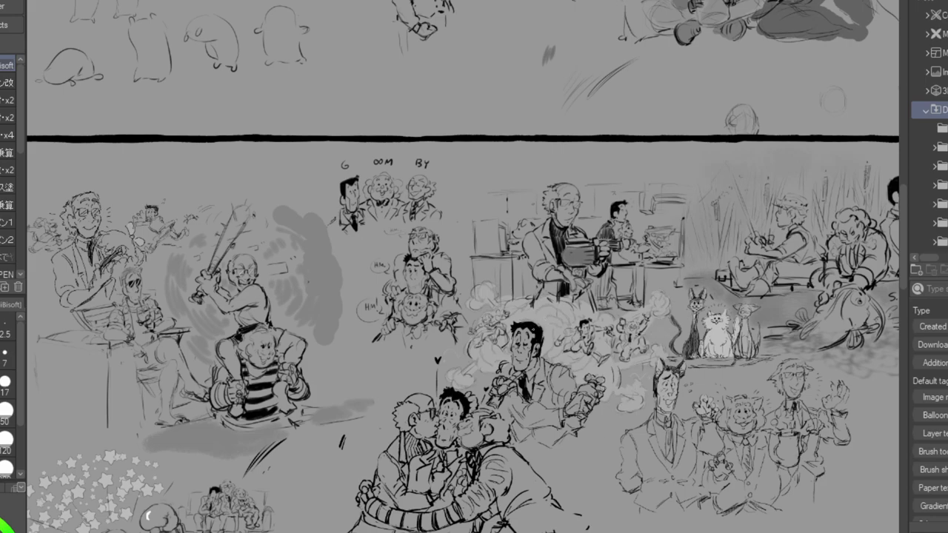
{"action": "mouse_move", "coordinate": [893, 134]}
{"action": "left_mouse_down"}
{"action": "mouse_move", "coordinate": [366, 465]}
{"action": "mouse_move", "coordinate": [30, 442]}
{"action": "mouse_move", "coordinate": [151, 113]}
{"action": "left_mouse_up"}
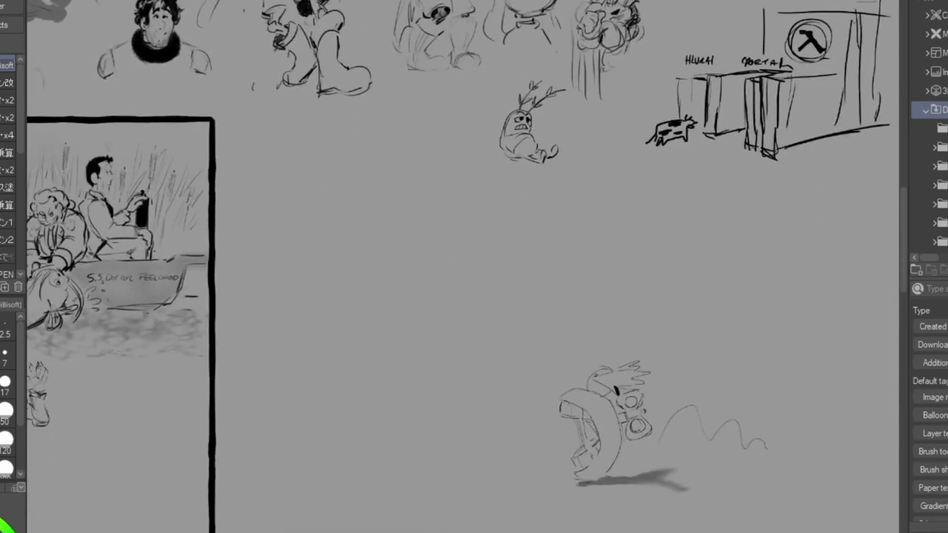
{"action": "key", "text": "ctrl+plus"}
{"action": "left_click_drag", "start_coordinate": [474, 511], "coordinate": [160, 455]}
{"action": "left_click_drag", "start_coordinate": [296, 111], "coordinate": [424, 439]}
{"action": "mouse_move", "coordinate": [425, 511]}
{"action": "left_mouse_down"}
{"action": "mouse_move", "coordinate": [587, 463]}
{"action": "mouse_move", "coordinate": [712, 224]}
{"action": "mouse_move", "coordinate": [762, 198]}
{"action": "left_mouse_up"}
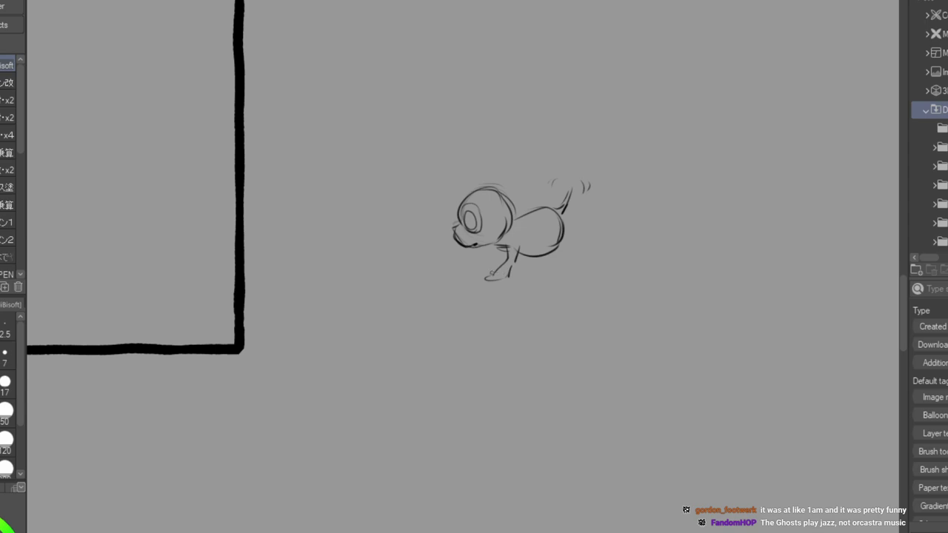
Draw the small creature's front hands and its bent hind legs with feet.
{"action": "left_click_drag", "start_coordinate": [503, 285], "coordinate": [510, 282]}
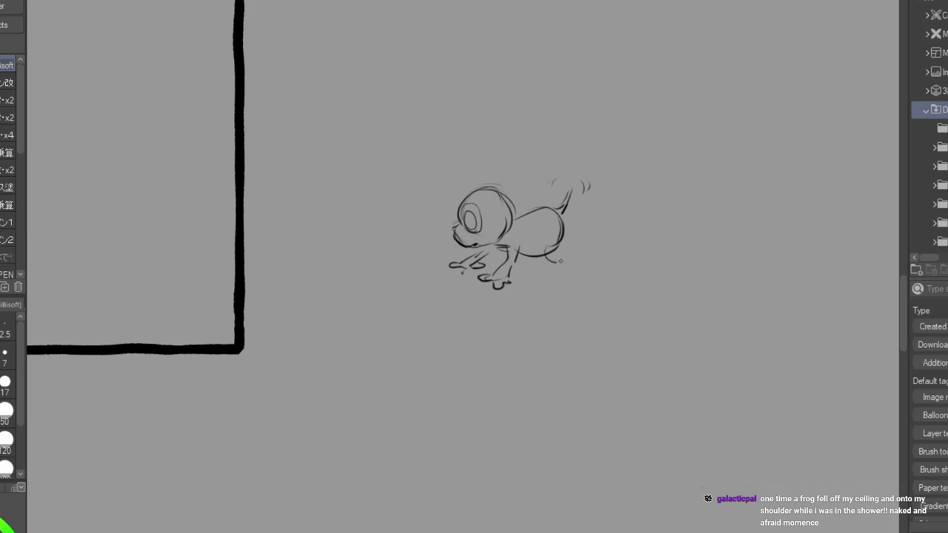
{"action": "mouse_move", "coordinate": [567, 243]}
{"action": "left_mouse_down"}
{"action": "mouse_move", "coordinate": [596, 245]}
{"action": "mouse_move", "coordinate": [589, 279]}
{"action": "left_mouse_up"}
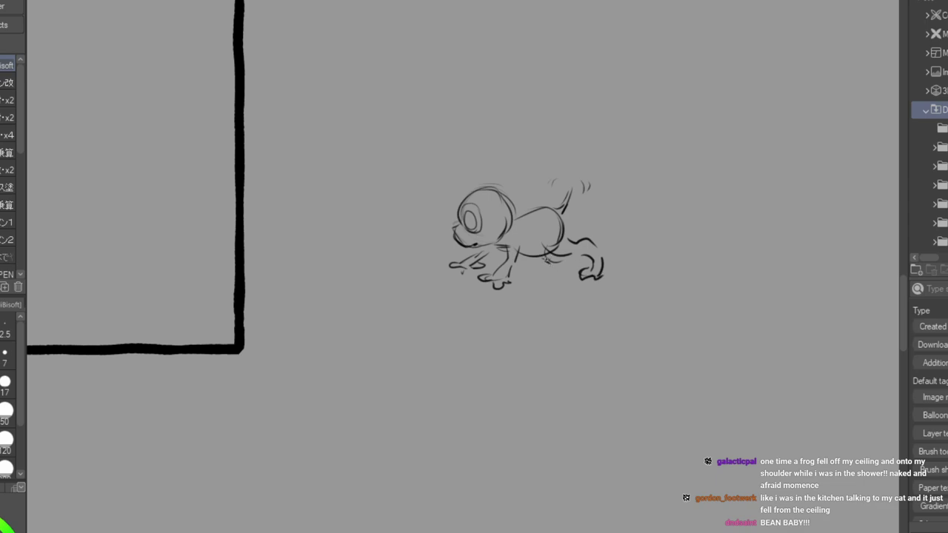
{"action": "left_click_drag", "start_coordinate": [543, 268], "coordinate": [534, 275]}
{"action": "left_click_drag", "start_coordinate": [535, 276], "coordinate": [561, 274]}
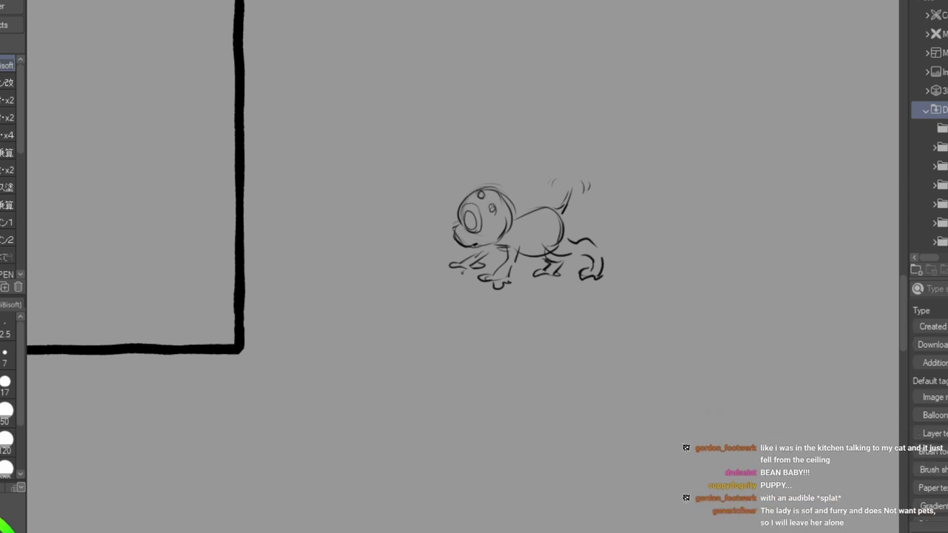
Erase the crawling creature's facial features and redraw its large round eye, small forehead eyes, mouth and ear details.
{"action": "left_click_drag", "start_coordinate": [470, 191], "coordinate": [477, 188]}
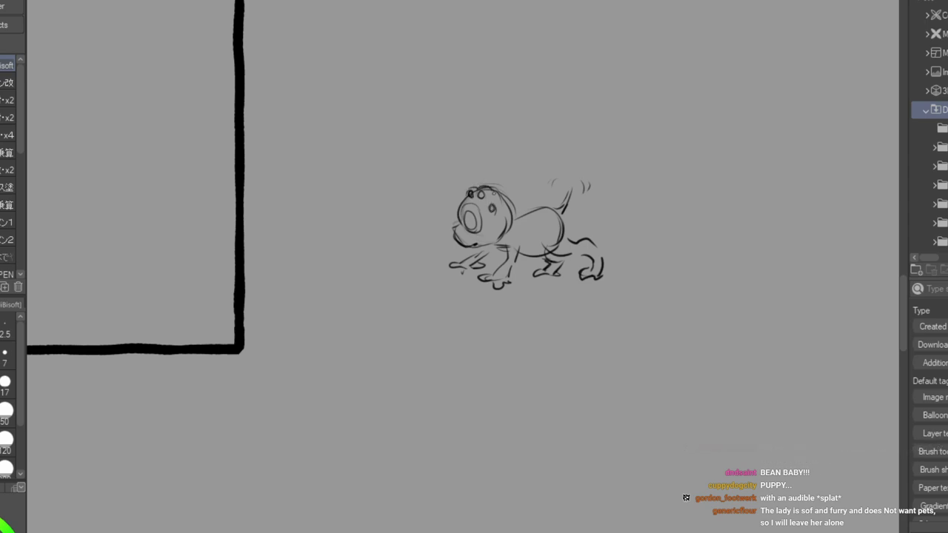
{"action": "key", "text": "e"}
{"action": "mouse_move", "coordinate": [476, 213]}
{"action": "left_mouse_down"}
{"action": "mouse_move", "coordinate": [474, 222]}
{"action": "mouse_move", "coordinate": [477, 209]}
{"action": "mouse_move", "coordinate": [490, 211]}
{"action": "left_mouse_up"}
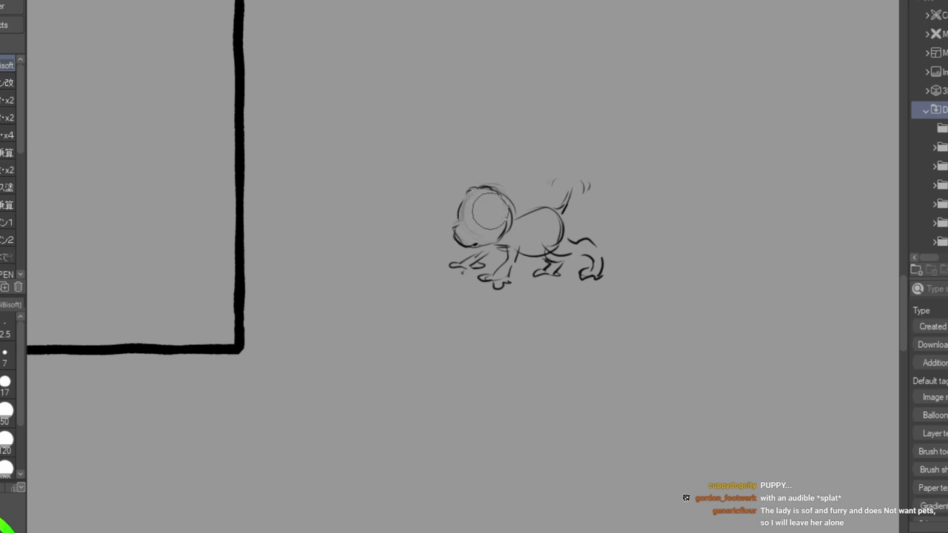
{"action": "key", "text": "p"}
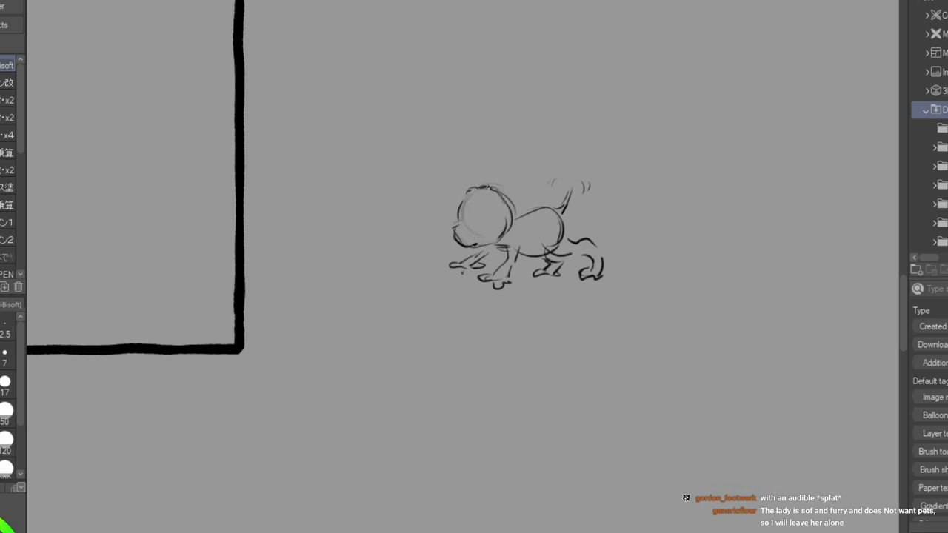
{"action": "mouse_move", "coordinate": [471, 191]}
{"action": "left_mouse_down"}
{"action": "mouse_move", "coordinate": [494, 210]}
{"action": "mouse_move", "coordinate": [491, 198]}
{"action": "mouse_move", "coordinate": [458, 219]}
{"action": "mouse_move", "coordinate": [478, 208]}
{"action": "mouse_move", "coordinate": [478, 219]}
{"action": "mouse_move", "coordinate": [458, 221]}
{"action": "mouse_move", "coordinate": [477, 221]}
{"action": "mouse_move", "coordinate": [462, 213]}
{"action": "mouse_move", "coordinate": [473, 215]}
{"action": "mouse_move", "coordinate": [464, 215]}
{"action": "mouse_move", "coordinate": [503, 125]}
{"action": "mouse_move", "coordinate": [451, 242]}
{"action": "mouse_move", "coordinate": [471, 245]}
{"action": "mouse_move", "coordinate": [496, 186]}
{"action": "mouse_move", "coordinate": [494, 242]}
{"action": "mouse_move", "coordinate": [506, 231]}
{"action": "mouse_move", "coordinate": [470, 208]}
{"action": "left_mouse_up"}
{"action": "key", "text": "e"}
{"action": "key", "text": "p"}
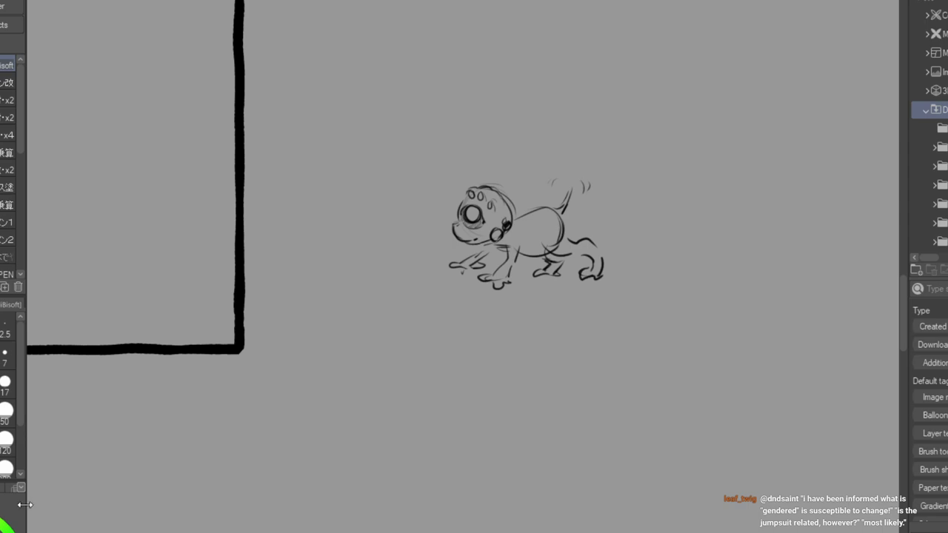
Sketch a second small creature sitting below the first, with a multi-eyed head, rounded body, short tail and feet.
{"action": "left_click_drag", "start_coordinate": [454, 320], "coordinate": [423, 348]}
{"action": "mouse_move", "coordinate": [423, 338]}
{"action": "left_mouse_down"}
{"action": "mouse_move", "coordinate": [462, 341]}
{"action": "mouse_move", "coordinate": [457, 365]}
{"action": "mouse_move", "coordinate": [430, 359]}
{"action": "mouse_move", "coordinate": [446, 371]}
{"action": "mouse_move", "coordinate": [457, 365]}
{"action": "mouse_move", "coordinate": [450, 369]}
{"action": "mouse_move", "coordinate": [457, 360]}
{"action": "mouse_move", "coordinate": [449, 337]}
{"action": "mouse_move", "coordinate": [452, 359]}
{"action": "mouse_move", "coordinate": [436, 335]}
{"action": "mouse_move", "coordinate": [421, 354]}
{"action": "mouse_move", "coordinate": [423, 361]}
{"action": "mouse_move", "coordinate": [460, 350]}
{"action": "mouse_move", "coordinate": [417, 384]}
{"action": "mouse_move", "coordinate": [436, 401]}
{"action": "mouse_move", "coordinate": [450, 395]}
{"action": "mouse_move", "coordinate": [406, 383]}
{"action": "mouse_move", "coordinate": [428, 404]}
{"action": "mouse_move", "coordinate": [433, 381]}
{"action": "left_mouse_up"}
{"action": "left_click_drag", "start_coordinate": [433, 382], "coordinate": [432, 400]}
{"action": "mouse_move", "coordinate": [438, 400]}
{"action": "left_mouse_down"}
{"action": "mouse_move", "coordinate": [453, 399]}
{"action": "mouse_move", "coordinate": [456, 411]}
{"action": "mouse_move", "coordinate": [460, 391]}
{"action": "mouse_move", "coordinate": [464, 406]}
{"action": "left_mouse_up"}
{"action": "left_click_drag", "start_coordinate": [452, 406], "coordinate": [463, 409]}
{"action": "mouse_move", "coordinate": [433, 375]}
{"action": "left_mouse_down"}
{"action": "mouse_move", "coordinate": [443, 401]}
{"action": "mouse_move", "coordinate": [451, 395]}
{"action": "left_mouse_up"}
{"action": "left_click_drag", "start_coordinate": [446, 393], "coordinate": [456, 400]}
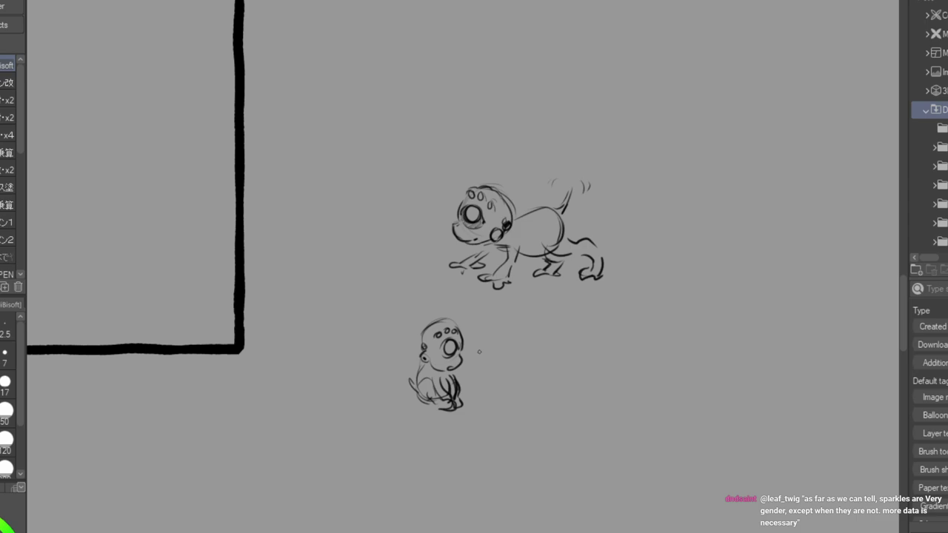
Add a small chest arm to the crawling creature and redraw the sitting creature's little arms and outstretched feet.
{"action": "mouse_move", "coordinate": [501, 245]}
{"action": "left_mouse_down"}
{"action": "mouse_move", "coordinate": [489, 259]}
{"action": "mouse_move", "coordinate": [508, 249]}
{"action": "left_mouse_up"}
{"action": "mouse_move", "coordinate": [447, 370]}
{"action": "left_mouse_down"}
{"action": "mouse_move", "coordinate": [450, 385]}
{"action": "mouse_move", "coordinate": [464, 385]}
{"action": "left_mouse_up"}
{"action": "left_click_drag", "start_coordinate": [452, 382], "coordinate": [462, 387]}
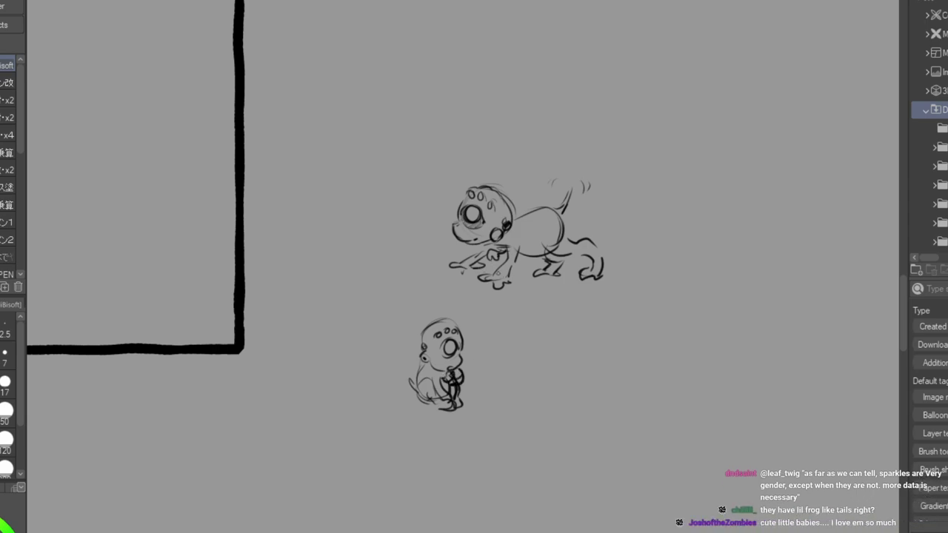
{"action": "left_click_drag", "start_coordinate": [451, 370], "coordinate": [459, 397]}
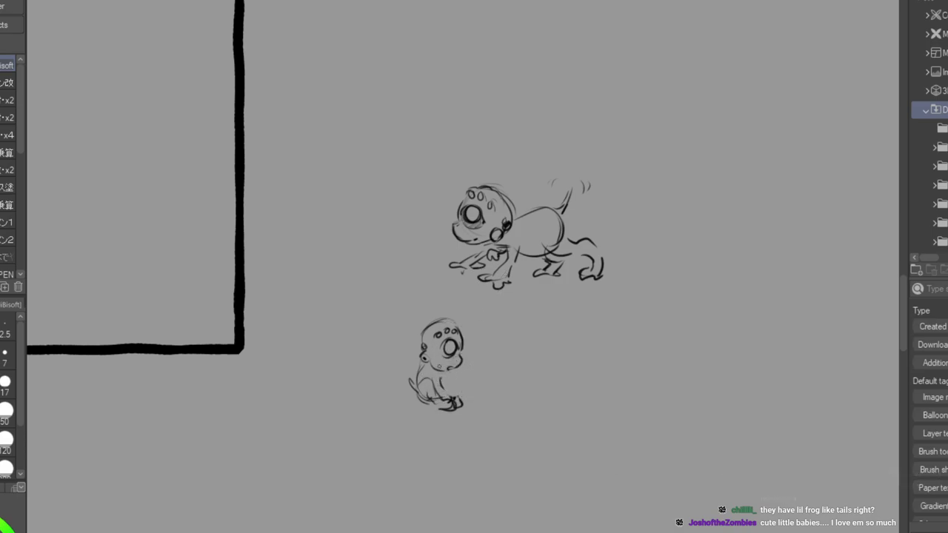
{"action": "mouse_move", "coordinate": [451, 373]}
{"action": "left_mouse_down"}
{"action": "mouse_move", "coordinate": [447, 386]}
{"action": "mouse_move", "coordinate": [442, 369]}
{"action": "left_mouse_up"}
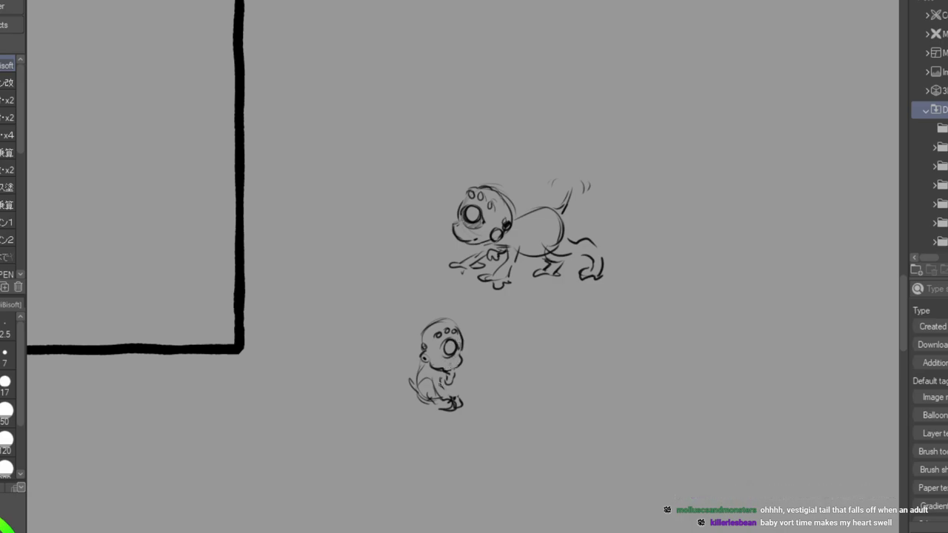
{"action": "left_click_drag", "start_coordinate": [445, 388], "coordinate": [471, 398]}
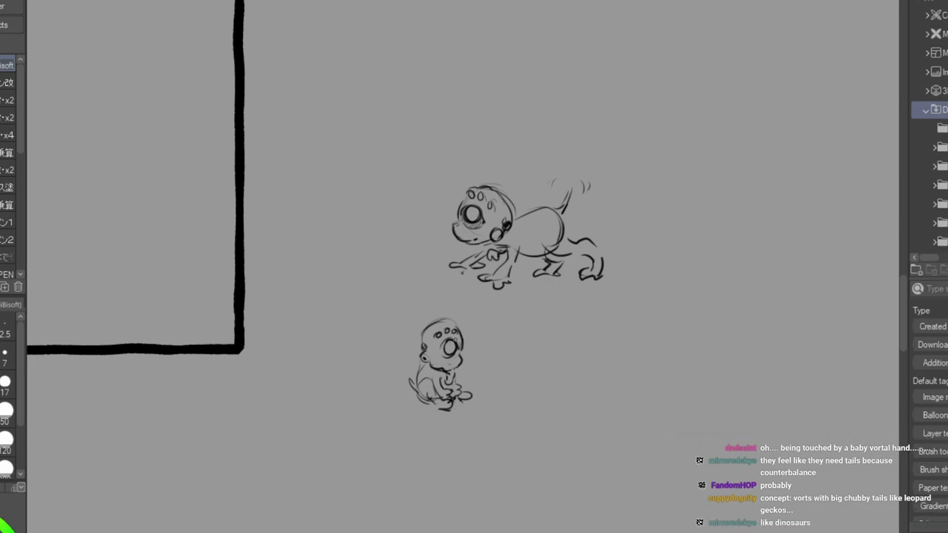
{"action": "left_click_drag", "start_coordinate": [468, 391], "coordinate": [467, 400]}
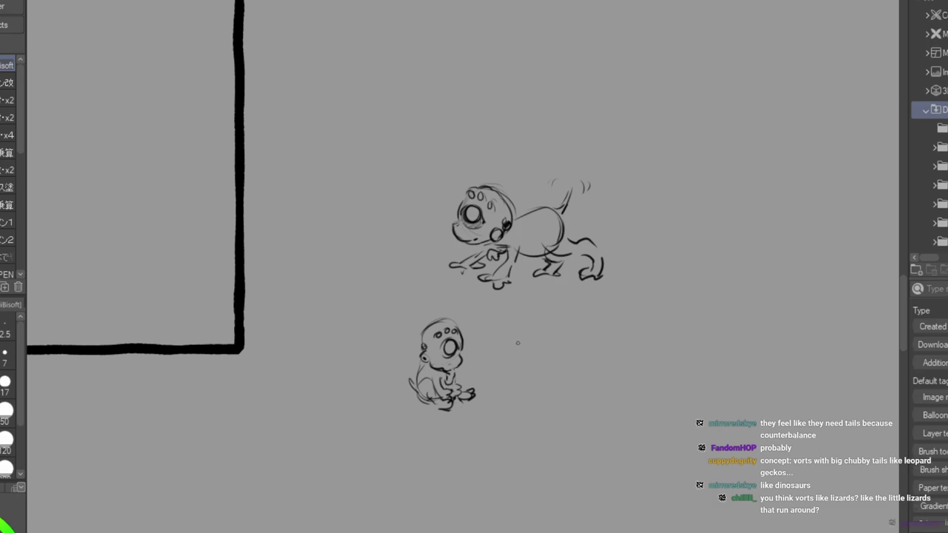
Sketch a tall oval human face with small dot eyes and raised brows beside the sitting creature.
{"action": "mouse_move", "coordinate": [524, 350]}
{"action": "left_mouse_down"}
{"action": "mouse_move", "coordinate": [527, 323]}
{"action": "mouse_move", "coordinate": [548, 310]}
{"action": "mouse_move", "coordinate": [556, 368]}
{"action": "mouse_move", "coordinate": [558, 321]}
{"action": "mouse_move", "coordinate": [561, 366]}
{"action": "left_mouse_up"}
{"action": "mouse_move", "coordinate": [539, 314]}
{"action": "left_mouse_down"}
{"action": "mouse_move", "coordinate": [522, 356]}
{"action": "mouse_move", "coordinate": [525, 374]}
{"action": "mouse_move", "coordinate": [557, 370]}
{"action": "left_mouse_up"}
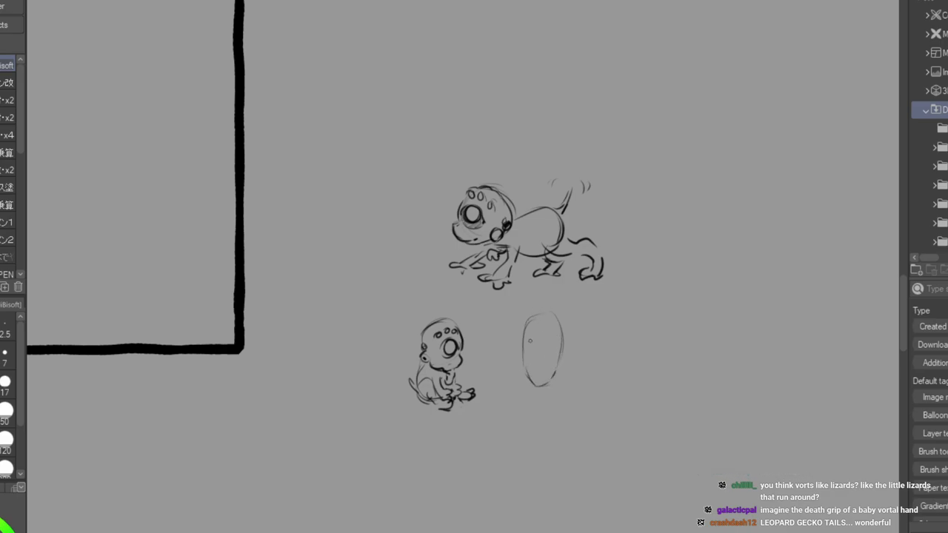
{"action": "mouse_move", "coordinate": [531, 340]}
{"action": "left_mouse_down"}
{"action": "mouse_move", "coordinate": [551, 342]}
{"action": "mouse_move", "coordinate": [537, 328]}
{"action": "left_mouse_up"}
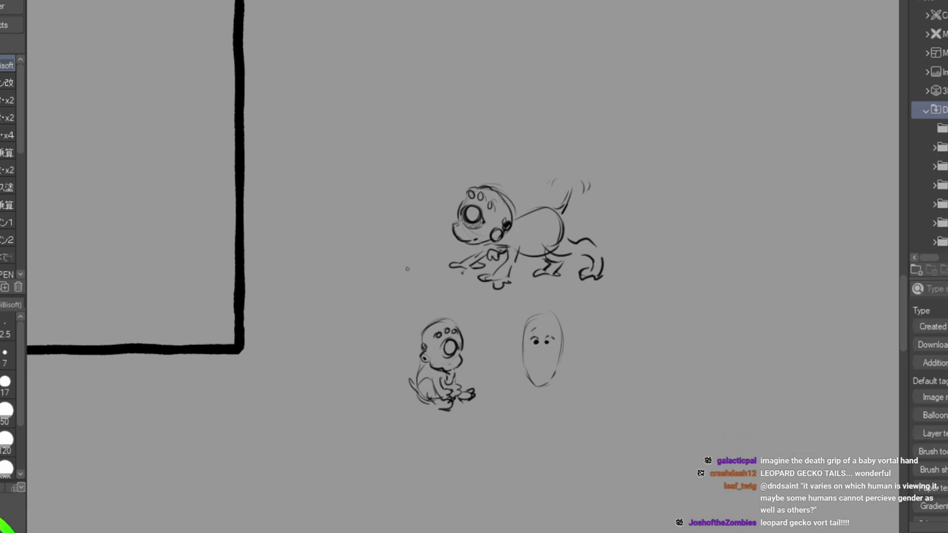
Rough out a low crawling figure in front of the crawling creature, with a round head, flat back, reaching arms and bent legs.
{"action": "left_click_drag", "start_coordinate": [522, 276], "coordinate": [537, 273]}
{"action": "left_click_drag", "start_coordinate": [360, 201], "coordinate": [358, 203]}
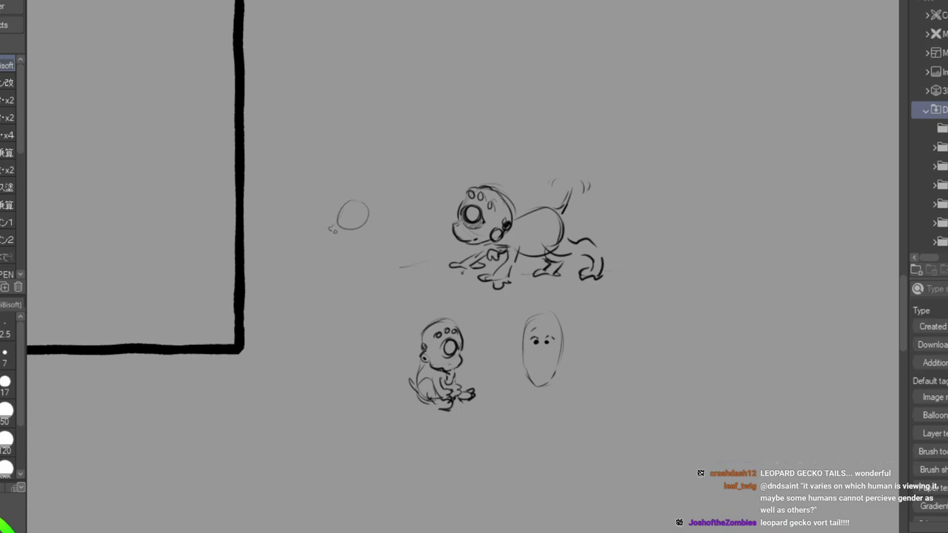
{"action": "mouse_move", "coordinate": [320, 257]}
{"action": "left_mouse_down"}
{"action": "mouse_move", "coordinate": [368, 237]}
{"action": "mouse_move", "coordinate": [420, 236]}
{"action": "mouse_move", "coordinate": [439, 247]}
{"action": "left_mouse_up"}
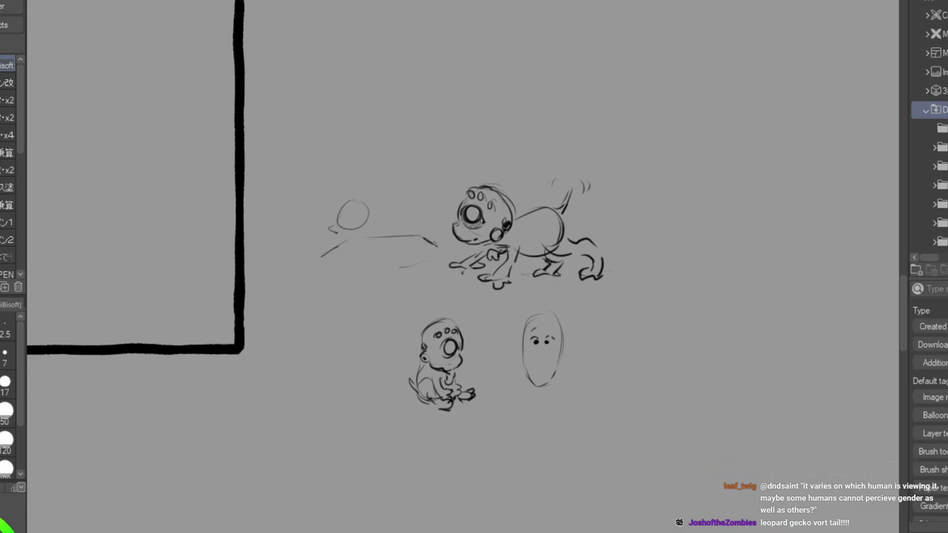
{"action": "mouse_move", "coordinate": [374, 238]}
{"action": "left_mouse_down"}
{"action": "mouse_move", "coordinate": [385, 259]}
{"action": "mouse_move", "coordinate": [407, 240]}
{"action": "mouse_move", "coordinate": [396, 259]}
{"action": "mouse_move", "coordinate": [426, 230]}
{"action": "left_mouse_up"}
{"action": "left_click_drag", "start_coordinate": [358, 237], "coordinate": [368, 260]}
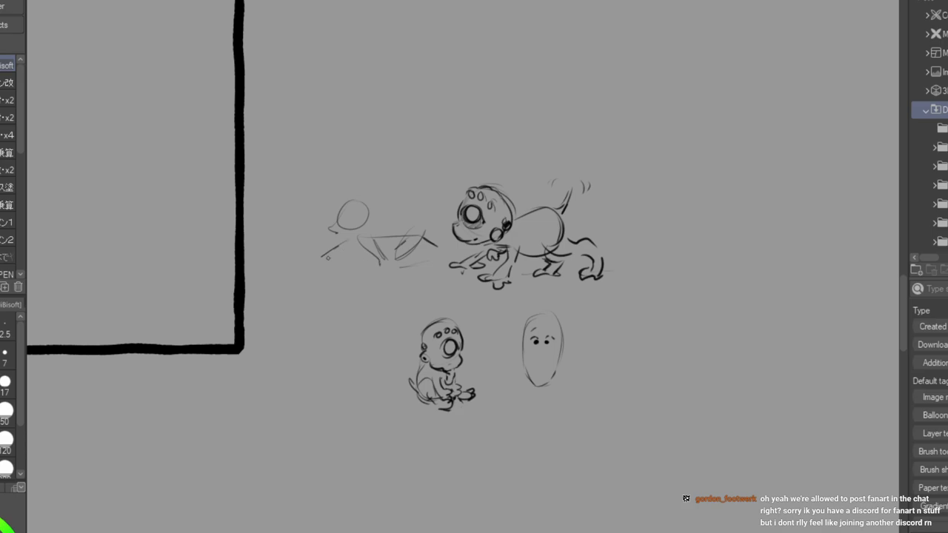
{"action": "left_click_drag", "start_coordinate": [306, 264], "coordinate": [337, 252]}
{"action": "mouse_move", "coordinate": [416, 240]}
{"action": "left_mouse_down"}
{"action": "mouse_move", "coordinate": [447, 244]}
{"action": "mouse_move", "coordinate": [442, 261]}
{"action": "left_mouse_up"}
{"action": "left_click_drag", "start_coordinate": [426, 255], "coordinate": [440, 250]}
Add a nose, open smile, forehead lines and freckles to the oval human face and firm up its jaw.
{"action": "mouse_move", "coordinate": [529, 325]}
{"action": "left_mouse_down"}
{"action": "mouse_move", "coordinate": [557, 324]}
{"action": "mouse_move", "coordinate": [545, 337]}
{"action": "mouse_move", "coordinate": [546, 369]}
{"action": "left_mouse_up"}
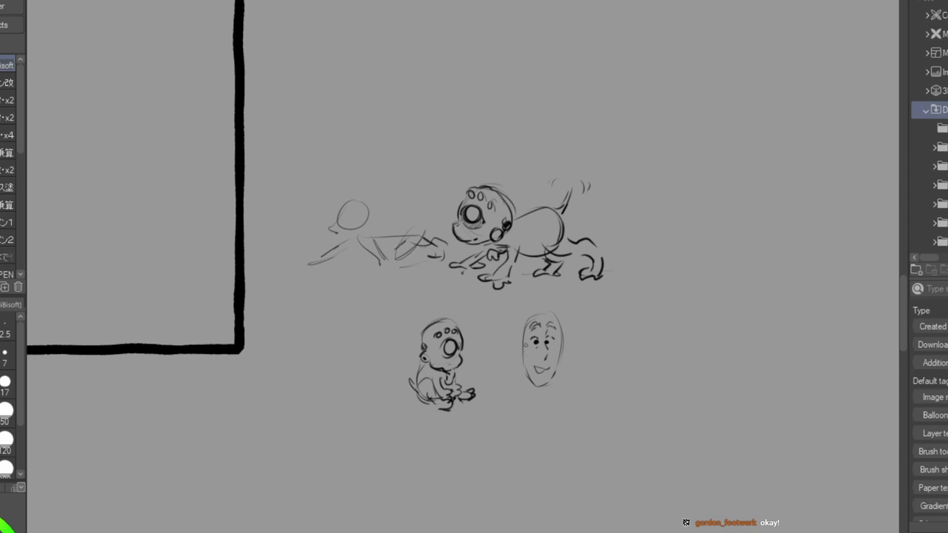
{"action": "mouse_move", "coordinate": [531, 351]}
{"action": "left_mouse_down"}
{"action": "mouse_move", "coordinate": [551, 359]}
{"action": "mouse_move", "coordinate": [530, 349]}
{"action": "left_mouse_up"}
{"action": "left_click", "coordinate": [537, 352]}
{"action": "left_click", "coordinate": [531, 354]}
{"action": "left_click", "coordinate": [534, 352]}
{"action": "left_click", "coordinate": [537, 352]}
{"action": "left_click", "coordinate": [553, 354]}
{"action": "left_click", "coordinate": [557, 349]}
{"action": "left_click", "coordinate": [557, 339]}
{"action": "left_click", "coordinate": [557, 345]}
{"action": "left_click", "coordinate": [556, 354]}
{"action": "mouse_move", "coordinate": [557, 353]}
{"action": "left_mouse_down"}
{"action": "mouse_move", "coordinate": [548, 382]}
{"action": "mouse_move", "coordinate": [532, 383]}
{"action": "left_mouse_up"}
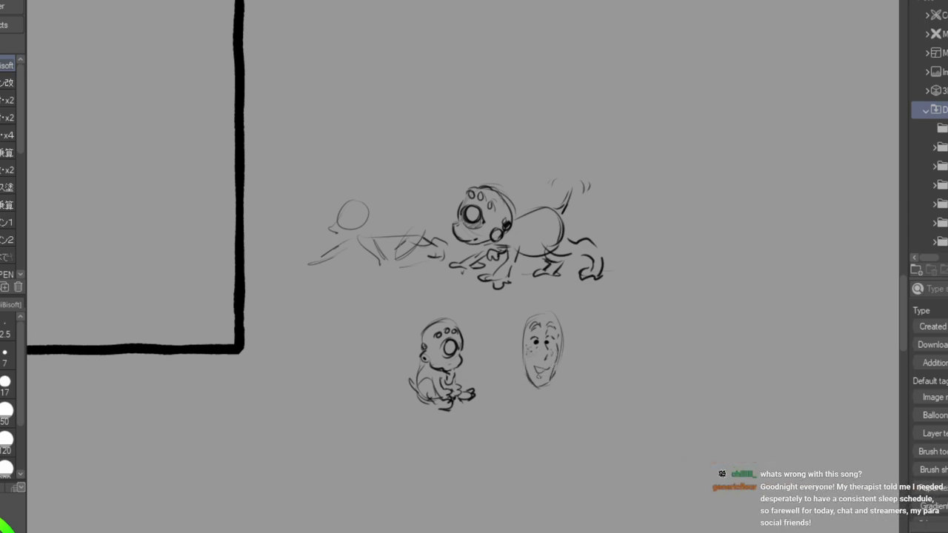
Draw the human figure's ear, taller skull outline, neck and broad sloping shoulders.
{"action": "left_click_drag", "start_coordinate": [522, 345], "coordinate": [513, 364]}
{"action": "left_click_drag", "start_coordinate": [520, 329], "coordinate": [515, 342]}
{"action": "mouse_move", "coordinate": [539, 307]}
{"action": "left_mouse_down"}
{"action": "mouse_move", "coordinate": [559, 320]}
{"action": "mouse_move", "coordinate": [535, 333]}
{"action": "left_mouse_up"}
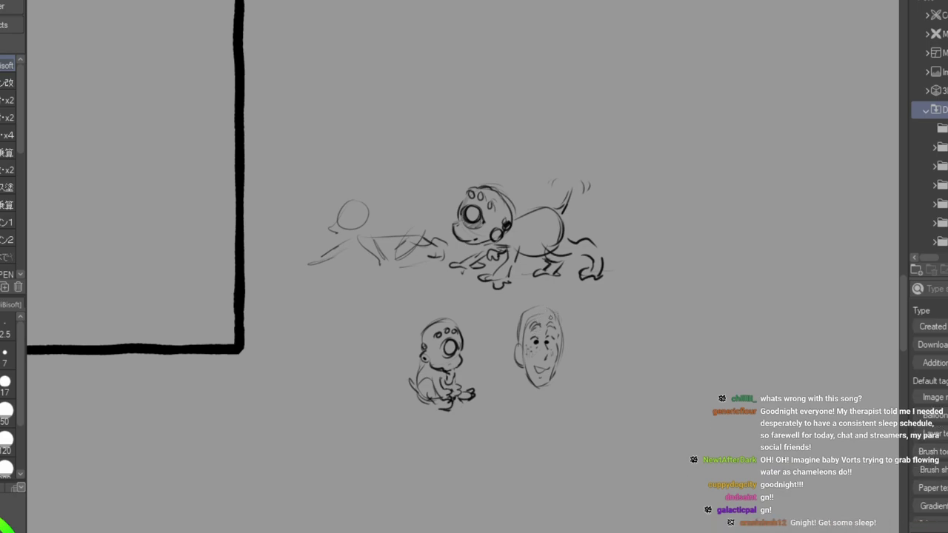
{"action": "left_click_drag", "start_coordinate": [525, 327], "coordinate": [517, 346]}
{"action": "left_click_drag", "start_coordinate": [523, 380], "coordinate": [540, 400]}
{"action": "mouse_move", "coordinate": [540, 333]}
{"action": "left_mouse_down"}
{"action": "mouse_move", "coordinate": [556, 355]}
{"action": "mouse_move", "coordinate": [537, 351]}
{"action": "left_mouse_up"}
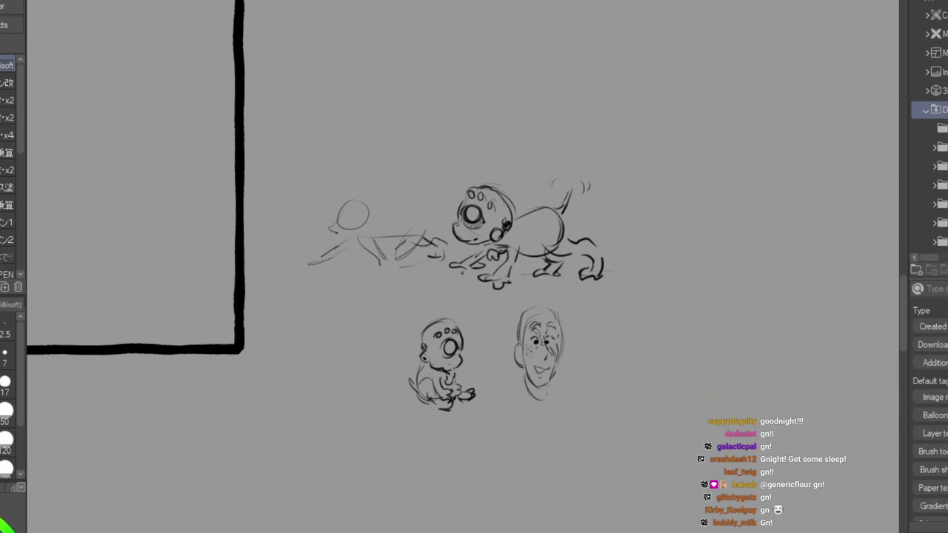
{"action": "left_click_drag", "start_coordinate": [522, 377], "coordinate": [482, 427]}
{"action": "left_click_drag", "start_coordinate": [559, 383], "coordinate": [604, 409]}
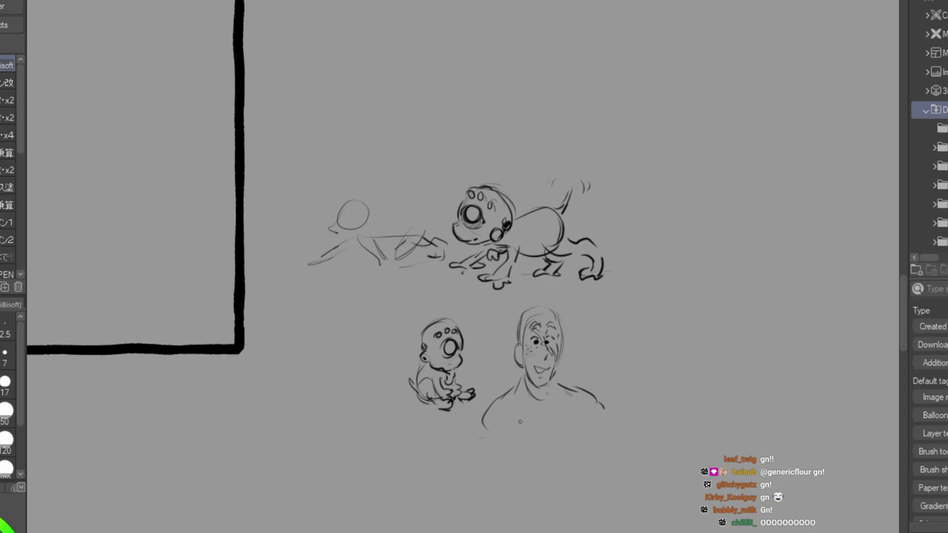
Try to sketch a small upside-down creature with raised hands against the human figure's chest, then erase its lower body.
{"action": "mouse_move", "coordinate": [521, 414]}
{"action": "left_mouse_down"}
{"action": "mouse_move", "coordinate": [530, 439]}
{"action": "mouse_move", "coordinate": [502, 429]}
{"action": "mouse_move", "coordinate": [503, 441]}
{"action": "mouse_move", "coordinate": [521, 411]}
{"action": "mouse_move", "coordinate": [532, 420]}
{"action": "mouse_move", "coordinate": [521, 411]}
{"action": "mouse_move", "coordinate": [509, 427]}
{"action": "mouse_move", "coordinate": [518, 413]}
{"action": "mouse_move", "coordinate": [510, 443]}
{"action": "mouse_move", "coordinate": [534, 430]}
{"action": "mouse_move", "coordinate": [540, 409]}
{"action": "mouse_move", "coordinate": [508, 403]}
{"action": "mouse_move", "coordinate": [534, 423]}
{"action": "left_mouse_up"}
{"action": "key", "text": "ctrl+z"}
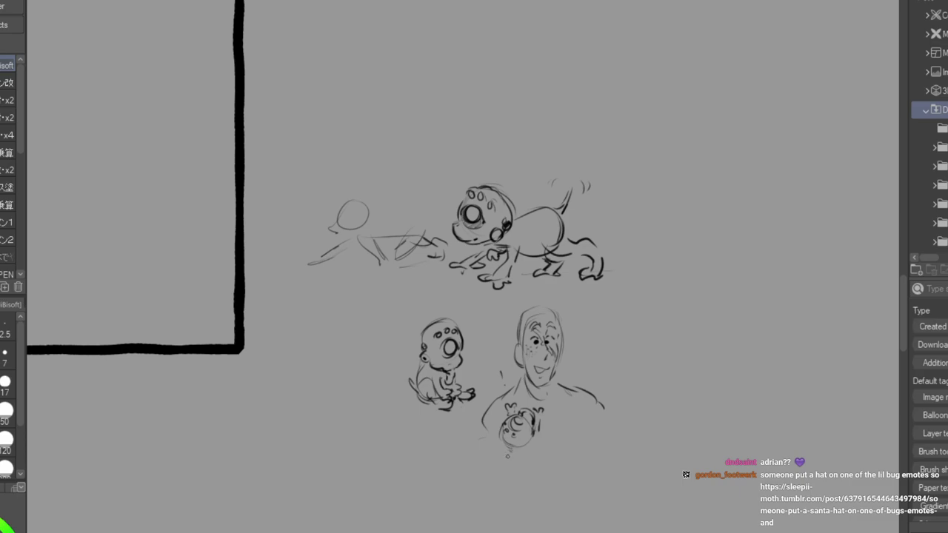
{"action": "mouse_move", "coordinate": [506, 454]}
{"action": "left_mouse_down"}
{"action": "mouse_move", "coordinate": [505, 463]}
{"action": "mouse_move", "coordinate": [523, 473]}
{"action": "mouse_move", "coordinate": [536, 458]}
{"action": "mouse_move", "coordinate": [535, 474]}
{"action": "mouse_move", "coordinate": [526, 471]}
{"action": "left_mouse_up"}
{"action": "key", "text": "ctrl+z"}
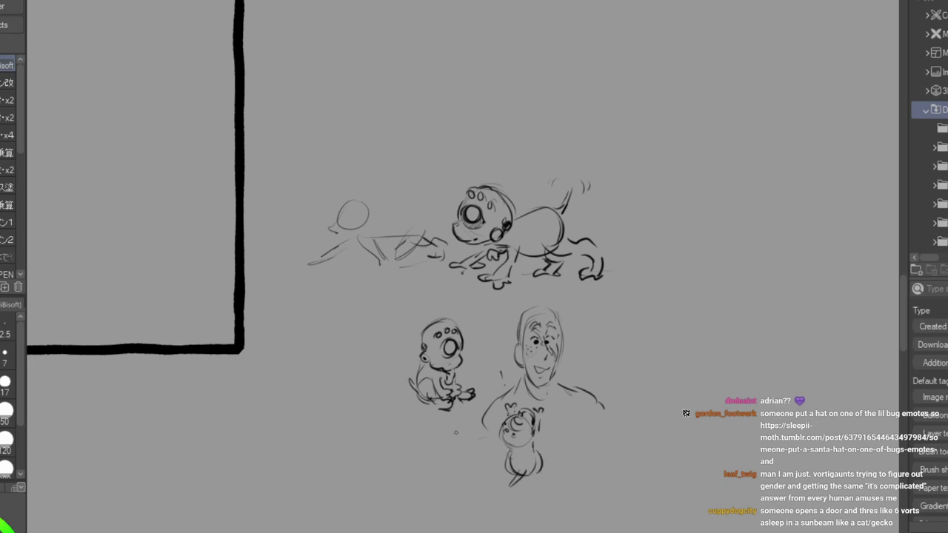
{"action": "key", "text": "e"}
{"action": "left_click_drag", "start_coordinate": [512, 460], "coordinate": [525, 476]}
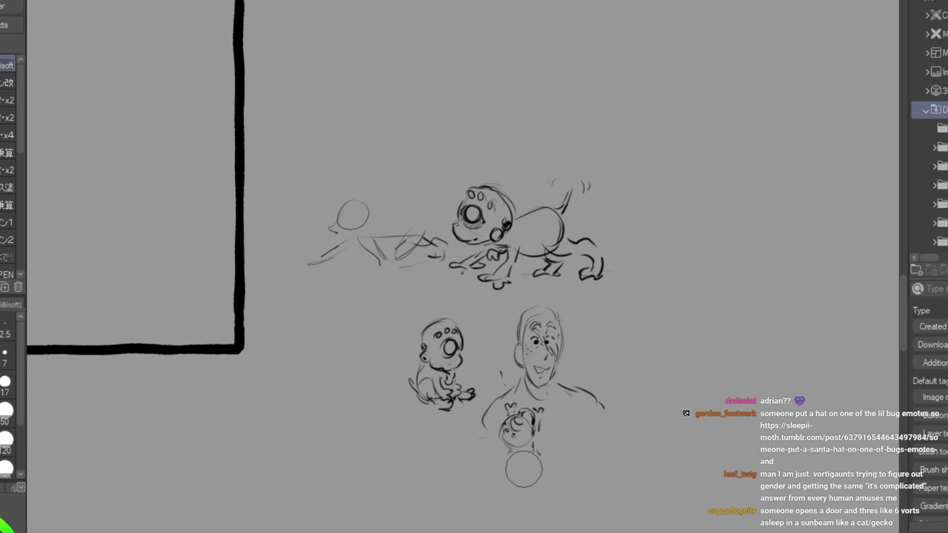
{"action": "key", "text": "p"}
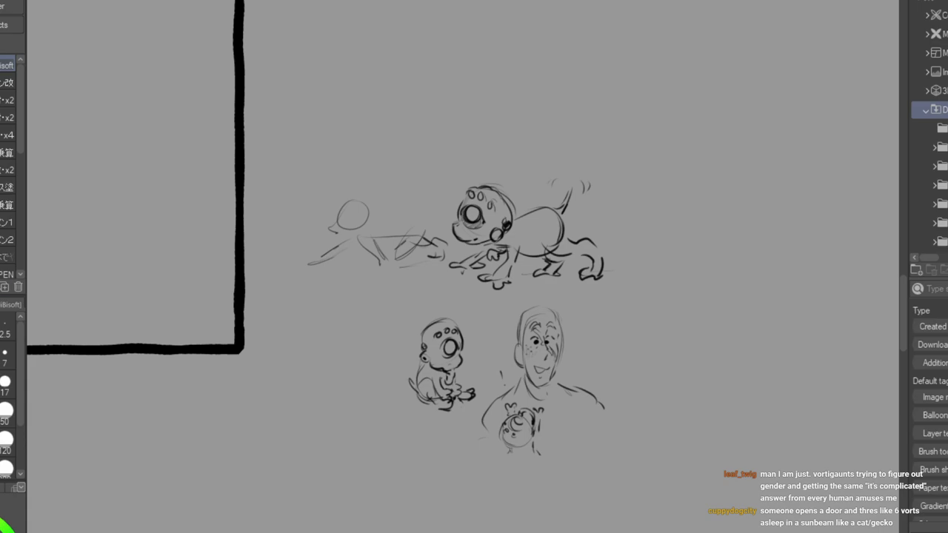
Switch to the browser to view the fan art of a bug character in a Santa hat.
{"action": "key", "text": "alt+Tab"}
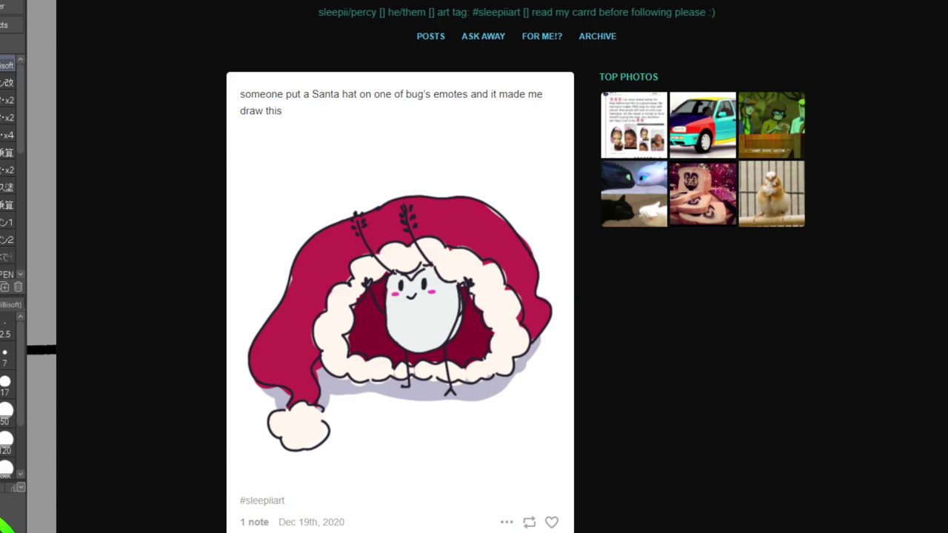
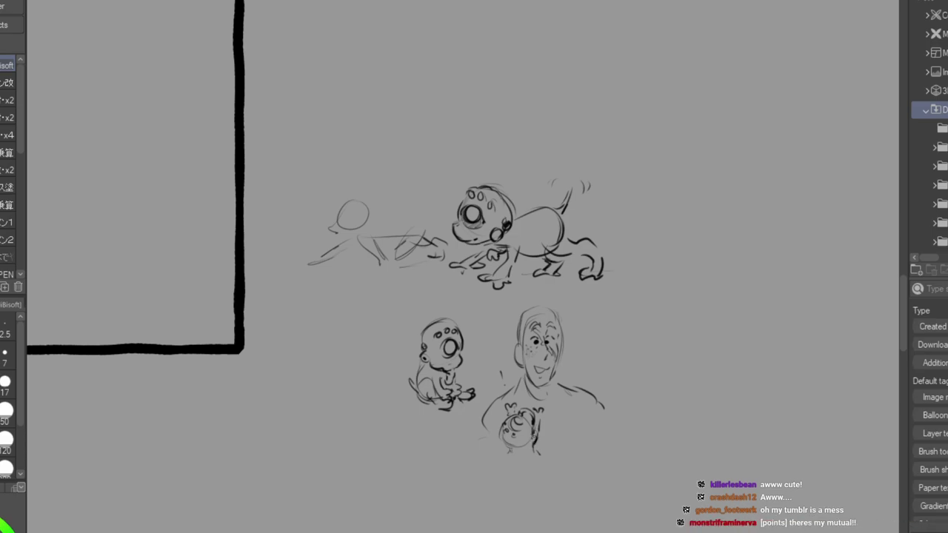
Draw the human figure's cradling forearm below the chest and erase the small creature's head from the torso.
{"action": "mouse_move", "coordinate": [507, 464]}
{"action": "left_mouse_down"}
{"action": "mouse_move", "coordinate": [535, 467]}
{"action": "mouse_move", "coordinate": [503, 477]}
{"action": "mouse_move", "coordinate": [483, 437]}
{"action": "mouse_move", "coordinate": [502, 491]}
{"action": "mouse_move", "coordinate": [531, 500]}
{"action": "mouse_move", "coordinate": [518, 496]}
{"action": "mouse_move", "coordinate": [555, 479]}
{"action": "left_mouse_up"}
{"action": "mouse_move", "coordinate": [524, 495]}
{"action": "left_mouse_down"}
{"action": "mouse_move", "coordinate": [570, 467]}
{"action": "mouse_move", "coordinate": [567, 454]}
{"action": "left_mouse_up"}
{"action": "key", "text": "e"}
{"action": "left_click_drag", "start_coordinate": [507, 418], "coordinate": [515, 465]}
{"action": "key", "text": "p"}
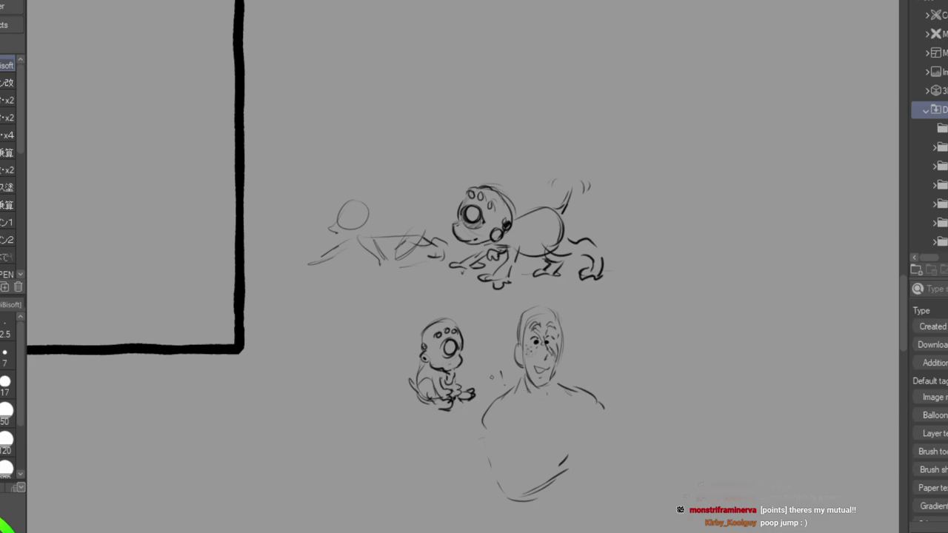
Sketch a baby creature cradled against the human's chest, with a multi-eyed head, curled body and the human's hand holding it.
{"action": "mouse_move", "coordinate": [511, 420]}
{"action": "left_mouse_down"}
{"action": "mouse_move", "coordinate": [499, 447]}
{"action": "mouse_move", "coordinate": [516, 442]}
{"action": "mouse_move", "coordinate": [509, 423]}
{"action": "mouse_move", "coordinate": [527, 440]}
{"action": "left_mouse_up"}
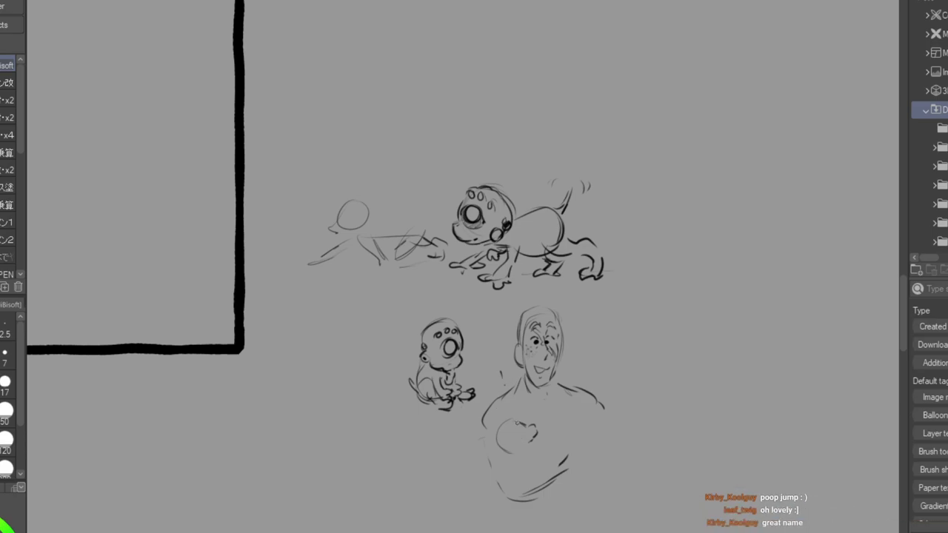
{"action": "mouse_move", "coordinate": [517, 425]}
{"action": "left_mouse_down"}
{"action": "mouse_move", "coordinate": [524, 429]}
{"action": "mouse_move", "coordinate": [502, 423]}
{"action": "mouse_move", "coordinate": [508, 450]}
{"action": "mouse_move", "coordinate": [547, 428]}
{"action": "mouse_move", "coordinate": [566, 443]}
{"action": "mouse_move", "coordinate": [547, 453]}
{"action": "mouse_move", "coordinate": [566, 456]}
{"action": "mouse_move", "coordinate": [552, 443]}
{"action": "mouse_move", "coordinate": [560, 461]}
{"action": "mouse_move", "coordinate": [568, 439]}
{"action": "mouse_move", "coordinate": [583, 453]}
{"action": "mouse_move", "coordinate": [577, 465]}
{"action": "left_mouse_up"}
{"action": "mouse_move", "coordinate": [582, 458]}
{"action": "left_mouse_down"}
{"action": "mouse_move", "coordinate": [587, 464]}
{"action": "mouse_move", "coordinate": [555, 465]}
{"action": "left_mouse_up"}
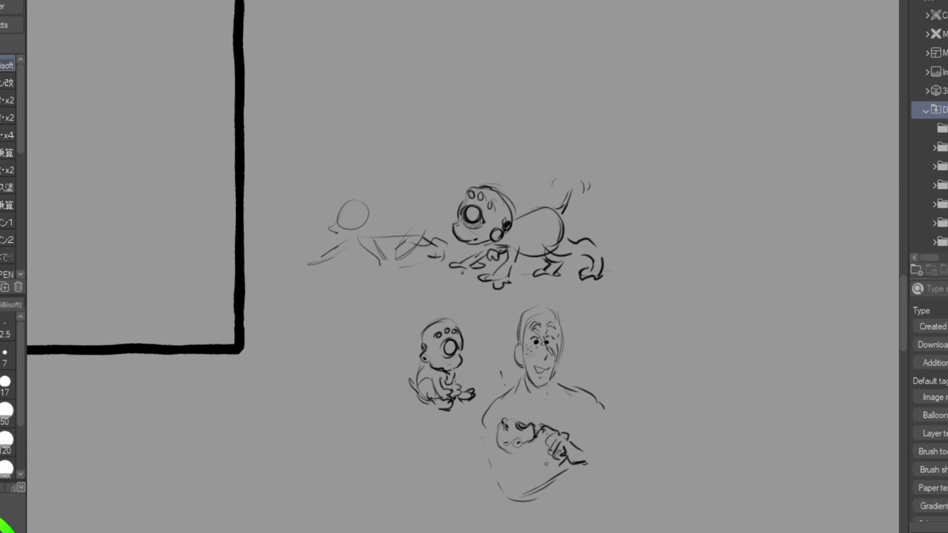
{"action": "mouse_move", "coordinate": [504, 450]}
{"action": "left_mouse_down"}
{"action": "mouse_move", "coordinate": [530, 442]}
{"action": "mouse_move", "coordinate": [509, 457]}
{"action": "mouse_move", "coordinate": [515, 487]}
{"action": "mouse_move", "coordinate": [509, 477]}
{"action": "mouse_move", "coordinate": [525, 485]}
{"action": "mouse_move", "coordinate": [529, 456]}
{"action": "mouse_move", "coordinate": [540, 471]}
{"action": "mouse_move", "coordinate": [523, 457]}
{"action": "mouse_move", "coordinate": [520, 481]}
{"action": "mouse_move", "coordinate": [505, 463]}
{"action": "left_mouse_up"}
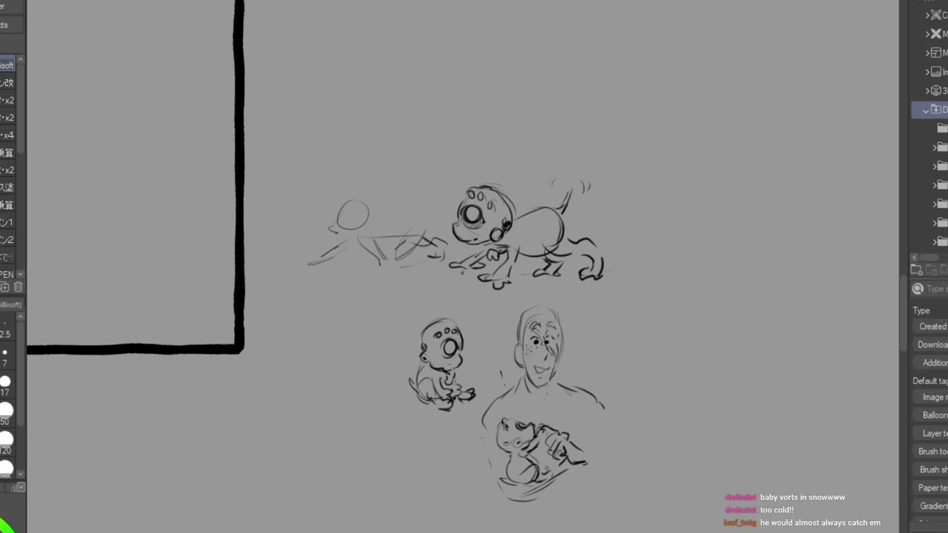
{"action": "left_click_drag", "start_coordinate": [487, 465], "coordinate": [503, 494]}
{"action": "mouse_move", "coordinate": [502, 444]}
{"action": "left_mouse_down"}
{"action": "mouse_move", "coordinate": [518, 475]}
{"action": "mouse_move", "coordinate": [496, 491]}
{"action": "mouse_move", "coordinate": [537, 491]}
{"action": "mouse_move", "coordinate": [559, 473]}
{"action": "mouse_move", "coordinate": [544, 455]}
{"action": "left_mouse_up"}
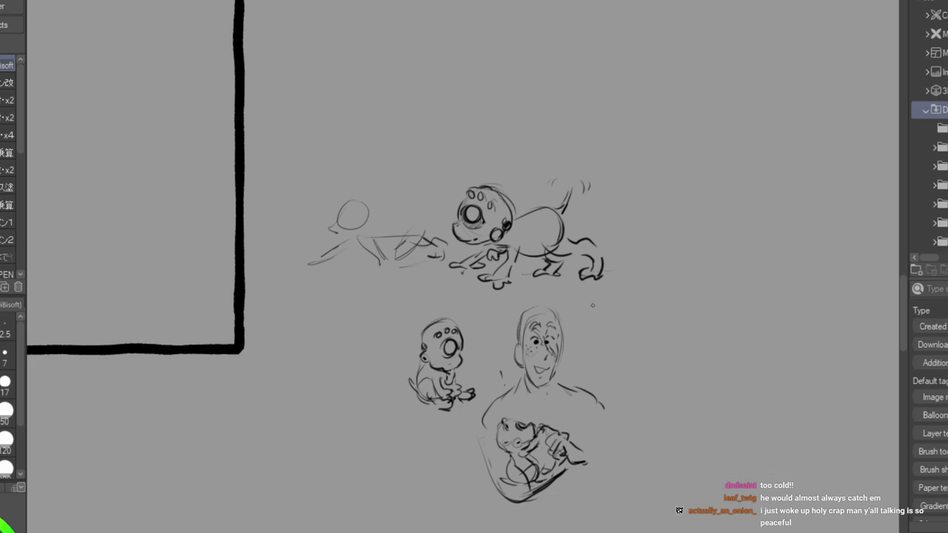
Strengthen the human's cradling arm and draw the other shoulder, folded sleeve and bent elbow around the baby creature.
{"action": "mouse_move", "coordinate": [485, 438]}
{"action": "left_mouse_down"}
{"action": "mouse_move", "coordinate": [508, 485]}
{"action": "mouse_move", "coordinate": [516, 486]}
{"action": "mouse_move", "coordinate": [494, 445]}
{"action": "mouse_move", "coordinate": [526, 497]}
{"action": "mouse_move", "coordinate": [552, 449]}
{"action": "mouse_move", "coordinate": [556, 462]}
{"action": "mouse_move", "coordinate": [522, 500]}
{"action": "left_mouse_up"}
{"action": "mouse_move", "coordinate": [482, 415]}
{"action": "left_mouse_down"}
{"action": "mouse_move", "coordinate": [491, 456]}
{"action": "mouse_move", "coordinate": [487, 409]}
{"action": "mouse_move", "coordinate": [503, 493]}
{"action": "mouse_move", "coordinate": [520, 493]}
{"action": "mouse_move", "coordinate": [499, 490]}
{"action": "mouse_move", "coordinate": [519, 500]}
{"action": "left_mouse_up"}
{"action": "mouse_move", "coordinate": [510, 454]}
{"action": "left_mouse_down"}
{"action": "mouse_move", "coordinate": [565, 479]}
{"action": "mouse_move", "coordinate": [548, 466]}
{"action": "left_mouse_up"}
{"action": "mouse_move", "coordinate": [564, 425]}
{"action": "left_mouse_down"}
{"action": "mouse_move", "coordinate": [577, 437]}
{"action": "mouse_move", "coordinate": [549, 459]}
{"action": "mouse_move", "coordinate": [588, 465]}
{"action": "mouse_move", "coordinate": [587, 444]}
{"action": "mouse_move", "coordinate": [627, 442]}
{"action": "mouse_move", "coordinate": [590, 465]}
{"action": "mouse_move", "coordinate": [627, 457]}
{"action": "mouse_move", "coordinate": [604, 417]}
{"action": "left_mouse_up"}
{"action": "mouse_move", "coordinate": [576, 379]}
{"action": "left_mouse_down"}
{"action": "mouse_move", "coordinate": [588, 390]}
{"action": "mouse_move", "coordinate": [580, 396]}
{"action": "left_mouse_up"}
{"action": "left_click_drag", "start_coordinate": [578, 393], "coordinate": [608, 416]}
{"action": "left_click_drag", "start_coordinate": [607, 416], "coordinate": [566, 426]}
{"action": "left_click_drag", "start_coordinate": [499, 426], "coordinate": [511, 451]}
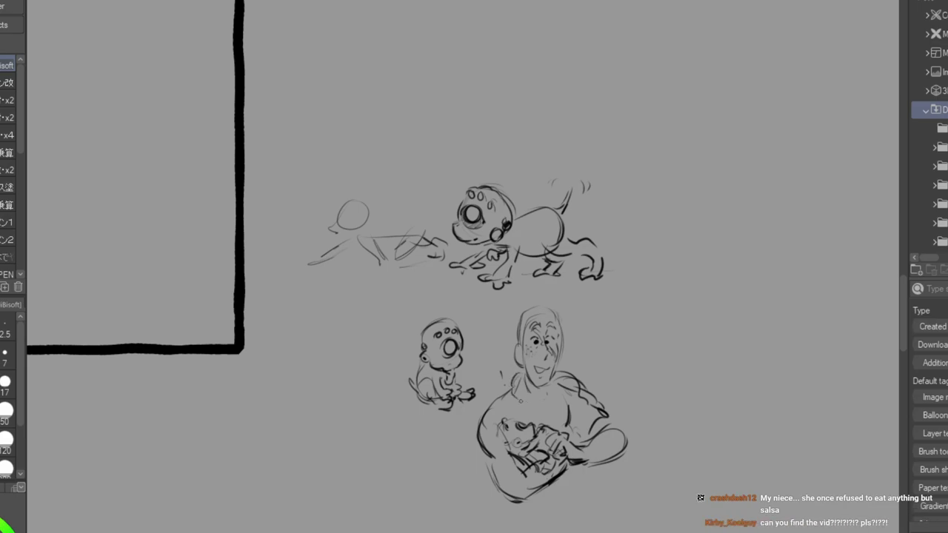
Draw a ribbed turtleneck collar around the human's neck and fluffy curly hair around the head.
{"action": "mouse_move", "coordinate": [522, 376]}
{"action": "left_mouse_down"}
{"action": "mouse_move", "coordinate": [543, 388]}
{"action": "mouse_move", "coordinate": [535, 401]}
{"action": "mouse_move", "coordinate": [549, 394]}
{"action": "left_mouse_up"}
{"action": "mouse_move", "coordinate": [551, 382]}
{"action": "left_mouse_down"}
{"action": "mouse_move", "coordinate": [552, 391]}
{"action": "mouse_move", "coordinate": [530, 399]}
{"action": "left_mouse_up"}
{"action": "left_click_drag", "start_coordinate": [533, 387], "coordinate": [533, 398]}
{"action": "left_click_drag", "start_coordinate": [541, 388], "coordinate": [542, 397]}
{"action": "mouse_move", "coordinate": [520, 343]}
{"action": "left_mouse_down"}
{"action": "mouse_move", "coordinate": [550, 314]}
{"action": "mouse_move", "coordinate": [570, 332]}
{"action": "mouse_move", "coordinate": [570, 311]}
{"action": "mouse_move", "coordinate": [578, 330]}
{"action": "mouse_move", "coordinate": [542, 292]}
{"action": "mouse_move", "coordinate": [508, 321]}
{"action": "mouse_move", "coordinate": [507, 336]}
{"action": "mouse_move", "coordinate": [524, 340]}
{"action": "left_mouse_up"}
{"action": "mouse_move", "coordinate": [558, 301]}
{"action": "left_mouse_down"}
{"action": "mouse_move", "coordinate": [558, 345]}
{"action": "mouse_move", "coordinate": [516, 359]}
{"action": "left_mouse_up"}
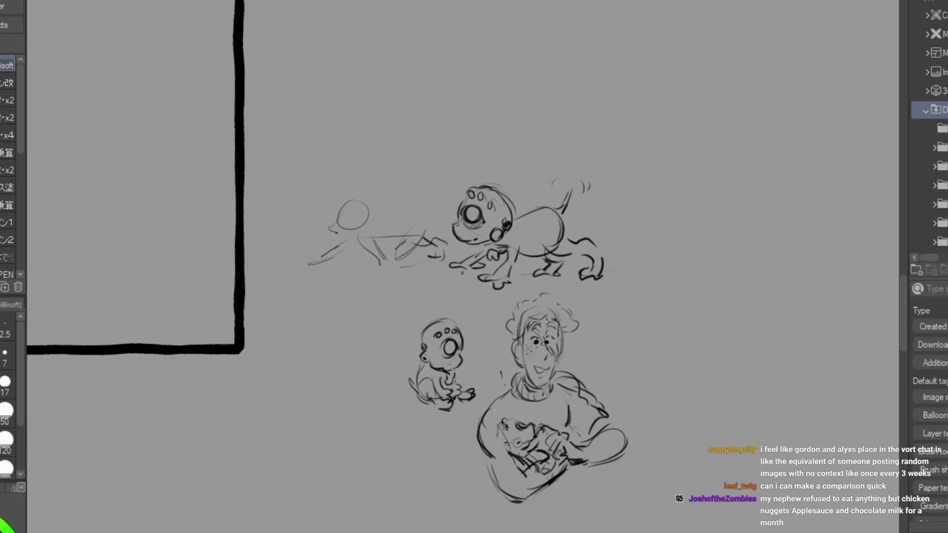
Add vest edges over the human's shoulders and chest and touch up the cradled baby creature's body.
{"action": "mouse_move", "coordinate": [495, 407]}
{"action": "left_mouse_down"}
{"action": "mouse_move", "coordinate": [487, 422]}
{"action": "mouse_move", "coordinate": [500, 422]}
{"action": "mouse_move", "coordinate": [482, 422]}
{"action": "mouse_move", "coordinate": [490, 408]}
{"action": "mouse_move", "coordinate": [493, 421]}
{"action": "mouse_move", "coordinate": [530, 421]}
{"action": "left_mouse_up"}
{"action": "mouse_move", "coordinate": [562, 386]}
{"action": "left_mouse_down"}
{"action": "mouse_move", "coordinate": [555, 421]}
{"action": "mouse_move", "coordinate": [578, 371]}
{"action": "left_mouse_up"}
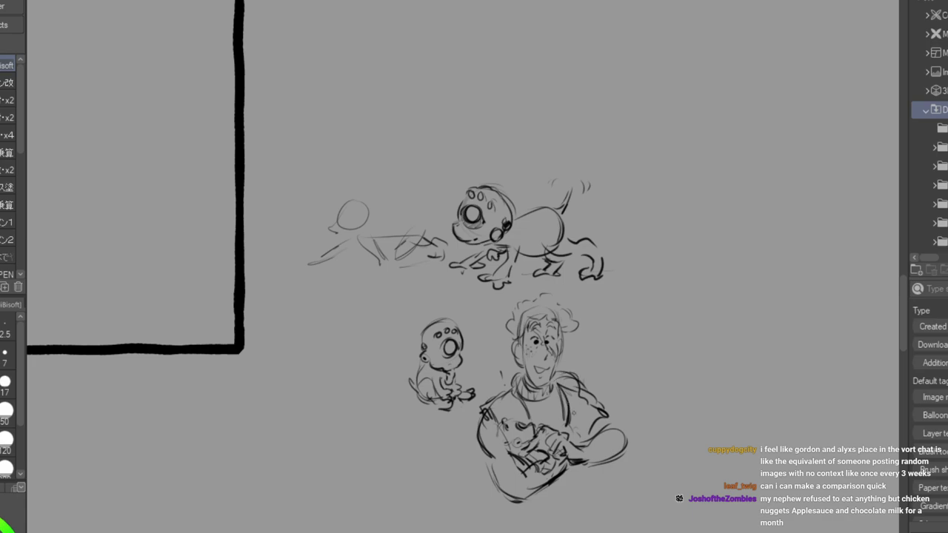
{"action": "left_click_drag", "start_coordinate": [509, 450], "coordinate": [530, 466]}
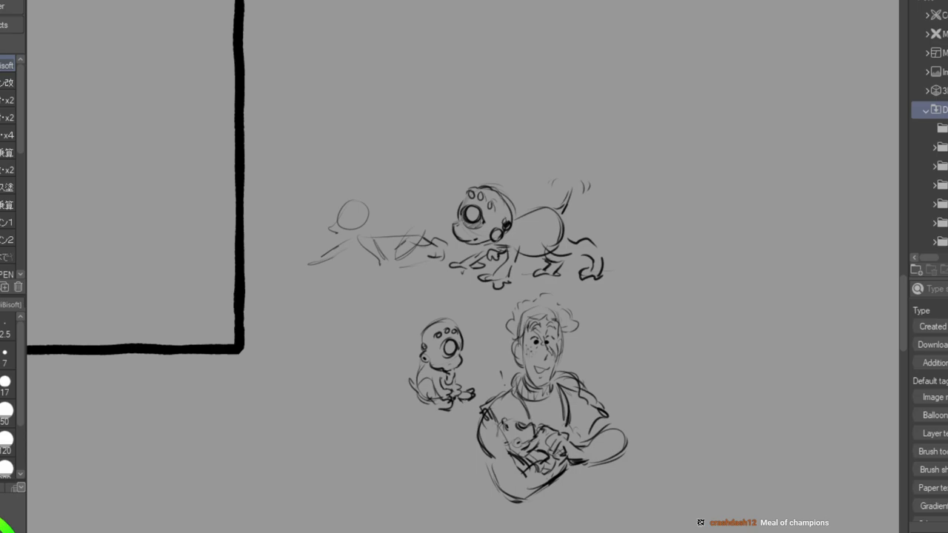
In the empty area above the creatures, sketch a wide rectangular panel containing a rounded hump, an upright rectangle and a curved ground line.
{"action": "left_click_drag", "start_coordinate": [548, 223], "coordinate": [344, 401]}
{"action": "mouse_move", "coordinate": [568, 167]}
{"action": "left_mouse_down"}
{"action": "mouse_move", "coordinate": [563, 214]}
{"action": "mouse_move", "coordinate": [597, 231]}
{"action": "mouse_move", "coordinate": [566, 252]}
{"action": "left_mouse_up"}
{"action": "mouse_move", "coordinate": [587, 236]}
{"action": "left_mouse_down"}
{"action": "mouse_move", "coordinate": [588, 260]}
{"action": "mouse_move", "coordinate": [494, 280]}
{"action": "mouse_move", "coordinate": [629, 260]}
{"action": "left_mouse_up"}
{"action": "mouse_move", "coordinate": [541, 198]}
{"action": "left_mouse_down"}
{"action": "mouse_move", "coordinate": [502, 253]}
{"action": "mouse_move", "coordinate": [563, 231]}
{"action": "left_mouse_up"}
{"action": "mouse_move", "coordinate": [604, 139]}
{"action": "left_mouse_down"}
{"action": "mouse_move", "coordinate": [409, 303]}
{"action": "mouse_move", "coordinate": [631, 312]}
{"action": "left_mouse_up"}
{"action": "left_click_drag", "start_coordinate": [670, 223], "coordinate": [670, 243]}
{"action": "left_click_drag", "start_coordinate": [486, 283], "coordinate": [462, 303]}
Below the wide panel, sketch a smaller frame with a smirking cat face, giving it a round head and two pointed ears.
{"action": "left_click_drag", "start_coordinate": [516, 362], "coordinate": [511, 471]}
{"action": "mouse_move", "coordinate": [517, 358]}
{"action": "left_mouse_down"}
{"action": "mouse_move", "coordinate": [628, 345]}
{"action": "mouse_move", "coordinate": [635, 451]}
{"action": "left_mouse_up"}
{"action": "mouse_move", "coordinate": [570, 374]}
{"action": "left_mouse_down"}
{"action": "mouse_move", "coordinate": [616, 400]}
{"action": "mouse_move", "coordinate": [574, 375]}
{"action": "mouse_move", "coordinate": [594, 390]}
{"action": "mouse_move", "coordinate": [582, 404]}
{"action": "left_mouse_up"}
{"action": "mouse_move", "coordinate": [576, 399]}
{"action": "left_mouse_down"}
{"action": "mouse_move", "coordinate": [597, 404]}
{"action": "mouse_move", "coordinate": [563, 404]}
{"action": "mouse_move", "coordinate": [585, 405]}
{"action": "mouse_move", "coordinate": [584, 381]}
{"action": "left_mouse_up"}
{"action": "mouse_move", "coordinate": [585, 385]}
{"action": "left_mouse_down"}
{"action": "mouse_move", "coordinate": [556, 385]}
{"action": "mouse_move", "coordinate": [557, 414]}
{"action": "mouse_move", "coordinate": [575, 414]}
{"action": "mouse_move", "coordinate": [574, 426]}
{"action": "mouse_move", "coordinate": [605, 411]}
{"action": "left_mouse_up"}
{"action": "mouse_move", "coordinate": [572, 375]}
{"action": "left_mouse_down"}
{"action": "mouse_move", "coordinate": [582, 368]}
{"action": "mouse_move", "coordinate": [563, 368]}
{"action": "left_mouse_up"}
{"action": "mouse_move", "coordinate": [580, 360]}
{"action": "left_mouse_down"}
{"action": "mouse_move", "coordinate": [583, 372]}
{"action": "mouse_move", "coordinate": [603, 365]}
{"action": "mouse_move", "coordinate": [616, 389]}
{"action": "left_mouse_up"}
{"action": "mouse_move", "coordinate": [603, 364]}
{"action": "left_mouse_down"}
{"action": "mouse_move", "coordinate": [610, 358]}
{"action": "mouse_move", "coordinate": [584, 388]}
{"action": "left_mouse_up"}
{"action": "left_click_drag", "start_coordinate": [576, 377], "coordinate": [591, 385]}
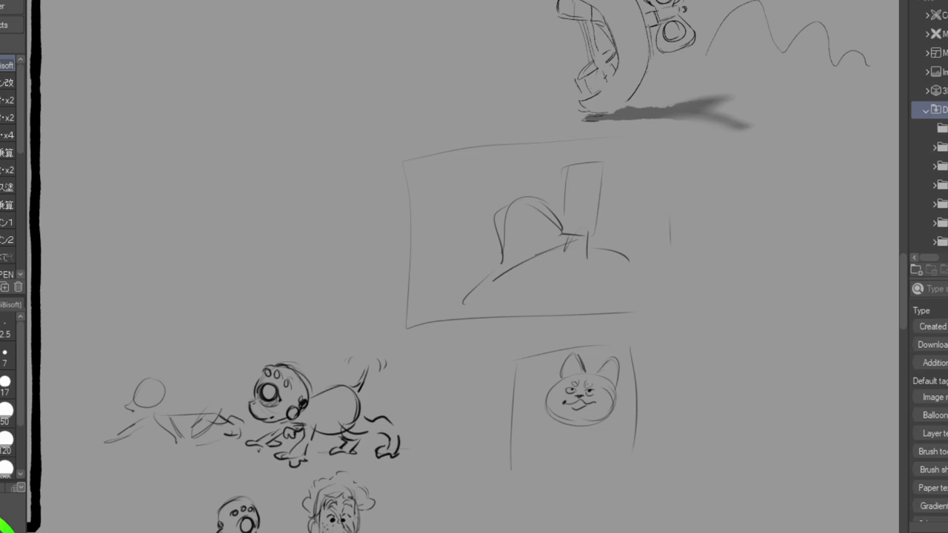
Inside the black frame, draw a vertical divider line between the coffee-pouring scene and the fishing scene with reeds.
{"action": "mouse_move", "coordinate": [59, 282]}
{"action": "left_mouse_down"}
{"action": "mouse_move", "coordinate": [314, 284]}
{"action": "mouse_move", "coordinate": [896, 363]}
{"action": "left_mouse_up"}
{"action": "mouse_move", "coordinate": [297, 259]}
{"action": "left_mouse_down"}
{"action": "mouse_move", "coordinate": [476, 330]}
{"action": "mouse_move", "coordinate": [833, 303]}
{"action": "left_mouse_up"}
{"action": "mouse_move", "coordinate": [518, 222]}
{"action": "left_mouse_down"}
{"action": "mouse_move", "coordinate": [672, 224]}
{"action": "mouse_move", "coordinate": [315, 375]}
{"action": "left_mouse_up"}
{"action": "mouse_move", "coordinate": [778, 148]}
{"action": "left_mouse_down"}
{"action": "mouse_move", "coordinate": [261, 396]}
{"action": "mouse_move", "coordinate": [282, 269]}
{"action": "mouse_move", "coordinate": [333, 244]}
{"action": "mouse_move", "coordinate": [590, 246]}
{"action": "mouse_move", "coordinate": [692, 269]}
{"action": "mouse_move", "coordinate": [486, 244]}
{"action": "left_mouse_up"}
{"action": "left_click_drag", "start_coordinate": [296, 252], "coordinate": [65, 49]}
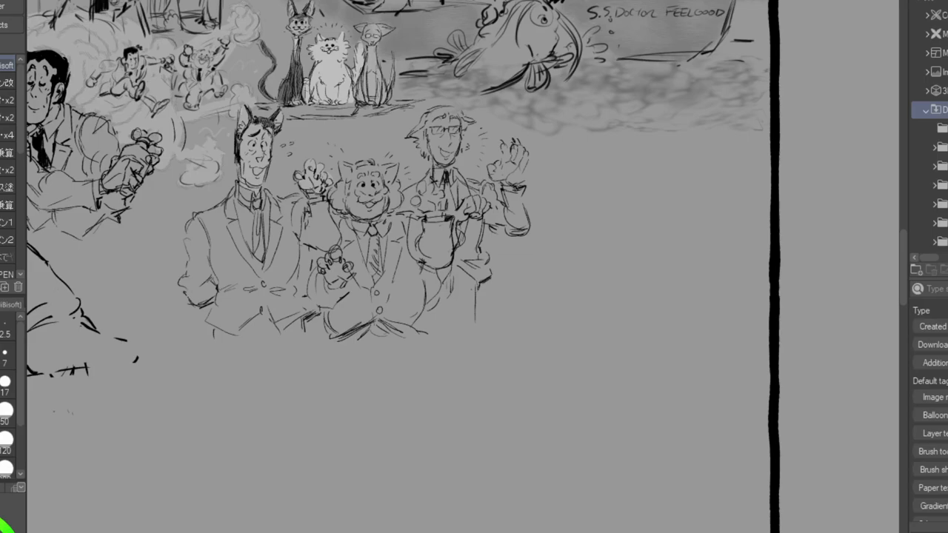
{"action": "mouse_move", "coordinate": [474, 148]}
{"action": "left_mouse_down"}
{"action": "mouse_move", "coordinate": [371, 248]}
{"action": "mouse_move", "coordinate": [399, 479]}
{"action": "mouse_move", "coordinate": [499, 428]}
{"action": "mouse_move", "coordinate": [647, 396]}
{"action": "mouse_move", "coordinate": [757, 391]}
{"action": "left_mouse_up"}
{"action": "left_click_drag", "start_coordinate": [536, 406], "coordinate": [785, 399]}
{"action": "left_click_drag", "start_coordinate": [314, 84], "coordinate": [315, 123]}
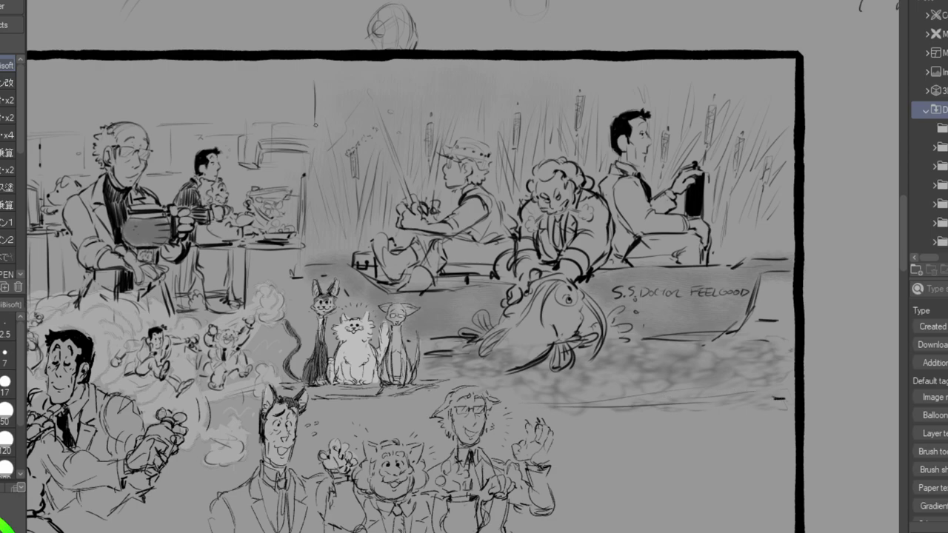
{"action": "left_click_drag", "start_coordinate": [313, 193], "coordinate": [313, 251]}
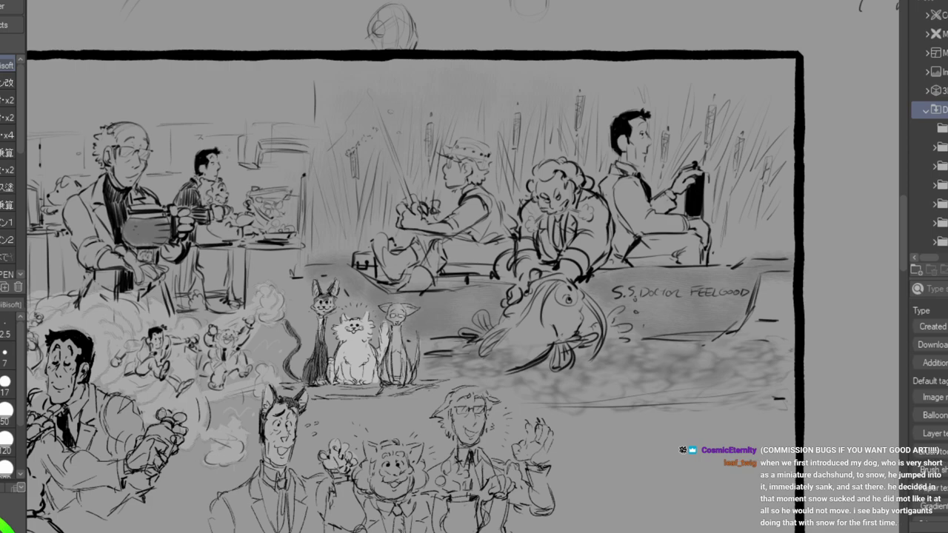
{"action": "left_click_drag", "start_coordinate": [222, 296], "coordinate": [696, 246]}
{"action": "mouse_move", "coordinate": [371, 245]}
{"action": "left_mouse_down"}
{"action": "mouse_move", "coordinate": [600, 295]}
{"action": "mouse_move", "coordinate": [807, 296]}
{"action": "mouse_move", "coordinate": [757, 173]}
{"action": "left_mouse_up"}
{"action": "left_click_drag", "start_coordinate": [518, 222], "coordinate": [519, 325]}
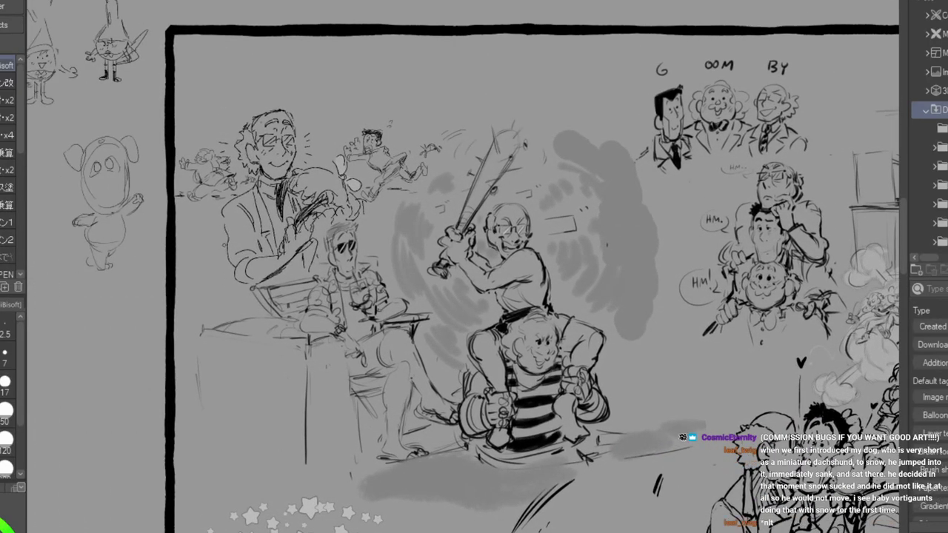
Add short horizontal background lines behind the man in the coat and beneath the small running figures in the black frame.
{"action": "left_click", "coordinate": [7, 82]}
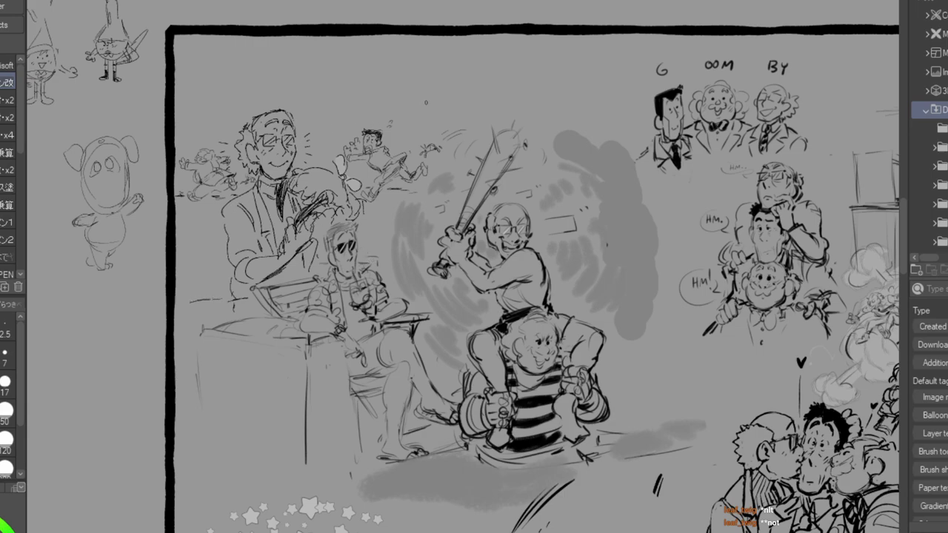
{"action": "mouse_move", "coordinate": [390, 201]}
{"action": "left_mouse_down"}
{"action": "mouse_move", "coordinate": [406, 204]}
{"action": "mouse_move", "coordinate": [381, 204]}
{"action": "left_mouse_up"}
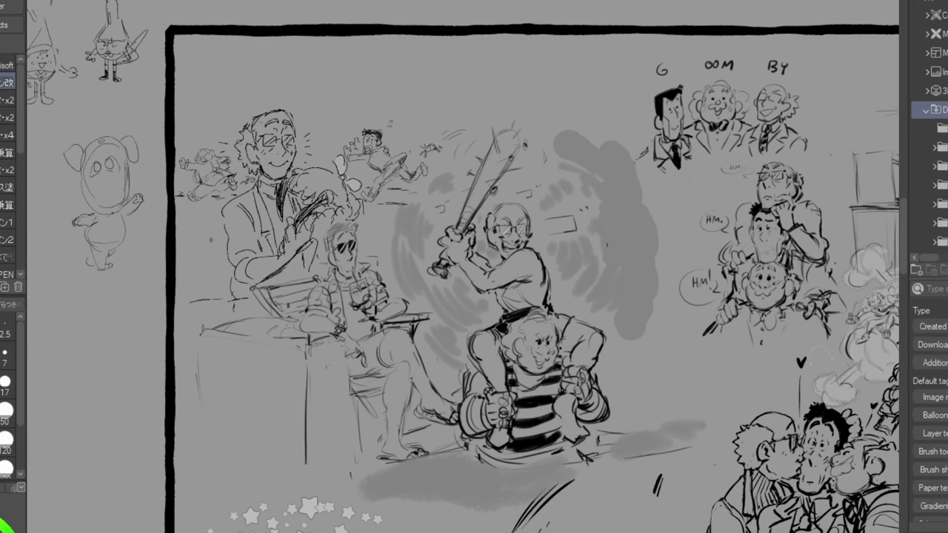
{"action": "left_click", "coordinate": [17, 65]}
{"action": "left_click_drag", "start_coordinate": [44, 530], "coordinate": [906, 511]}
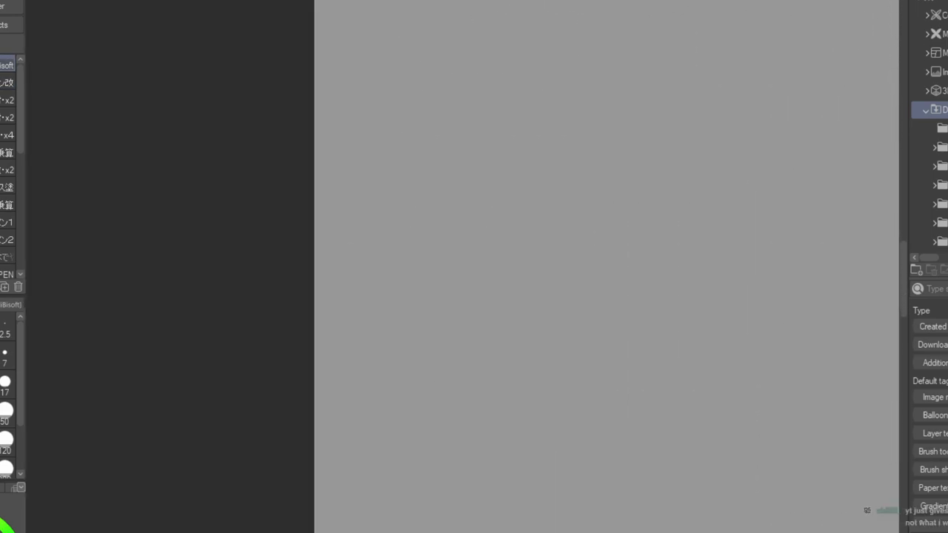
{"action": "mouse_move", "coordinate": [514, 247]}
{"action": "left_mouse_down"}
{"action": "mouse_move", "coordinate": [560, 212]}
{"action": "mouse_move", "coordinate": [567, 115]}
{"action": "left_mouse_up"}
{"action": "mouse_move", "coordinate": [586, 127]}
{"action": "left_mouse_down"}
{"action": "mouse_move", "coordinate": [568, 212]}
{"action": "mouse_move", "coordinate": [558, 216]}
{"action": "mouse_move", "coordinate": [576, 237]}
{"action": "left_mouse_up"}
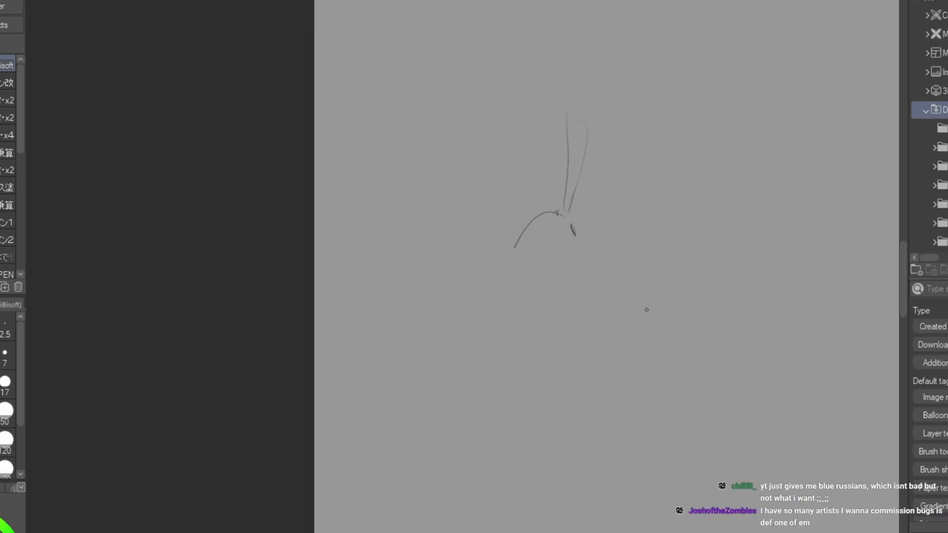
{"action": "mouse_move", "coordinate": [605, 332]}
{"action": "left_mouse_down"}
{"action": "mouse_move", "coordinate": [545, 391]}
{"action": "mouse_move", "coordinate": [660, 371]}
{"action": "left_mouse_up"}
{"action": "left_click_drag", "start_coordinate": [652, 229], "coordinate": [649, 297]}
{"action": "mouse_move", "coordinate": [575, 362]}
{"action": "left_mouse_down"}
{"action": "mouse_move", "coordinate": [756, 302]}
{"action": "mouse_move", "coordinate": [770, 337]}
{"action": "left_mouse_up"}
{"action": "left_click_drag", "start_coordinate": [665, 305], "coordinate": [740, 297]}
{"action": "mouse_move", "coordinate": [744, 275]}
{"action": "left_mouse_down"}
{"action": "mouse_move", "coordinate": [796, 285]}
{"action": "mouse_move", "coordinate": [813, 320]}
{"action": "left_mouse_up"}
{"action": "left_click_drag", "start_coordinate": [650, 317], "coordinate": [661, 330]}
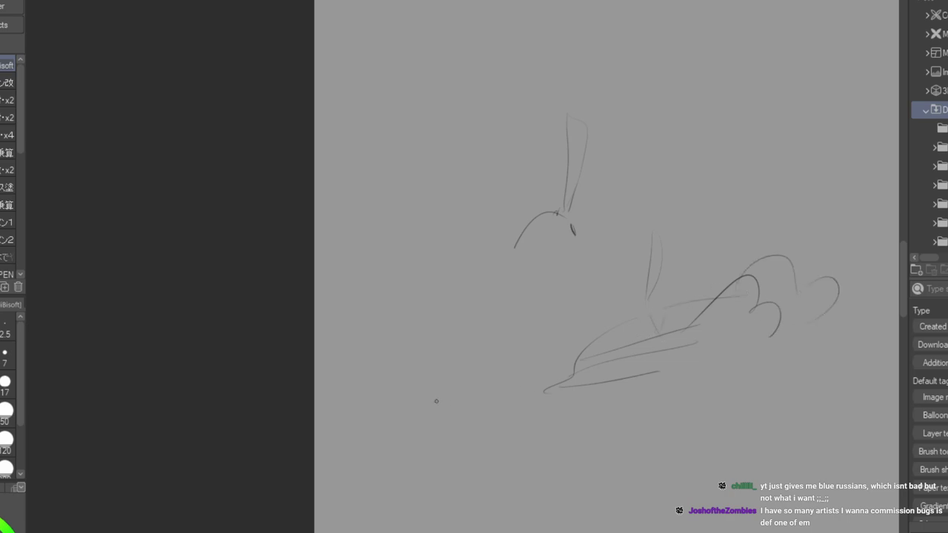
{"action": "mouse_move", "coordinate": [647, 286]}
{"action": "left_mouse_down"}
{"action": "mouse_move", "coordinate": [703, 220]}
{"action": "mouse_move", "coordinate": [615, 382]}
{"action": "mouse_move", "coordinate": [854, 286]}
{"action": "mouse_move", "coordinate": [546, 258]}
{"action": "mouse_move", "coordinate": [561, 141]}
{"action": "left_mouse_up"}
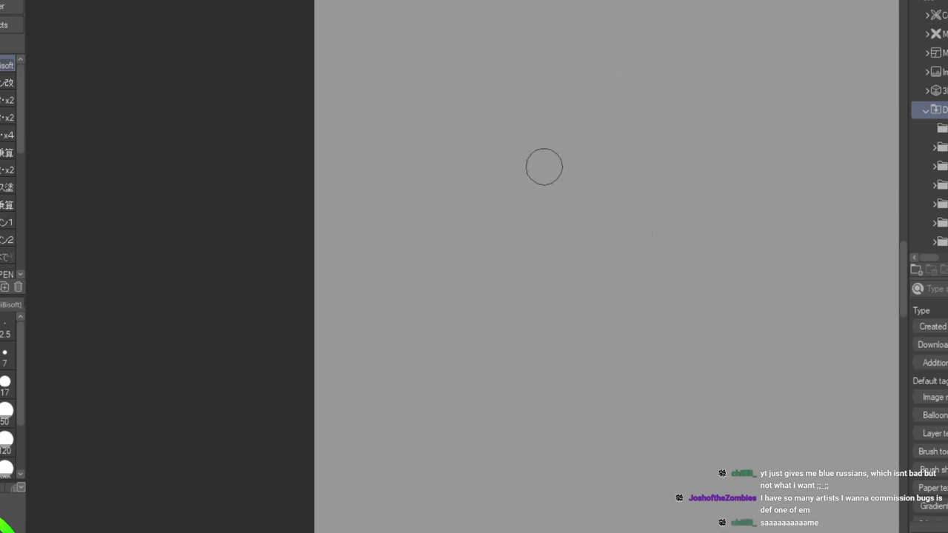
Draw the near corner and side edge of the table, and add lower coat strokes to the man standing behind it.
{"action": "mouse_move", "coordinate": [767, 153]}
{"action": "left_mouse_down"}
{"action": "mouse_move", "coordinate": [664, 157]}
{"action": "mouse_move", "coordinate": [244, 133]}
{"action": "mouse_move", "coordinate": [422, 258]}
{"action": "mouse_move", "coordinate": [372, 414]}
{"action": "left_mouse_up"}
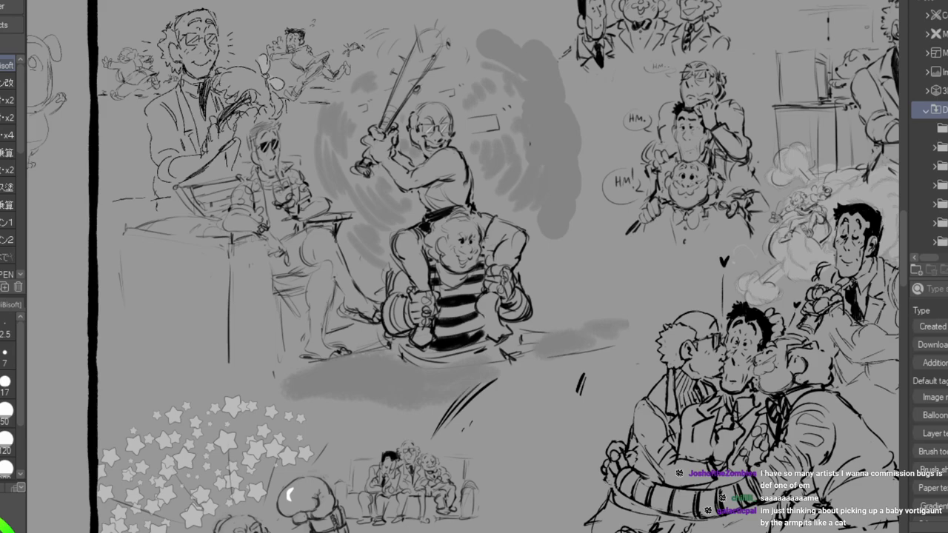
{"action": "left_click_drag", "start_coordinate": [123, 230], "coordinate": [127, 304]}
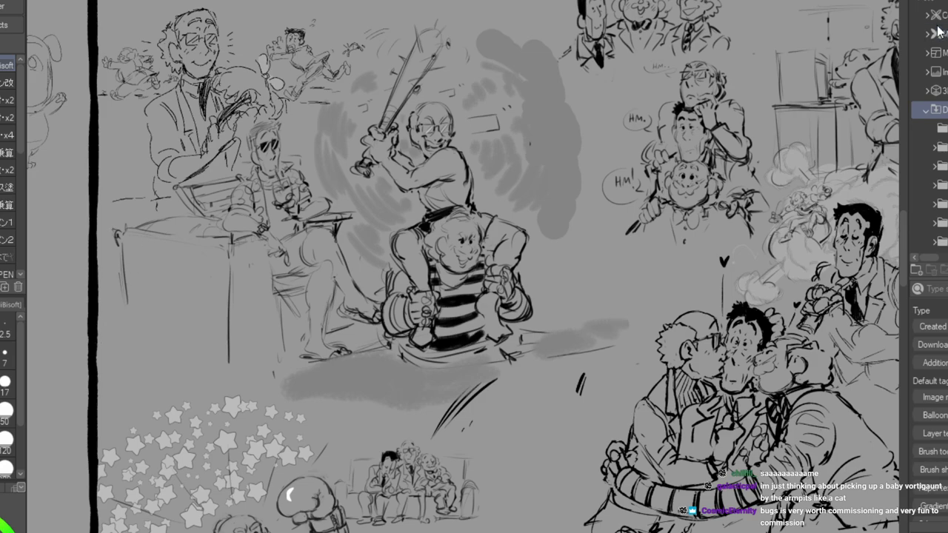
{"action": "left_click_drag", "start_coordinate": [149, 246], "coordinate": [99, 475]}
{"action": "scroll", "coordinate": [200, 185], "scroll_direction": "left", "scroll_amount": 2}
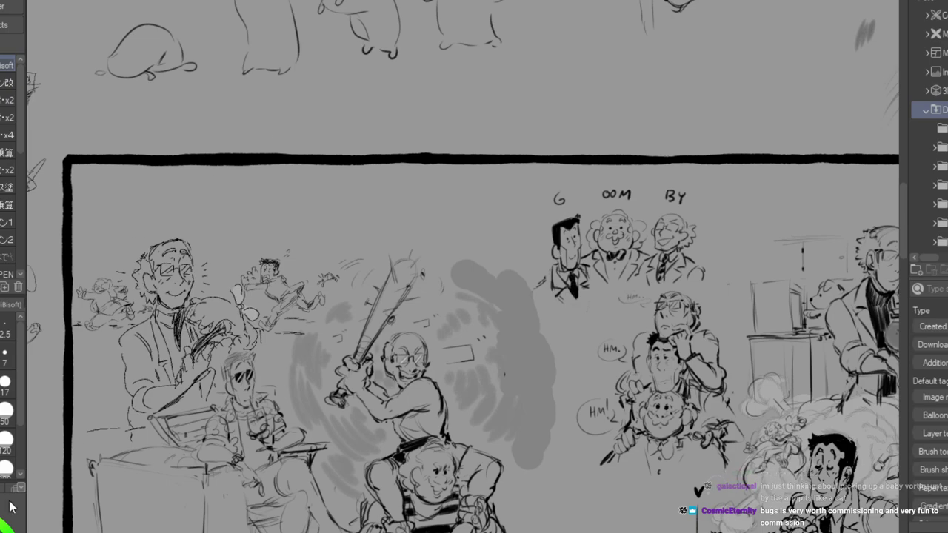
{"action": "left_click", "coordinate": [7, 82]}
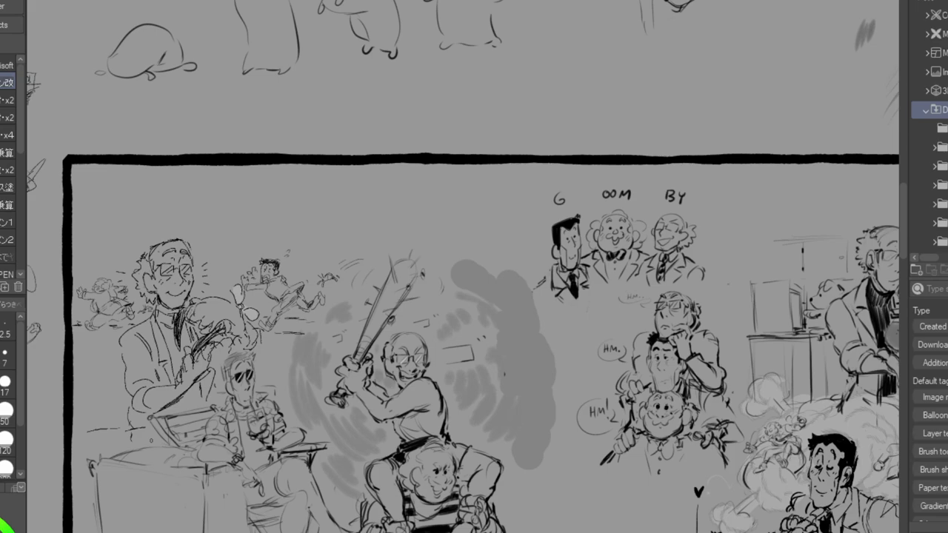
{"action": "mouse_move", "coordinate": [137, 422]}
{"action": "left_mouse_down"}
{"action": "mouse_move", "coordinate": [116, 453]}
{"action": "mouse_move", "coordinate": [148, 447]}
{"action": "left_mouse_up"}
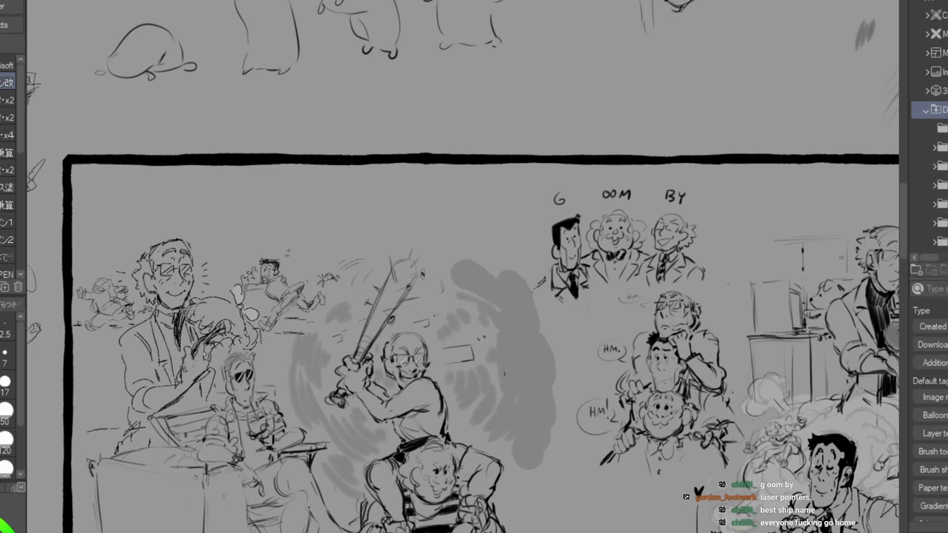
{"action": "left_click_drag", "start_coordinate": [206, 353], "coordinate": [200, 380]}
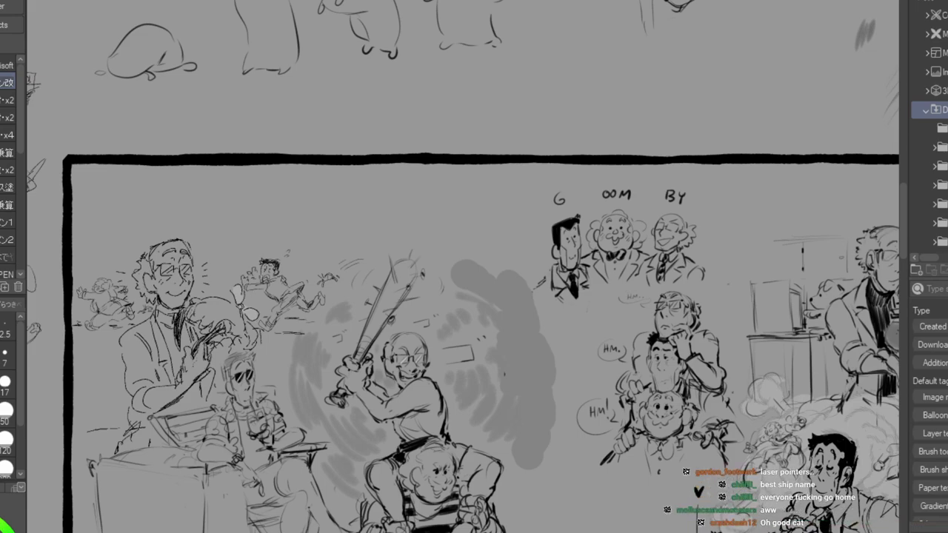
Sketch a small one-eyed, long-eared slug creature with a toothy mouth on the cabinet ledge in the kitchen scene.
{"action": "left_click_drag", "start_coordinate": [445, 144], "coordinate": [267, 119]}
{"action": "mouse_move", "coordinate": [327, 348]}
{"action": "left_mouse_down"}
{"action": "mouse_move", "coordinate": [506, 399]}
{"action": "mouse_move", "coordinate": [455, 348]}
{"action": "mouse_move", "coordinate": [316, 151]}
{"action": "mouse_move", "coordinate": [351, 117]}
{"action": "left_mouse_up"}
{"action": "key", "text": "ctrl+plus"}
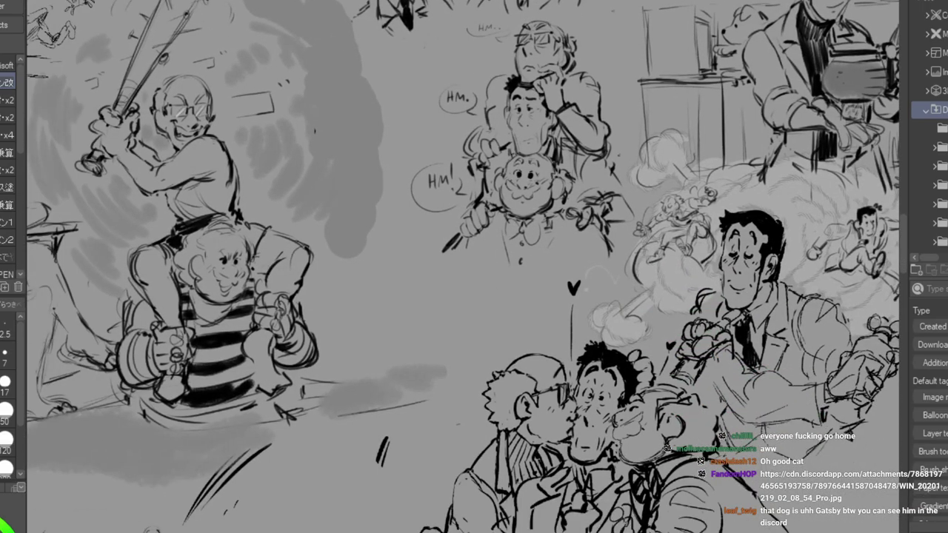
{"action": "scroll", "coordinate": [459, 285], "scroll_direction": "down", "scroll_amount": 2}
{"action": "key", "text": "ctrl+plus"}
{"action": "key", "text": "ctrl+plus"}
{"action": "left_click_drag", "start_coordinate": [415, 67], "coordinate": [53, 475]}
{"action": "left_click_drag", "start_coordinate": [688, 297], "coordinate": [328, 347]}
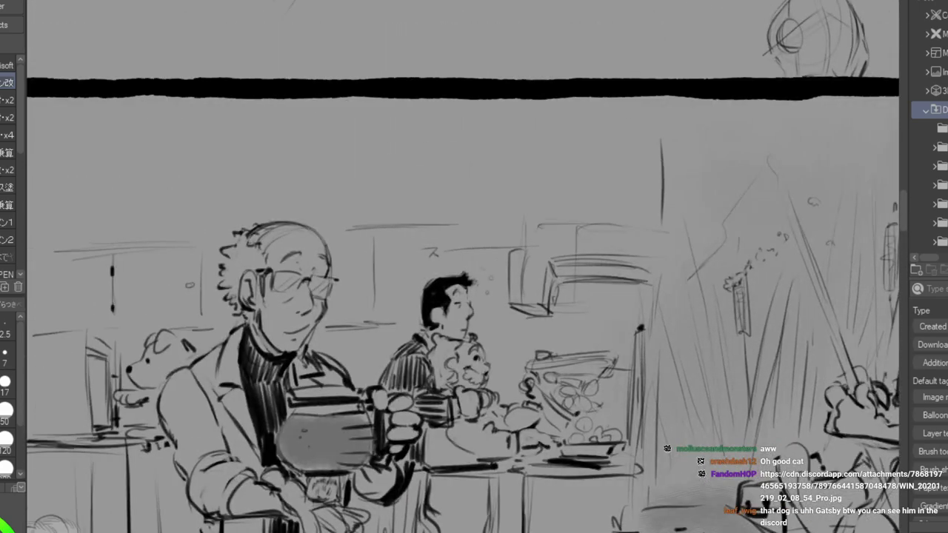
{"action": "left_click", "coordinate": [7, 65]}
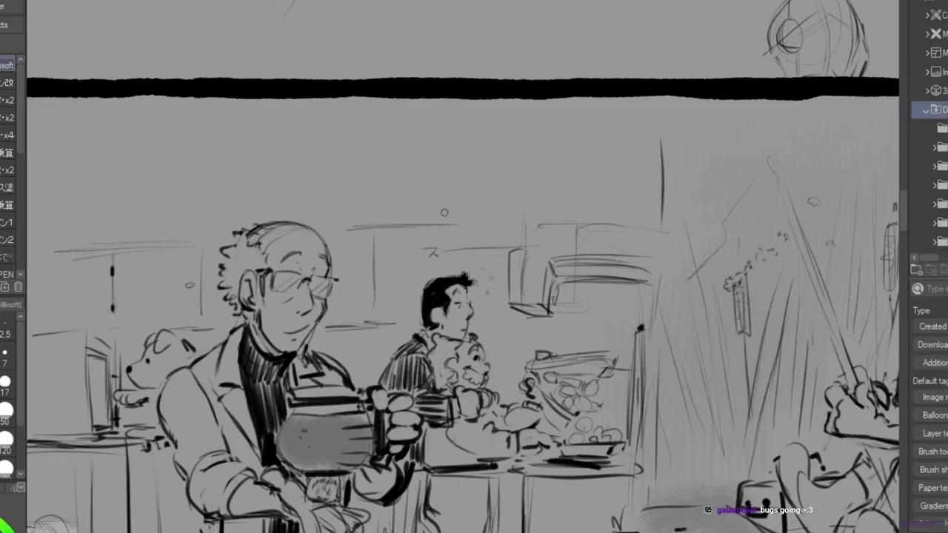
{"action": "key", "text": "ctrl+plus"}
{"action": "key", "text": "ctrl+plus"}
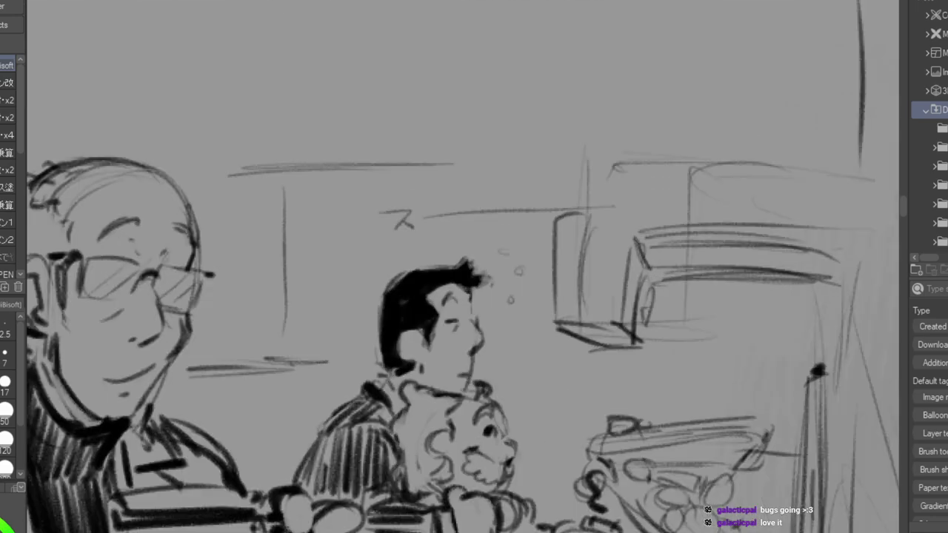
{"action": "mouse_move", "coordinate": [351, 127]}
{"action": "left_mouse_down"}
{"action": "mouse_move", "coordinate": [383, 94]}
{"action": "mouse_move", "coordinate": [418, 117]}
{"action": "mouse_move", "coordinate": [350, 126]}
{"action": "mouse_move", "coordinate": [340, 138]}
{"action": "mouse_move", "coordinate": [373, 141]}
{"action": "mouse_move", "coordinate": [414, 115]}
{"action": "mouse_move", "coordinate": [381, 79]}
{"action": "mouse_move", "coordinate": [395, 75]}
{"action": "mouse_move", "coordinate": [397, 85]}
{"action": "mouse_move", "coordinate": [352, 111]}
{"action": "left_mouse_up"}
{"action": "left_click_drag", "start_coordinate": [356, 148], "coordinate": [376, 161]}
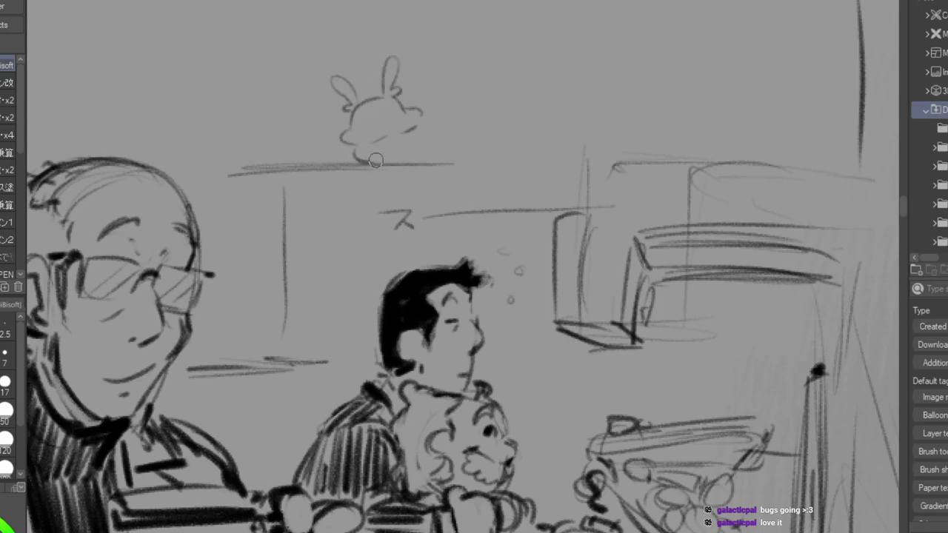
{"action": "left_click_drag", "start_coordinate": [411, 134], "coordinate": [450, 155]}
{"action": "left_click_drag", "start_coordinate": [374, 163], "coordinate": [461, 155]}
{"action": "mouse_move", "coordinate": [371, 103]}
{"action": "left_mouse_down"}
{"action": "mouse_move", "coordinate": [363, 120]}
{"action": "mouse_move", "coordinate": [377, 102]}
{"action": "mouse_move", "coordinate": [370, 113]}
{"action": "mouse_move", "coordinate": [395, 129]}
{"action": "mouse_move", "coordinate": [399, 122]}
{"action": "left_mouse_up"}
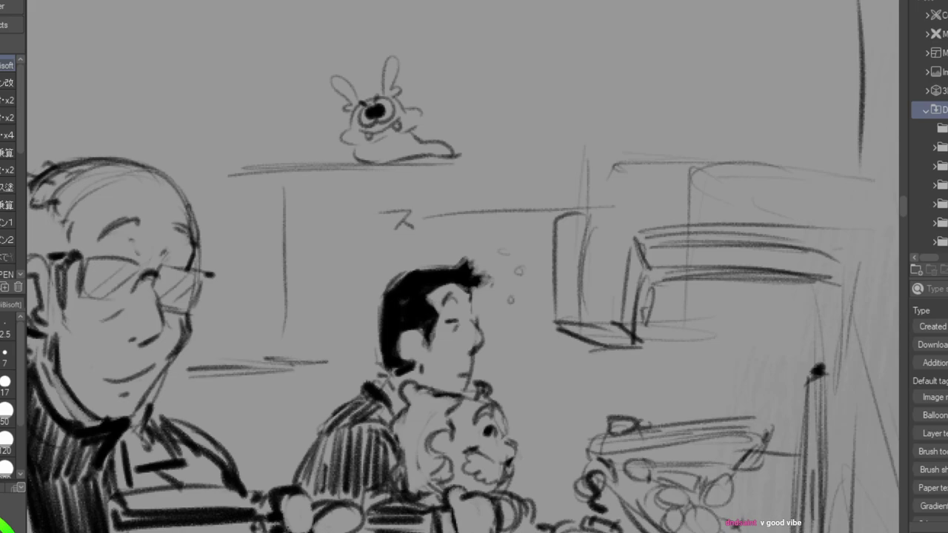
Fill the kitchen wall around the creature with upright books and boxy shelf outlines, and draw the room's outer vertical edge.
{"action": "key", "text": "ctrl+minus"}
{"action": "key", "text": "ctrl+minus"}
{"action": "key", "text": "ctrl+minus"}
{"action": "key", "text": "ctrl+minus"}
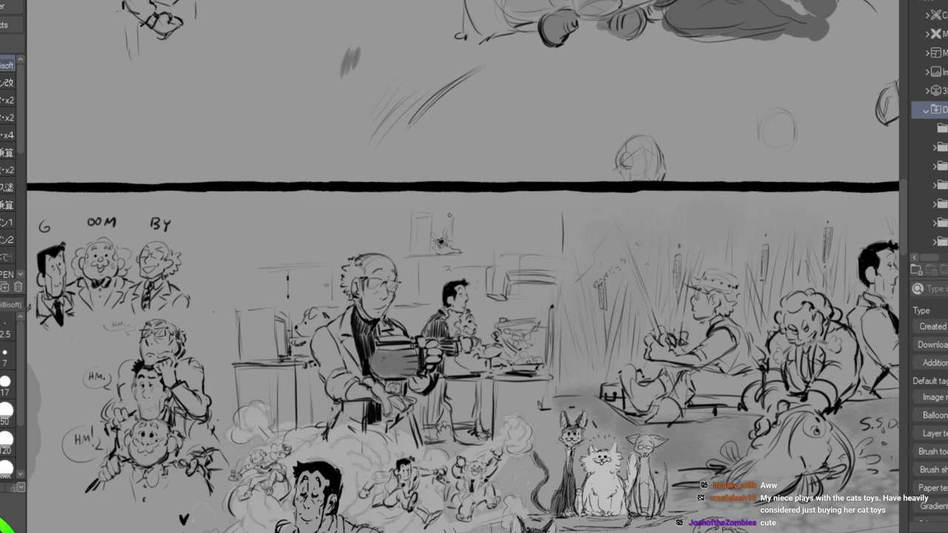
{"action": "left_click_drag", "start_coordinate": [465, 228], "coordinate": [472, 250]}
{"action": "left_click_drag", "start_coordinate": [554, 221], "coordinate": [527, 220]}
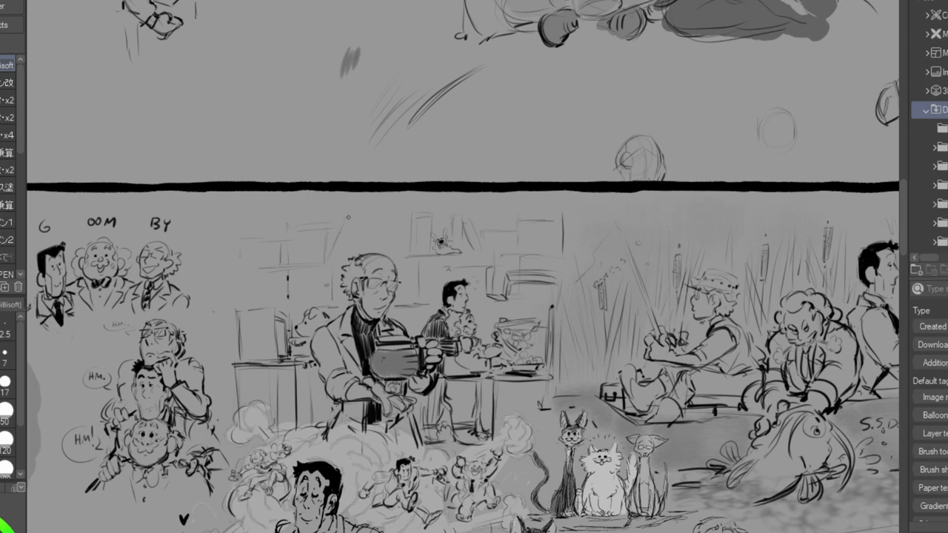
{"action": "mouse_move", "coordinate": [355, 213]}
{"action": "left_mouse_down"}
{"action": "mouse_move", "coordinate": [356, 246]}
{"action": "mouse_move", "coordinate": [370, 237]}
{"action": "left_mouse_up"}
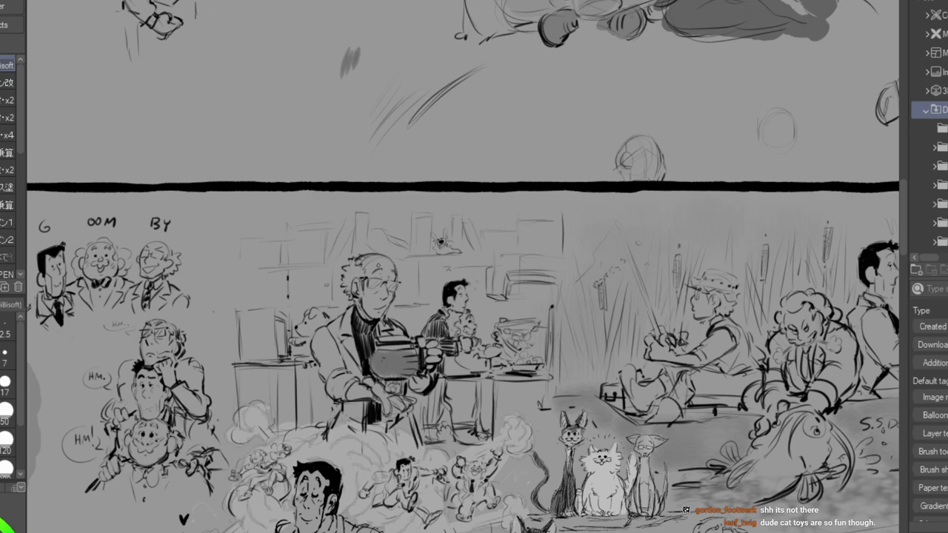
{"action": "left_click_drag", "start_coordinate": [239, 215], "coordinate": [237, 302]}
{"action": "scroll", "coordinate": [198, 347], "scroll_direction": "up", "scroll_amount": 1}
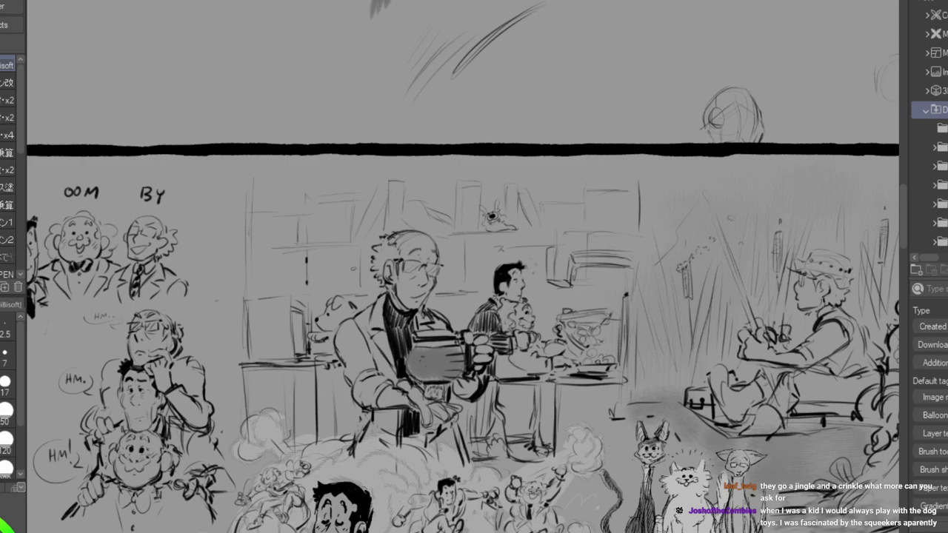
Rework the ear and side of the head of the curly-haired man with striped extended arms in the hugging trio.
{"action": "mouse_move", "coordinate": [311, 325]}
{"action": "left_mouse_down"}
{"action": "mouse_move", "coordinate": [217, 325]}
{"action": "mouse_move", "coordinate": [312, 325]}
{"action": "mouse_move", "coordinate": [562, 174]}
{"action": "mouse_move", "coordinate": [780, 139]}
{"action": "left_mouse_up"}
{"action": "mouse_move", "coordinate": [474, 385]}
{"action": "left_mouse_down"}
{"action": "mouse_move", "coordinate": [504, 478]}
{"action": "mouse_move", "coordinate": [692, 354]}
{"action": "mouse_move", "coordinate": [378, 196]}
{"action": "mouse_move", "coordinate": [318, 42]}
{"action": "left_mouse_up"}
{"action": "mouse_move", "coordinate": [474, 244]}
{"action": "left_mouse_down"}
{"action": "mouse_move", "coordinate": [413, 210]}
{"action": "mouse_move", "coordinate": [380, 243]}
{"action": "mouse_move", "coordinate": [412, 274]}
{"action": "mouse_move", "coordinate": [348, 494]}
{"action": "left_mouse_up"}
{"action": "left_click_drag", "start_coordinate": [740, 296], "coordinate": [397, 296]}
{"action": "mouse_move", "coordinate": [519, 296]}
{"action": "left_mouse_down"}
{"action": "mouse_move", "coordinate": [298, 410]}
{"action": "mouse_move", "coordinate": [83, 414]}
{"action": "mouse_move", "coordinate": [557, 202]}
{"action": "left_mouse_up"}
{"action": "left_click_drag", "start_coordinate": [297, 355], "coordinate": [819, 199]}
{"action": "mouse_move", "coordinate": [370, 149]}
{"action": "left_mouse_down"}
{"action": "mouse_move", "coordinate": [400, 335]}
{"action": "mouse_move", "coordinate": [686, 438]}
{"action": "mouse_move", "coordinate": [686, 492]}
{"action": "mouse_move", "coordinate": [434, 54]}
{"action": "left_mouse_up"}
{"action": "mouse_move", "coordinate": [370, 333]}
{"action": "left_mouse_down"}
{"action": "mouse_move", "coordinate": [432, 239]}
{"action": "mouse_move", "coordinate": [593, 144]}
{"action": "mouse_move", "coordinate": [432, 240]}
{"action": "mouse_move", "coordinate": [464, 240]}
{"action": "mouse_move", "coordinate": [498, 205]}
{"action": "mouse_move", "coordinate": [466, 241]}
{"action": "mouse_move", "coordinate": [652, 302]}
{"action": "mouse_move", "coordinate": [497, 302]}
{"action": "mouse_move", "coordinate": [465, 271]}
{"action": "mouse_move", "coordinate": [340, 302]}
{"action": "mouse_move", "coordinate": [215, 396]}
{"action": "mouse_move", "coordinate": [153, 396]}
{"action": "mouse_move", "coordinate": [59, 459]}
{"action": "mouse_move", "coordinate": [153, 489]}
{"action": "left_mouse_up"}
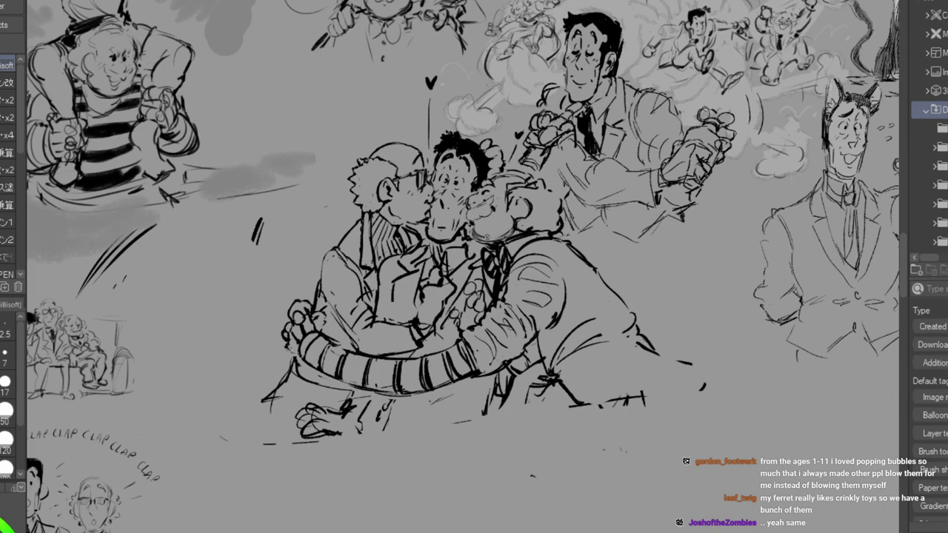
{"action": "left_click_drag", "start_coordinate": [489, 237], "coordinate": [503, 239]}
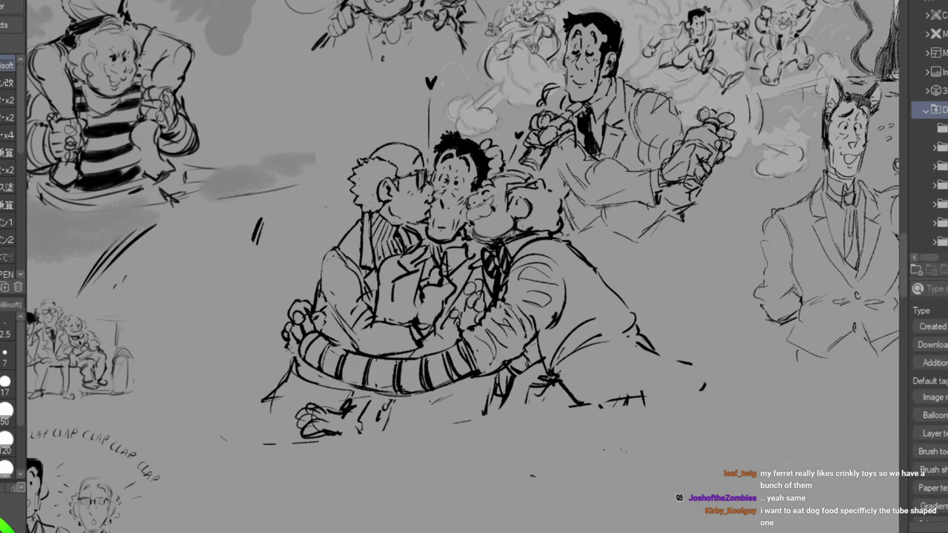
{"action": "mouse_move", "coordinate": [522, 221]}
{"action": "left_mouse_down"}
{"action": "mouse_move", "coordinate": [544, 230]}
{"action": "mouse_move", "coordinate": [513, 243]}
{"action": "left_mouse_up"}
{"action": "left_click", "coordinate": [500, 223], "text": "alt"}
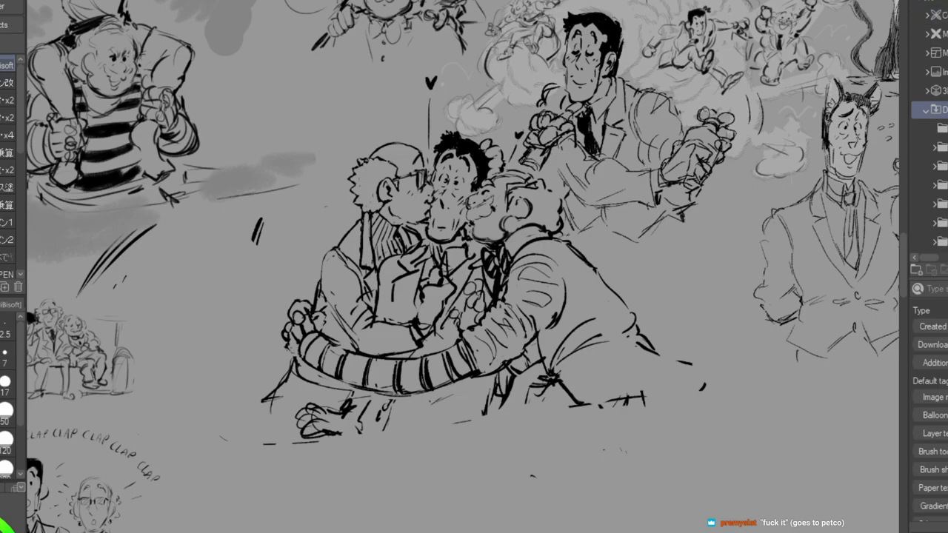
Look over the sketches in the black frame, from the star cluster and bat scene to the kitchen, for unfinished spots.
{"action": "mouse_move", "coordinate": [740, 96]}
{"action": "left_mouse_down"}
{"action": "mouse_move", "coordinate": [278, 256]}
{"action": "mouse_move", "coordinate": [29, 435]}
{"action": "mouse_move", "coordinate": [584, 409]}
{"action": "mouse_move", "coordinate": [928, 409]}
{"action": "left_mouse_up"}
{"action": "mouse_move", "coordinate": [223, 356]}
{"action": "left_mouse_down"}
{"action": "mouse_move", "coordinate": [599, 452]}
{"action": "mouse_move", "coordinate": [789, 214]}
{"action": "mouse_move", "coordinate": [378, 107]}
{"action": "mouse_move", "coordinate": [441, 43]}
{"action": "left_mouse_up"}
{"action": "scroll", "coordinate": [464, 266], "scroll_direction": "up", "scroll_amount": 3}
{"action": "scroll", "coordinate": [463, 267], "scroll_direction": "right", "scroll_amount": 5}
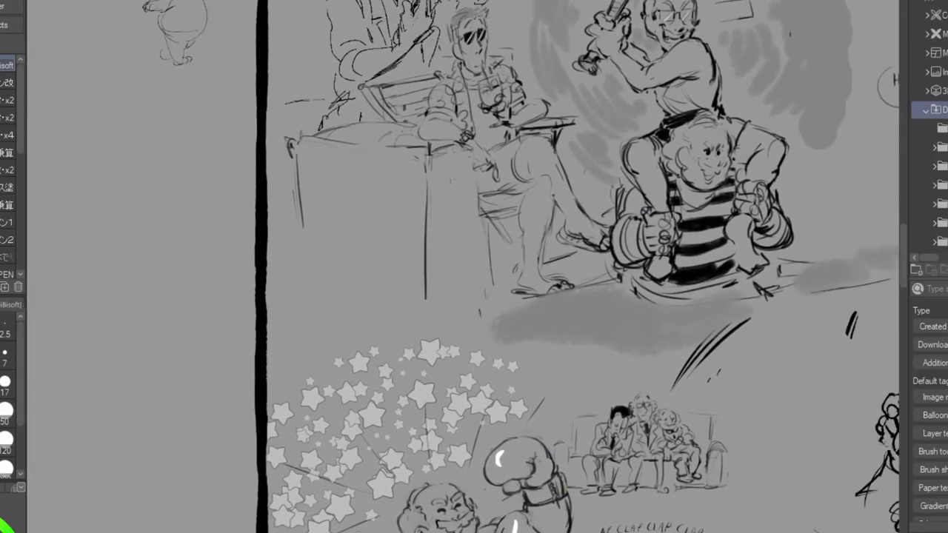
{"action": "scroll", "coordinate": [463, 266], "scroll_direction": "up", "scroll_amount": 2}
{"action": "scroll", "coordinate": [464, 266], "scroll_direction": "right", "scroll_amount": 2}
{"action": "scroll", "coordinate": [464, 266], "scroll_direction": "down", "scroll_amount": 1}
{"action": "scroll", "coordinate": [464, 267], "scroll_direction": "right", "scroll_amount": 8}
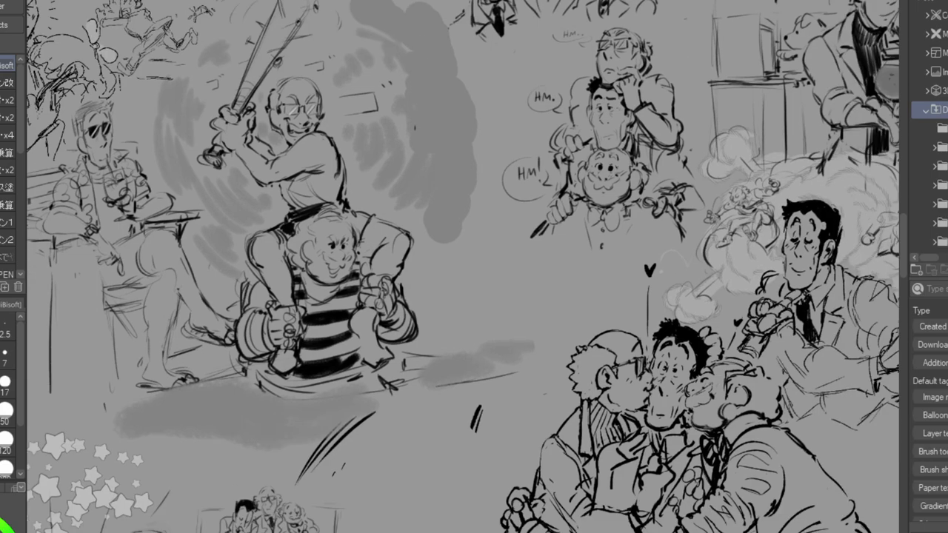
{"action": "scroll", "coordinate": [464, 266], "scroll_direction": "up", "scroll_amount": 5}
{"action": "scroll", "coordinate": [463, 266], "scroll_direction": "left", "scroll_amount": 1}
{"action": "scroll", "coordinate": [464, 266], "scroll_direction": "right", "scroll_amount": 1}
{"action": "scroll", "coordinate": [463, 267], "scroll_direction": "down", "scroll_amount": 1}
{"action": "scroll", "coordinate": [464, 267], "scroll_direction": "right", "scroll_amount": 1}
{"action": "scroll", "coordinate": [463, 266], "scroll_direction": "left", "scroll_amount": 1}
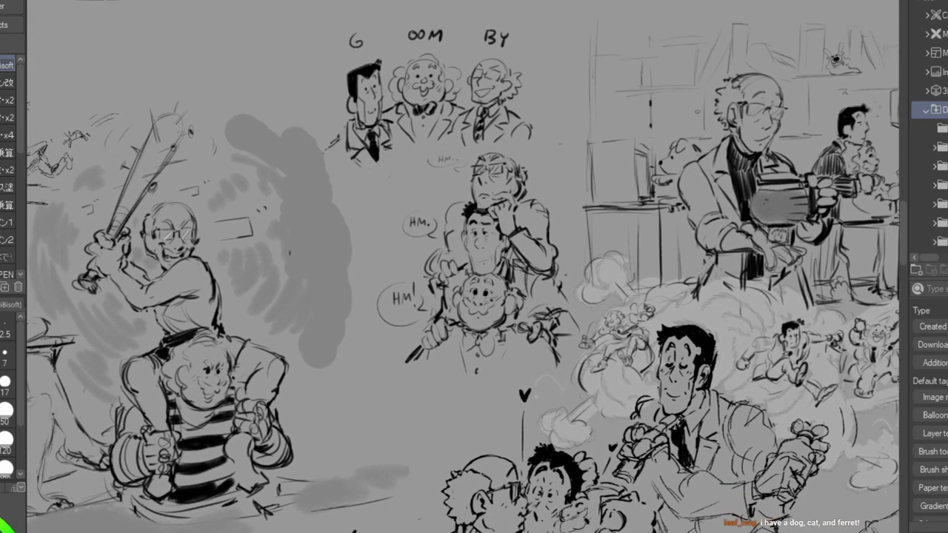
Extend the jacket of the man under the letter G and fill out his black hair into a squarer shape.
{"action": "scroll", "coordinate": [464, 266], "scroll_direction": "right", "scroll_amount": 3}
{"action": "scroll", "coordinate": [463, 267], "scroll_direction": "up", "scroll_amount": 3}
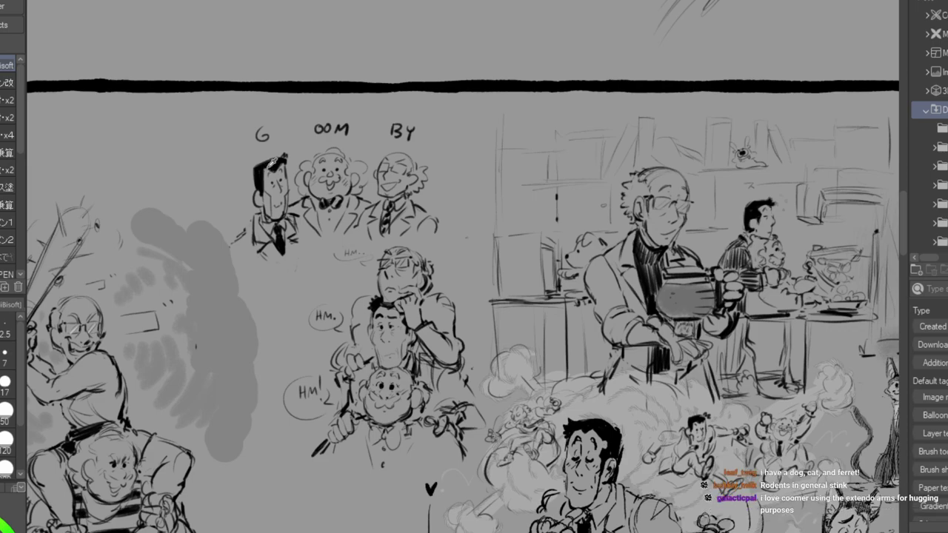
{"action": "mouse_move", "coordinate": [240, 236]}
{"action": "left_mouse_down"}
{"action": "mouse_move", "coordinate": [252, 222]}
{"action": "mouse_move", "coordinate": [292, 270]}
{"action": "left_mouse_up"}
{"action": "left_click", "coordinate": [324, 235]}
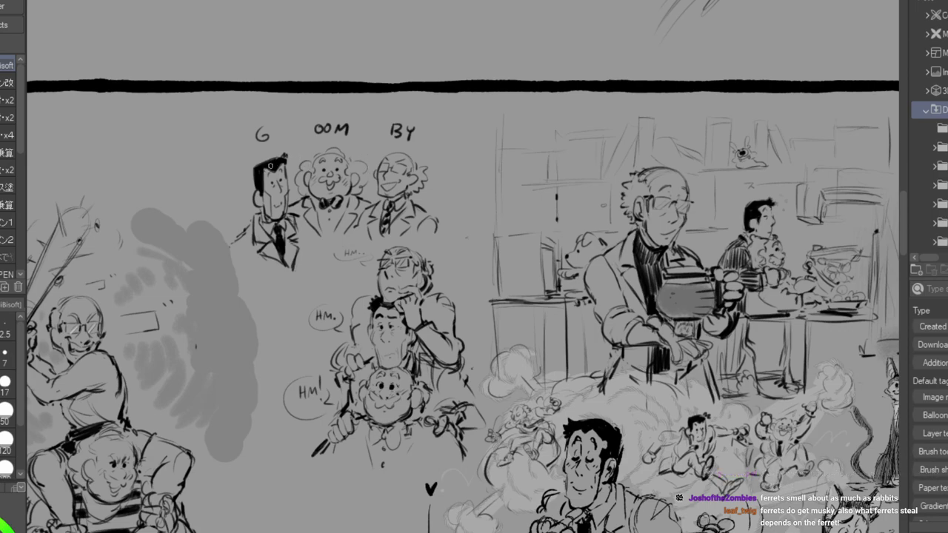
{"action": "mouse_move", "coordinate": [270, 160]}
{"action": "left_mouse_down"}
{"action": "mouse_move", "coordinate": [276, 157]}
{"action": "mouse_move", "coordinate": [255, 163]}
{"action": "mouse_move", "coordinate": [253, 189]}
{"action": "mouse_move", "coordinate": [252, 170]}
{"action": "left_mouse_up"}
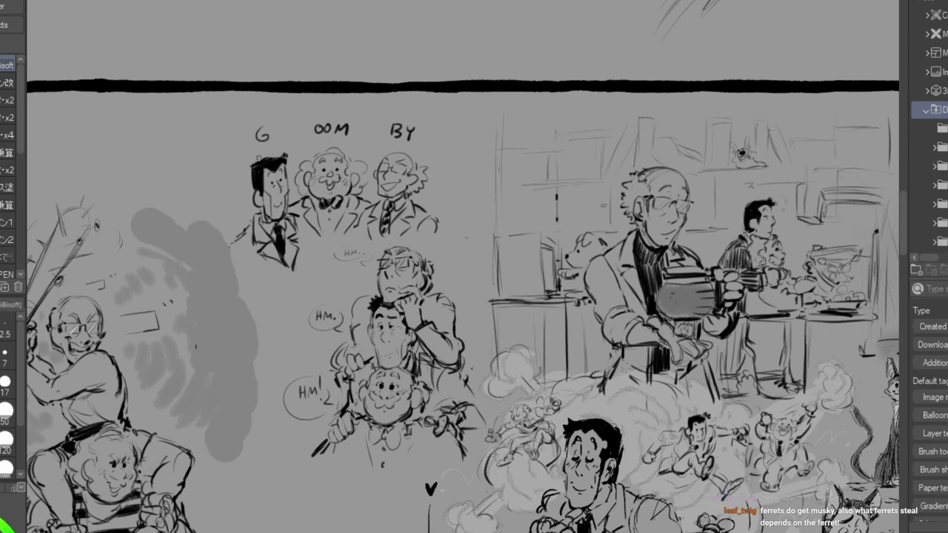
{"action": "left_click_drag", "start_coordinate": [252, 159], "coordinate": [251, 187]}
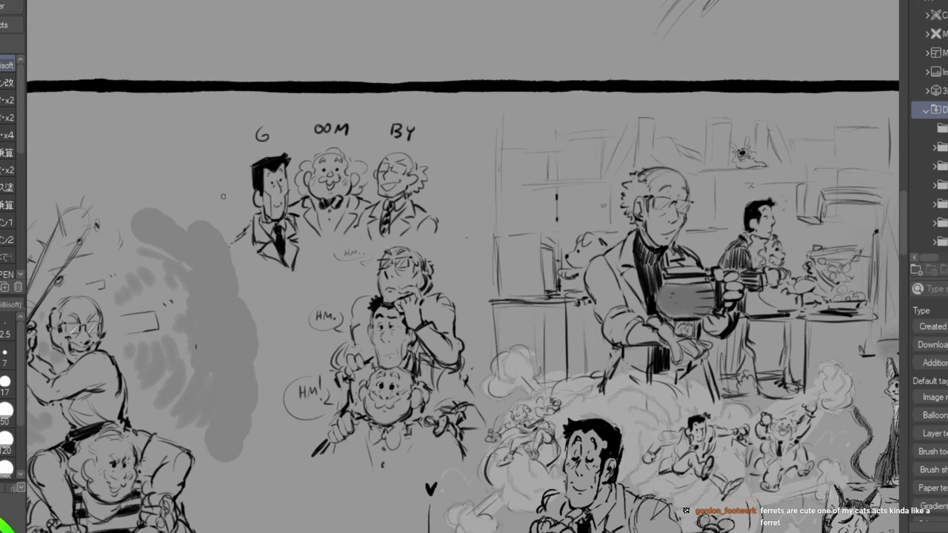
Rough in a new figure in the empty space below the sketched groups, with an oval head, shoulders and two outstretched arms with hands.
{"action": "mouse_move", "coordinate": [444, 526]}
{"action": "left_mouse_down"}
{"action": "mouse_move", "coordinate": [355, 339]}
{"action": "mouse_move", "coordinate": [637, 180]}
{"action": "mouse_move", "coordinate": [768, 4]}
{"action": "mouse_move", "coordinate": [737, 4]}
{"action": "left_mouse_up"}
{"action": "left_click_drag", "start_coordinate": [474, 267], "coordinate": [317, 258]}
{"action": "left_click_drag", "start_coordinate": [740, 297], "coordinate": [141, 377]}
{"action": "mouse_move", "coordinate": [593, 111]}
{"action": "left_mouse_down"}
{"action": "mouse_move", "coordinate": [273, 486]}
{"action": "mouse_move", "coordinate": [494, 396]}
{"action": "mouse_move", "coordinate": [463, 427]}
{"action": "mouse_move", "coordinate": [499, 397]}
{"action": "left_mouse_up"}
{"action": "left_click_drag", "start_coordinate": [222, 333], "coordinate": [748, 300]}
{"action": "mouse_move", "coordinate": [296, 259]}
{"action": "left_mouse_down"}
{"action": "mouse_move", "coordinate": [508, 365]}
{"action": "mouse_move", "coordinate": [696, 331]}
{"action": "left_mouse_up"}
{"action": "left_click_drag", "start_coordinate": [803, 371], "coordinate": [114, 209]}
{"action": "mouse_move", "coordinate": [593, 444]}
{"action": "left_mouse_down"}
{"action": "mouse_move", "coordinate": [217, 333]}
{"action": "mouse_move", "coordinate": [462, 148]}
{"action": "mouse_move", "coordinate": [556, 54]}
{"action": "left_mouse_up"}
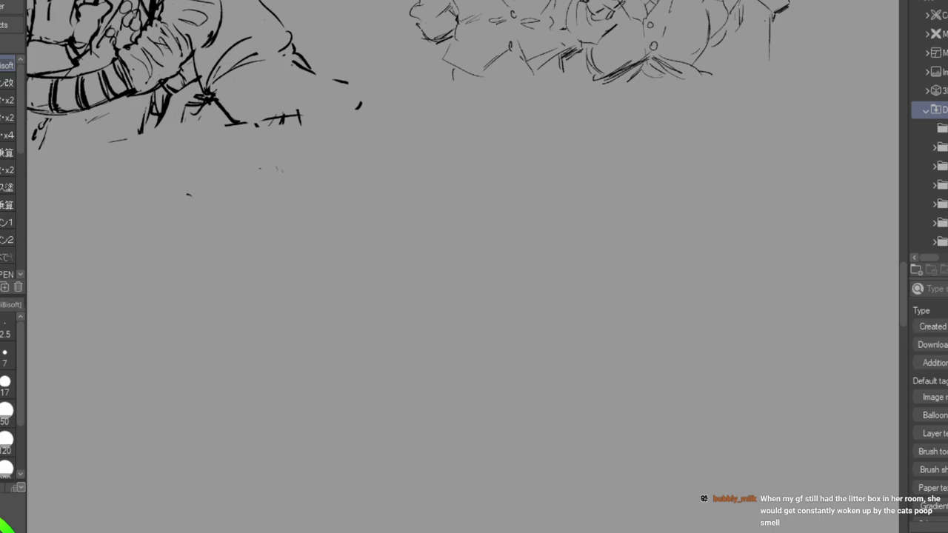
{"action": "mouse_move", "coordinate": [365, 265]}
{"action": "left_mouse_down"}
{"action": "mouse_move", "coordinate": [397, 228]}
{"action": "mouse_move", "coordinate": [407, 274]}
{"action": "left_mouse_up"}
{"action": "mouse_move", "coordinate": [380, 229]}
{"action": "left_mouse_down"}
{"action": "mouse_move", "coordinate": [378, 290]}
{"action": "mouse_move", "coordinate": [391, 295]}
{"action": "mouse_move", "coordinate": [407, 281]}
{"action": "mouse_move", "coordinate": [334, 284]}
{"action": "mouse_move", "coordinate": [321, 308]}
{"action": "left_mouse_up"}
{"action": "left_click_drag", "start_coordinate": [410, 260], "coordinate": [454, 299]}
{"action": "mouse_move", "coordinate": [308, 336]}
{"action": "left_mouse_down"}
{"action": "mouse_move", "coordinate": [361, 300]}
{"action": "mouse_move", "coordinate": [273, 355]}
{"action": "mouse_move", "coordinate": [247, 356]}
{"action": "mouse_move", "coordinate": [243, 372]}
{"action": "mouse_move", "coordinate": [280, 369]}
{"action": "left_mouse_up"}
{"action": "mouse_move", "coordinate": [454, 303]}
{"action": "left_mouse_down"}
{"action": "mouse_move", "coordinate": [491, 359]}
{"action": "mouse_move", "coordinate": [528, 354]}
{"action": "left_mouse_up"}
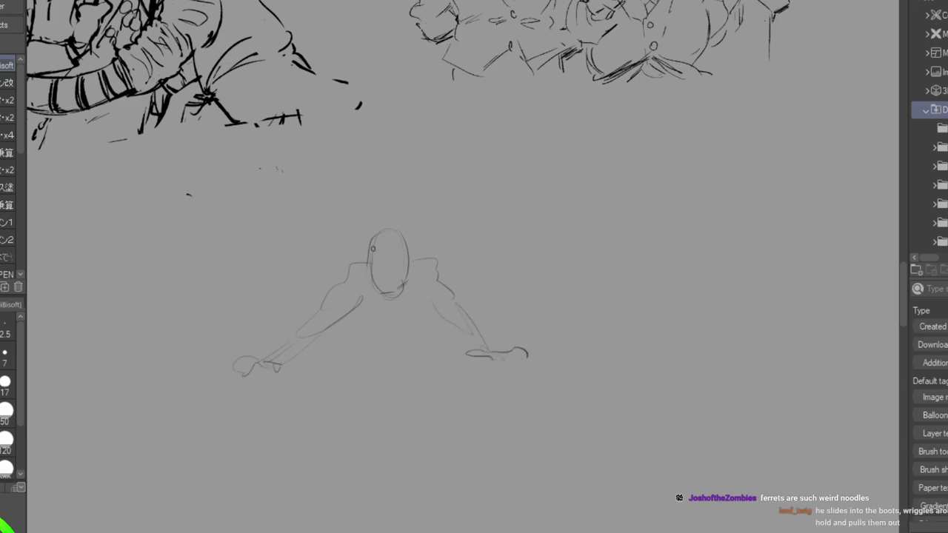
Try a brow line, glasses and a slanted hat shape on the oval head of the figure with outstretched arms.
{"action": "left_click_drag", "start_coordinate": [382, 250], "coordinate": [408, 242]}
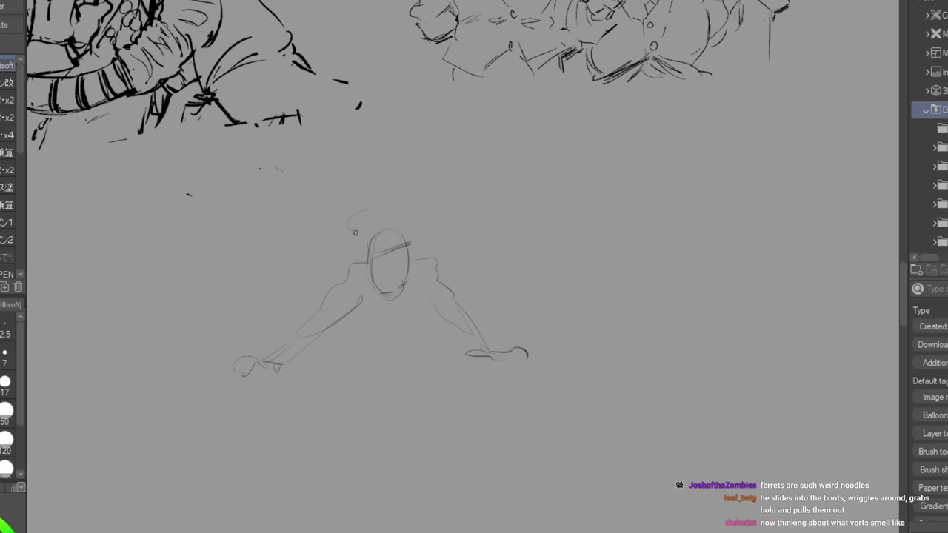
{"action": "mouse_move", "coordinate": [342, 222]}
{"action": "left_mouse_down"}
{"action": "mouse_move", "coordinate": [371, 205]}
{"action": "mouse_move", "coordinate": [362, 210]}
{"action": "mouse_move", "coordinate": [403, 203]}
{"action": "mouse_move", "coordinate": [367, 236]}
{"action": "mouse_move", "coordinate": [391, 235]}
{"action": "mouse_move", "coordinate": [363, 241]}
{"action": "mouse_move", "coordinate": [366, 250]}
{"action": "mouse_move", "coordinate": [402, 234]}
{"action": "mouse_move", "coordinate": [388, 267]}
{"action": "left_mouse_up"}
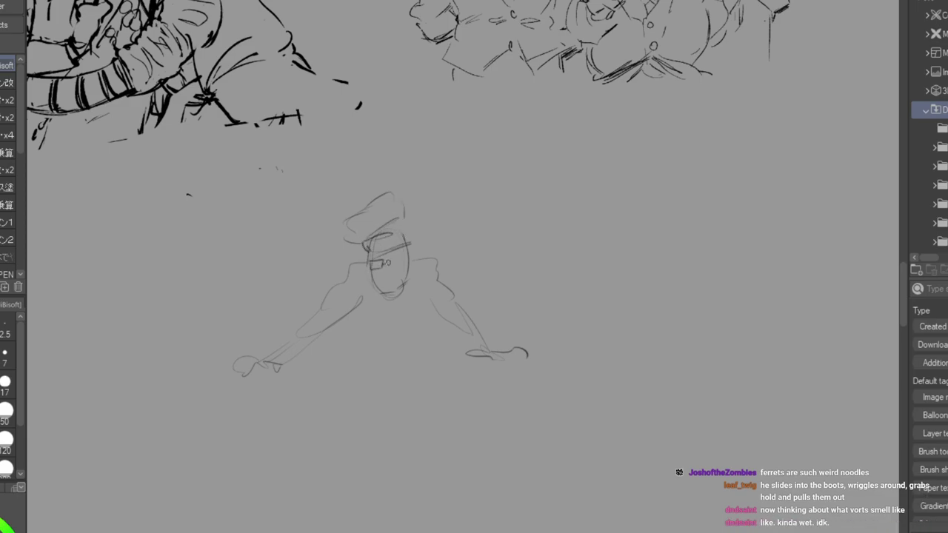
{"action": "left_click_drag", "start_coordinate": [523, 354], "coordinate": [524, 346]}
{"action": "left_click_drag", "start_coordinate": [371, 242], "coordinate": [416, 194]}
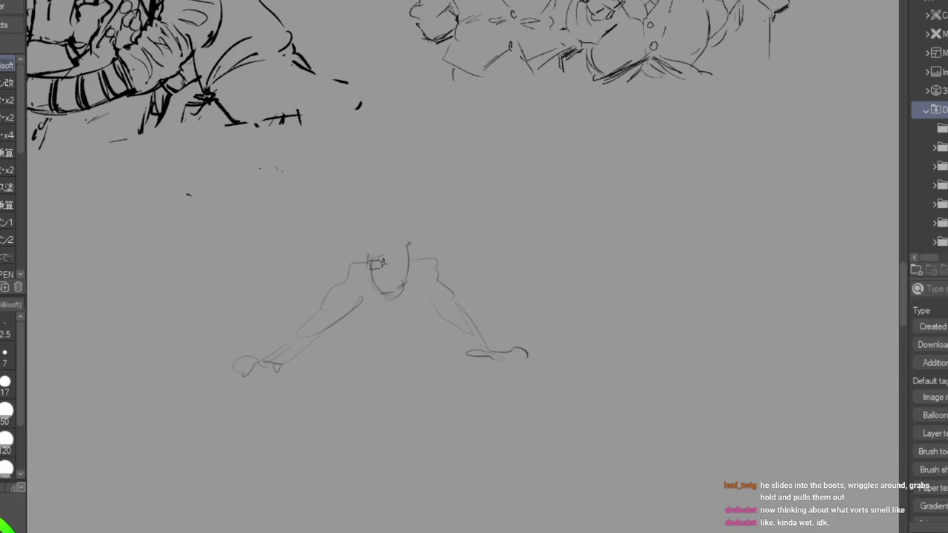
Try a smirking bespectacled face with ears and a bald crown between the outstretched arms, and clear the head.
{"action": "mouse_move", "coordinate": [388, 258]}
{"action": "left_mouse_down"}
{"action": "mouse_move", "coordinate": [405, 264]}
{"action": "mouse_move", "coordinate": [382, 261]}
{"action": "mouse_move", "coordinate": [394, 285]}
{"action": "left_mouse_up"}
{"action": "left_click_drag", "start_coordinate": [396, 272], "coordinate": [399, 284]}
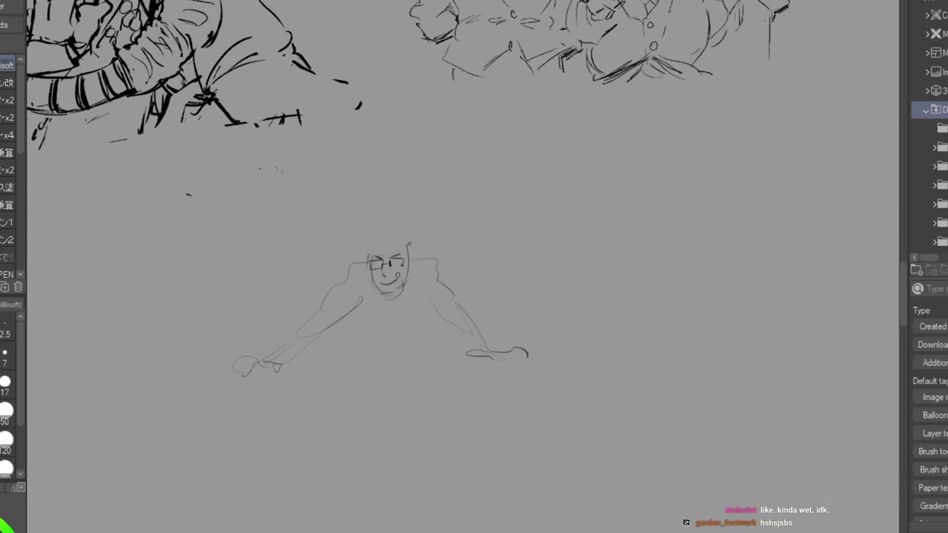
{"action": "mouse_move", "coordinate": [409, 250]}
{"action": "left_mouse_down"}
{"action": "mouse_move", "coordinate": [410, 274]}
{"action": "mouse_move", "coordinate": [367, 259]}
{"action": "mouse_move", "coordinate": [369, 272]}
{"action": "mouse_move", "coordinate": [376, 232]}
{"action": "mouse_move", "coordinate": [400, 229]}
{"action": "mouse_move", "coordinate": [409, 259]}
{"action": "mouse_move", "coordinate": [398, 287]}
{"action": "left_mouse_up"}
{"action": "left_click_drag", "start_coordinate": [387, 283], "coordinate": [389, 289]}
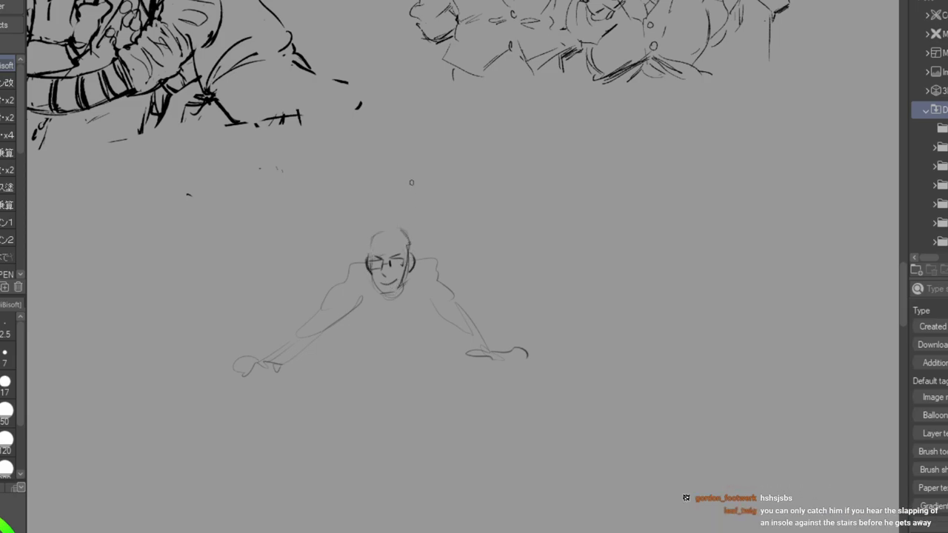
{"action": "mouse_move", "coordinate": [384, 238]}
{"action": "left_mouse_down"}
{"action": "mouse_move", "coordinate": [376, 288]}
{"action": "mouse_move", "coordinate": [392, 304]}
{"action": "mouse_move", "coordinate": [424, 194]}
{"action": "left_mouse_up"}
{"action": "key", "text": "p"}
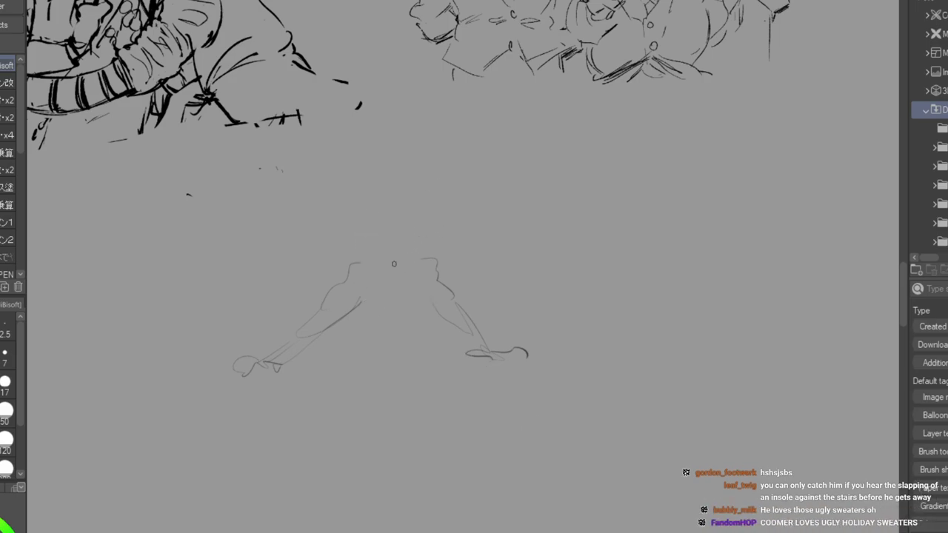
Redraw the outstretched-arm figure's head as a narrow downturned face with glasses, ears and a high domed skull.
{"action": "mouse_move", "coordinate": [369, 257]}
{"action": "left_mouse_down"}
{"action": "mouse_move", "coordinate": [391, 232]}
{"action": "mouse_move", "coordinate": [381, 234]}
{"action": "mouse_move", "coordinate": [412, 260]}
{"action": "mouse_move", "coordinate": [389, 232]}
{"action": "mouse_move", "coordinate": [371, 268]}
{"action": "mouse_move", "coordinate": [385, 299]}
{"action": "mouse_move", "coordinate": [413, 279]}
{"action": "mouse_move", "coordinate": [369, 265]}
{"action": "mouse_move", "coordinate": [405, 271]}
{"action": "mouse_move", "coordinate": [372, 255]}
{"action": "mouse_move", "coordinate": [404, 262]}
{"action": "left_mouse_up"}
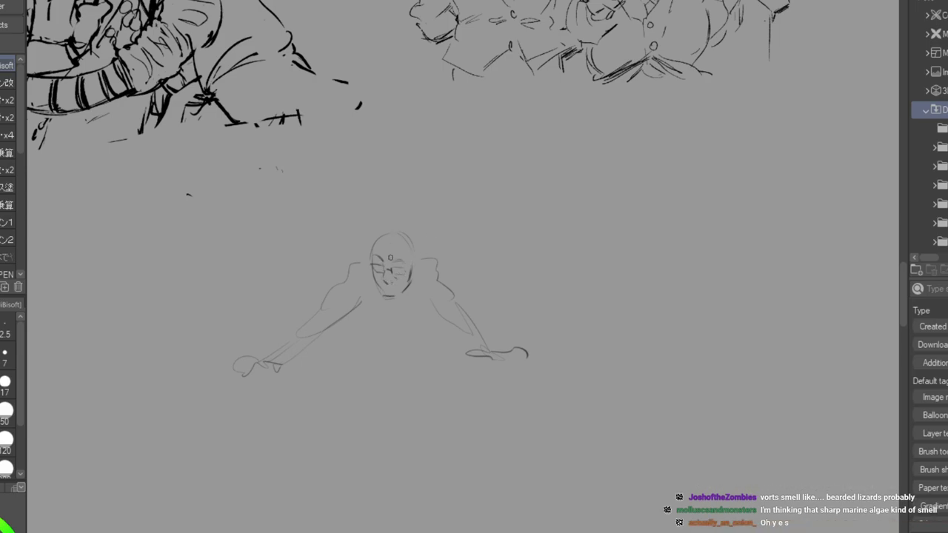
{"action": "mouse_move", "coordinate": [370, 254]}
{"action": "left_mouse_down"}
{"action": "mouse_move", "coordinate": [369, 269]}
{"action": "mouse_move", "coordinate": [414, 277]}
{"action": "left_mouse_up"}
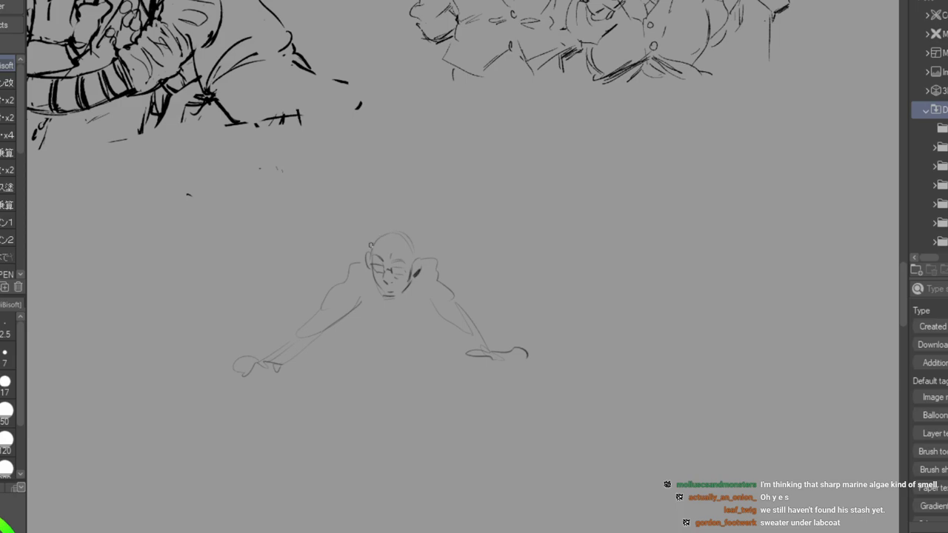
{"action": "mouse_move", "coordinate": [372, 244]}
{"action": "left_mouse_down"}
{"action": "mouse_move", "coordinate": [397, 225]}
{"action": "mouse_move", "coordinate": [415, 249]}
{"action": "left_mouse_up"}
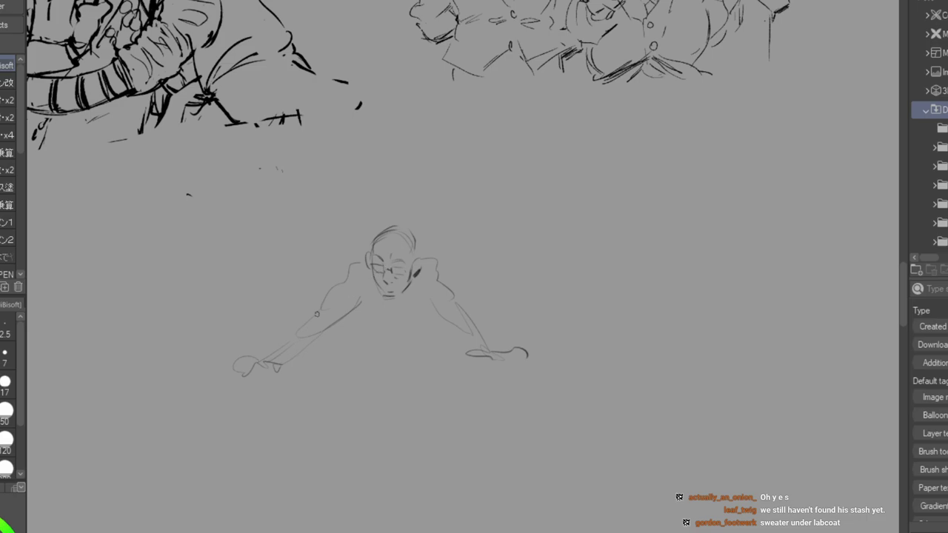
Sketch a long rectangular head with brows, eyes, nose and mouth in the gap between the bench trio and the hugging trio.
{"action": "mouse_move", "coordinate": [66, 185]}
{"action": "left_mouse_down"}
{"action": "mouse_move", "coordinate": [886, 389]}
{"action": "mouse_move", "coordinate": [659, 282]}
{"action": "mouse_move", "coordinate": [659, 311]}
{"action": "left_mouse_up"}
{"action": "mouse_move", "coordinate": [437, 112]}
{"action": "left_mouse_down"}
{"action": "mouse_move", "coordinate": [435, 139]}
{"action": "mouse_move", "coordinate": [458, 107]}
{"action": "mouse_move", "coordinate": [468, 113]}
{"action": "mouse_move", "coordinate": [465, 183]}
{"action": "left_mouse_up"}
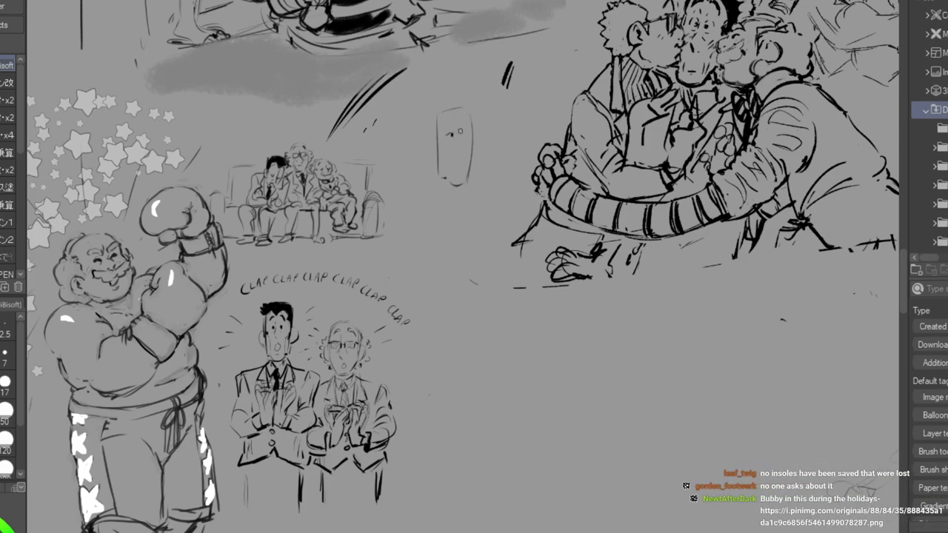
{"action": "mouse_move", "coordinate": [458, 133]}
{"action": "left_mouse_down"}
{"action": "mouse_move", "coordinate": [456, 123]}
{"action": "mouse_move", "coordinate": [467, 126]}
{"action": "mouse_move", "coordinate": [463, 146]}
{"action": "mouse_move", "coordinate": [446, 149]}
{"action": "mouse_move", "coordinate": [446, 174]}
{"action": "left_mouse_up"}
{"action": "left_click_drag", "start_coordinate": [472, 141], "coordinate": [466, 175]}
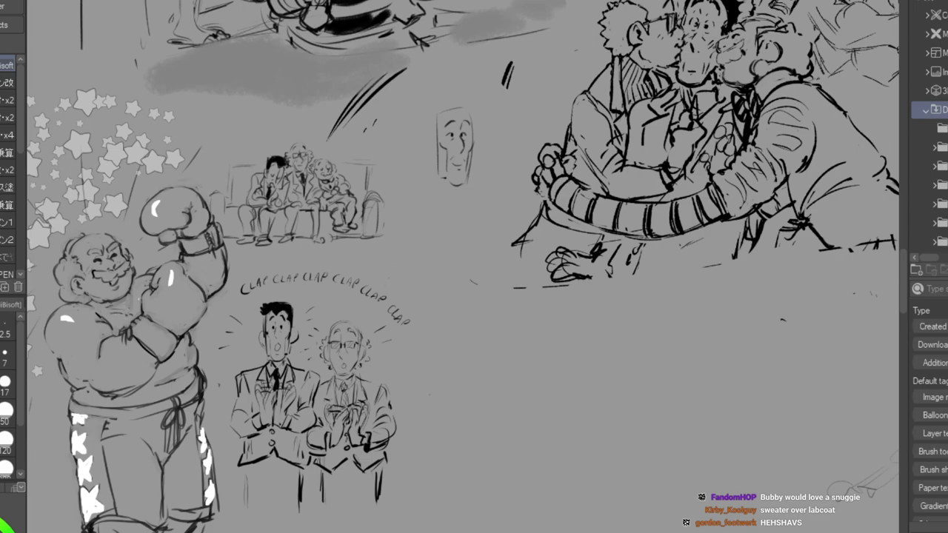
Switch to the reference images to examine the patterns of the Hanukkah sweaters, and return to the canvas.
{"action": "key", "text": "alt+Tab"}
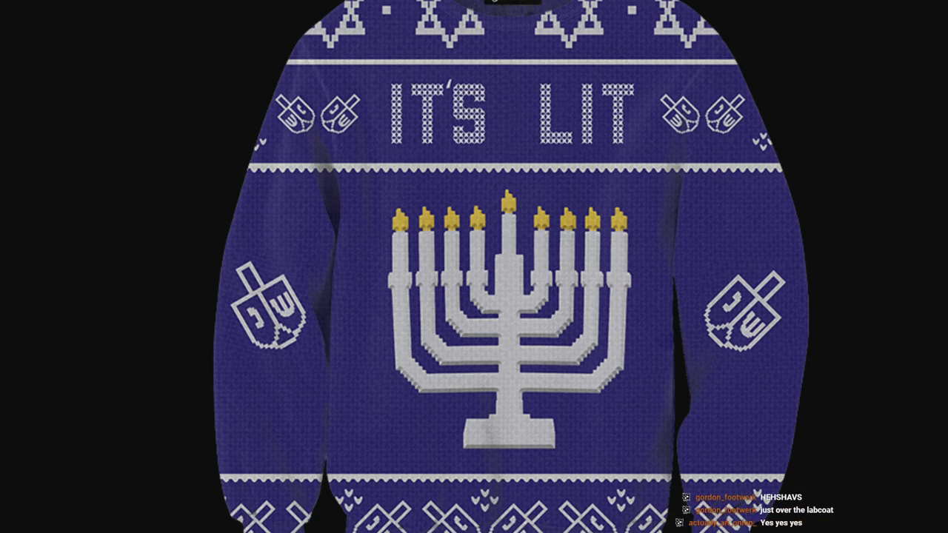
{"action": "key", "text": "alt+Tab"}
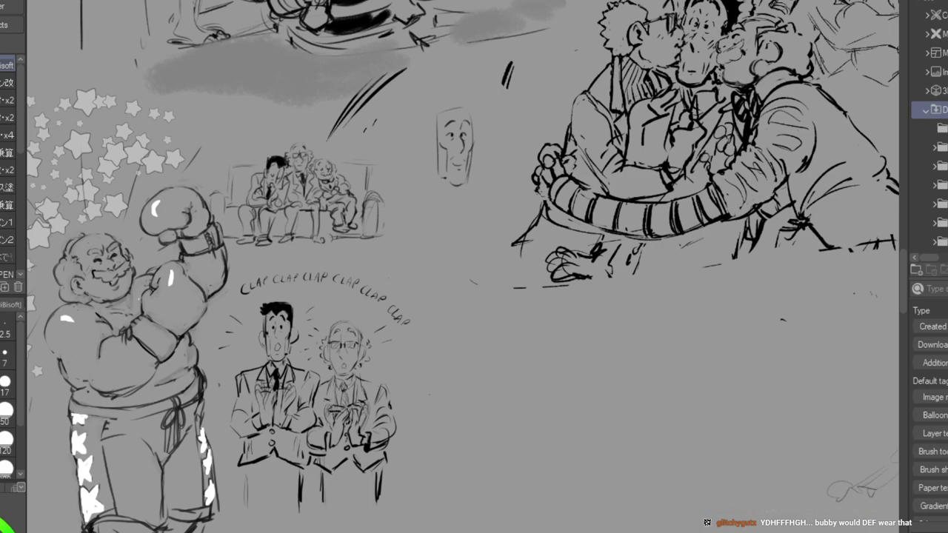
{"action": "key", "text": "alt+Tab"}
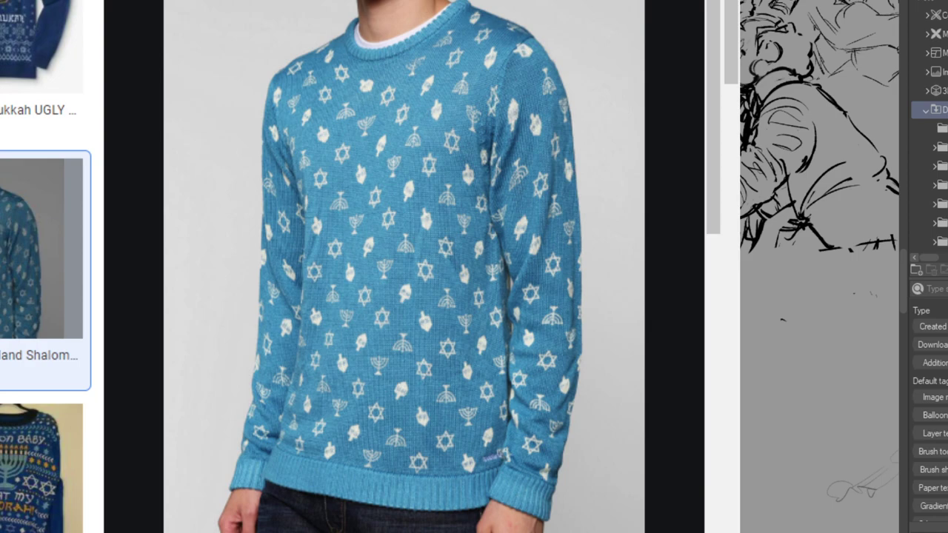
{"action": "key", "text": "alt+Tab"}
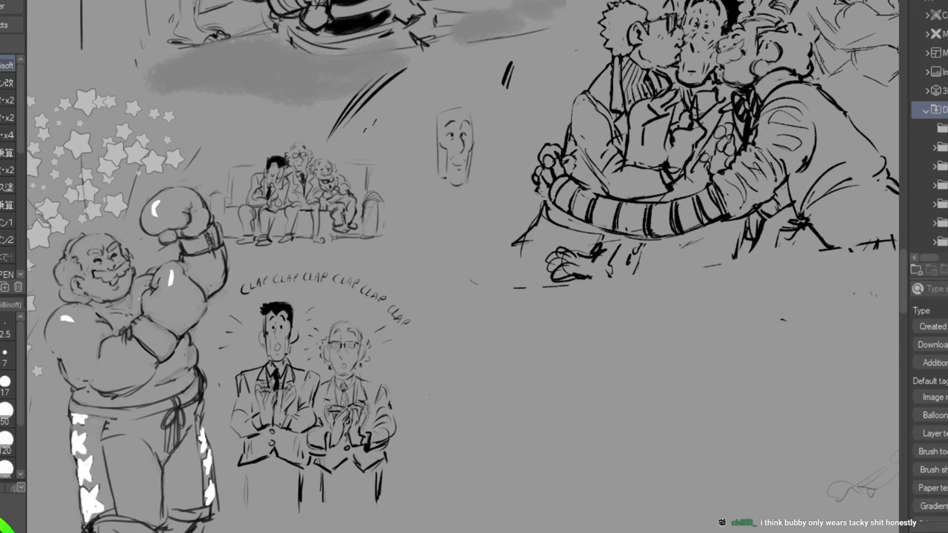
Add an ear and a boxy hair outline around the top and side of the long rectangular face.
{"action": "left_click_drag", "start_coordinate": [434, 140], "coordinate": [433, 162]}
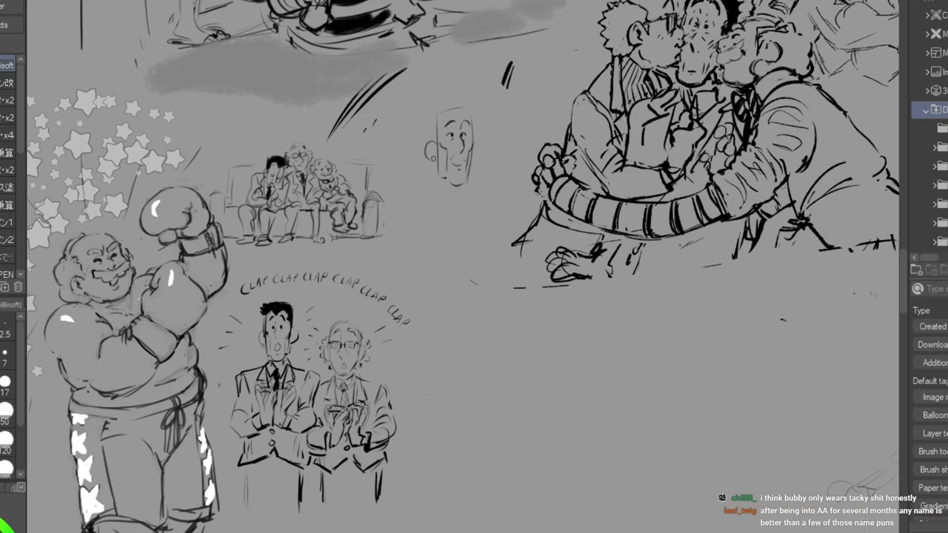
{"action": "left_click_drag", "start_coordinate": [430, 109], "coordinate": [463, 103]}
{"action": "left_click_drag", "start_coordinate": [439, 114], "coordinate": [438, 152]}
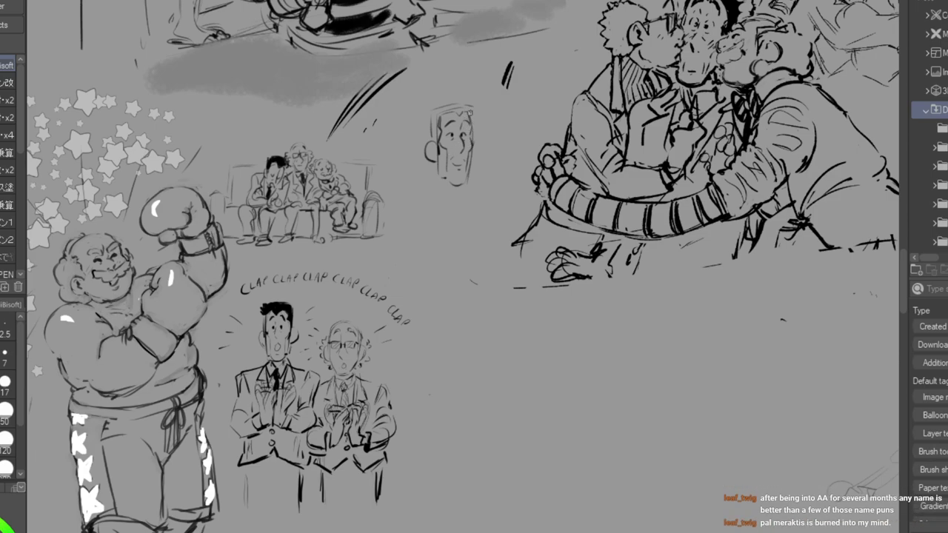
Sketch the neck, shoulders, shirt collar and a solid black tie beneath the man's head beside the hugging group.
{"action": "mouse_move", "coordinate": [439, 162]}
{"action": "left_mouse_down"}
{"action": "mouse_move", "coordinate": [436, 198]}
{"action": "mouse_move", "coordinate": [446, 205]}
{"action": "mouse_move", "coordinate": [459, 195]}
{"action": "mouse_move", "coordinate": [432, 198]}
{"action": "mouse_move", "coordinate": [400, 249]}
{"action": "left_mouse_up"}
{"action": "mouse_move", "coordinate": [460, 194]}
{"action": "left_mouse_down"}
{"action": "mouse_move", "coordinate": [510, 221]}
{"action": "mouse_move", "coordinate": [454, 186]}
{"action": "mouse_move", "coordinate": [448, 208]}
{"action": "left_mouse_up"}
{"action": "left_click_drag", "start_coordinate": [456, 197], "coordinate": [464, 263]}
{"action": "left_click_drag", "start_coordinate": [459, 226], "coordinate": [458, 265]}
{"action": "mouse_move", "coordinate": [446, 208]}
{"action": "left_mouse_down"}
{"action": "mouse_move", "coordinate": [462, 252]}
{"action": "mouse_move", "coordinate": [437, 194]}
{"action": "mouse_move", "coordinate": [462, 261]}
{"action": "mouse_move", "coordinate": [471, 219]}
{"action": "mouse_move", "coordinate": [467, 264]}
{"action": "mouse_move", "coordinate": [460, 198]}
{"action": "mouse_move", "coordinate": [463, 255]}
{"action": "left_mouse_up"}
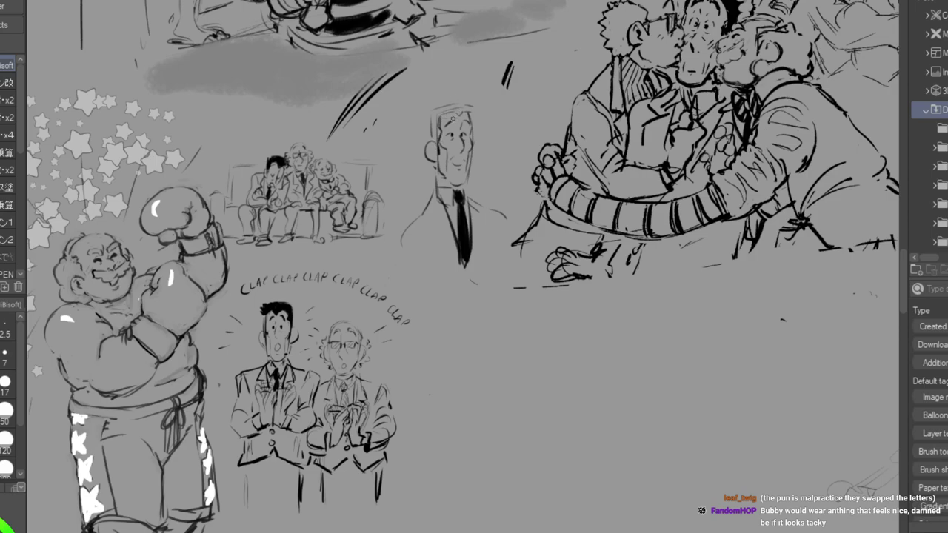
Outline short hair on the man's head and fill it solid black.
{"action": "left_click_drag", "start_coordinate": [426, 119], "coordinate": [428, 137]}
{"action": "left_click_drag", "start_coordinate": [470, 106], "coordinate": [478, 108]}
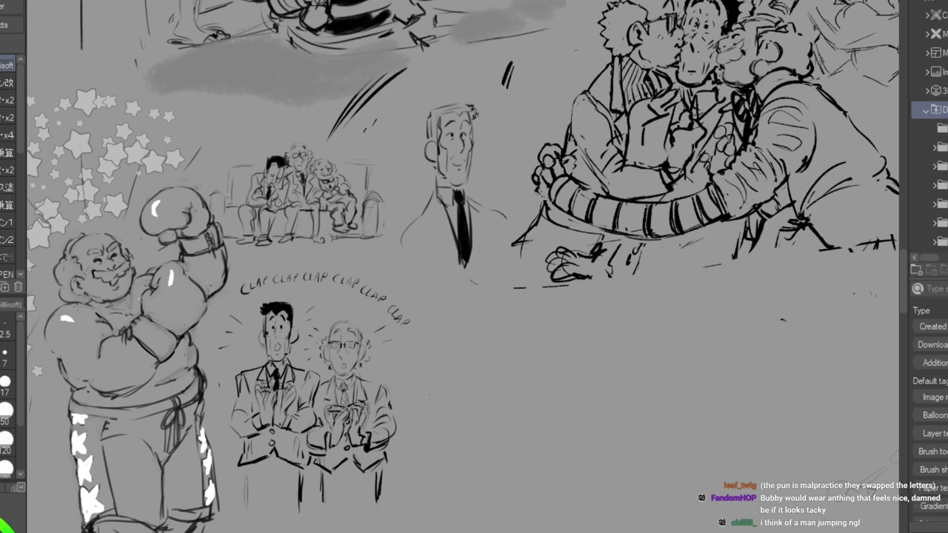
{"action": "mouse_move", "coordinate": [438, 116]}
{"action": "left_mouse_down"}
{"action": "mouse_move", "coordinate": [429, 139]}
{"action": "mouse_move", "coordinate": [437, 143]}
{"action": "mouse_move", "coordinate": [434, 114]}
{"action": "mouse_move", "coordinate": [434, 128]}
{"action": "mouse_move", "coordinate": [454, 102]}
{"action": "mouse_move", "coordinate": [474, 105]}
{"action": "left_mouse_up"}
Draw the suit jacket's lapels on both sides of the tie and extend the shoulder line.
{"action": "left_click_drag", "start_coordinate": [412, 222], "coordinate": [396, 244]}
{"action": "left_click_drag", "start_coordinate": [431, 209], "coordinate": [436, 252]}
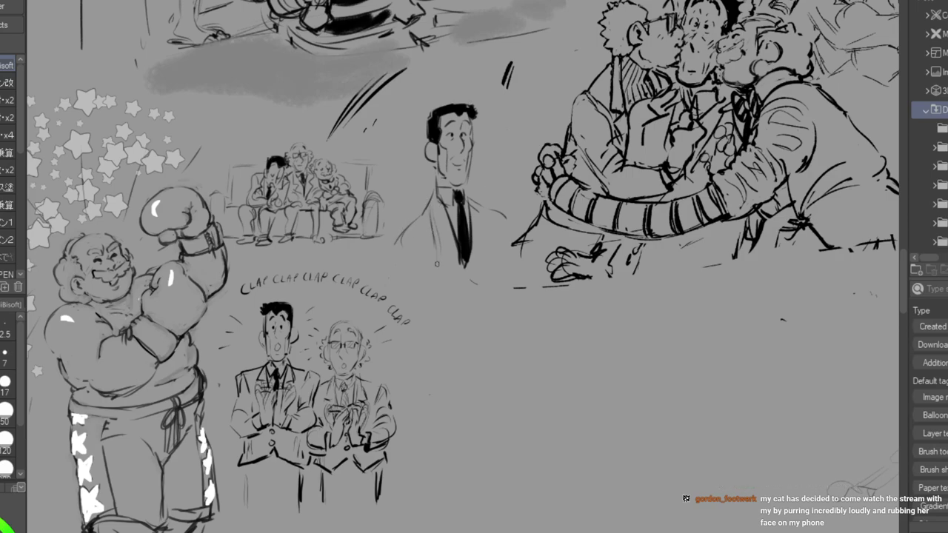
{"action": "left_click_drag", "start_coordinate": [483, 210], "coordinate": [481, 276]}
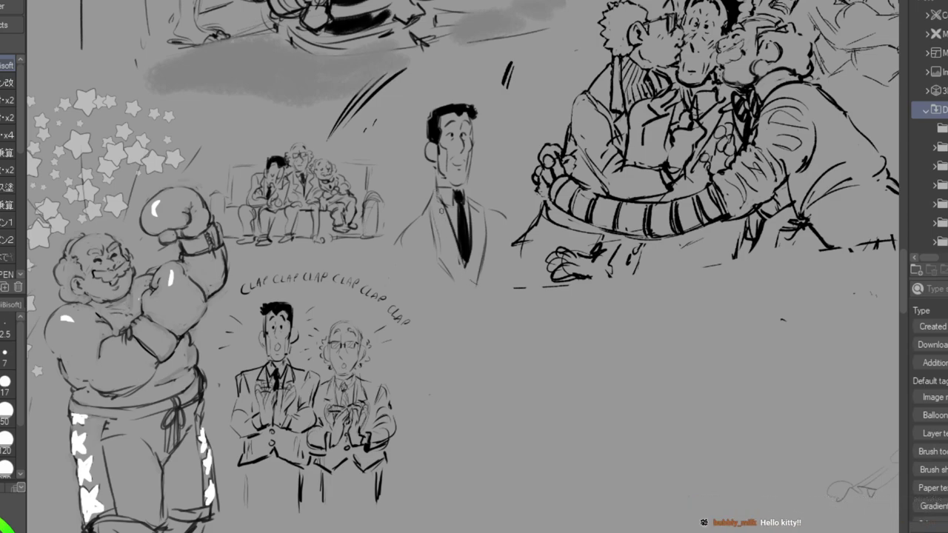
{"action": "left_click", "coordinate": [464, 275]}
{"action": "mouse_move", "coordinate": [427, 211]}
{"action": "left_mouse_down"}
{"action": "mouse_move", "coordinate": [431, 242]}
{"action": "mouse_move", "coordinate": [449, 239]}
{"action": "mouse_move", "coordinate": [456, 283]}
{"action": "left_mouse_up"}
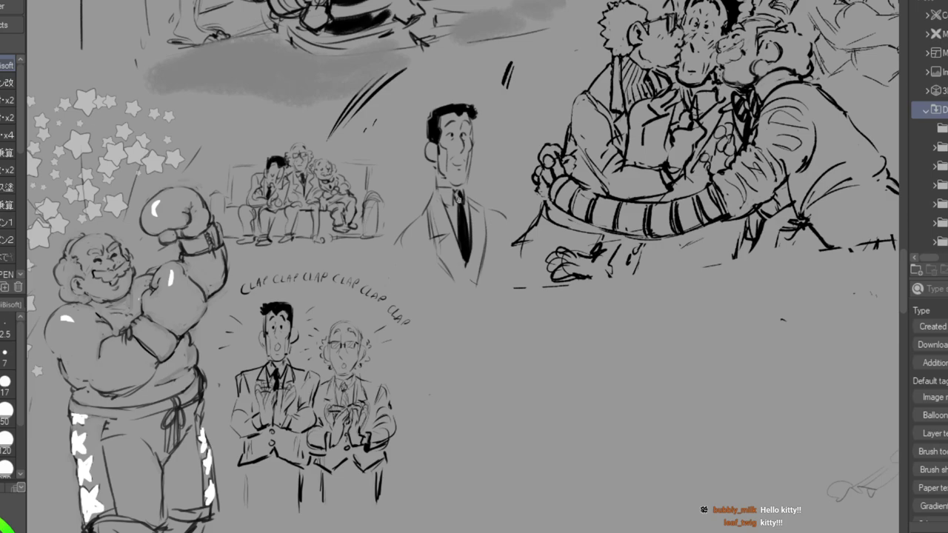
Rework the solid black tie into a light tie with diagonal stripes.
{"action": "left_click_drag", "start_coordinate": [458, 191], "coordinate": [465, 253]}
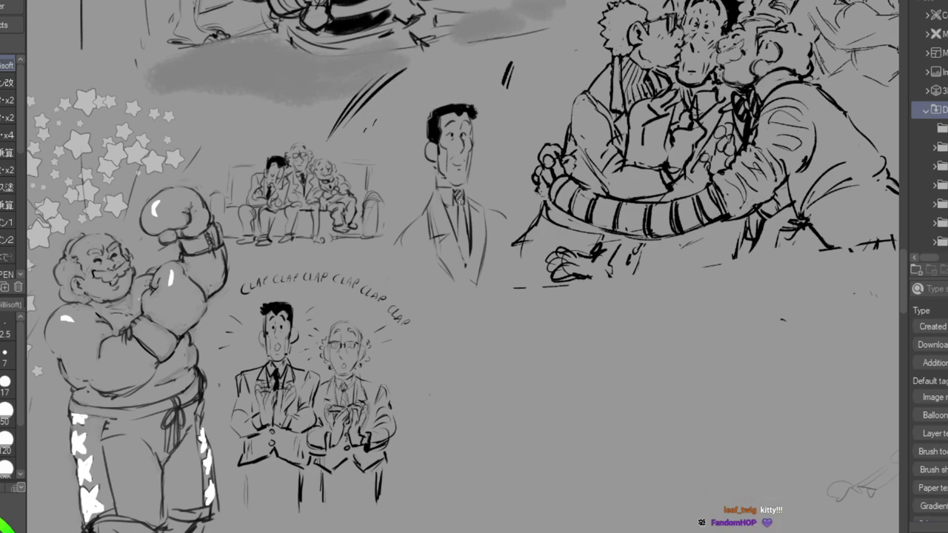
{"action": "left_click_drag", "start_coordinate": [458, 210], "coordinate": [466, 232]}
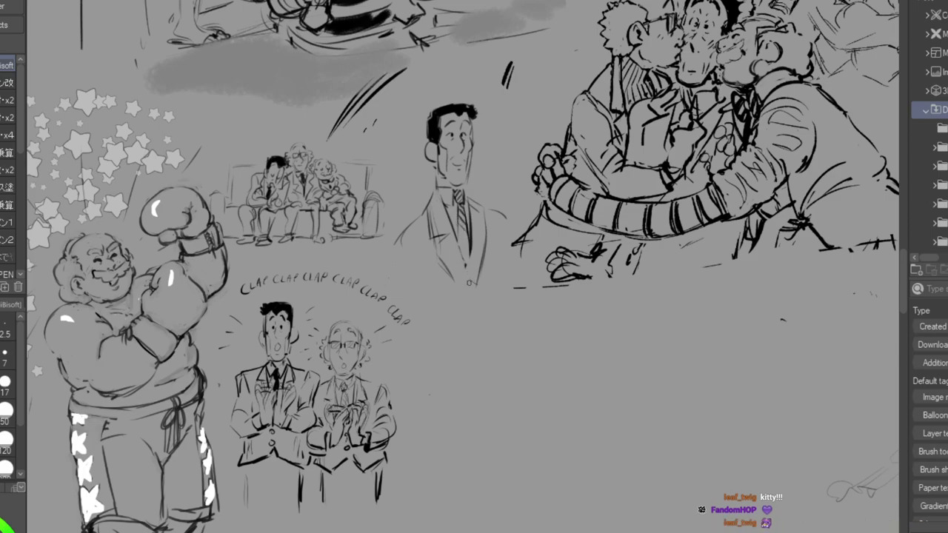
{"action": "left_click_drag", "start_coordinate": [459, 231], "coordinate": [470, 255]}
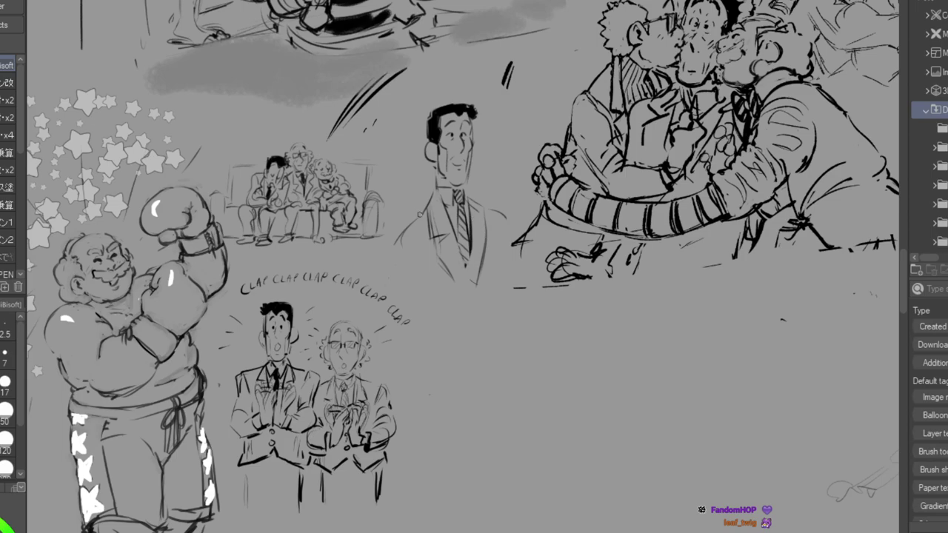
Extend and darken the jacket's shoulder lines and touch up the man's eyebrow.
{"action": "left_click_drag", "start_coordinate": [419, 211], "coordinate": [381, 253]}
{"action": "left_click_drag", "start_coordinate": [488, 214], "coordinate": [506, 223]}
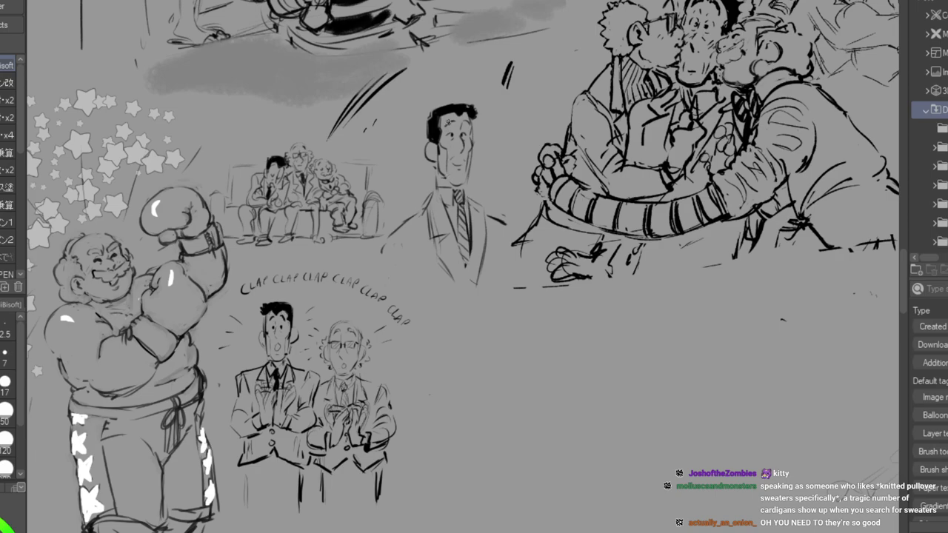
{"action": "left_click_drag", "start_coordinate": [460, 123], "coordinate": [465, 116]}
Sketch a new long-faced man's head with eyes, nose, smile, ear and hair outline in the empty area beyond the thick black border.
{"action": "mouse_move", "coordinate": [118, 311]}
{"action": "left_mouse_down"}
{"action": "mouse_move", "coordinate": [662, 89]}
{"action": "mouse_move", "coordinate": [873, 248]}
{"action": "left_mouse_up"}
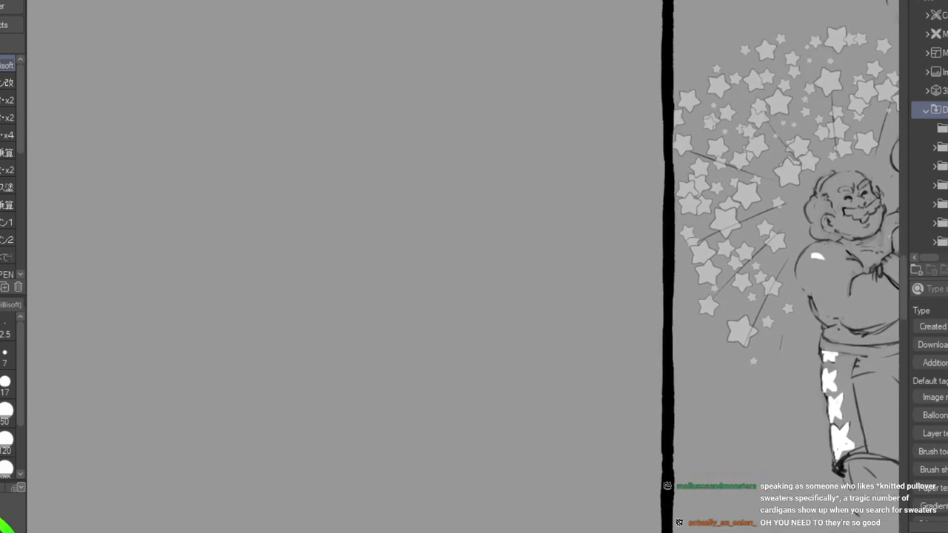
{"action": "mouse_move", "coordinate": [356, 204]}
{"action": "left_mouse_down"}
{"action": "mouse_move", "coordinate": [359, 175]}
{"action": "mouse_move", "coordinate": [388, 155]}
{"action": "mouse_move", "coordinate": [400, 204]}
{"action": "left_mouse_up"}
{"action": "mouse_move", "coordinate": [362, 158]}
{"action": "left_mouse_down"}
{"action": "mouse_move", "coordinate": [362, 237]}
{"action": "mouse_move", "coordinate": [380, 241]}
{"action": "mouse_move", "coordinate": [400, 197]}
{"action": "mouse_move", "coordinate": [365, 190]}
{"action": "mouse_move", "coordinate": [379, 191]}
{"action": "left_mouse_up"}
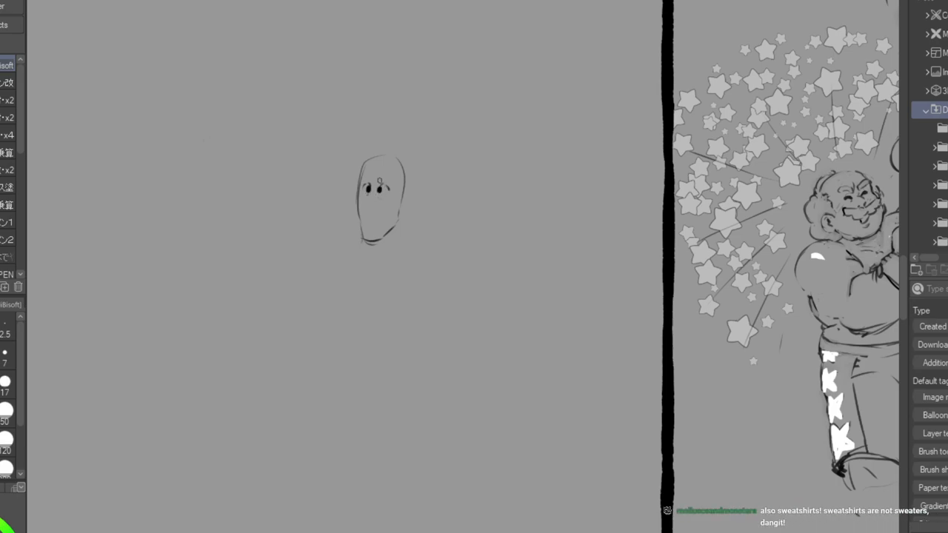
{"action": "left_click_drag", "start_coordinate": [381, 169], "coordinate": [369, 191]}
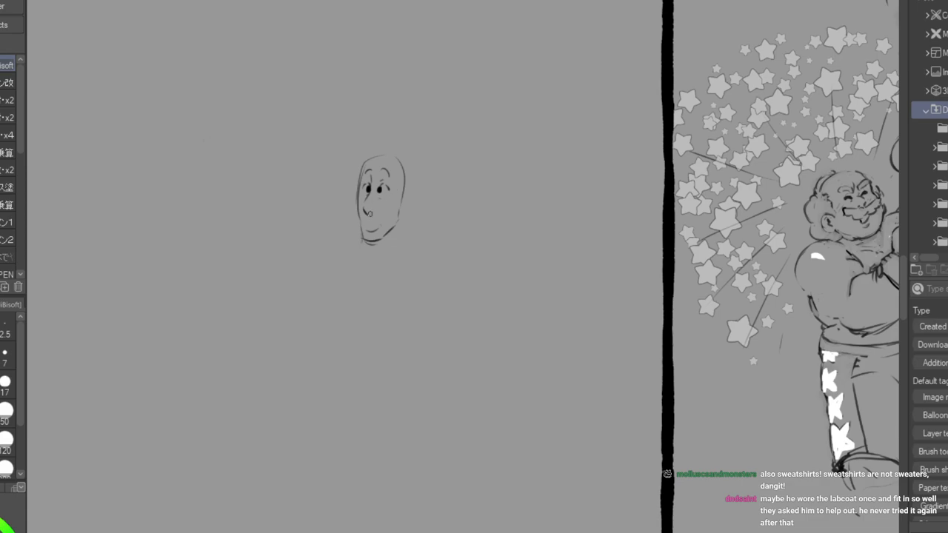
{"action": "mouse_move", "coordinate": [375, 163]}
{"action": "left_mouse_down"}
{"action": "mouse_move", "coordinate": [399, 174]}
{"action": "mouse_move", "coordinate": [397, 199]}
{"action": "mouse_move", "coordinate": [408, 191]}
{"action": "mouse_move", "coordinate": [413, 215]}
{"action": "mouse_move", "coordinate": [399, 220]}
{"action": "left_mouse_up"}
{"action": "left_click_drag", "start_coordinate": [360, 187], "coordinate": [360, 234]}
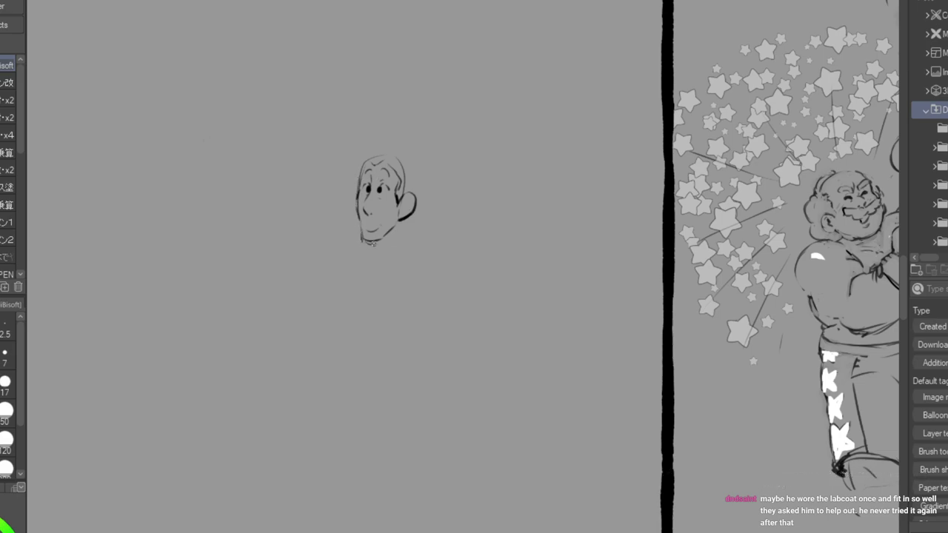
{"action": "mouse_move", "coordinate": [374, 149]}
{"action": "left_mouse_down"}
{"action": "mouse_move", "coordinate": [355, 155]}
{"action": "mouse_move", "coordinate": [353, 172]}
{"action": "mouse_move", "coordinate": [384, 158]}
{"action": "left_mouse_up"}
{"action": "mouse_move", "coordinate": [398, 154]}
{"action": "left_mouse_down"}
{"action": "mouse_move", "coordinate": [411, 161]}
{"action": "mouse_move", "coordinate": [419, 191]}
{"action": "left_mouse_up"}
Draw the man's neck, folded shirt collar and a curved black tie below the head.
{"action": "left_click_drag", "start_coordinate": [373, 246], "coordinate": [380, 268]}
{"action": "mouse_move", "coordinate": [404, 239]}
{"action": "left_mouse_down"}
{"action": "mouse_move", "coordinate": [377, 258]}
{"action": "mouse_move", "coordinate": [385, 270]}
{"action": "mouse_move", "coordinate": [398, 262]}
{"action": "mouse_move", "coordinate": [386, 273]}
{"action": "mouse_move", "coordinate": [369, 250]}
{"action": "mouse_move", "coordinate": [360, 270]}
{"action": "mouse_move", "coordinate": [371, 252]}
{"action": "mouse_move", "coordinate": [373, 275]}
{"action": "left_mouse_up"}
{"action": "mouse_move", "coordinate": [367, 286]}
{"action": "left_mouse_down"}
{"action": "mouse_move", "coordinate": [359, 331]}
{"action": "mouse_move", "coordinate": [369, 349]}
{"action": "left_mouse_up"}
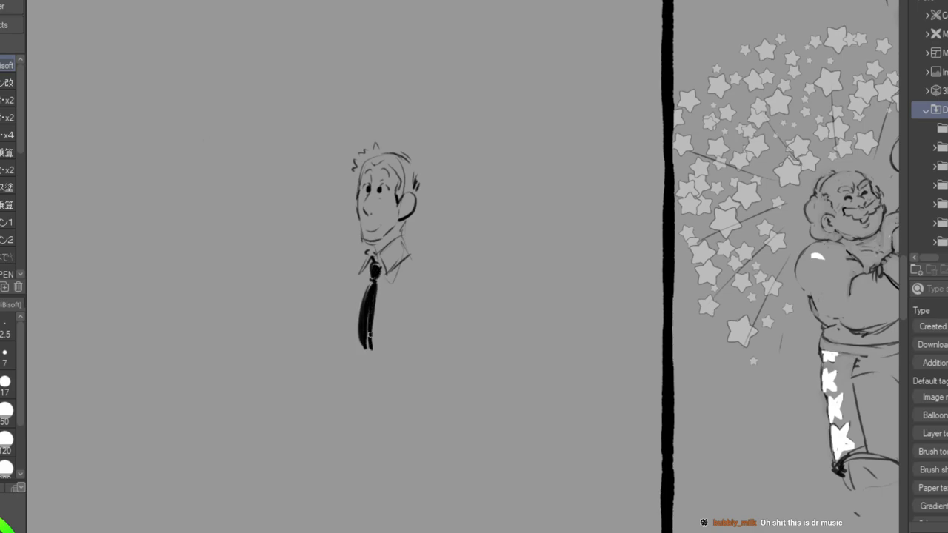
{"action": "left_click_drag", "start_coordinate": [384, 287], "coordinate": [372, 345]}
{"action": "mouse_move", "coordinate": [371, 263]}
{"action": "left_mouse_down"}
{"action": "mouse_move", "coordinate": [356, 295]}
{"action": "mouse_move", "coordinate": [357, 346]}
{"action": "left_mouse_up"}
{"action": "left_click_drag", "start_coordinate": [360, 311], "coordinate": [356, 353]}
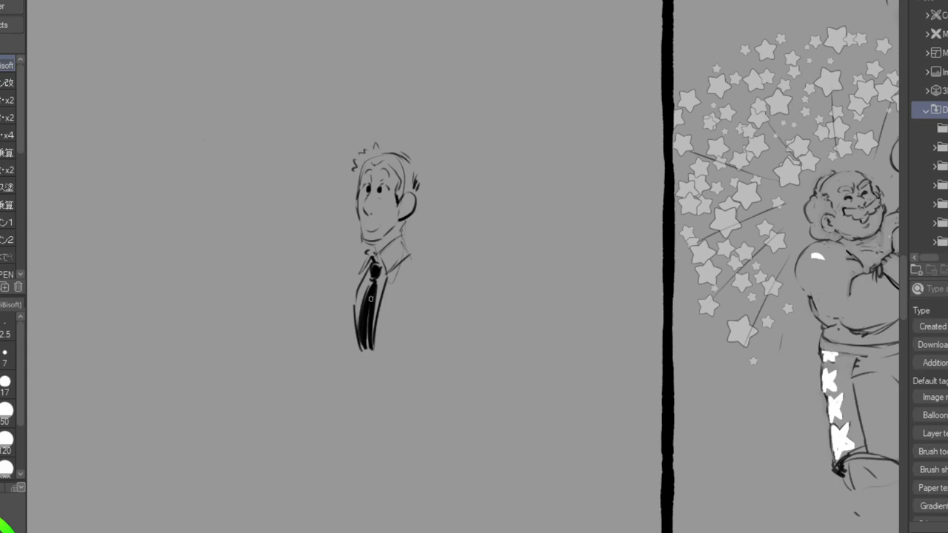
{"action": "mouse_move", "coordinate": [383, 267]}
{"action": "left_mouse_down"}
{"action": "mouse_move", "coordinate": [413, 255]}
{"action": "mouse_move", "coordinate": [407, 231]}
{"action": "mouse_move", "coordinate": [396, 237]}
{"action": "mouse_move", "coordinate": [416, 254]}
{"action": "left_mouse_up"}
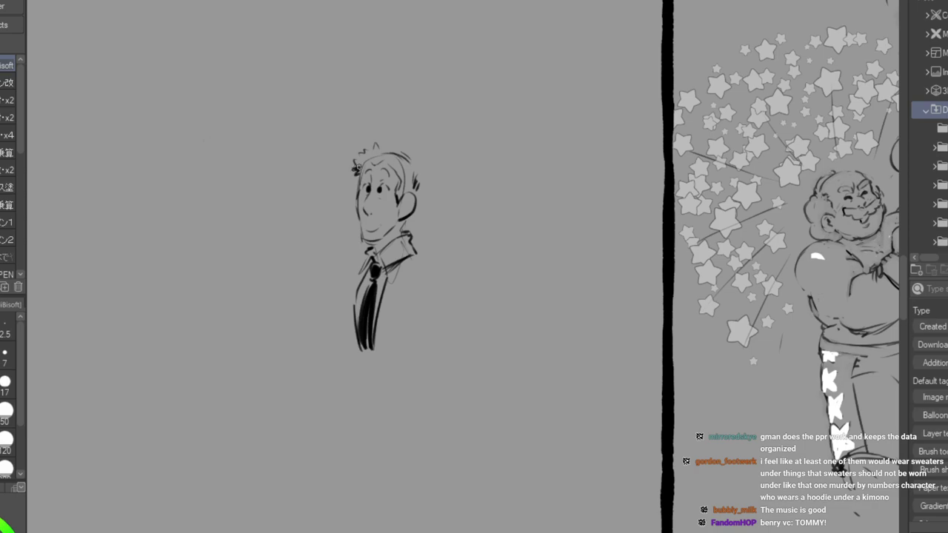
Fill the new man's hair solid black with spiky tufts at the front and a darkened back.
{"action": "mouse_move", "coordinate": [355, 167]}
{"action": "left_mouse_down"}
{"action": "mouse_move", "coordinate": [375, 145]}
{"action": "mouse_move", "coordinate": [369, 152]}
{"action": "mouse_move", "coordinate": [373, 144]}
{"action": "mouse_move", "coordinate": [379, 160]}
{"action": "mouse_move", "coordinate": [361, 167]}
{"action": "mouse_move", "coordinate": [370, 155]}
{"action": "mouse_move", "coordinate": [400, 160]}
{"action": "mouse_move", "coordinate": [388, 158]}
{"action": "mouse_move", "coordinate": [399, 170]}
{"action": "mouse_move", "coordinate": [384, 161]}
{"action": "mouse_move", "coordinate": [400, 178]}
{"action": "mouse_move", "coordinate": [385, 197]}
{"action": "mouse_move", "coordinate": [401, 197]}
{"action": "mouse_move", "coordinate": [403, 158]}
{"action": "mouse_move", "coordinate": [413, 185]}
{"action": "left_mouse_up"}
{"action": "left_click_drag", "start_coordinate": [404, 151], "coordinate": [406, 163]}
{"action": "left_click_drag", "start_coordinate": [413, 172], "coordinate": [419, 188]}
{"action": "left_click_drag", "start_coordinate": [416, 176], "coordinate": [418, 194]}
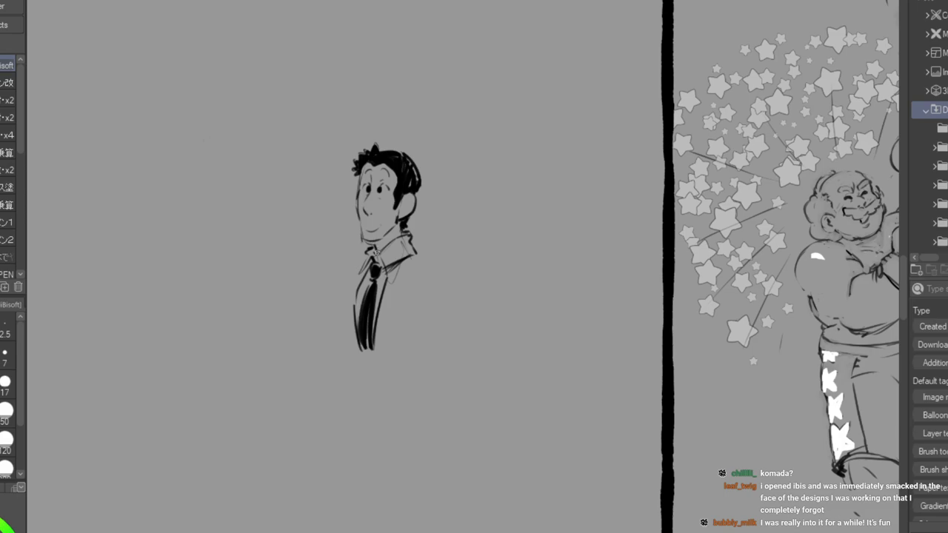
Refine the collar and draw both shoulders sloping down from the neck.
{"action": "left_click_drag", "start_coordinate": [374, 250], "coordinate": [384, 240]}
{"action": "left_click_drag", "start_coordinate": [389, 240], "coordinate": [394, 235]}
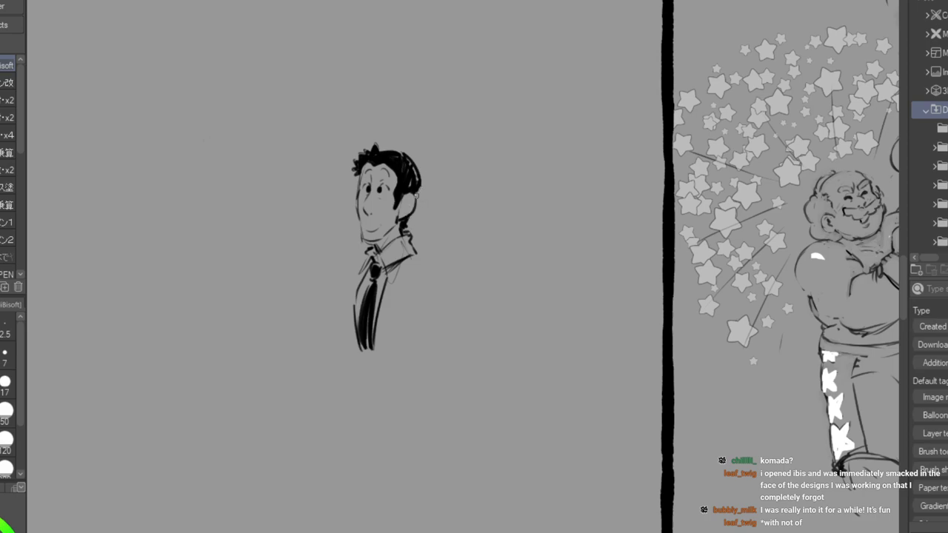
{"action": "left_click_drag", "start_coordinate": [394, 277], "coordinate": [433, 294]}
{"action": "left_click_drag", "start_coordinate": [407, 249], "coordinate": [453, 314]}
{"action": "mouse_move", "coordinate": [371, 250]}
{"action": "left_mouse_down"}
{"action": "mouse_move", "coordinate": [345, 276]}
{"action": "mouse_move", "coordinate": [338, 313]}
{"action": "left_mouse_up"}
{"action": "left_click_drag", "start_coordinate": [416, 204], "coordinate": [419, 210]}
Erase the curved tie and redraw it as a straight, pointed black tie between the shirt edges.
{"action": "mouse_move", "coordinate": [363, 329]}
{"action": "left_mouse_down"}
{"action": "mouse_move", "coordinate": [371, 296]}
{"action": "mouse_move", "coordinate": [367, 303]}
{"action": "left_mouse_up"}
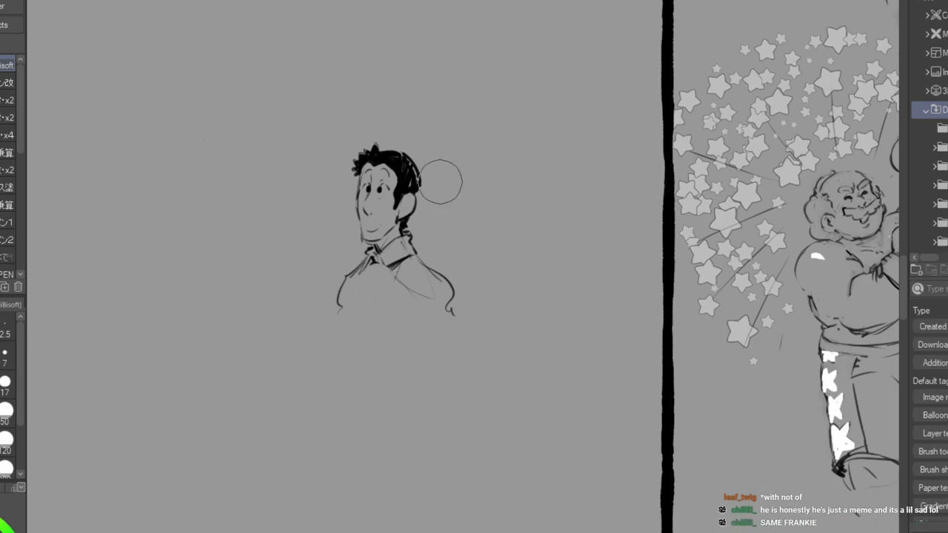
{"action": "key", "text": "p"}
{"action": "mouse_move", "coordinate": [368, 265]}
{"action": "left_mouse_down"}
{"action": "mouse_move", "coordinate": [362, 304]}
{"action": "mouse_move", "coordinate": [375, 363]}
{"action": "mouse_move", "coordinate": [400, 268]}
{"action": "left_mouse_up"}
{"action": "mouse_move", "coordinate": [383, 327]}
{"action": "left_mouse_down"}
{"action": "mouse_move", "coordinate": [407, 252]}
{"action": "mouse_move", "coordinate": [375, 278]}
{"action": "mouse_move", "coordinate": [368, 337]}
{"action": "left_mouse_up"}
{"action": "left_click_drag", "start_coordinate": [375, 279], "coordinate": [380, 334]}
{"action": "left_click_drag", "start_coordinate": [375, 262], "coordinate": [378, 350]}
{"action": "left_click_drag", "start_coordinate": [377, 312], "coordinate": [376, 357]}
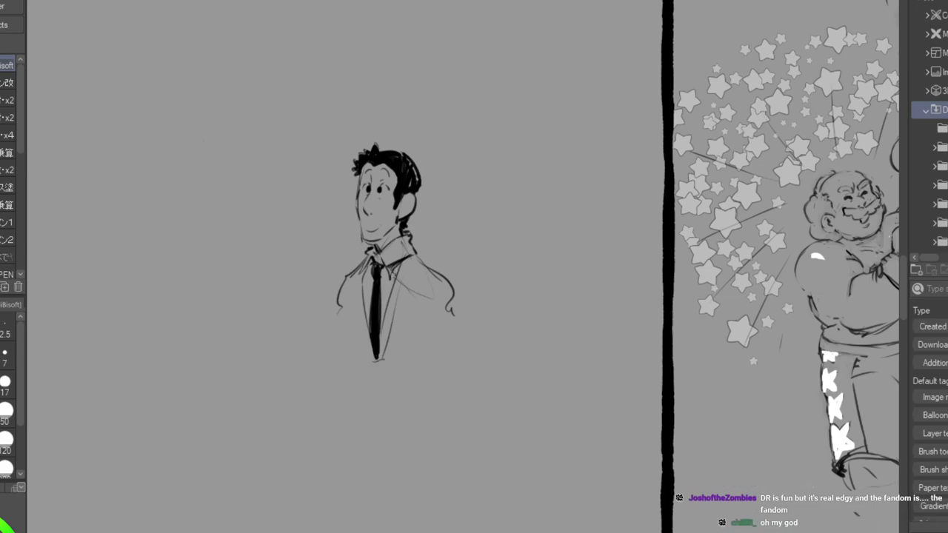
Draw the suit jacket's notched lapels meeting in a V below the tie and trim the tie's tip.
{"action": "left_click_drag", "start_coordinate": [412, 243], "coordinate": [399, 297]}
{"action": "left_click_drag", "start_coordinate": [398, 265], "coordinate": [377, 365]}
{"action": "left_click_drag", "start_coordinate": [385, 319], "coordinate": [379, 340]}
{"action": "mouse_move", "coordinate": [392, 291]}
{"action": "left_mouse_down"}
{"action": "mouse_move", "coordinate": [402, 300]}
{"action": "mouse_move", "coordinate": [378, 367]}
{"action": "left_mouse_up"}
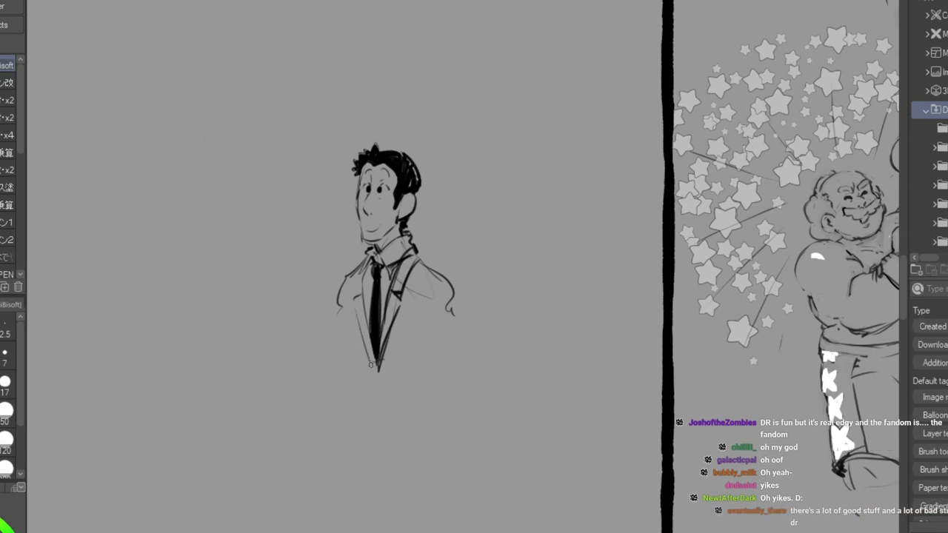
{"action": "left_click_drag", "start_coordinate": [357, 287], "coordinate": [374, 365]}
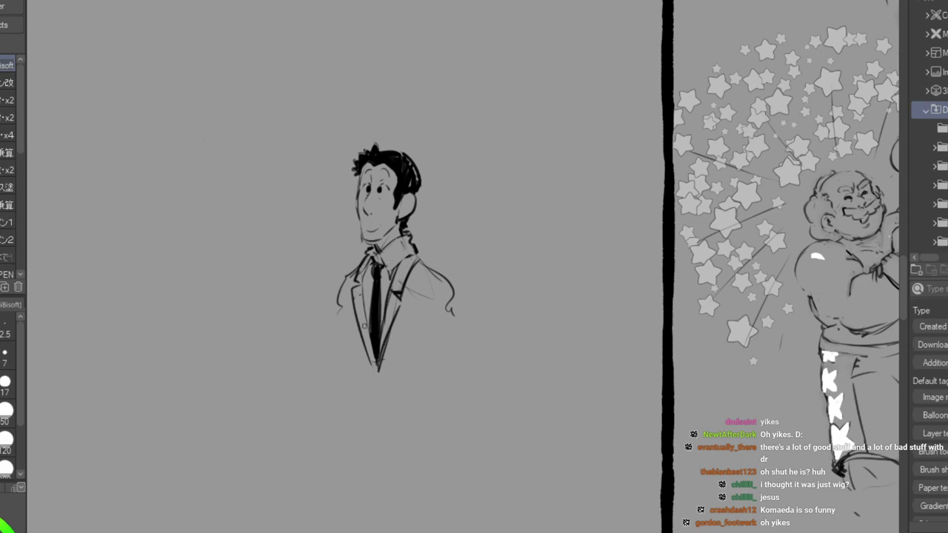
{"action": "mouse_move", "coordinate": [375, 363]}
{"action": "left_mouse_down"}
{"action": "mouse_move", "coordinate": [386, 332]}
{"action": "mouse_move", "coordinate": [373, 383]}
{"action": "mouse_move", "coordinate": [396, 312]}
{"action": "left_mouse_up"}
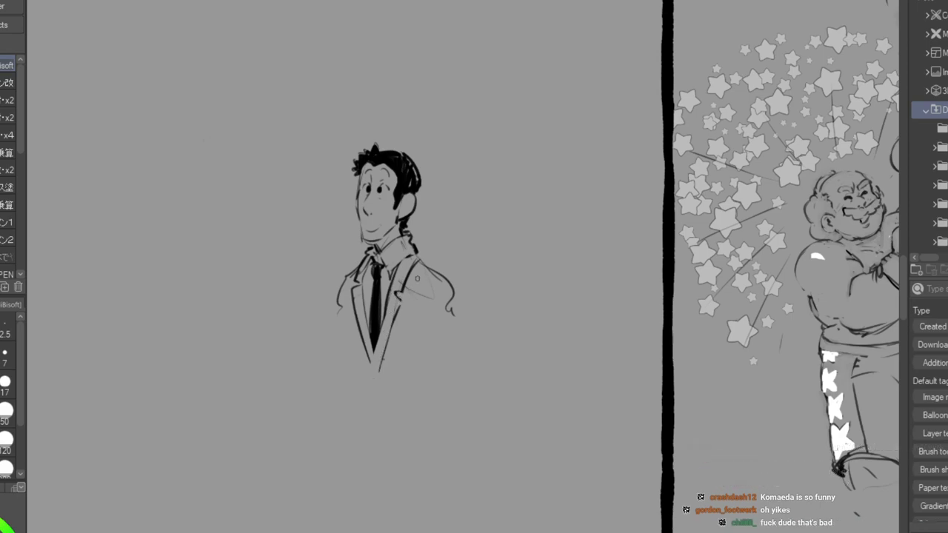
Draw the man's near arm with a rolled-up sleeve and the forearm bending in toward the hip.
{"action": "mouse_move", "coordinate": [450, 286]}
{"action": "left_mouse_down"}
{"action": "mouse_move", "coordinate": [420, 300]}
{"action": "mouse_move", "coordinate": [423, 323]}
{"action": "left_mouse_up"}
{"action": "left_click_drag", "start_coordinate": [421, 333], "coordinate": [424, 342]}
{"action": "left_click_drag", "start_coordinate": [462, 312], "coordinate": [471, 388]}
{"action": "mouse_move", "coordinate": [422, 358]}
{"action": "left_mouse_down"}
{"action": "mouse_move", "coordinate": [446, 352]}
{"action": "mouse_move", "coordinate": [424, 365]}
{"action": "mouse_move", "coordinate": [428, 378]}
{"action": "mouse_move", "coordinate": [408, 414]}
{"action": "mouse_move", "coordinate": [432, 425]}
{"action": "left_mouse_up"}
{"action": "mouse_move", "coordinate": [463, 348]}
{"action": "left_mouse_down"}
{"action": "mouse_move", "coordinate": [426, 419]}
{"action": "mouse_move", "coordinate": [440, 409]}
{"action": "left_mouse_up"}
{"action": "mouse_move", "coordinate": [460, 320]}
{"action": "left_mouse_down"}
{"action": "mouse_move", "coordinate": [455, 367]}
{"action": "mouse_move", "coordinate": [431, 393]}
{"action": "mouse_move", "coordinate": [447, 373]}
{"action": "mouse_move", "coordinate": [424, 373]}
{"action": "mouse_move", "coordinate": [423, 434]}
{"action": "left_mouse_up"}
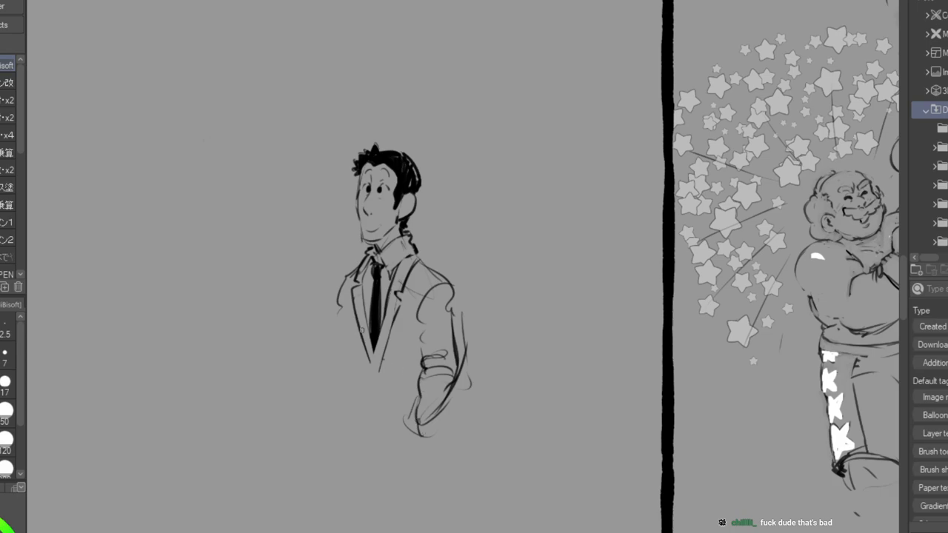
Draw the jacket's front edge, buttons, hem and far side down to the waist.
{"action": "left_click_drag", "start_coordinate": [348, 290], "coordinate": [370, 400]}
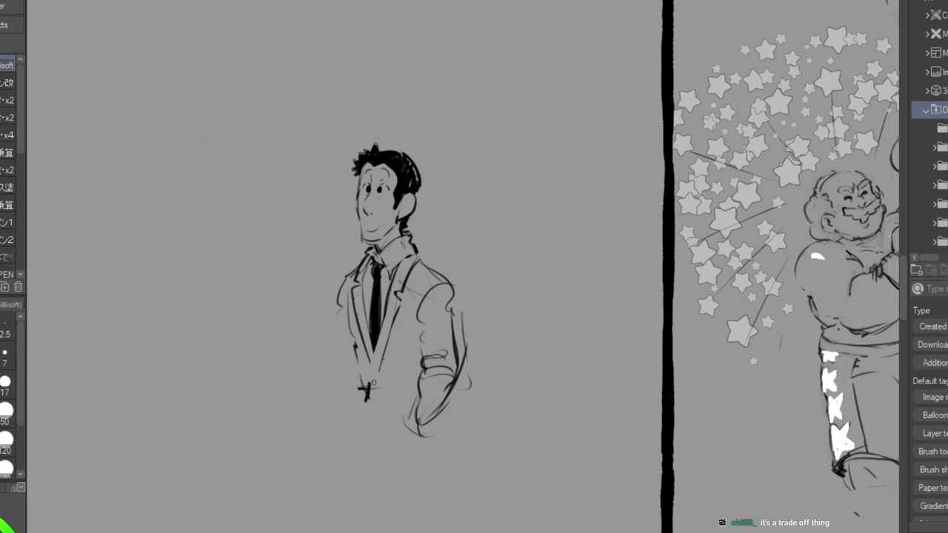
{"action": "mouse_move", "coordinate": [373, 351]}
{"action": "left_mouse_down"}
{"action": "mouse_move", "coordinate": [369, 373]}
{"action": "mouse_move", "coordinate": [380, 405]}
{"action": "mouse_move", "coordinate": [388, 399]}
{"action": "left_mouse_up"}
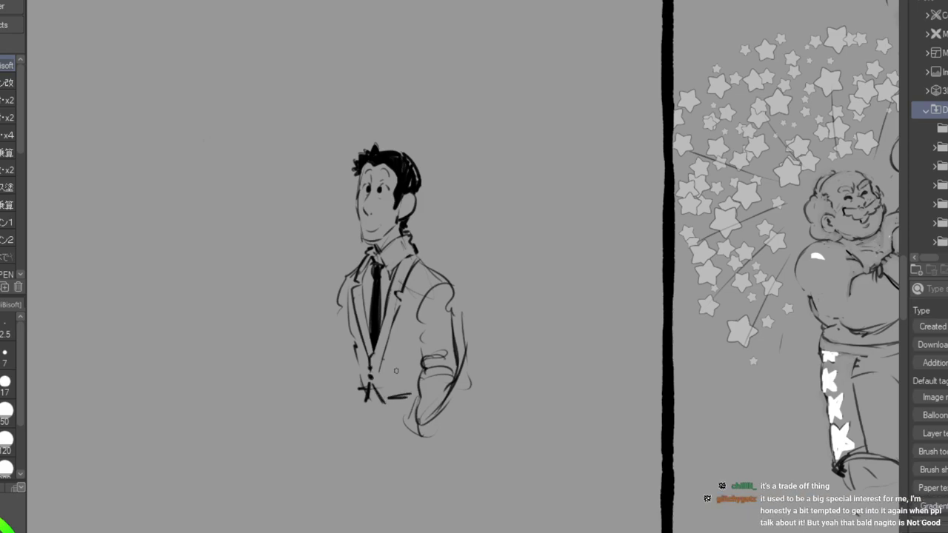
{"action": "left_click_drag", "start_coordinate": [340, 309], "coordinate": [342, 400]}
Sketch the trouser legs and the far arm with its cuff and forearm resting at the hip.
{"action": "left_click_drag", "start_coordinate": [427, 417], "coordinate": [435, 449]}
{"action": "left_click_drag", "start_coordinate": [355, 426], "coordinate": [362, 531]}
{"action": "mouse_move", "coordinate": [438, 448]}
{"action": "left_mouse_down"}
{"action": "mouse_move", "coordinate": [436, 496]}
{"action": "mouse_move", "coordinate": [433, 473]}
{"action": "mouse_move", "coordinate": [433, 523]}
{"action": "left_mouse_up"}
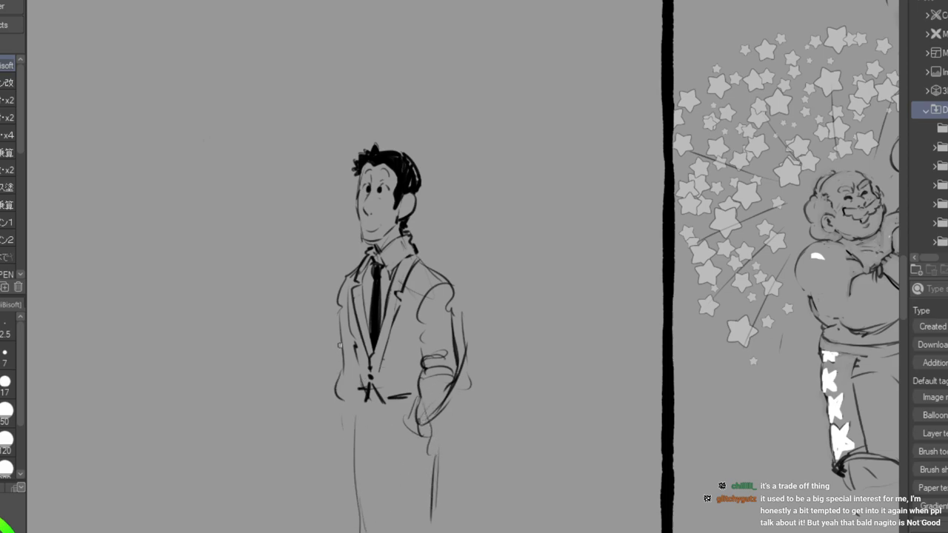
{"action": "mouse_move", "coordinate": [331, 362]}
{"action": "left_mouse_down"}
{"action": "mouse_move", "coordinate": [350, 408]}
{"action": "mouse_move", "coordinate": [337, 365]}
{"action": "mouse_move", "coordinate": [355, 410]}
{"action": "mouse_move", "coordinate": [360, 387]}
{"action": "mouse_move", "coordinate": [349, 432]}
{"action": "left_mouse_up"}
{"action": "left_click_drag", "start_coordinate": [369, 388], "coordinate": [380, 518]}
{"action": "left_click_drag", "start_coordinate": [345, 444], "coordinate": [352, 532]}
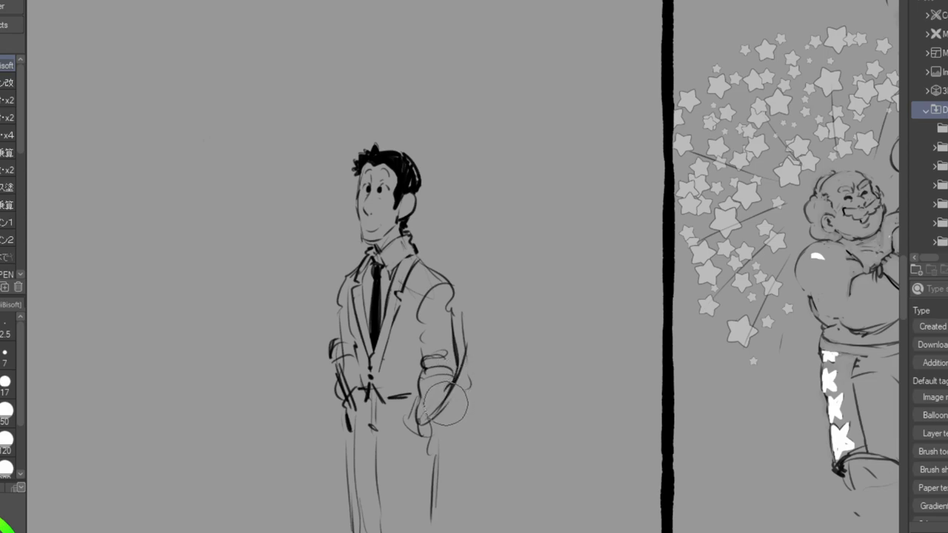
Erase the near forearm and redraw it hanging straight down, with the hand gripping a boxy briefcase's handle.
{"action": "mouse_move", "coordinate": [416, 399]}
{"action": "left_mouse_down"}
{"action": "mouse_move", "coordinate": [438, 398]}
{"action": "mouse_move", "coordinate": [440, 390]}
{"action": "mouse_move", "coordinate": [430, 434]}
{"action": "left_mouse_up"}
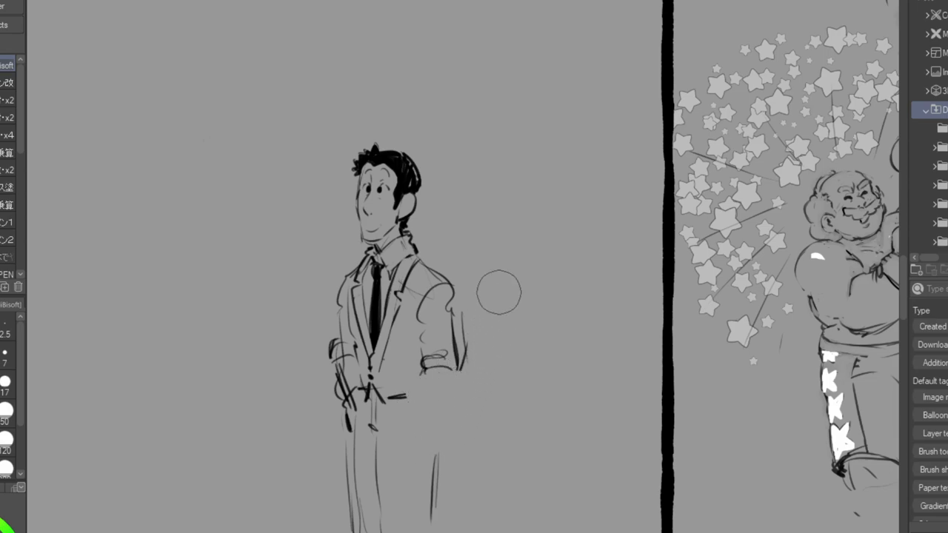
{"action": "key", "text": "p"}
{"action": "mouse_move", "coordinate": [427, 374]}
{"action": "left_mouse_down"}
{"action": "mouse_move", "coordinate": [432, 426]}
{"action": "mouse_move", "coordinate": [444, 439]}
{"action": "mouse_move", "coordinate": [416, 442]}
{"action": "mouse_move", "coordinate": [424, 432]}
{"action": "mouse_move", "coordinate": [414, 453]}
{"action": "mouse_move", "coordinate": [434, 445]}
{"action": "mouse_move", "coordinate": [425, 464]}
{"action": "mouse_move", "coordinate": [457, 454]}
{"action": "left_mouse_up"}
{"action": "mouse_move", "coordinate": [448, 435]}
{"action": "left_mouse_down"}
{"action": "mouse_move", "coordinate": [453, 456]}
{"action": "mouse_move", "coordinate": [411, 447]}
{"action": "mouse_move", "coordinate": [412, 463]}
{"action": "mouse_move", "coordinate": [471, 460]}
{"action": "mouse_move", "coordinate": [392, 460]}
{"action": "mouse_move", "coordinate": [382, 530]}
{"action": "left_mouse_up"}
{"action": "left_click", "coordinate": [392, 493]}
{"action": "left_click_drag", "start_coordinate": [394, 465], "coordinate": [398, 532]}
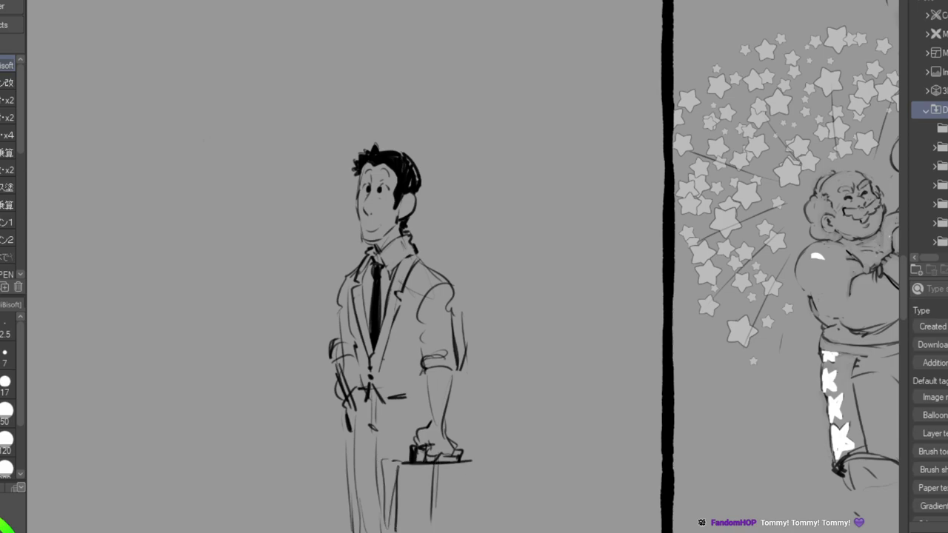
{"action": "left_click_drag", "start_coordinate": [480, 467], "coordinate": [480, 523]}
{"action": "mouse_move", "coordinate": [479, 483]}
{"action": "left_mouse_down"}
{"action": "mouse_move", "coordinate": [479, 527]}
{"action": "mouse_move", "coordinate": [480, 514]}
{"action": "left_mouse_up"}
Add sleeve folds to the far arm and redraw the jacket's shoulder lines darker, cleaning up the far shoulder.
{"action": "left_click_drag", "start_coordinate": [351, 349], "coordinate": [336, 360]}
{"action": "left_click_drag", "start_coordinate": [333, 363], "coordinate": [354, 379]}
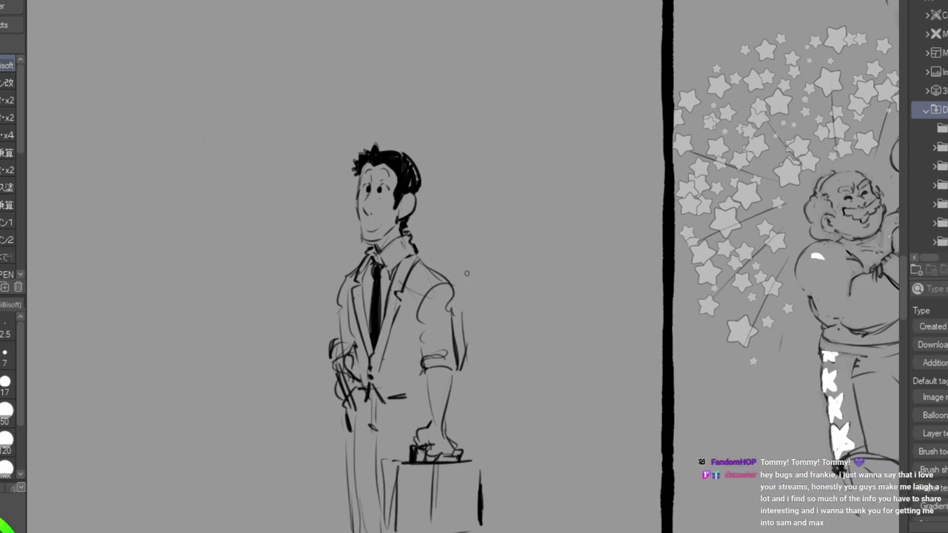
{"action": "left_click_drag", "start_coordinate": [415, 253], "coordinate": [446, 279]}
{"action": "left_click_drag", "start_coordinate": [373, 258], "coordinate": [350, 286]}
{"action": "mouse_move", "coordinate": [372, 256]}
{"action": "left_mouse_down"}
{"action": "mouse_move", "coordinate": [346, 288]}
{"action": "mouse_move", "coordinate": [345, 325]}
{"action": "left_mouse_up"}
{"action": "key", "text": "e"}
{"action": "left_click_drag", "start_coordinate": [338, 285], "coordinate": [328, 297]}
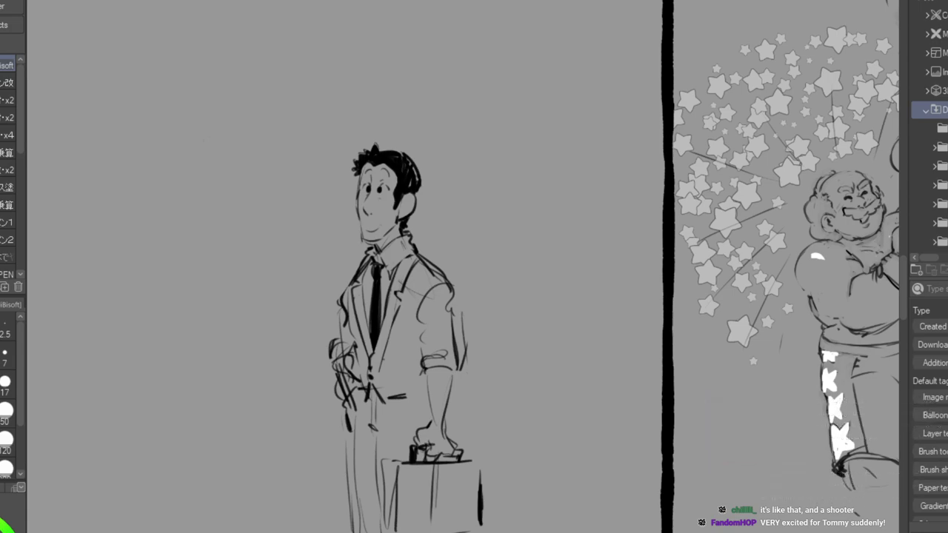
{"action": "key", "text": "alt+Tab"}
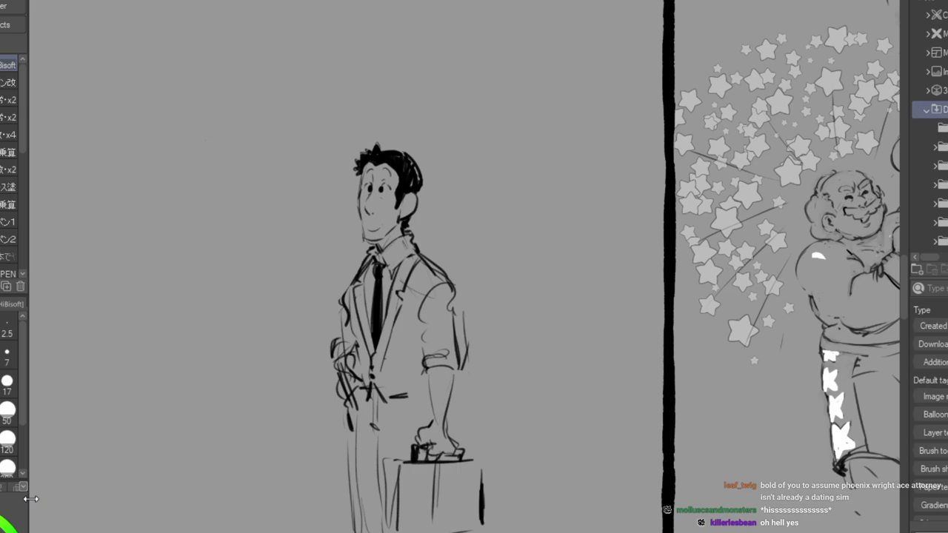
Erase the briefcase man's eyes and redraw them as smaller dots, along with the nose line.
{"action": "key", "text": "e"}
{"action": "mouse_move", "coordinate": [386, 185]}
{"action": "left_mouse_down"}
{"action": "mouse_move", "coordinate": [364, 186]}
{"action": "mouse_move", "coordinate": [359, 167]}
{"action": "left_mouse_up"}
{"action": "key", "text": "p"}
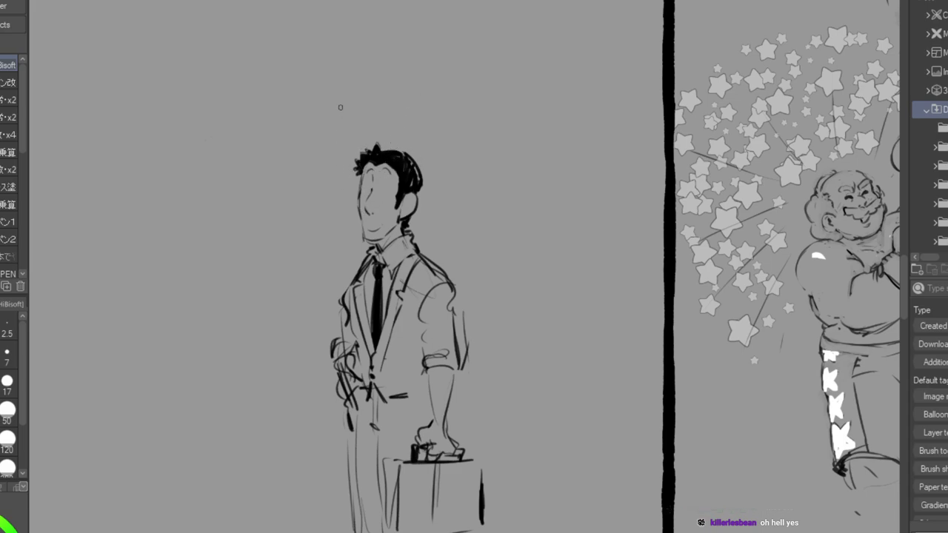
{"action": "mouse_move", "coordinate": [368, 182]}
{"action": "left_mouse_down"}
{"action": "mouse_move", "coordinate": [387, 190]}
{"action": "mouse_move", "coordinate": [365, 210]}
{"action": "left_mouse_up"}
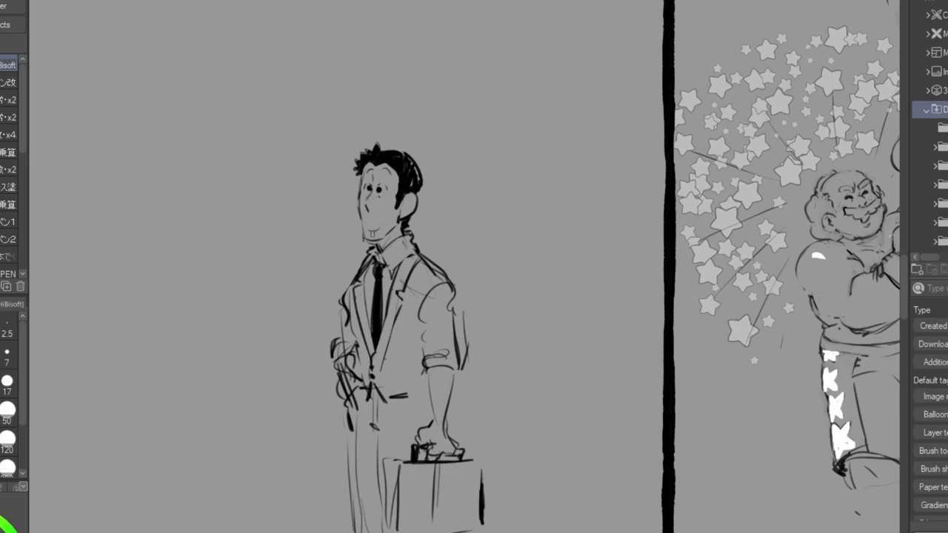
Redraw the briefcase man's mouth as a simple curved smile and touch up his dot eyes.
{"action": "left_click_drag", "start_coordinate": [365, 221], "coordinate": [383, 221]}
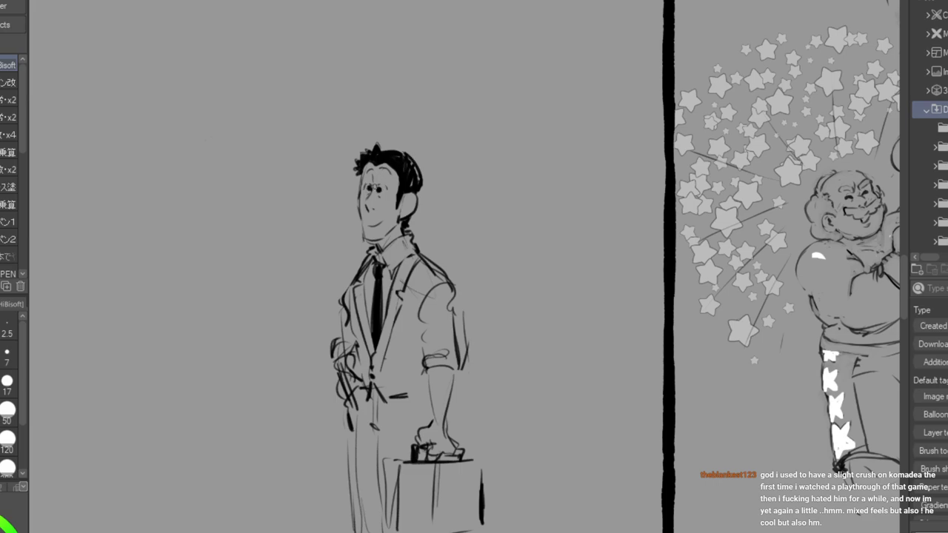
{"action": "left_click", "coordinate": [378, 187]}
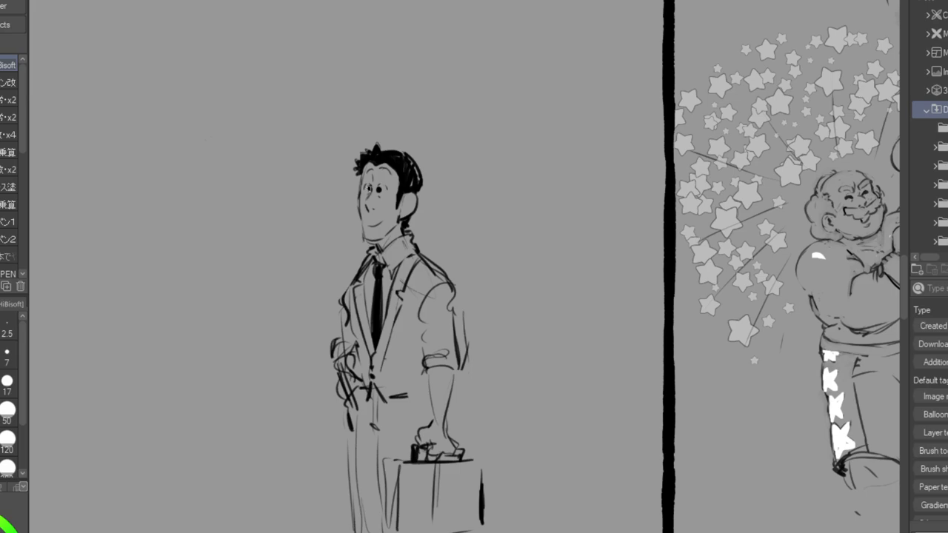
{"action": "left_click", "coordinate": [369, 188]}
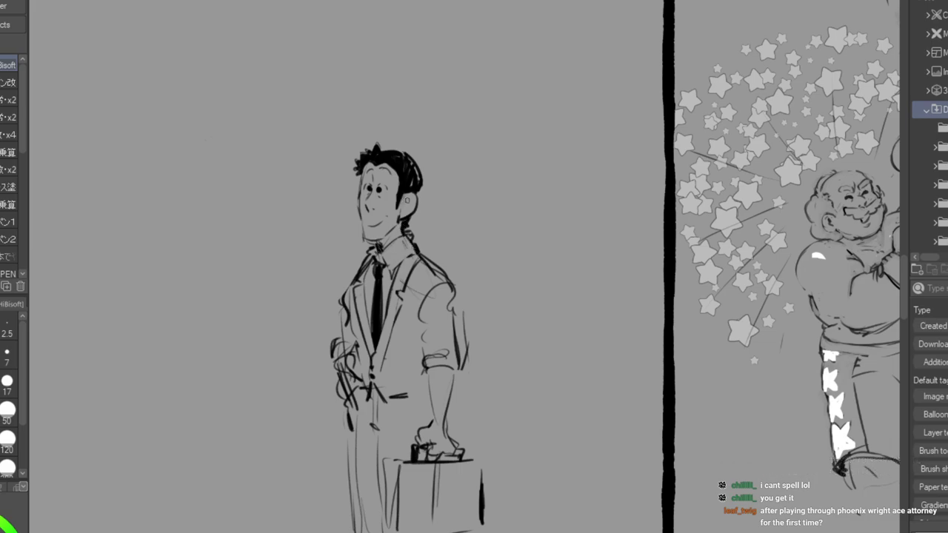
Refine the briefcase man's near shoulder line and add bold fold lines around his rolled-up near sleeve.
{"action": "left_click_drag", "start_coordinate": [433, 272], "coordinate": [446, 281]}
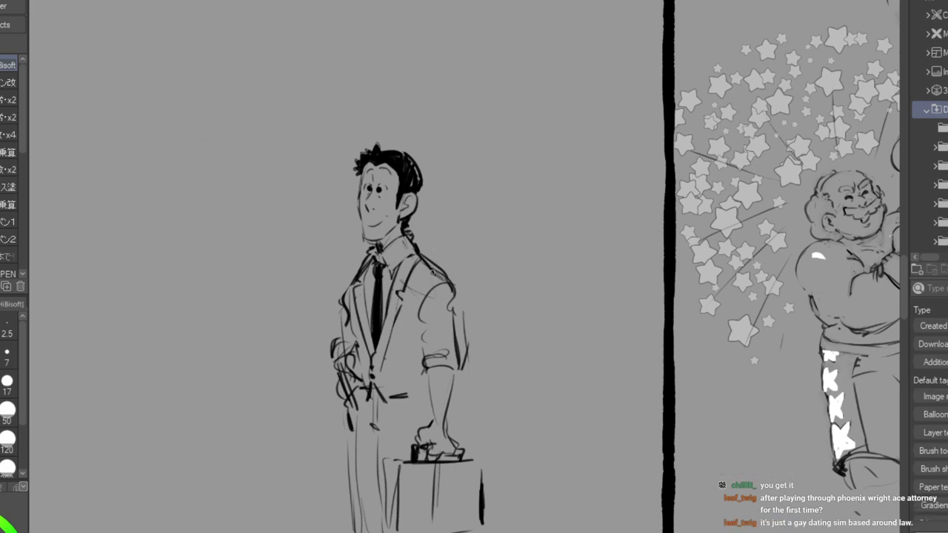
{"action": "mouse_move", "coordinate": [425, 377]}
{"action": "left_mouse_down"}
{"action": "mouse_move", "coordinate": [456, 374]}
{"action": "mouse_move", "coordinate": [425, 378]}
{"action": "left_mouse_up"}
{"action": "mouse_move", "coordinate": [431, 341]}
{"action": "left_mouse_down"}
{"action": "mouse_move", "coordinate": [422, 358]}
{"action": "mouse_move", "coordinate": [458, 345]}
{"action": "mouse_move", "coordinate": [465, 360]}
{"action": "left_mouse_up"}
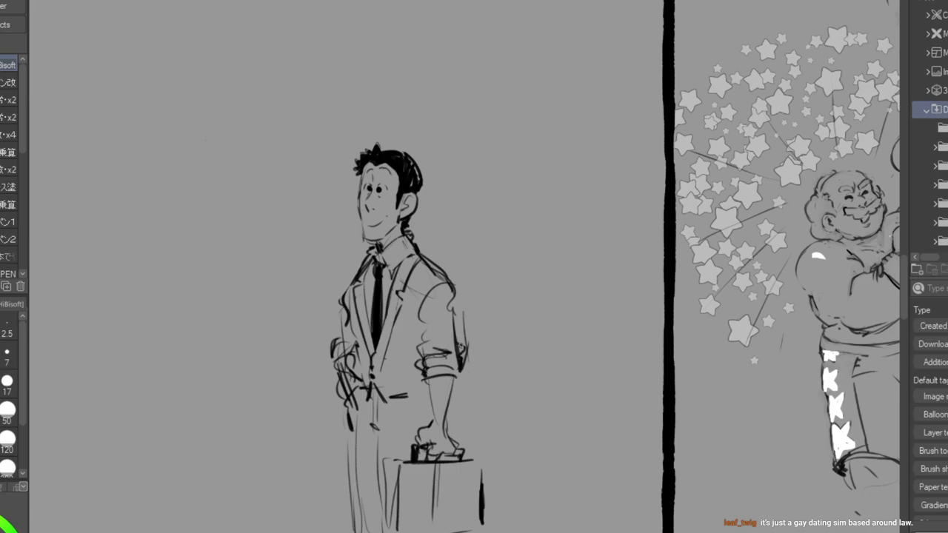
Erase the briefcase man's near shoulder and redraw it with a rounder sleeve cap.
{"action": "left_click_drag", "start_coordinate": [437, 276], "coordinate": [420, 320]}
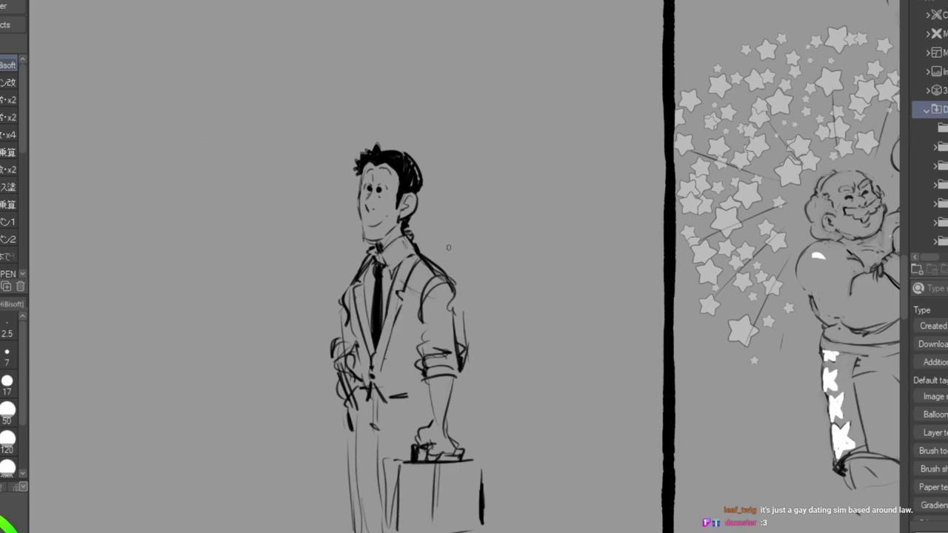
{"action": "key", "text": "e"}
{"action": "mouse_move", "coordinate": [423, 290]}
{"action": "left_mouse_down"}
{"action": "mouse_move", "coordinate": [437, 276]}
{"action": "mouse_move", "coordinate": [457, 276]}
{"action": "left_mouse_up"}
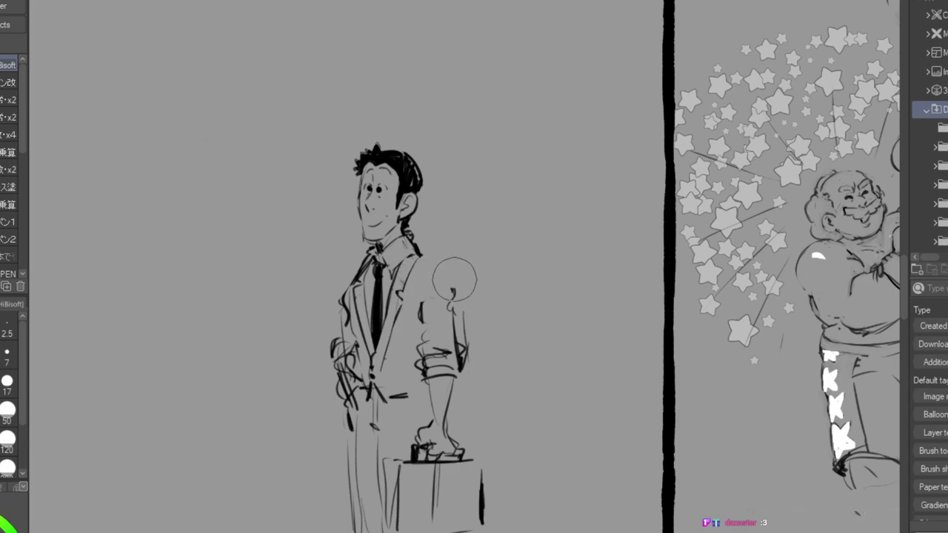
{"action": "key", "text": "p"}
{"action": "mouse_move", "coordinate": [420, 264]}
{"action": "left_mouse_down"}
{"action": "mouse_move", "coordinate": [449, 287]}
{"action": "mouse_move", "coordinate": [455, 281]}
{"action": "mouse_move", "coordinate": [417, 294]}
{"action": "mouse_move", "coordinate": [424, 260]}
{"action": "mouse_move", "coordinate": [449, 268]}
{"action": "left_mouse_up"}
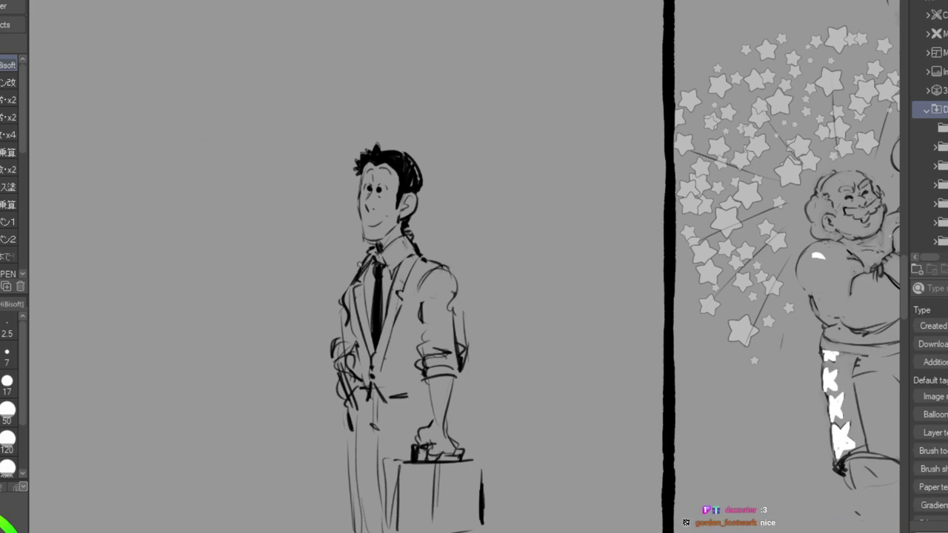
Round the far shoulder, close the jacket hem with a pointed corner, and redraw the briefcase's side edge with bolder vertical lines.
{"action": "left_click_drag", "start_coordinate": [357, 264], "coordinate": [340, 294]}
{"action": "left_click_drag", "start_coordinate": [387, 408], "coordinate": [423, 390]}
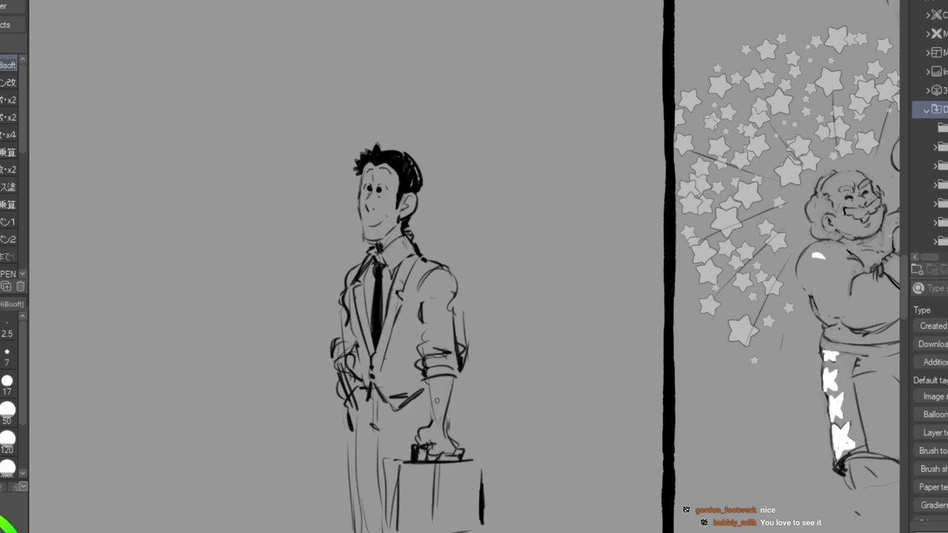
{"action": "left_click_drag", "start_coordinate": [412, 459], "coordinate": [383, 460]}
{"action": "left_click_drag", "start_coordinate": [406, 458], "coordinate": [405, 523]}
{"action": "left_click_drag", "start_coordinate": [404, 488], "coordinate": [399, 532]}
{"action": "left_click_drag", "start_coordinate": [385, 469], "coordinate": [386, 532]}
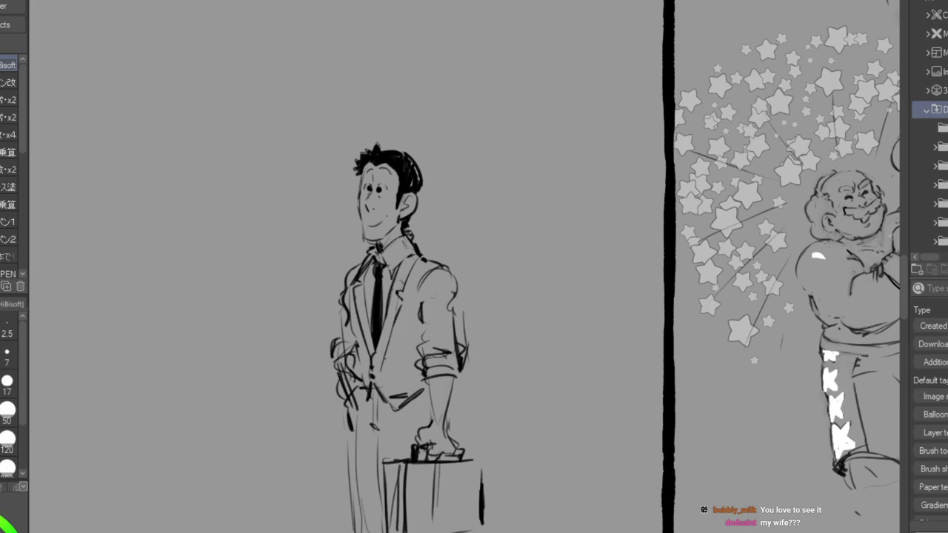
Sketch a new oval face in the empty space beside the briefcase man, with eyes, raised brows, a nose and an open grin.
{"action": "scroll", "coordinate": [465, 267], "scroll_direction": "left", "scroll_amount": 4}
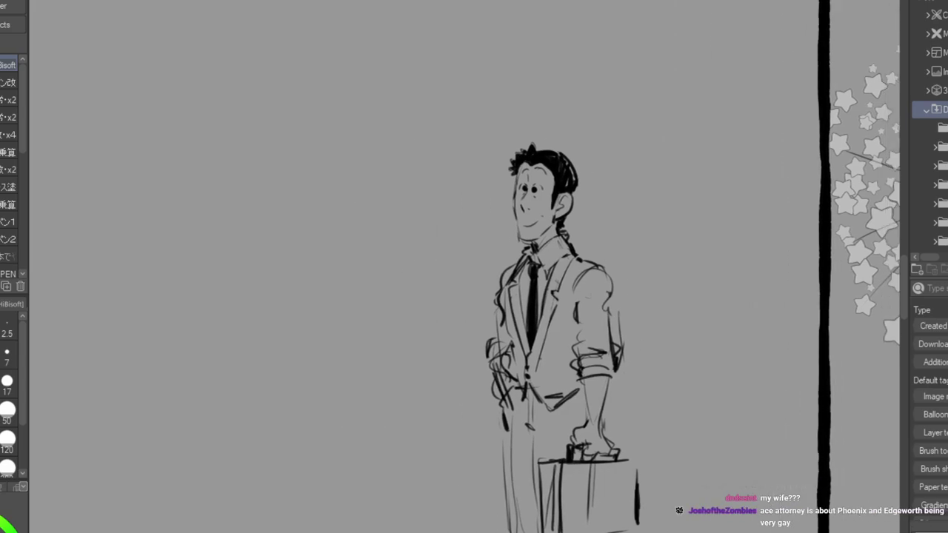
{"action": "mouse_move", "coordinate": [246, 297]}
{"action": "left_mouse_down"}
{"action": "mouse_move", "coordinate": [265, 244]}
{"action": "mouse_move", "coordinate": [293, 274]}
{"action": "mouse_move", "coordinate": [289, 314]}
{"action": "mouse_move", "coordinate": [276, 330]}
{"action": "left_mouse_up"}
{"action": "mouse_move", "coordinate": [246, 255]}
{"action": "left_mouse_down"}
{"action": "mouse_move", "coordinate": [243, 301]}
{"action": "mouse_move", "coordinate": [280, 308]}
{"action": "left_mouse_up"}
{"action": "mouse_move", "coordinate": [259, 271]}
{"action": "left_mouse_down"}
{"action": "mouse_move", "coordinate": [285, 274]}
{"action": "mouse_move", "coordinate": [285, 285]}
{"action": "left_mouse_up"}
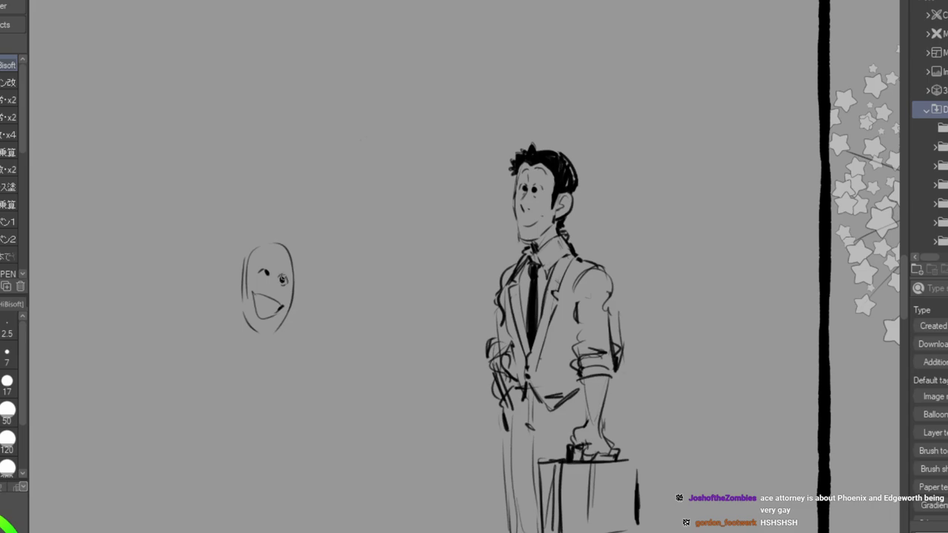
{"action": "key", "text": "ctrl+z"}
{"action": "mouse_move", "coordinate": [259, 261]}
{"action": "left_mouse_down"}
{"action": "mouse_move", "coordinate": [280, 254]}
{"action": "mouse_move", "coordinate": [277, 268]}
{"action": "left_mouse_up"}
{"action": "left_click_drag", "start_coordinate": [278, 276], "coordinate": [273, 291]}
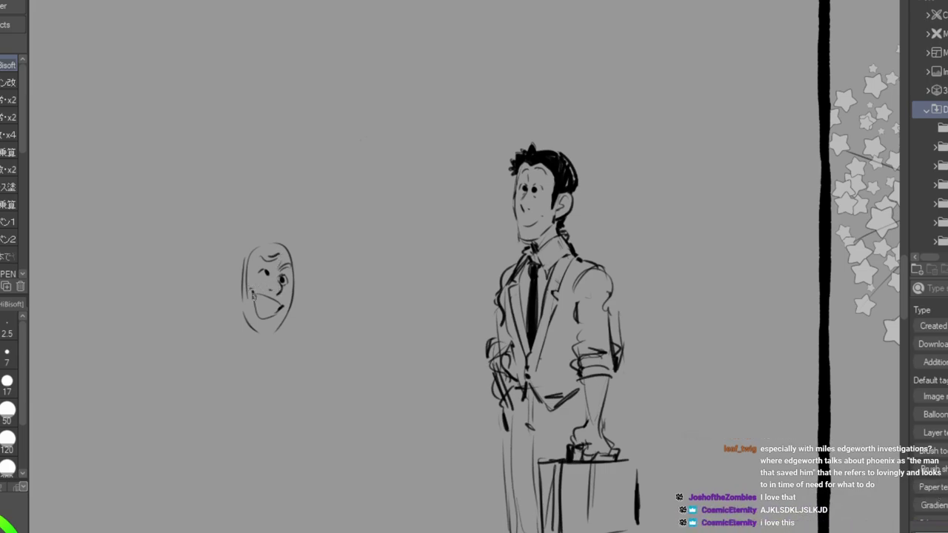
Add round glasses, an ear, a puff of side hair and a firmer jawline to the grinning face.
{"action": "left_click_drag", "start_coordinate": [255, 304], "coordinate": [285, 304]}
{"action": "left_click_drag", "start_coordinate": [255, 270], "coordinate": [301, 282]}
{"action": "mouse_move", "coordinate": [271, 266]}
{"action": "left_mouse_down"}
{"action": "mouse_move", "coordinate": [293, 255]}
{"action": "mouse_move", "coordinate": [289, 242]}
{"action": "mouse_move", "coordinate": [313, 254]}
{"action": "mouse_move", "coordinate": [302, 289]}
{"action": "left_mouse_up"}
{"action": "mouse_move", "coordinate": [257, 252]}
{"action": "left_mouse_down"}
{"action": "mouse_move", "coordinate": [222, 280]}
{"action": "mouse_move", "coordinate": [233, 300]}
{"action": "mouse_move", "coordinate": [263, 315]}
{"action": "mouse_move", "coordinate": [240, 309]}
{"action": "left_mouse_up"}
{"action": "mouse_move", "coordinate": [243, 314]}
{"action": "left_mouse_down"}
{"action": "mouse_move", "coordinate": [277, 337]}
{"action": "mouse_move", "coordinate": [268, 323]}
{"action": "left_mouse_up"}
{"action": "mouse_move", "coordinate": [258, 259]}
{"action": "left_mouse_down"}
{"action": "mouse_move", "coordinate": [270, 263]}
{"action": "mouse_move", "coordinate": [250, 284]}
{"action": "left_mouse_up"}
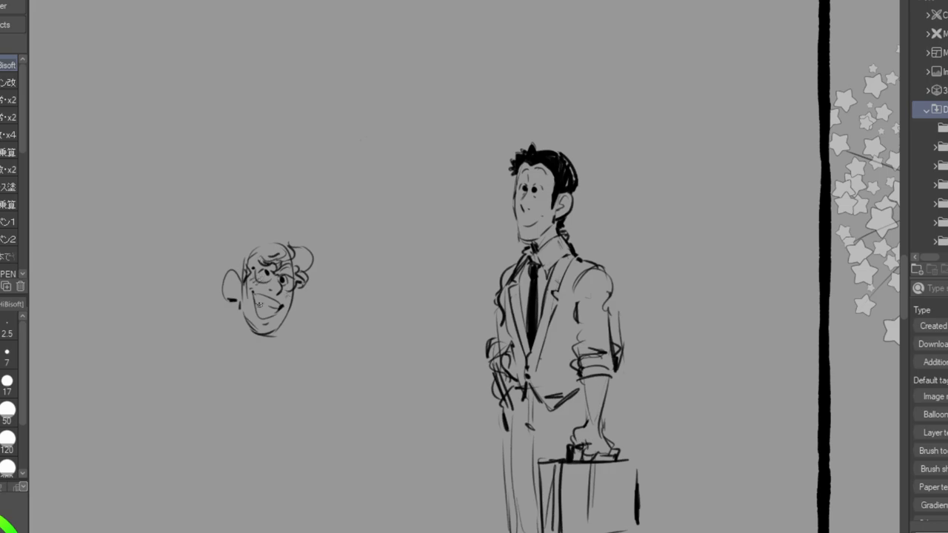
Reshape the grinning figure's open mouth with a tooth gap and rough in the neck line.
{"action": "left_click_drag", "start_coordinate": [253, 300], "coordinate": [266, 305]}
{"action": "left_click_drag", "start_coordinate": [262, 300], "coordinate": [284, 303]}
{"action": "left_click_drag", "start_coordinate": [235, 262], "coordinate": [238, 250]}
{"action": "mouse_move", "coordinate": [232, 306]}
{"action": "left_mouse_down"}
{"action": "mouse_move", "coordinate": [231, 329]}
{"action": "mouse_move", "coordinate": [248, 354]}
{"action": "left_mouse_up"}
Sketch the grinning figure's hair as loose curls gathered into a messy bun, undoing the stray strokes near the ear.
{"action": "left_click_drag", "start_coordinate": [232, 260], "coordinate": [228, 252]}
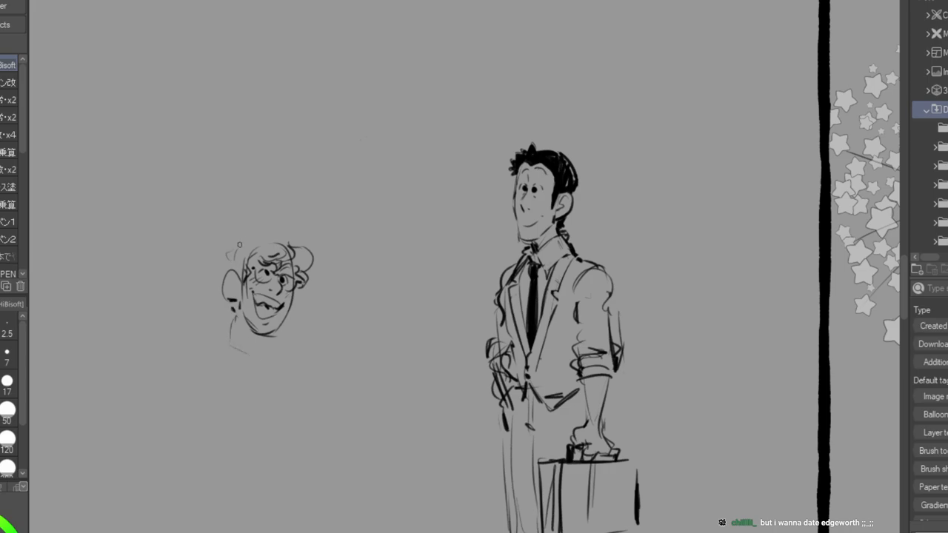
{"action": "mouse_move", "coordinate": [270, 224]}
{"action": "left_mouse_down"}
{"action": "mouse_move", "coordinate": [205, 247]}
{"action": "mouse_move", "coordinate": [224, 262]}
{"action": "mouse_move", "coordinate": [231, 235]}
{"action": "mouse_move", "coordinate": [221, 235]}
{"action": "mouse_move", "coordinate": [269, 214]}
{"action": "mouse_move", "coordinate": [235, 250]}
{"action": "mouse_move", "coordinate": [261, 234]}
{"action": "mouse_move", "coordinate": [296, 241]}
{"action": "left_mouse_up"}
{"action": "mouse_move", "coordinate": [245, 262]}
{"action": "left_mouse_down"}
{"action": "mouse_move", "coordinate": [238, 274]}
{"action": "mouse_move", "coordinate": [211, 260]}
{"action": "mouse_move", "coordinate": [222, 268]}
{"action": "left_mouse_up"}
{"action": "mouse_move", "coordinate": [227, 241]}
{"action": "left_mouse_down"}
{"action": "mouse_move", "coordinate": [265, 212]}
{"action": "mouse_move", "coordinate": [237, 239]}
{"action": "mouse_move", "coordinate": [256, 234]}
{"action": "mouse_move", "coordinate": [236, 225]}
{"action": "mouse_move", "coordinate": [272, 222]}
{"action": "left_mouse_up"}
{"action": "mouse_move", "coordinate": [233, 226]}
{"action": "left_mouse_down"}
{"action": "mouse_move", "coordinate": [223, 243]}
{"action": "mouse_move", "coordinate": [241, 246]}
{"action": "mouse_move", "coordinate": [220, 215]}
{"action": "mouse_move", "coordinate": [213, 238]}
{"action": "mouse_move", "coordinate": [237, 263]}
{"action": "left_mouse_up"}
{"action": "mouse_move", "coordinate": [262, 212]}
{"action": "left_mouse_down"}
{"action": "mouse_move", "coordinate": [266, 237]}
{"action": "mouse_move", "coordinate": [243, 256]}
{"action": "left_mouse_up"}
{"action": "mouse_move", "coordinate": [260, 236]}
{"action": "left_mouse_down"}
{"action": "mouse_move", "coordinate": [243, 246]}
{"action": "mouse_move", "coordinate": [223, 288]}
{"action": "mouse_move", "coordinate": [234, 306]}
{"action": "left_mouse_up"}
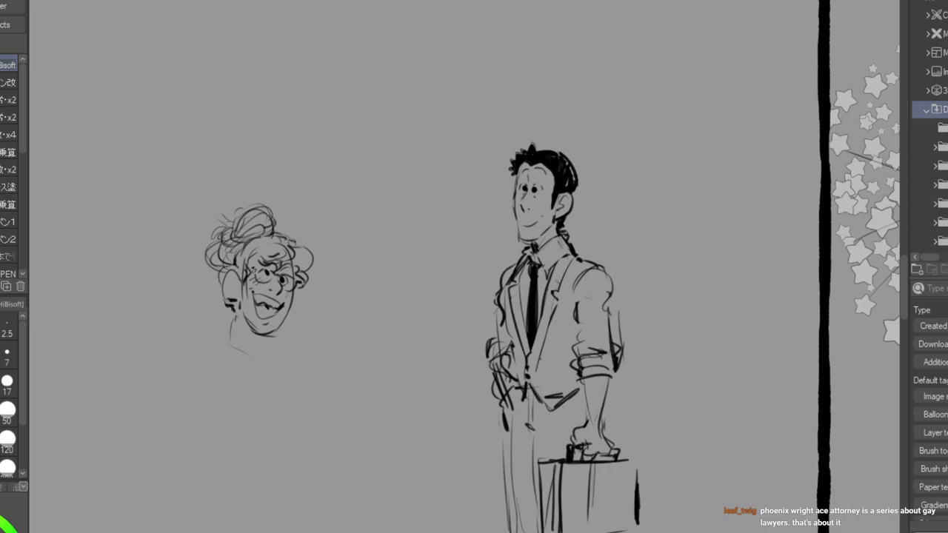
{"action": "key", "text": "ctrl+z"}
{"action": "mouse_move", "coordinate": [233, 271]}
{"action": "left_mouse_down"}
{"action": "mouse_move", "coordinate": [227, 298]}
{"action": "mouse_move", "coordinate": [238, 304]}
{"action": "left_mouse_up"}
{"action": "key", "text": "ctrl+z"}
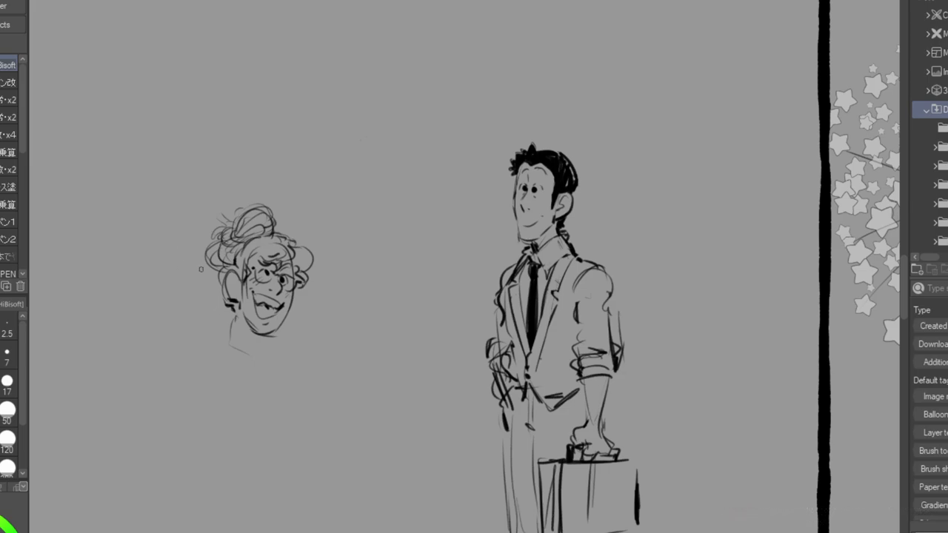
Draw a large fur collar around the grinning figure's neck with rows of short bristly strokes.
{"action": "mouse_move", "coordinate": [187, 264]}
{"action": "left_mouse_down"}
{"action": "mouse_move", "coordinate": [216, 303]}
{"action": "mouse_move", "coordinate": [228, 292]}
{"action": "mouse_move", "coordinate": [232, 319]}
{"action": "mouse_move", "coordinate": [250, 314]}
{"action": "mouse_move", "coordinate": [254, 350]}
{"action": "left_mouse_up"}
{"action": "left_click_drag", "start_coordinate": [252, 340], "coordinate": [258, 355]}
{"action": "left_click_drag", "start_coordinate": [177, 280], "coordinate": [181, 287]}
{"action": "left_click_drag", "start_coordinate": [169, 284], "coordinate": [171, 300]}
{"action": "left_click_drag", "start_coordinate": [165, 301], "coordinate": [176, 321]}
{"action": "mouse_move", "coordinate": [174, 319]}
{"action": "left_mouse_down"}
{"action": "mouse_move", "coordinate": [194, 328]}
{"action": "mouse_move", "coordinate": [195, 349]}
{"action": "mouse_move", "coordinate": [233, 366]}
{"action": "left_mouse_up"}
{"action": "left_click_drag", "start_coordinate": [238, 363], "coordinate": [240, 368]}
{"action": "left_click_drag", "start_coordinate": [248, 366], "coordinate": [259, 376]}
{"action": "left_click_drag", "start_coordinate": [201, 266], "coordinate": [206, 274]}
{"action": "left_click_drag", "start_coordinate": [210, 265], "coordinate": [215, 275]}
{"action": "left_click_drag", "start_coordinate": [301, 298], "coordinate": [308, 302]}
{"action": "left_click_drag", "start_coordinate": [303, 305], "coordinate": [315, 310]}
{"action": "left_click_drag", "start_coordinate": [307, 314], "coordinate": [323, 325]}
{"action": "left_click_drag", "start_coordinate": [313, 331], "coordinate": [327, 333]}
{"action": "left_click_drag", "start_coordinate": [314, 339], "coordinate": [329, 351]}
{"action": "left_click_drag", "start_coordinate": [313, 358], "coordinate": [326, 362]}
Erase the leftover neck lines between the grinning figure's face and the fur collar.
{"action": "key", "text": "e"}
{"action": "mouse_move", "coordinate": [229, 317]}
{"action": "left_mouse_down"}
{"action": "mouse_move", "coordinate": [220, 323]}
{"action": "mouse_move", "coordinate": [254, 360]}
{"action": "left_mouse_up"}
{"action": "mouse_move", "coordinate": [250, 320]}
{"action": "left_mouse_down"}
{"action": "mouse_move", "coordinate": [257, 337]}
{"action": "mouse_move", "coordinate": [225, 305]}
{"action": "mouse_move", "coordinate": [236, 297]}
{"action": "mouse_move", "coordinate": [242, 311]}
{"action": "mouse_move", "coordinate": [260, 313]}
{"action": "mouse_move", "coordinate": [259, 360]}
{"action": "left_mouse_up"}
{"action": "key", "text": "p"}
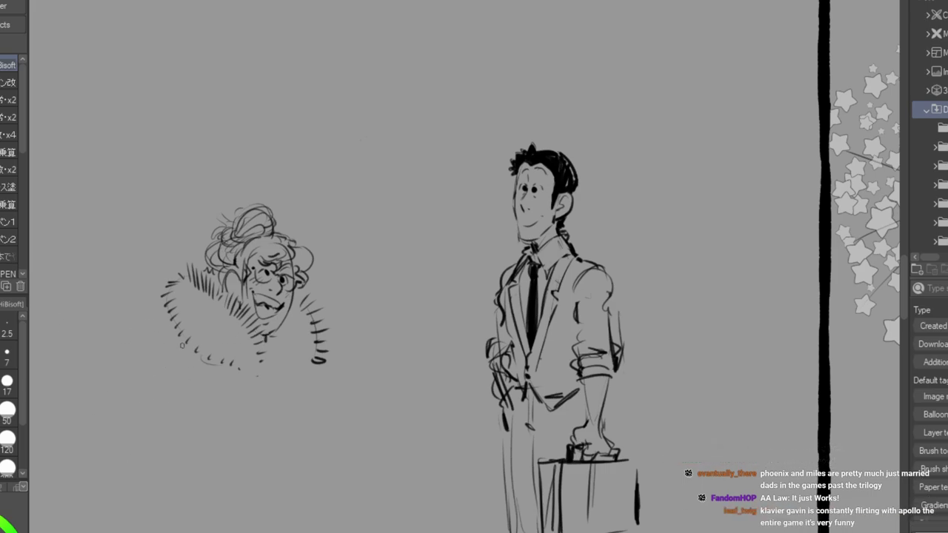
{"action": "mouse_move", "coordinate": [83, 511]}
{"action": "left_mouse_down"}
{"action": "mouse_move", "coordinate": [93, 478]}
{"action": "mouse_move", "coordinate": [109, 514]}
{"action": "mouse_move", "coordinate": [108, 441]}
{"action": "mouse_move", "coordinate": [119, 396]}
{"action": "left_mouse_up"}
{"action": "mouse_move", "coordinate": [129, 511]}
{"action": "left_mouse_down"}
{"action": "mouse_move", "coordinate": [127, 408]}
{"action": "mouse_move", "coordinate": [143, 403]}
{"action": "mouse_move", "coordinate": [150, 429]}
{"action": "mouse_move", "coordinate": [156, 416]}
{"action": "left_mouse_up"}
{"action": "left_click_drag", "start_coordinate": [153, 495], "coordinate": [165, 413]}
{"action": "key", "text": "e"}
{"action": "mouse_move", "coordinate": [100, 427]}
{"action": "left_mouse_down"}
{"action": "mouse_move", "coordinate": [96, 501]}
{"action": "mouse_move", "coordinate": [141, 412]}
{"action": "left_mouse_up"}
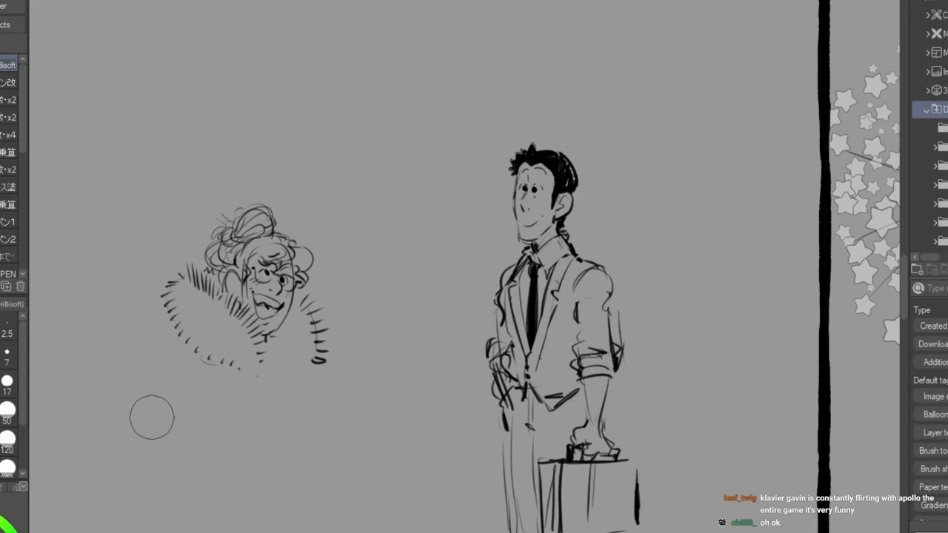
Draw the fur-collared figure's sloping shoulder and a raised hand making a peace sign.
{"action": "key", "text": "p"}
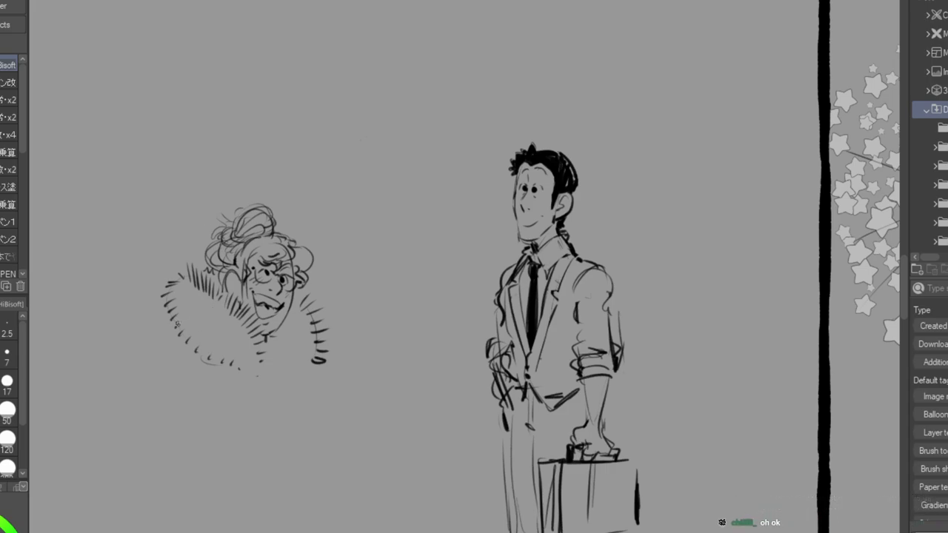
{"action": "left_click_drag", "start_coordinate": [157, 325], "coordinate": [123, 399]}
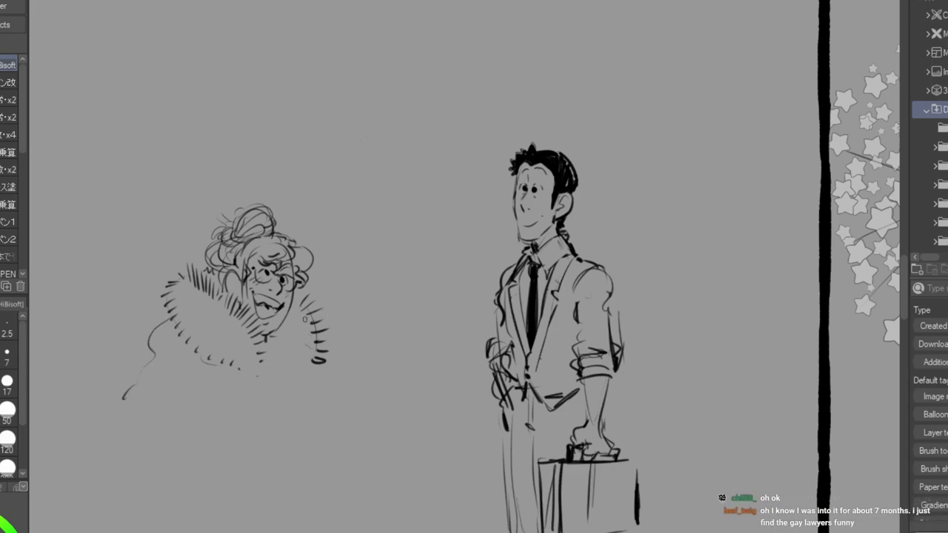
{"action": "mouse_move", "coordinate": [331, 326]}
{"action": "left_mouse_down"}
{"action": "mouse_move", "coordinate": [339, 286]}
{"action": "mouse_move", "coordinate": [348, 306]}
{"action": "mouse_move", "coordinate": [372, 304]}
{"action": "mouse_move", "coordinate": [373, 316]}
{"action": "mouse_move", "coordinate": [349, 321]}
{"action": "mouse_move", "coordinate": [361, 331]}
{"action": "mouse_move", "coordinate": [339, 355]}
{"action": "mouse_move", "coordinate": [369, 336]}
{"action": "mouse_move", "coordinate": [373, 351]}
{"action": "mouse_move", "coordinate": [375, 325]}
{"action": "mouse_move", "coordinate": [392, 348]}
{"action": "left_mouse_up"}
{"action": "left_click_drag", "start_coordinate": [362, 320], "coordinate": [361, 314]}
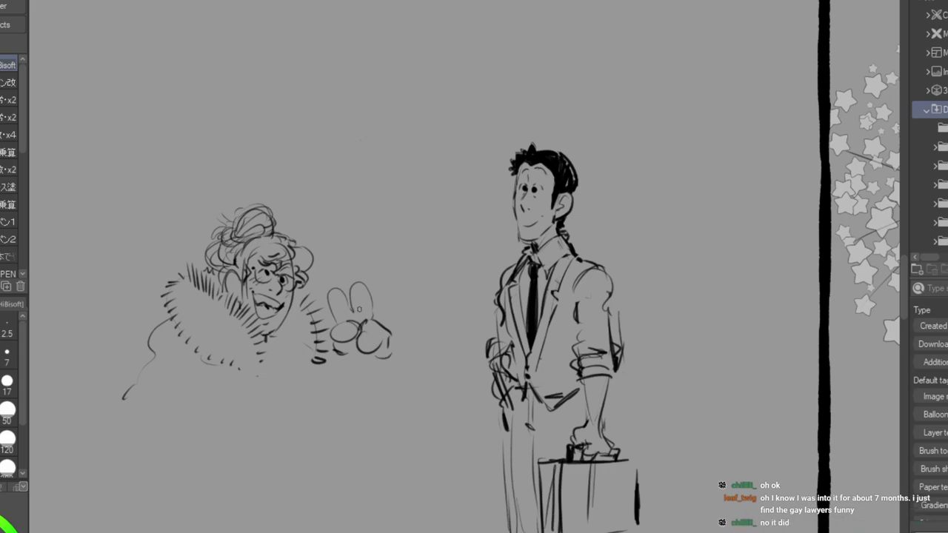
{"action": "mouse_move", "coordinate": [364, 314]}
{"action": "left_mouse_down"}
{"action": "mouse_move", "coordinate": [386, 349]}
{"action": "mouse_move", "coordinate": [338, 360]}
{"action": "mouse_move", "coordinate": [338, 349]}
{"action": "mouse_move", "coordinate": [365, 365]}
{"action": "mouse_move", "coordinate": [353, 369]}
{"action": "mouse_move", "coordinate": [385, 368]}
{"action": "mouse_move", "coordinate": [348, 363]}
{"action": "mouse_move", "coordinate": [376, 359]}
{"action": "mouse_move", "coordinate": [345, 372]}
{"action": "mouse_move", "coordinate": [391, 372]}
{"action": "left_mouse_up"}
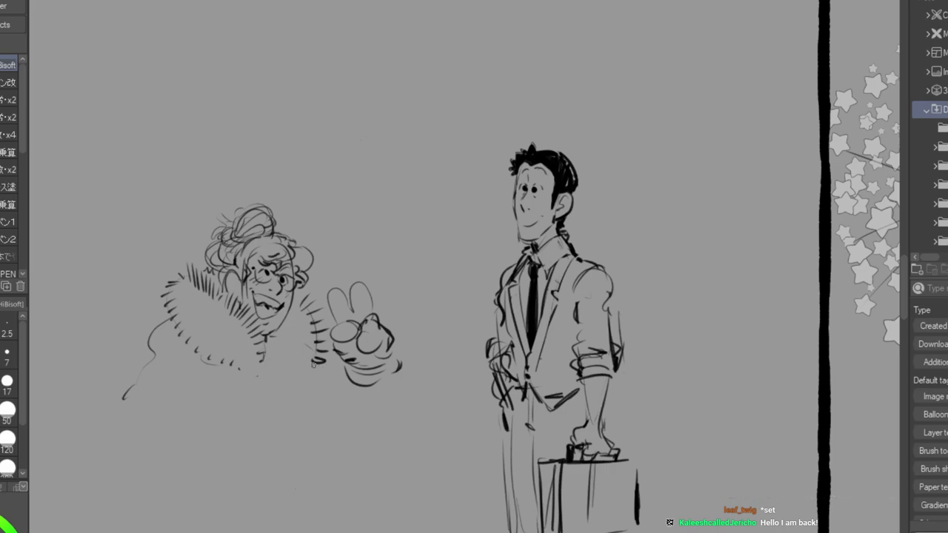
Add the fur-collared figure's neck line and a puffy coat sleeve below the peace-sign hand.
{"action": "left_click_drag", "start_coordinate": [274, 338], "coordinate": [272, 359]}
{"action": "mouse_move", "coordinate": [333, 369]}
{"action": "left_mouse_down"}
{"action": "mouse_move", "coordinate": [345, 407]}
{"action": "mouse_move", "coordinate": [381, 433]}
{"action": "left_mouse_up"}
{"action": "mouse_move", "coordinate": [404, 376]}
{"action": "left_mouse_down"}
{"action": "mouse_move", "coordinate": [352, 442]}
{"action": "mouse_move", "coordinate": [313, 410]}
{"action": "left_mouse_up"}
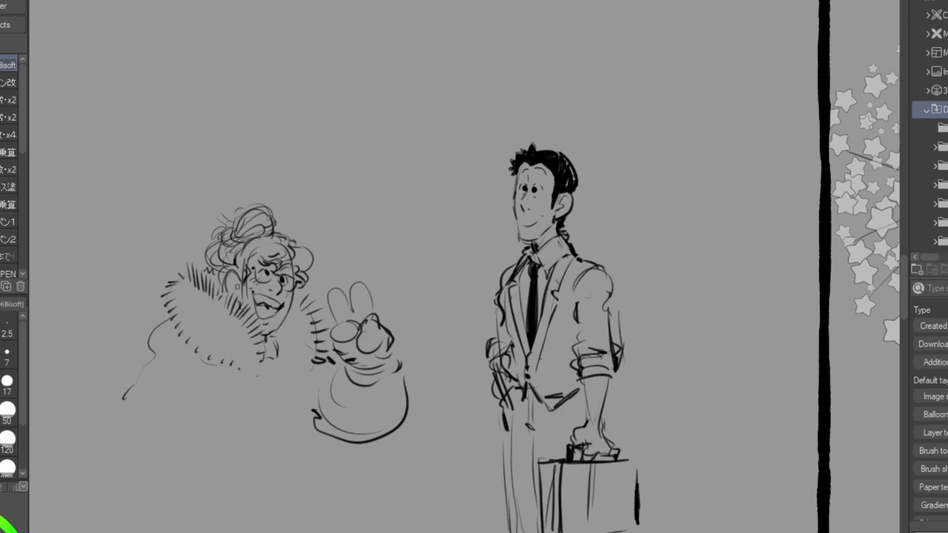
Shade the fur-collared figure's hair and the inside of the mouth in grey with the marker brush.
{"action": "left_click", "coordinate": [9, 186]}
{"action": "mouse_move", "coordinate": [222, 254]}
{"action": "left_mouse_down"}
{"action": "mouse_move", "coordinate": [245, 222]}
{"action": "mouse_move", "coordinate": [259, 226]}
{"action": "mouse_move", "coordinate": [239, 263]}
{"action": "mouse_move", "coordinate": [271, 247]}
{"action": "mouse_move", "coordinate": [298, 258]}
{"action": "mouse_move", "coordinate": [301, 274]}
{"action": "left_mouse_up"}
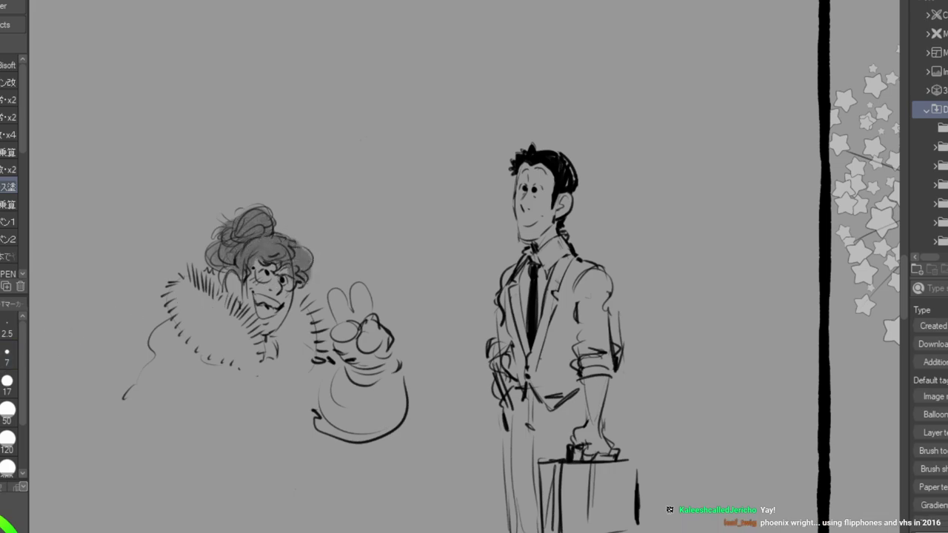
{"action": "left_click_drag", "start_coordinate": [260, 308], "coordinate": [271, 312]}
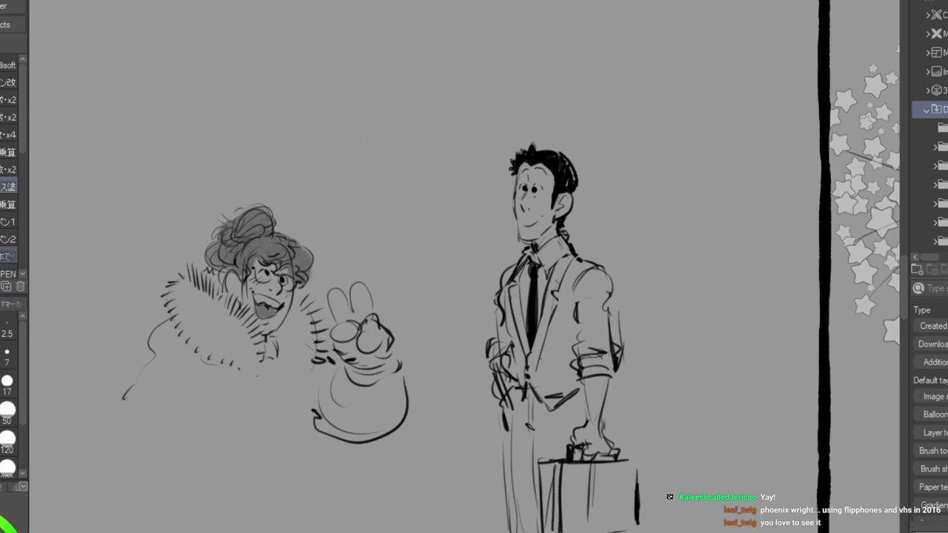
Shade both sides of the fur collar with soft grey texture using a size 120 brush.
{"action": "left_click", "coordinate": [9, 134]}
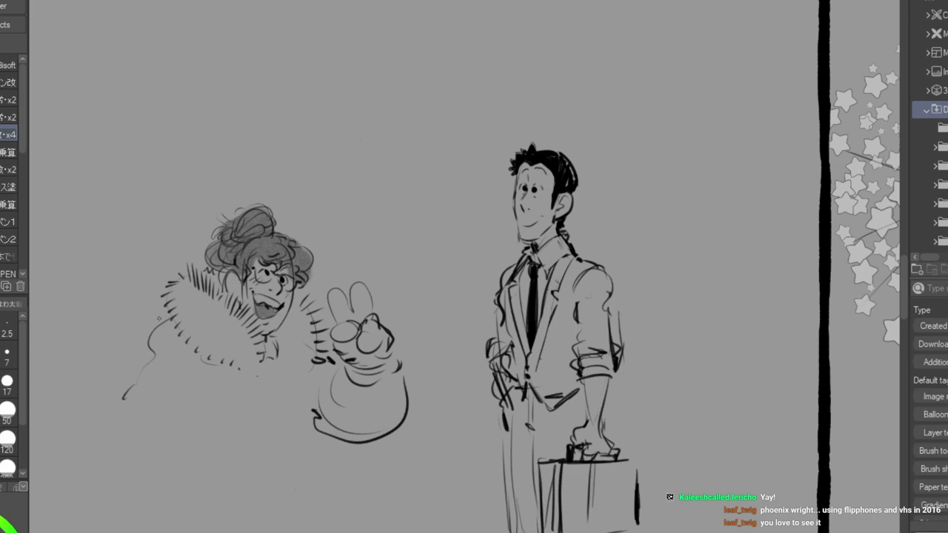
{"action": "left_click", "coordinate": [7, 442]}
{"action": "left_click_drag", "start_coordinate": [208, 319], "coordinate": [237, 348]}
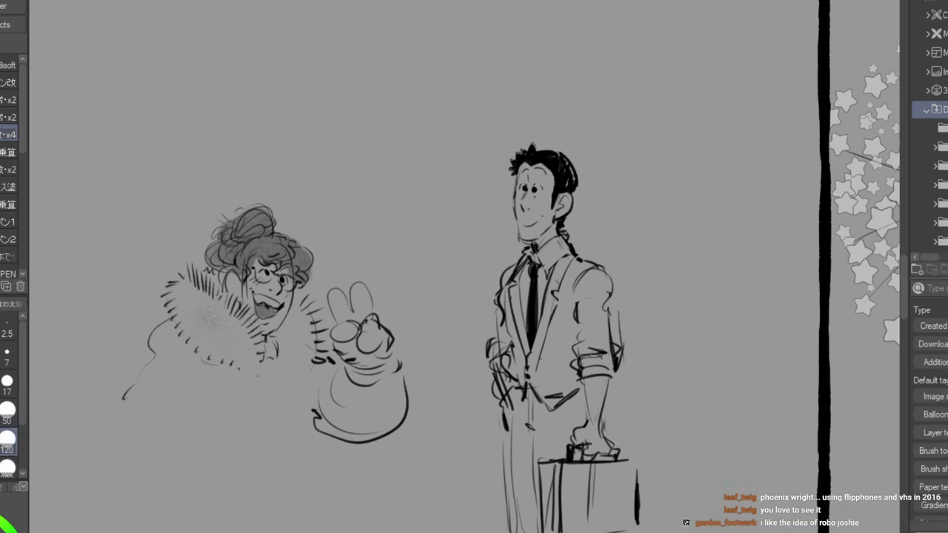
{"action": "mouse_move", "coordinate": [191, 303]}
{"action": "left_mouse_down"}
{"action": "mouse_move", "coordinate": [232, 344]}
{"action": "mouse_move", "coordinate": [205, 303]}
{"action": "mouse_move", "coordinate": [209, 323]}
{"action": "mouse_move", "coordinate": [193, 307]}
{"action": "mouse_move", "coordinate": [227, 331]}
{"action": "mouse_move", "coordinate": [308, 341]}
{"action": "mouse_move", "coordinate": [298, 328]}
{"action": "mouse_move", "coordinate": [294, 336]}
{"action": "mouse_move", "coordinate": [301, 322]}
{"action": "mouse_move", "coordinate": [284, 343]}
{"action": "mouse_move", "coordinate": [293, 329]}
{"action": "mouse_move", "coordinate": [180, 284]}
{"action": "mouse_move", "coordinate": [202, 325]}
{"action": "mouse_move", "coordinate": [214, 313]}
{"action": "mouse_move", "coordinate": [234, 341]}
{"action": "mouse_move", "coordinate": [226, 355]}
{"action": "mouse_move", "coordinate": [230, 338]}
{"action": "mouse_move", "coordinate": [251, 361]}
{"action": "mouse_move", "coordinate": [206, 284]}
{"action": "mouse_move", "coordinate": [221, 268]}
{"action": "mouse_move", "coordinate": [276, 338]}
{"action": "mouse_move", "coordinate": [235, 325]}
{"action": "mouse_move", "coordinate": [241, 340]}
{"action": "mouse_move", "coordinate": [218, 296]}
{"action": "mouse_move", "coordinate": [226, 339]}
{"action": "left_mouse_up"}
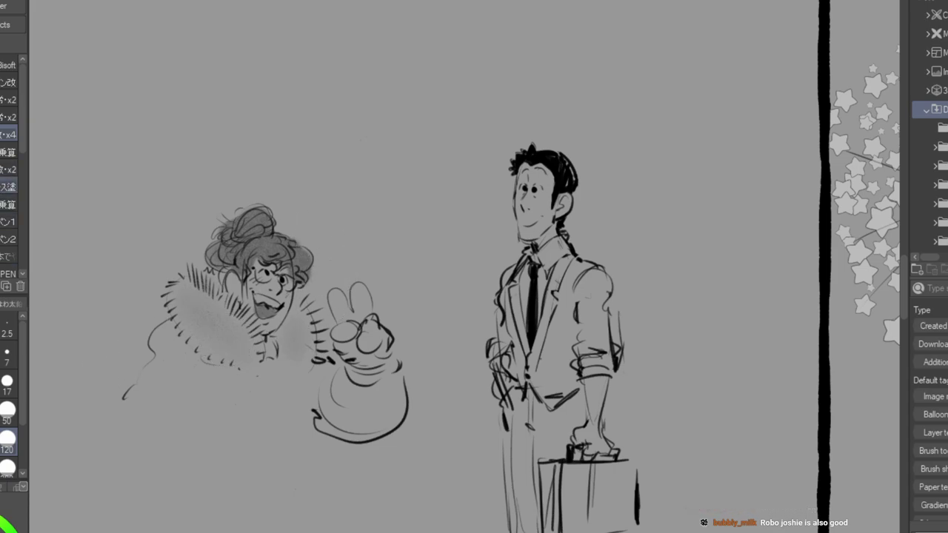
Fill the fur-collared figure's coat, sleeve and peace-sign hand with a flat light grey tone.
{"action": "left_click", "coordinate": [7, 151]}
{"action": "left_click", "coordinate": [2, 442]}
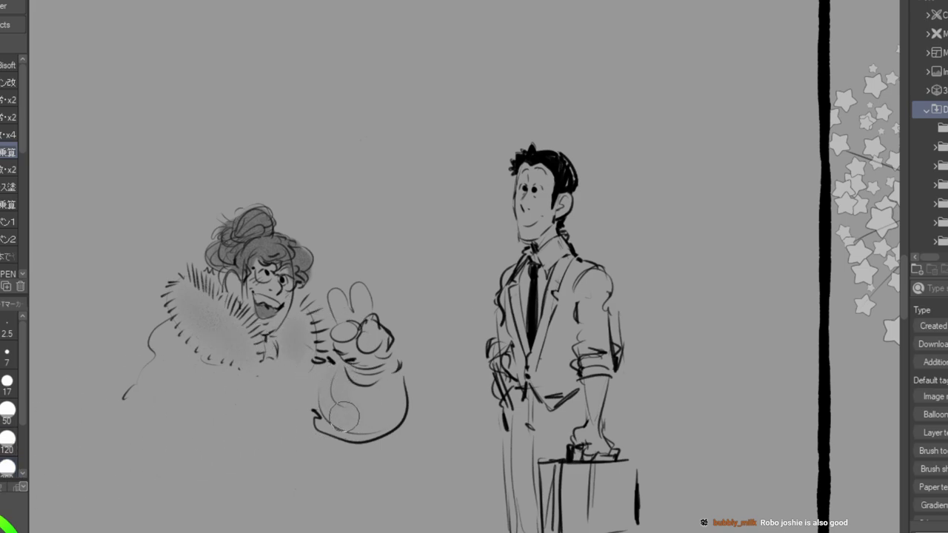
{"action": "mouse_move", "coordinate": [346, 382]}
{"action": "left_mouse_down"}
{"action": "mouse_move", "coordinate": [338, 391]}
{"action": "mouse_move", "coordinate": [338, 373]}
{"action": "mouse_move", "coordinate": [325, 377]}
{"action": "mouse_move", "coordinate": [337, 417]}
{"action": "mouse_move", "coordinate": [387, 392]}
{"action": "mouse_move", "coordinate": [359, 419]}
{"action": "mouse_move", "coordinate": [318, 381]}
{"action": "mouse_move", "coordinate": [249, 385]}
{"action": "mouse_move", "coordinate": [189, 361]}
{"action": "mouse_move", "coordinate": [167, 337]}
{"action": "mouse_move", "coordinate": [152, 389]}
{"action": "mouse_move", "coordinate": [180, 379]}
{"action": "mouse_move", "coordinate": [159, 422]}
{"action": "mouse_move", "coordinate": [186, 388]}
{"action": "mouse_move", "coordinate": [231, 445]}
{"action": "mouse_move", "coordinate": [267, 397]}
{"action": "mouse_move", "coordinate": [289, 402]}
{"action": "mouse_move", "coordinate": [306, 434]}
{"action": "mouse_move", "coordinate": [275, 444]}
{"action": "left_mouse_up"}
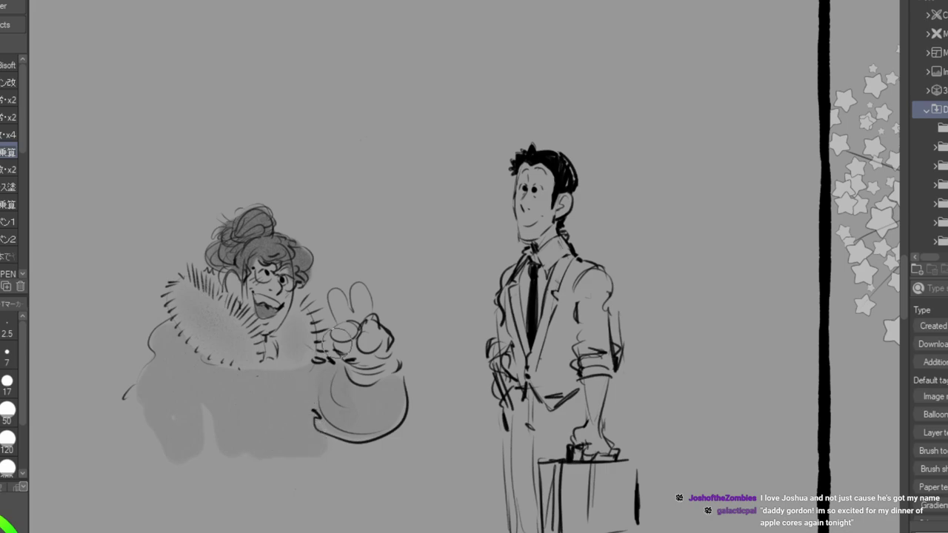
{"action": "mouse_move", "coordinate": [343, 304]}
{"action": "left_mouse_down"}
{"action": "mouse_move", "coordinate": [345, 323]}
{"action": "mouse_move", "coordinate": [357, 310]}
{"action": "mouse_move", "coordinate": [348, 348]}
{"action": "mouse_move", "coordinate": [367, 354]}
{"action": "mouse_move", "coordinate": [340, 369]}
{"action": "left_mouse_up"}
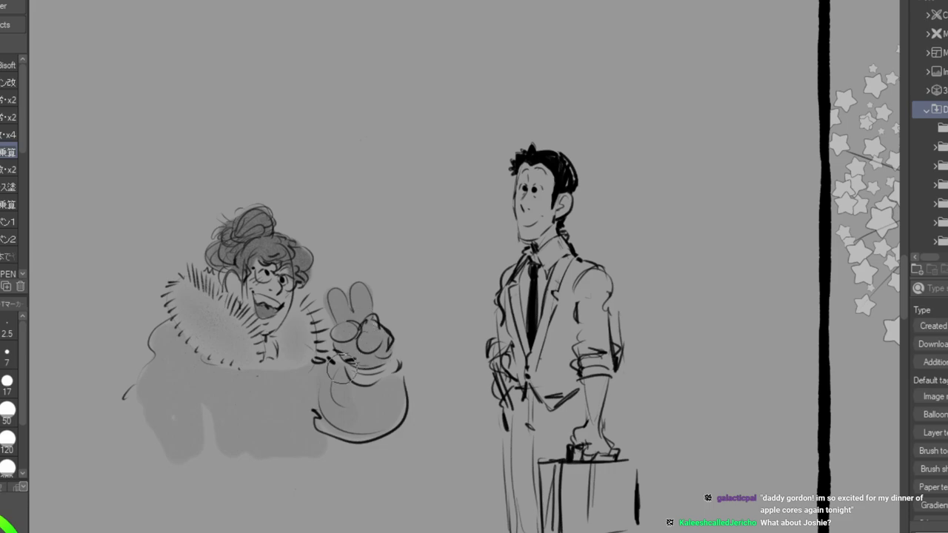
Add glasses and tufts of side hair to the balding man leaning forward below the other sketches, and define his planted hand's fingers.
{"action": "left_click_drag", "start_coordinate": [342, 223], "coordinate": [563, 444]}
{"action": "mouse_move", "coordinate": [622, 370]}
{"action": "left_mouse_down"}
{"action": "mouse_move", "coordinate": [359, 323]}
{"action": "mouse_move", "coordinate": [297, 323]}
{"action": "left_mouse_up"}
{"action": "left_click", "coordinate": [7, 65]}
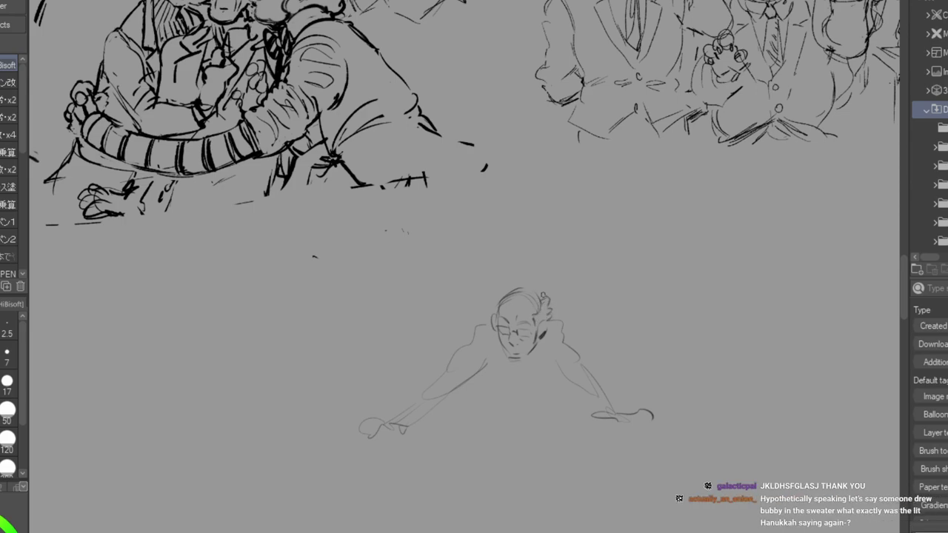
{"action": "left_click_drag", "start_coordinate": [497, 306], "coordinate": [523, 327]}
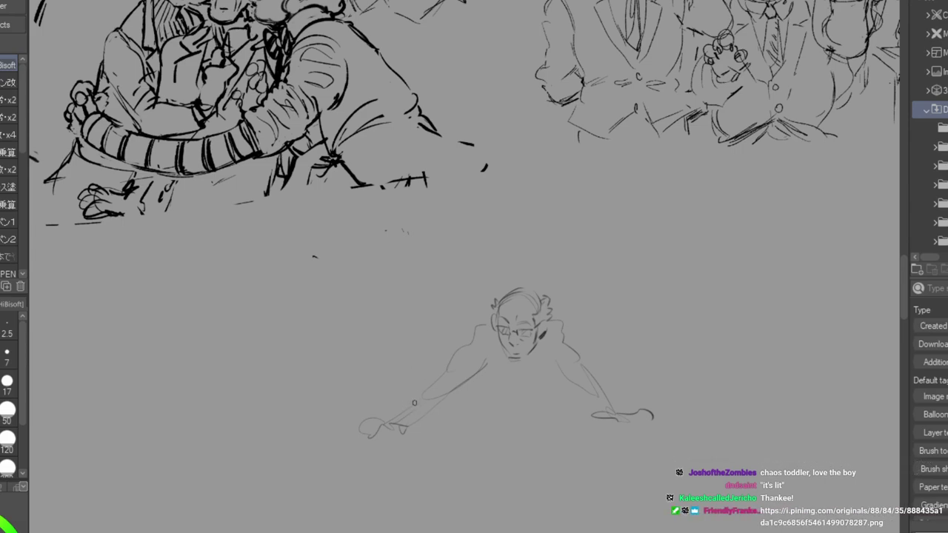
{"action": "mouse_move", "coordinate": [423, 401]}
{"action": "left_mouse_down"}
{"action": "mouse_move", "coordinate": [404, 428]}
{"action": "mouse_move", "coordinate": [413, 436]}
{"action": "mouse_move", "coordinate": [415, 427]}
{"action": "mouse_move", "coordinate": [420, 434]}
{"action": "mouse_move", "coordinate": [401, 414]}
{"action": "mouse_move", "coordinate": [379, 425]}
{"action": "left_mouse_up"}
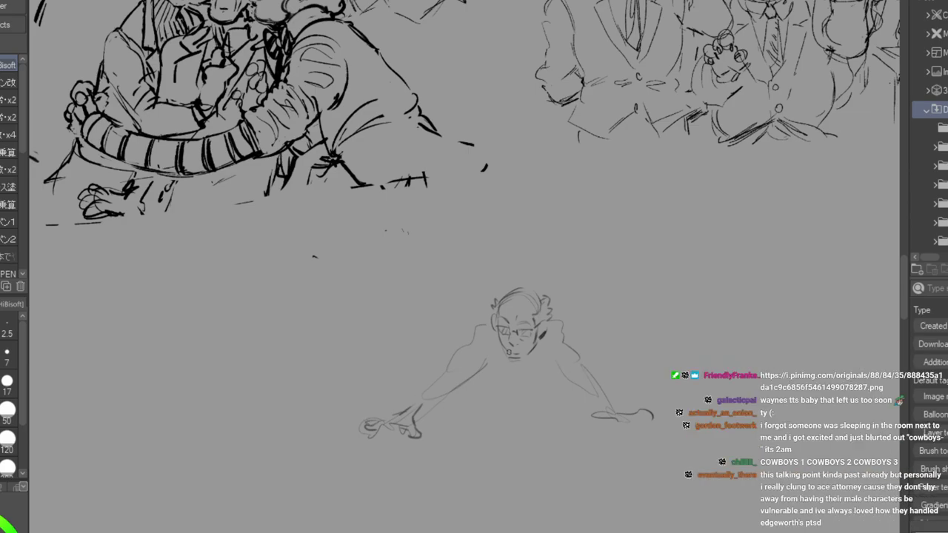
Define the sleeve edge, forearm and shoulder line of the balding man's arm that reaches toward the left side of the canvas.
{"action": "mouse_move", "coordinate": [447, 366]}
{"action": "left_mouse_down"}
{"action": "mouse_move", "coordinate": [441, 393]}
{"action": "mouse_move", "coordinate": [458, 376]}
{"action": "left_mouse_up"}
{"action": "mouse_move", "coordinate": [432, 401]}
{"action": "left_mouse_down"}
{"action": "mouse_move", "coordinate": [457, 379]}
{"action": "mouse_move", "coordinate": [422, 409]}
{"action": "left_mouse_up"}
{"action": "left_click_drag", "start_coordinate": [461, 348], "coordinate": [490, 323]}
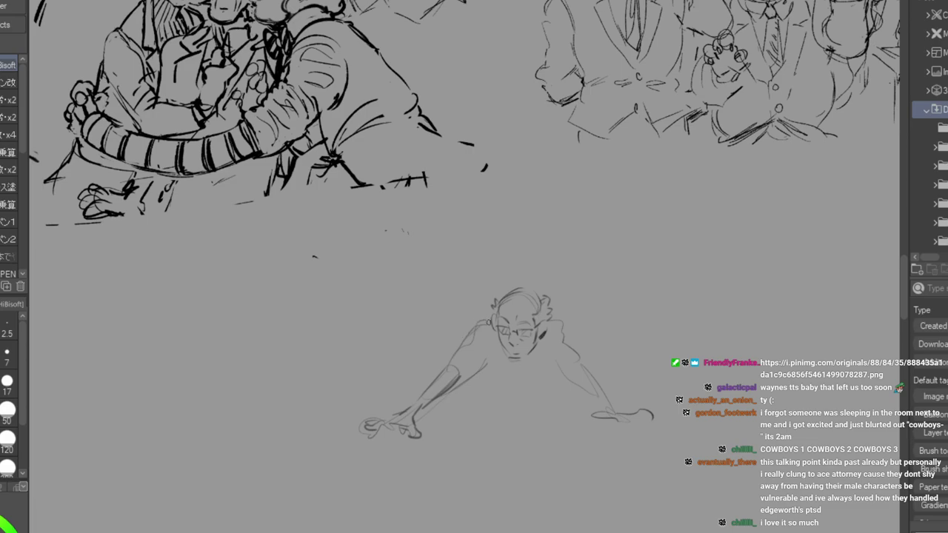
Redraw the man's other forearm with a sleeve cuff and a hand planted flat with spread fingers, erasing the old arm lines.
{"action": "mouse_move", "coordinate": [556, 367]}
{"action": "left_mouse_down"}
{"action": "mouse_move", "coordinate": [581, 391]}
{"action": "mouse_move", "coordinate": [600, 402]}
{"action": "mouse_move", "coordinate": [606, 392]}
{"action": "mouse_move", "coordinate": [598, 404]}
{"action": "mouse_move", "coordinate": [613, 392]}
{"action": "mouse_move", "coordinate": [597, 376]}
{"action": "mouse_move", "coordinate": [615, 401]}
{"action": "mouse_move", "coordinate": [599, 401]}
{"action": "mouse_move", "coordinate": [593, 413]}
{"action": "mouse_move", "coordinate": [627, 407]}
{"action": "left_mouse_up"}
{"action": "key", "text": "e"}
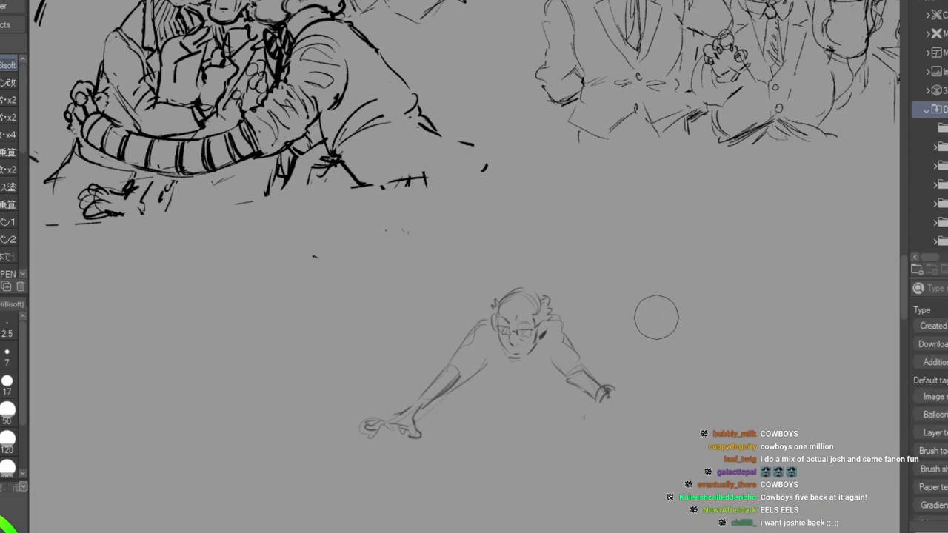
{"action": "key", "text": "p"}
{"action": "mouse_move", "coordinate": [599, 402]}
{"action": "left_mouse_down"}
{"action": "mouse_move", "coordinate": [582, 418]}
{"action": "mouse_move", "coordinate": [597, 420]}
{"action": "mouse_move", "coordinate": [609, 398]}
{"action": "mouse_move", "coordinate": [630, 388]}
{"action": "mouse_move", "coordinate": [613, 406]}
{"action": "mouse_move", "coordinate": [655, 407]}
{"action": "left_mouse_up"}
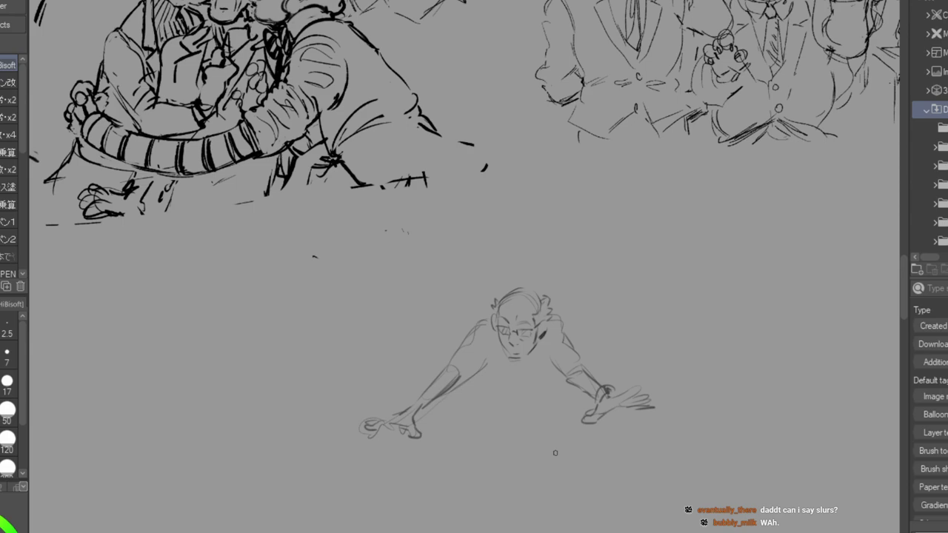
Draw a table edge running between both hands, erase the hand lines below it, and redraw the left-hand fingers gripping the edge.
{"action": "mouse_move", "coordinate": [612, 412]}
{"action": "left_mouse_down"}
{"action": "mouse_move", "coordinate": [658, 410]}
{"action": "mouse_move", "coordinate": [649, 411]}
{"action": "left_mouse_up"}
{"action": "left_click_drag", "start_coordinate": [591, 415], "coordinate": [422, 417]}
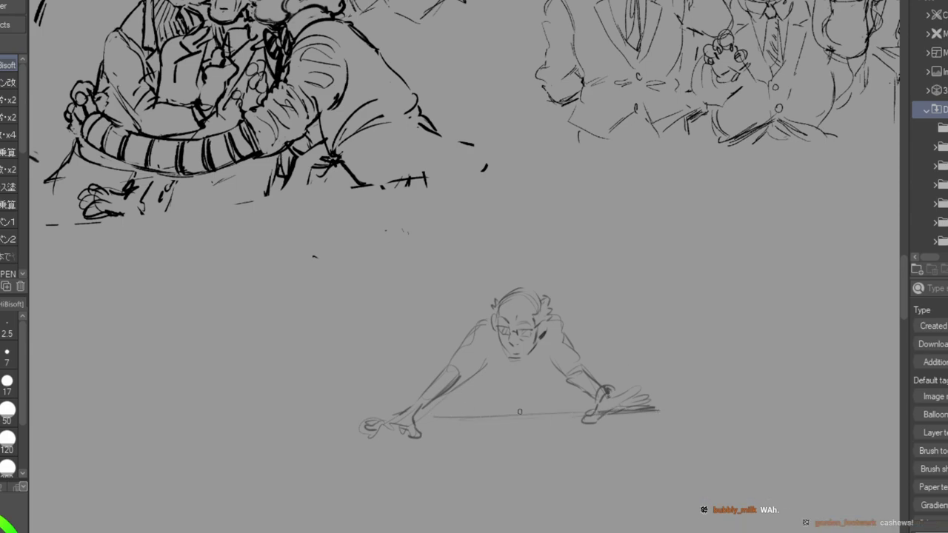
{"action": "key", "text": "e"}
{"action": "left_click_drag", "start_coordinate": [578, 428], "coordinate": [644, 420]}
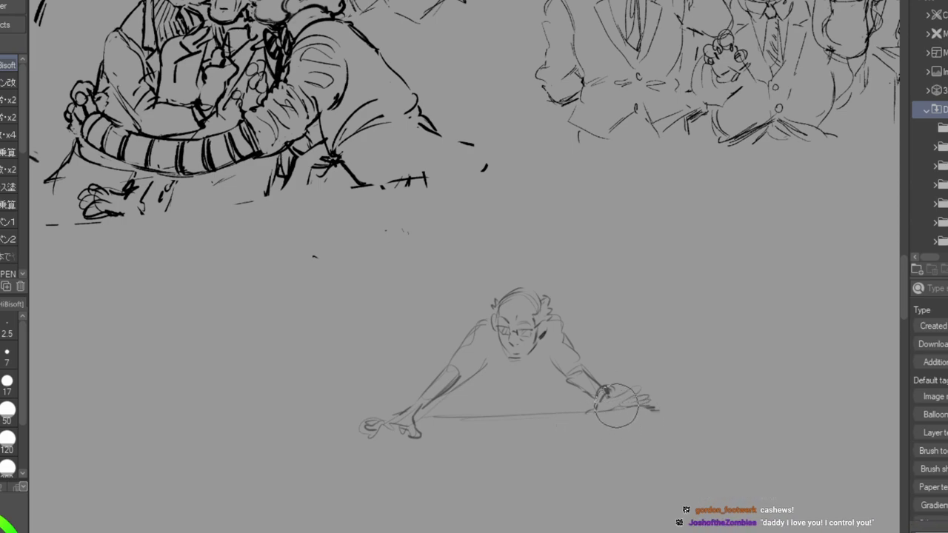
{"action": "mouse_move", "coordinate": [416, 433]}
{"action": "left_mouse_down"}
{"action": "mouse_move", "coordinate": [338, 434]}
{"action": "mouse_move", "coordinate": [412, 414]}
{"action": "mouse_move", "coordinate": [361, 421]}
{"action": "left_mouse_up"}
{"action": "key", "text": "p"}
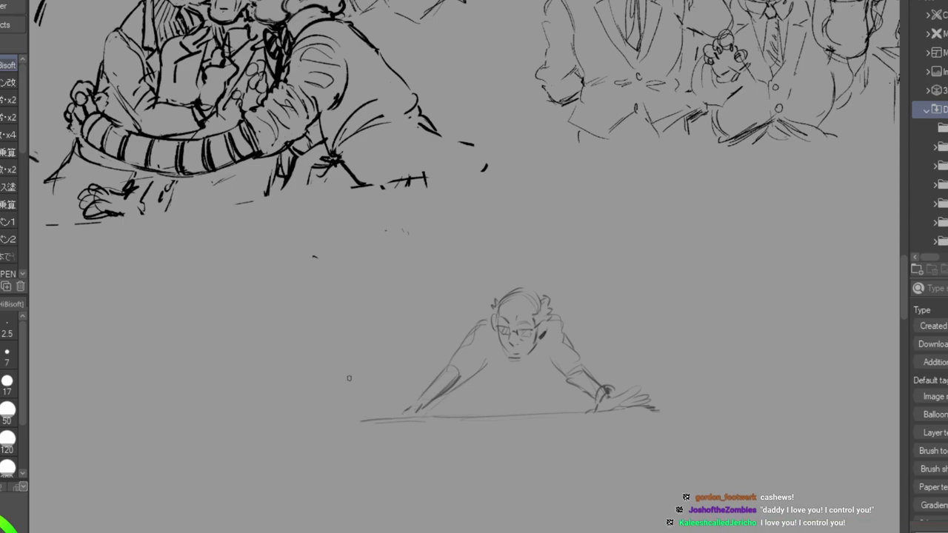
{"action": "mouse_move", "coordinate": [400, 414]}
{"action": "left_mouse_down"}
{"action": "mouse_move", "coordinate": [396, 426]}
{"action": "mouse_move", "coordinate": [378, 422]}
{"action": "left_mouse_up"}
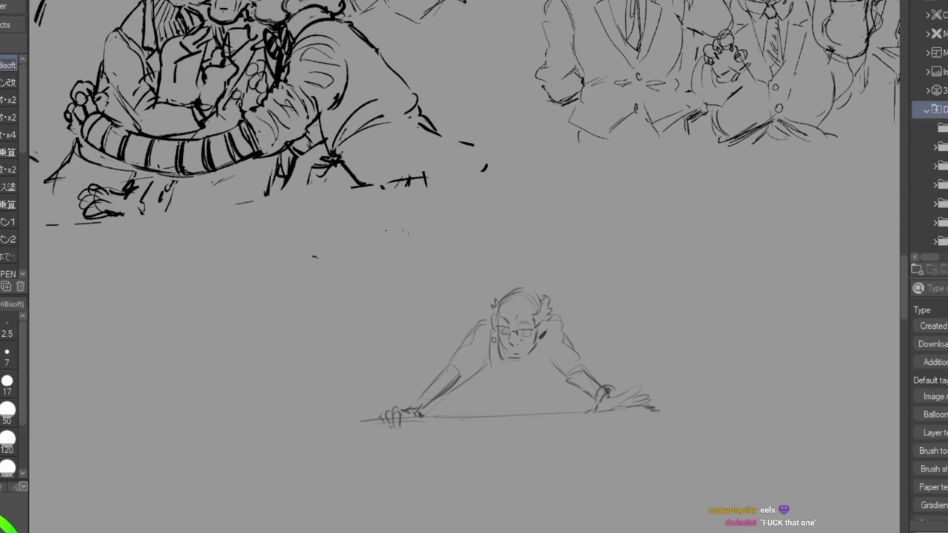
Dress the man in overall straps with round buttons and a peaked cap, and firm up his shoulder line.
{"action": "mouse_move", "coordinate": [500, 362]}
{"action": "left_mouse_down"}
{"action": "mouse_move", "coordinate": [546, 361]}
{"action": "mouse_move", "coordinate": [536, 367]}
{"action": "left_mouse_up"}
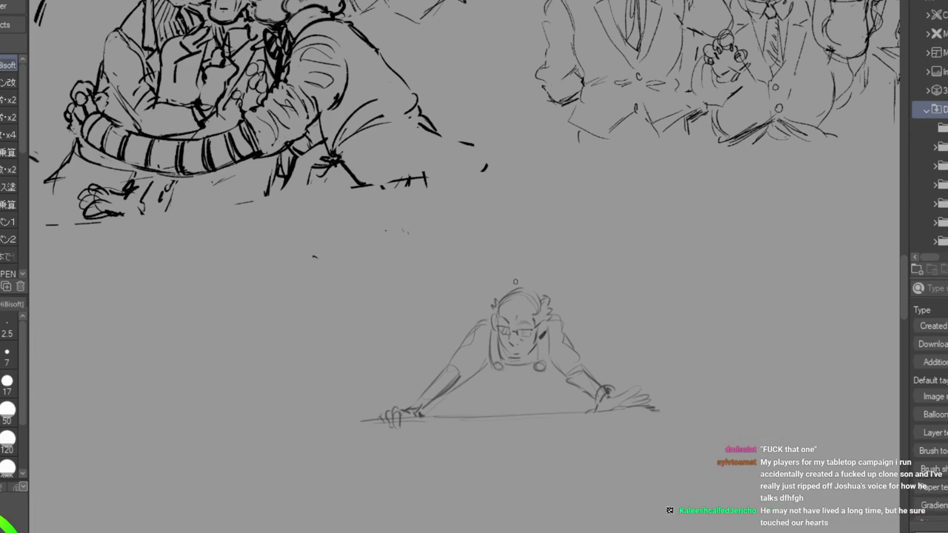
{"action": "mouse_move", "coordinate": [502, 287]}
{"action": "left_mouse_down"}
{"action": "mouse_move", "coordinate": [511, 314]}
{"action": "mouse_move", "coordinate": [539, 292]}
{"action": "mouse_move", "coordinate": [522, 316]}
{"action": "mouse_move", "coordinate": [525, 298]}
{"action": "mouse_move", "coordinate": [495, 316]}
{"action": "mouse_move", "coordinate": [490, 305]}
{"action": "mouse_move", "coordinate": [484, 319]}
{"action": "mouse_move", "coordinate": [521, 318]}
{"action": "mouse_move", "coordinate": [527, 311]}
{"action": "mouse_move", "coordinate": [478, 313]}
{"action": "mouse_move", "coordinate": [507, 299]}
{"action": "mouse_move", "coordinate": [494, 300]}
{"action": "mouse_move", "coordinate": [538, 295]}
{"action": "mouse_move", "coordinate": [490, 295]}
{"action": "mouse_move", "coordinate": [537, 278]}
{"action": "mouse_move", "coordinate": [500, 295]}
{"action": "mouse_move", "coordinate": [528, 276]}
{"action": "mouse_move", "coordinate": [491, 283]}
{"action": "mouse_move", "coordinate": [530, 269]}
{"action": "left_mouse_up"}
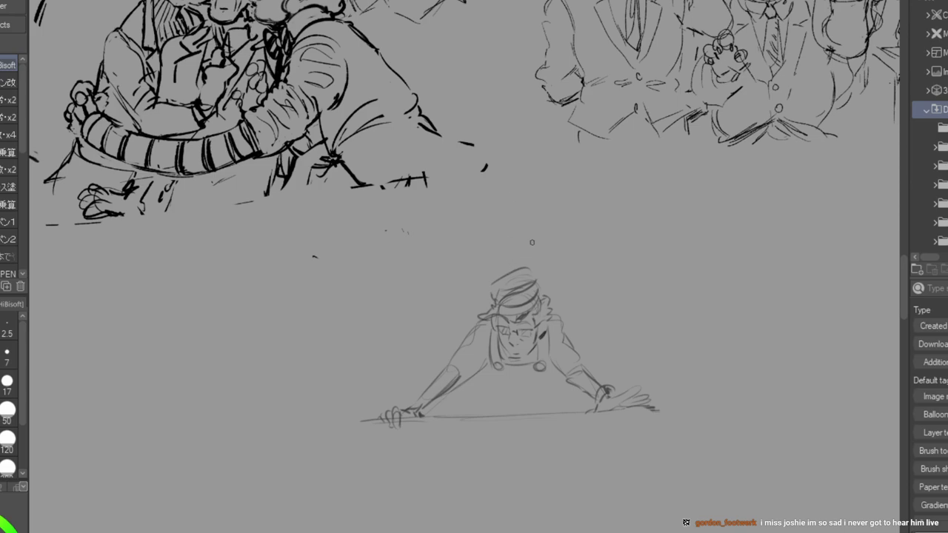
{"action": "mouse_move", "coordinate": [489, 314]}
{"action": "left_mouse_down"}
{"action": "mouse_move", "coordinate": [456, 357]}
{"action": "mouse_move", "coordinate": [483, 343]}
{"action": "left_mouse_up"}
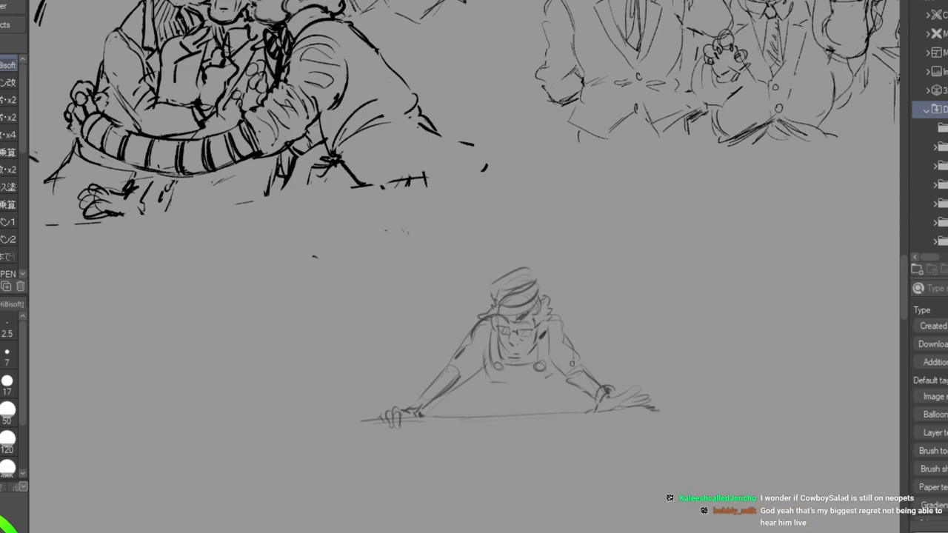
{"action": "left_click_drag", "start_coordinate": [494, 328], "coordinate": [490, 367]}
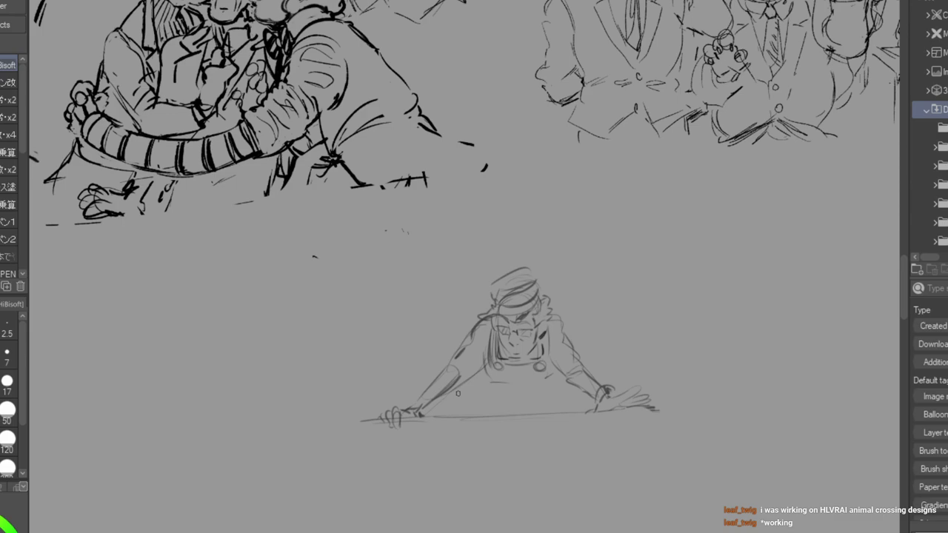
Sketch the overalls' bib, waist curve and side folds down to the table, and add rolled sleeve cuffs on both arms.
{"action": "mouse_move", "coordinate": [491, 354]}
{"action": "left_mouse_down"}
{"action": "mouse_move", "coordinate": [495, 385]}
{"action": "mouse_move", "coordinate": [518, 394]}
{"action": "mouse_move", "coordinate": [491, 376]}
{"action": "mouse_move", "coordinate": [534, 393]}
{"action": "mouse_move", "coordinate": [497, 390]}
{"action": "mouse_move", "coordinate": [552, 387]}
{"action": "left_mouse_up"}
{"action": "mouse_move", "coordinate": [494, 383]}
{"action": "left_mouse_down"}
{"action": "mouse_move", "coordinate": [541, 384]}
{"action": "mouse_move", "coordinate": [540, 404]}
{"action": "mouse_move", "coordinate": [501, 394]}
{"action": "mouse_move", "coordinate": [508, 402]}
{"action": "mouse_move", "coordinate": [496, 384]}
{"action": "mouse_move", "coordinate": [502, 399]}
{"action": "mouse_move", "coordinate": [564, 402]}
{"action": "left_mouse_up"}
{"action": "left_click_drag", "start_coordinate": [494, 389], "coordinate": [487, 411]}
{"action": "mouse_move", "coordinate": [443, 373]}
{"action": "left_mouse_down"}
{"action": "mouse_move", "coordinate": [453, 388]}
{"action": "mouse_move", "coordinate": [464, 380]}
{"action": "mouse_move", "coordinate": [458, 389]}
{"action": "left_mouse_up"}
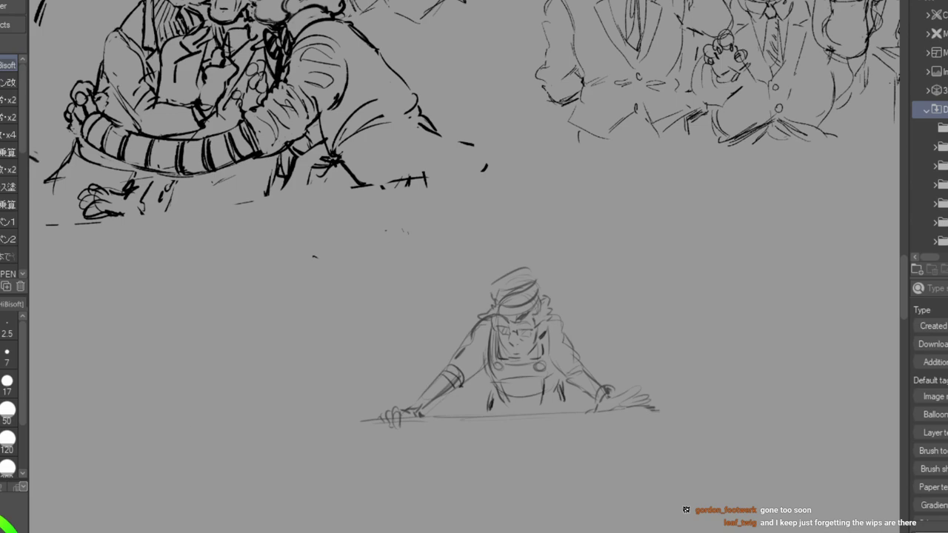
{"action": "left_click_drag", "start_coordinate": [585, 362], "coordinate": [558, 378]}
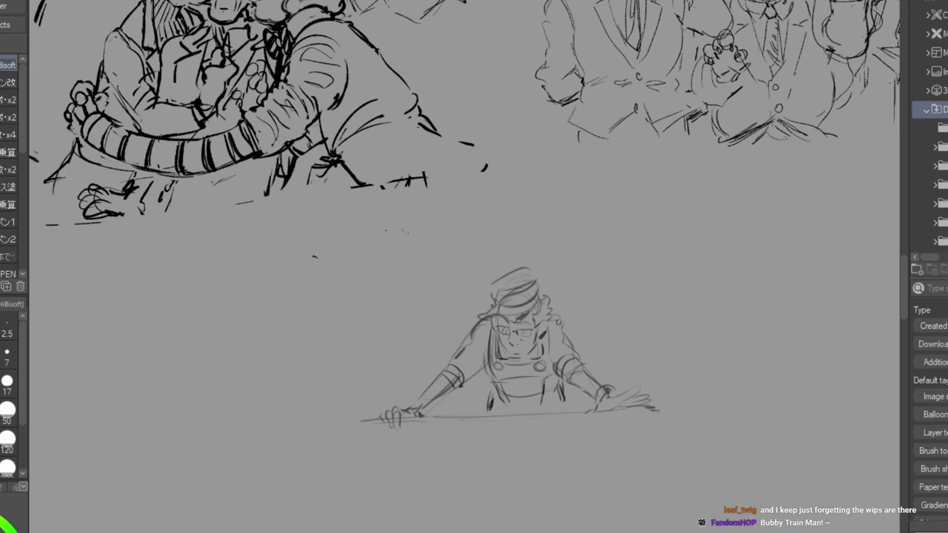
Darken the shoulders, upper sleeves and rolled cuffs, and reinforce the strap beside the face and the left forearm.
{"action": "left_click_drag", "start_coordinate": [556, 320], "coordinate": [567, 338]}
{"action": "left_click_drag", "start_coordinate": [459, 355], "coordinate": [468, 335]}
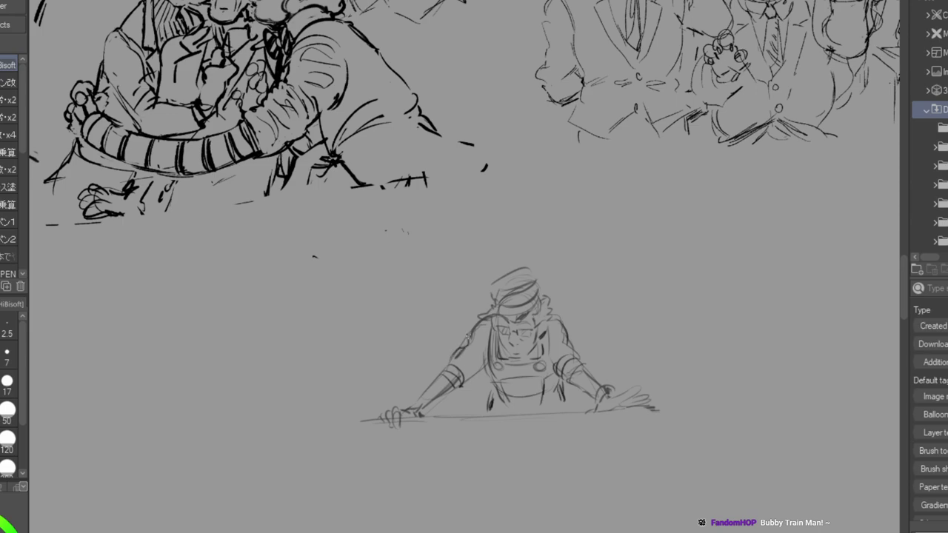
{"action": "left_click_drag", "start_coordinate": [568, 346], "coordinate": [583, 361]}
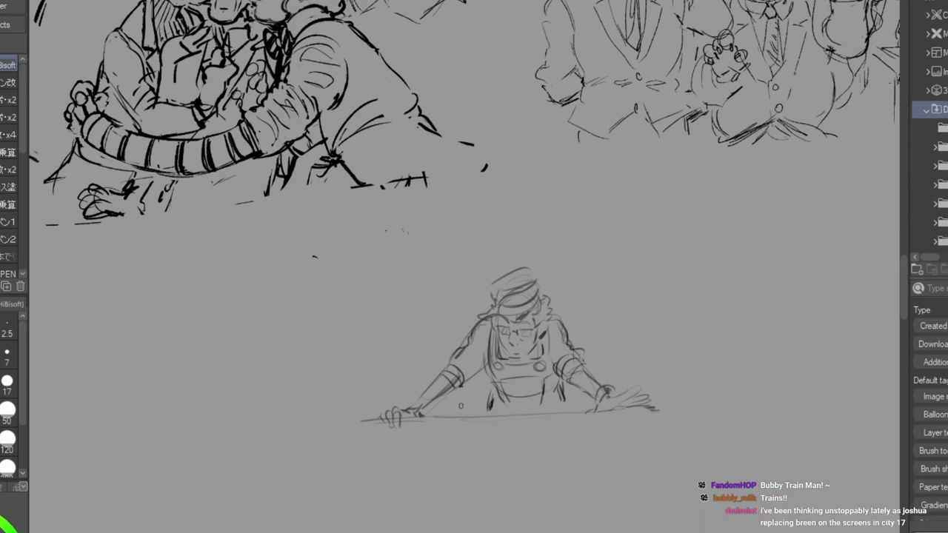
{"action": "mouse_move", "coordinate": [443, 368]}
{"action": "left_mouse_down"}
{"action": "mouse_move", "coordinate": [438, 375]}
{"action": "mouse_move", "coordinate": [458, 370]}
{"action": "mouse_move", "coordinate": [441, 377]}
{"action": "left_mouse_up"}
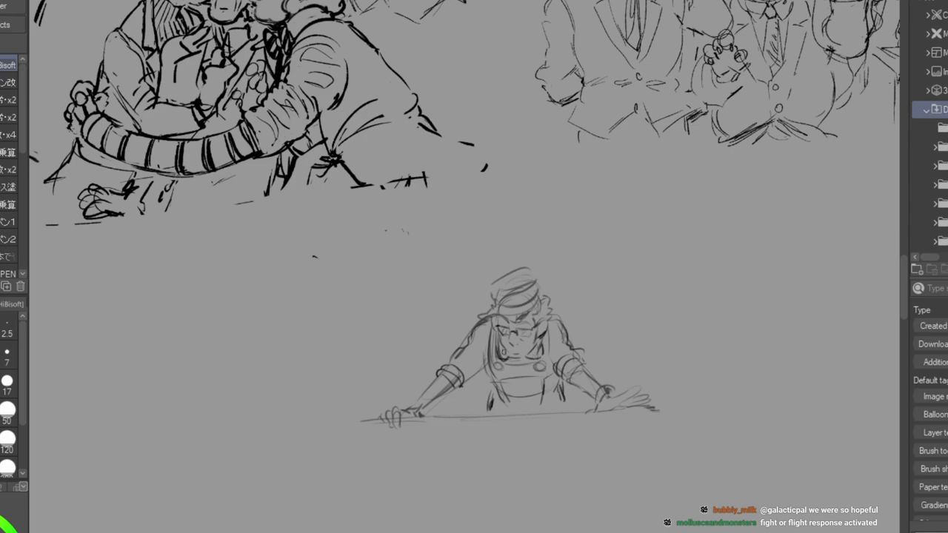
{"action": "left_click_drag", "start_coordinate": [542, 354], "coordinate": [544, 334]}
{"action": "mouse_move", "coordinate": [440, 376]}
{"action": "left_mouse_down"}
{"action": "mouse_move", "coordinate": [417, 399]}
{"action": "mouse_move", "coordinate": [425, 406]}
{"action": "left_mouse_up"}
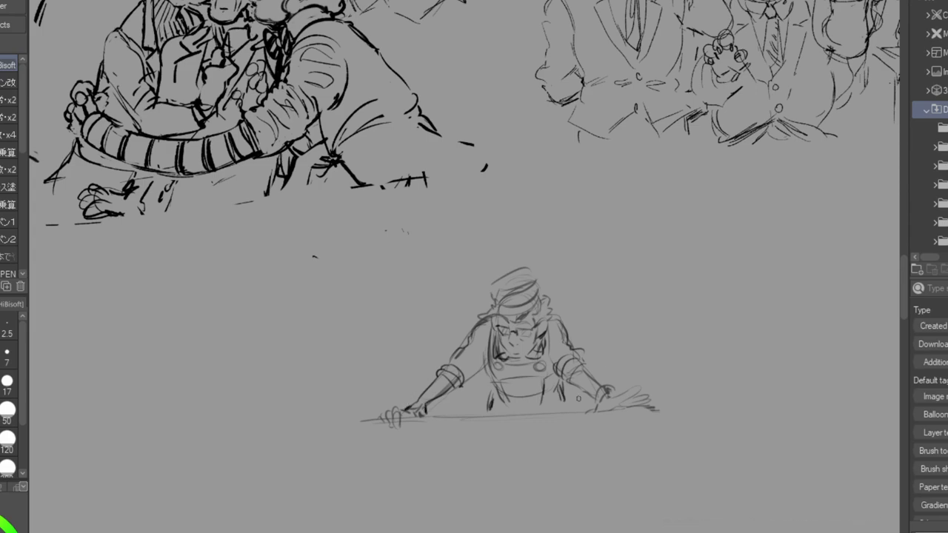
Outline the right forearm and the splayed hand resting on the table with darker strokes, undoing a stray attempt.
{"action": "mouse_move", "coordinate": [573, 380]}
{"action": "left_mouse_down"}
{"action": "mouse_move", "coordinate": [598, 398]}
{"action": "mouse_move", "coordinate": [628, 369]}
{"action": "left_mouse_up"}
{"action": "key", "text": "ctrl+z"}
{"action": "key", "text": "ctrl+z"}
{"action": "left_click_drag", "start_coordinate": [569, 379], "coordinate": [595, 407]}
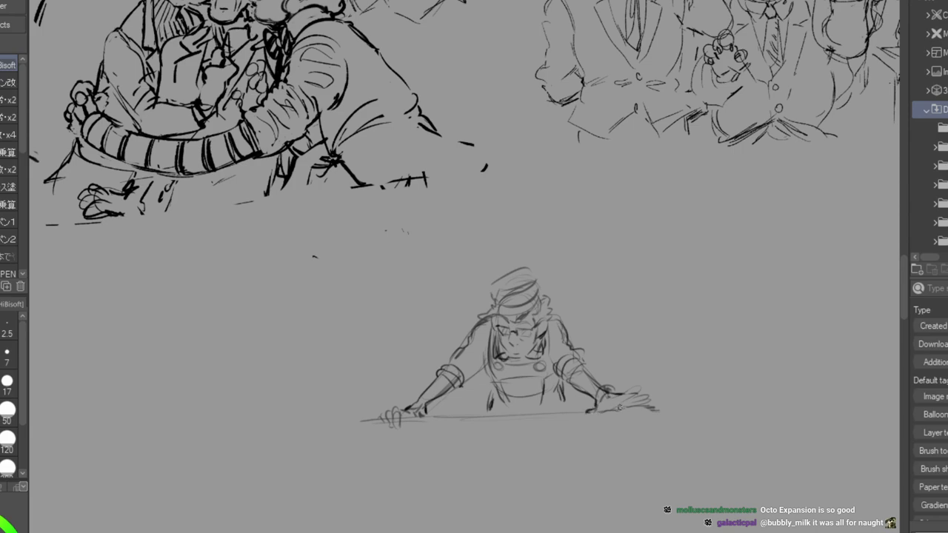
{"action": "mouse_move", "coordinate": [618, 395]}
{"action": "left_mouse_down"}
{"action": "mouse_move", "coordinate": [642, 380]}
{"action": "mouse_move", "coordinate": [635, 395]}
{"action": "mouse_move", "coordinate": [654, 393]}
{"action": "mouse_move", "coordinate": [640, 405]}
{"action": "left_mouse_up"}
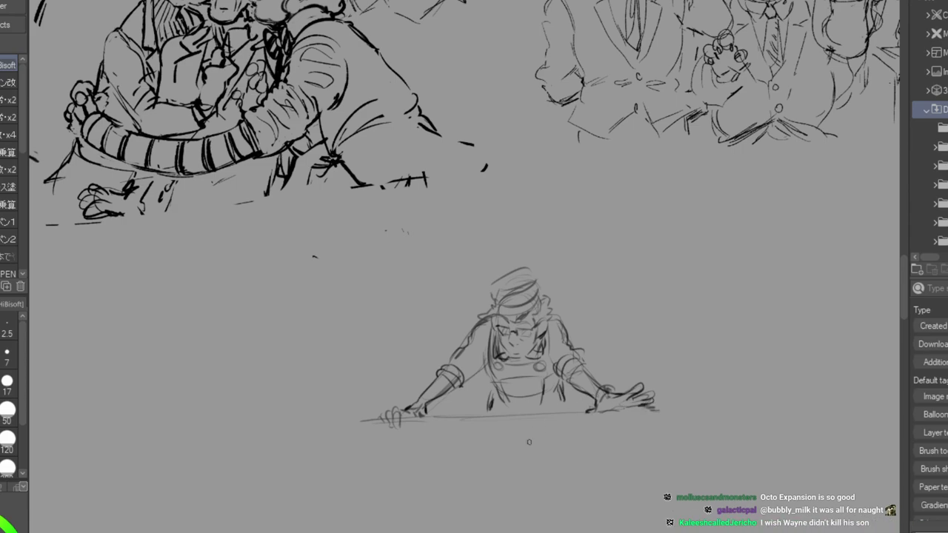
Add a solid brim, dark band and shading strokes to the man's tilted cap.
{"action": "mouse_move", "coordinate": [488, 322]}
{"action": "left_mouse_down"}
{"action": "mouse_move", "coordinate": [519, 324]}
{"action": "mouse_move", "coordinate": [528, 310]}
{"action": "left_mouse_up"}
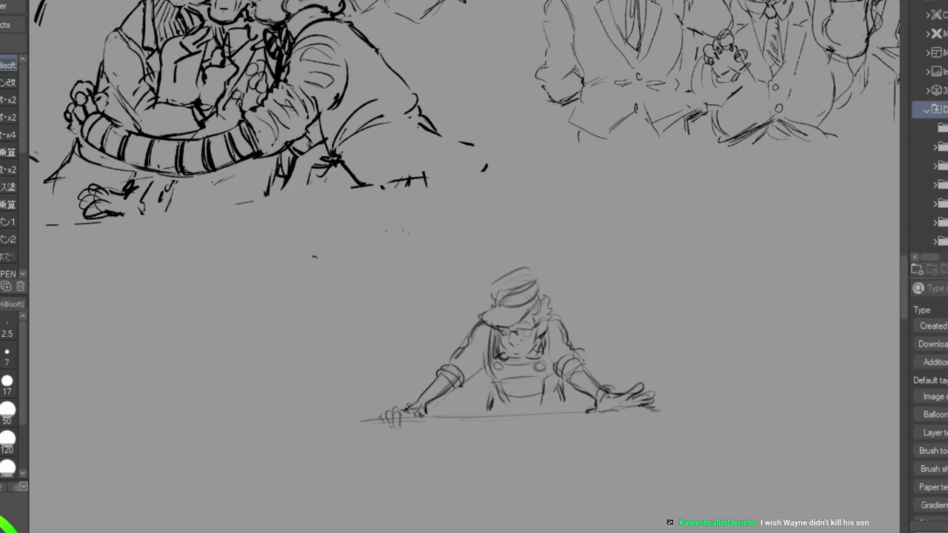
{"action": "mouse_move", "coordinate": [497, 309]}
{"action": "left_mouse_down"}
{"action": "mouse_move", "coordinate": [487, 320]}
{"action": "mouse_move", "coordinate": [512, 322]}
{"action": "mouse_move", "coordinate": [541, 286]}
{"action": "mouse_move", "coordinate": [522, 271]}
{"action": "mouse_move", "coordinate": [544, 277]}
{"action": "mouse_move", "coordinate": [491, 295]}
{"action": "mouse_move", "coordinate": [543, 295]}
{"action": "mouse_move", "coordinate": [493, 304]}
{"action": "left_mouse_up"}
{"action": "left_click_drag", "start_coordinate": [541, 286], "coordinate": [544, 294]}
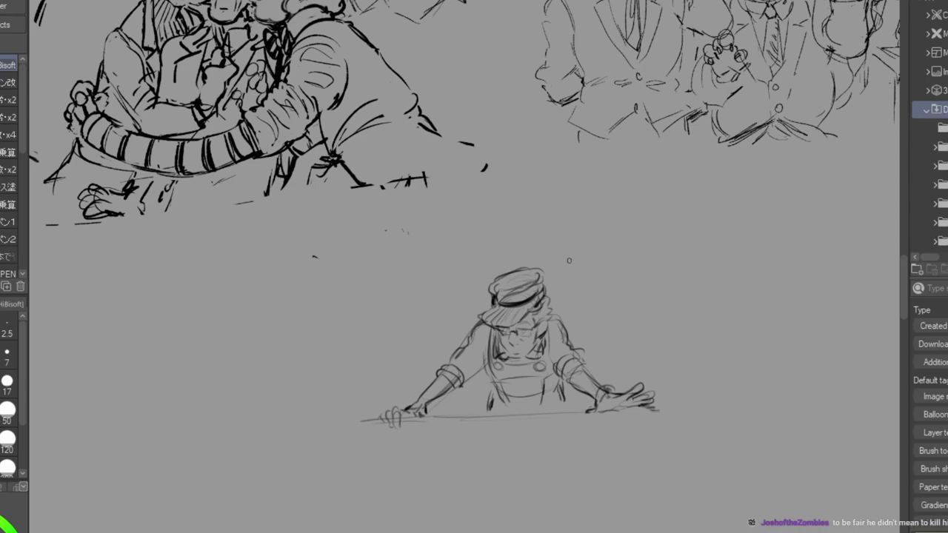
Erase the cap and upper head, and redraw a rounded skull with a curved guideline for the hat band.
{"action": "key", "text": "e"}
{"action": "mouse_move", "coordinate": [499, 292]}
{"action": "left_mouse_down"}
{"action": "mouse_move", "coordinate": [531, 290]}
{"action": "mouse_move", "coordinate": [498, 283]}
{"action": "mouse_move", "coordinate": [510, 270]}
{"action": "mouse_move", "coordinate": [543, 256]}
{"action": "left_mouse_up"}
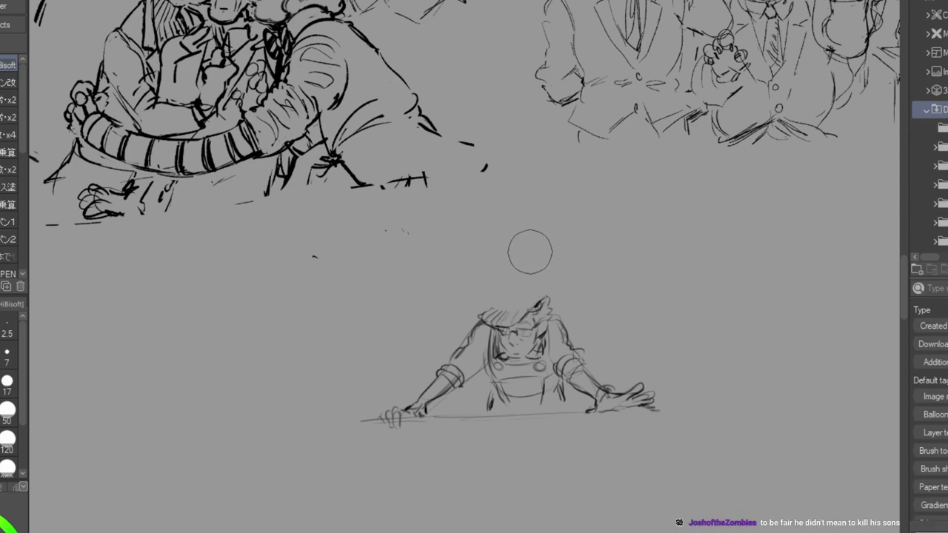
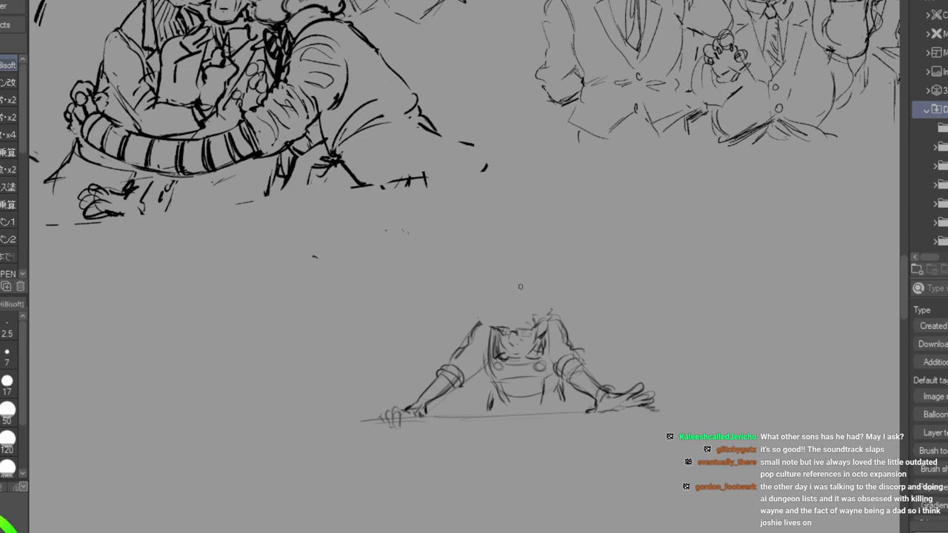
{"action": "mouse_move", "coordinate": [496, 321]}
{"action": "left_mouse_down"}
{"action": "mouse_move", "coordinate": [501, 298]}
{"action": "mouse_move", "coordinate": [518, 290]}
{"action": "mouse_move", "coordinate": [534, 299]}
{"action": "left_mouse_up"}
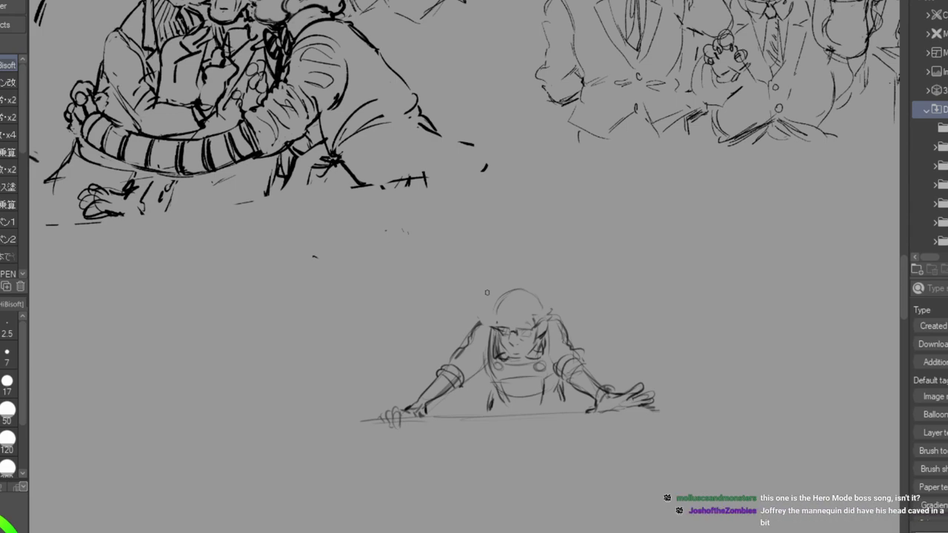
{"action": "mouse_move", "coordinate": [496, 312]}
{"action": "left_mouse_down"}
{"action": "mouse_move", "coordinate": [524, 306]}
{"action": "mouse_move", "coordinate": [523, 315]}
{"action": "mouse_move", "coordinate": [539, 301]}
{"action": "mouse_move", "coordinate": [496, 314]}
{"action": "left_mouse_up"}
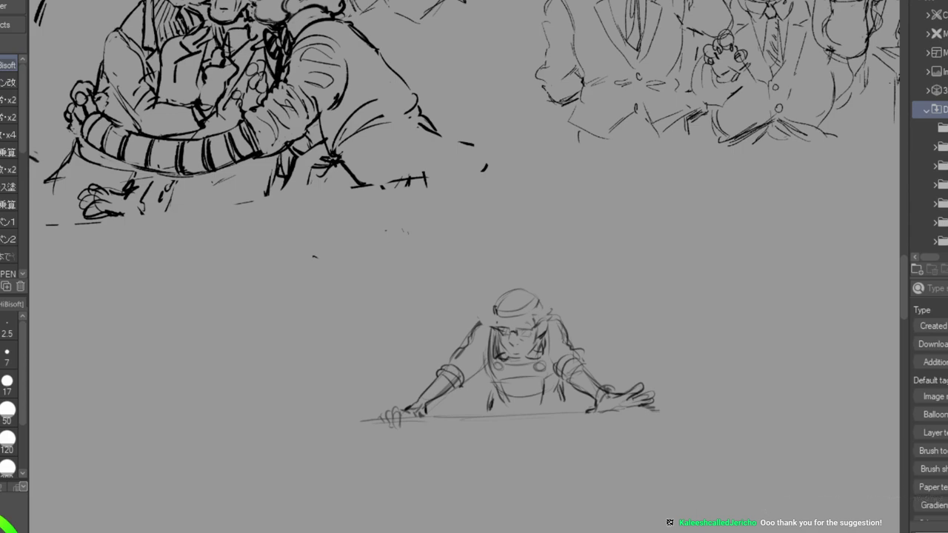
Sketch a conductor-style cap on the redrawn head with a brim, soft crown, shaded band and vertical stripes.
{"action": "mouse_move", "coordinate": [495, 309]}
{"action": "left_mouse_down"}
{"action": "mouse_move", "coordinate": [488, 326]}
{"action": "mouse_move", "coordinate": [517, 332]}
{"action": "mouse_move", "coordinate": [525, 324]}
{"action": "left_mouse_up"}
{"action": "mouse_move", "coordinate": [491, 293]}
{"action": "left_mouse_down"}
{"action": "mouse_move", "coordinate": [531, 275]}
{"action": "mouse_move", "coordinate": [546, 289]}
{"action": "left_mouse_up"}
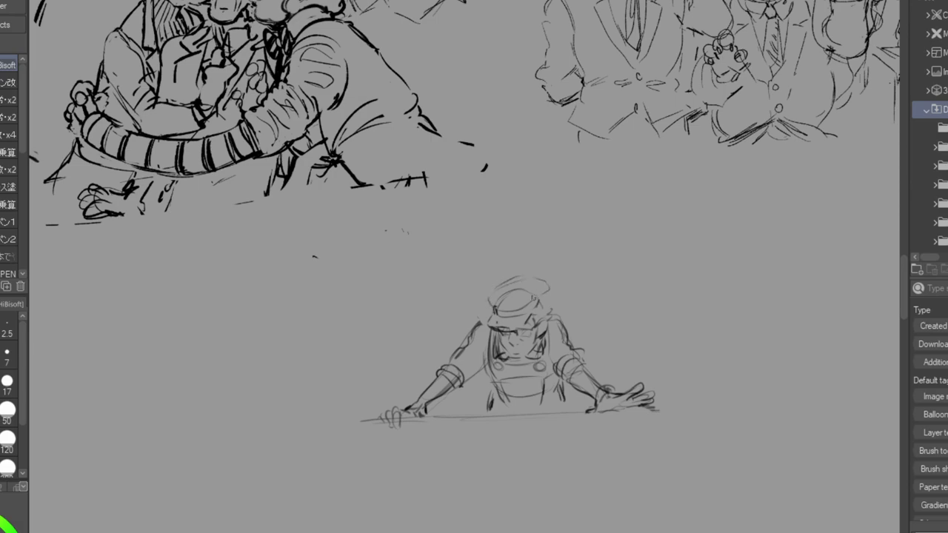
{"action": "left_click_drag", "start_coordinate": [492, 300], "coordinate": [517, 301]}
{"action": "left_click_drag", "start_coordinate": [547, 287], "coordinate": [528, 312]}
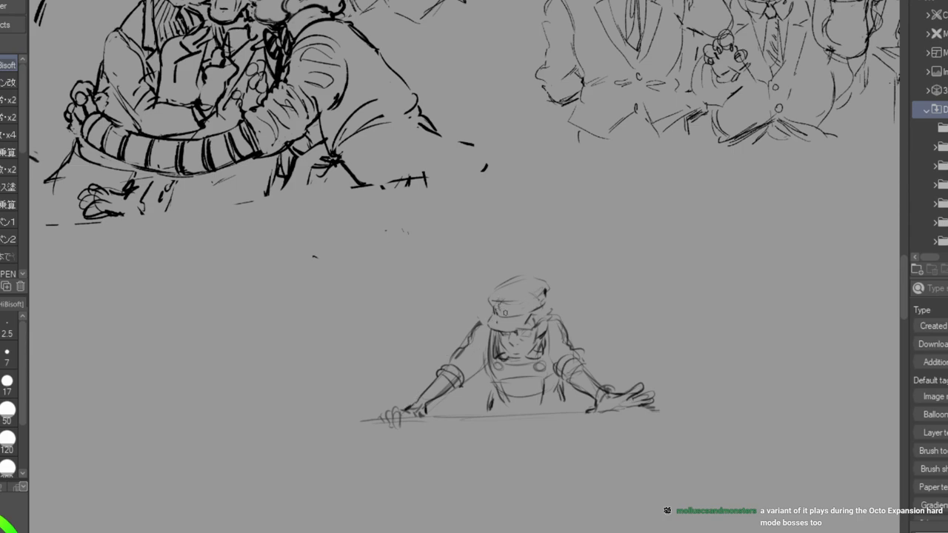
{"action": "mouse_move", "coordinate": [496, 308]}
{"action": "left_mouse_down"}
{"action": "mouse_move", "coordinate": [527, 315]}
{"action": "mouse_move", "coordinate": [534, 298]}
{"action": "mouse_move", "coordinate": [504, 301]}
{"action": "mouse_move", "coordinate": [500, 315]}
{"action": "mouse_move", "coordinate": [525, 293]}
{"action": "mouse_move", "coordinate": [491, 319]}
{"action": "mouse_move", "coordinate": [518, 315]}
{"action": "left_mouse_up"}
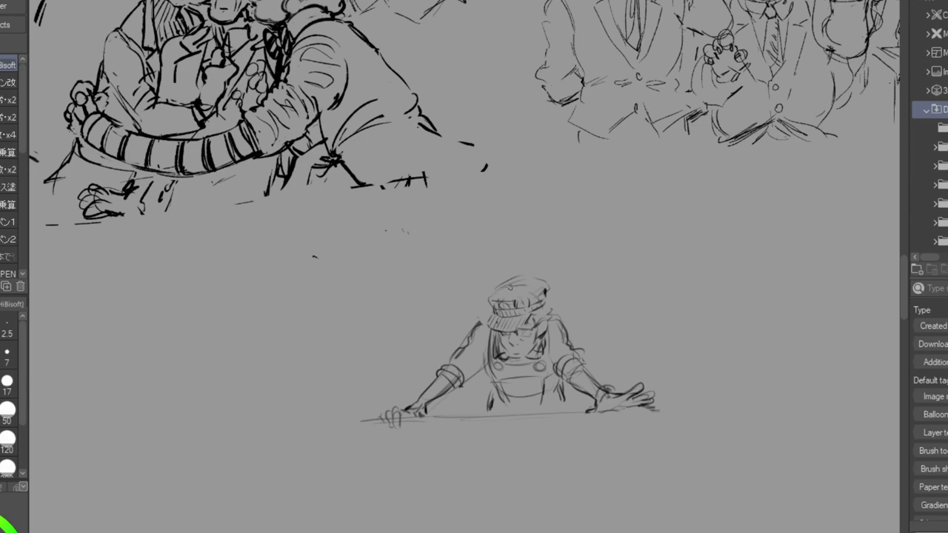
{"action": "mouse_move", "coordinate": [513, 288]}
{"action": "left_mouse_down"}
{"action": "mouse_move", "coordinate": [509, 298]}
{"action": "mouse_move", "coordinate": [519, 298]}
{"action": "left_mouse_up"}
Strengthen the overalls' straps, bib edge, buttons and side seams with darker lines down to the table edge.
{"action": "left_click_drag", "start_coordinate": [488, 333], "coordinate": [494, 403]}
{"action": "left_click_drag", "start_coordinate": [552, 328], "coordinate": [561, 393]}
{"action": "left_click_drag", "start_coordinate": [495, 392], "coordinate": [489, 410]}
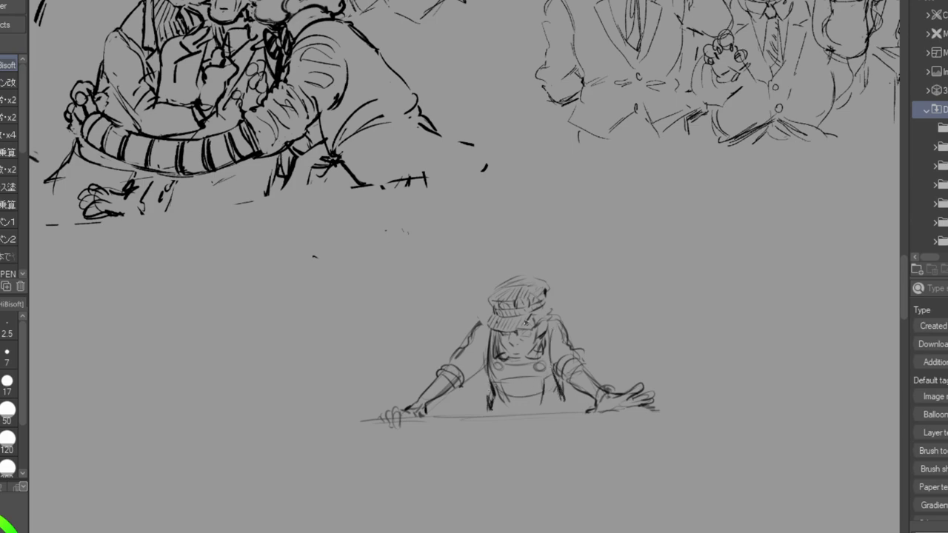
{"action": "mouse_move", "coordinate": [492, 361]}
{"action": "left_mouse_down"}
{"action": "mouse_move", "coordinate": [493, 374]}
{"action": "mouse_move", "coordinate": [542, 362]}
{"action": "mouse_move", "coordinate": [540, 371]}
{"action": "mouse_move", "coordinate": [547, 359]}
{"action": "mouse_move", "coordinate": [522, 363]}
{"action": "mouse_move", "coordinate": [496, 412]}
{"action": "left_mouse_up"}
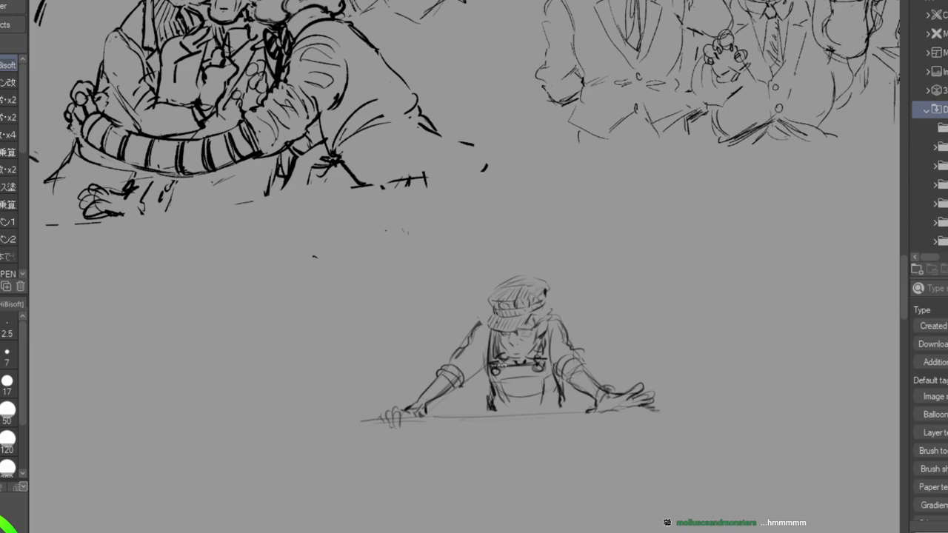
{"action": "left_click_drag", "start_coordinate": [489, 383], "coordinate": [488, 408]}
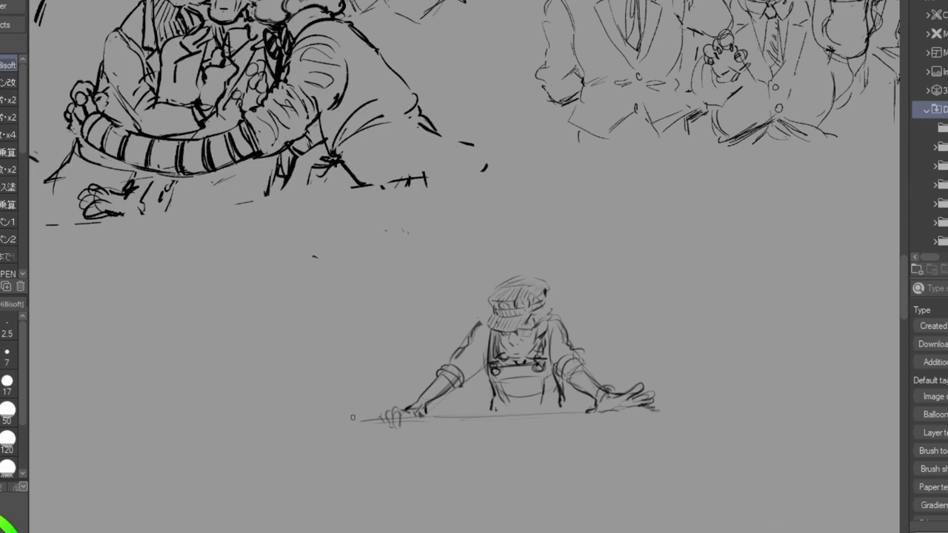
Extend the table into a wide surface with wavy, hill-like contours on both sides and a long straight front edge.
{"action": "left_click_drag", "start_coordinate": [345, 425], "coordinate": [394, 419]}
{"action": "left_click_drag", "start_coordinate": [263, 418], "coordinate": [533, 462]}
{"action": "mouse_move", "coordinate": [446, 436]}
{"action": "left_mouse_down"}
{"action": "mouse_move", "coordinate": [615, 433]}
{"action": "mouse_move", "coordinate": [609, 437]}
{"action": "mouse_move", "coordinate": [647, 443]}
{"action": "mouse_move", "coordinate": [601, 439]}
{"action": "mouse_move", "coordinate": [658, 439]}
{"action": "mouse_move", "coordinate": [631, 426]}
{"action": "mouse_move", "coordinate": [811, 380]}
{"action": "left_mouse_up"}
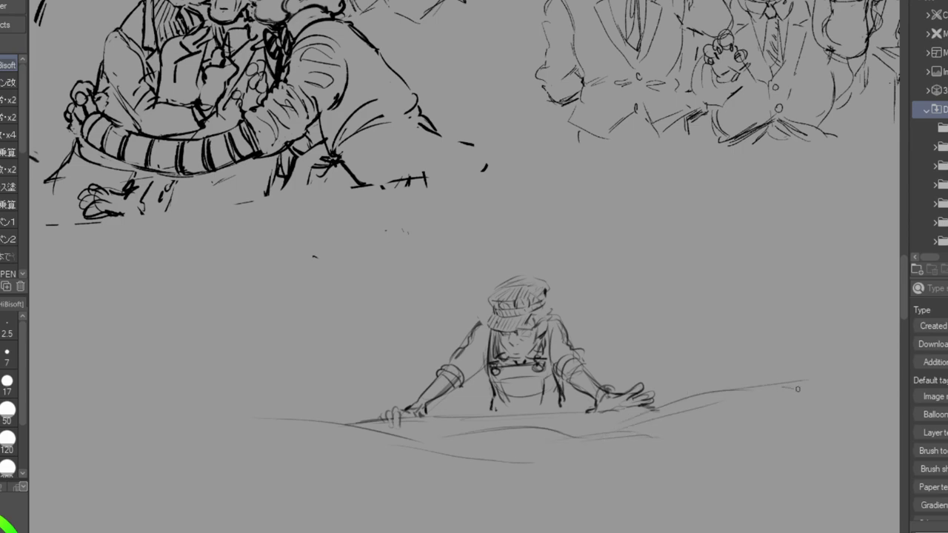
{"action": "mouse_move", "coordinate": [185, 453]}
{"action": "left_mouse_down"}
{"action": "mouse_move", "coordinate": [194, 476]}
{"action": "mouse_move", "coordinate": [385, 491]}
{"action": "left_mouse_up"}
{"action": "left_click_drag", "start_coordinate": [283, 489], "coordinate": [847, 486]}
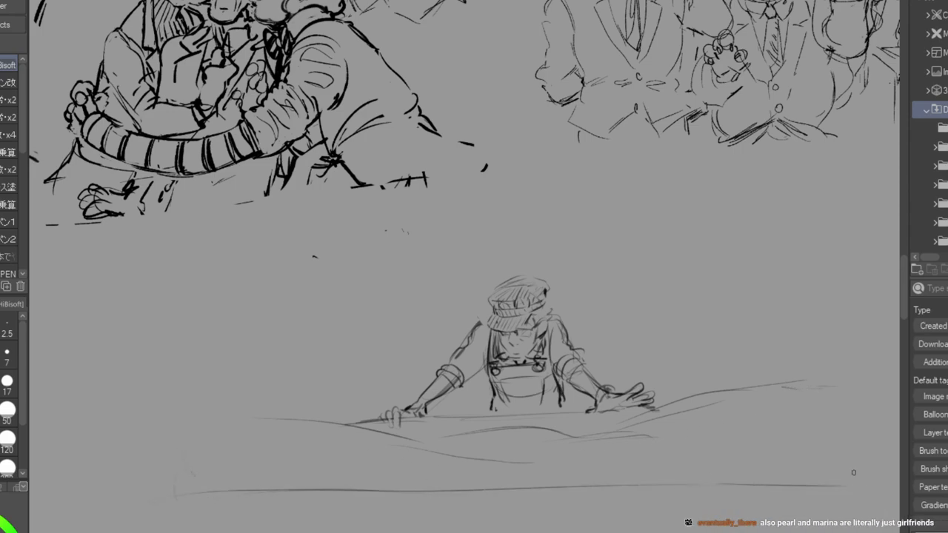
Sketch long parallel railway track lines along the front of the tabletop and a small tunnel arch at their start.
{"action": "mouse_move", "coordinate": [377, 438]}
{"action": "left_mouse_down"}
{"action": "mouse_move", "coordinate": [378, 470]}
{"action": "mouse_move", "coordinate": [394, 447]}
{"action": "mouse_move", "coordinate": [377, 468]}
{"action": "mouse_move", "coordinate": [674, 473]}
{"action": "left_mouse_up"}
{"action": "mouse_move", "coordinate": [369, 480]}
{"action": "left_mouse_down"}
{"action": "mouse_move", "coordinate": [690, 484]}
{"action": "mouse_move", "coordinate": [562, 468]}
{"action": "mouse_move", "coordinate": [376, 479]}
{"action": "mouse_move", "coordinate": [729, 475]}
{"action": "left_mouse_up"}
{"action": "left_click_drag", "start_coordinate": [400, 472], "coordinate": [650, 466]}
{"action": "left_click_drag", "start_coordinate": [464, 467], "coordinate": [650, 477]}
{"action": "left_click_drag", "start_coordinate": [406, 475], "coordinate": [770, 465]}
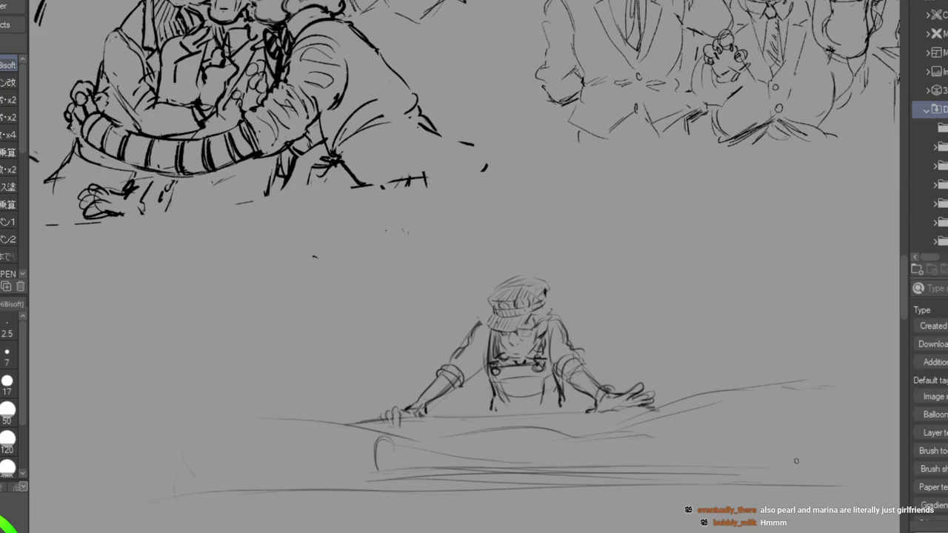
Add a second arch at the far end of the track, with a base line between the arches and short vertical divider marks.
{"action": "left_click_drag", "start_coordinate": [671, 423], "coordinate": [675, 447]}
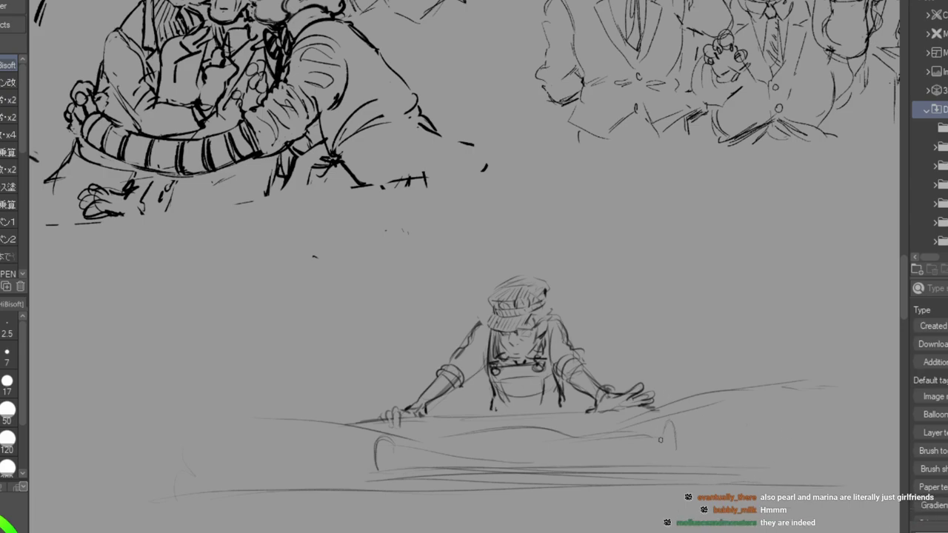
{"action": "left_click_drag", "start_coordinate": [552, 451], "coordinate": [679, 449]}
{"action": "left_click_drag", "start_coordinate": [639, 451], "coordinate": [579, 451]}
{"action": "left_click_drag", "start_coordinate": [504, 456], "coordinate": [536, 456]}
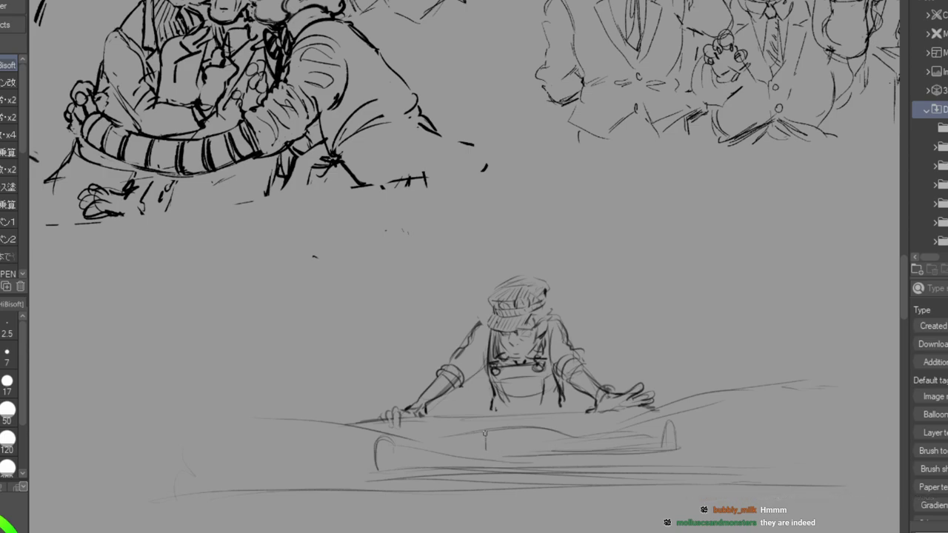
{"action": "left_click_drag", "start_coordinate": [489, 434], "coordinate": [489, 449]}
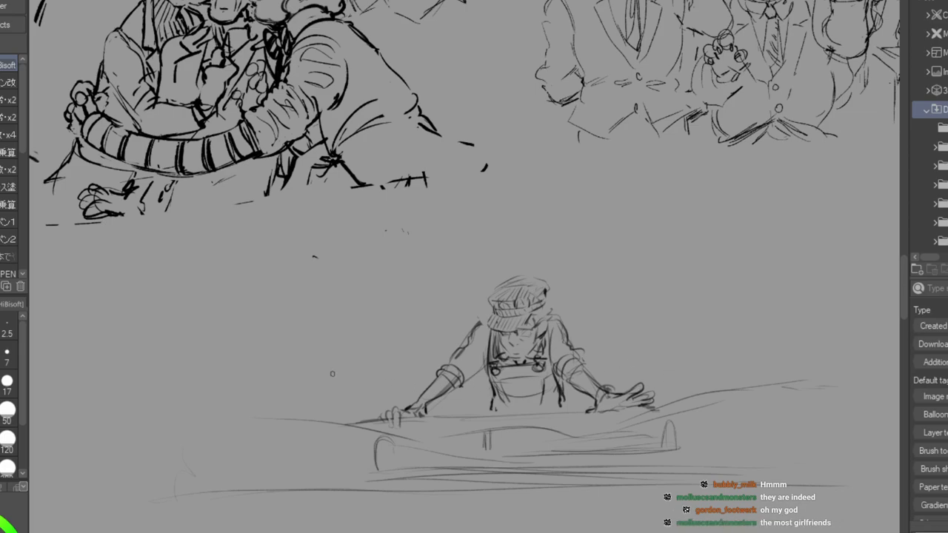
Sketch a small water tower beside the man's gripping hand, and hatch the inside of the nearer tunnel arch.
{"action": "mouse_move", "coordinate": [329, 384]}
{"action": "left_mouse_down"}
{"action": "mouse_move", "coordinate": [364, 378]}
{"action": "mouse_move", "coordinate": [355, 395]}
{"action": "left_mouse_up"}
{"action": "mouse_move", "coordinate": [332, 388]}
{"action": "left_mouse_down"}
{"action": "mouse_move", "coordinate": [337, 399]}
{"action": "mouse_move", "coordinate": [355, 397]}
{"action": "mouse_move", "coordinate": [330, 382]}
{"action": "mouse_move", "coordinate": [359, 377]}
{"action": "left_mouse_up"}
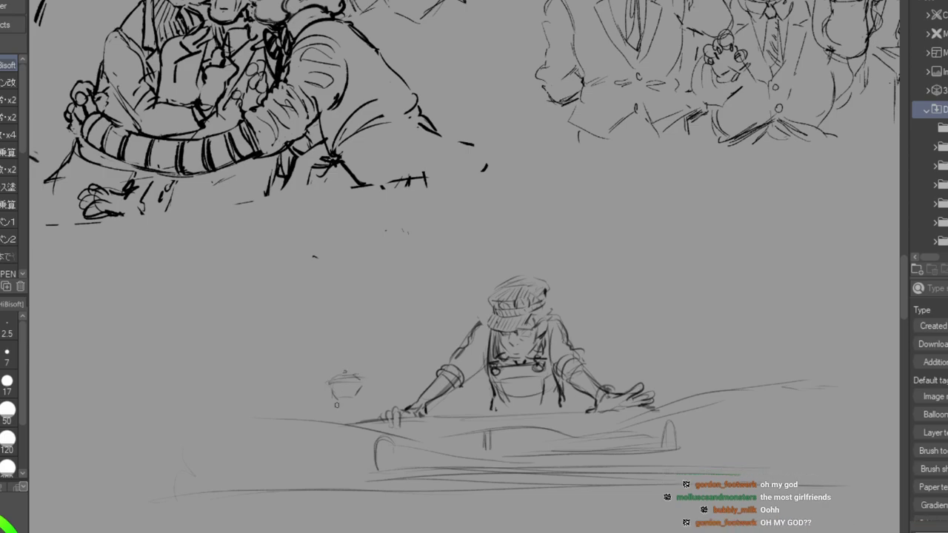
{"action": "mouse_move", "coordinate": [334, 411]}
{"action": "left_mouse_down"}
{"action": "mouse_move", "coordinate": [349, 408]}
{"action": "mouse_move", "coordinate": [351, 423]}
{"action": "left_mouse_up"}
{"action": "mouse_move", "coordinate": [388, 442]}
{"action": "left_mouse_down"}
{"action": "mouse_move", "coordinate": [384, 440]}
{"action": "mouse_move", "coordinate": [379, 457]}
{"action": "mouse_move", "coordinate": [436, 473]}
{"action": "mouse_move", "coordinate": [516, 474]}
{"action": "left_mouse_up"}
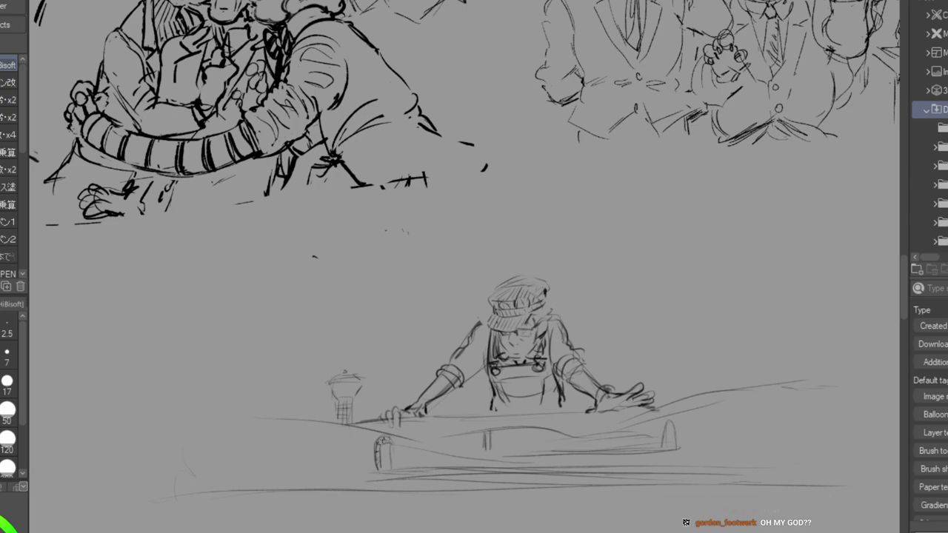
{"action": "left_click_drag", "start_coordinate": [383, 444], "coordinate": [393, 468]}
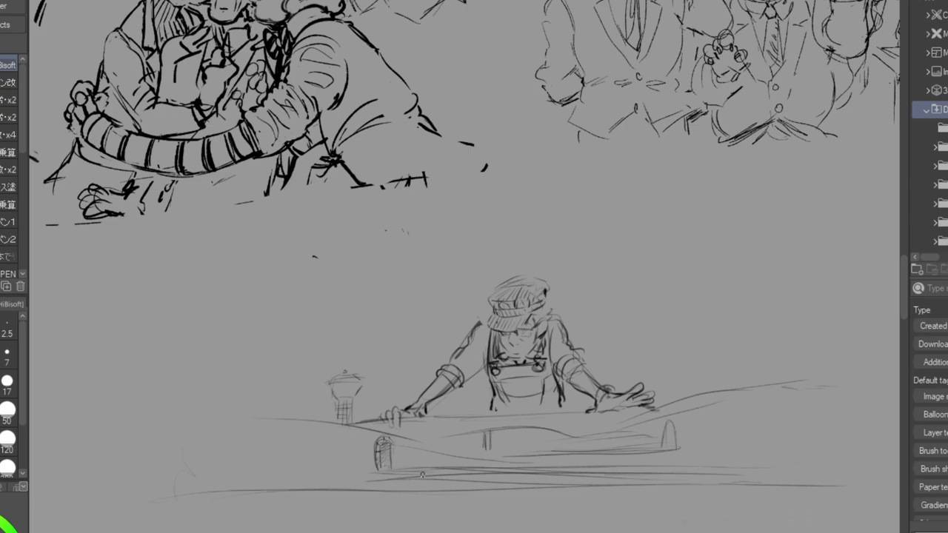
Draw the model train's funnel, wavy smoke trail and boxy carriages, erasing the man's outstretched fingers where the smoke passes.
{"action": "left_click_drag", "start_coordinate": [489, 429], "coordinate": [491, 421]}
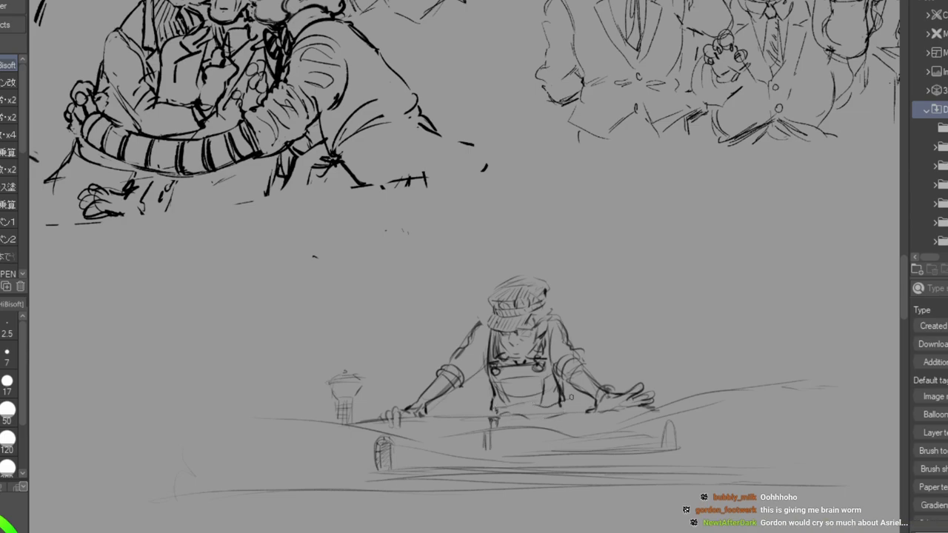
{"action": "mouse_move", "coordinate": [575, 397]}
{"action": "left_mouse_down"}
{"action": "mouse_move", "coordinate": [609, 423]}
{"action": "mouse_move", "coordinate": [627, 412]}
{"action": "mouse_move", "coordinate": [607, 399]}
{"action": "mouse_move", "coordinate": [629, 388]}
{"action": "mouse_move", "coordinate": [608, 387]}
{"action": "mouse_move", "coordinate": [594, 369]}
{"action": "mouse_move", "coordinate": [675, 385]}
{"action": "left_mouse_up"}
{"action": "key", "text": "e"}
{"action": "mouse_move", "coordinate": [607, 413]}
{"action": "left_mouse_down"}
{"action": "mouse_move", "coordinate": [595, 412]}
{"action": "mouse_move", "coordinate": [661, 396]}
{"action": "left_mouse_up"}
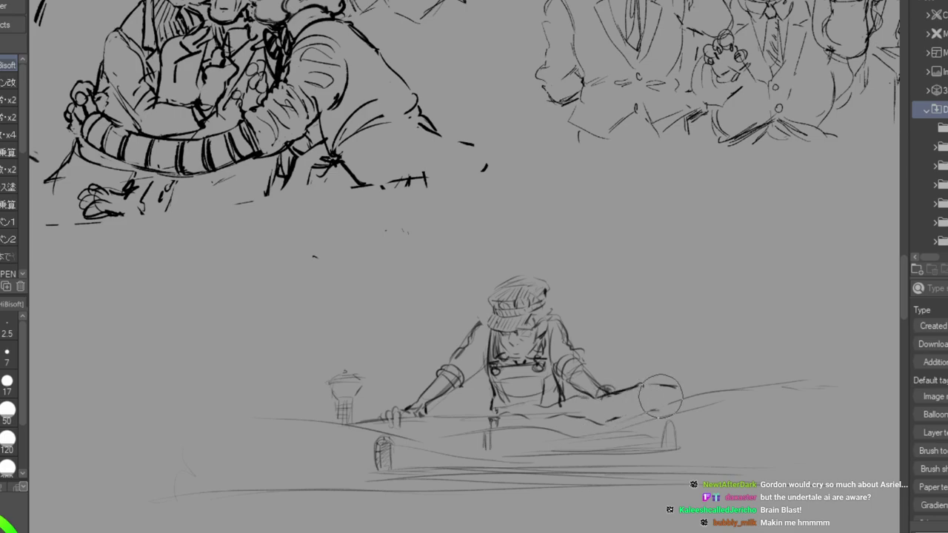
{"action": "mouse_move", "coordinate": [488, 428]}
{"action": "left_mouse_down"}
{"action": "mouse_move", "coordinate": [488, 453]}
{"action": "mouse_move", "coordinate": [499, 428]}
{"action": "mouse_move", "coordinate": [487, 447]}
{"action": "left_mouse_up"}
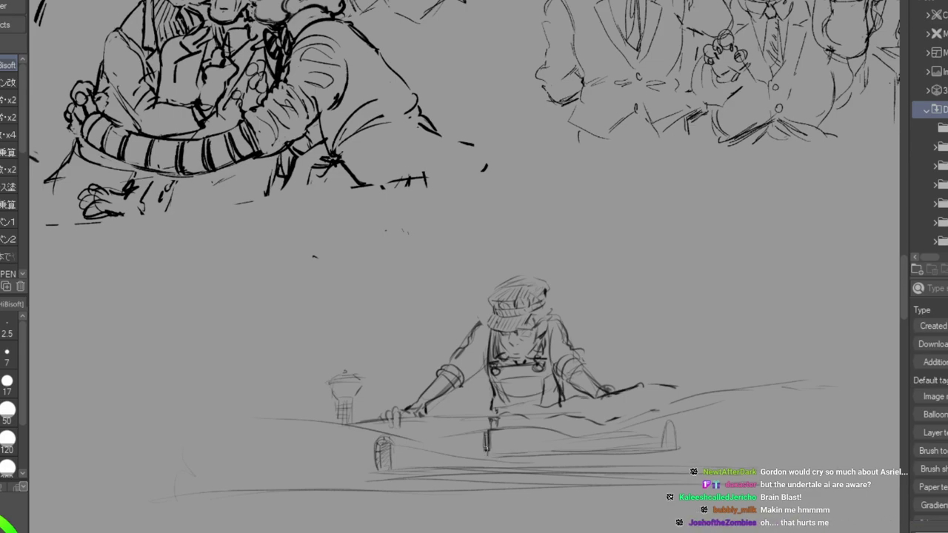
{"action": "mouse_move", "coordinate": [550, 431]}
{"action": "left_mouse_down"}
{"action": "mouse_move", "coordinate": [625, 427]}
{"action": "mouse_move", "coordinate": [621, 435]}
{"action": "mouse_move", "coordinate": [627, 427]}
{"action": "mouse_move", "coordinate": [632, 440]}
{"action": "mouse_move", "coordinate": [625, 431]}
{"action": "mouse_move", "coordinate": [662, 424]}
{"action": "left_mouse_up"}
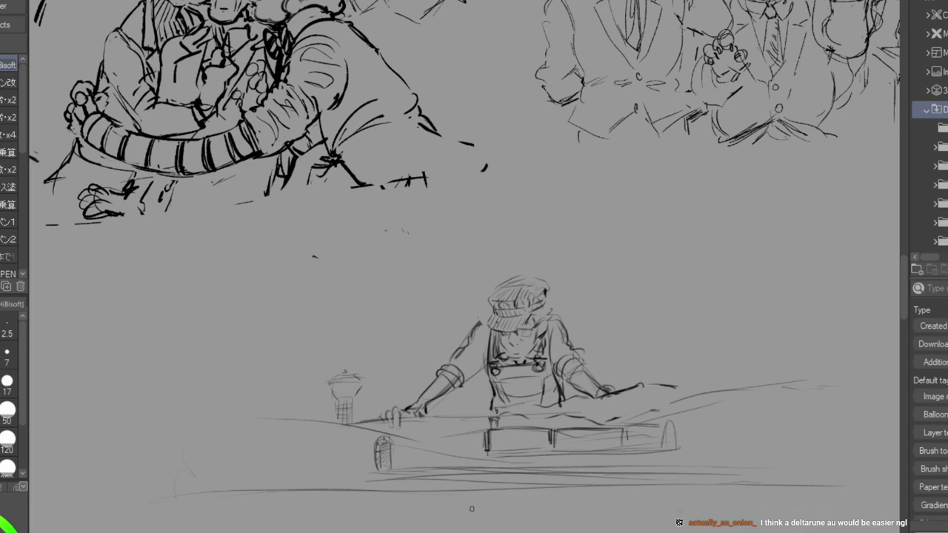
Sketch a round tree with a jagged crown, short trunk and ground strokes behind the water tower.
{"action": "left_click_drag", "start_coordinate": [271, 341], "coordinate": [282, 340]}
{"action": "left_click_drag", "start_coordinate": [297, 346], "coordinate": [317, 385]}
{"action": "mouse_move", "coordinate": [266, 341]}
{"action": "left_mouse_down"}
{"action": "mouse_move", "coordinate": [236, 345]}
{"action": "mouse_move", "coordinate": [221, 382]}
{"action": "mouse_move", "coordinate": [280, 394]}
{"action": "mouse_move", "coordinate": [254, 402]}
{"action": "mouse_move", "coordinate": [282, 404]}
{"action": "mouse_move", "coordinate": [260, 414]}
{"action": "mouse_move", "coordinate": [268, 419]}
{"action": "mouse_move", "coordinate": [266, 406]}
{"action": "mouse_move", "coordinate": [277, 424]}
{"action": "mouse_move", "coordinate": [267, 409]}
{"action": "mouse_move", "coordinate": [278, 396]}
{"action": "mouse_move", "coordinate": [268, 418]}
{"action": "mouse_move", "coordinate": [255, 409]}
{"action": "mouse_move", "coordinate": [311, 422]}
{"action": "left_mouse_up"}
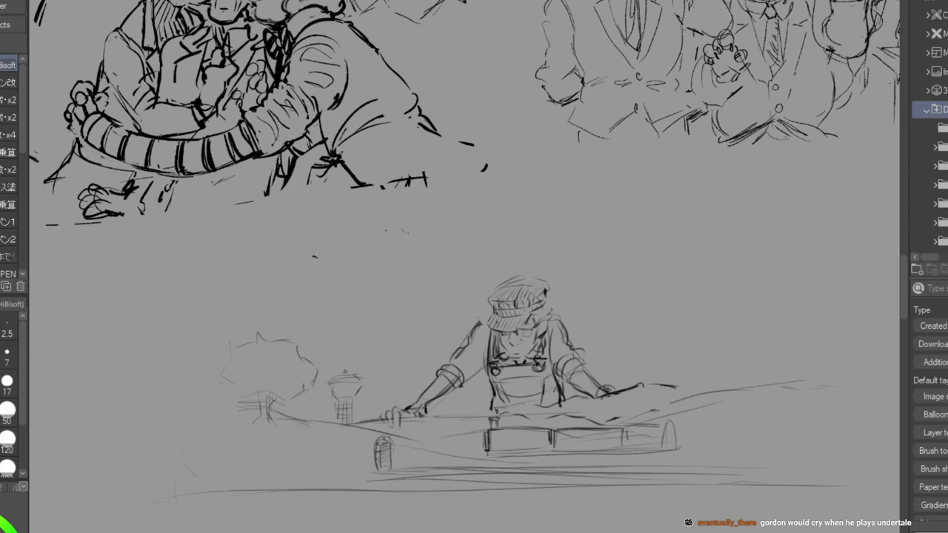
Outline the model table with vertical side edges, a raised far corner and a double front edge across its full width.
{"action": "mouse_move", "coordinate": [219, 404]}
{"action": "left_mouse_down"}
{"action": "mouse_move", "coordinate": [148, 385]}
{"action": "mouse_move", "coordinate": [148, 491]}
{"action": "mouse_move", "coordinate": [486, 528]}
{"action": "left_mouse_up"}
{"action": "left_click_drag", "start_coordinate": [190, 503], "coordinate": [501, 494]}
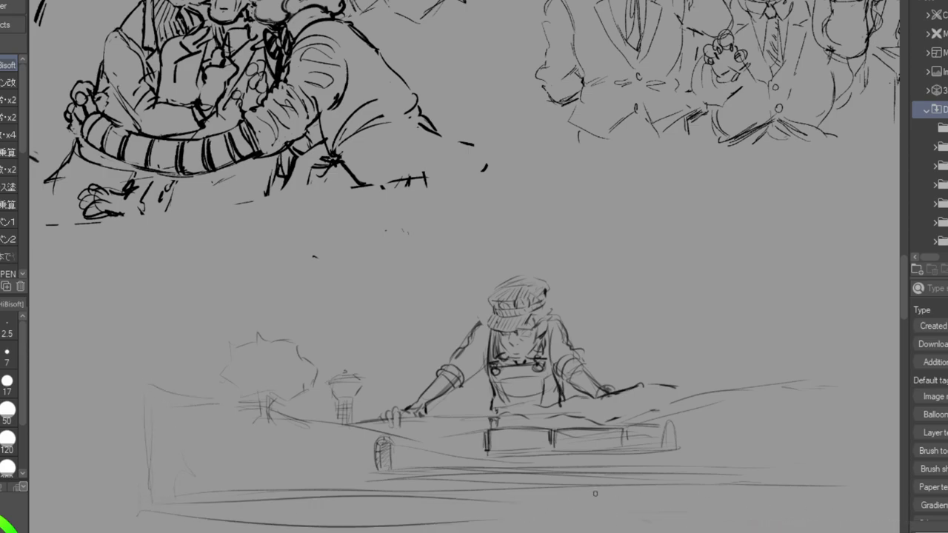
{"action": "left_click_drag", "start_coordinate": [577, 503], "coordinate": [745, 501]}
{"action": "left_click", "coordinate": [904, 506]}
{"action": "left_click_drag", "start_coordinate": [444, 74], "coordinate": [539, 489]}
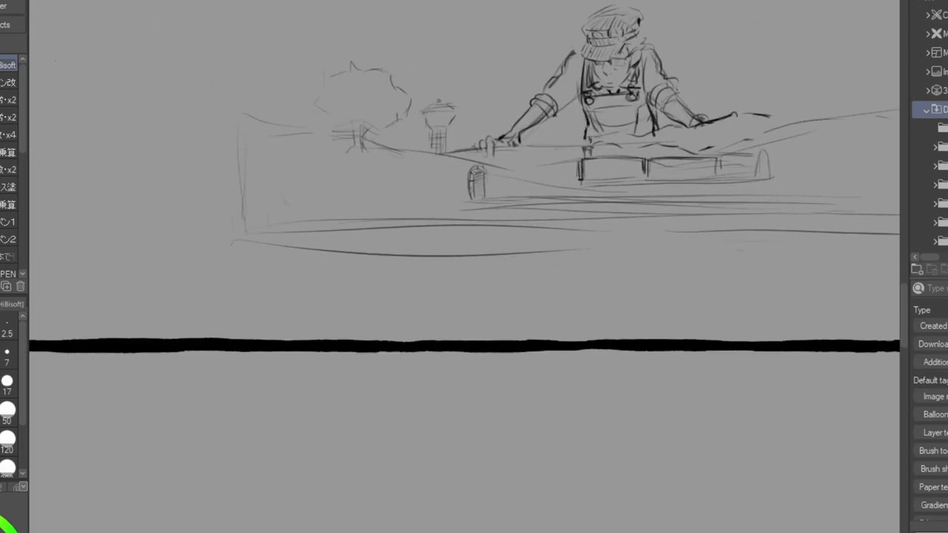
{"action": "left_click_drag", "start_coordinate": [539, 222], "coordinate": [381, 442]}
{"action": "left_click_drag", "start_coordinate": [770, 450], "coordinate": [832, 447]}
{"action": "mouse_move", "coordinate": [794, 339]}
{"action": "left_mouse_down"}
{"action": "mouse_move", "coordinate": [785, 422]}
{"action": "mouse_move", "coordinate": [801, 406]}
{"action": "left_mouse_up"}
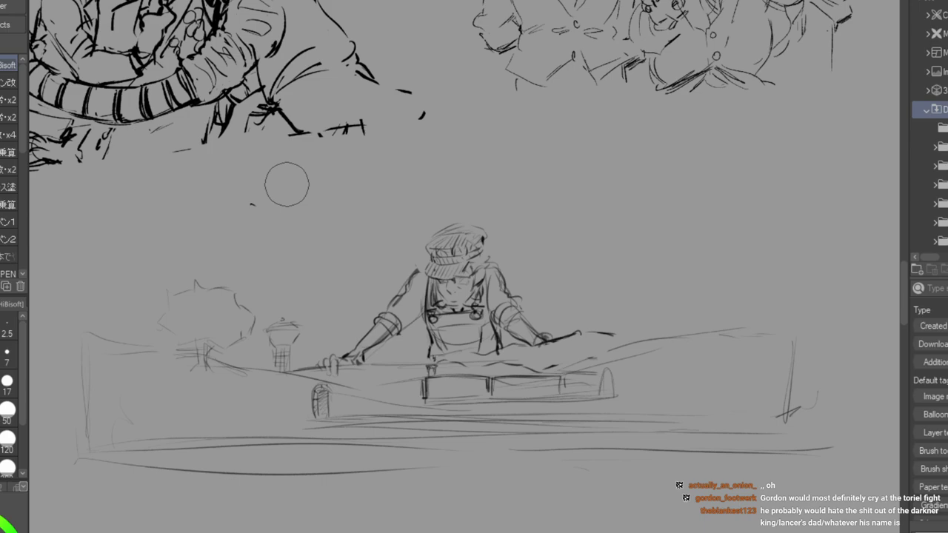
Sketch a new long head above the table with brows, sidelong eyes, nose and chin, removing the first straight whistle under it.
{"action": "key", "text": "p"}
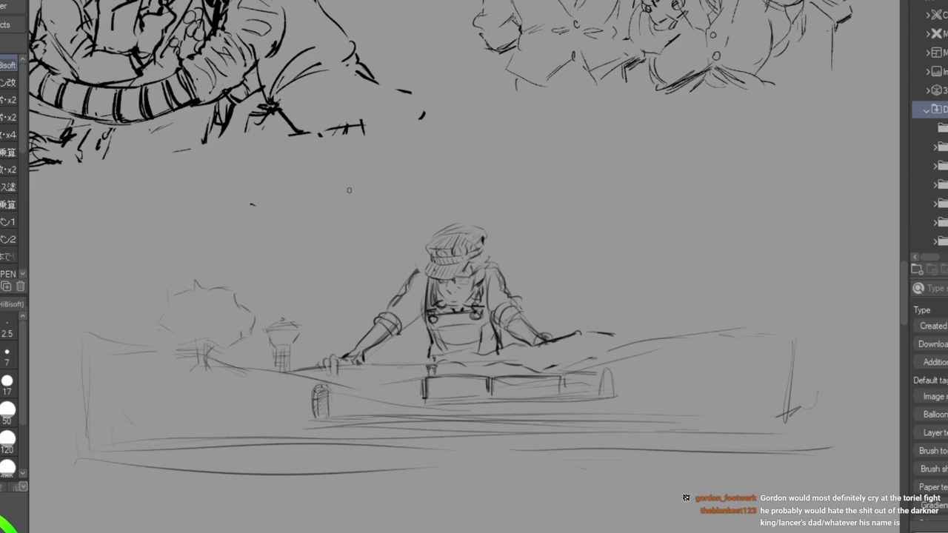
{"action": "mouse_move", "coordinate": [545, 178]}
{"action": "left_mouse_down"}
{"action": "mouse_move", "coordinate": [545, 213]}
{"action": "mouse_move", "coordinate": [548, 165]}
{"action": "mouse_move", "coordinate": [576, 160]}
{"action": "mouse_move", "coordinate": [583, 219]}
{"action": "mouse_move", "coordinate": [561, 255]}
{"action": "left_mouse_up"}
{"action": "left_click_drag", "start_coordinate": [569, 222], "coordinate": [577, 263]}
{"action": "mouse_move", "coordinate": [550, 189]}
{"action": "left_mouse_down"}
{"action": "mouse_move", "coordinate": [570, 189]}
{"action": "mouse_move", "coordinate": [570, 175]}
{"action": "left_mouse_up"}
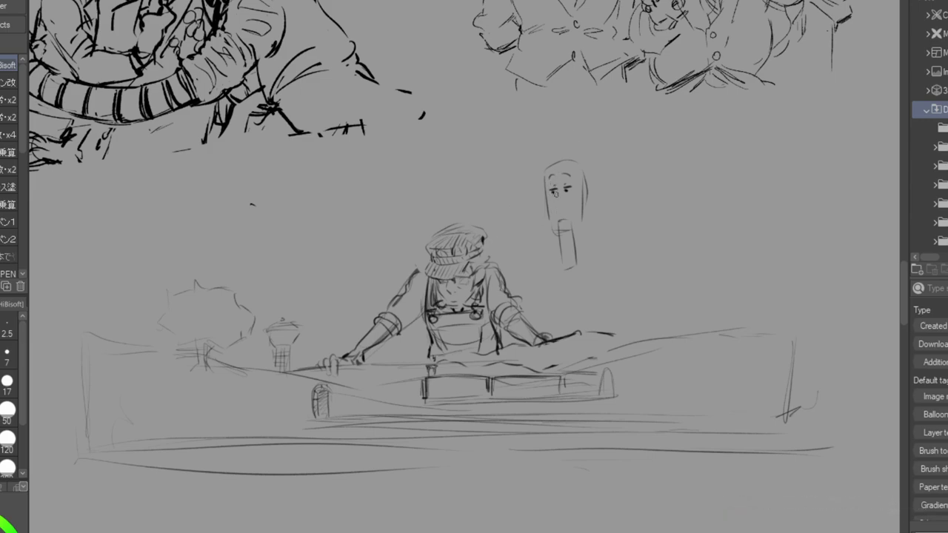
{"action": "left_click_drag", "start_coordinate": [554, 180], "coordinate": [561, 207]}
{"action": "mouse_move", "coordinate": [565, 215]}
{"action": "left_mouse_down"}
{"action": "mouse_move", "coordinate": [579, 265]}
{"action": "mouse_move", "coordinate": [555, 226]}
{"action": "left_mouse_up"}
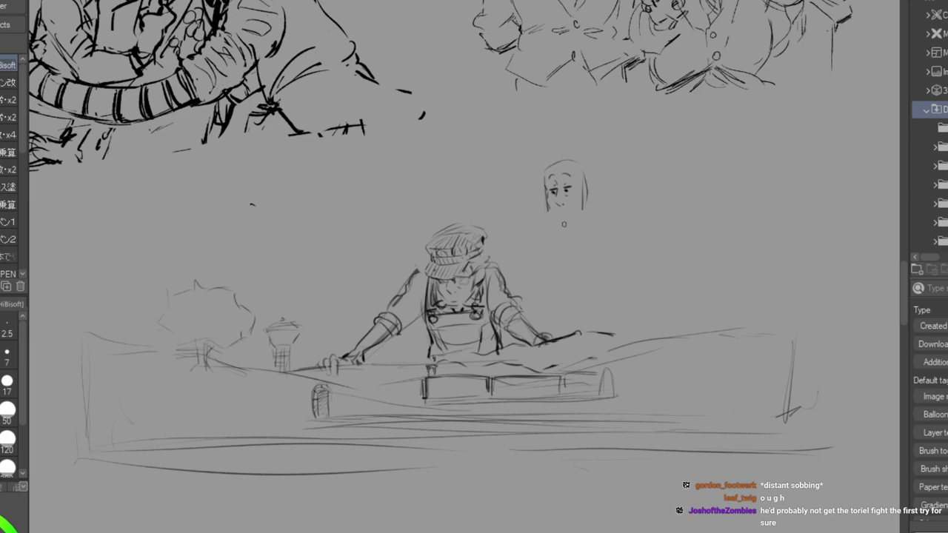
{"action": "mouse_move", "coordinate": [554, 220]}
{"action": "left_mouse_down"}
{"action": "mouse_move", "coordinate": [570, 233]}
{"action": "mouse_move", "coordinate": [580, 225]}
{"action": "left_mouse_up"}
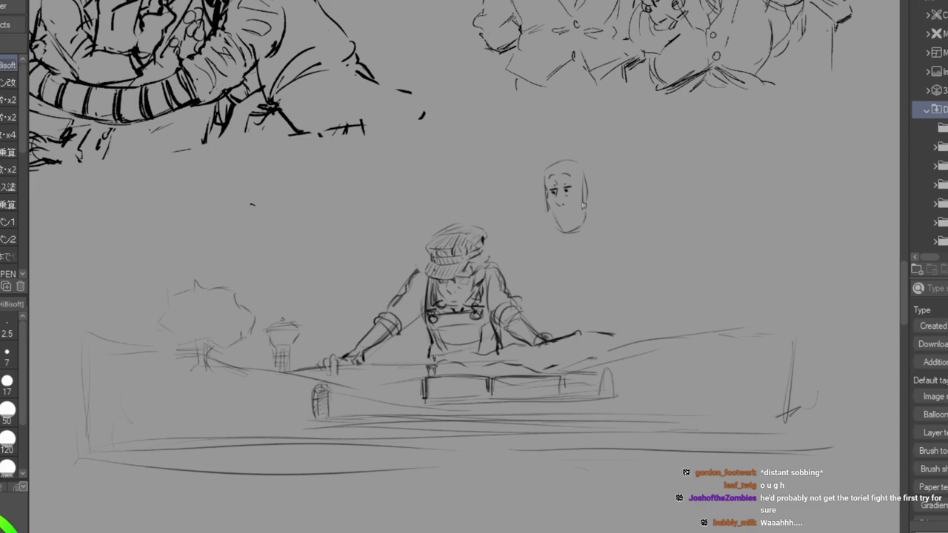
Draw a tilted box-shaped train whistle at the new head's mouth and darken its edges and top opening.
{"action": "left_click_drag", "start_coordinate": [559, 218], "coordinate": [553, 246]}
{"action": "left_click_drag", "start_coordinate": [549, 265], "coordinate": [564, 267]}
{"action": "mouse_move", "coordinate": [561, 219]}
{"action": "left_mouse_down"}
{"action": "mouse_move", "coordinate": [558, 264]}
{"action": "mouse_move", "coordinate": [557, 240]}
{"action": "mouse_move", "coordinate": [550, 266]}
{"action": "left_mouse_up"}
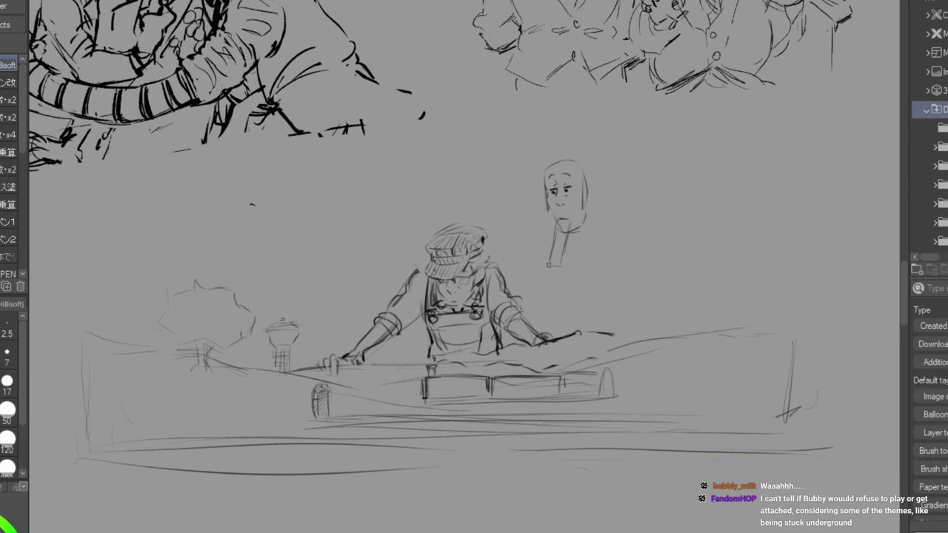
{"action": "mouse_move", "coordinate": [571, 220]}
{"action": "left_mouse_down"}
{"action": "mouse_move", "coordinate": [566, 266]}
{"action": "mouse_move", "coordinate": [557, 251]}
{"action": "left_mouse_up"}
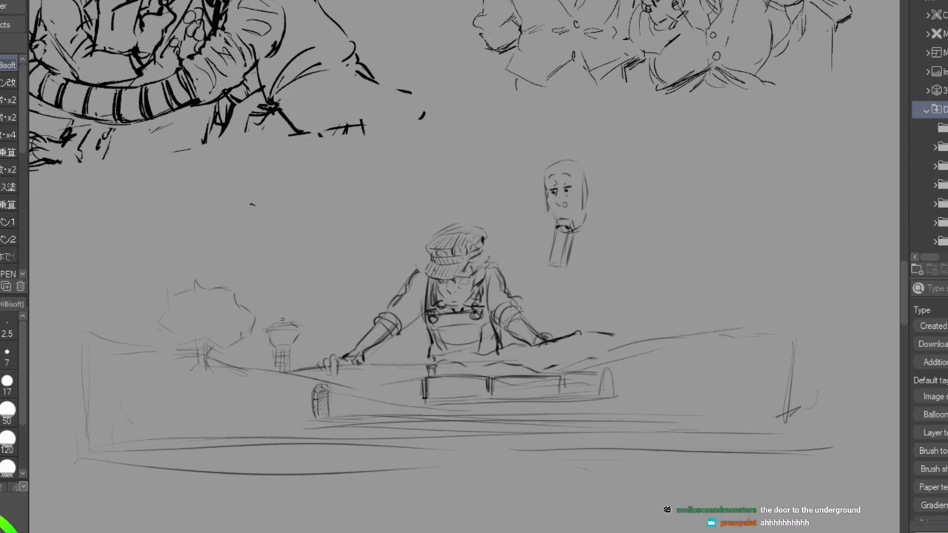
{"action": "key", "text": "ctrl+z"}
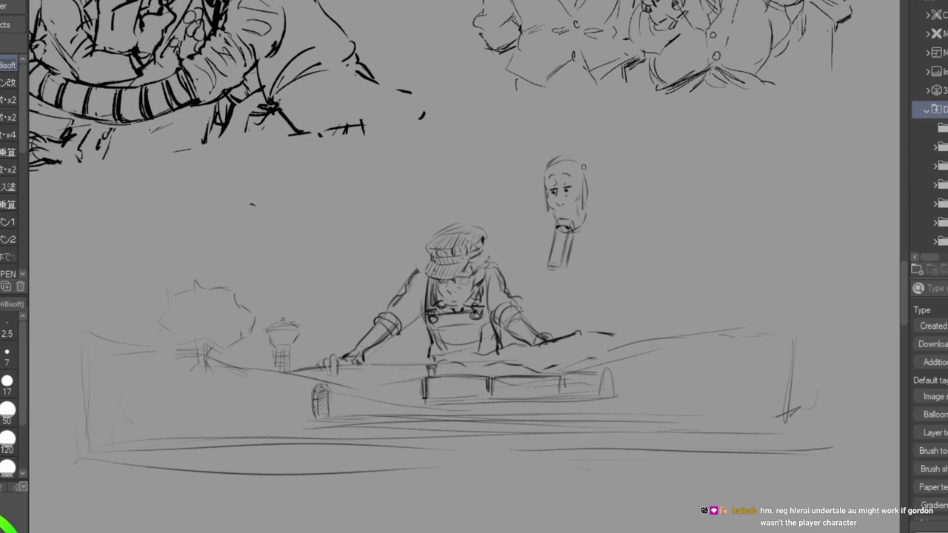
Add the whistle blower's ear, neck, collar and shoulder line, and rough in fingers around the whistle.
{"action": "left_click_drag", "start_coordinate": [593, 189], "coordinate": [589, 207]}
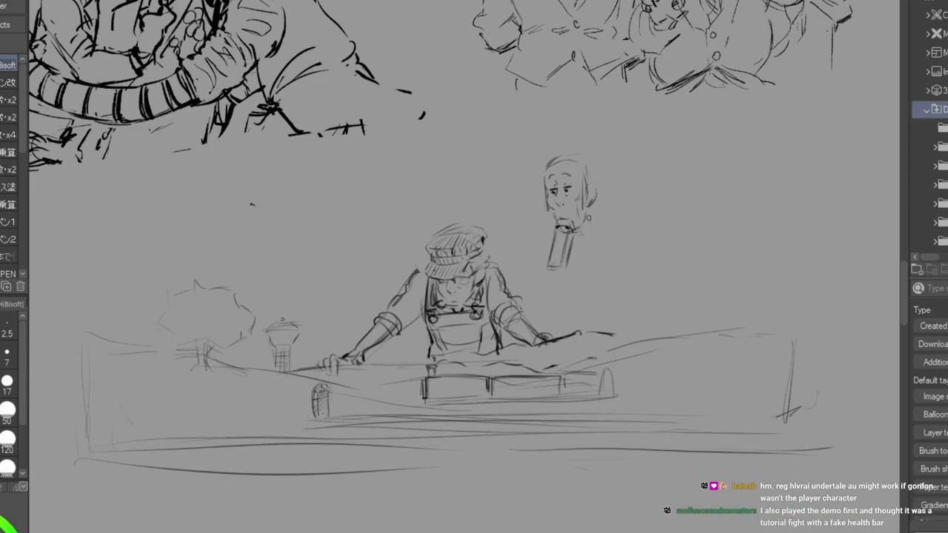
{"action": "mouse_move", "coordinate": [590, 215]}
{"action": "left_mouse_down"}
{"action": "mouse_move", "coordinate": [582, 238]}
{"action": "mouse_move", "coordinate": [591, 247]}
{"action": "left_mouse_up"}
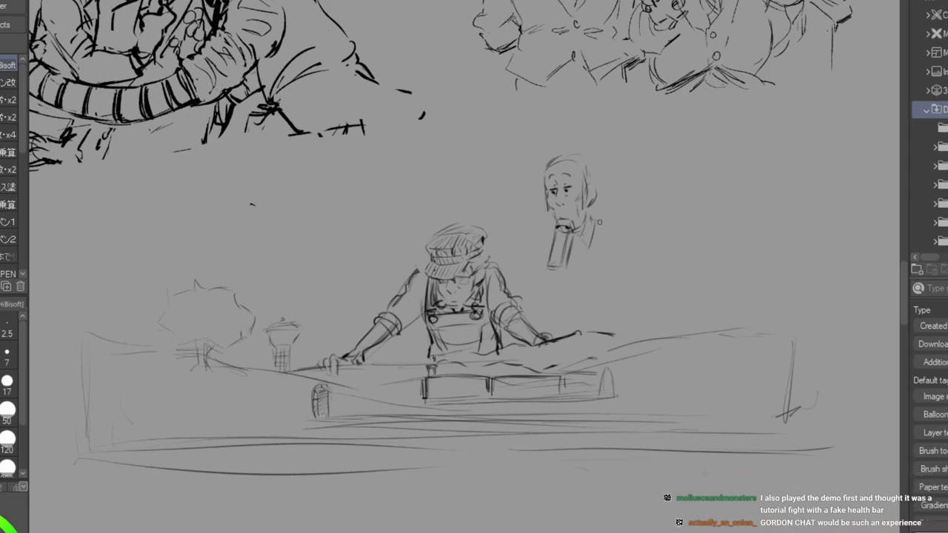
{"action": "left_click_drag", "start_coordinate": [593, 211], "coordinate": [621, 224]}
{"action": "left_click_drag", "start_coordinate": [552, 222], "coordinate": [524, 268]}
{"action": "left_click_drag", "start_coordinate": [555, 237], "coordinate": [539, 272]}
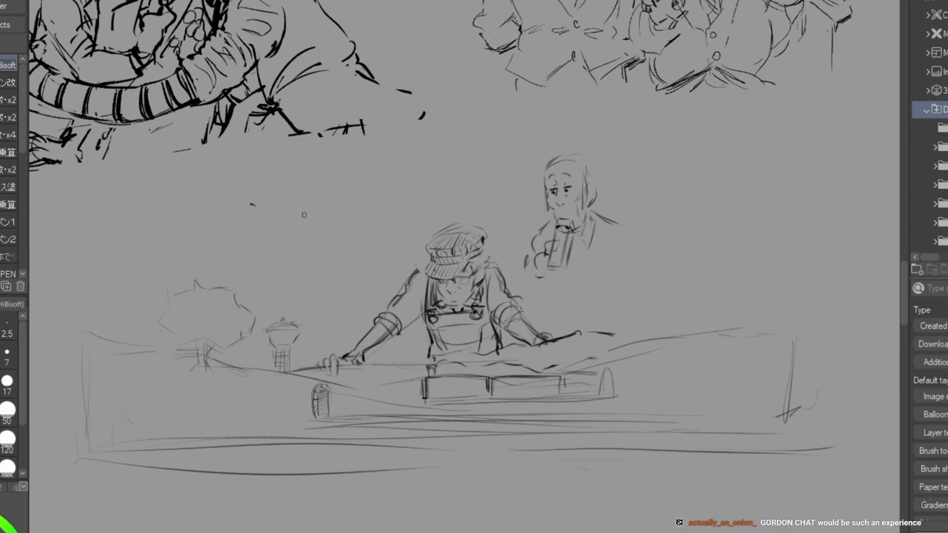
Draw an empty oval head above the water tower, add music notes by the whistle blower, and darken his gripping hand.
{"action": "left_click_drag", "start_coordinate": [322, 206], "coordinate": [295, 255]}
{"action": "mouse_move", "coordinate": [324, 206]}
{"action": "left_mouse_down"}
{"action": "mouse_move", "coordinate": [331, 256]}
{"action": "mouse_move", "coordinate": [316, 204]}
{"action": "mouse_move", "coordinate": [299, 208]}
{"action": "mouse_move", "coordinate": [295, 261]}
{"action": "mouse_move", "coordinate": [288, 245]}
{"action": "mouse_move", "coordinate": [319, 266]}
{"action": "left_mouse_up"}
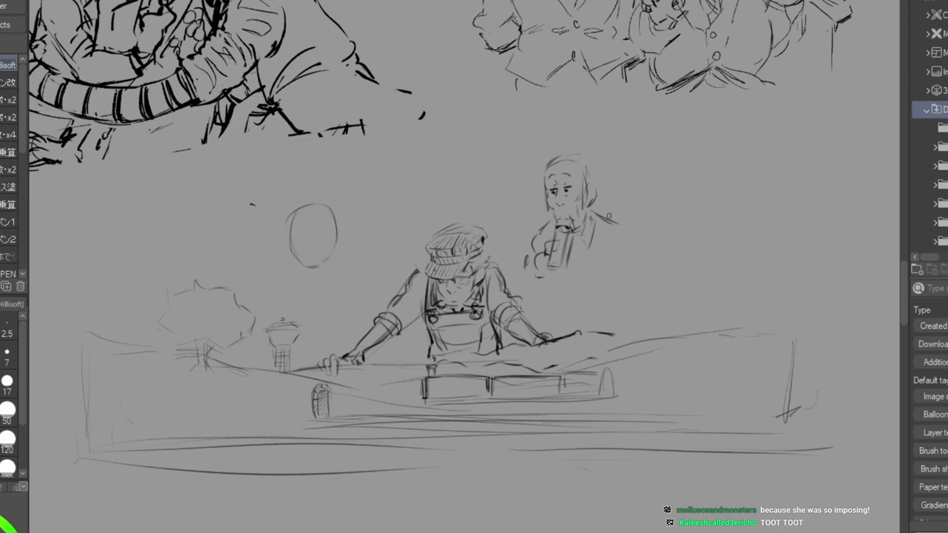
{"action": "mouse_move", "coordinate": [537, 212]}
{"action": "left_mouse_down"}
{"action": "mouse_move", "coordinate": [512, 200]}
{"action": "mouse_move", "coordinate": [507, 183]}
{"action": "left_mouse_up"}
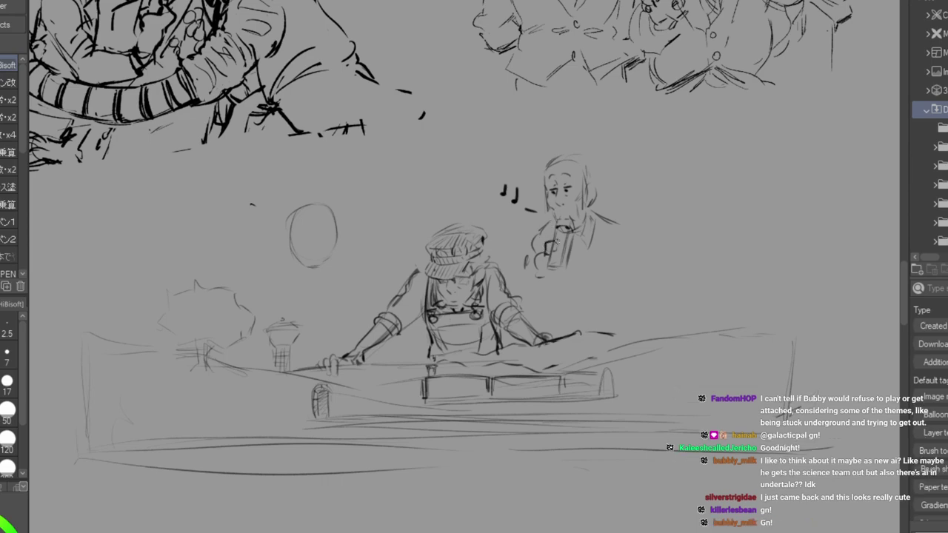
{"action": "mouse_move", "coordinate": [552, 248]}
{"action": "left_mouse_down"}
{"action": "mouse_move", "coordinate": [535, 290]}
{"action": "mouse_move", "coordinate": [550, 267]}
{"action": "mouse_move", "coordinate": [551, 279]}
{"action": "left_mouse_up"}
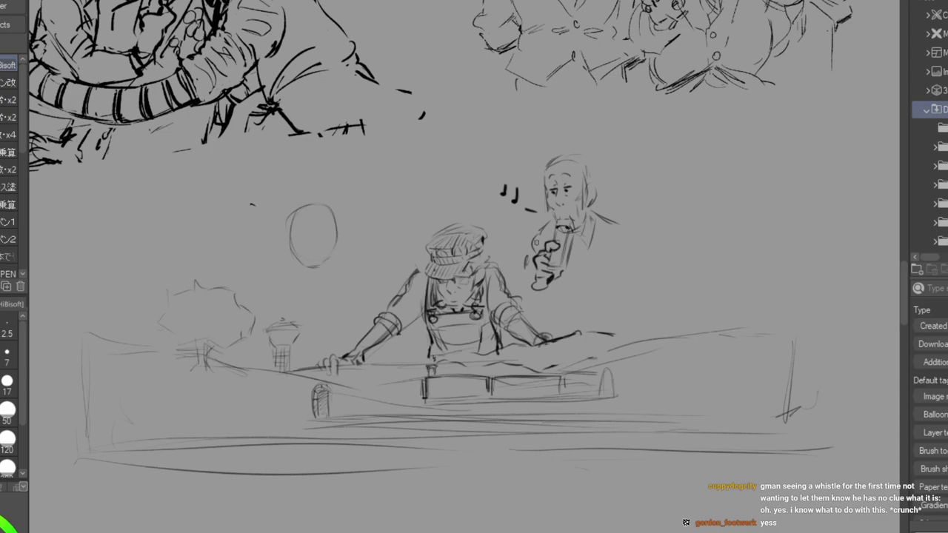
On an empty canvas area, paint a fuzzy-edged black mass with two yellow eyes and a rounded white head shape in front.
{"action": "mouse_move", "coordinate": [501, 161]}
{"action": "left_mouse_down"}
{"action": "mouse_move", "coordinate": [623, 498]}
{"action": "mouse_move", "coordinate": [518, 45]}
{"action": "left_mouse_up"}
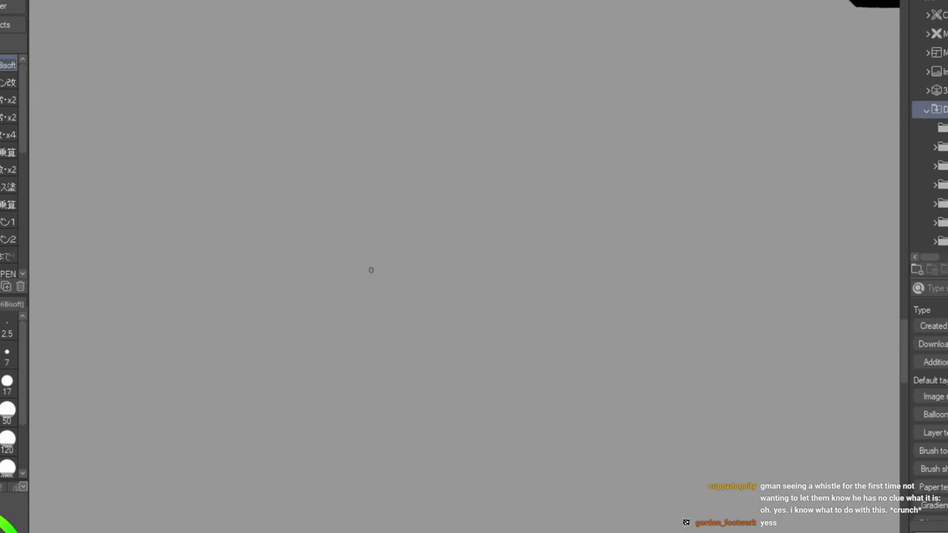
{"action": "mouse_move", "coordinate": [311, 237]}
{"action": "left_mouse_down"}
{"action": "mouse_move", "coordinate": [328, 301]}
{"action": "mouse_move", "coordinate": [430, 232]}
{"action": "mouse_move", "coordinate": [274, 401]}
{"action": "mouse_move", "coordinate": [211, 408]}
{"action": "mouse_move", "coordinate": [222, 388]}
{"action": "left_mouse_up"}
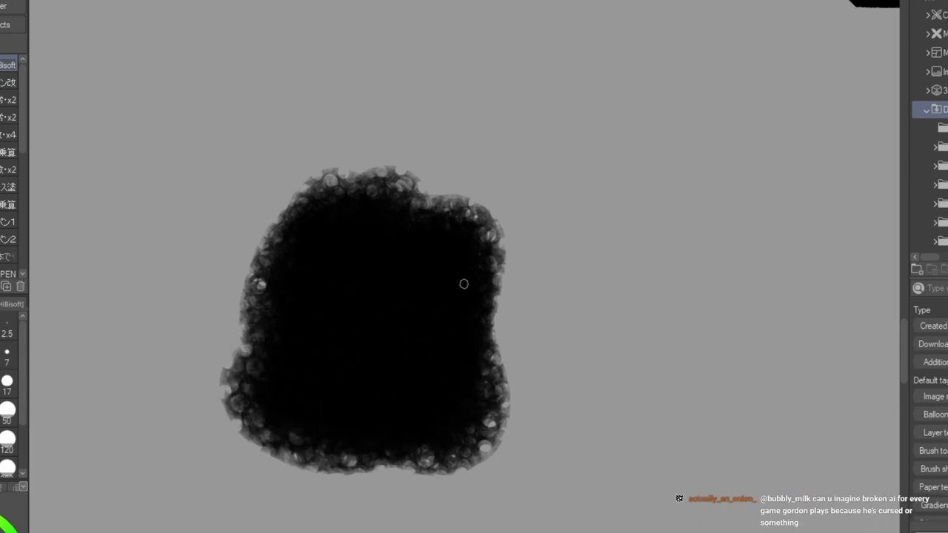
{"action": "mouse_move", "coordinate": [340, 277]}
{"action": "left_mouse_down"}
{"action": "mouse_move", "coordinate": [377, 276]}
{"action": "mouse_move", "coordinate": [349, 279]}
{"action": "left_mouse_up"}
{"action": "left_click_drag", "start_coordinate": [365, 279], "coordinate": [370, 278]}
{"action": "mouse_move", "coordinate": [395, 339]}
{"action": "left_mouse_down"}
{"action": "mouse_move", "coordinate": [451, 319]}
{"action": "mouse_move", "coordinate": [458, 386]}
{"action": "mouse_move", "coordinate": [441, 349]}
{"action": "mouse_move", "coordinate": [431, 416]}
{"action": "mouse_move", "coordinate": [422, 354]}
{"action": "mouse_move", "coordinate": [428, 430]}
{"action": "left_mouse_up"}
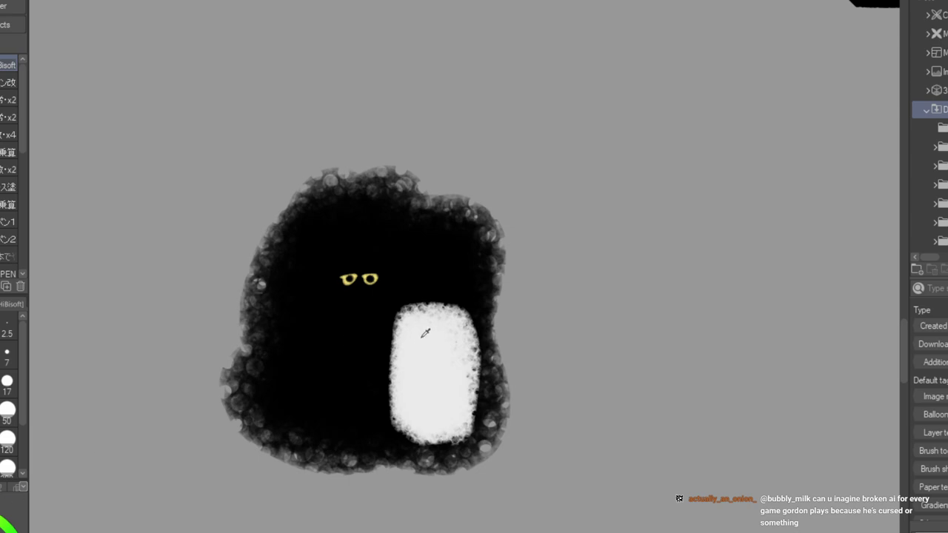
Add white hair tufts, an ear and a spiky ponytail to the white head, undoing the stray stroke.
{"action": "mouse_move", "coordinate": [455, 279]}
{"action": "left_mouse_down"}
{"action": "mouse_move", "coordinate": [431, 311]}
{"action": "mouse_move", "coordinate": [468, 301]}
{"action": "left_mouse_up"}
{"action": "mouse_move", "coordinate": [392, 354]}
{"action": "left_mouse_down"}
{"action": "mouse_move", "coordinate": [391, 393]}
{"action": "mouse_move", "coordinate": [386, 358]}
{"action": "mouse_move", "coordinate": [389, 390]}
{"action": "mouse_move", "coordinate": [353, 374]}
{"action": "mouse_move", "coordinate": [343, 405]}
{"action": "mouse_move", "coordinate": [348, 429]}
{"action": "mouse_move", "coordinate": [389, 440]}
{"action": "left_mouse_up"}
{"action": "mouse_move", "coordinate": [345, 406]}
{"action": "left_mouse_down"}
{"action": "mouse_move", "coordinate": [355, 377]}
{"action": "mouse_move", "coordinate": [368, 388]}
{"action": "mouse_move", "coordinate": [364, 409]}
{"action": "mouse_move", "coordinate": [388, 406]}
{"action": "left_mouse_up"}
{"action": "left_click_drag", "start_coordinate": [357, 350], "coordinate": [367, 342]}
{"action": "key", "text": "ctrl+z"}
{"action": "key", "text": "x"}
Draw the white head's face in black with glasses, eyes, nose, open mouth, goatee, brows and forehead hair lines.
{"action": "mouse_move", "coordinate": [426, 356]}
{"action": "left_mouse_down"}
{"action": "mouse_move", "coordinate": [417, 359]}
{"action": "mouse_move", "coordinate": [456, 362]}
{"action": "mouse_move", "coordinate": [450, 356]}
{"action": "mouse_move", "coordinate": [449, 385]}
{"action": "left_mouse_up"}
{"action": "left_click_drag", "start_coordinate": [428, 406], "coordinate": [454, 404]}
{"action": "mouse_move", "coordinate": [415, 334]}
{"action": "left_mouse_down"}
{"action": "mouse_move", "coordinate": [427, 320]}
{"action": "mouse_move", "coordinate": [459, 331]}
{"action": "left_mouse_up"}
{"action": "mouse_move", "coordinate": [417, 396]}
{"action": "left_mouse_down"}
{"action": "mouse_move", "coordinate": [435, 391]}
{"action": "mouse_move", "coordinate": [423, 430]}
{"action": "left_mouse_up"}
{"action": "mouse_move", "coordinate": [417, 401]}
{"action": "left_mouse_down"}
{"action": "mouse_move", "coordinate": [417, 431]}
{"action": "mouse_move", "coordinate": [432, 438]}
{"action": "left_mouse_up"}
{"action": "mouse_move", "coordinate": [423, 429]}
{"action": "left_mouse_down"}
{"action": "mouse_move", "coordinate": [440, 426]}
{"action": "mouse_move", "coordinate": [448, 442]}
{"action": "left_mouse_up"}
{"action": "mouse_move", "coordinate": [442, 396]}
{"action": "left_mouse_down"}
{"action": "mouse_move", "coordinate": [468, 391]}
{"action": "mouse_move", "coordinate": [468, 407]}
{"action": "left_mouse_up"}
{"action": "mouse_move", "coordinate": [404, 331]}
{"action": "left_mouse_down"}
{"action": "mouse_move", "coordinate": [399, 382]}
{"action": "mouse_move", "coordinate": [396, 359]}
{"action": "left_mouse_up"}
{"action": "mouse_move", "coordinate": [439, 316]}
{"action": "left_mouse_down"}
{"action": "mouse_move", "coordinate": [434, 375]}
{"action": "mouse_move", "coordinate": [453, 348]}
{"action": "mouse_move", "coordinate": [477, 356]}
{"action": "mouse_move", "coordinate": [474, 347]}
{"action": "left_mouse_up"}
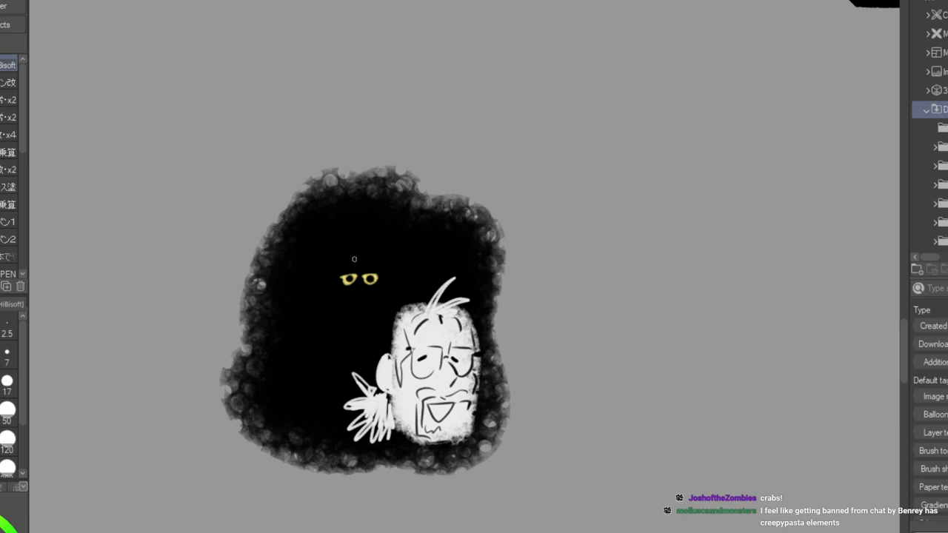
Trim the yellow eyes smaller with black, and extend the back of the white head with a straight edge.
{"action": "left_click_drag", "start_coordinate": [360, 273], "coordinate": [379, 273]}
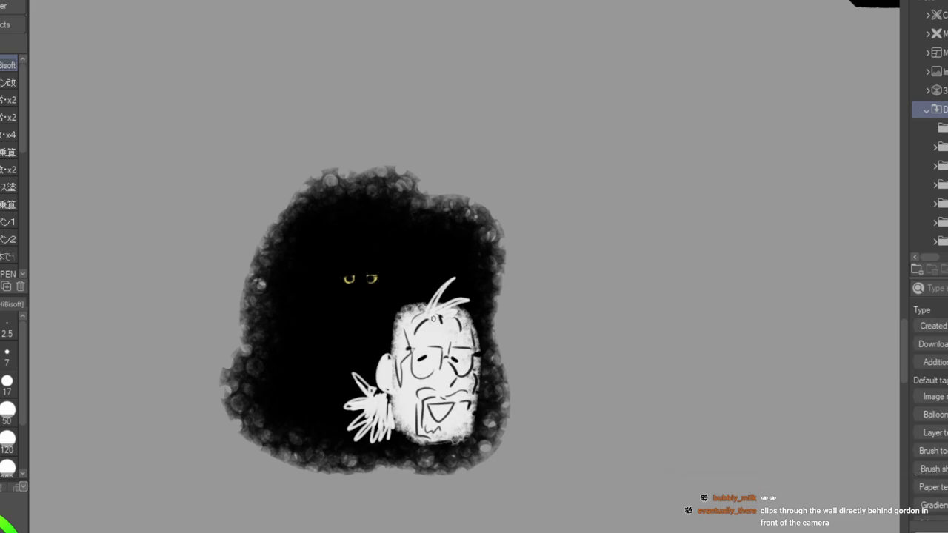
{"action": "mouse_move", "coordinate": [387, 317]}
{"action": "left_mouse_down"}
{"action": "mouse_move", "coordinate": [387, 347]}
{"action": "mouse_move", "coordinate": [420, 306]}
{"action": "mouse_move", "coordinate": [391, 347]}
{"action": "left_mouse_up"}
{"action": "left_click_drag", "start_coordinate": [392, 317], "coordinate": [393, 351]}
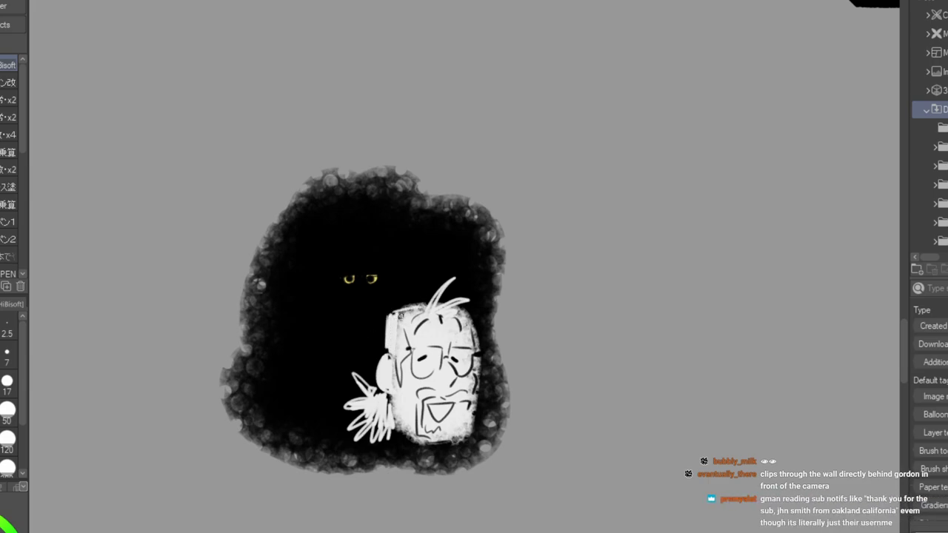
Fill in a white neck beneath the head and add thin shoulder lines on both sides.
{"action": "mouse_move", "coordinate": [391, 418]}
{"action": "left_mouse_down"}
{"action": "mouse_move", "coordinate": [387, 453]}
{"action": "mouse_move", "coordinate": [442, 461]}
{"action": "left_mouse_up"}
{"action": "mouse_move", "coordinate": [394, 404]}
{"action": "left_mouse_down"}
{"action": "mouse_move", "coordinate": [422, 441]}
{"action": "mouse_move", "coordinate": [395, 431]}
{"action": "mouse_move", "coordinate": [413, 440]}
{"action": "mouse_move", "coordinate": [401, 451]}
{"action": "mouse_move", "coordinate": [401, 443]}
{"action": "mouse_move", "coordinate": [440, 448]}
{"action": "mouse_move", "coordinate": [381, 445]}
{"action": "mouse_move", "coordinate": [325, 468]}
{"action": "left_mouse_up"}
{"action": "left_click_drag", "start_coordinate": [467, 453], "coordinate": [485, 456]}
Outline thin white speech bubbles beneath the yellow eyes, and add chat lines with coloured name scribbles and the text "UH".
{"action": "mouse_move", "coordinate": [317, 311]}
{"action": "left_mouse_down"}
{"action": "mouse_move", "coordinate": [261, 328]}
{"action": "mouse_move", "coordinate": [320, 319]}
{"action": "mouse_move", "coordinate": [324, 337]}
{"action": "mouse_move", "coordinate": [359, 345]}
{"action": "mouse_move", "coordinate": [340, 365]}
{"action": "mouse_move", "coordinate": [302, 359]}
{"action": "left_mouse_up"}
{"action": "mouse_move", "coordinate": [295, 370]}
{"action": "left_mouse_down"}
{"action": "mouse_move", "coordinate": [249, 379]}
{"action": "mouse_move", "coordinate": [294, 388]}
{"action": "mouse_move", "coordinate": [337, 417]}
{"action": "mouse_move", "coordinate": [345, 406]}
{"action": "left_mouse_up"}
{"action": "left_click_drag", "start_coordinate": [264, 428], "coordinate": [280, 437]}
{"action": "mouse_move", "coordinate": [269, 444]}
{"action": "left_mouse_down"}
{"action": "mouse_move", "coordinate": [279, 451]}
{"action": "mouse_move", "coordinate": [289, 443]}
{"action": "left_mouse_up"}
{"action": "left_click_drag", "start_coordinate": [287, 439], "coordinate": [287, 454]}
{"action": "mouse_move", "coordinate": [260, 433]}
{"action": "left_mouse_down"}
{"action": "mouse_move", "coordinate": [235, 444]}
{"action": "mouse_move", "coordinate": [260, 447]}
{"action": "left_mouse_up"}
{"action": "left_click_drag", "start_coordinate": [229, 412], "coordinate": [244, 415]}
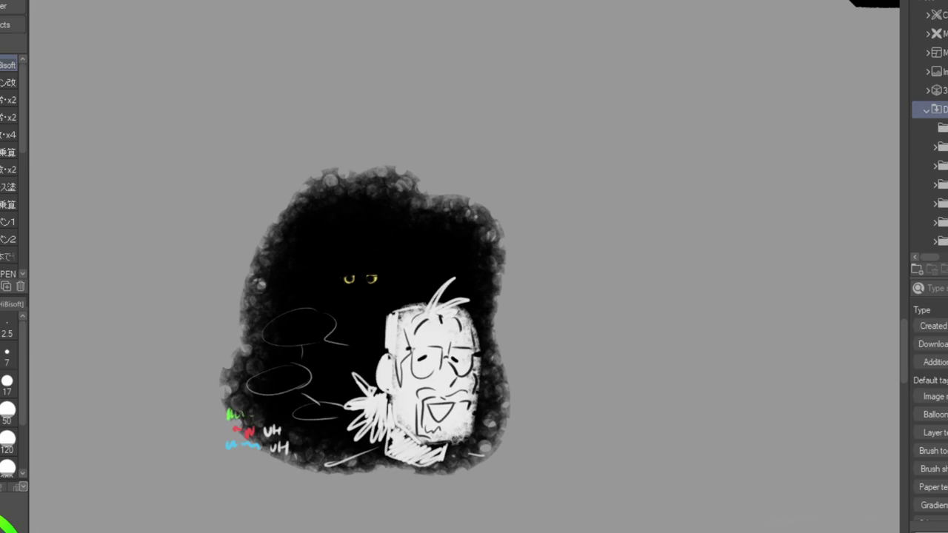
Sketch the whistle blower's lower sleeve and clean up the stray lines around his hand.
{"action": "mouse_move", "coordinate": [263, 410]}
{"action": "left_mouse_down"}
{"action": "mouse_move", "coordinate": [273, 416]}
{"action": "mouse_move", "coordinate": [263, 413]}
{"action": "mouse_move", "coordinate": [274, 401]}
{"action": "left_mouse_up"}
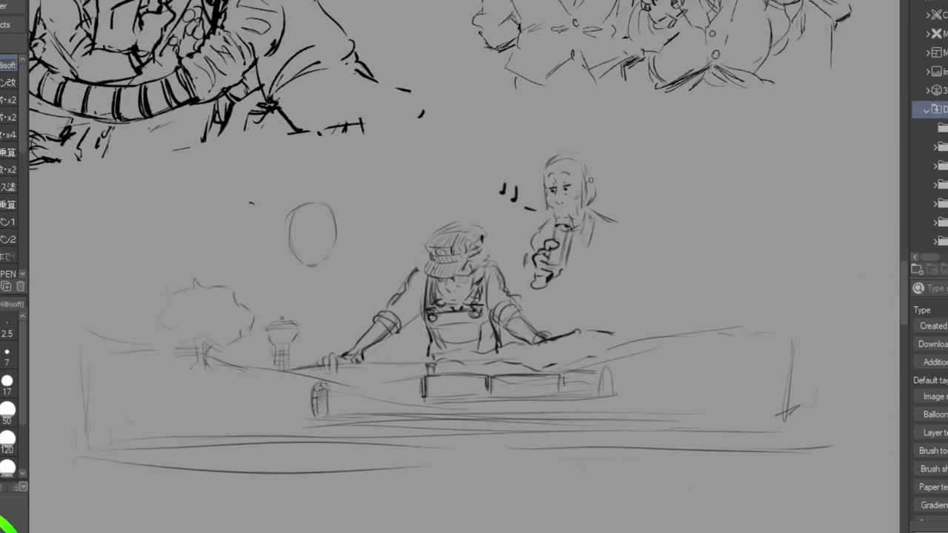
{"action": "mouse_move", "coordinate": [529, 278]}
{"action": "left_mouse_down"}
{"action": "mouse_move", "coordinate": [543, 290]}
{"action": "mouse_move", "coordinate": [516, 289]}
{"action": "mouse_move", "coordinate": [550, 303]}
{"action": "mouse_move", "coordinate": [548, 294]}
{"action": "left_mouse_up"}
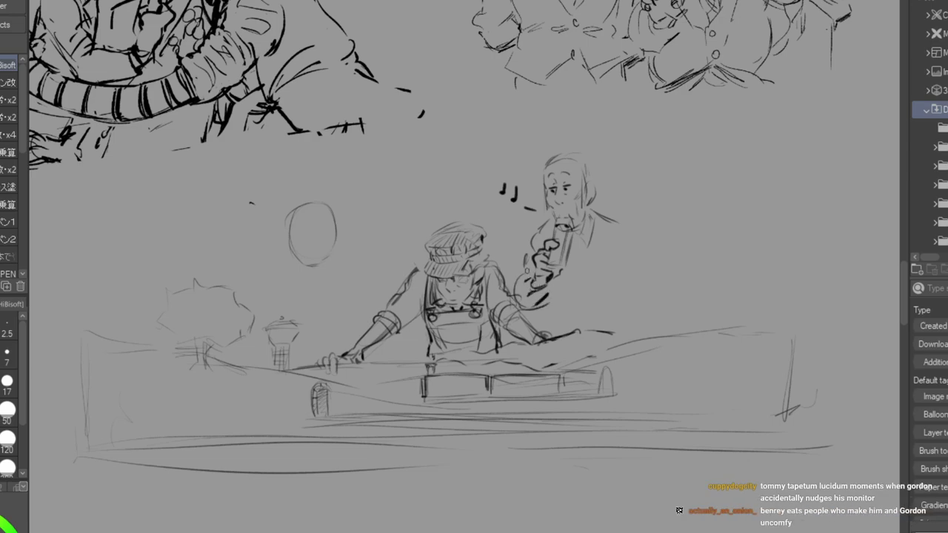
{"action": "key", "text": "e"}
{"action": "mouse_move", "coordinate": [524, 262]}
{"action": "left_mouse_down"}
{"action": "mouse_move", "coordinate": [529, 287]}
{"action": "mouse_move", "coordinate": [527, 279]}
{"action": "left_mouse_up"}
{"action": "key", "text": "ctrl+z"}
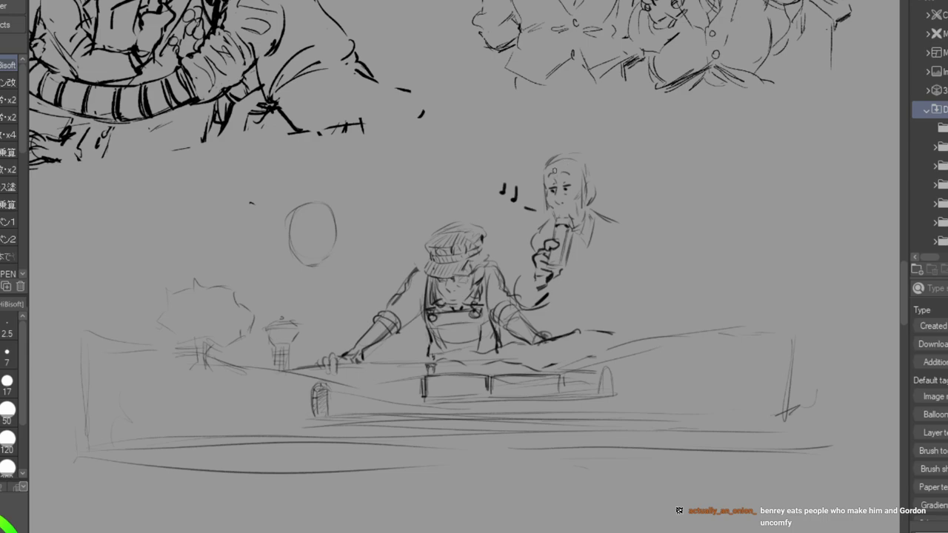
Draw the whistle blower's short dark hair with a swept tuft at the front and a sideburn.
{"action": "mouse_move", "coordinate": [560, 166]}
{"action": "left_mouse_down"}
{"action": "mouse_move", "coordinate": [575, 164]}
{"action": "mouse_move", "coordinate": [580, 188]}
{"action": "left_mouse_up"}
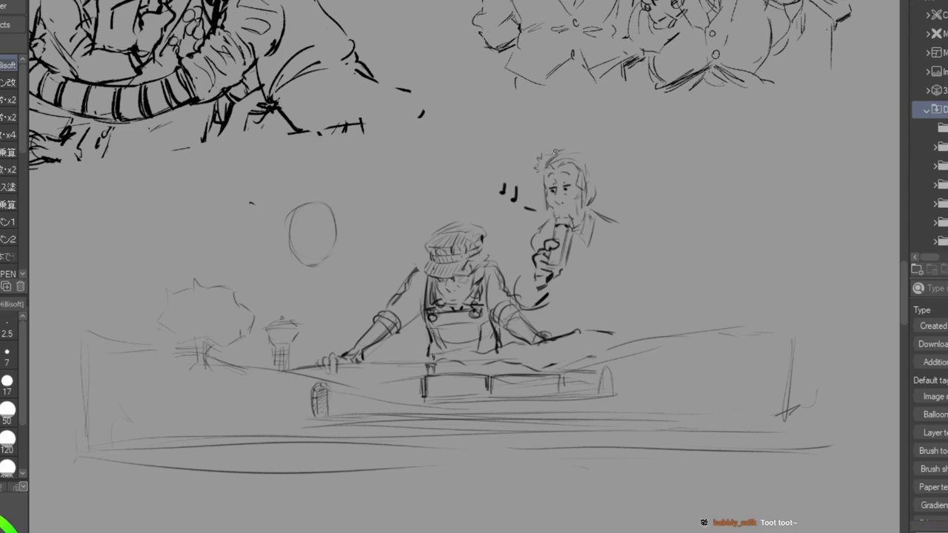
{"action": "left_click_drag", "start_coordinate": [592, 157], "coordinate": [590, 159]}
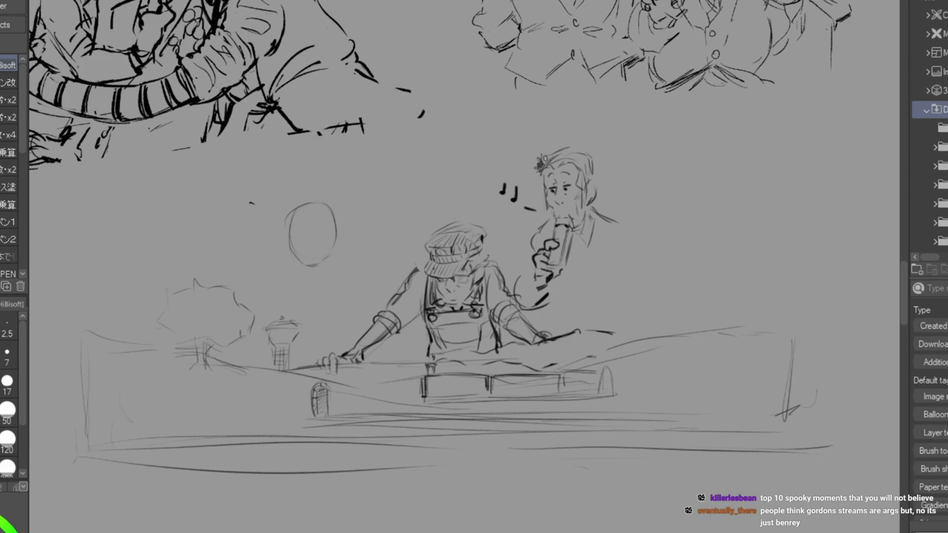
{"action": "left_click_drag", "start_coordinate": [543, 159], "coordinate": [545, 160]}
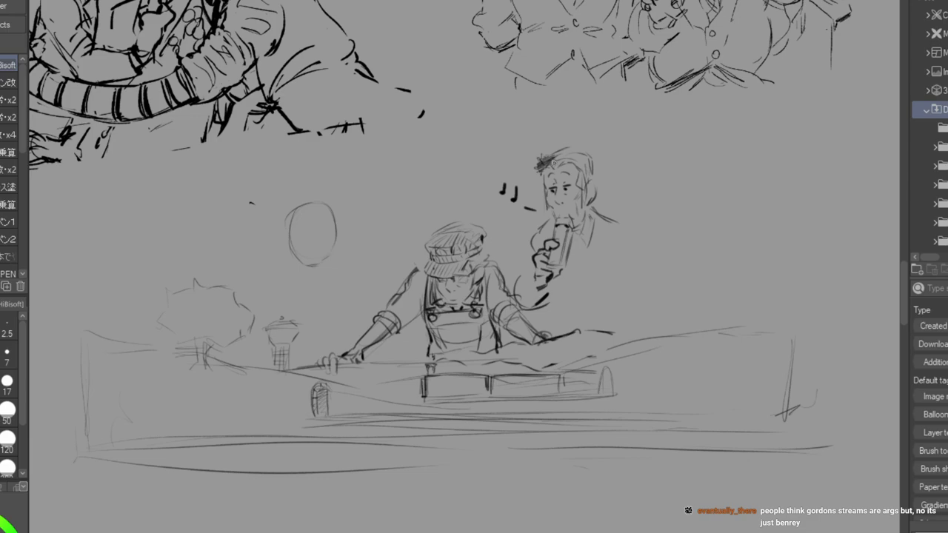
{"action": "mouse_move", "coordinate": [556, 152]}
{"action": "left_mouse_down"}
{"action": "mouse_move", "coordinate": [591, 163]}
{"action": "mouse_move", "coordinate": [582, 199]}
{"action": "left_mouse_up"}
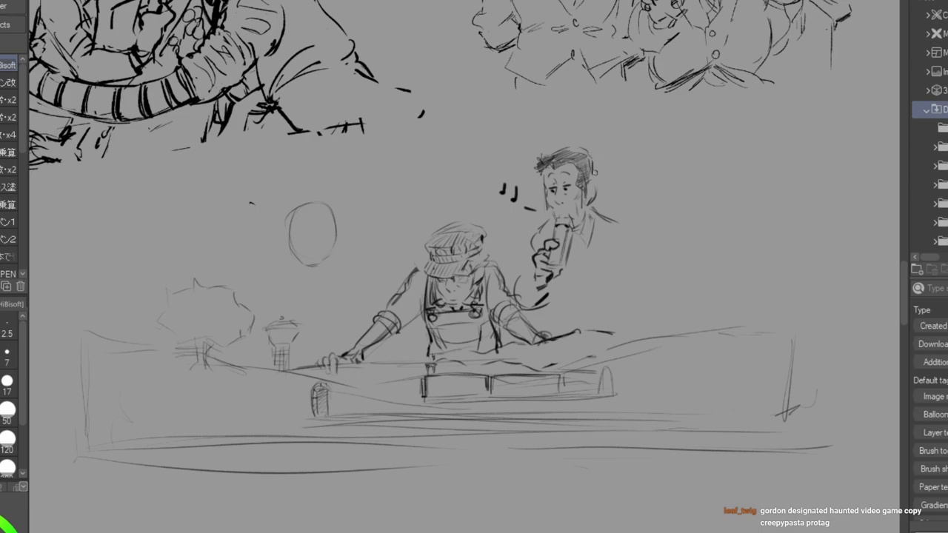
Draw the whistle blower's second hand on the whistle, with cuff, bent sleeve and shoulder.
{"action": "mouse_move", "coordinate": [531, 275]}
{"action": "left_mouse_down"}
{"action": "mouse_move", "coordinate": [544, 295]}
{"action": "mouse_move", "coordinate": [553, 283]}
{"action": "left_mouse_up"}
{"action": "mouse_move", "coordinate": [564, 247]}
{"action": "left_mouse_down"}
{"action": "mouse_move", "coordinate": [560, 263]}
{"action": "mouse_move", "coordinate": [572, 271]}
{"action": "mouse_move", "coordinate": [579, 261]}
{"action": "mouse_move", "coordinate": [567, 267]}
{"action": "mouse_move", "coordinate": [569, 289]}
{"action": "mouse_move", "coordinate": [580, 285]}
{"action": "mouse_move", "coordinate": [573, 293]}
{"action": "left_mouse_up"}
{"action": "mouse_move", "coordinate": [557, 282]}
{"action": "left_mouse_down"}
{"action": "mouse_move", "coordinate": [586, 283]}
{"action": "mouse_move", "coordinate": [580, 296]}
{"action": "mouse_move", "coordinate": [588, 300]}
{"action": "mouse_move", "coordinate": [585, 284]}
{"action": "mouse_move", "coordinate": [583, 300]}
{"action": "mouse_move", "coordinate": [601, 281]}
{"action": "mouse_move", "coordinate": [588, 280]}
{"action": "mouse_move", "coordinate": [619, 264]}
{"action": "left_mouse_up"}
{"action": "mouse_move", "coordinate": [587, 300]}
{"action": "left_mouse_down"}
{"action": "mouse_move", "coordinate": [619, 302]}
{"action": "mouse_move", "coordinate": [637, 285]}
{"action": "mouse_move", "coordinate": [618, 304]}
{"action": "left_mouse_up"}
{"action": "mouse_move", "coordinate": [635, 268]}
{"action": "left_mouse_down"}
{"action": "mouse_move", "coordinate": [631, 302]}
{"action": "mouse_move", "coordinate": [630, 224]}
{"action": "mouse_move", "coordinate": [601, 223]}
{"action": "mouse_move", "coordinate": [622, 215]}
{"action": "left_mouse_up"}
{"action": "mouse_move", "coordinate": [612, 213]}
{"action": "left_mouse_down"}
{"action": "mouse_move", "coordinate": [636, 233]}
{"action": "mouse_move", "coordinate": [635, 254]}
{"action": "mouse_move", "coordinate": [599, 216]}
{"action": "left_mouse_up"}
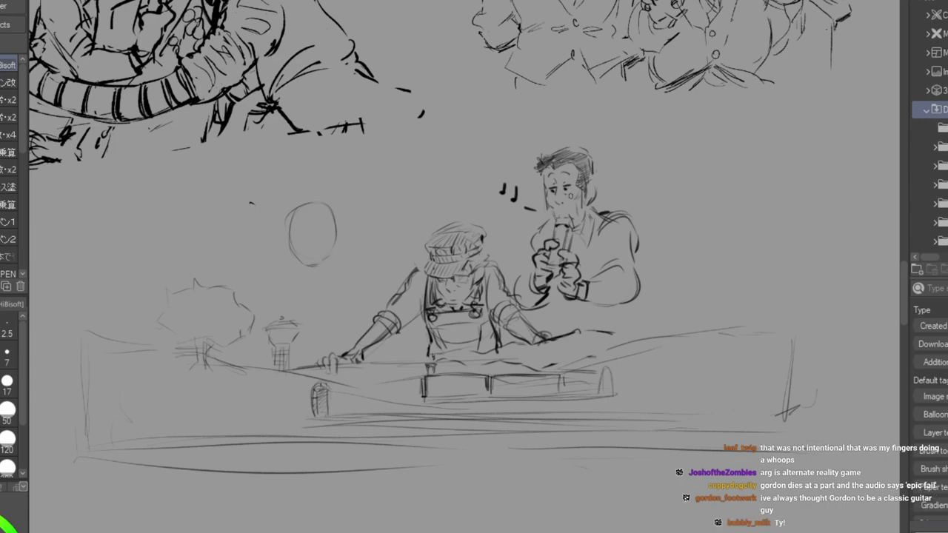
Add the whistle blower's shirt collar, dark tie, lapels and the lower edge of his jacket.
{"action": "mouse_move", "coordinate": [595, 224]}
{"action": "left_mouse_down"}
{"action": "mouse_move", "coordinate": [578, 272]}
{"action": "mouse_move", "coordinate": [591, 236]}
{"action": "mouse_move", "coordinate": [573, 246]}
{"action": "left_mouse_up"}
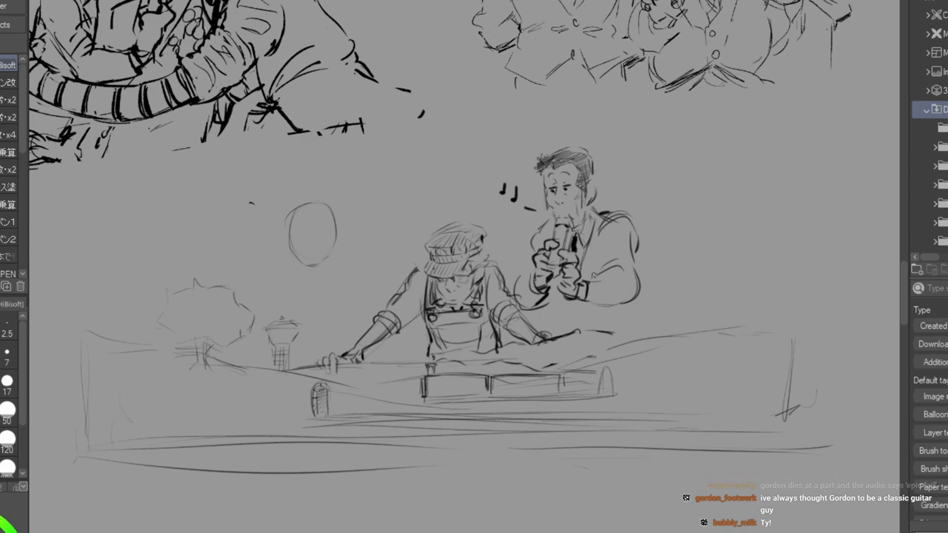
{"action": "left_click_drag", "start_coordinate": [600, 252], "coordinate": [594, 211]}
{"action": "left_click_drag", "start_coordinate": [589, 257], "coordinate": [589, 277]}
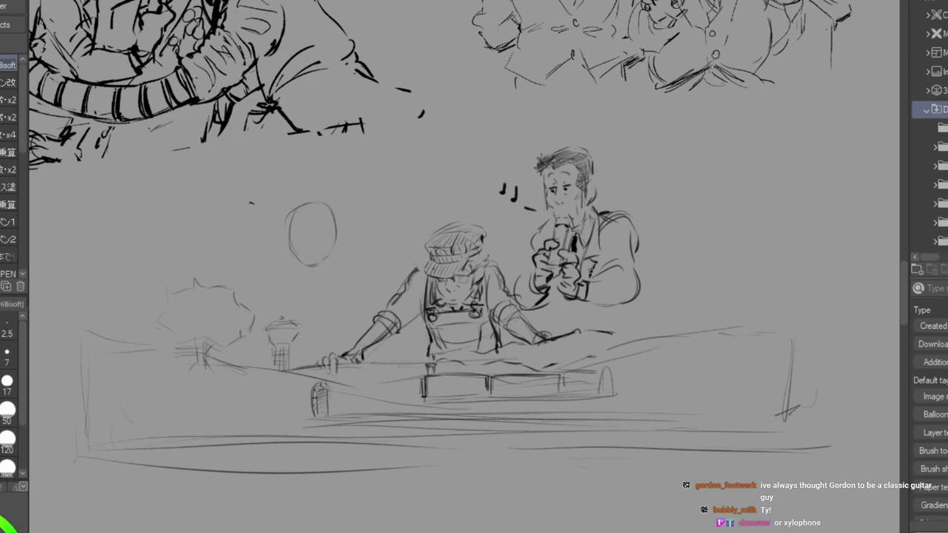
{"action": "left_click_drag", "start_coordinate": [613, 217], "coordinate": [602, 240]}
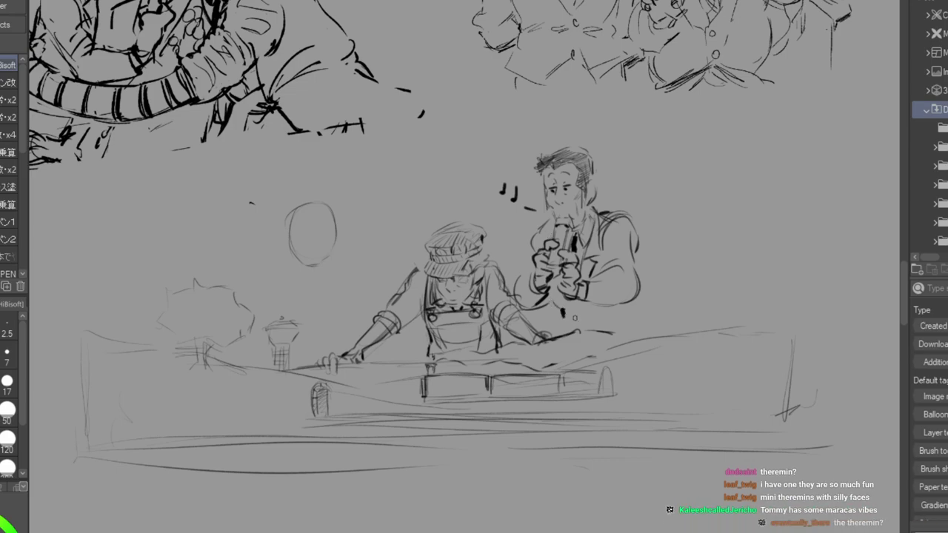
{"action": "mouse_move", "coordinate": [577, 314]}
{"action": "left_mouse_down"}
{"action": "mouse_move", "coordinate": [593, 329]}
{"action": "mouse_move", "coordinate": [615, 326]}
{"action": "mouse_move", "coordinate": [634, 322]}
{"action": "mouse_move", "coordinate": [643, 303]}
{"action": "mouse_move", "coordinate": [652, 317]}
{"action": "mouse_move", "coordinate": [635, 324]}
{"action": "left_mouse_up"}
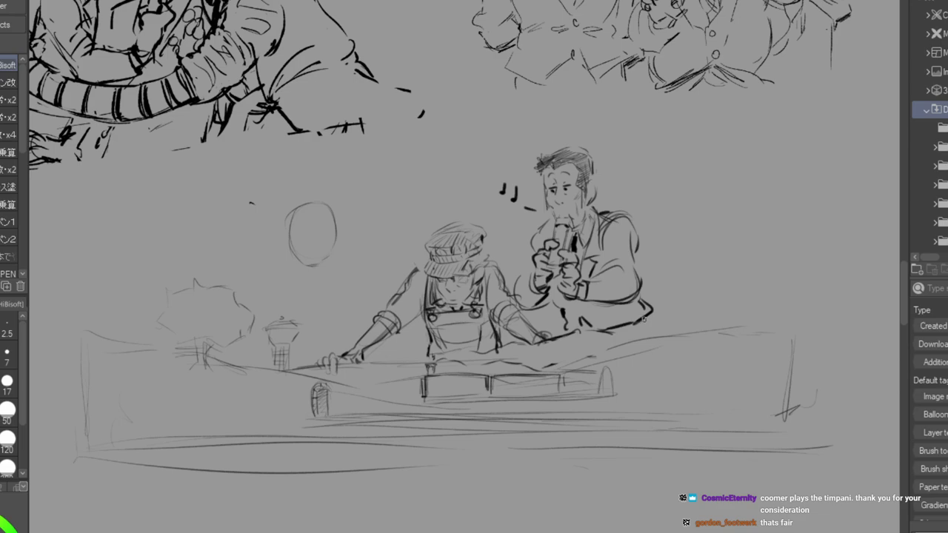
Ink the hilly far edge and the vertical end of the model landscape behind the whistle blower.
{"action": "mouse_move", "coordinate": [619, 332]}
{"action": "left_mouse_down"}
{"action": "mouse_move", "coordinate": [783, 322]}
{"action": "mouse_move", "coordinate": [642, 335]}
{"action": "mouse_move", "coordinate": [796, 299]}
{"action": "left_mouse_up"}
{"action": "left_click_drag", "start_coordinate": [801, 302], "coordinate": [794, 385]}
{"action": "mouse_move", "coordinate": [800, 299]}
{"action": "left_mouse_down"}
{"action": "mouse_move", "coordinate": [787, 403]}
{"action": "mouse_move", "coordinate": [802, 293]}
{"action": "mouse_move", "coordinate": [811, 312]}
{"action": "mouse_move", "coordinate": [795, 387]}
{"action": "left_mouse_up"}
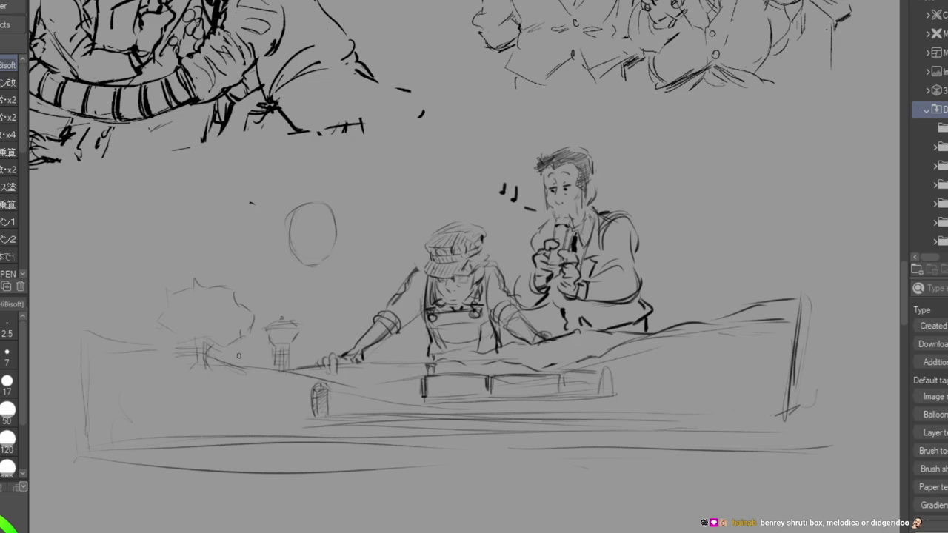
Draw the model tree's trunk, roots and outer foliage, and darken the ground line sloping down toward the train.
{"action": "mouse_move", "coordinate": [195, 343]}
{"action": "left_mouse_down"}
{"action": "mouse_move", "coordinate": [191, 366]}
{"action": "mouse_move", "coordinate": [208, 347]}
{"action": "mouse_move", "coordinate": [208, 367]}
{"action": "left_mouse_up"}
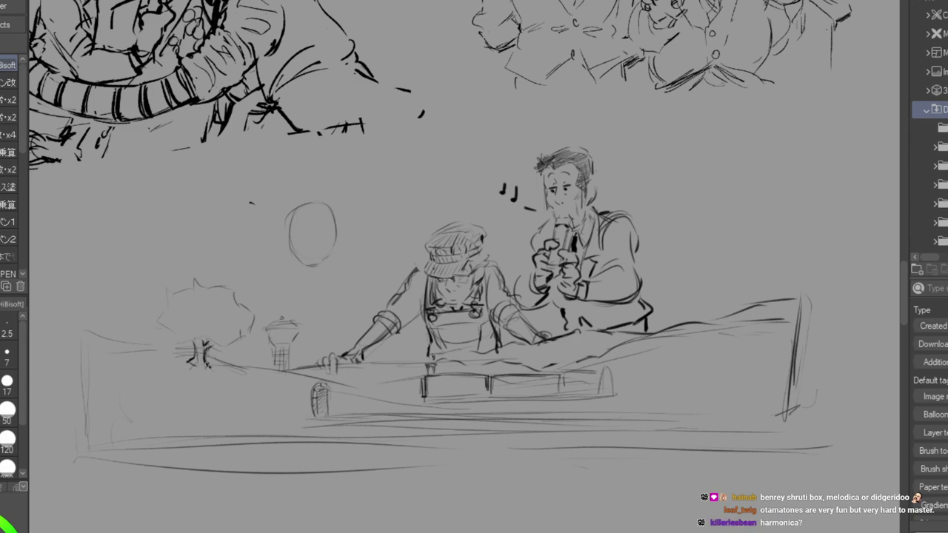
{"action": "mouse_move", "coordinate": [240, 294]}
{"action": "left_mouse_down"}
{"action": "mouse_move", "coordinate": [259, 293]}
{"action": "mouse_move", "coordinate": [251, 348]}
{"action": "left_mouse_up"}
{"action": "mouse_move", "coordinate": [244, 359]}
{"action": "left_mouse_down"}
{"action": "mouse_move", "coordinate": [225, 346]}
{"action": "mouse_move", "coordinate": [219, 358]}
{"action": "mouse_move", "coordinate": [231, 362]}
{"action": "mouse_move", "coordinate": [219, 371]}
{"action": "mouse_move", "coordinate": [212, 346]}
{"action": "mouse_move", "coordinate": [241, 361]}
{"action": "left_mouse_up"}
{"action": "mouse_move", "coordinate": [262, 319]}
{"action": "left_mouse_down"}
{"action": "mouse_move", "coordinate": [271, 329]}
{"action": "mouse_move", "coordinate": [250, 357]}
{"action": "left_mouse_up"}
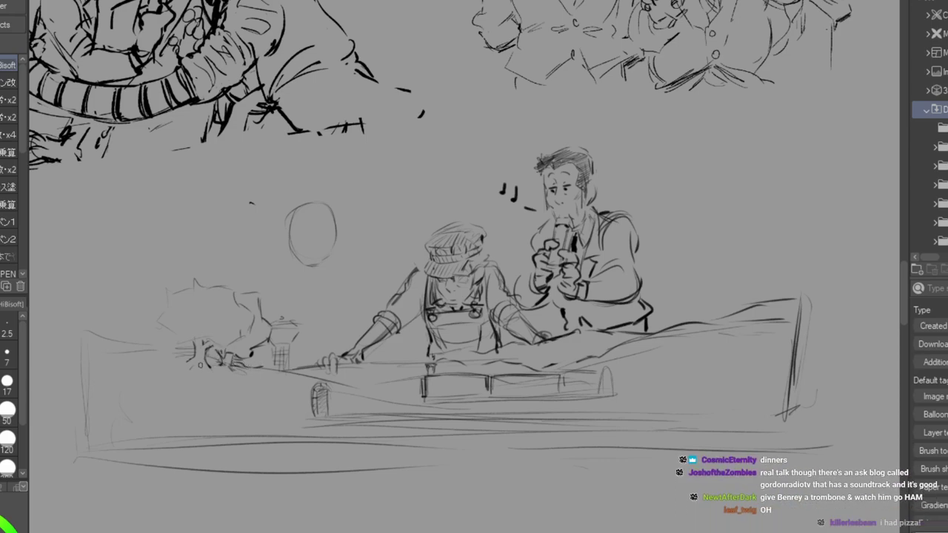
{"action": "mouse_move", "coordinate": [187, 359]}
{"action": "left_mouse_down"}
{"action": "mouse_move", "coordinate": [265, 360]}
{"action": "mouse_move", "coordinate": [292, 377]}
{"action": "mouse_move", "coordinate": [257, 362]}
{"action": "mouse_move", "coordinate": [310, 363]}
{"action": "left_mouse_up"}
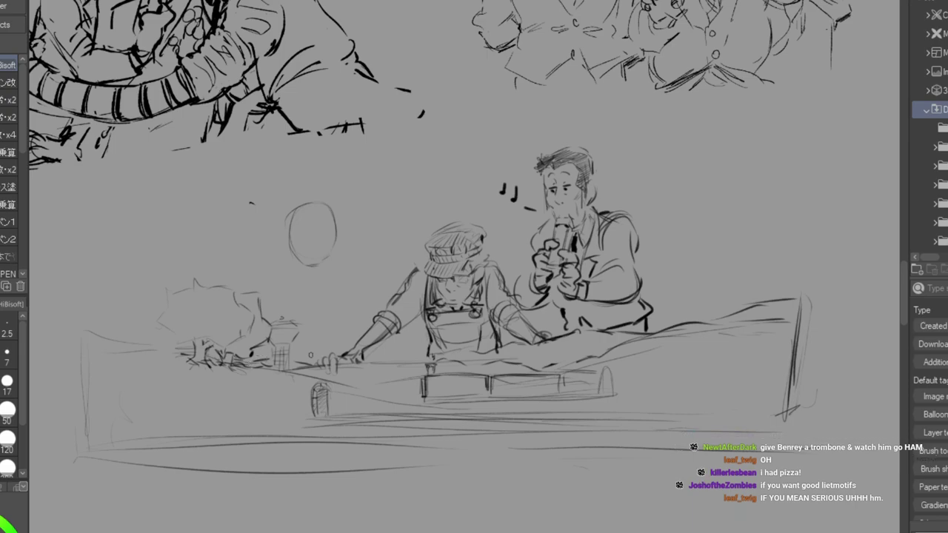
{"action": "left_click_drag", "start_coordinate": [326, 368], "coordinate": [376, 388]}
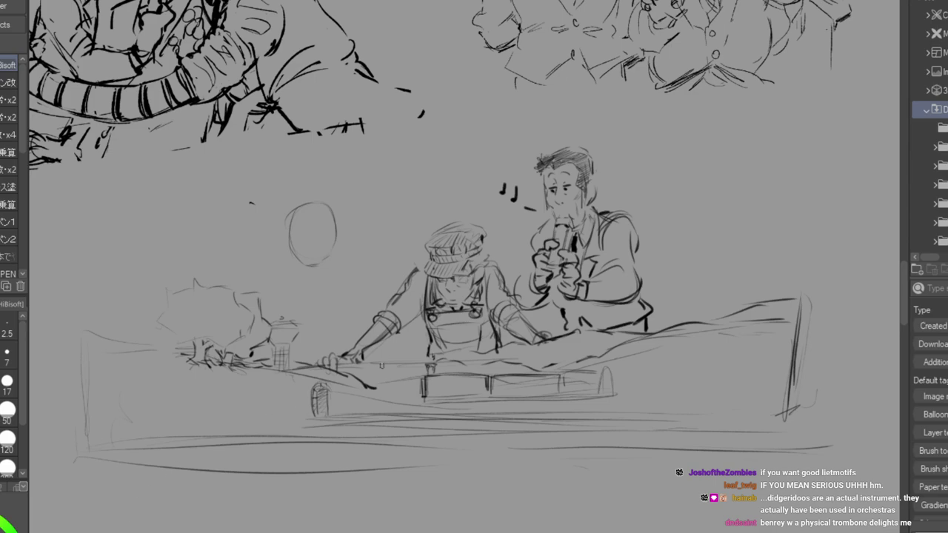
Ink the model train's cars with windows, dividing edges and a row of small wheels.
{"action": "mouse_move", "coordinate": [426, 398]}
{"action": "left_mouse_down"}
{"action": "mouse_move", "coordinate": [597, 397]}
{"action": "mouse_move", "coordinate": [486, 399]}
{"action": "mouse_move", "coordinate": [568, 397]}
{"action": "left_mouse_up"}
{"action": "mouse_move", "coordinate": [430, 401]}
{"action": "left_mouse_down"}
{"action": "mouse_move", "coordinate": [496, 396]}
{"action": "mouse_move", "coordinate": [486, 380]}
{"action": "mouse_move", "coordinate": [438, 380]}
{"action": "mouse_move", "coordinate": [443, 374]}
{"action": "mouse_move", "coordinate": [501, 378]}
{"action": "mouse_move", "coordinate": [491, 389]}
{"action": "mouse_move", "coordinate": [515, 384]}
{"action": "mouse_move", "coordinate": [495, 380]}
{"action": "mouse_move", "coordinate": [539, 389]}
{"action": "left_mouse_up"}
{"action": "mouse_move", "coordinate": [459, 372]}
{"action": "left_mouse_down"}
{"action": "mouse_move", "coordinate": [480, 389]}
{"action": "mouse_move", "coordinate": [461, 382]}
{"action": "mouse_move", "coordinate": [470, 381]}
{"action": "mouse_move", "coordinate": [502, 388]}
{"action": "mouse_move", "coordinate": [496, 382]}
{"action": "mouse_move", "coordinate": [521, 368]}
{"action": "mouse_move", "coordinate": [557, 377]}
{"action": "mouse_move", "coordinate": [528, 371]}
{"action": "mouse_move", "coordinate": [505, 380]}
{"action": "mouse_move", "coordinate": [530, 384]}
{"action": "mouse_move", "coordinate": [514, 382]}
{"action": "mouse_move", "coordinate": [528, 374]}
{"action": "mouse_move", "coordinate": [507, 381]}
{"action": "mouse_move", "coordinate": [507, 369]}
{"action": "mouse_move", "coordinate": [537, 368]}
{"action": "mouse_move", "coordinate": [526, 391]}
{"action": "mouse_move", "coordinate": [547, 385]}
{"action": "mouse_move", "coordinate": [506, 394]}
{"action": "mouse_move", "coordinate": [558, 394]}
{"action": "left_mouse_up"}
{"action": "key", "text": "e"}
{"action": "key", "text": "p"}
{"action": "mouse_move", "coordinate": [496, 394]}
{"action": "left_mouse_down"}
{"action": "mouse_move", "coordinate": [558, 391]}
{"action": "mouse_move", "coordinate": [558, 399]}
{"action": "mouse_move", "coordinate": [560, 383]}
{"action": "mouse_move", "coordinate": [588, 370]}
{"action": "left_mouse_up"}
{"action": "left_click_drag", "start_coordinate": [562, 371], "coordinate": [589, 371]}
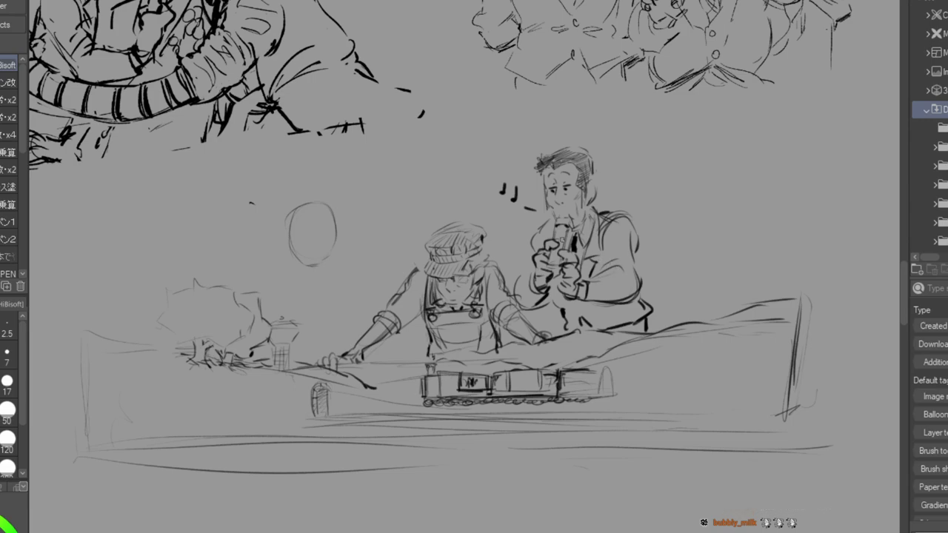
Shade the whistle blower's suit and hair and the capped man's cap and overalls in grey with a marker brush.
{"action": "left_click", "coordinate": [7, 186]}
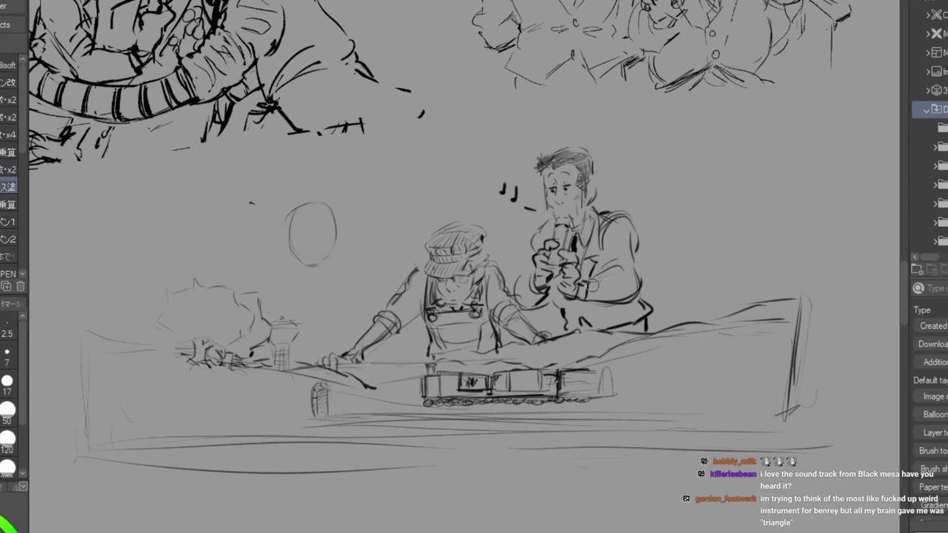
{"action": "mouse_move", "coordinate": [597, 287]}
{"action": "left_mouse_down"}
{"action": "mouse_move", "coordinate": [618, 272]}
{"action": "mouse_move", "coordinate": [617, 294]}
{"action": "mouse_move", "coordinate": [627, 279]}
{"action": "mouse_move", "coordinate": [592, 297]}
{"action": "mouse_move", "coordinate": [600, 266]}
{"action": "mouse_move", "coordinate": [592, 279]}
{"action": "mouse_move", "coordinate": [592, 266]}
{"action": "mouse_move", "coordinate": [583, 271]}
{"action": "mouse_move", "coordinate": [602, 215]}
{"action": "mouse_move", "coordinate": [597, 255]}
{"action": "mouse_move", "coordinate": [609, 224]}
{"action": "mouse_move", "coordinate": [605, 255]}
{"action": "mouse_move", "coordinate": [622, 224]}
{"action": "mouse_move", "coordinate": [614, 265]}
{"action": "mouse_move", "coordinate": [624, 228]}
{"action": "mouse_move", "coordinate": [628, 272]}
{"action": "mouse_move", "coordinate": [610, 265]}
{"action": "mouse_move", "coordinate": [629, 231]}
{"action": "mouse_move", "coordinate": [634, 304]}
{"action": "mouse_move", "coordinate": [578, 306]}
{"action": "mouse_move", "coordinate": [555, 292]}
{"action": "mouse_move", "coordinate": [580, 312]}
{"action": "left_mouse_up"}
{"action": "mouse_move", "coordinate": [593, 323]}
{"action": "left_mouse_down"}
{"action": "mouse_move", "coordinate": [630, 325]}
{"action": "mouse_move", "coordinate": [618, 313]}
{"action": "mouse_move", "coordinate": [638, 328]}
{"action": "left_mouse_up"}
{"action": "mouse_move", "coordinate": [533, 274]}
{"action": "left_mouse_down"}
{"action": "mouse_move", "coordinate": [522, 296]}
{"action": "mouse_move", "coordinate": [530, 304]}
{"action": "mouse_move", "coordinate": [551, 221]}
{"action": "left_mouse_up"}
{"action": "left_click_drag", "start_coordinate": [552, 270], "coordinate": [557, 282]}
{"action": "mouse_move", "coordinate": [541, 161]}
{"action": "left_mouse_down"}
{"action": "mouse_move", "coordinate": [562, 152]}
{"action": "mouse_move", "coordinate": [583, 161]}
{"action": "mouse_move", "coordinate": [586, 173]}
{"action": "left_mouse_up"}
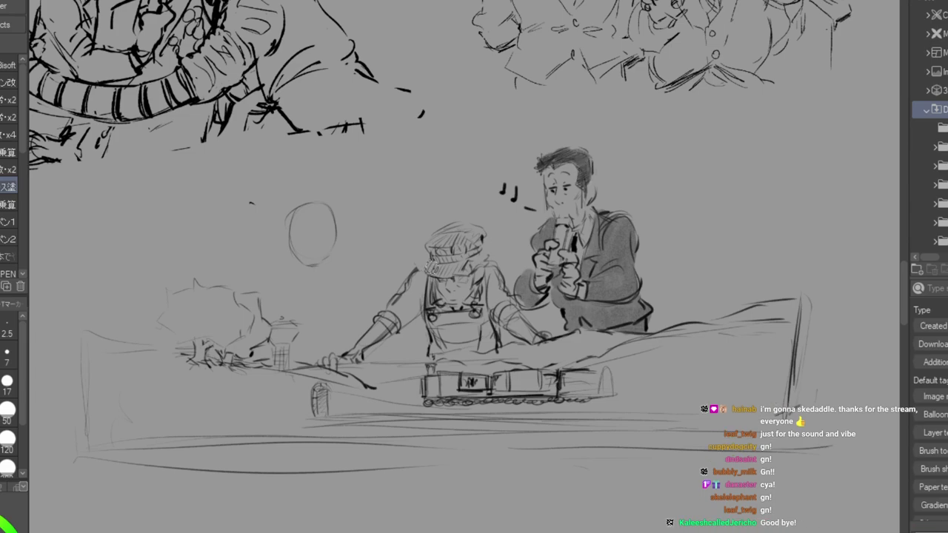
{"action": "mouse_move", "coordinate": [455, 268]}
{"action": "left_mouse_down"}
{"action": "mouse_move", "coordinate": [458, 256]}
{"action": "mouse_move", "coordinate": [438, 244]}
{"action": "mouse_move", "coordinate": [476, 234]}
{"action": "left_mouse_up"}
{"action": "mouse_move", "coordinate": [430, 278]}
{"action": "left_mouse_down"}
{"action": "mouse_move", "coordinate": [435, 349]}
{"action": "mouse_move", "coordinate": [453, 349]}
{"action": "mouse_move", "coordinate": [444, 336]}
{"action": "mouse_move", "coordinate": [456, 319]}
{"action": "mouse_move", "coordinate": [441, 318]}
{"action": "mouse_move", "coordinate": [469, 335]}
{"action": "mouse_move", "coordinate": [439, 357]}
{"action": "mouse_move", "coordinate": [480, 356]}
{"action": "mouse_move", "coordinate": [489, 268]}
{"action": "left_mouse_up"}
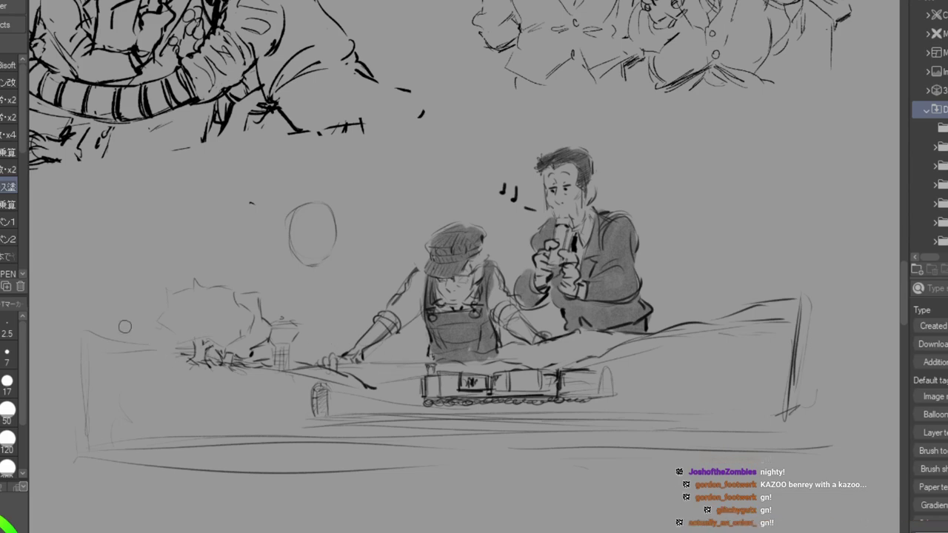
Remove the empty oval beside the capped man and sketch small model buildings behind the train with the pen.
{"action": "left_click", "coordinate": [9, 65]}
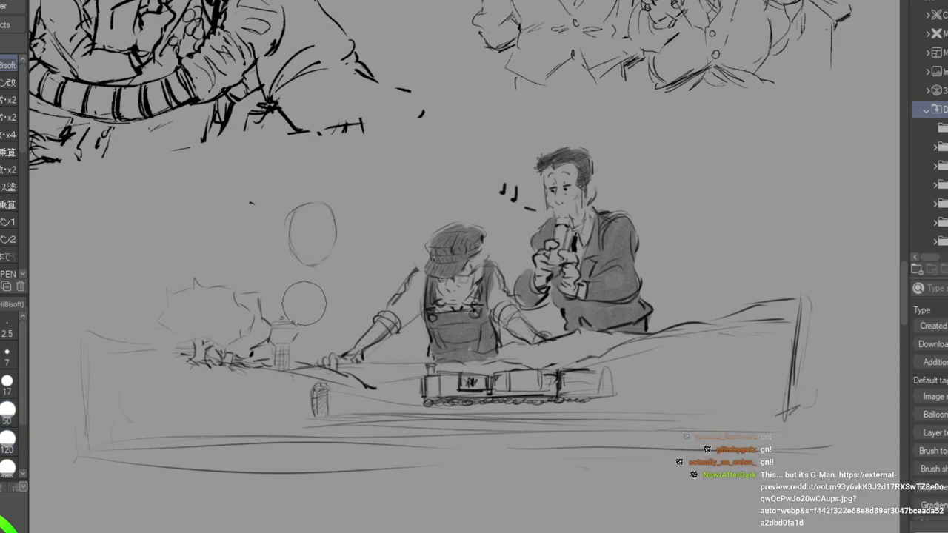
{"action": "key", "text": "ctrl+z"}
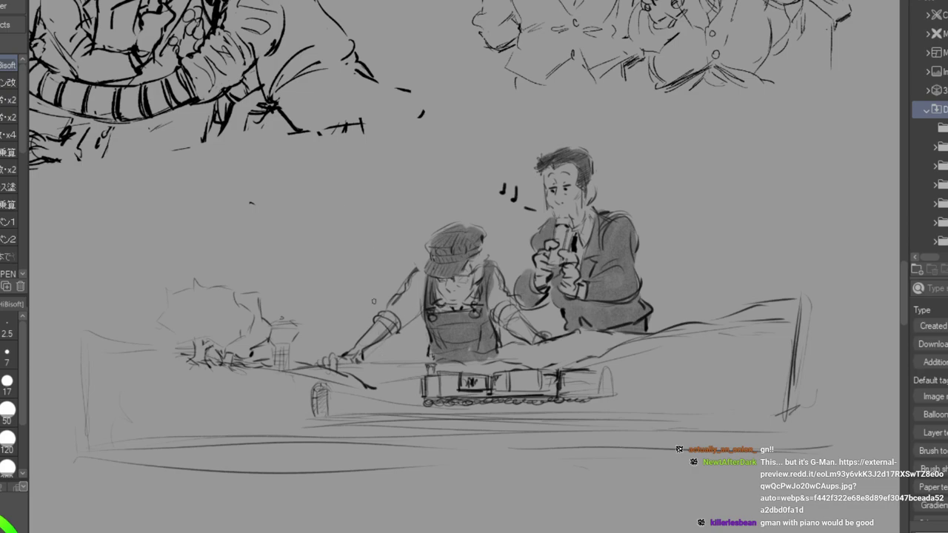
{"action": "left_click_drag", "start_coordinate": [369, 360], "coordinate": [368, 385]}
{"action": "mouse_move", "coordinate": [366, 357]}
{"action": "left_mouse_down"}
{"action": "mouse_move", "coordinate": [402, 343]}
{"action": "mouse_move", "coordinate": [407, 351]}
{"action": "mouse_move", "coordinate": [388, 365]}
{"action": "mouse_move", "coordinate": [410, 351]}
{"action": "mouse_move", "coordinate": [452, 357]}
{"action": "mouse_move", "coordinate": [426, 346]}
{"action": "mouse_move", "coordinate": [459, 343]}
{"action": "mouse_move", "coordinate": [426, 346]}
{"action": "mouse_move", "coordinate": [462, 346]}
{"action": "mouse_move", "coordinate": [462, 365]}
{"action": "mouse_move", "coordinate": [466, 332]}
{"action": "mouse_move", "coordinate": [495, 335]}
{"action": "mouse_move", "coordinate": [512, 360]}
{"action": "mouse_move", "coordinate": [559, 358]}
{"action": "left_mouse_up"}
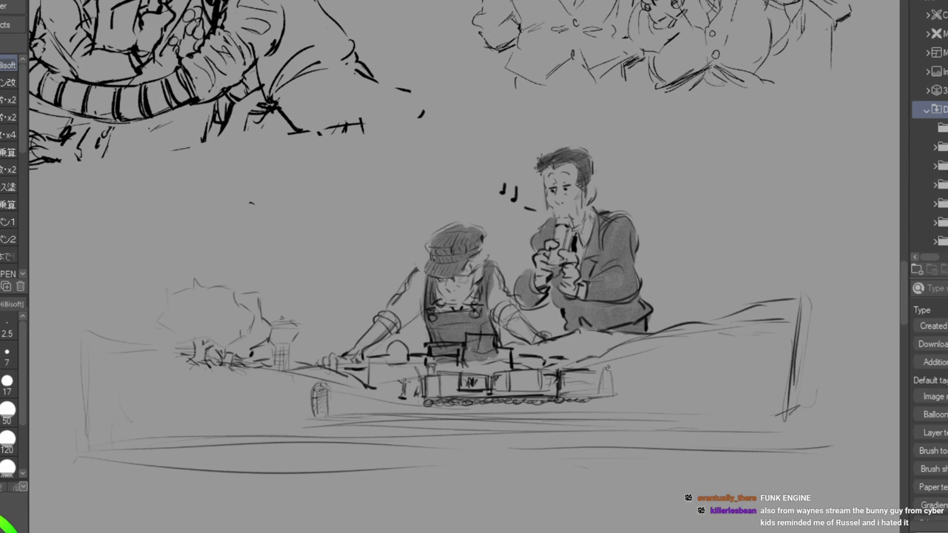
Ink the rounded end of the train and darken the wheels and track beneath it.
{"action": "mouse_move", "coordinate": [583, 369]}
{"action": "left_mouse_down"}
{"action": "mouse_move", "coordinate": [612, 369]}
{"action": "mouse_move", "coordinate": [616, 391]}
{"action": "mouse_move", "coordinate": [610, 381]}
{"action": "mouse_move", "coordinate": [612, 393]}
{"action": "mouse_move", "coordinate": [613, 381]}
{"action": "mouse_move", "coordinate": [598, 397]}
{"action": "mouse_move", "coordinate": [612, 396]}
{"action": "left_mouse_up"}
{"action": "left_click_drag", "start_coordinate": [530, 403], "coordinate": [581, 402]}
{"action": "left_click_drag", "start_coordinate": [447, 405], "coordinate": [508, 403]}
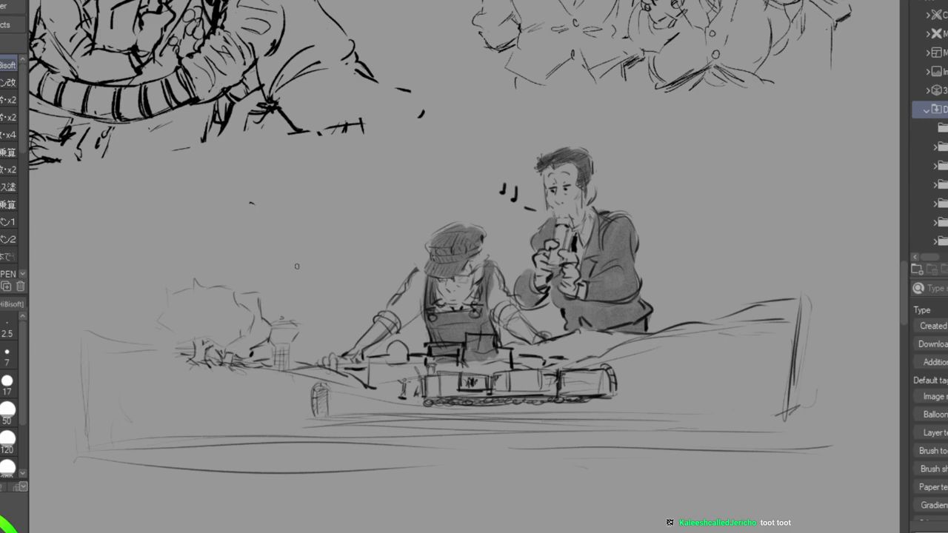
{"action": "mouse_move", "coordinate": [296, 247]}
{"action": "left_mouse_down"}
{"action": "mouse_move", "coordinate": [343, 242]}
{"action": "mouse_move", "coordinate": [312, 221]}
{"action": "mouse_move", "coordinate": [297, 259]}
{"action": "mouse_move", "coordinate": [300, 241]}
{"action": "mouse_move", "coordinate": [323, 289]}
{"action": "left_mouse_up"}
{"action": "left_click_drag", "start_coordinate": [305, 247], "coordinate": [334, 249]}
{"action": "left_click", "coordinate": [311, 251]}
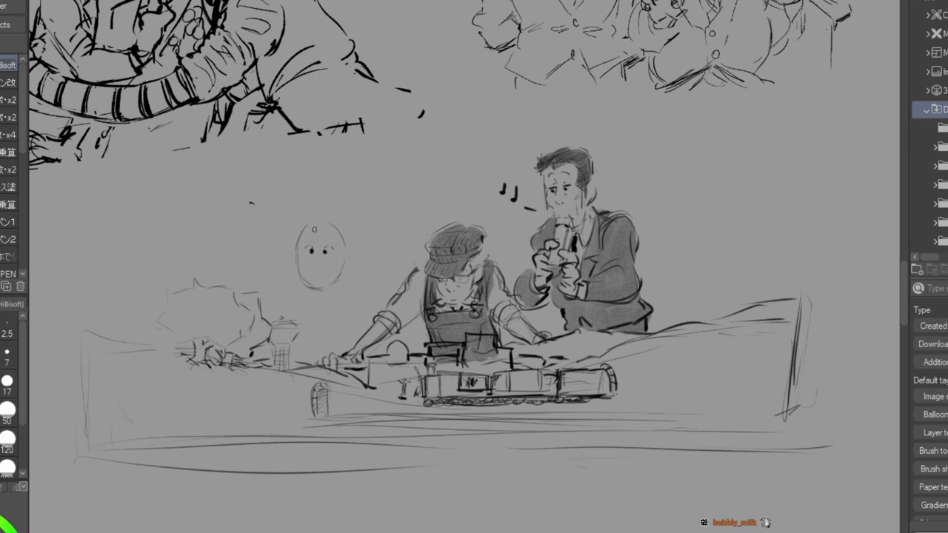
{"action": "key", "text": "e"}
{"action": "left_click_drag", "start_coordinate": [318, 214], "coordinate": [327, 268]}
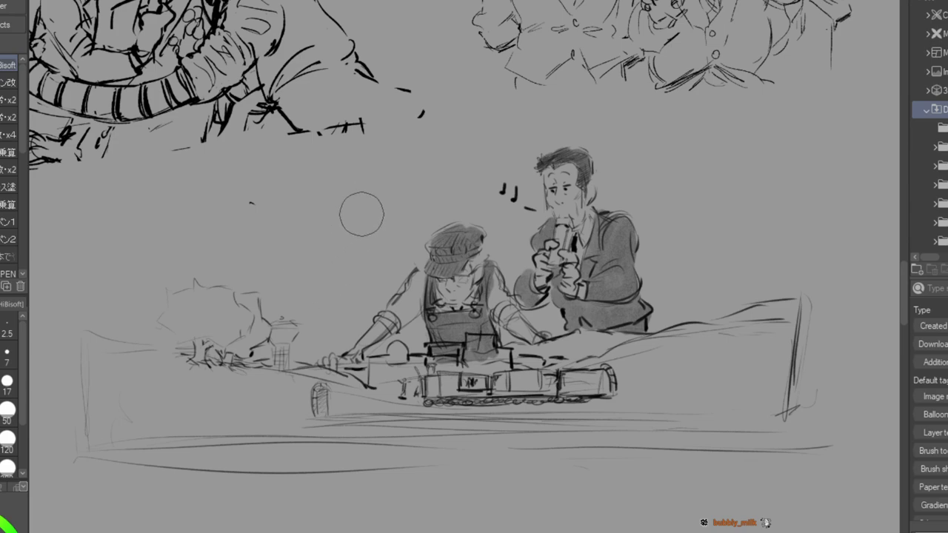
Sketch a smiling round-faced head above the model tree, with ear, hairline and a shoulder line.
{"action": "key", "text": "p"}
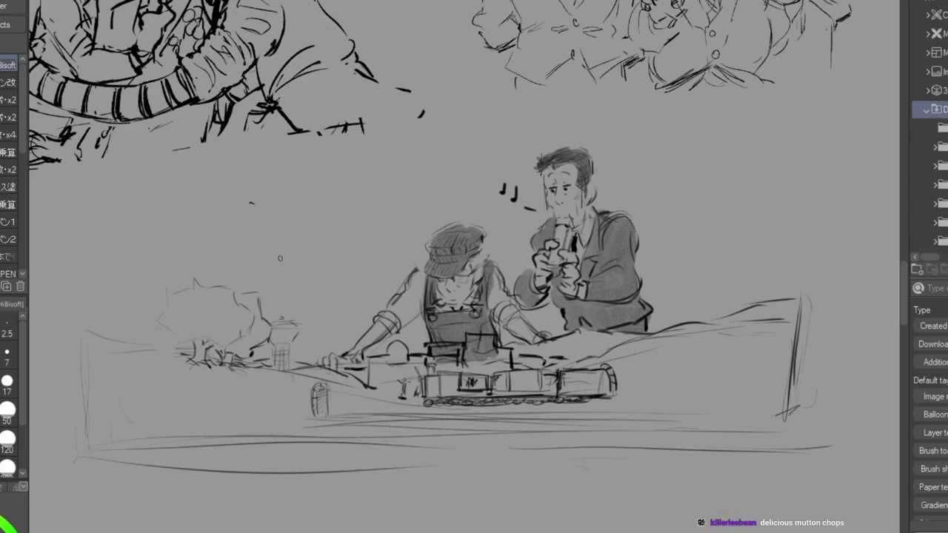
{"action": "mouse_move", "coordinate": [277, 237]}
{"action": "left_mouse_down"}
{"action": "mouse_move", "coordinate": [309, 211]}
{"action": "mouse_move", "coordinate": [280, 220]}
{"action": "mouse_move", "coordinate": [315, 215]}
{"action": "mouse_move", "coordinate": [329, 228]}
{"action": "mouse_move", "coordinate": [314, 216]}
{"action": "mouse_move", "coordinate": [273, 248]}
{"action": "mouse_move", "coordinate": [279, 273]}
{"action": "left_mouse_up"}
{"action": "mouse_move", "coordinate": [322, 225]}
{"action": "left_mouse_down"}
{"action": "mouse_move", "coordinate": [315, 264]}
{"action": "mouse_move", "coordinate": [297, 272]}
{"action": "mouse_move", "coordinate": [275, 248]}
{"action": "mouse_move", "coordinate": [292, 274]}
{"action": "left_mouse_up"}
{"action": "mouse_move", "coordinate": [290, 235]}
{"action": "left_mouse_down"}
{"action": "mouse_move", "coordinate": [306, 240]}
{"action": "mouse_move", "coordinate": [296, 223]}
{"action": "mouse_move", "coordinate": [316, 231]}
{"action": "mouse_move", "coordinate": [308, 252]}
{"action": "mouse_move", "coordinate": [289, 240]}
{"action": "left_mouse_up"}
{"action": "left_click", "coordinate": [296, 237]}
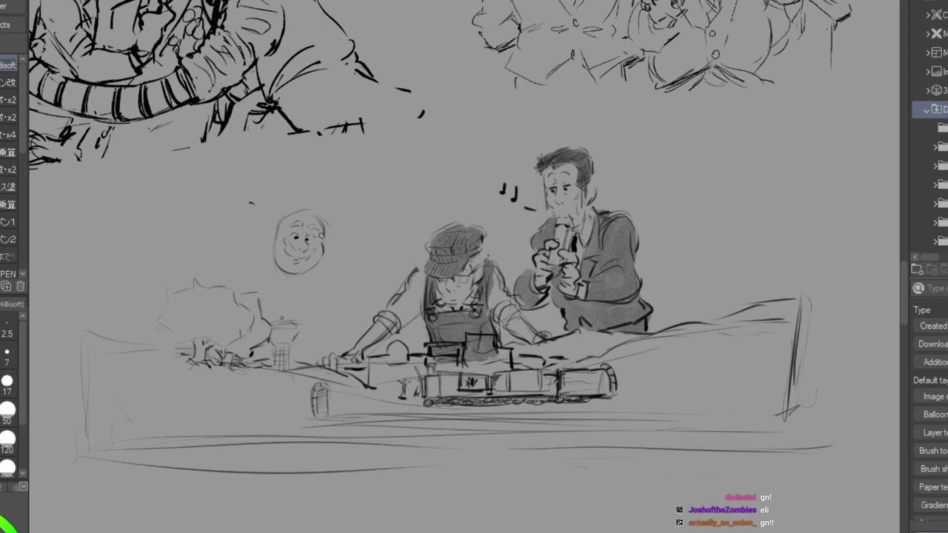
{"action": "left_click_drag", "start_coordinate": [274, 229], "coordinate": [273, 249]}
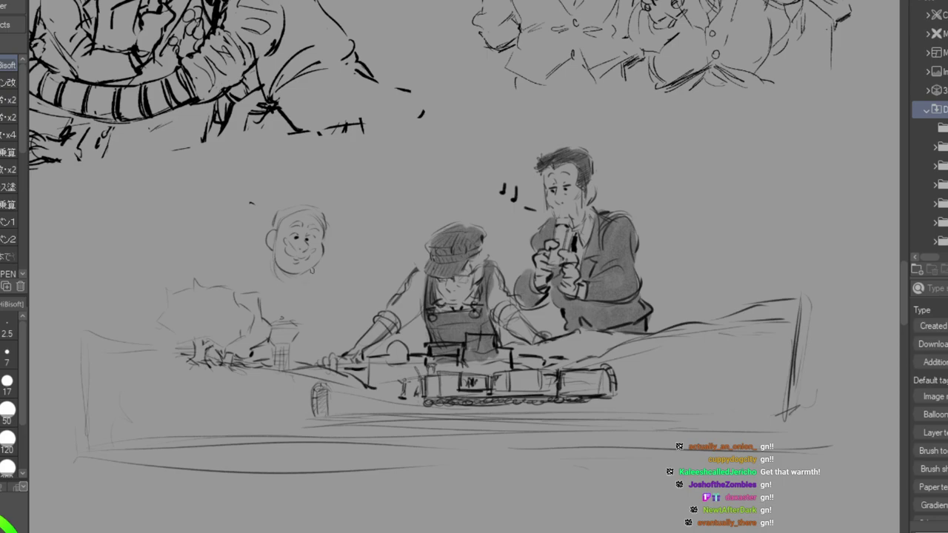
{"action": "left_click_drag", "start_coordinate": [320, 262], "coordinate": [340, 281]}
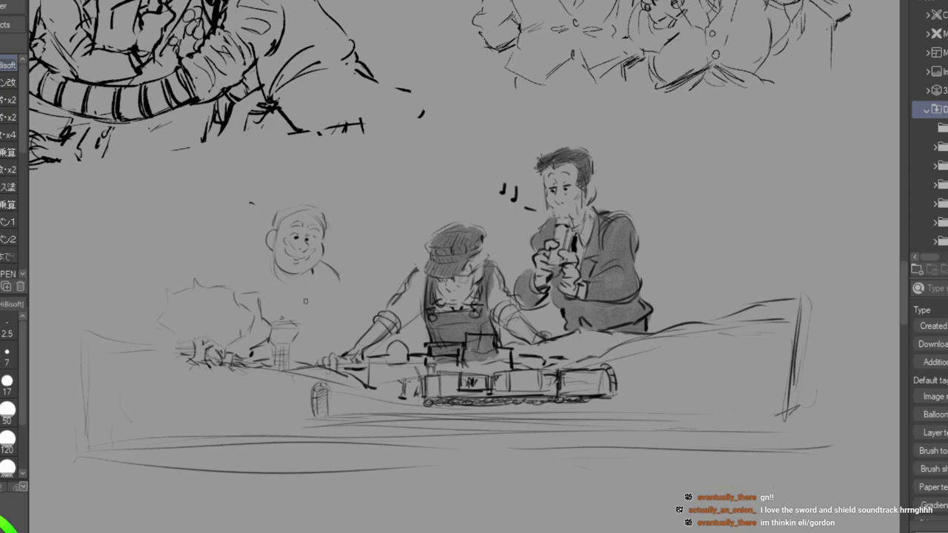
{"action": "mouse_move", "coordinate": [283, 302]}
{"action": "left_mouse_down"}
{"action": "mouse_move", "coordinate": [306, 287]}
{"action": "mouse_move", "coordinate": [294, 288]}
{"action": "mouse_move", "coordinate": [332, 316]}
{"action": "mouse_move", "coordinate": [323, 308]}
{"action": "mouse_move", "coordinate": [333, 331]}
{"action": "left_mouse_up"}
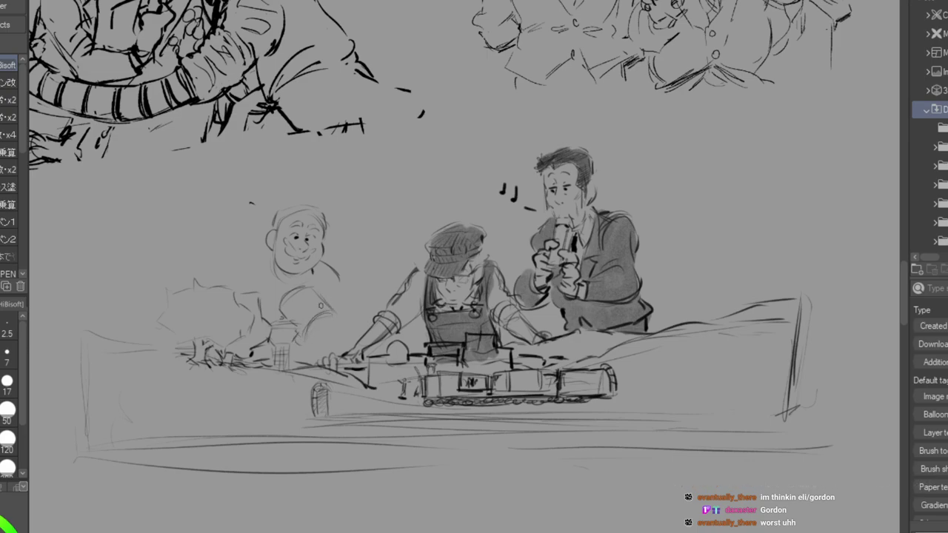
{"action": "key", "text": "e"}
{"action": "mouse_move", "coordinate": [285, 300]}
{"action": "left_mouse_down"}
{"action": "mouse_move", "coordinate": [314, 301]}
{"action": "mouse_move", "coordinate": [314, 333]}
{"action": "mouse_move", "coordinate": [324, 295]}
{"action": "left_mouse_up"}
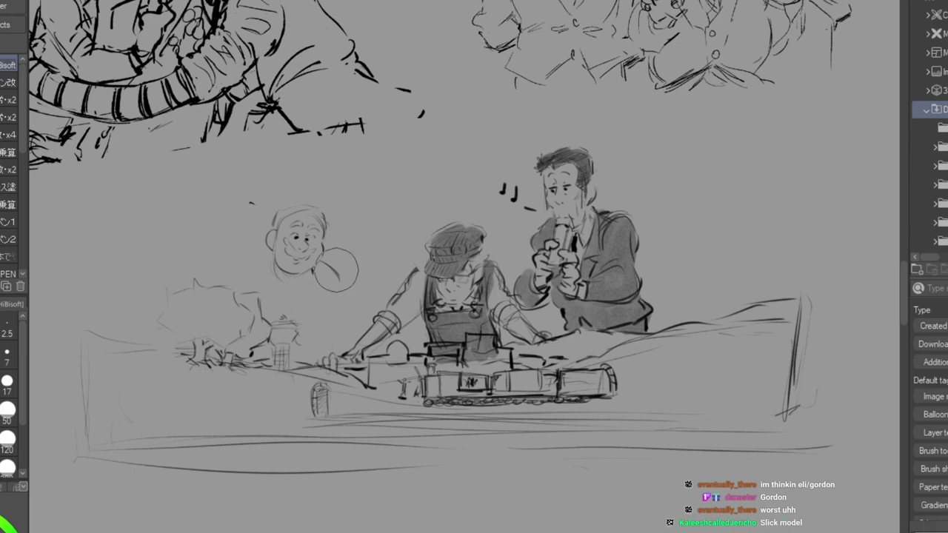
Draw a tapered bucket with a rim beneath the smiling head, between the water tower and the capped man's arm.
{"action": "key", "text": "p"}
{"action": "mouse_move", "coordinate": [302, 296]}
{"action": "left_mouse_down"}
{"action": "mouse_move", "coordinate": [354, 302]}
{"action": "mouse_move", "coordinate": [331, 303]}
{"action": "mouse_move", "coordinate": [355, 306]}
{"action": "mouse_move", "coordinate": [300, 342]}
{"action": "mouse_move", "coordinate": [329, 351]}
{"action": "left_mouse_up"}
{"action": "left_click_drag", "start_coordinate": [348, 315], "coordinate": [336, 349]}
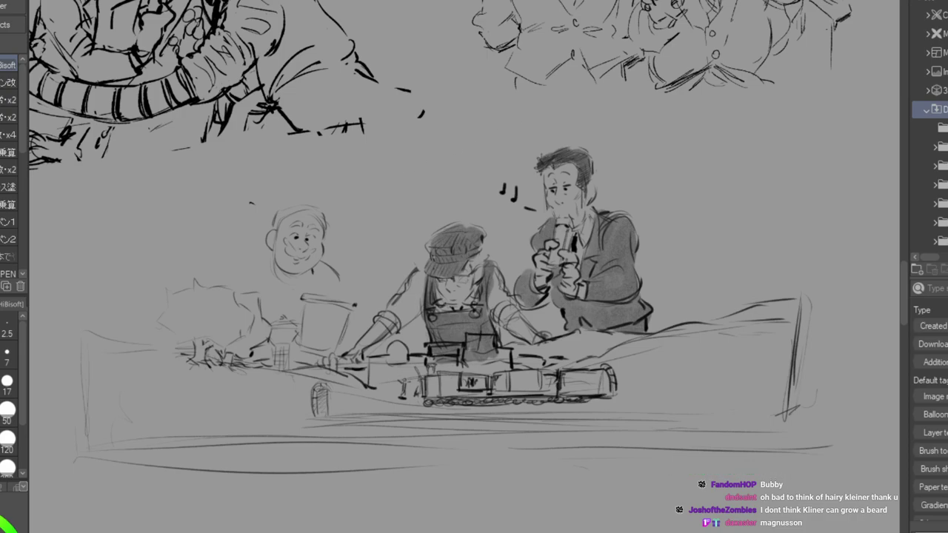
Sketch a long oval head on an empty canvas area, with eyebrow, eyes, nose, smile and round glasses.
{"action": "left_click_drag", "start_coordinate": [414, 429], "coordinate": [573, 163]}
{"action": "left_click_drag", "start_coordinate": [474, 444], "coordinate": [489, 141]}
{"action": "mouse_move", "coordinate": [421, 245]}
{"action": "left_mouse_down"}
{"action": "mouse_move", "coordinate": [424, 195]}
{"action": "mouse_move", "coordinate": [465, 175]}
{"action": "mouse_move", "coordinate": [475, 205]}
{"action": "mouse_move", "coordinate": [444, 275]}
{"action": "mouse_move", "coordinate": [427, 239]}
{"action": "mouse_move", "coordinate": [427, 254]}
{"action": "mouse_move", "coordinate": [453, 256]}
{"action": "mouse_move", "coordinate": [462, 241]}
{"action": "mouse_move", "coordinate": [444, 209]}
{"action": "left_mouse_up"}
{"action": "left_click_drag", "start_coordinate": [458, 206], "coordinate": [448, 189]}
{"action": "mouse_move", "coordinate": [458, 189]}
{"action": "left_mouse_down"}
{"action": "mouse_move", "coordinate": [465, 183]}
{"action": "mouse_move", "coordinate": [455, 232]}
{"action": "left_mouse_up"}
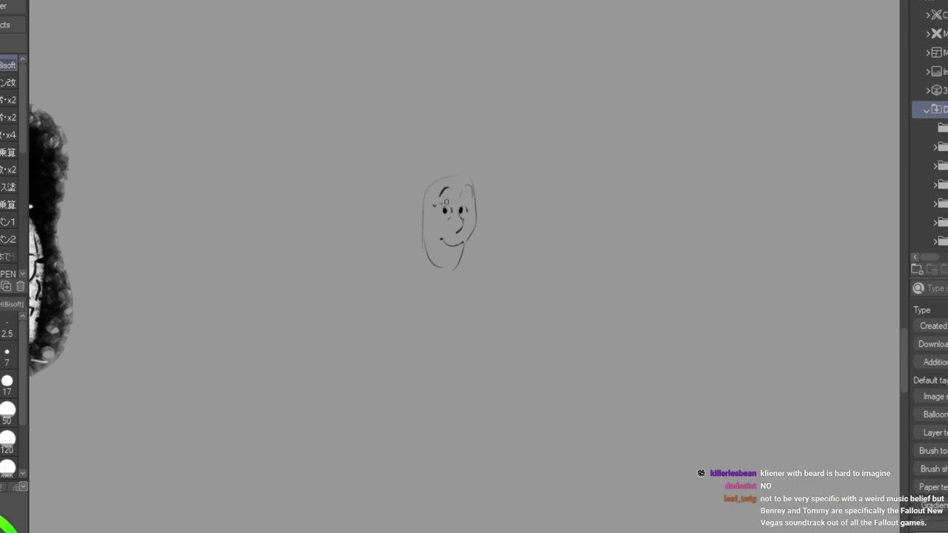
{"action": "mouse_move", "coordinate": [437, 217]}
{"action": "left_mouse_down"}
{"action": "mouse_move", "coordinate": [472, 207]}
{"action": "mouse_move", "coordinate": [463, 227]}
{"action": "mouse_move", "coordinate": [482, 209]}
{"action": "left_mouse_up"}
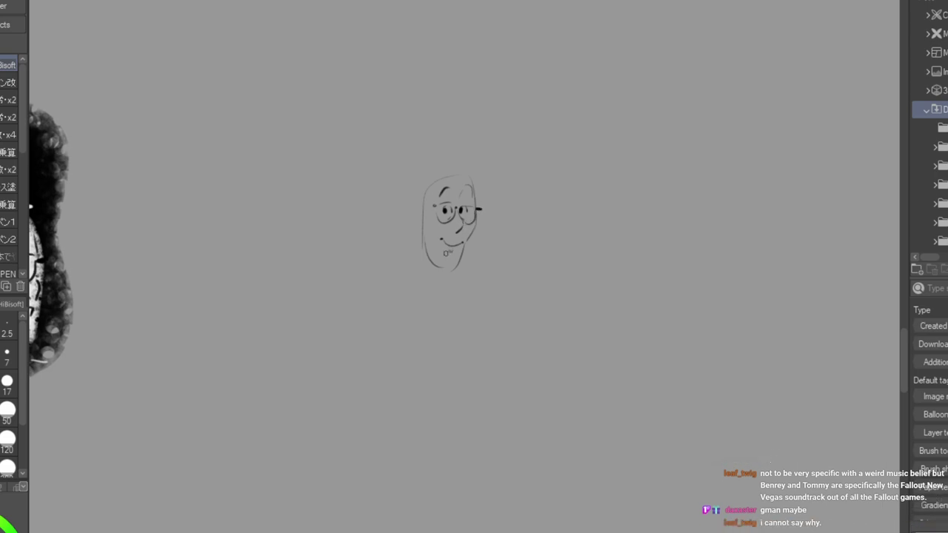
Add a scraggly beard and moustache to the bespectacled face and draw an ear beside it.
{"action": "left_click_drag", "start_coordinate": [452, 253], "coordinate": [459, 278]}
{"action": "left_click_drag", "start_coordinate": [428, 241], "coordinate": [435, 271]}
{"action": "left_click_drag", "start_coordinate": [437, 252], "coordinate": [439, 268]}
{"action": "left_click_drag", "start_coordinate": [442, 231], "coordinate": [441, 240]}
{"action": "left_click_drag", "start_coordinate": [436, 232], "coordinate": [430, 247]}
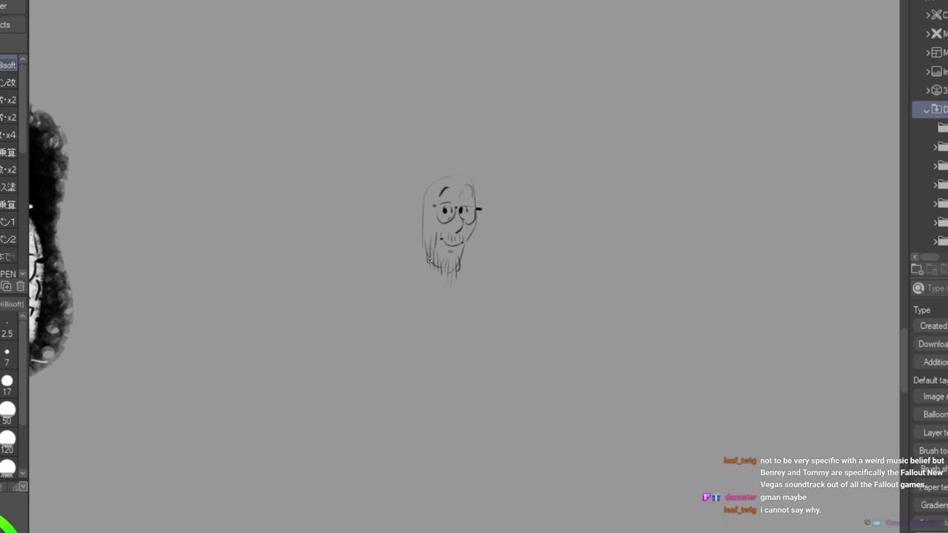
{"action": "left_click_drag", "start_coordinate": [425, 212], "coordinate": [425, 246]}
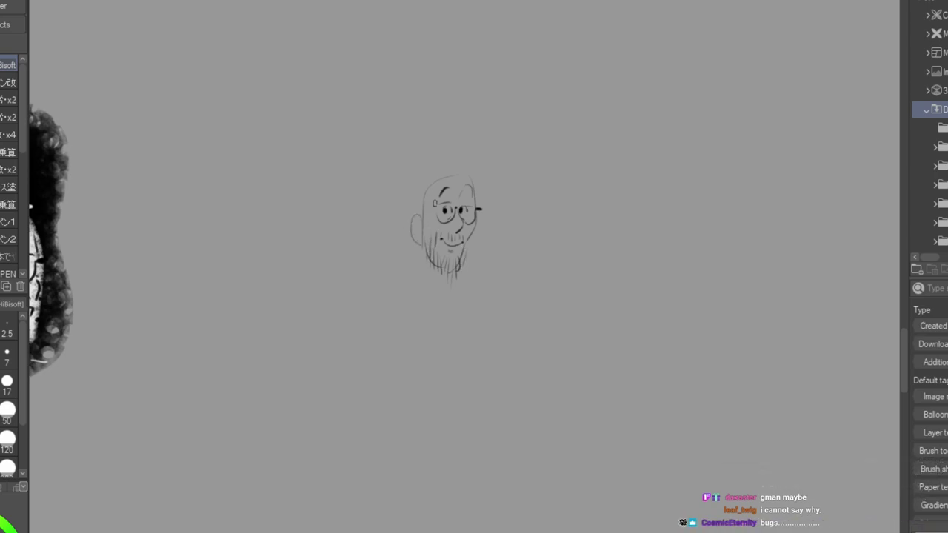
Draw long straight hair strands framing both sides of the face and detail the inner ear.
{"action": "left_click_drag", "start_coordinate": [453, 181], "coordinate": [420, 262]}
{"action": "left_click_drag", "start_coordinate": [425, 218], "coordinate": [414, 272]}
{"action": "left_click_drag", "start_coordinate": [418, 237], "coordinate": [403, 268]}
{"action": "left_click_drag", "start_coordinate": [475, 179], "coordinate": [488, 268]}
{"action": "left_click_drag", "start_coordinate": [480, 218], "coordinate": [468, 280]}
{"action": "mouse_move", "coordinate": [471, 245]}
{"action": "left_mouse_down"}
{"action": "mouse_move", "coordinate": [466, 299]}
{"action": "mouse_move", "coordinate": [486, 307]}
{"action": "left_mouse_up"}
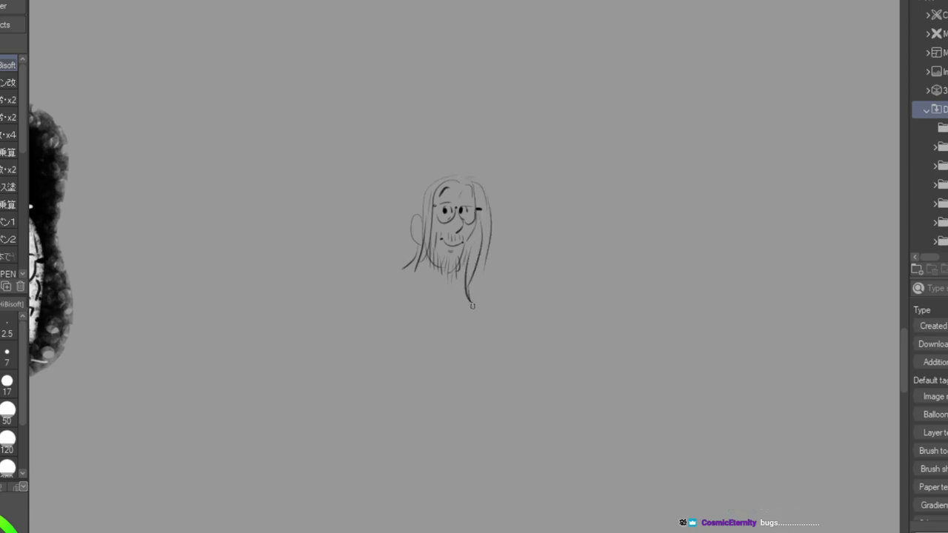
{"action": "left_click_drag", "start_coordinate": [418, 226], "coordinate": [416, 231]}
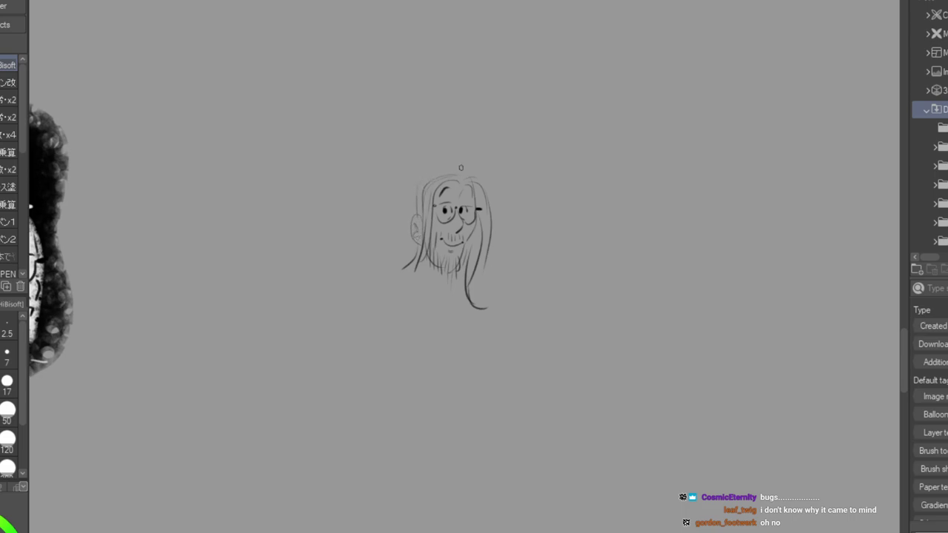
Extend the hair into long flowing locks with curled ends sweeping outward on both sides of the body.
{"action": "mouse_move", "coordinate": [411, 180]}
{"action": "left_mouse_down"}
{"action": "mouse_move", "coordinate": [399, 305]}
{"action": "mouse_move", "coordinate": [400, 264]}
{"action": "mouse_move", "coordinate": [396, 313]}
{"action": "mouse_move", "coordinate": [378, 333]}
{"action": "left_mouse_up"}
{"action": "mouse_move", "coordinate": [400, 248]}
{"action": "left_mouse_down"}
{"action": "mouse_move", "coordinate": [359, 300]}
{"action": "mouse_move", "coordinate": [354, 331]}
{"action": "left_mouse_up"}
{"action": "mouse_move", "coordinate": [383, 336]}
{"action": "left_mouse_down"}
{"action": "mouse_move", "coordinate": [361, 342]}
{"action": "mouse_move", "coordinate": [366, 374]}
{"action": "left_mouse_up"}
{"action": "left_click_drag", "start_coordinate": [417, 263], "coordinate": [408, 369]}
{"action": "left_click_drag", "start_coordinate": [409, 286], "coordinate": [429, 382]}
{"action": "left_click_drag", "start_coordinate": [394, 337], "coordinate": [428, 401]}
{"action": "left_click_drag", "start_coordinate": [390, 357], "coordinate": [428, 415]}
{"action": "mouse_move", "coordinate": [474, 182]}
{"action": "left_mouse_down"}
{"action": "mouse_move", "coordinate": [480, 260]}
{"action": "mouse_move", "coordinate": [527, 302]}
{"action": "left_mouse_up"}
{"action": "mouse_move", "coordinate": [472, 279]}
{"action": "left_mouse_down"}
{"action": "mouse_move", "coordinate": [535, 373]}
{"action": "mouse_move", "coordinate": [487, 405]}
{"action": "mouse_move", "coordinate": [523, 396]}
{"action": "left_mouse_up"}
{"action": "left_click_drag", "start_coordinate": [484, 310], "coordinate": [533, 362]}
{"action": "left_click_drag", "start_coordinate": [485, 330], "coordinate": [513, 410]}
{"action": "mouse_move", "coordinate": [480, 396]}
{"action": "left_mouse_down"}
{"action": "mouse_move", "coordinate": [495, 415]}
{"action": "mouse_move", "coordinate": [521, 405]}
{"action": "left_mouse_up"}
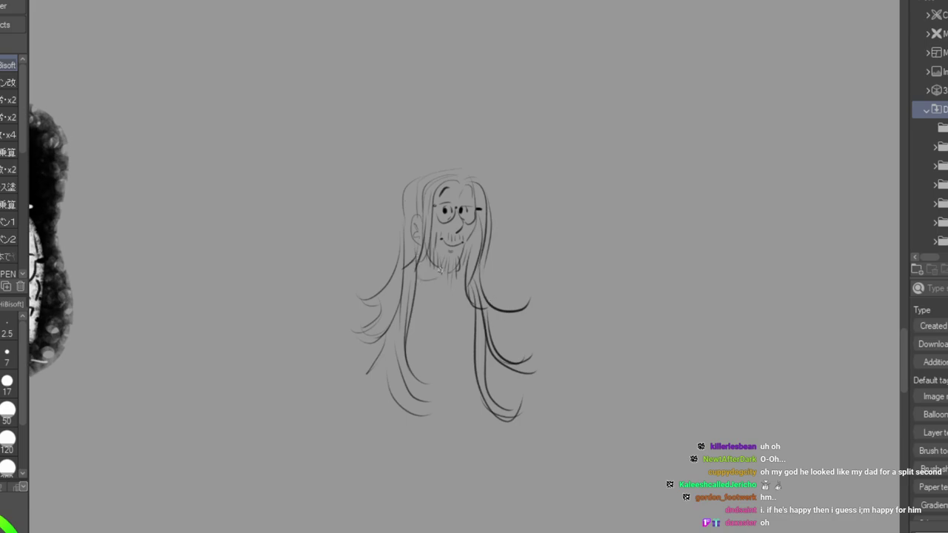
Sketch both shoulders beneath the long hair and close the hair outline at the crown.
{"action": "left_click_drag", "start_coordinate": [471, 256], "coordinate": [503, 291]}
{"action": "left_click_drag", "start_coordinate": [399, 263], "coordinate": [363, 317]}
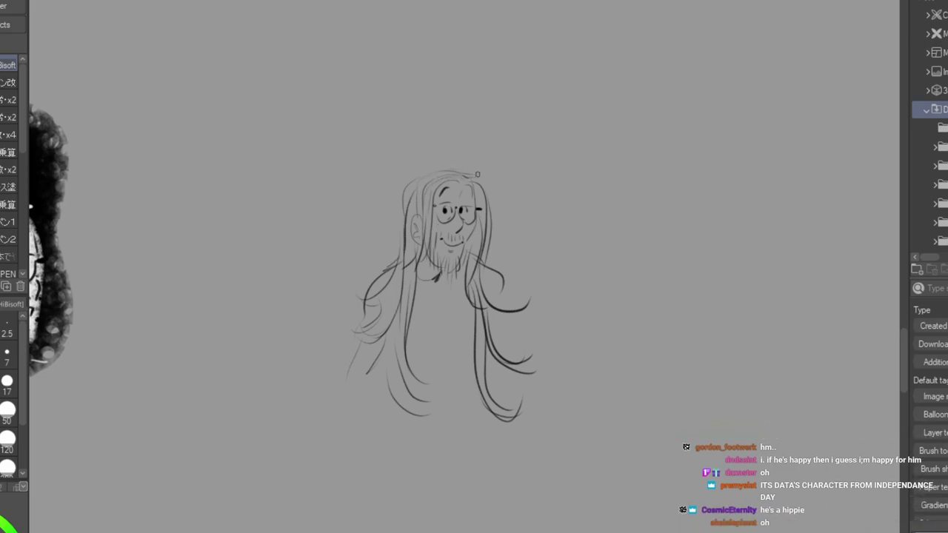
{"action": "left_click_drag", "start_coordinate": [472, 174], "coordinate": [488, 211]}
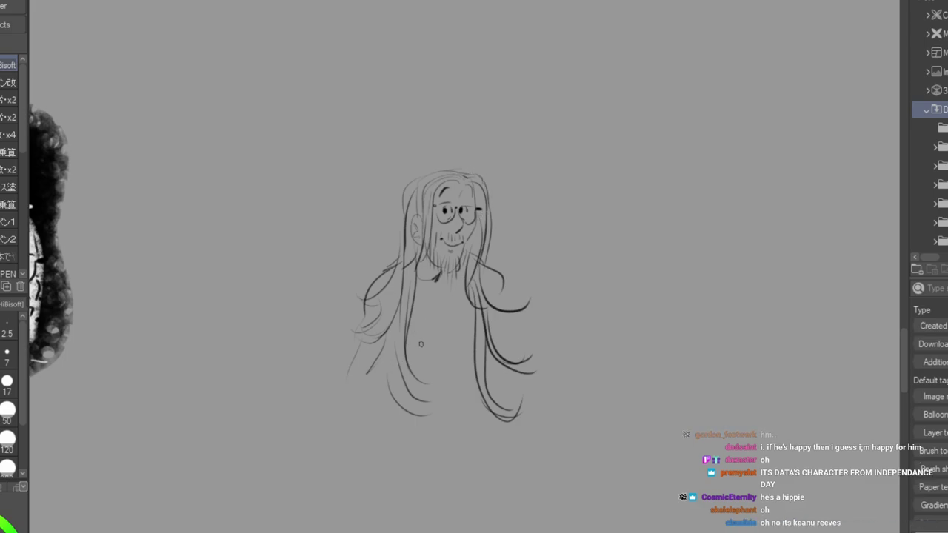
Draw the figure's lowered forearm with a rolled cuff, hatching along the arm and bold fingers.
{"action": "mouse_move", "coordinate": [361, 370]}
{"action": "left_mouse_down"}
{"action": "mouse_move", "coordinate": [360, 417]}
{"action": "mouse_move", "coordinate": [368, 390]}
{"action": "mouse_move", "coordinate": [363, 454]}
{"action": "left_mouse_up"}
{"action": "left_click_drag", "start_coordinate": [345, 406], "coordinate": [367, 455]}
{"action": "left_click_drag", "start_coordinate": [372, 419], "coordinate": [376, 466]}
{"action": "mouse_move", "coordinate": [345, 386]}
{"action": "left_mouse_down"}
{"action": "mouse_move", "coordinate": [360, 370]}
{"action": "mouse_move", "coordinate": [351, 427]}
{"action": "left_mouse_up"}
{"action": "mouse_move", "coordinate": [346, 365]}
{"action": "left_mouse_down"}
{"action": "mouse_move", "coordinate": [365, 370]}
{"action": "mouse_move", "coordinate": [384, 341]}
{"action": "left_mouse_up"}
{"action": "mouse_move", "coordinate": [369, 419]}
{"action": "left_mouse_down"}
{"action": "mouse_move", "coordinate": [383, 459]}
{"action": "mouse_move", "coordinate": [404, 431]}
{"action": "left_mouse_up"}
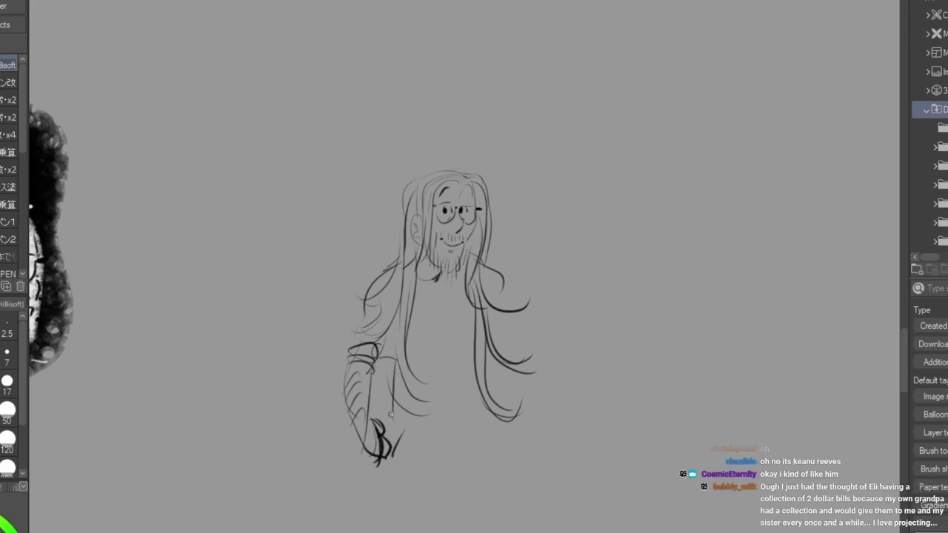
Outline the flat object held at the figure's hip and draw the neckline and side of the torso.
{"action": "mouse_move", "coordinate": [380, 354]}
{"action": "left_mouse_down"}
{"action": "mouse_move", "coordinate": [379, 427]}
{"action": "mouse_move", "coordinate": [401, 421]}
{"action": "mouse_move", "coordinate": [391, 431]}
{"action": "left_mouse_up"}
{"action": "left_click_drag", "start_coordinate": [407, 384], "coordinate": [411, 444]}
{"action": "left_click_drag", "start_coordinate": [403, 427], "coordinate": [409, 443]}
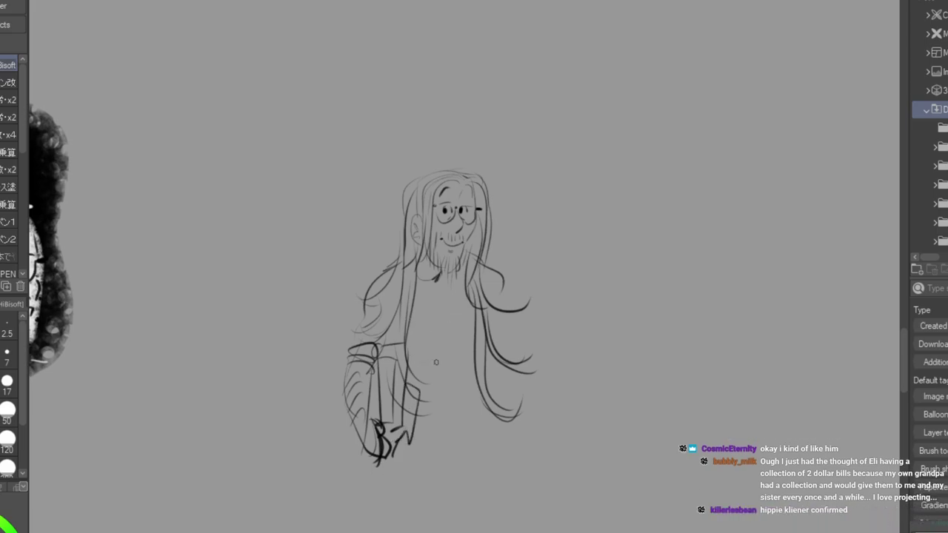
{"action": "mouse_move", "coordinate": [445, 262]}
{"action": "left_mouse_down"}
{"action": "mouse_move", "coordinate": [425, 281]}
{"action": "mouse_move", "coordinate": [453, 282]}
{"action": "mouse_move", "coordinate": [444, 390]}
{"action": "left_mouse_up"}
{"action": "mouse_move", "coordinate": [422, 394]}
{"action": "left_mouse_down"}
{"action": "mouse_move", "coordinate": [400, 392]}
{"action": "mouse_move", "coordinate": [434, 398]}
{"action": "left_mouse_up"}
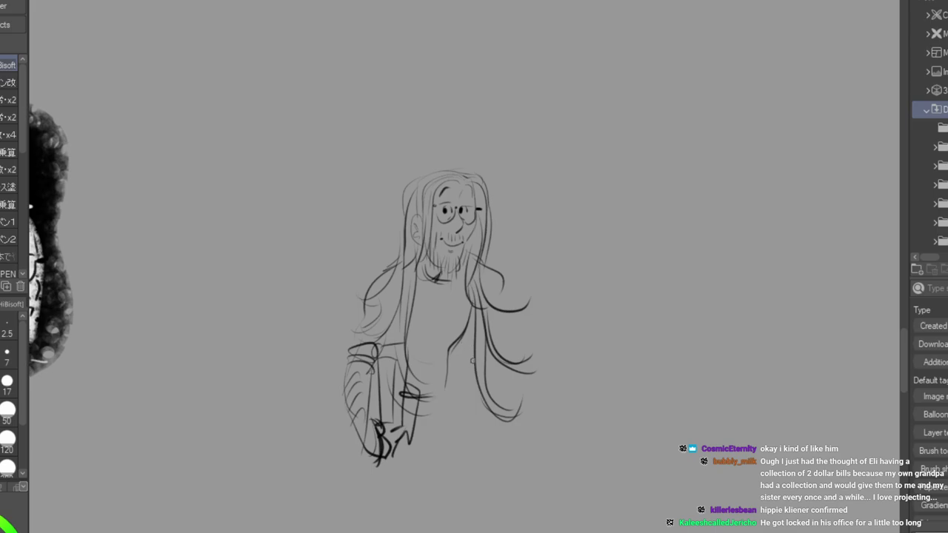
Sketch the figure's other arm bent upward, with a cuff and a raised hand with extended fingers.
{"action": "mouse_move", "coordinate": [535, 272]}
{"action": "left_mouse_down"}
{"action": "mouse_move", "coordinate": [555, 247]}
{"action": "mouse_move", "coordinate": [568, 262]}
{"action": "mouse_move", "coordinate": [529, 296]}
{"action": "mouse_move", "coordinate": [545, 307]}
{"action": "mouse_move", "coordinate": [525, 311]}
{"action": "mouse_move", "coordinate": [529, 329]}
{"action": "left_mouse_up"}
{"action": "left_click_drag", "start_coordinate": [522, 291], "coordinate": [528, 273]}
{"action": "left_click_drag", "start_coordinate": [548, 317], "coordinate": [494, 355]}
{"action": "left_click_drag", "start_coordinate": [536, 331], "coordinate": [472, 354]}
{"action": "left_click_drag", "start_coordinate": [472, 319], "coordinate": [495, 355]}
{"action": "left_click_drag", "start_coordinate": [490, 299], "coordinate": [504, 330]}
{"action": "mouse_move", "coordinate": [493, 305]}
{"action": "left_mouse_down"}
{"action": "mouse_move", "coordinate": [508, 357]}
{"action": "mouse_move", "coordinate": [515, 354]}
{"action": "left_mouse_up"}
{"action": "left_click_drag", "start_coordinate": [524, 342], "coordinate": [523, 358]}
{"action": "left_click_drag", "start_coordinate": [497, 327], "coordinate": [511, 321]}
{"action": "left_click_drag", "start_coordinate": [502, 287], "coordinate": [507, 310]}
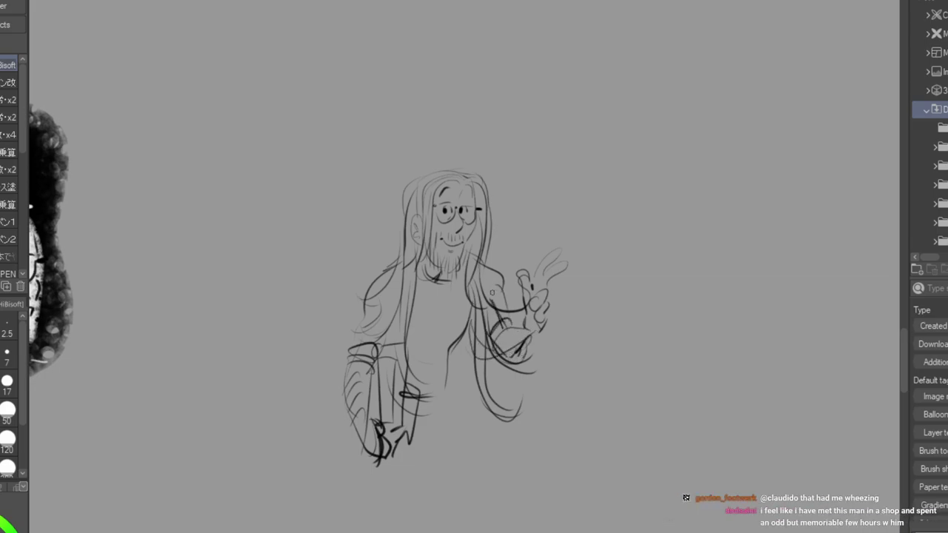
Rough in the lower body outline and a long coat edge hanging below the waist.
{"action": "left_click_drag", "start_coordinate": [447, 380], "coordinate": [449, 402]}
{"action": "left_click_drag", "start_coordinate": [376, 462], "coordinate": [385, 532]}
{"action": "left_click_drag", "start_coordinate": [472, 481], "coordinate": [456, 519]}
{"action": "left_click_drag", "start_coordinate": [456, 416], "coordinate": [501, 532]}
{"action": "left_click_drag", "start_coordinate": [492, 482], "coordinate": [486, 527]}
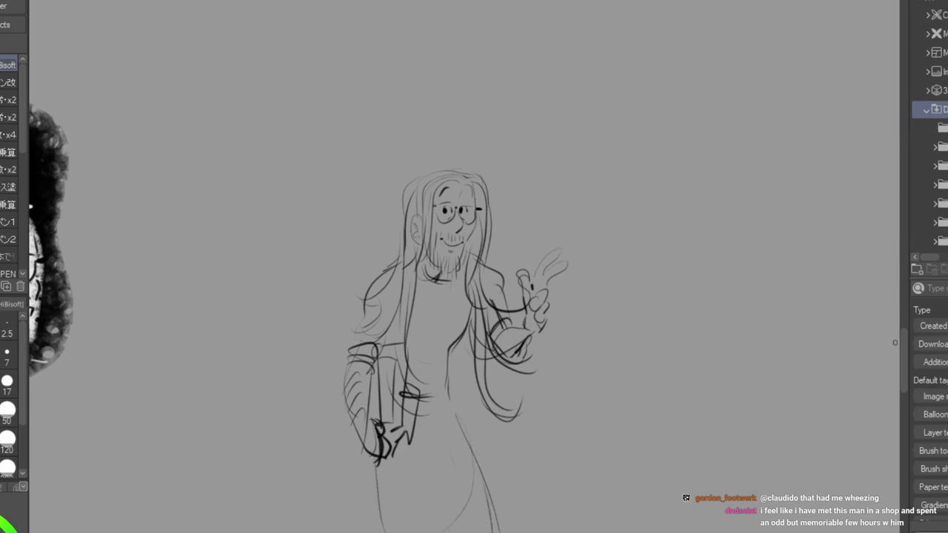
Draw a knee-length garment hem and the front leg beneath it, with a ribbed sock.
{"action": "scroll", "coordinate": [897, 352], "scroll_direction": "down", "scroll_amount": 5}
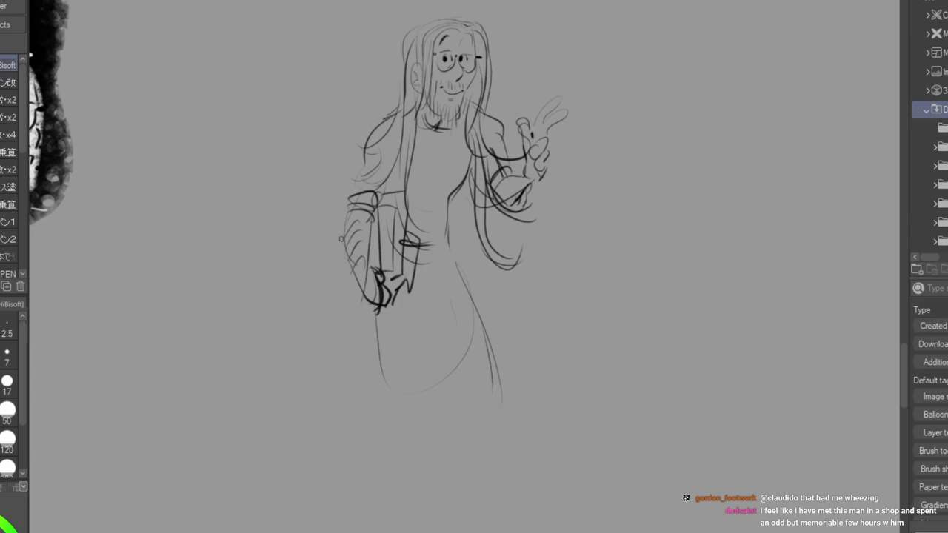
{"action": "mouse_move", "coordinate": [366, 332]}
{"action": "left_mouse_down"}
{"action": "mouse_move", "coordinate": [363, 393]}
{"action": "mouse_move", "coordinate": [443, 391]}
{"action": "mouse_move", "coordinate": [427, 265]}
{"action": "left_mouse_up"}
{"action": "left_click_drag", "start_coordinate": [385, 396], "coordinate": [379, 532]}
{"action": "left_click_drag", "start_coordinate": [405, 490], "coordinate": [393, 532]}
{"action": "left_click_drag", "start_coordinate": [428, 389], "coordinate": [391, 520]}
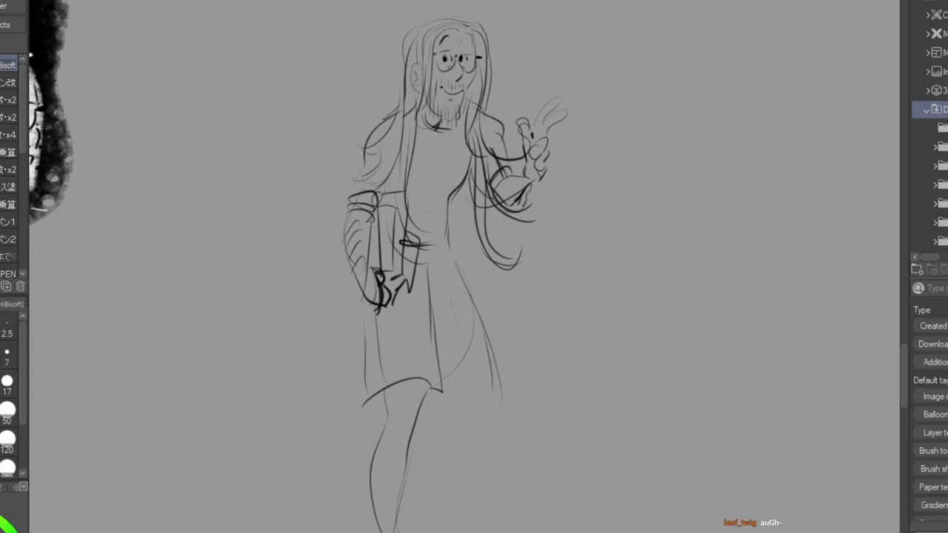
{"action": "mouse_move", "coordinate": [370, 483]}
{"action": "left_mouse_down"}
{"action": "mouse_move", "coordinate": [403, 478]}
{"action": "mouse_move", "coordinate": [378, 532]}
{"action": "mouse_move", "coordinate": [398, 531]}
{"action": "left_mouse_up"}
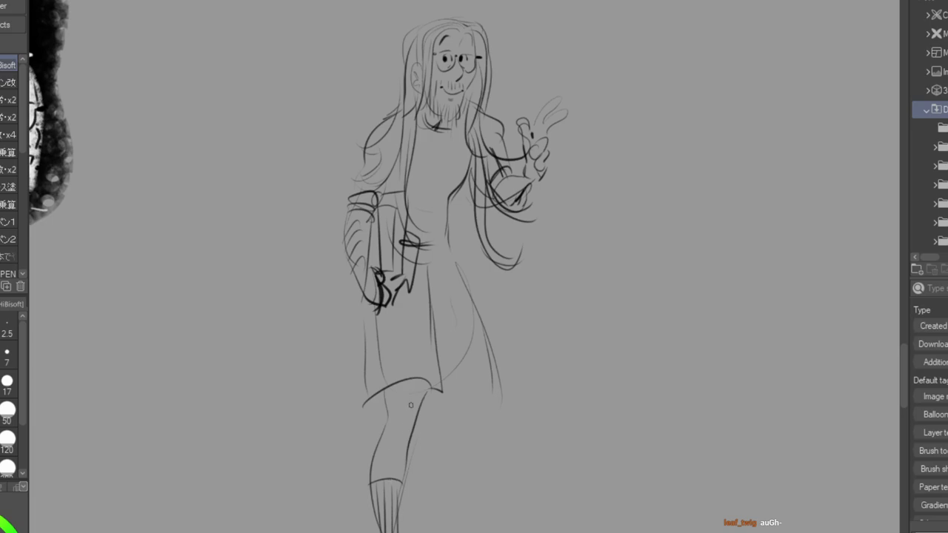
Hatch short leg-hair strokes down the front leg between the hem and the sock.
{"action": "mouse_move", "coordinate": [418, 390]}
{"action": "left_mouse_down"}
{"action": "mouse_move", "coordinate": [399, 395]}
{"action": "mouse_move", "coordinate": [387, 428]}
{"action": "left_mouse_up"}
{"action": "mouse_move", "coordinate": [404, 437]}
{"action": "left_mouse_down"}
{"action": "mouse_move", "coordinate": [381, 439]}
{"action": "mouse_move", "coordinate": [381, 457]}
{"action": "left_mouse_up"}
{"action": "left_click_drag", "start_coordinate": [398, 460], "coordinate": [386, 469]}
{"action": "left_click_drag", "start_coordinate": [401, 474], "coordinate": [393, 473]}
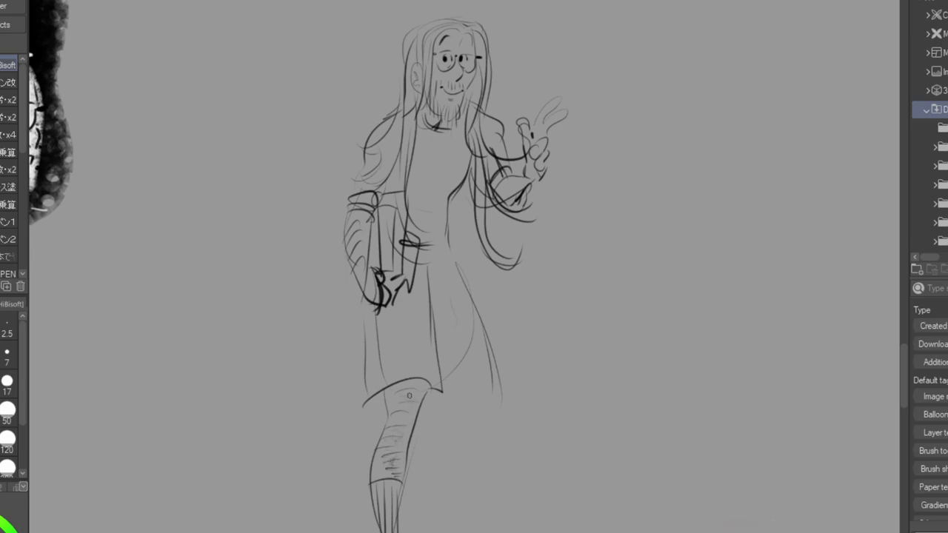
{"action": "left_click_drag", "start_coordinate": [372, 402], "coordinate": [382, 405]}
Redraw the garment hem higher on the thigh, erase the old hem and outline the thigh down to the knee.
{"action": "left_click_drag", "start_coordinate": [379, 342], "coordinate": [456, 338]}
{"action": "mouse_move", "coordinate": [379, 360]}
{"action": "left_mouse_down"}
{"action": "mouse_move", "coordinate": [389, 411]}
{"action": "mouse_move", "coordinate": [415, 417]}
{"action": "left_mouse_up"}
{"action": "key", "text": "e"}
{"action": "mouse_move", "coordinate": [399, 377]}
{"action": "left_mouse_down"}
{"action": "mouse_move", "coordinate": [362, 340]}
{"action": "mouse_move", "coordinate": [362, 351]}
{"action": "left_mouse_up"}
{"action": "left_click_drag", "start_coordinate": [442, 362], "coordinate": [444, 395]}
{"action": "key", "text": "p"}
{"action": "left_click_drag", "start_coordinate": [369, 366], "coordinate": [415, 343]}
Rough in the back leg kicked out behind the figure and the second leg opening of the shorts.
{"action": "mouse_move", "coordinate": [460, 363]}
{"action": "left_mouse_down"}
{"action": "mouse_move", "coordinate": [403, 412]}
{"action": "mouse_move", "coordinate": [365, 397]}
{"action": "mouse_move", "coordinate": [317, 411]}
{"action": "left_mouse_up"}
{"action": "left_click_drag", "start_coordinate": [386, 419], "coordinate": [294, 467]}
{"action": "mouse_move", "coordinate": [322, 410]}
{"action": "left_mouse_down"}
{"action": "mouse_move", "coordinate": [256, 455]}
{"action": "mouse_move", "coordinate": [259, 477]}
{"action": "left_mouse_up"}
{"action": "left_click_drag", "start_coordinate": [304, 454], "coordinate": [297, 503]}
{"action": "left_click_drag", "start_coordinate": [436, 346], "coordinate": [463, 355]}
{"action": "mouse_move", "coordinate": [461, 298]}
{"action": "left_mouse_down"}
{"action": "mouse_move", "coordinate": [459, 347]}
{"action": "mouse_move", "coordinate": [461, 317]}
{"action": "left_mouse_up"}
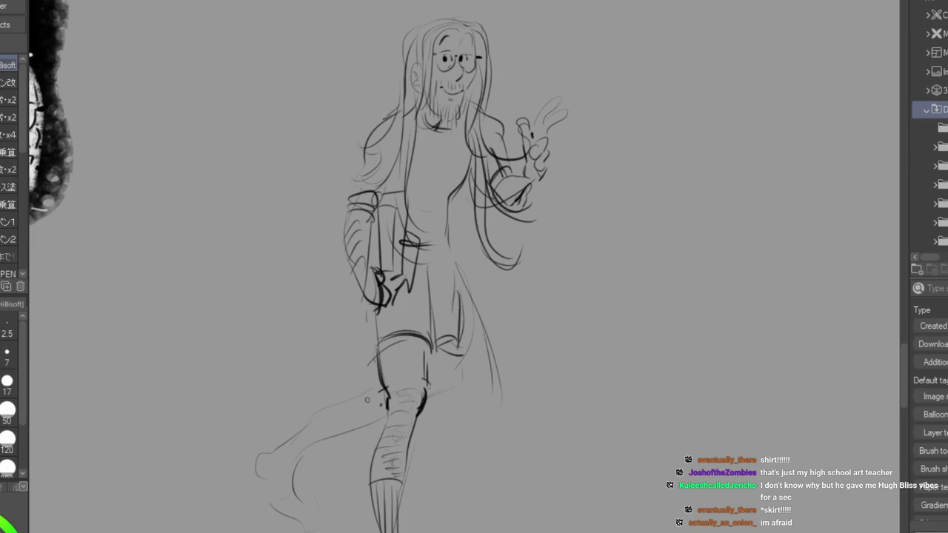
Define the raised back leg with a sock, calf lines and a strapped sandal on the foot.
{"action": "mouse_move", "coordinate": [256, 470]}
{"action": "left_mouse_down"}
{"action": "mouse_move", "coordinate": [283, 522]}
{"action": "mouse_move", "coordinate": [306, 531]}
{"action": "left_mouse_up"}
{"action": "mouse_move", "coordinate": [269, 495]}
{"action": "left_mouse_down"}
{"action": "mouse_move", "coordinate": [296, 469]}
{"action": "mouse_move", "coordinate": [294, 493]}
{"action": "left_mouse_up"}
{"action": "mouse_move", "coordinate": [296, 488]}
{"action": "left_mouse_down"}
{"action": "mouse_move", "coordinate": [274, 508]}
{"action": "mouse_move", "coordinate": [303, 494]}
{"action": "mouse_move", "coordinate": [294, 506]}
{"action": "left_mouse_up"}
{"action": "mouse_move", "coordinate": [298, 504]}
{"action": "left_mouse_down"}
{"action": "mouse_move", "coordinate": [285, 522]}
{"action": "mouse_move", "coordinate": [300, 493]}
{"action": "mouse_move", "coordinate": [293, 476]}
{"action": "left_mouse_up"}
{"action": "mouse_move", "coordinate": [328, 408]}
{"action": "left_mouse_down"}
{"action": "mouse_move", "coordinate": [337, 440]}
{"action": "mouse_move", "coordinate": [319, 444]}
{"action": "mouse_move", "coordinate": [306, 424]}
{"action": "mouse_move", "coordinate": [245, 468]}
{"action": "mouse_move", "coordinate": [264, 493]}
{"action": "mouse_move", "coordinate": [266, 470]}
{"action": "left_mouse_up"}
{"action": "left_click_drag", "start_coordinate": [333, 424], "coordinate": [279, 468]}
{"action": "left_click_drag", "start_coordinate": [263, 491], "coordinate": [280, 506]}
{"action": "mouse_move", "coordinate": [248, 465]}
{"action": "left_mouse_down"}
{"action": "mouse_move", "coordinate": [254, 496]}
{"action": "mouse_move", "coordinate": [281, 531]}
{"action": "left_mouse_up"}
{"action": "mouse_move", "coordinate": [268, 511]}
{"action": "left_mouse_down"}
{"action": "mouse_move", "coordinate": [293, 531]}
{"action": "mouse_move", "coordinate": [310, 529]}
{"action": "left_mouse_up"}
{"action": "mouse_move", "coordinate": [310, 419]}
{"action": "left_mouse_down"}
{"action": "mouse_move", "coordinate": [338, 408]}
{"action": "mouse_move", "coordinate": [293, 439]}
{"action": "mouse_move", "coordinate": [378, 388]}
{"action": "left_mouse_up"}
{"action": "left_click_drag", "start_coordinate": [342, 431], "coordinate": [379, 419]}
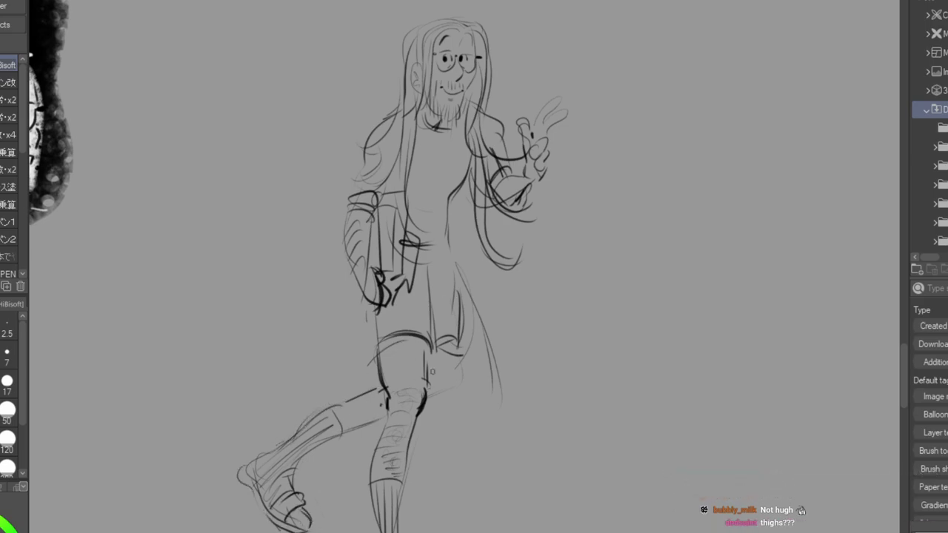
Erase the second shorts opening and draw a bold slanted edge from the waist to the front thigh.
{"action": "left_click_drag", "start_coordinate": [443, 347], "coordinate": [429, 382]}
{"action": "left_click_drag", "start_coordinate": [449, 294], "coordinate": [436, 374]}
{"action": "left_click_drag", "start_coordinate": [450, 260], "coordinate": [436, 371]}
{"action": "left_click_drag", "start_coordinate": [442, 325], "coordinate": [431, 379]}
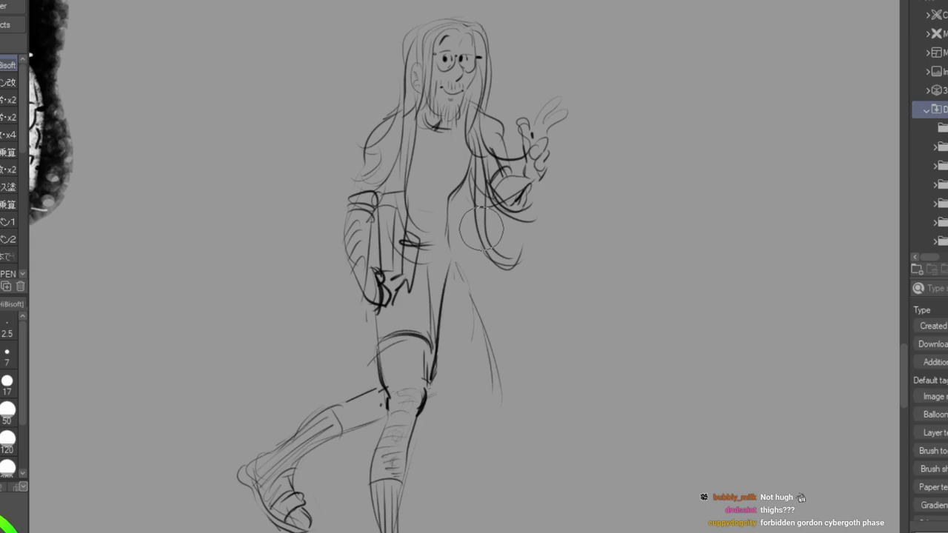
Darken the shorts hem and hatch leg hair across the thigh, shin and back leg.
{"action": "mouse_move", "coordinate": [387, 339]}
{"action": "left_mouse_down"}
{"action": "mouse_move", "coordinate": [414, 326]}
{"action": "mouse_move", "coordinate": [391, 346]}
{"action": "mouse_move", "coordinate": [404, 322]}
{"action": "mouse_move", "coordinate": [381, 356]}
{"action": "left_mouse_up"}
{"action": "left_click_drag", "start_coordinate": [429, 338], "coordinate": [435, 339]}
{"action": "left_click_drag", "start_coordinate": [427, 255], "coordinate": [427, 271]}
{"action": "mouse_move", "coordinate": [408, 342]}
{"action": "left_mouse_down"}
{"action": "mouse_move", "coordinate": [391, 355]}
{"action": "mouse_move", "coordinate": [403, 364]}
{"action": "left_mouse_up"}
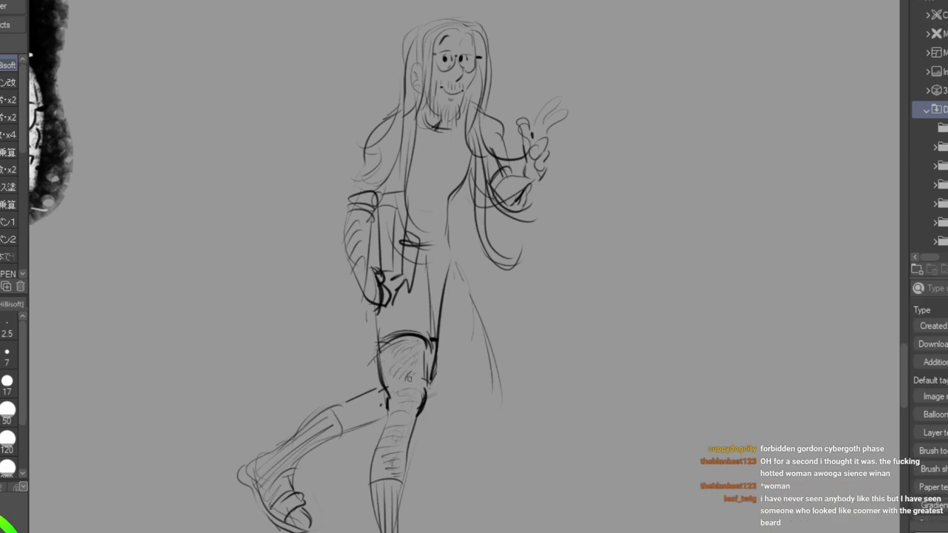
{"action": "left_click_drag", "start_coordinate": [405, 424], "coordinate": [382, 477]}
{"action": "mouse_move", "coordinate": [369, 402]}
{"action": "left_mouse_down"}
{"action": "mouse_move", "coordinate": [375, 412]}
{"action": "mouse_move", "coordinate": [363, 400]}
{"action": "mouse_move", "coordinate": [355, 417]}
{"action": "mouse_move", "coordinate": [345, 415]}
{"action": "left_mouse_up"}
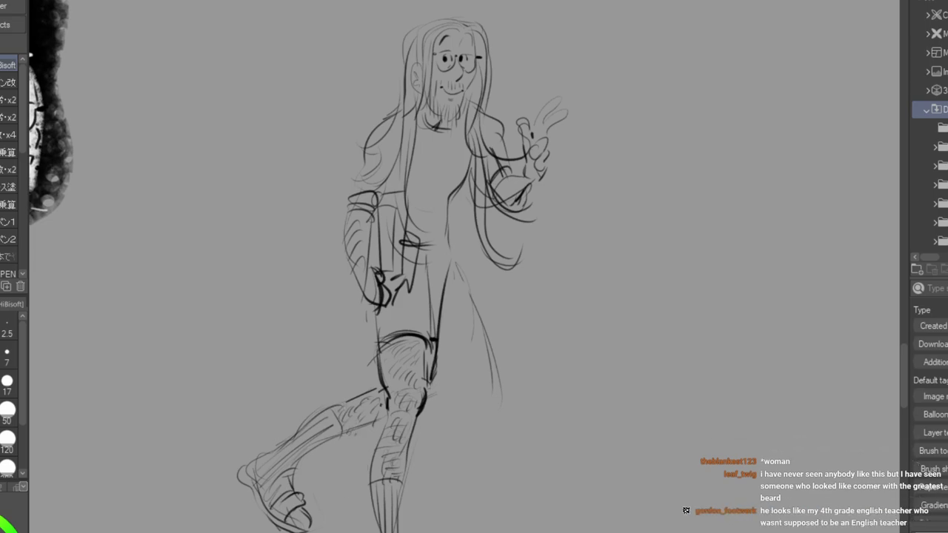
Sketch long sweeping strands flowing out behind the figure on both sides of the legs.
{"action": "mouse_move", "coordinate": [465, 183]}
{"action": "left_mouse_down"}
{"action": "mouse_move", "coordinate": [451, 243]}
{"action": "mouse_move", "coordinate": [474, 295]}
{"action": "left_mouse_up"}
{"action": "left_click_drag", "start_coordinate": [470, 260], "coordinate": [533, 348]}
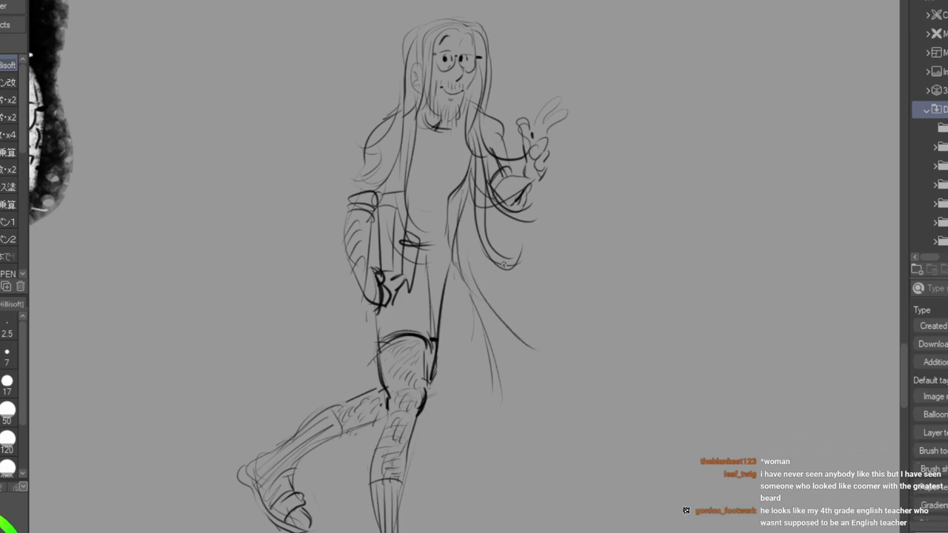
{"action": "left_click_drag", "start_coordinate": [337, 226], "coordinate": [183, 296]}
{"action": "mouse_move", "coordinate": [339, 314]}
{"action": "left_mouse_down"}
{"action": "mouse_move", "coordinate": [273, 400]}
{"action": "mouse_move", "coordinate": [325, 387]}
{"action": "left_mouse_up"}
{"action": "mouse_move", "coordinate": [405, 441]}
{"action": "left_mouse_down"}
{"action": "mouse_move", "coordinate": [484, 465]}
{"action": "mouse_move", "coordinate": [549, 457]}
{"action": "left_mouse_up"}
{"action": "mouse_move", "coordinate": [457, 306]}
{"action": "left_mouse_down"}
{"action": "mouse_move", "coordinate": [476, 411]}
{"action": "mouse_move", "coordinate": [568, 431]}
{"action": "left_mouse_up"}
{"action": "mouse_move", "coordinate": [471, 400]}
{"action": "left_mouse_down"}
{"action": "mouse_move", "coordinate": [534, 443]}
{"action": "mouse_move", "coordinate": [582, 442]}
{"action": "left_mouse_up"}
{"action": "mouse_move", "coordinate": [457, 420]}
{"action": "left_mouse_down"}
{"action": "mouse_move", "coordinate": [537, 460]}
{"action": "mouse_move", "coordinate": [585, 453]}
{"action": "left_mouse_up"}
{"action": "mouse_move", "coordinate": [460, 448]}
{"action": "left_mouse_down"}
{"action": "mouse_move", "coordinate": [517, 468]}
{"action": "mouse_move", "coordinate": [613, 465]}
{"action": "left_mouse_up"}
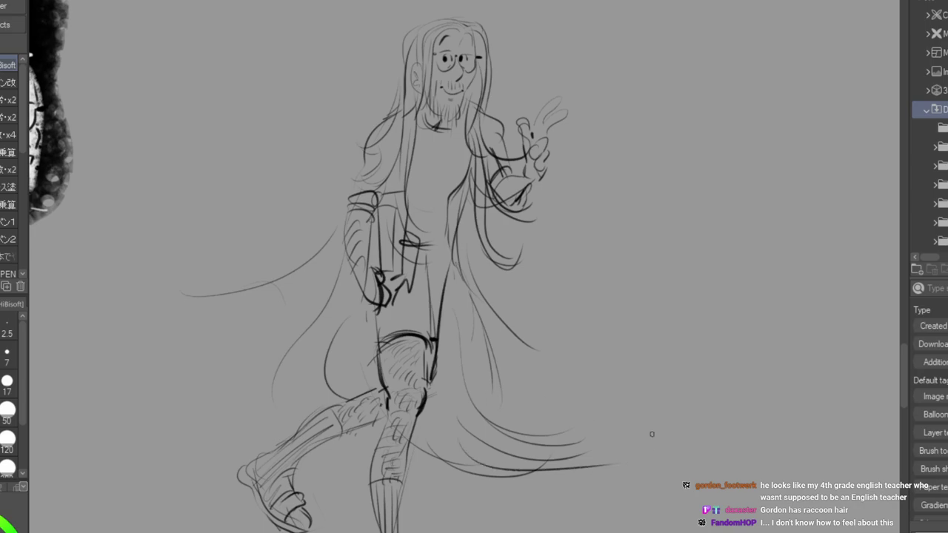
Erase the wide strands behind the lowered arm and replace them with a shorter curve ending behind the thigh.
{"action": "key", "text": "ctrl+minus"}
{"action": "mouse_move", "coordinate": [459, 97]}
{"action": "left_mouse_down"}
{"action": "mouse_move", "coordinate": [474, 459]}
{"action": "mouse_move", "coordinate": [459, 259]}
{"action": "mouse_move", "coordinate": [326, 163]}
{"action": "mouse_move", "coordinate": [479, 316]}
{"action": "left_mouse_up"}
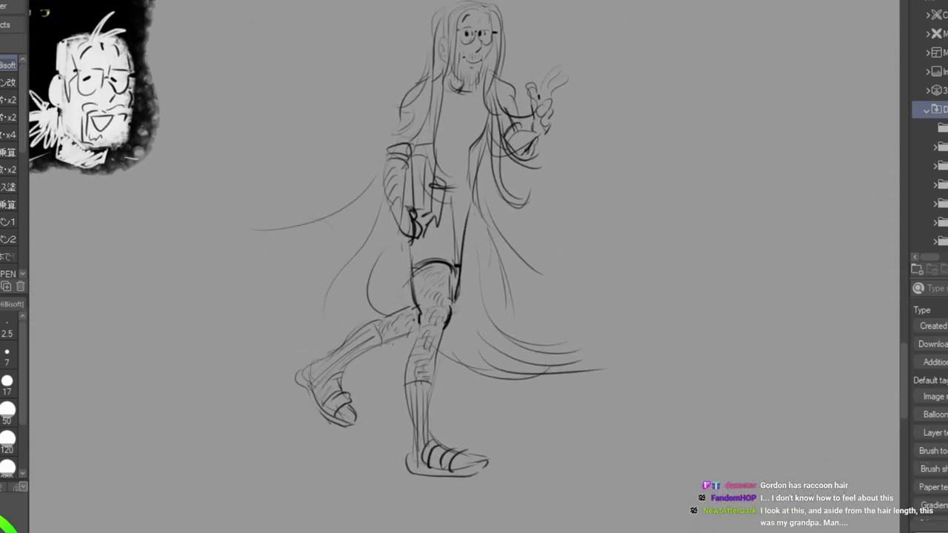
{"action": "scroll", "coordinate": [449, 262], "scroll_direction": "up", "scroll_amount": 2}
{"action": "mouse_move", "coordinate": [379, 252]}
{"action": "left_mouse_down"}
{"action": "mouse_move", "coordinate": [356, 281]}
{"action": "mouse_move", "coordinate": [326, 372]}
{"action": "mouse_move", "coordinate": [299, 272]}
{"action": "left_mouse_up"}
{"action": "left_click_drag", "start_coordinate": [358, 231], "coordinate": [260, 280]}
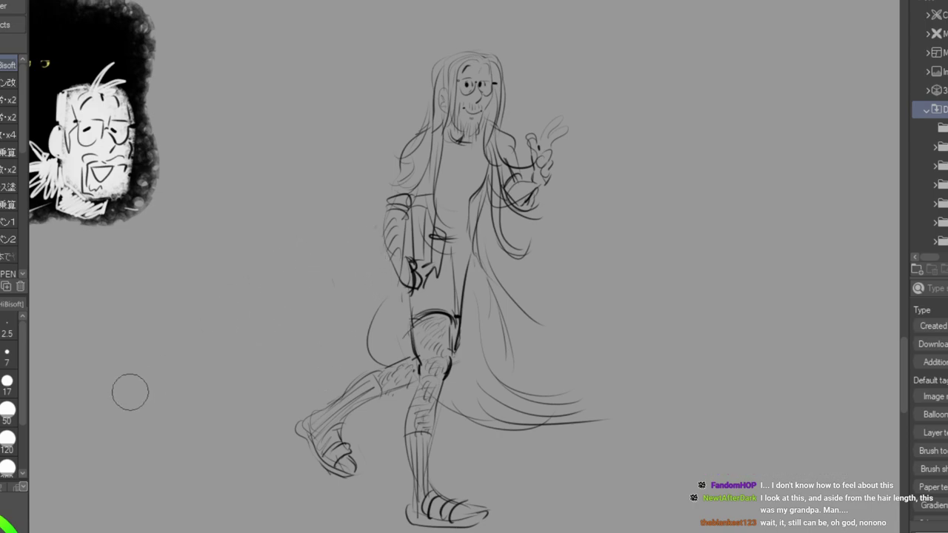
{"action": "mouse_move", "coordinate": [395, 178]}
{"action": "left_mouse_down"}
{"action": "mouse_move", "coordinate": [363, 299]}
{"action": "mouse_move", "coordinate": [375, 355]}
{"action": "left_mouse_up"}
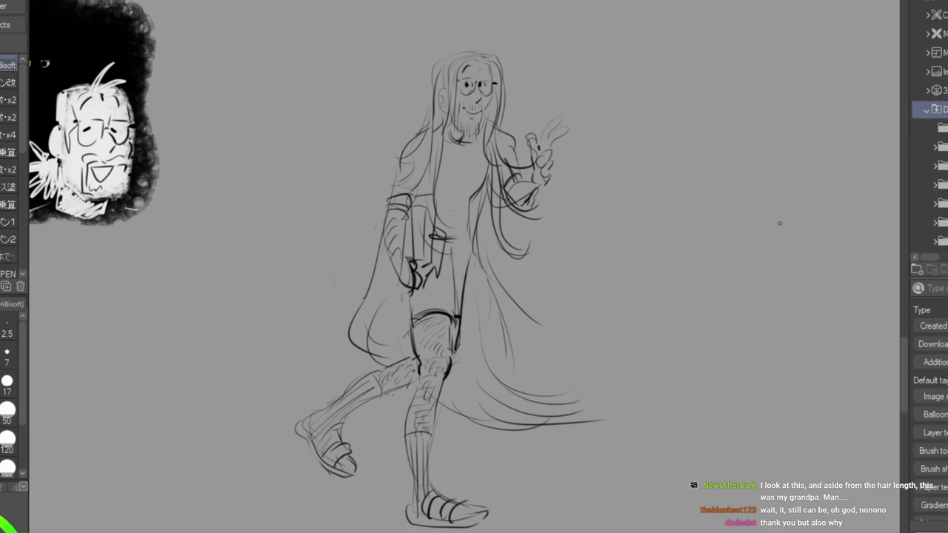
Return to the model train scene and add curly hair around the smiling round-faced head.
{"action": "mouse_move", "coordinate": [779, 223]}
{"action": "left_mouse_down"}
{"action": "mouse_move", "coordinate": [584, 349]}
{"action": "mouse_move", "coordinate": [518, 444]}
{"action": "mouse_move", "coordinate": [444, 518]}
{"action": "left_mouse_up"}
{"action": "key", "text": "ctrl+plus"}
{"action": "key", "text": "ctrl+plus"}
{"action": "left_click_drag", "start_coordinate": [593, 334], "coordinate": [439, 230]}
{"action": "mouse_move", "coordinate": [410, 181]}
{"action": "left_mouse_down"}
{"action": "mouse_move", "coordinate": [388, 194]}
{"action": "mouse_move", "coordinate": [404, 174]}
{"action": "mouse_move", "coordinate": [399, 203]}
{"action": "mouse_move", "coordinate": [390, 197]}
{"action": "mouse_move", "coordinate": [387, 242]}
{"action": "left_mouse_up"}
{"action": "mouse_move", "coordinate": [393, 202]}
{"action": "left_mouse_down"}
{"action": "mouse_move", "coordinate": [391, 240]}
{"action": "mouse_move", "coordinate": [404, 259]}
{"action": "left_mouse_up"}
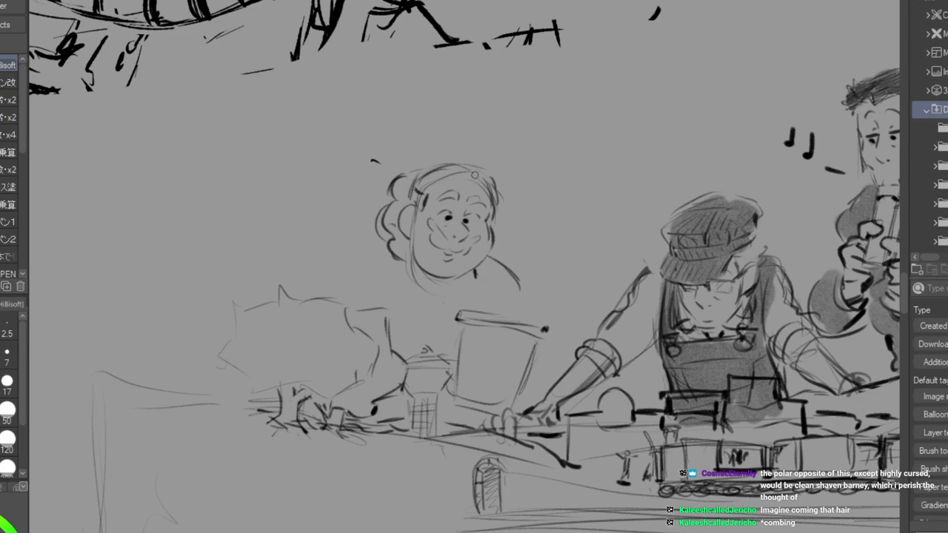
Draw hands gripping both sides of the bucket, with thumbs over its rim.
{"action": "mouse_move", "coordinate": [454, 337]}
{"action": "left_mouse_down"}
{"action": "mouse_move", "coordinate": [445, 335]}
{"action": "mouse_move", "coordinate": [439, 353]}
{"action": "mouse_move", "coordinate": [466, 359]}
{"action": "left_mouse_up"}
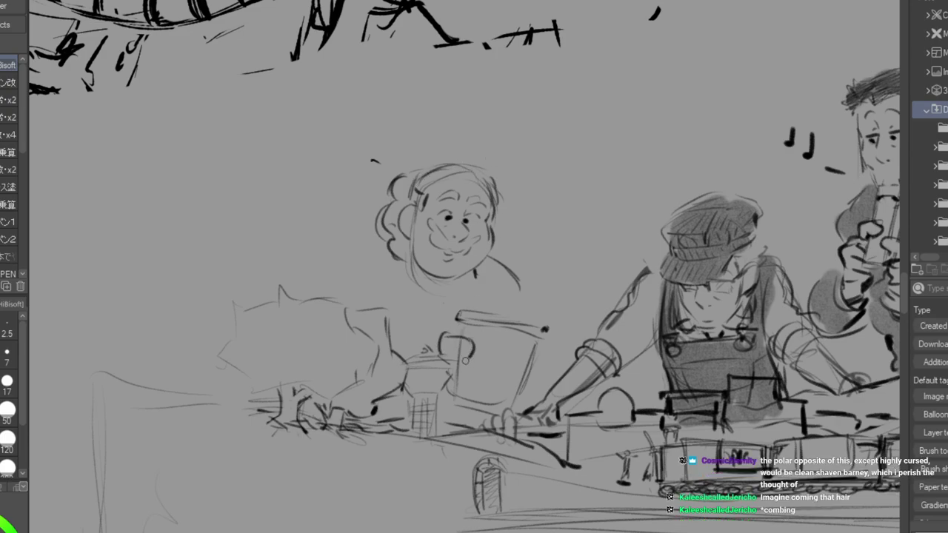
{"action": "mouse_move", "coordinate": [542, 345]}
{"action": "left_mouse_down"}
{"action": "mouse_move", "coordinate": [517, 374]}
{"action": "mouse_move", "coordinate": [520, 397]}
{"action": "mouse_move", "coordinate": [539, 368]}
{"action": "mouse_move", "coordinate": [523, 404]}
{"action": "left_mouse_up"}
{"action": "mouse_move", "coordinate": [455, 316]}
{"action": "left_mouse_down"}
{"action": "mouse_move", "coordinate": [446, 328]}
{"action": "mouse_move", "coordinate": [443, 305]}
{"action": "mouse_move", "coordinate": [460, 311]}
{"action": "mouse_move", "coordinate": [434, 345]}
{"action": "left_mouse_up"}
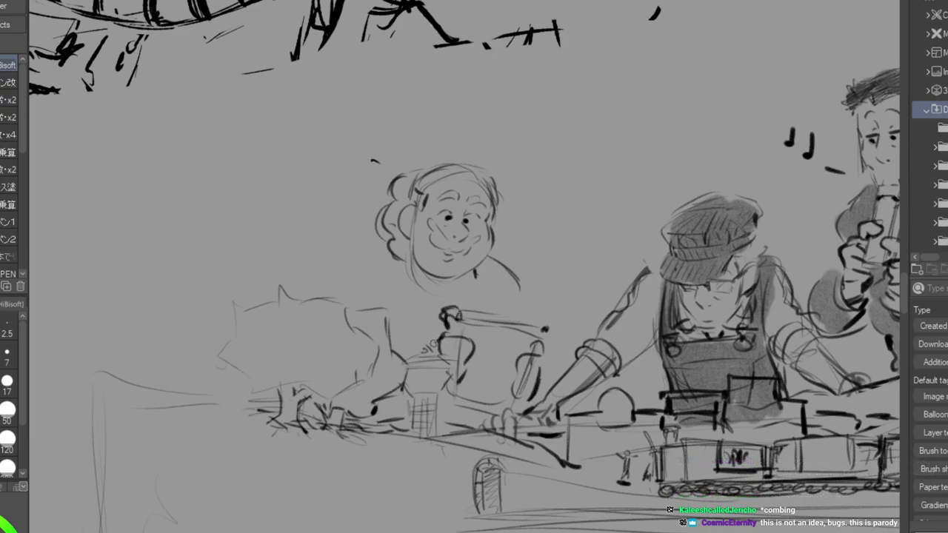
{"action": "mouse_move", "coordinate": [538, 326]}
{"action": "left_mouse_down"}
{"action": "mouse_move", "coordinate": [549, 333]}
{"action": "mouse_move", "coordinate": [548, 354]}
{"action": "left_mouse_up"}
Sketch the smiling character's shoulders and arms reaching to the bucket, and start the shirt collar.
{"action": "key", "text": "ctrl+minus"}
{"action": "left_click_drag", "start_coordinate": [563, 266], "coordinate": [393, 266]}
{"action": "left_click_drag", "start_coordinate": [243, 262], "coordinate": [212, 284]}
{"action": "left_click_drag", "start_coordinate": [315, 271], "coordinate": [343, 306]}
{"action": "left_click_drag", "start_coordinate": [252, 269], "coordinate": [275, 291]}
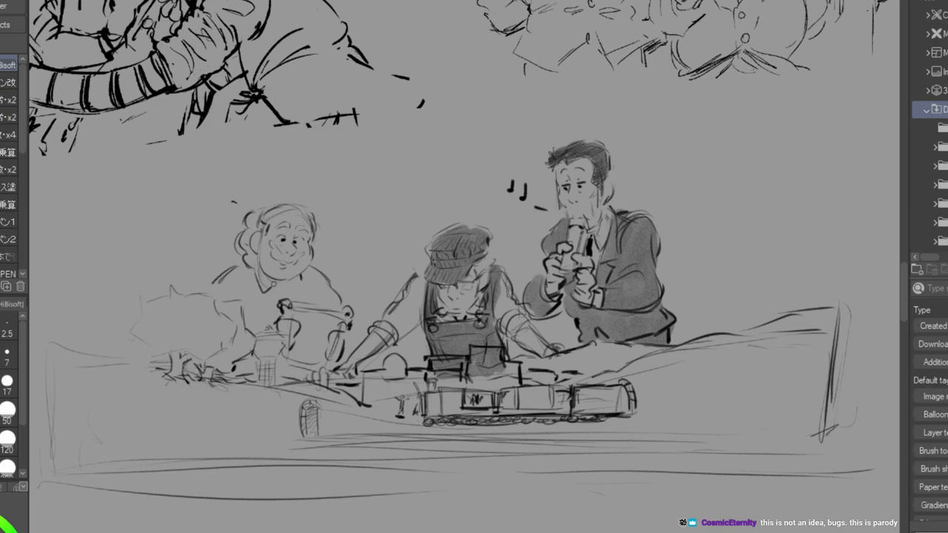
Add more curls around the smiling character's head and draw the other collar point.
{"action": "left_click_drag", "start_coordinate": [239, 252], "coordinate": [254, 265]}
{"action": "left_click_drag", "start_coordinate": [314, 249], "coordinate": [319, 262]}
{"action": "left_click_drag", "start_coordinate": [299, 225], "coordinate": [305, 231]}
{"action": "mouse_move", "coordinate": [263, 209]}
{"action": "left_mouse_down"}
{"action": "mouse_move", "coordinate": [250, 217]}
{"action": "mouse_move", "coordinate": [257, 228]}
{"action": "left_mouse_up"}
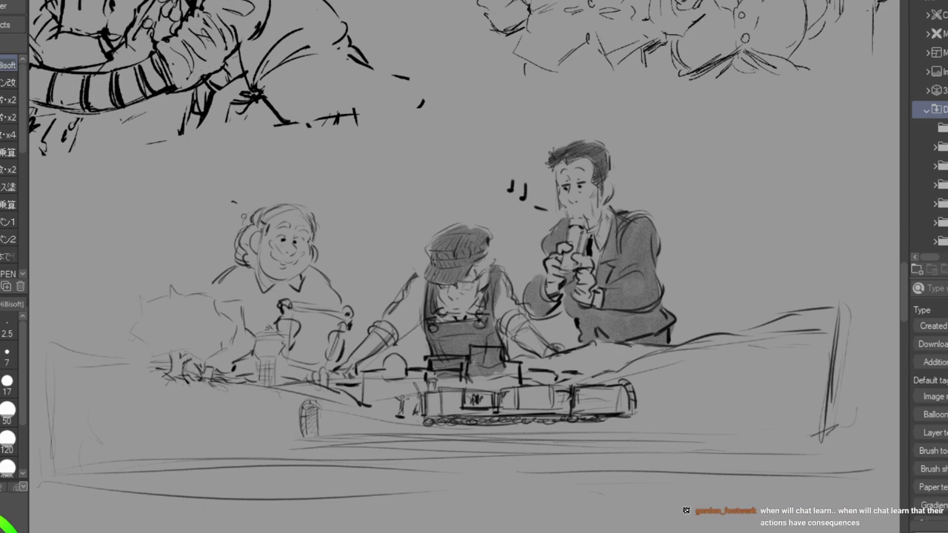
Draw a dark necktie hanging from the smiling character's collar down behind the bucket.
{"action": "left_click_drag", "start_coordinate": [283, 238], "coordinate": [284, 242]}
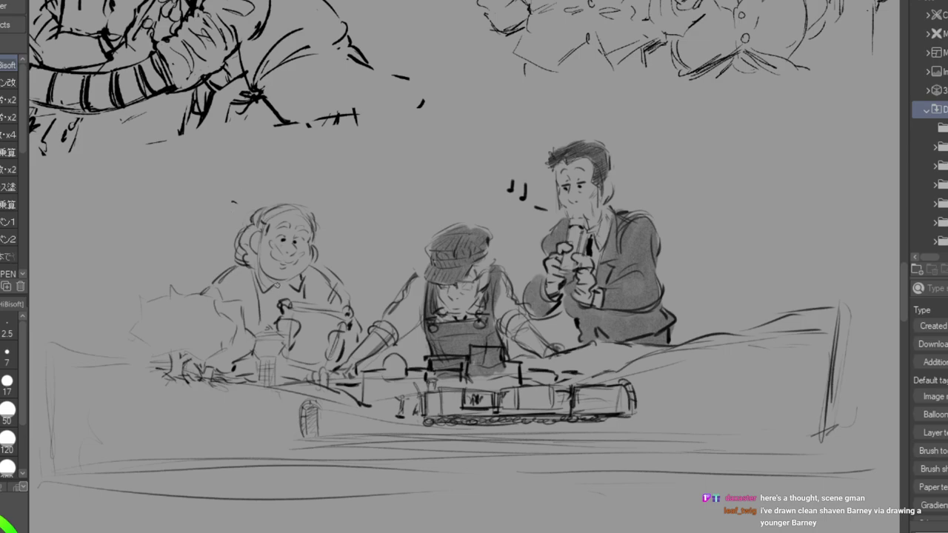
{"action": "mouse_move", "coordinate": [273, 287]}
{"action": "left_mouse_down"}
{"action": "mouse_move", "coordinate": [283, 297]}
{"action": "mouse_move", "coordinate": [269, 327]}
{"action": "left_mouse_up"}
{"action": "mouse_move", "coordinate": [274, 285]}
{"action": "left_mouse_down"}
{"action": "mouse_move", "coordinate": [286, 291]}
{"action": "mouse_move", "coordinate": [274, 323]}
{"action": "left_mouse_up"}
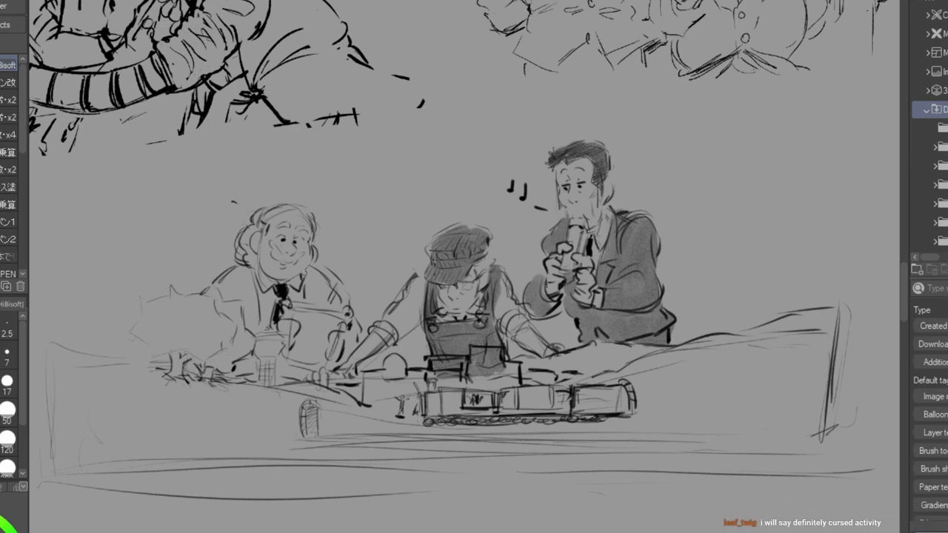
Outline fuller curly hair over the top and down both sides of the smiling character's head.
{"action": "mouse_move", "coordinate": [269, 208]}
{"action": "left_mouse_down"}
{"action": "mouse_move", "coordinate": [300, 205]}
{"action": "mouse_move", "coordinate": [270, 205]}
{"action": "mouse_move", "coordinate": [294, 192]}
{"action": "mouse_move", "coordinate": [274, 201]}
{"action": "mouse_move", "coordinate": [282, 202]}
{"action": "left_mouse_up"}
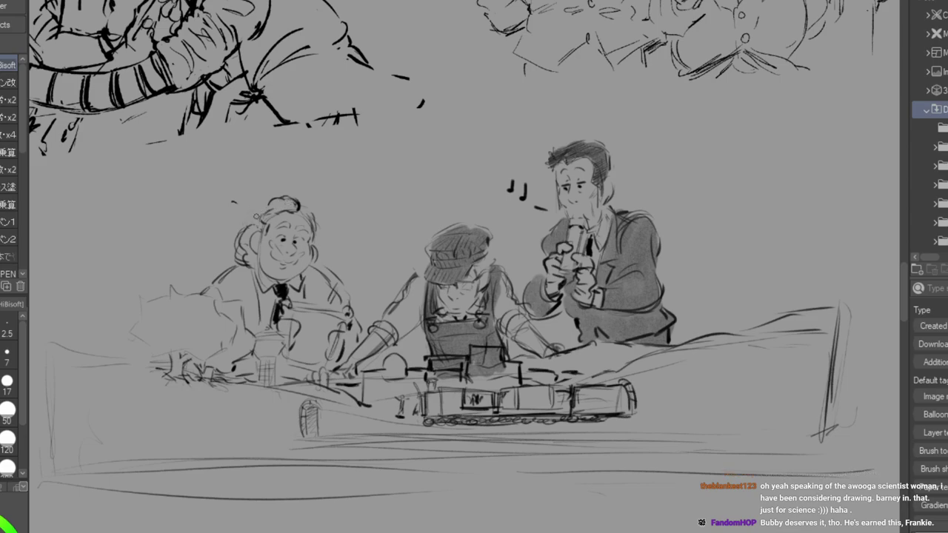
{"action": "mouse_move", "coordinate": [260, 204]}
{"action": "left_mouse_down"}
{"action": "mouse_move", "coordinate": [240, 234]}
{"action": "mouse_move", "coordinate": [248, 255]}
{"action": "left_mouse_up"}
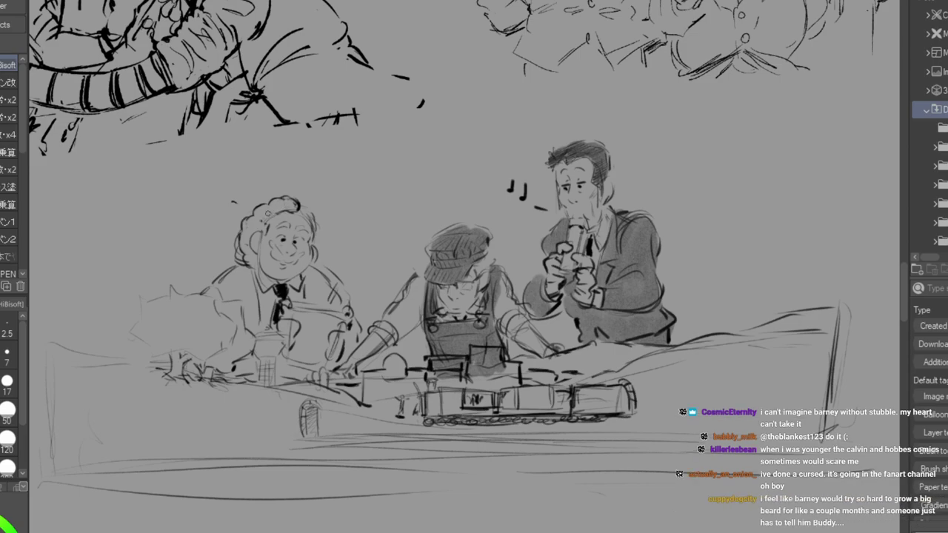
{"action": "left_click_drag", "start_coordinate": [262, 226], "coordinate": [261, 244]}
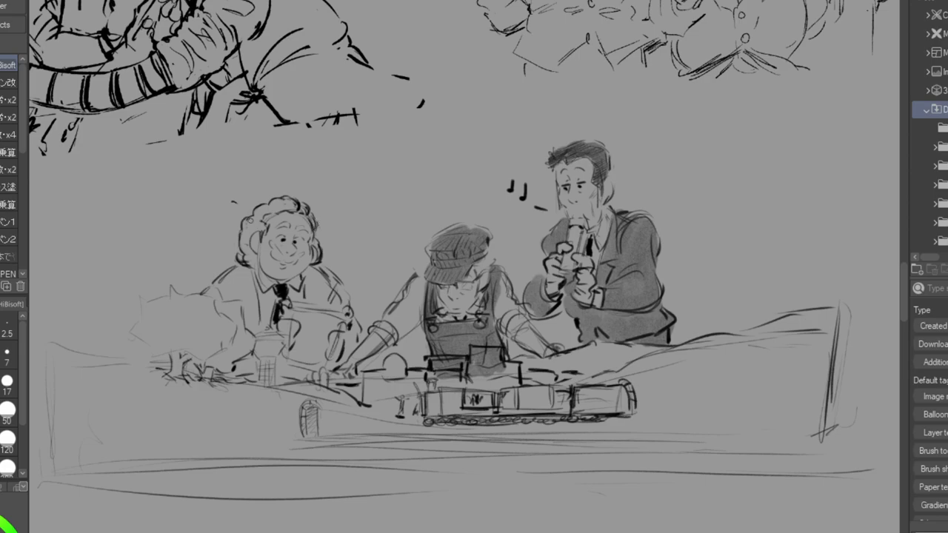
{"action": "left_click_drag", "start_coordinate": [249, 214], "coordinate": [249, 255]}
On an empty canvas area, sketch a long narrow face with square glasses, a pointed nose and a dark beard.
{"action": "mouse_move", "coordinate": [455, 119]}
{"action": "left_mouse_down"}
{"action": "mouse_move", "coordinate": [560, 51]}
{"action": "mouse_move", "coordinate": [561, 2]}
{"action": "left_mouse_up"}
{"action": "left_click_drag", "start_coordinate": [398, 167], "coordinate": [397, 223]}
{"action": "left_click_drag", "start_coordinate": [431, 151], "coordinate": [426, 243]}
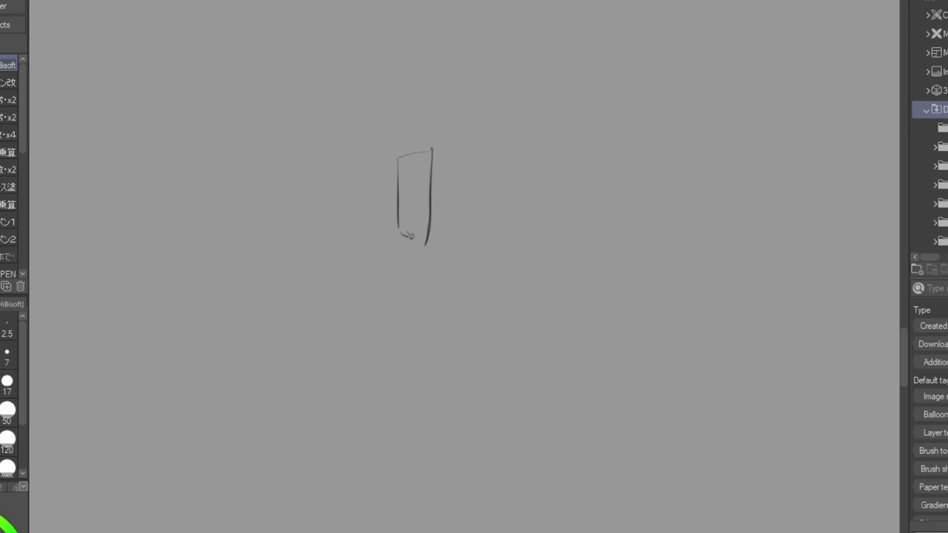
{"action": "mouse_move", "coordinate": [413, 210]}
{"action": "left_mouse_down"}
{"action": "mouse_move", "coordinate": [427, 233]}
{"action": "mouse_move", "coordinate": [413, 231]}
{"action": "mouse_move", "coordinate": [411, 249]}
{"action": "mouse_move", "coordinate": [405, 236]}
{"action": "left_mouse_up"}
{"action": "mouse_move", "coordinate": [398, 196]}
{"action": "left_mouse_down"}
{"action": "mouse_move", "coordinate": [398, 230]}
{"action": "mouse_move", "coordinate": [400, 195]}
{"action": "mouse_move", "coordinate": [419, 253]}
{"action": "left_mouse_up"}
{"action": "left_click_drag", "start_coordinate": [405, 186], "coordinate": [417, 175]}
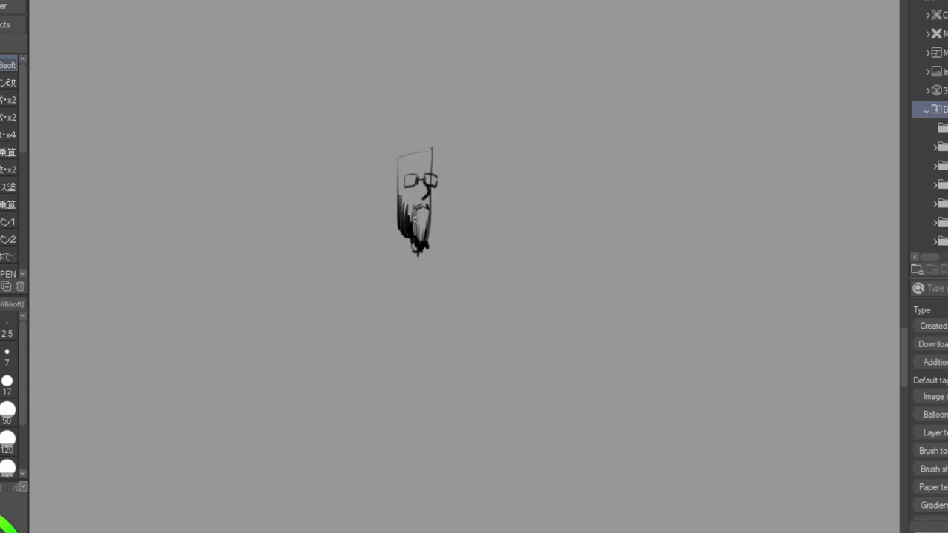
{"action": "left_click_drag", "start_coordinate": [397, 197], "coordinate": [397, 214]}
Draw the bearded man's ear and choppy ear-length hair, fill the hair with black strokes, and start the shoulder line.
{"action": "left_click_drag", "start_coordinate": [420, 151], "coordinate": [399, 185]}
{"action": "mouse_move", "coordinate": [419, 137]}
{"action": "left_mouse_down"}
{"action": "mouse_move", "coordinate": [367, 172]}
{"action": "mouse_move", "coordinate": [384, 176]}
{"action": "mouse_move", "coordinate": [365, 198]}
{"action": "mouse_move", "coordinate": [381, 235]}
{"action": "left_mouse_up"}
{"action": "mouse_move", "coordinate": [429, 141]}
{"action": "left_mouse_down"}
{"action": "mouse_move", "coordinate": [447, 163]}
{"action": "mouse_move", "coordinate": [438, 228]}
{"action": "left_mouse_up"}
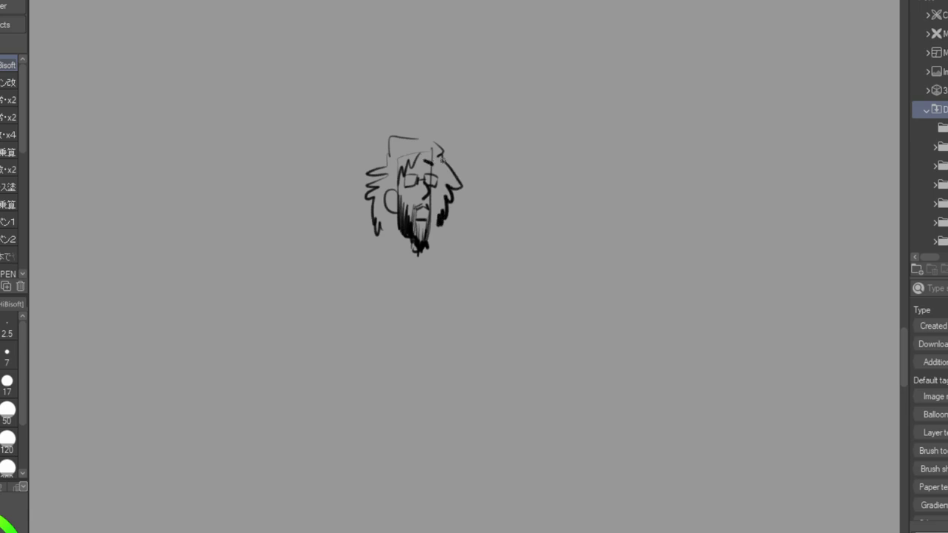
{"action": "left_click_drag", "start_coordinate": [382, 231], "coordinate": [387, 234]}
{"action": "mouse_move", "coordinate": [371, 197]}
{"action": "left_mouse_down"}
{"action": "mouse_move", "coordinate": [378, 230]}
{"action": "mouse_move", "coordinate": [386, 201]}
{"action": "mouse_move", "coordinate": [386, 231]}
{"action": "mouse_move", "coordinate": [391, 194]}
{"action": "mouse_move", "coordinate": [376, 181]}
{"action": "mouse_move", "coordinate": [393, 176]}
{"action": "mouse_move", "coordinate": [370, 173]}
{"action": "mouse_move", "coordinate": [392, 163]}
{"action": "mouse_move", "coordinate": [393, 174]}
{"action": "mouse_move", "coordinate": [393, 137]}
{"action": "mouse_move", "coordinate": [402, 169]}
{"action": "mouse_move", "coordinate": [431, 145]}
{"action": "mouse_move", "coordinate": [445, 183]}
{"action": "mouse_move", "coordinate": [436, 219]}
{"action": "mouse_move", "coordinate": [397, 231]}
{"action": "mouse_move", "coordinate": [396, 268]}
{"action": "mouse_move", "coordinate": [411, 256]}
{"action": "mouse_move", "coordinate": [398, 250]}
{"action": "mouse_move", "coordinate": [406, 252]}
{"action": "mouse_move", "coordinate": [404, 274]}
{"action": "mouse_move", "coordinate": [412, 252]}
{"action": "mouse_move", "coordinate": [460, 280]}
{"action": "left_mouse_up"}
Draw the bearded man's neck, shirt collar, narrow dark tie and open jacket with pointed lapels.
{"action": "mouse_move", "coordinate": [393, 261]}
{"action": "left_mouse_down"}
{"action": "mouse_move", "coordinate": [364, 281]}
{"action": "mouse_move", "coordinate": [402, 293]}
{"action": "mouse_move", "coordinate": [402, 324]}
{"action": "left_mouse_up"}
{"action": "left_click_drag", "start_coordinate": [407, 291], "coordinate": [406, 324]}
{"action": "left_click_drag", "start_coordinate": [389, 267], "coordinate": [399, 338]}
{"action": "left_click_drag", "start_coordinate": [421, 269], "coordinate": [407, 343]}
{"action": "left_click_drag", "start_coordinate": [385, 286], "coordinate": [375, 299]}
{"action": "mouse_move", "coordinate": [399, 249]}
{"action": "left_mouse_down"}
{"action": "mouse_move", "coordinate": [376, 289]}
{"action": "mouse_move", "coordinate": [392, 357]}
{"action": "left_mouse_up"}
{"action": "left_click_drag", "start_coordinate": [440, 296], "coordinate": [418, 356]}
{"action": "left_click_drag", "start_coordinate": [441, 286], "coordinate": [428, 295]}
{"action": "mouse_move", "coordinate": [421, 250]}
{"action": "left_mouse_down"}
{"action": "mouse_move", "coordinate": [442, 291]}
{"action": "mouse_move", "coordinate": [413, 361]}
{"action": "left_mouse_up"}
{"action": "left_click_drag", "start_coordinate": [428, 312], "coordinate": [402, 359]}
{"action": "left_click_drag", "start_coordinate": [463, 303], "coordinate": [430, 373]}
Sketch a rounded object with a pointed rim in front of the bearded man, gripped by his hand.
{"action": "mouse_move", "coordinate": [352, 337]}
{"action": "left_mouse_down"}
{"action": "mouse_move", "coordinate": [324, 342]}
{"action": "mouse_move", "coordinate": [334, 377]}
{"action": "mouse_move", "coordinate": [363, 376]}
{"action": "left_mouse_up"}
{"action": "mouse_move", "coordinate": [330, 332]}
{"action": "left_mouse_down"}
{"action": "mouse_move", "coordinate": [333, 342]}
{"action": "mouse_move", "coordinate": [275, 345]}
{"action": "mouse_move", "coordinate": [267, 354]}
{"action": "mouse_move", "coordinate": [320, 401]}
{"action": "mouse_move", "coordinate": [333, 391]}
{"action": "mouse_move", "coordinate": [326, 343]}
{"action": "left_mouse_up"}
{"action": "left_click_drag", "start_coordinate": [337, 386], "coordinate": [342, 400]}
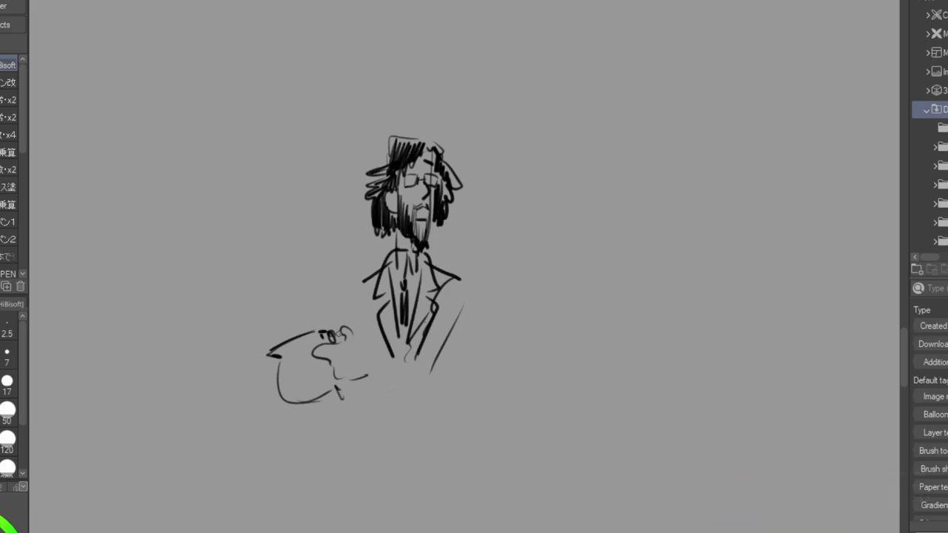
{"action": "mouse_move", "coordinate": [335, 338]}
{"action": "left_mouse_down"}
{"action": "mouse_move", "coordinate": [331, 360]}
{"action": "mouse_move", "coordinate": [357, 381]}
{"action": "left_mouse_up"}
Draw the bearded man's bent arm and shoulder leading to the gripping hand, plus the far side of his jacket.
{"action": "left_click_drag", "start_coordinate": [360, 368], "coordinate": [437, 366]}
{"action": "mouse_move", "coordinate": [372, 346]}
{"action": "left_mouse_down"}
{"action": "mouse_move", "coordinate": [447, 328]}
{"action": "mouse_move", "coordinate": [449, 283]}
{"action": "mouse_move", "coordinate": [455, 342]}
{"action": "left_mouse_up"}
{"action": "left_click_drag", "start_coordinate": [471, 304], "coordinate": [435, 372]}
{"action": "left_click_drag", "start_coordinate": [362, 286], "coordinate": [354, 332]}
{"action": "left_click_drag", "start_coordinate": [352, 398], "coordinate": [353, 443]}
Erase the overlapping lines around the bearded man's forearm and elbow, and draw the sleeve cuff at the wrist.
{"action": "key", "text": "e"}
{"action": "mouse_move", "coordinate": [391, 349]}
{"action": "left_mouse_down"}
{"action": "mouse_move", "coordinate": [378, 354]}
{"action": "mouse_move", "coordinate": [426, 347]}
{"action": "mouse_move", "coordinate": [460, 295]}
{"action": "left_mouse_up"}
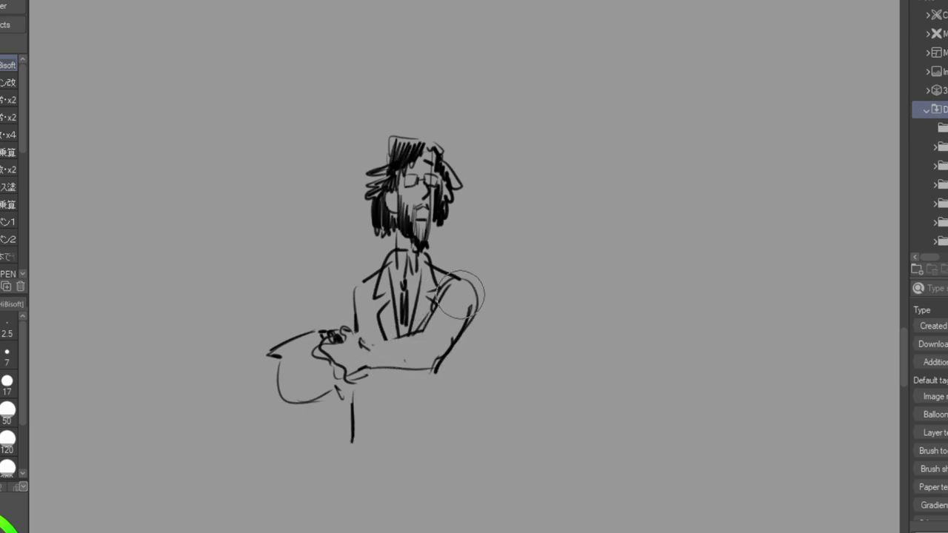
{"action": "left_click_drag", "start_coordinate": [442, 356], "coordinate": [454, 326]}
{"action": "key", "text": "p"}
{"action": "mouse_move", "coordinate": [366, 343]}
{"action": "left_mouse_down"}
{"action": "mouse_move", "coordinate": [374, 368]}
{"action": "mouse_move", "coordinate": [373, 336]}
{"action": "mouse_move", "coordinate": [422, 329]}
{"action": "left_mouse_up"}
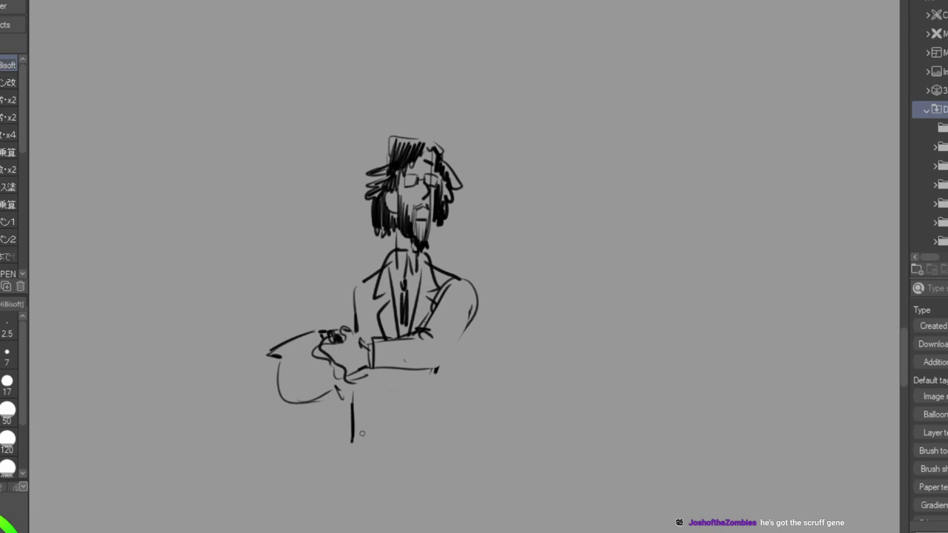
Extend the bearded man's torso below the arm with side and front-edge lines and a column of three buttons.
{"action": "mouse_move", "coordinate": [464, 335]}
{"action": "left_mouse_down"}
{"action": "mouse_move", "coordinate": [445, 373]}
{"action": "mouse_move", "coordinate": [449, 408]}
{"action": "left_mouse_up"}
{"action": "left_click_drag", "start_coordinate": [376, 367], "coordinate": [375, 424]}
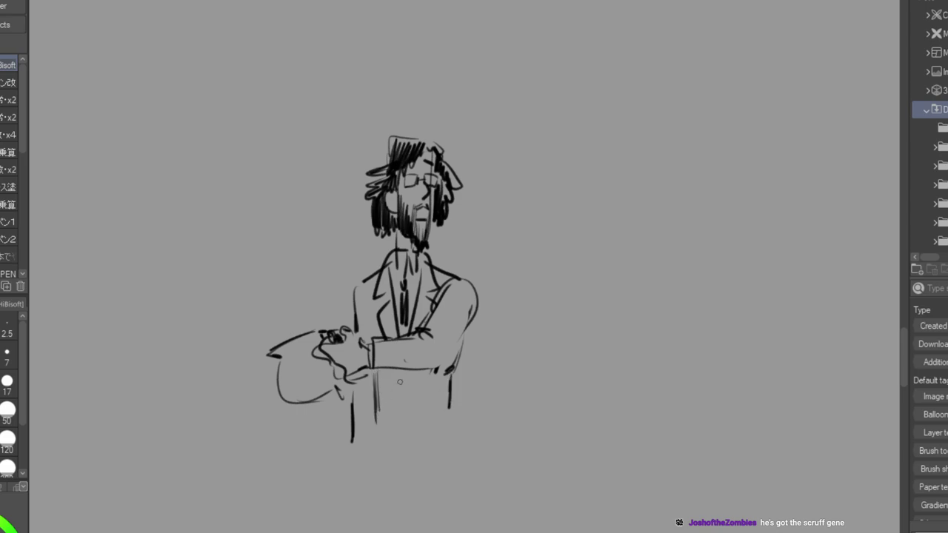
{"action": "left_click", "coordinate": [400, 399]}
{"action": "left_click", "coordinate": [400, 420]}
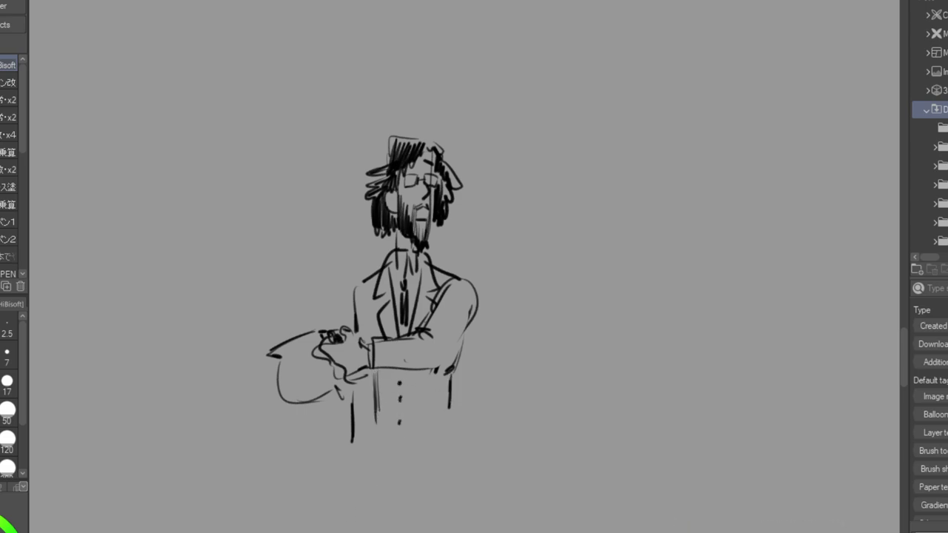
Add inner contour lines to the object in the bearded man's hand and fill its lower part with black.
{"action": "mouse_move", "coordinate": [278, 351]}
{"action": "left_mouse_down"}
{"action": "mouse_move", "coordinate": [314, 356]}
{"action": "mouse_move", "coordinate": [337, 379]}
{"action": "left_mouse_up"}
{"action": "mouse_move", "coordinate": [279, 375]}
{"action": "left_mouse_down"}
{"action": "mouse_move", "coordinate": [304, 377]}
{"action": "mouse_move", "coordinate": [291, 385]}
{"action": "mouse_move", "coordinate": [297, 394]}
{"action": "mouse_move", "coordinate": [343, 377]}
{"action": "left_mouse_up"}
{"action": "left_click_drag", "start_coordinate": [270, 353], "coordinate": [321, 336]}
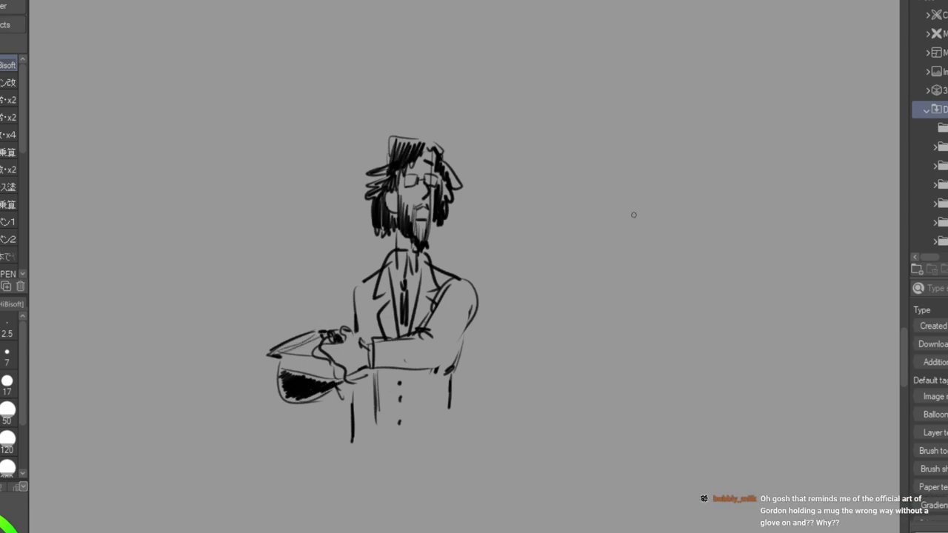
Return to the train scene and letter KEROSENE on the bucket held by the smiling character.
{"action": "left_click_drag", "start_coordinate": [474, 74], "coordinate": [460, 481]}
{"action": "mouse_move", "coordinate": [592, 82]}
{"action": "left_mouse_down"}
{"action": "mouse_move", "coordinate": [434, 473]}
{"action": "mouse_move", "coordinate": [233, 282]}
{"action": "mouse_move", "coordinate": [360, 226]}
{"action": "left_mouse_up"}
{"action": "mouse_move", "coordinate": [592, 252]}
{"action": "left_mouse_down"}
{"action": "mouse_move", "coordinate": [425, 321]}
{"action": "mouse_move", "coordinate": [286, 217]}
{"action": "left_mouse_up"}
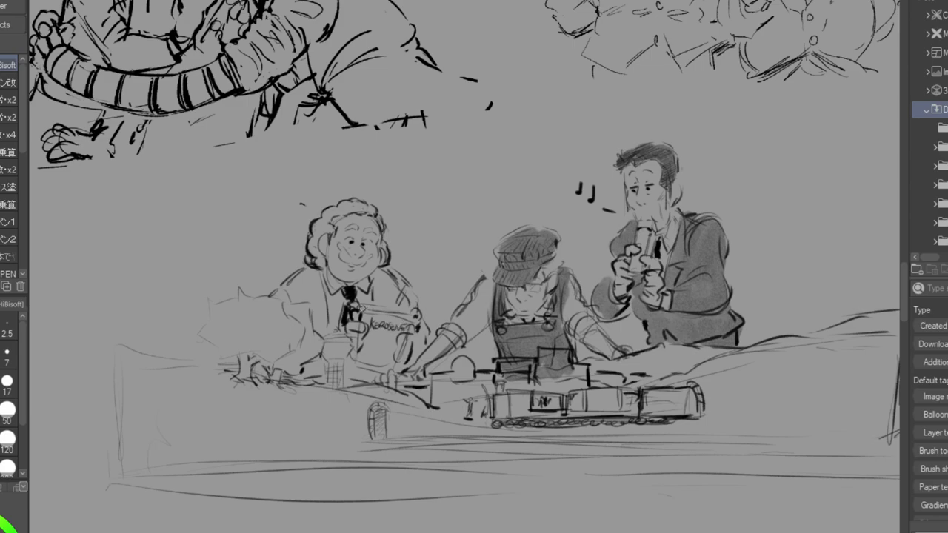
{"action": "left_click_drag", "start_coordinate": [366, 306], "coordinate": [371, 335]}
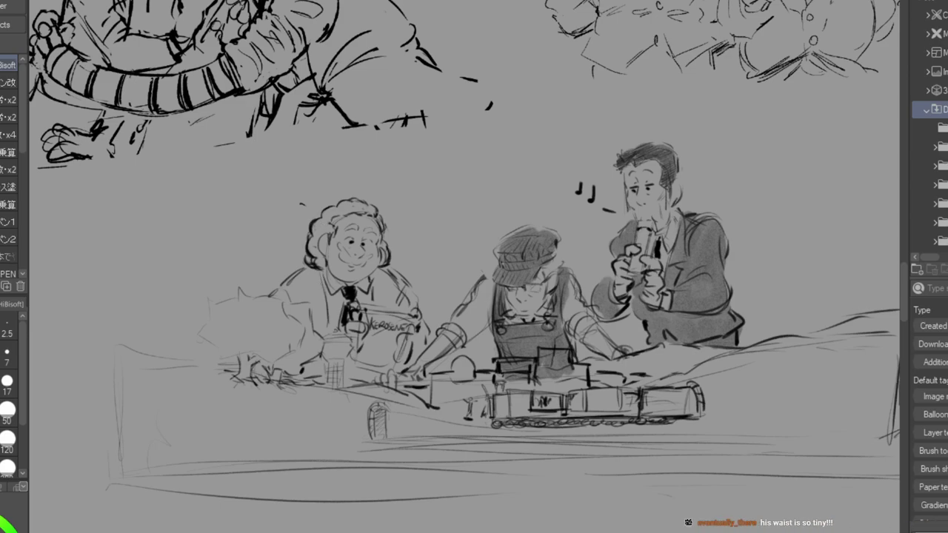
Widen the bearded man's waist by drawing a new outer torso line and erasing the old inner one.
{"action": "left_click_drag", "start_coordinate": [296, 497], "coordinate": [748, 37]}
{"action": "left_click_drag", "start_coordinate": [474, 415], "coordinate": [608, 173]}
{"action": "left_click_drag", "start_coordinate": [667, 362], "coordinate": [671, 417]}
{"action": "key", "text": "e"}
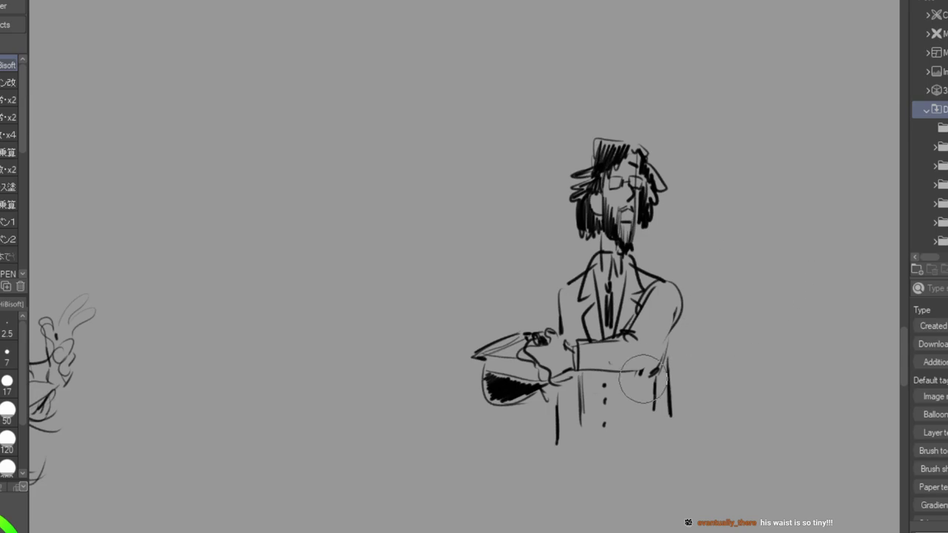
{"action": "left_click_drag", "start_coordinate": [653, 383], "coordinate": [655, 414]}
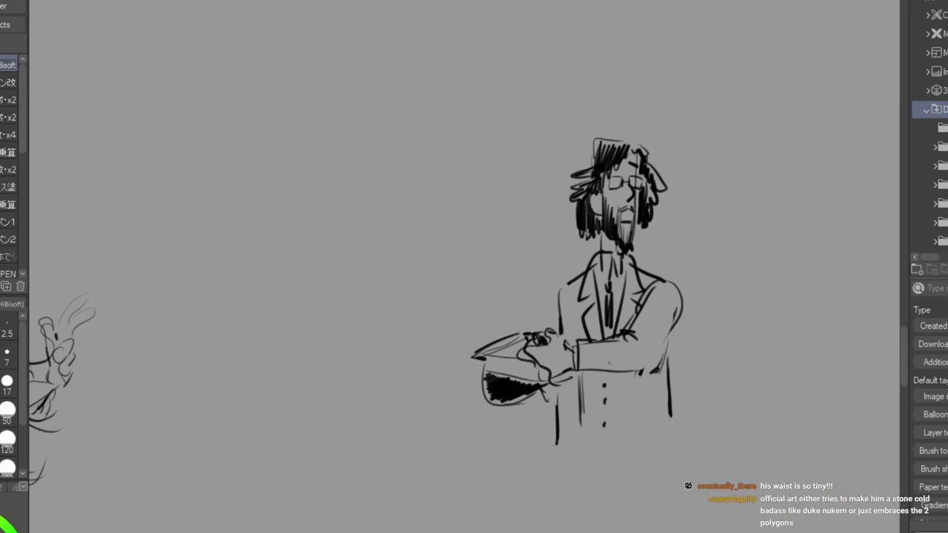
Fill the foliage of the large tree in the train scene with a dark textured brush.
{"action": "left_click_drag", "start_coordinate": [652, 66], "coordinate": [311, 489]}
{"action": "mouse_move", "coordinate": [563, 140]}
{"action": "left_mouse_down"}
{"action": "mouse_move", "coordinate": [320, 347]}
{"action": "mouse_move", "coordinate": [629, 212]}
{"action": "left_mouse_up"}
{"action": "mouse_move", "coordinate": [629, 89]}
{"action": "left_mouse_down"}
{"action": "mouse_move", "coordinate": [530, 499]}
{"action": "mouse_move", "coordinate": [469, 296]}
{"action": "mouse_move", "coordinate": [629, 227]}
{"action": "left_mouse_up"}
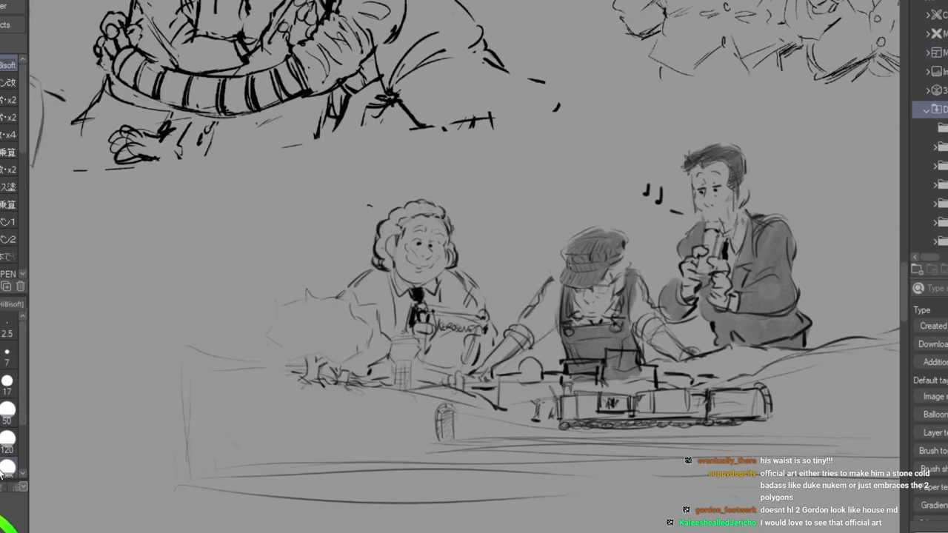
{"action": "mouse_move", "coordinate": [296, 311]}
{"action": "left_mouse_down"}
{"action": "mouse_move", "coordinate": [289, 322]}
{"action": "mouse_move", "coordinate": [336, 336]}
{"action": "mouse_move", "coordinate": [333, 305]}
{"action": "mouse_move", "coordinate": [364, 326]}
{"action": "mouse_move", "coordinate": [366, 352]}
{"action": "mouse_move", "coordinate": [379, 333]}
{"action": "left_mouse_up"}
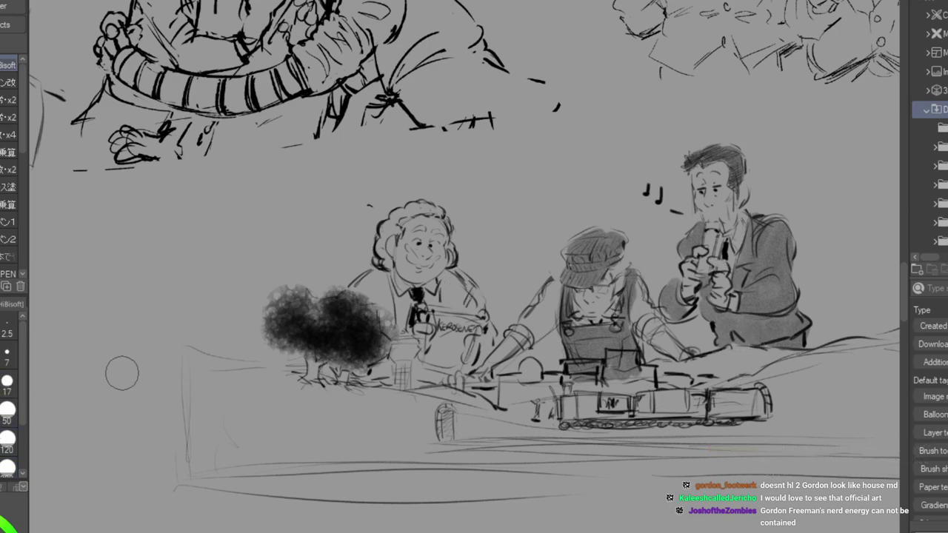
Scatter small textured bushes over the model hillsides, with a darker cluster beside the suited figure.
{"action": "mouse_move", "coordinate": [743, 371]}
{"action": "left_mouse_down"}
{"action": "mouse_move", "coordinate": [764, 354]}
{"action": "mouse_move", "coordinate": [699, 369]}
{"action": "mouse_move", "coordinate": [739, 372]}
{"action": "mouse_move", "coordinate": [807, 357]}
{"action": "mouse_move", "coordinate": [804, 374]}
{"action": "mouse_move", "coordinate": [818, 337]}
{"action": "mouse_move", "coordinate": [796, 348]}
{"action": "mouse_move", "coordinate": [814, 315]}
{"action": "mouse_move", "coordinate": [849, 320]}
{"action": "mouse_move", "coordinate": [804, 332]}
{"action": "left_mouse_up"}
{"action": "mouse_move", "coordinate": [402, 421]}
{"action": "left_mouse_down"}
{"action": "mouse_move", "coordinate": [399, 408]}
{"action": "mouse_move", "coordinate": [356, 409]}
{"action": "left_mouse_up"}
{"action": "mouse_move", "coordinate": [262, 403]}
{"action": "left_mouse_down"}
{"action": "mouse_move", "coordinate": [280, 370]}
{"action": "mouse_move", "coordinate": [272, 377]}
{"action": "left_mouse_up"}
{"action": "left_click_drag", "start_coordinate": [418, 392], "coordinate": [434, 388]}
{"action": "left_click_drag", "start_coordinate": [251, 396], "coordinate": [208, 353]}
{"action": "mouse_move", "coordinate": [337, 440]}
{"action": "left_mouse_down"}
{"action": "mouse_move", "coordinate": [322, 423]}
{"action": "mouse_move", "coordinate": [338, 433]}
{"action": "left_mouse_up"}
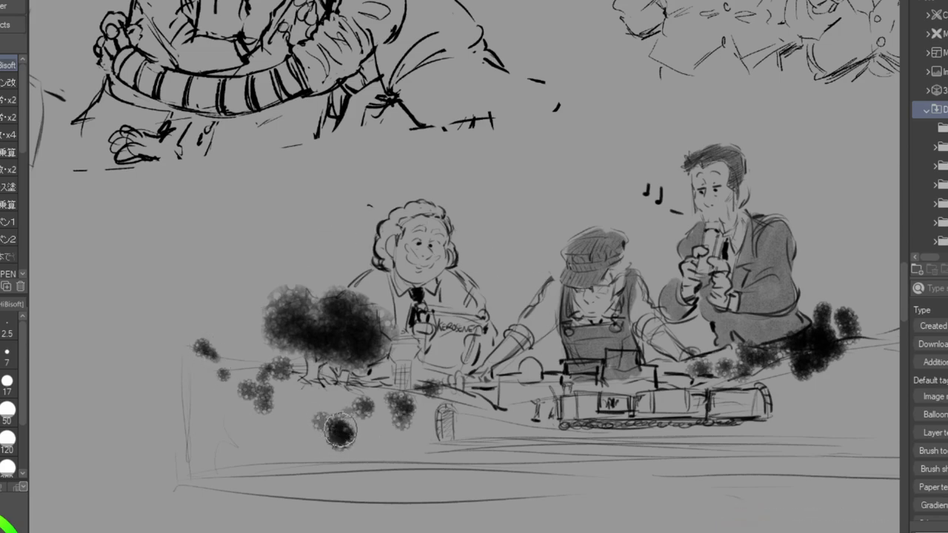
{"action": "left_click", "coordinate": [373, 434]}
Darken the tunnel opening and dab a small bush just in front of the train.
{"action": "left_click_drag", "start_coordinate": [443, 428], "coordinate": [447, 431]}
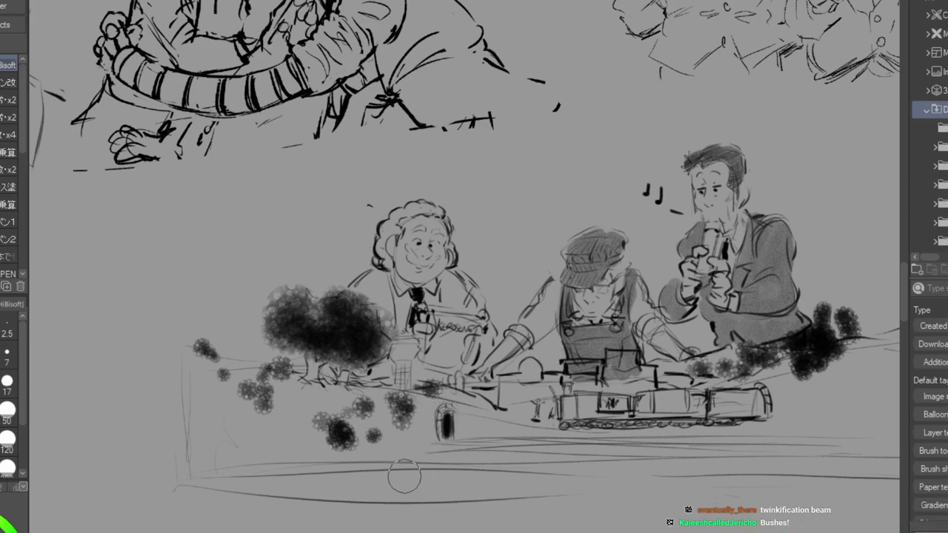
{"action": "left_click", "coordinate": [511, 404]}
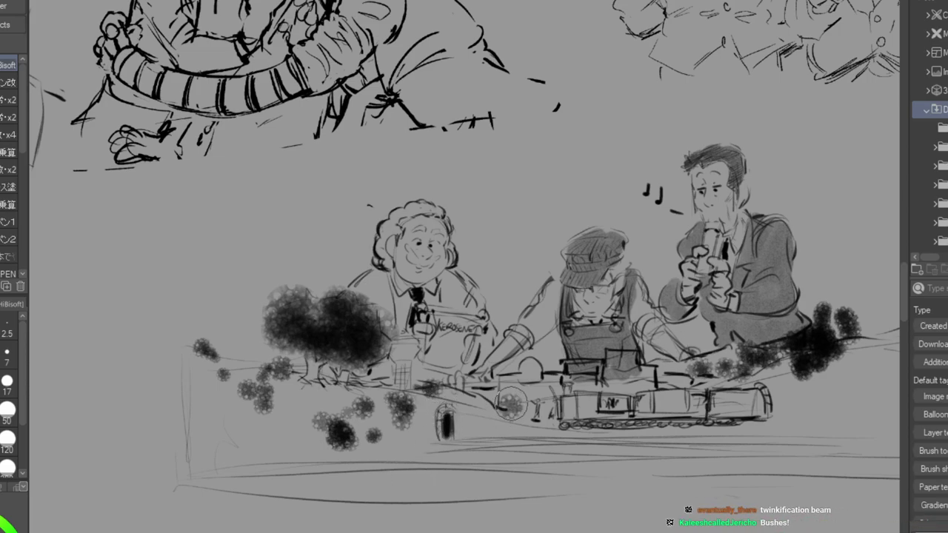
{"action": "left_click", "coordinate": [496, 394]}
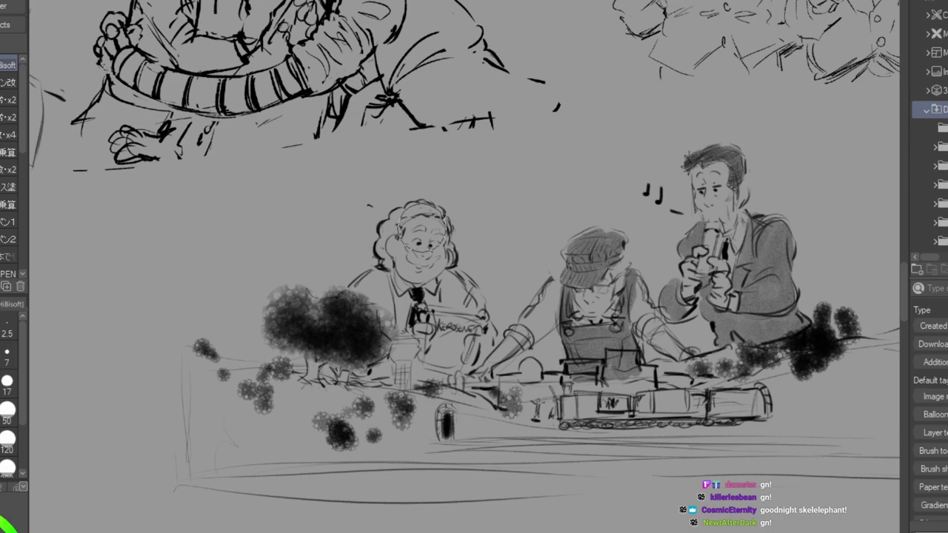
Undo the last change to the smiling character's face and draw fingers gripping the lower edge of the bucket.
{"action": "key", "text": "ctrl+z"}
{"action": "mouse_move", "coordinate": [466, 344]}
{"action": "left_mouse_down"}
{"action": "mouse_move", "coordinate": [480, 344]}
{"action": "mouse_move", "coordinate": [472, 365]}
{"action": "mouse_move", "coordinate": [475, 348]}
{"action": "left_mouse_up"}
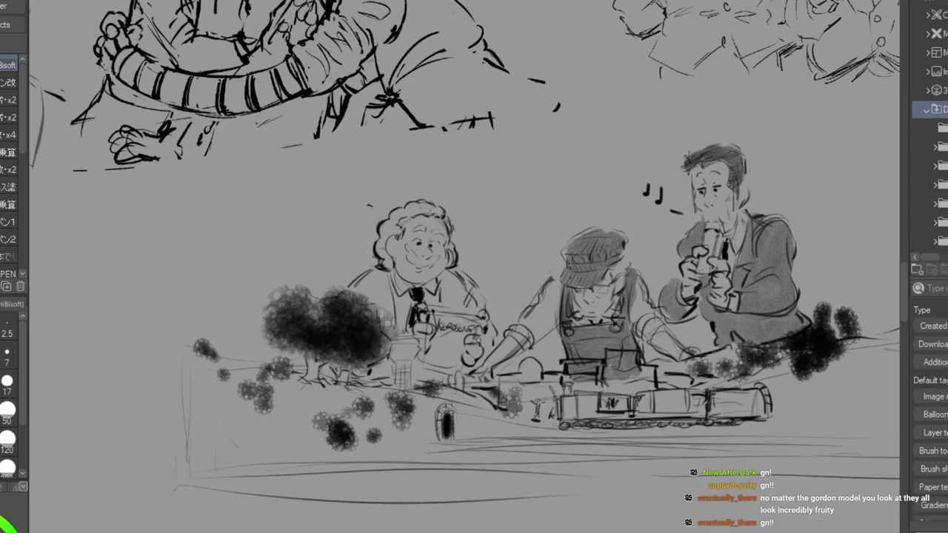
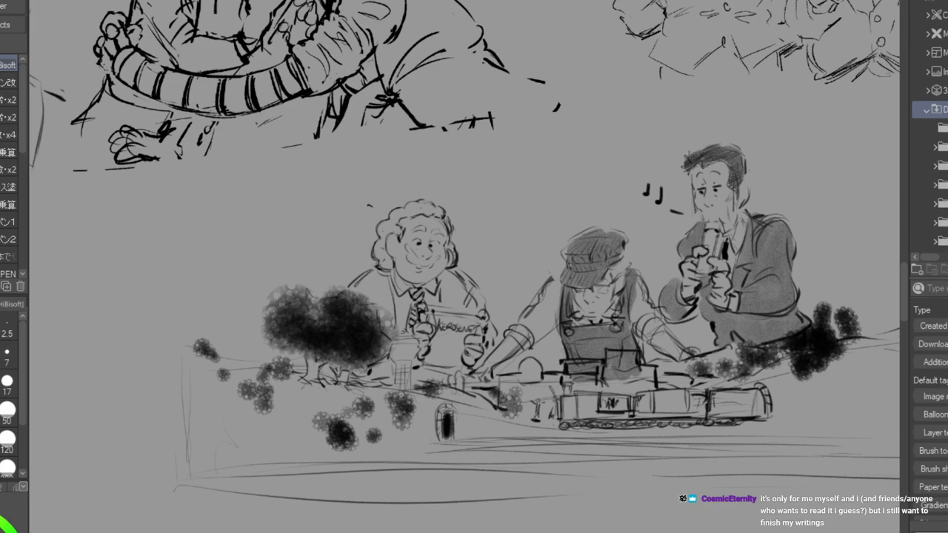
Shade the whole model train landscape with an even mid-grey tone.
{"action": "mouse_move", "coordinate": [637, 222]}
{"action": "left_mouse_down"}
{"action": "mouse_move", "coordinate": [297, 294]}
{"action": "mouse_move", "coordinate": [296, 325]}
{"action": "mouse_move", "coordinate": [706, 228]}
{"action": "mouse_move", "coordinate": [466, 330]}
{"action": "mouse_move", "coordinate": [536, 223]}
{"action": "left_mouse_up"}
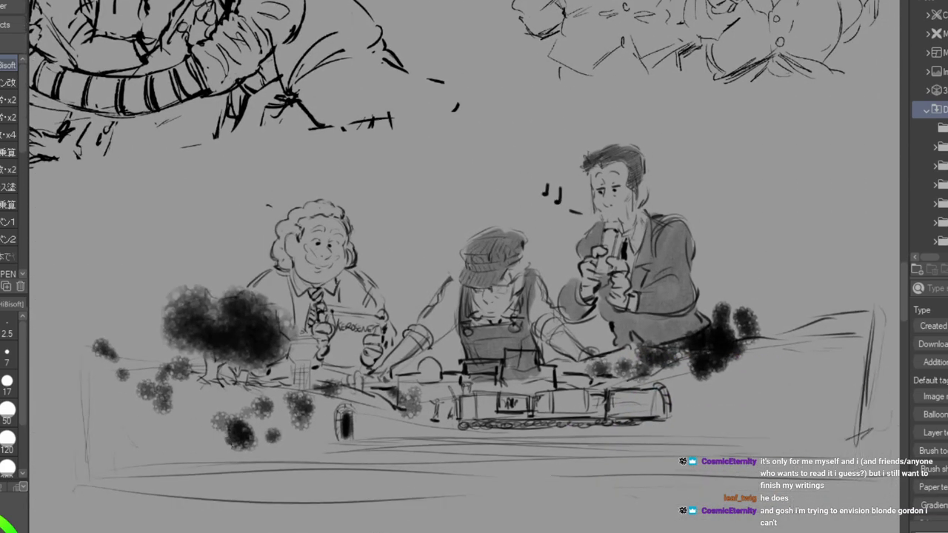
{"action": "mouse_move", "coordinate": [133, 404]}
{"action": "left_mouse_down"}
{"action": "mouse_move", "coordinate": [108, 374]}
{"action": "mouse_move", "coordinate": [108, 447]}
{"action": "mouse_move", "coordinate": [123, 386]}
{"action": "mouse_move", "coordinate": [197, 403]}
{"action": "mouse_move", "coordinate": [202, 416]}
{"action": "mouse_move", "coordinate": [146, 435]}
{"action": "mouse_move", "coordinate": [274, 442]}
{"action": "mouse_move", "coordinate": [240, 412]}
{"action": "mouse_move", "coordinate": [398, 455]}
{"action": "mouse_move", "coordinate": [400, 430]}
{"action": "mouse_move", "coordinate": [380, 433]}
{"action": "mouse_move", "coordinate": [422, 440]}
{"action": "mouse_move", "coordinate": [388, 425]}
{"action": "mouse_move", "coordinate": [391, 414]}
{"action": "mouse_move", "coordinate": [416, 411]}
{"action": "mouse_move", "coordinate": [434, 394]}
{"action": "mouse_move", "coordinate": [449, 408]}
{"action": "mouse_move", "coordinate": [358, 448]}
{"action": "mouse_move", "coordinate": [582, 440]}
{"action": "mouse_move", "coordinate": [519, 418]}
{"action": "mouse_move", "coordinate": [536, 437]}
{"action": "mouse_move", "coordinate": [487, 381]}
{"action": "mouse_move", "coordinate": [548, 382]}
{"action": "mouse_move", "coordinate": [580, 398]}
{"action": "mouse_move", "coordinate": [529, 437]}
{"action": "mouse_move", "coordinate": [671, 437]}
{"action": "mouse_move", "coordinate": [694, 421]}
{"action": "mouse_move", "coordinate": [678, 393]}
{"action": "mouse_move", "coordinate": [716, 377]}
{"action": "mouse_move", "coordinate": [827, 356]}
{"action": "mouse_move", "coordinate": [744, 421]}
{"action": "mouse_move", "coordinate": [845, 365]}
{"action": "mouse_move", "coordinate": [774, 412]}
{"action": "left_mouse_up"}
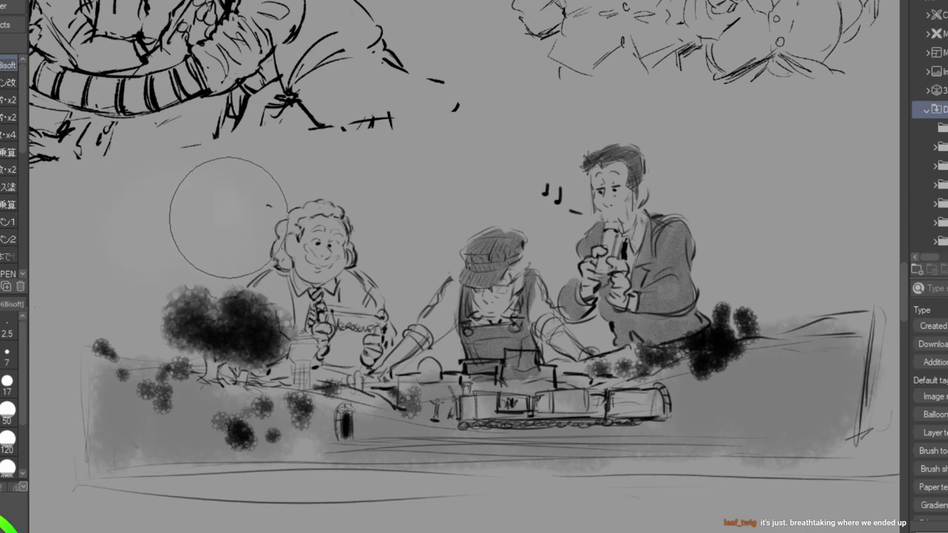
Shade the background behind the three figures with soft grey and overlay a mottled texture of round spots.
{"action": "mouse_move", "coordinate": [115, 268]}
{"action": "left_mouse_down"}
{"action": "mouse_move", "coordinate": [174, 188]}
{"action": "mouse_move", "coordinate": [285, 172]}
{"action": "mouse_move", "coordinate": [285, 160]}
{"action": "mouse_move", "coordinate": [289, 171]}
{"action": "mouse_move", "coordinate": [248, 163]}
{"action": "mouse_move", "coordinate": [329, 148]}
{"action": "mouse_move", "coordinate": [396, 176]}
{"action": "mouse_move", "coordinate": [406, 233]}
{"action": "mouse_move", "coordinate": [424, 72]}
{"action": "left_mouse_up"}
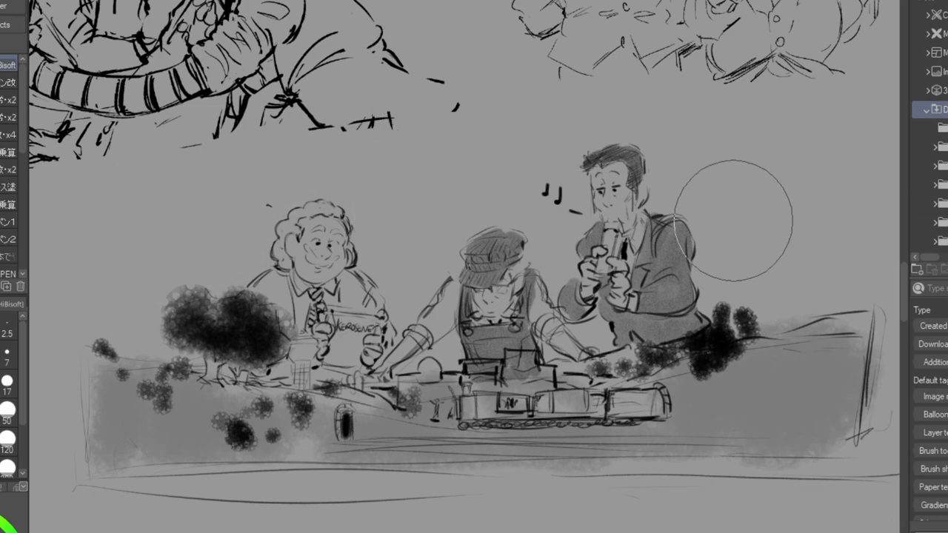
{"action": "mouse_move", "coordinate": [115, 245]}
{"action": "left_mouse_down"}
{"action": "mouse_move", "coordinate": [117, 276]}
{"action": "mouse_move", "coordinate": [127, 237]}
{"action": "mouse_move", "coordinate": [133, 339]}
{"action": "mouse_move", "coordinate": [144, 234]}
{"action": "mouse_move", "coordinate": [194, 248]}
{"action": "mouse_move", "coordinate": [142, 201]}
{"action": "mouse_move", "coordinate": [185, 176]}
{"action": "mouse_move", "coordinate": [241, 172]}
{"action": "mouse_move", "coordinate": [229, 251]}
{"action": "mouse_move", "coordinate": [188, 303]}
{"action": "mouse_move", "coordinate": [209, 258]}
{"action": "mouse_move", "coordinate": [304, 178]}
{"action": "mouse_move", "coordinate": [252, 208]}
{"action": "mouse_move", "coordinate": [306, 174]}
{"action": "mouse_move", "coordinate": [251, 166]}
{"action": "mouse_move", "coordinate": [331, 152]}
{"action": "mouse_move", "coordinate": [422, 159]}
{"action": "mouse_move", "coordinate": [341, 166]}
{"action": "mouse_move", "coordinate": [365, 198]}
{"action": "mouse_move", "coordinate": [377, 247]}
{"action": "mouse_move", "coordinate": [411, 307]}
{"action": "mouse_move", "coordinate": [437, 222]}
{"action": "mouse_move", "coordinate": [413, 221]}
{"action": "mouse_move", "coordinate": [407, 177]}
{"action": "mouse_move", "coordinate": [380, 166]}
{"action": "mouse_move", "coordinate": [472, 155]}
{"action": "mouse_move", "coordinate": [472, 182]}
{"action": "mouse_move", "coordinate": [493, 160]}
{"action": "mouse_move", "coordinate": [504, 183]}
{"action": "mouse_move", "coordinate": [538, 184]}
{"action": "mouse_move", "coordinate": [512, 134]}
{"action": "mouse_move", "coordinate": [564, 121]}
{"action": "mouse_move", "coordinate": [534, 221]}
{"action": "mouse_move", "coordinate": [557, 266]}
{"action": "mouse_move", "coordinate": [560, 228]}
{"action": "left_mouse_up"}
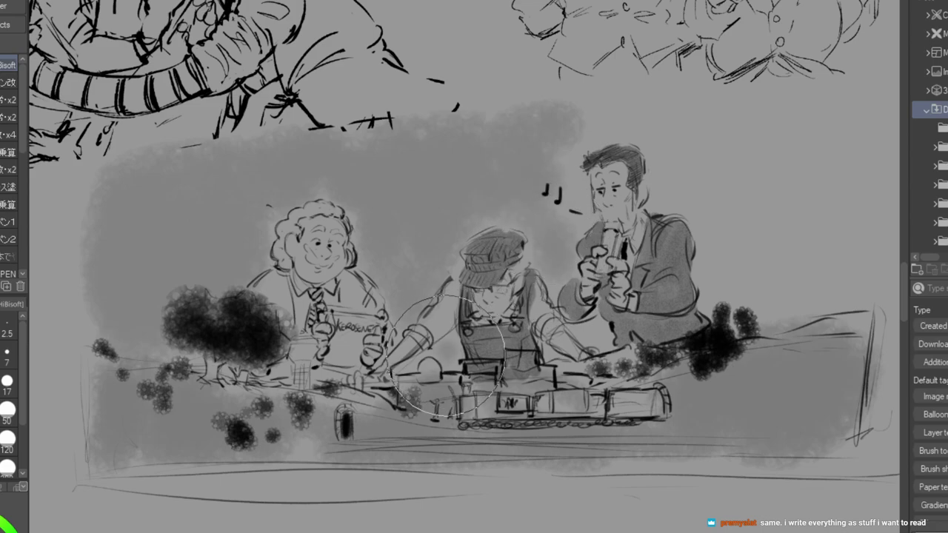
{"action": "mouse_move", "coordinate": [495, 300]}
{"action": "left_mouse_down"}
{"action": "mouse_move", "coordinate": [558, 227]}
{"action": "mouse_move", "coordinate": [574, 126]}
{"action": "mouse_move", "coordinate": [677, 119]}
{"action": "mouse_move", "coordinate": [604, 111]}
{"action": "mouse_move", "coordinate": [667, 116]}
{"action": "mouse_move", "coordinate": [689, 143]}
{"action": "mouse_move", "coordinate": [684, 162]}
{"action": "mouse_move", "coordinate": [702, 176]}
{"action": "mouse_move", "coordinate": [701, 139]}
{"action": "mouse_move", "coordinate": [763, 141]}
{"action": "mouse_move", "coordinate": [763, 222]}
{"action": "mouse_move", "coordinate": [744, 200]}
{"action": "mouse_move", "coordinate": [752, 262]}
{"action": "mouse_move", "coordinate": [792, 264]}
{"action": "mouse_move", "coordinate": [836, 217]}
{"action": "mouse_move", "coordinate": [831, 146]}
{"action": "mouse_move", "coordinate": [820, 138]}
{"action": "mouse_move", "coordinate": [655, 106]}
{"action": "mouse_move", "coordinate": [528, 113]}
{"action": "left_mouse_up"}
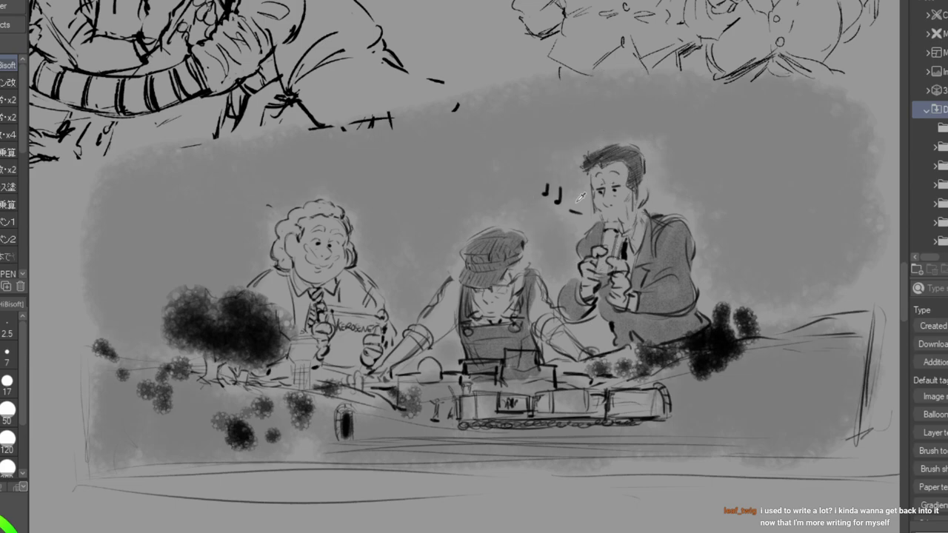
{"action": "mouse_move", "coordinate": [605, 136]}
{"action": "left_mouse_down"}
{"action": "mouse_move", "coordinate": [649, 125]}
{"action": "mouse_move", "coordinate": [687, 163]}
{"action": "mouse_move", "coordinate": [711, 169]}
{"action": "mouse_move", "coordinate": [742, 219]}
{"action": "mouse_move", "coordinate": [739, 232]}
{"action": "mouse_move", "coordinate": [780, 244]}
{"action": "left_mouse_up"}
{"action": "mouse_move", "coordinate": [522, 182]}
{"action": "left_mouse_down"}
{"action": "mouse_move", "coordinate": [549, 235]}
{"action": "mouse_move", "coordinate": [532, 218]}
{"action": "mouse_move", "coordinate": [454, 199]}
{"action": "mouse_move", "coordinate": [371, 233]}
{"action": "mouse_move", "coordinate": [402, 224]}
{"action": "mouse_move", "coordinate": [405, 273]}
{"action": "mouse_move", "coordinate": [408, 243]}
{"action": "mouse_move", "coordinate": [343, 170]}
{"action": "mouse_move", "coordinate": [279, 192]}
{"action": "mouse_move", "coordinate": [282, 184]}
{"action": "mouse_move", "coordinate": [233, 217]}
{"action": "mouse_move", "coordinate": [191, 282]}
{"action": "mouse_move", "coordinate": [130, 297]}
{"action": "mouse_move", "coordinate": [137, 327]}
{"action": "mouse_move", "coordinate": [176, 228]}
{"action": "left_mouse_up"}
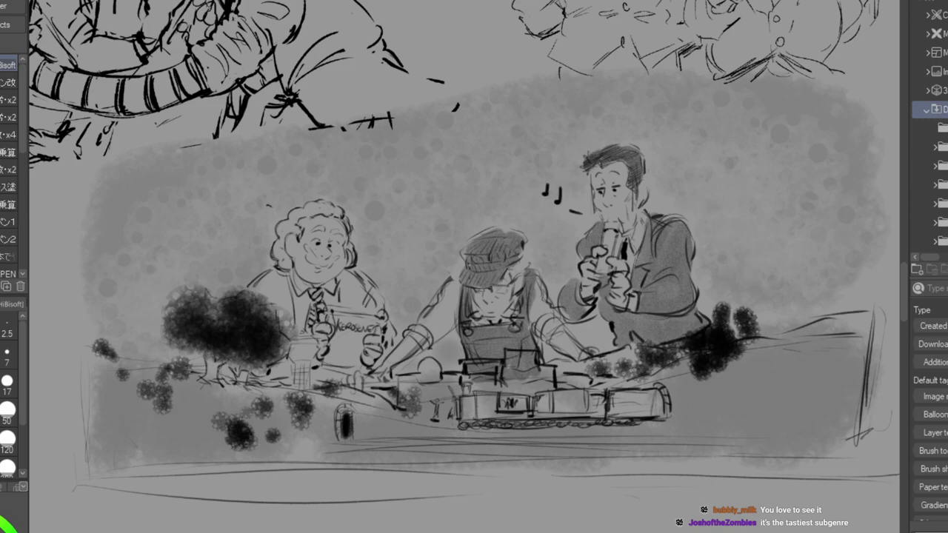
Shade the smiling character's shirt front, the kerosene bucket, the small tower and the buildings beside the train in grey.
{"action": "key", "text": "m"}
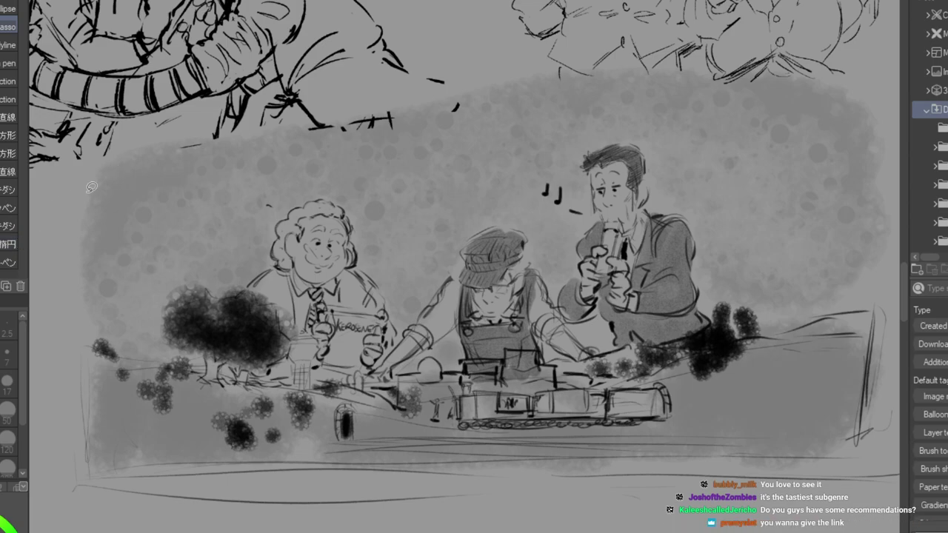
{"action": "key", "text": "p"}
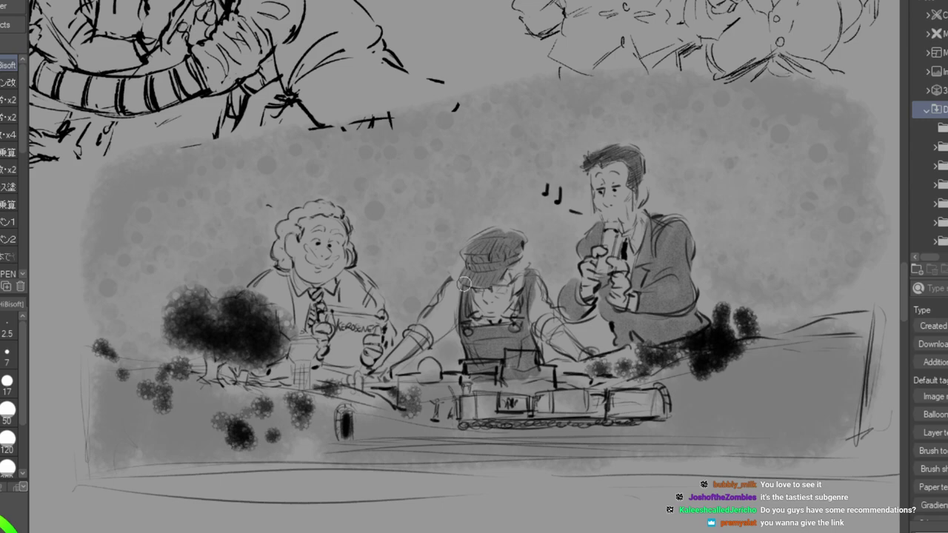
{"action": "mouse_move", "coordinate": [338, 320]}
{"action": "left_mouse_down"}
{"action": "mouse_move", "coordinate": [341, 346]}
{"action": "mouse_move", "coordinate": [360, 319]}
{"action": "mouse_move", "coordinate": [297, 297]}
{"action": "mouse_move", "coordinate": [299, 281]}
{"action": "mouse_move", "coordinate": [314, 323]}
{"action": "left_mouse_up"}
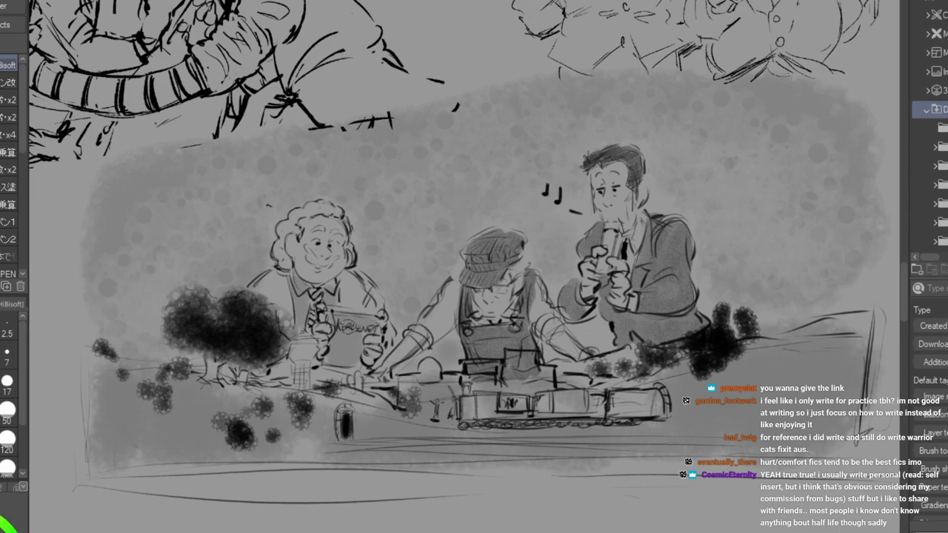
{"action": "left_click_drag", "start_coordinate": [301, 357], "coordinate": [297, 355]}
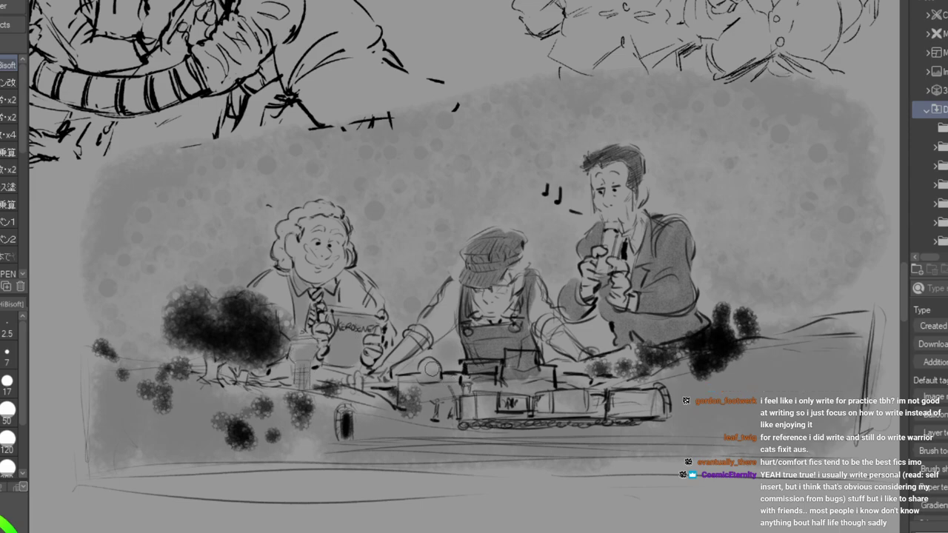
{"action": "mouse_move", "coordinate": [430, 376]}
{"action": "left_mouse_down"}
{"action": "mouse_move", "coordinate": [405, 393]}
{"action": "mouse_move", "coordinate": [437, 396]}
{"action": "mouse_move", "coordinate": [442, 379]}
{"action": "mouse_move", "coordinate": [476, 382]}
{"action": "mouse_move", "coordinate": [512, 363]}
{"action": "mouse_move", "coordinate": [472, 412]}
{"action": "mouse_move", "coordinate": [537, 416]}
{"action": "mouse_move", "coordinate": [539, 402]}
{"action": "mouse_move", "coordinate": [568, 405]}
{"action": "left_mouse_up"}
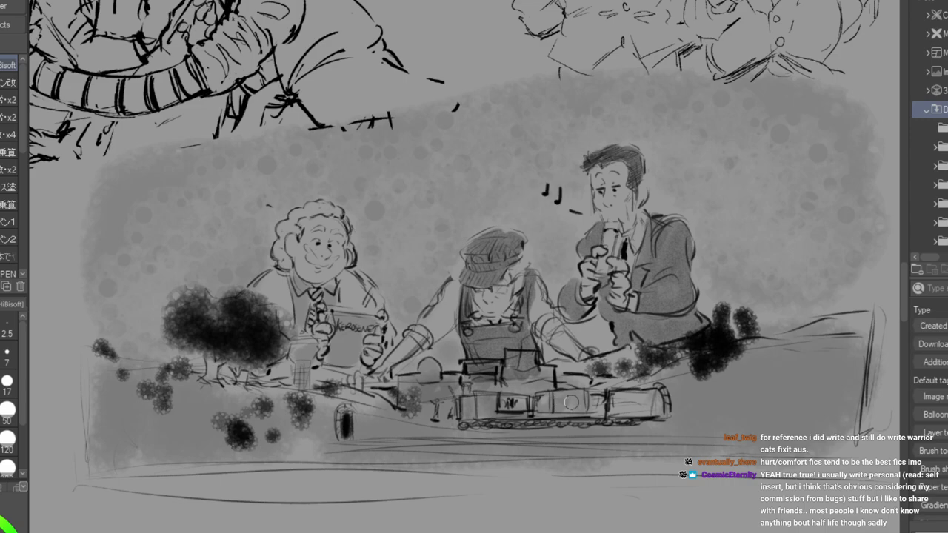
Shade the lower and side edges of the model train landscape with straight soft grey strokes.
{"action": "key", "text": "ctrl+plus"}
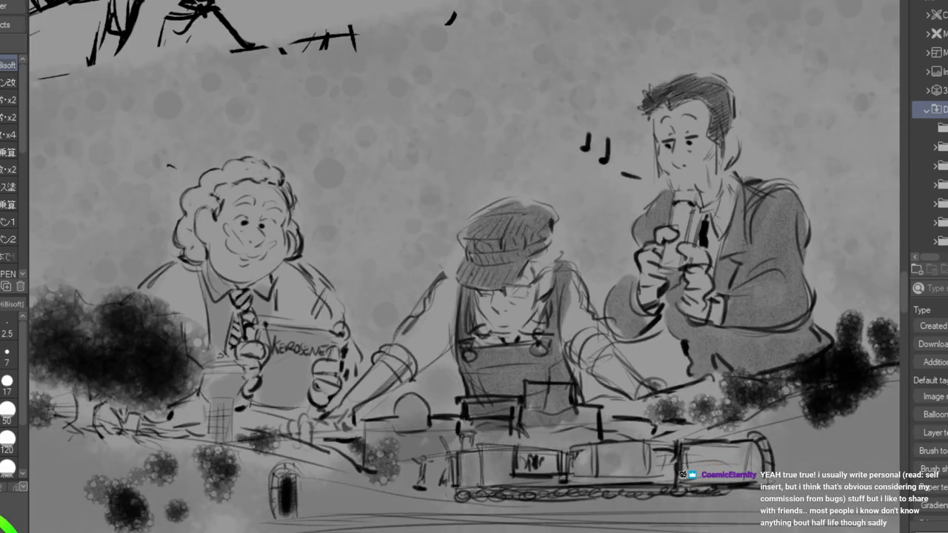
{"action": "scroll", "coordinate": [464, 287], "scroll_direction": "down", "scroll_amount": 2}
{"action": "left_click_drag", "start_coordinate": [176, 330], "coordinate": [177, 409]}
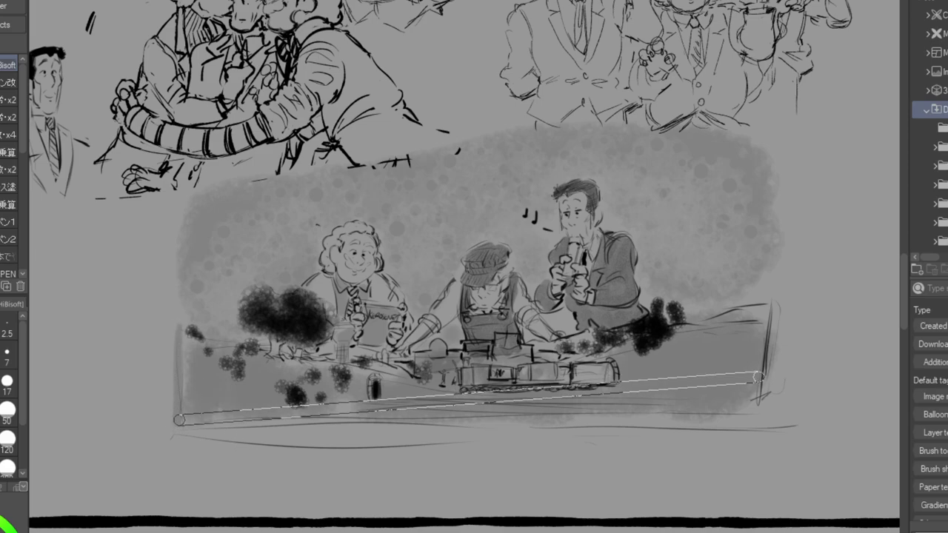
{"action": "left_click", "coordinate": [766, 409], "text": "shift"}
{"action": "mouse_move", "coordinate": [772, 305]}
{"action": "left_mouse_down"}
{"action": "mouse_move", "coordinate": [763, 380]}
{"action": "mouse_move", "coordinate": [771, 329]}
{"action": "mouse_move", "coordinate": [762, 393]}
{"action": "left_mouse_up"}
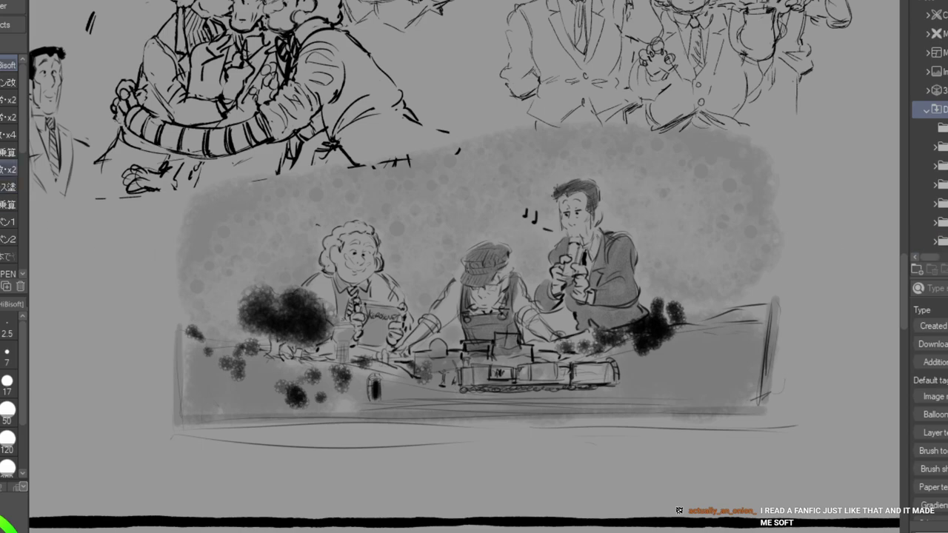
Clear the stray lines and shading below the landscape's lower edge using a long four-sided polyline selection.
{"action": "key", "text": "u"}
{"action": "left_click", "coordinate": [147, 424]}
{"action": "left_click", "coordinate": [816, 409]}
{"action": "left_click", "coordinate": [814, 457]}
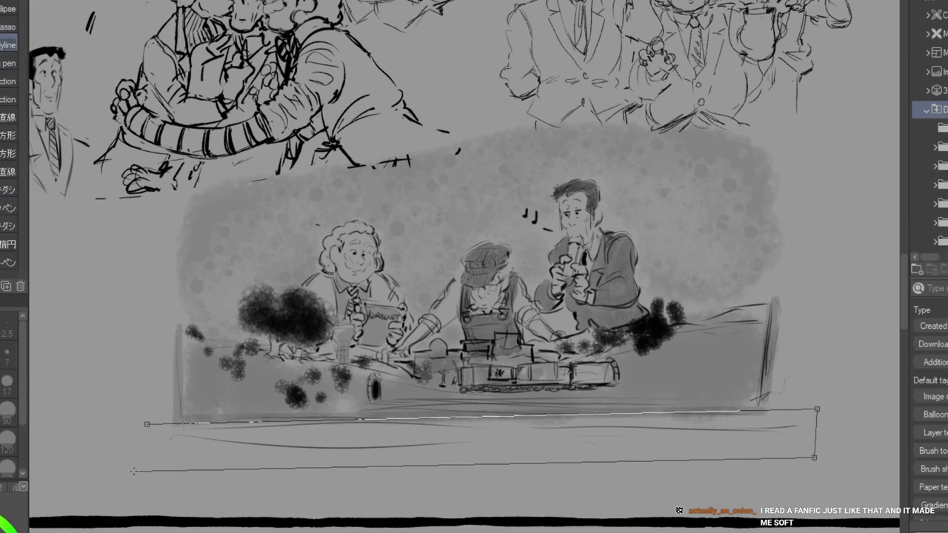
{"action": "double_click", "coordinate": [140, 465]}
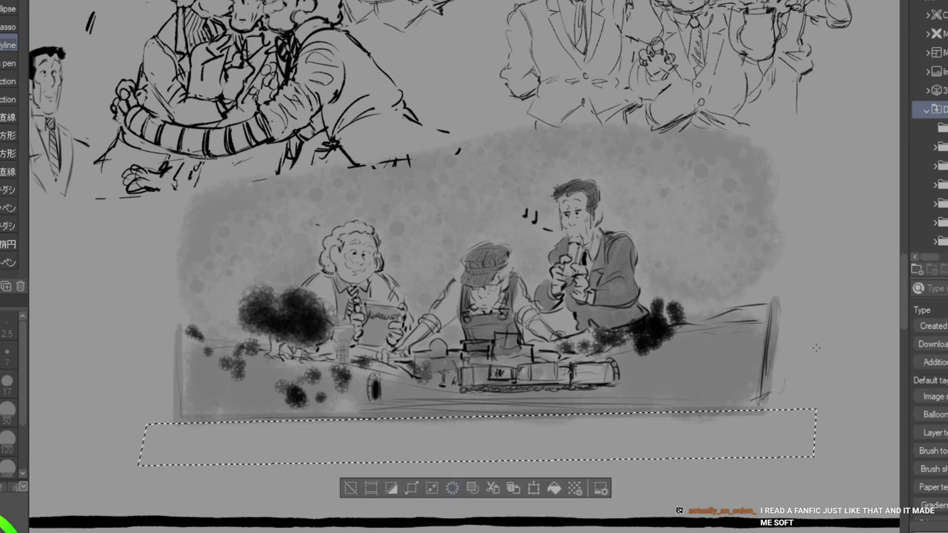
{"action": "key", "text": "Delete"}
{"action": "key", "text": "ctrl+d"}
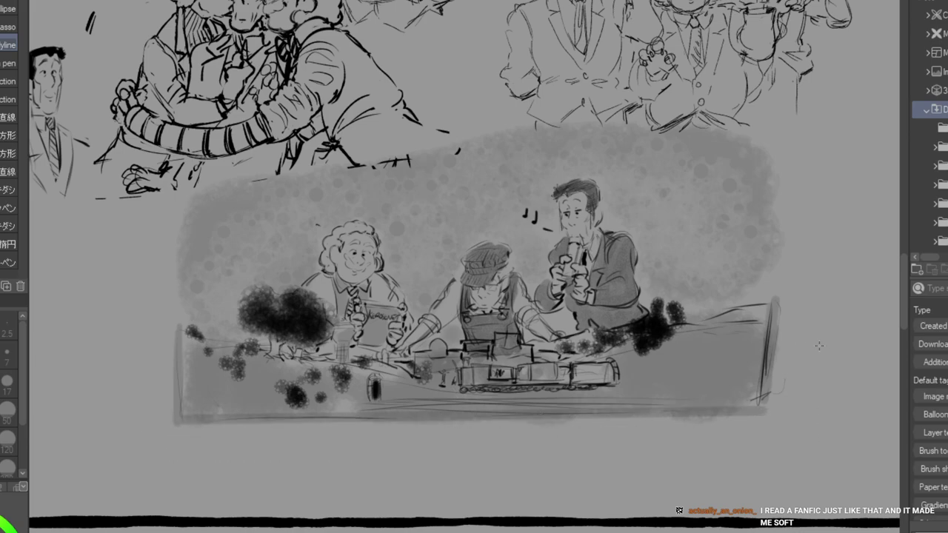
Try to trim the right and left edges of the landscape with narrow polyline selections.
{"action": "left_click", "coordinate": [774, 291]}
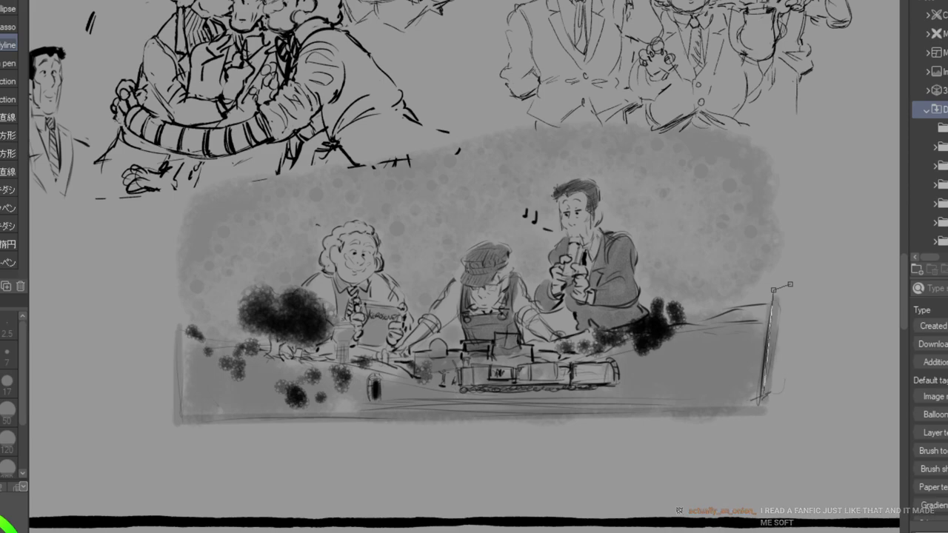
{"action": "double_click", "coordinate": [760, 422]}
{"action": "left_click", "coordinate": [740, 448]}
{"action": "key", "text": "ctrl+d"}
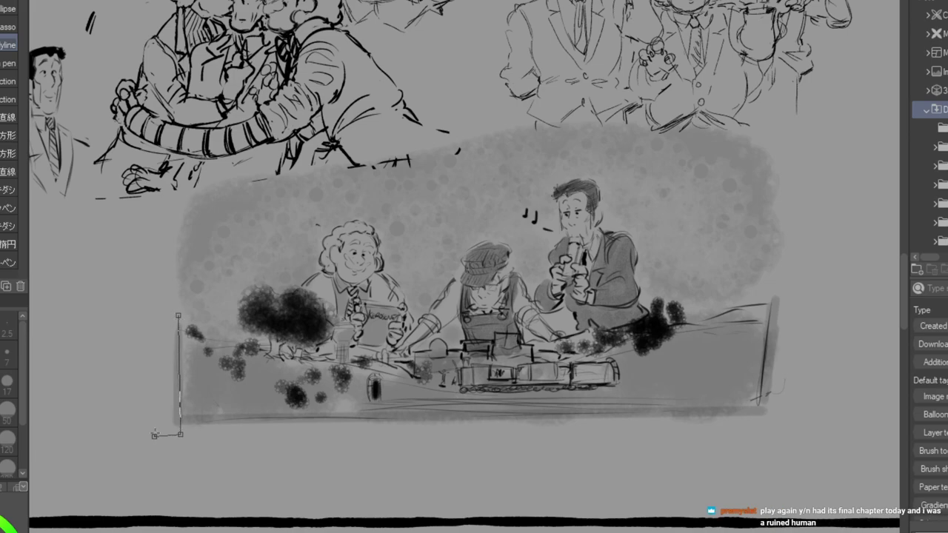
{"action": "double_click", "coordinate": [170, 309]}
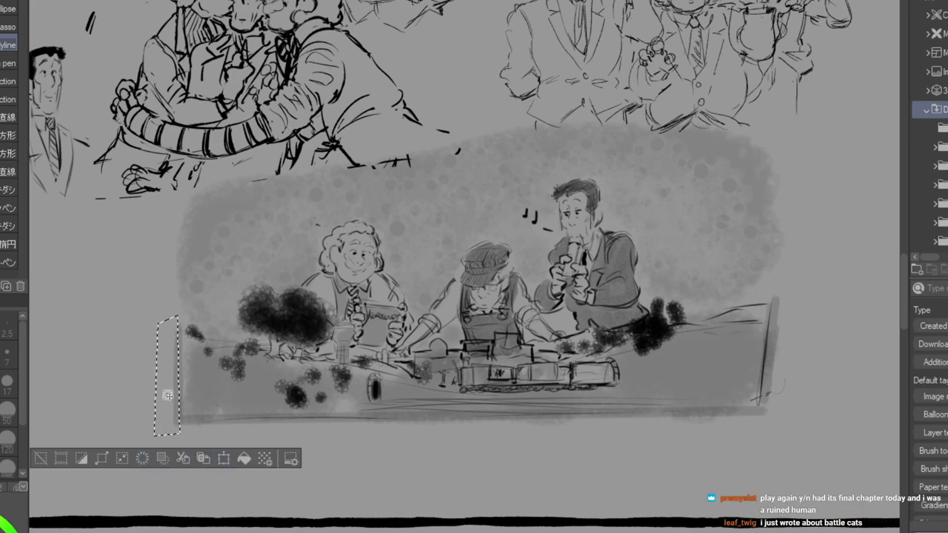
{"action": "key", "text": "Delete"}
{"action": "key", "text": "ctrl+d"}
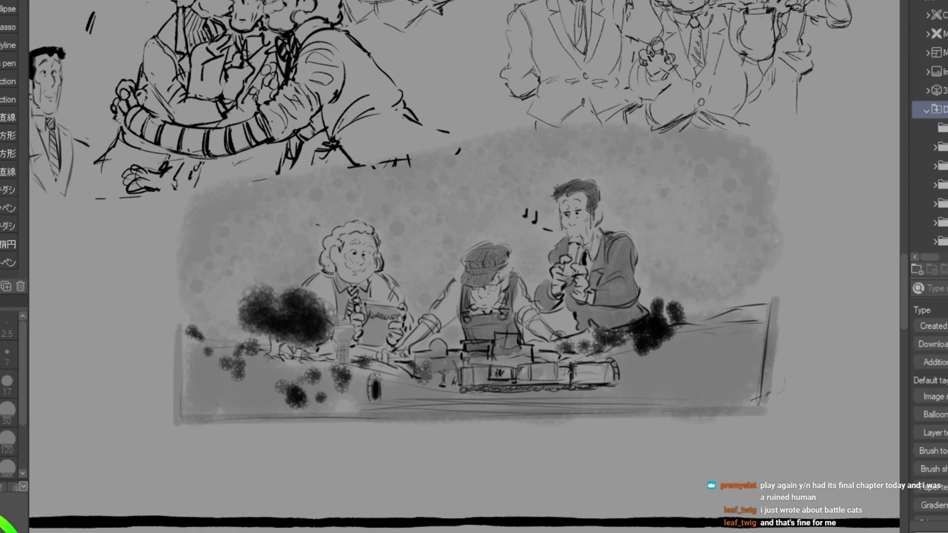
{"action": "key", "text": "Delete"}
{"action": "key", "text": "ctrl+z"}
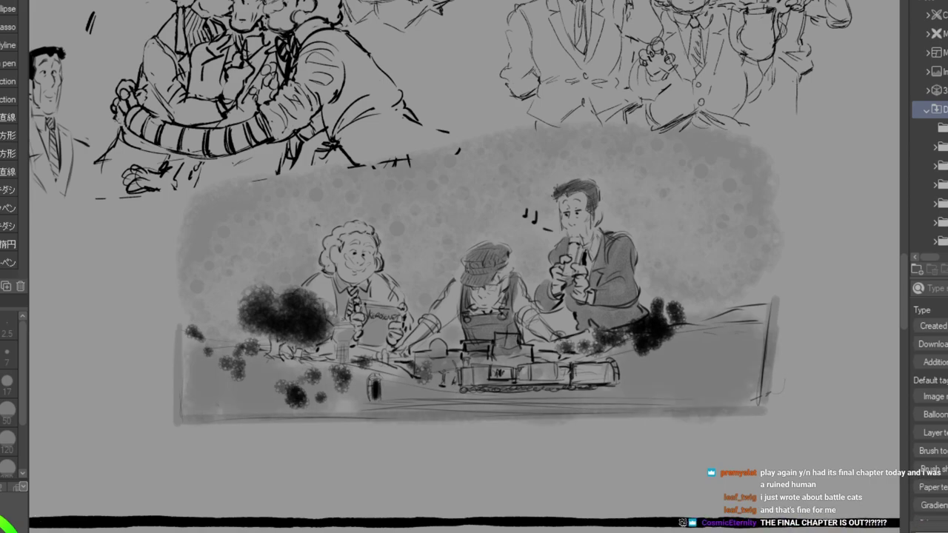
{"action": "key", "text": "Delete"}
{"action": "key", "text": "ctrl+y"}
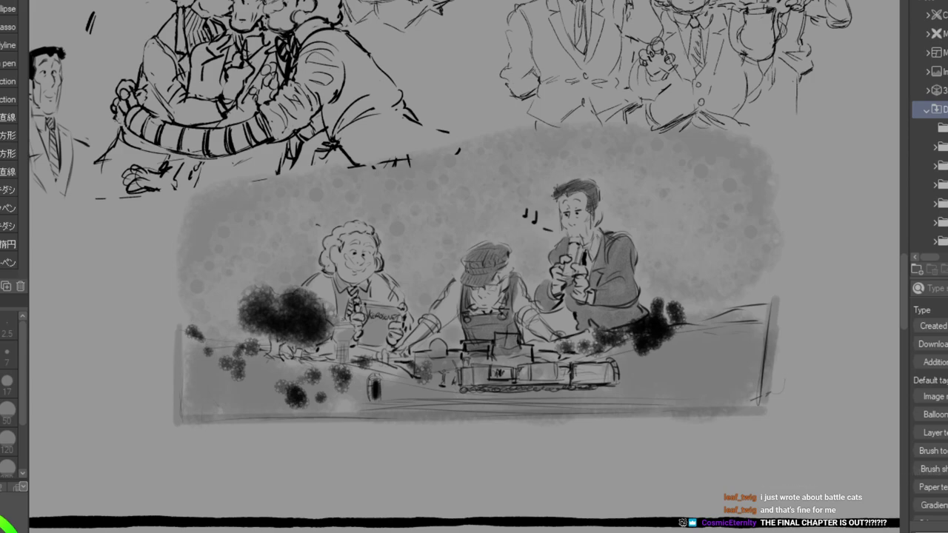
Trim the top of the spotted background along a straight, slightly slanted line using a polyline selection.
{"action": "key", "text": "u"}
{"action": "left_click", "coordinate": [177, 194]}
{"action": "left_click", "coordinate": [809, 158]}
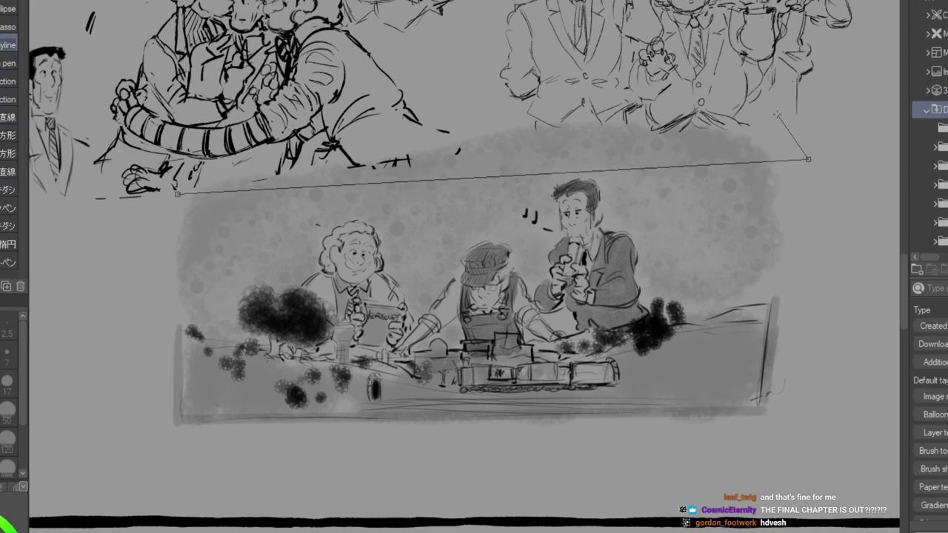
{"action": "left_click", "coordinate": [337, 113]}
{"action": "left_click", "coordinate": [177, 194]}
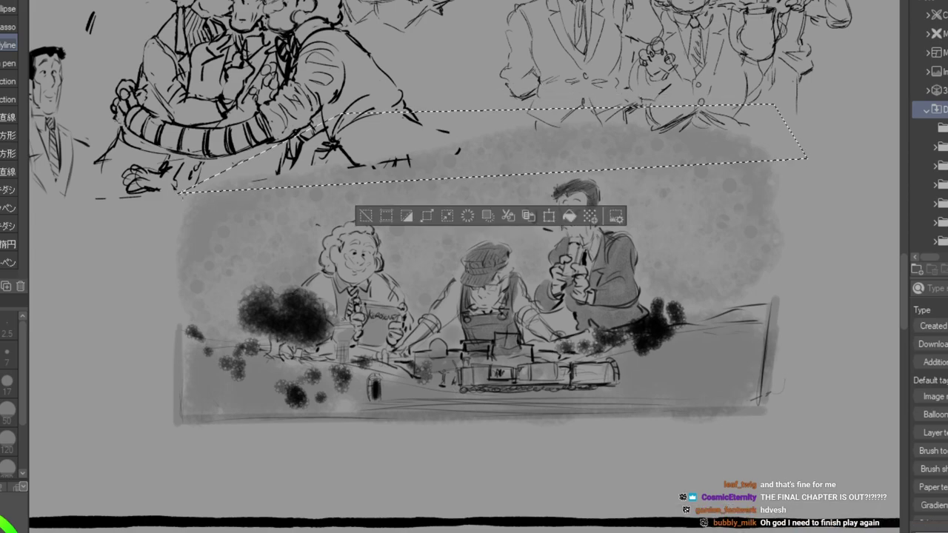
{"action": "left_click", "coordinate": [450, 216]}
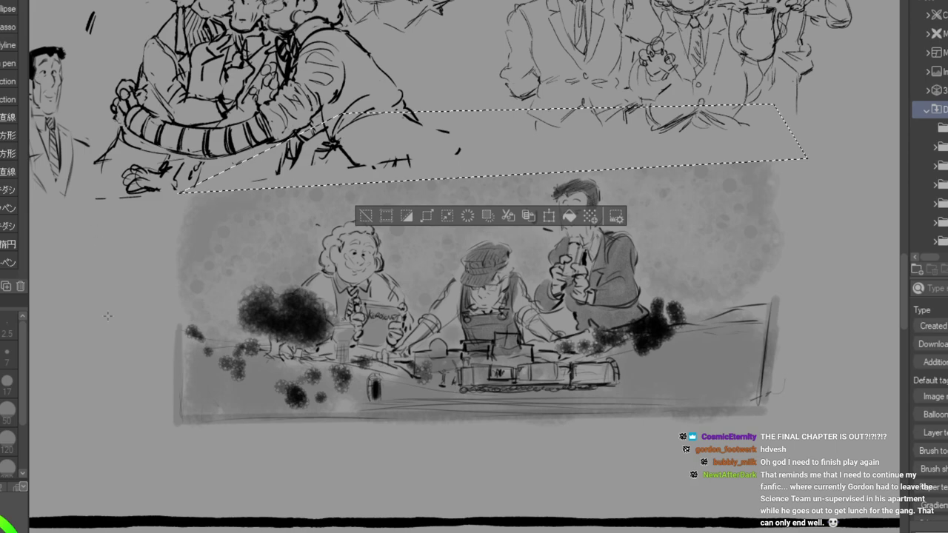
{"action": "key", "text": "ctrl+d"}
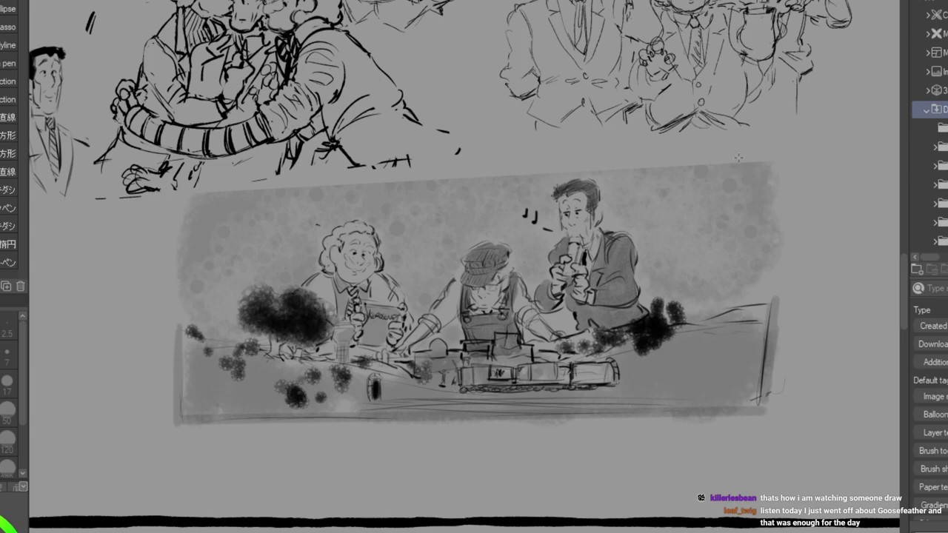
Trim both sides of the spotted background to straight edges, with the left side slanting inward toward the top.
{"action": "left_click", "coordinate": [7, 45]}
{"action": "left_click", "coordinate": [726, 304]}
{"action": "left_click", "coordinate": [808, 295]}
{"action": "left_click", "coordinate": [788, 138]}
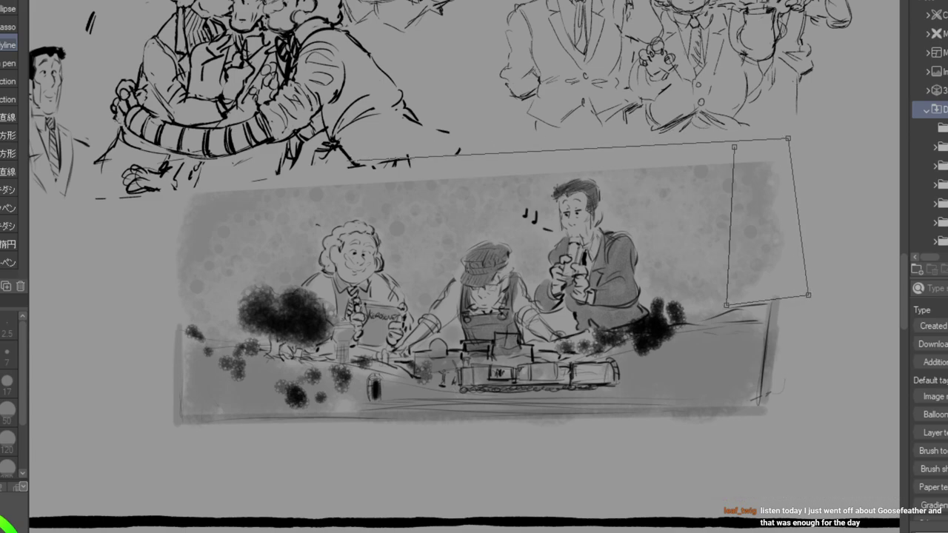
{"action": "left_click", "coordinate": [174, 185]}
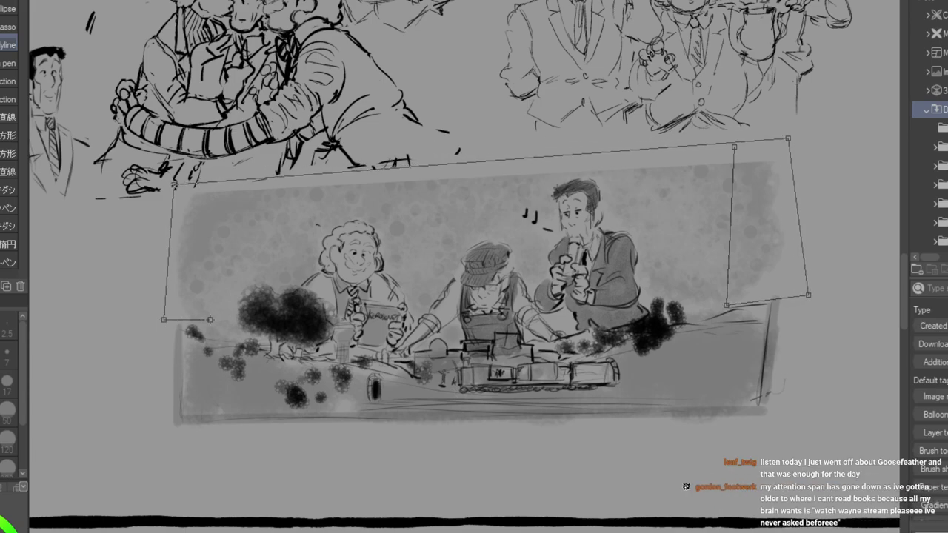
{"action": "left_click", "coordinate": [210, 320]}
{"action": "left_click", "coordinate": [259, 187]}
{"action": "left_click", "coordinate": [735, 149]}
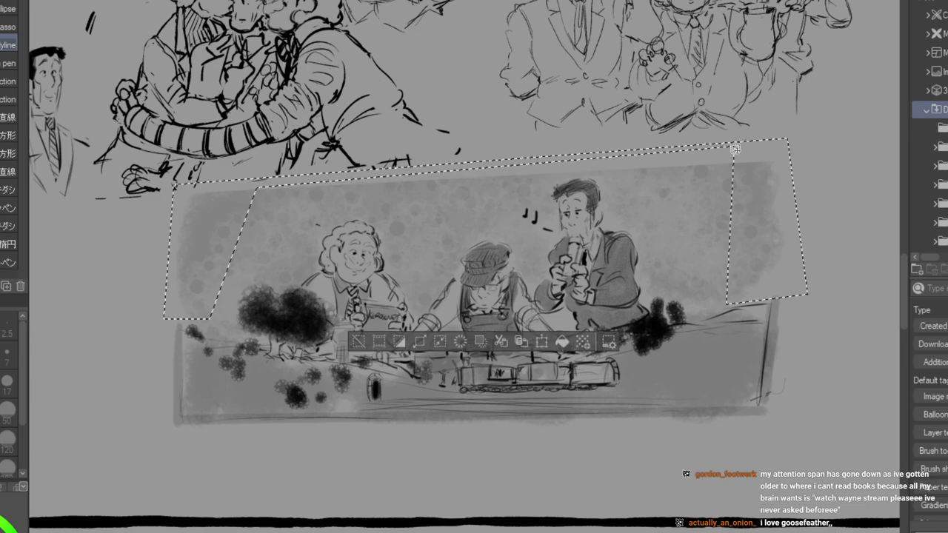
{"action": "left_click", "coordinate": [459, 341]}
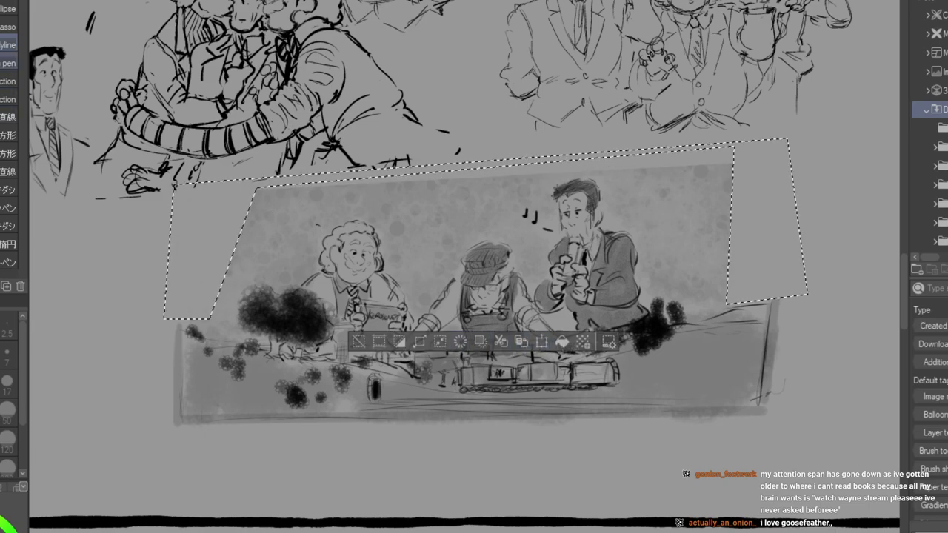
{"action": "key", "text": "ctrl+d"}
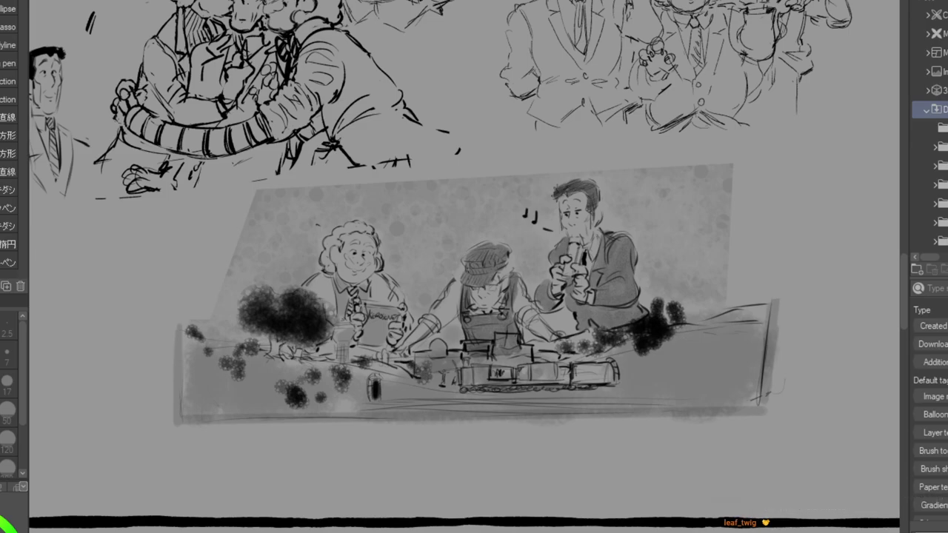
Extend the dark-haired man's bust sketch with the sides of his torso and a curved line across the waist.
{"action": "mouse_move", "coordinate": [222, 89]}
{"action": "left_mouse_down"}
{"action": "mouse_move", "coordinate": [754, 474]}
{"action": "mouse_move", "coordinate": [648, 243]}
{"action": "mouse_move", "coordinate": [753, 165]}
{"action": "mouse_move", "coordinate": [781, 112]}
{"action": "mouse_move", "coordinate": [44, 211]}
{"action": "left_mouse_up"}
{"action": "mouse_move", "coordinate": [592, 211]}
{"action": "left_mouse_down"}
{"action": "mouse_move", "coordinate": [494, 367]}
{"action": "mouse_move", "coordinate": [567, 392]}
{"action": "left_mouse_up"}
{"action": "mouse_move", "coordinate": [185, 311]}
{"action": "left_mouse_down"}
{"action": "mouse_move", "coordinate": [466, 318]}
{"action": "mouse_move", "coordinate": [618, 483]}
{"action": "mouse_move", "coordinate": [541, 434]}
{"action": "mouse_move", "coordinate": [643, 381]}
{"action": "left_mouse_up"}
{"action": "mouse_move", "coordinate": [415, 282]}
{"action": "left_mouse_down"}
{"action": "mouse_move", "coordinate": [566, 311]}
{"action": "mouse_move", "coordinate": [746, 206]}
{"action": "mouse_move", "coordinate": [340, 333]}
{"action": "mouse_move", "coordinate": [644, 357]}
{"action": "left_mouse_up"}
{"action": "mouse_move", "coordinate": [844, 325]}
{"action": "left_mouse_down"}
{"action": "mouse_move", "coordinate": [539, 121]}
{"action": "mouse_move", "coordinate": [334, 69]}
{"action": "mouse_move", "coordinate": [74, 123]}
{"action": "mouse_move", "coordinate": [99, 302]}
{"action": "left_mouse_up"}
{"action": "mouse_move", "coordinate": [99, 399]}
{"action": "left_mouse_down"}
{"action": "mouse_move", "coordinate": [236, 401]}
{"action": "mouse_move", "coordinate": [696, 139]}
{"action": "mouse_move", "coordinate": [824, 51]}
{"action": "mouse_move", "coordinate": [848, 137]}
{"action": "left_mouse_up"}
{"action": "left_click_drag", "start_coordinate": [459, 282], "coordinate": [510, 231]}
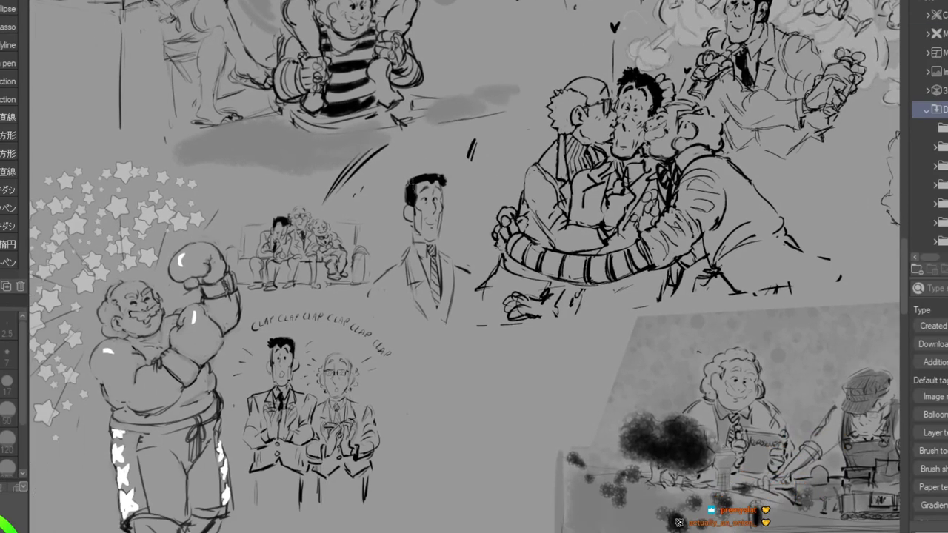
{"action": "key", "text": "ctrl+plus"}
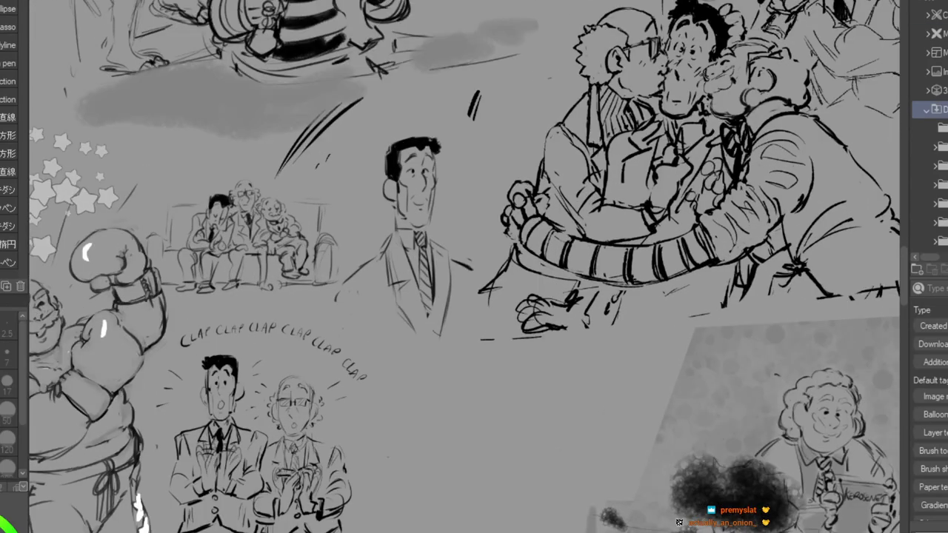
{"action": "key", "text": "ctrl+plus"}
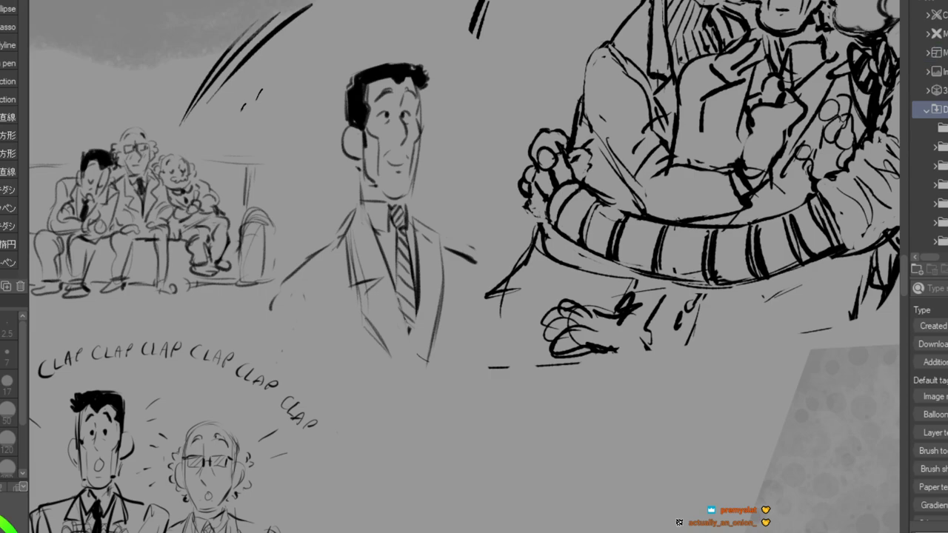
{"action": "key", "text": "ctrl+minus"}
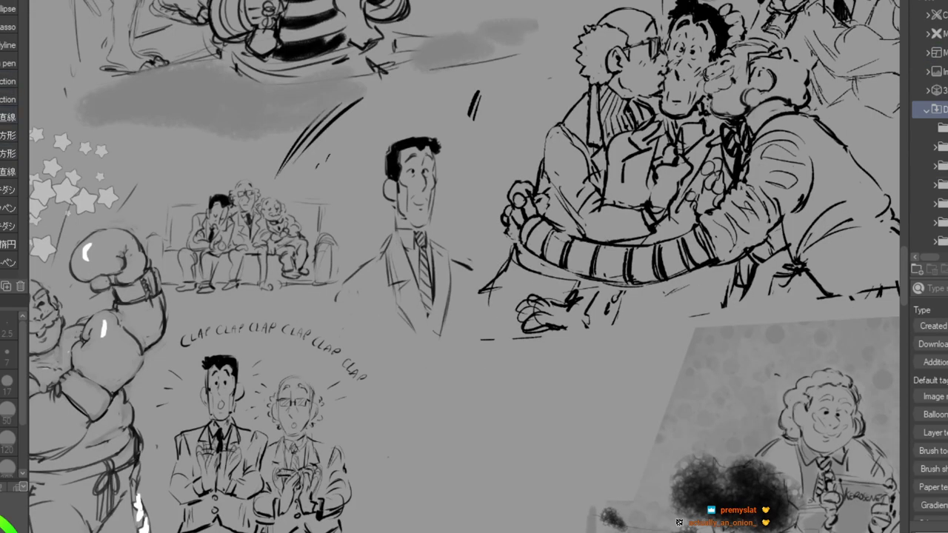
{"action": "key", "text": "p"}
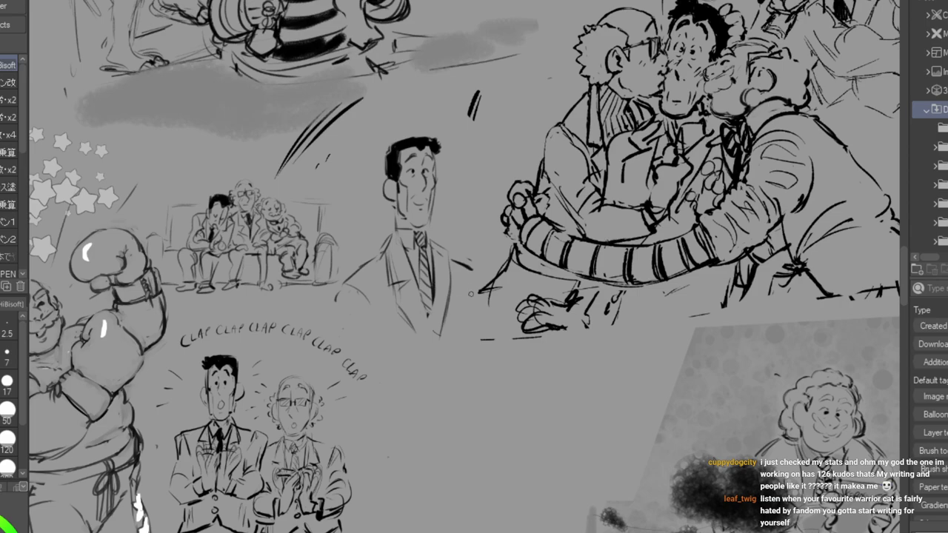
{"action": "mouse_move", "coordinate": [473, 290]}
{"action": "left_mouse_down"}
{"action": "mouse_move", "coordinate": [471, 337]}
{"action": "mouse_move", "coordinate": [461, 346]}
{"action": "left_mouse_up"}
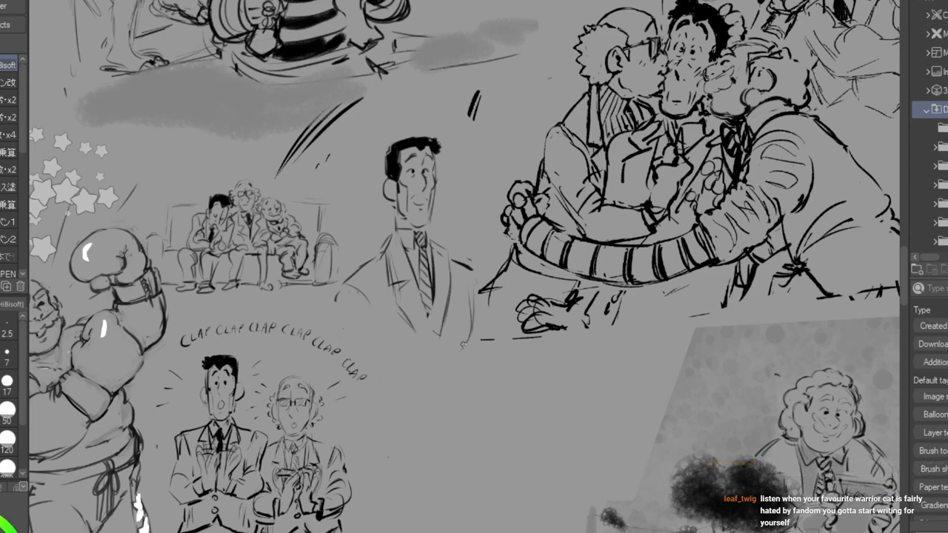
{"action": "left_click_drag", "start_coordinate": [378, 346], "coordinate": [471, 341]}
{"action": "left_click_drag", "start_coordinate": [354, 297], "coordinate": [363, 345]}
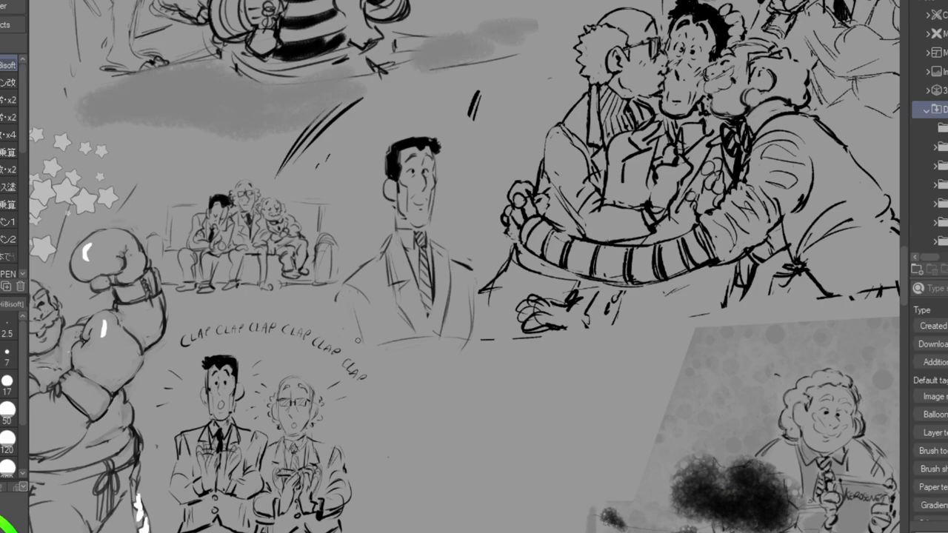
Draw the jacket's lower hem, a column of three buttons and the first trouser lines on the dark-haired man.
{"action": "mouse_move", "coordinate": [369, 385]}
{"action": "left_mouse_down"}
{"action": "mouse_move", "coordinate": [368, 418]}
{"action": "mouse_move", "coordinate": [369, 391]}
{"action": "mouse_move", "coordinate": [368, 406]}
{"action": "mouse_move", "coordinate": [443, 413]}
{"action": "left_mouse_up"}
{"action": "left_click_drag", "start_coordinate": [467, 345], "coordinate": [459, 401]}
{"action": "left_click_drag", "start_coordinate": [419, 292], "coordinate": [427, 342]}
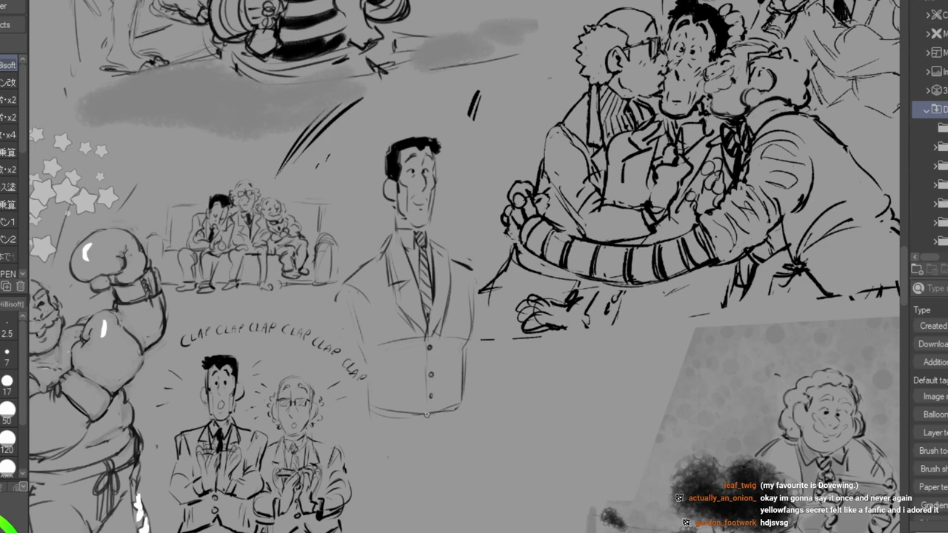
{"action": "left_click_drag", "start_coordinate": [425, 404], "coordinate": [427, 431]}
{"action": "left_click_drag", "start_coordinate": [363, 409], "coordinate": [360, 436]}
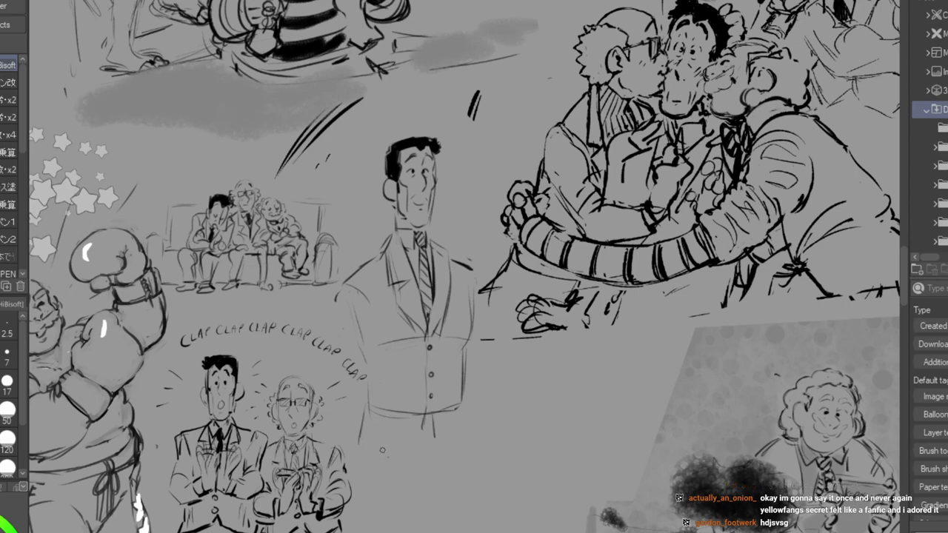
Outline the dark-haired man's shoulders and arms at his sides and add the outer hip line.
{"action": "mouse_move", "coordinate": [334, 306]}
{"action": "left_mouse_down"}
{"action": "mouse_move", "coordinate": [337, 334]}
{"action": "mouse_move", "coordinate": [363, 330]}
{"action": "mouse_move", "coordinate": [368, 314]}
{"action": "mouse_move", "coordinate": [368, 352]}
{"action": "left_mouse_up"}
{"action": "left_click_drag", "start_coordinate": [477, 275], "coordinate": [481, 315]}
{"action": "mouse_move", "coordinate": [481, 352]}
{"action": "left_mouse_down"}
{"action": "mouse_move", "coordinate": [480, 375]}
{"action": "mouse_move", "coordinate": [468, 380]}
{"action": "mouse_move", "coordinate": [473, 460]}
{"action": "left_mouse_up"}
{"action": "left_click_drag", "start_coordinate": [462, 397], "coordinate": [475, 443]}
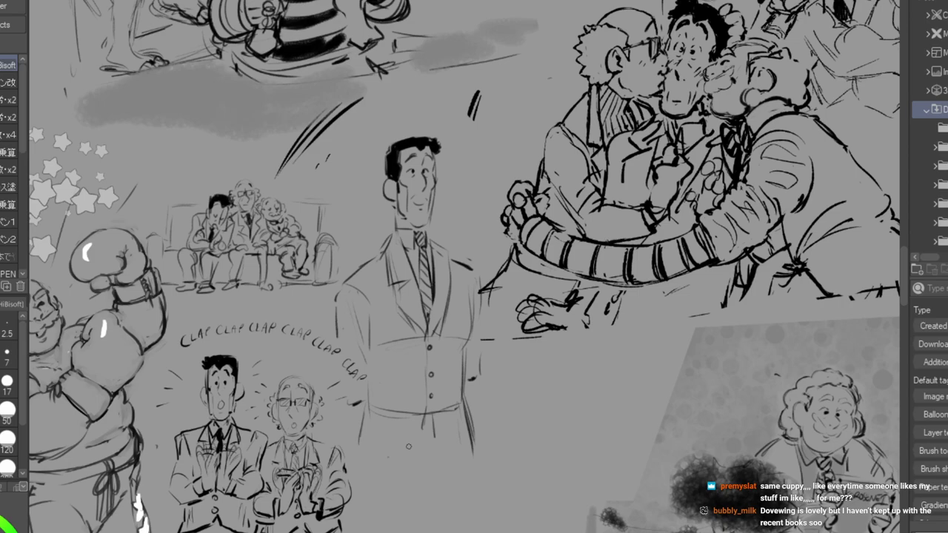
{"action": "mouse_move", "coordinate": [472, 266]}
{"action": "left_mouse_down"}
{"action": "mouse_move", "coordinate": [477, 349]}
{"action": "mouse_move", "coordinate": [468, 380]}
{"action": "left_mouse_up"}
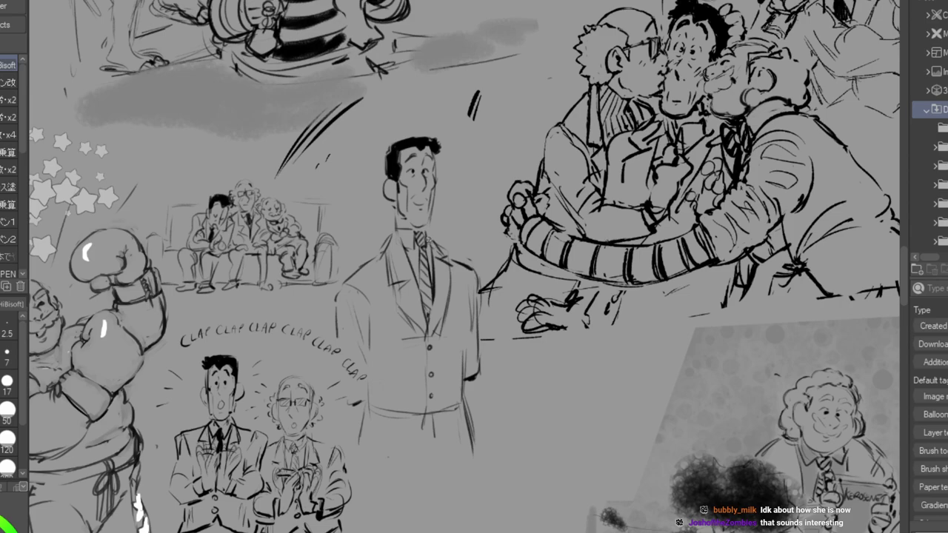
Refine the dark-haired man's jacket lapel and extend the outer line of his trouser leg.
{"action": "left_click_drag", "start_coordinate": [395, 252], "coordinate": [384, 271]}
{"action": "left_click_drag", "start_coordinate": [383, 268], "coordinate": [390, 284]}
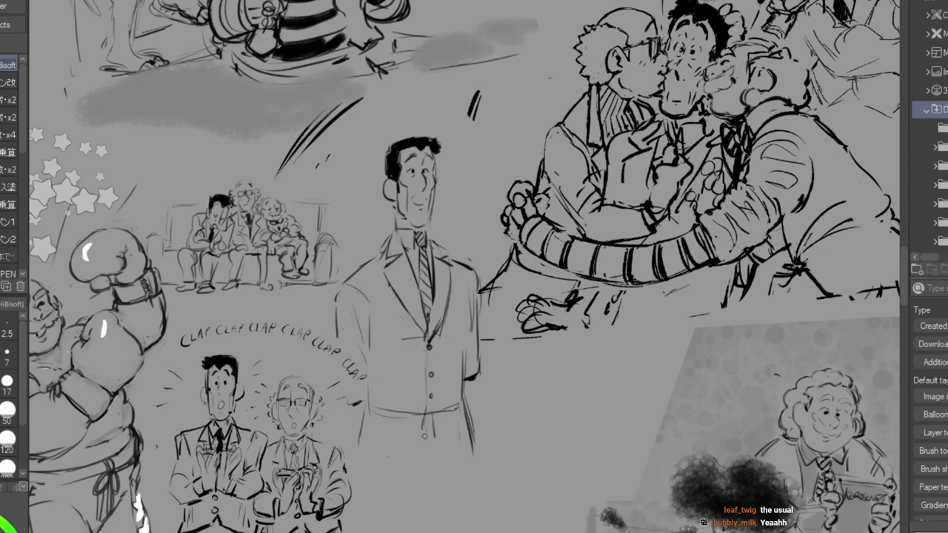
{"action": "left_click_drag", "start_coordinate": [364, 412], "coordinate": [362, 460]}
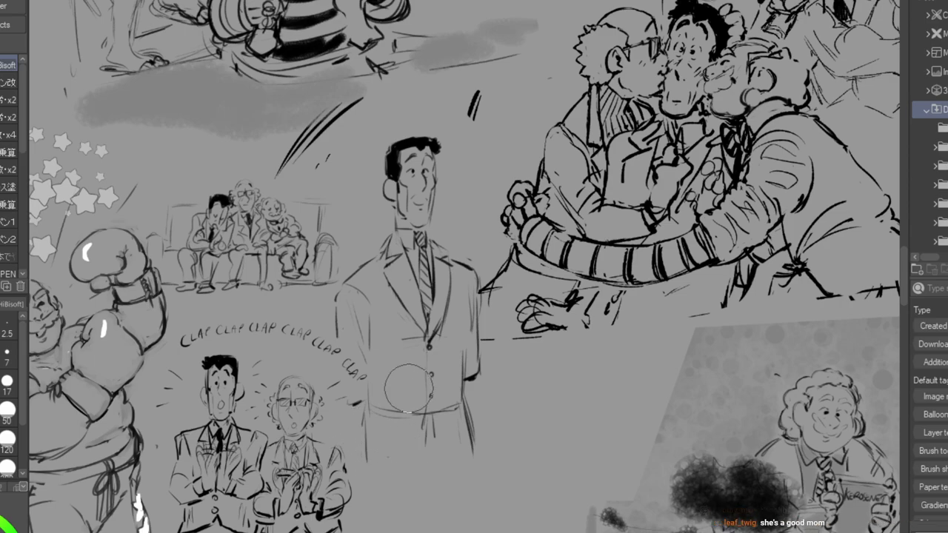
{"action": "mouse_move", "coordinate": [667, 415]}
{"action": "left_mouse_down"}
{"action": "mouse_move", "coordinate": [532, 146]}
{"action": "mouse_move", "coordinate": [155, 277]}
{"action": "left_mouse_up"}
{"action": "left_click_drag", "start_coordinate": [808, 223], "coordinate": [536, 358]}
{"action": "mouse_move", "coordinate": [459, 356]}
{"action": "left_mouse_down"}
{"action": "mouse_move", "coordinate": [699, 286]}
{"action": "mouse_move", "coordinate": [841, 196]}
{"action": "mouse_move", "coordinate": [630, 219]}
{"action": "mouse_move", "coordinate": [733, 185]}
{"action": "left_mouse_up"}
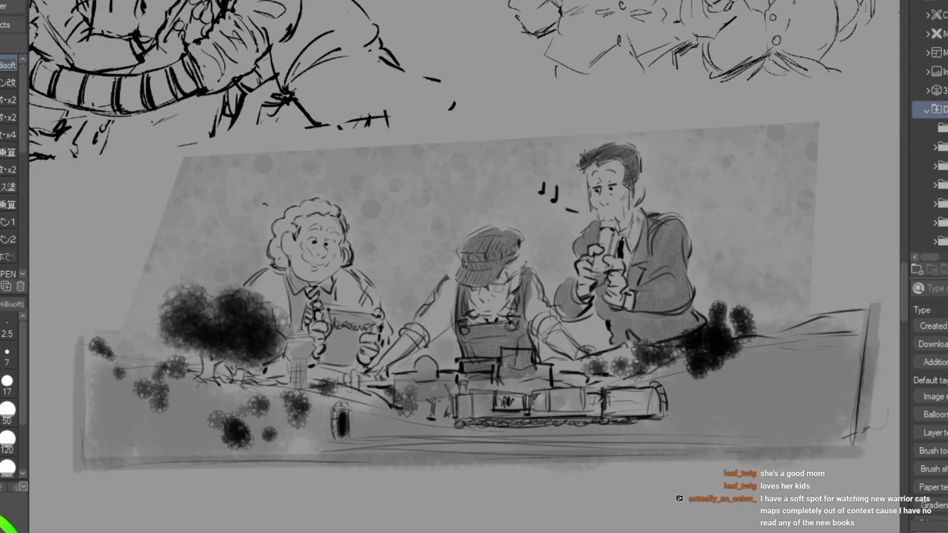
Strengthen the side edges and lower corner of the table in the model train scene.
{"action": "left_click_drag", "start_coordinate": [74, 460], "coordinate": [75, 471]}
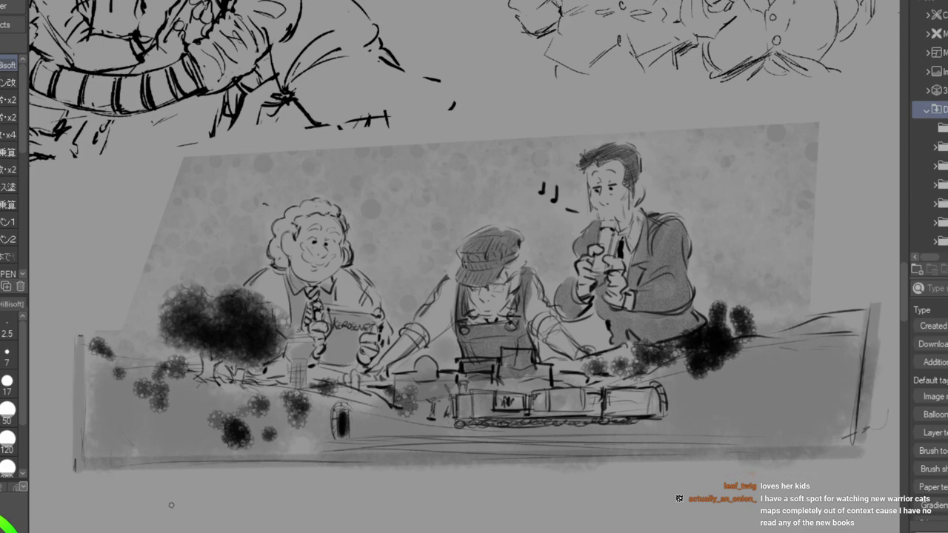
{"action": "left_click_drag", "start_coordinate": [881, 315], "coordinate": [865, 428]}
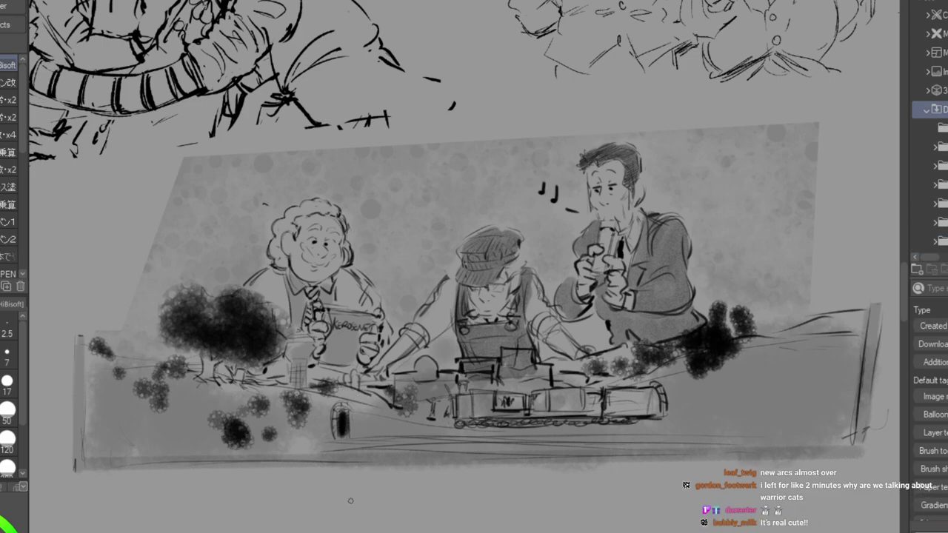
Extend the trouser legs of the standing dark-haired man in the suit downward.
{"action": "key", "text": "ctrl+minus"}
{"action": "key", "text": "ctrl+minus"}
{"action": "mouse_move", "coordinate": [474, 415]}
{"action": "left_mouse_down"}
{"action": "mouse_move", "coordinate": [341, 71]}
{"action": "mouse_move", "coordinate": [377, 510]}
{"action": "left_mouse_up"}
{"action": "mouse_move", "coordinate": [356, 192]}
{"action": "left_mouse_down"}
{"action": "mouse_move", "coordinate": [595, 363]}
{"action": "mouse_move", "coordinate": [580, 277]}
{"action": "mouse_move", "coordinate": [249, 239]}
{"action": "mouse_move", "coordinate": [698, 277]}
{"action": "mouse_move", "coordinate": [790, 275]}
{"action": "mouse_move", "coordinate": [195, 242]}
{"action": "left_mouse_up"}
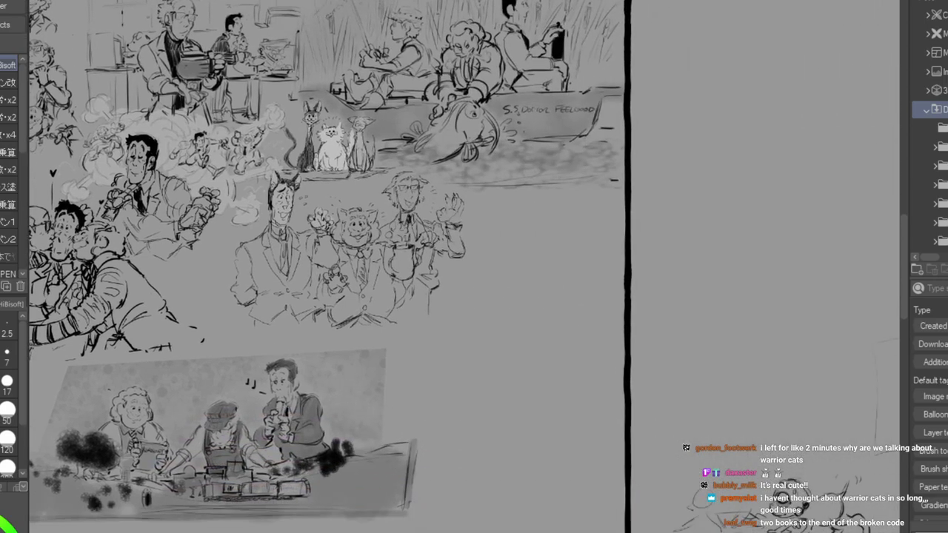
{"action": "scroll", "coordinate": [464, 267], "scroll_direction": "left", "scroll_amount": 10}
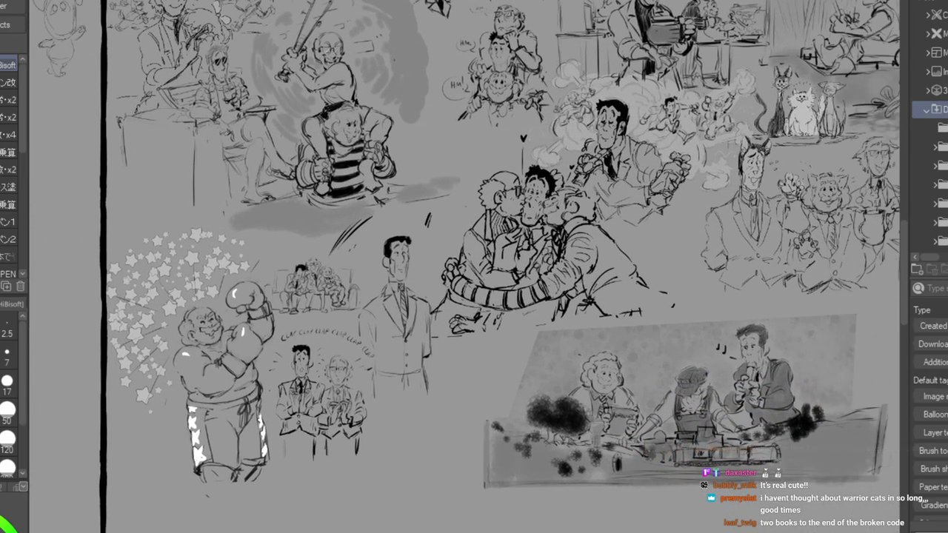
{"action": "left_click_drag", "start_coordinate": [465, 267], "coordinate": [499, 231]}
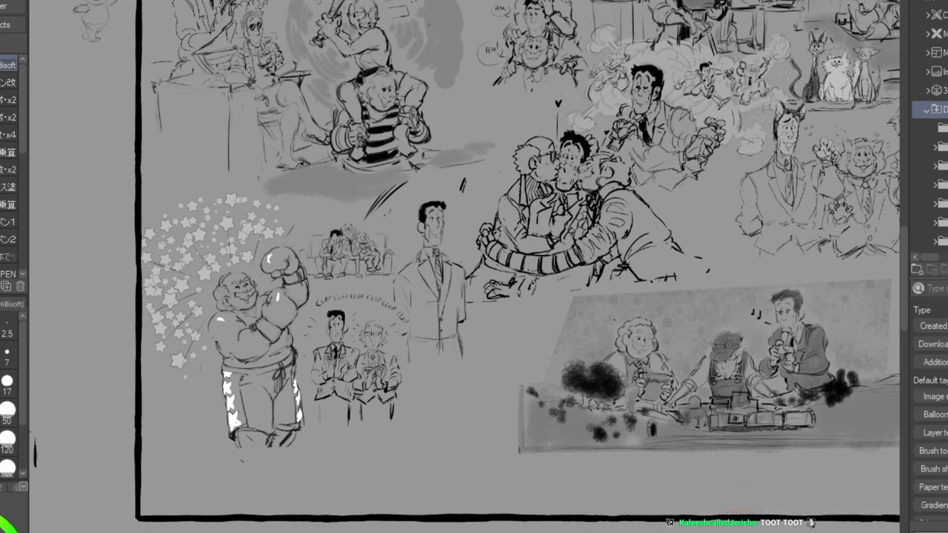
{"action": "mouse_move", "coordinate": [433, 335]}
{"action": "left_mouse_down"}
{"action": "mouse_move", "coordinate": [435, 370]}
{"action": "mouse_move", "coordinate": [466, 388]}
{"action": "left_mouse_up"}
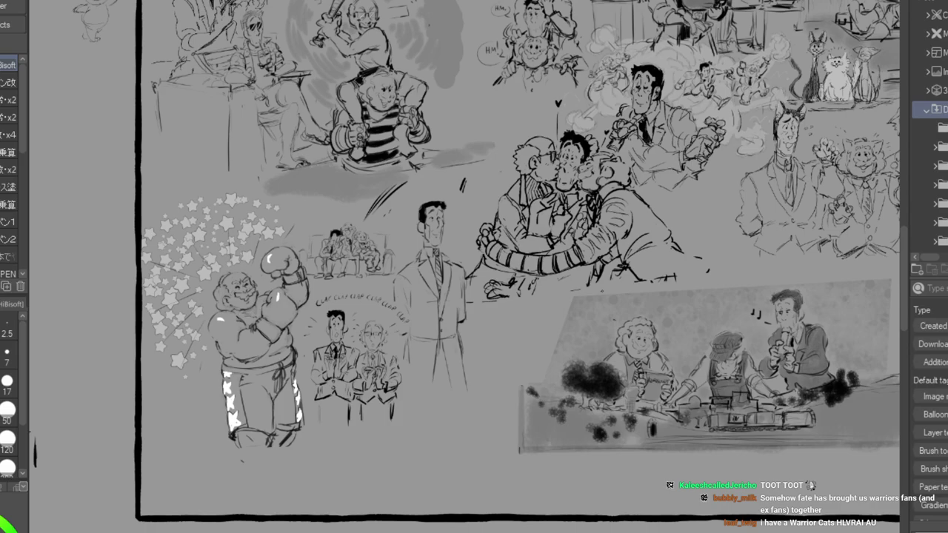
Add short leg lines below the jackets of the first two figures in the cat-eared trio.
{"action": "left_click_drag", "start_coordinate": [711, 163], "coordinate": [206, 381]}
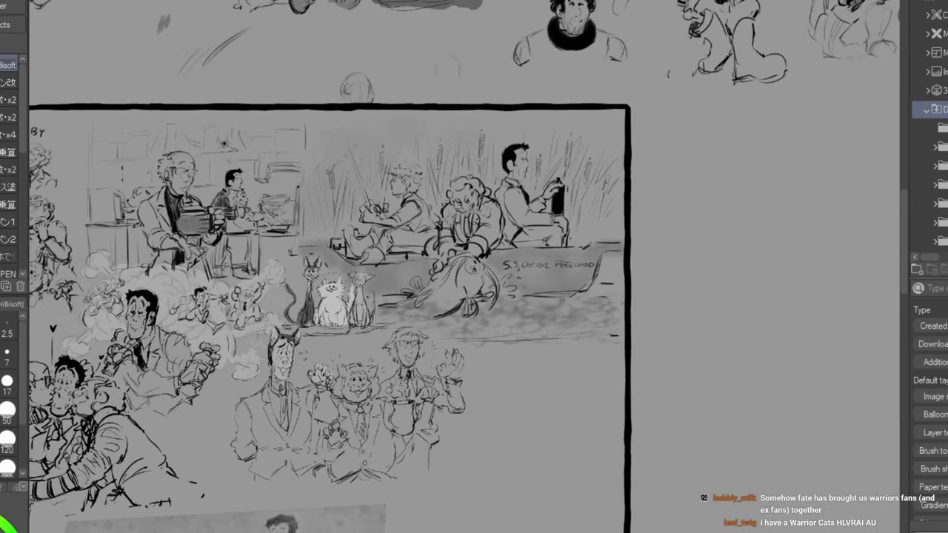
{"action": "key", "text": "ctrl+plus"}
{"action": "key", "text": "ctrl+plus"}
{"action": "left_click_drag", "start_coordinate": [371, 415], "coordinate": [667, 111]}
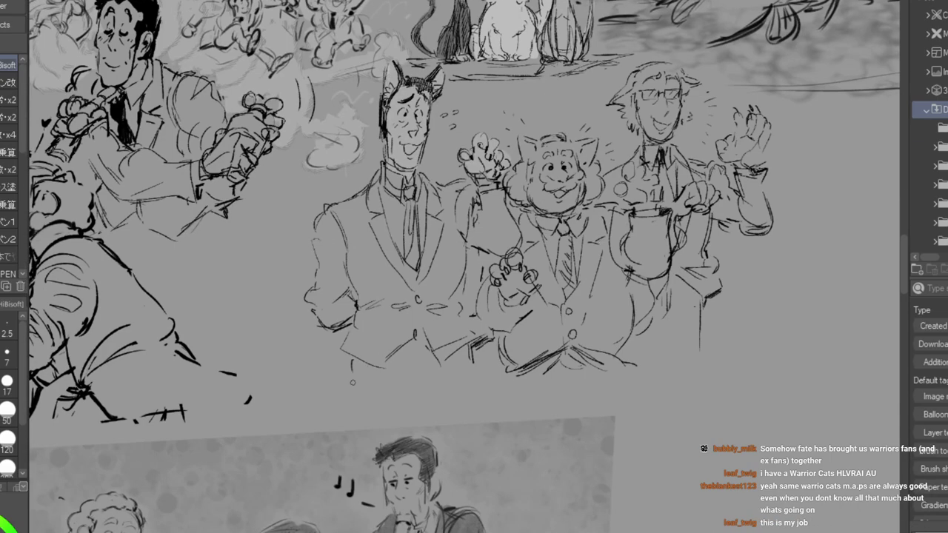
{"action": "left_click_drag", "start_coordinate": [351, 365], "coordinate": [361, 402]}
{"action": "left_click_drag", "start_coordinate": [503, 372], "coordinate": [504, 383]}
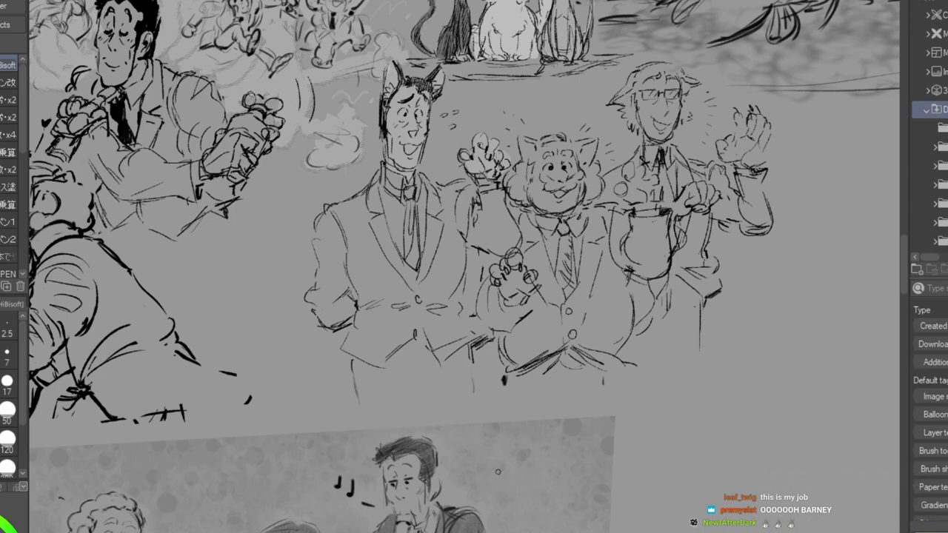
Look over the doodles across the framed area, from the trio portraits to the suited man and the empty space.
{"action": "mouse_move", "coordinate": [333, 326]}
{"action": "left_mouse_down"}
{"action": "mouse_move", "coordinate": [717, 104]}
{"action": "mouse_move", "coordinate": [469, 300]}
{"action": "mouse_move", "coordinate": [505, 303]}
{"action": "mouse_move", "coordinate": [778, 496]}
{"action": "left_mouse_up"}
{"action": "mouse_move", "coordinate": [297, 318]}
{"action": "left_mouse_down"}
{"action": "mouse_move", "coordinate": [604, 112]}
{"action": "mouse_move", "coordinate": [844, 449]}
{"action": "mouse_move", "coordinate": [469, 454]}
{"action": "mouse_move", "coordinate": [160, 420]}
{"action": "left_mouse_up"}
{"action": "mouse_move", "coordinate": [785, 244]}
{"action": "left_mouse_down"}
{"action": "mouse_move", "coordinate": [407, 386]}
{"action": "mouse_move", "coordinate": [136, 347]}
{"action": "mouse_move", "coordinate": [477, 223]}
{"action": "mouse_move", "coordinate": [650, 256]}
{"action": "mouse_move", "coordinate": [682, 245]}
{"action": "left_mouse_up"}
{"action": "left_click_drag", "start_coordinate": [703, 281], "coordinate": [896, 371]}
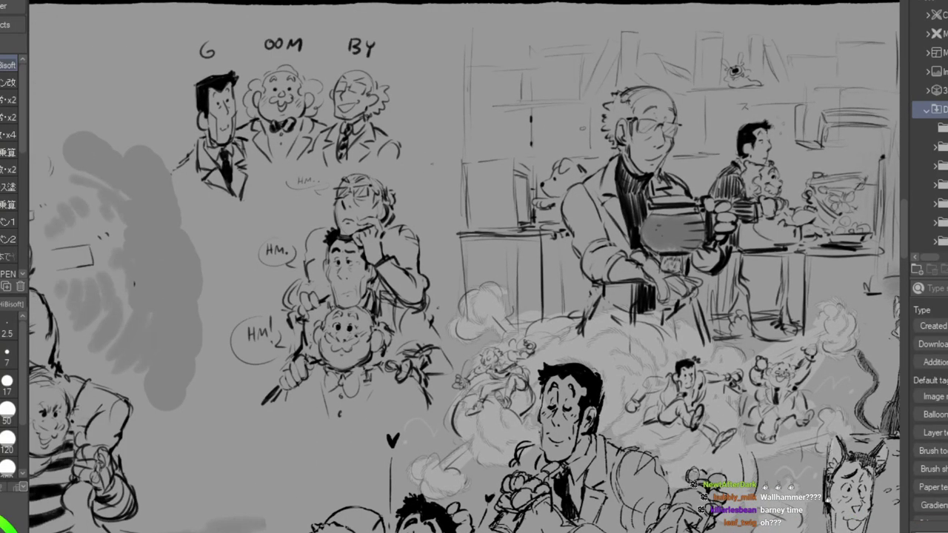
{"action": "mouse_move", "coordinate": [518, 385]}
{"action": "left_mouse_down"}
{"action": "mouse_move", "coordinate": [518, 351]}
{"action": "mouse_move", "coordinate": [684, 346]}
{"action": "mouse_move", "coordinate": [279, 113]}
{"action": "left_mouse_up"}
{"action": "mouse_move", "coordinate": [666, 485]}
{"action": "left_mouse_down"}
{"action": "mouse_move", "coordinate": [327, 512]}
{"action": "mouse_move", "coordinate": [151, 254]}
{"action": "mouse_move", "coordinate": [589, 53]}
{"action": "mouse_move", "coordinate": [692, 21]}
{"action": "left_mouse_up"}
{"action": "mouse_move", "coordinate": [297, 185]}
{"action": "left_mouse_down"}
{"action": "mouse_move", "coordinate": [597, 389]}
{"action": "mouse_move", "coordinate": [775, 423]}
{"action": "left_mouse_up"}
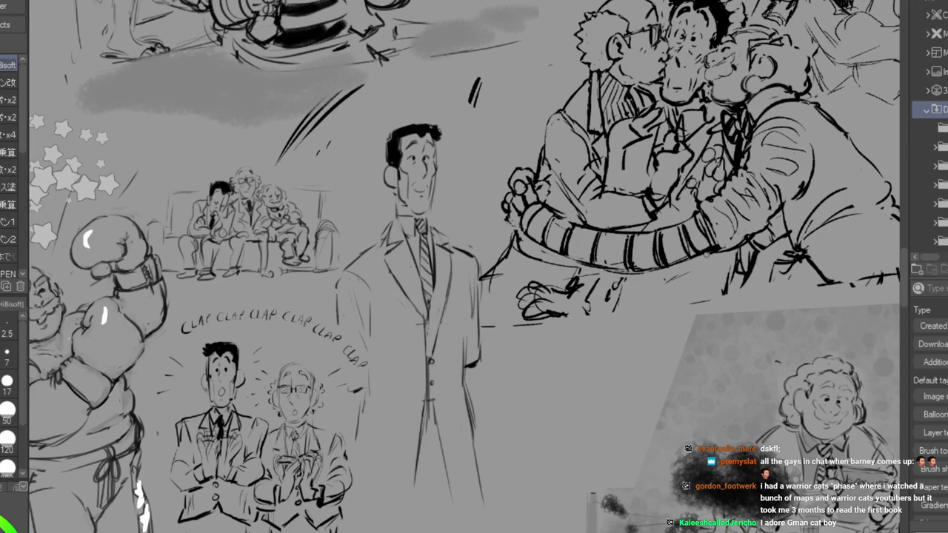
{"action": "mouse_move", "coordinate": [370, 214]}
{"action": "left_mouse_down"}
{"action": "mouse_move", "coordinate": [444, 486]}
{"action": "mouse_move", "coordinate": [710, 222]}
{"action": "mouse_move", "coordinate": [710, 49]}
{"action": "mouse_move", "coordinate": [235, 45]}
{"action": "left_mouse_up"}
{"action": "mouse_move", "coordinate": [740, 186]}
{"action": "left_mouse_down"}
{"action": "mouse_move", "coordinate": [218, 278]}
{"action": "mouse_move", "coordinate": [125, 416]}
{"action": "left_mouse_up"}
{"action": "mouse_move", "coordinate": [629, 259]}
{"action": "left_mouse_down"}
{"action": "mouse_move", "coordinate": [206, 269]}
{"action": "mouse_move", "coordinate": [274, 270]}
{"action": "left_mouse_up"}
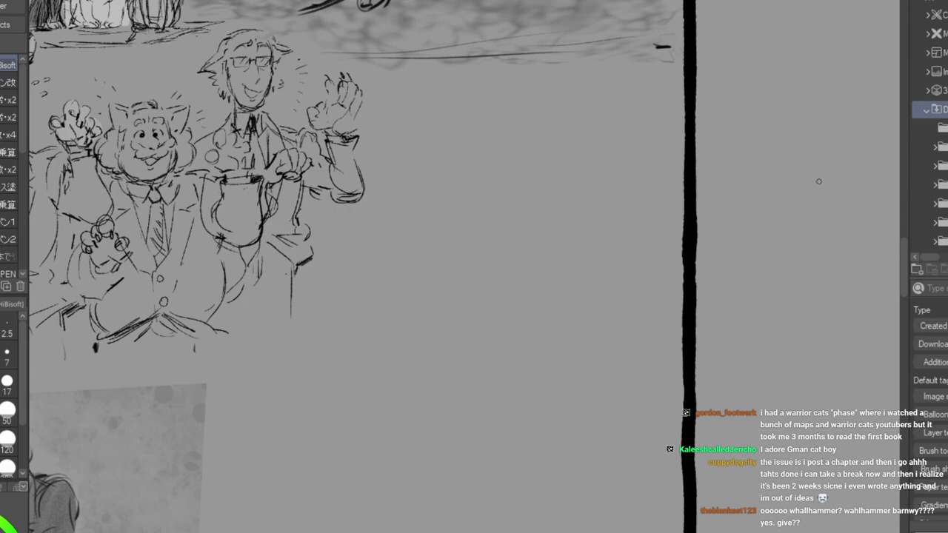
With the custom pen, rough in a square head, a round head below it and a curved body beside the train scene.
{"action": "left_click", "coordinate": [10, 273]}
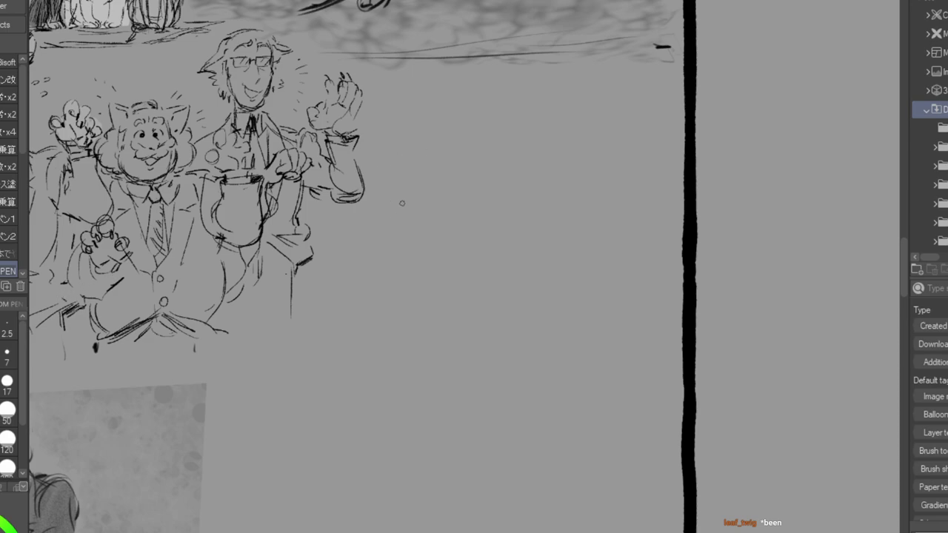
{"action": "left_click_drag", "start_coordinate": [222, 385], "coordinate": [803, 147]}
{"action": "mouse_move", "coordinate": [593, 15]}
{"action": "left_mouse_down"}
{"action": "mouse_move", "coordinate": [560, 348]}
{"action": "mouse_move", "coordinate": [391, 492]}
{"action": "mouse_move", "coordinate": [292, 497]}
{"action": "mouse_move", "coordinate": [289, 526]}
{"action": "left_mouse_up"}
{"action": "left_click_drag", "start_coordinate": [292, 282], "coordinate": [872, 214]}
{"action": "left_click_drag", "start_coordinate": [394, 223], "coordinate": [497, 495]}
{"action": "left_click_drag", "start_coordinate": [319, 267], "coordinate": [763, 267]}
{"action": "left_click_drag", "start_coordinate": [548, 355], "coordinate": [207, 85]}
{"action": "mouse_move", "coordinate": [592, 222]}
{"action": "left_mouse_down"}
{"action": "mouse_move", "coordinate": [799, 325]}
{"action": "mouse_move", "coordinate": [457, 359]}
{"action": "mouse_move", "coordinate": [115, 290]}
{"action": "left_mouse_up"}
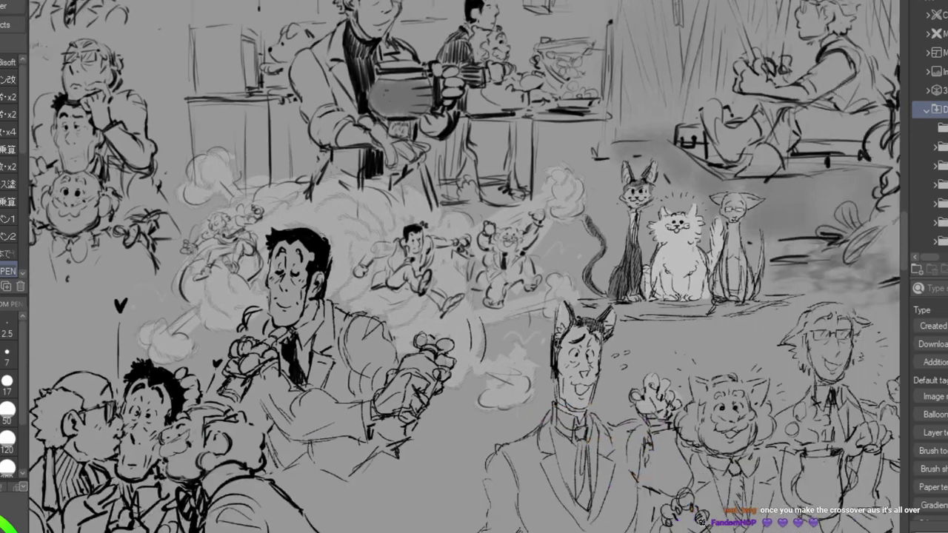
{"action": "scroll", "coordinate": [465, 266], "scroll_direction": "down", "scroll_amount": 10}
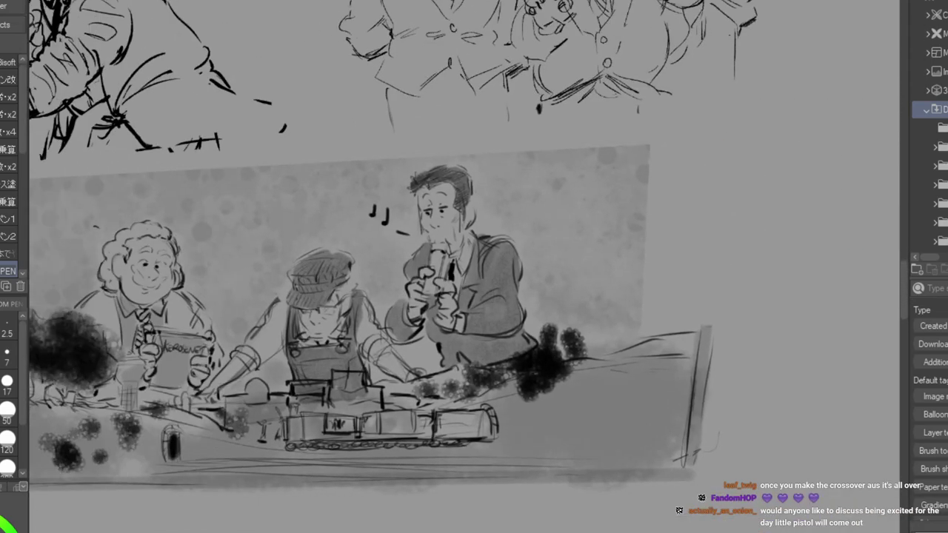
{"action": "mouse_move", "coordinate": [45, 266]}
{"action": "left_mouse_down"}
{"action": "mouse_move", "coordinate": [450, 263]}
{"action": "mouse_move", "coordinate": [889, 194]}
{"action": "mouse_move", "coordinate": [859, 257]}
{"action": "mouse_move", "coordinate": [37, 301]}
{"action": "left_mouse_up"}
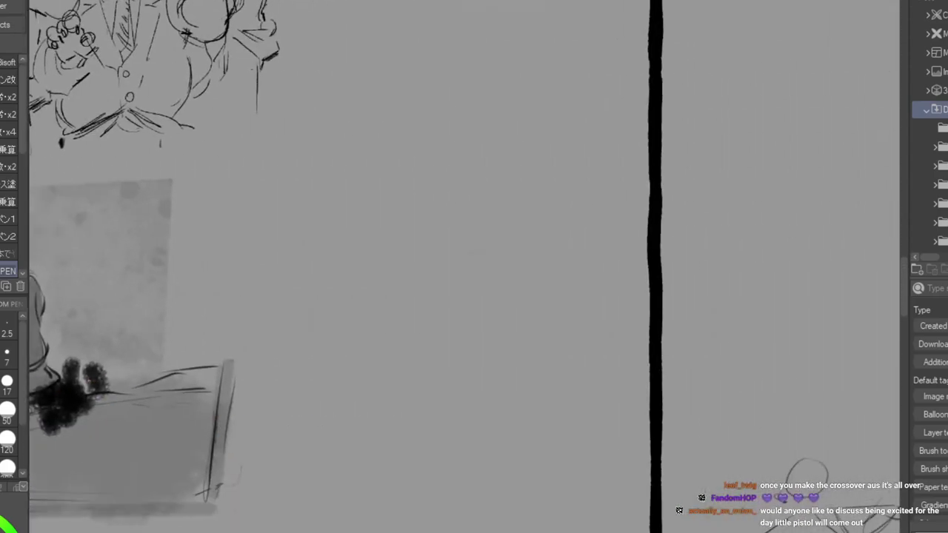
{"action": "scroll", "coordinate": [464, 267], "scroll_direction": "left", "scroll_amount": 2}
{"action": "left_click_drag", "start_coordinate": [303, 221], "coordinate": [305, 257]}
{"action": "mouse_move", "coordinate": [304, 219]}
{"action": "left_mouse_down"}
{"action": "mouse_move", "coordinate": [337, 208]}
{"action": "mouse_move", "coordinate": [337, 244]}
{"action": "mouse_move", "coordinate": [306, 257]}
{"action": "mouse_move", "coordinate": [343, 272]}
{"action": "left_mouse_up"}
{"action": "mouse_move", "coordinate": [311, 299]}
{"action": "left_mouse_down"}
{"action": "mouse_move", "coordinate": [318, 281]}
{"action": "mouse_move", "coordinate": [326, 285]}
{"action": "mouse_move", "coordinate": [328, 297]}
{"action": "mouse_move", "coordinate": [289, 300]}
{"action": "mouse_move", "coordinate": [294, 329]}
{"action": "mouse_move", "coordinate": [323, 320]}
{"action": "mouse_move", "coordinate": [289, 322]}
{"action": "mouse_move", "coordinate": [317, 308]}
{"action": "mouse_move", "coordinate": [328, 272]}
{"action": "mouse_move", "coordinate": [338, 313]}
{"action": "mouse_move", "coordinate": [323, 318]}
{"action": "mouse_move", "coordinate": [360, 343]}
{"action": "mouse_move", "coordinate": [395, 339]}
{"action": "left_mouse_up"}
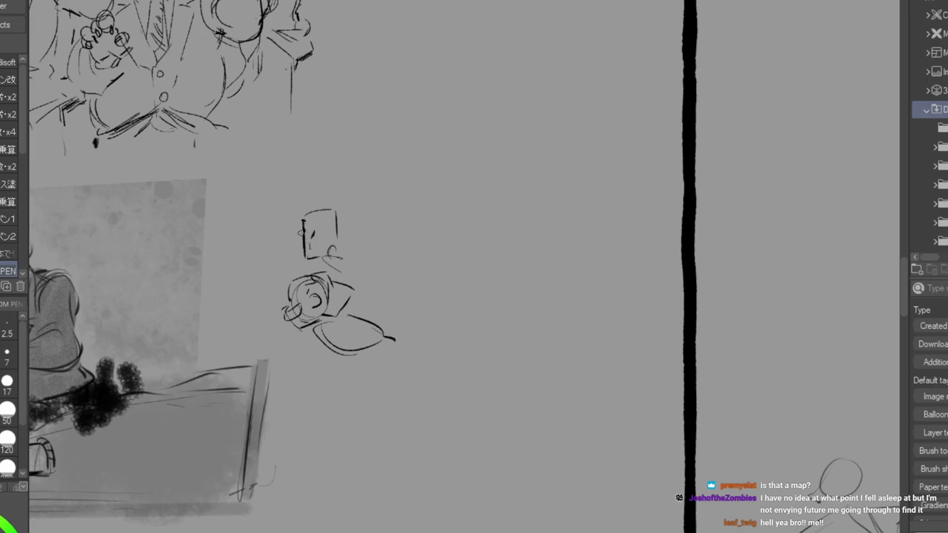
Sketch the square-headed figure's neck and back lines and the round-headed figure's shoulder below.
{"action": "mouse_move", "coordinate": [302, 241]}
{"action": "left_mouse_down"}
{"action": "mouse_move", "coordinate": [299, 260]}
{"action": "mouse_move", "coordinate": [312, 257]}
{"action": "left_mouse_up"}
{"action": "mouse_move", "coordinate": [306, 213]}
{"action": "left_mouse_down"}
{"action": "mouse_move", "coordinate": [342, 203]}
{"action": "mouse_move", "coordinate": [328, 253]}
{"action": "mouse_move", "coordinate": [338, 241]}
{"action": "mouse_move", "coordinate": [334, 262]}
{"action": "mouse_move", "coordinate": [380, 244]}
{"action": "left_mouse_up"}
{"action": "left_click_drag", "start_coordinate": [339, 275], "coordinate": [348, 313]}
{"action": "mouse_move", "coordinate": [352, 311]}
{"action": "left_mouse_down"}
{"action": "mouse_move", "coordinate": [311, 326]}
{"action": "mouse_move", "coordinate": [298, 343]}
{"action": "left_mouse_up"}
{"action": "left_click_drag", "start_coordinate": [385, 280], "coordinate": [412, 317]}
{"action": "mouse_move", "coordinate": [409, 322]}
{"action": "left_mouse_down"}
{"action": "mouse_move", "coordinate": [353, 355]}
{"action": "mouse_move", "coordinate": [375, 338]}
{"action": "mouse_move", "coordinate": [301, 409]}
{"action": "left_mouse_up"}
Rough in the lower figure's hips and bent legs with pointed feet, plus a long wavy line trailing behind.
{"action": "left_click_drag", "start_coordinate": [350, 363], "coordinate": [378, 390]}
{"action": "left_click_drag", "start_coordinate": [324, 343], "coordinate": [376, 381]}
{"action": "mouse_move", "coordinate": [394, 350]}
{"action": "left_mouse_down"}
{"action": "mouse_move", "coordinate": [373, 370]}
{"action": "mouse_move", "coordinate": [356, 429]}
{"action": "left_mouse_up"}
{"action": "mouse_move", "coordinate": [362, 384]}
{"action": "left_mouse_down"}
{"action": "mouse_move", "coordinate": [323, 440]}
{"action": "mouse_move", "coordinate": [296, 453]}
{"action": "mouse_move", "coordinate": [315, 466]}
{"action": "left_mouse_up"}
{"action": "mouse_move", "coordinate": [400, 368]}
{"action": "left_mouse_down"}
{"action": "mouse_move", "coordinate": [419, 383]}
{"action": "mouse_move", "coordinate": [481, 372]}
{"action": "mouse_move", "coordinate": [499, 381]}
{"action": "left_mouse_up"}
{"action": "mouse_move", "coordinate": [389, 329]}
{"action": "left_mouse_down"}
{"action": "mouse_move", "coordinate": [411, 306]}
{"action": "mouse_move", "coordinate": [397, 280]}
{"action": "left_mouse_up"}
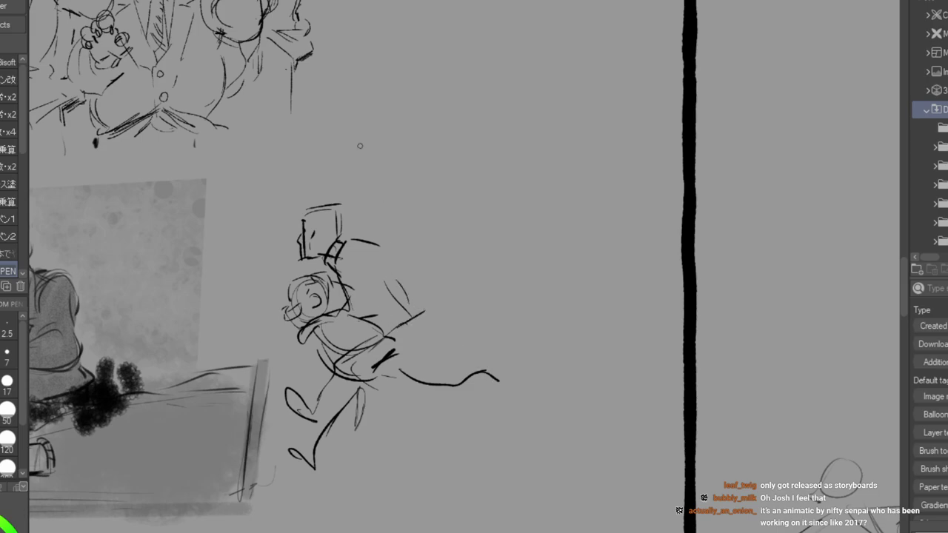
Sketch a third figure's head with glasses above the pair, with one hand raised to the brow and a shoulder line.
{"action": "mouse_move", "coordinate": [370, 128]}
{"action": "left_mouse_down"}
{"action": "mouse_move", "coordinate": [360, 161]}
{"action": "mouse_move", "coordinate": [372, 175]}
{"action": "left_mouse_up"}
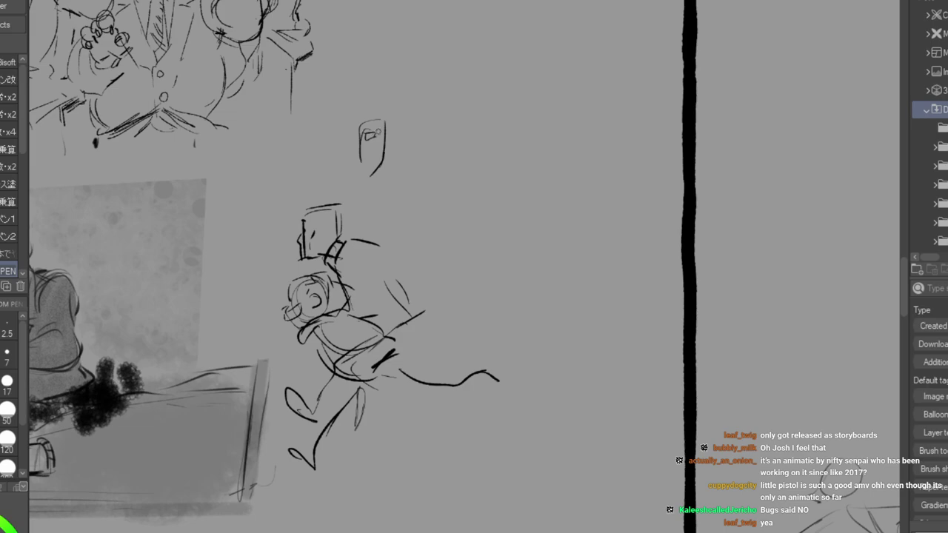
{"action": "mouse_move", "coordinate": [380, 138]}
{"action": "left_mouse_down"}
{"action": "mouse_move", "coordinate": [377, 125]}
{"action": "mouse_move", "coordinate": [399, 114]}
{"action": "mouse_move", "coordinate": [409, 133]}
{"action": "mouse_move", "coordinate": [443, 143]}
{"action": "mouse_move", "coordinate": [396, 166]}
{"action": "left_mouse_up"}
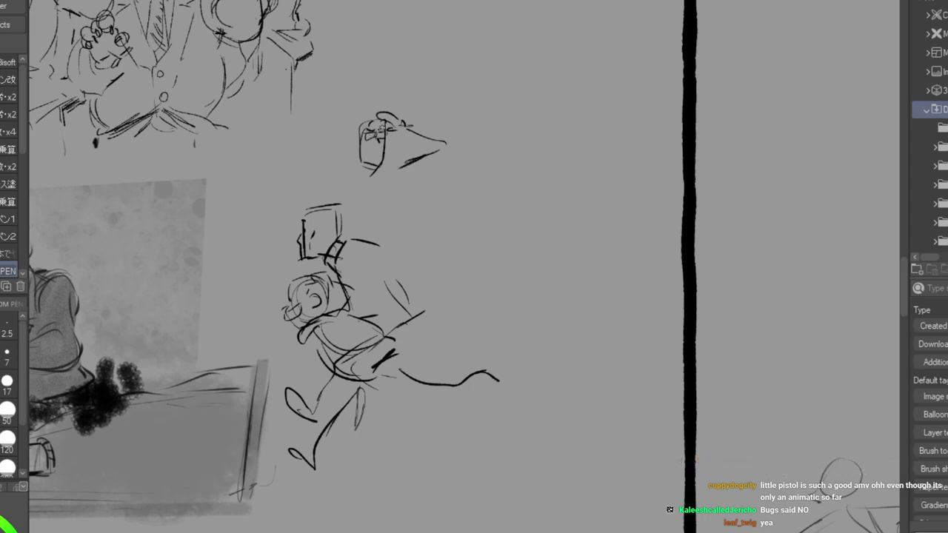
{"action": "mouse_move", "coordinate": [372, 126]}
{"action": "left_mouse_down"}
{"action": "mouse_move", "coordinate": [388, 117]}
{"action": "mouse_move", "coordinate": [400, 126]}
{"action": "left_mouse_up"}
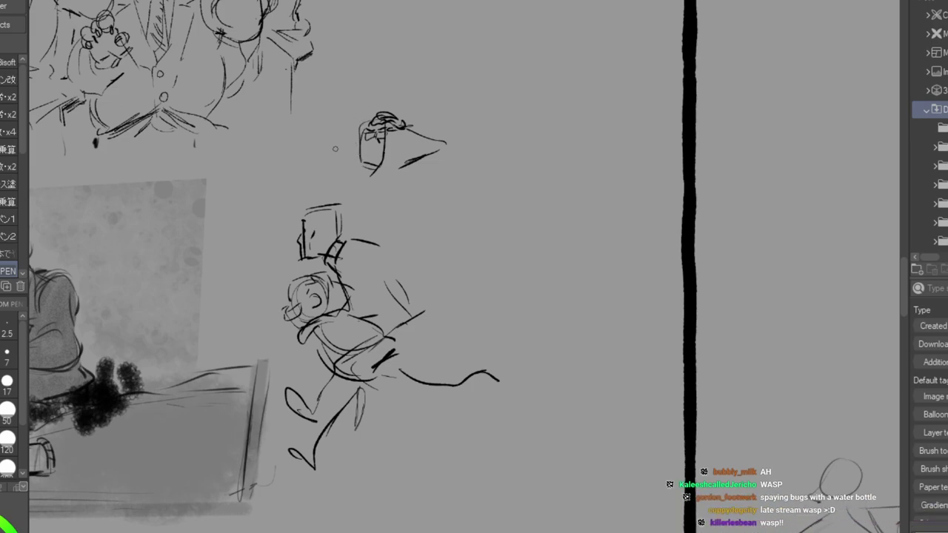
{"action": "mouse_move", "coordinate": [359, 165]}
{"action": "left_mouse_down"}
{"action": "mouse_move", "coordinate": [331, 195]}
{"action": "mouse_move", "coordinate": [344, 187]}
{"action": "left_mouse_up"}
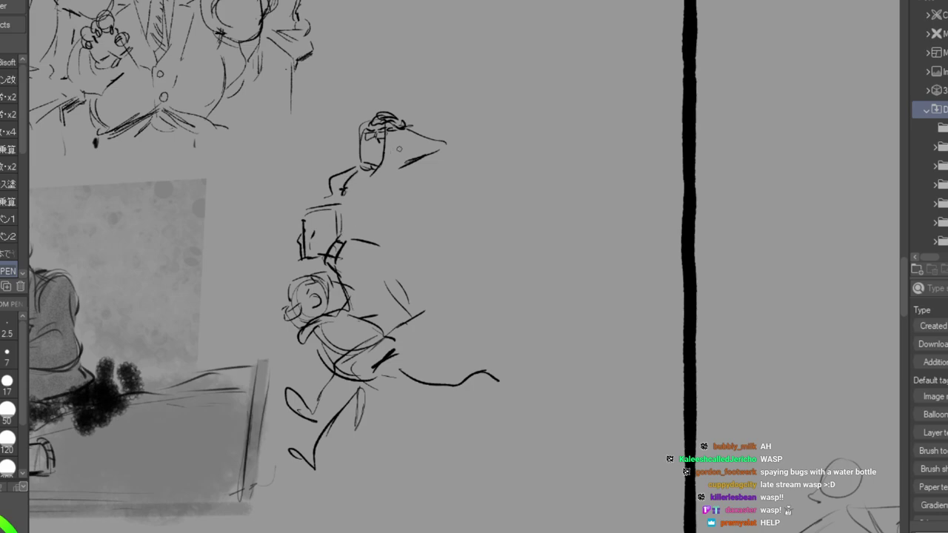
Draw the top figure's torso, waist and raised arm down to where it sits on the figures below.
{"action": "left_click_drag", "start_coordinate": [339, 235], "coordinate": [337, 245]}
{"action": "left_click_drag", "start_coordinate": [344, 189], "coordinate": [338, 218]}
{"action": "mouse_move", "coordinate": [388, 158]}
{"action": "left_mouse_down"}
{"action": "mouse_move", "coordinate": [446, 146]}
{"action": "mouse_move", "coordinate": [405, 162]}
{"action": "mouse_move", "coordinate": [380, 211]}
{"action": "mouse_move", "coordinate": [393, 227]}
{"action": "left_mouse_up"}
{"action": "mouse_move", "coordinate": [397, 186]}
{"action": "left_mouse_down"}
{"action": "mouse_move", "coordinate": [392, 233]}
{"action": "mouse_move", "coordinate": [392, 224]}
{"action": "left_mouse_up"}
{"action": "mouse_move", "coordinate": [349, 194]}
{"action": "left_mouse_down"}
{"action": "mouse_move", "coordinate": [363, 219]}
{"action": "mouse_move", "coordinate": [393, 233]}
{"action": "left_mouse_up"}
{"action": "left_click_drag", "start_coordinate": [393, 194], "coordinate": [384, 238]}
{"action": "mouse_move", "coordinate": [386, 232]}
{"action": "left_mouse_down"}
{"action": "mouse_move", "coordinate": [338, 237]}
{"action": "mouse_move", "coordinate": [383, 247]}
{"action": "mouse_move", "coordinate": [406, 276]}
{"action": "left_mouse_up"}
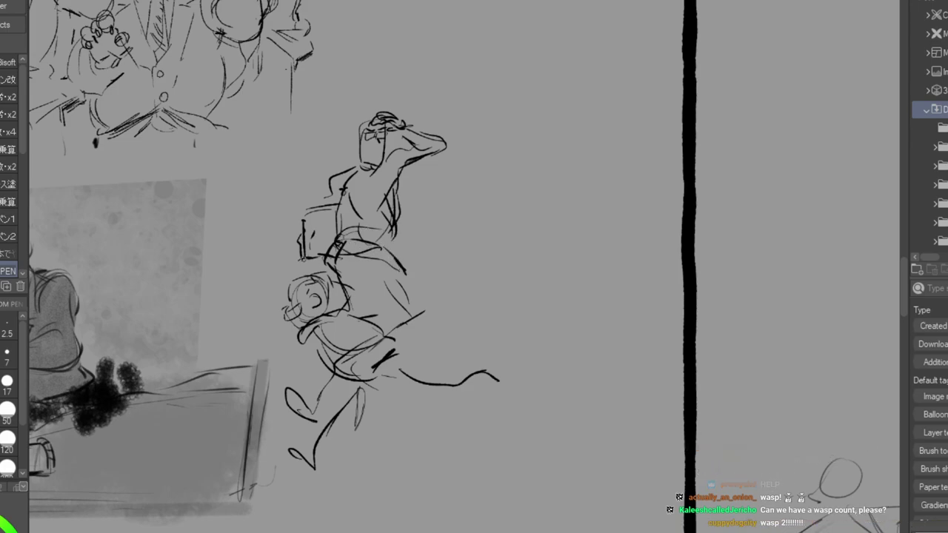
Add the top figure's bent legs in bold lines, an outstretched foot, and flowing coat tails on the stacked figures.
{"action": "mouse_move", "coordinate": [261, 252]}
{"action": "left_mouse_down"}
{"action": "mouse_move", "coordinate": [281, 283]}
{"action": "mouse_move", "coordinate": [362, 217]}
{"action": "mouse_move", "coordinate": [422, 241]}
{"action": "mouse_move", "coordinate": [386, 247]}
{"action": "left_mouse_up"}
{"action": "mouse_move", "coordinate": [391, 213]}
{"action": "left_mouse_down"}
{"action": "mouse_move", "coordinate": [367, 237]}
{"action": "mouse_move", "coordinate": [364, 285]}
{"action": "left_mouse_up"}
{"action": "mouse_move", "coordinate": [388, 233]}
{"action": "left_mouse_down"}
{"action": "mouse_move", "coordinate": [366, 302]}
{"action": "mouse_move", "coordinate": [397, 248]}
{"action": "left_mouse_up"}
{"action": "mouse_move", "coordinate": [348, 270]}
{"action": "left_mouse_down"}
{"action": "mouse_move", "coordinate": [361, 308]}
{"action": "mouse_move", "coordinate": [376, 280]}
{"action": "left_mouse_up"}
{"action": "mouse_move", "coordinate": [365, 280]}
{"action": "left_mouse_down"}
{"action": "mouse_move", "coordinate": [381, 213]}
{"action": "mouse_move", "coordinate": [398, 261]}
{"action": "left_mouse_up"}
{"action": "mouse_move", "coordinate": [400, 213]}
{"action": "left_mouse_down"}
{"action": "mouse_move", "coordinate": [397, 259]}
{"action": "mouse_move", "coordinate": [390, 186]}
{"action": "mouse_move", "coordinate": [387, 212]}
{"action": "mouse_move", "coordinate": [438, 259]}
{"action": "left_mouse_up"}
{"action": "left_click_drag", "start_coordinate": [390, 385], "coordinate": [516, 331]}
{"action": "mouse_move", "coordinate": [418, 335]}
{"action": "left_mouse_down"}
{"action": "mouse_move", "coordinate": [498, 333]}
{"action": "mouse_move", "coordinate": [476, 359]}
{"action": "mouse_move", "coordinate": [453, 351]}
{"action": "mouse_move", "coordinate": [450, 362]}
{"action": "left_mouse_up"}
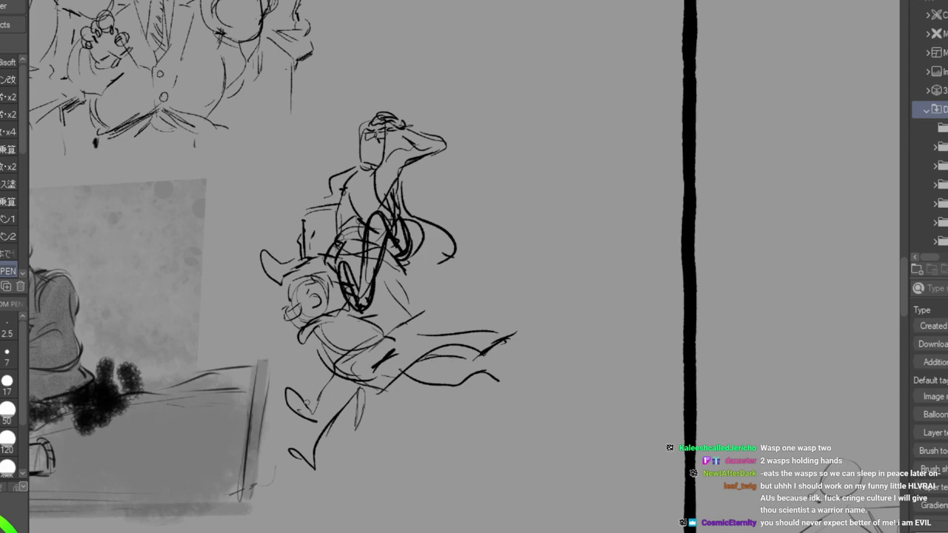
Redraw the stacked group's front lower leg and shoe in bolder lines.
{"action": "mouse_move", "coordinate": [347, 380]}
{"action": "left_mouse_down"}
{"action": "mouse_move", "coordinate": [308, 416]}
{"action": "mouse_move", "coordinate": [296, 458]}
{"action": "mouse_move", "coordinate": [314, 468]}
{"action": "left_mouse_up"}
{"action": "mouse_move", "coordinate": [282, 430]}
{"action": "left_mouse_down"}
{"action": "mouse_move", "coordinate": [311, 465]}
{"action": "mouse_move", "coordinate": [334, 455]}
{"action": "mouse_move", "coordinate": [317, 443]}
{"action": "mouse_move", "coordinate": [321, 450]}
{"action": "left_mouse_up"}
{"action": "left_click_drag", "start_coordinate": [353, 405], "coordinate": [331, 435]}
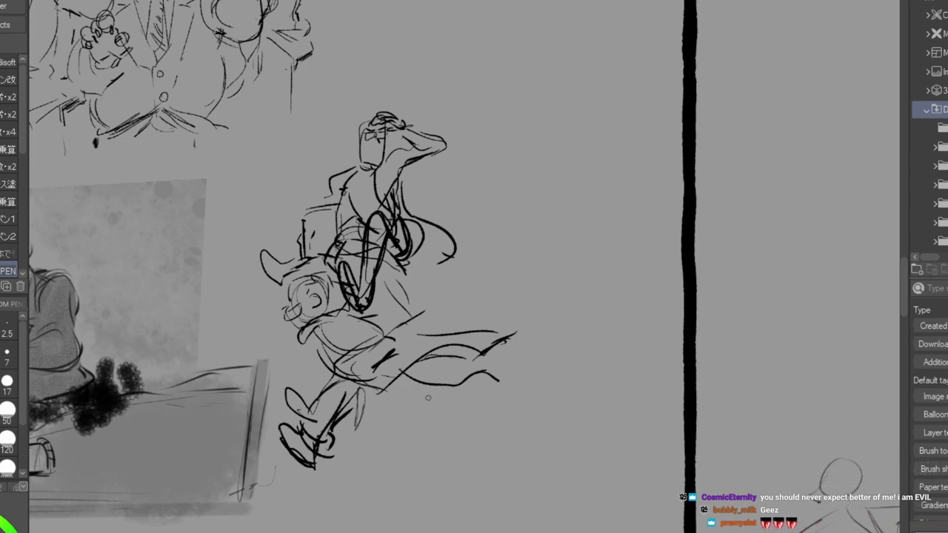
Draw the leg stretched out behind the stacked group, ending in a bold shoe.
{"action": "mouse_move", "coordinate": [392, 389]}
{"action": "left_mouse_down"}
{"action": "mouse_move", "coordinate": [428, 403]}
{"action": "mouse_move", "coordinate": [458, 395]}
{"action": "left_mouse_up"}
{"action": "left_click_drag", "start_coordinate": [458, 361], "coordinate": [472, 398]}
{"action": "mouse_move", "coordinate": [447, 358]}
{"action": "left_mouse_down"}
{"action": "mouse_move", "coordinate": [470, 378]}
{"action": "mouse_move", "coordinate": [447, 370]}
{"action": "left_mouse_up"}
{"action": "mouse_move", "coordinate": [439, 369]}
{"action": "left_mouse_down"}
{"action": "mouse_move", "coordinate": [427, 362]}
{"action": "mouse_move", "coordinate": [437, 368]}
{"action": "left_mouse_up"}
{"action": "mouse_move", "coordinate": [447, 368]}
{"action": "left_mouse_down"}
{"action": "mouse_move", "coordinate": [490, 379]}
{"action": "mouse_move", "coordinate": [496, 404]}
{"action": "left_mouse_up"}
{"action": "mouse_move", "coordinate": [495, 403]}
{"action": "left_mouse_down"}
{"action": "mouse_move", "coordinate": [489, 391]}
{"action": "mouse_move", "coordinate": [477, 409]}
{"action": "left_mouse_up"}
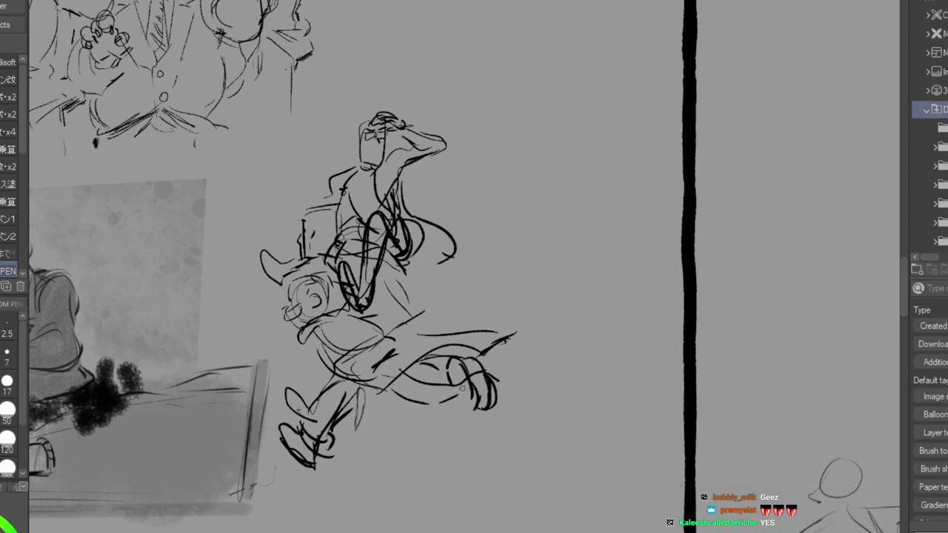
Draw a bold rounded form below the round head and a limb curving down in front of it.
{"action": "mouse_move", "coordinate": [314, 319]}
{"action": "left_mouse_down"}
{"action": "mouse_move", "coordinate": [330, 353]}
{"action": "mouse_move", "coordinate": [363, 333]}
{"action": "mouse_move", "coordinate": [359, 341]}
{"action": "left_mouse_up"}
{"action": "left_click_drag", "start_coordinate": [342, 344], "coordinate": [347, 353]}
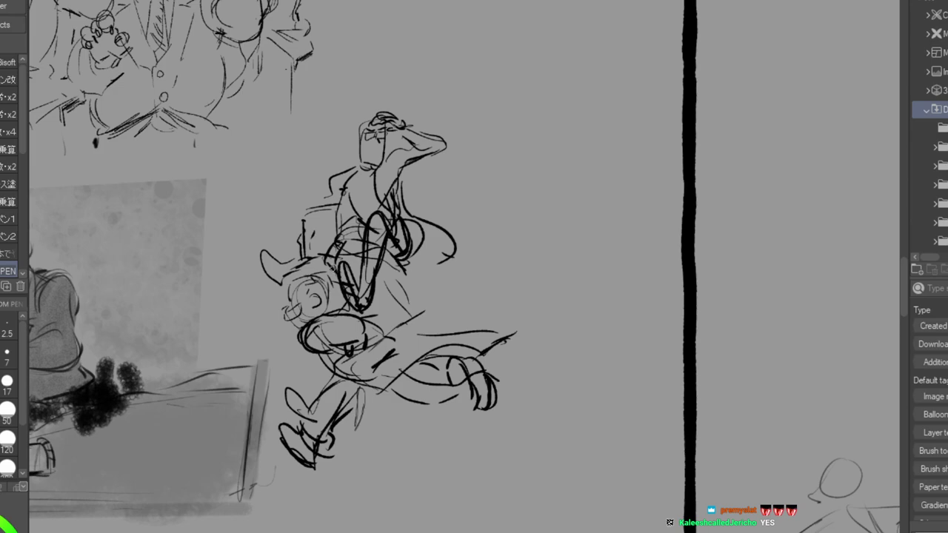
{"action": "mouse_move", "coordinate": [332, 286]}
{"action": "left_mouse_down"}
{"action": "mouse_move", "coordinate": [296, 326]}
{"action": "mouse_move", "coordinate": [341, 311]}
{"action": "mouse_move", "coordinate": [294, 333]}
{"action": "mouse_move", "coordinate": [278, 360]}
{"action": "mouse_move", "coordinate": [295, 358]}
{"action": "mouse_move", "coordinate": [298, 370]}
{"action": "left_mouse_up"}
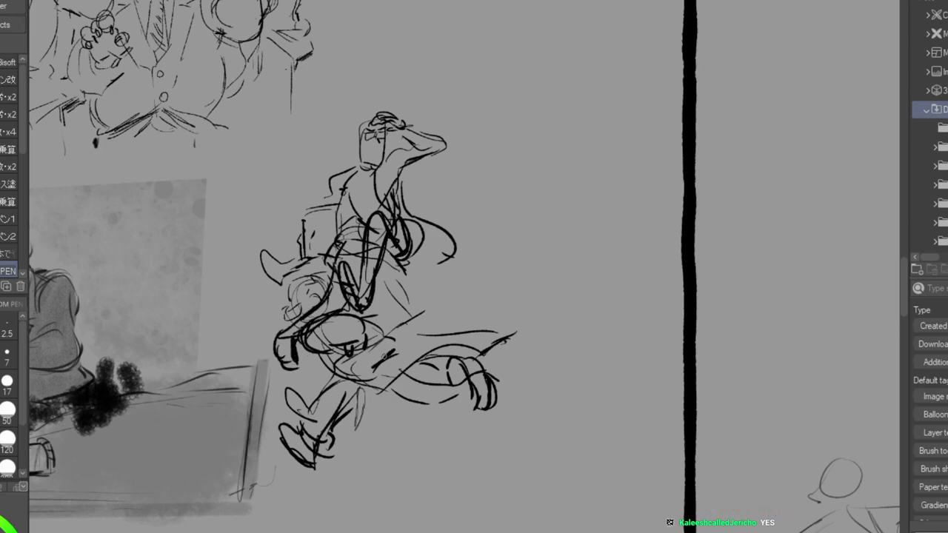
Define the angular bent limb behind the round-headed figure and the inner leg lines below the body.
{"action": "left_click_drag", "start_coordinate": [368, 319], "coordinate": [405, 289]}
{"action": "mouse_move", "coordinate": [405, 292]}
{"action": "left_mouse_down"}
{"action": "mouse_move", "coordinate": [408, 323]}
{"action": "mouse_move", "coordinate": [387, 332]}
{"action": "left_mouse_up"}
{"action": "left_click_drag", "start_coordinate": [354, 329], "coordinate": [320, 349]}
{"action": "mouse_move", "coordinate": [318, 354]}
{"action": "left_mouse_down"}
{"action": "mouse_move", "coordinate": [324, 370]}
{"action": "mouse_move", "coordinate": [344, 372]}
{"action": "left_mouse_up"}
{"action": "mouse_move", "coordinate": [335, 366]}
{"action": "left_mouse_down"}
{"action": "mouse_move", "coordinate": [398, 338]}
{"action": "mouse_move", "coordinate": [307, 399]}
{"action": "mouse_move", "coordinate": [318, 378]}
{"action": "left_mouse_up"}
{"action": "left_click_drag", "start_coordinate": [340, 365], "coordinate": [309, 417]}
{"action": "mouse_move", "coordinate": [400, 325]}
{"action": "left_mouse_down"}
{"action": "mouse_move", "coordinate": [423, 304]}
{"action": "mouse_move", "coordinate": [413, 308]}
{"action": "left_mouse_up"}
{"action": "mouse_move", "coordinate": [404, 279]}
{"action": "left_mouse_down"}
{"action": "mouse_move", "coordinate": [411, 315]}
{"action": "mouse_move", "coordinate": [404, 307]}
{"action": "left_mouse_up"}
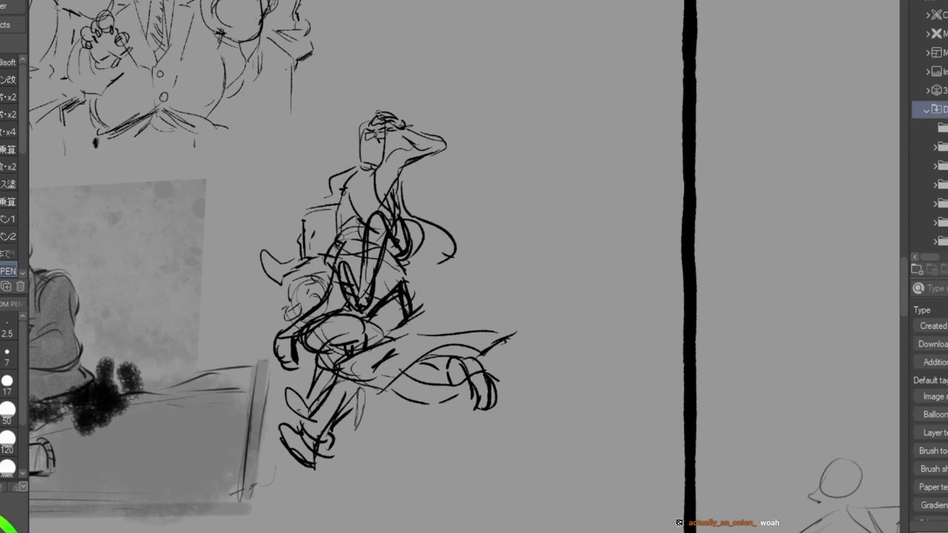
Add curly hair and facial lines to the top figure and extend its flowing coat tail outward.
{"action": "mouse_move", "coordinate": [359, 146]}
{"action": "left_mouse_down"}
{"action": "mouse_move", "coordinate": [350, 145]}
{"action": "mouse_move", "coordinate": [354, 129]}
{"action": "mouse_move", "coordinate": [345, 142]}
{"action": "mouse_move", "coordinate": [354, 157]}
{"action": "mouse_move", "coordinate": [389, 151]}
{"action": "left_mouse_up"}
{"action": "mouse_move", "coordinate": [422, 206]}
{"action": "left_mouse_down"}
{"action": "mouse_move", "coordinate": [492, 253]}
{"action": "mouse_move", "coordinate": [444, 257]}
{"action": "mouse_move", "coordinate": [454, 259]}
{"action": "left_mouse_up"}
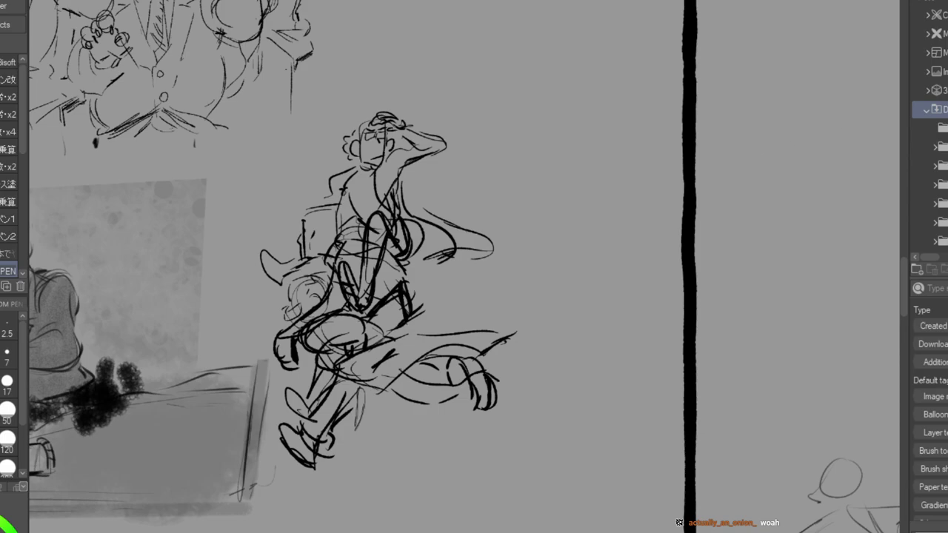
Review the new stacked-figure sketch against the other doodles and the whole canvas.
{"action": "key", "text": "ctrl+minus"}
{"action": "key", "text": "ctrl+minus"}
{"action": "key", "text": "ctrl+minus"}
{"action": "left_click_drag", "start_coordinate": [282, 452], "coordinate": [701, 299]}
{"action": "left_click_drag", "start_coordinate": [519, 134], "coordinate": [362, 420]}
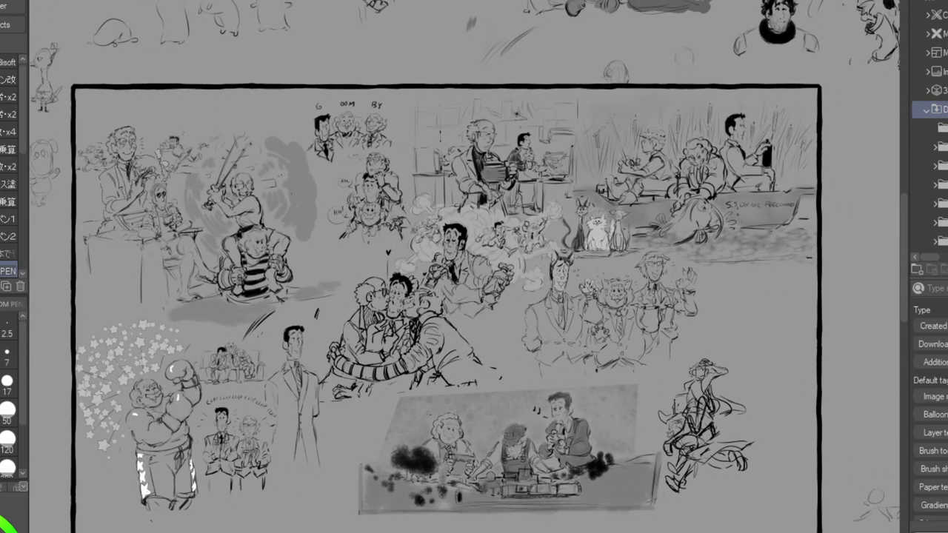
{"action": "scroll", "coordinate": [448, 252], "scroll_direction": "up", "scroll_amount": 2}
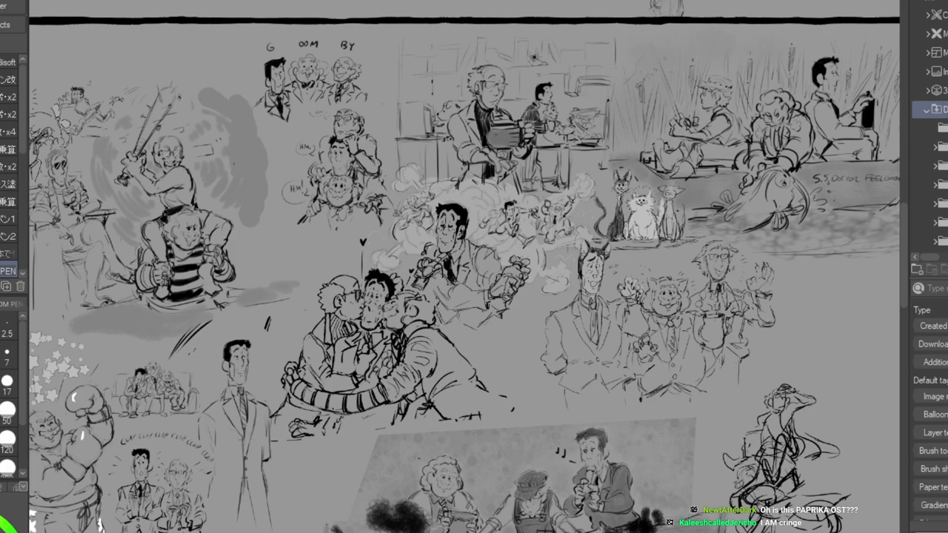
{"action": "key", "text": "ctrl+plus"}
{"action": "mouse_move", "coordinate": [689, 415]}
{"action": "left_mouse_down"}
{"action": "mouse_move", "coordinate": [252, 186]}
{"action": "mouse_move", "coordinate": [436, 85]}
{"action": "mouse_move", "coordinate": [486, 130]}
{"action": "left_mouse_up"}
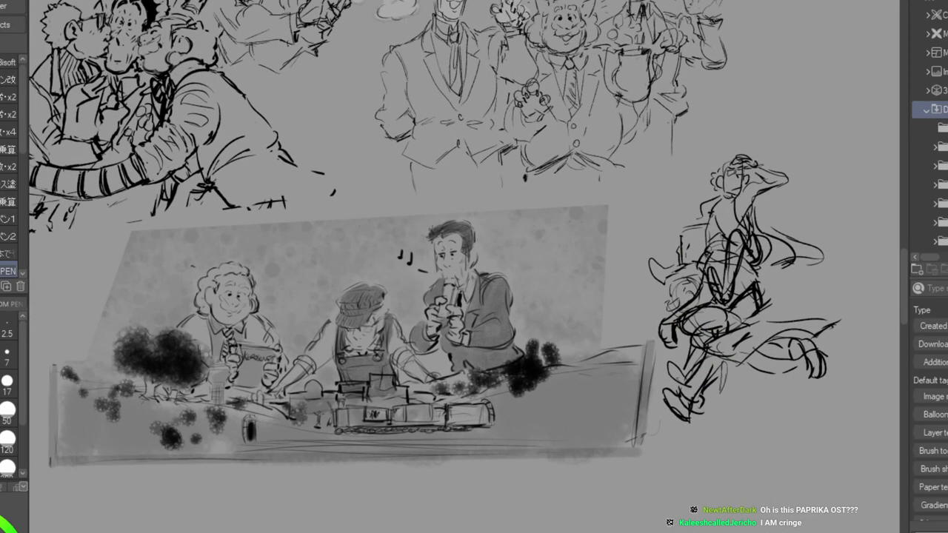
{"action": "key", "text": "ctrl+minus"}
{"action": "key", "text": "ctrl+minus"}
{"action": "key", "text": "ctrl+minus"}
{"action": "key", "text": "ctrl+minus"}
{"action": "key", "text": "ctrl+minus"}
{"action": "key", "text": "ctrl+minus"}
{"action": "key", "text": "ctrl+minus"}
{"action": "key", "text": "ctrl+minus"}
{"action": "key", "text": "asciicircum"}
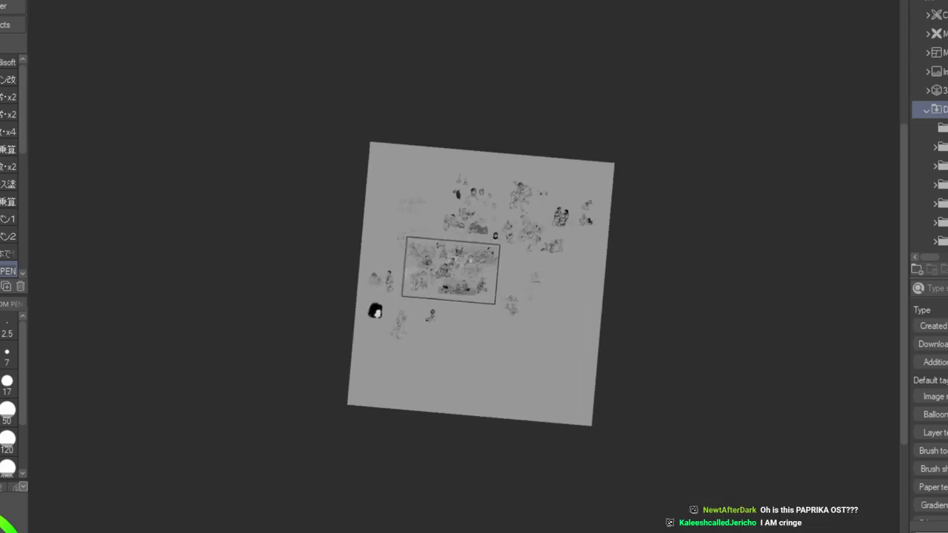
{"action": "scroll", "coordinate": [465, 284], "scroll_direction": "up", "scroll_amount": 5}
{"action": "key", "text": "minus"}
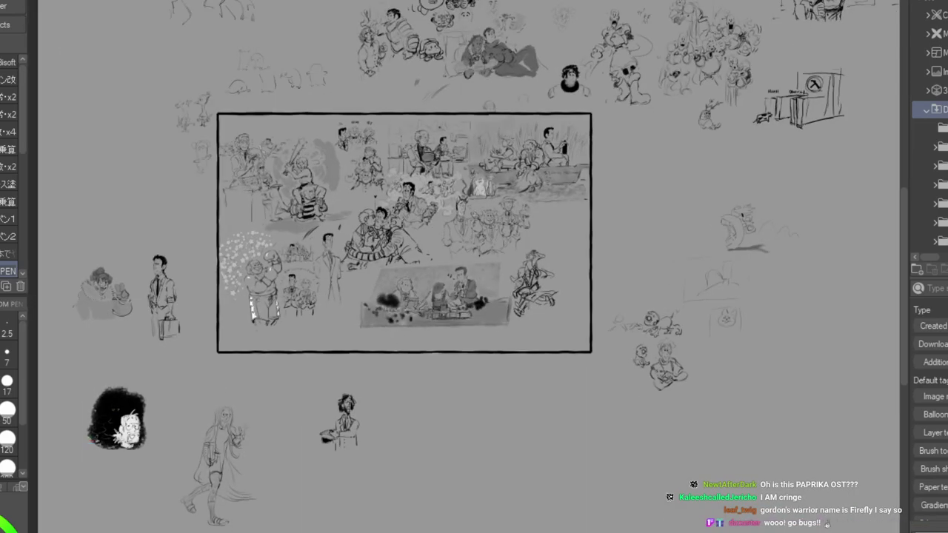
Examine the doodles across the shared canvas up close, from the donkey rider and desert scene to the suited-character sketches.
{"action": "left_click_drag", "start_coordinate": [503, 222], "coordinate": [327, 406]}
{"action": "left_click_drag", "start_coordinate": [459, 223], "coordinate": [384, 372]}
{"action": "key", "text": "ctrl+plus"}
{"action": "key", "text": "ctrl+plus"}
{"action": "key", "text": "ctrl+plus"}
{"action": "key", "text": "ctrl+plus"}
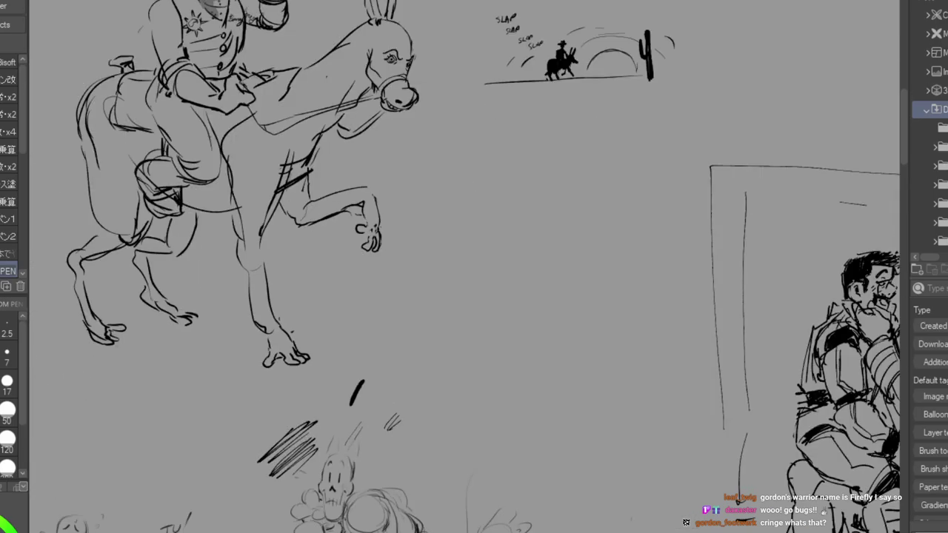
{"action": "left_click_drag", "start_coordinate": [385, 192], "coordinate": [588, 396]}
{"action": "mouse_move", "coordinate": [741, 414]}
{"action": "left_mouse_down"}
{"action": "mouse_move", "coordinate": [274, 257]}
{"action": "mouse_move", "coordinate": [47, 134]}
{"action": "left_mouse_up"}
{"action": "mouse_move", "coordinate": [696, 252]}
{"action": "left_mouse_down"}
{"action": "mouse_move", "coordinate": [696, 227]}
{"action": "mouse_move", "coordinate": [542, 223]}
{"action": "mouse_move", "coordinate": [265, 252]}
{"action": "mouse_move", "coordinate": [240, 303]}
{"action": "left_mouse_up"}
{"action": "mouse_move", "coordinate": [89, 385]}
{"action": "left_mouse_down"}
{"action": "mouse_move", "coordinate": [770, 135]}
{"action": "mouse_move", "coordinate": [889, 108]}
{"action": "left_mouse_up"}
{"action": "mouse_move", "coordinate": [356, 370]}
{"action": "left_mouse_down"}
{"action": "mouse_move", "coordinate": [684, 120]}
{"action": "mouse_move", "coordinate": [582, 195]}
{"action": "mouse_move", "coordinate": [280, 170]}
{"action": "mouse_move", "coordinate": [355, 96]}
{"action": "left_mouse_up"}
{"action": "mouse_move", "coordinate": [52, 296]}
{"action": "left_mouse_down"}
{"action": "mouse_move", "coordinate": [458, 318]}
{"action": "mouse_move", "coordinate": [890, 395]}
{"action": "left_mouse_up"}
{"action": "mouse_move", "coordinate": [370, 89]}
{"action": "left_mouse_down"}
{"action": "mouse_move", "coordinate": [297, 392]}
{"action": "mouse_move", "coordinate": [601, 456]}
{"action": "mouse_move", "coordinate": [677, 522]}
{"action": "mouse_move", "coordinate": [830, 335]}
{"action": "mouse_move", "coordinate": [883, 195]}
{"action": "left_mouse_up"}
{"action": "left_click_drag", "start_coordinate": [444, 474], "coordinate": [470, 180]}
{"action": "left_click_drag", "start_coordinate": [474, 444], "coordinate": [401, 107]}
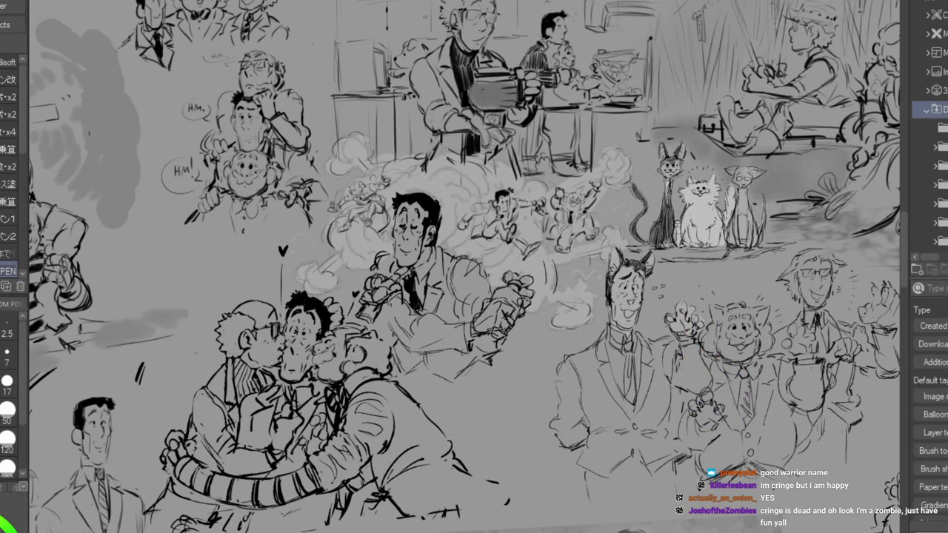
{"action": "key", "text": "ctrl+minus"}
{"action": "mouse_move", "coordinate": [445, 297]}
{"action": "left_mouse_down"}
{"action": "mouse_move", "coordinate": [489, 279]}
{"action": "mouse_move", "coordinate": [487, 219]}
{"action": "mouse_move", "coordinate": [262, 248]}
{"action": "mouse_move", "coordinate": [437, 237]}
{"action": "mouse_move", "coordinate": [419, 231]}
{"action": "left_mouse_up"}
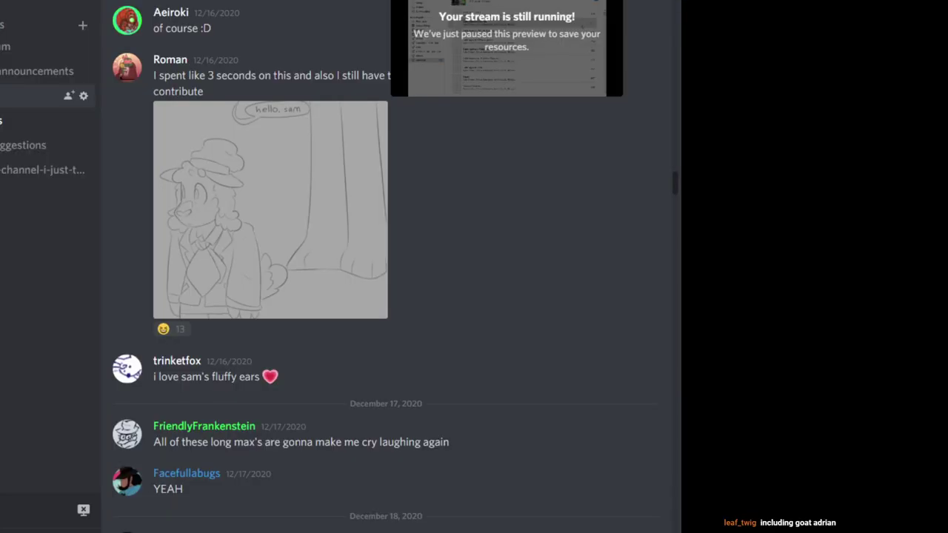
Switch to the Discord fanart channel, clear the stream preview off the chat and view the "hello, sam" drawing enlarged.
{"action": "left_click", "coordinate": [585, 15]}
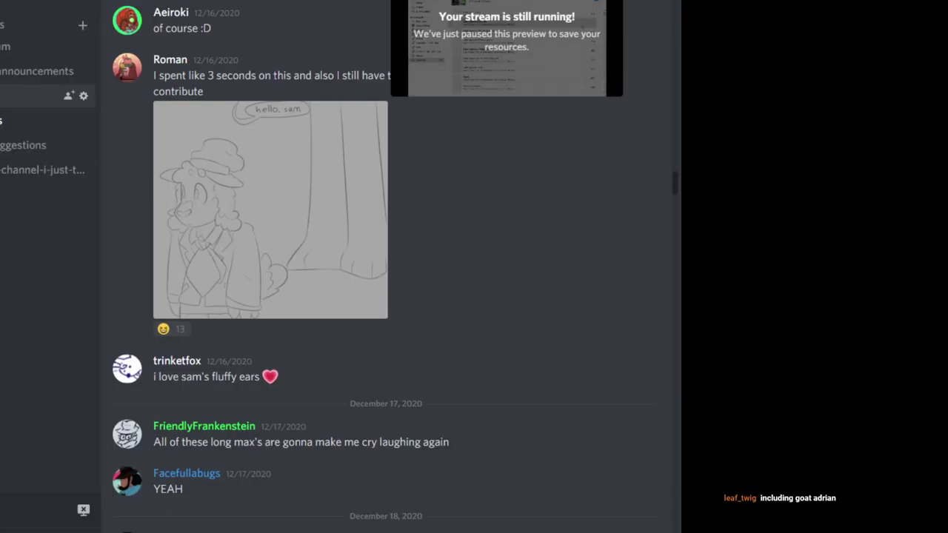
{"action": "left_click", "coordinate": [649, 1]}
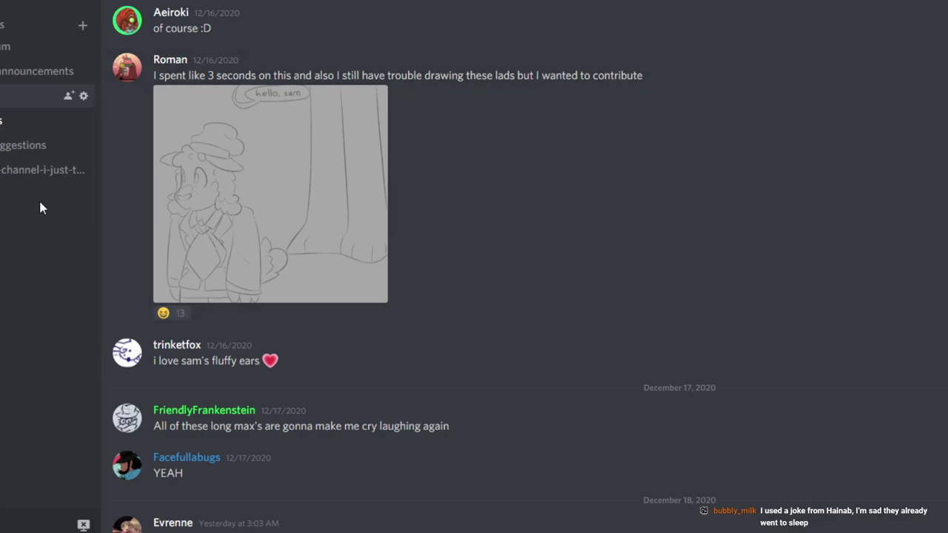
{"action": "scroll", "coordinate": [267, 239], "scroll_direction": "down", "scroll_amount": 1}
{"action": "scroll", "coordinate": [267, 237], "scroll_direction": "up", "scroll_amount": 4}
{"action": "scroll", "coordinate": [268, 237], "scroll_direction": "down", "scroll_amount": 2}
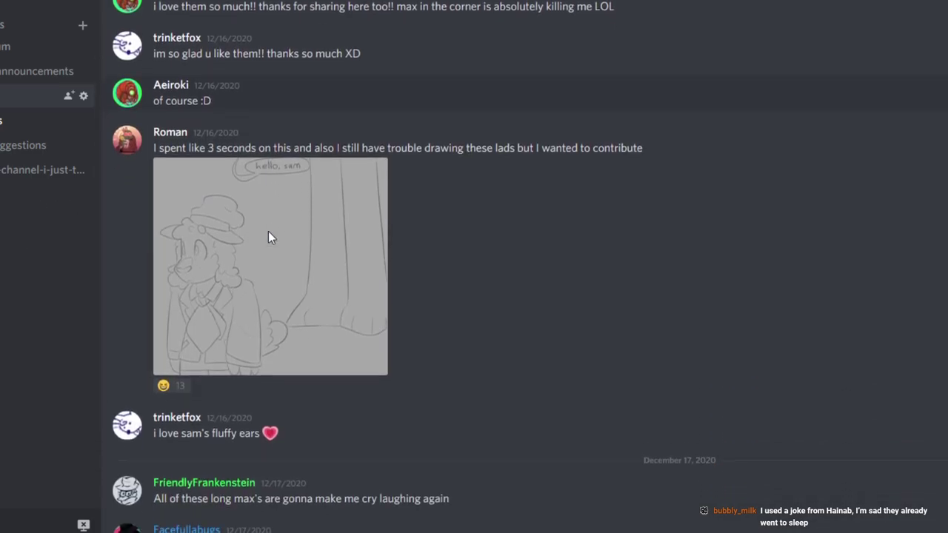
{"action": "left_click", "coordinate": [300, 243]}
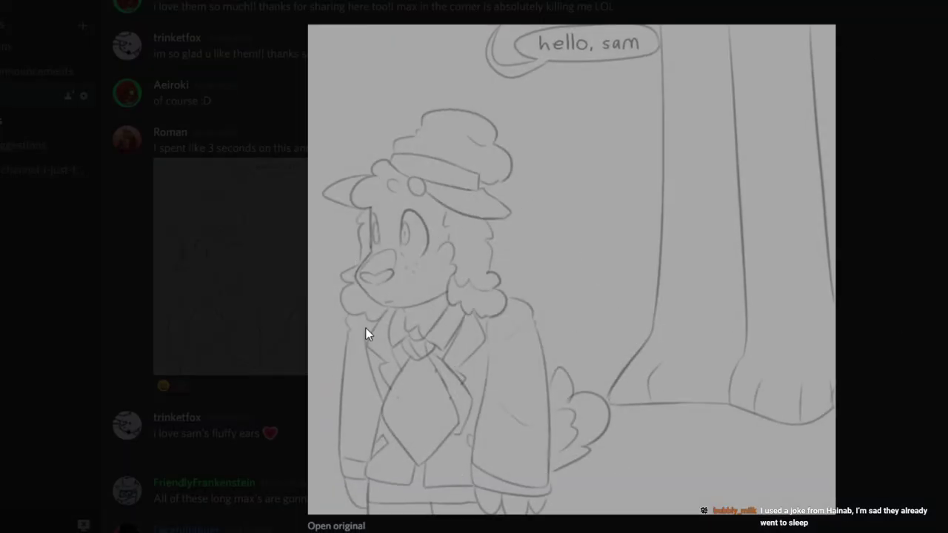
{"action": "left_click", "coordinate": [924, 207]}
View the "Release the Wasps" fanart enlarged and return to the channel.
{"action": "scroll", "coordinate": [741, 305], "scroll_direction": "down", "scroll_amount": 4}
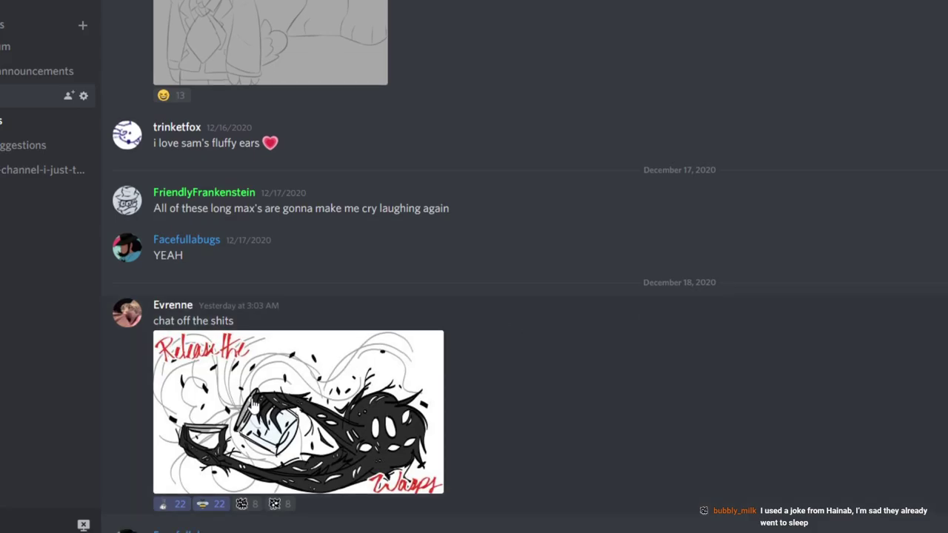
{"action": "left_click", "coordinate": [259, 398]}
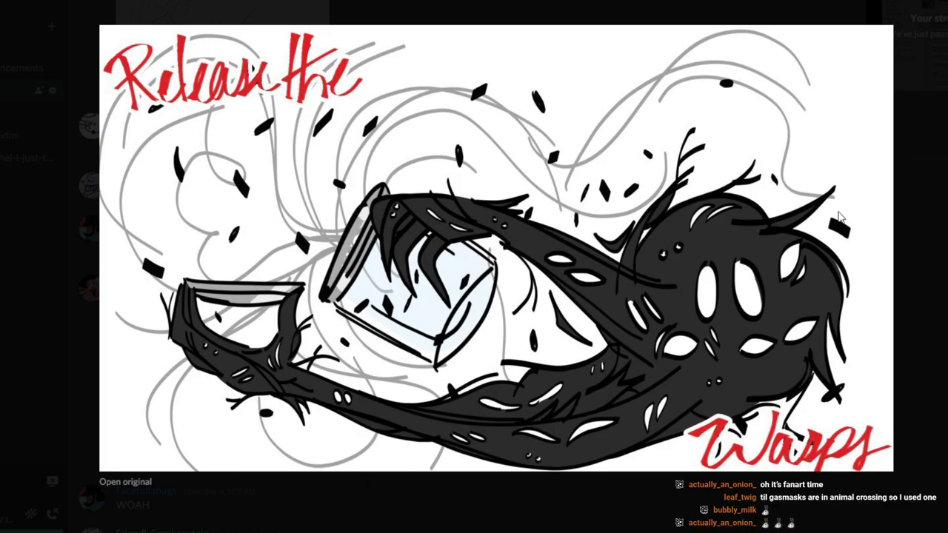
{"action": "left_click", "coordinate": [921, 292]}
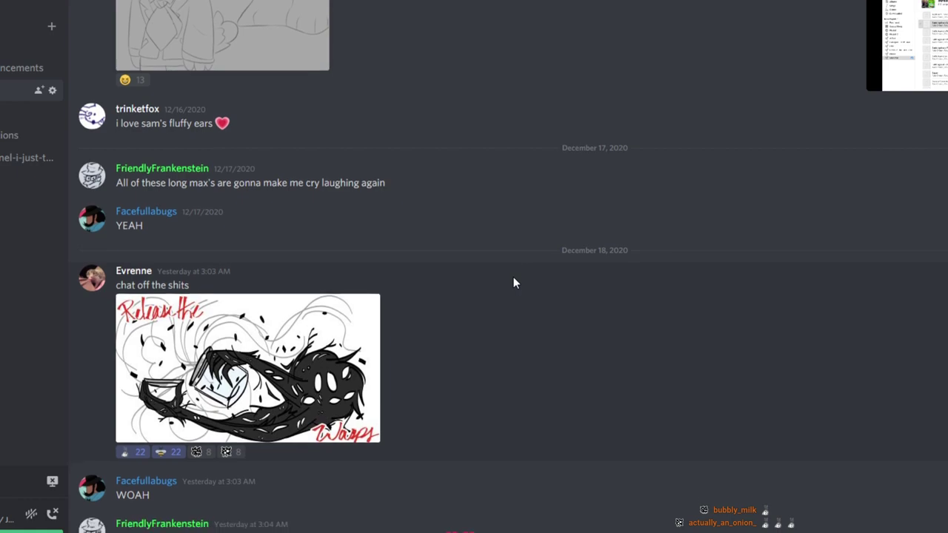
View the "Alone on a Friday night?" rabbit comic enlarged and return to the channel.
{"action": "scroll", "coordinate": [512, 280], "scroll_direction": "down", "scroll_amount": 6}
{"action": "scroll", "coordinate": [536, 307], "scroll_direction": "down", "scroll_amount": 1}
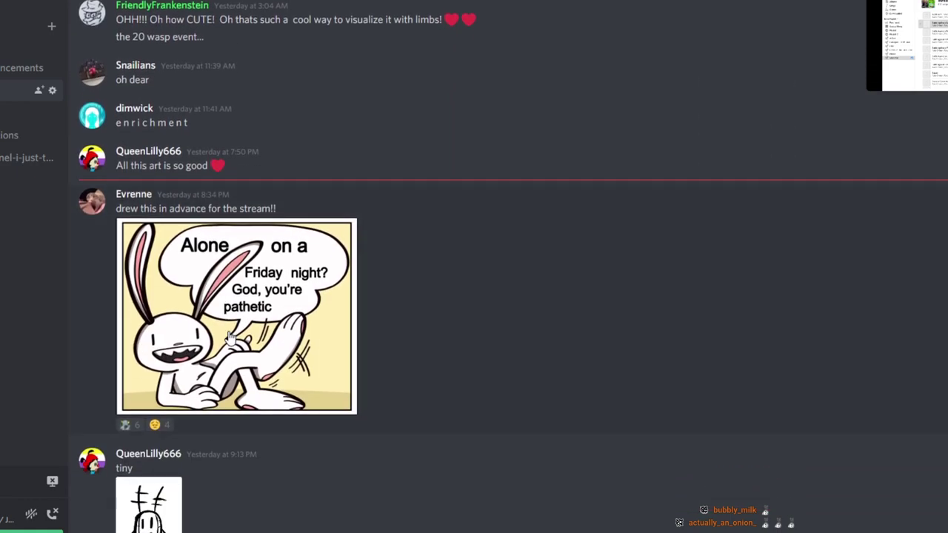
{"action": "left_click", "coordinate": [270, 320]}
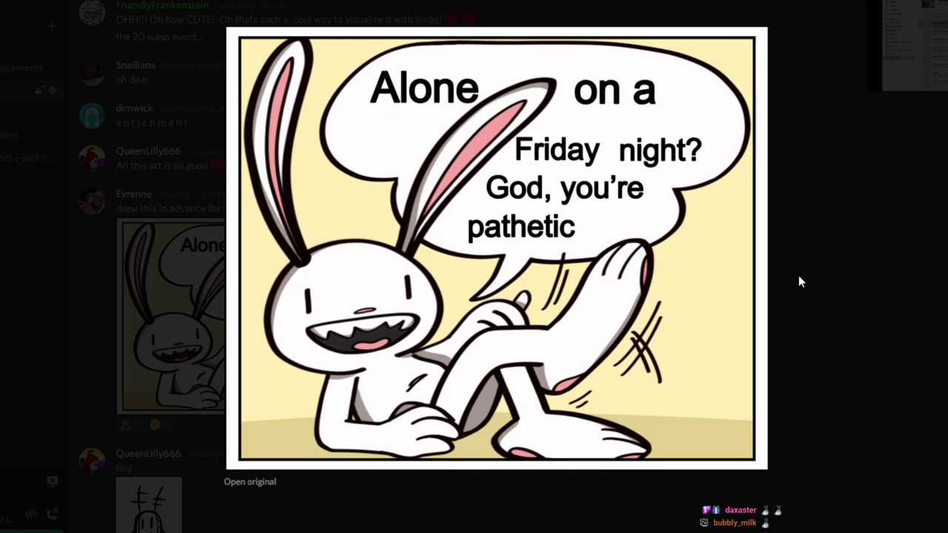
{"action": "left_click", "coordinate": [831, 252]}
Add the first existing emoji reaction to the "Alone on a Friday night?" rabbit comic and go back to the earlier posts.
{"action": "scroll", "coordinate": [438, 339], "scroll_direction": "down", "scroll_amount": 3}
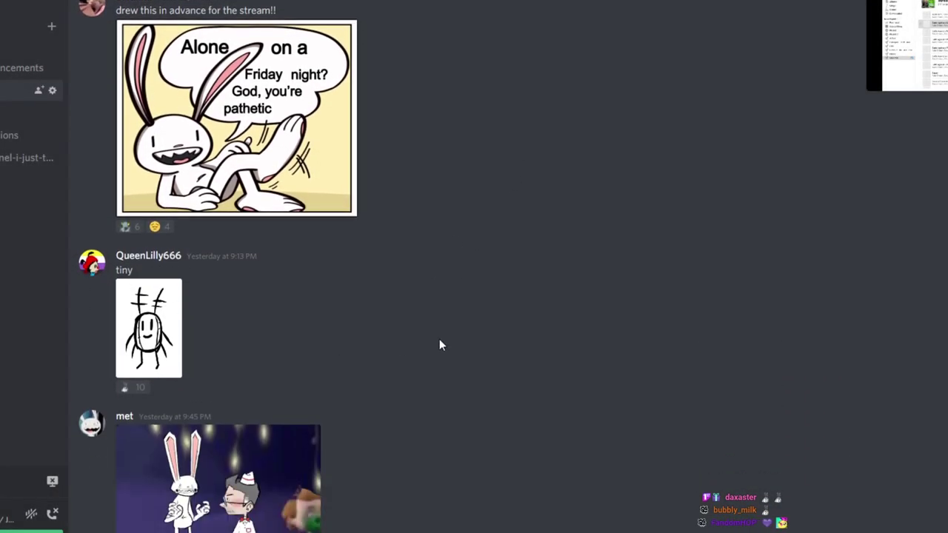
{"action": "left_click", "coordinate": [127, 226]}
{"action": "scroll", "coordinate": [170, 226], "scroll_direction": "up", "scroll_amount": 5}
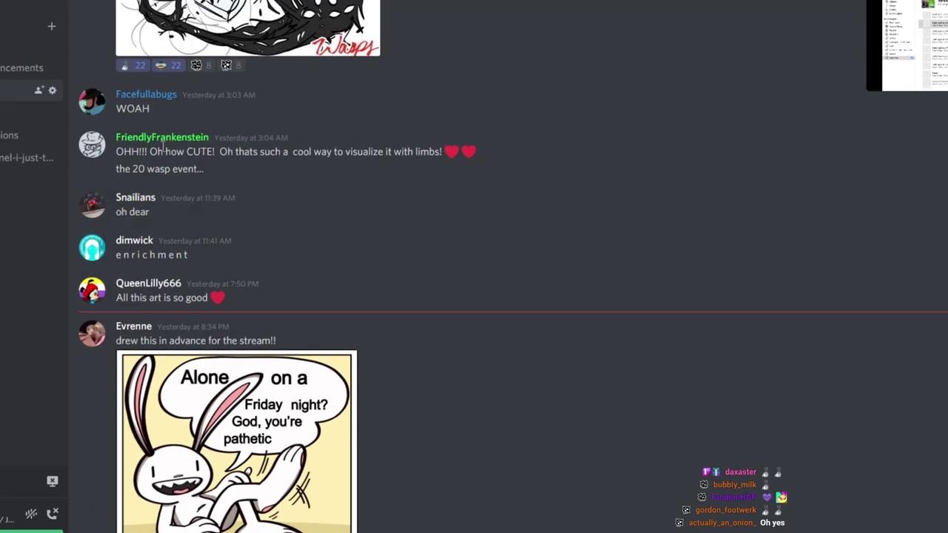